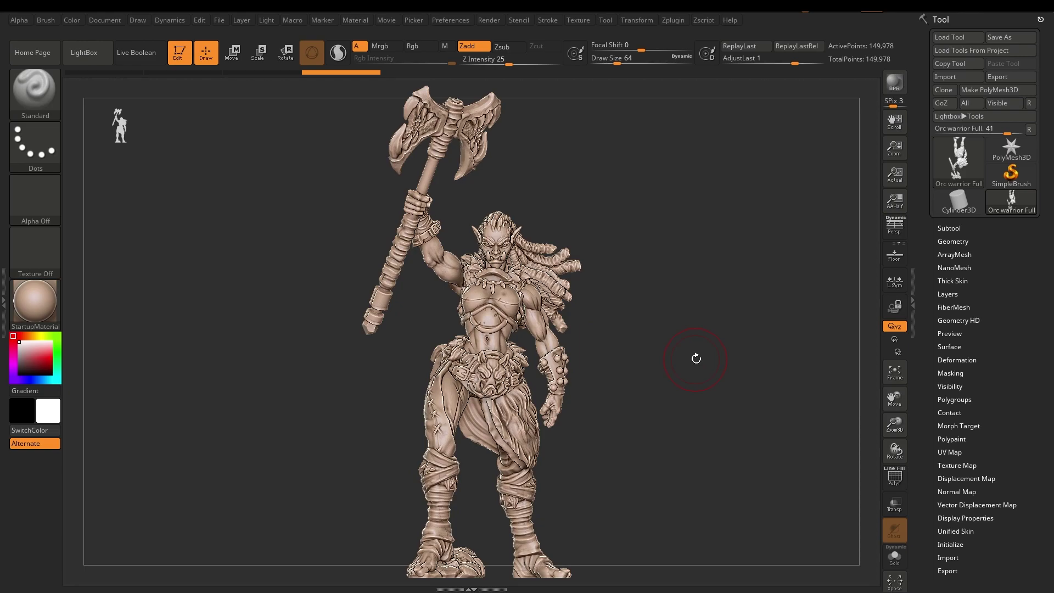
# Export the full-detail orc warrior model to a file before reducing its geometry.
pyautogui.moveTo(720, 432); pyautogui.dragTo(697, 433)
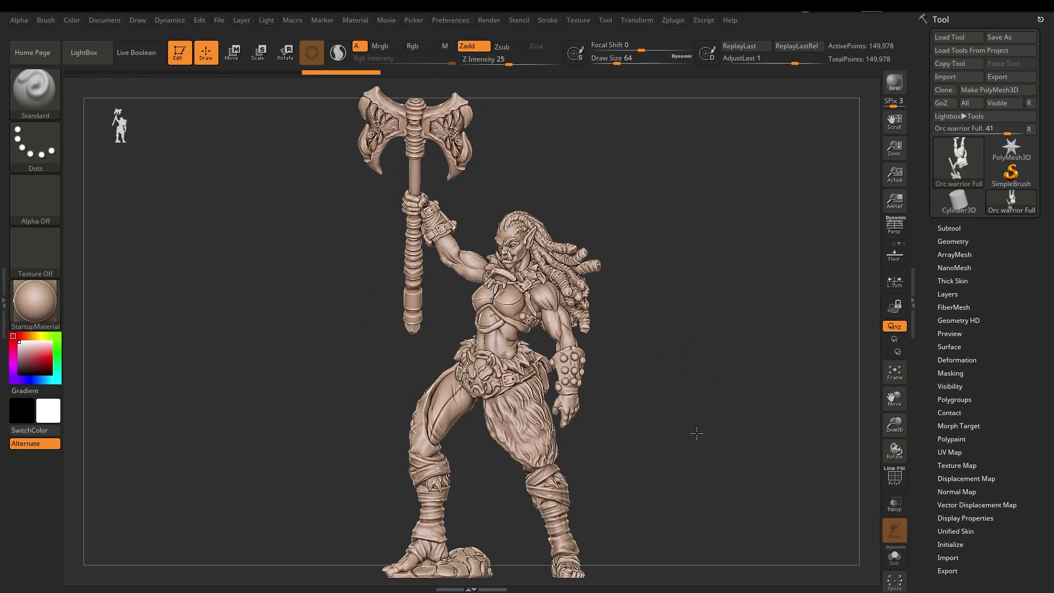
pyautogui.click(1011, 76)
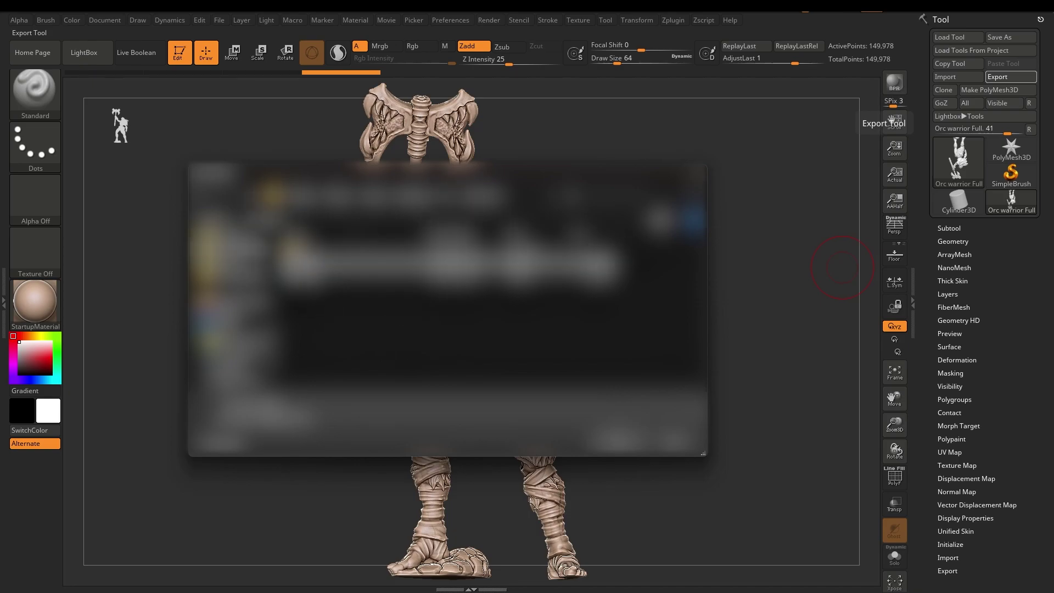
# Decimate the orc warrior to 35k points with the Decimation Master preset.
pyautogui.click(4, 301)
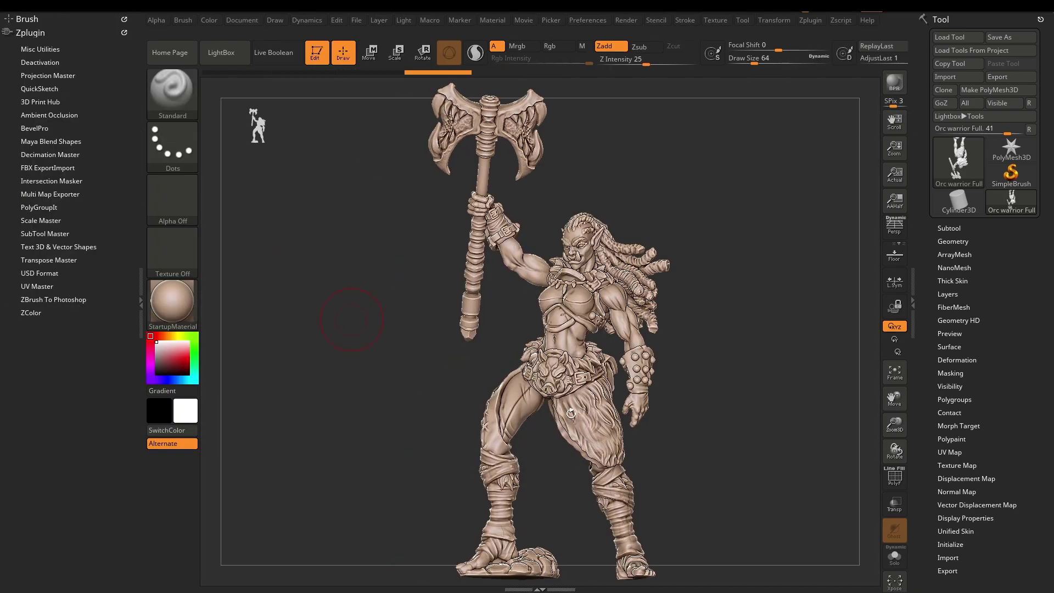
pyautogui.click(51, 155)
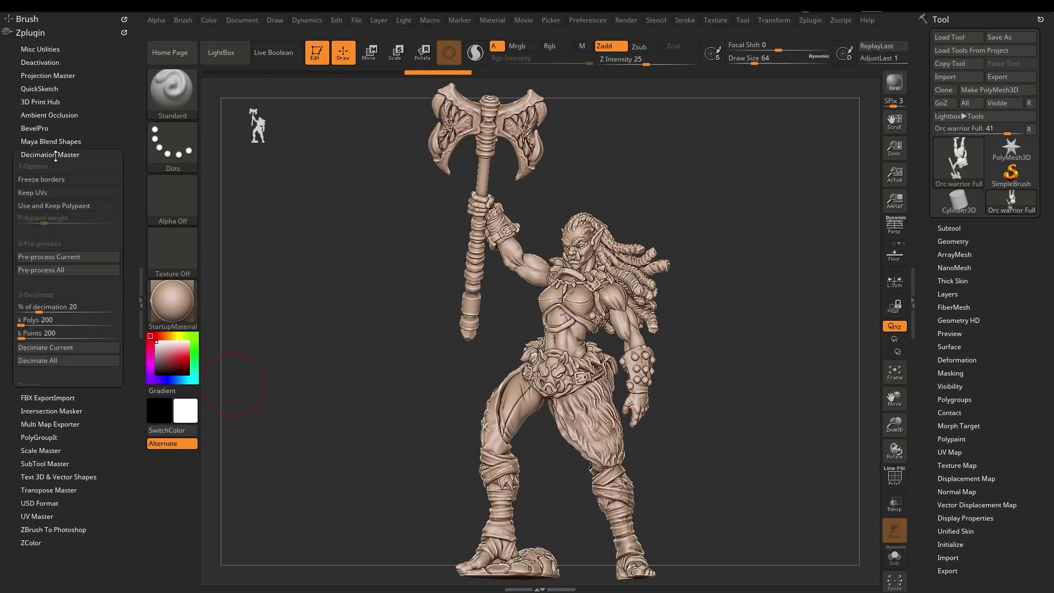
pyautogui.moveTo(788, 264); pyautogui.dragTo(681, 288)
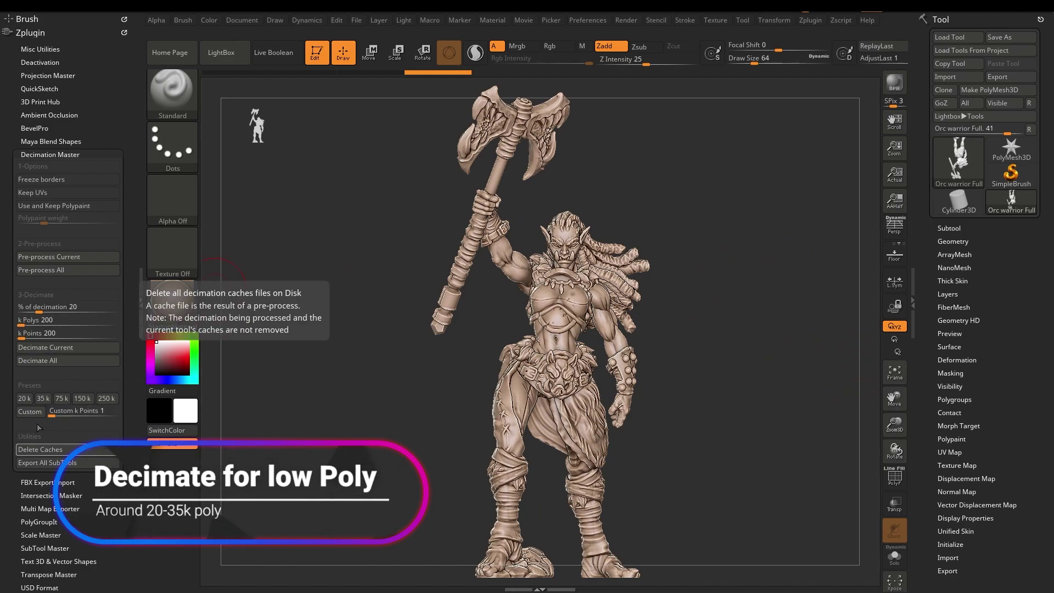
pyautogui.click(43, 399)
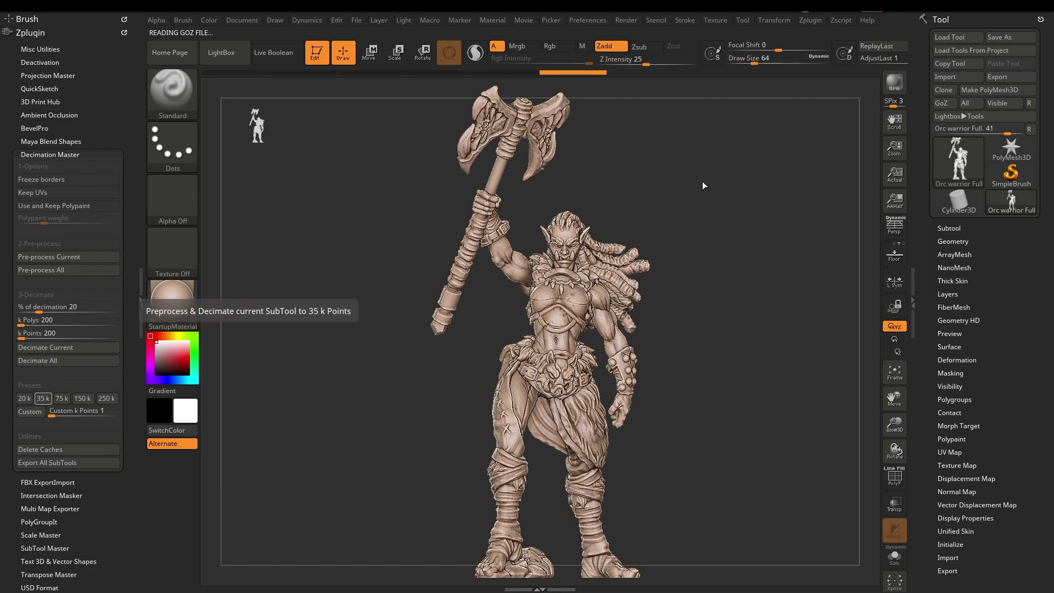
# Show the polygon wireframe on the decimated orc warrior and examine its triangle density up close.
pyautogui.moveTo(875, 381); pyautogui.dragTo(776, 377)
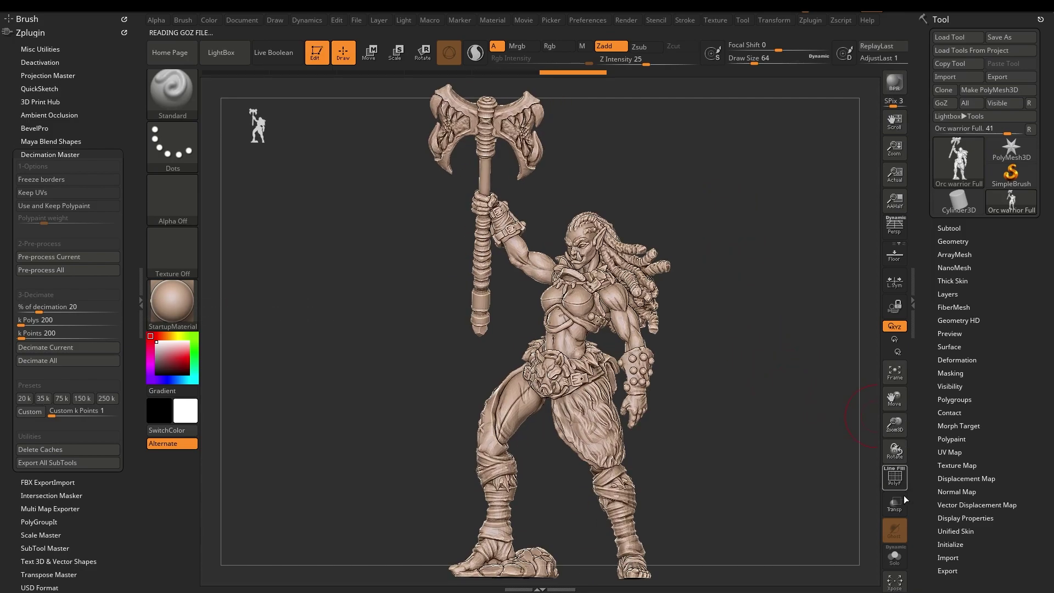
pyautogui.click(895, 477)
pyautogui.moveTo(704, 343); pyautogui.dragTo(877, 380)
pyautogui.moveTo(895, 423); pyautogui.dragTo(903, 470)
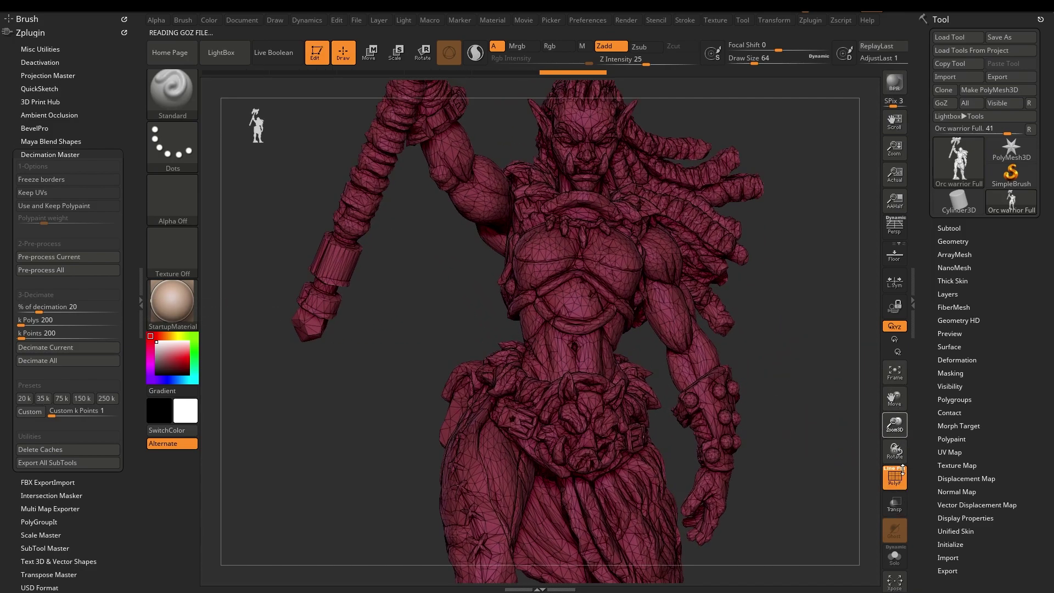
pyautogui.moveTo(816, 275); pyautogui.dragTo(809, 305)
pyautogui.moveTo(901, 396); pyautogui.dragTo(996, 348)
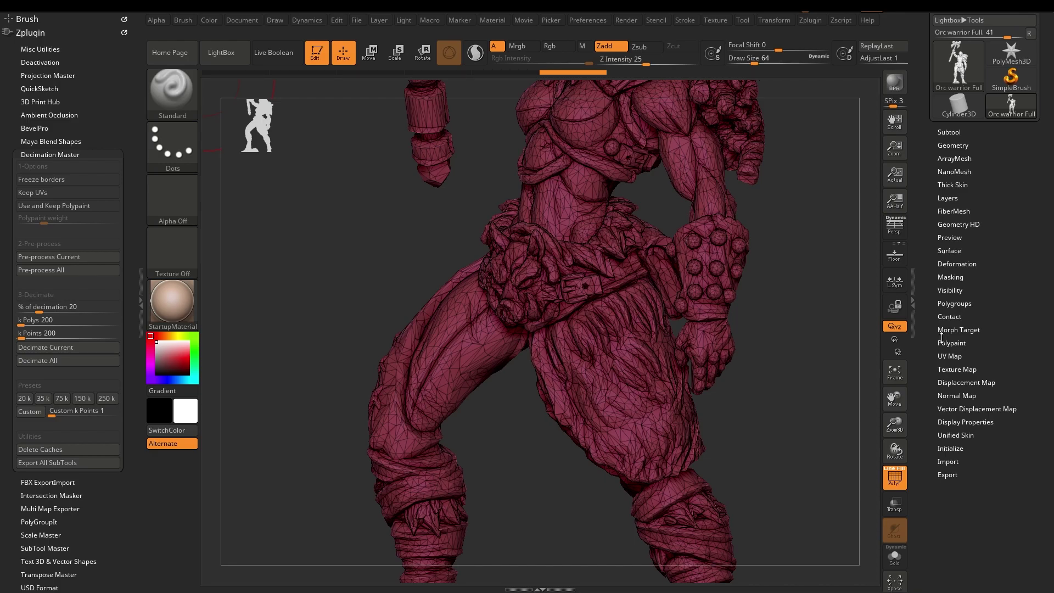
# Set the polygroup maximum angle to 32 and group the orc warrior's surfaces by normals.
pyautogui.click(961, 301)
pyautogui.moveTo(776, 223); pyautogui.dragTo(879, 246)
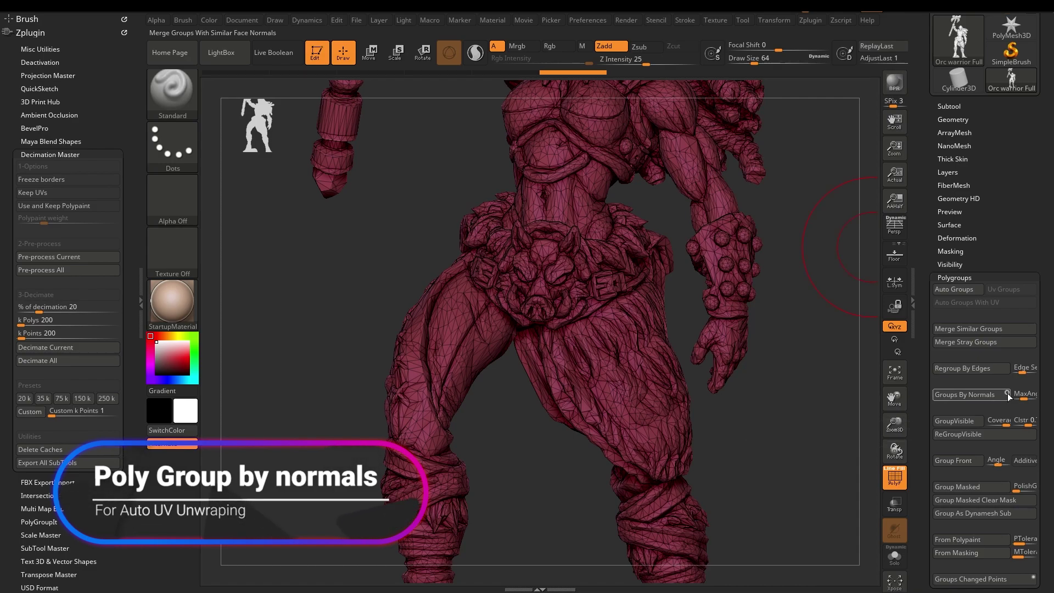
pyautogui.click(1025, 396)
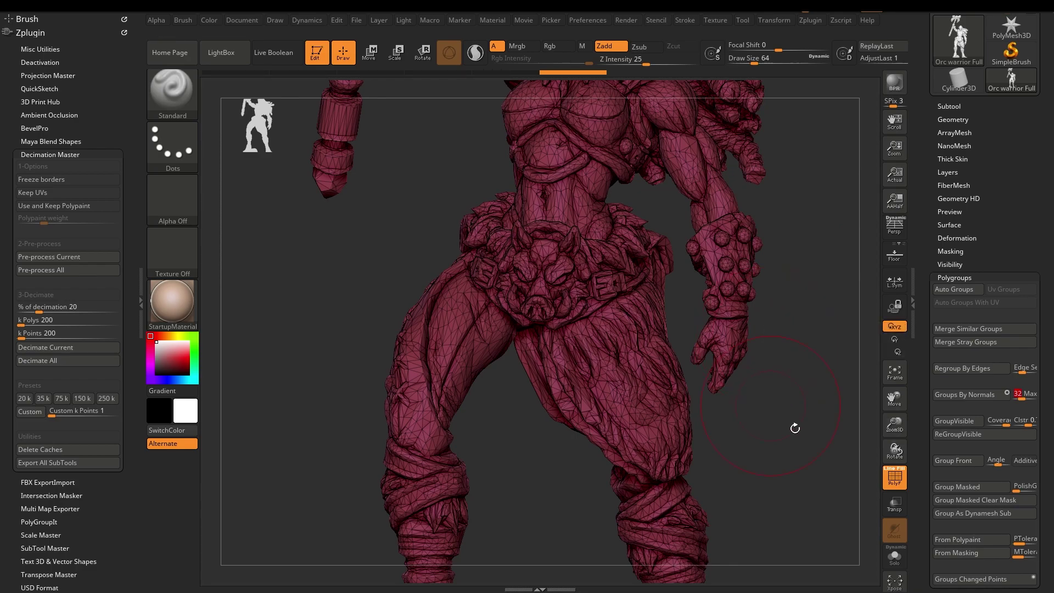
pyautogui.moveTo(894, 397)
pyautogui.mouseDown()
pyautogui.moveTo(789, 336)
pyautogui.moveTo(852, 372)
pyautogui.mouseUp()
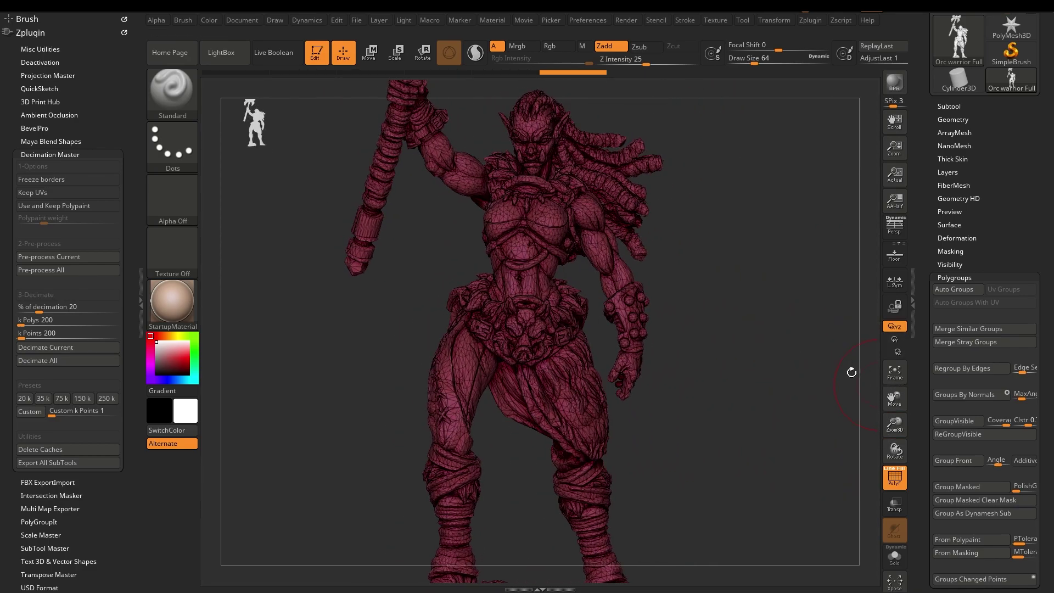
pyautogui.click(982, 394)
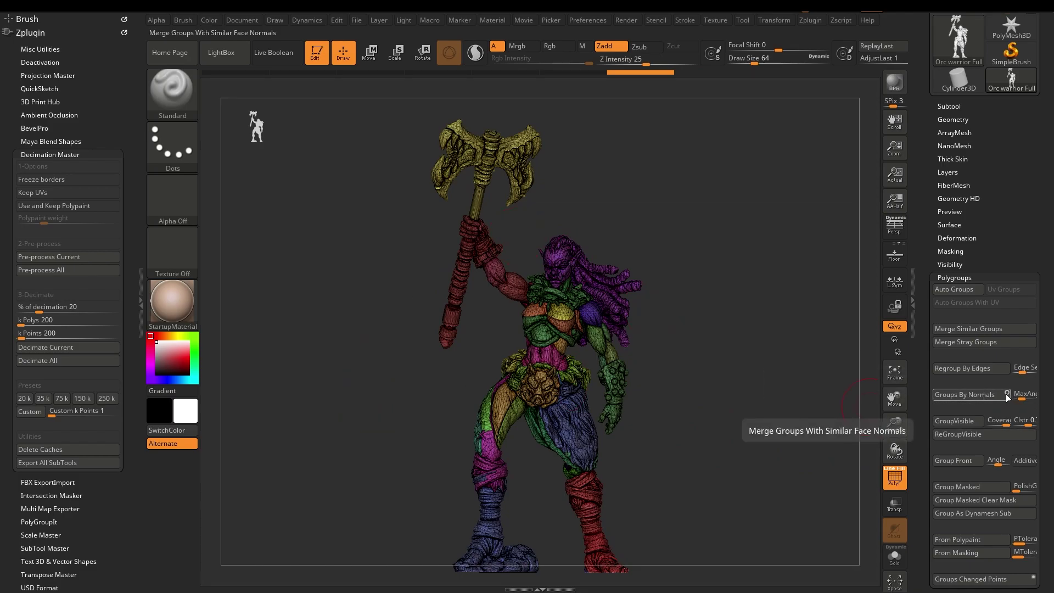
# Isolate the polygroup covering the head and hair, split it with Groups By Normals, and show the whole model again.
pyautogui.moveTo(823, 378); pyautogui.dragTo(740, 393)
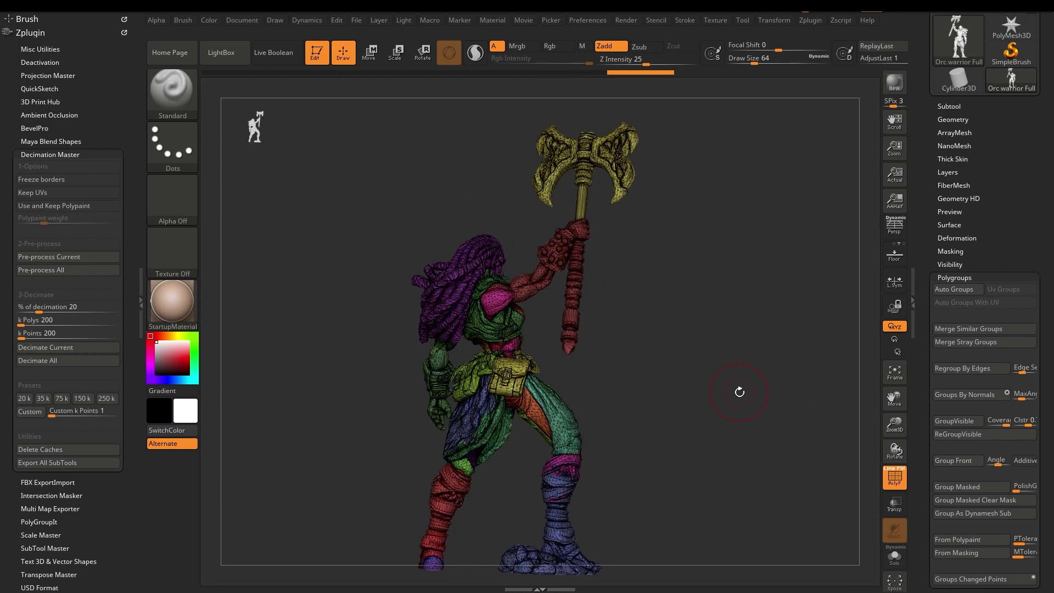
pyautogui.moveTo(725, 388); pyautogui.dragTo(783, 332)
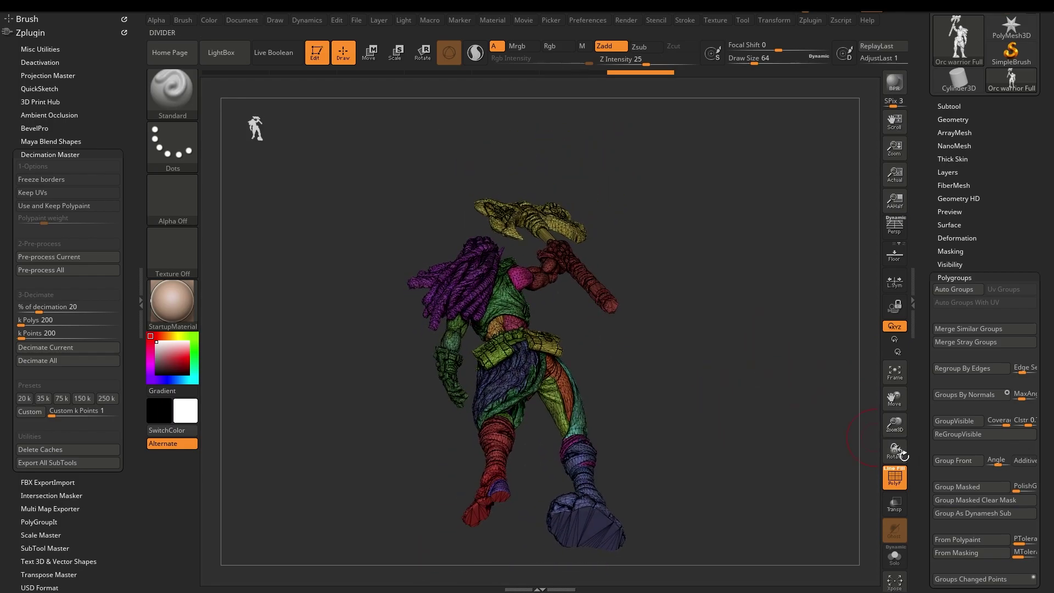
pyautogui.moveTo(895, 425); pyautogui.dragTo(889, 504)
pyautogui.moveTo(824, 418); pyautogui.dragTo(811, 303)
pyautogui.moveTo(726, 231); pyautogui.dragTo(738, 277)
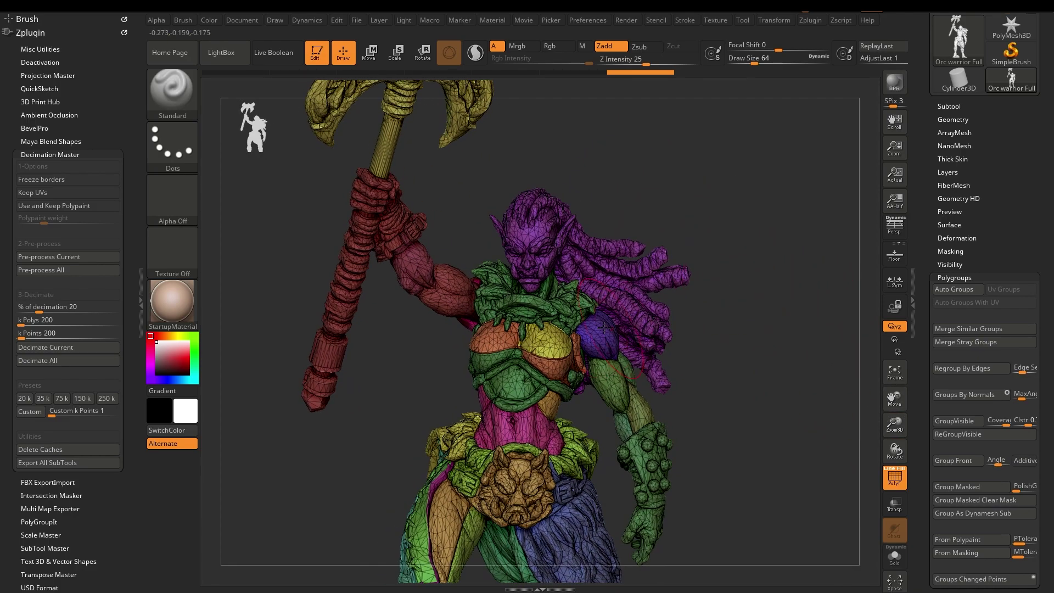
pyautogui.moveTo(805, 348); pyautogui.dragTo(770, 341)
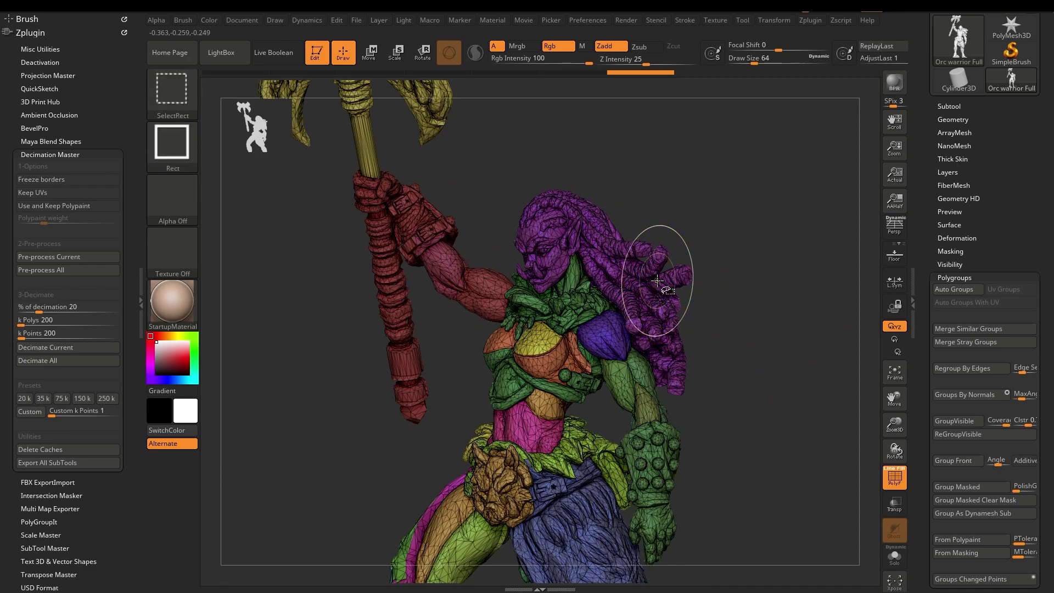
pyautogui.keyDown('ctrl'); pyautogui.keyDown('shift'); pyautogui.click(611, 268); pyautogui.keyUp('shift'); pyautogui.keyUp('ctrl')
pyautogui.moveTo(797, 370); pyautogui.dragTo(829, 382)
pyautogui.click(971, 395)
pyautogui.moveTo(774, 338); pyautogui.dragTo(715, 402)
pyautogui.keyDown('ctrl'); pyautogui.keyDown('shift'); pyautogui.click(818, 374); pyautogui.keyUp('shift'); pyautogui.keyUp('ctrl')
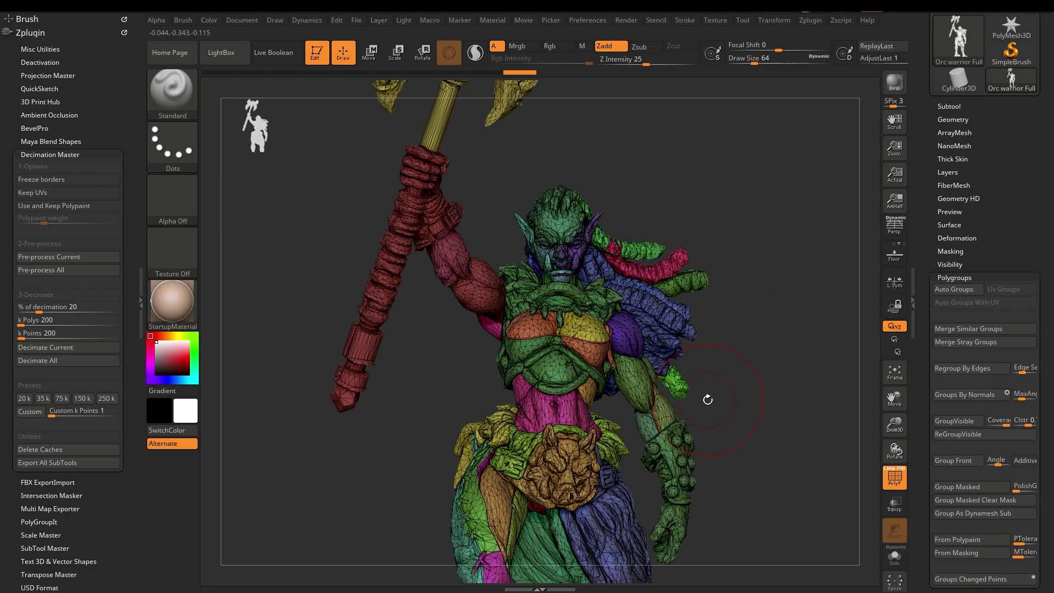
# Review the regrouped head and hair on the full figure and hide the plugin tray.
pyautogui.moveTo(846, 423); pyautogui.dragTo(810, 424)
pyautogui.click(893, 374)
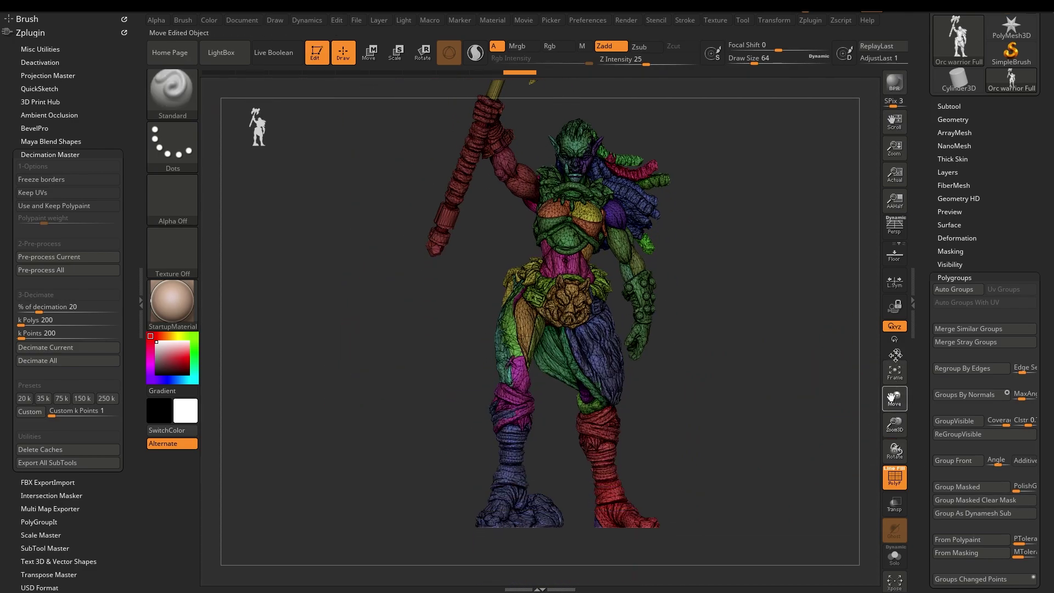
pyautogui.moveTo(827, 378)
pyautogui.mouseDown()
pyautogui.moveTo(810, 377)
pyautogui.moveTo(817, 384)
pyautogui.mouseUp()
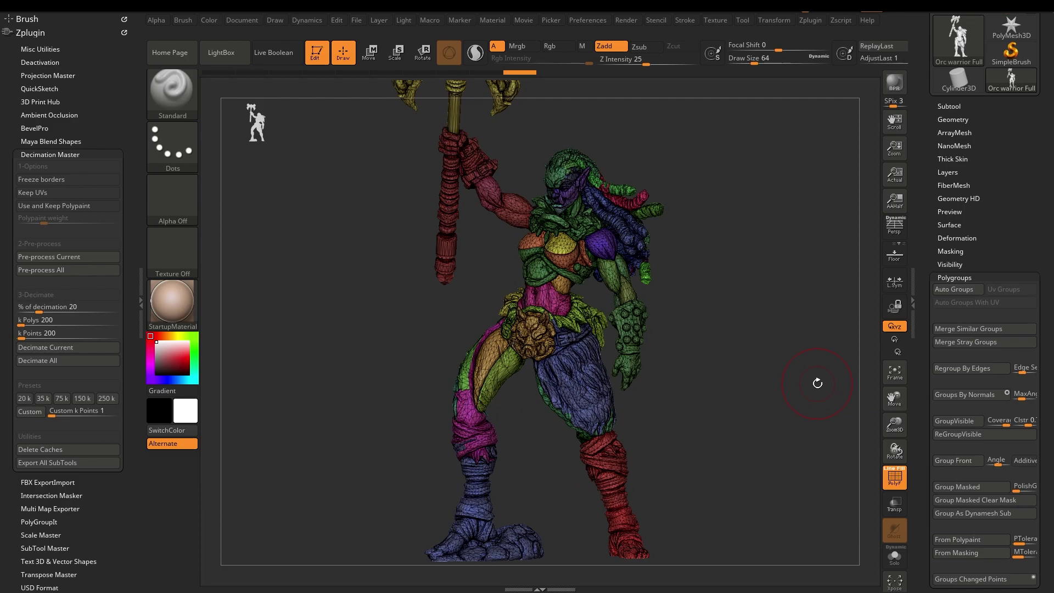
pyautogui.click(39, 34)
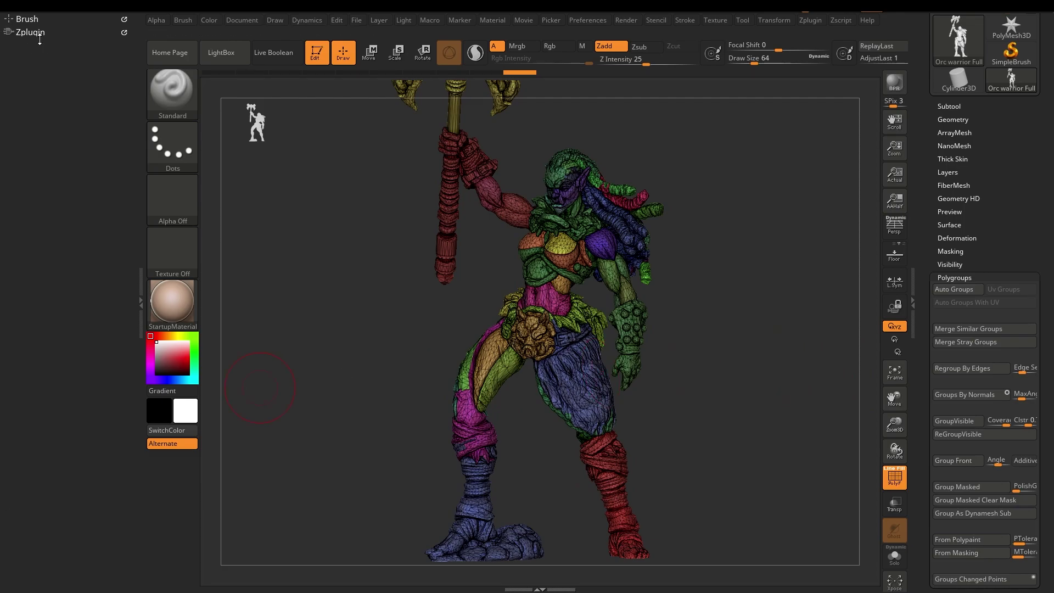
pyautogui.click(44, 34)
pyautogui.moveTo(92, 576); pyautogui.dragTo(97, 494)
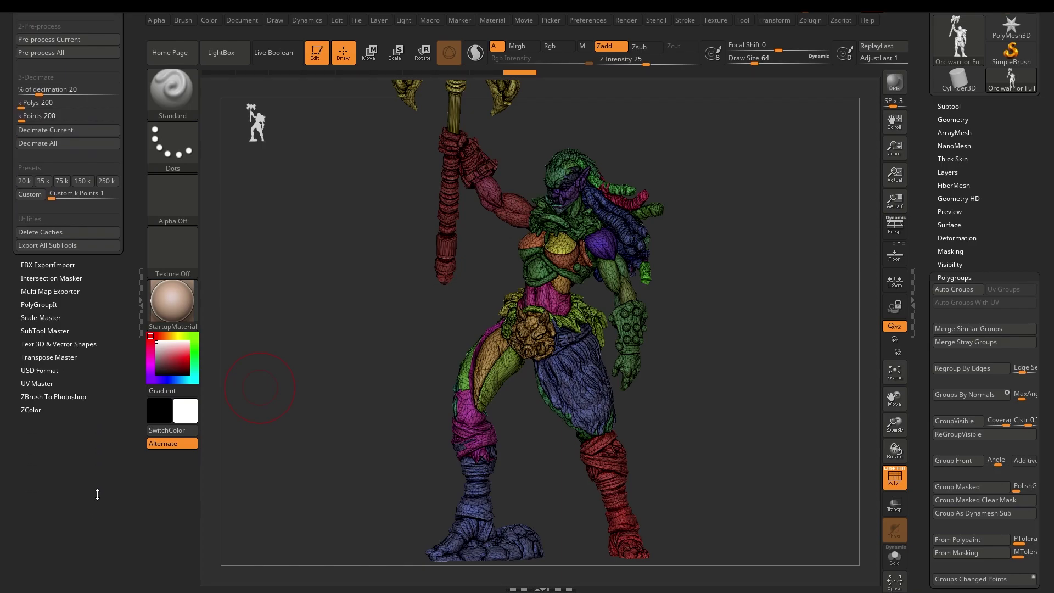
pyautogui.doubleClick(141, 328)
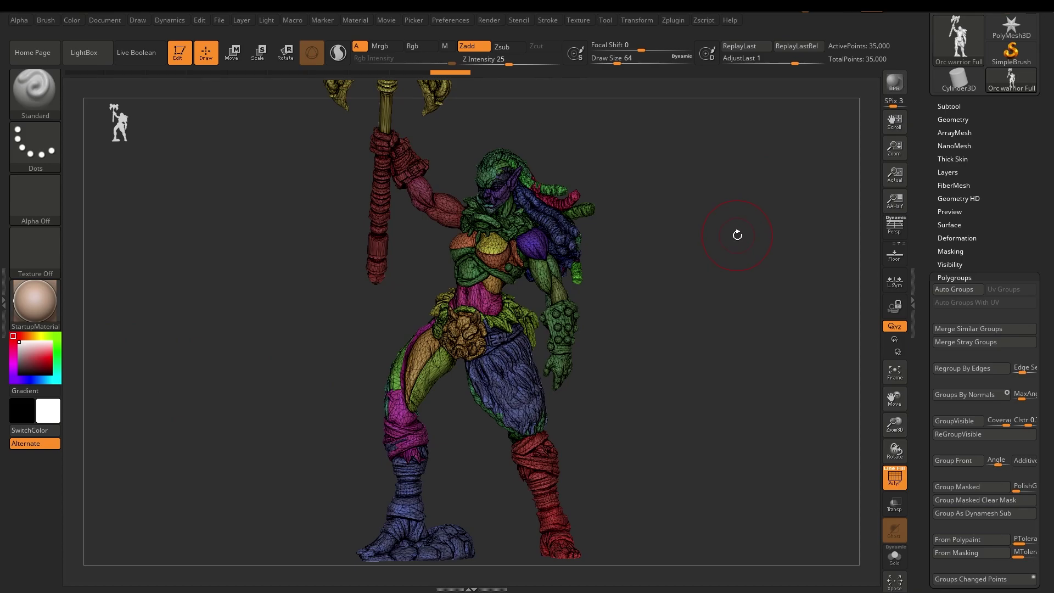
# Export the decimated, polygrouped orc warrior as low.obj.
pyautogui.moveTo(750, 334); pyautogui.dragTo(506, 187)
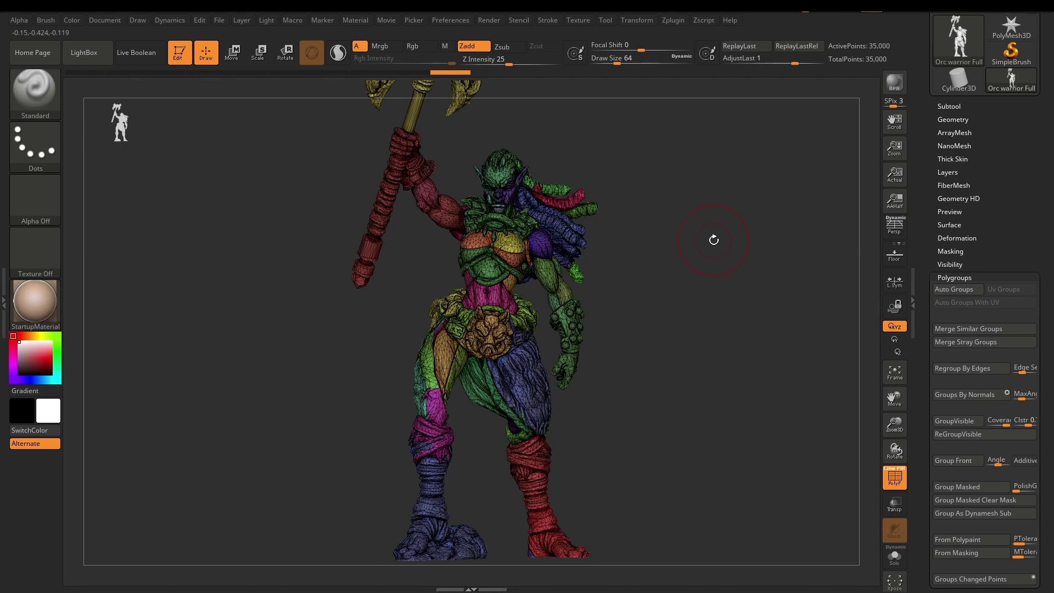
pyautogui.moveTo(774, 286); pyautogui.dragTo(741, 288)
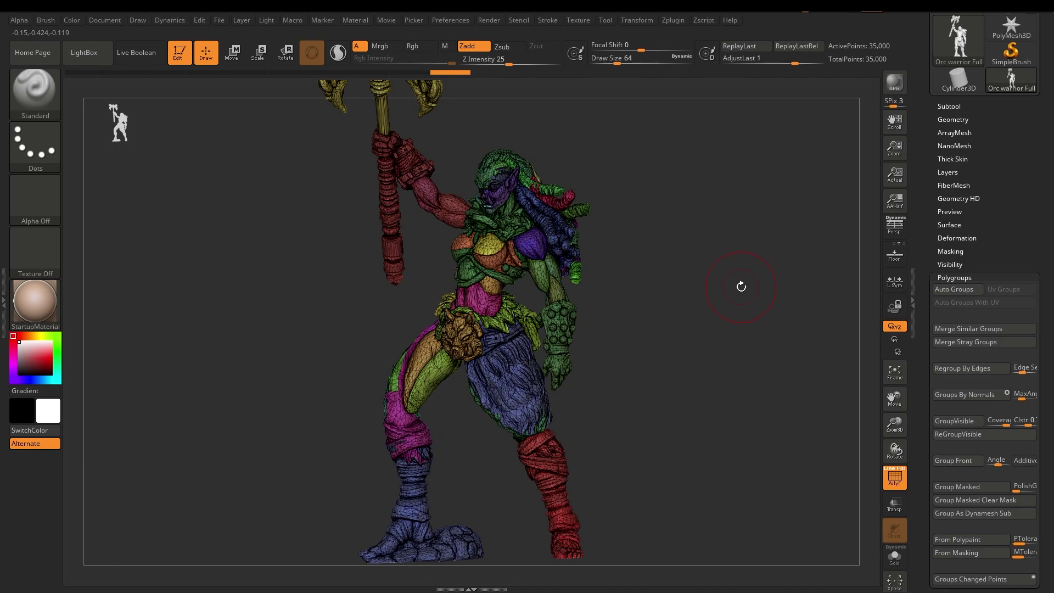
pyautogui.moveTo(805, 295)
pyautogui.mouseDown()
pyautogui.moveTo(770, 301)
pyautogui.moveTo(786, 299)
pyautogui.mouseUp()
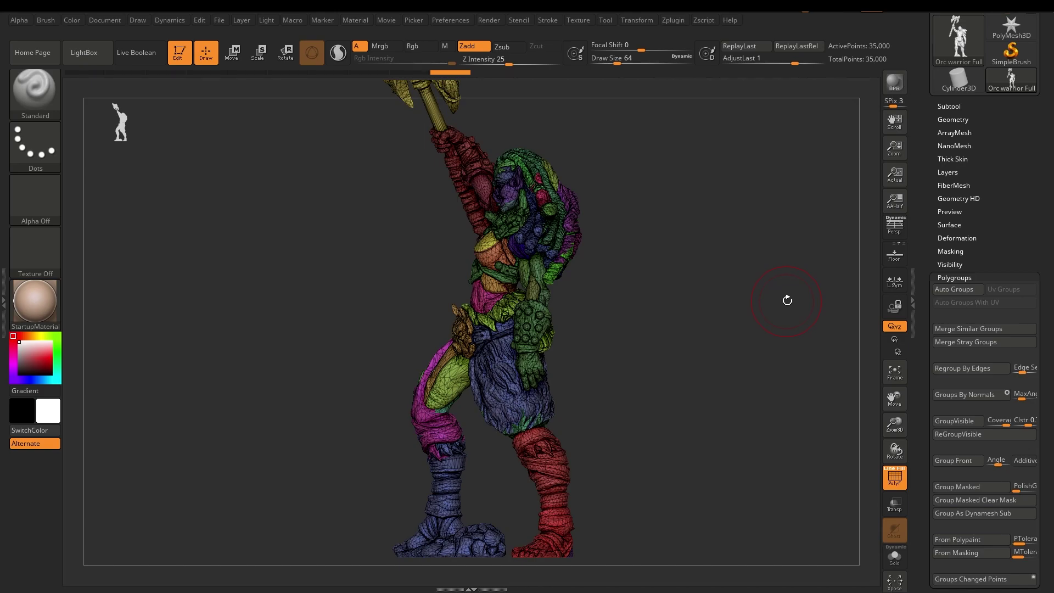
pyautogui.moveTo(711, 309); pyautogui.dragTo(767, 291)
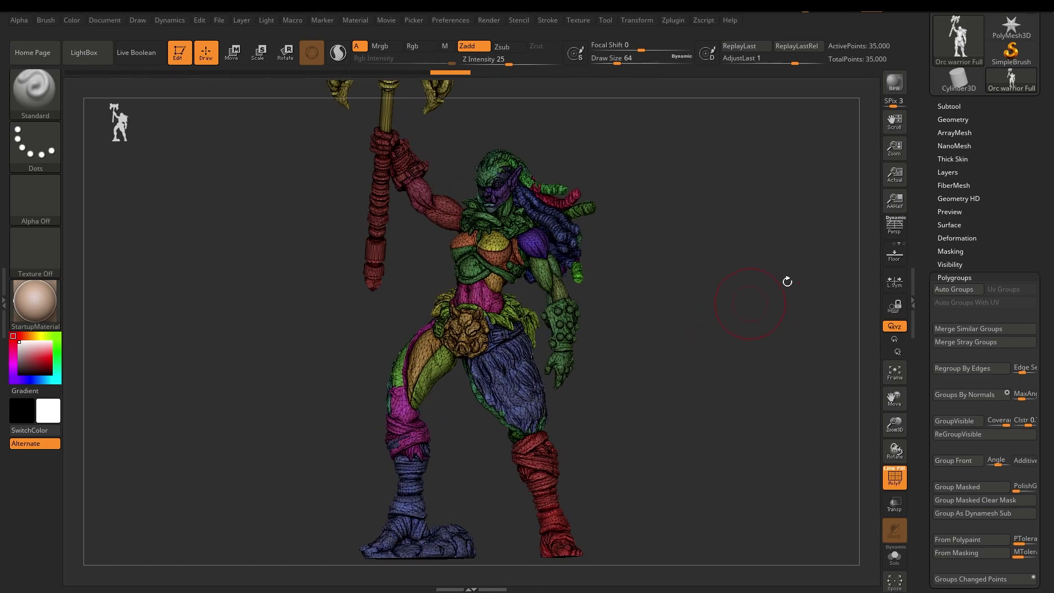
pyautogui.scroll(3, 988, 82)
pyautogui.click(1011, 77)
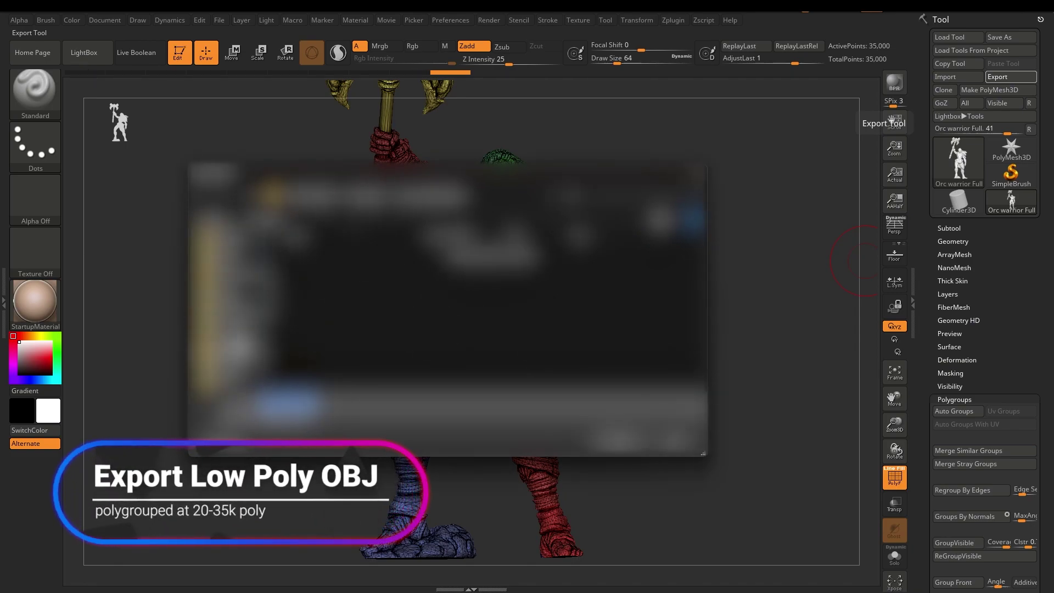
pyautogui.click(245, 354)
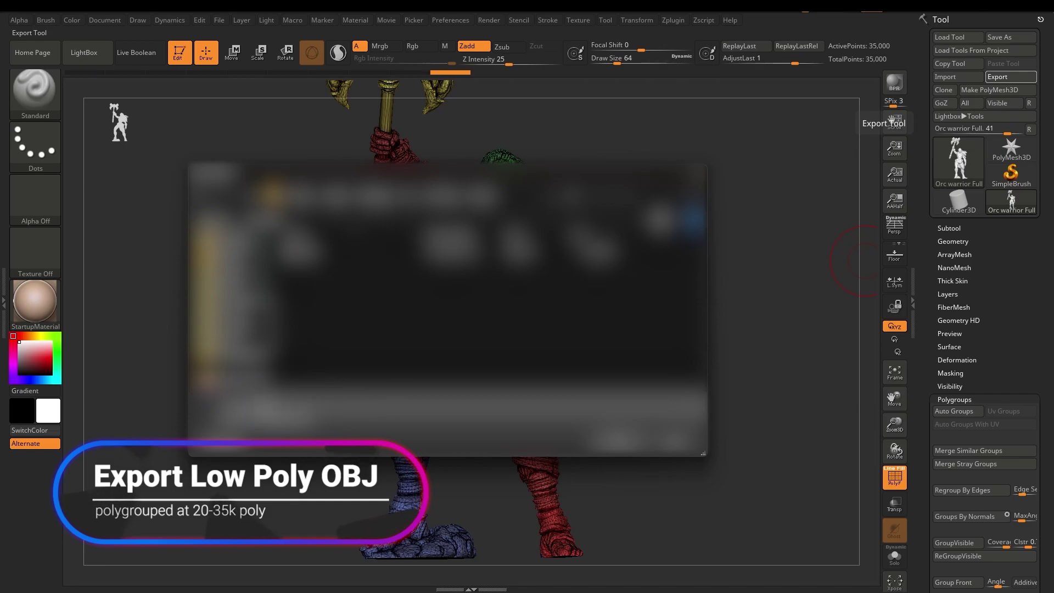
pyautogui.press('Return')
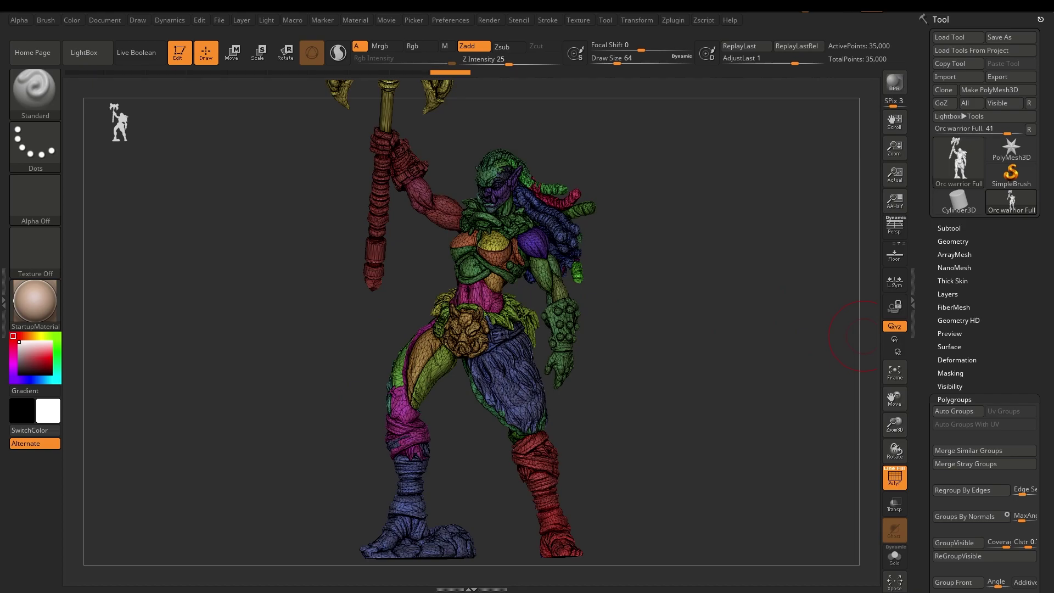
# Switch to the file manager, open low.obj in Autodesk Meshmixer and maximize its window.
pyautogui.hotkey('alt', 'Tab')
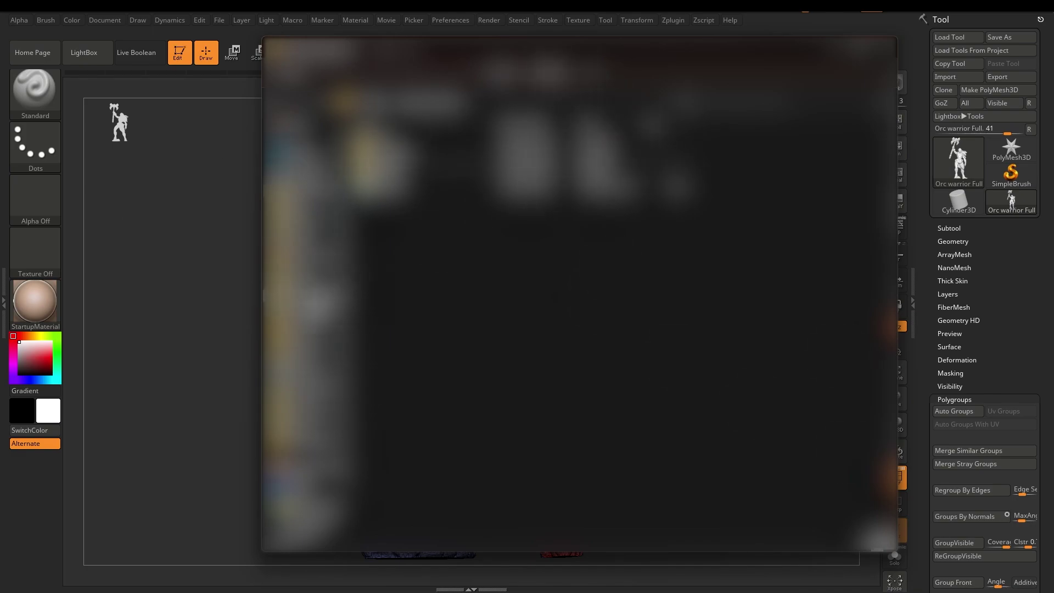
pyautogui.click(311, 253)
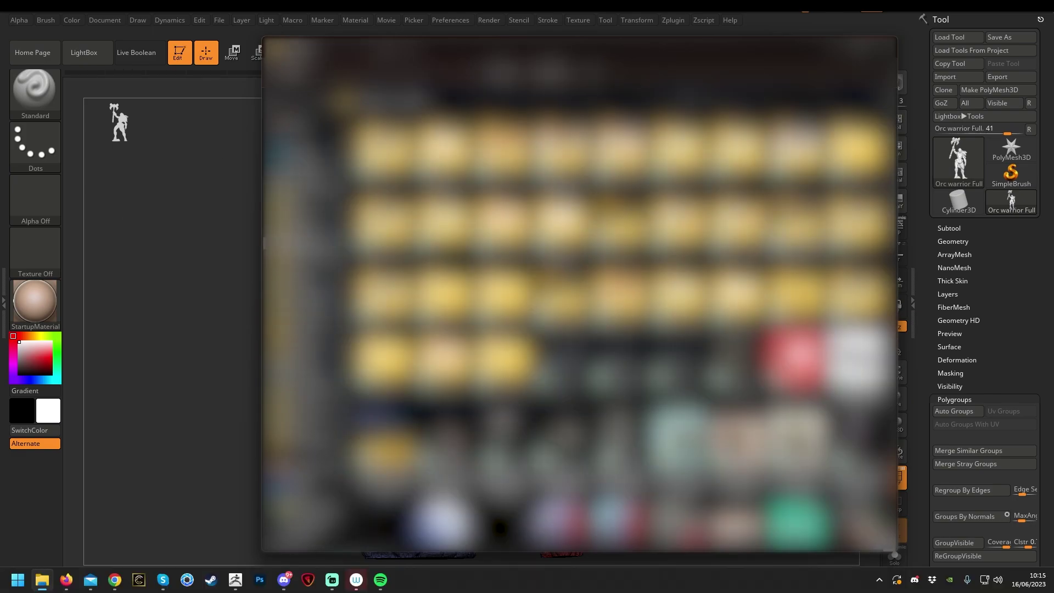
pyautogui.click(308, 311)
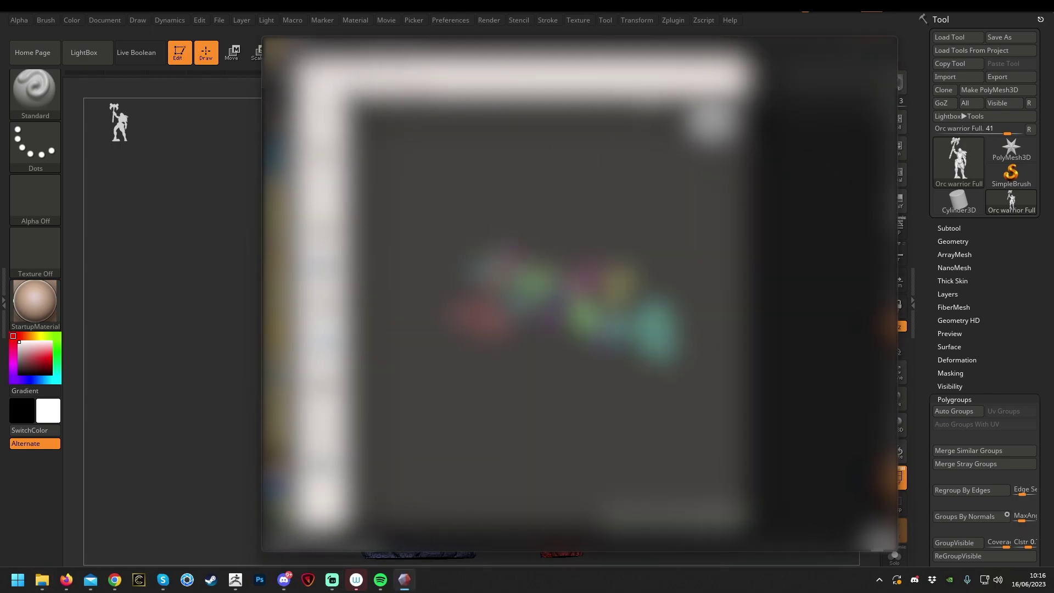
pyautogui.click(708, 72)
pyautogui.moveTo(651, 189); pyautogui.dragTo(674, 362, button='right')
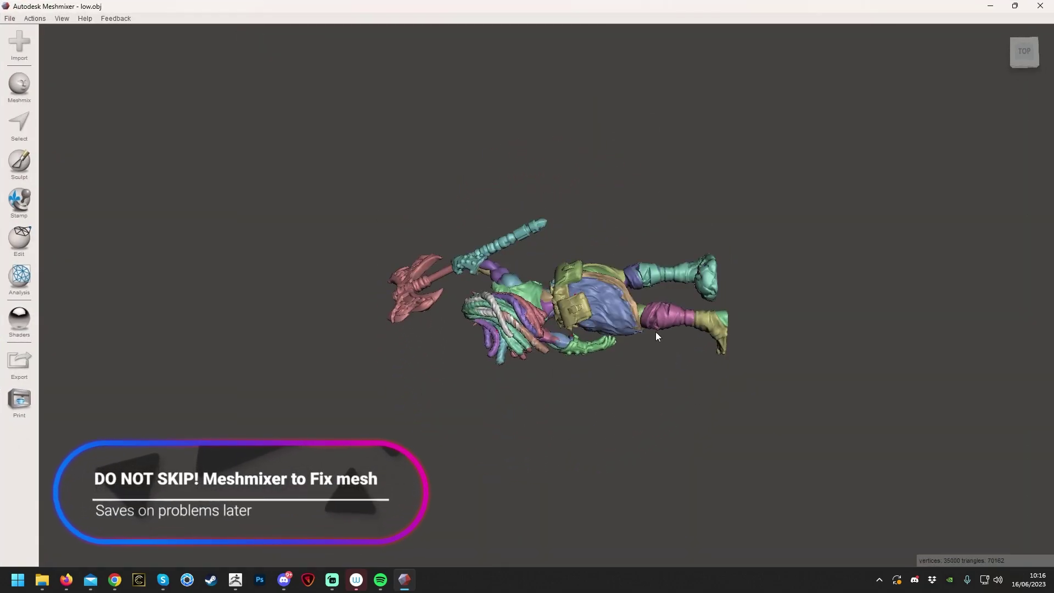
pyautogui.scroll(3, 556, 408)
pyautogui.moveTo(556, 407); pyautogui.dragTo(725, 245, button='right')
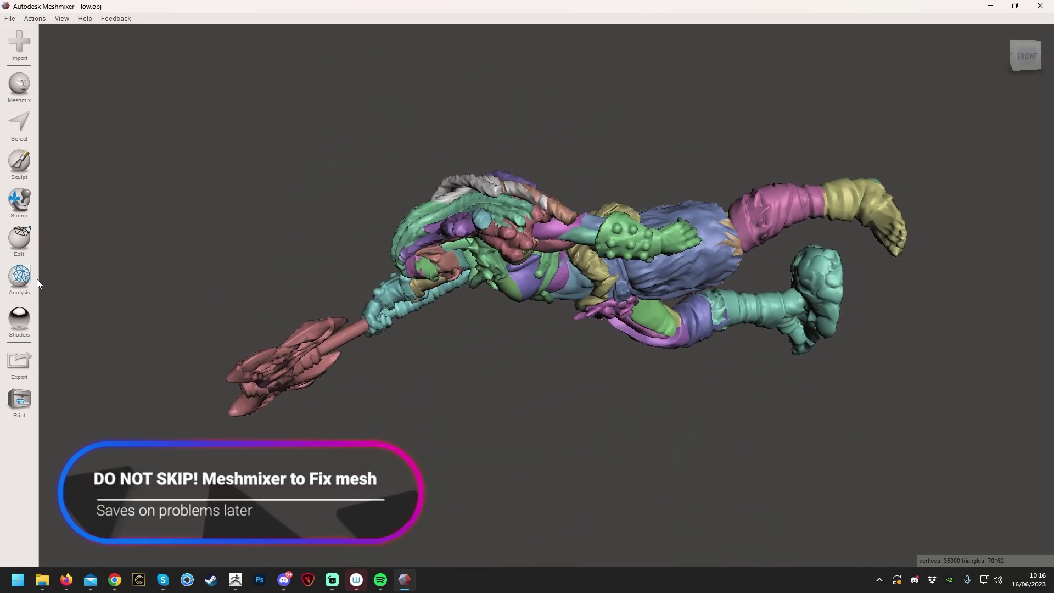
# Analyze the orc warrior mesh with the Inspector and run Auto Repair All using Flat Fill.
pyautogui.click(22, 277)
pyautogui.click(82, 39)
pyautogui.moveTo(449, 196); pyautogui.dragTo(481, 243, button='right')
pyautogui.click(87, 118)
pyautogui.click(77, 119)
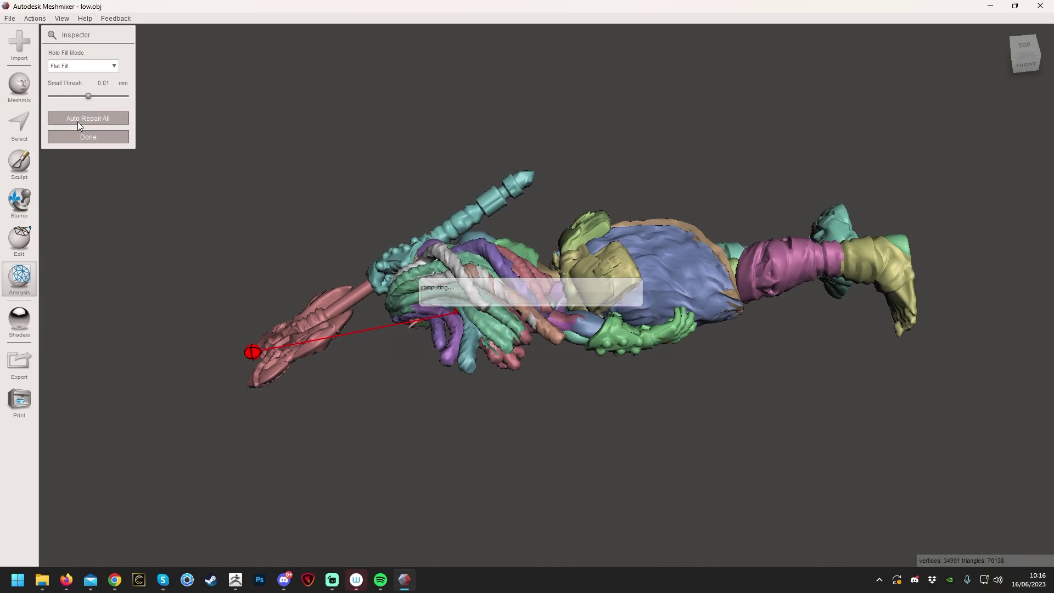
# Locate the defect still flagged between the purple and teal dreadlocks, run Auto Repair All again, and close the Inspector.
pyautogui.moveTo(544, 418); pyautogui.dragTo(506, 409, button='right')
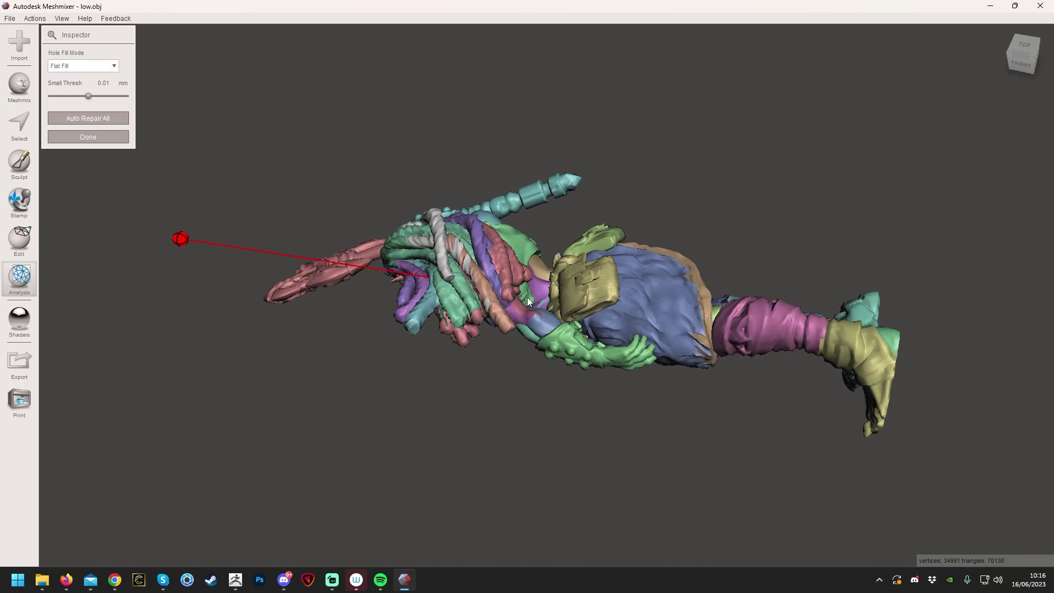
pyautogui.moveTo(545, 276); pyautogui.dragTo(521, 329, button='right')
pyautogui.scroll(10, 521, 329)
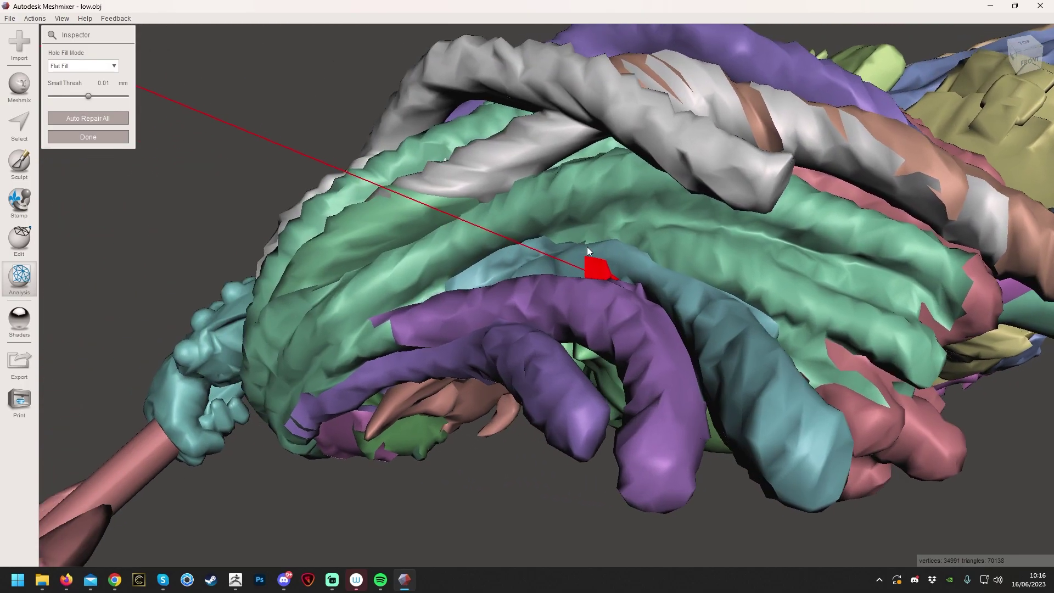
pyautogui.scroll(4, 585, 269)
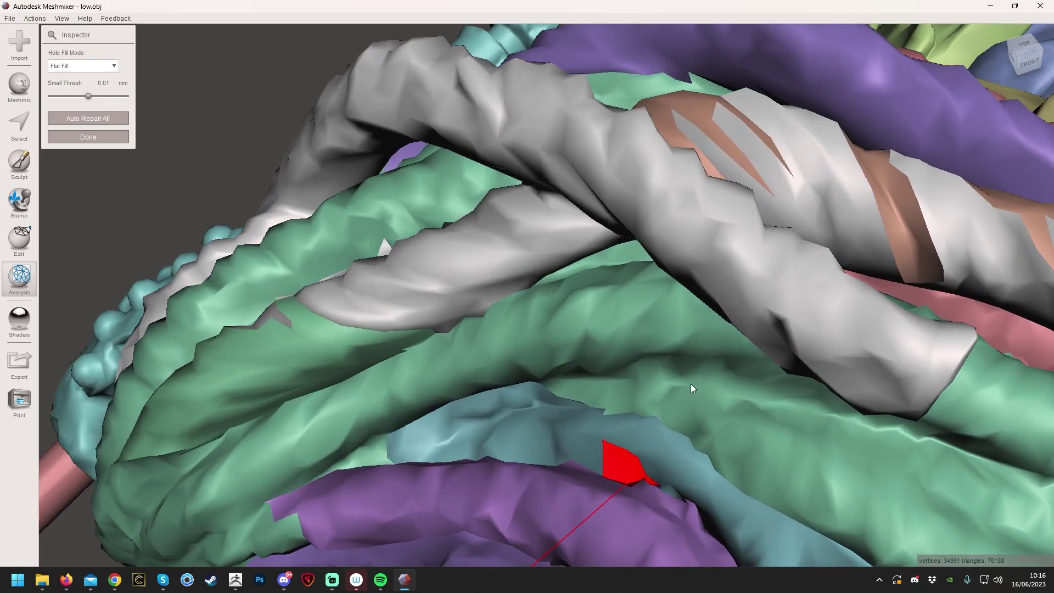
pyautogui.scroll(-3, 637, 357)
pyautogui.moveTo(702, 474); pyautogui.dragTo(550, 343, button='right')
pyautogui.scroll(-5, 685, 439)
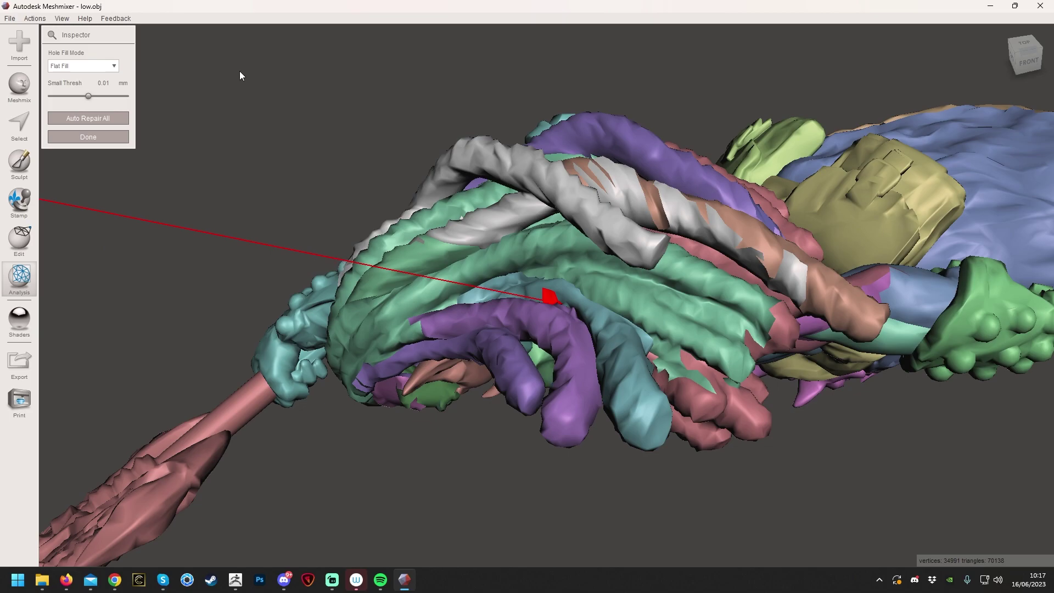
pyautogui.click(103, 119)
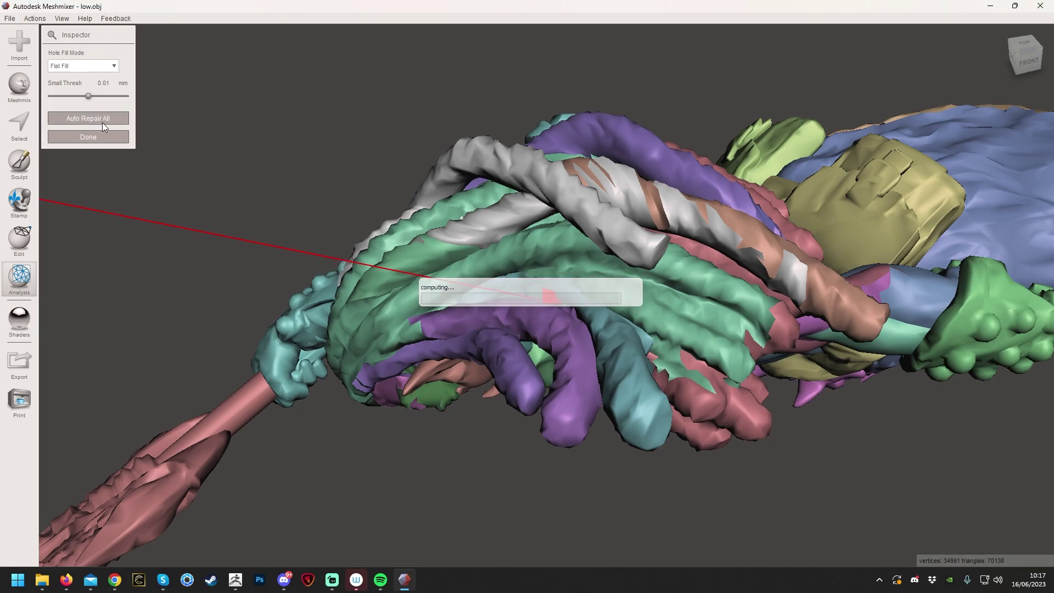
pyautogui.click(91, 140)
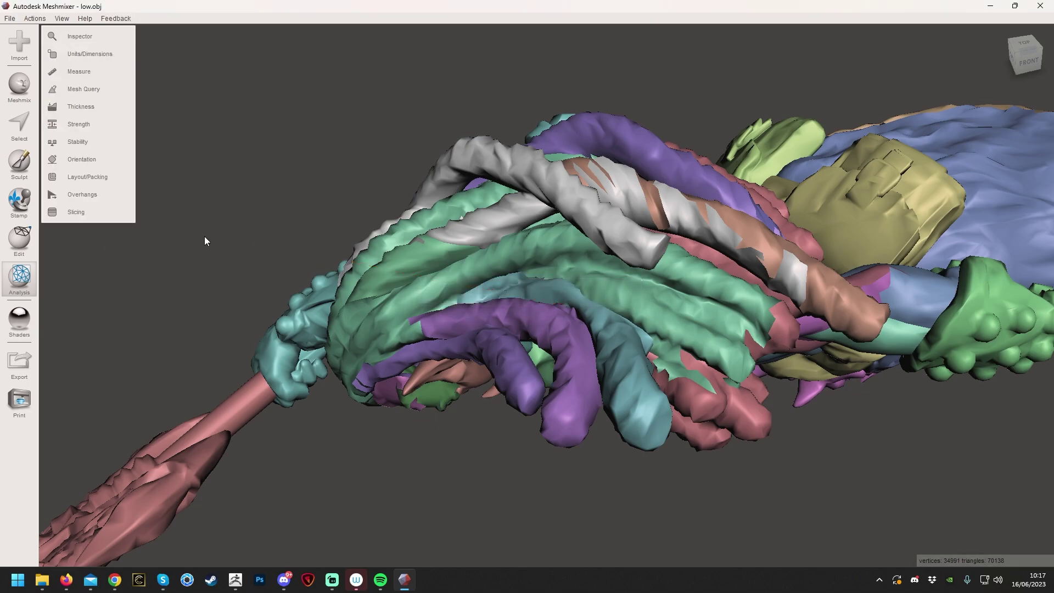
# Set the sculpt brush size to 11 and smooth the faulty spot between the purple and teal dreadlocks.
pyautogui.click(32, 253)
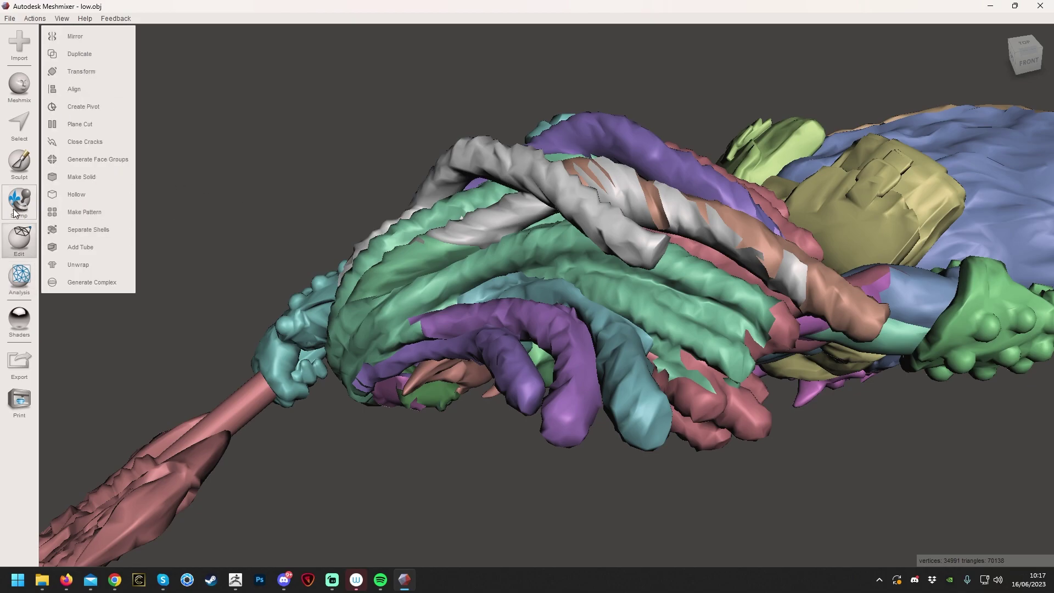
pyautogui.click(19, 164)
pyautogui.moveTo(110, 101)
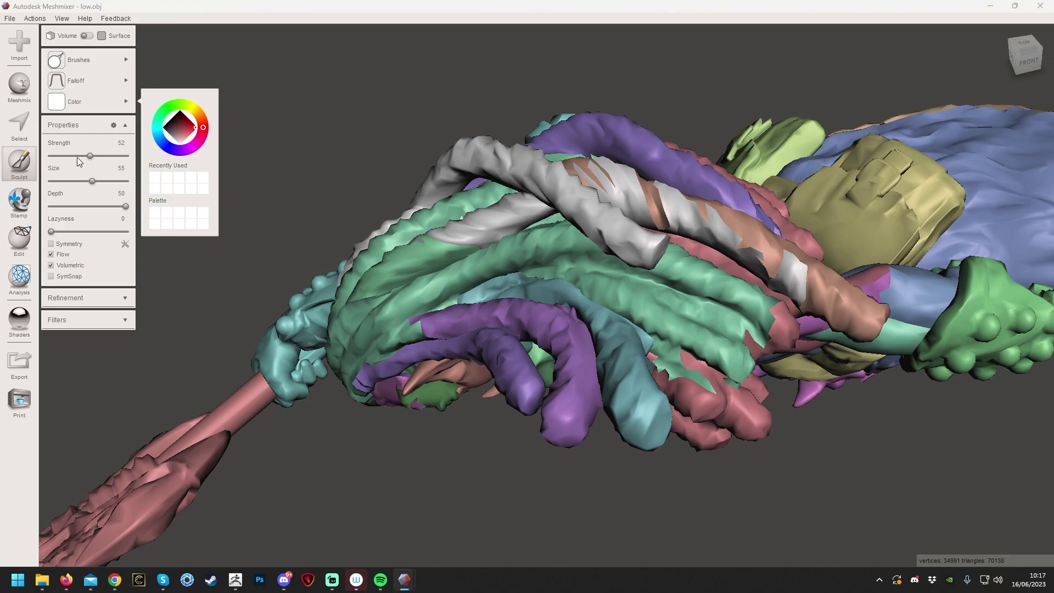
pyautogui.moveTo(76, 180); pyautogui.dragTo(59, 181)
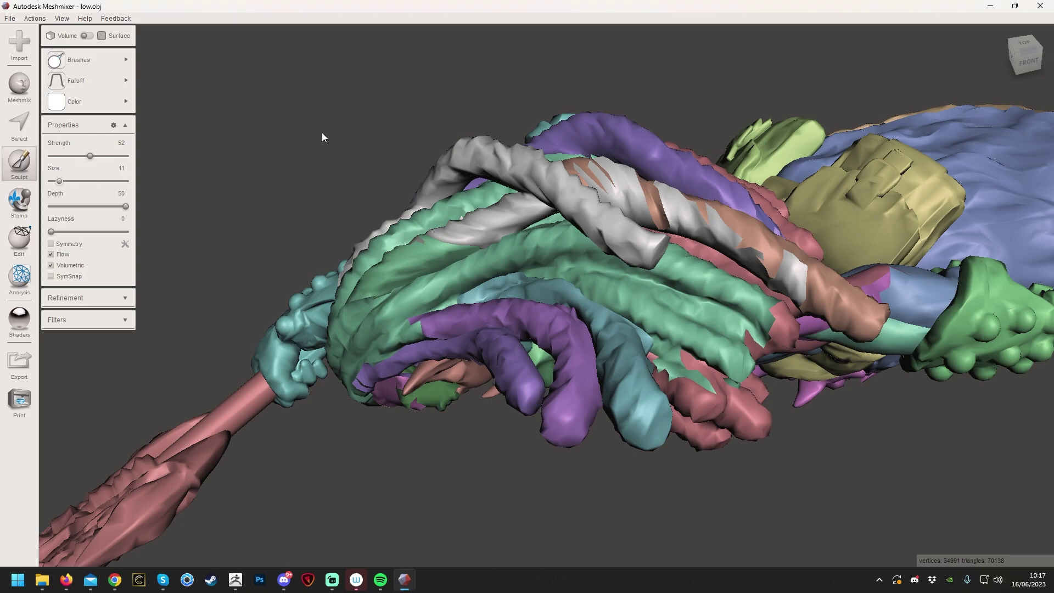
pyautogui.moveTo(545, 295)
pyautogui.mouseDown(button='right')
pyautogui.moveTo(533, 350)
pyautogui.moveTo(460, 493)
pyautogui.moveTo(546, 317)
pyautogui.moveTo(624, 471)
pyautogui.moveTo(629, 230)
pyautogui.moveTo(621, 240)
pyautogui.moveTo(732, 295)
pyautogui.moveTo(690, 320)
pyautogui.mouseUp(button='right')
pyautogui.scroll(5, 547, 317)
pyautogui.moveTo(631, 388)
pyautogui.keyDown('shift'); pyautogui.mouseDown()
pyautogui.moveTo(650, 400)
pyautogui.moveTo(616, 363)
pyautogui.moveTo(652, 399)
pyautogui.moveTo(613, 366)
pyautogui.moveTo(638, 392)
pyautogui.mouseUp(); pyautogui.keyUp('shift')
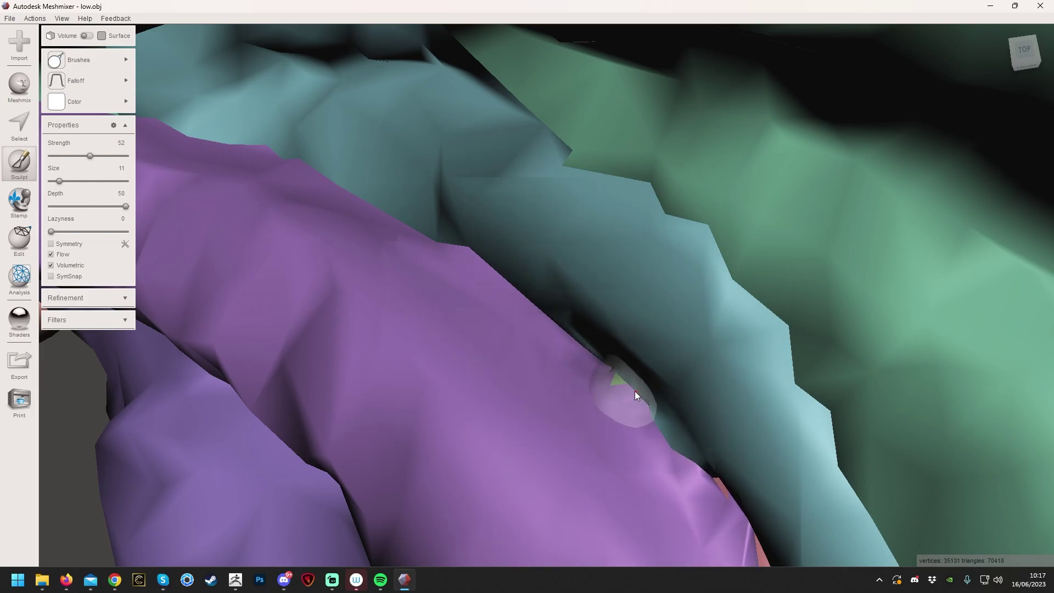
pyautogui.scroll(-6, 675, 372)
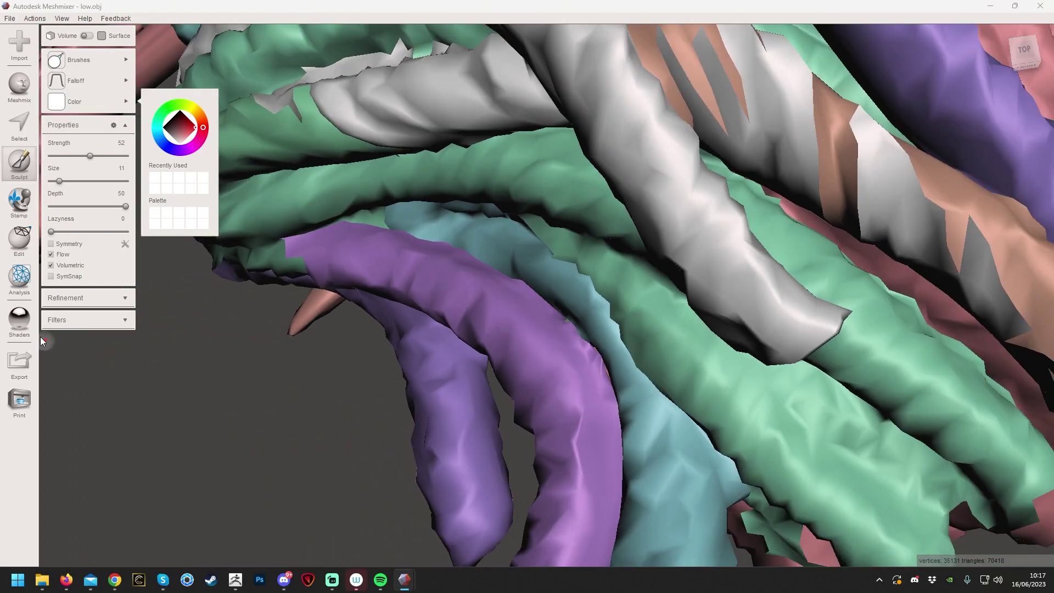
# Run the Inspector's Auto Repair All on the smoothed mesh and check the whole figure for remaining defects.
pyautogui.click(24, 248)
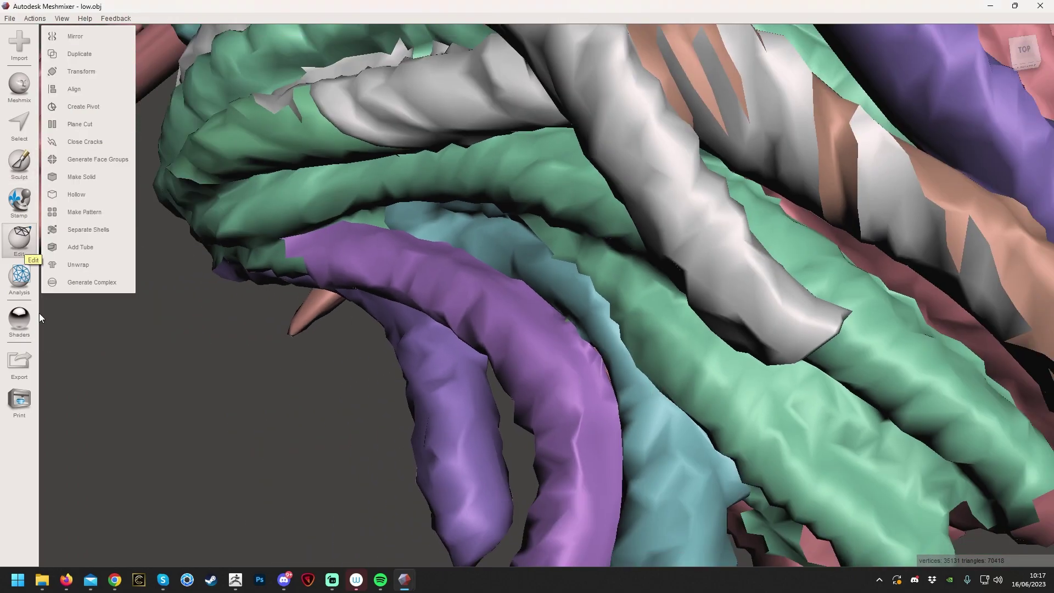
pyautogui.click(21, 280)
pyautogui.click(70, 38)
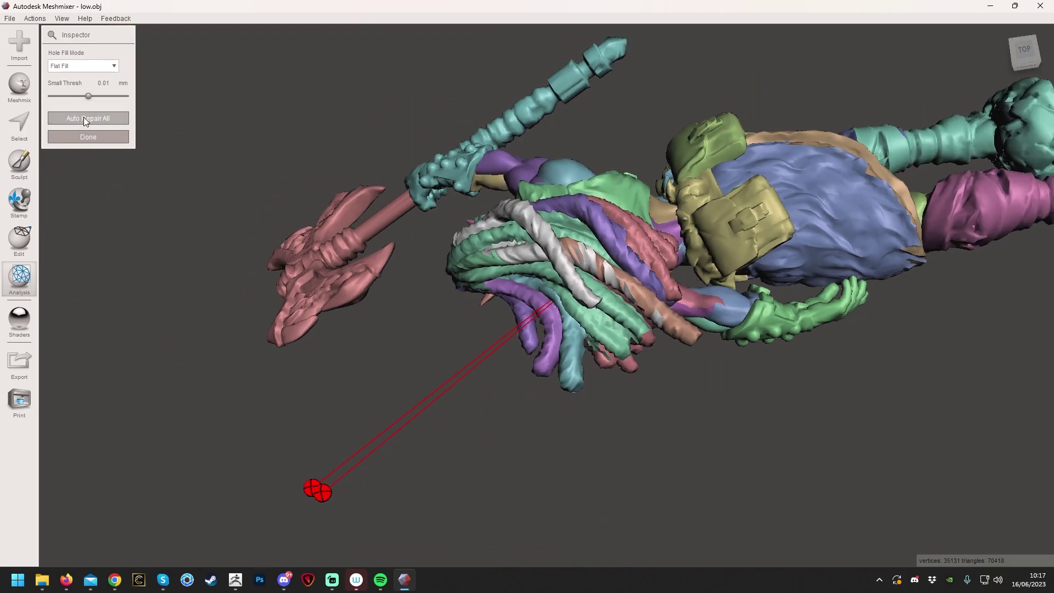
pyautogui.click(84, 117)
pyautogui.moveTo(474, 415); pyautogui.dragTo(736, 321, button='right')
pyautogui.scroll(-5, 753, 385)
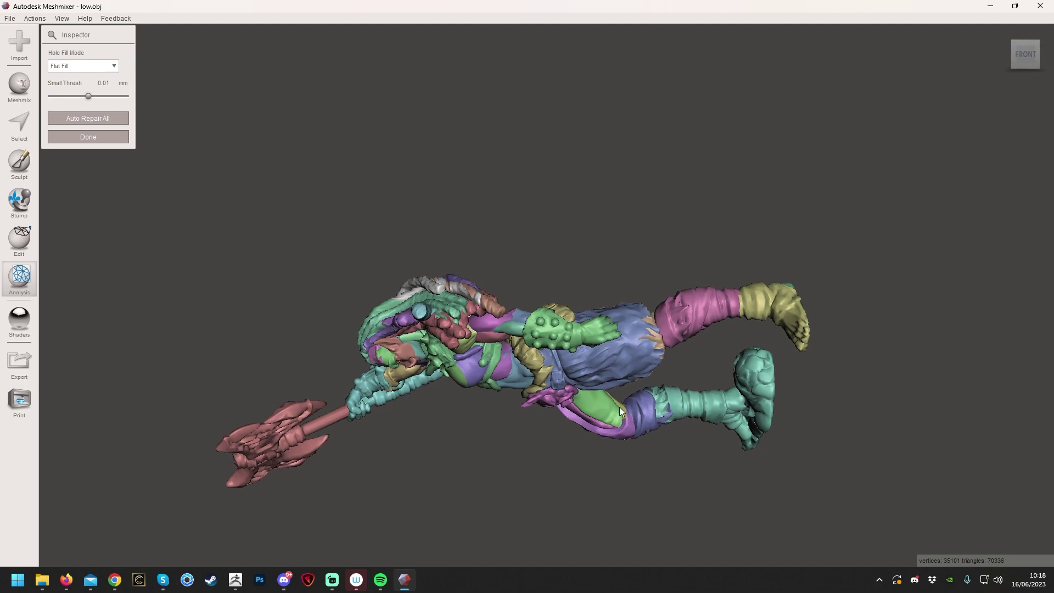
pyautogui.moveTo(628, 533); pyautogui.dragTo(675, 390, button='right')
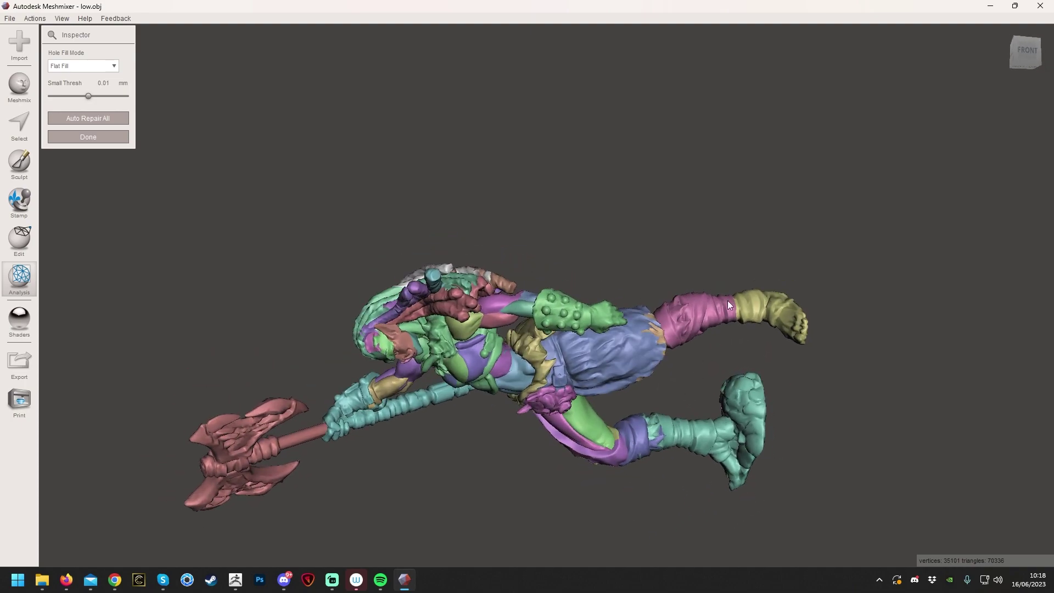
# Export the repaired orc warrior mesh, overwriting the existing low.obj.
pyautogui.click(26, 370)
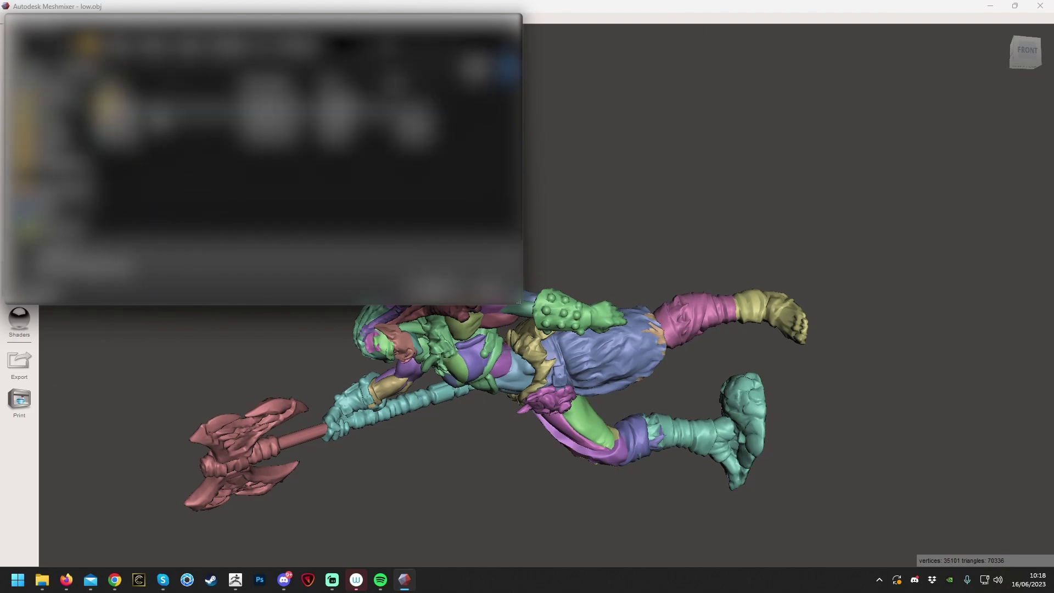
pyautogui.doubleClick(157, 114)
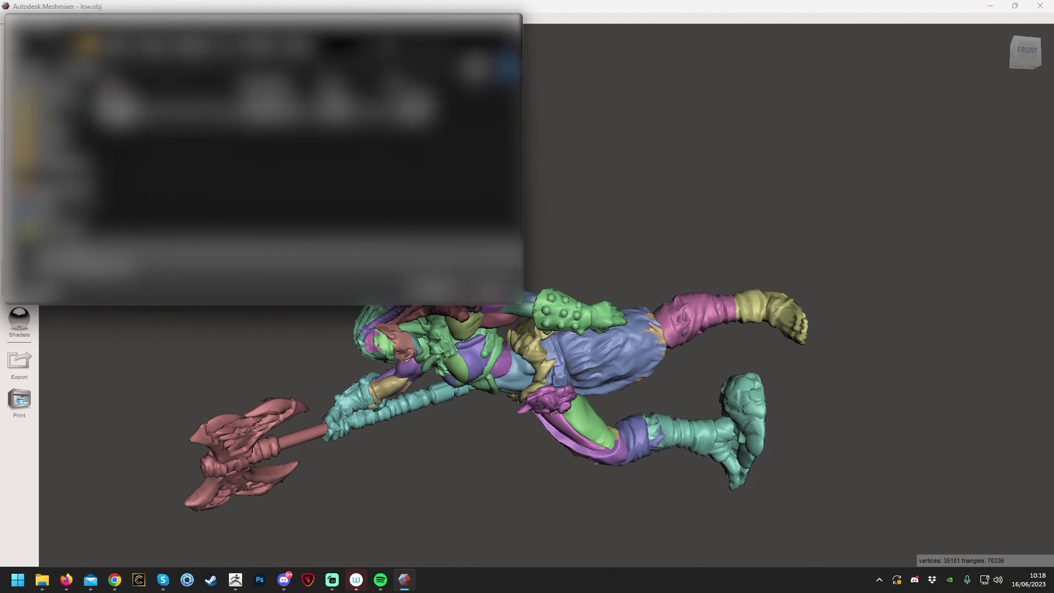
pyautogui.click(123, 110)
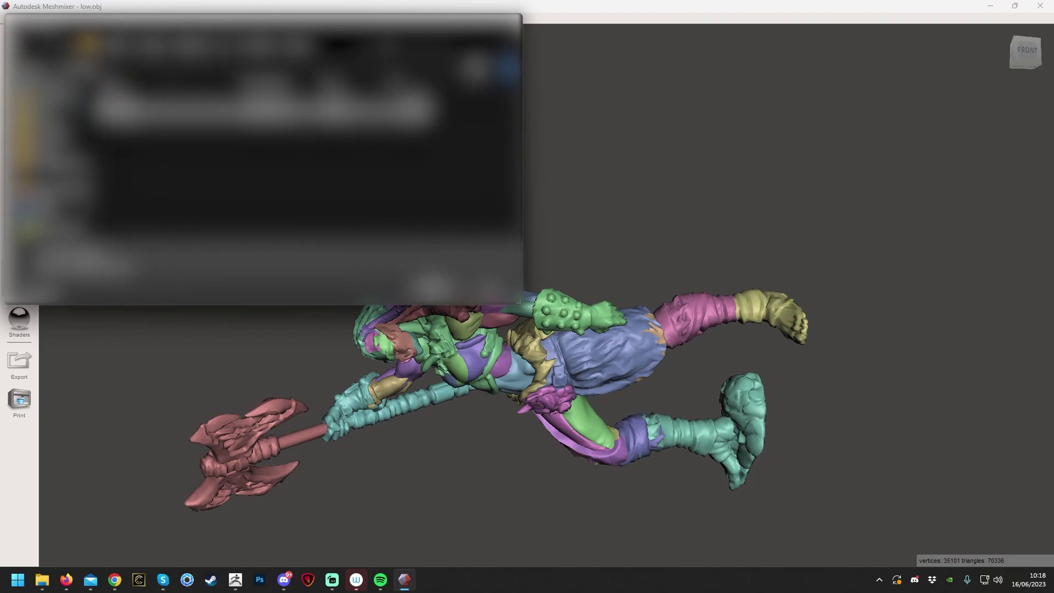
pyautogui.click(429, 286)
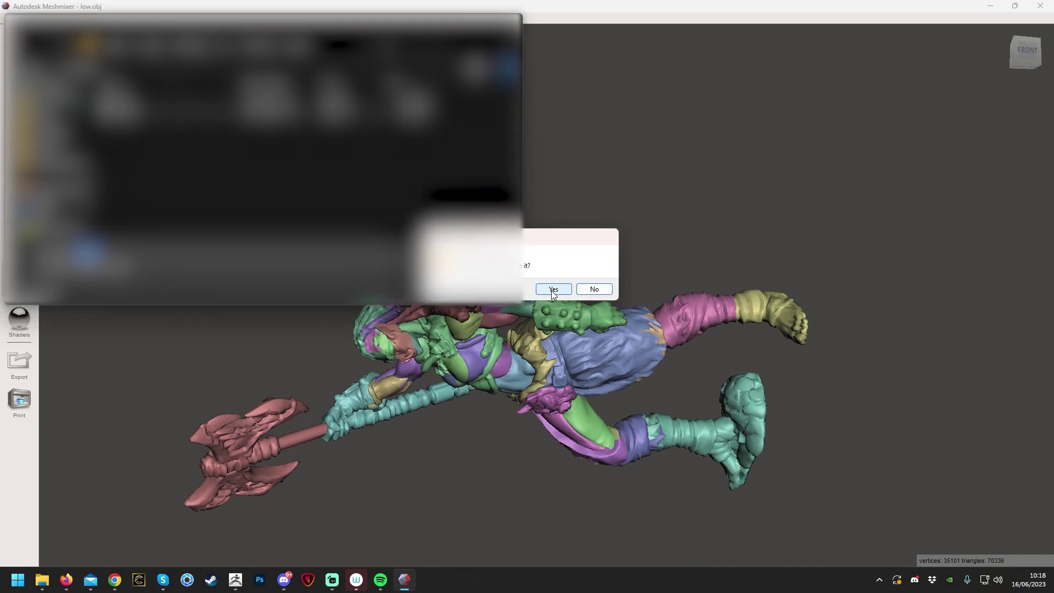
pyautogui.click(554, 291)
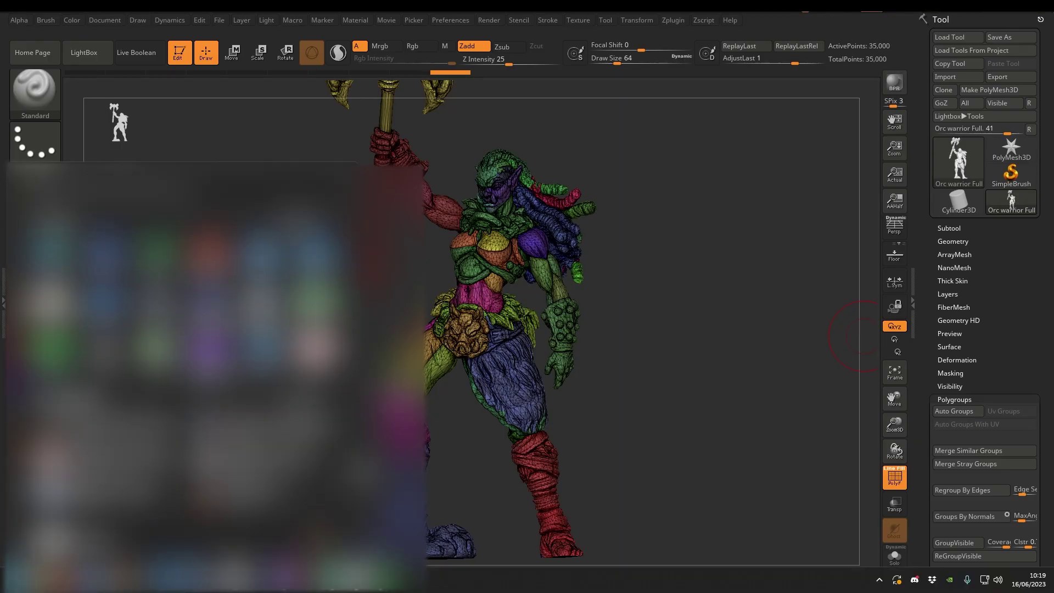
# Launch Adobe Substance 3D Painter and start a new project.
pyautogui.write('s')
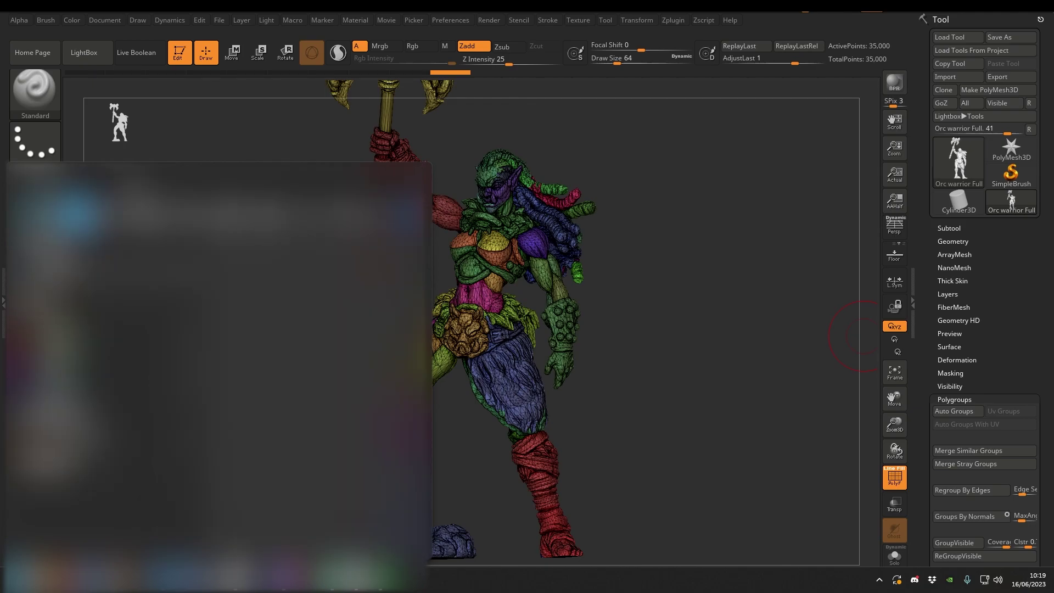
pyautogui.press('Return')
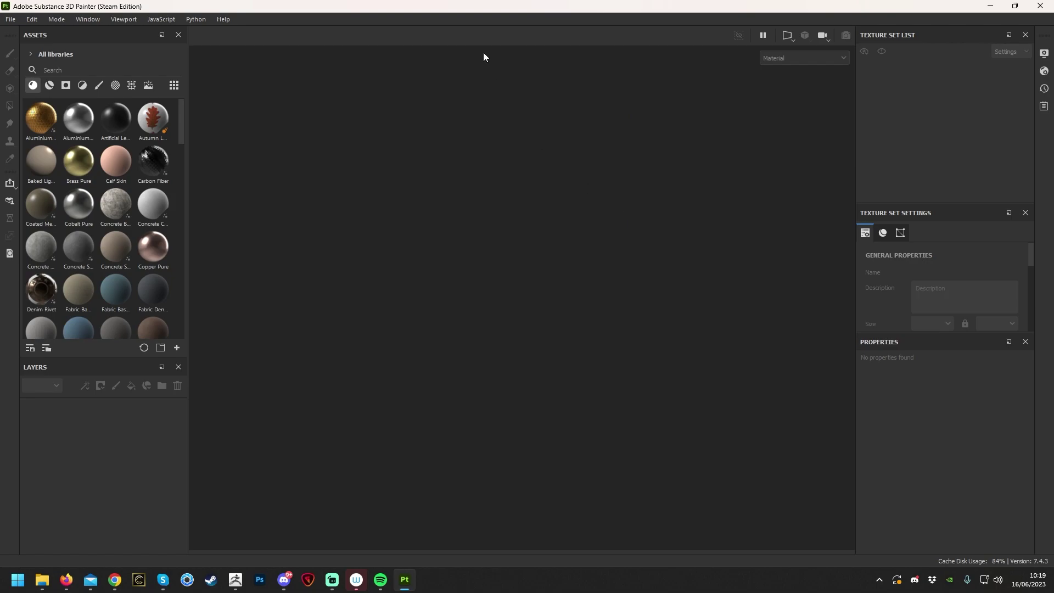
pyautogui.click(11, 20)
pyautogui.click(21, 31)
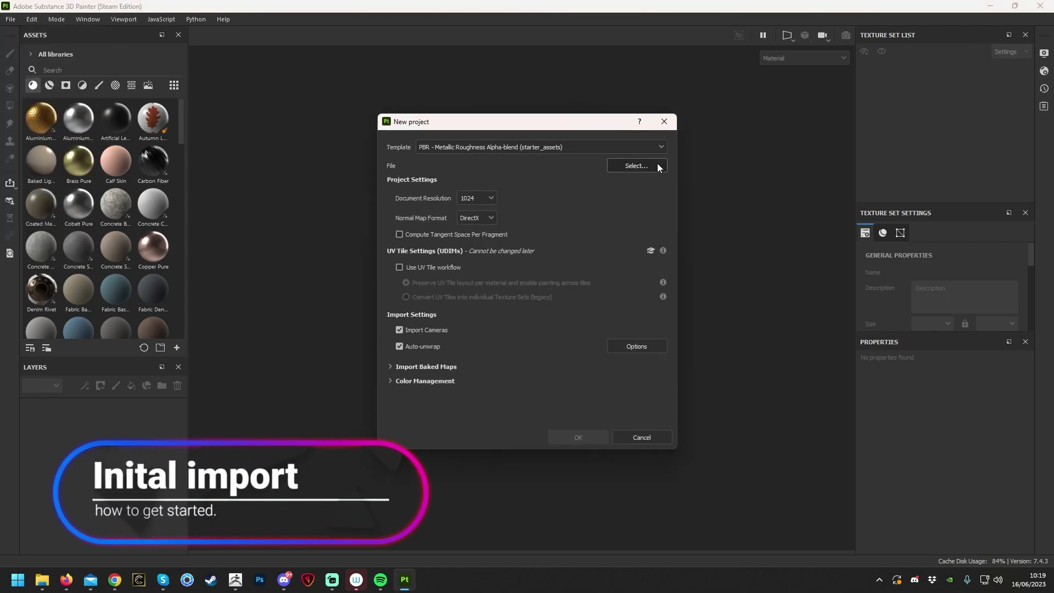
# Use the PBR - Metallic Roughness Alpha-blend template and select low.obj as the project's mesh file.
pyautogui.click(560, 147)
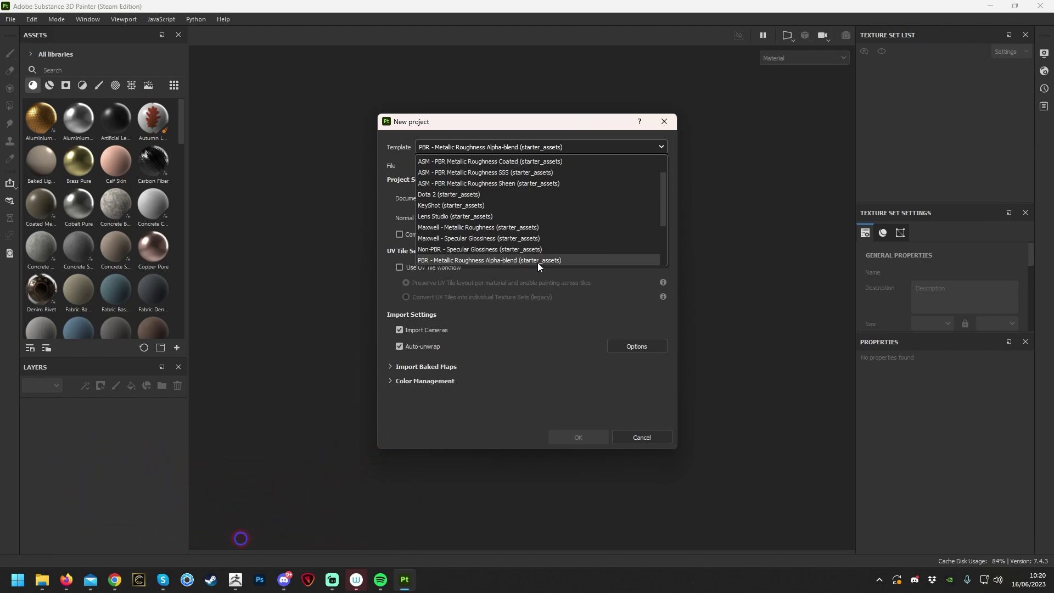
pyautogui.scroll(-3, 539, 263)
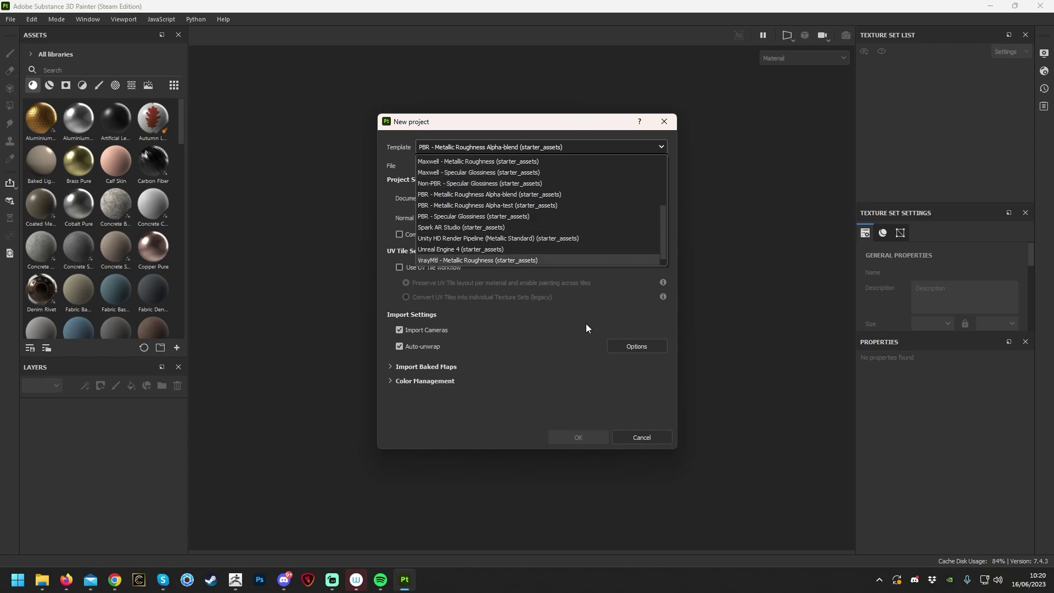
pyautogui.click(542, 315)
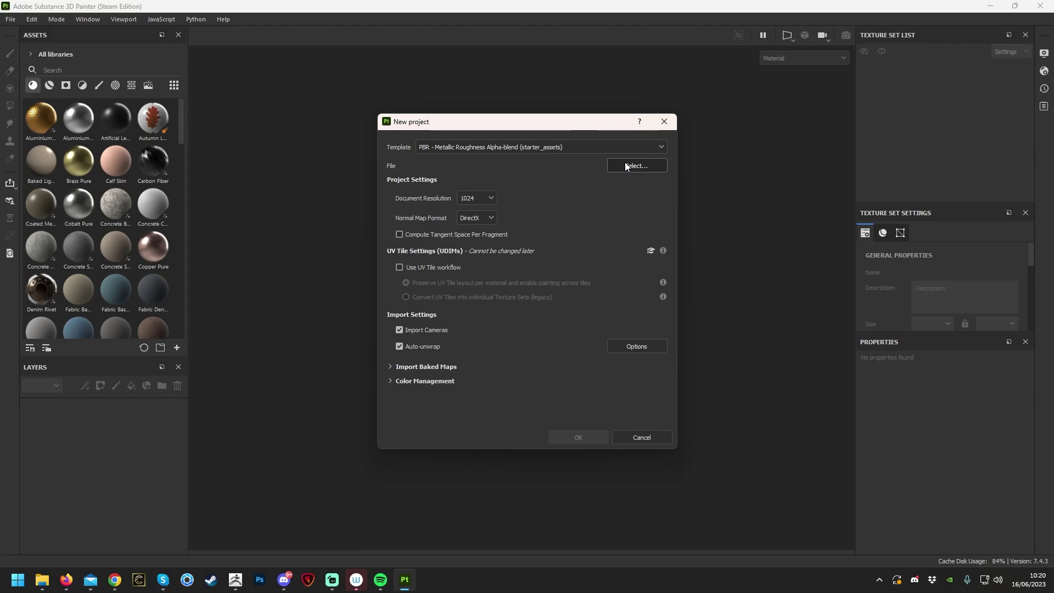
pyautogui.click(639, 167)
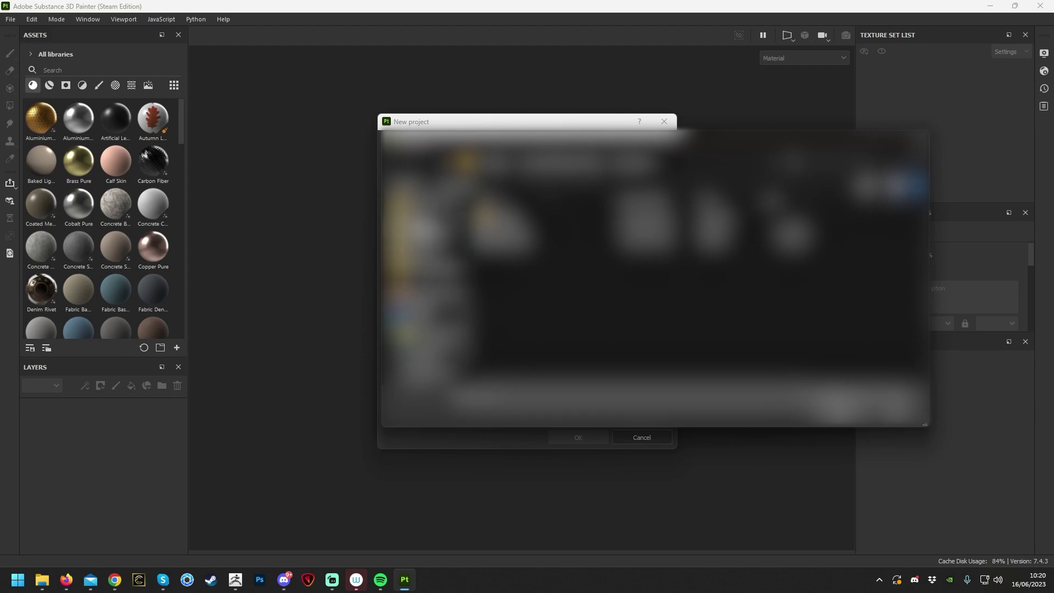
pyautogui.click(431, 215)
pyautogui.click(508, 230)
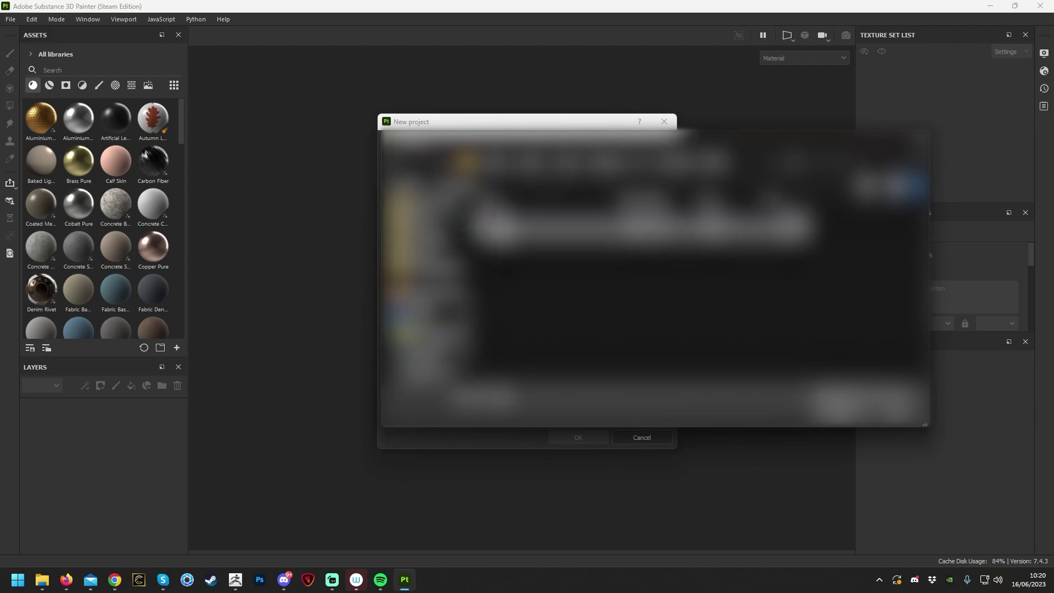
pyautogui.click(855, 423)
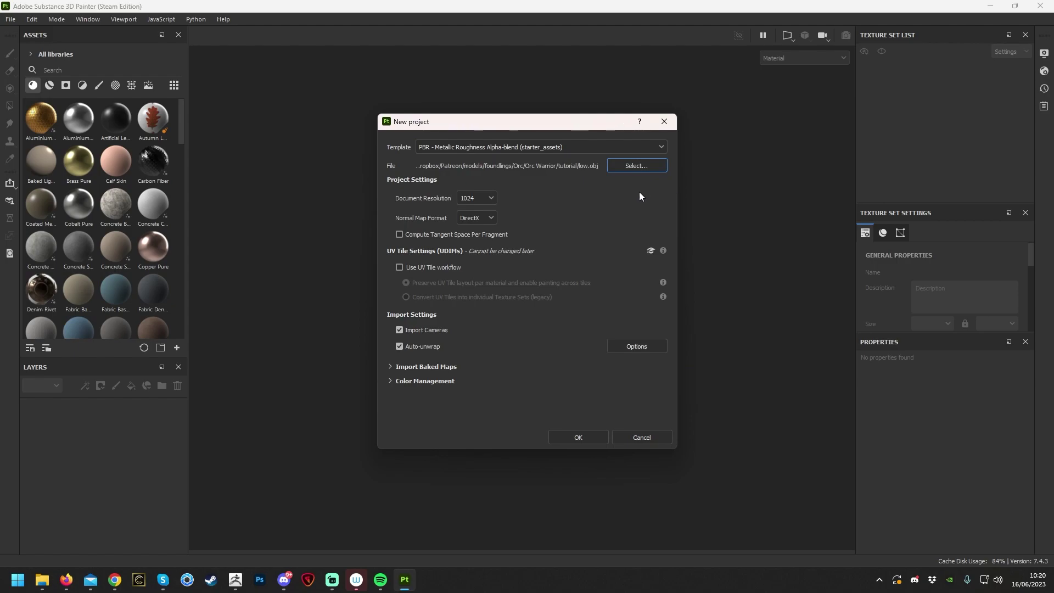
# Choose a document resolution of 1024 and look over the Auto-Unwrap options.
pyautogui.click(492, 199)
pyautogui.click(473, 245)
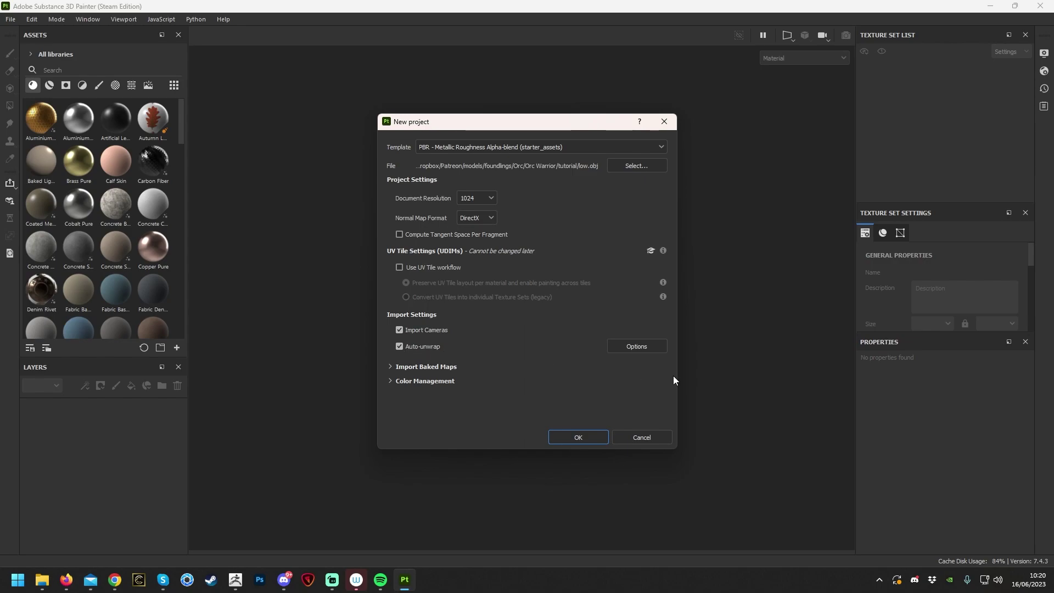
pyautogui.click(645, 346)
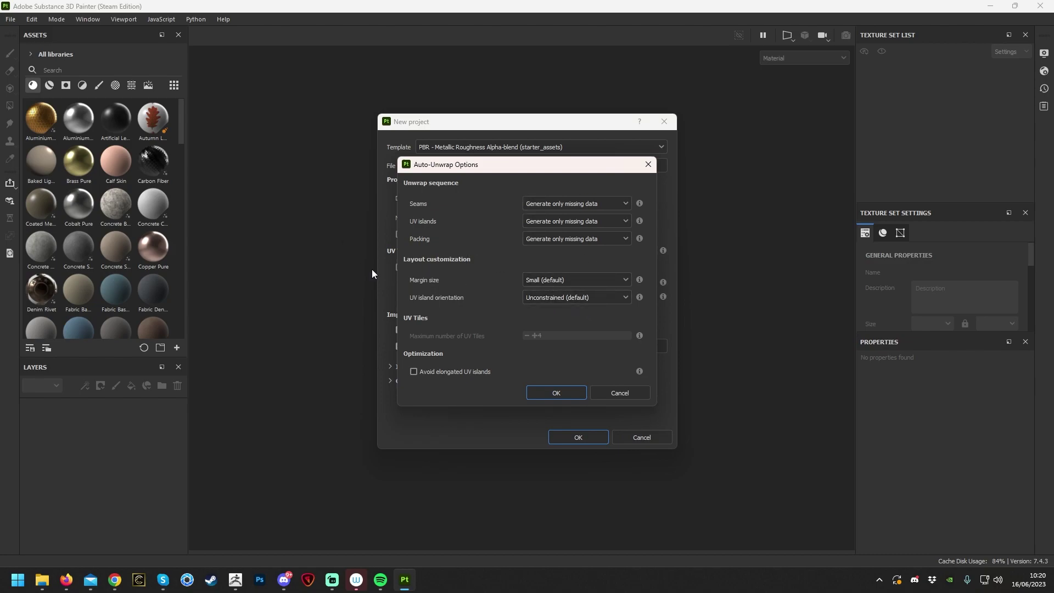
pyautogui.click(648, 165)
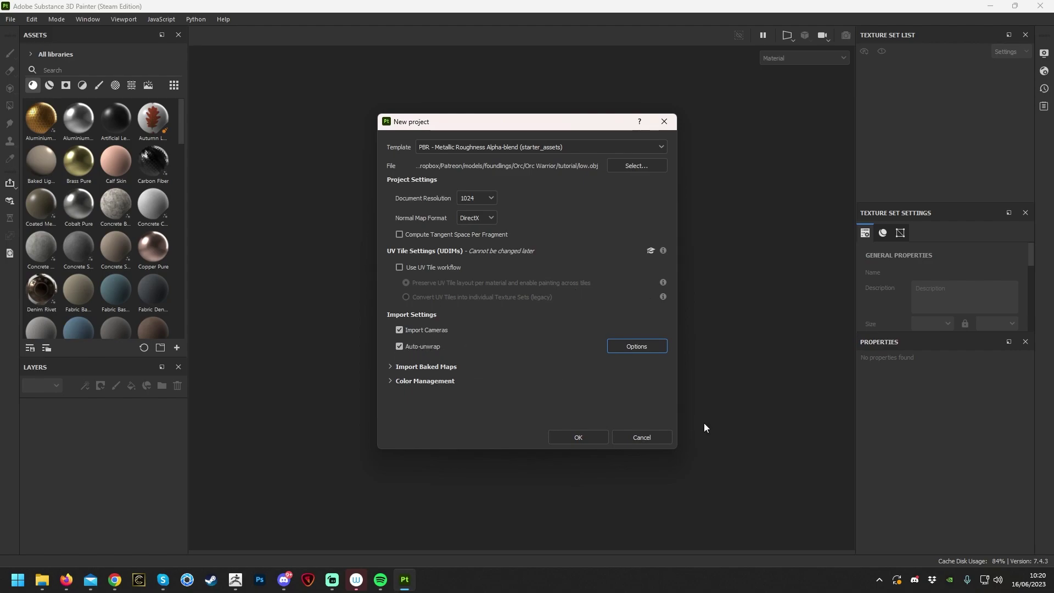
# Create the project with auto-unwrap enabled and view the imported orc warrior at full figure.
pyautogui.click(579, 437)
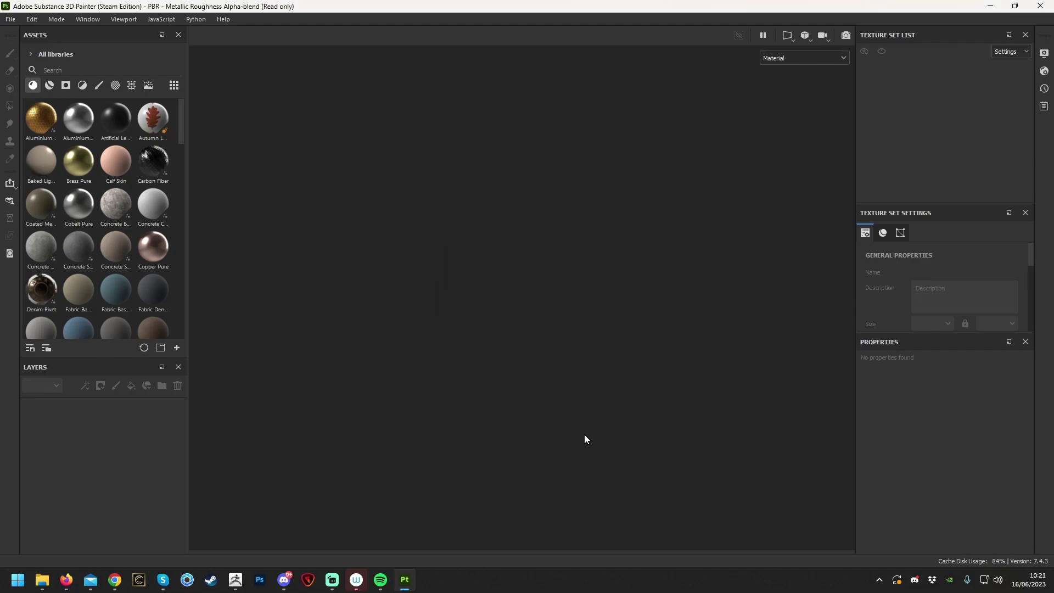
pyautogui.moveTo(621, 417)
pyautogui.keyDown('alt'); pyautogui.mouseDown()
pyautogui.moveTo(638, 398)
pyautogui.moveTo(815, 355)
pyautogui.moveTo(681, 370)
pyautogui.moveTo(704, 353)
pyautogui.moveTo(673, 349)
pyautogui.mouseUp(); pyautogui.keyUp('alt')
pyautogui.scroll(-2, 676, 360)
pyautogui.scroll(3, 696, 357)
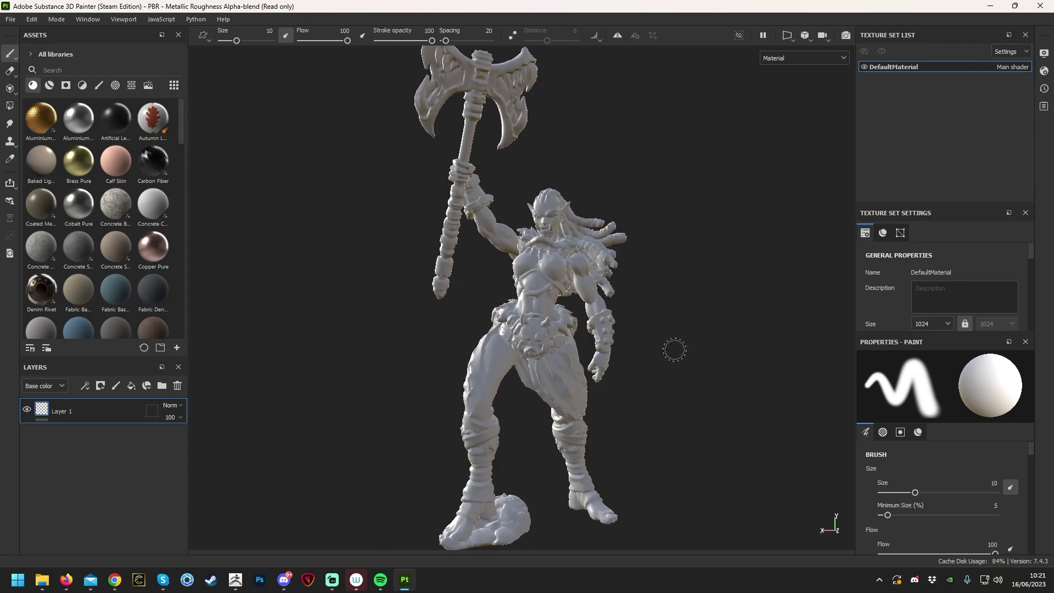
# Show the 3D and 2D views side by side and inspect the orc warrior's auto-unwrapped UV islands.
pyautogui.click(788, 36)
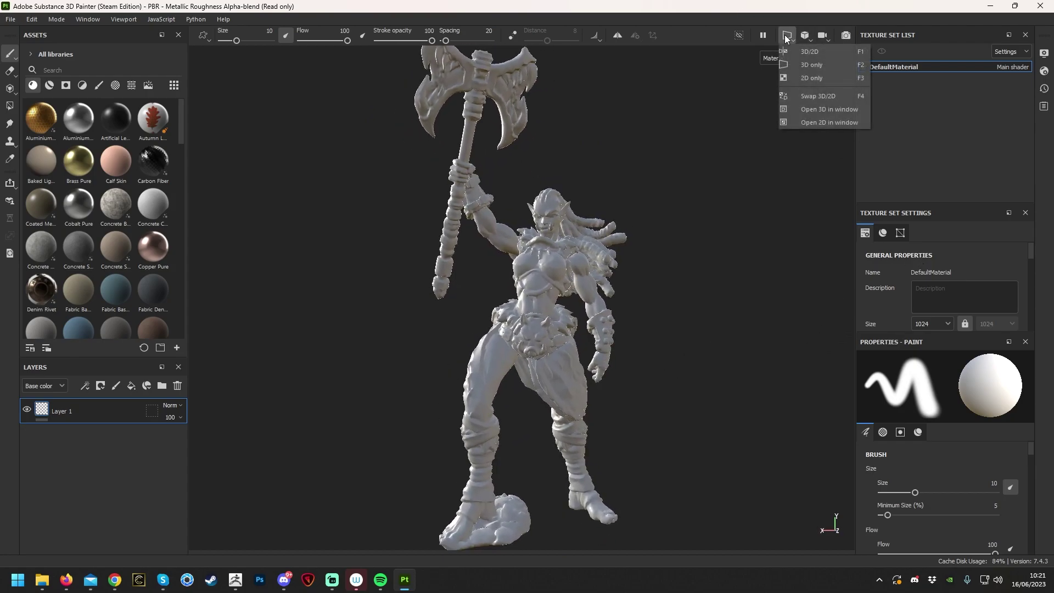
pyautogui.click(683, 32)
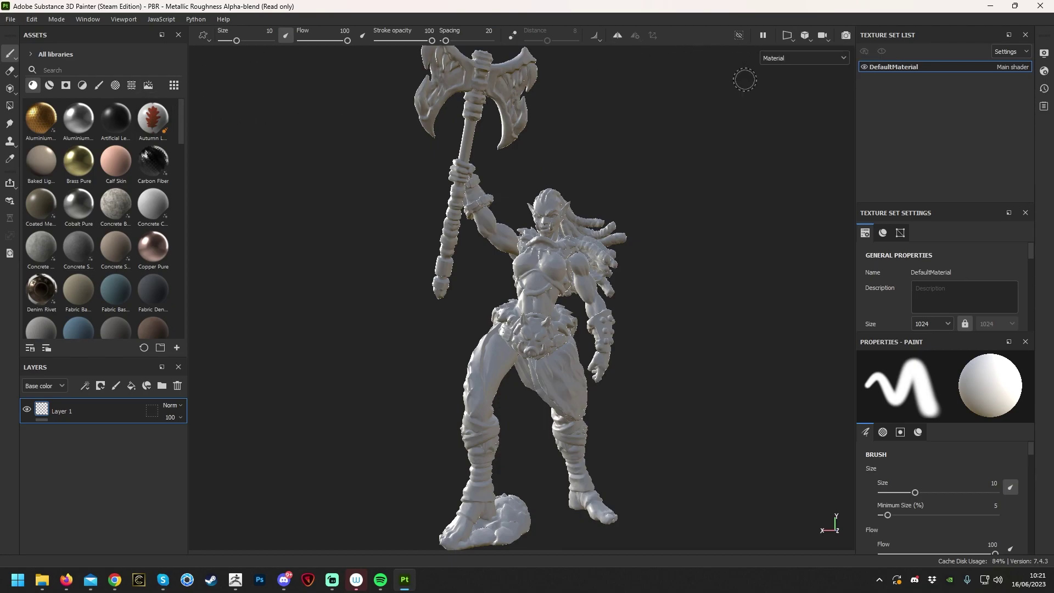
pyautogui.click(790, 35)
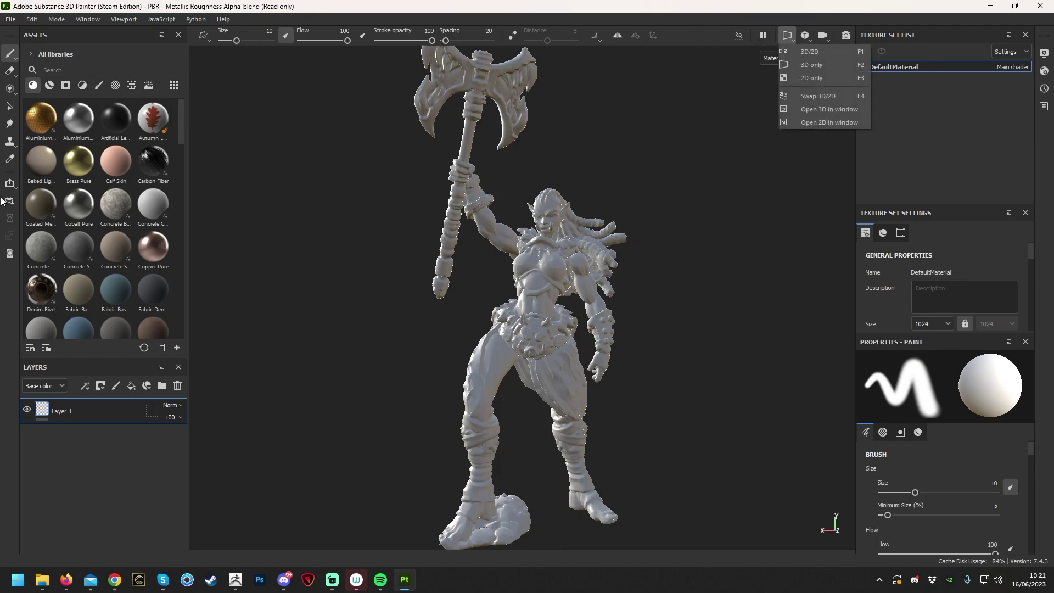
pyautogui.click(824, 51)
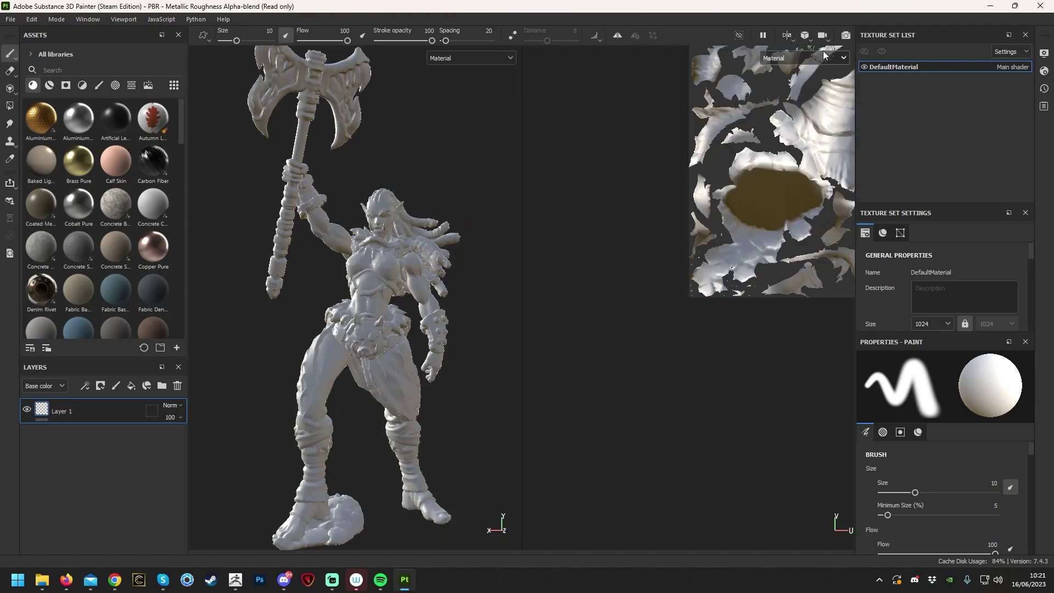
pyautogui.scroll(5, 686, 255)
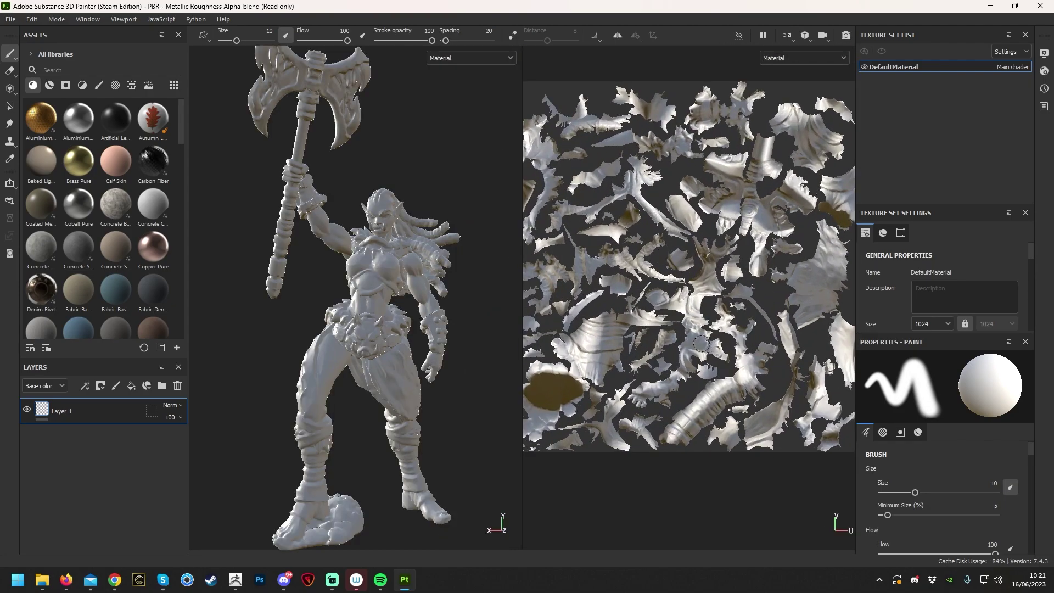
pyautogui.press('f')
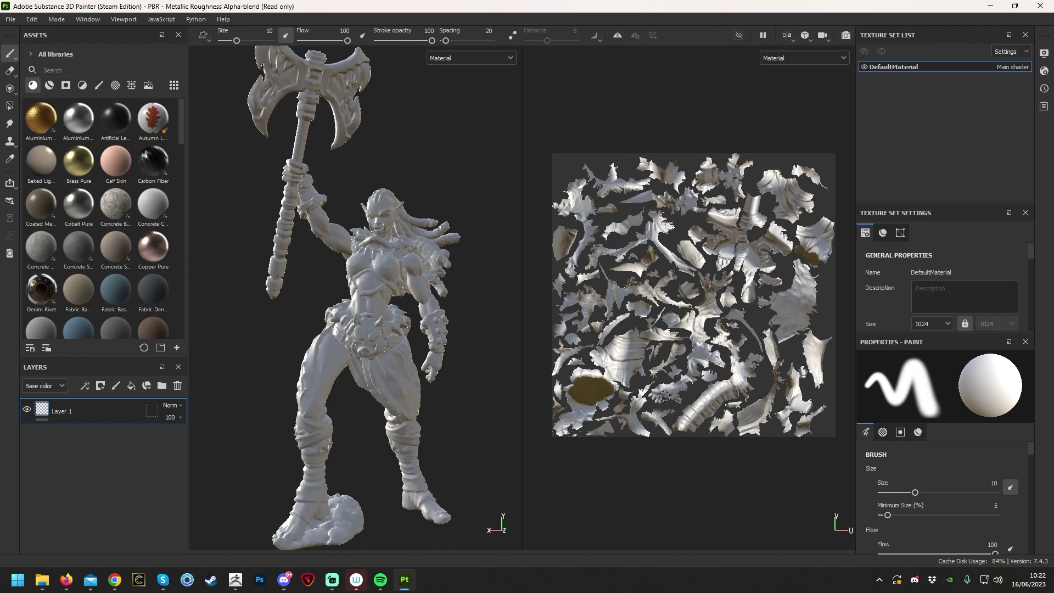
pyautogui.scroll(2, 777, 267)
pyautogui.scroll(-3, 777, 267)
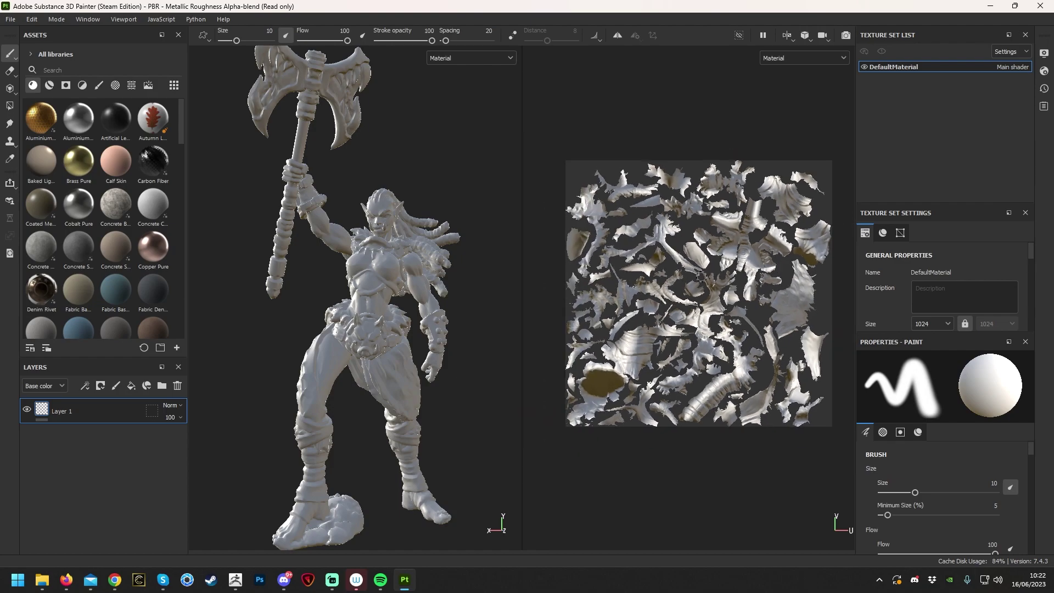
pyautogui.scroll(2, 701, 276)
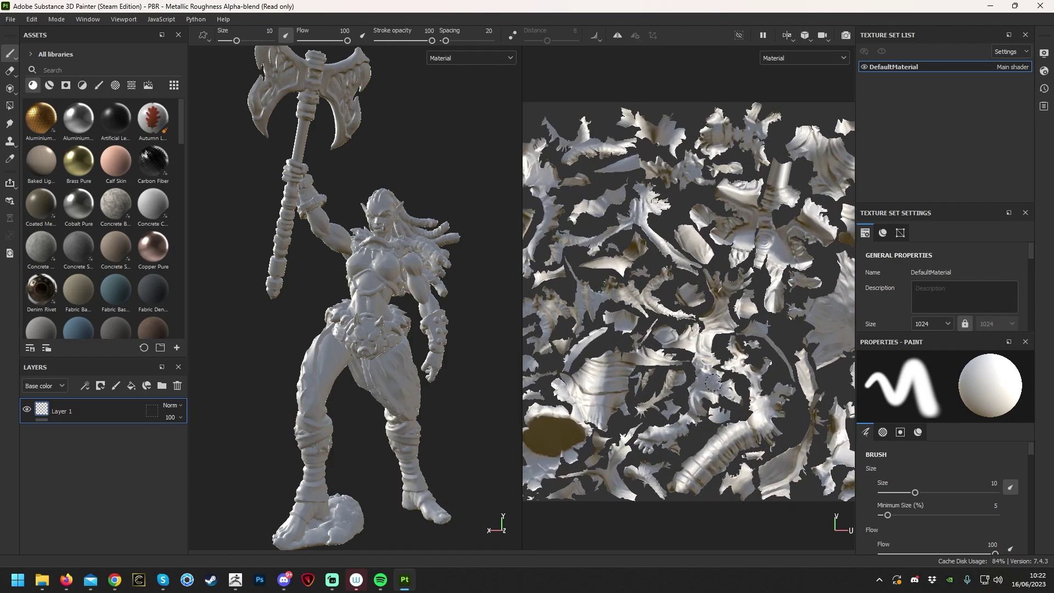
pyautogui.scroll(-1, 664, 417)
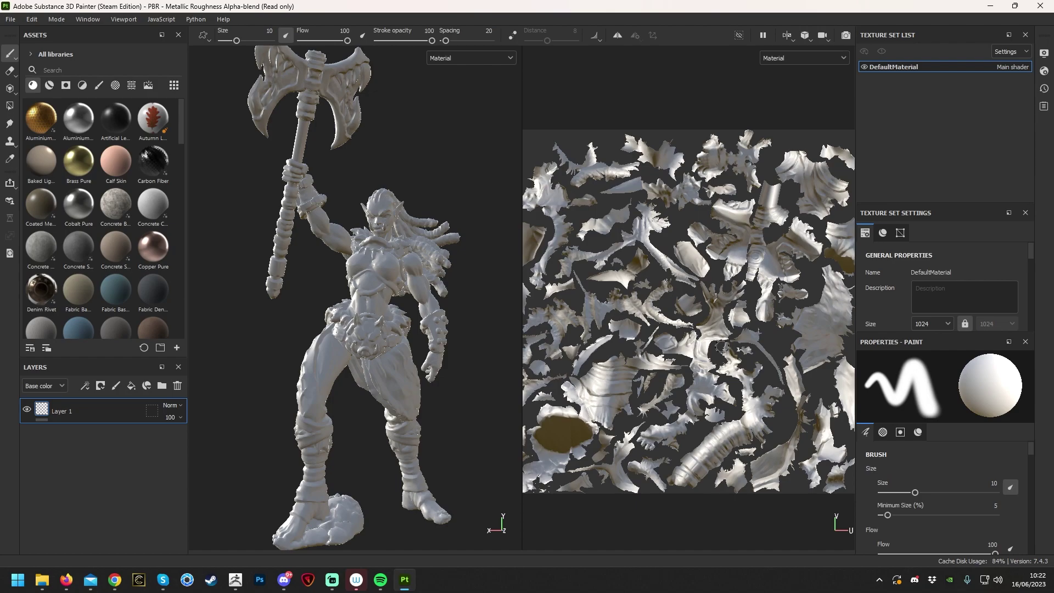
# Open the mesh map baking settings, set the output size to 2048 and enable Apply Diffusion.
pyautogui.scroll(-2, 973, 288)
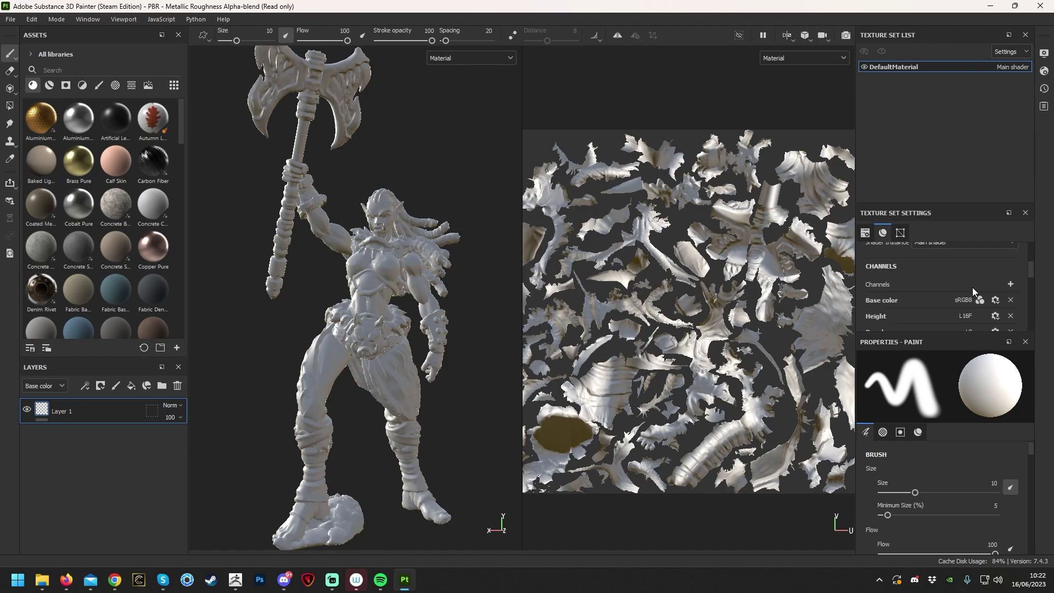
pyautogui.scroll(-3, 973, 291)
pyautogui.scroll(5, 957, 262)
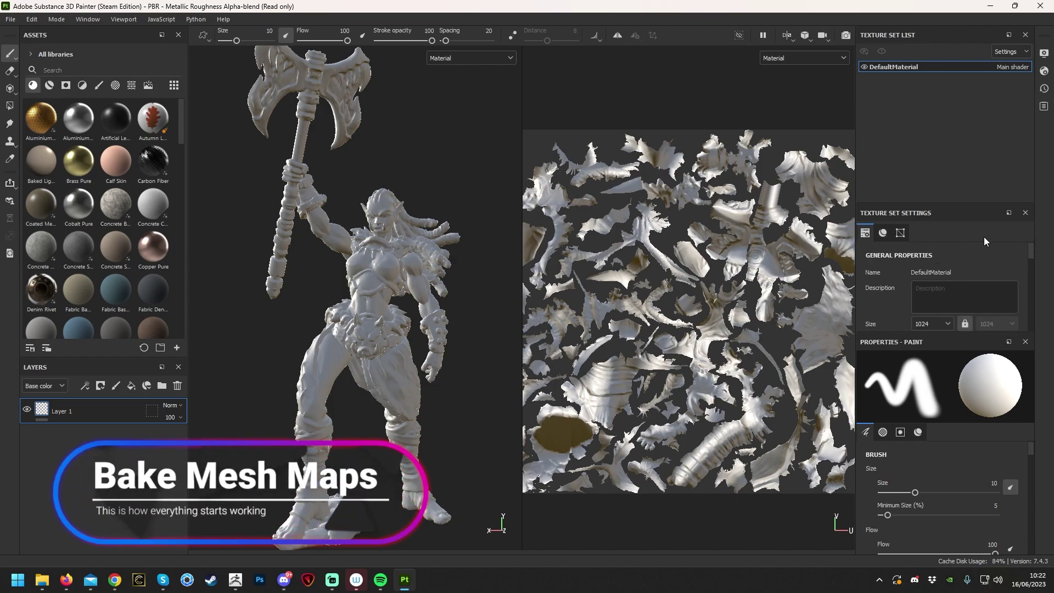
pyautogui.scroll(-5, 976, 244)
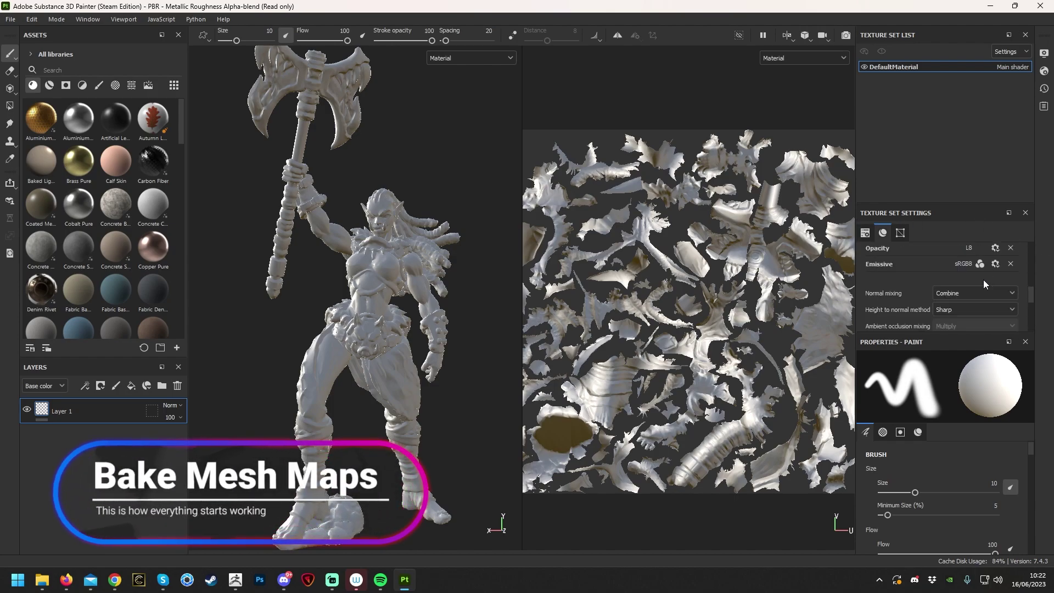
pyautogui.scroll(1, 986, 281)
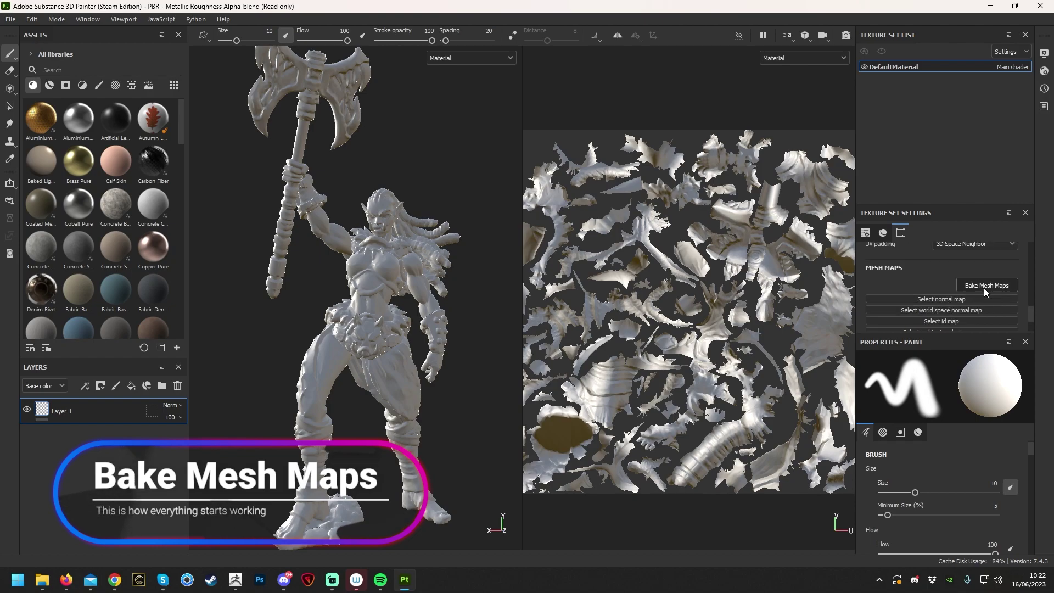
pyautogui.click(984, 287)
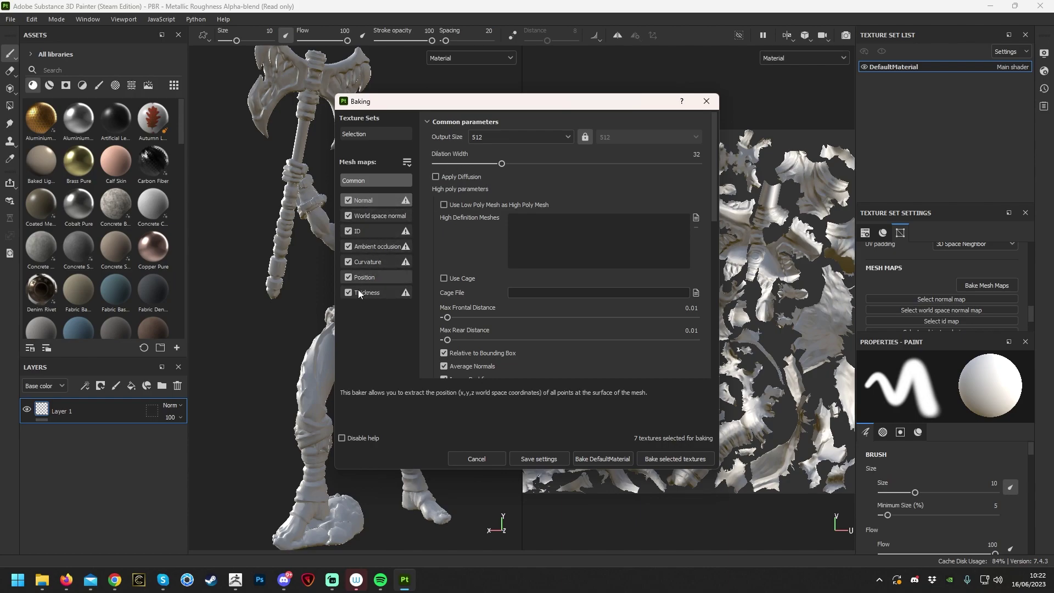
pyautogui.click(495, 140)
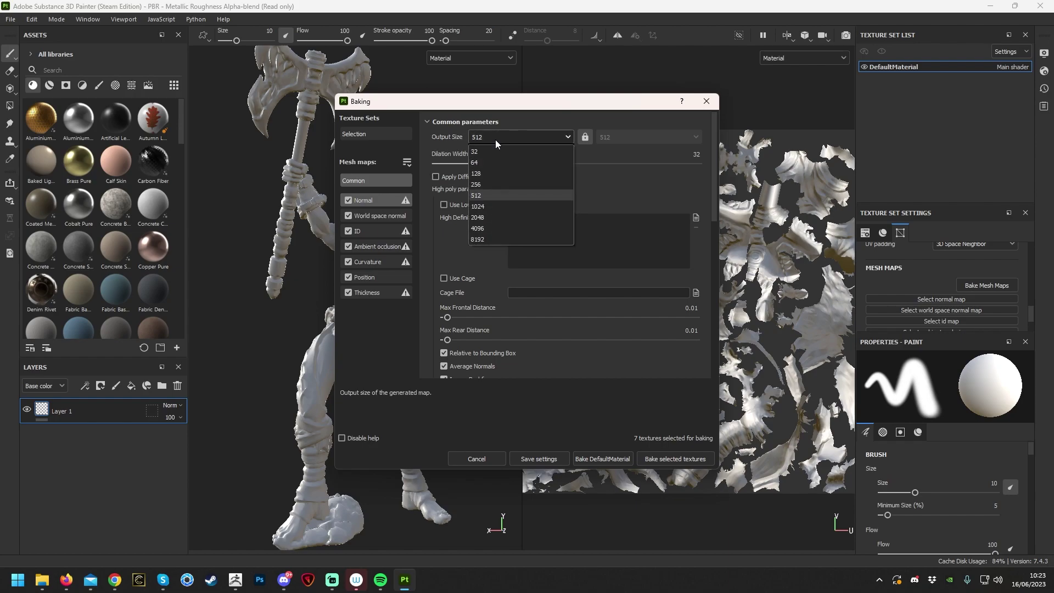
pyautogui.click(496, 217)
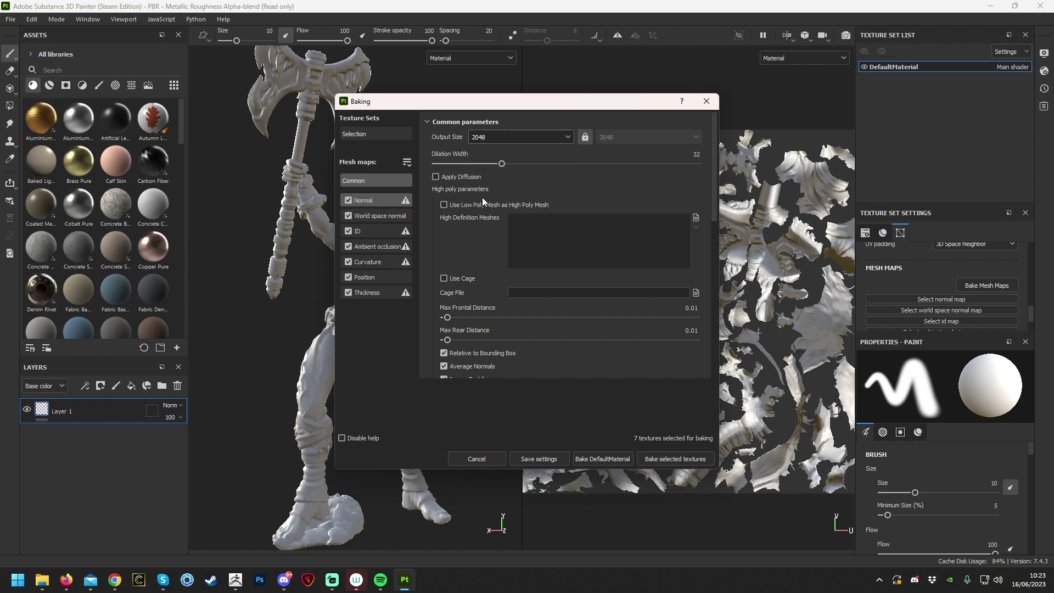
pyautogui.click(475, 175)
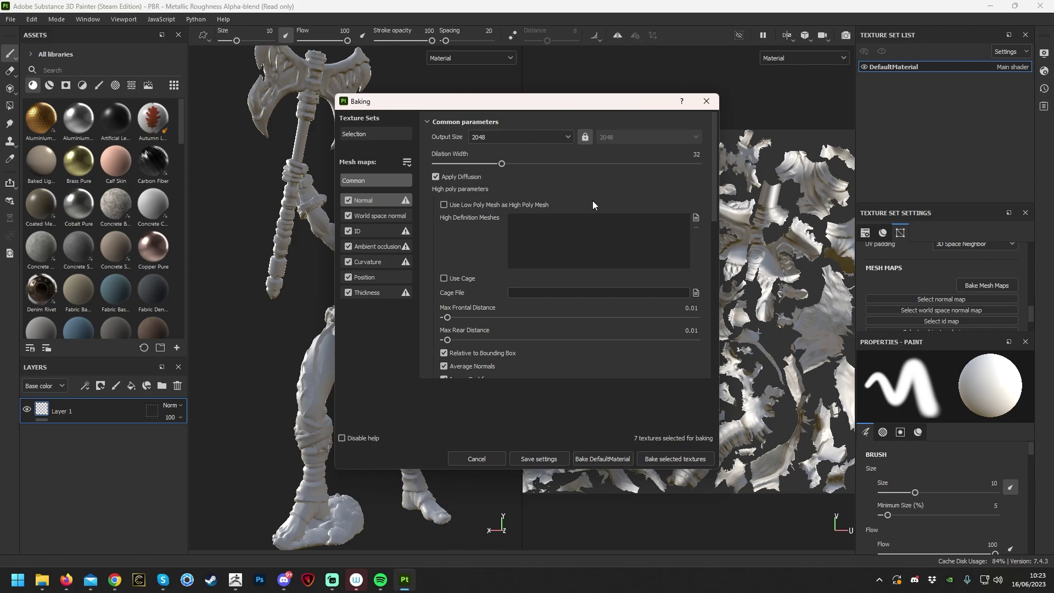
# Load the orc warrior's high-poly file as the high definition mesh and bake all selected mesh maps.
pyautogui.click(696, 218)
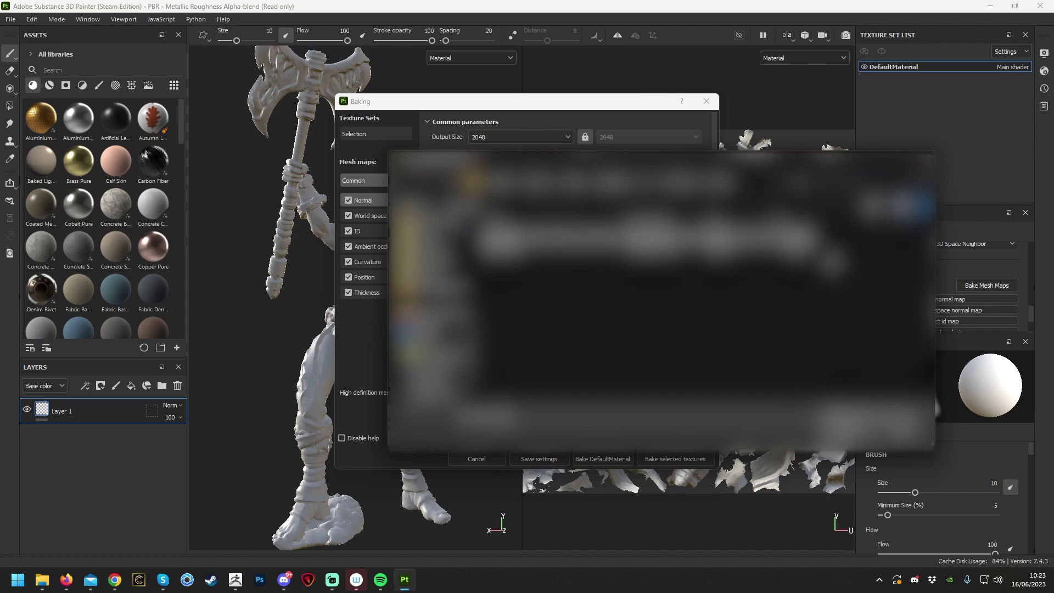
pyautogui.doubleClick(554, 240)
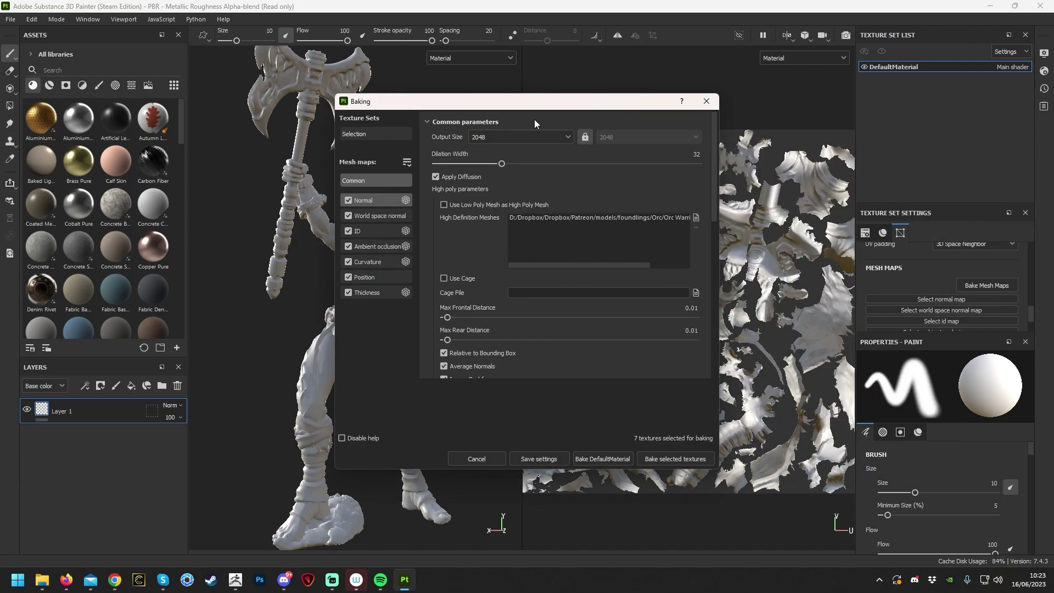
pyautogui.scroll(-1, 591, 335)
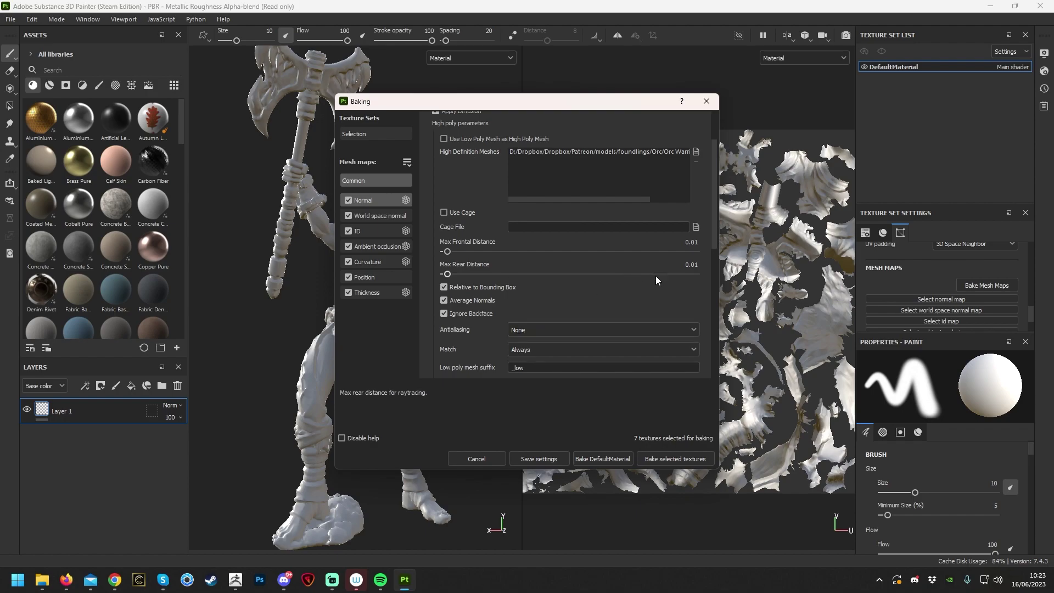
pyautogui.scroll(1, 667, 297)
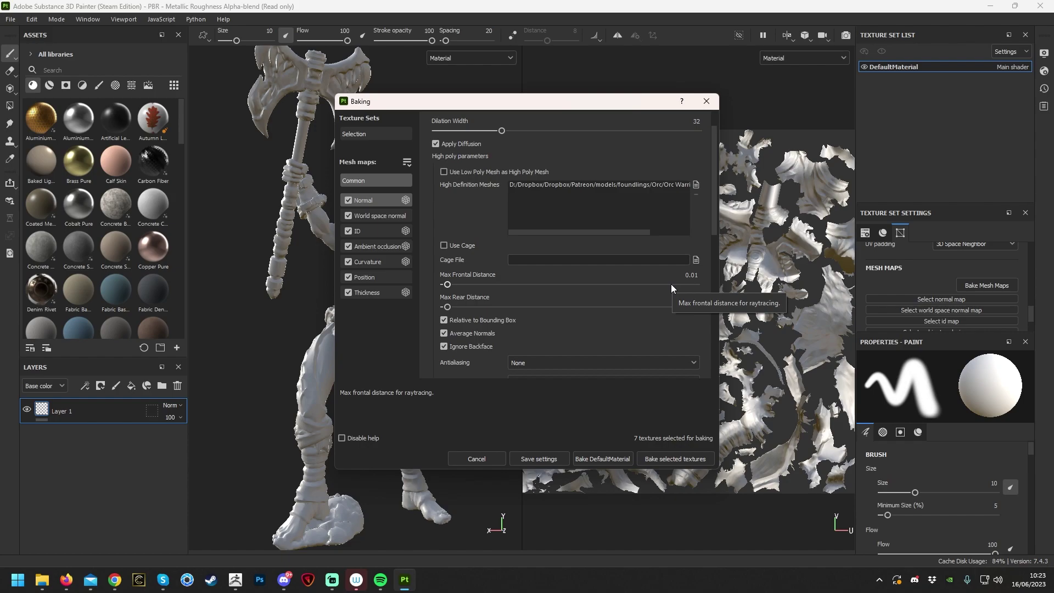
pyautogui.scroll(1, 634, 307)
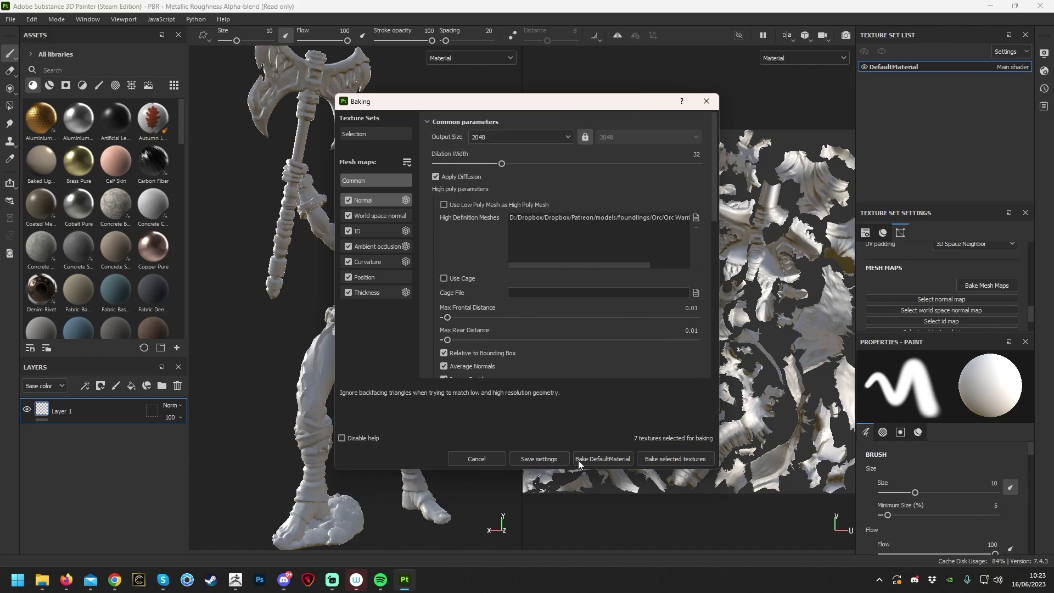
pyautogui.click(694, 463)
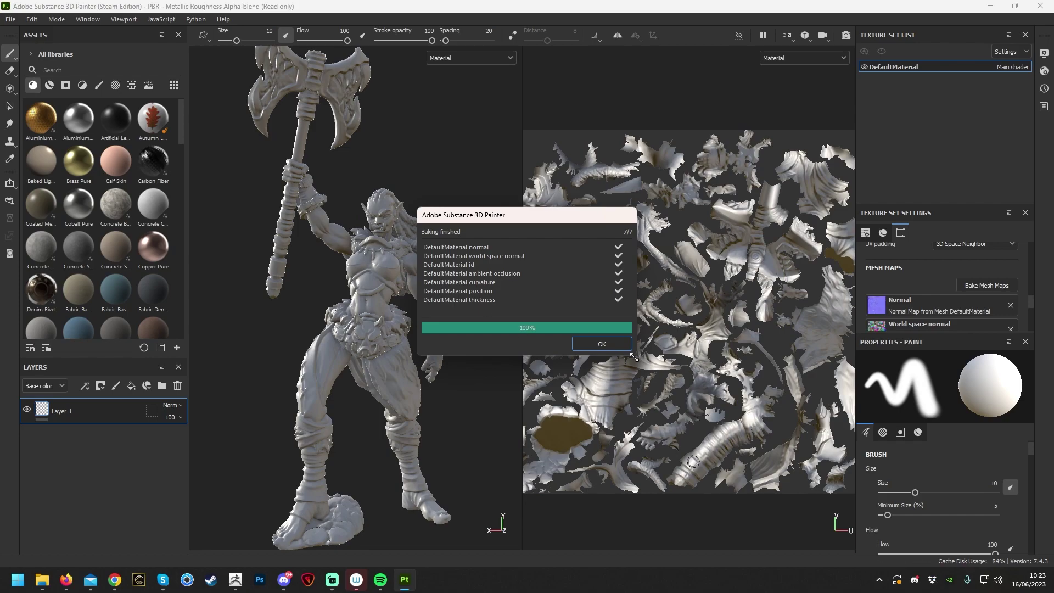
pyautogui.click(611, 345)
# Examine the baked surface detail on the orc warrior while rotating the environment lighting, ending with the whole figure framed.
pyautogui.scroll(5, 482, 286)
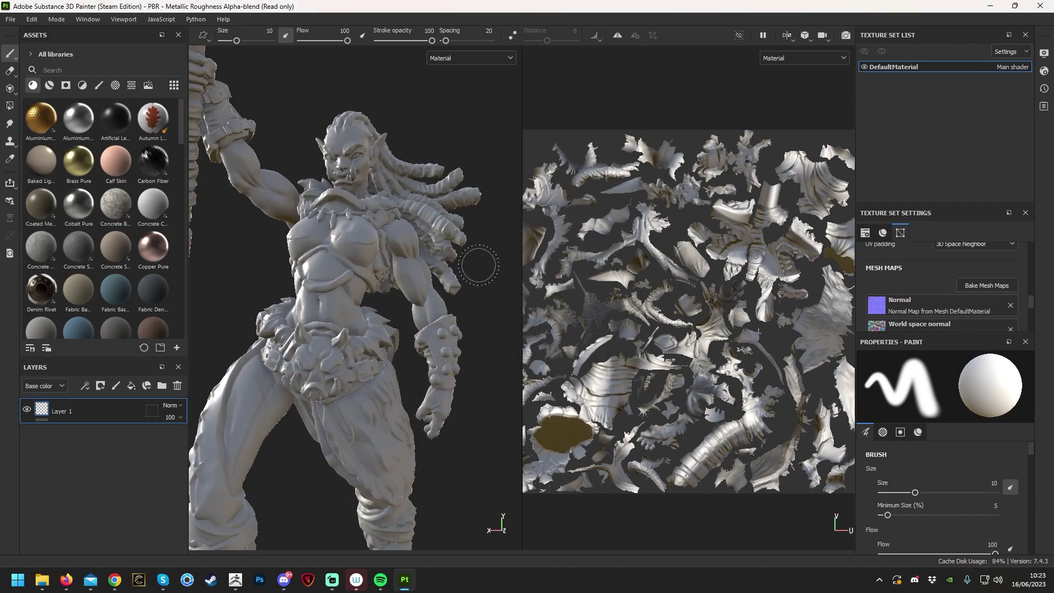
pyautogui.moveTo(482, 285)
pyautogui.keyDown('alt'); pyautogui.mouseDown()
pyautogui.moveTo(385, 292)
pyautogui.moveTo(485, 306)
pyautogui.mouseUp(); pyautogui.keyUp('alt')
pyautogui.scroll(-5, 484, 305)
pyautogui.moveTo(292, 330)
pyautogui.keyDown('shift'); pyautogui.mouseDown(button='right')
pyautogui.moveTo(350, 334)
pyautogui.moveTo(267, 335)
pyautogui.mouseUp(button='right'); pyautogui.keyUp('shift')
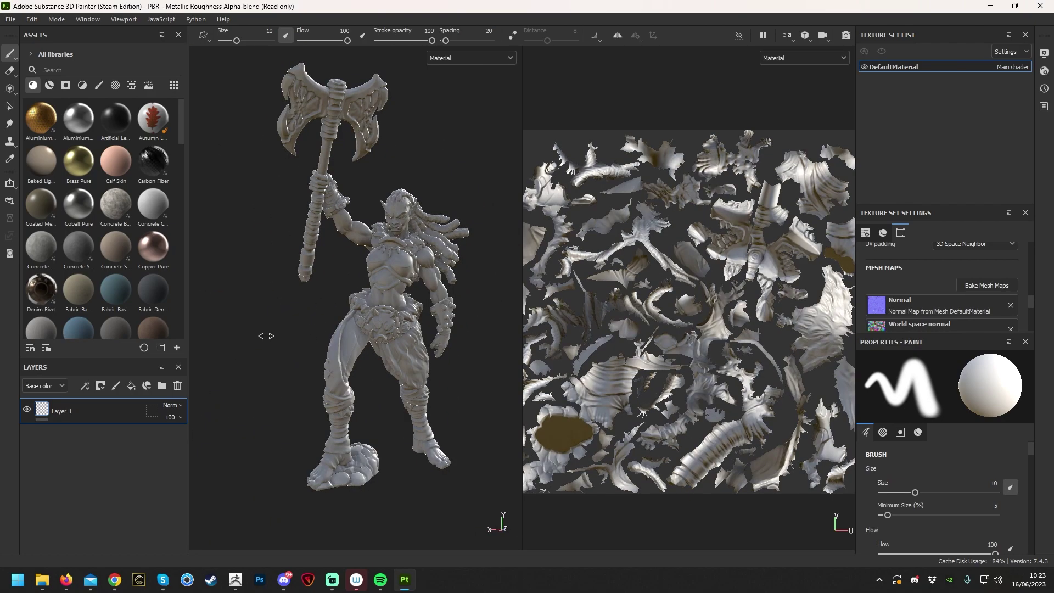
pyautogui.scroll(4, 490, 280)
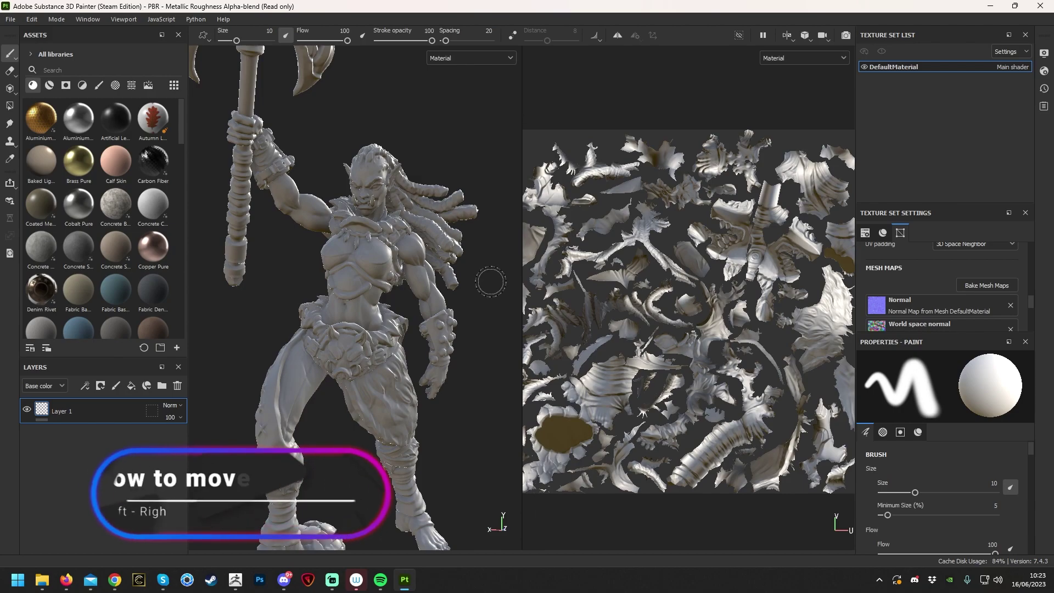
pyautogui.keyDown('shift'); pyautogui.moveTo(495, 310); pyautogui.dragTo(470, 310, button='right'); pyautogui.keyUp('shift')
pyautogui.moveTo(449, 322)
pyautogui.keyDown('shift'); pyautogui.mouseDown(button='right')
pyautogui.moveTo(434, 350)
pyautogui.moveTo(467, 386)
pyautogui.mouseUp(button='right'); pyautogui.keyUp('shift')
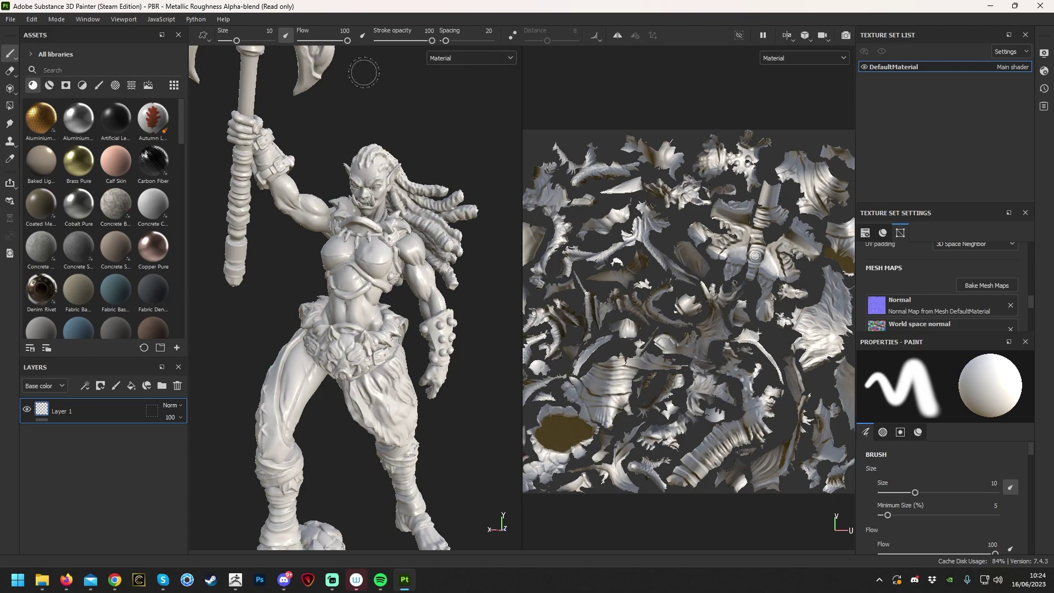
pyautogui.press('f')
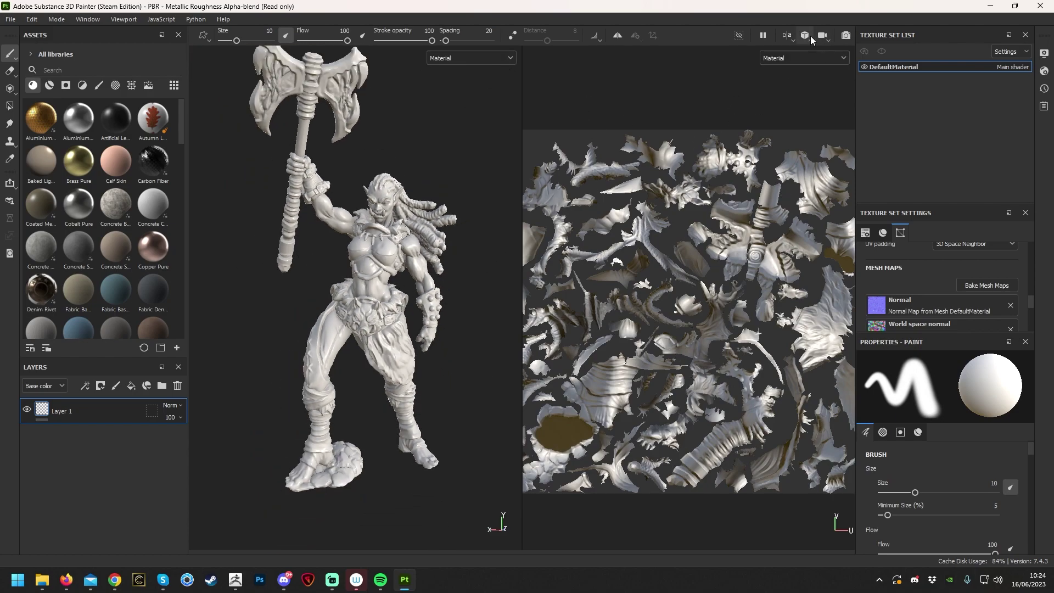
# Switch to the 3D-only view and examine the orc warrior from the side.
pyautogui.click(791, 36)
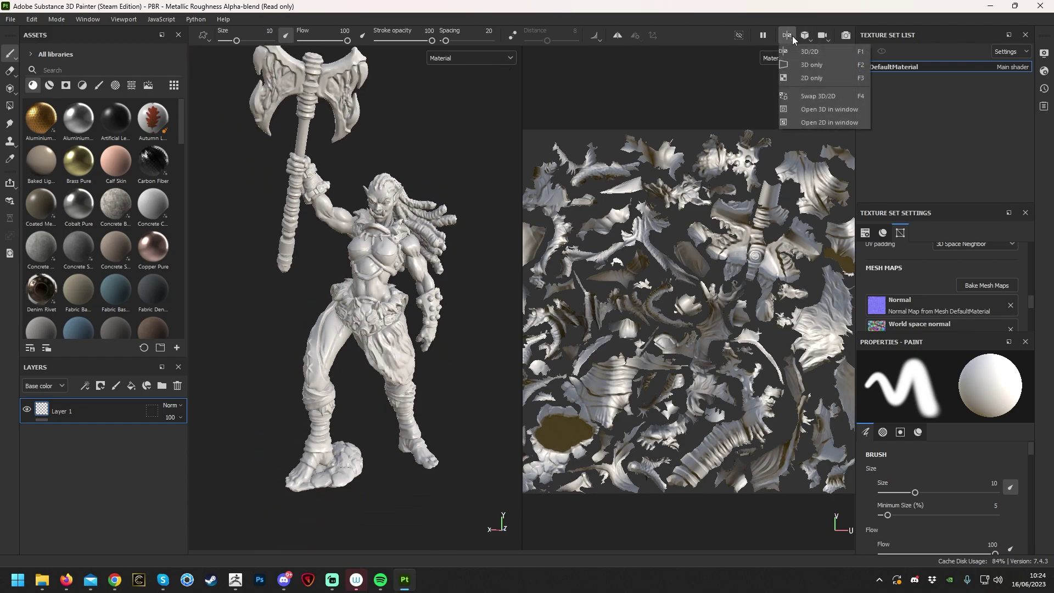
pyautogui.click(812, 66)
pyautogui.scroll(3, 610, 165)
pyautogui.keyDown('alt'); pyautogui.moveTo(655, 197); pyautogui.dragTo(631, 197); pyautogui.keyUp('alt')
pyautogui.moveTo(707, 371)
pyautogui.keyDown('alt'); pyautogui.mouseDown()
pyautogui.moveTo(758, 369)
pyautogui.moveTo(718, 365)
pyautogui.moveTo(760, 388)
pyautogui.moveTo(725, 238)
pyautogui.moveTo(378, 309)
pyautogui.moveTo(160, 325)
pyautogui.moveTo(500, 348)
pyautogui.moveTo(384, 471)
pyautogui.mouseUp(); pyautogui.keyUp('alt')
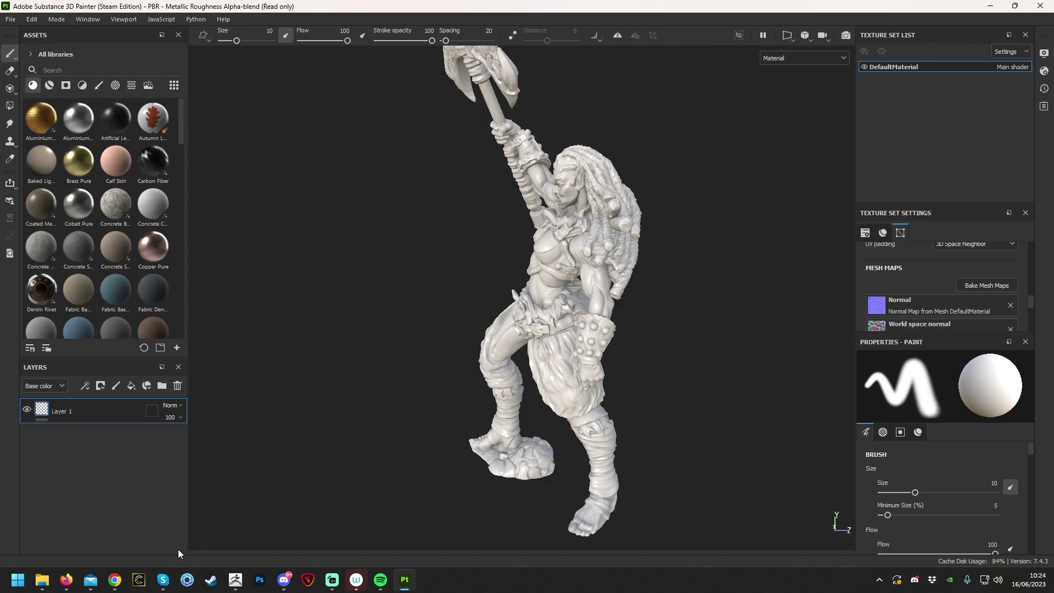
# Display the viewport shortcut help and adjust the paint brush to a size of 20.79 and a flow of 97.
pyautogui.press('ctrl')
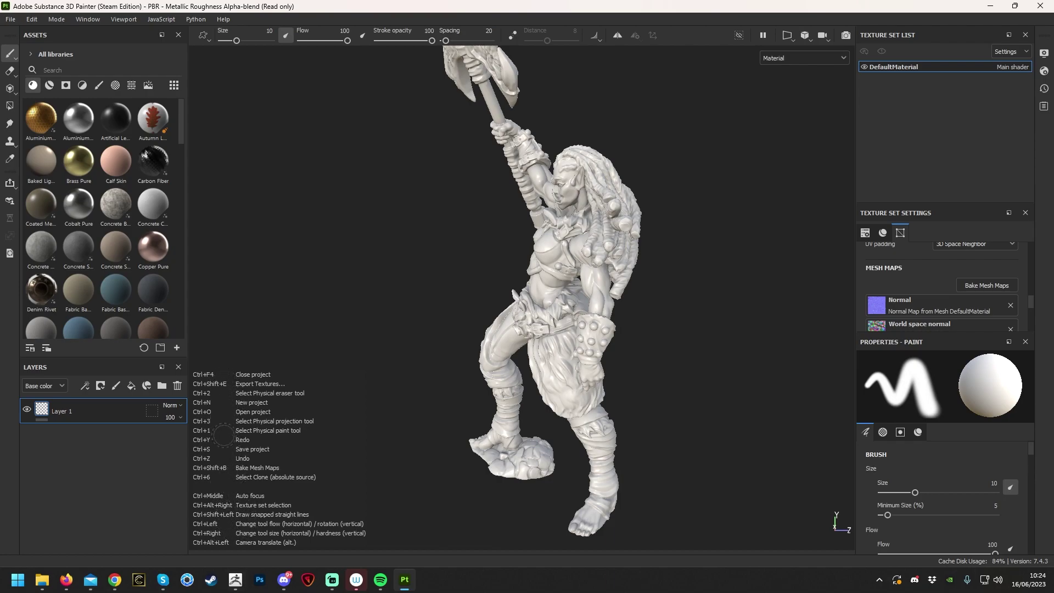
pyautogui.press('ctrl')
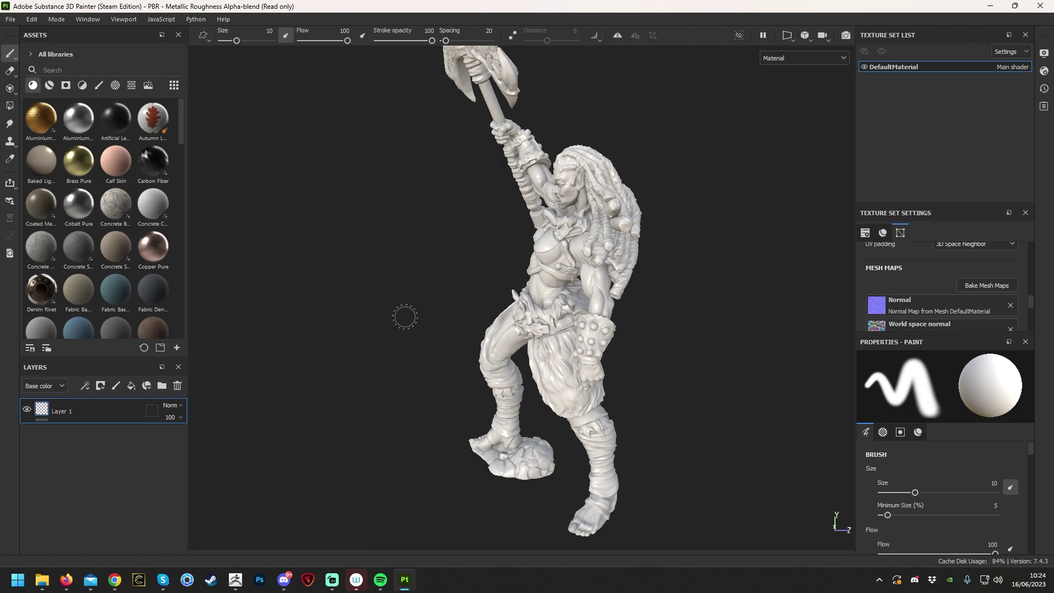
pyautogui.keyDown('ctrl'); pyautogui.moveTo(370, 313); pyautogui.dragTo(0, 332); pyautogui.keyUp('ctrl')
pyautogui.keyDown('ctrl'); pyautogui.moveTo(387, 253); pyautogui.dragTo(391, 256, button='right'); pyautogui.keyUp('ctrl')
# Return the orc warrior to a front view and review the baked mesh maps of the texture set.
pyautogui.moveTo(360, 292)
pyautogui.keyDown('alt'); pyautogui.mouseDown()
pyautogui.moveTo(706, 282)
pyautogui.moveTo(678, 308)
pyautogui.moveTo(636, 282)
pyautogui.mouseUp(); pyautogui.keyUp('alt')
pyautogui.scroll(3, 707, 282)
pyautogui.scroll(-2, 655, 291)
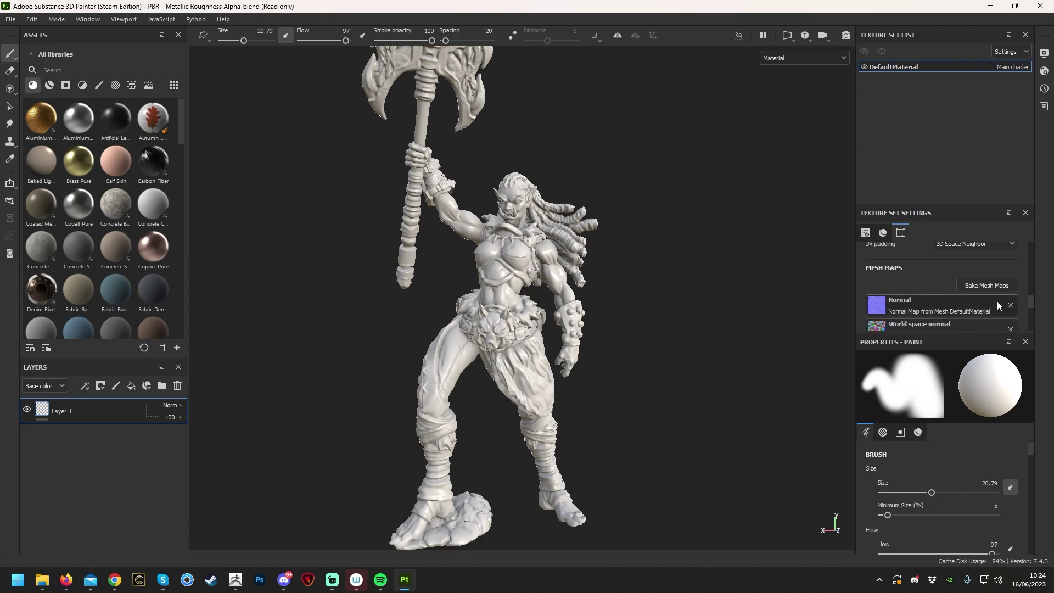
pyautogui.scroll(-4, 1032, 306)
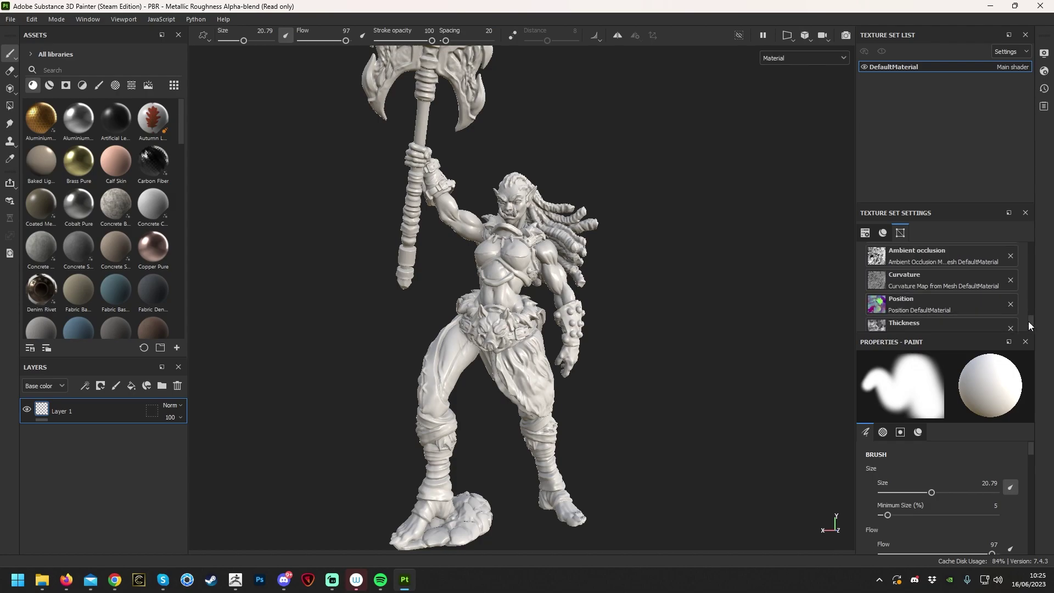
pyautogui.moveTo(1031, 327)
pyautogui.mouseDown()
pyautogui.moveTo(1030, 305)
pyautogui.moveTo(1031, 316)
pyautogui.mouseUp()
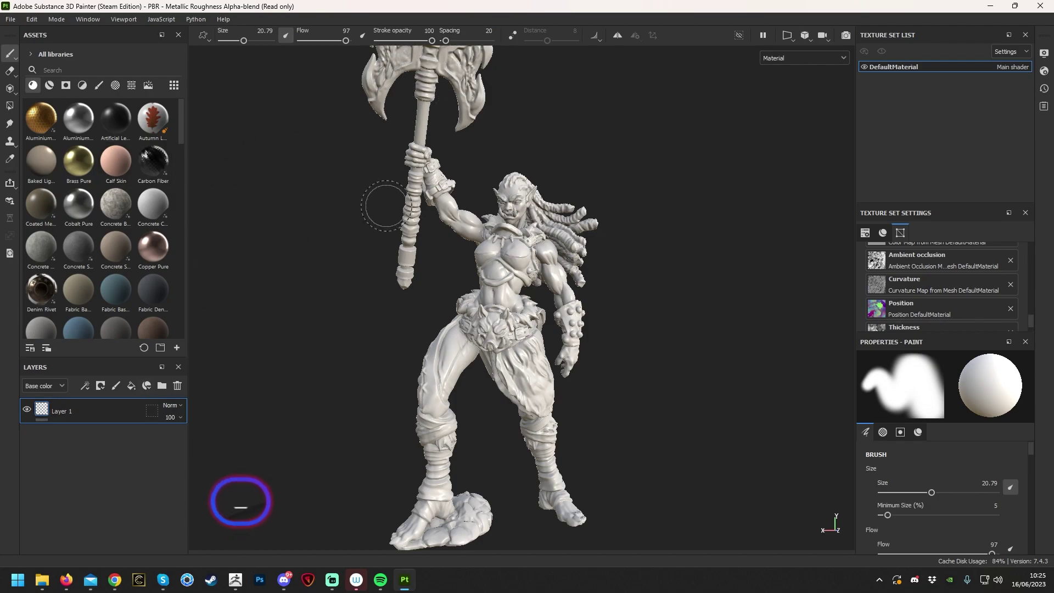
# Browse the smart materials and apply Creature Skin Green Smooth to the orc warrior beneath Layer 1.
pyautogui.click(48, 90)
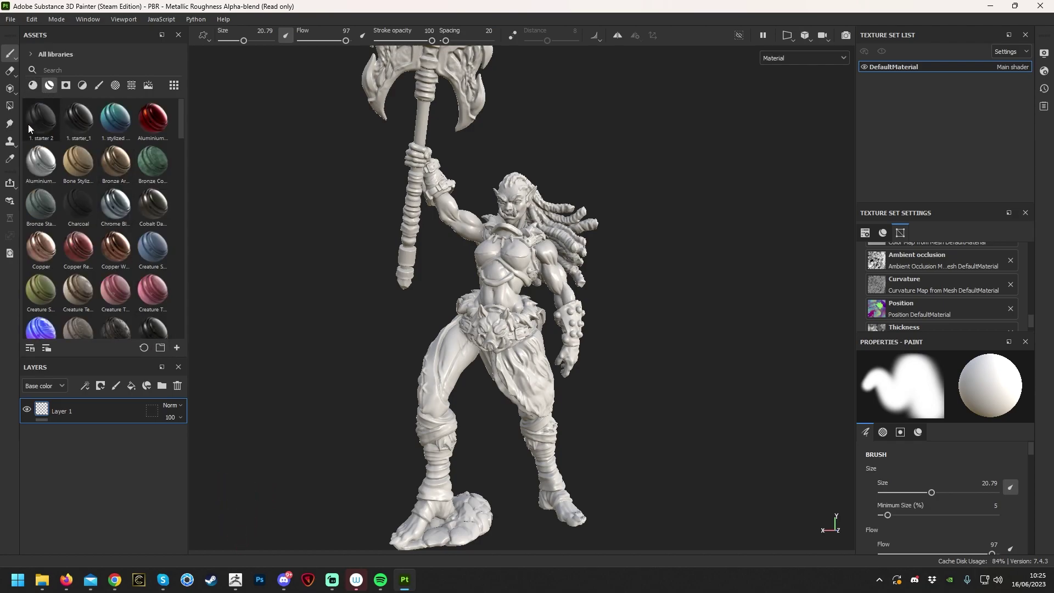
pyautogui.scroll(-3, 108, 251)
pyautogui.scroll(3, 110, 250)
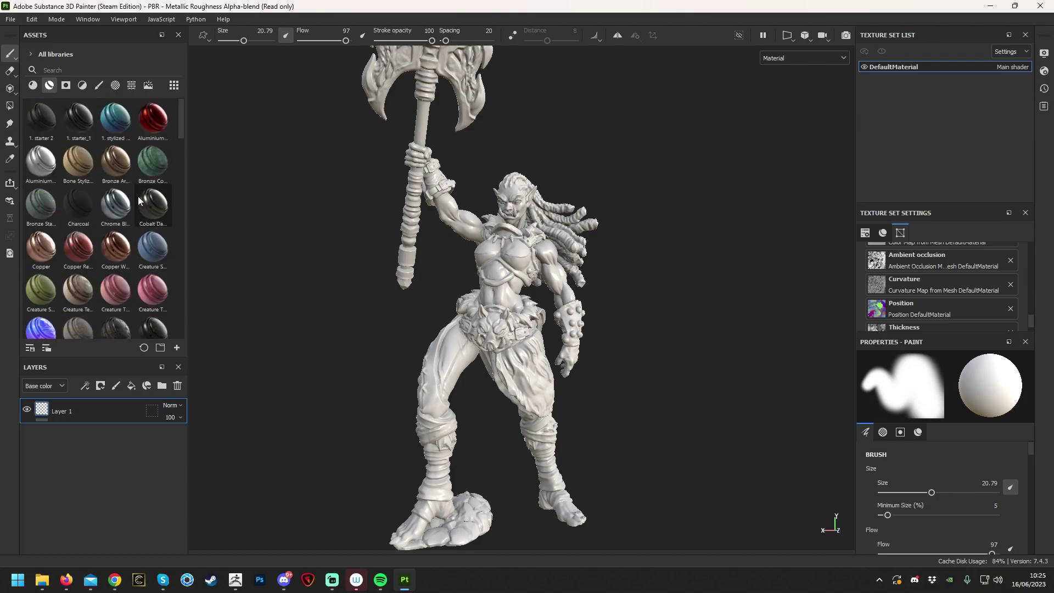
pyautogui.moveTo(138, 199)
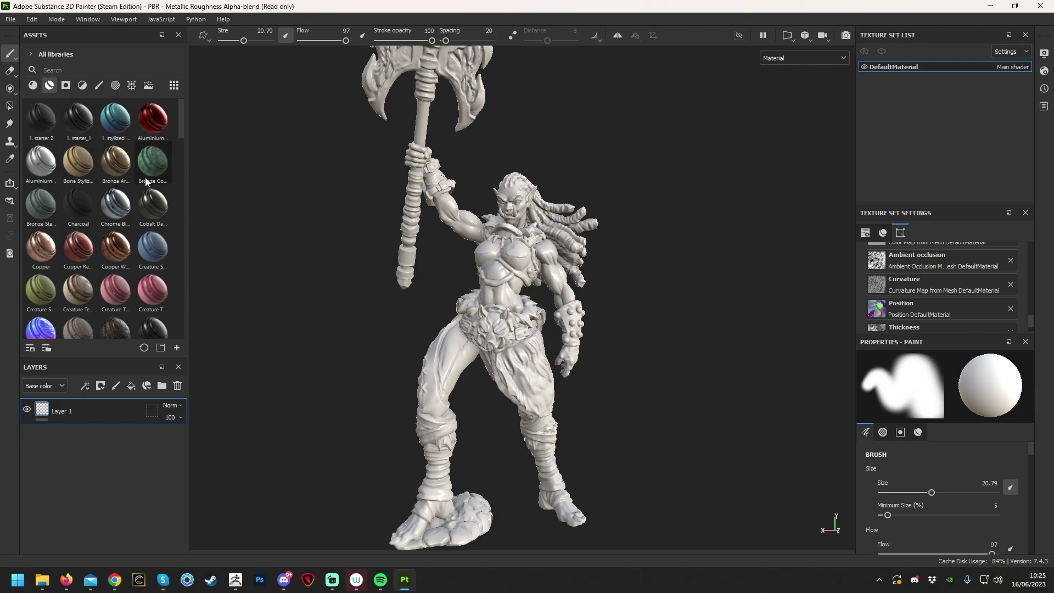
pyautogui.scroll(-3, 111, 253)
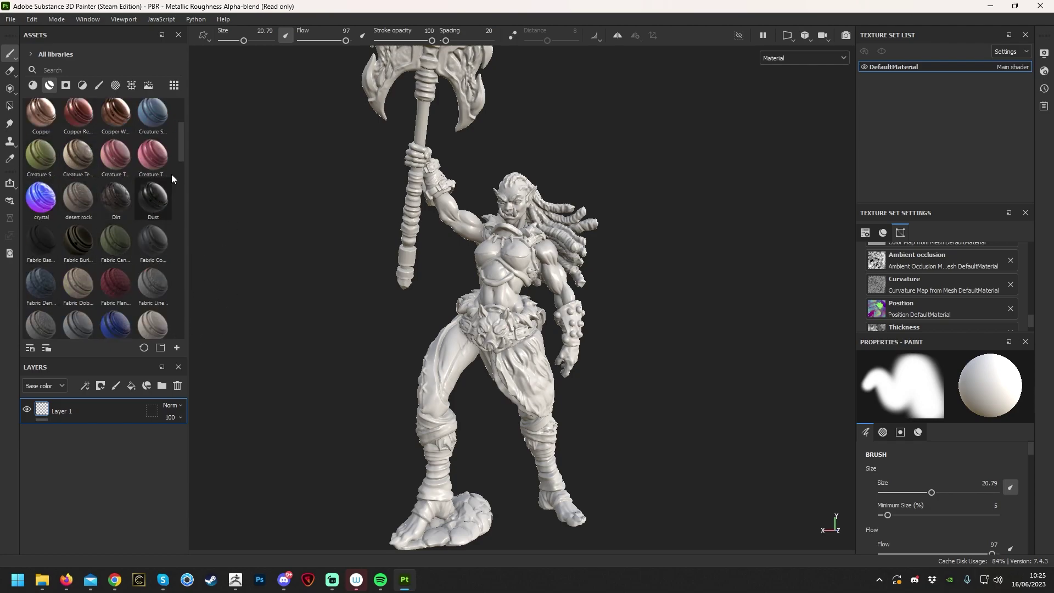
pyautogui.scroll(-5, 121, 231)
pyautogui.scroll(8, 127, 239)
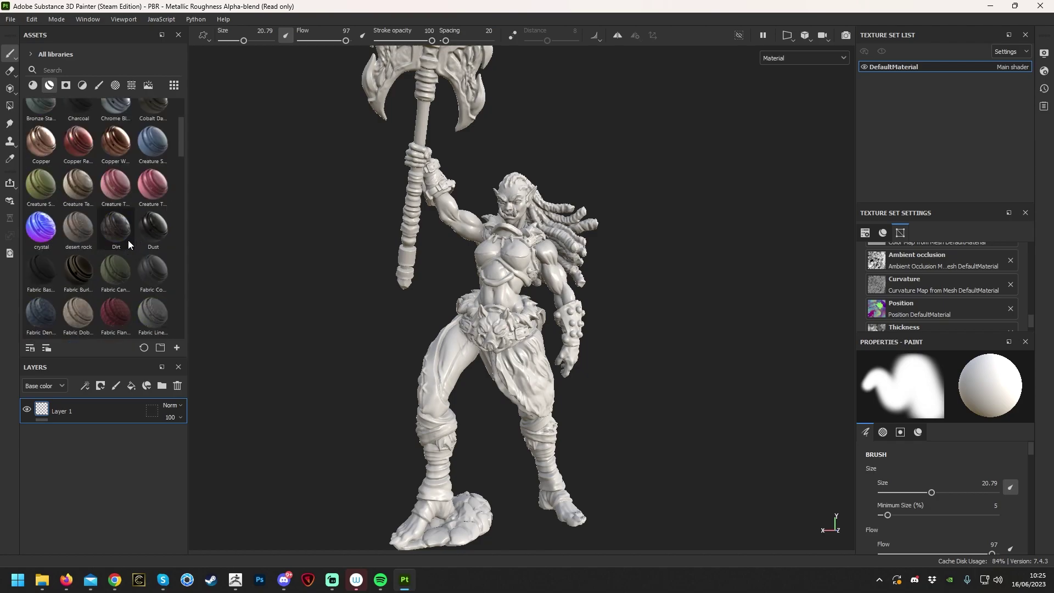
pyautogui.moveTo(129, 243)
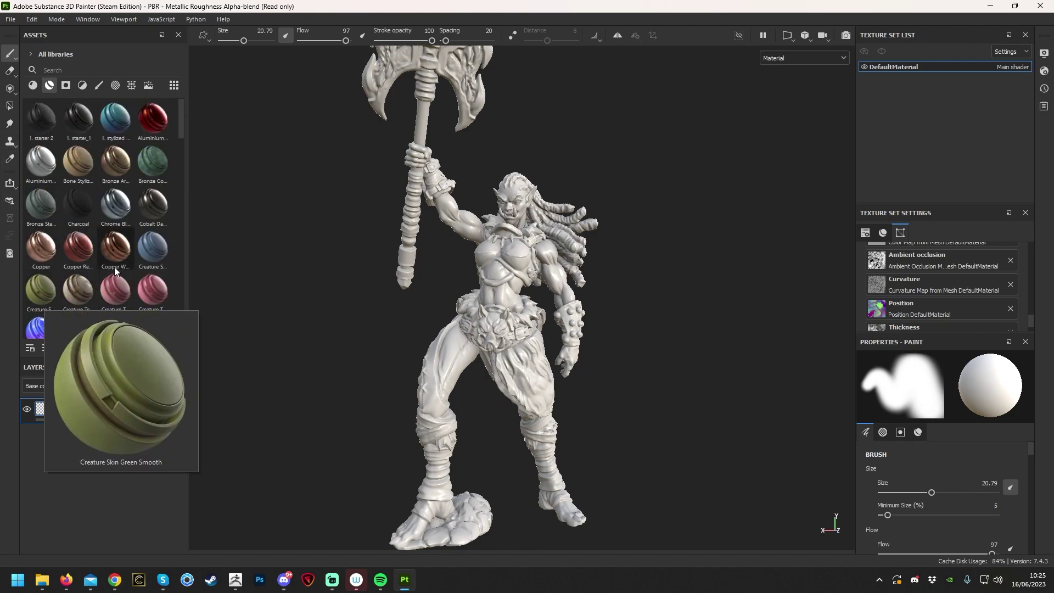
pyautogui.moveTo(53, 299); pyautogui.dragTo(289, 460)
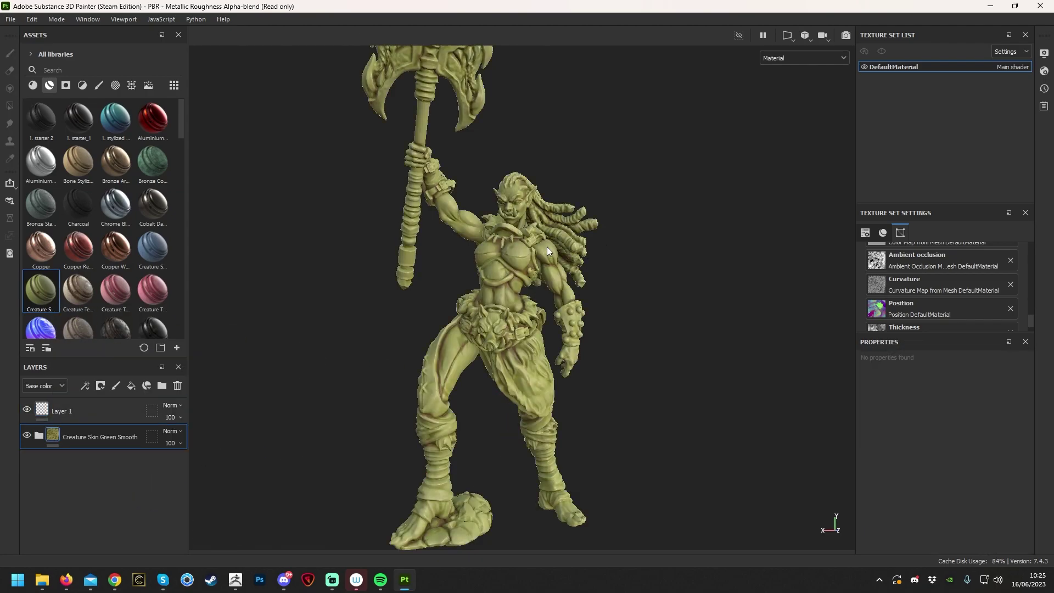
# Examine the green skin material on the orc warrior's torso up close and from several angles, and review the baked mesh maps.
pyautogui.scroll(3, 614, 241)
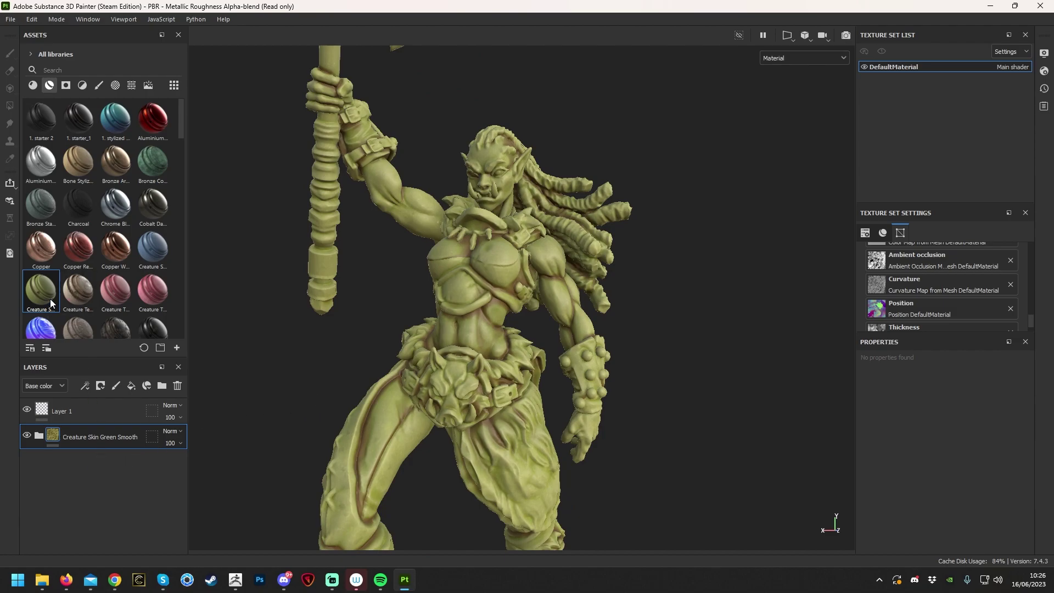
pyautogui.keyDown('alt'); pyautogui.moveTo(248, 433); pyautogui.dragTo(521, 387); pyautogui.keyUp('alt')
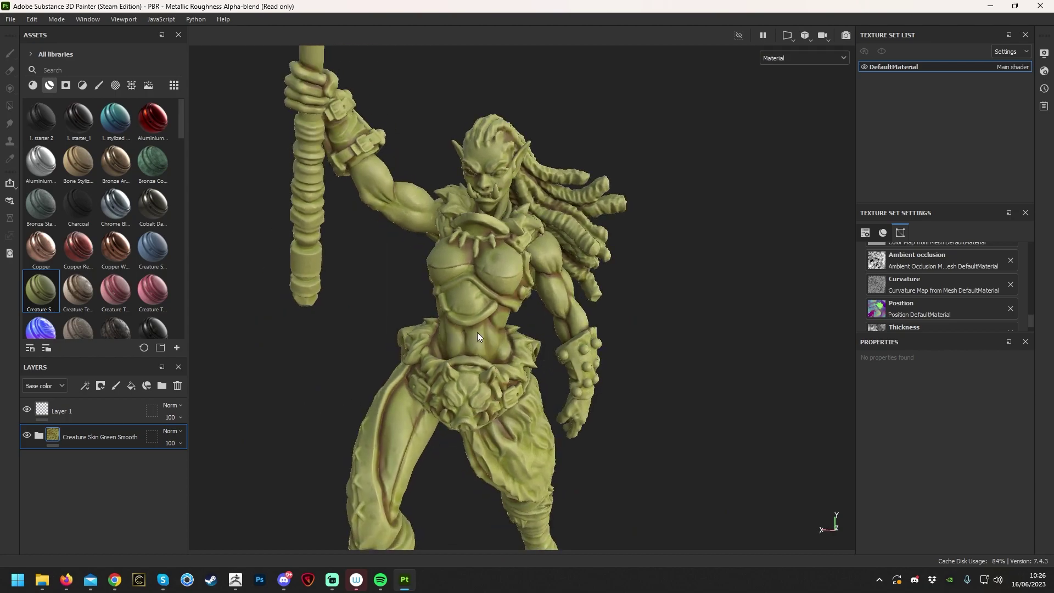
pyautogui.scroll(10, 479, 331)
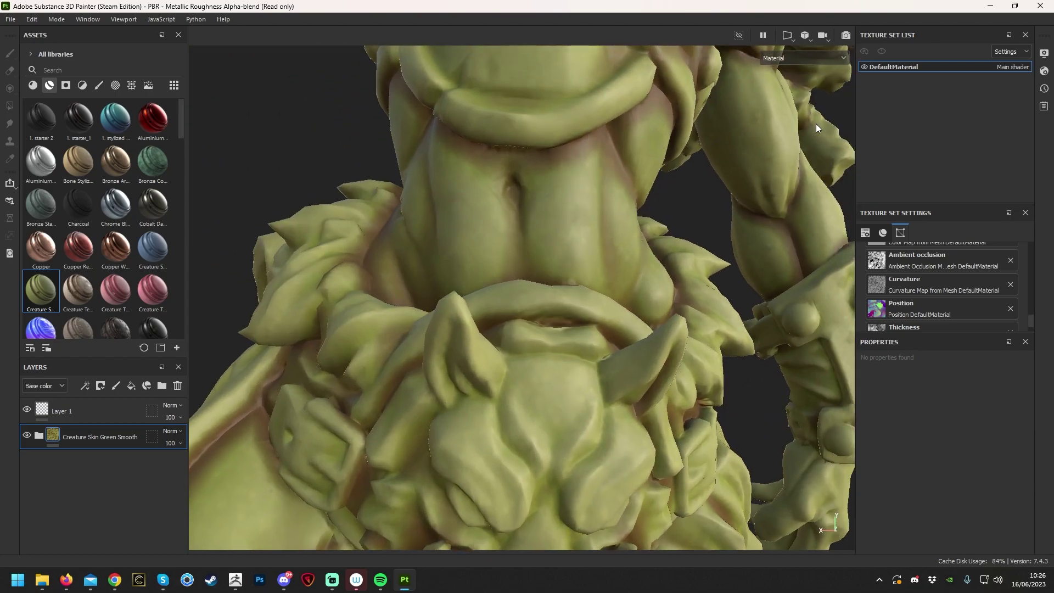
pyautogui.keyDown('alt'); pyautogui.moveTo(395, 260); pyautogui.dragTo(472, 319); pyautogui.keyUp('alt')
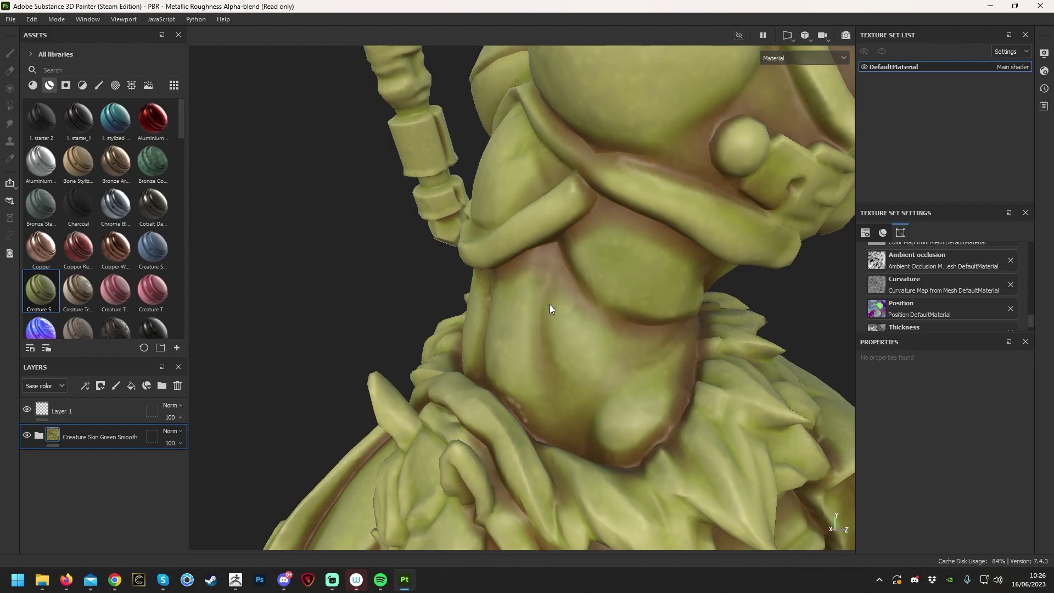
pyautogui.scroll(-6, 566, 383)
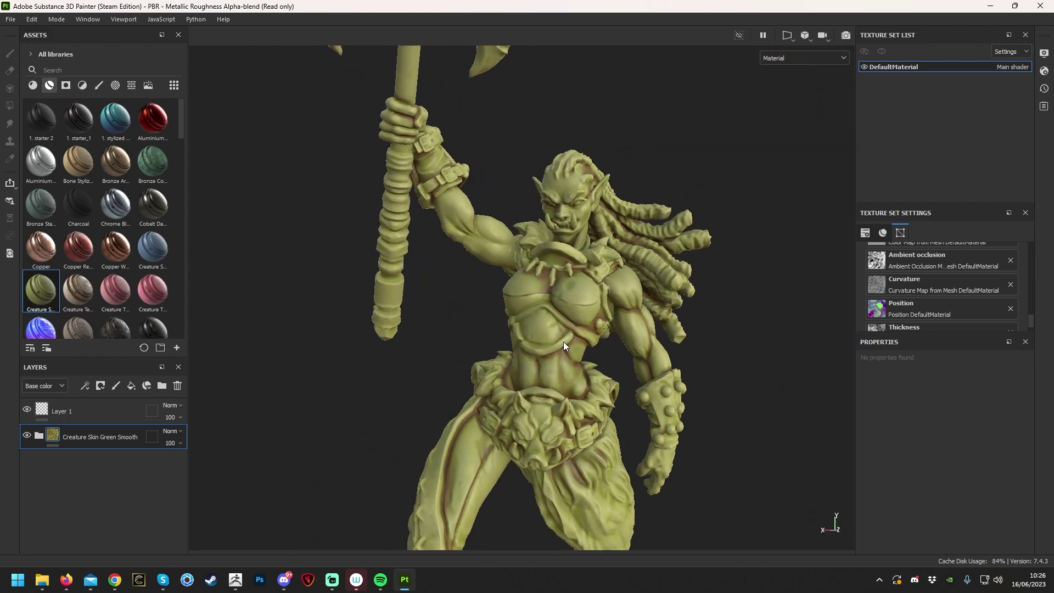
pyautogui.scroll(4, 947, 277)
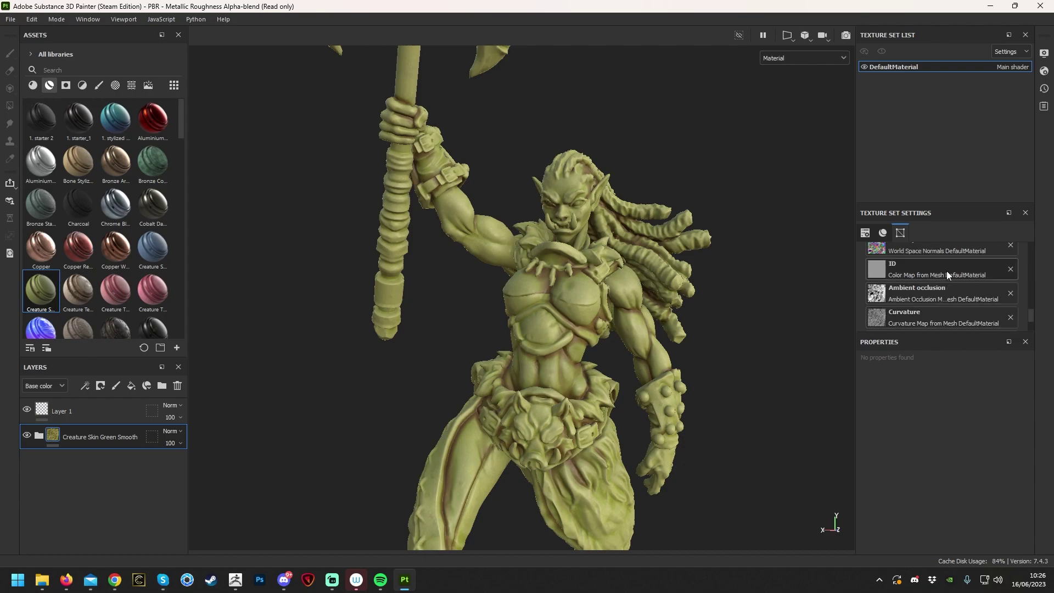
pyautogui.scroll(-1, 928, 301)
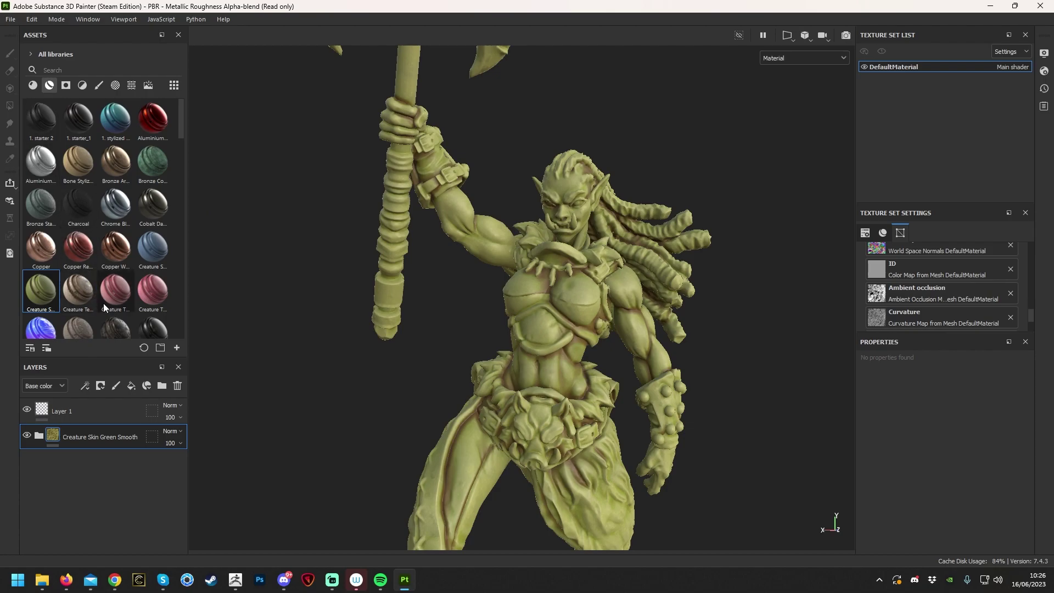
pyautogui.moveTo(104, 308)
pyautogui.keyDown('alt'); pyautogui.moveTo(467, 393); pyautogui.dragTo(608, 324); pyautogui.keyUp('alt')
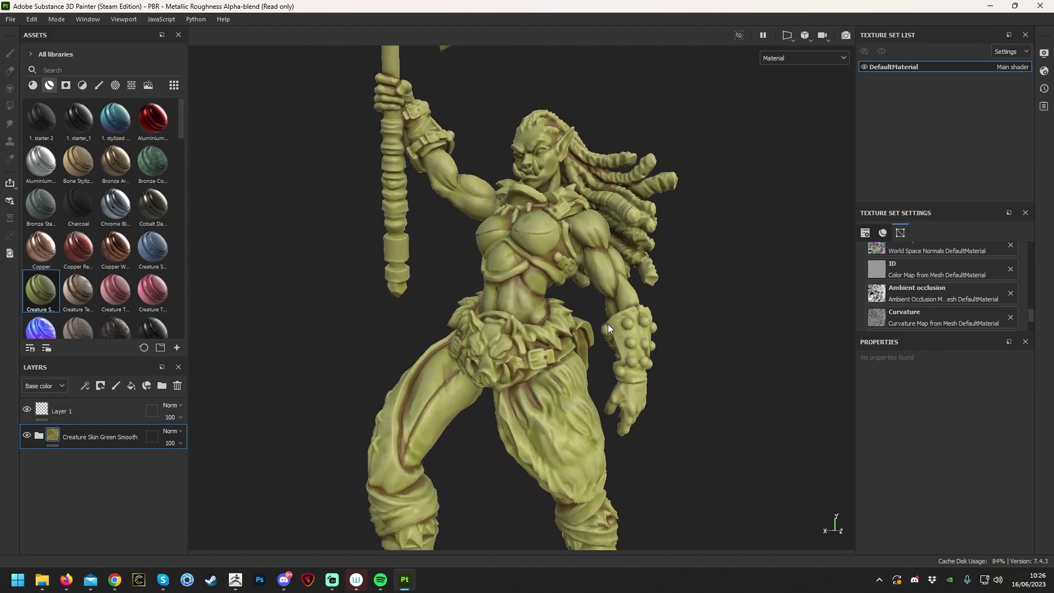
# Expand the Creature Skin Green Smooth material and inspect the base color of its Base layer.
pyautogui.click(39, 436)
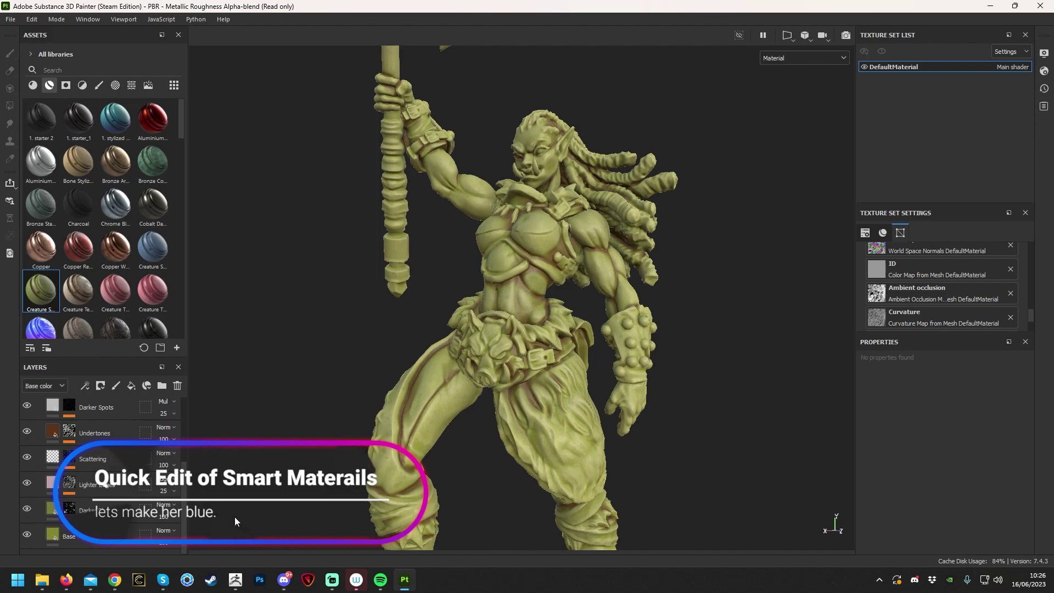
pyautogui.click(49, 539)
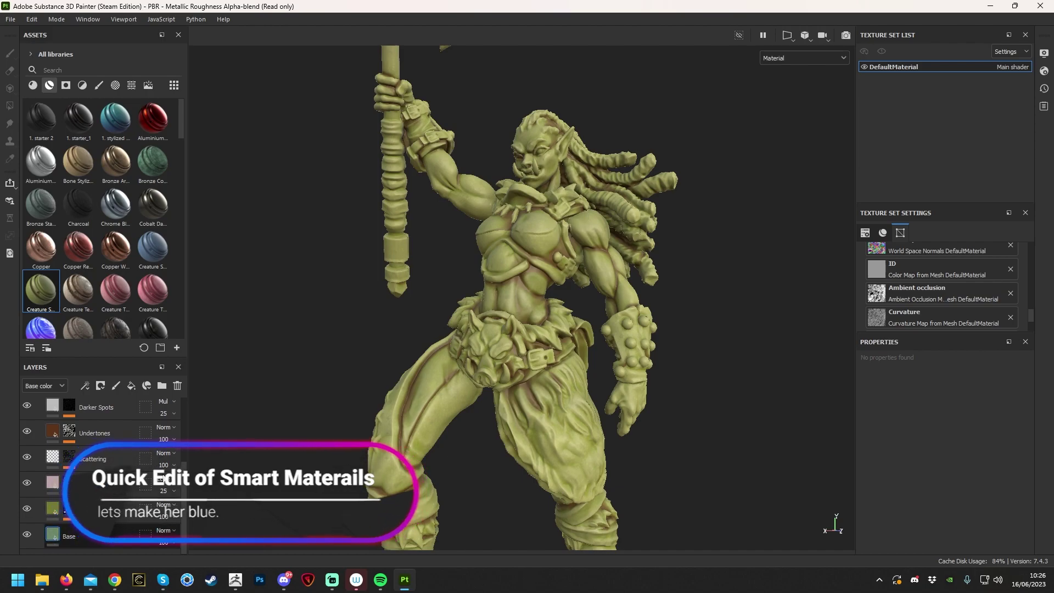
pyautogui.scroll(3, 178, 474)
pyautogui.scroll(-3, 181, 469)
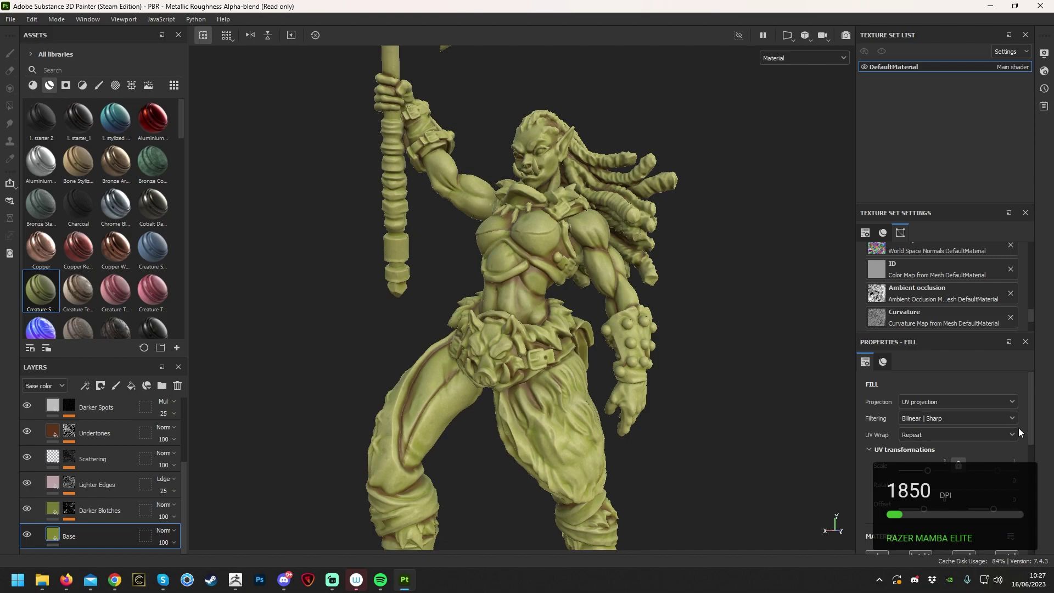
pyautogui.scroll(-5, 1019, 427)
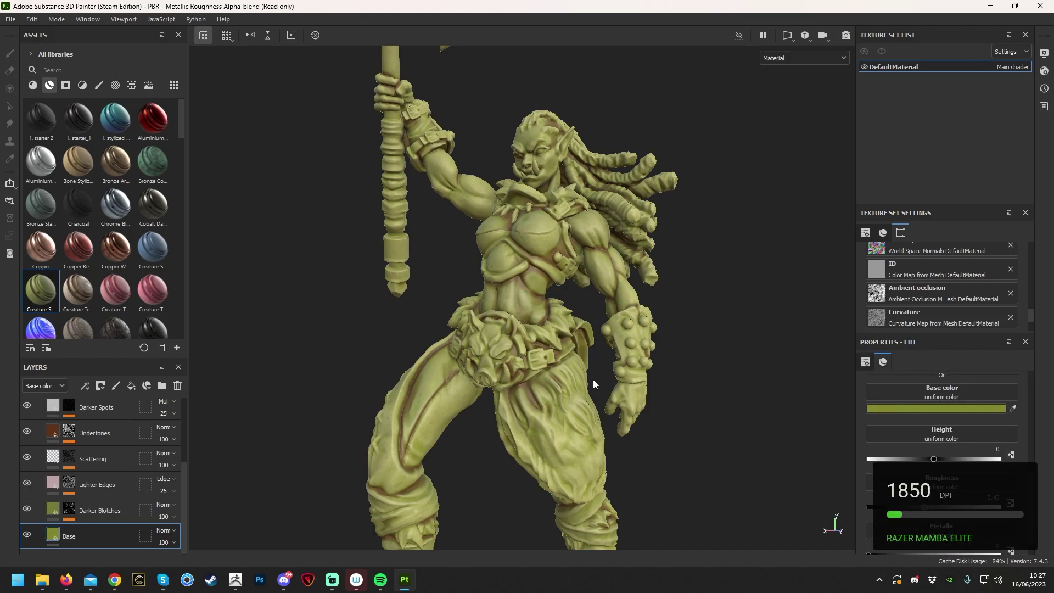
pyautogui.click(904, 408)
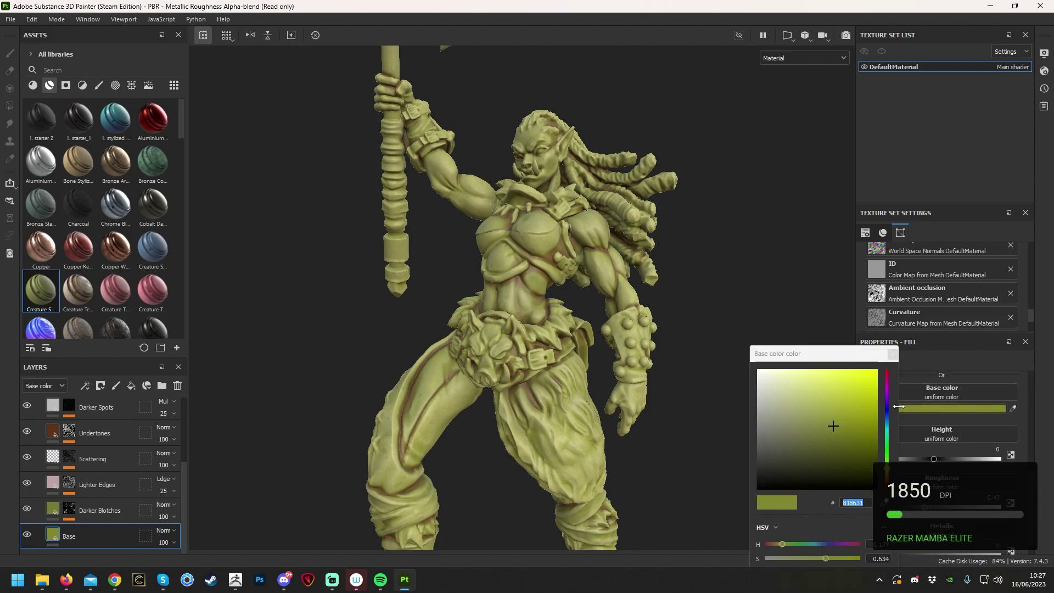
pyautogui.click(892, 354)
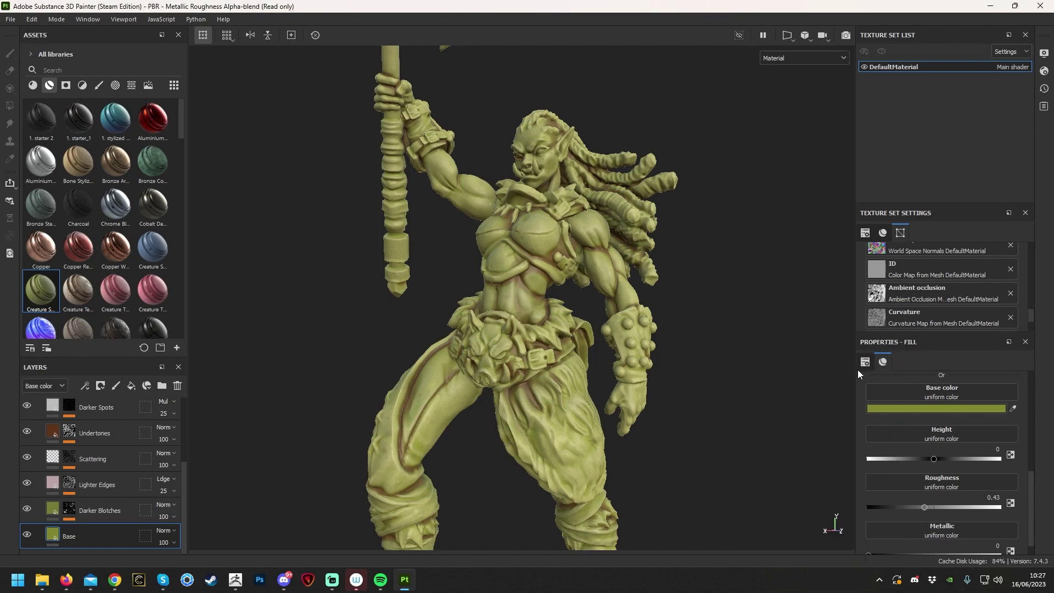
# Recolor the smart material's Base layer to the blue 3E8EC9.
pyautogui.scroll(3, 130, 469)
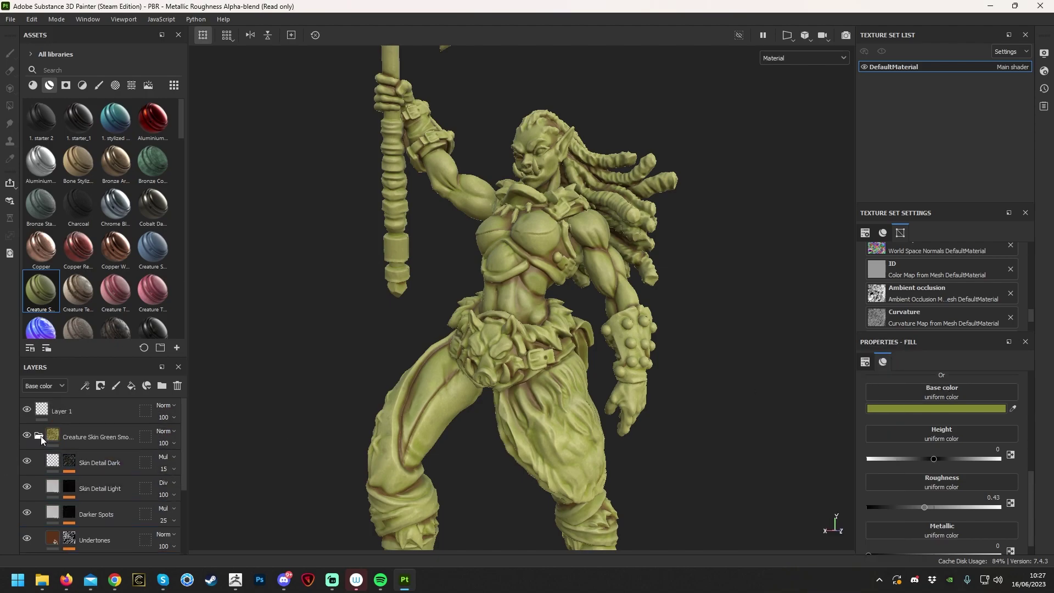
pyautogui.scroll(-3, 91, 478)
pyautogui.click(84, 541)
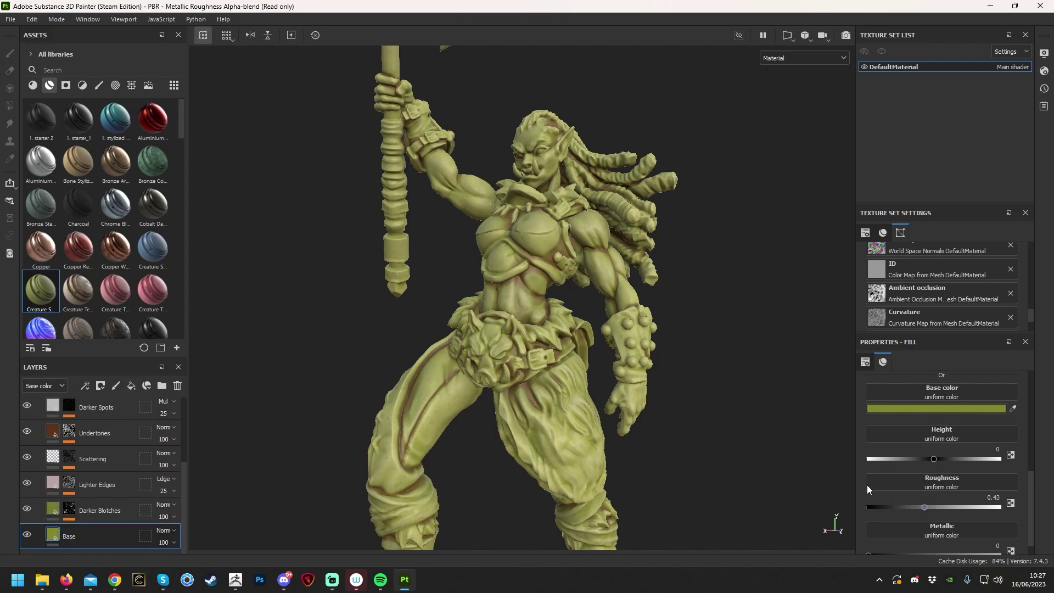
pyautogui.scroll(4, 96, 456)
pyautogui.scroll(-4, 95, 492)
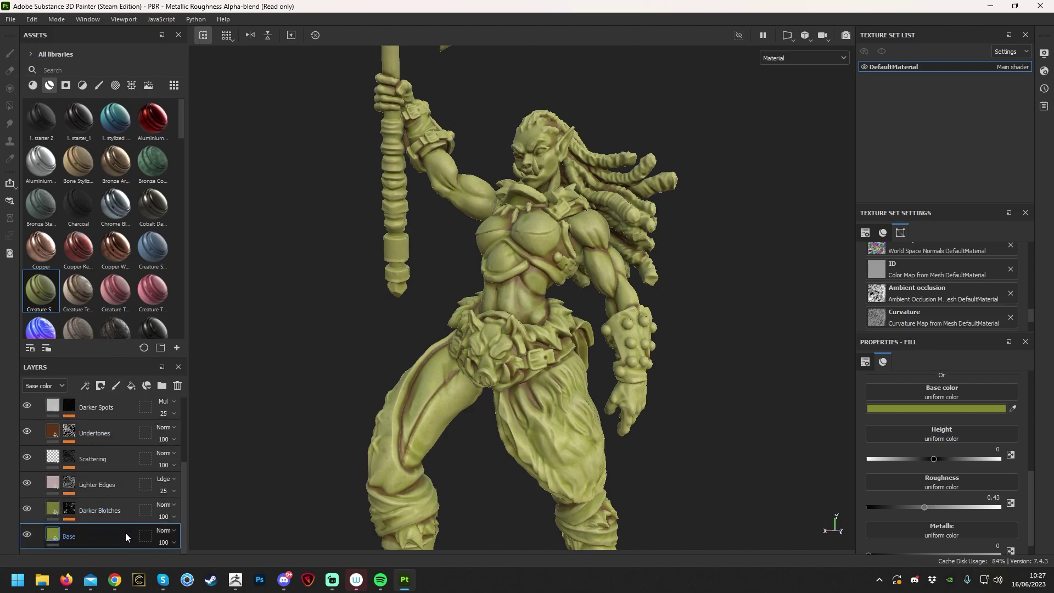
pyautogui.click(909, 408)
pyautogui.click(893, 327)
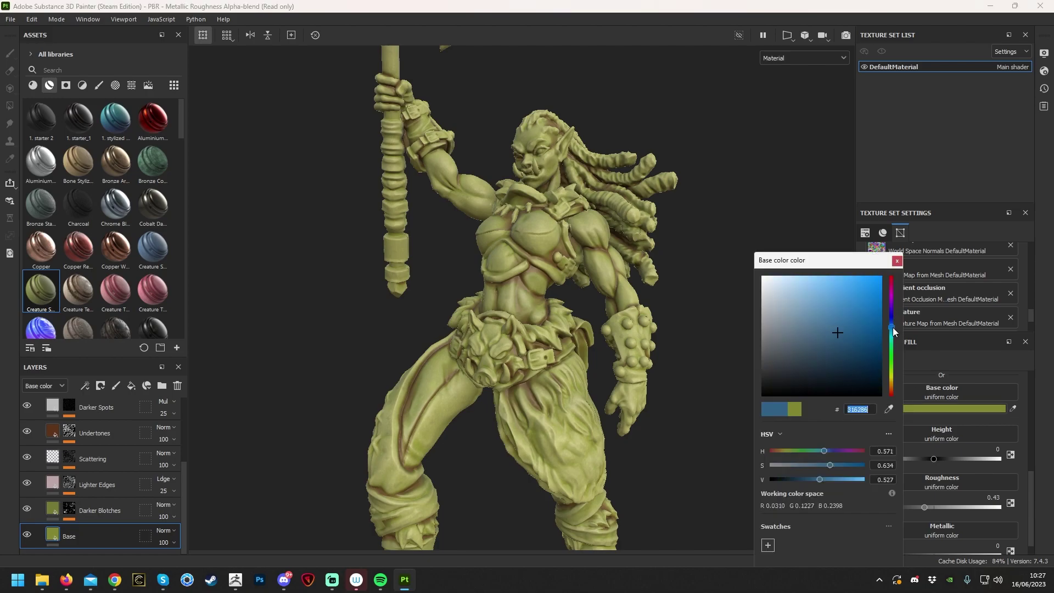
pyautogui.moveTo(858, 307); pyautogui.dragTo(845, 301)
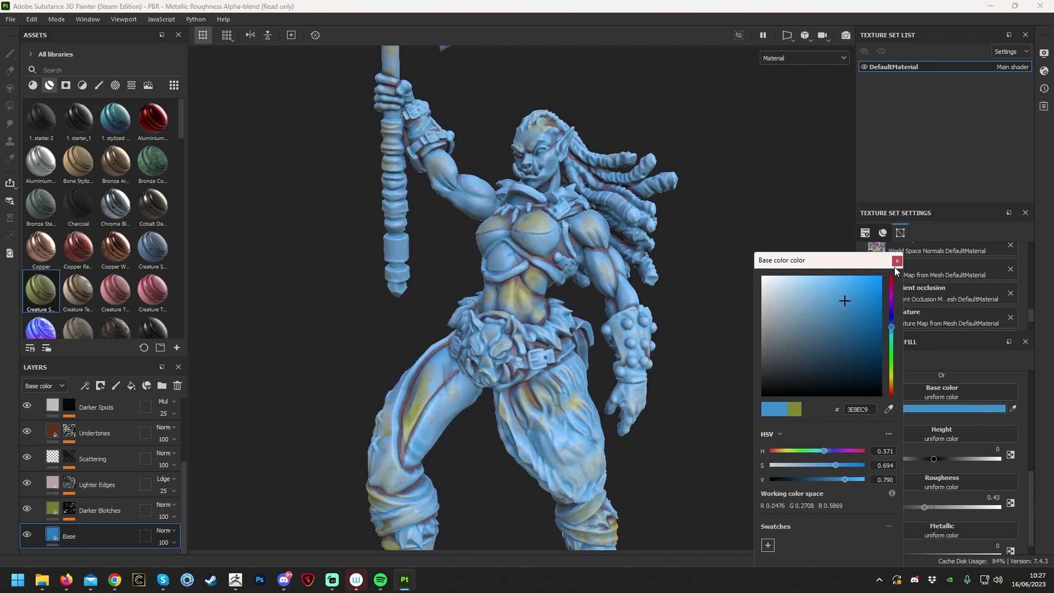
pyautogui.click(897, 262)
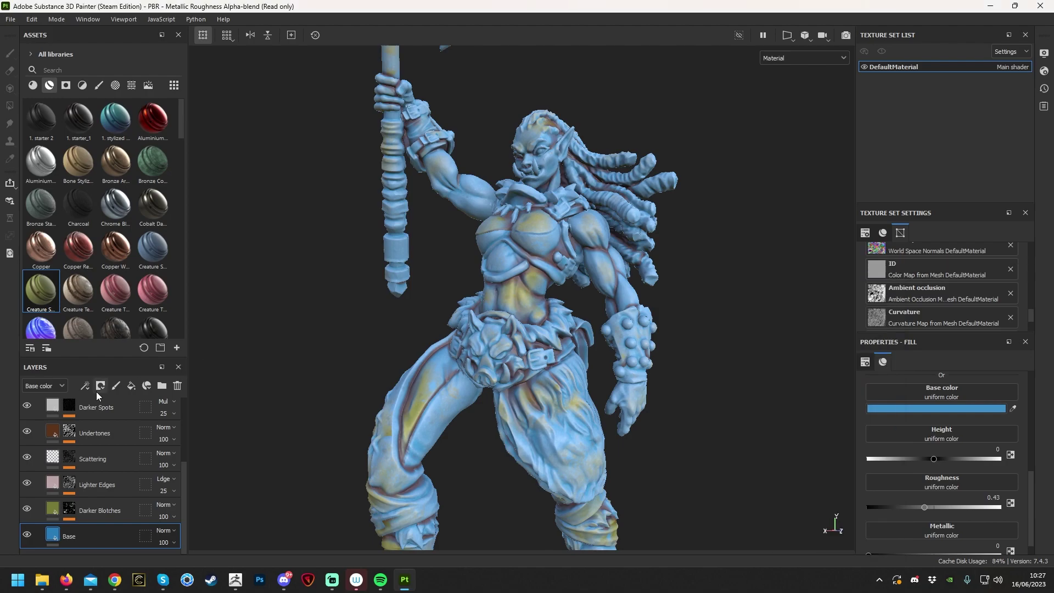
# Recolor the smart material's Darker Blotches layer to a saturated violet-blue.
pyautogui.click(99, 510)
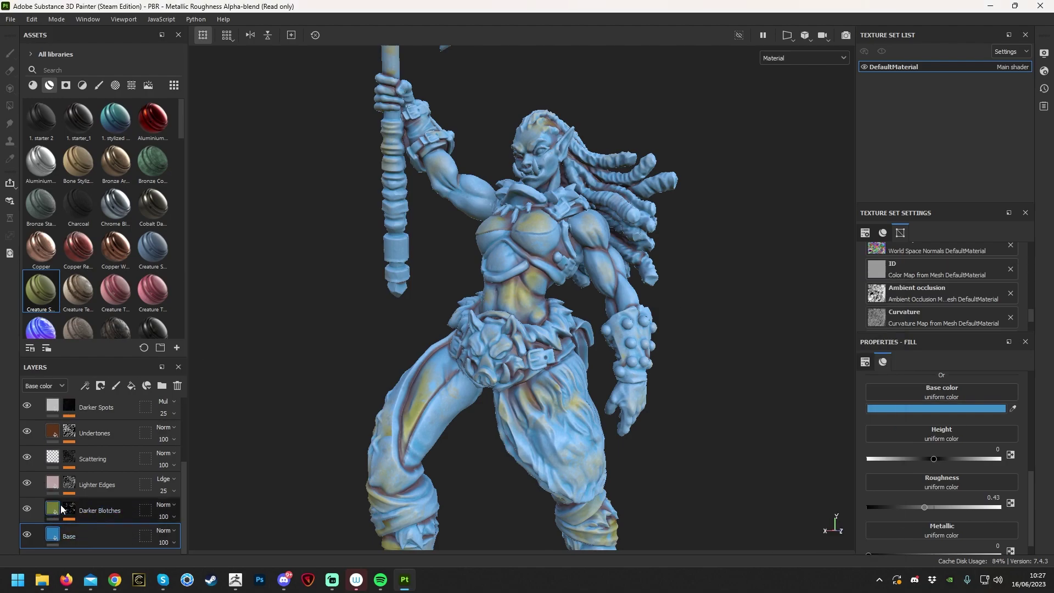
pyautogui.click(945, 496)
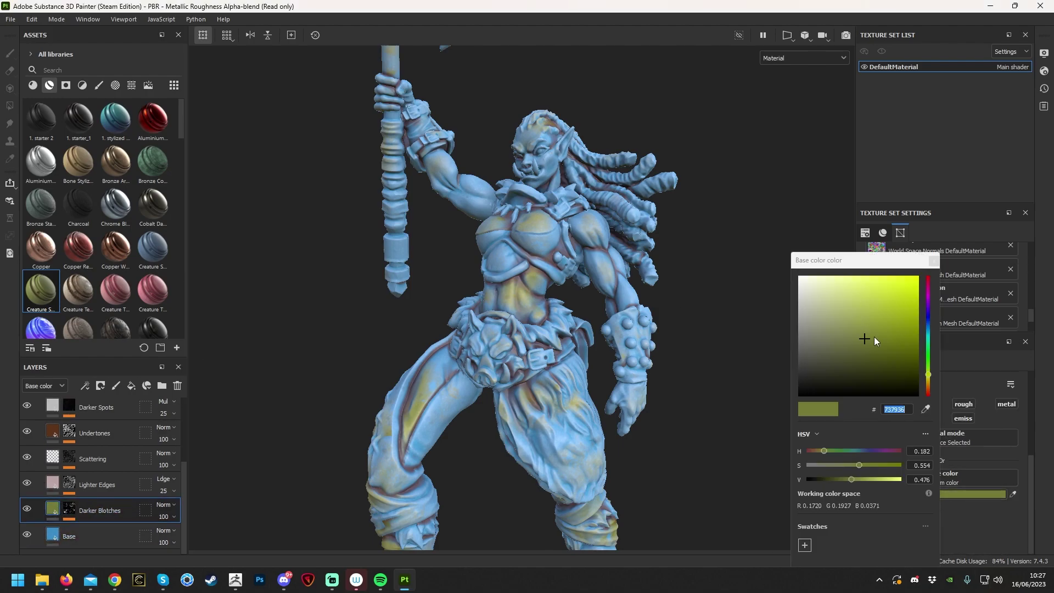
pyautogui.click(929, 318)
pyautogui.moveTo(911, 318); pyautogui.dragTo(881, 298)
pyautogui.click(935, 261)
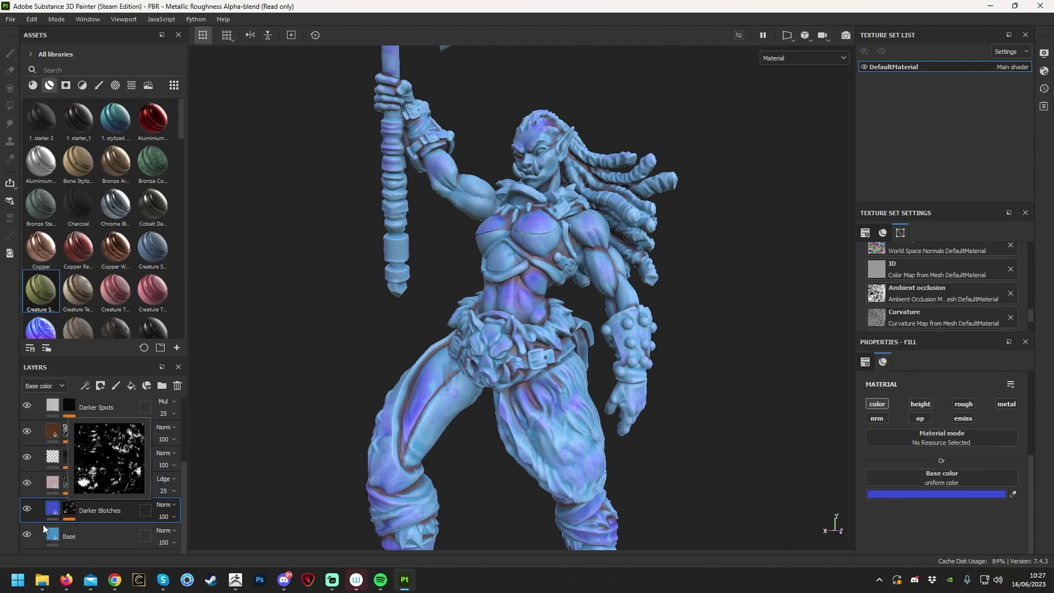
# Undo the color changes on the Base and Darker Blotches layers.
pyautogui.hotkey('ctrl', 'z')
pyautogui.hotkey('ctrl', 'z')
pyautogui.hotkey('ctrl', 'z')
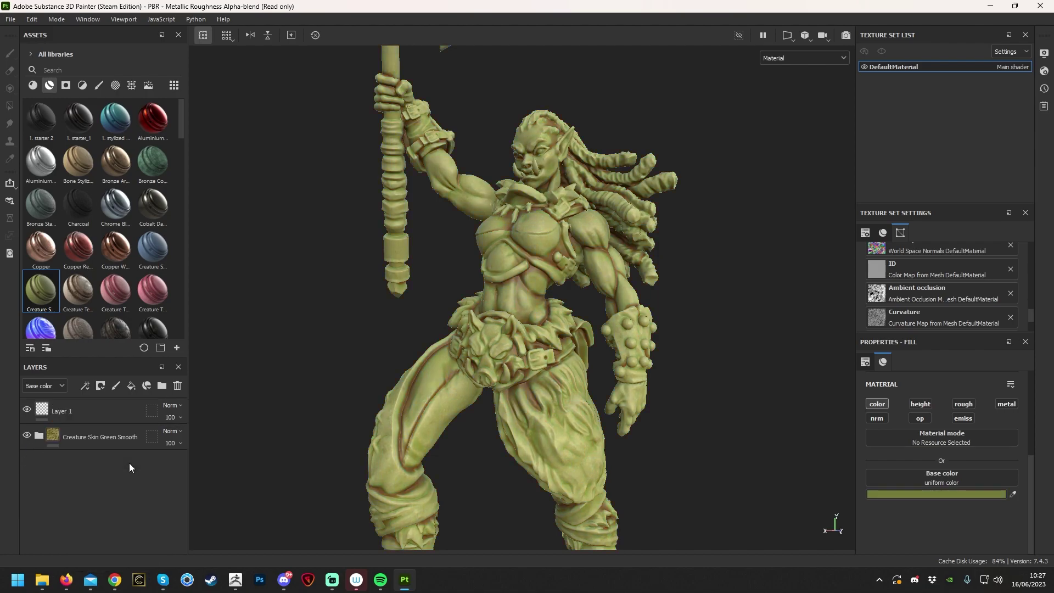
# Compare the skin with the Undertones layer repeatedly hidden and shown, leaving it visible and the smart material's folder collapsed.
pyautogui.click(36, 436)
pyautogui.scroll(-3, 94, 486)
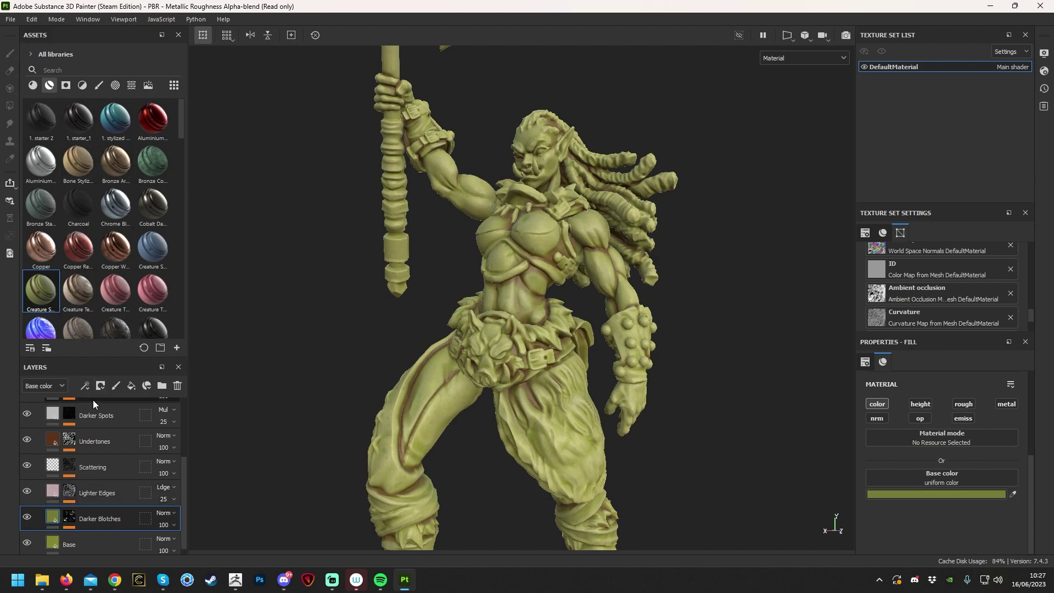
pyautogui.scroll(2, 53, 456)
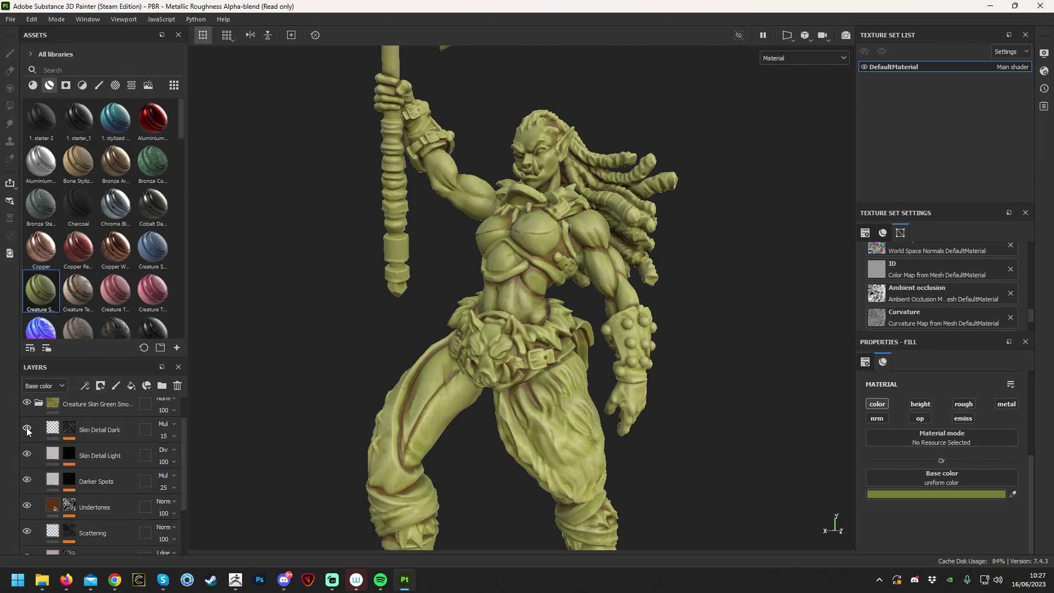
pyautogui.click(27, 506)
pyautogui.click(27, 506)
pyautogui.click(27, 506)
pyautogui.click(27, 506)
pyautogui.click(27, 509)
pyautogui.click(27, 507)
pyautogui.click(27, 507)
pyautogui.click(26, 507)
pyautogui.click(27, 508)
pyautogui.click(27, 507)
pyautogui.click(27, 506)
pyautogui.click(27, 506)
pyautogui.click(27, 507)
pyautogui.click(27, 506)
pyautogui.click(27, 507)
pyautogui.click(27, 507)
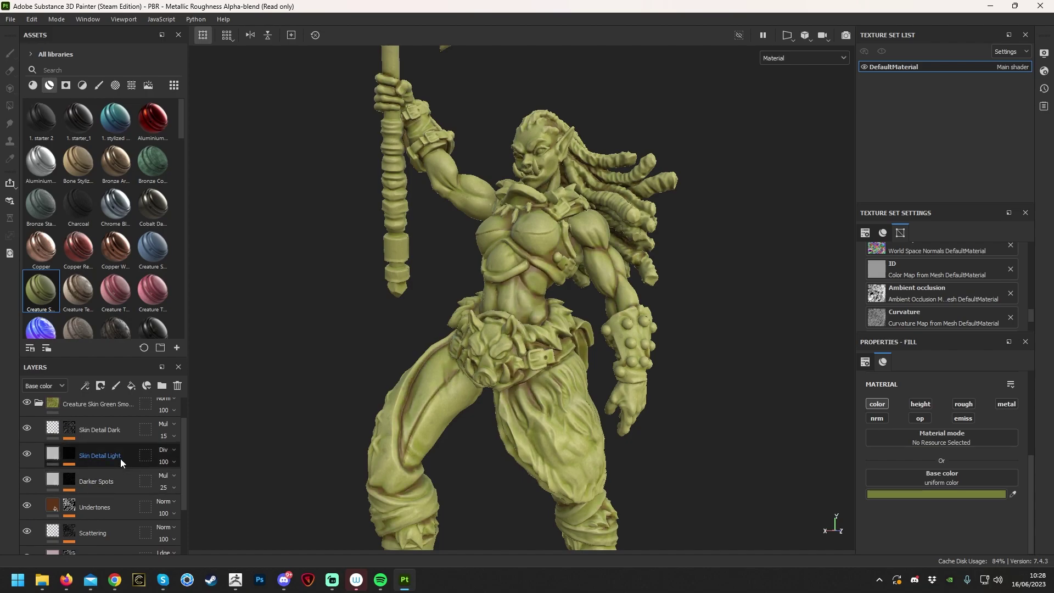
pyautogui.click(42, 405)
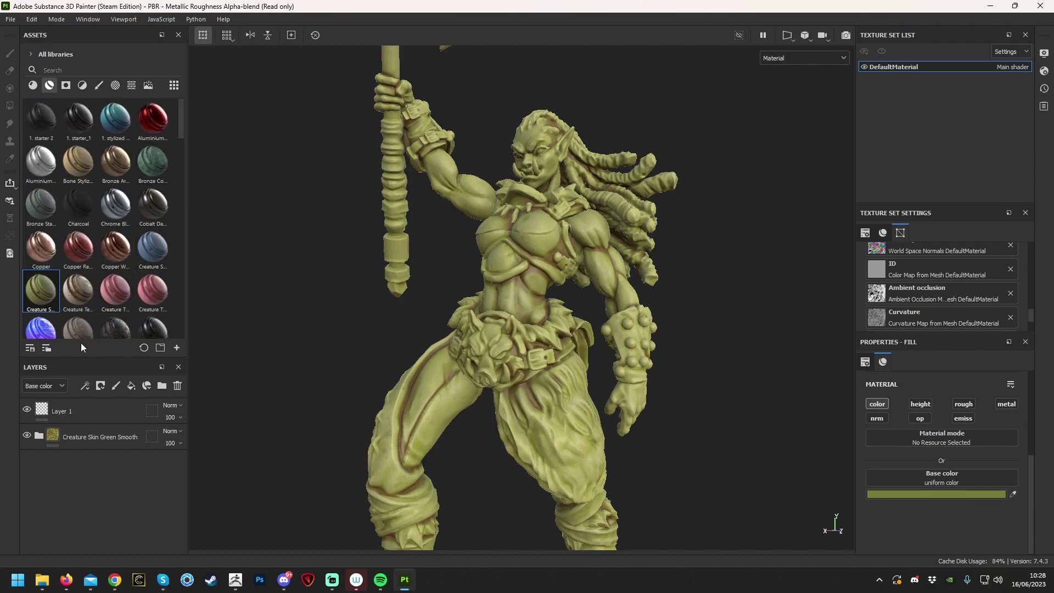
# Apply the Leather Stylized smart material to the figure and place its folder directly below Layer 1 in the layer stack.
pyautogui.scroll(-2, 363, 357)
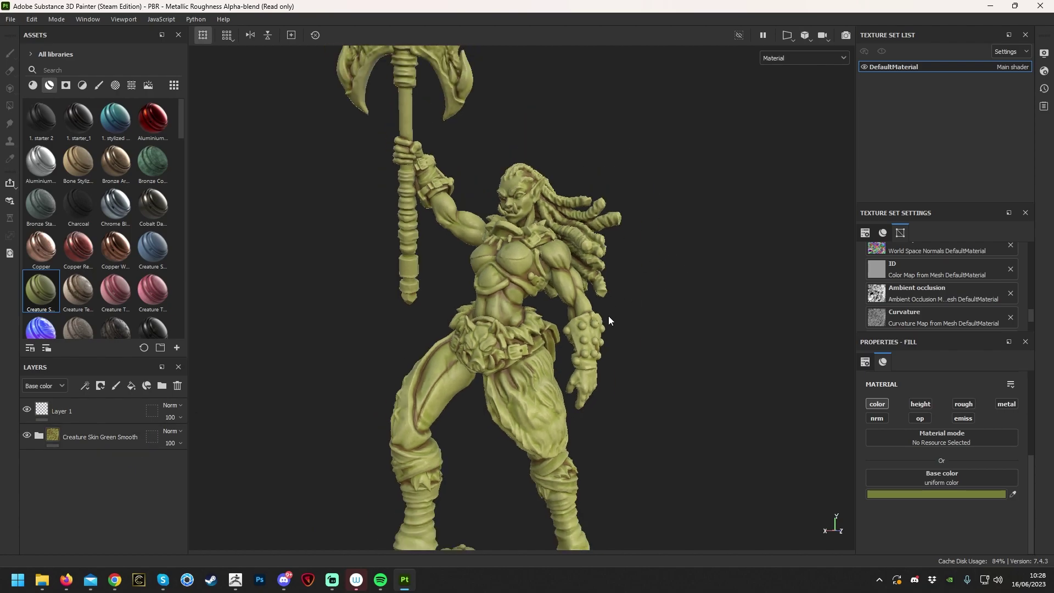
pyautogui.keyDown('alt'); pyautogui.moveTo(385, 387); pyautogui.dragTo(429, 379); pyautogui.keyUp('alt')
pyautogui.keyDown('alt'); pyautogui.moveTo(450, 77); pyautogui.dragTo(430, 160); pyautogui.keyUp('alt')
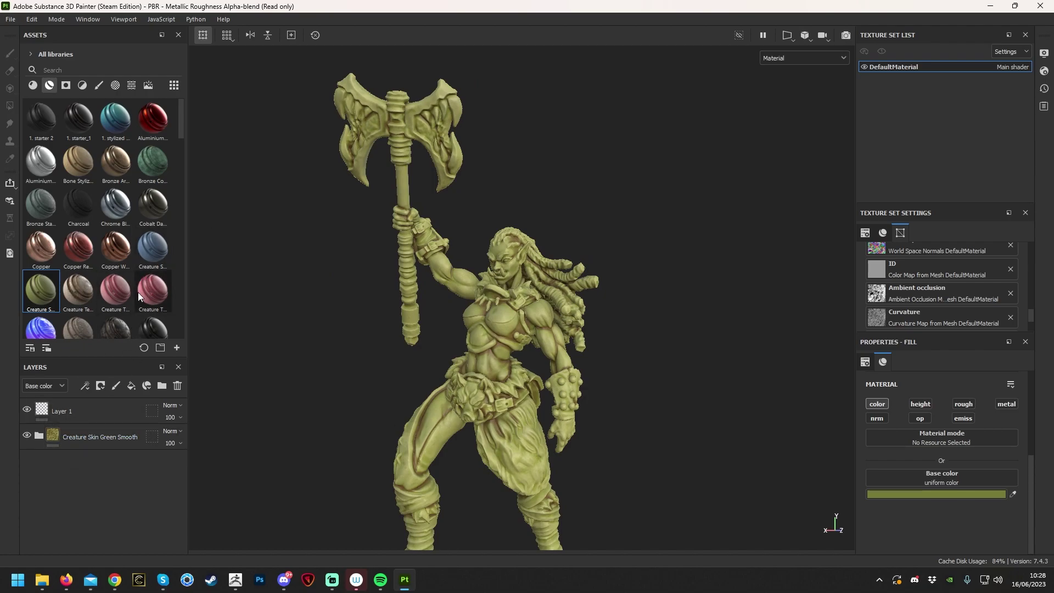
pyautogui.scroll(-10, 104, 252)
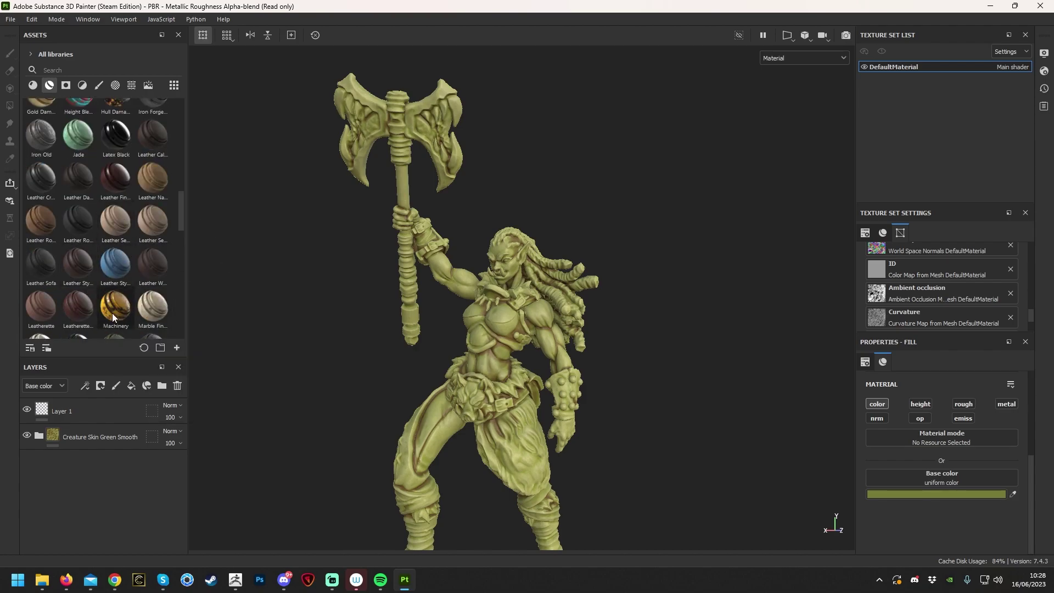
pyautogui.moveTo(79, 262)
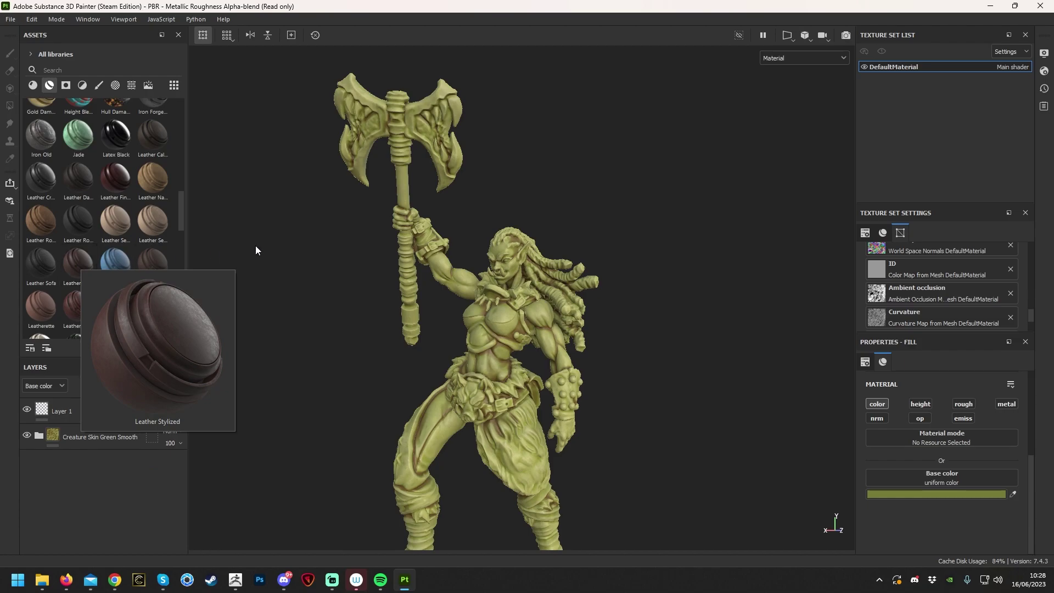
pyautogui.scroll(-3, 94, 226)
pyautogui.scroll(3, 151, 268)
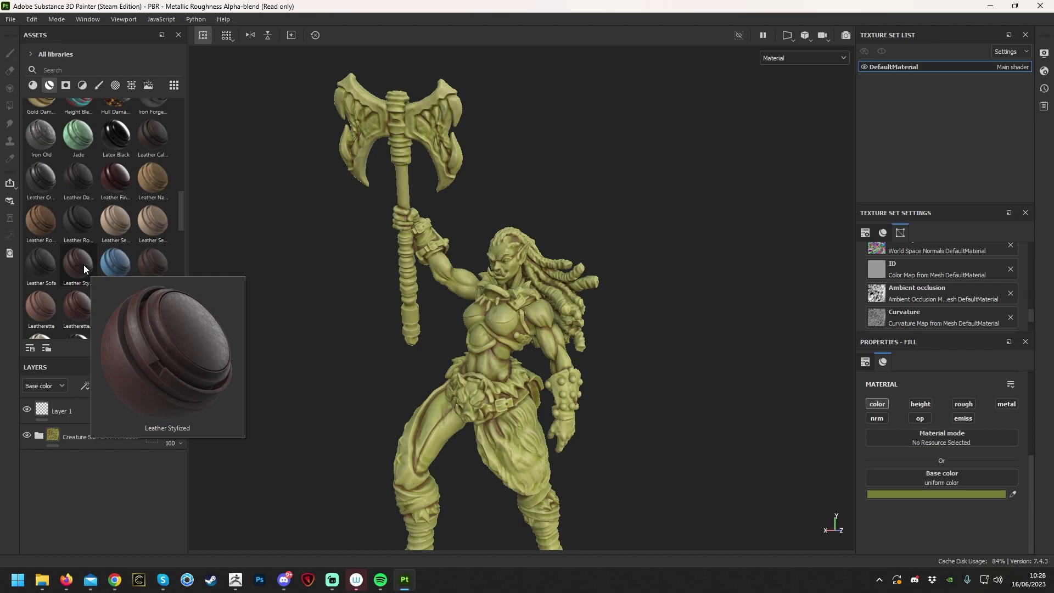
pyautogui.moveTo(81, 266); pyautogui.dragTo(506, 335)
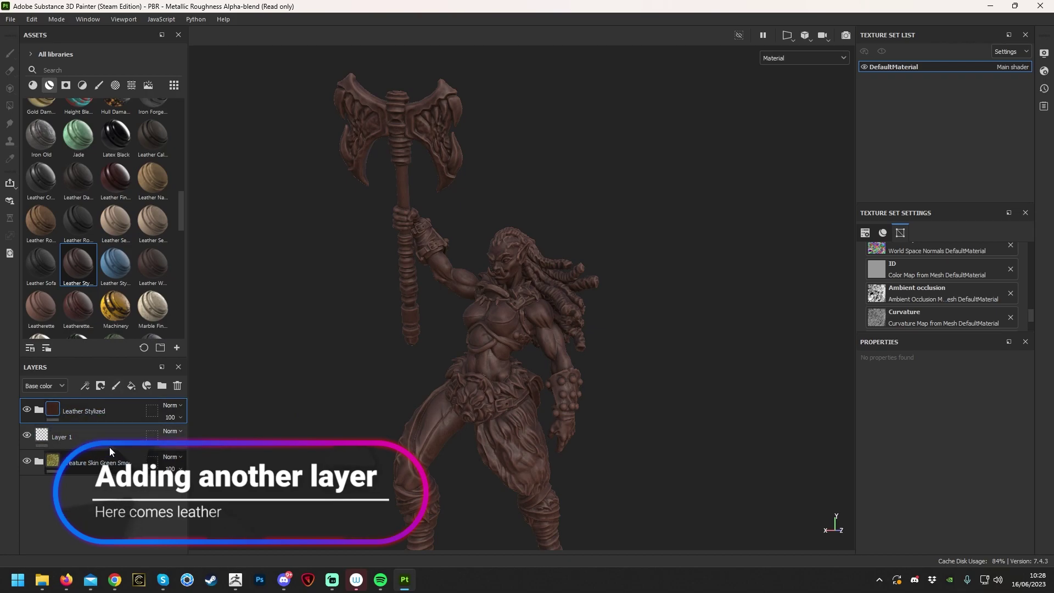
pyautogui.moveTo(94, 415)
pyautogui.mouseDown()
pyautogui.moveTo(83, 473)
pyautogui.moveTo(92, 423)
pyautogui.mouseUp()
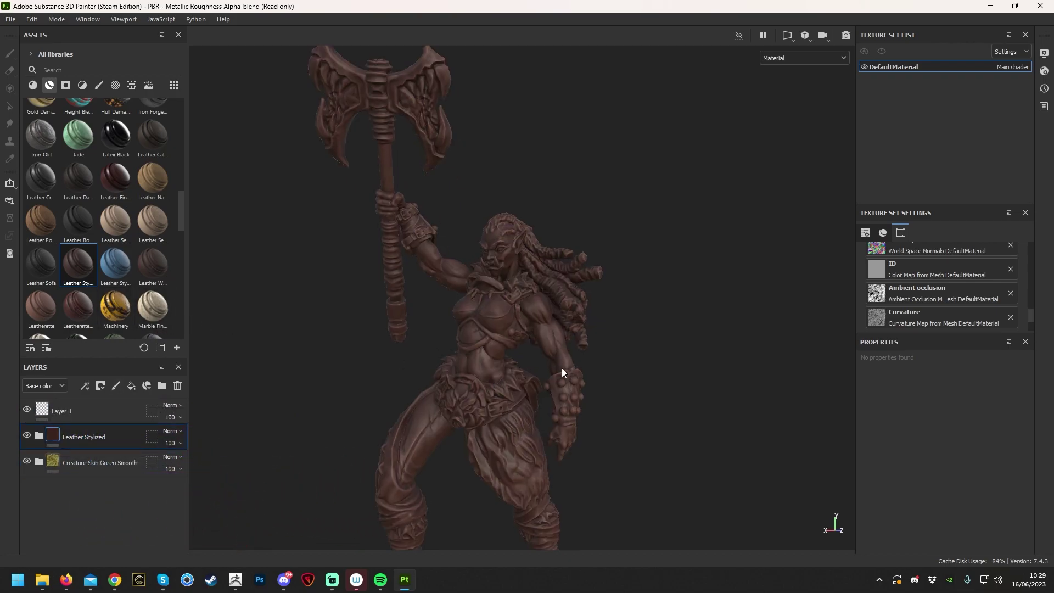
# Examine how the stylized leather material looks on the figure's torso, belt, arms and legs.
pyautogui.scroll(4, 562, 368)
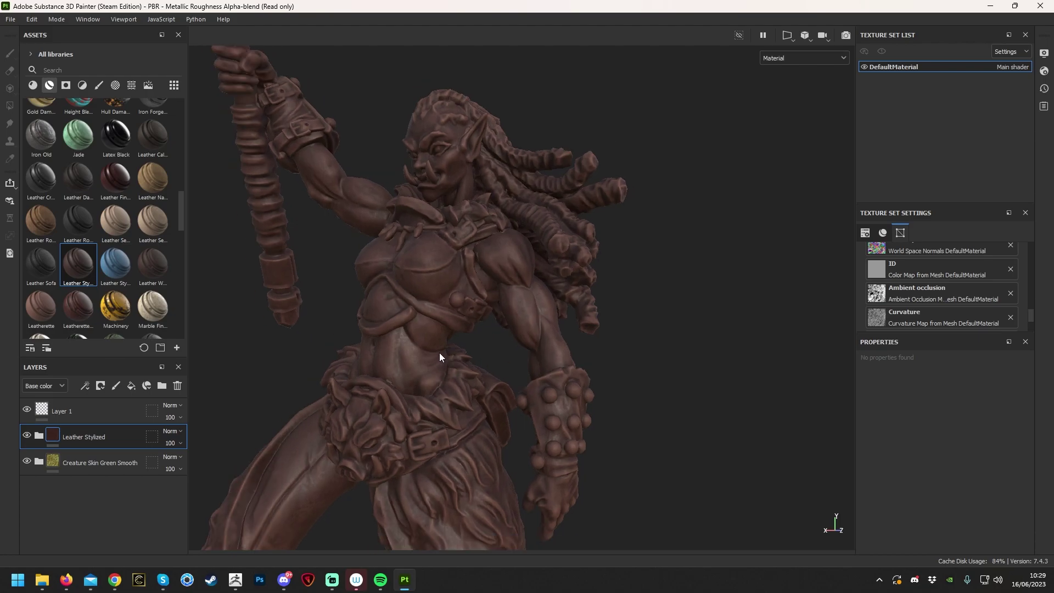
pyautogui.scroll(-3, 453, 343)
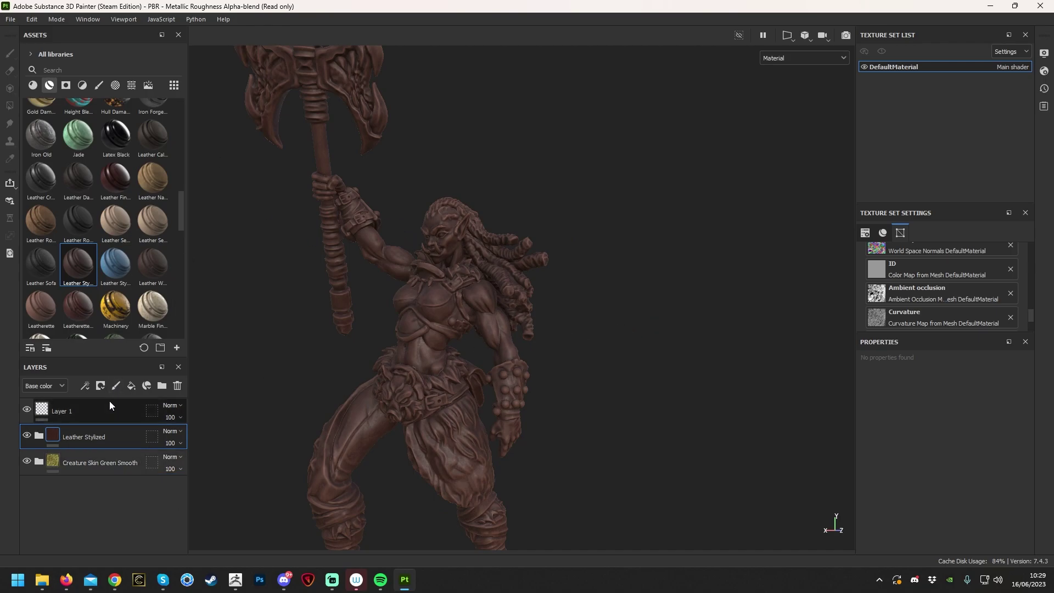
pyautogui.keyDown('alt'); pyautogui.moveTo(282, 396); pyautogui.dragTo(340, 419); pyautogui.keyUp('alt')
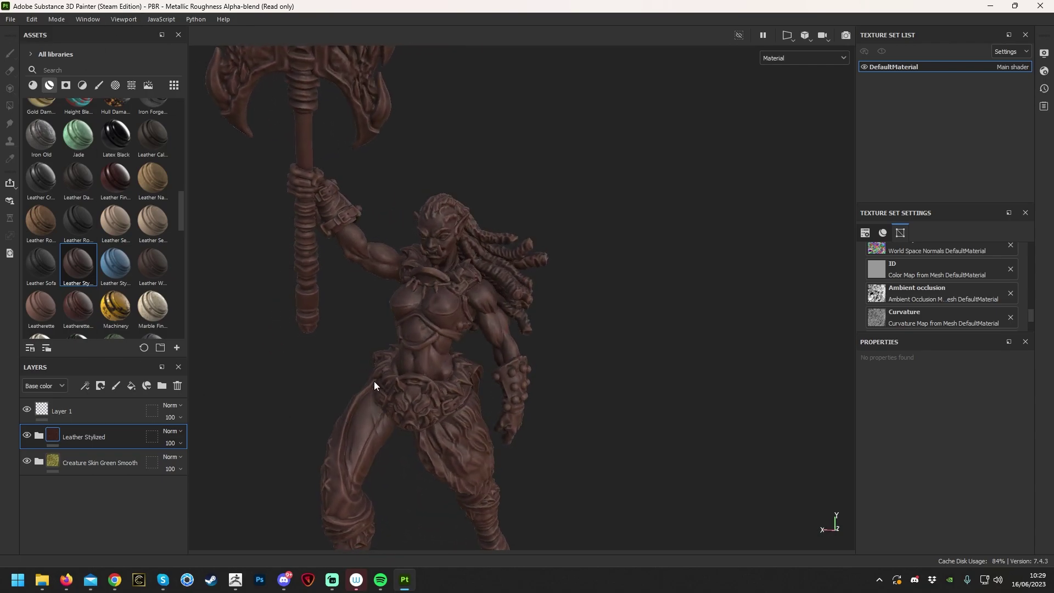
pyautogui.scroll(-5, 540, 372)
pyautogui.keyDown('alt'); pyautogui.moveTo(541, 372); pyautogui.dragTo(565, 314); pyautogui.keyUp('alt')
pyautogui.scroll(6, 568, 273)
pyautogui.keyDown('alt'); pyautogui.moveTo(569, 273); pyautogui.dragTo(436, 289); pyautogui.keyUp('alt')
pyautogui.scroll(5, 499, 251)
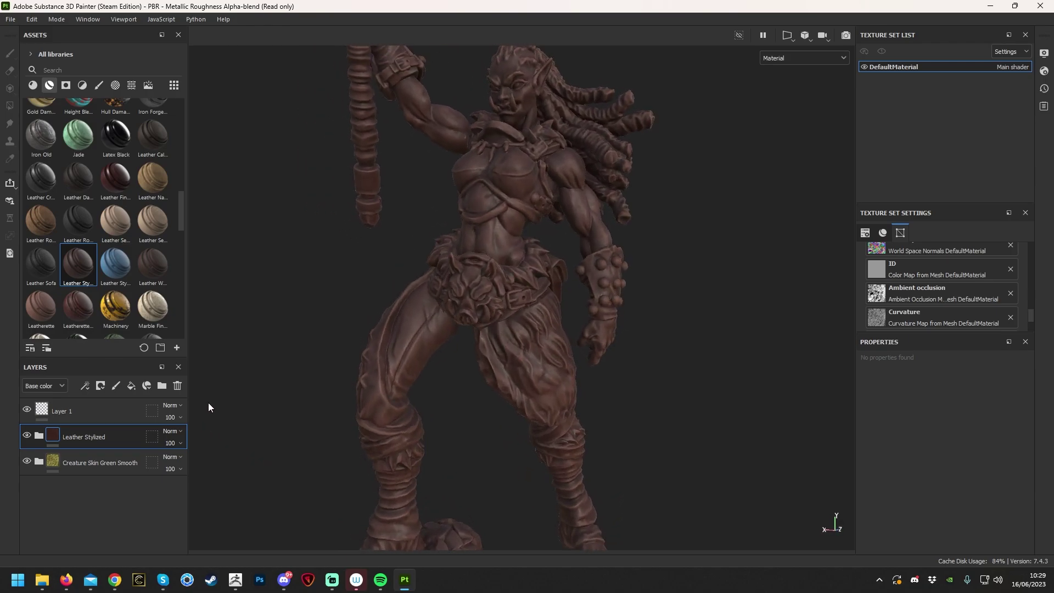
# Add a black mask to the Leather Stylized folder.
pyautogui.click(39, 439)
pyautogui.scroll(-3, 89, 510)
pyautogui.scroll(3, 69, 504)
pyautogui.click(39, 435)
pyautogui.rightClick(99, 437)
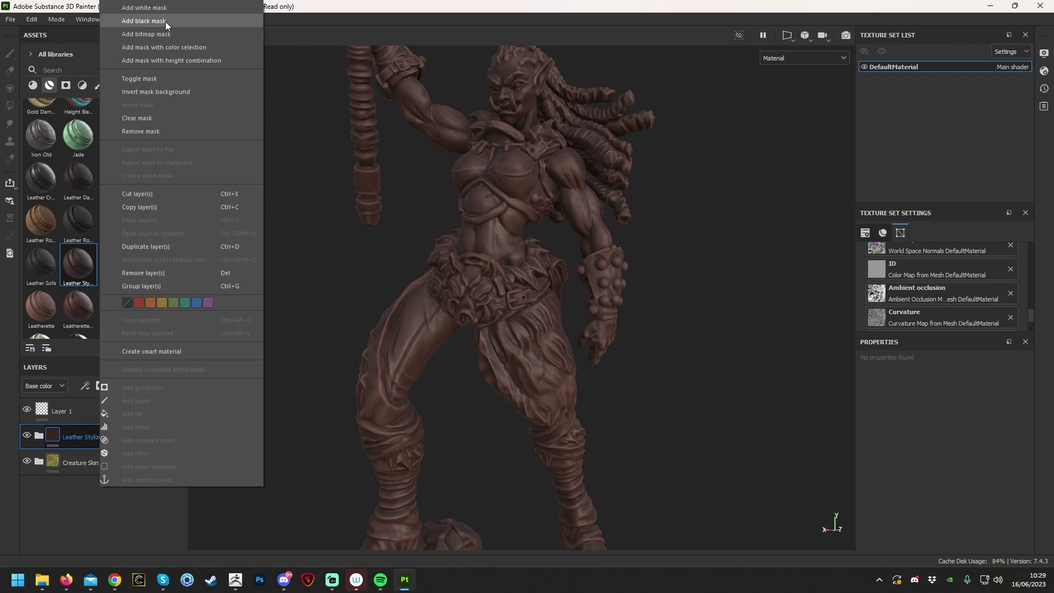
pyautogui.click(165, 21)
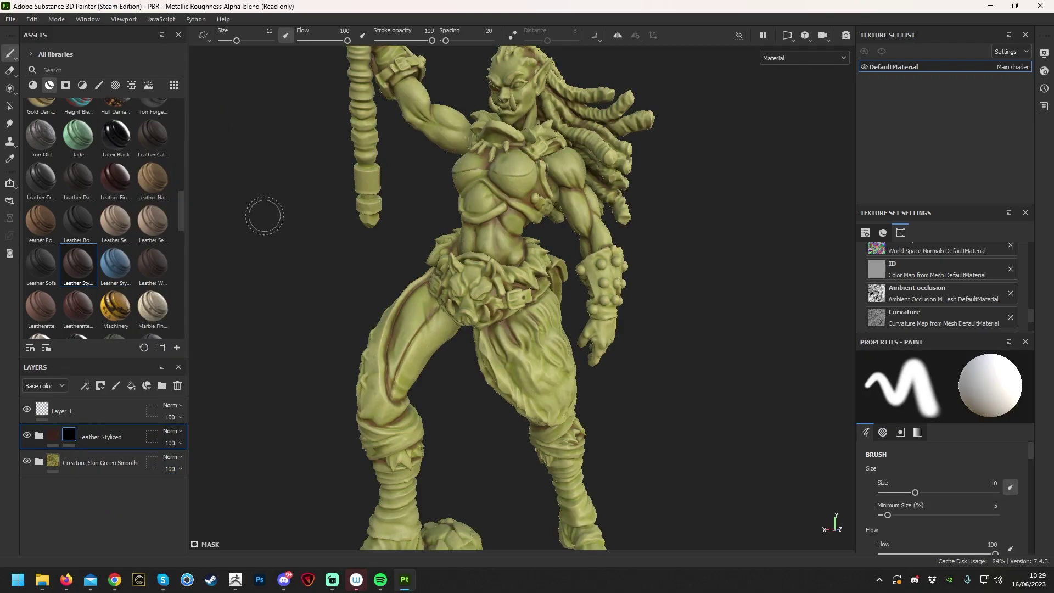
# Paint leather into the mask over the trouser thigh of the bent leg, using the size 10 brush.
pyautogui.scroll(-3, 412, 299)
pyautogui.scroll(4, 376, 247)
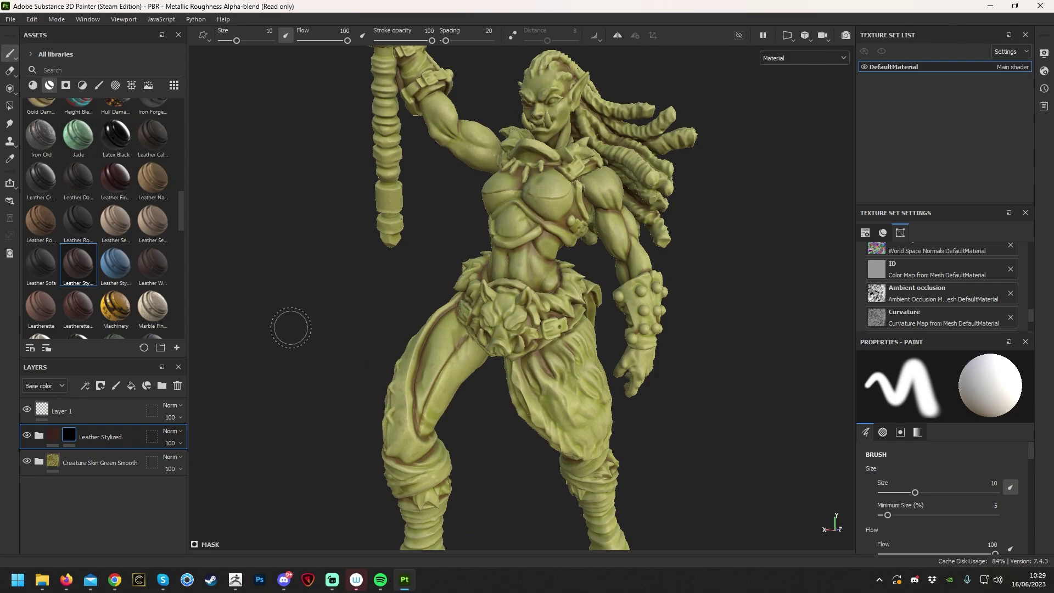
pyautogui.moveTo(416, 442)
pyautogui.mouseDown()
pyautogui.moveTo(411, 423)
pyautogui.moveTo(464, 313)
pyautogui.moveTo(439, 401)
pyautogui.moveTo(411, 439)
pyautogui.mouseUp()
pyautogui.moveTo(339, 401)
pyautogui.keyDown('alt'); pyautogui.mouseDown()
pyautogui.moveTo(553, 426)
pyautogui.moveTo(496, 328)
pyautogui.mouseUp(); pyautogui.keyUp('alt')
pyautogui.scroll(5, 498, 332)
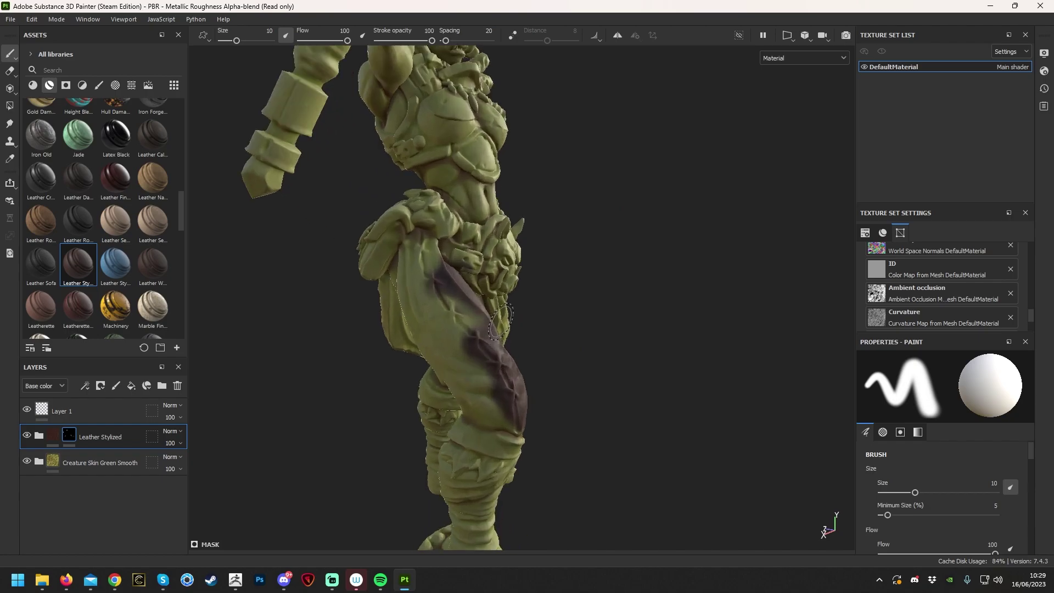
pyautogui.moveTo(425, 248)
pyautogui.mouseDown()
pyautogui.moveTo(446, 306)
pyautogui.moveTo(434, 352)
pyautogui.moveTo(495, 434)
pyautogui.moveTo(466, 335)
pyautogui.moveTo(549, 370)
pyautogui.moveTo(577, 318)
pyautogui.moveTo(511, 251)
pyautogui.moveTo(494, 302)
pyautogui.moveTo(587, 342)
pyautogui.moveTo(549, 340)
pyautogui.moveTo(522, 308)
pyautogui.mouseUp()
pyautogui.moveTo(506, 247)
pyautogui.mouseDown()
pyautogui.moveTo(511, 319)
pyautogui.moveTo(533, 275)
pyautogui.moveTo(563, 314)
pyautogui.moveTo(477, 286)
pyautogui.mouseUp()
pyautogui.moveTo(538, 230)
pyautogui.mouseDown()
pyautogui.moveTo(505, 263)
pyautogui.moveTo(491, 242)
pyautogui.moveTo(555, 237)
pyautogui.moveTo(609, 259)
pyautogui.moveTo(522, 253)
pyautogui.mouseUp()
# Paint leather over the belt and its buckles beside the boar head, and down the trouser leg to the knee.
pyautogui.moveTo(506, 192)
pyautogui.mouseDown()
pyautogui.moveTo(549, 192)
pyautogui.moveTo(587, 213)
pyautogui.mouseUp()
pyautogui.moveTo(354, 397)
pyautogui.keyDown('alt'); pyautogui.mouseDown()
pyautogui.moveTo(384, 329)
pyautogui.moveTo(486, 233)
pyautogui.moveTo(406, 261)
pyautogui.moveTo(386, 281)
pyautogui.moveTo(431, 435)
pyautogui.moveTo(488, 436)
pyautogui.mouseUp(); pyautogui.keyUp('alt')
pyautogui.moveTo(379, 235); pyautogui.dragTo(391, 240)
pyautogui.moveTo(432, 402)
pyautogui.keyDown('alt'); pyautogui.mouseDown()
pyautogui.moveTo(478, 447)
pyautogui.moveTo(493, 434)
pyautogui.mouseUp(); pyautogui.keyUp('alt')
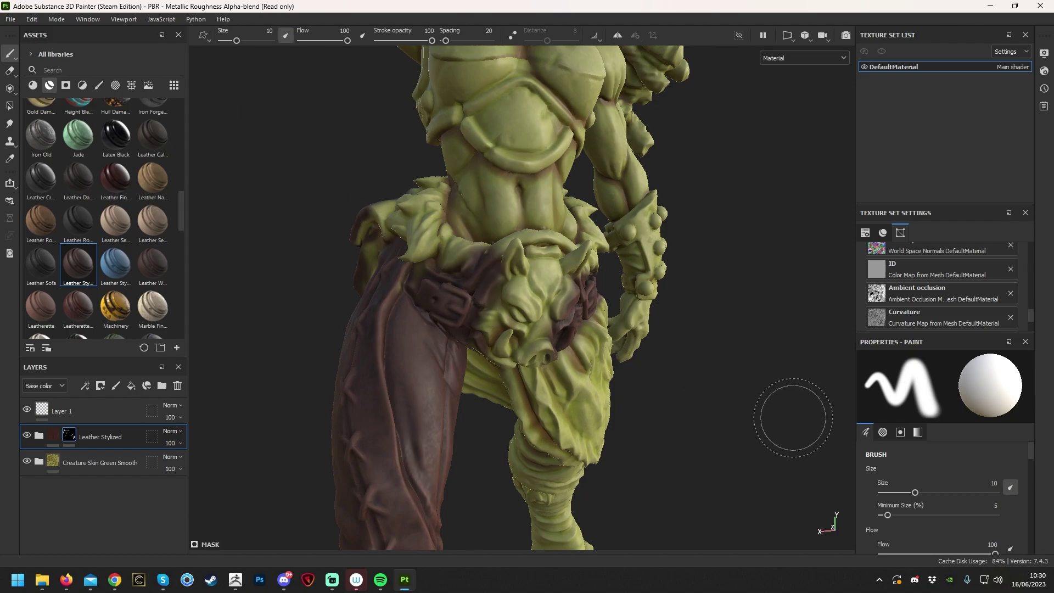
pyautogui.moveTo(769, 368)
pyautogui.keyDown('alt'); pyautogui.mouseDown()
pyautogui.moveTo(756, 308)
pyautogui.moveTo(725, 336)
pyautogui.mouseUp(); pyautogui.keyUp('alt')
pyautogui.moveTo(409, 354)
pyautogui.keyDown('alt'); pyautogui.mouseDown()
pyautogui.moveTo(419, 393)
pyautogui.moveTo(385, 242)
pyautogui.mouseUp(); pyautogui.keyUp('alt')
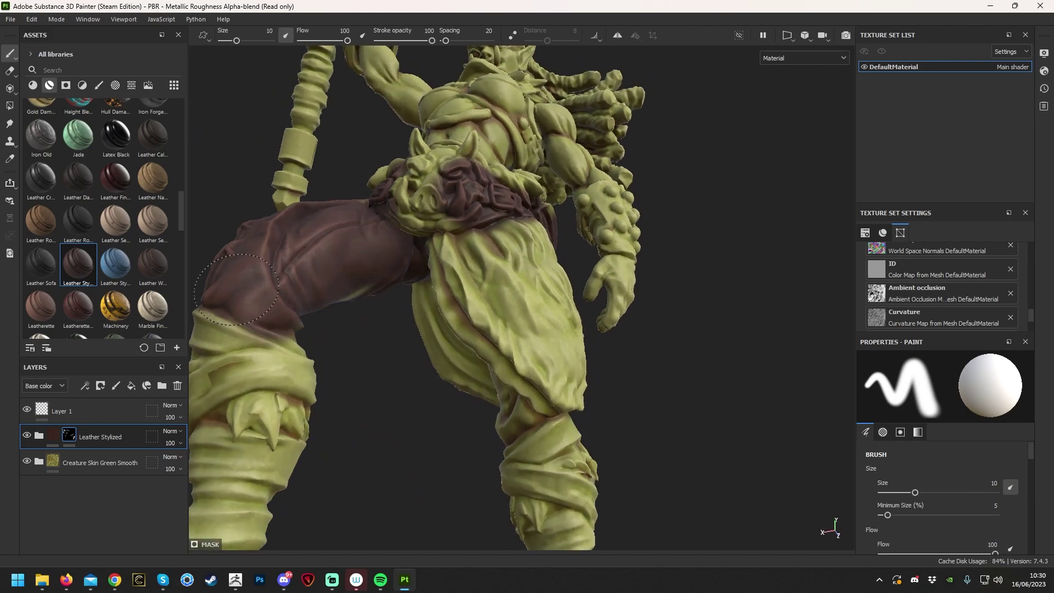
pyautogui.keyDown('alt'); pyautogui.moveTo(391, 346); pyautogui.dragTo(459, 419); pyautogui.keyUp('alt')
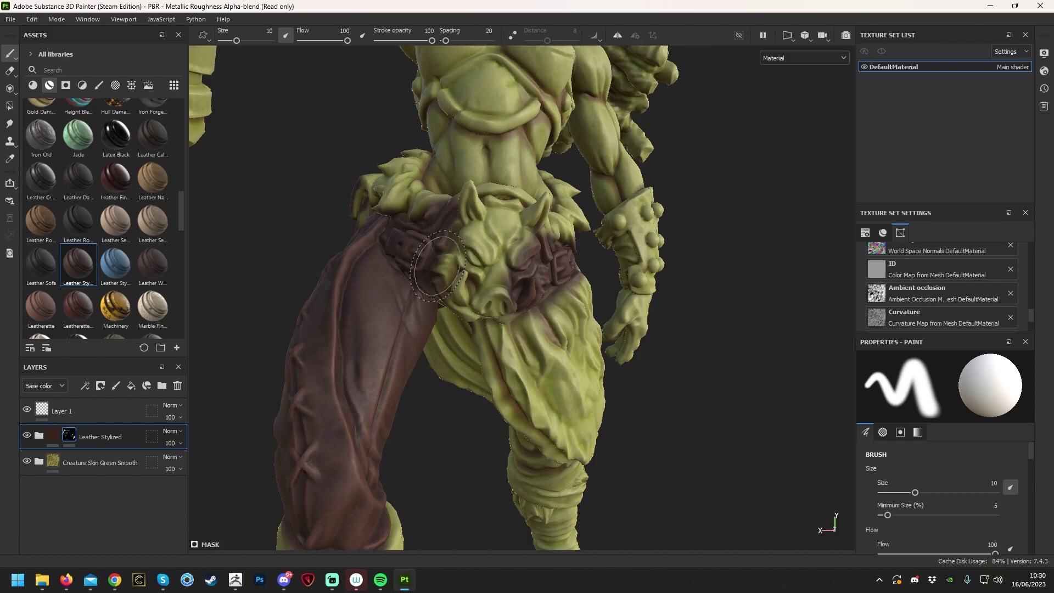
pyautogui.hotkey('alt', 'Tab')
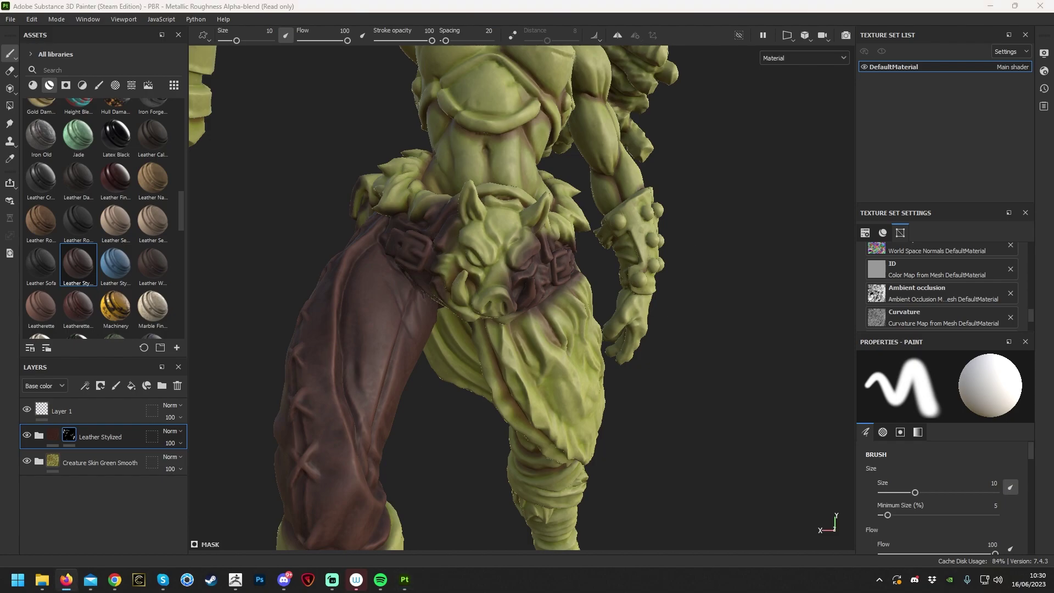
pyautogui.hotkey('alt', 'Tab')
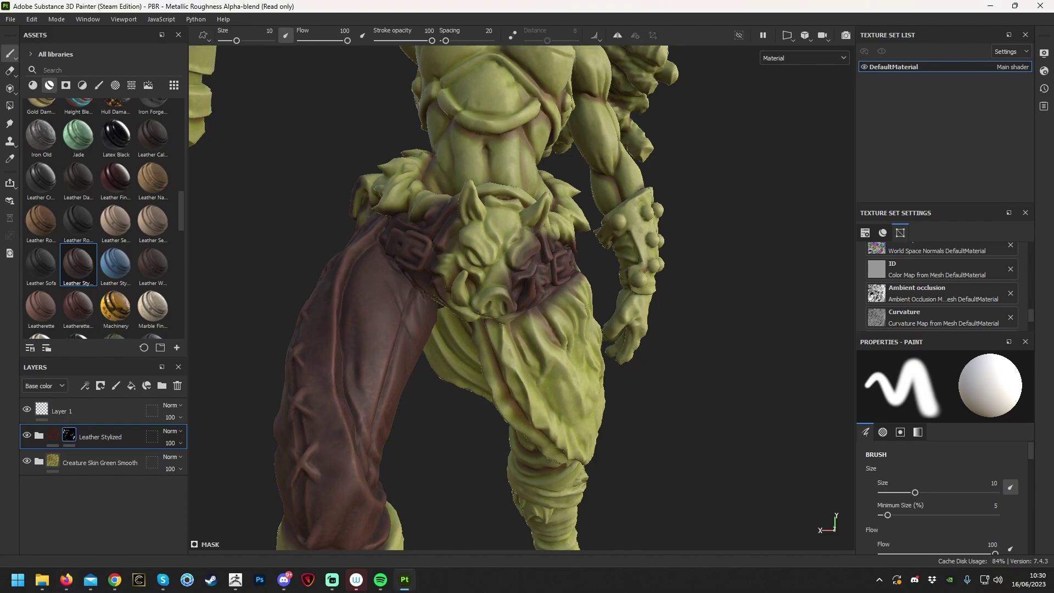
pyautogui.hotkey('alt', 'Tab')
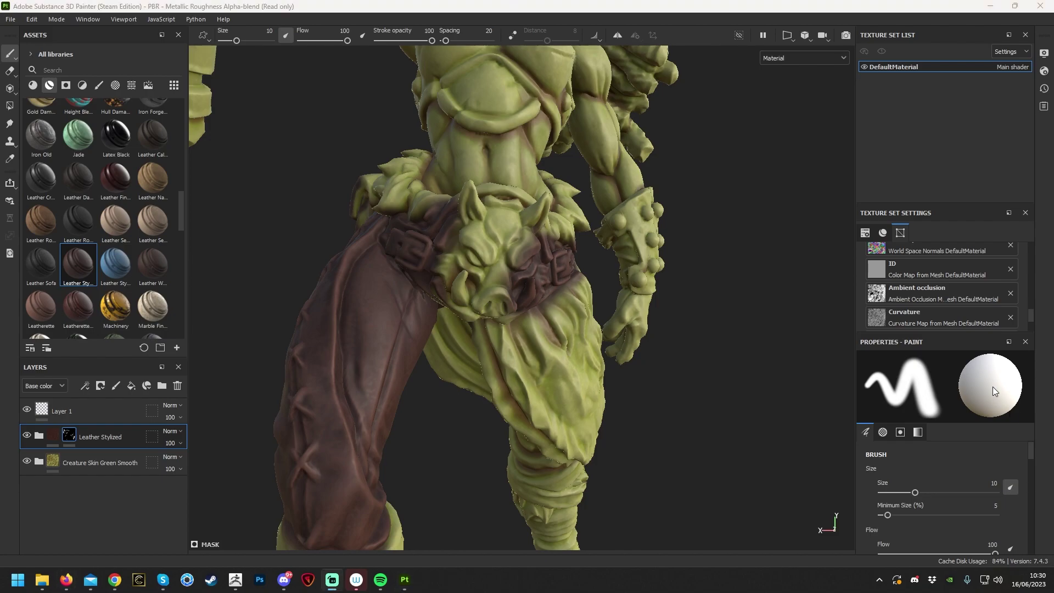
# Paint leather over the knee and lower-leg wrappings of the leg standing on the rock.
pyautogui.scroll(-5, 729, 325)
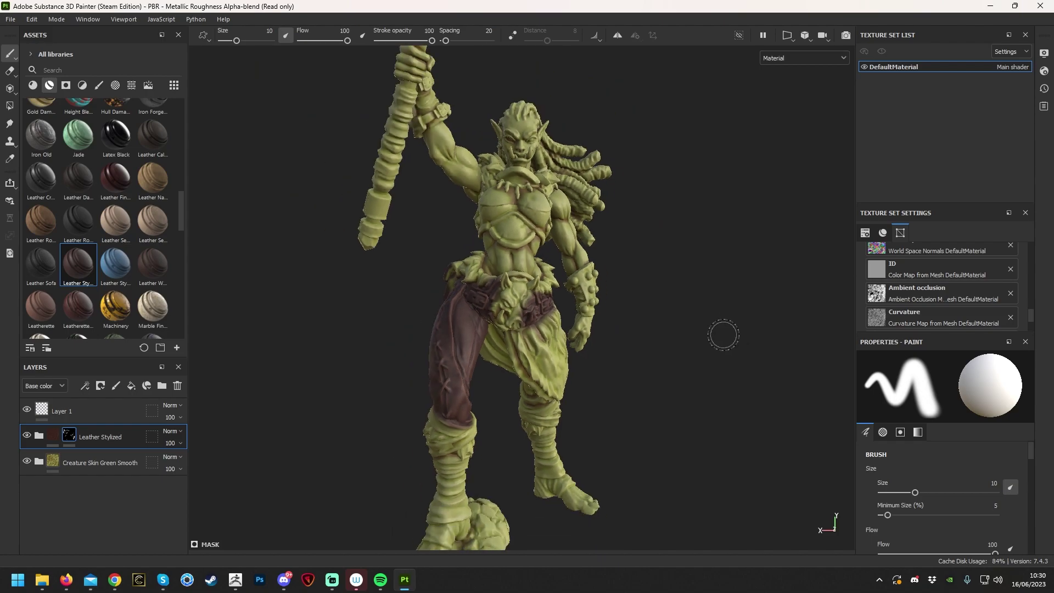
pyautogui.keyDown('alt'); pyautogui.moveTo(727, 334); pyautogui.dragTo(665, 241, button='middle'); pyautogui.keyUp('alt')
pyautogui.keyDown('alt'); pyautogui.moveTo(665, 241); pyautogui.dragTo(643, 254); pyautogui.keyUp('alt')
pyautogui.moveTo(692, 316)
pyautogui.keyDown('alt'); pyautogui.mouseDown(button='middle')
pyautogui.moveTo(713, 259)
pyautogui.moveTo(705, 215)
pyautogui.mouseUp(button='middle'); pyautogui.keyUp('alt')
pyautogui.moveTo(340, 282)
pyautogui.mouseDown()
pyautogui.moveTo(395, 294)
pyautogui.moveTo(365, 319)
pyautogui.moveTo(398, 341)
pyautogui.moveTo(359, 356)
pyautogui.mouseUp()
pyautogui.moveTo(324, 393)
pyautogui.mouseDown()
pyautogui.moveTo(384, 426)
pyautogui.moveTo(365, 456)
pyautogui.moveTo(376, 434)
pyautogui.moveTo(382, 463)
pyautogui.moveTo(359, 476)
pyautogui.mouseUp()
pyautogui.moveTo(289, 443)
pyautogui.keyDown('alt'); pyautogui.mouseDown()
pyautogui.moveTo(494, 385)
pyautogui.moveTo(714, 357)
pyautogui.mouseUp(); pyautogui.keyUp('alt')
pyautogui.moveTo(821, 393)
pyautogui.mouseDown()
pyautogui.moveTo(791, 432)
pyautogui.moveTo(763, 351)
pyautogui.moveTo(769, 258)
pyautogui.moveTo(797, 362)
pyautogui.mouseUp()
pyautogui.moveTo(689, 340)
pyautogui.keyDown('alt'); pyautogui.mouseDown()
pyautogui.moveTo(725, 375)
pyautogui.moveTo(686, 351)
pyautogui.moveTo(699, 336)
pyautogui.moveTo(698, 287)
pyautogui.moveTo(610, 276)
pyautogui.moveTo(393, 281)
pyautogui.mouseUp(); pyautogui.keyUp('alt')
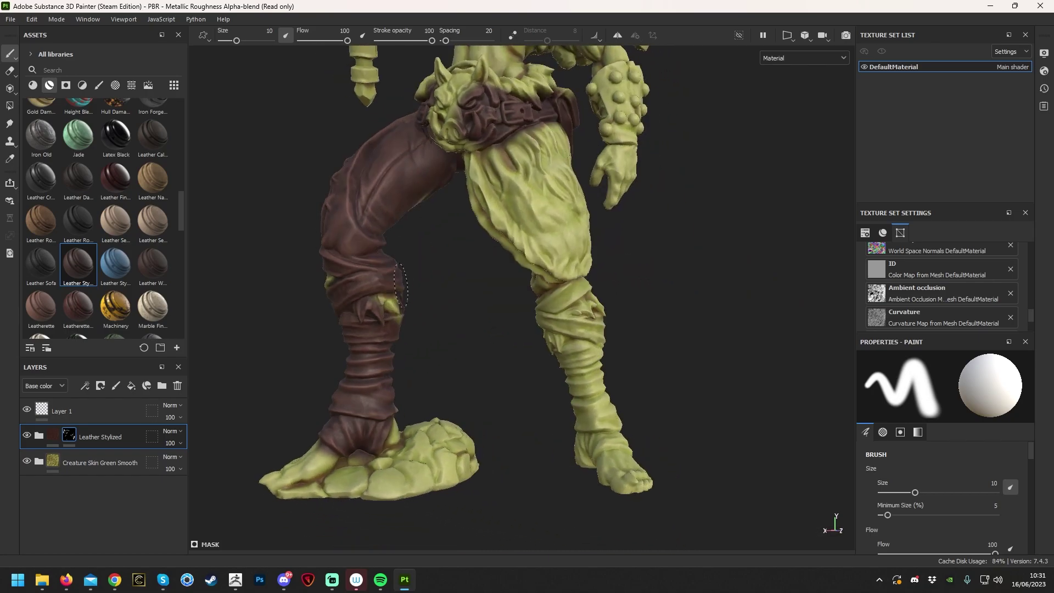
# Paint leather around the other leg's shin and ankle wrappings and over the trouser folds beneath the cloth.
pyautogui.moveTo(594, 334)
pyautogui.mouseDown()
pyautogui.moveTo(569, 280)
pyautogui.moveTo(546, 321)
pyautogui.moveTo(637, 344)
pyautogui.moveTo(596, 366)
pyautogui.mouseUp()
pyautogui.moveTo(584, 437)
pyautogui.mouseDown()
pyautogui.moveTo(596, 448)
pyautogui.moveTo(616, 423)
pyautogui.mouseUp()
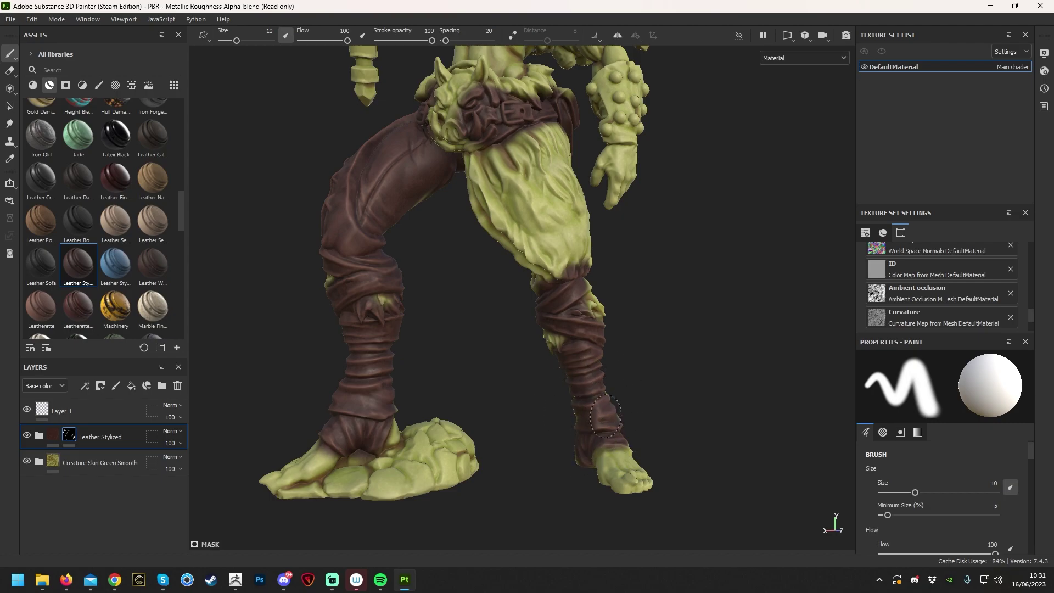
pyautogui.moveTo(598, 366)
pyautogui.keyDown('alt'); pyautogui.mouseDown()
pyautogui.moveTo(659, 348)
pyautogui.moveTo(658, 319)
pyautogui.mouseUp(); pyautogui.keyUp('alt')
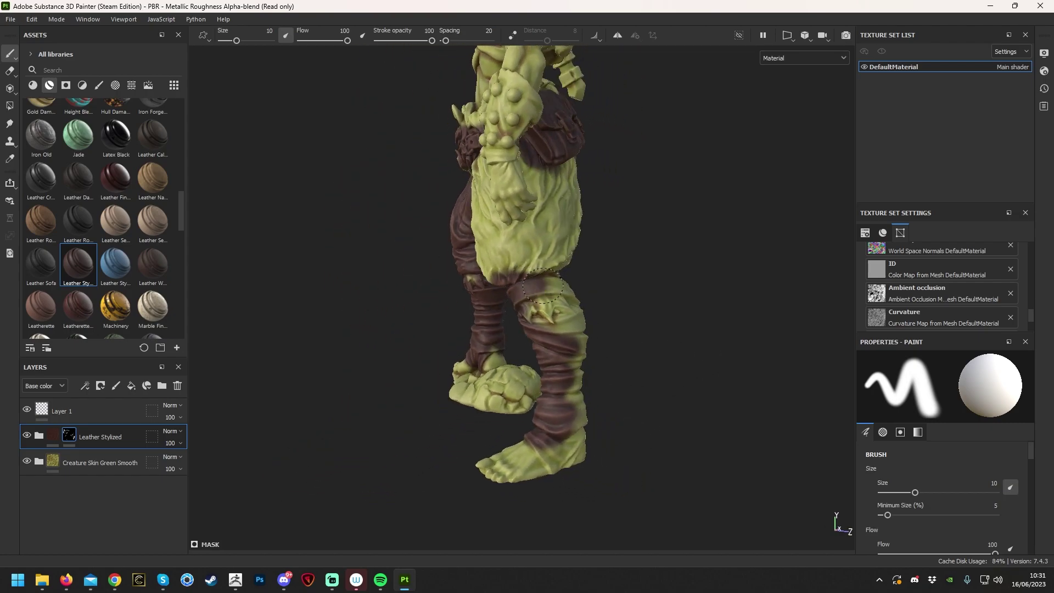
pyautogui.moveTo(566, 337)
pyautogui.mouseDown()
pyautogui.moveTo(571, 323)
pyautogui.moveTo(467, 341)
pyautogui.moveTo(577, 313)
pyautogui.moveTo(536, 286)
pyautogui.moveTo(557, 330)
pyautogui.moveTo(516, 426)
pyautogui.moveTo(524, 442)
pyautogui.moveTo(570, 431)
pyautogui.moveTo(462, 418)
pyautogui.moveTo(403, 369)
pyautogui.mouseUp()
pyautogui.moveTo(566, 384)
pyautogui.mouseDown()
pyautogui.moveTo(565, 420)
pyautogui.moveTo(585, 457)
pyautogui.mouseUp()
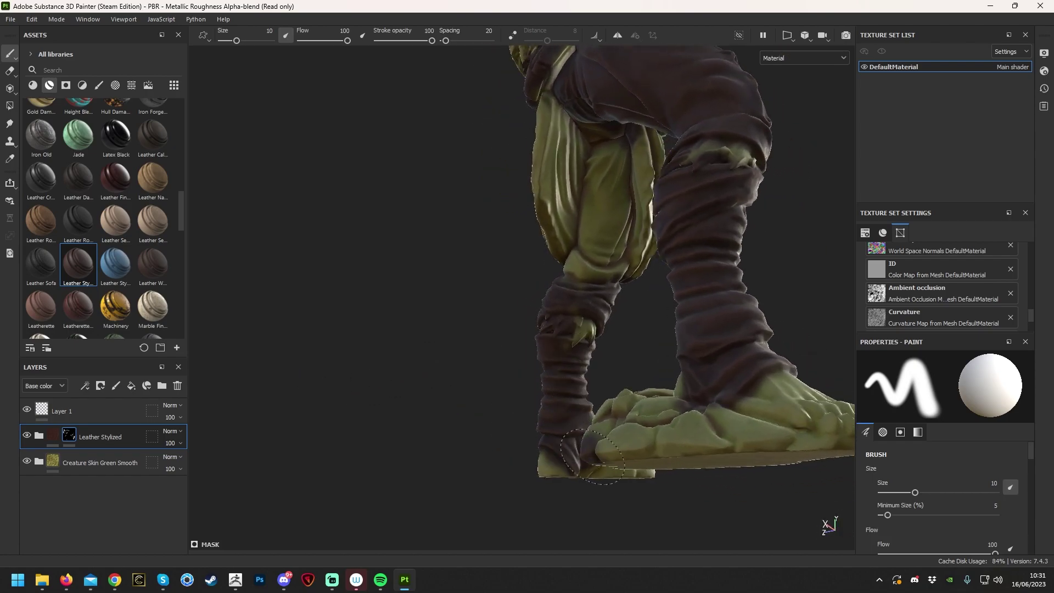
pyautogui.moveTo(574, 297)
pyautogui.mouseDown()
pyautogui.moveTo(601, 175)
pyautogui.moveTo(627, 163)
pyautogui.moveTo(632, 269)
pyautogui.moveTo(573, 127)
pyautogui.moveTo(571, 198)
pyautogui.moveTo(556, 224)
pyautogui.moveTo(544, 98)
pyautogui.moveTo(563, 251)
pyautogui.mouseUp()
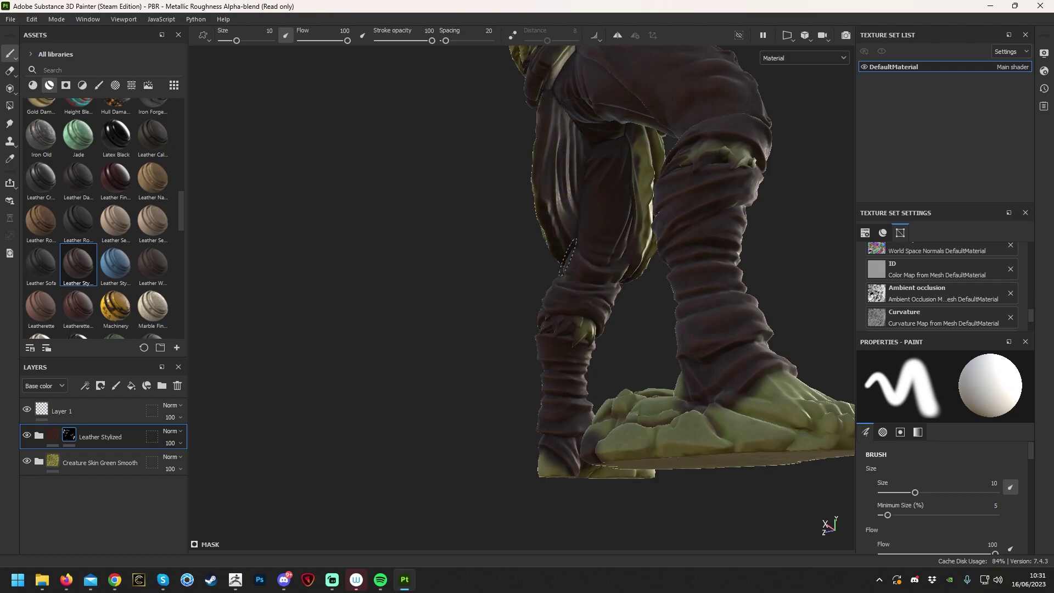
# Paint leather across the front centre of the belt around the boar-head ornament.
pyautogui.moveTo(576, 212)
pyautogui.keyDown('alt'); pyautogui.mouseDown()
pyautogui.moveTo(341, 228)
pyautogui.moveTo(516, 226)
pyautogui.mouseUp(); pyautogui.keyUp('alt')
pyautogui.moveTo(635, 231)
pyautogui.keyDown('alt'); pyautogui.mouseDown()
pyautogui.moveTo(417, 220)
pyautogui.moveTo(462, 156)
pyautogui.mouseUp(); pyautogui.keyUp('alt')
pyautogui.moveTo(747, 165)
pyautogui.keyDown('alt'); pyautogui.mouseDown()
pyautogui.moveTo(744, 265)
pyautogui.moveTo(574, 231)
pyautogui.mouseUp(); pyautogui.keyUp('alt')
pyautogui.moveTo(736, 372)
pyautogui.keyDown('alt'); pyautogui.mouseDown()
pyautogui.moveTo(690, 245)
pyautogui.moveTo(638, 272)
pyautogui.moveTo(636, 351)
pyautogui.moveTo(665, 408)
pyautogui.mouseUp(); pyautogui.keyUp('alt')
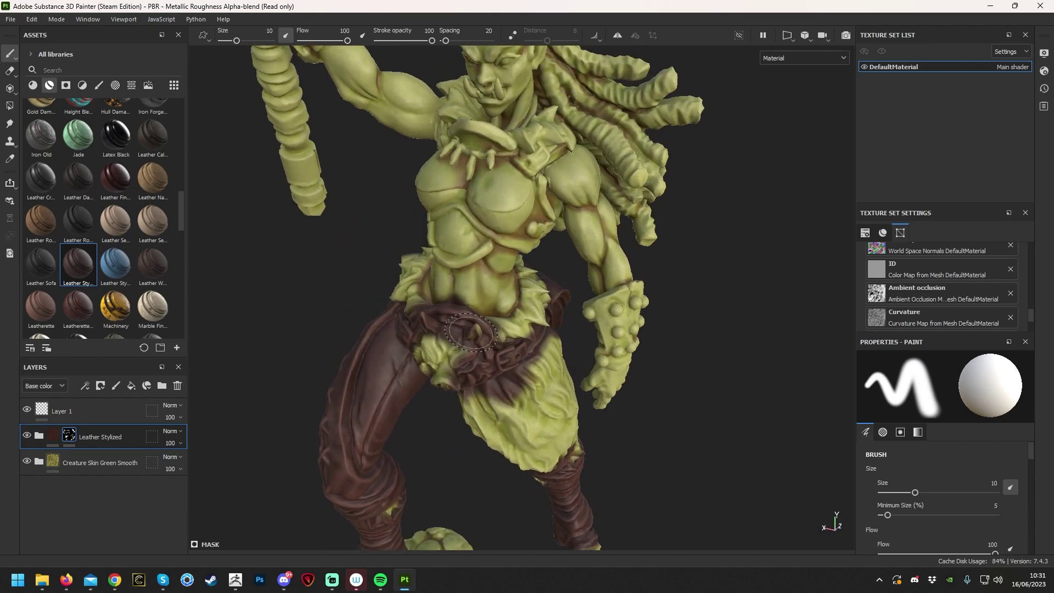
# Paint leather along the rear edge of the hip cloth and on the inner thigh, undoing the last stray stroke.
pyautogui.moveTo(796, 326)
pyautogui.keyDown('alt'); pyautogui.mouseDown()
pyautogui.moveTo(608, 254)
pyautogui.moveTo(302, 328)
pyautogui.moveTo(739, 167)
pyautogui.moveTo(365, 219)
pyautogui.moveTo(311, 193)
pyautogui.mouseUp(); pyautogui.keyUp('alt')
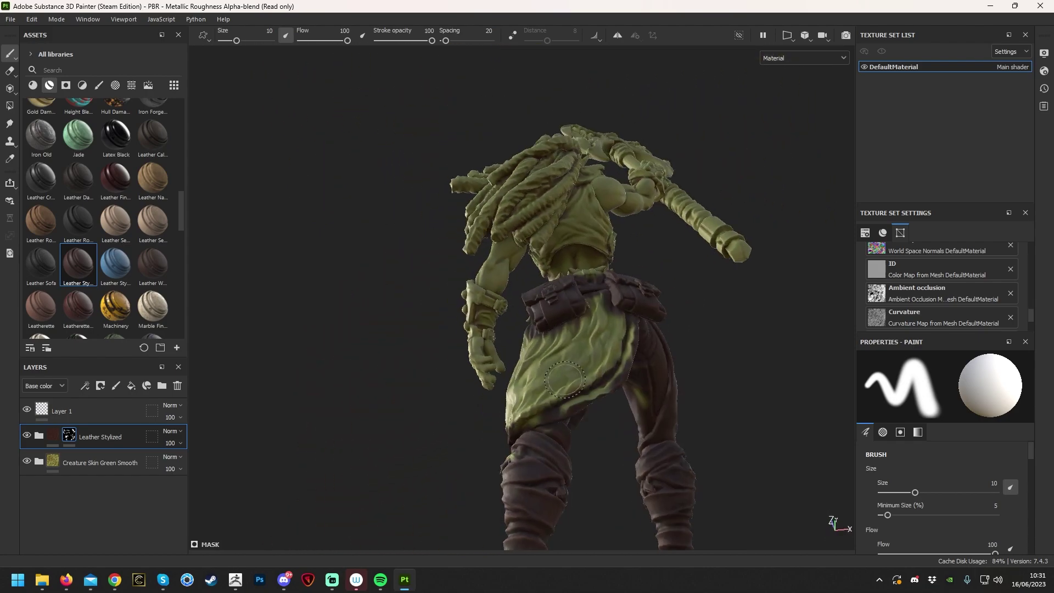
pyautogui.moveTo(631, 362); pyautogui.dragTo(642, 314)
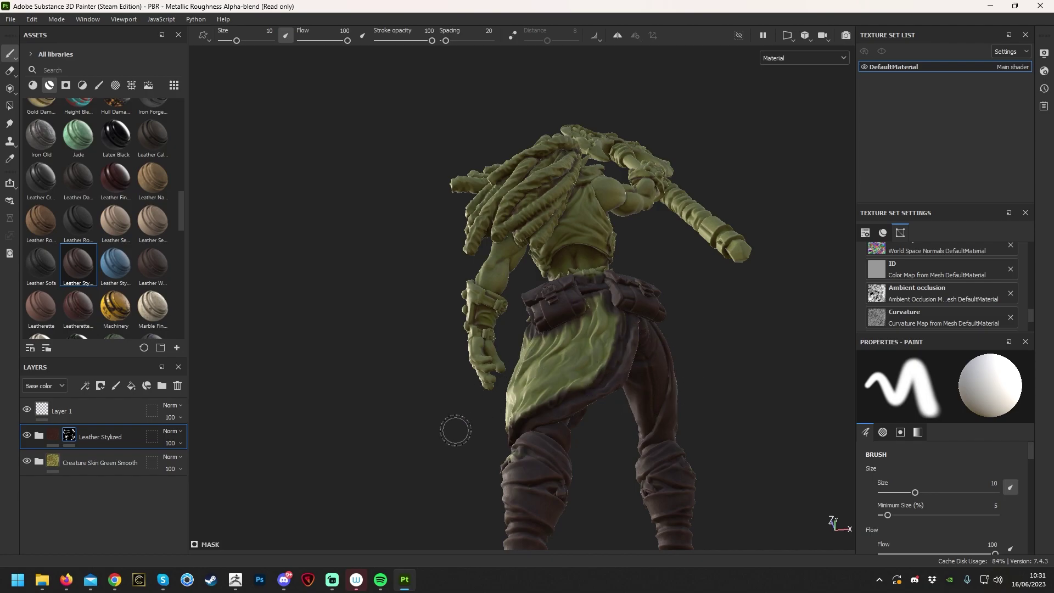
pyautogui.moveTo(444, 457)
pyautogui.keyDown('alt'); pyautogui.mouseDown()
pyautogui.moveTo(640, 414)
pyautogui.moveTo(795, 415)
pyautogui.mouseUp(); pyautogui.keyUp('alt')
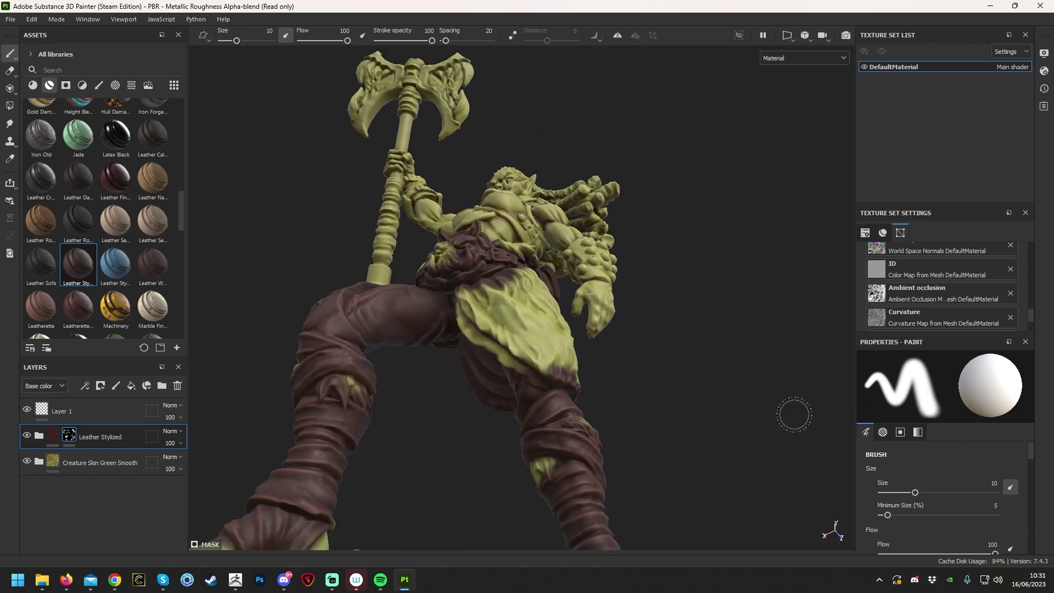
pyautogui.moveTo(453, 307); pyautogui.dragTo(441, 317)
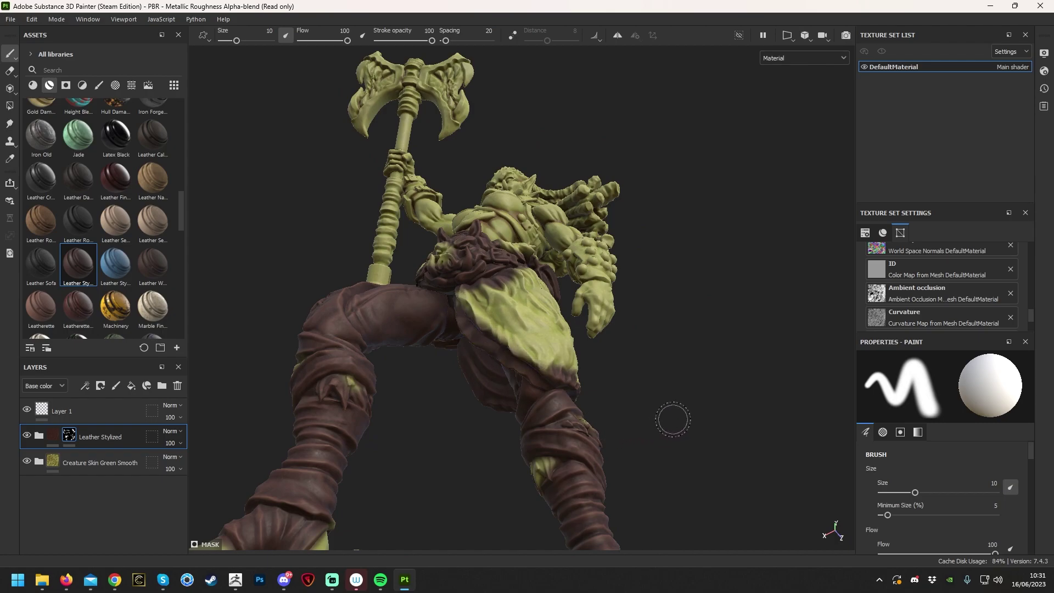
pyautogui.keyDown('alt'); pyautogui.moveTo(674, 420); pyautogui.dragTo(471, 506); pyautogui.keyUp('alt')
pyautogui.moveTo(586, 434)
pyautogui.keyDown('alt'); pyautogui.mouseDown()
pyautogui.moveTo(806, 376)
pyautogui.moveTo(592, 314)
pyautogui.mouseUp(); pyautogui.keyUp('alt')
pyautogui.hotkey('ctrl', 'z')
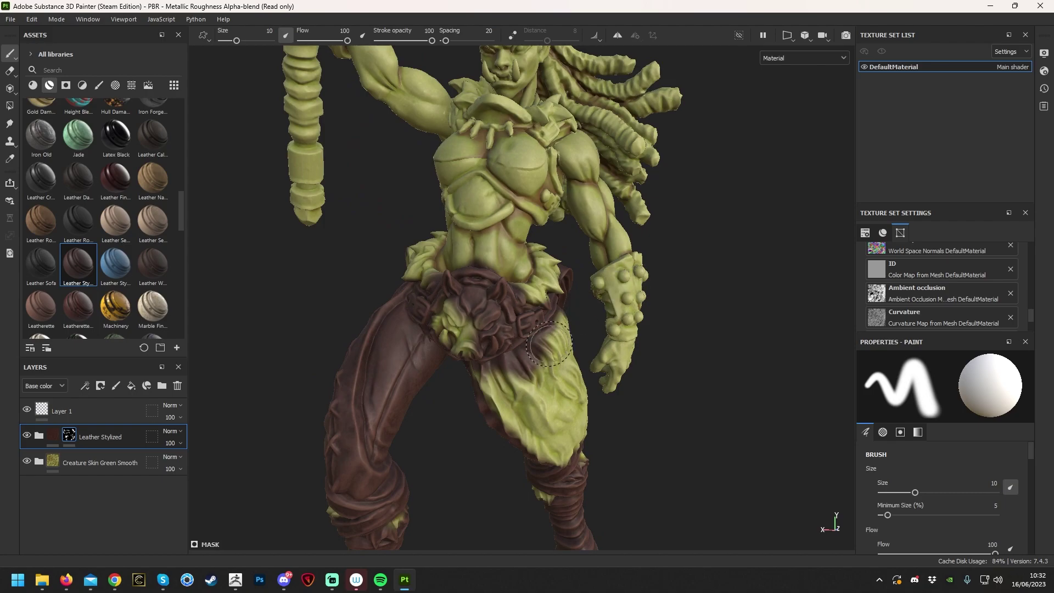
# Paint leather over the studded bracer and hand of the lowered arm.
pyautogui.moveTo(456, 213)
pyautogui.keyDown('alt'); pyautogui.mouseDown()
pyautogui.moveTo(686, 259)
pyautogui.moveTo(637, 269)
pyautogui.moveTo(668, 238)
pyautogui.mouseUp(); pyautogui.keyUp('alt')
pyautogui.click(598, 271)
pyautogui.moveTo(598, 272); pyautogui.dragTo(592, 391)
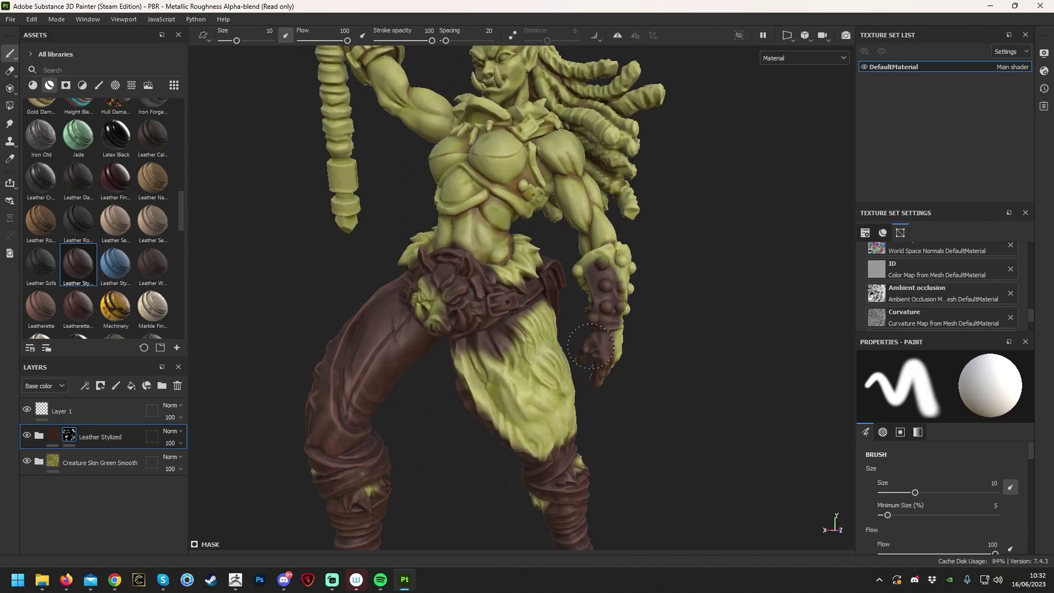
pyautogui.moveTo(614, 308)
pyautogui.mouseDown()
pyautogui.moveTo(588, 266)
pyautogui.moveTo(625, 262)
pyautogui.mouseUp()
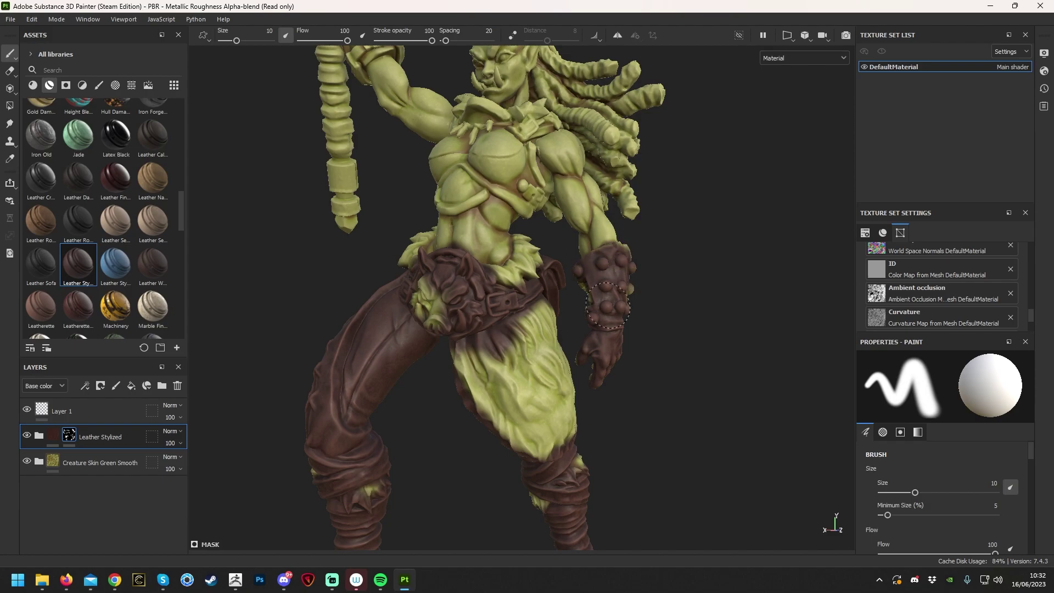
# Paint leather over the back of the lowered arm's bracer and hand.
pyautogui.keyDown('alt'); pyautogui.moveTo(613, 357); pyautogui.dragTo(298, 249); pyautogui.keyUp('alt')
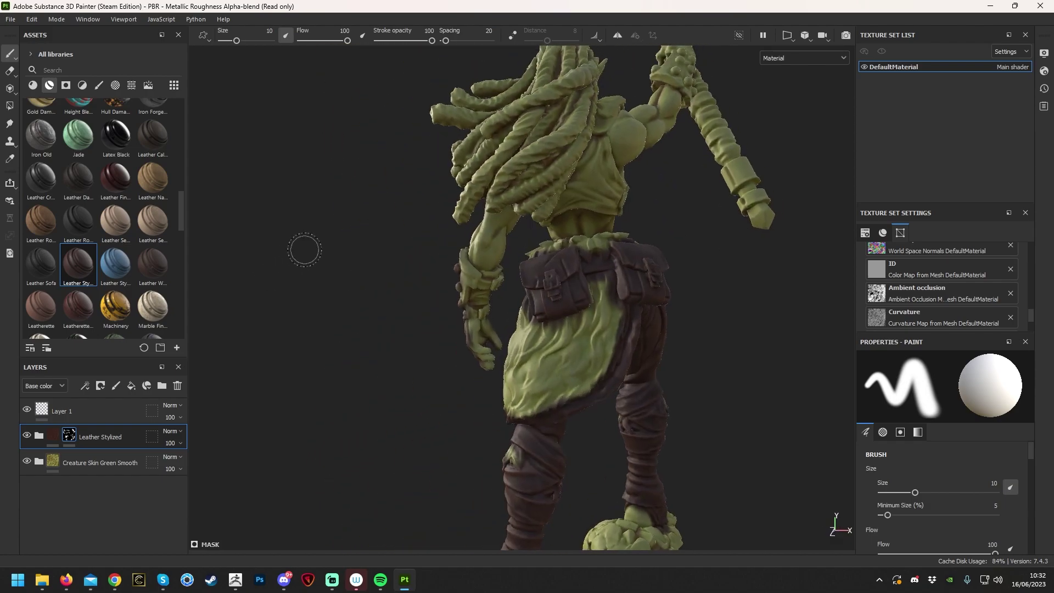
pyautogui.moveTo(463, 268); pyautogui.dragTo(487, 375)
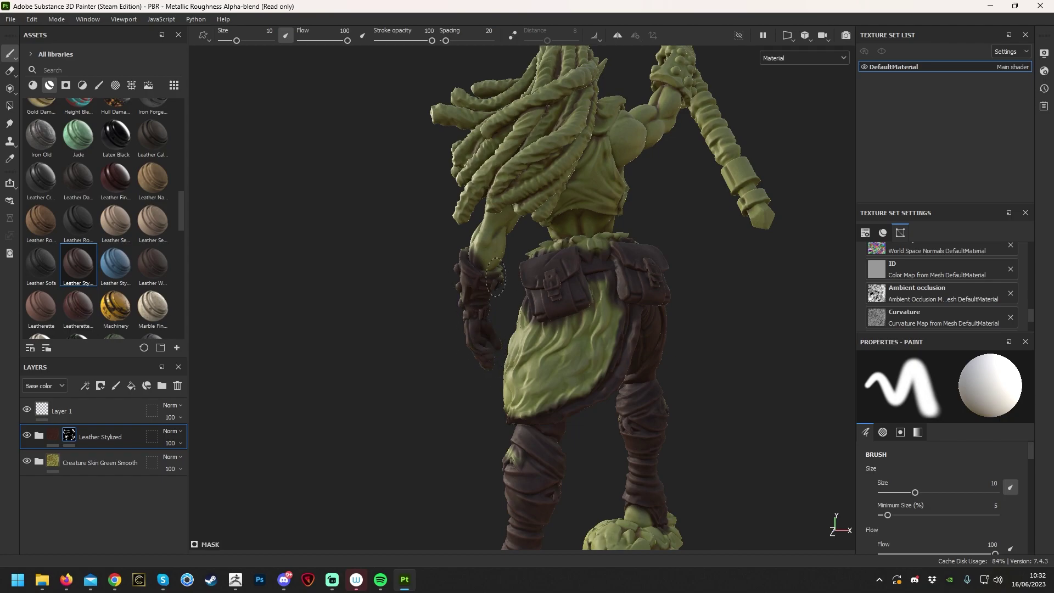
pyautogui.keyDown('alt'); pyautogui.moveTo(402, 304); pyautogui.dragTo(661, 240); pyautogui.keyUp('alt')
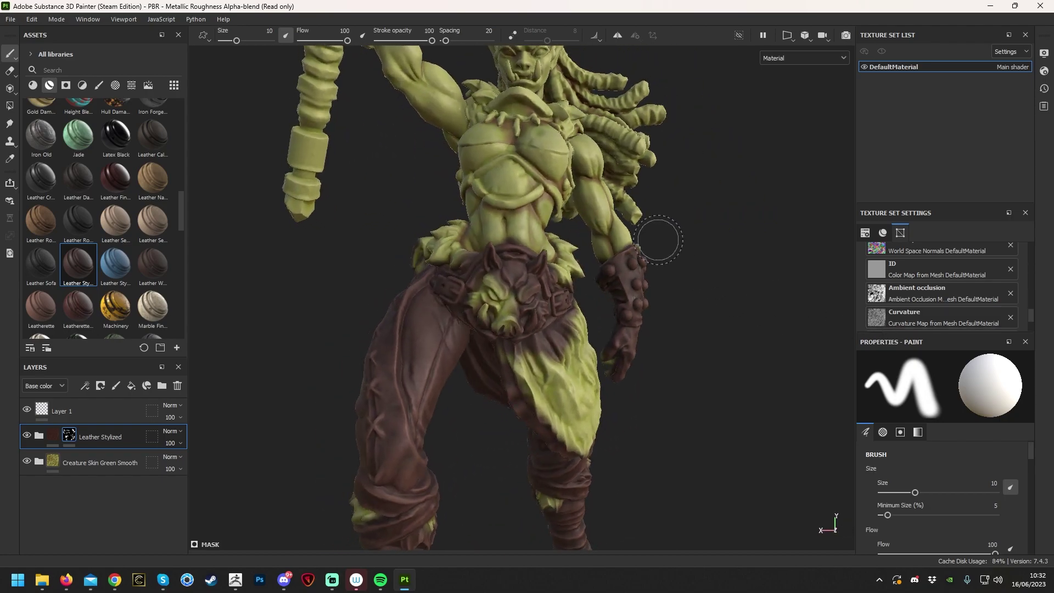
# Reduce the brush size to 4.23 for painting the small straps on the upper body.
pyautogui.moveTo(611, 279)
pyautogui.keyDown('alt'); pyautogui.mouseDown()
pyautogui.moveTo(668, 384)
pyautogui.moveTo(652, 352)
pyautogui.moveTo(690, 233)
pyautogui.moveTo(723, 280)
pyautogui.moveTo(562, 350)
pyautogui.moveTo(220, 254)
pyautogui.moveTo(586, 345)
pyautogui.moveTo(682, 117)
pyautogui.moveTo(749, 176)
pyautogui.mouseUp(); pyautogui.keyUp('alt')
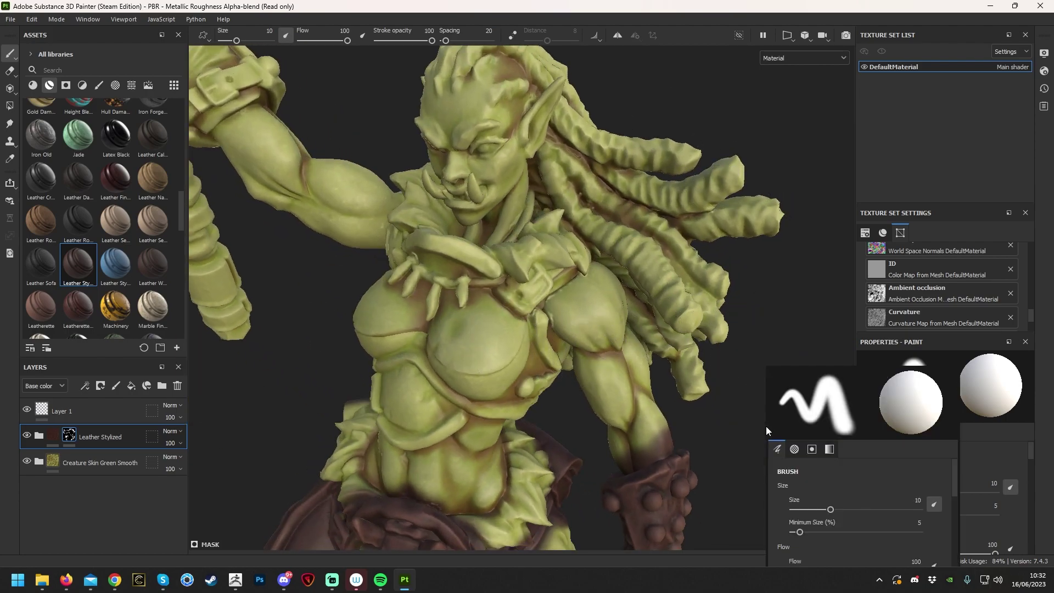
pyautogui.press('alt')
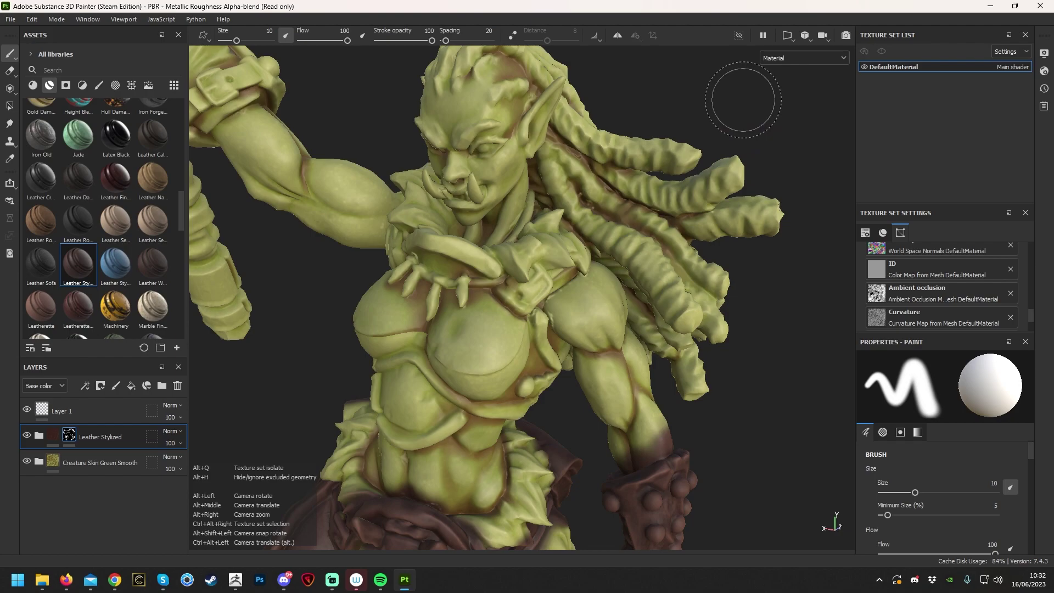
pyautogui.press('p')
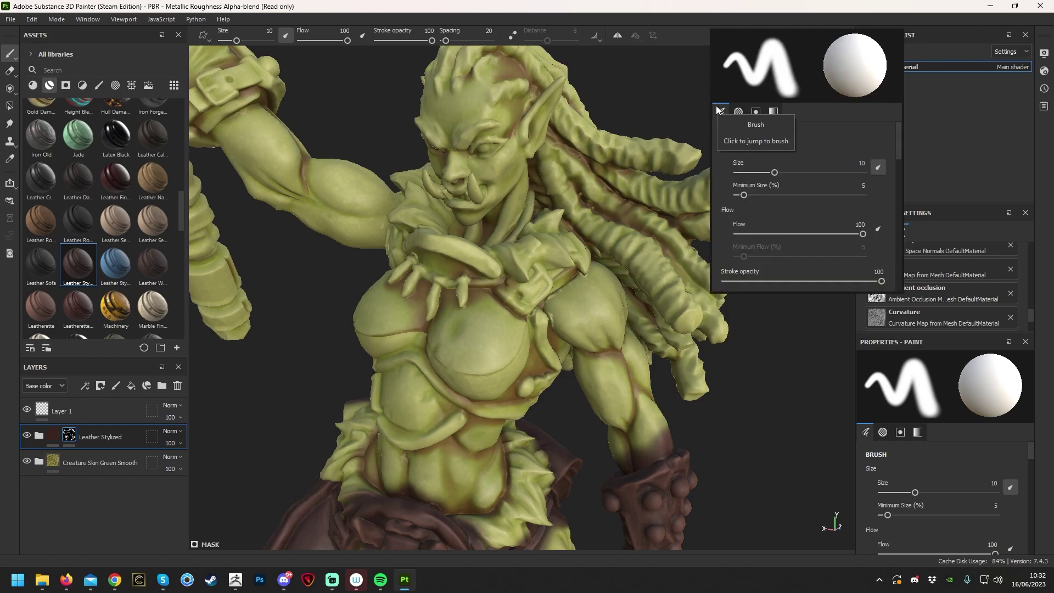
pyautogui.moveTo(775, 165); pyautogui.dragTo(746, 171)
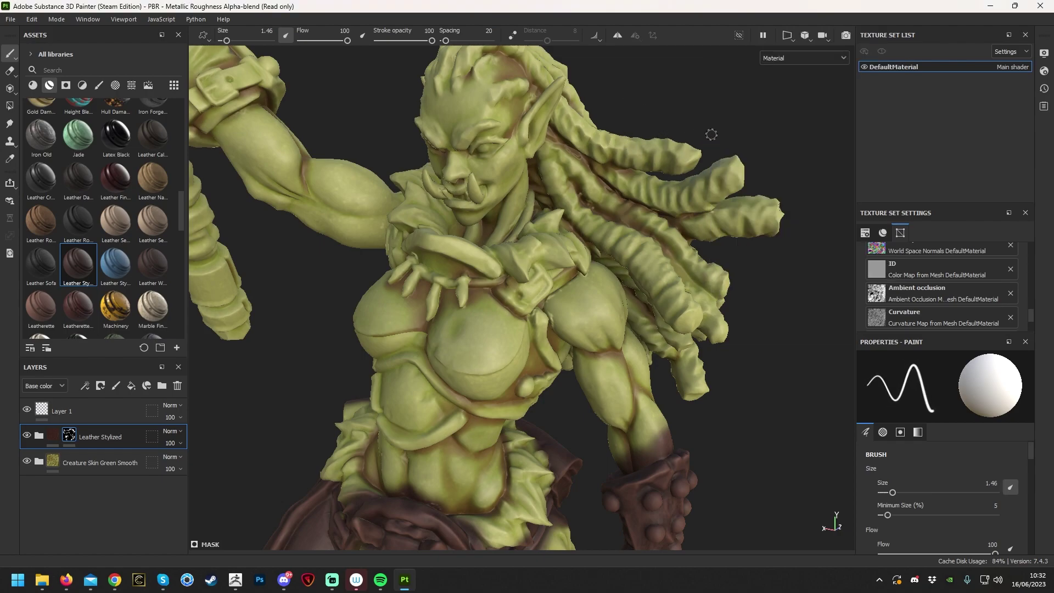
pyautogui.rightClick(642, 130)
pyautogui.moveTo(684, 187); pyautogui.dragTo(694, 187)
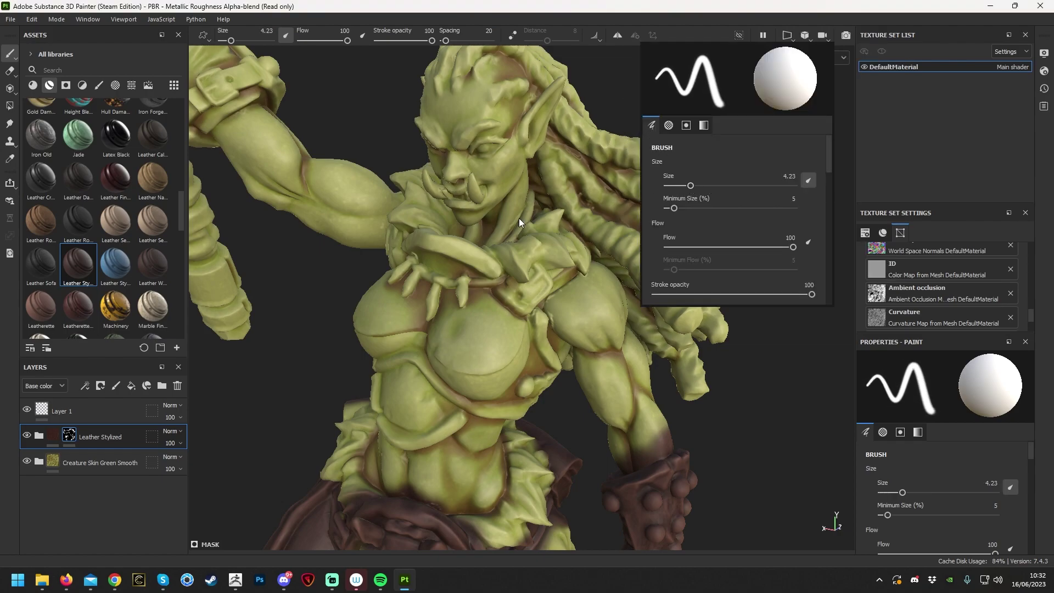
pyautogui.rightClick(752, 141)
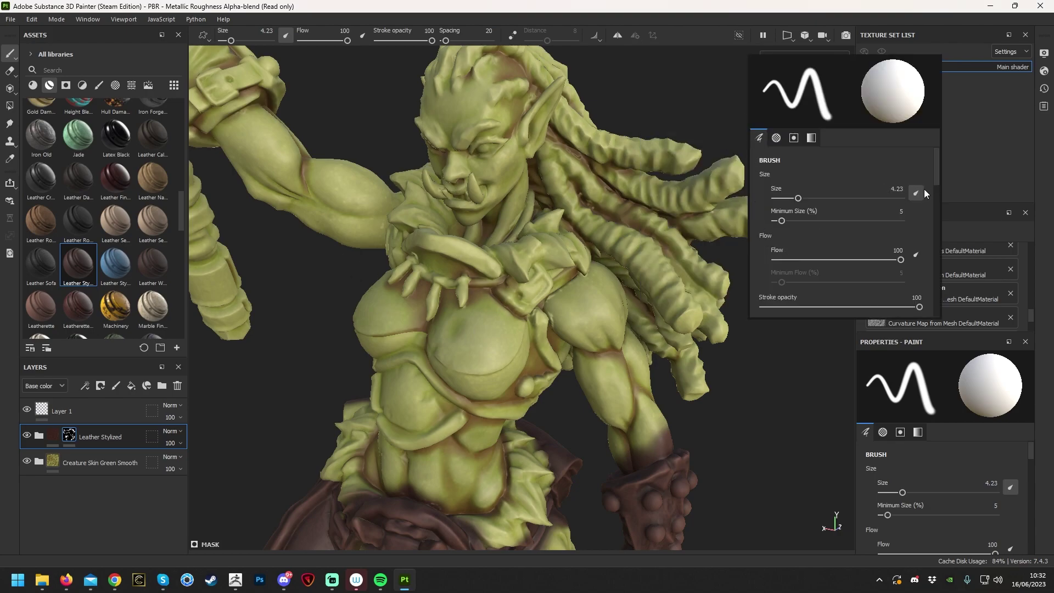
pyautogui.scroll(-1, 937, 179)
pyautogui.scroll(1, 937, 182)
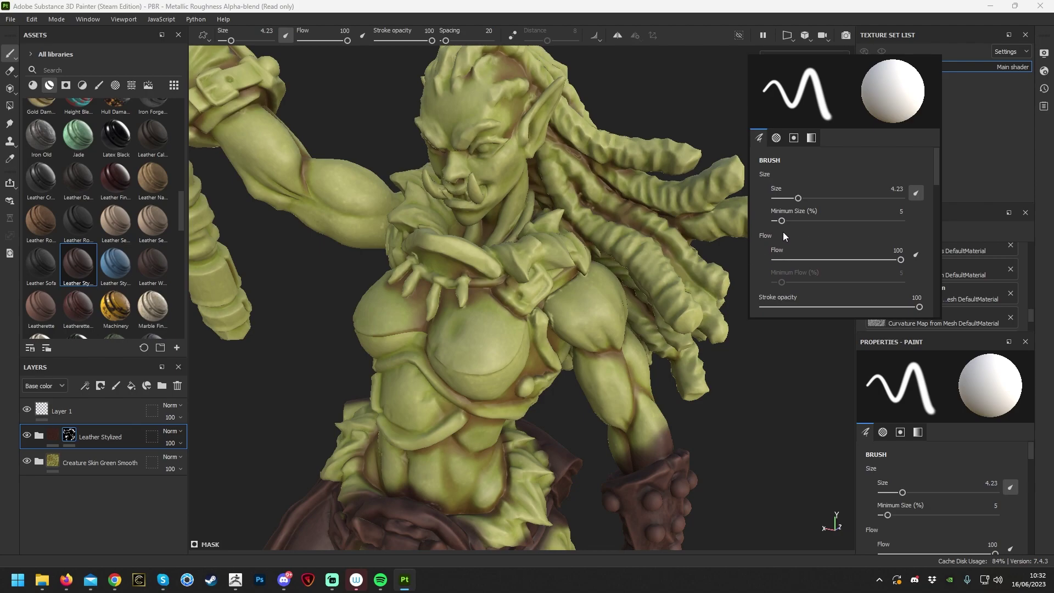
pyautogui.moveTo(938, 181)
pyautogui.mouseDown()
pyautogui.moveTo(930, 312)
pyautogui.moveTo(941, 173)
pyautogui.mouseUp()
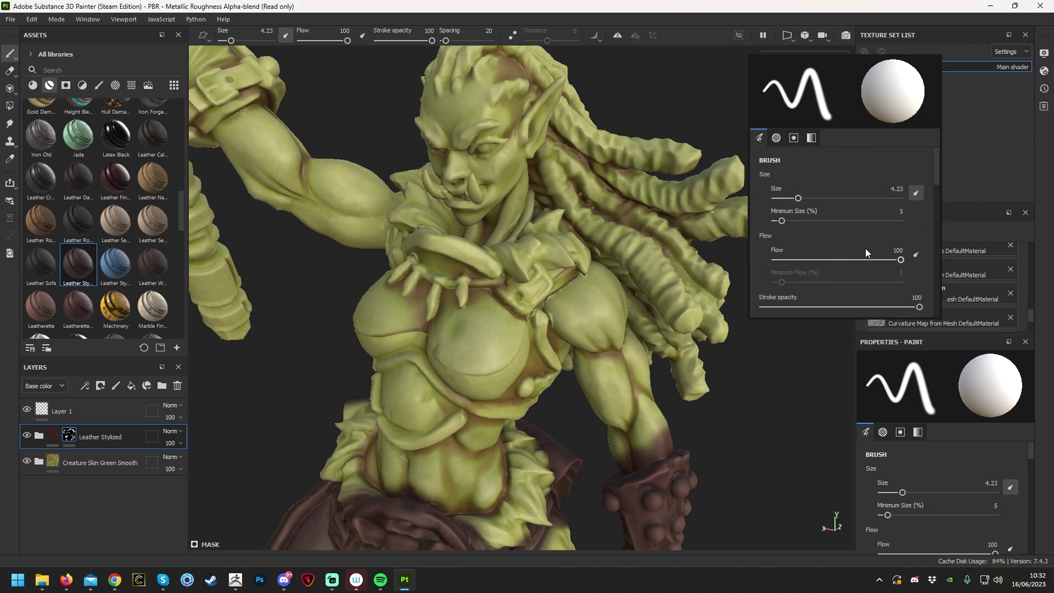
# Paint leather over the buckled strap at the front of the lowered arm's shoulder.
pyautogui.keyDown('alt'); pyautogui.moveTo(755, 435); pyautogui.dragTo(765, 353); pyautogui.keyUp('alt')
pyautogui.moveTo(515, 308)
pyautogui.mouseDown()
pyautogui.moveTo(511, 291)
pyautogui.moveTo(554, 277)
pyautogui.moveTo(544, 267)
pyautogui.mouseUp()
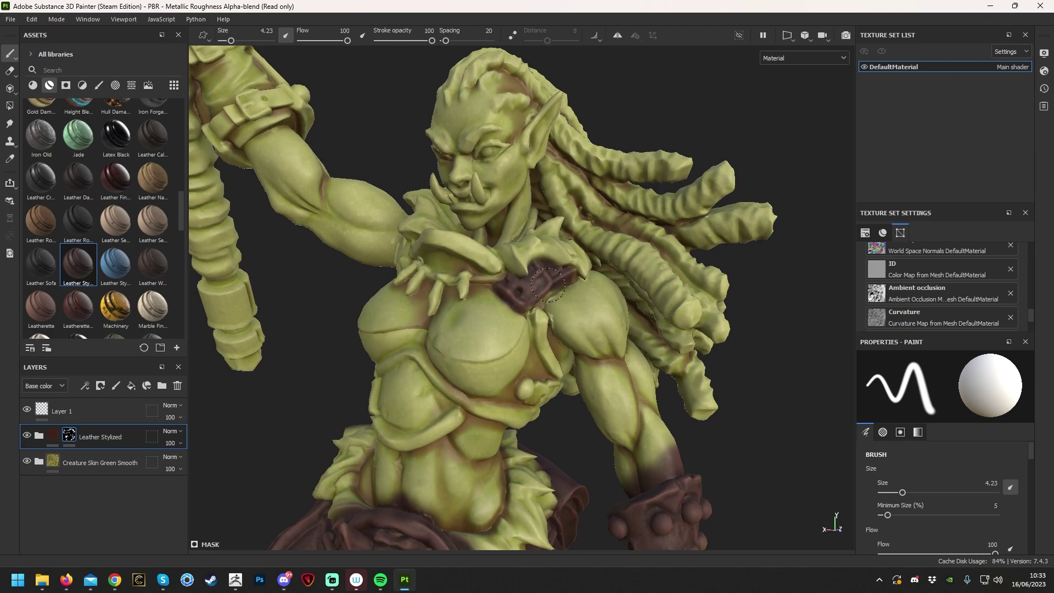
pyautogui.keyDown('alt'); pyautogui.moveTo(741, 175); pyautogui.dragTo(535, 295); pyautogui.keyUp('alt')
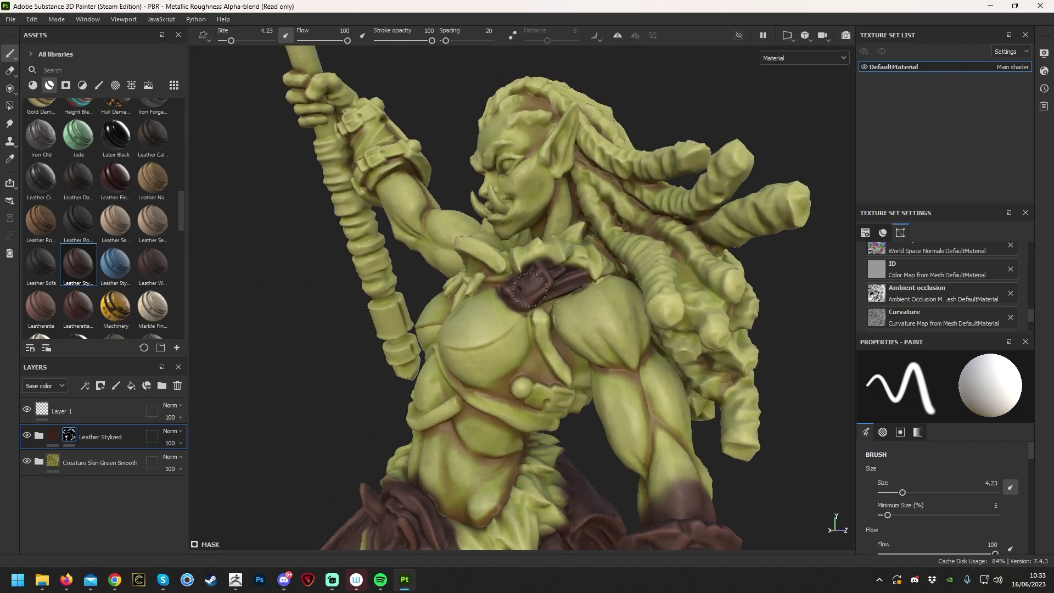
# Paint leather across the back of the top and around its side to the buckled strap under the raised arm.
pyautogui.moveTo(334, 390)
pyautogui.keyDown('alt'); pyautogui.mouseDown()
pyautogui.moveTo(302, 370)
pyautogui.moveTo(573, 406)
pyautogui.moveTo(586, 427)
pyautogui.mouseUp(); pyautogui.keyUp('alt')
pyautogui.moveTo(618, 474)
pyautogui.keyDown('alt'); pyautogui.mouseDown()
pyautogui.moveTo(388, 442)
pyautogui.moveTo(590, 310)
pyautogui.moveTo(585, 347)
pyautogui.mouseUp(); pyautogui.keyUp('alt')
pyautogui.moveTo(709, 281)
pyautogui.keyDown('alt'); pyautogui.mouseDown()
pyautogui.moveTo(583, 272)
pyautogui.moveTo(574, 283)
pyautogui.moveTo(621, 231)
pyautogui.moveTo(582, 286)
pyautogui.moveTo(626, 203)
pyautogui.moveTo(654, 247)
pyautogui.moveTo(684, 242)
pyautogui.moveTo(714, 330)
pyautogui.moveTo(659, 282)
pyautogui.moveTo(555, 398)
pyautogui.moveTo(588, 374)
pyautogui.moveTo(562, 364)
pyautogui.moveTo(752, 385)
pyautogui.moveTo(713, 375)
pyautogui.mouseUp(); pyautogui.keyUp('alt')
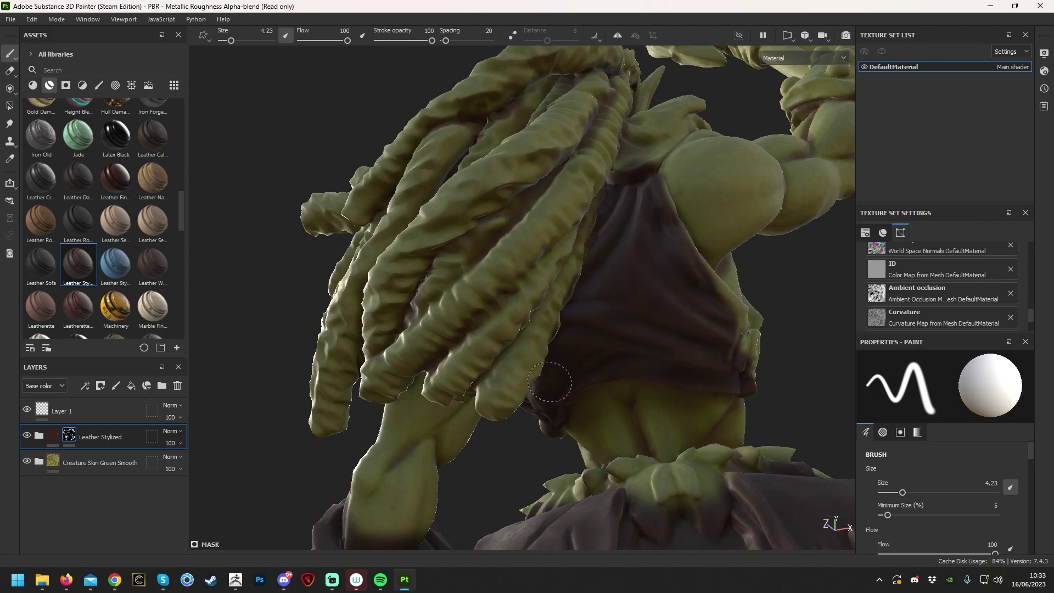
pyautogui.keyDown('alt'); pyautogui.moveTo(780, 332); pyautogui.dragTo(633, 345); pyautogui.keyUp('alt')
pyautogui.moveTo(413, 241)
pyautogui.mouseDown()
pyautogui.moveTo(461, 319)
pyautogui.moveTo(511, 335)
pyautogui.moveTo(522, 372)
pyautogui.moveTo(606, 363)
pyautogui.mouseUp()
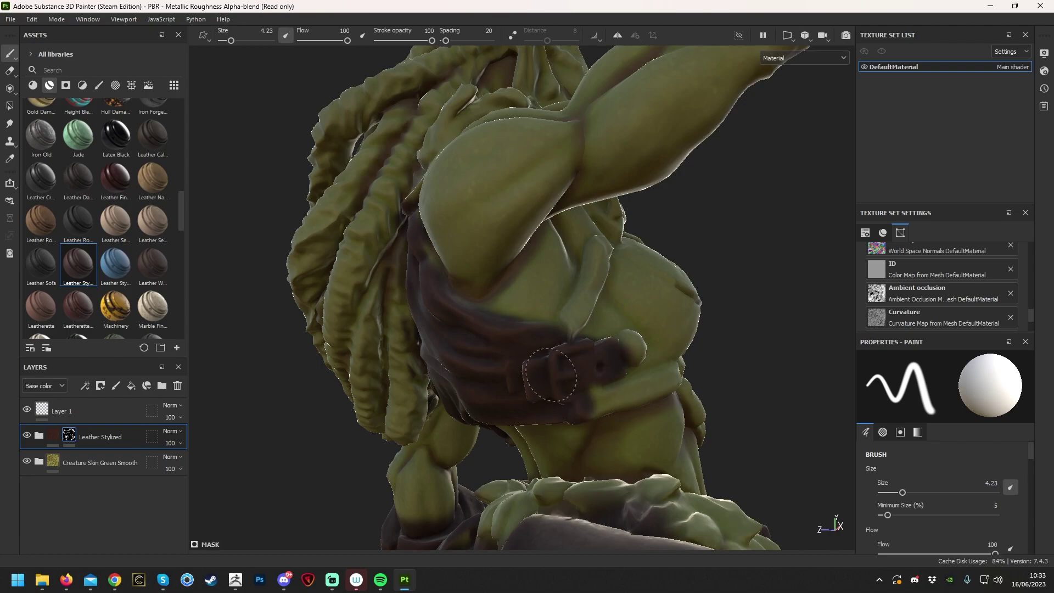
pyautogui.moveTo(774, 311)
pyautogui.keyDown('alt'); pyautogui.mouseDown()
pyautogui.moveTo(432, 368)
pyautogui.moveTo(518, 264)
pyautogui.moveTo(570, 295)
pyautogui.moveTo(624, 266)
pyautogui.mouseUp(); pyautogui.keyUp('alt')
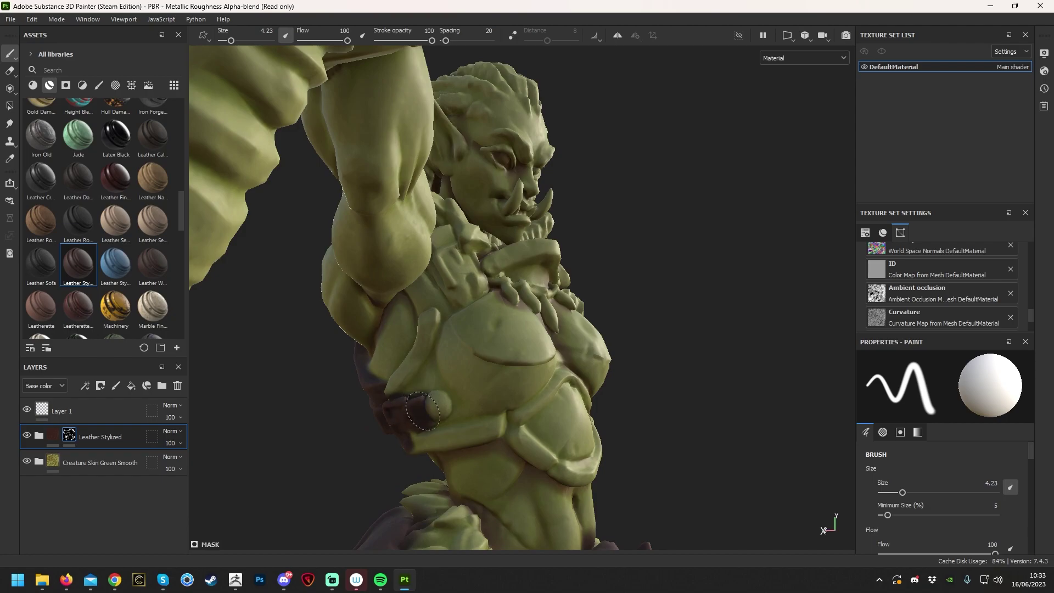
# Paint leather over the raised arm's shoulder strap and its buckled bracer.
pyautogui.moveTo(396, 424)
pyautogui.keyDown('alt'); pyautogui.mouseDown()
pyautogui.moveTo(647, 346)
pyautogui.moveTo(604, 329)
pyautogui.mouseUp(); pyautogui.keyUp('alt')
pyautogui.moveTo(434, 201)
pyautogui.mouseDown()
pyautogui.moveTo(468, 273)
pyautogui.moveTo(462, 207)
pyautogui.mouseUp()
pyautogui.keyDown('alt'); pyautogui.moveTo(803, 297); pyautogui.dragTo(662, 280); pyautogui.keyUp('alt')
pyautogui.keyDown('alt'); pyautogui.moveTo(686, 288); pyautogui.dragTo(498, 274, button='right'); pyautogui.keyUp('alt')
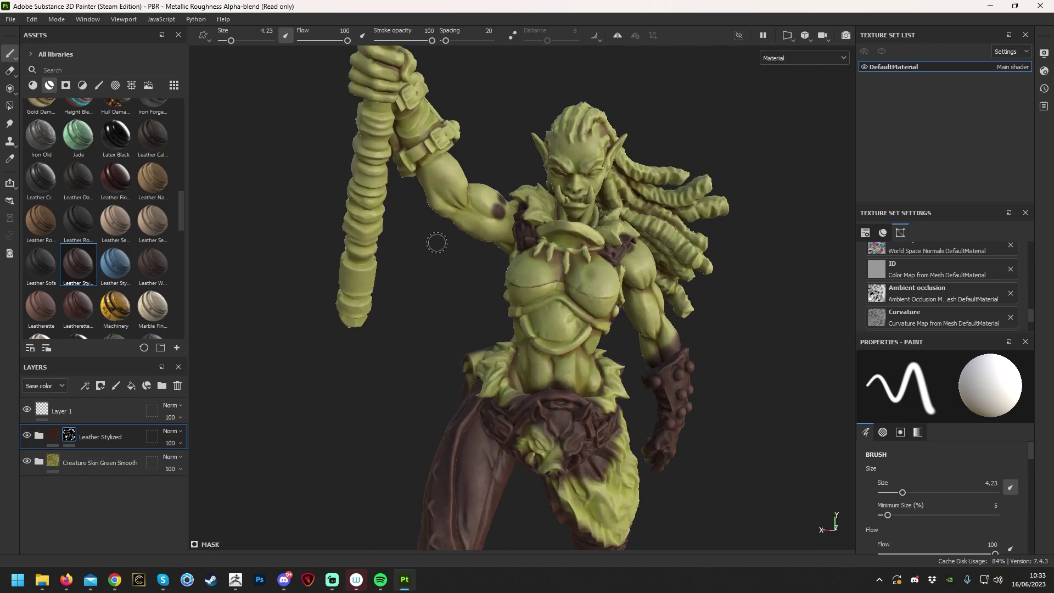
pyautogui.moveTo(481, 218)
pyautogui.keyDown('alt'); pyautogui.mouseDown(button='middle')
pyautogui.moveTo(440, 305)
pyautogui.moveTo(440, 280)
pyautogui.mouseUp(button='middle'); pyautogui.keyUp('alt')
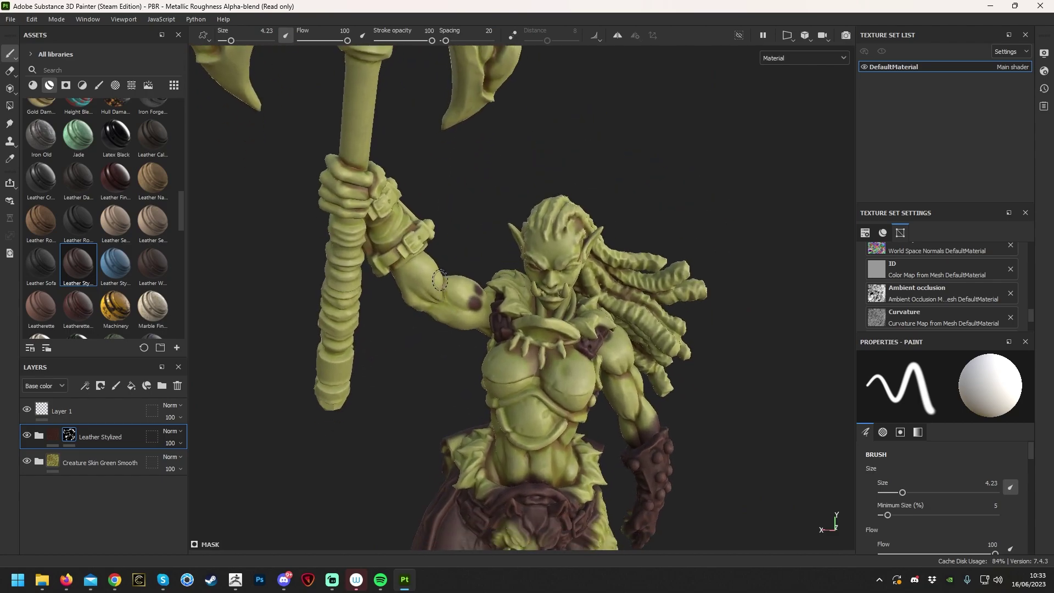
pyautogui.moveTo(534, 196)
pyautogui.keyDown('alt'); pyautogui.mouseDown()
pyautogui.moveTo(448, 188)
pyautogui.moveTo(399, 308)
pyautogui.mouseUp(); pyautogui.keyUp('alt')
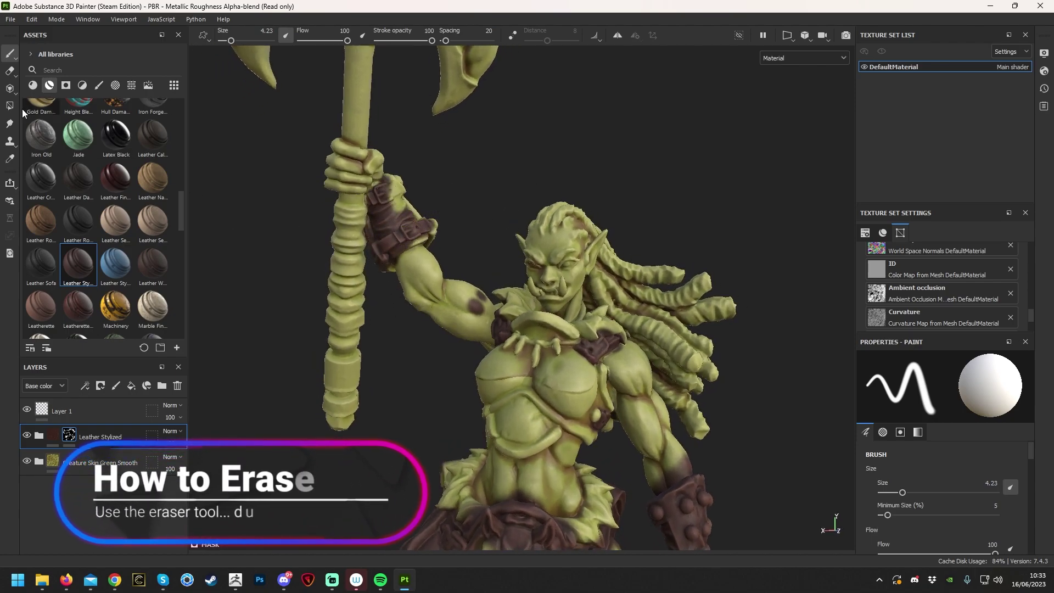
# Dab more leather onto the raised arm's bicep, and clear the whole patch with the Eraser.
pyautogui.moveTo(476, 305)
pyautogui.mouseDown()
pyautogui.moveTo(436, 277)
pyautogui.moveTo(466, 316)
pyautogui.mouseUp()
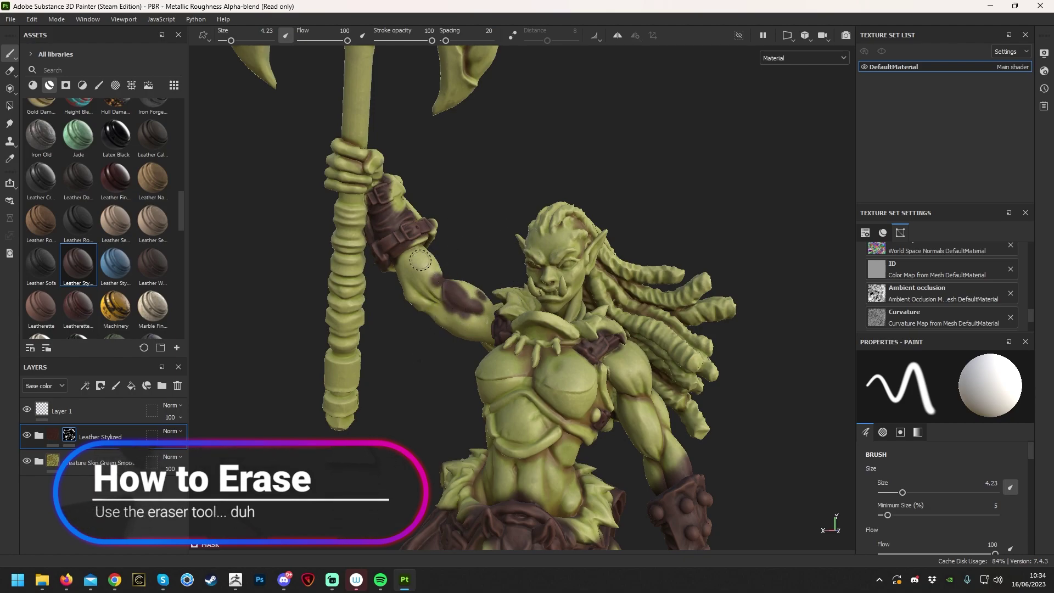
pyautogui.click(12, 72)
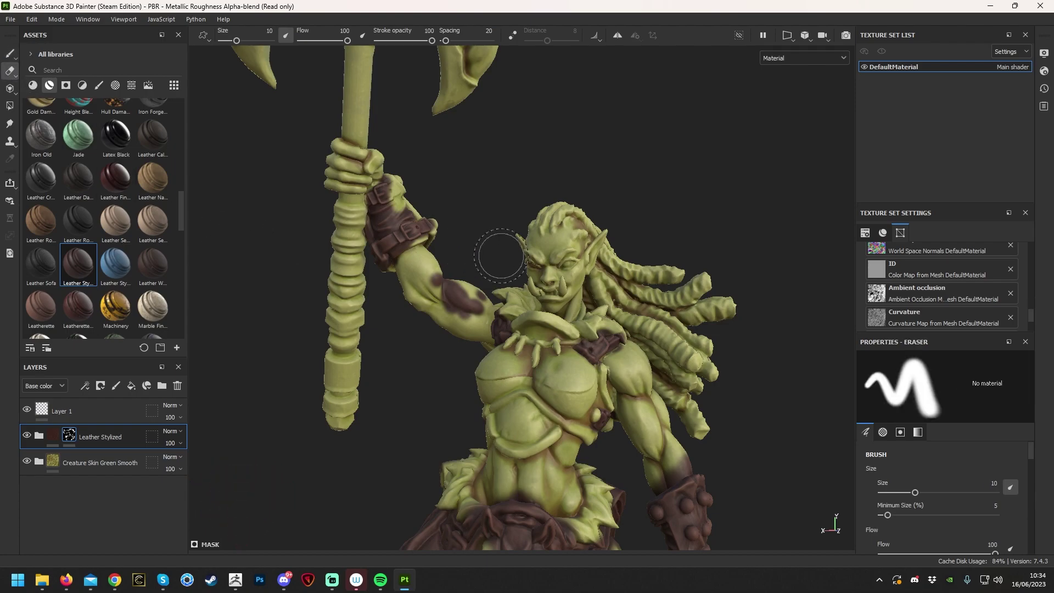
pyautogui.moveTo(440, 284); pyautogui.dragTo(458, 314)
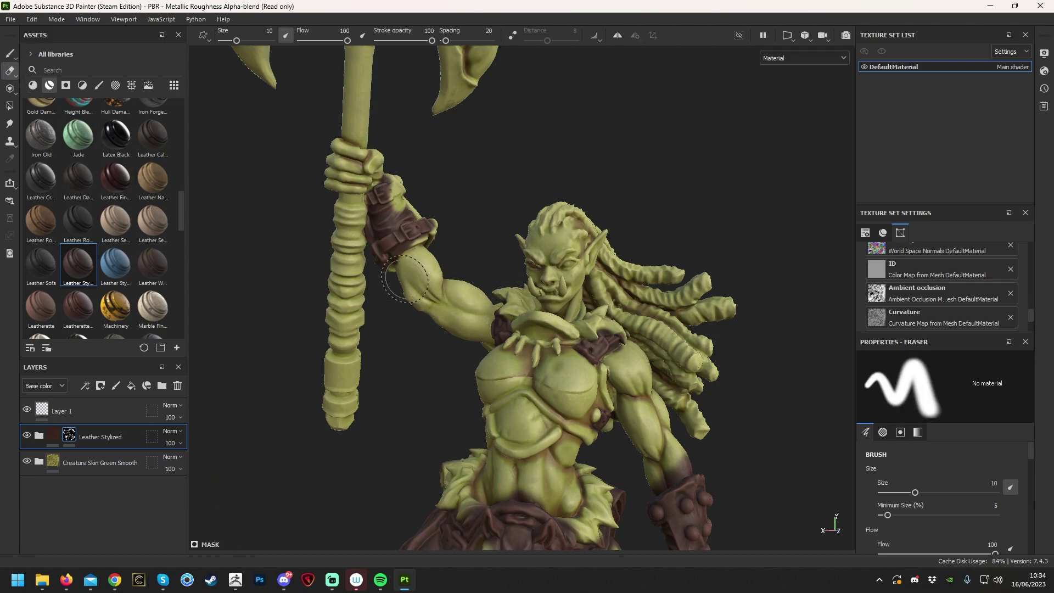
# Set the eraser size to 2.53 and clean the leather spill off the forearm above the lowered arm's bracer.
pyautogui.keyDown('alt'); pyautogui.moveTo(807, 294); pyautogui.dragTo(760, 313); pyautogui.keyUp('alt')
pyautogui.rightClick(760, 313)
pyautogui.click(811, 374)
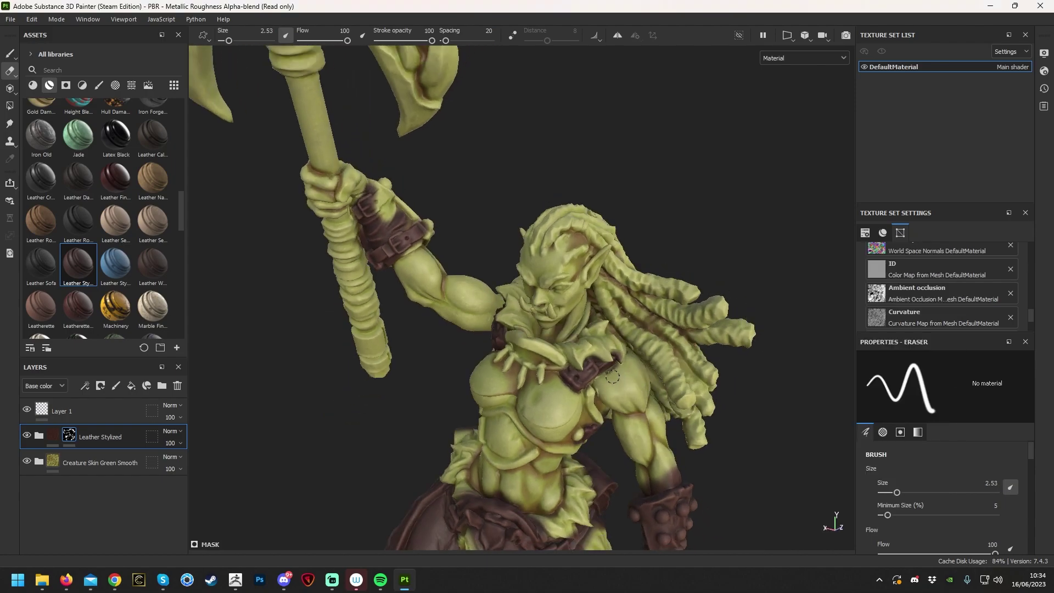
pyautogui.keyDown('alt'); pyautogui.moveTo(609, 381); pyautogui.dragTo(476, 274); pyautogui.keyUp('alt')
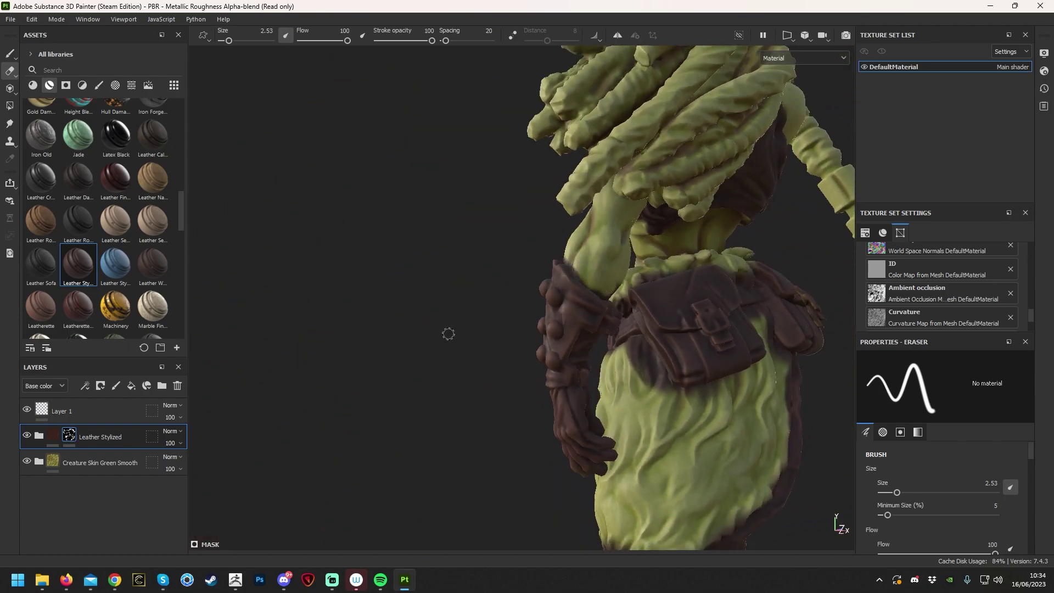
pyautogui.keyDown('alt'); pyautogui.moveTo(458, 333); pyautogui.dragTo(277, 310); pyautogui.keyUp('alt')
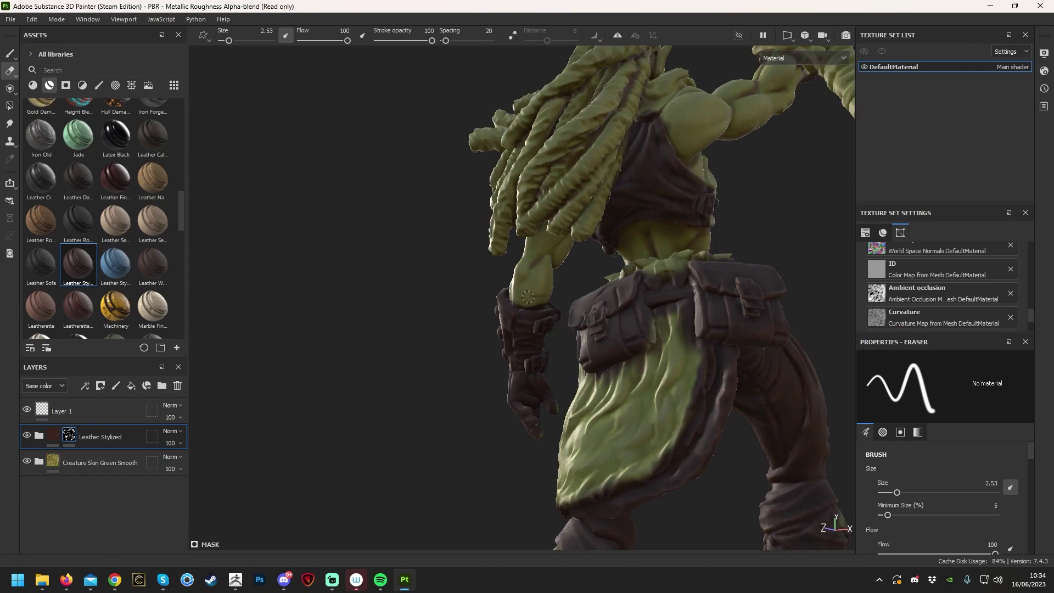
pyautogui.keyDown('alt'); pyautogui.moveTo(439, 303); pyautogui.dragTo(603, 366); pyautogui.keyUp('alt')
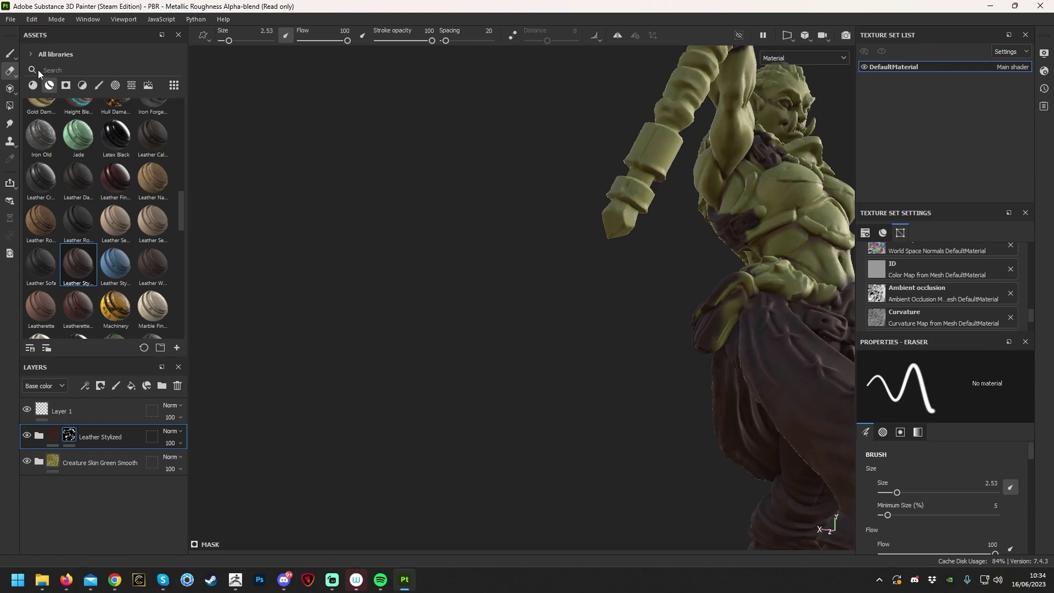
# Switch back to painting with brush size 10.27 and cover the raised hand and the axe handle's wrapped grip in leather.
pyautogui.press('1')
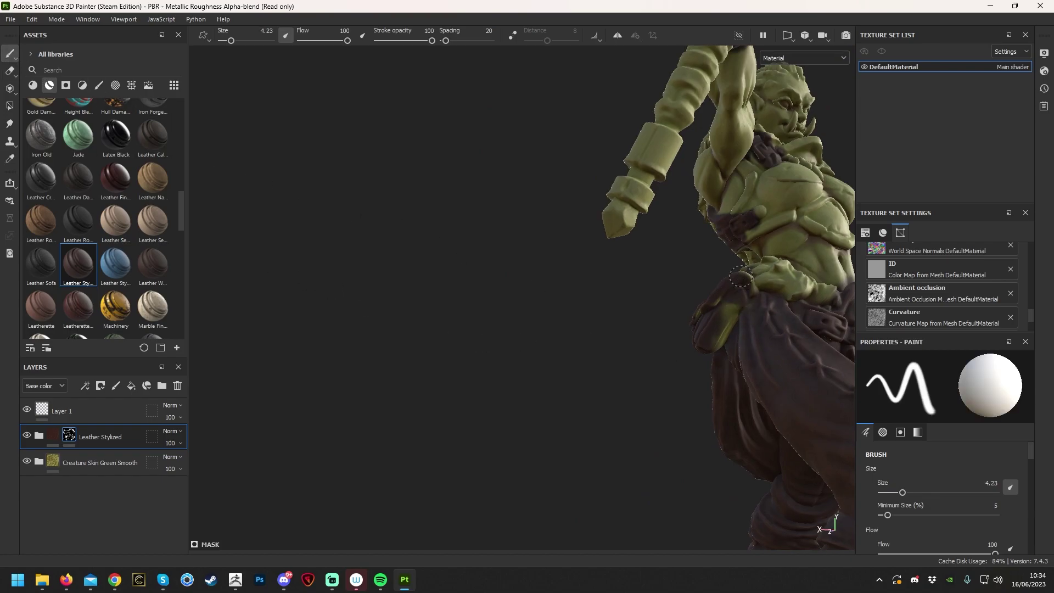
pyautogui.keyDown('alt'); pyautogui.moveTo(720, 349); pyautogui.dragTo(663, 302); pyautogui.keyUp('alt')
pyautogui.moveTo(545, 369)
pyautogui.keyDown('alt'); pyautogui.mouseDown()
pyautogui.moveTo(268, 291)
pyautogui.moveTo(530, 270)
pyautogui.mouseUp(); pyautogui.keyUp('alt')
pyautogui.rightClick(530, 270)
pyautogui.moveTo(620, 405); pyautogui.dragTo(639, 406)
pyautogui.moveTo(530, 270)
pyautogui.keyDown('alt'); pyautogui.mouseDown()
pyautogui.moveTo(442, 363)
pyautogui.moveTo(472, 330)
pyautogui.moveTo(494, 198)
pyautogui.moveTo(546, 400)
pyautogui.moveTo(544, 456)
pyautogui.mouseUp(); pyautogui.keyUp('alt')
pyautogui.moveTo(543, 455)
pyautogui.keyDown('alt'); pyautogui.mouseDown()
pyautogui.moveTo(362, 376)
pyautogui.moveTo(599, 285)
pyautogui.mouseUp(); pyautogui.keyUp('alt')
pyautogui.moveTo(527, 236)
pyautogui.mouseDown()
pyautogui.moveTo(517, 209)
pyautogui.moveTo(511, 219)
pyautogui.mouseUp()
pyautogui.moveTo(511, 220)
pyautogui.keyDown('alt'); pyautogui.mouseDown()
pyautogui.moveTo(504, 208)
pyautogui.moveTo(513, 219)
pyautogui.moveTo(483, 252)
pyautogui.mouseUp(); pyautogui.keyUp('alt')
pyautogui.moveTo(592, 291)
pyautogui.keyDown('alt'); pyautogui.mouseDown()
pyautogui.moveTo(454, 370)
pyautogui.moveTo(480, 319)
pyautogui.moveTo(649, 233)
pyautogui.mouseUp(); pyautogui.keyUp('alt')
pyautogui.moveTo(467, 252); pyautogui.dragTo(483, 266)
pyautogui.moveTo(494, 145)
pyautogui.mouseDown()
pyautogui.moveTo(462, 134)
pyautogui.moveTo(329, 242)
pyautogui.moveTo(308, 230)
pyautogui.moveTo(384, 219)
pyautogui.moveTo(648, 242)
pyautogui.moveTo(436, 353)
pyautogui.moveTo(770, 327)
pyautogui.moveTo(623, 324)
pyautogui.moveTo(600, 389)
pyautogui.moveTo(753, 299)
pyautogui.moveTo(725, 367)
pyautogui.moveTo(624, 183)
pyautogui.moveTo(707, 440)
pyautogui.moveTo(661, 356)
pyautogui.moveTo(763, 355)
pyautogui.mouseUp()
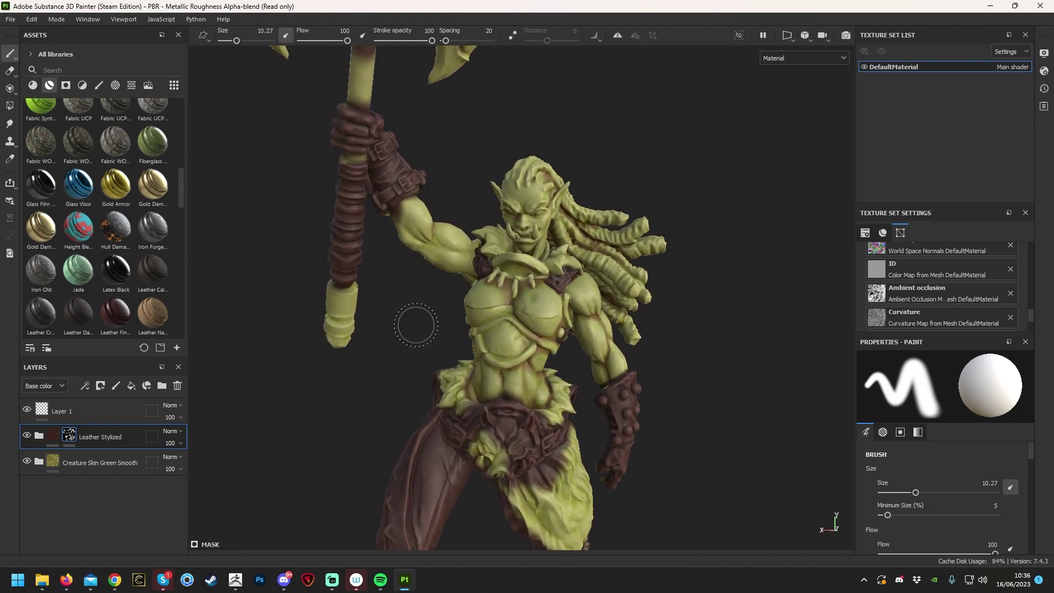
# Try the Iron Old smart material above the Leather Stylized layer, and undo adding it.
pyautogui.scroll(-5, 71, 236)
pyautogui.scroll(-10, 123, 263)
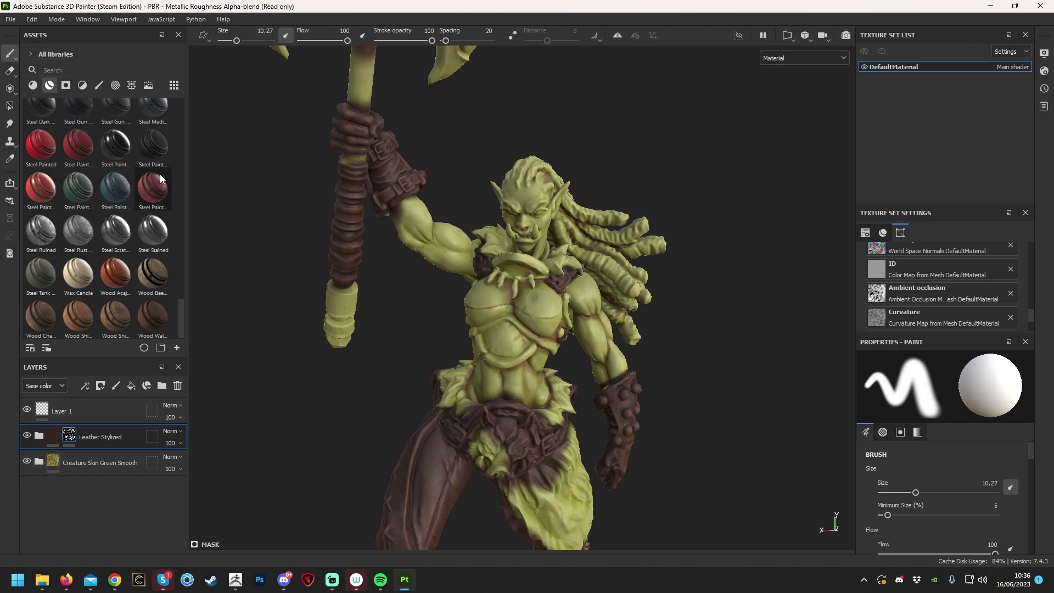
pyautogui.scroll(5, 120, 244)
pyautogui.scroll(3, 115, 217)
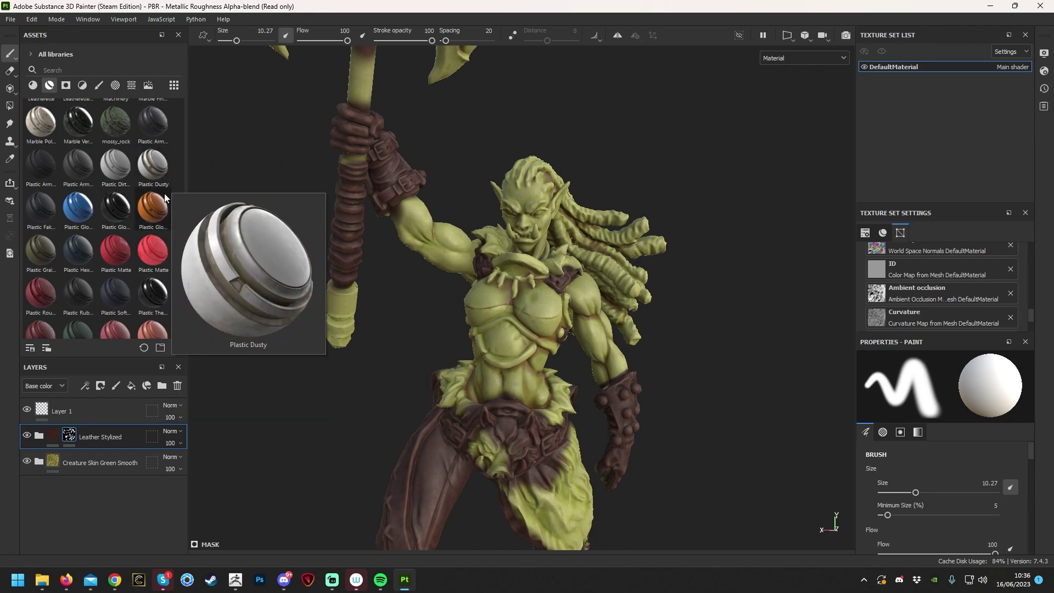
pyautogui.moveTo(163, 203)
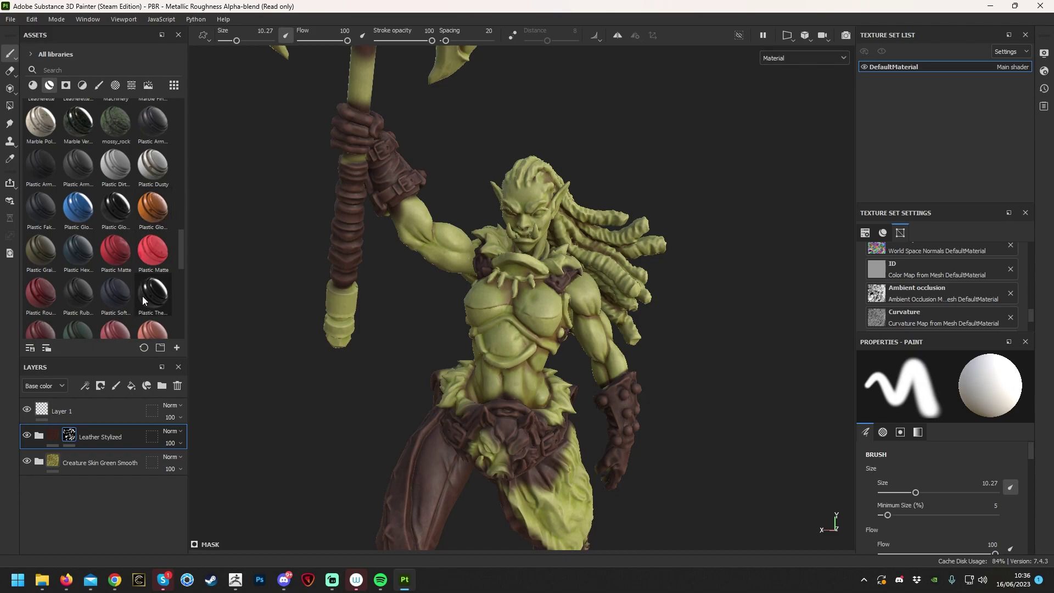
pyautogui.scroll(5, 150, 299)
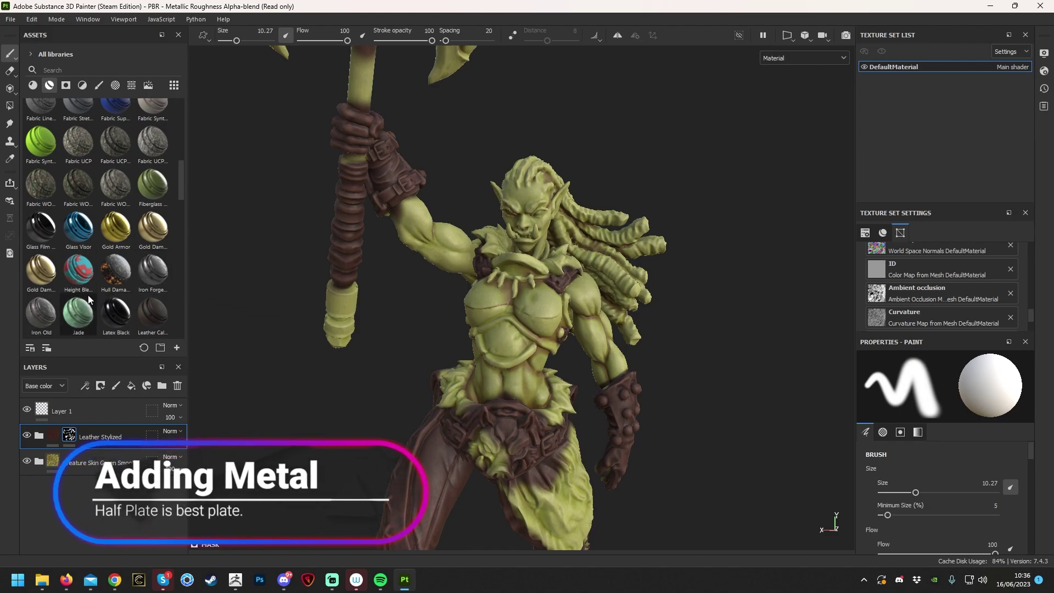
pyautogui.moveTo(37, 311); pyautogui.dragTo(111, 427)
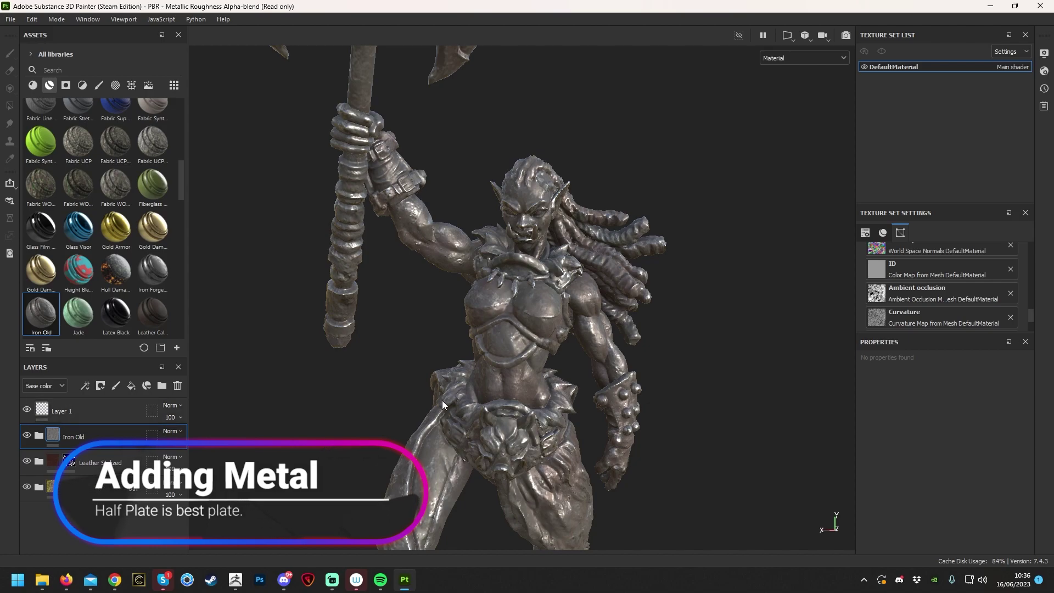
pyautogui.keyDown('alt'); pyautogui.moveTo(735, 404); pyautogui.dragTo(615, 406); pyautogui.keyUp('alt')
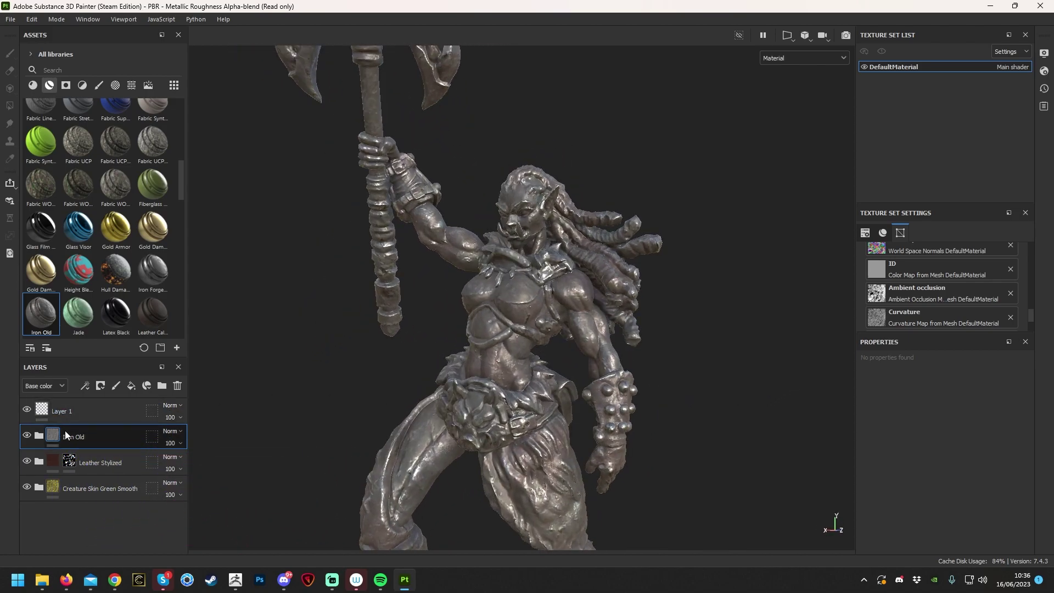
pyautogui.hotkey('ctrl', 'z')
# Add the Iron Forged Old smart material directly above the Leather Stylized layer.
pyautogui.moveTo(157, 273)
pyautogui.mouseDown()
pyautogui.moveTo(157, 311)
pyautogui.moveTo(104, 426)
pyautogui.mouseUp()
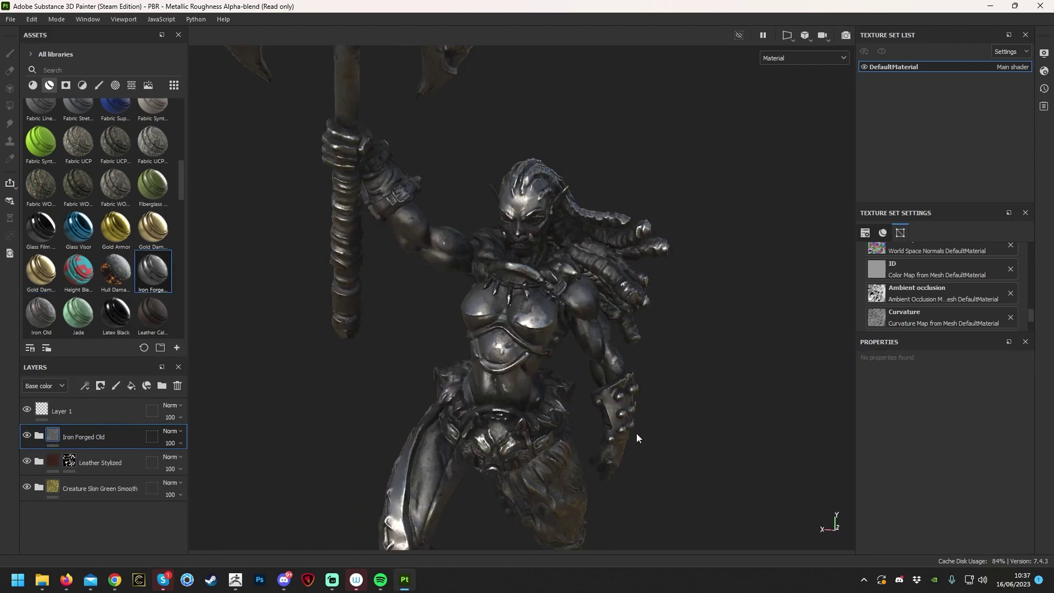
# Add a black mask to the Iron Forged Old layer and paint iron over the front of the chest armor with brush size 10.27.
pyautogui.rightClick(138, 440)
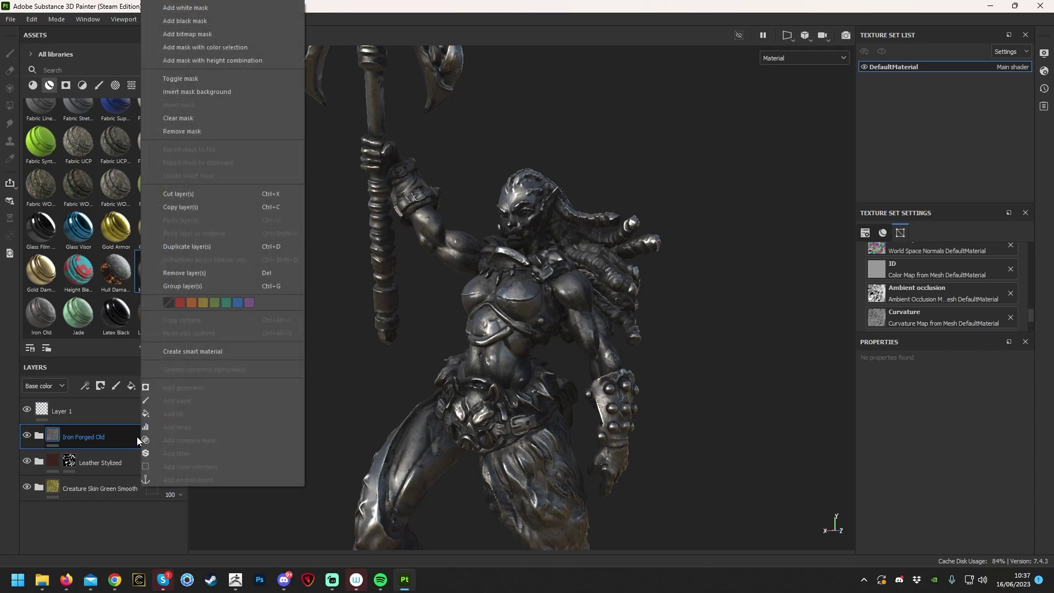
pyautogui.click(209, 20)
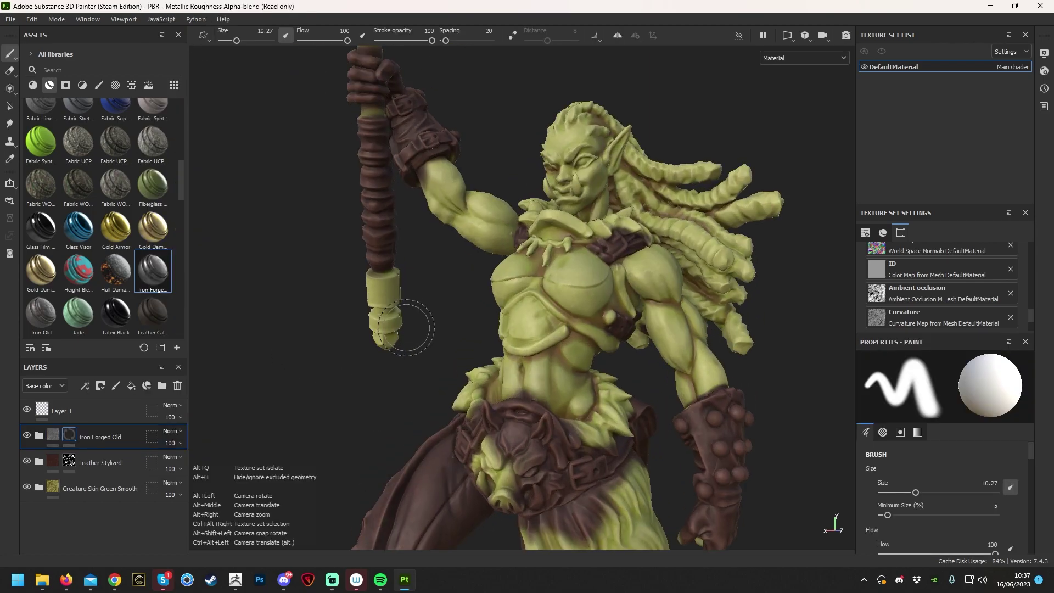
pyautogui.keyDown('alt'); pyautogui.moveTo(405, 324); pyautogui.dragTo(434, 325); pyautogui.keyUp('alt')
pyautogui.moveTo(625, 289)
pyautogui.mouseDown()
pyautogui.moveTo(561, 324)
pyautogui.moveTo(549, 352)
pyautogui.moveTo(560, 362)
pyautogui.moveTo(558, 330)
pyautogui.moveTo(549, 336)
pyautogui.moveTo(535, 296)
pyautogui.moveTo(584, 255)
pyautogui.moveTo(612, 263)
pyautogui.moveTo(607, 313)
pyautogui.mouseUp()
pyautogui.keyDown('alt'); pyautogui.moveTo(823, 311); pyautogui.dragTo(522, 305); pyautogui.keyUp('alt')
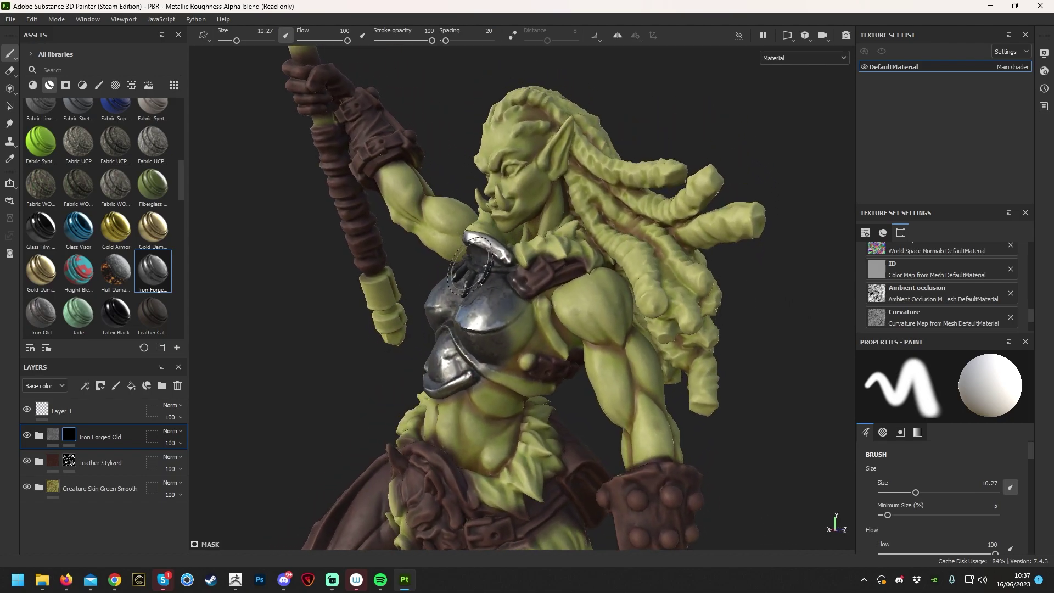
pyautogui.moveTo(480, 262)
pyautogui.mouseDown()
pyautogui.moveTo(498, 341)
pyautogui.moveTo(514, 346)
pyautogui.moveTo(538, 327)
pyautogui.moveTo(531, 317)
pyautogui.mouseUp()
pyautogui.moveTo(384, 369)
pyautogui.keyDown('alt'); pyautogui.mouseDown()
pyautogui.moveTo(462, 439)
pyautogui.moveTo(773, 223)
pyautogui.moveTo(723, 235)
pyautogui.moveTo(734, 207)
pyautogui.mouseUp(); pyautogui.keyUp('alt')
pyautogui.scroll(5, 714, 281)
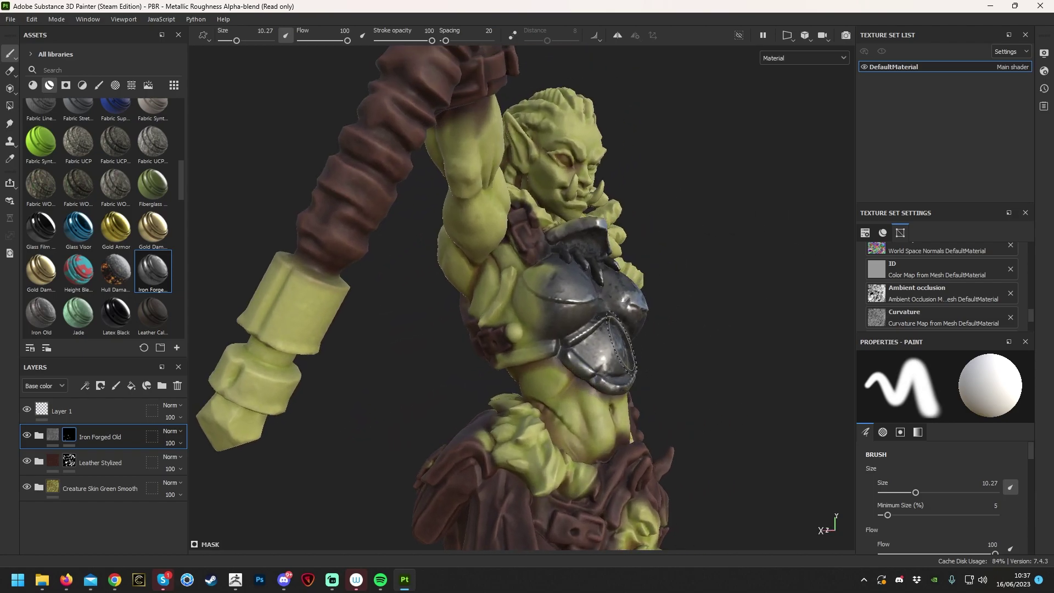
# Set the brush size to 4.77 and extend the iron over the chest armor's sides and lower edges.
pyautogui.keyDown('alt'); pyautogui.moveTo(614, 343); pyautogui.dragTo(757, 277); pyautogui.keyUp('alt')
pyautogui.press('p')
pyautogui.click(716, 367)
pyautogui.moveTo(471, 307)
pyautogui.mouseDown()
pyautogui.moveTo(461, 315)
pyautogui.moveTo(481, 338)
pyautogui.mouseUp()
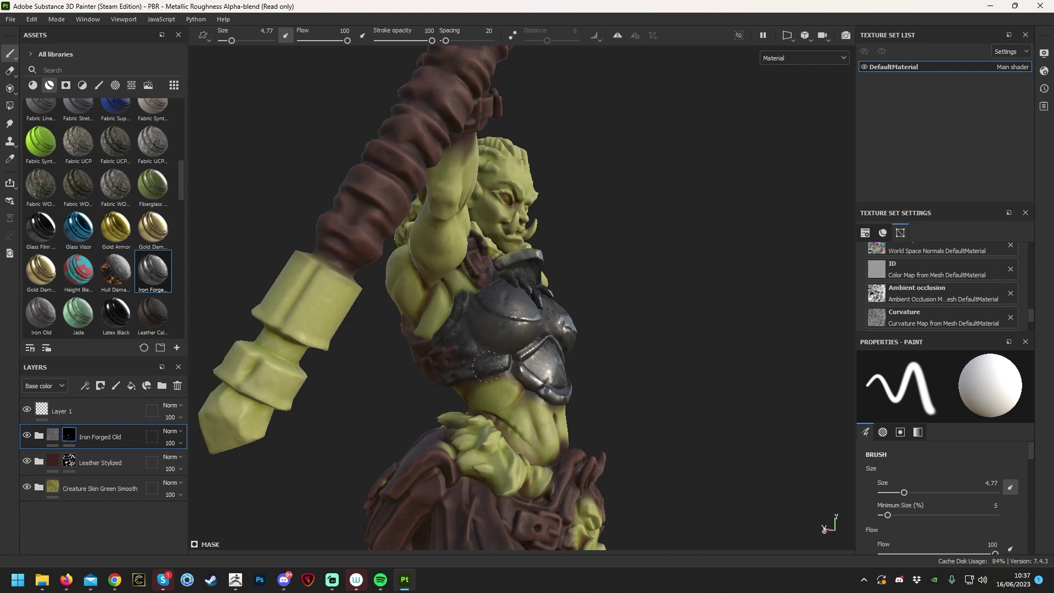
pyautogui.keyDown('alt'); pyautogui.moveTo(604, 343); pyautogui.dragTo(464, 316); pyautogui.keyUp('alt')
pyautogui.scroll(3, 464, 315)
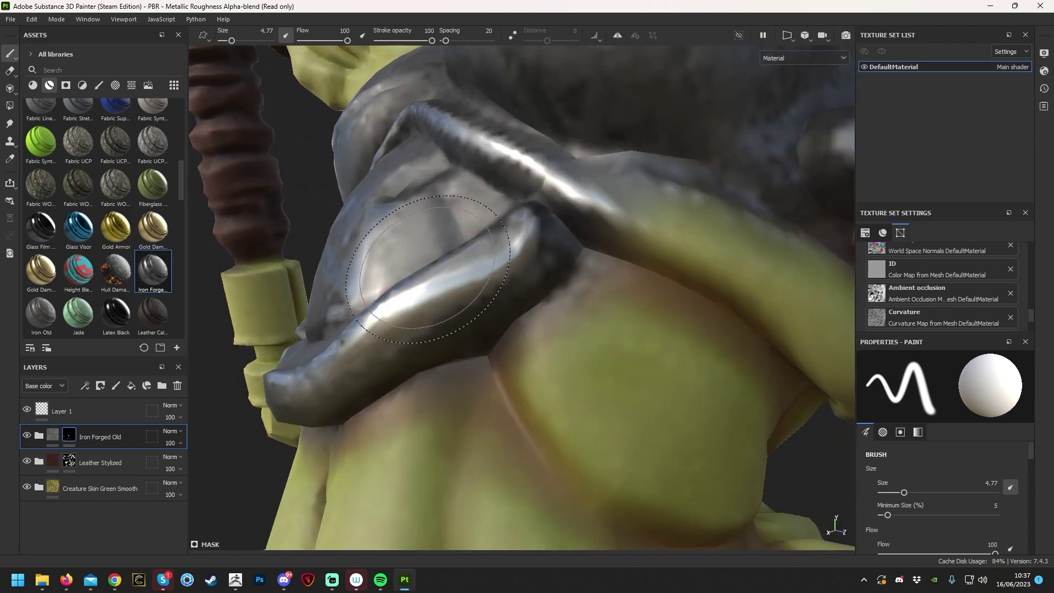
pyautogui.scroll(-3, 465, 318)
pyautogui.scroll(-5, 464, 317)
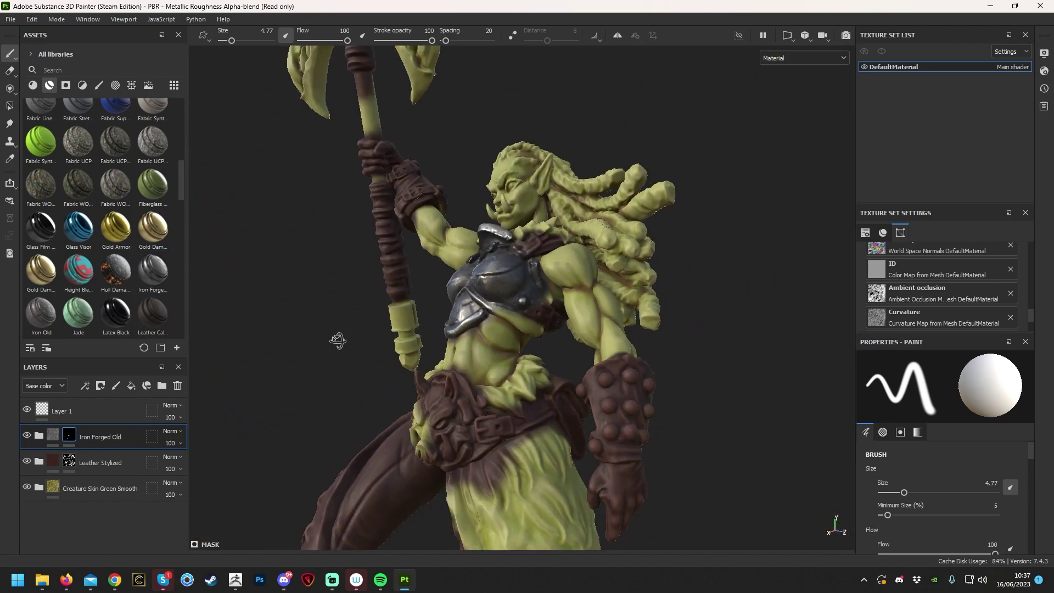
pyautogui.scroll(-1, 324, 335)
pyautogui.moveTo(490, 302); pyautogui.dragTo(499, 311)
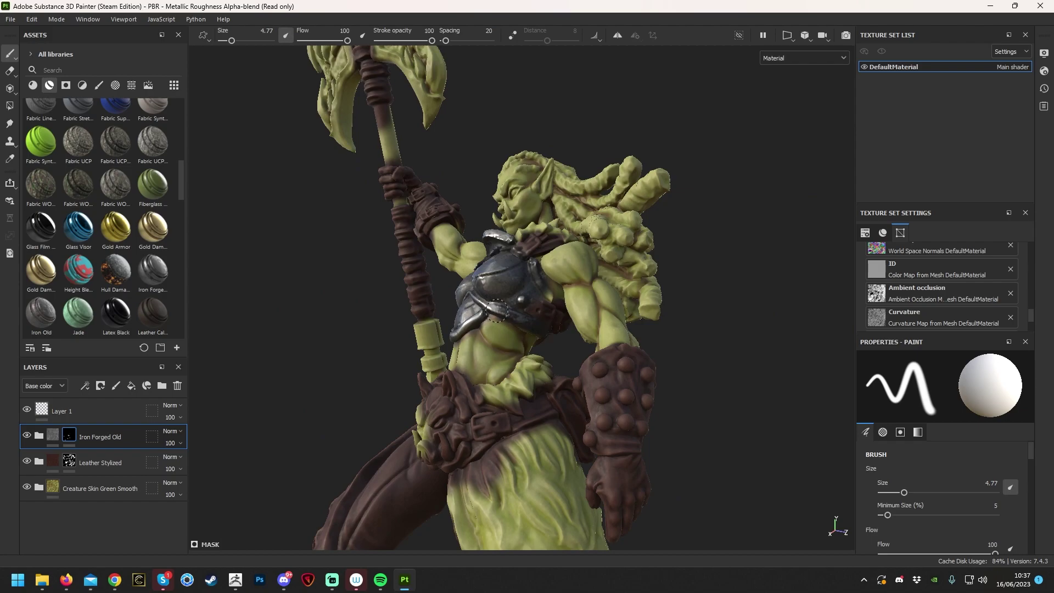
# Paint iron over the horned boar-head buckle on the belt.
pyautogui.keyDown('alt'); pyautogui.moveTo(310, 298); pyautogui.dragTo(489, 349); pyautogui.keyUp('alt')
pyautogui.moveTo(448, 434); pyautogui.dragTo(434, 411)
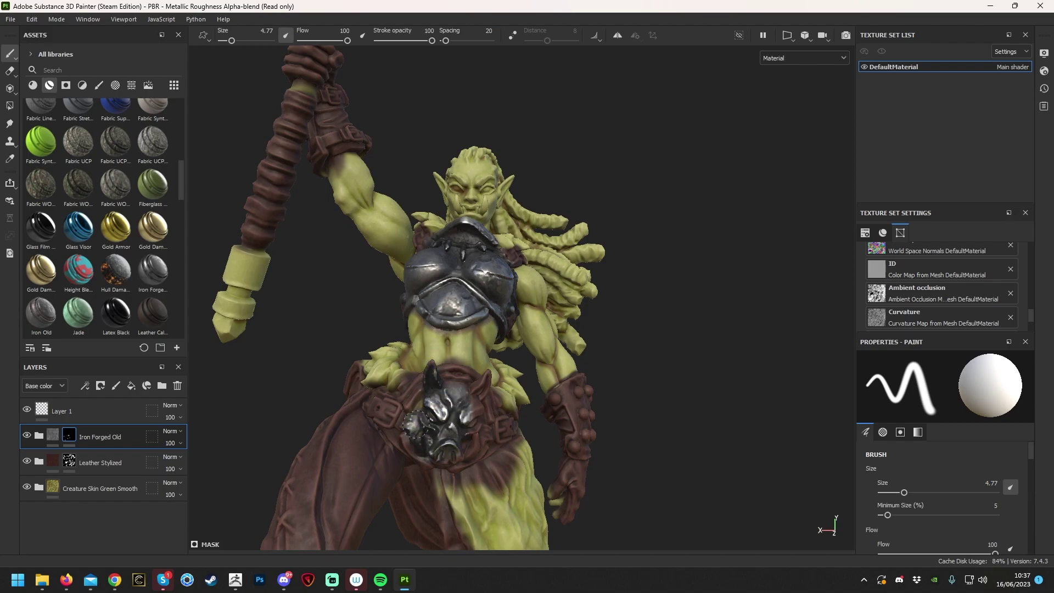
pyautogui.keyDown('alt'); pyautogui.moveTo(568, 385); pyautogui.dragTo(713, 338); pyautogui.keyUp('alt')
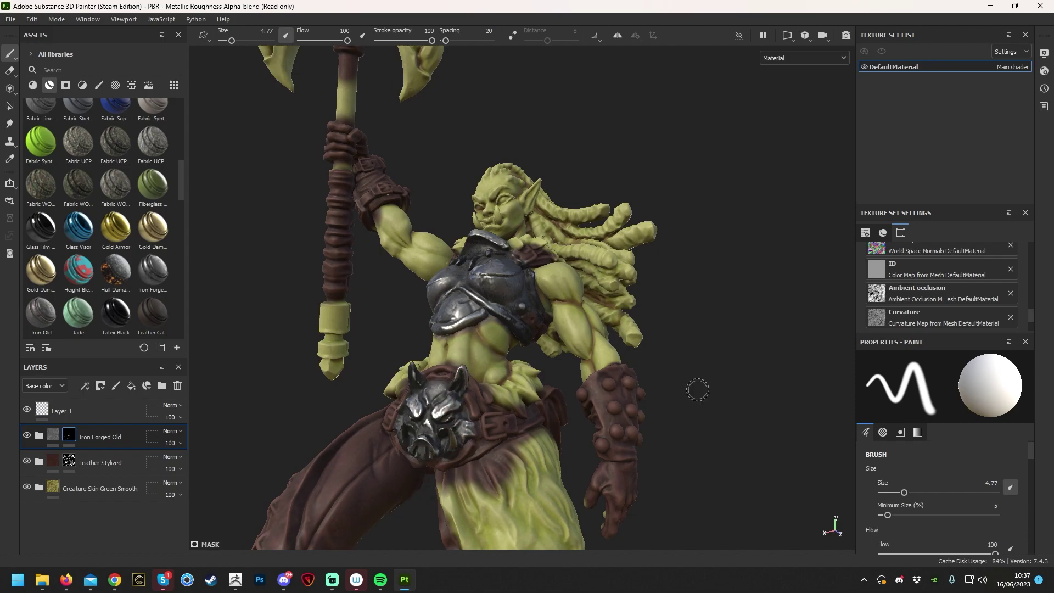
# Examine the iron coverage on the chest armor and belt buckle from the front, above and the sides.
pyautogui.keyDown('alt'); pyautogui.moveTo(697, 390); pyautogui.dragTo(667, 323); pyautogui.keyUp('alt')
pyautogui.keyDown('alt'); pyautogui.moveTo(786, 294); pyautogui.dragTo(616, 353); pyautogui.keyUp('alt')
pyautogui.keyDown('alt'); pyautogui.moveTo(398, 232); pyautogui.dragTo(507, 284); pyautogui.keyUp('alt')
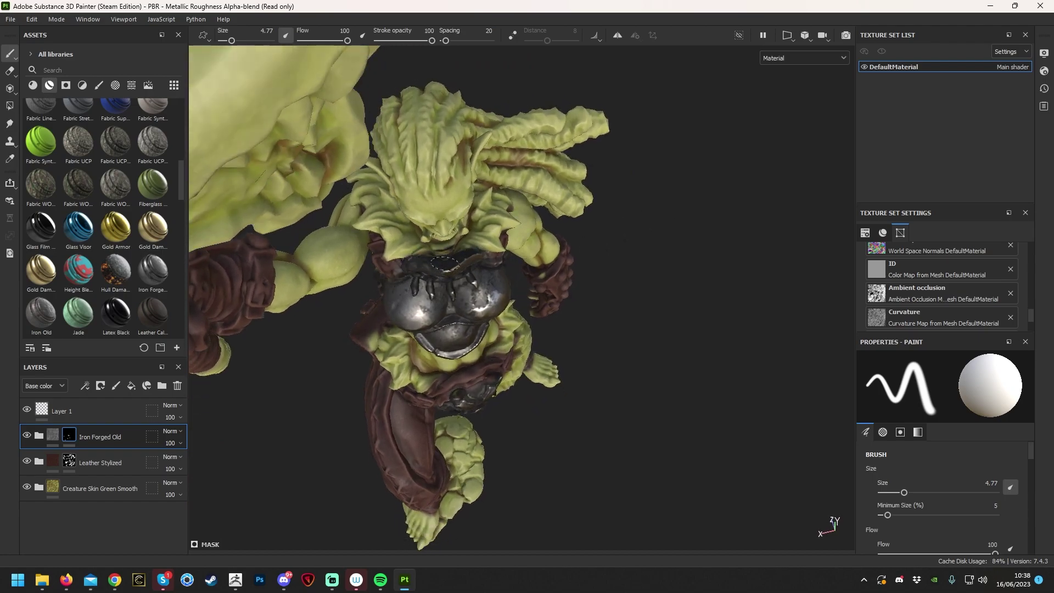
pyautogui.keyDown('alt'); pyautogui.moveTo(610, 300); pyautogui.dragTo(730, 243); pyautogui.keyUp('alt')
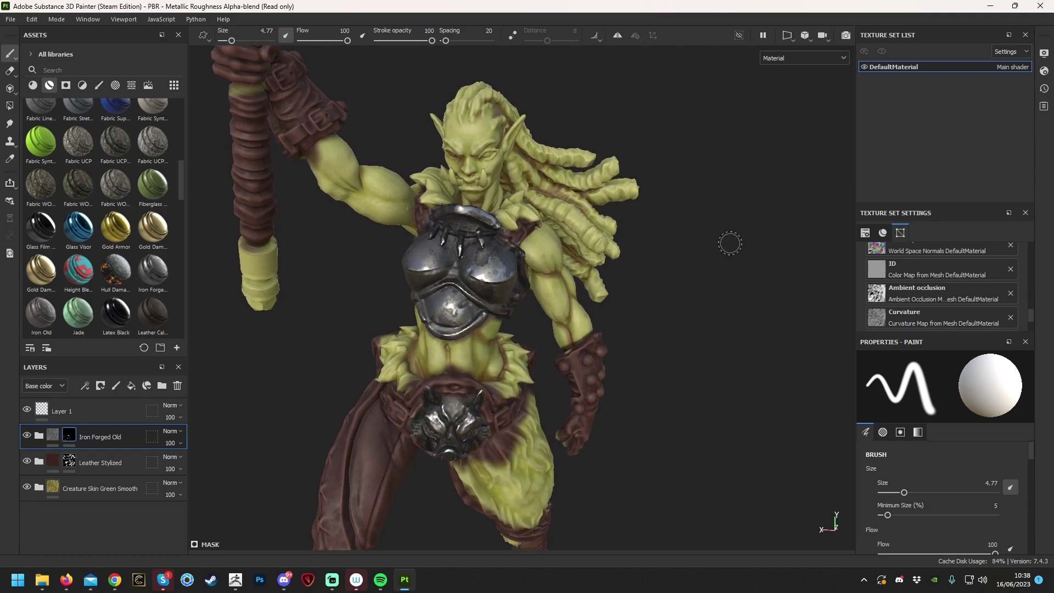
pyautogui.keyDown('alt'); pyautogui.moveTo(717, 240); pyautogui.dragTo(725, 318, button='right'); pyautogui.keyUp('alt')
pyautogui.keyDown('alt'); pyautogui.moveTo(725, 318); pyautogui.dragTo(785, 256); pyautogui.keyUp('alt')
pyautogui.keyDown('alt'); pyautogui.moveTo(757, 289); pyautogui.dragTo(818, 289); pyautogui.keyUp('alt')
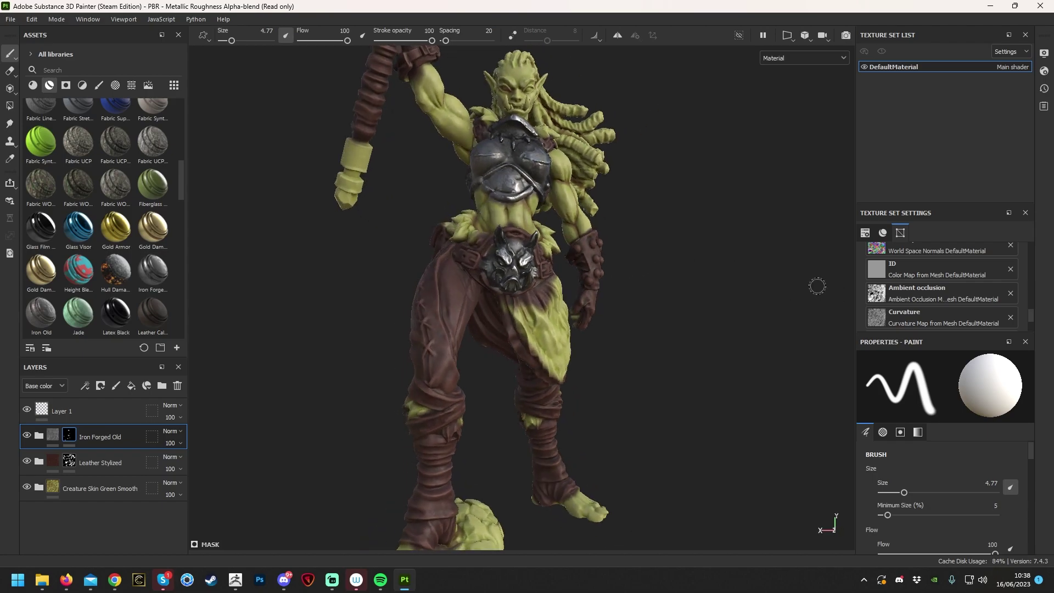
pyautogui.press('alt')
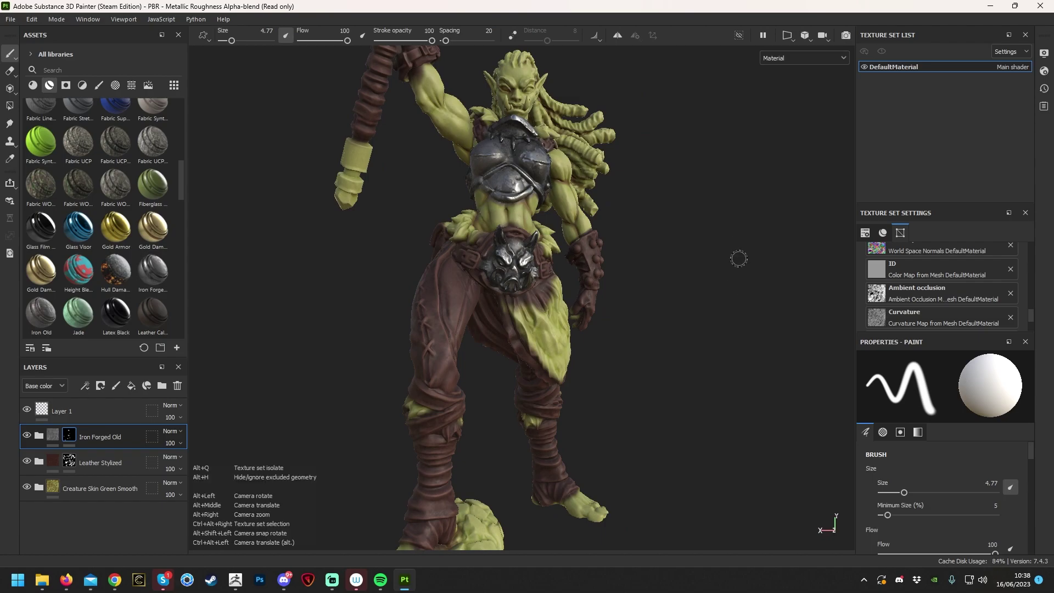
pyautogui.keyDown('alt'); pyautogui.moveTo(740, 258); pyautogui.dragTo(326, 244); pyautogui.keyUp('alt')
pyautogui.scroll(5, 384, 274)
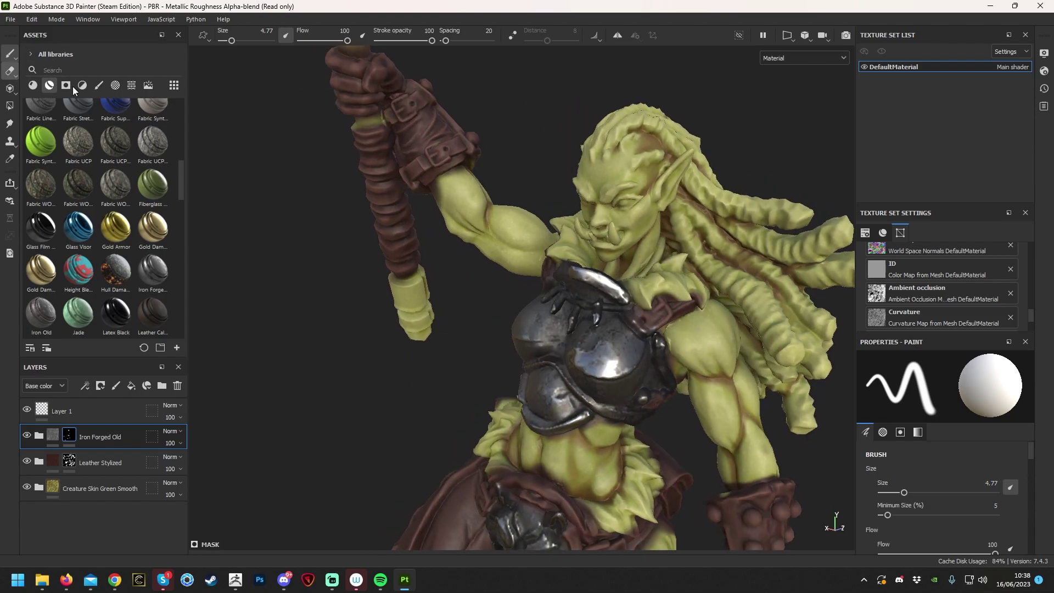
# Set the brush size to 12.56 and paint iron over the axe blades and the fitting at the lower end of the handle.
pyautogui.press('e')
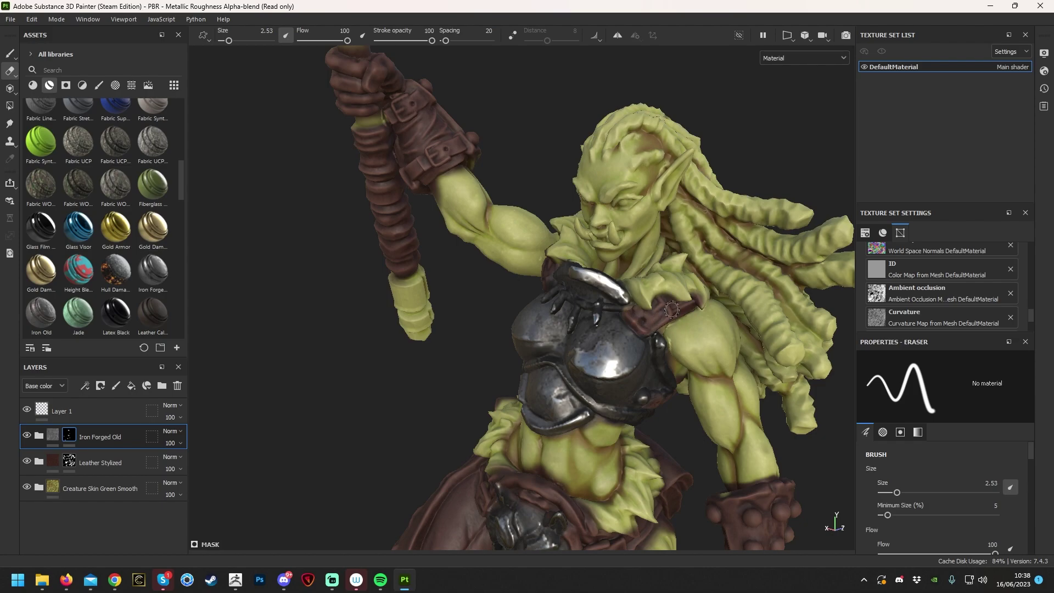
pyautogui.scroll(-5, 672, 309)
pyautogui.keyDown('alt'); pyautogui.moveTo(673, 326); pyautogui.dragTo(531, 127); pyautogui.keyUp('alt')
pyautogui.click(10, 54)
pyautogui.rightClick(408, 199)
pyautogui.moveTo(431, 239); pyautogui.dragTo(449, 239)
pyautogui.moveTo(357, 250)
pyautogui.mouseDown()
pyautogui.moveTo(379, 165)
pyautogui.moveTo(393, 220)
pyautogui.mouseUp()
pyautogui.keyDown('alt'); pyautogui.moveTo(501, 275); pyautogui.dragTo(543, 199); pyautogui.keyUp('alt')
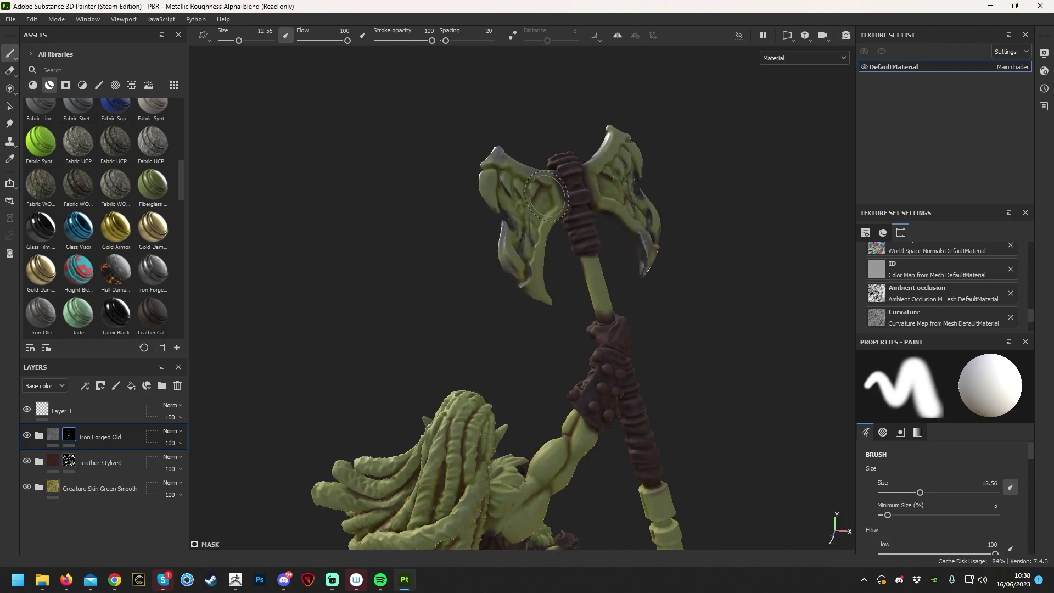
pyautogui.keyDown('alt'); pyautogui.moveTo(628, 224); pyautogui.dragTo(674, 120); pyautogui.keyUp('alt')
pyautogui.moveTo(464, 363)
pyautogui.keyDown('alt'); pyautogui.mouseDown()
pyautogui.moveTo(699, 317)
pyautogui.moveTo(636, 337)
pyautogui.moveTo(259, 348)
pyautogui.moveTo(766, 381)
pyautogui.moveTo(724, 247)
pyautogui.moveTo(555, 288)
pyautogui.moveTo(623, 302)
pyautogui.moveTo(508, 312)
pyautogui.moveTo(765, 313)
pyautogui.moveTo(608, 318)
pyautogui.moveTo(613, 343)
pyautogui.moveTo(661, 364)
pyautogui.moveTo(640, 362)
pyautogui.moveTo(715, 318)
pyautogui.moveTo(707, 313)
pyautogui.mouseUp(); pyautogui.keyUp('alt')
pyautogui.scroll(-2, 714, 244)
pyautogui.scroll(5, 613, 343)
pyautogui.scroll(-2, 708, 321)
pyautogui.scroll(2, 692, 313)
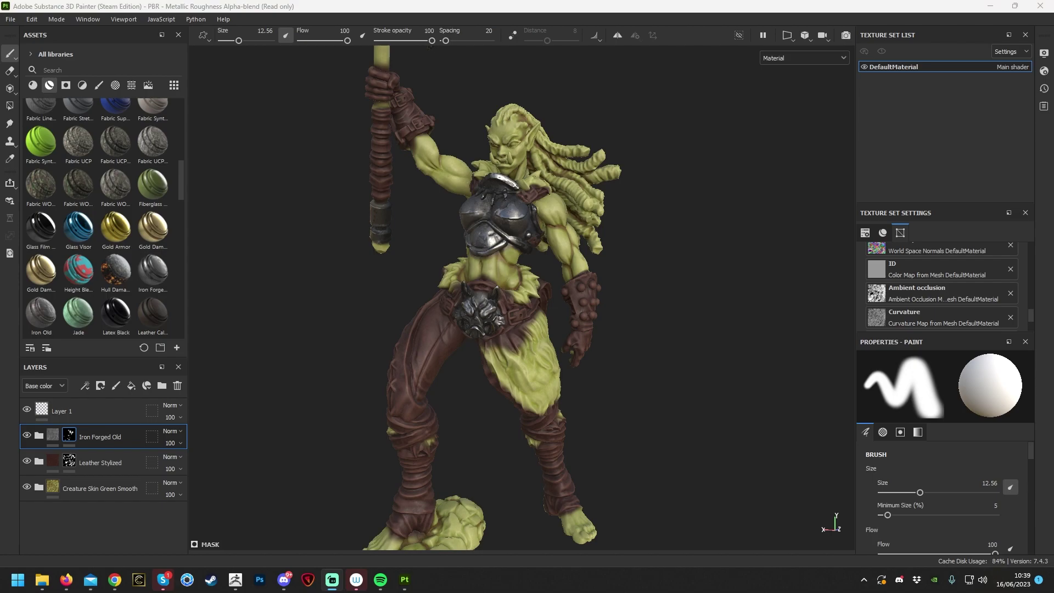
pyautogui.moveTo(683, 336)
pyautogui.keyDown('alt'); pyautogui.mouseDown()
pyautogui.moveTo(725, 336)
pyautogui.moveTo(678, 348)
pyautogui.moveTo(680, 327)
pyautogui.mouseUp(); pyautogui.keyUp('alt')
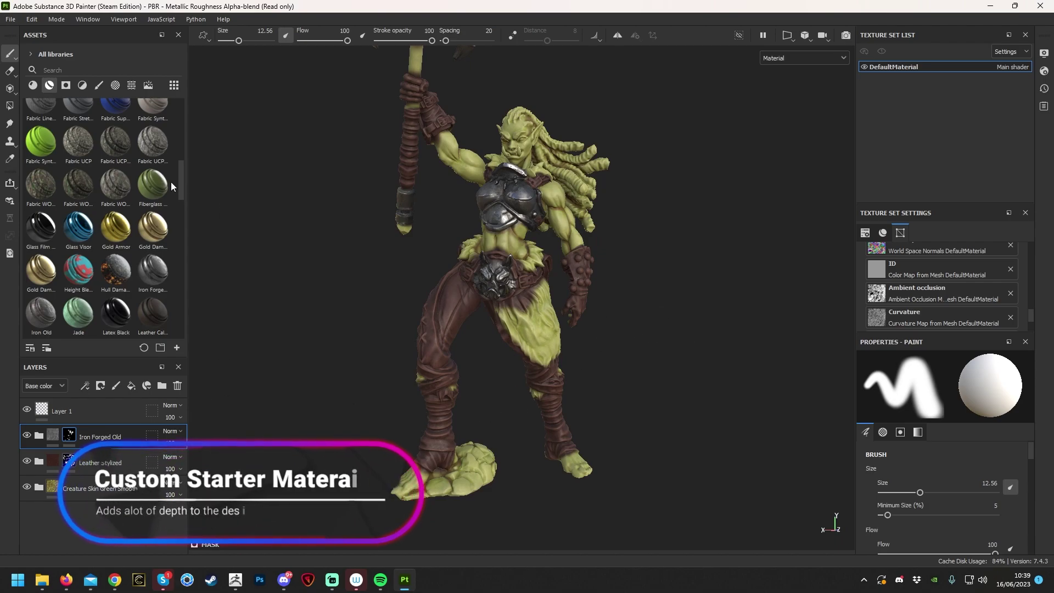
# Try the custom smart material 1. starter 2 at the top of the layer stack and inspect its shading on the figure.
pyautogui.scroll(10, 160, 177)
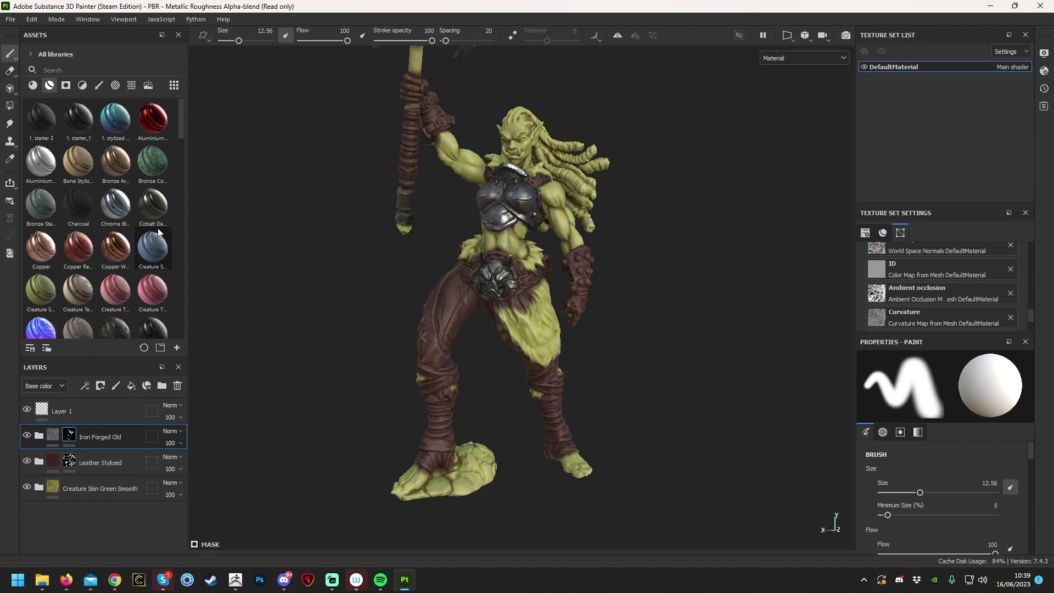
pyautogui.moveTo(158, 232)
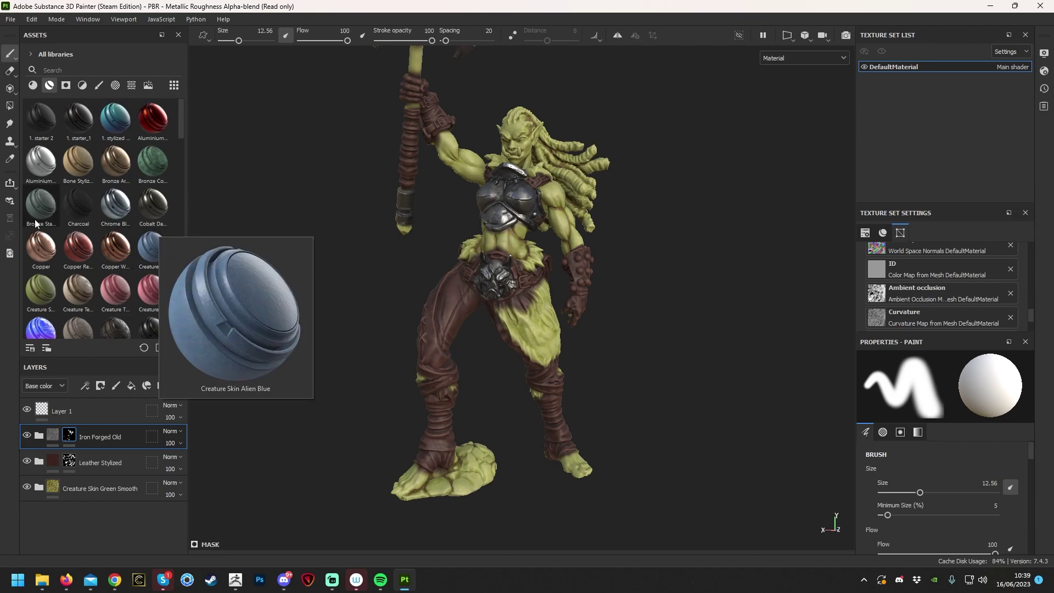
pyautogui.moveTo(525, 223)
pyautogui.mouseDown()
pyautogui.moveTo(532, 187)
pyautogui.moveTo(519, 200)
pyautogui.mouseUp()
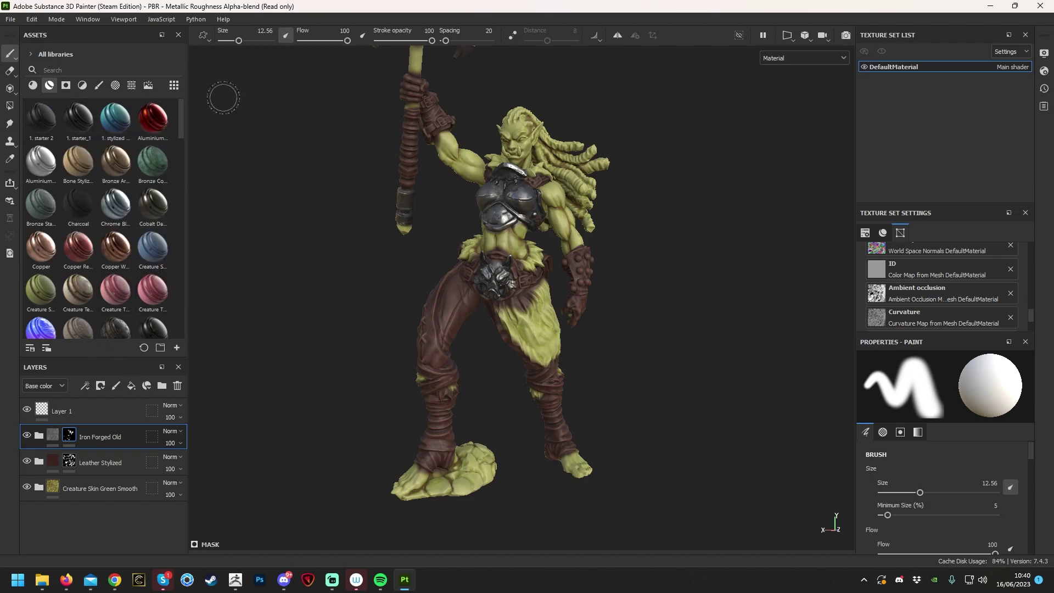
pyautogui.moveTo(58, 121); pyautogui.dragTo(98, 398)
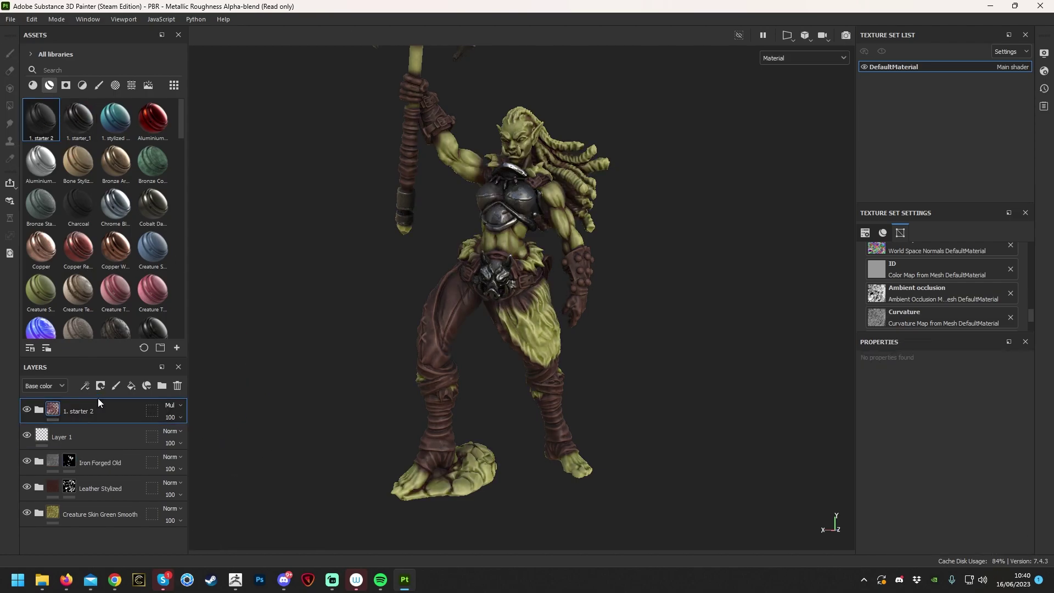
pyautogui.keyDown('alt'); pyautogui.moveTo(401, 265); pyautogui.dragTo(434, 300); pyautogui.keyUp('alt')
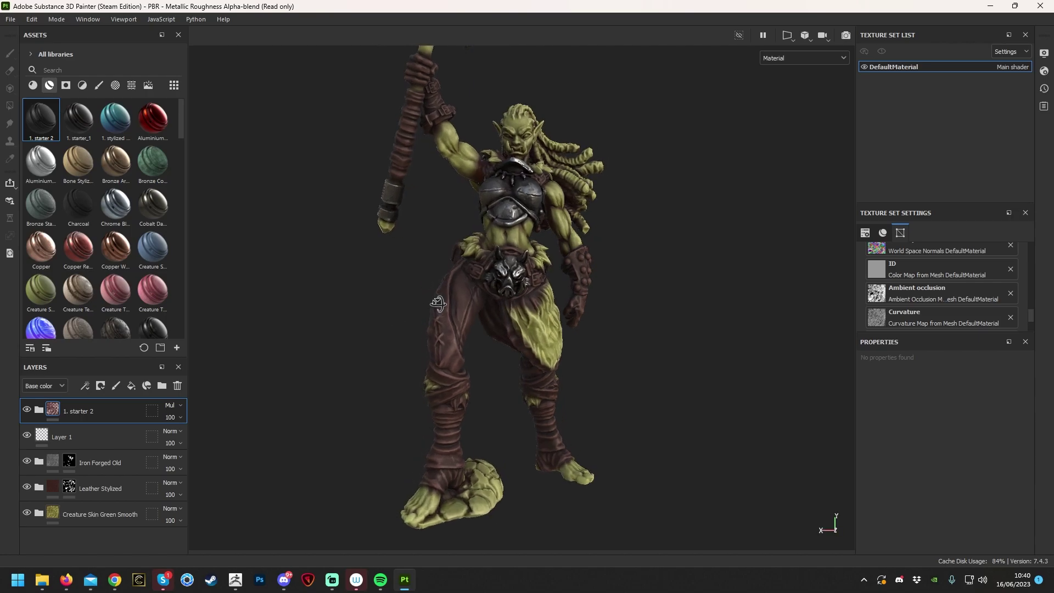
pyautogui.keyDown('alt'); pyautogui.moveTo(330, 324); pyautogui.dragTo(360, 342); pyautogui.keyUp('alt')
pyautogui.keyDown('alt'); pyautogui.moveTo(406, 297); pyautogui.dragTo(369, 294); pyautogui.keyUp('alt')
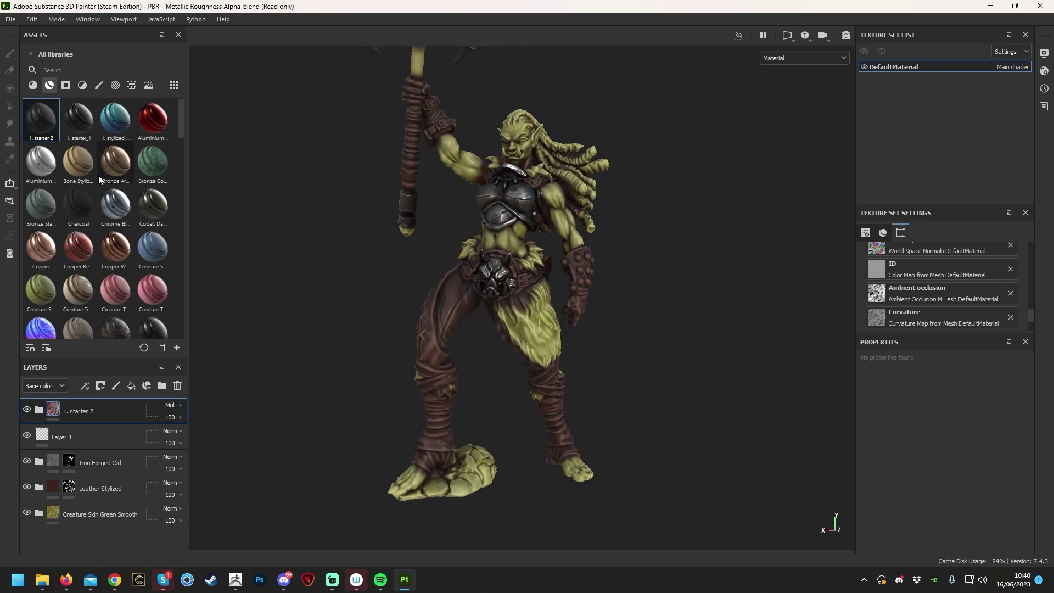
# Try the 1. starter_1 smart material above 1. starter 2 and collapse its folder.
pyautogui.moveTo(82, 133); pyautogui.dragTo(134, 398)
pyautogui.keyDown('alt'); pyautogui.moveTo(319, 345); pyautogui.dragTo(343, 353); pyautogui.keyUp('alt')
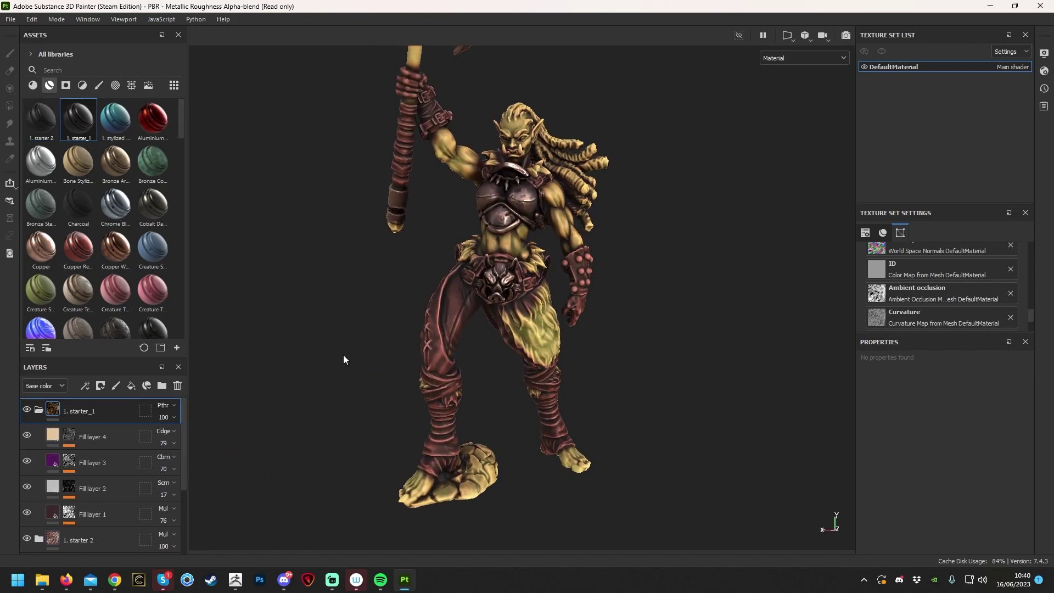
pyautogui.click(38, 410)
pyautogui.keyDown('alt'); pyautogui.moveTo(351, 370); pyautogui.dragTo(315, 357); pyautogui.keyUp('alt')
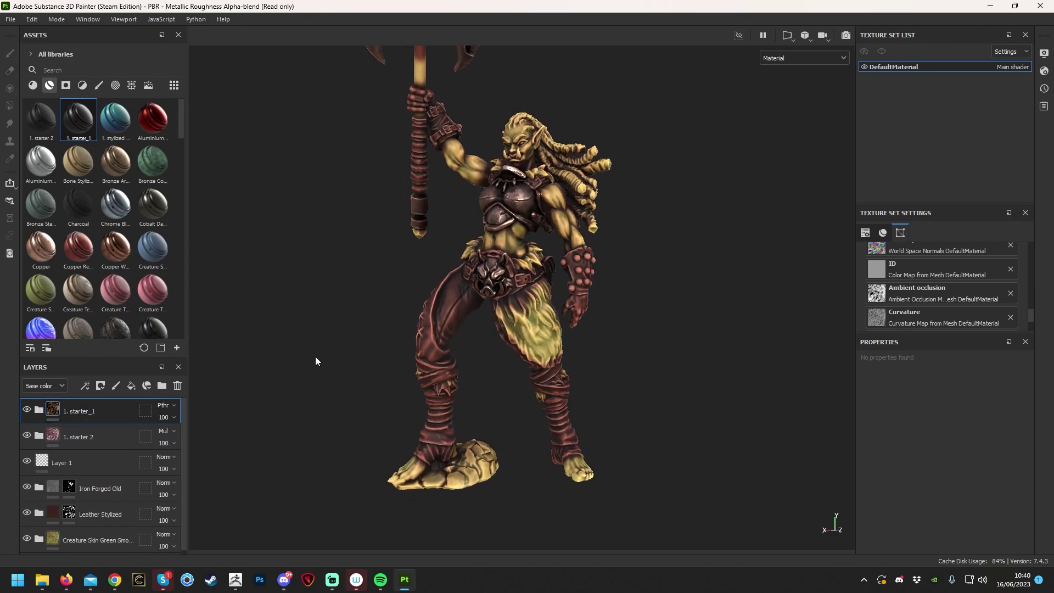
pyautogui.keyDown('alt'); pyautogui.moveTo(621, 296); pyautogui.dragTo(598, 274); pyautogui.keyUp('alt')
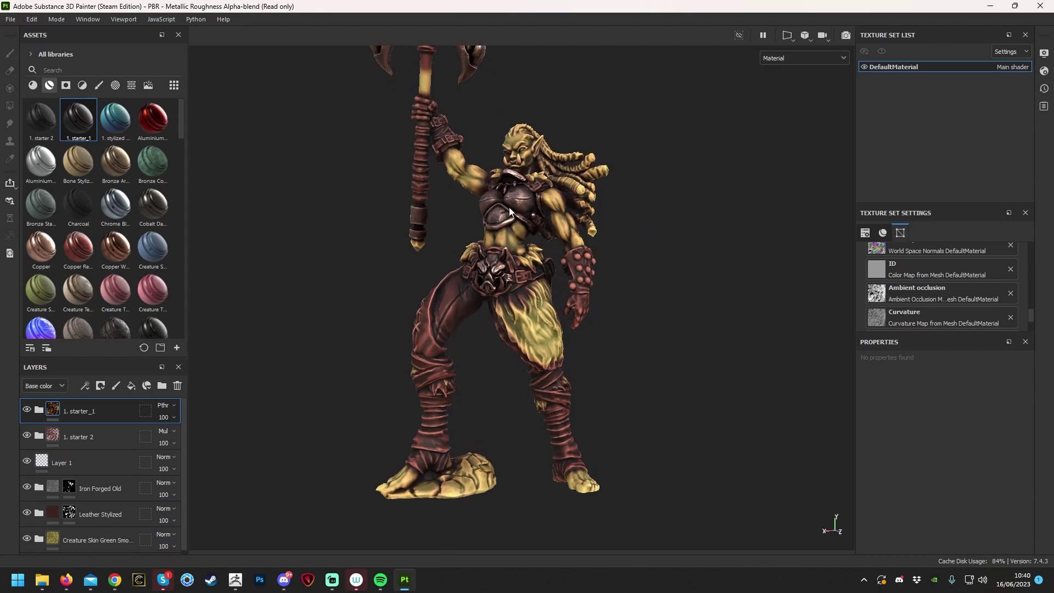
pyautogui.keyDown('alt'); pyautogui.moveTo(657, 306); pyautogui.dragTo(668, 339); pyautogui.keyUp('alt')
# Set the opacity of 1. starter_1 to 49 and of 1. starter 2 to 75.
pyautogui.click(166, 418)
pyautogui.moveTo(203, 437); pyautogui.dragTo(181, 444)
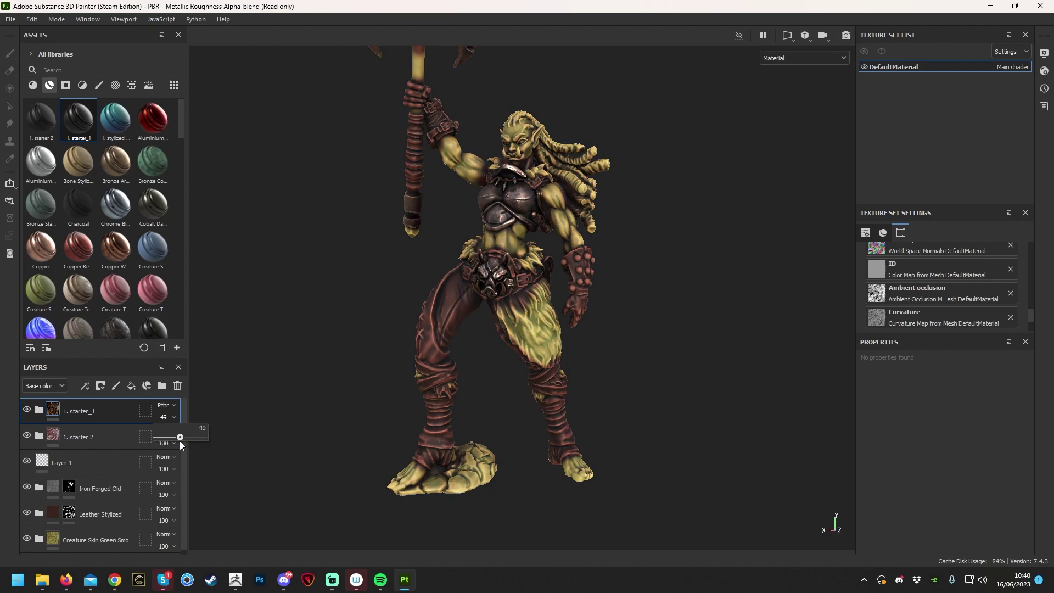
pyautogui.moveTo(189, 463); pyautogui.dragTo(191, 466)
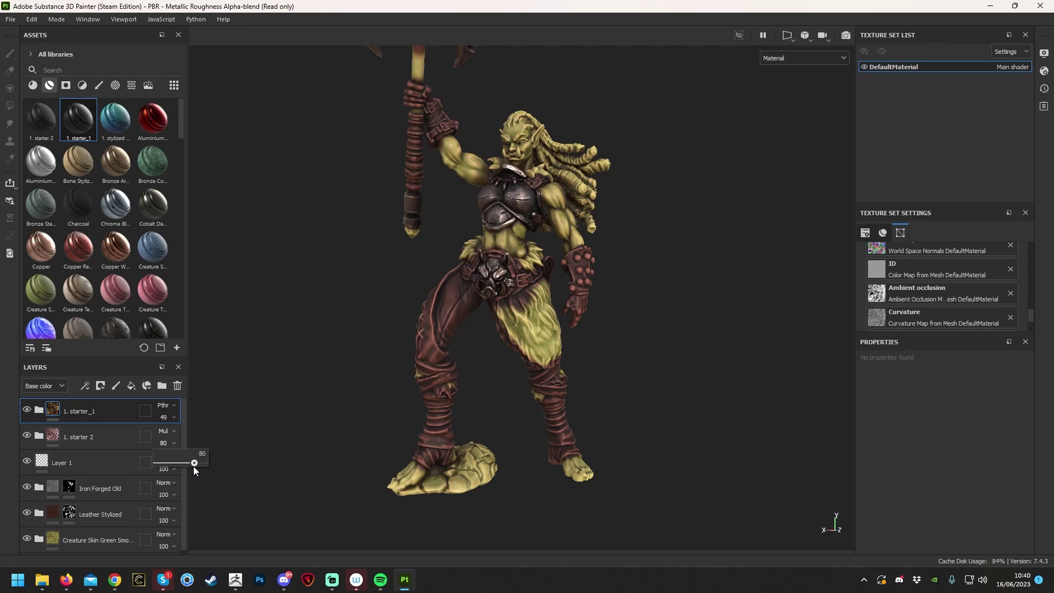
pyautogui.keyDown('alt'); pyautogui.moveTo(394, 413); pyautogui.dragTo(614, 323); pyautogui.keyUp('alt')
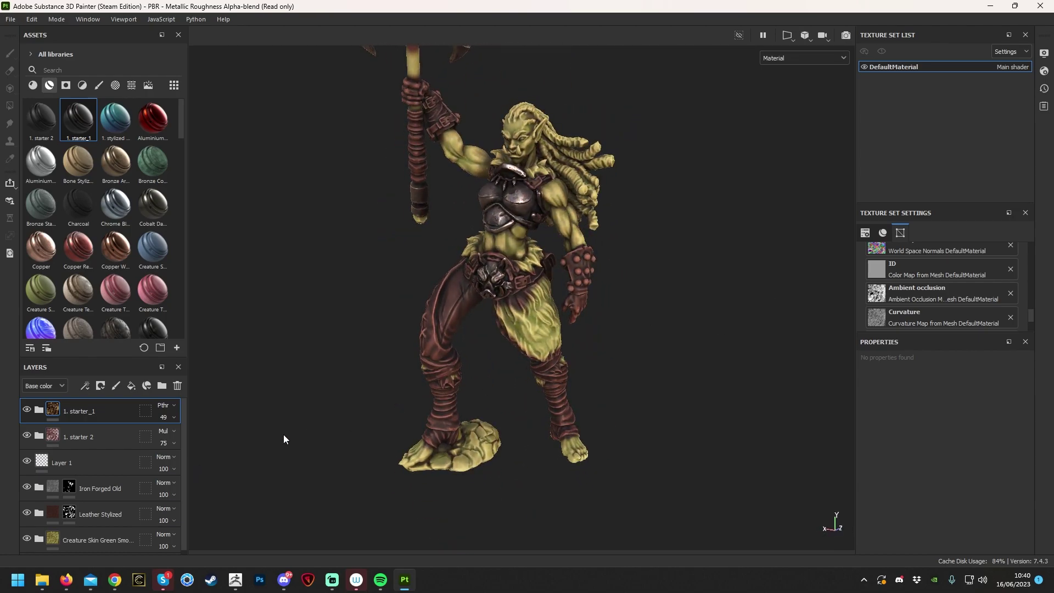
# Compare the figure with the two starter materials hidden and shown, and remove both from the layer stack.
pyautogui.click(26, 410)
pyautogui.click(26, 437)
pyautogui.click(26, 437)
pyautogui.click(26, 437)
pyautogui.click(27, 437)
pyautogui.click(27, 408)
pyautogui.moveTo(681, 337)
pyautogui.keyDown('alt'); pyautogui.mouseDown()
pyautogui.moveTo(720, 291)
pyautogui.moveTo(647, 299)
pyautogui.moveTo(419, 273)
pyautogui.moveTo(722, 296)
pyautogui.moveTo(667, 326)
pyautogui.mouseUp(); pyautogui.keyUp('alt')
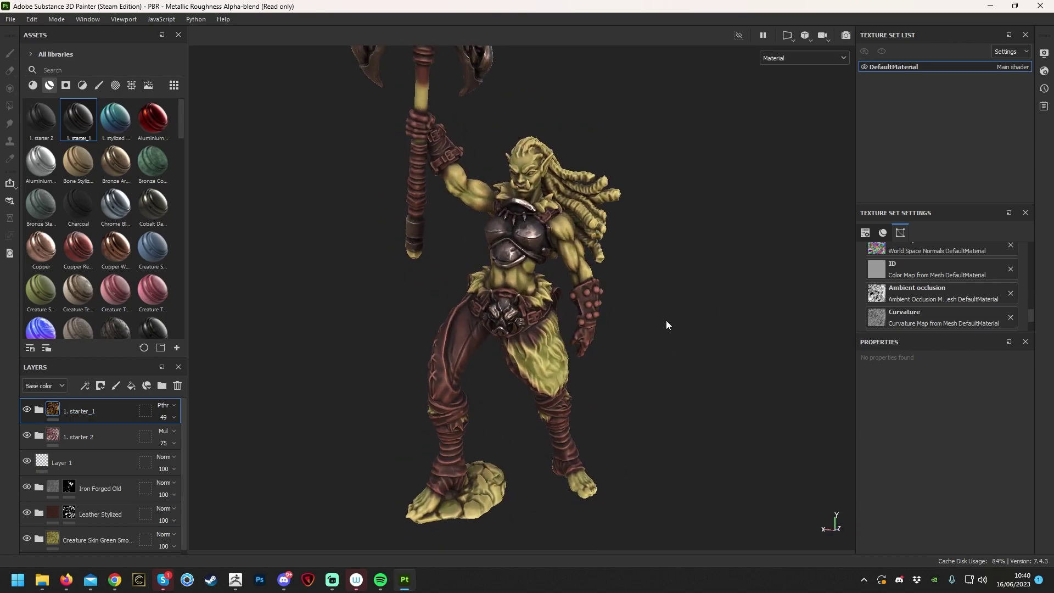
pyautogui.click(177, 386)
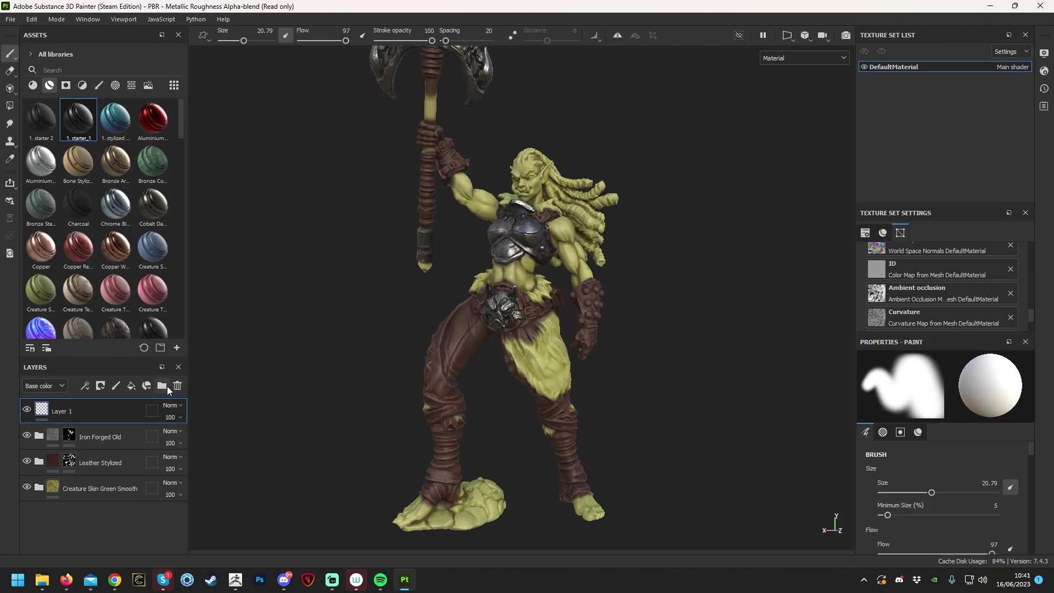
# Create a folder at the top of the layer stack and add a fill layer inside it.
pyautogui.click(167, 386)
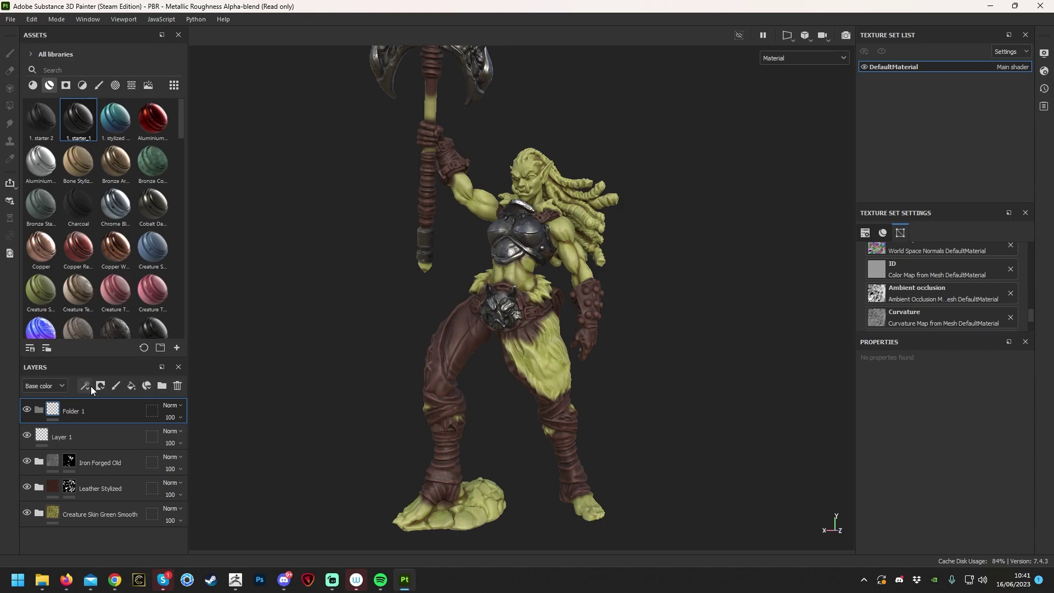
pyautogui.click(136, 389)
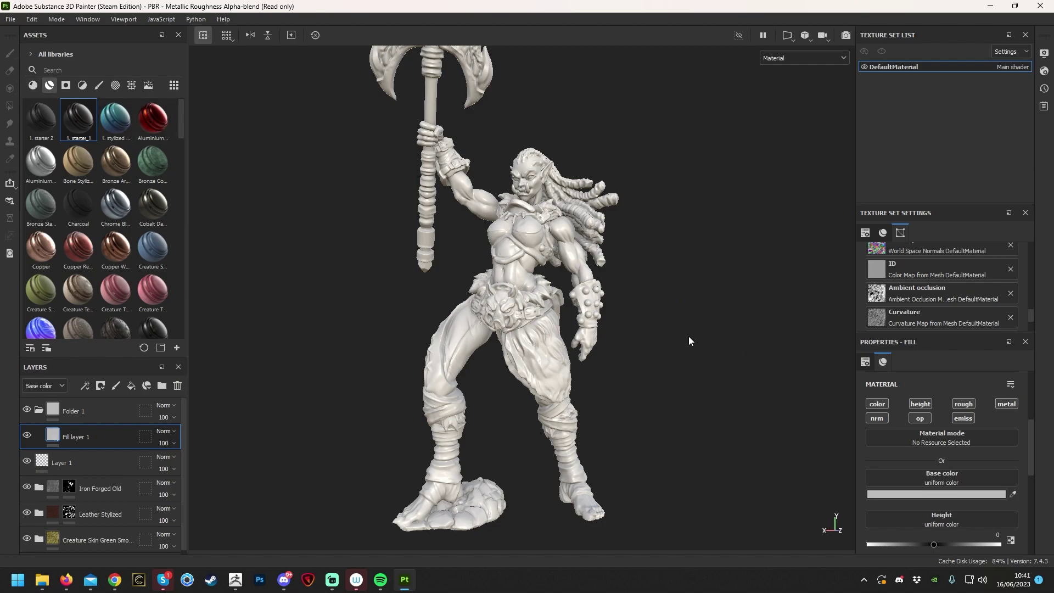
# Set the new fill layer's base color to a dark reddish brown, hex 443333.
pyautogui.click(556, 270)
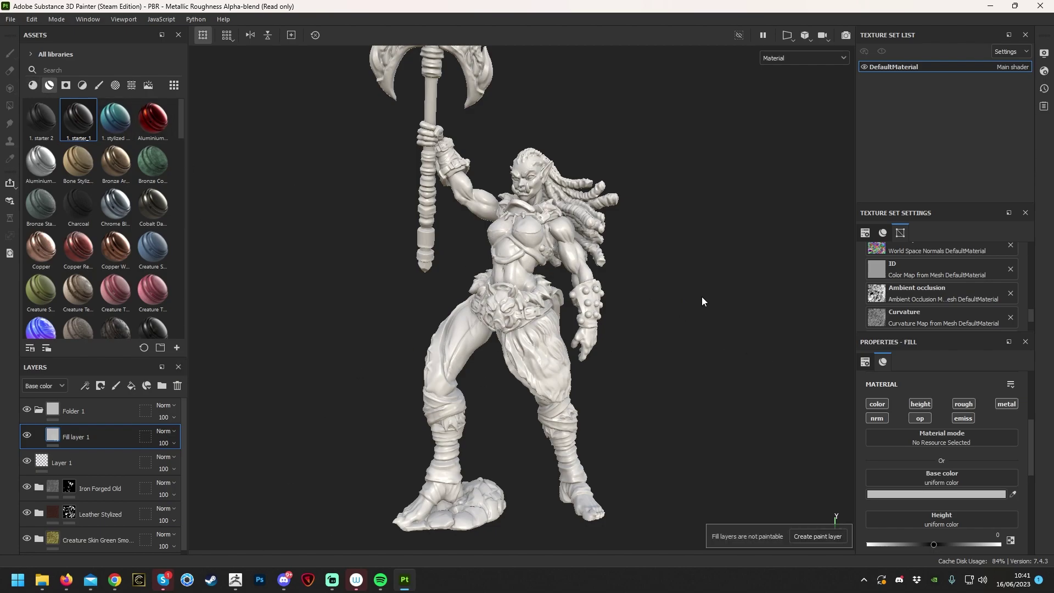
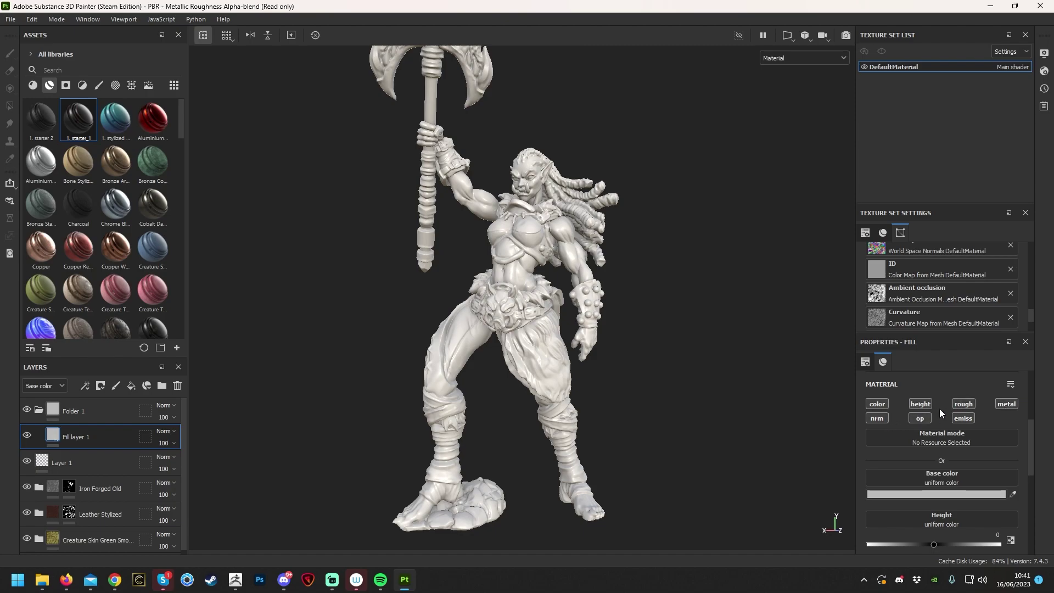
pyautogui.scroll(-3, 997, 448)
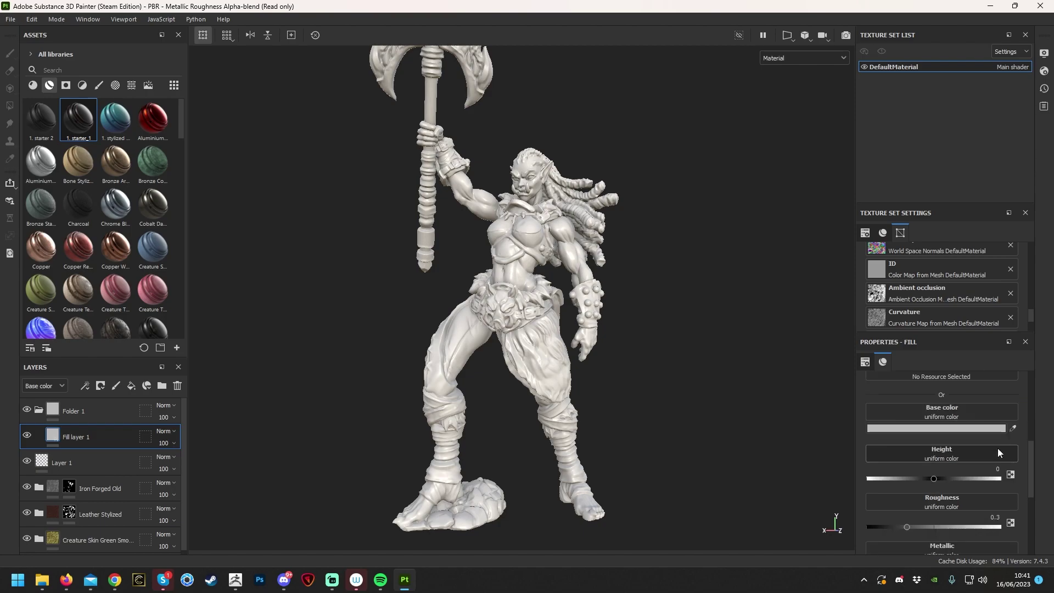
pyautogui.scroll(4, 997, 448)
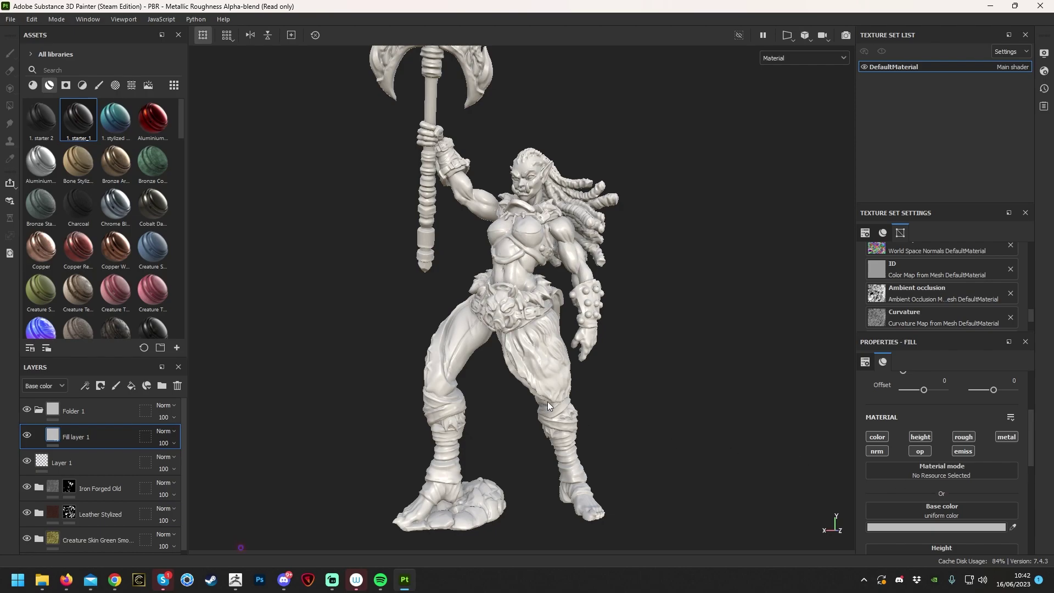
pyautogui.scroll(-3, 962, 511)
pyautogui.scroll(3, 961, 509)
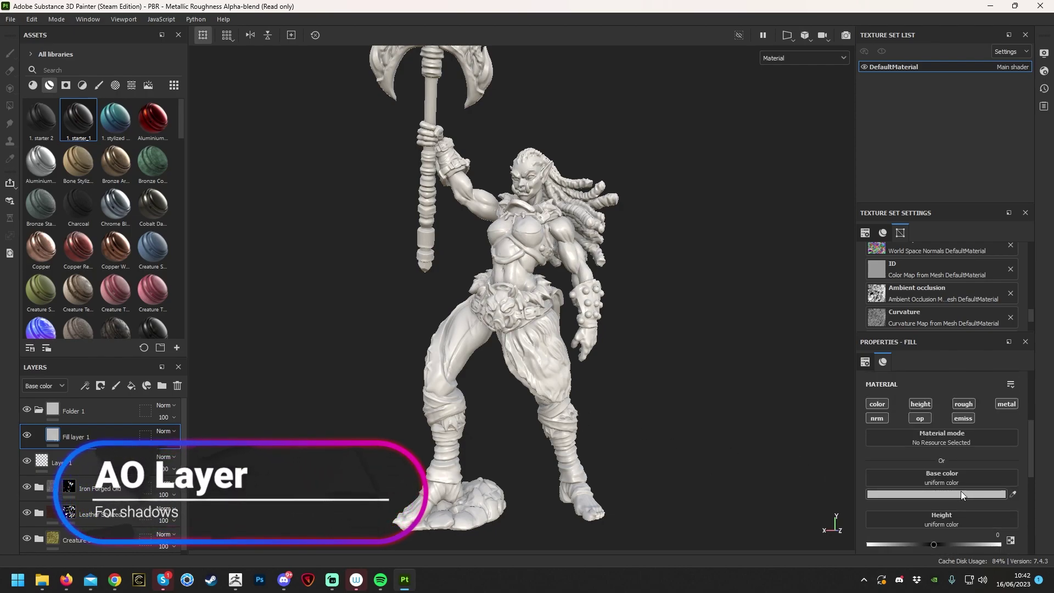
pyautogui.click(961, 494)
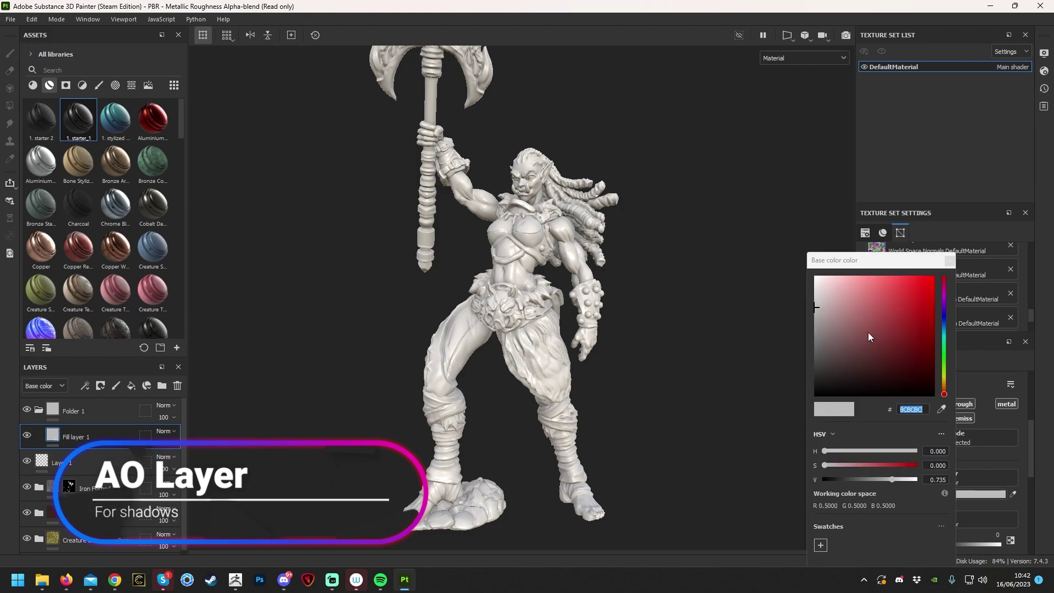
pyautogui.click(948, 262)
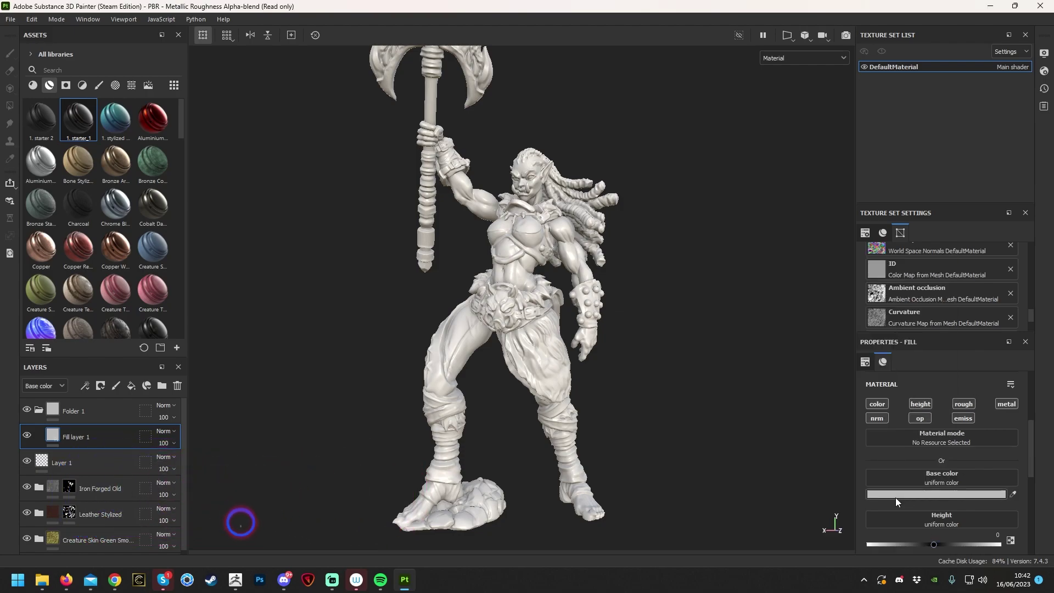
pyautogui.click(913, 498)
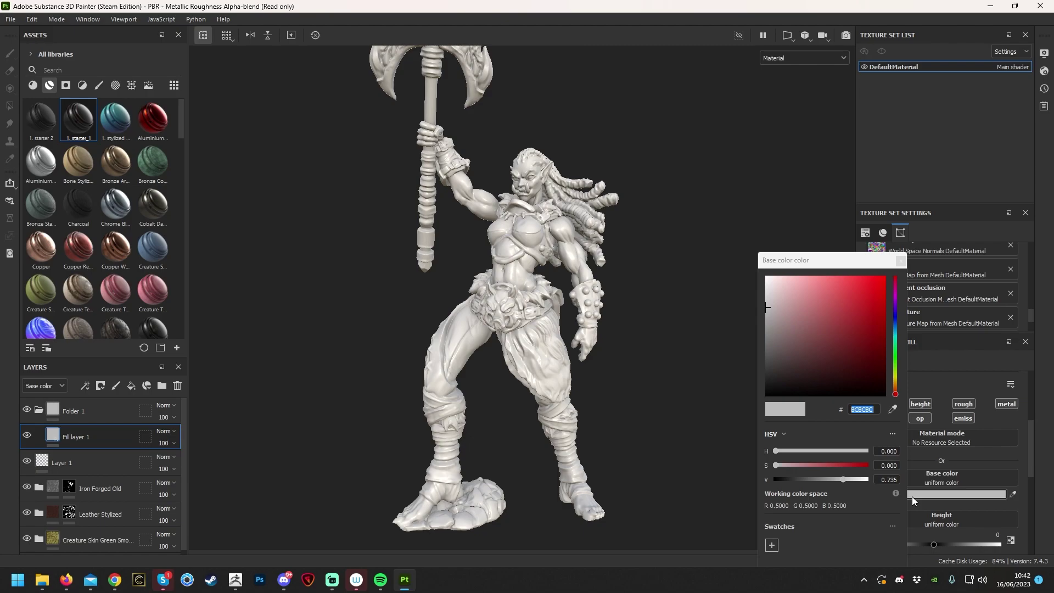
pyautogui.moveTo(809, 355)
pyautogui.mouseDown()
pyautogui.moveTo(806, 372)
pyautogui.moveTo(791, 371)
pyautogui.moveTo(807, 373)
pyautogui.moveTo(795, 366)
pyautogui.mouseUp()
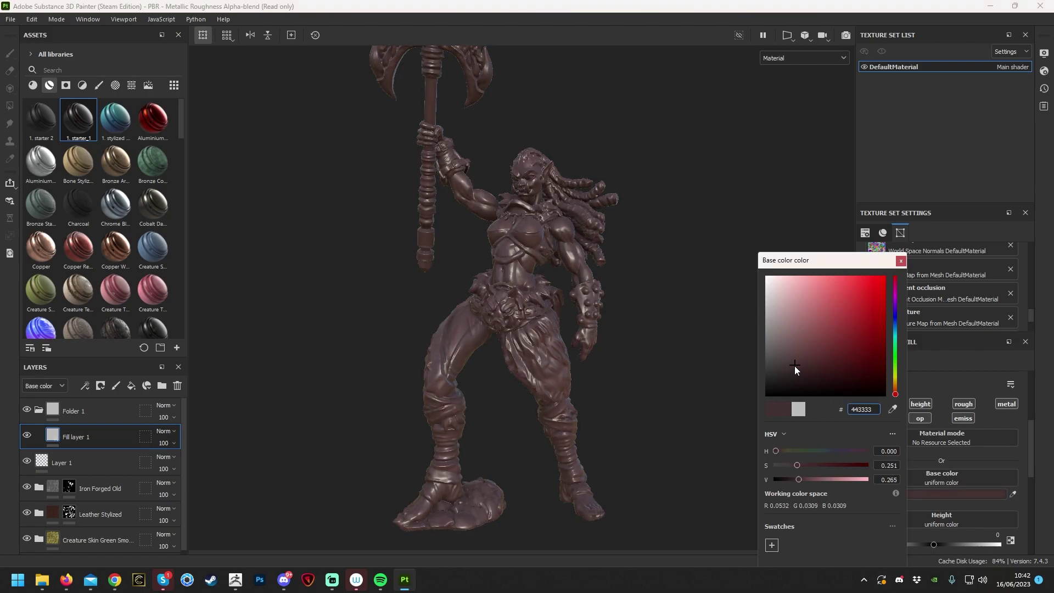
pyautogui.click(900, 262)
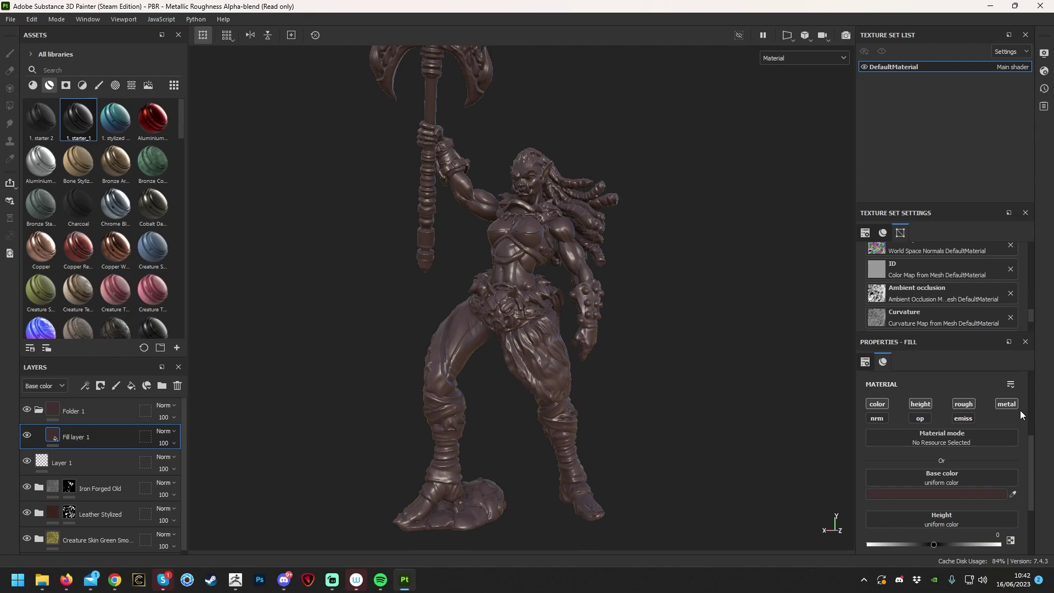
# Restrict the fill layer to the color channel only and add a black mask to it.
pyautogui.click(1007, 405)
pyautogui.click(921, 405)
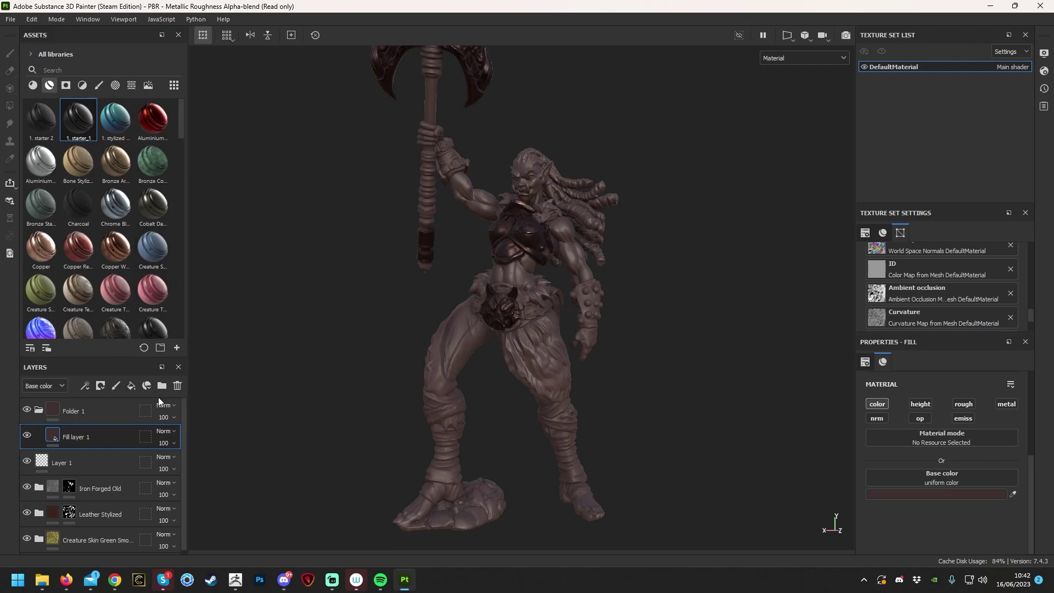
pyautogui.click(174, 433)
pyautogui.rightClick(118, 431)
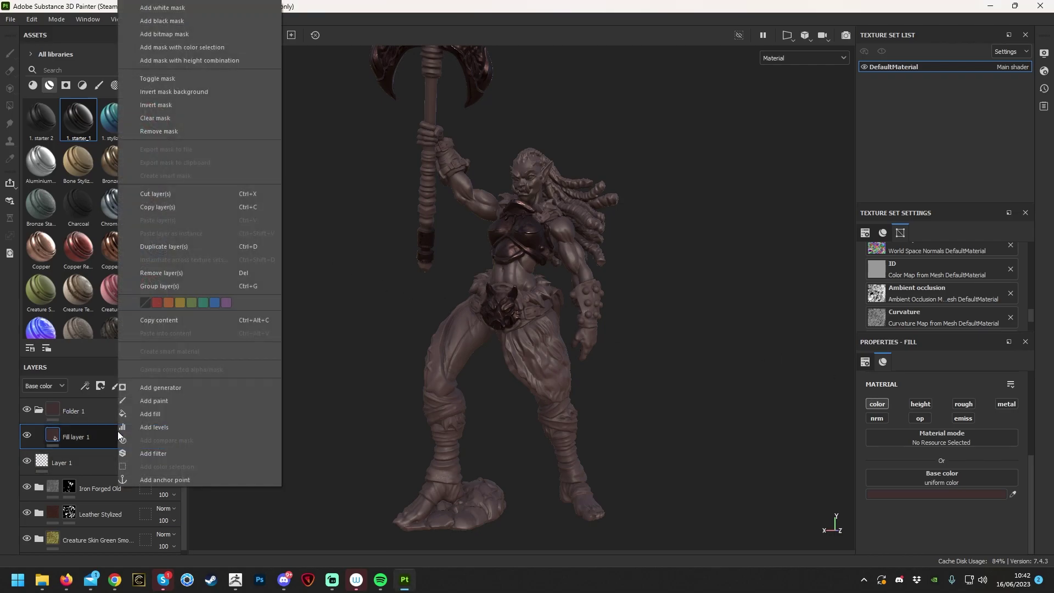
pyautogui.click(176, 20)
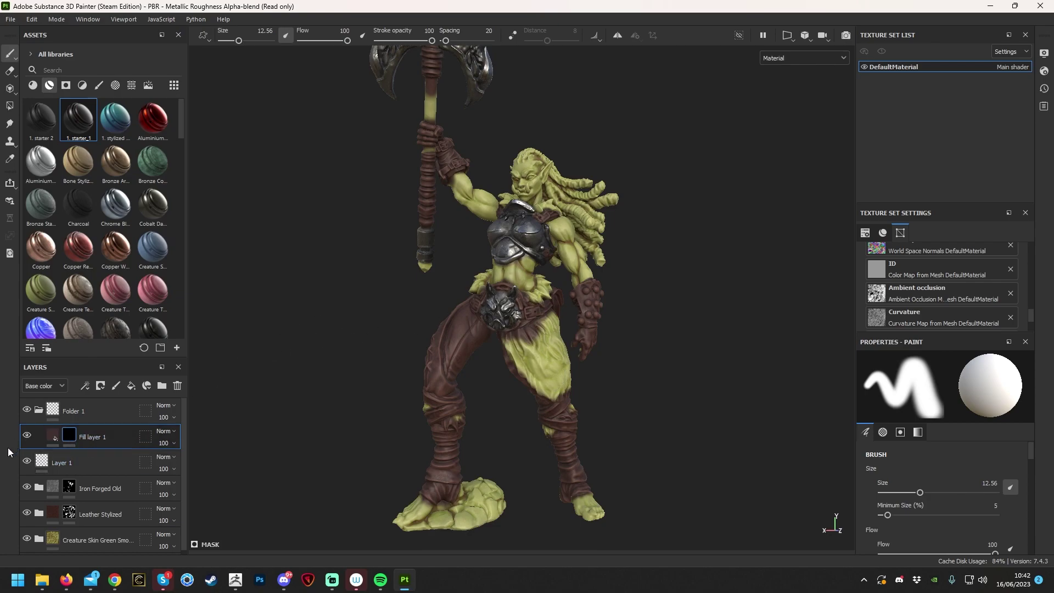
# Add a generator to the fill layer's mask and choose Curvature for it.
pyautogui.rightClick(72, 439)
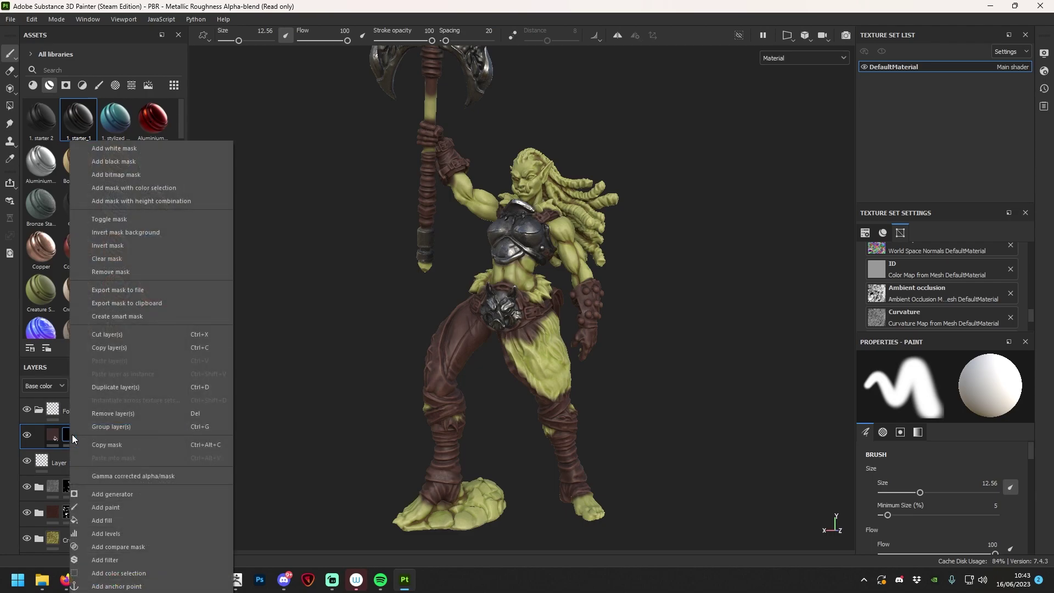
pyautogui.click(130, 494)
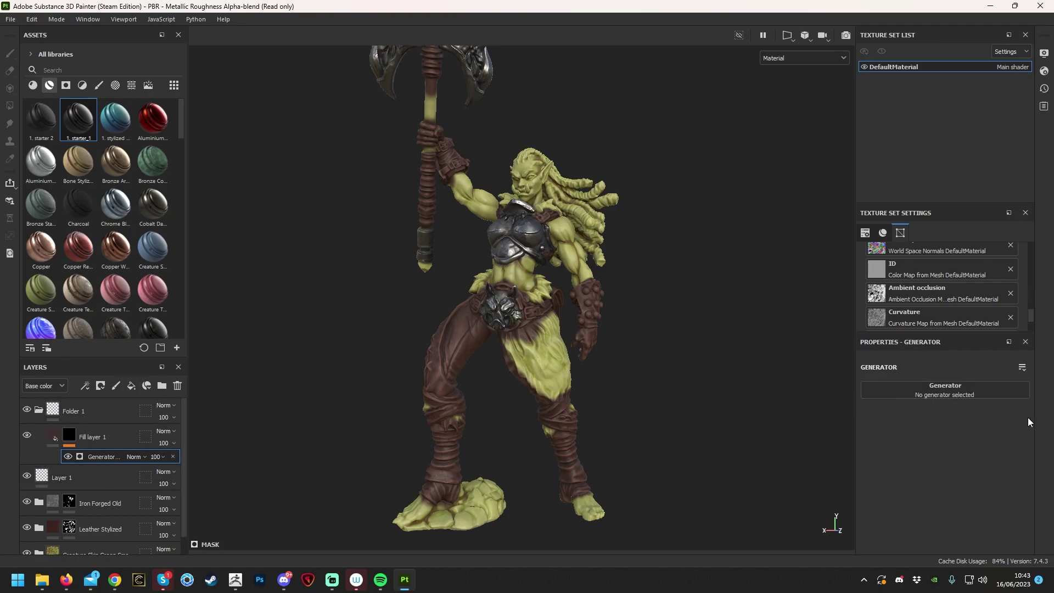
pyautogui.click(940, 395)
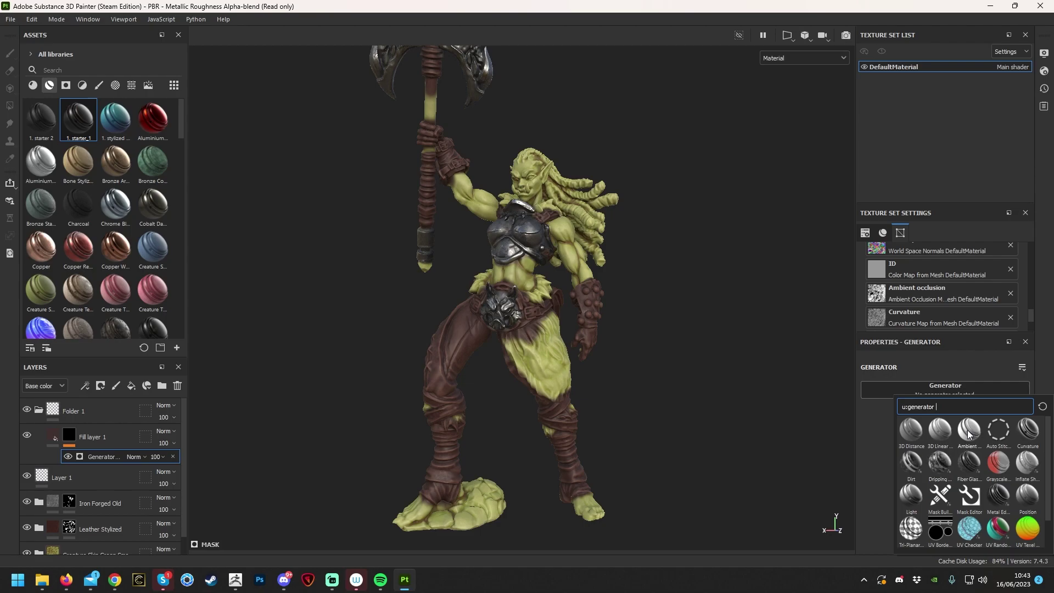
pyautogui.moveTo(968, 434)
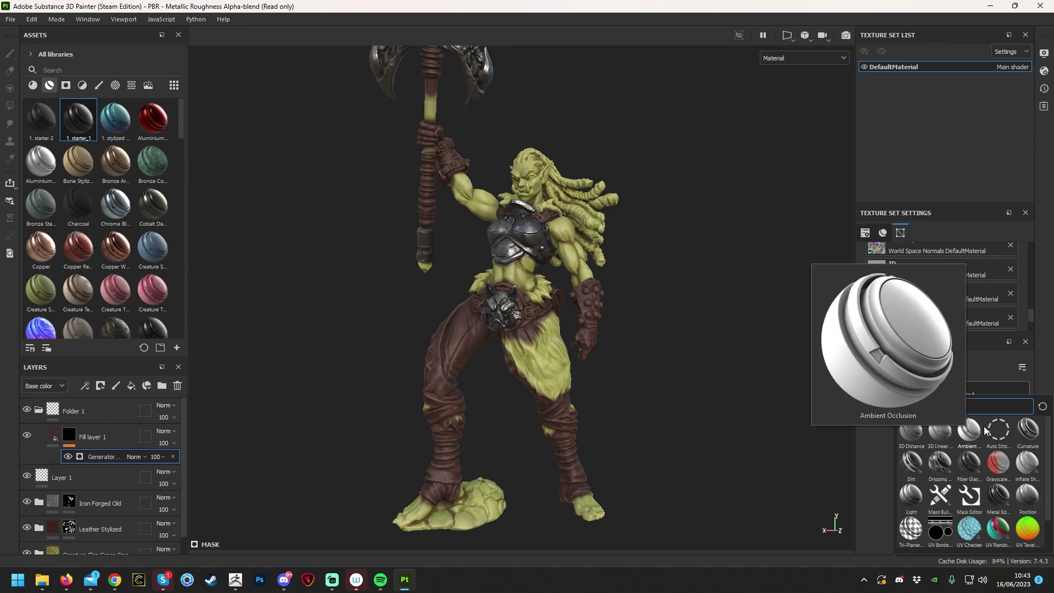
pyautogui.moveTo(1036, 435)
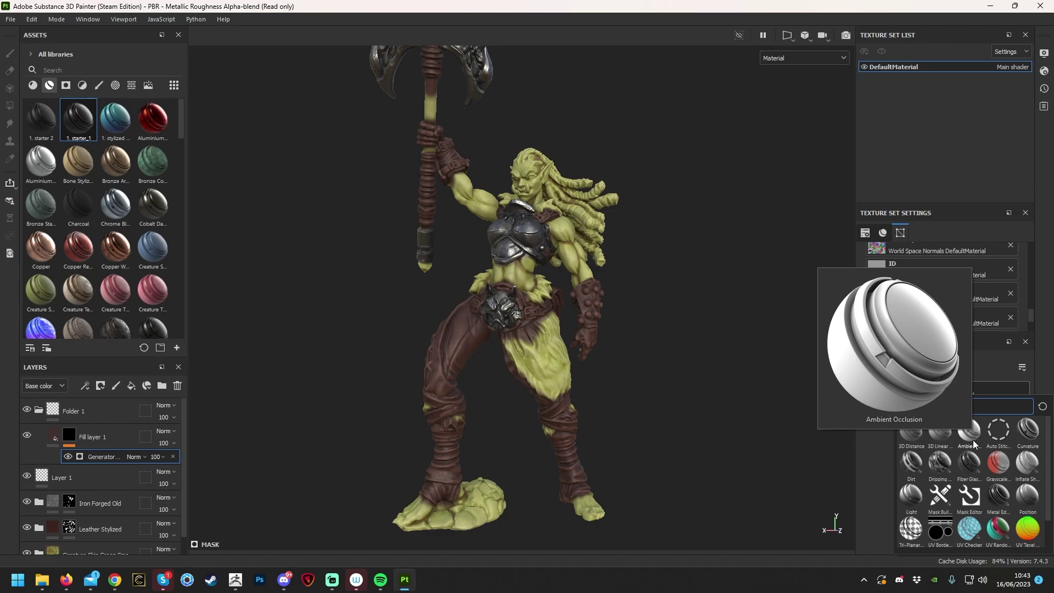
pyautogui.click(1032, 437)
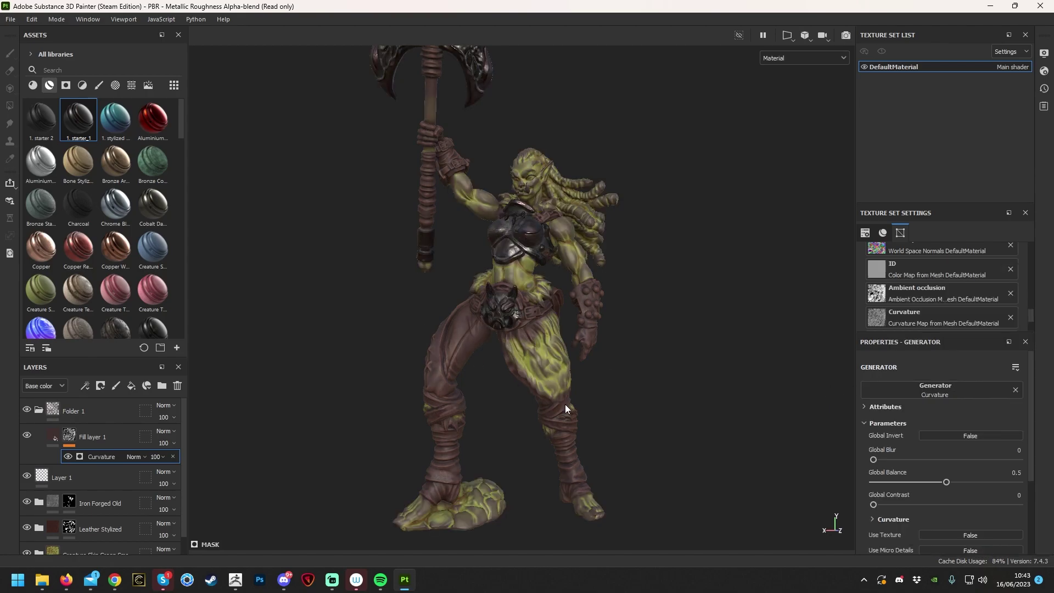
# Expand the Curvature generator's curvature settings and set the mode to Cavities.
pyautogui.scroll(2, 560, 264)
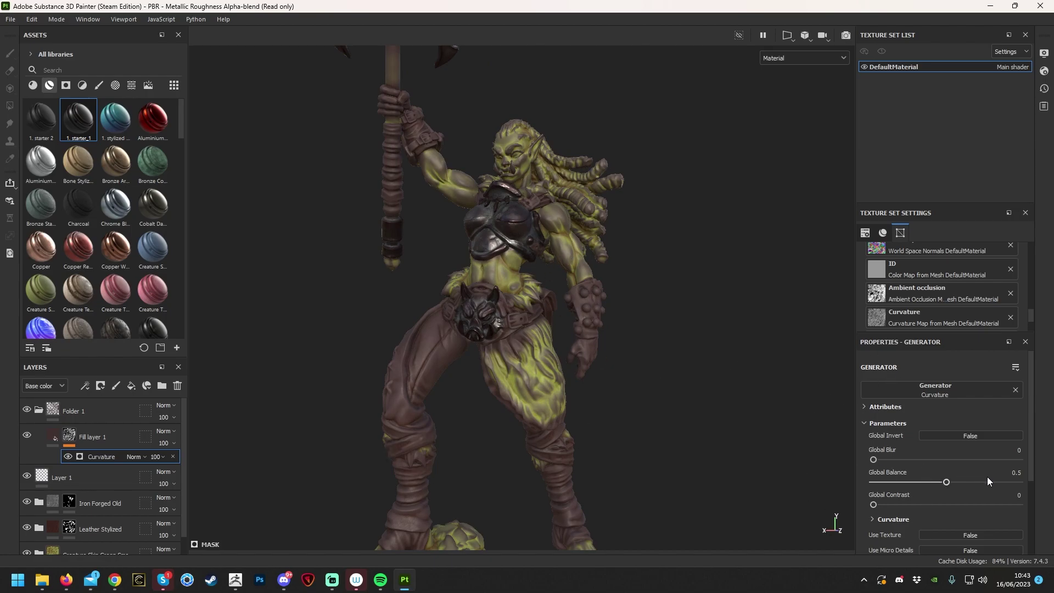
pyautogui.scroll(-1, 989, 482)
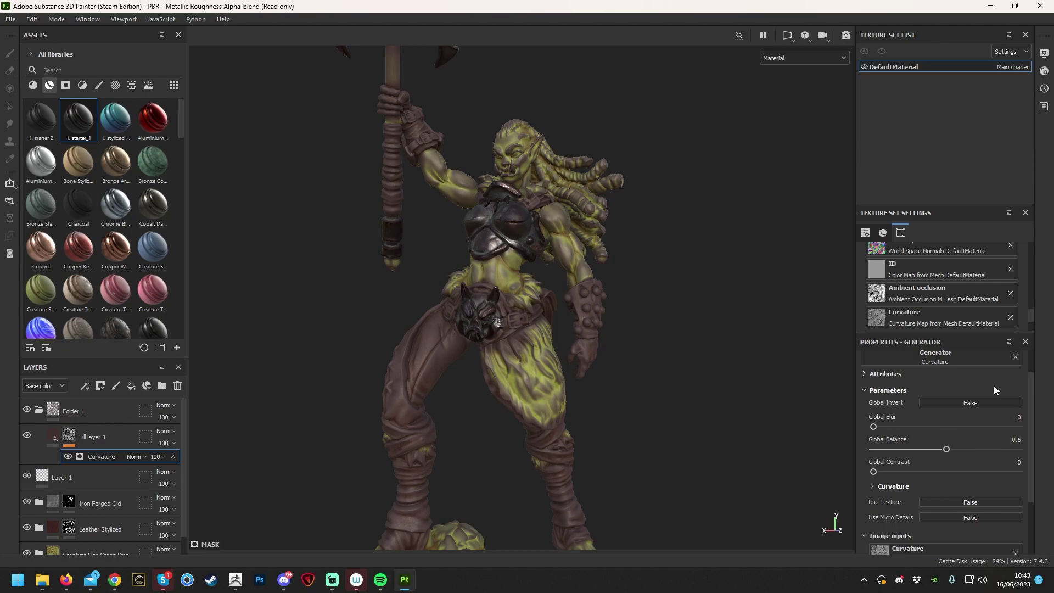
pyautogui.scroll(-3, 925, 434)
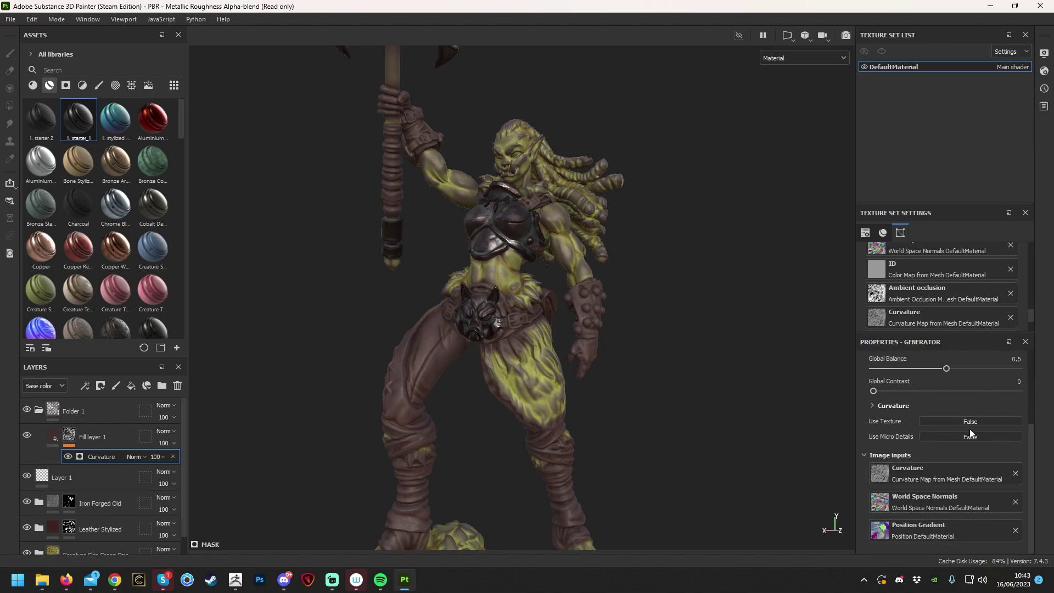
pyautogui.scroll(3, 904, 410)
pyautogui.moveTo(874, 412)
pyautogui.mouseDown()
pyautogui.moveTo(1003, 410)
pyautogui.moveTo(847, 424)
pyautogui.moveTo(920, 417)
pyautogui.moveTo(863, 422)
pyautogui.mouseUp()
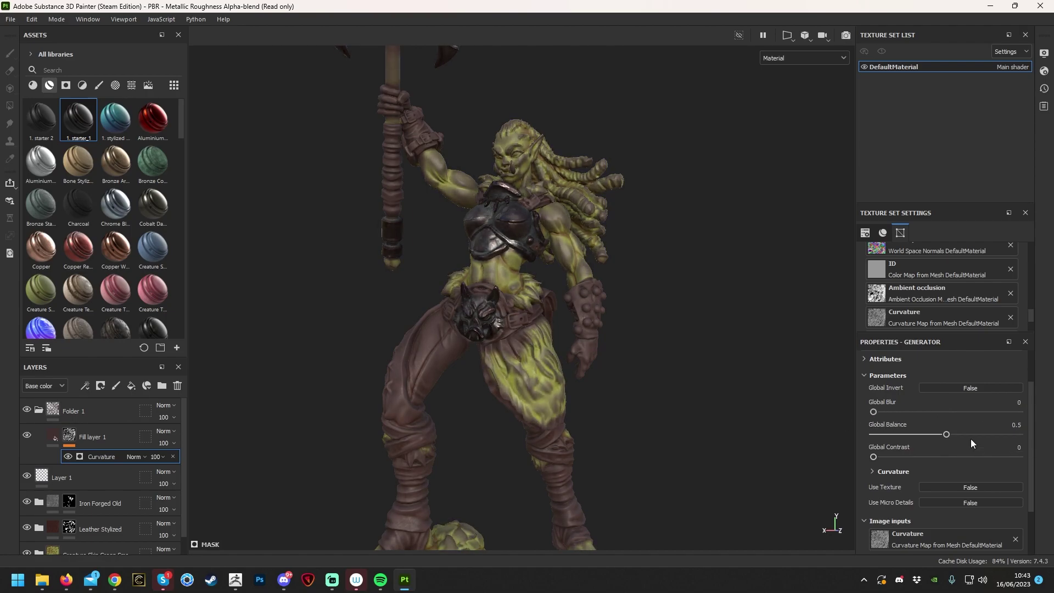
pyautogui.moveTo(947, 433); pyautogui.dragTo(832, 462)
pyautogui.click(898, 473)
pyautogui.scroll(-1, 897, 478)
pyautogui.scroll(-2, 901, 482)
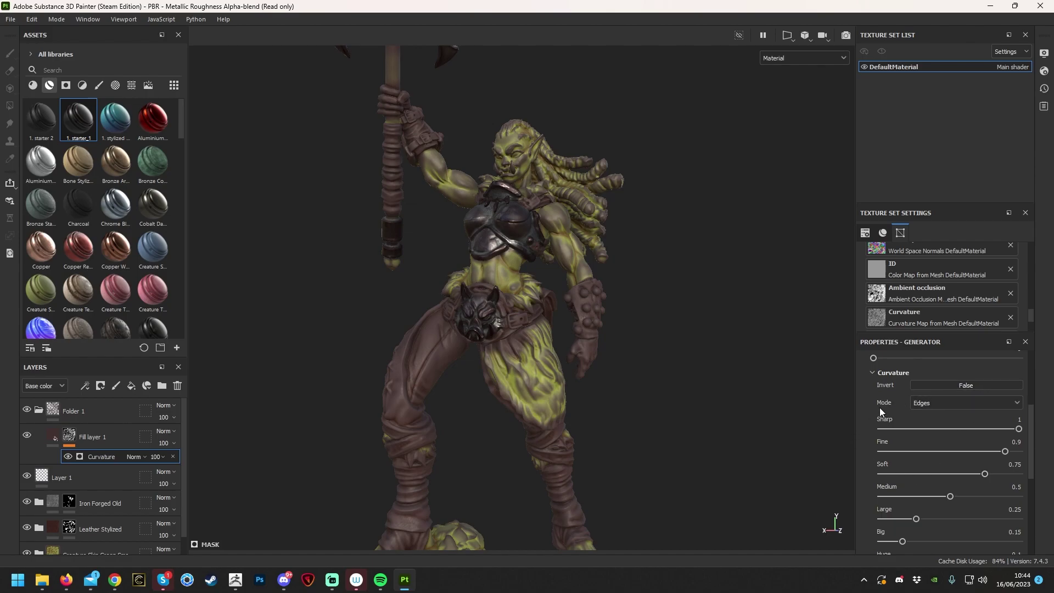
pyautogui.click(940, 407)
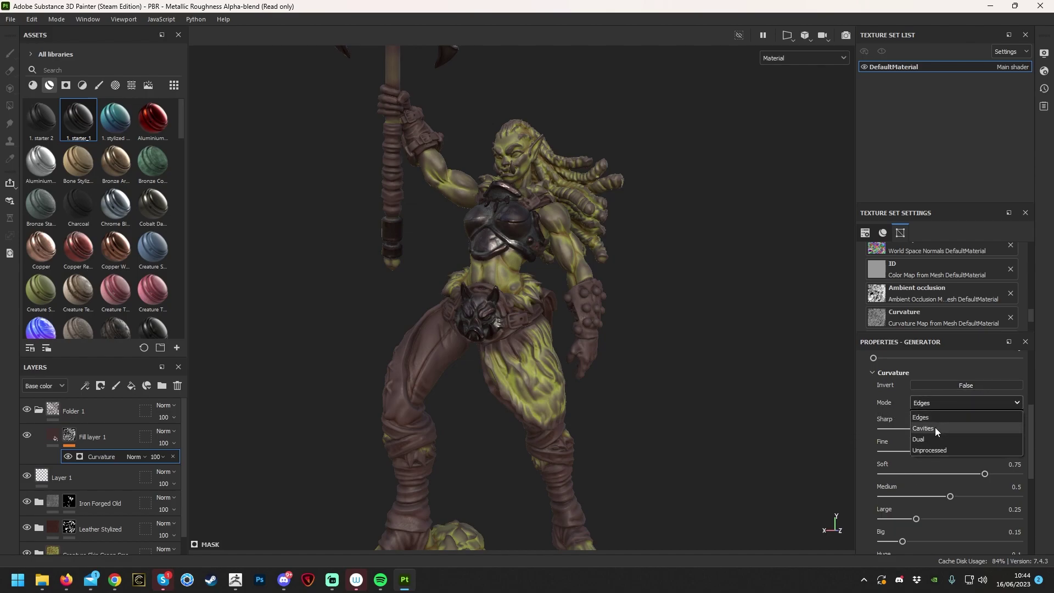
pyautogui.click(935, 428)
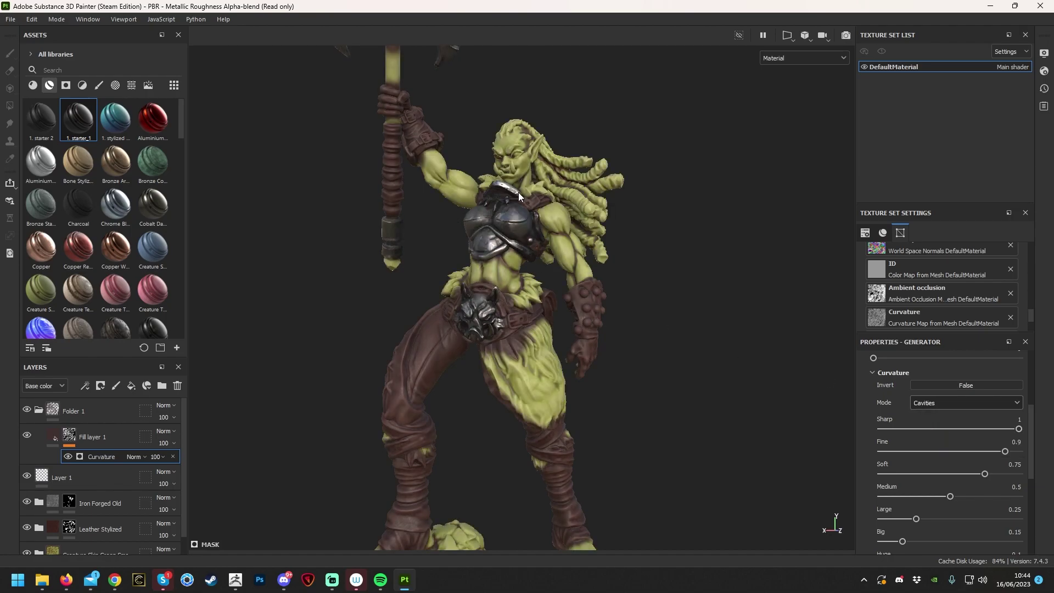
# Lower the generator's Huge, Big, Large and Medium curvature values to 0 and Soft to about 0.37.
pyautogui.scroll(-2, 954, 494)
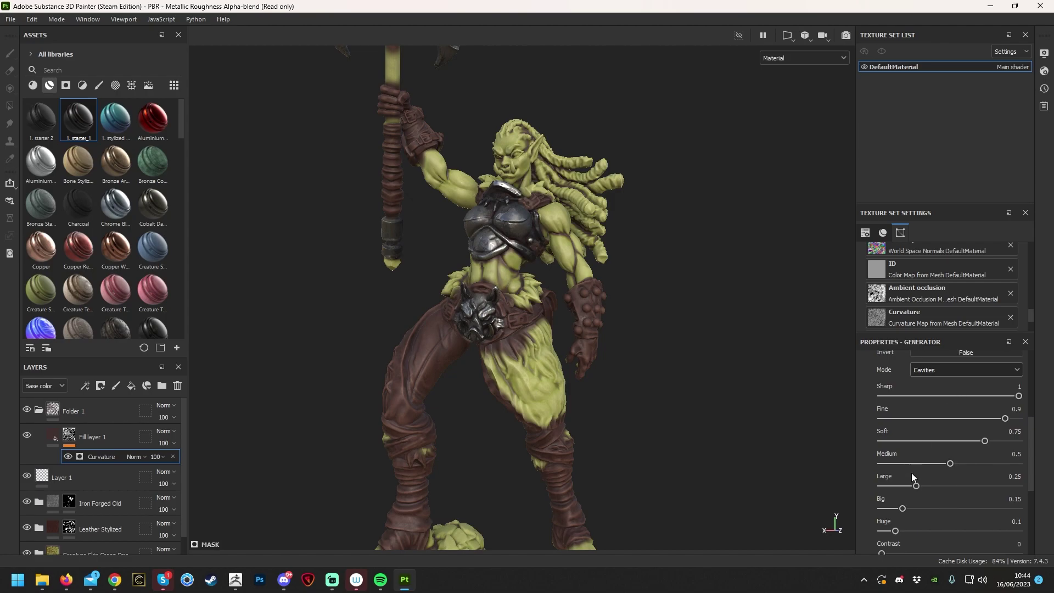
pyautogui.scroll(-2, 910, 483)
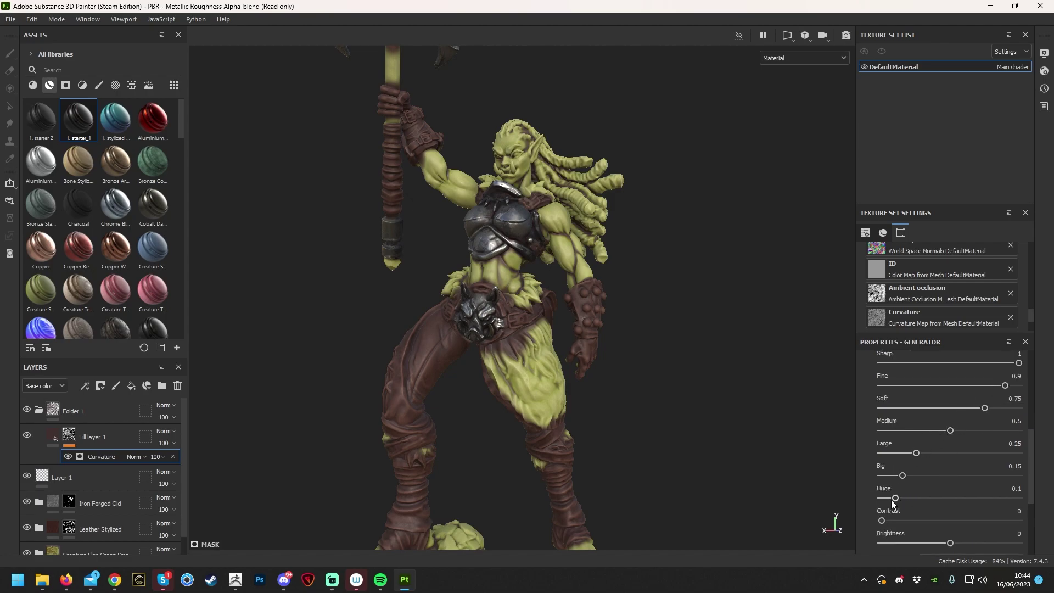
pyautogui.moveTo(899, 497); pyautogui.dragTo(813, 481)
pyautogui.moveTo(916, 453); pyautogui.dragTo(798, 460)
pyautogui.moveTo(920, 433); pyautogui.dragTo(933, 408)
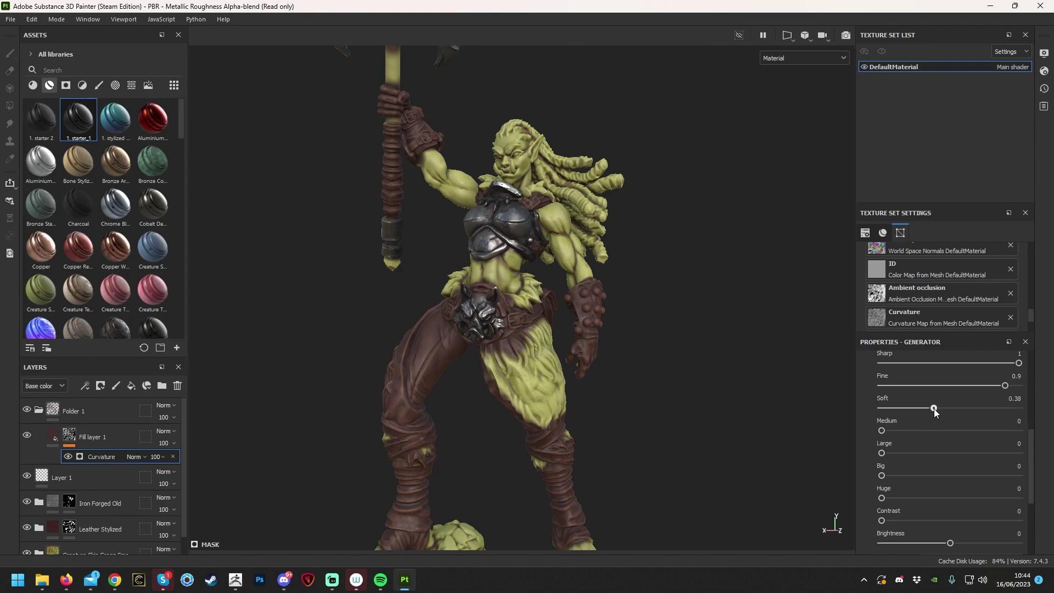
# Compare the figure's torso and belt area with the dark cavity fill layer hidden and shown.
pyautogui.scroll(10, 654, 311)
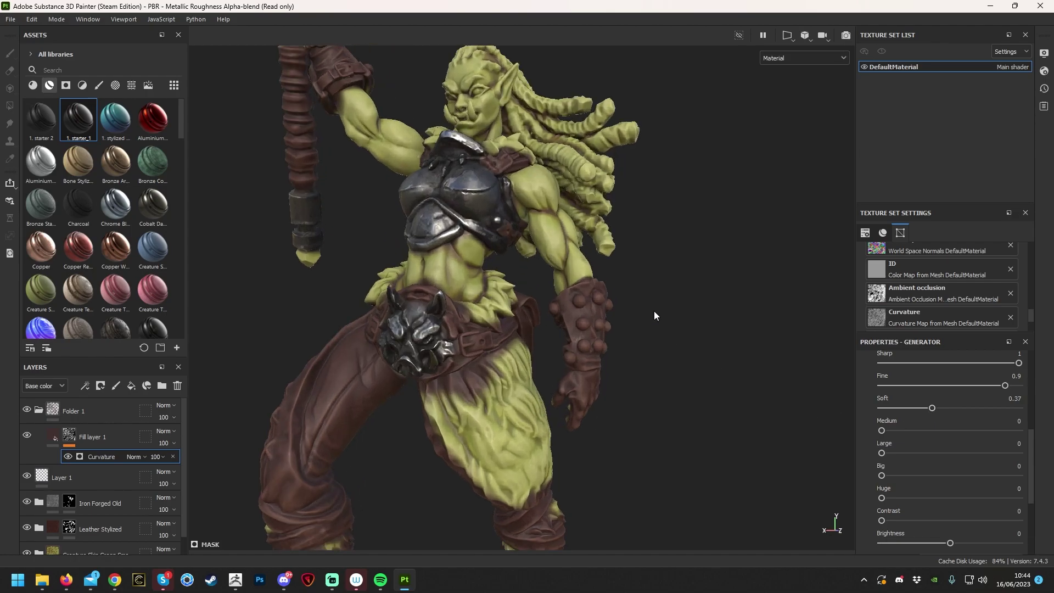
pyautogui.click(26, 436)
pyautogui.click(25, 437)
pyautogui.click(26, 436)
pyautogui.click(25, 435)
pyautogui.click(26, 435)
pyautogui.click(26, 435)
pyautogui.click(25, 435)
pyautogui.click(26, 436)
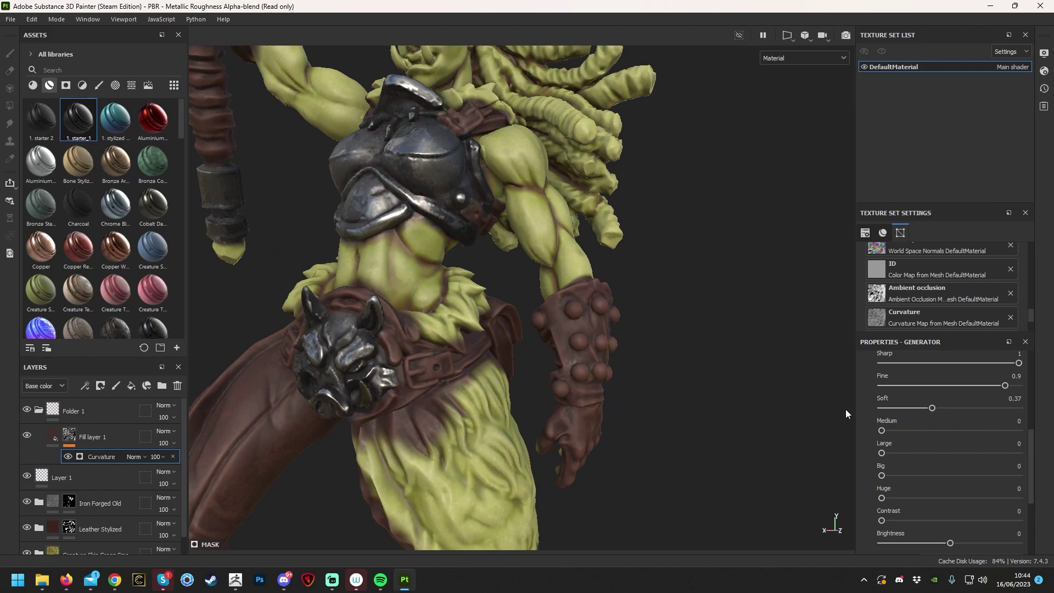
# Raise the Soft and Medium curvature values of the generator to strengthen the cavity shading.
pyautogui.moveTo(932, 408); pyautogui.dragTo(955, 411)
pyautogui.moveTo(884, 430); pyautogui.dragTo(950, 421)
pyautogui.scroll(3, 928, 423)
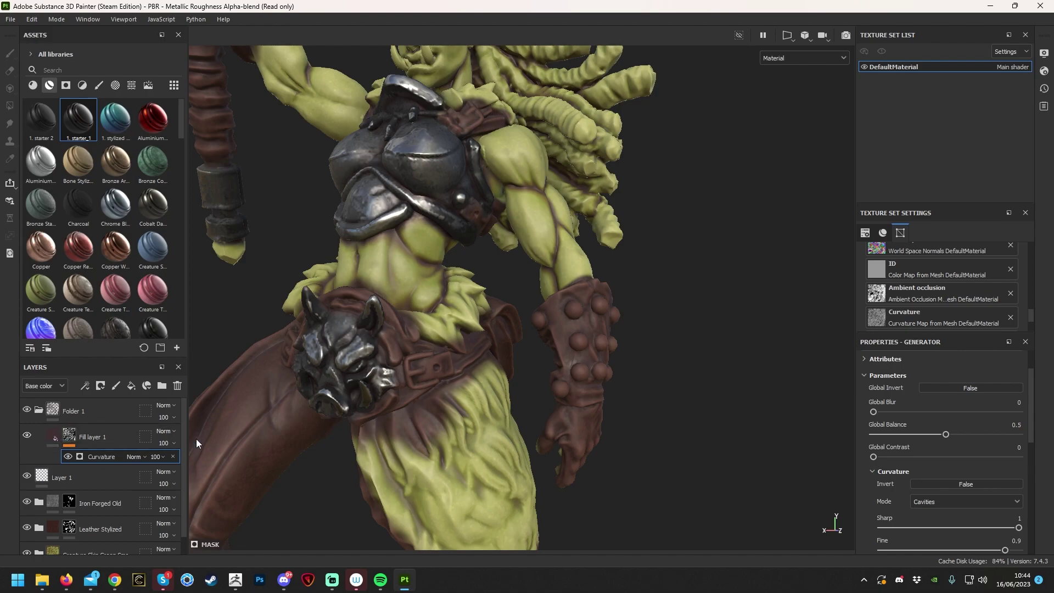
# Set Fill layer 1's blend mode to Multiply and compare the figure with the layer hidden and shown.
pyautogui.click(166, 432)
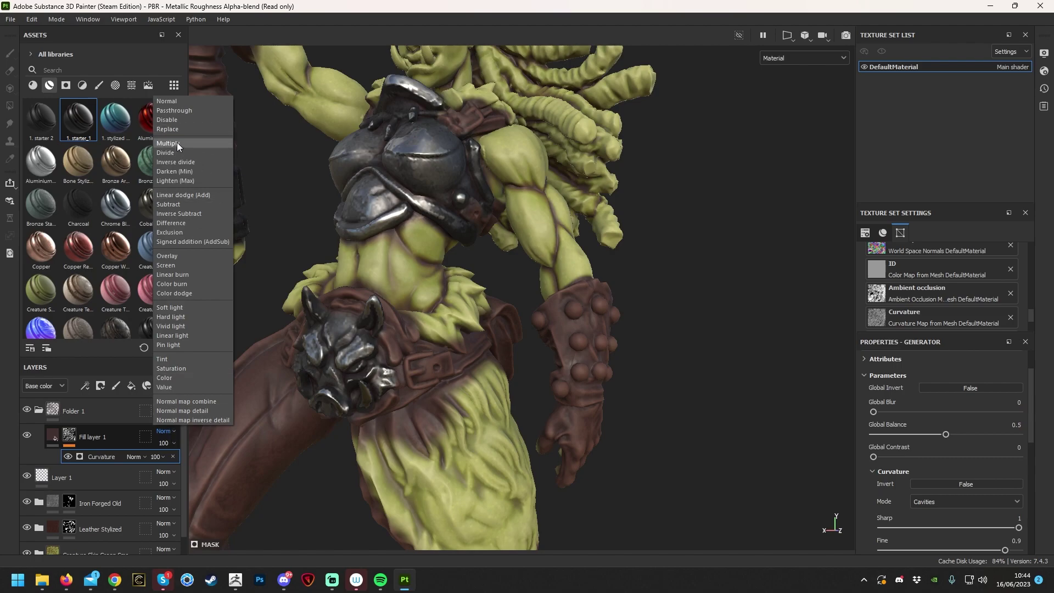
pyautogui.press('Escape')
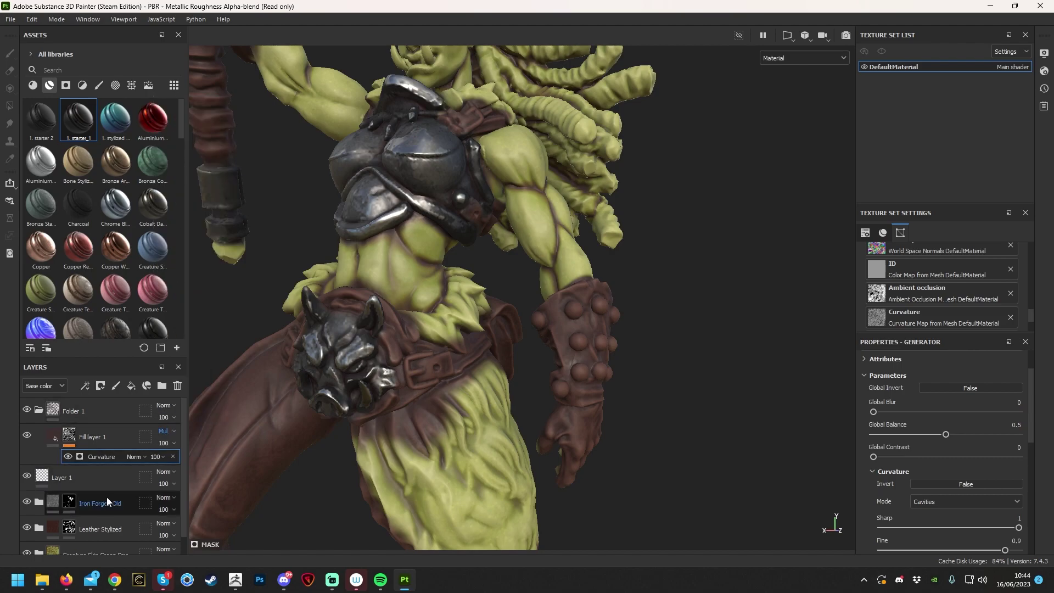
pyautogui.click(27, 434)
pyautogui.click(26, 435)
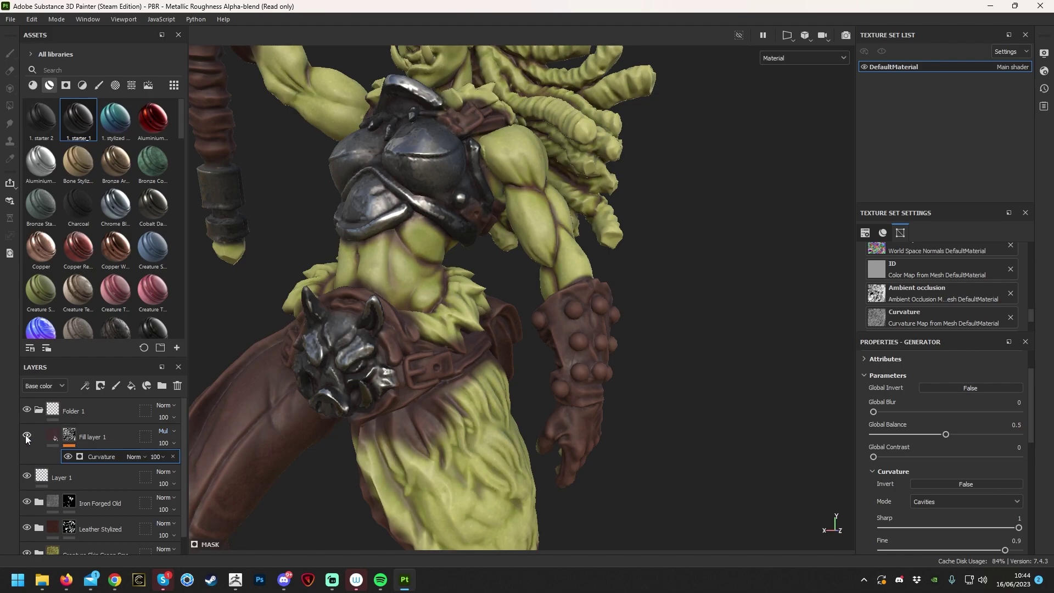
pyautogui.scroll(-5, 435, 220)
pyautogui.keyDown('alt'); pyautogui.moveTo(441, 236); pyautogui.dragTo(475, 219); pyautogui.keyUp('alt')
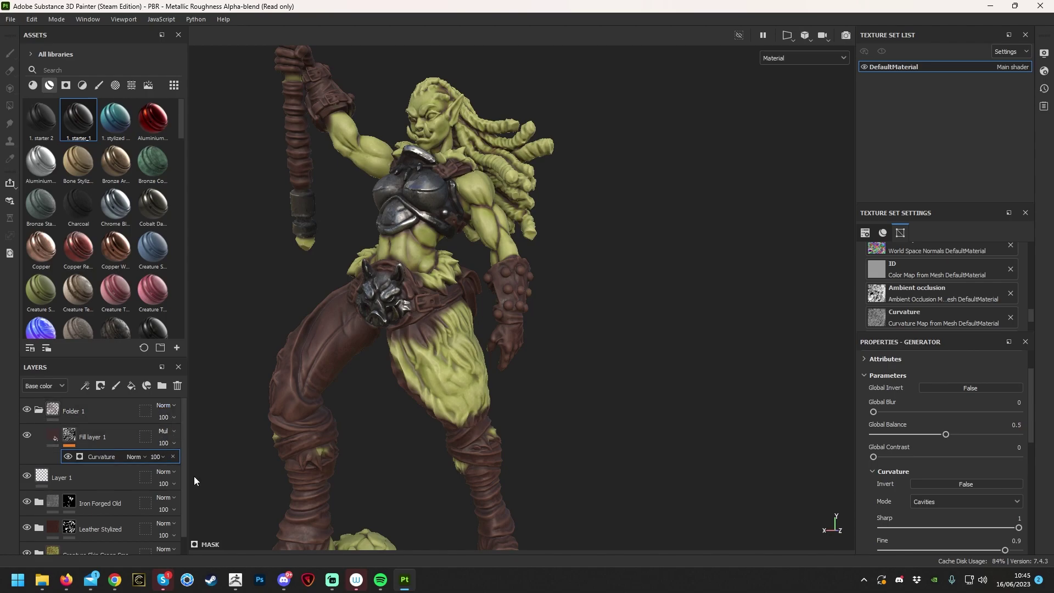
pyautogui.click(165, 430)
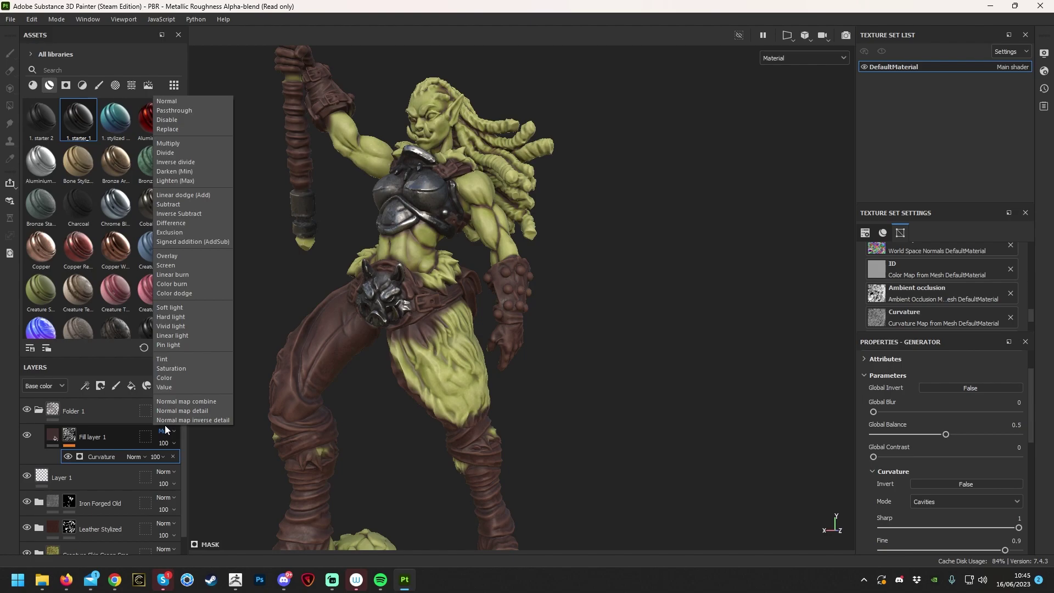
pyautogui.click(596, 304)
pyautogui.scroll(-3, 635, 315)
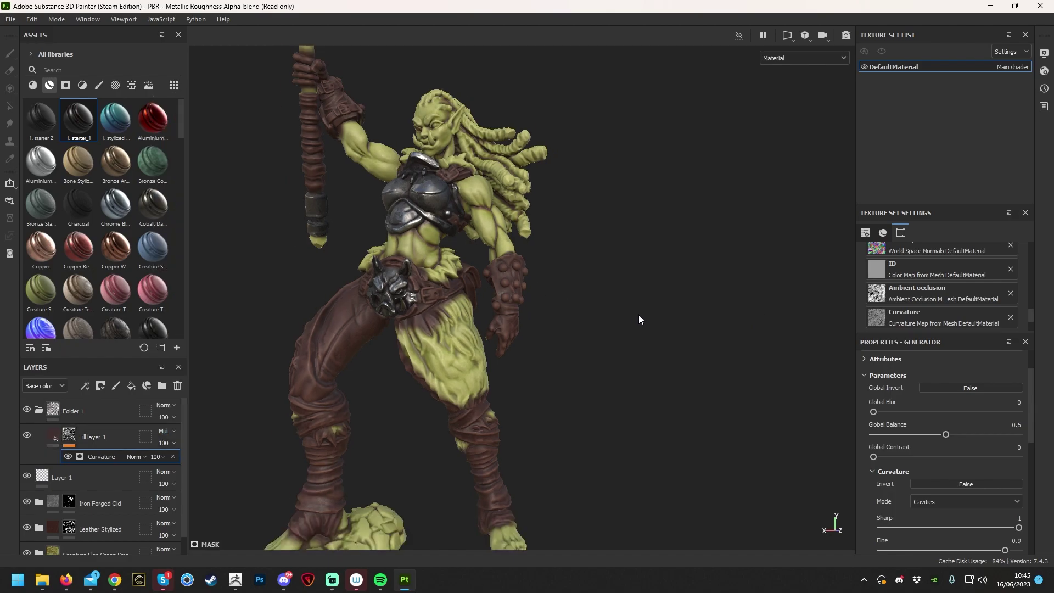
pyautogui.keyDown('alt'); pyautogui.moveTo(630, 346); pyautogui.dragTo(373, 272); pyautogui.keyUp('alt')
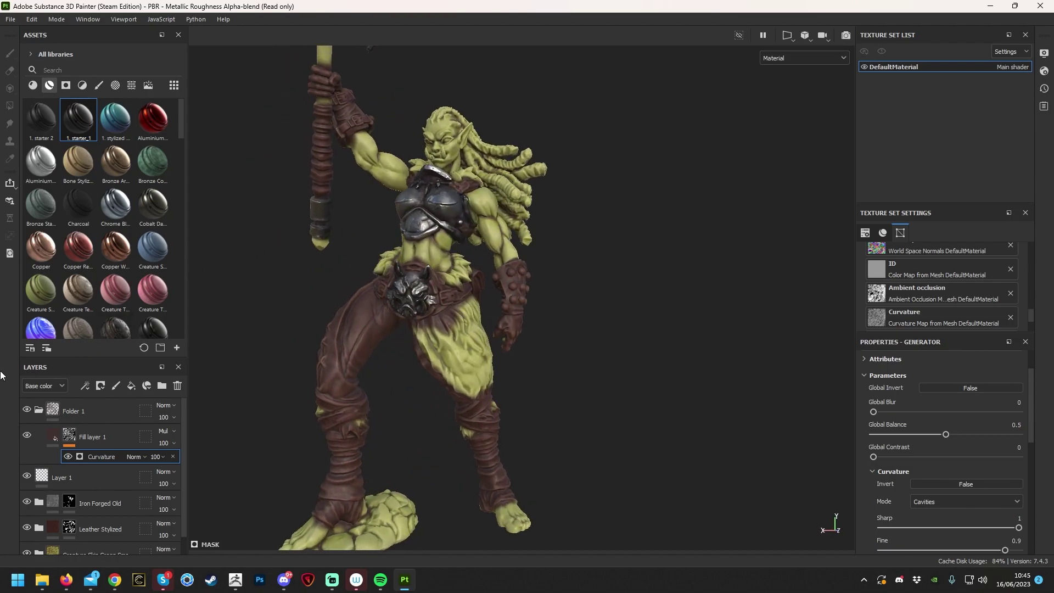
# Change Fill layer 1's base color to a more saturated dark red.
pyautogui.click(51, 436)
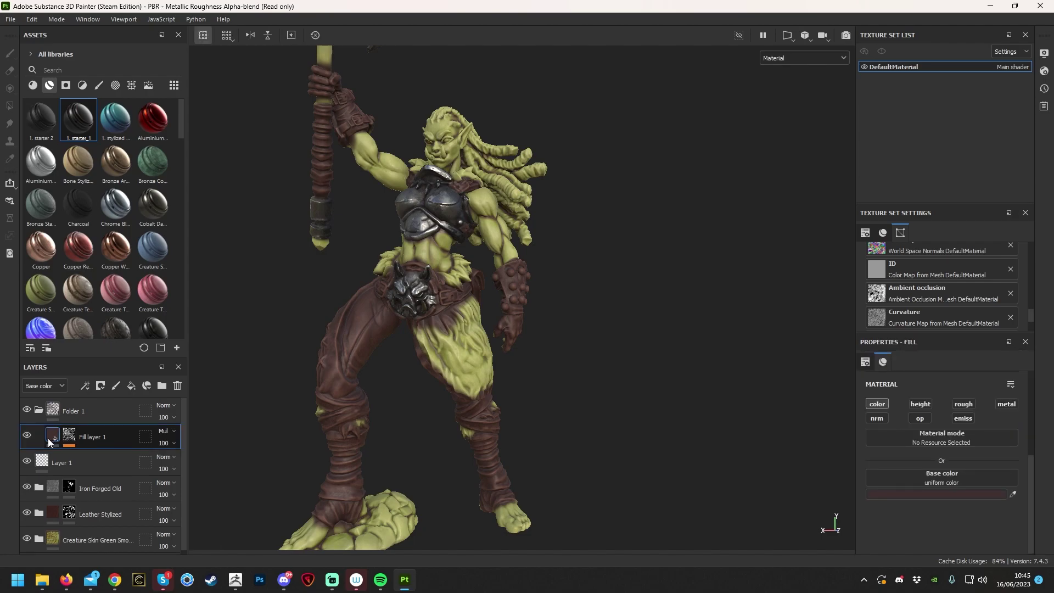
pyautogui.click(903, 494)
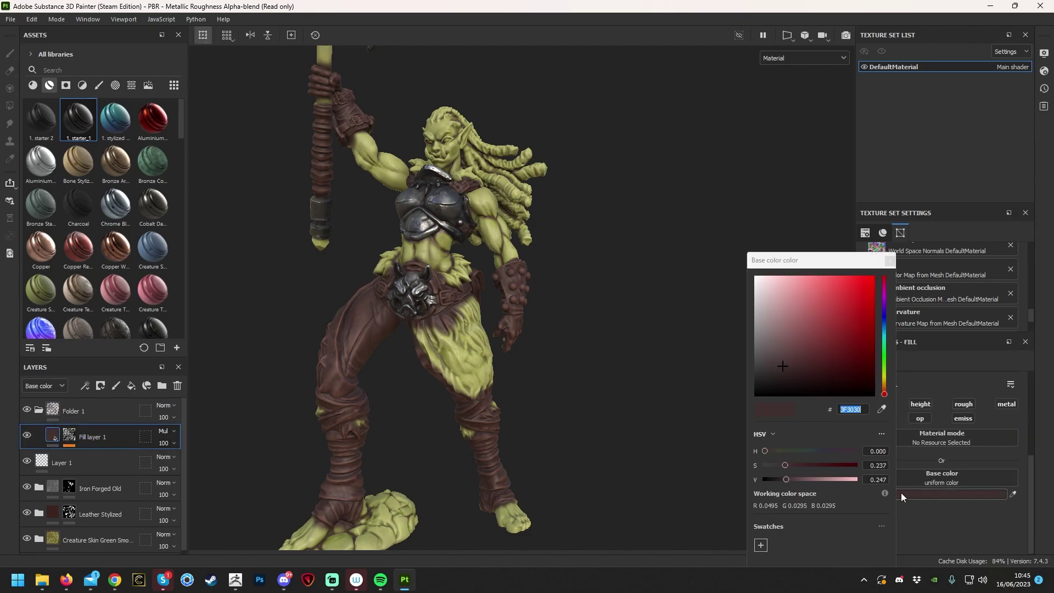
pyautogui.moveTo(788, 367)
pyautogui.mouseDown()
pyautogui.moveTo(822, 375)
pyautogui.moveTo(812, 357)
pyautogui.moveTo(835, 384)
pyautogui.moveTo(792, 381)
pyautogui.moveTo(811, 371)
pyautogui.moveTo(793, 385)
pyautogui.moveTo(789, 377)
pyautogui.moveTo(822, 378)
pyautogui.moveTo(795, 421)
pyautogui.moveTo(808, 384)
pyautogui.moveTo(851, 391)
pyautogui.moveTo(826, 380)
pyautogui.moveTo(848, 283)
pyautogui.moveTo(848, 294)
pyautogui.moveTo(825, 273)
pyautogui.moveTo(865, 283)
pyautogui.moveTo(840, 288)
pyautogui.moveTo(820, 325)
pyautogui.moveTo(841, 281)
pyautogui.moveTo(829, 318)
pyautogui.moveTo(859, 340)
pyautogui.moveTo(861, 378)
pyautogui.moveTo(836, 371)
pyautogui.mouseUp()
pyautogui.click(890, 261)
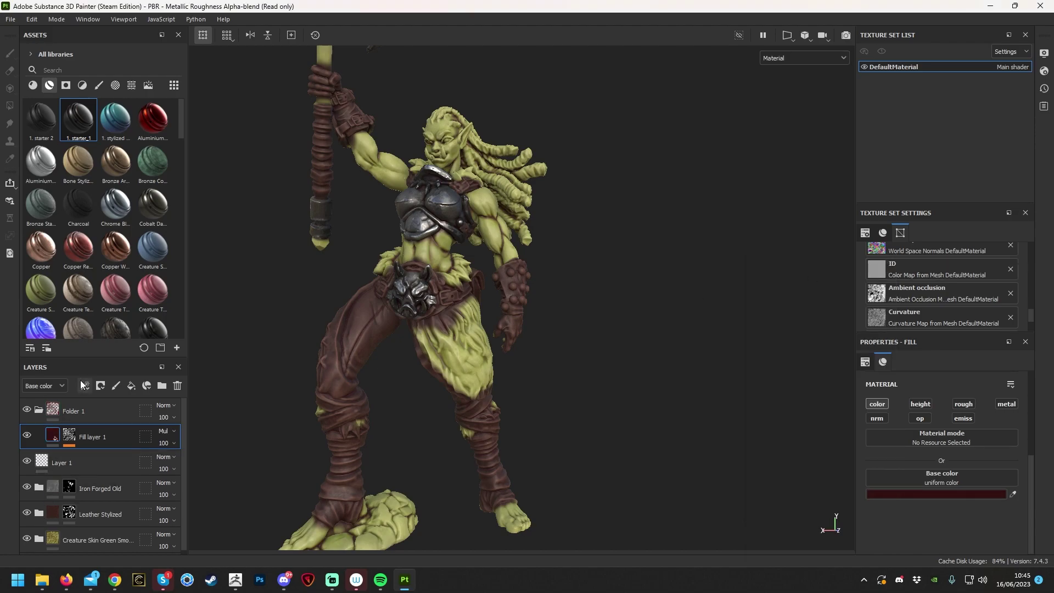
# Add a second fill layer above Fill layer 1 with the dark brown base color 4D392A.
pyautogui.click(130, 387)
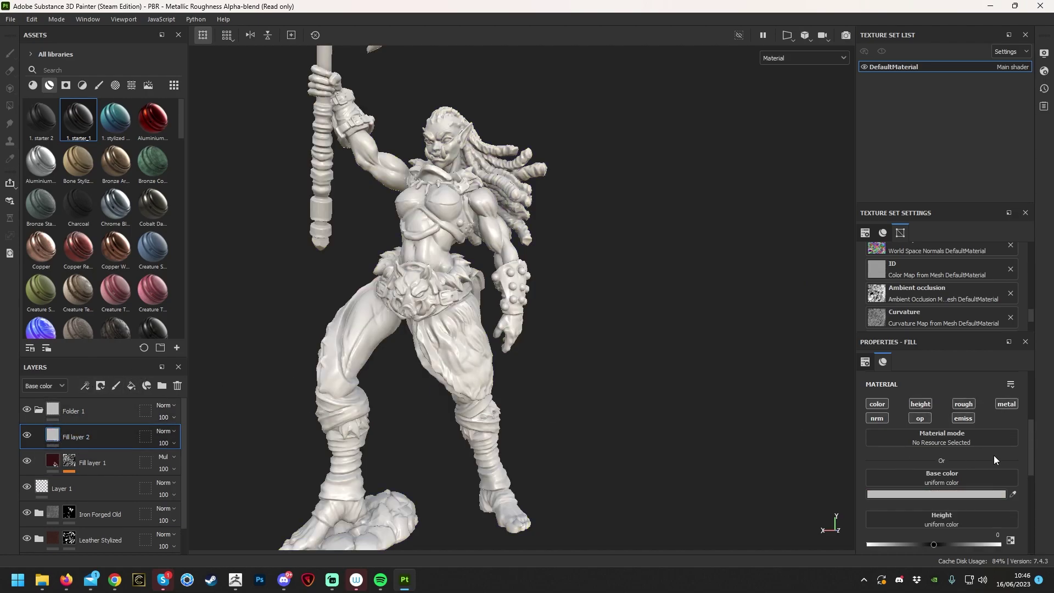
pyautogui.click(957, 495)
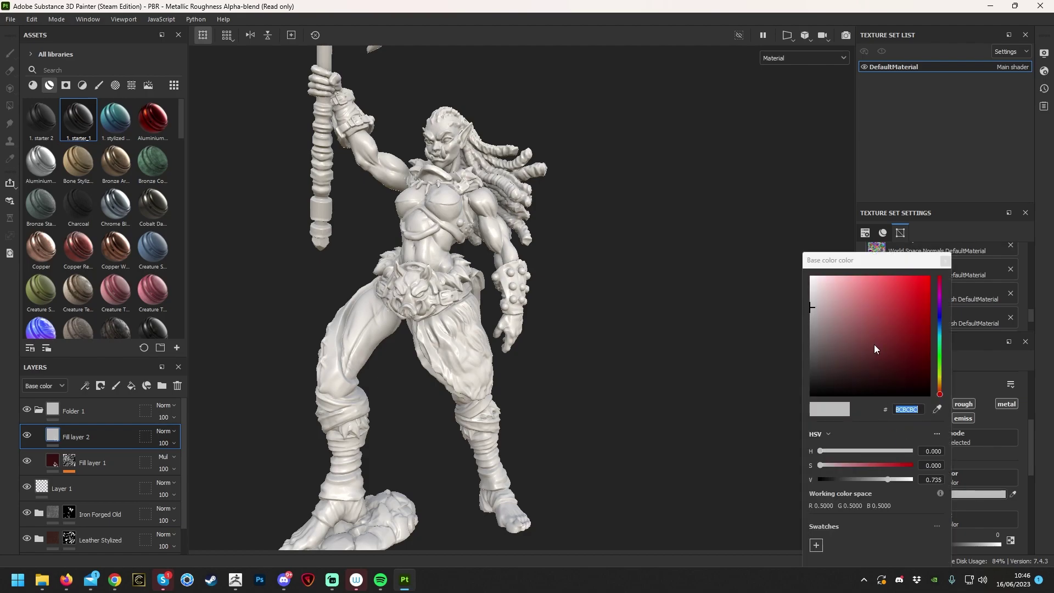
pyautogui.moveTo(900, 376); pyautogui.dragTo(863, 359)
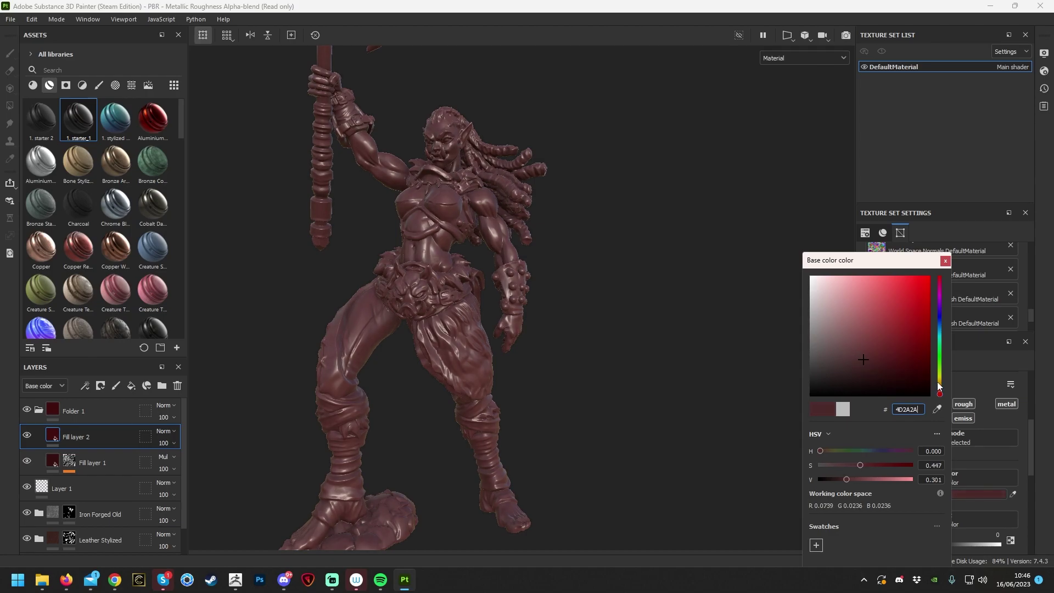
pyautogui.click(940, 391)
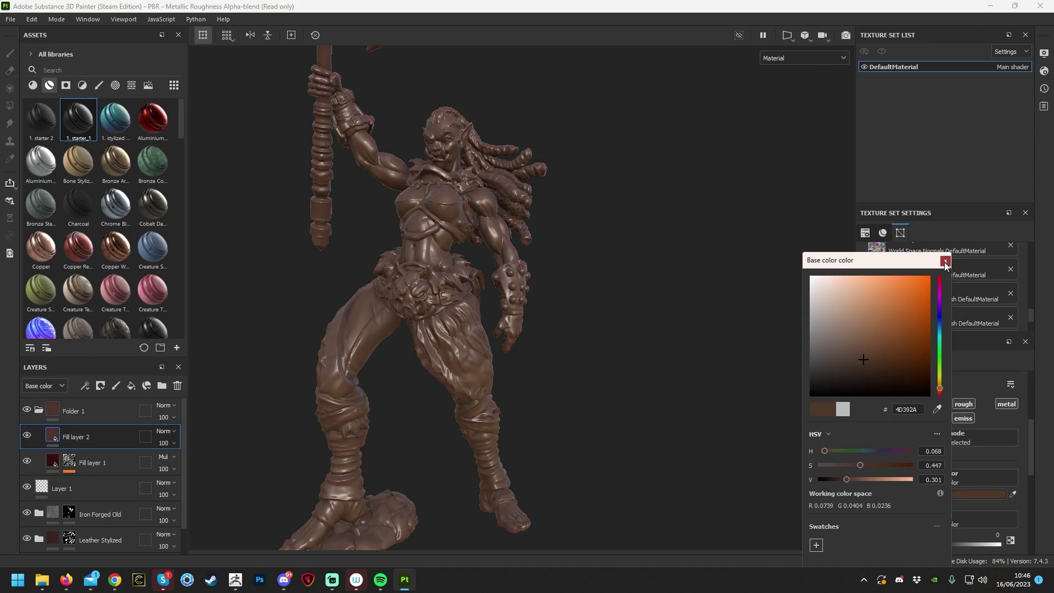
# Set Fill layer 2's blend mode to Multiply and compare the figure with each fill layer hidden and shown.
pyautogui.click(164, 433)
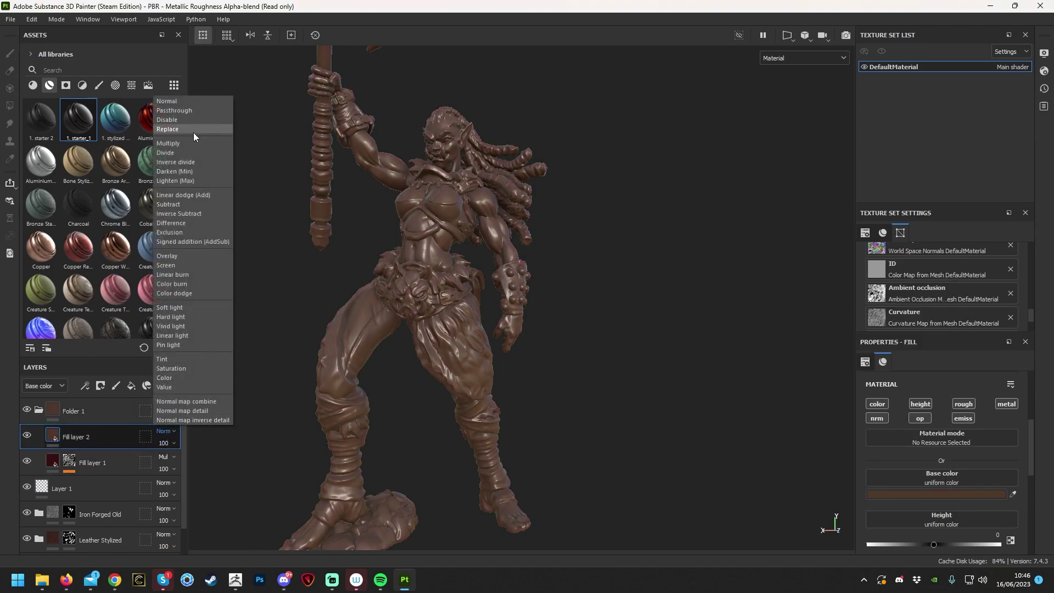
pyautogui.click(183, 141)
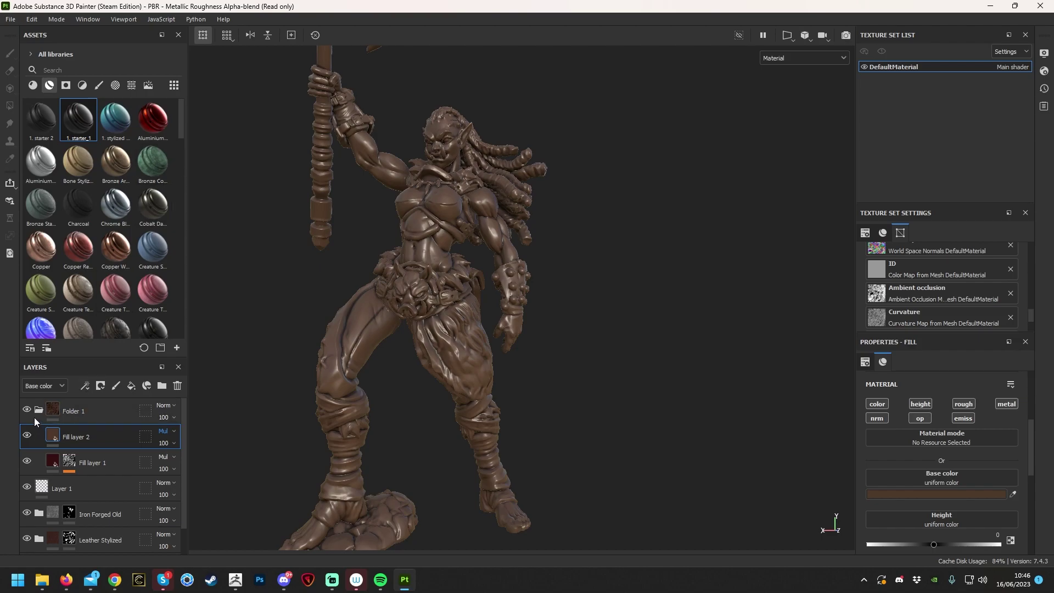
pyautogui.click(28, 436)
pyautogui.click(26, 436)
pyautogui.click(27, 437)
pyautogui.click(27, 436)
pyautogui.click(27, 460)
pyautogui.click(27, 460)
pyautogui.click(27, 436)
pyautogui.click(27, 436)
# Turn off all of Fill layer 2's material channels except color.
pyautogui.click(922, 407)
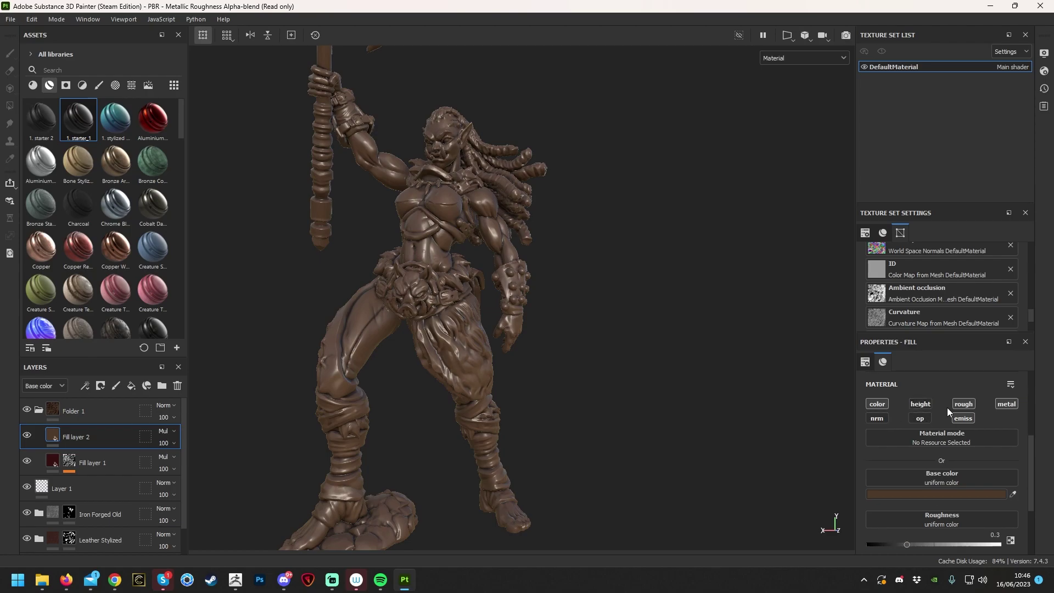
pyautogui.click(967, 418)
pyautogui.click(1005, 404)
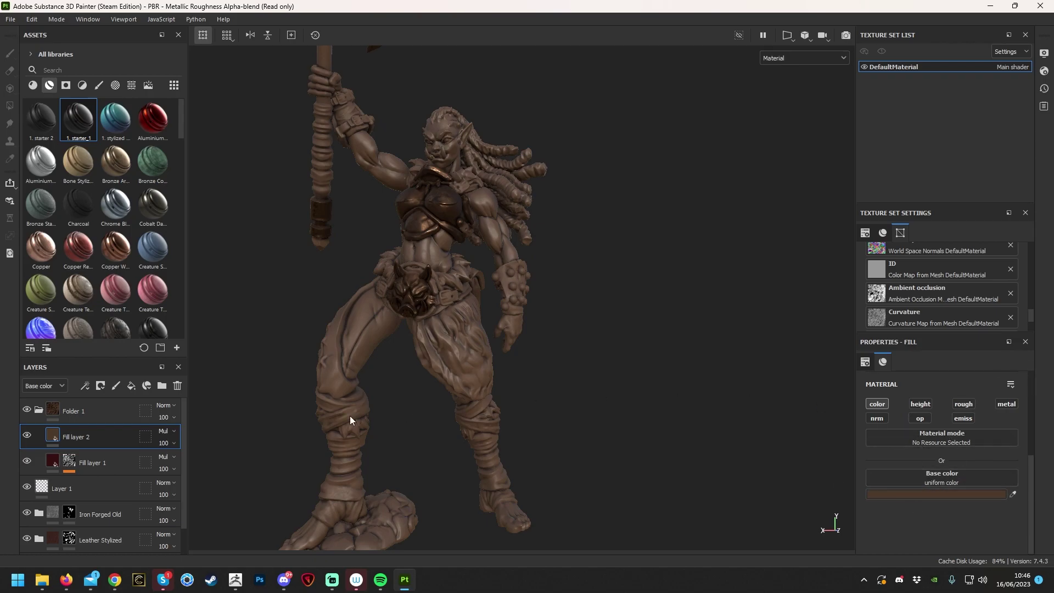
# Give Fill layer 2 a black mask driven by an Ambient Occlusion generator.
pyautogui.rightClick(98, 436)
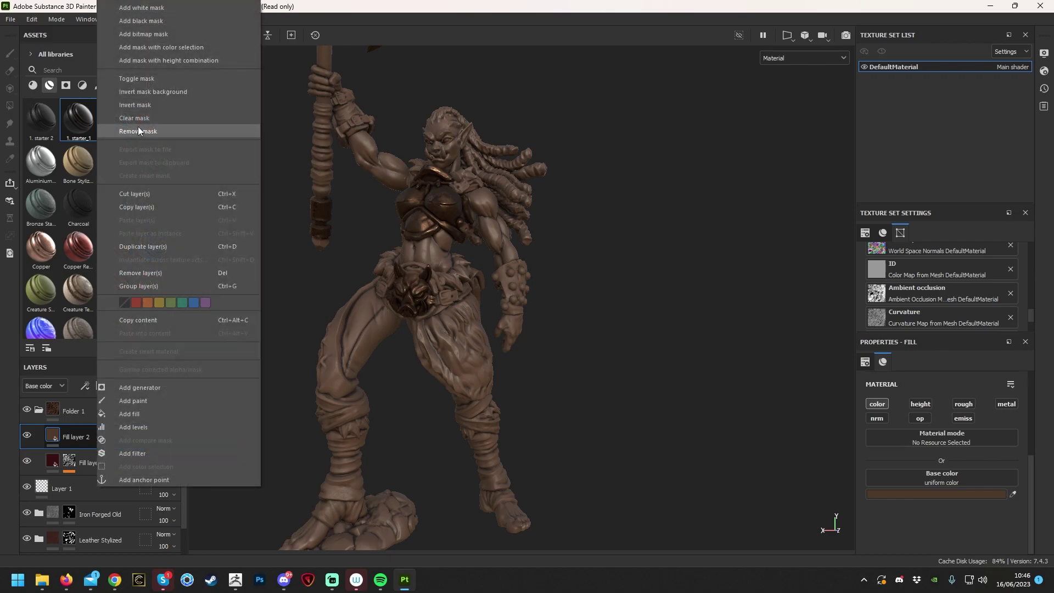
pyautogui.click(134, 21)
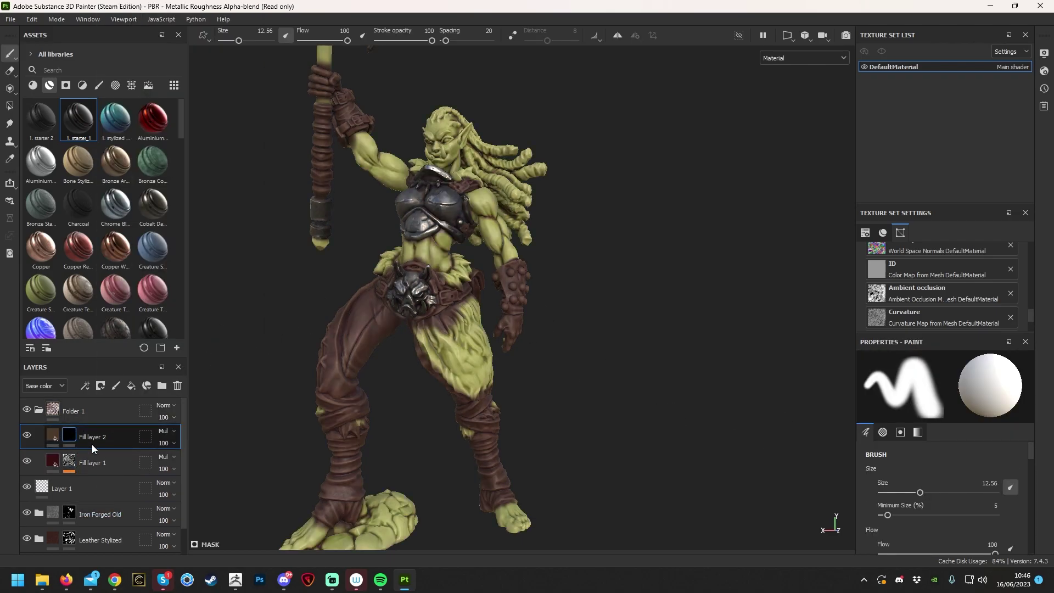
pyautogui.rightClick(66, 436)
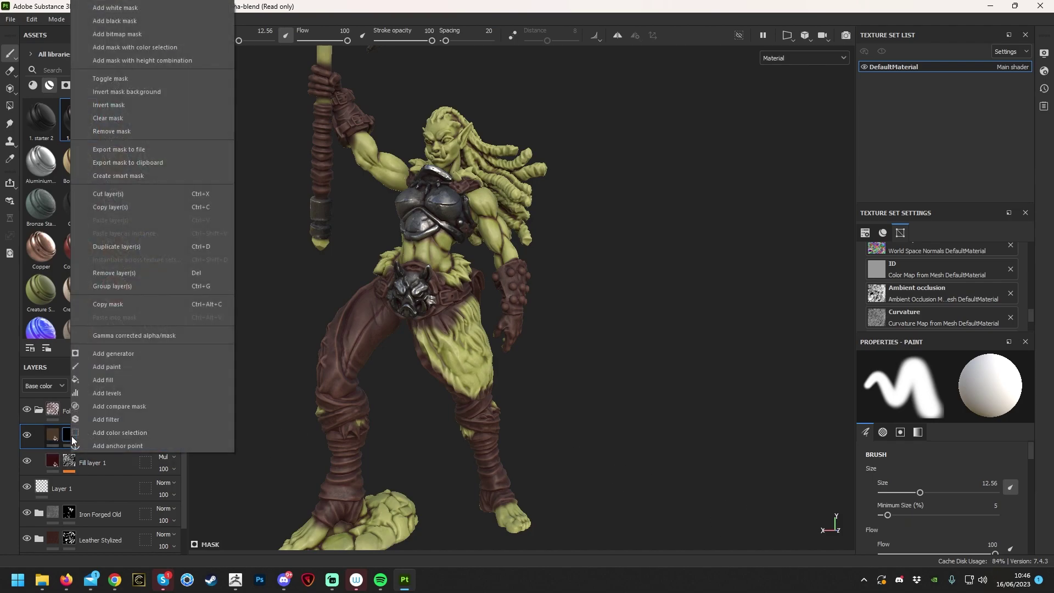
pyautogui.click(125, 353)
pyautogui.click(945, 391)
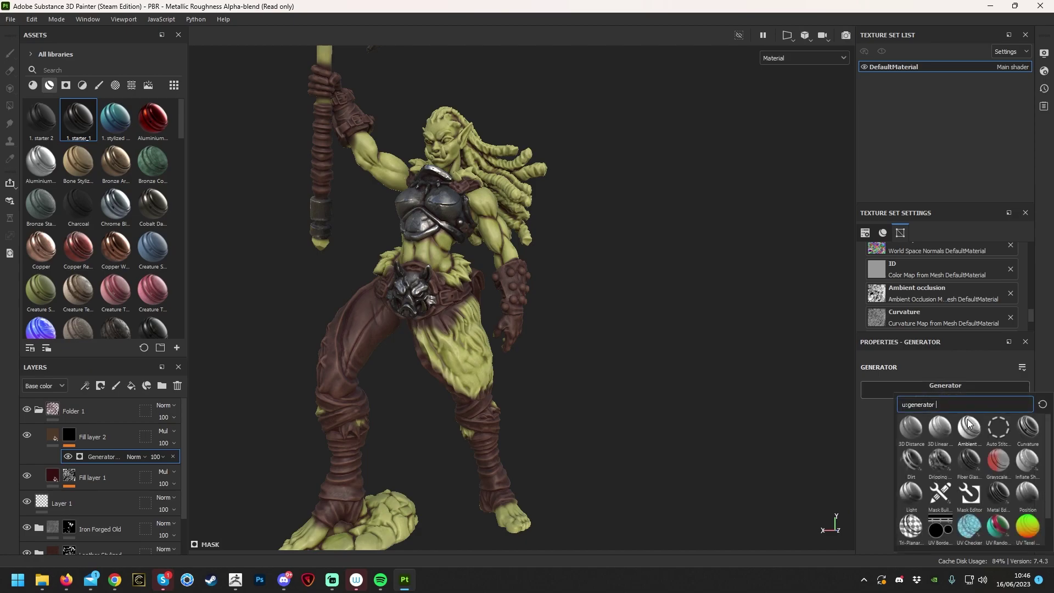
pyautogui.click(971, 434)
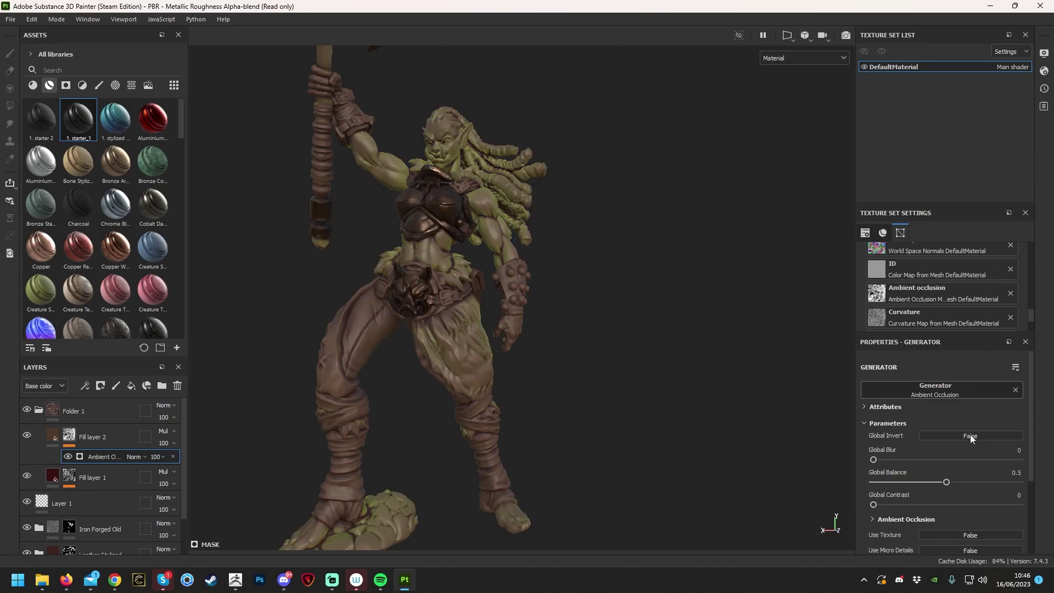
# Invert the ambient occlusion in Fill layer 2's mask generator so the brown shades only the occluded areas.
pyautogui.scroll(-1, 983, 483)
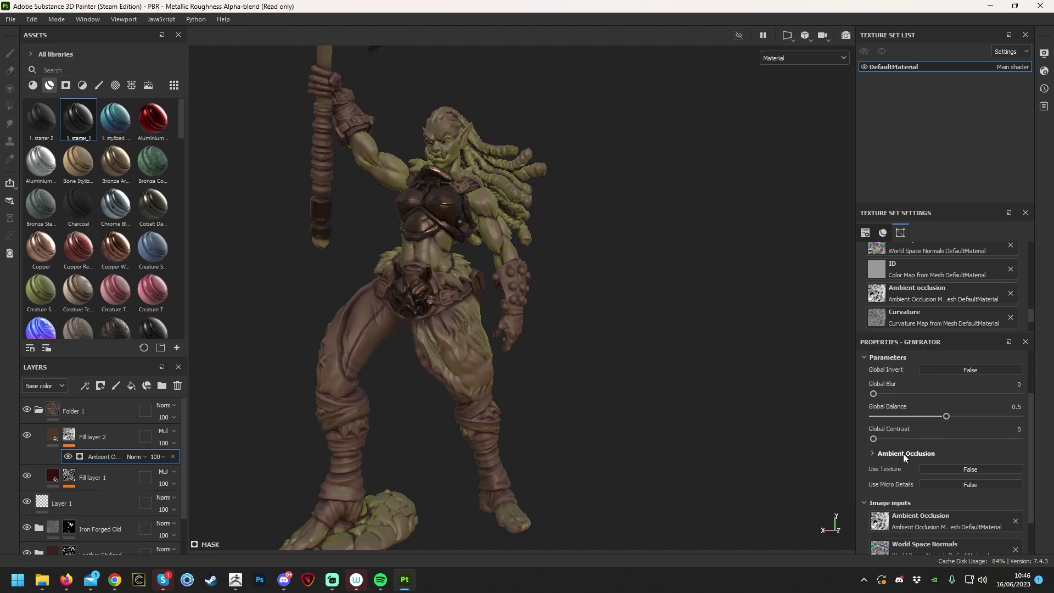
pyautogui.click(883, 455)
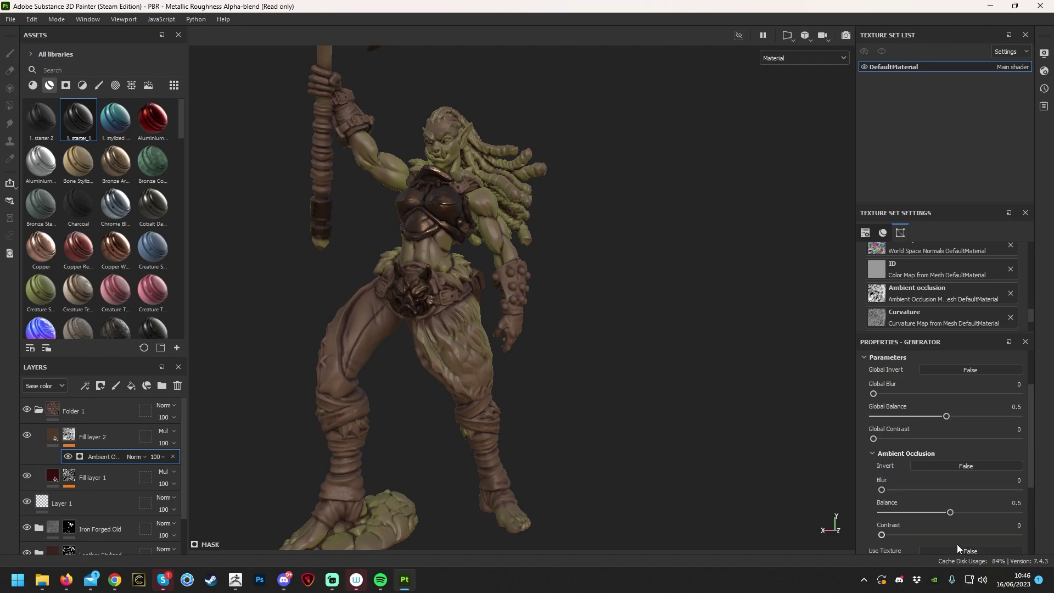
pyautogui.scroll(2, 468, 232)
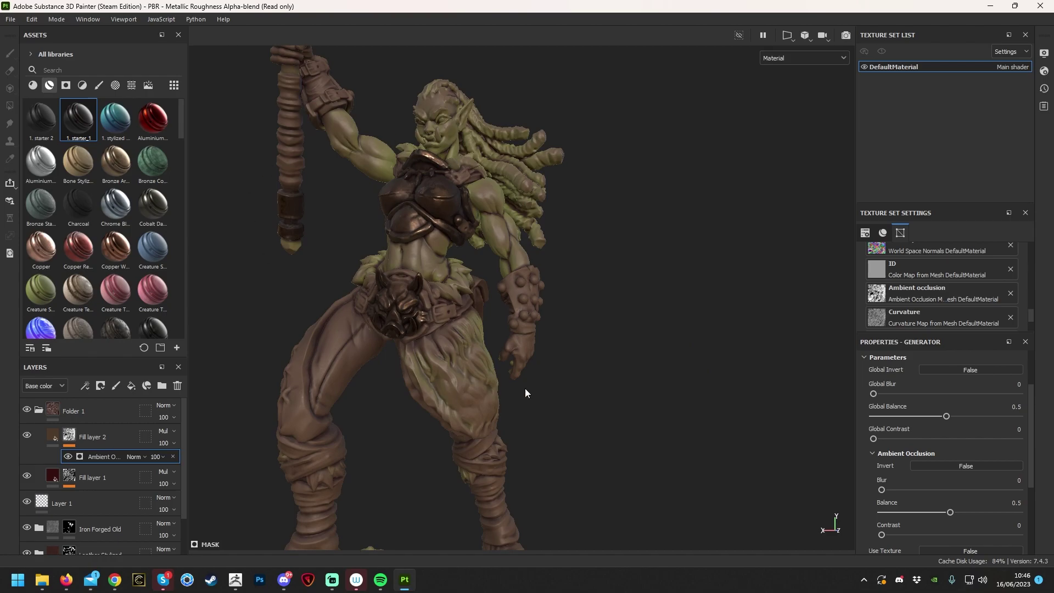
pyautogui.click(971, 467)
pyautogui.keyDown('alt'); pyautogui.moveTo(801, 423); pyautogui.dragTo(731, 421); pyautogui.keyUp('alt')
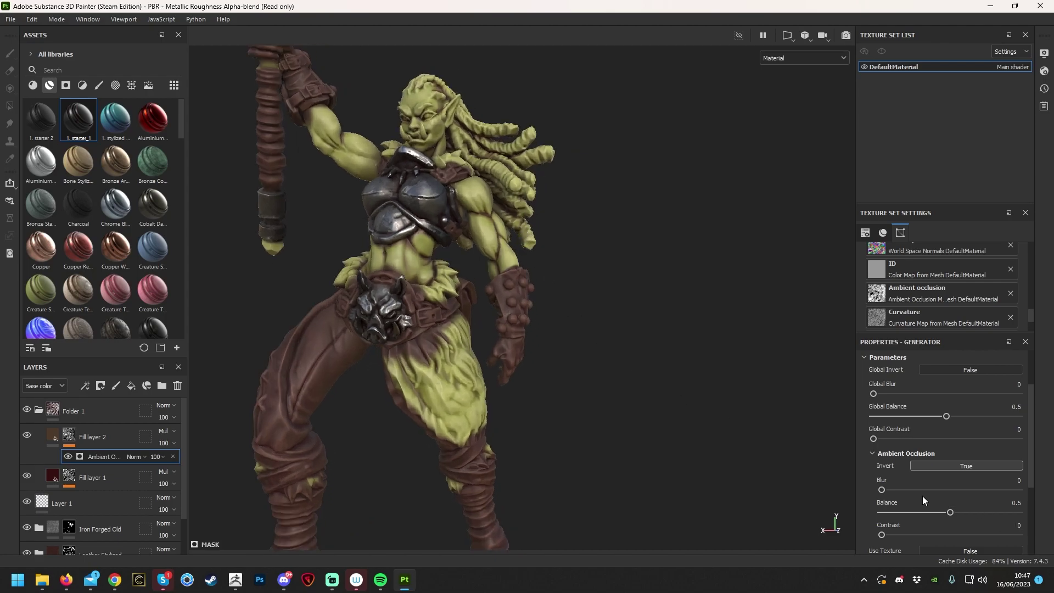
# Set the generator's ambient occlusion balance to 0.47, blur to 1.15 and contrast to 0.12.
pyautogui.scroll(-3, 921, 493)
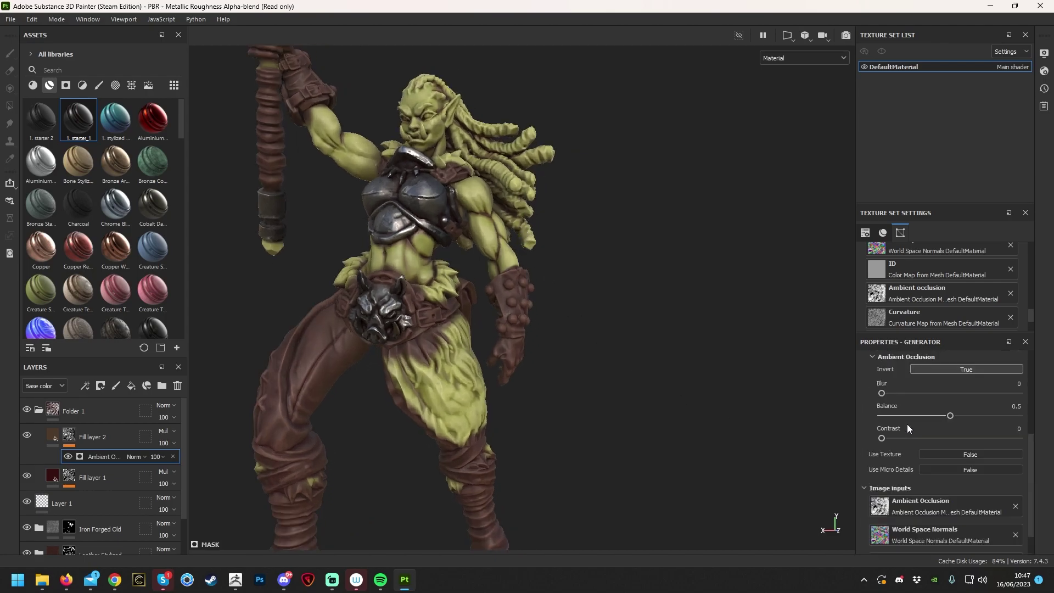
pyautogui.scroll(1, 883, 473)
pyautogui.moveTo(951, 446)
pyautogui.mouseDown()
pyautogui.moveTo(975, 448)
pyautogui.moveTo(924, 450)
pyautogui.moveTo(1005, 464)
pyautogui.moveTo(898, 469)
pyautogui.moveTo(946, 469)
pyautogui.mouseUp()
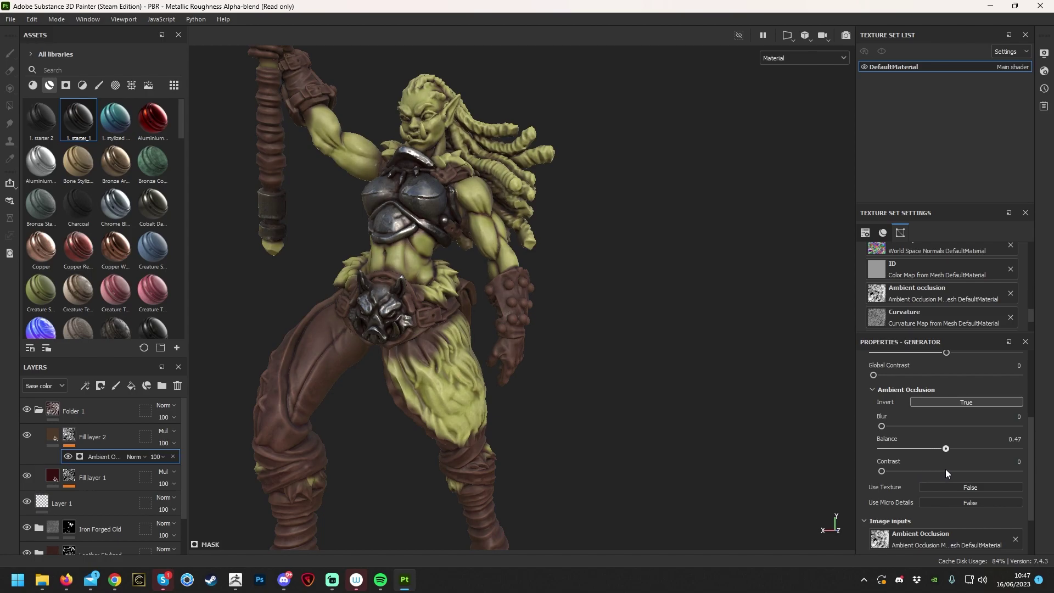
pyautogui.moveTo(882, 426)
pyautogui.mouseDown()
pyautogui.moveTo(905, 430)
pyautogui.moveTo(893, 432)
pyautogui.mouseUp()
pyautogui.moveTo(882, 471); pyautogui.dragTo(884, 470)
pyautogui.keyDown('alt'); pyautogui.moveTo(604, 450); pyautogui.dragTo(513, 238); pyautogui.keyUp('alt')
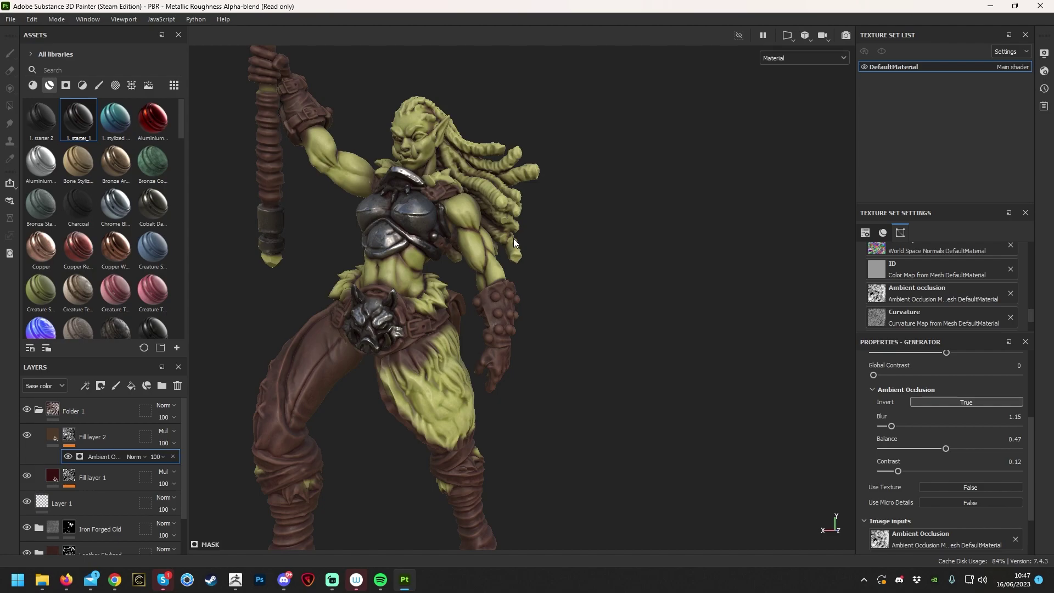
# Check the shading on the whole figure and add a third fill layer above Fill layer 2.
pyautogui.scroll(-4, 562, 449)
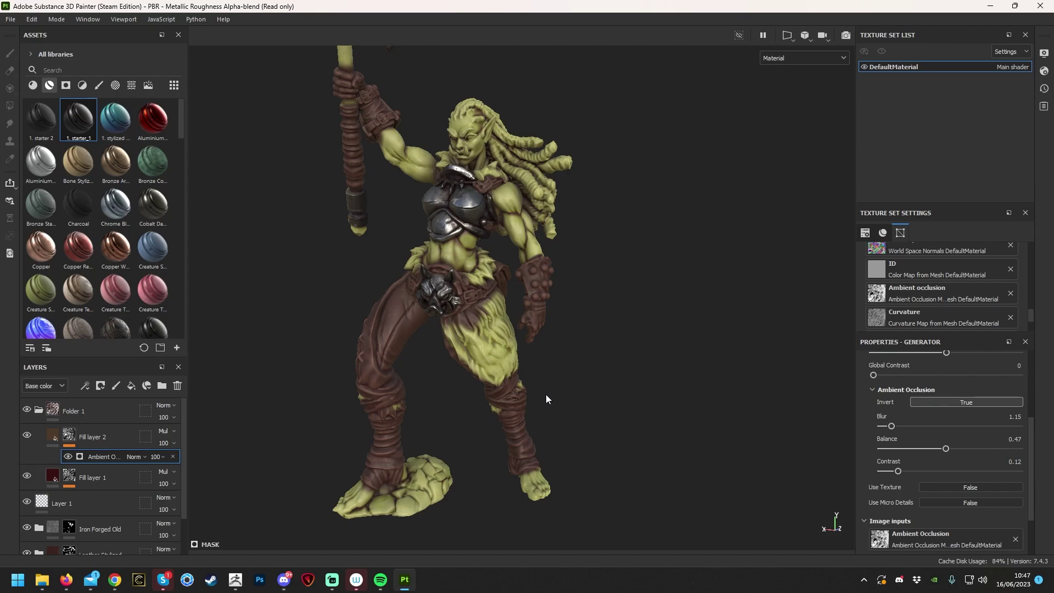
pyautogui.keyDown('alt'); pyautogui.moveTo(660, 318); pyautogui.dragTo(636, 388); pyautogui.keyUp('alt')
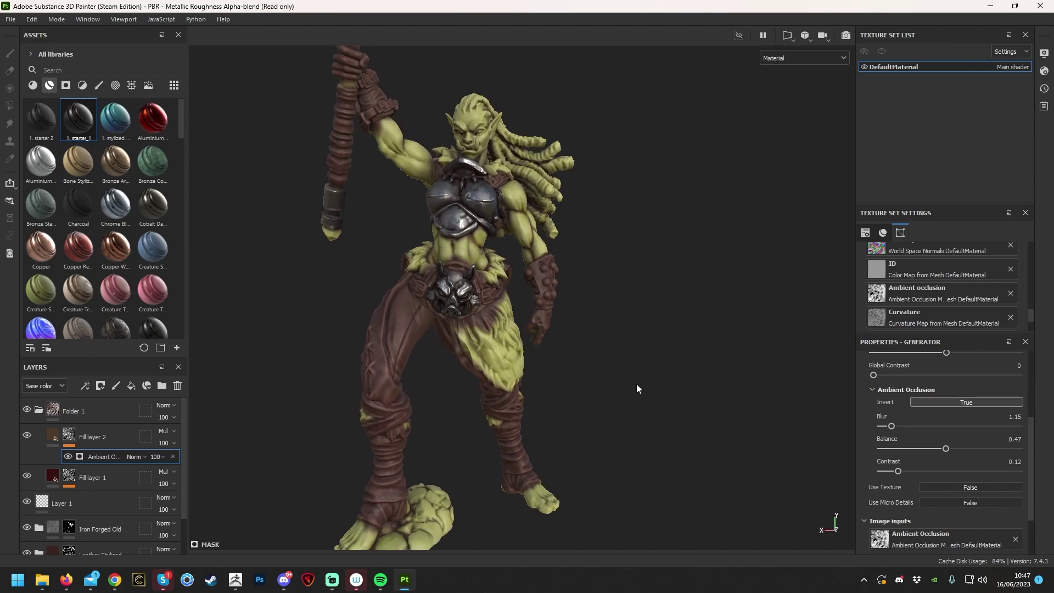
pyautogui.click(120, 443)
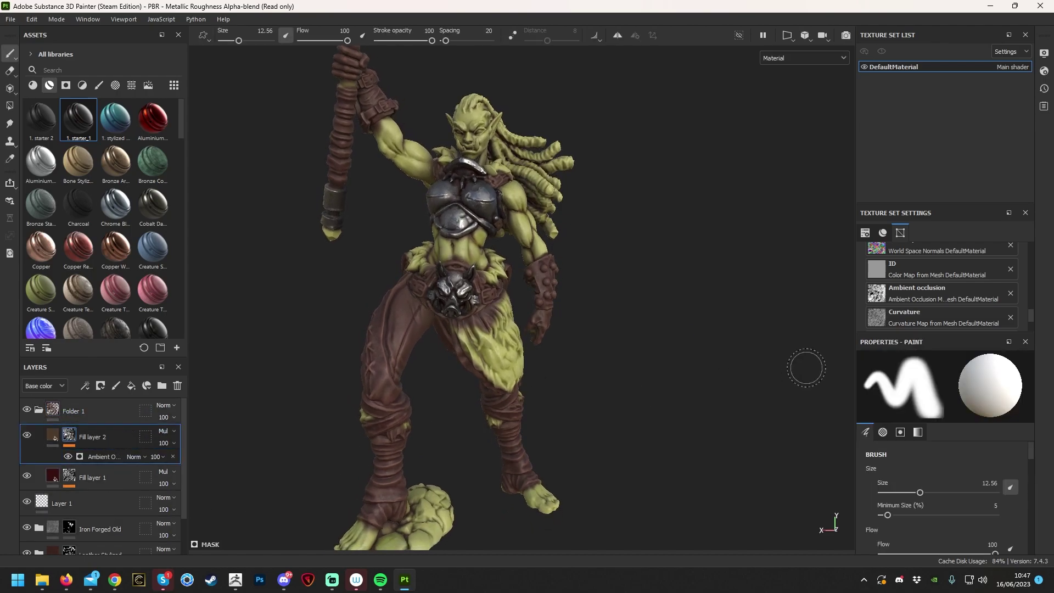
pyautogui.keyDown('alt'); pyautogui.moveTo(758, 370); pyautogui.dragTo(640, 387); pyautogui.keyUp('alt')
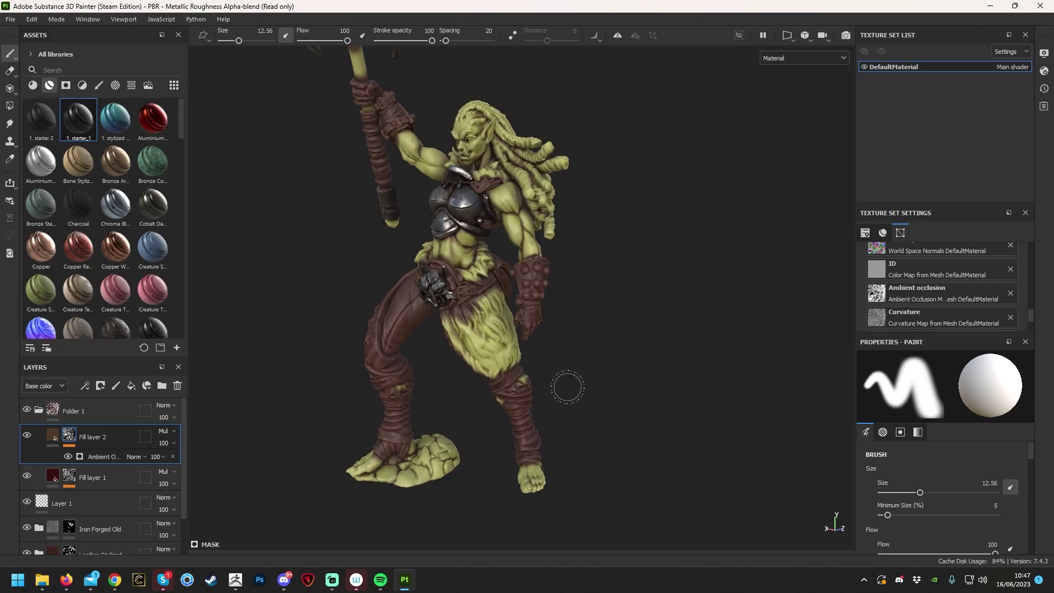
pyautogui.click(134, 390)
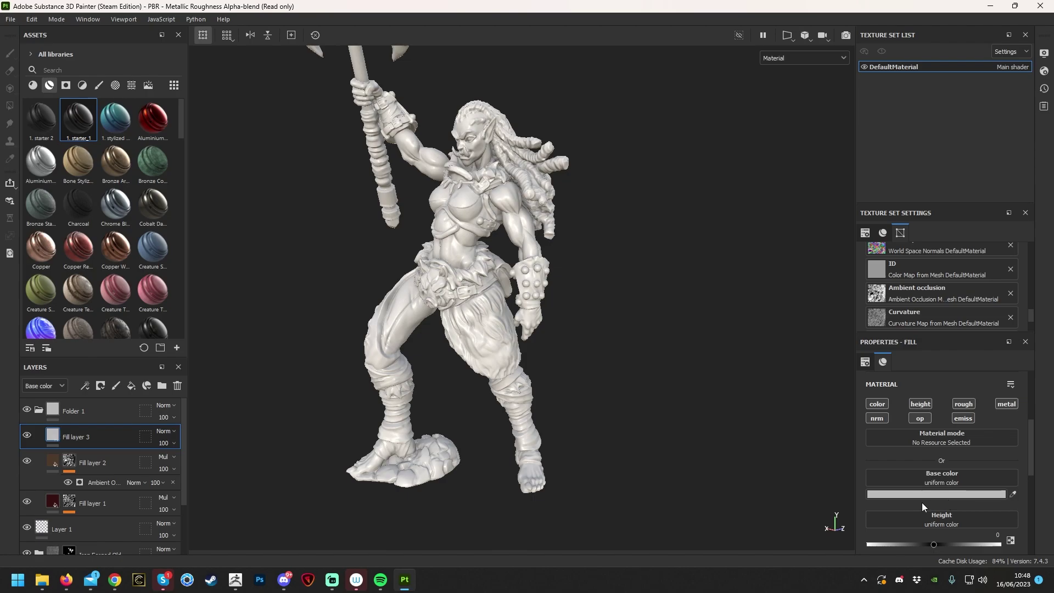
# Give Fill layer 3 a pale yellow-beige base color and keep only its color channel active.
pyautogui.click(881, 493)
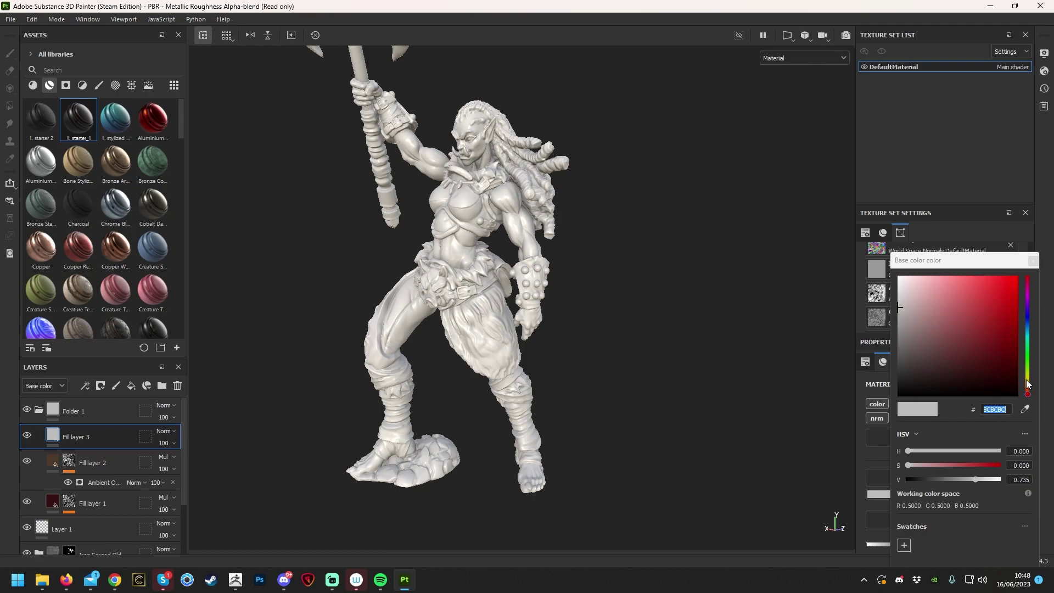
pyautogui.click(1028, 382)
pyautogui.moveTo(1029, 383); pyautogui.dragTo(1030, 379)
pyautogui.moveTo(916, 304)
pyautogui.mouseDown()
pyautogui.moveTo(919, 318)
pyautogui.moveTo(916, 289)
pyautogui.moveTo(932, 298)
pyautogui.moveTo(919, 315)
pyautogui.moveTo(937, 328)
pyautogui.moveTo(924, 321)
pyautogui.mouseUp()
pyautogui.click(1033, 261)
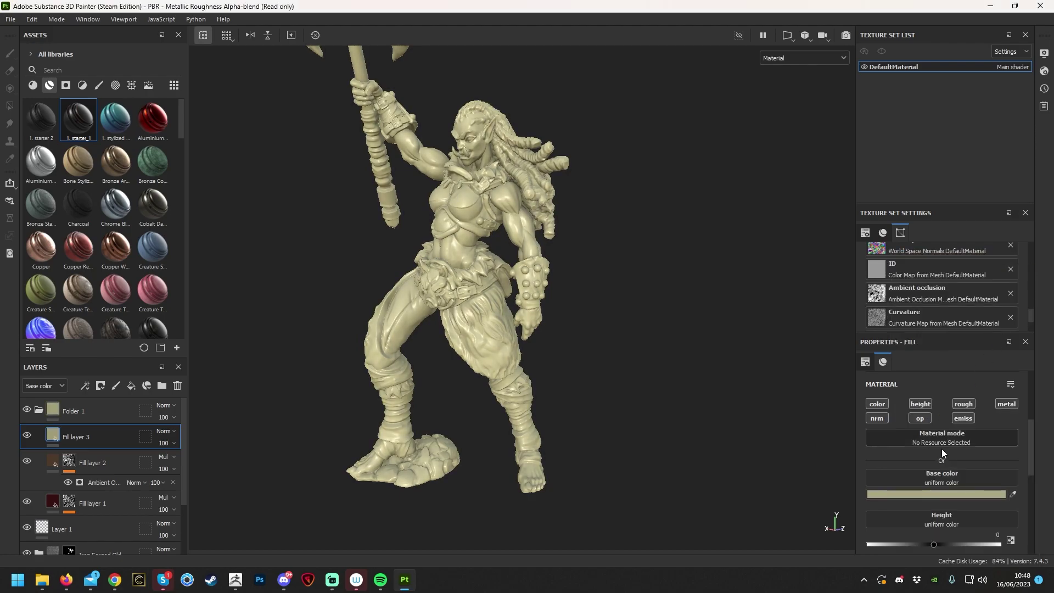
pyautogui.click(921, 405)
pyautogui.click(1006, 404)
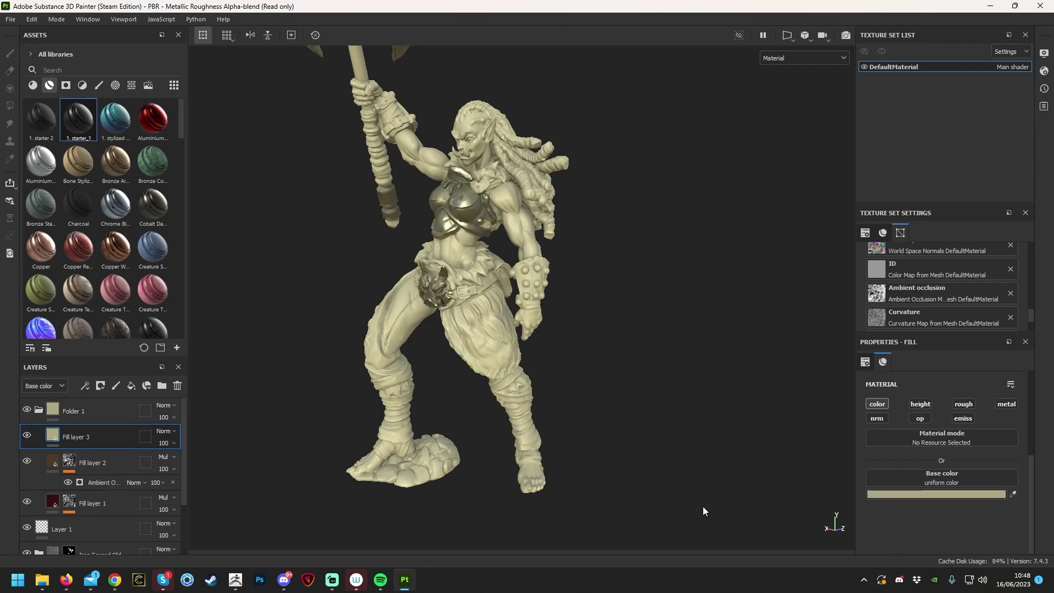
# Add a black mask with a Curvature generator to Fill layer 3 and set the layer's blending mode to Screen.
pyautogui.rightClick(103, 432)
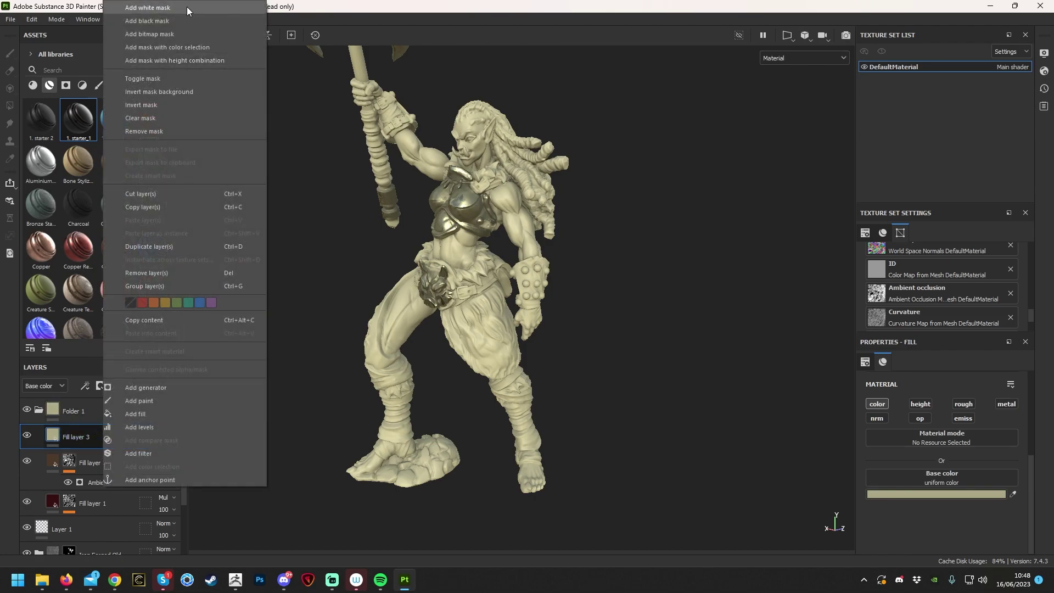
pyautogui.click(156, 8)
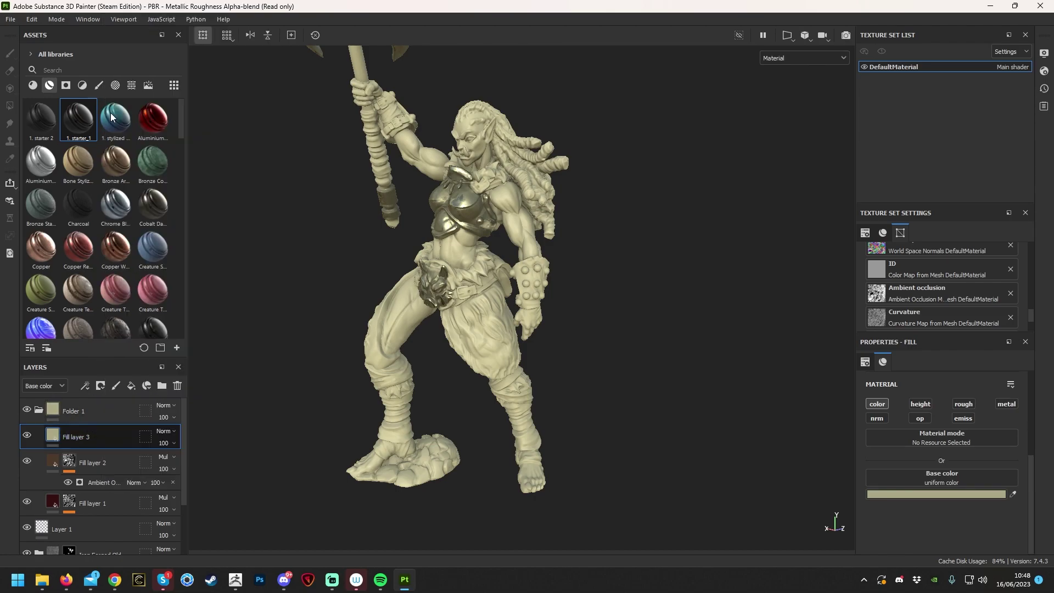
pyautogui.rightClick(72, 435)
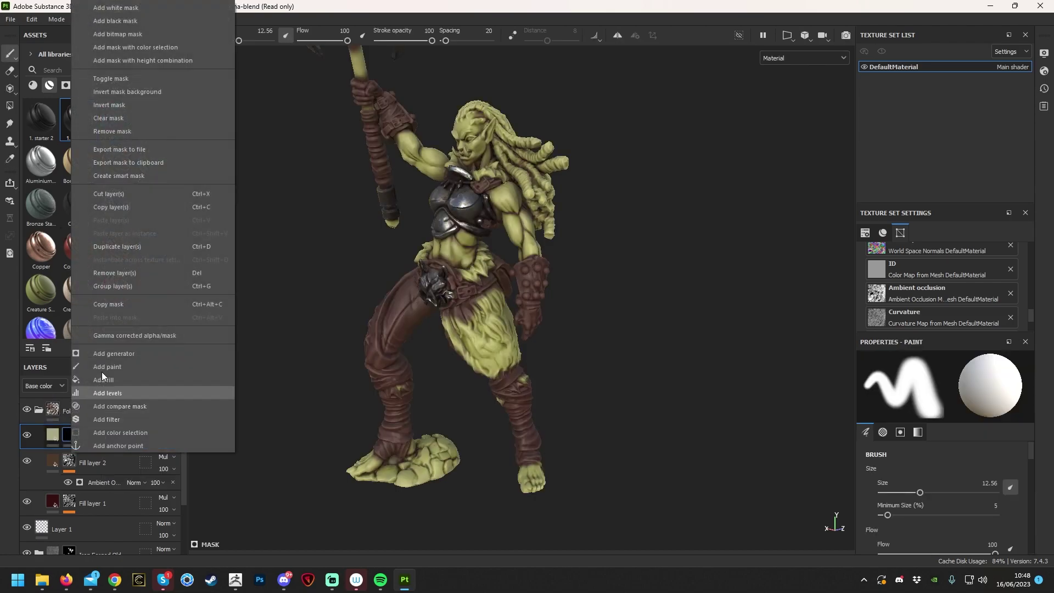
pyautogui.click(143, 353)
pyautogui.click(961, 390)
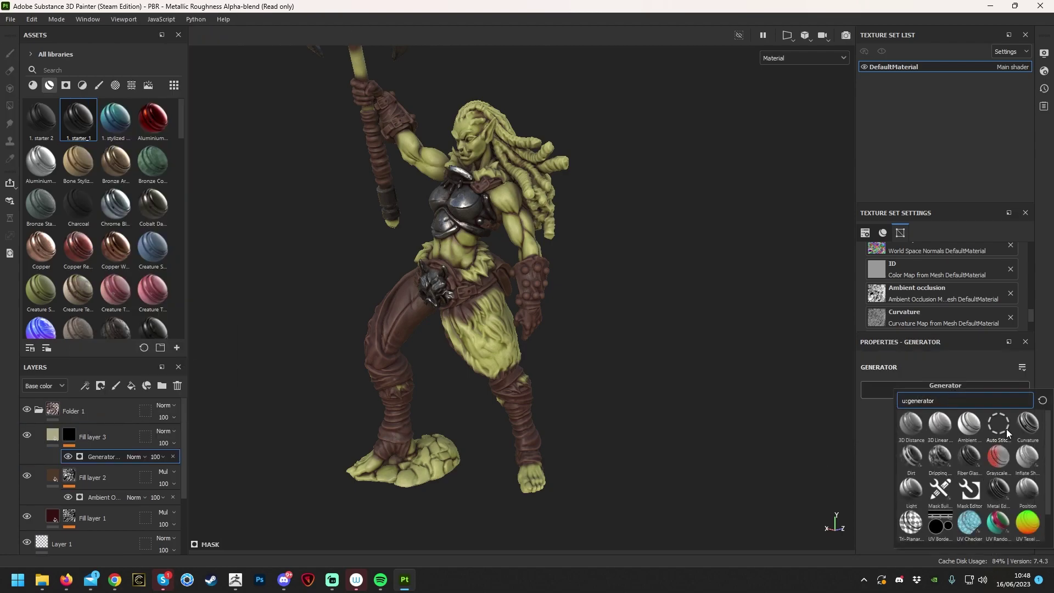
pyautogui.click(1025, 428)
pyautogui.scroll(3, 484, 265)
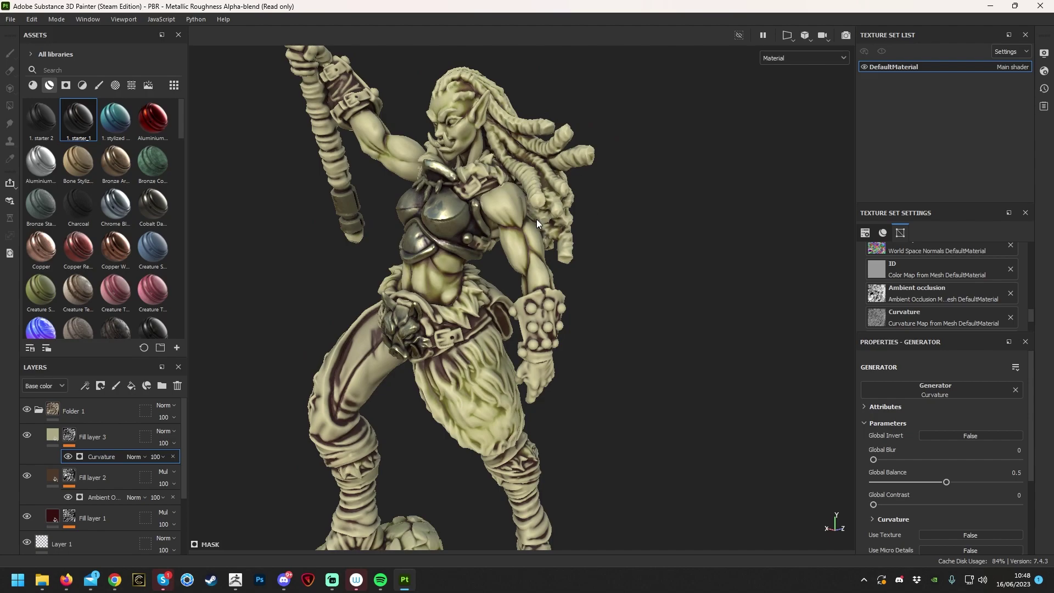
pyautogui.click(167, 432)
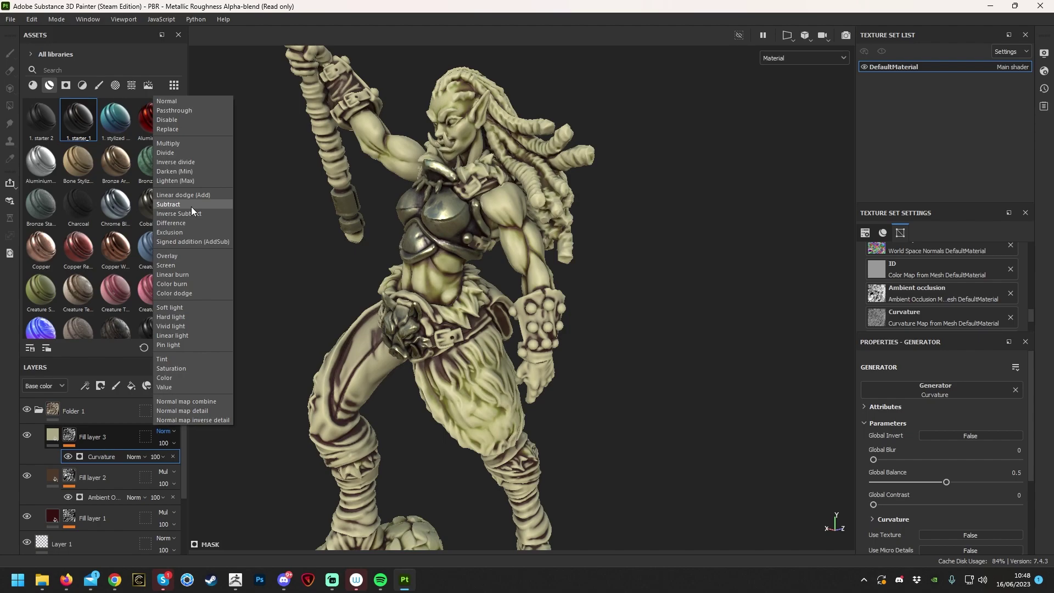
pyautogui.click(182, 265)
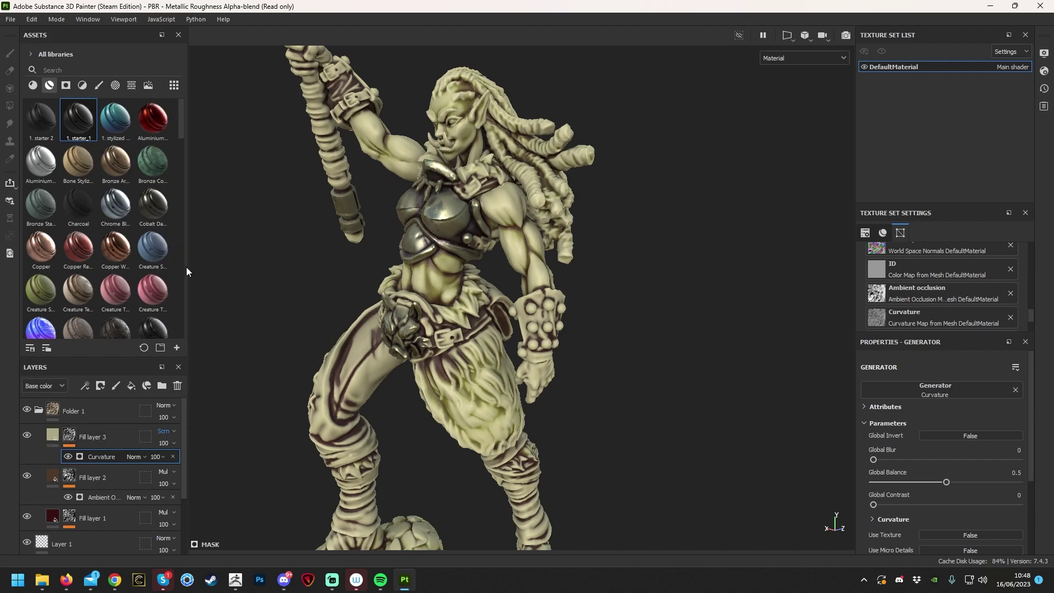
# Set the Fine, Soft, Medium, Large, Big and Huge curvature levels of Fill layer 3's generator to 0.
pyautogui.scroll(-3, 898, 498)
pyautogui.scroll(-2, 898, 495)
pyautogui.click(893, 405)
pyautogui.scroll(-3, 924, 532)
pyautogui.scroll(3, 911, 527)
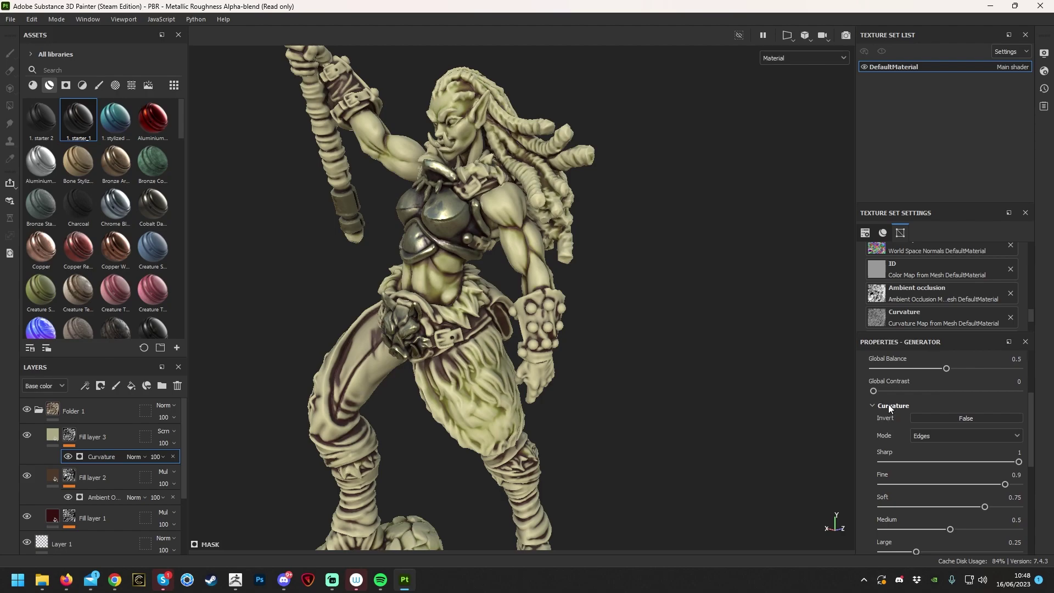
pyautogui.scroll(-5, 915, 493)
pyautogui.moveTo(895, 465)
pyautogui.mouseDown()
pyautogui.moveTo(882, 466)
pyautogui.moveTo(881, 420)
pyautogui.mouseUp()
pyautogui.moveTo(951, 397); pyautogui.dragTo(881, 398)
pyautogui.click(960, 371)
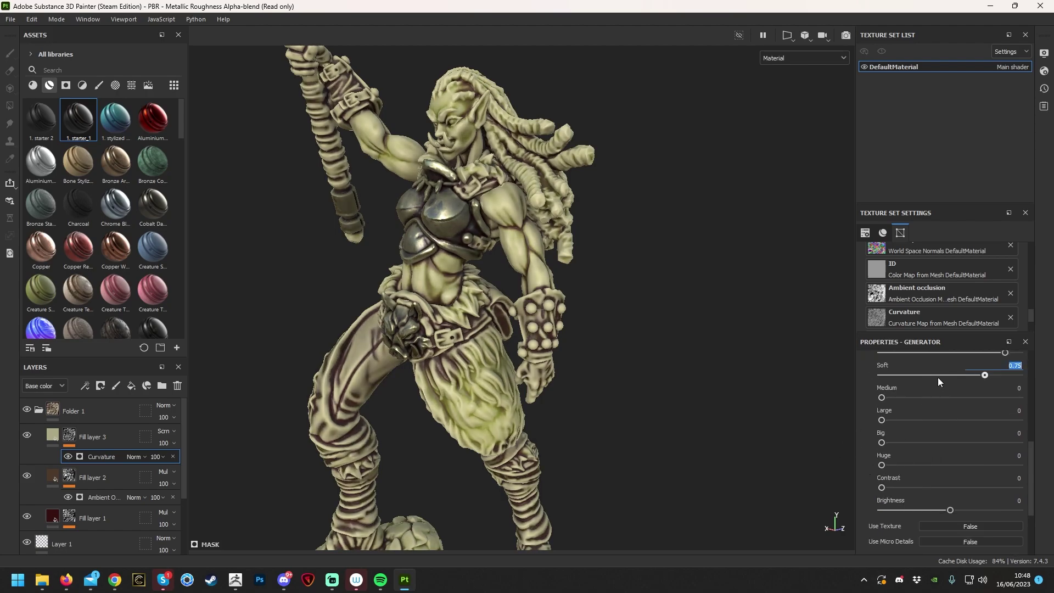
pyautogui.moveTo(940, 376); pyautogui.dragTo(882, 376)
pyautogui.scroll(2, 920, 455)
pyautogui.moveTo(919, 419); pyautogui.dragTo(808, 415)
pyautogui.scroll(1, 921, 476)
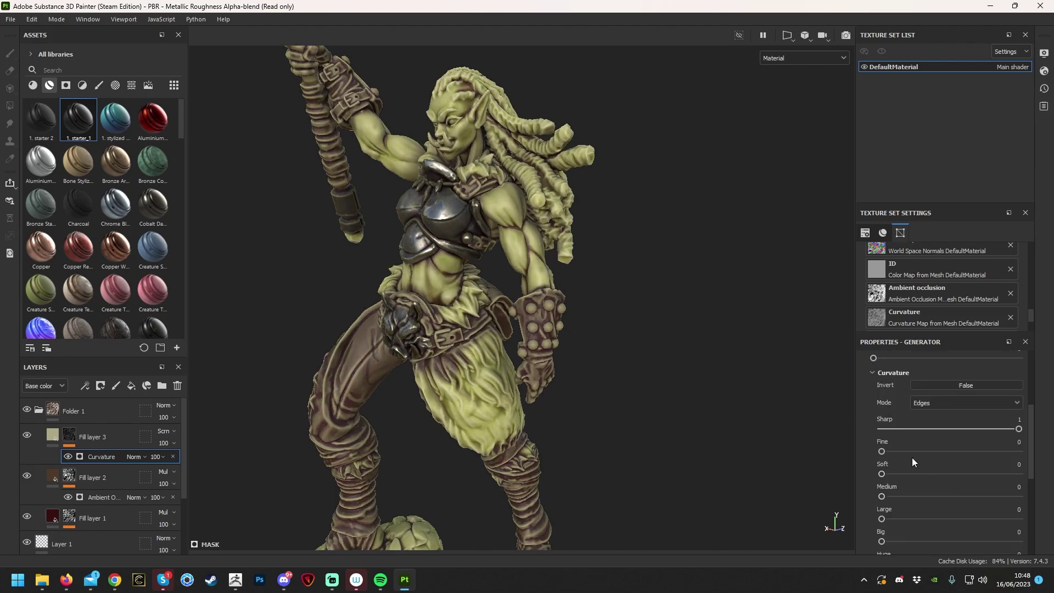
# Set the generator's Sharp curvature level to 0.41 and Fine to 0.14, and check the edge highlights around the figure.
pyautogui.moveTo(984, 430)
pyautogui.mouseDown()
pyautogui.moveTo(919, 430)
pyautogui.moveTo(942, 432)
pyautogui.moveTo(927, 432)
pyautogui.moveTo(936, 434)
pyautogui.moveTo(925, 451)
pyautogui.moveTo(901, 453)
pyautogui.mouseUp()
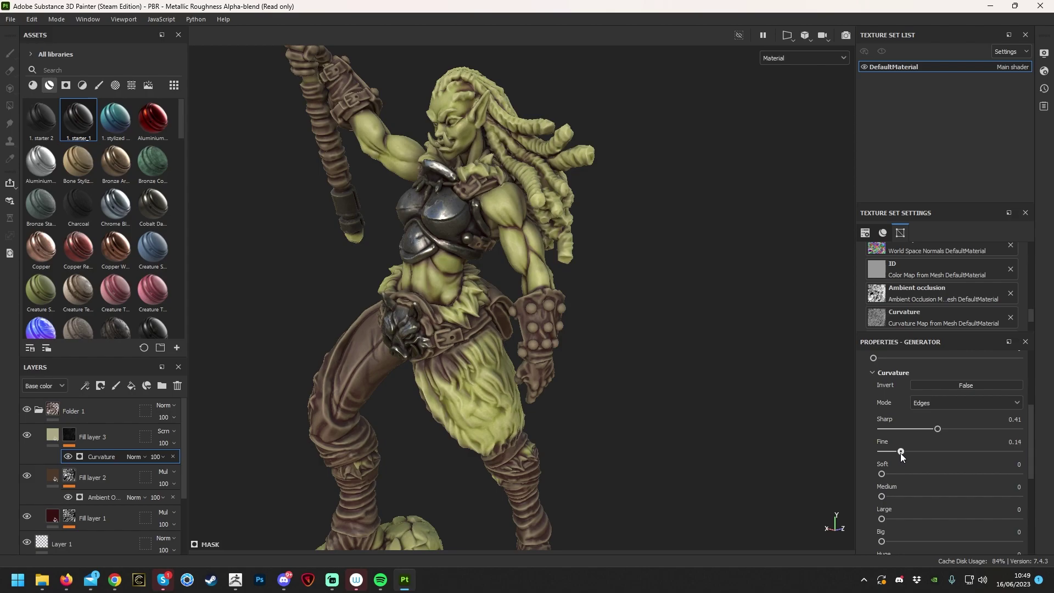
pyautogui.scroll(2, 536, 373)
pyautogui.scroll(-4, 536, 376)
pyautogui.scroll(5, 525, 360)
pyautogui.keyDown('alt'); pyautogui.moveTo(345, 357); pyautogui.dragTo(653, 346); pyautogui.keyUp('alt')
pyautogui.keyDown('alt'); pyautogui.moveTo(560, 377); pyautogui.dragTo(275, 379); pyautogui.keyUp('alt')
pyautogui.scroll(-4, 357, 403)
pyautogui.keyDown('alt'); pyautogui.moveTo(357, 403); pyautogui.dragTo(518, 370); pyautogui.keyUp('alt')
pyautogui.scroll(3, 519, 370)
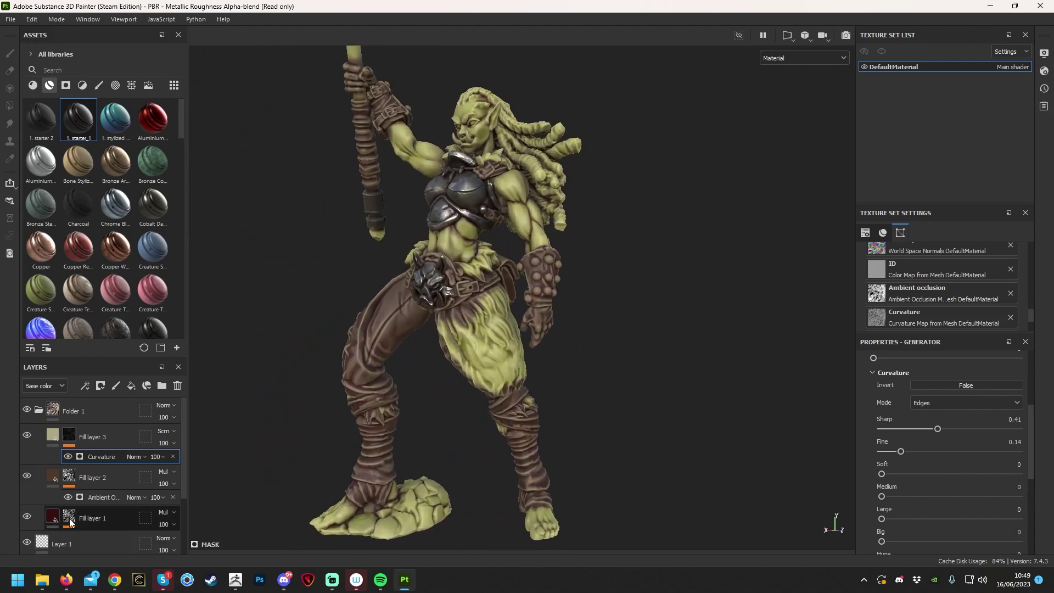
# Set the Curvature generator's global balance to 0.44 and inspect the highlights from several sides.
pyautogui.scroll(3, 958, 482)
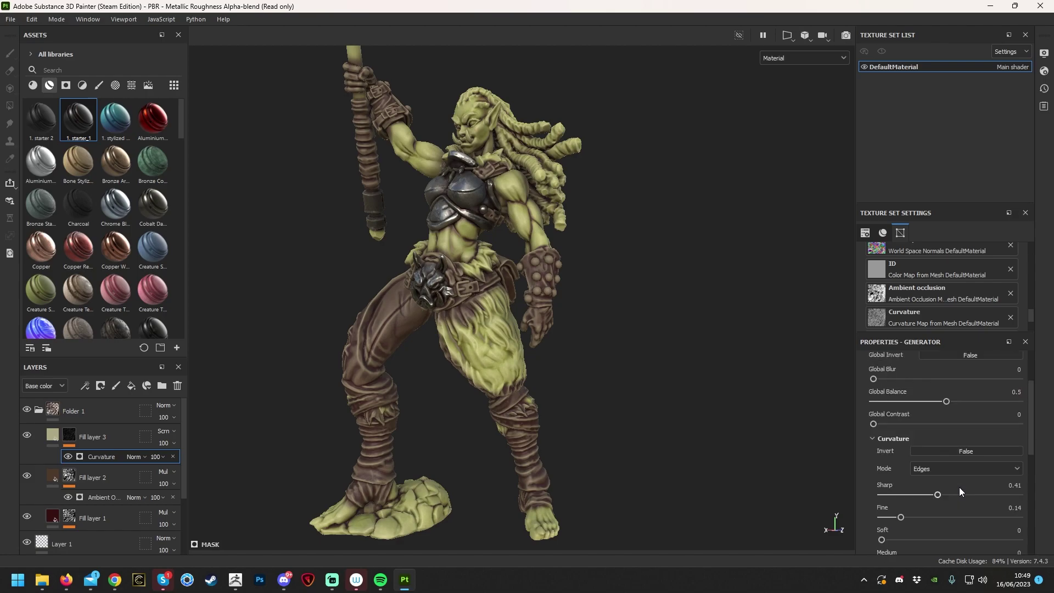
pyautogui.moveTo(948, 436)
pyautogui.mouseDown()
pyautogui.moveTo(924, 434)
pyautogui.moveTo(935, 437)
pyautogui.mouseUp()
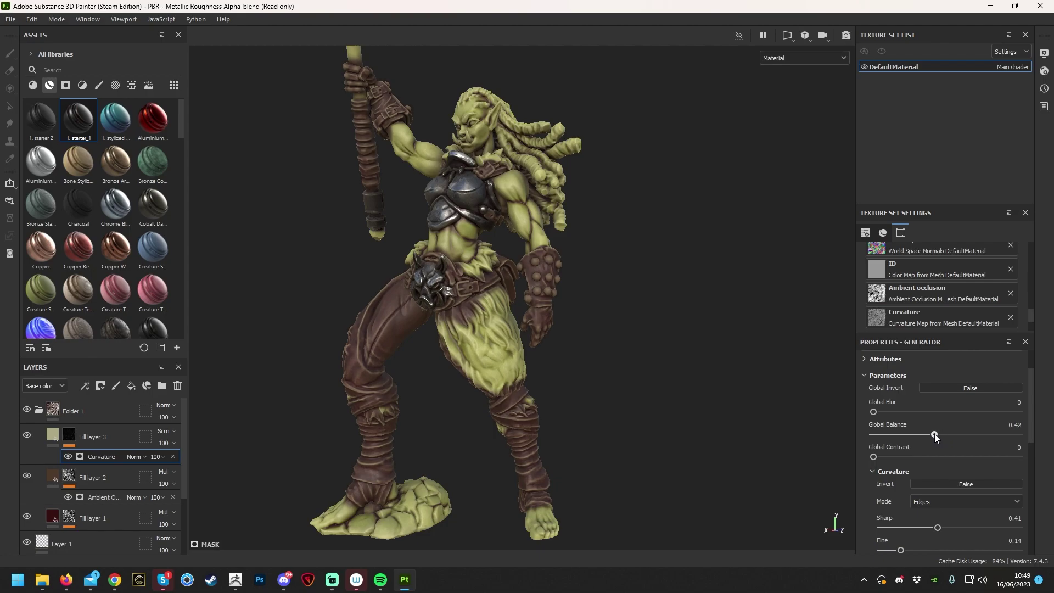
pyautogui.keyDown('alt'); pyautogui.moveTo(400, 377); pyautogui.dragTo(398, 357); pyautogui.keyUp('alt')
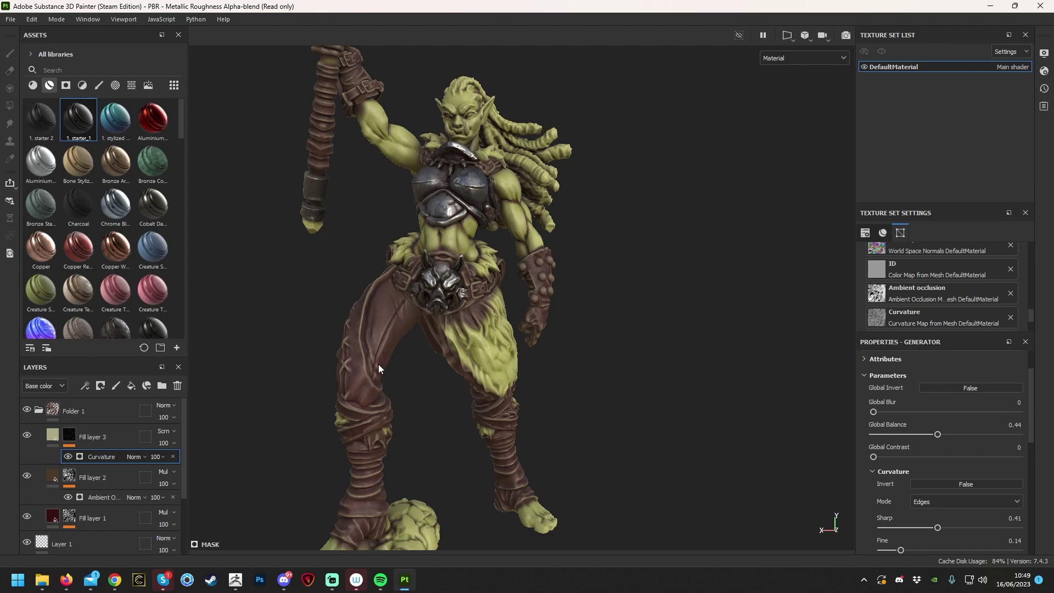
pyautogui.keyDown('alt'); pyautogui.moveTo(354, 331); pyautogui.dragTo(440, 338); pyautogui.keyUp('alt')
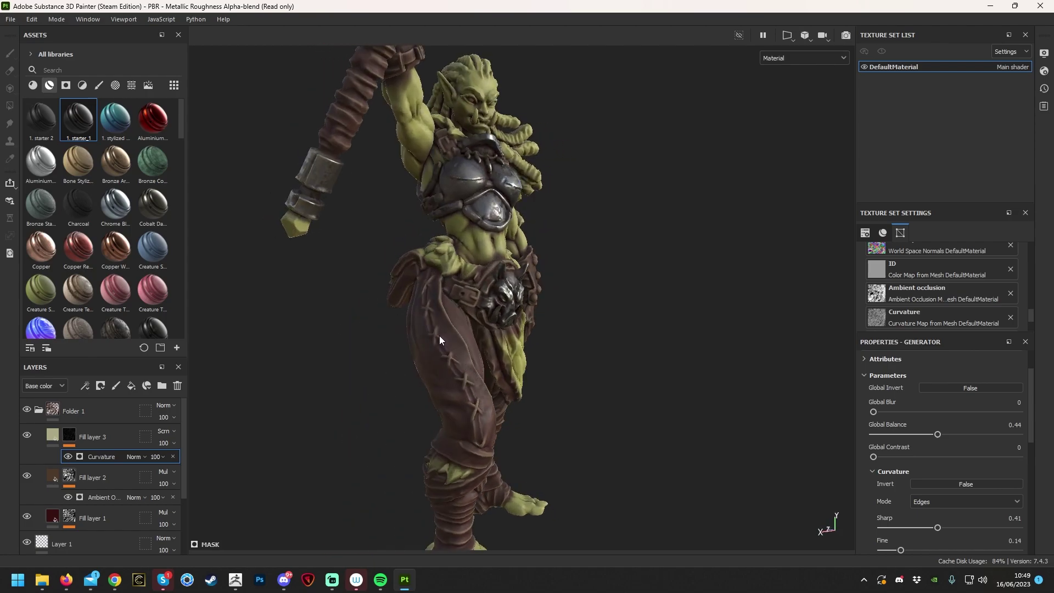
pyautogui.keyDown('alt'); pyautogui.moveTo(479, 299); pyautogui.dragTo(623, 392); pyautogui.keyUp('alt')
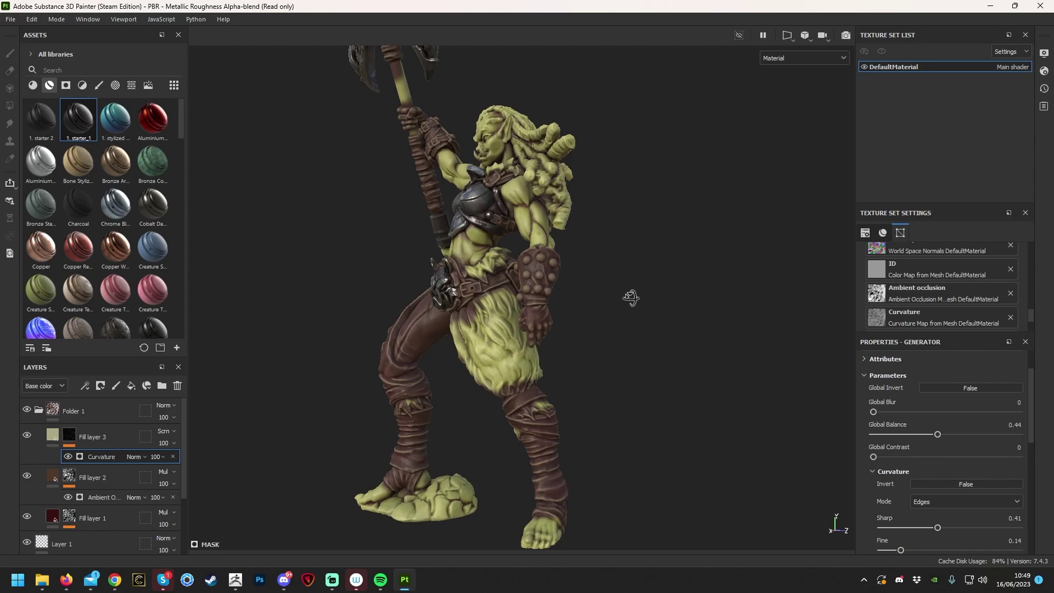
pyautogui.keyDown('alt'); pyautogui.moveTo(629, 296); pyautogui.dragTo(670, 300); pyautogui.keyUp('alt')
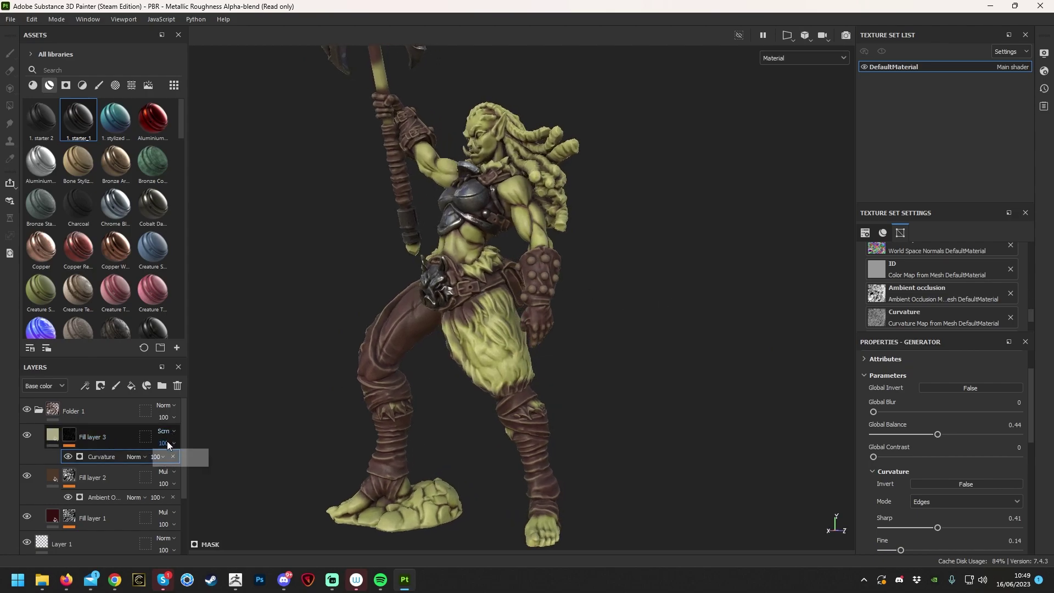
# Reduce Fill layer 3's opacity to 71.
pyautogui.moveTo(203, 464)
pyautogui.mouseDown()
pyautogui.moveTo(174, 465)
pyautogui.moveTo(216, 457)
pyautogui.mouseUp()
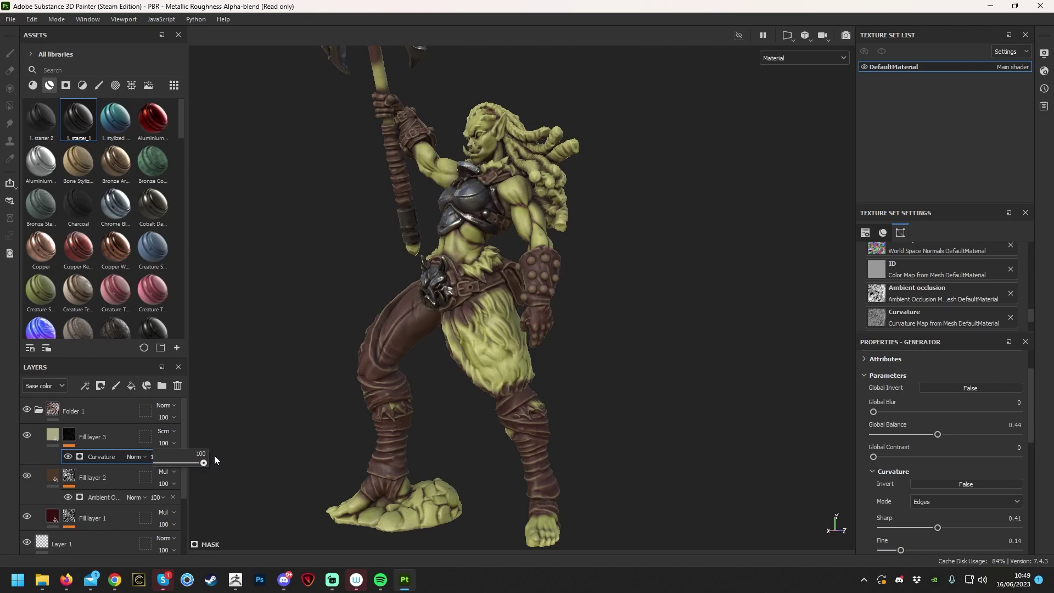
pyautogui.click(173, 443)
pyautogui.moveTo(185, 463); pyautogui.dragTo(189, 463)
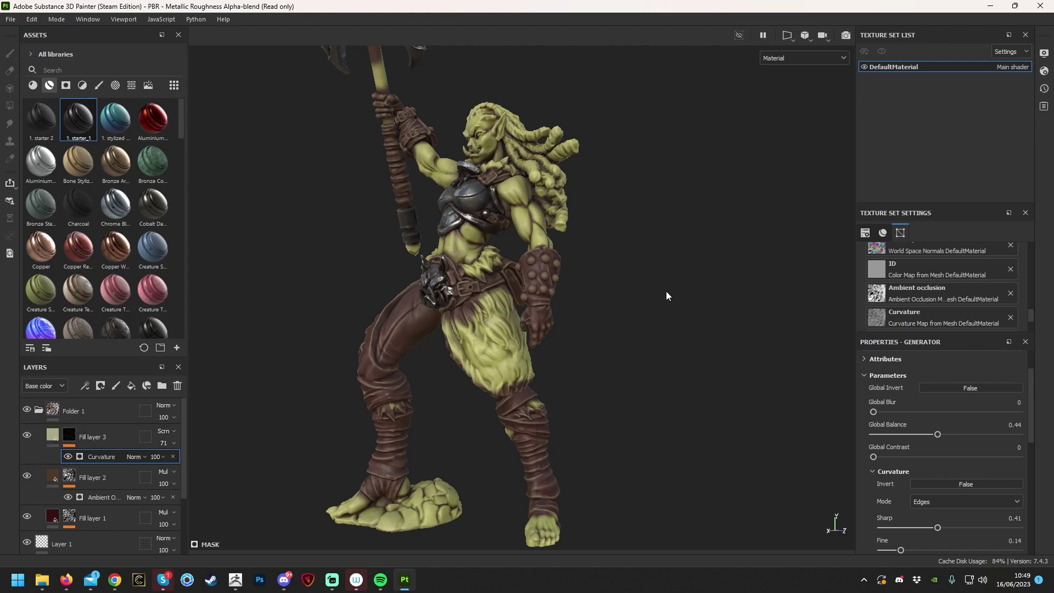
# Add a fourth fill layer above Fill layer 3 and give it the purple base color 721976.
pyautogui.click(118, 429)
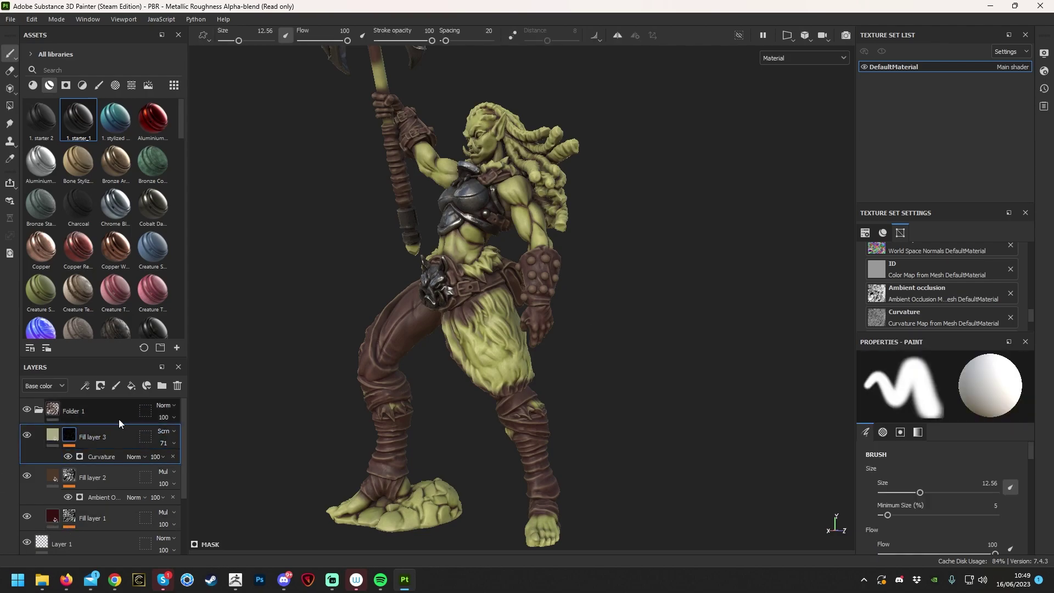
pyautogui.click(132, 386)
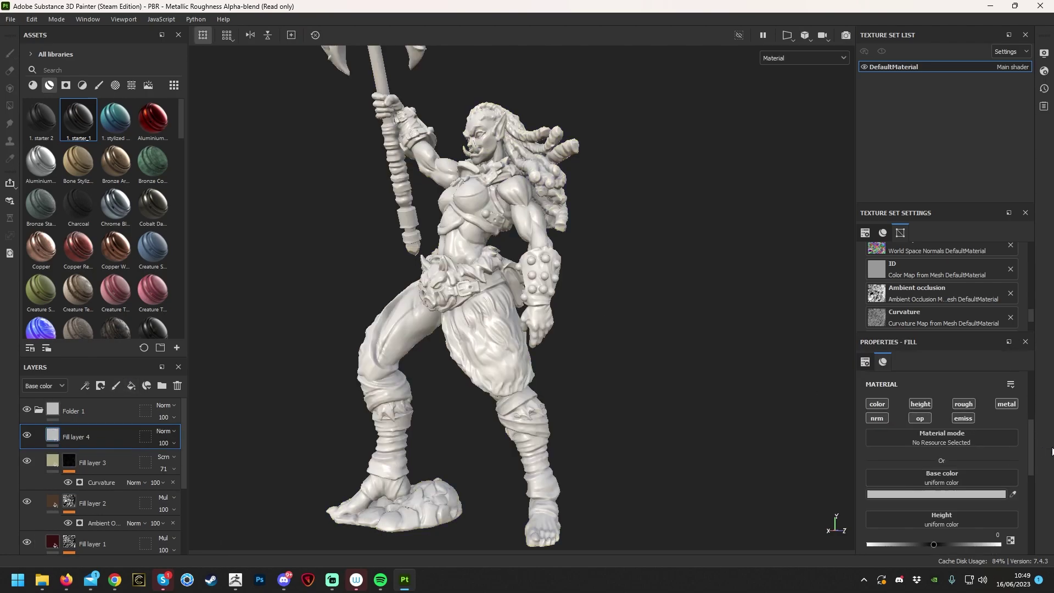
pyautogui.click(980, 494)
pyautogui.click(961, 299)
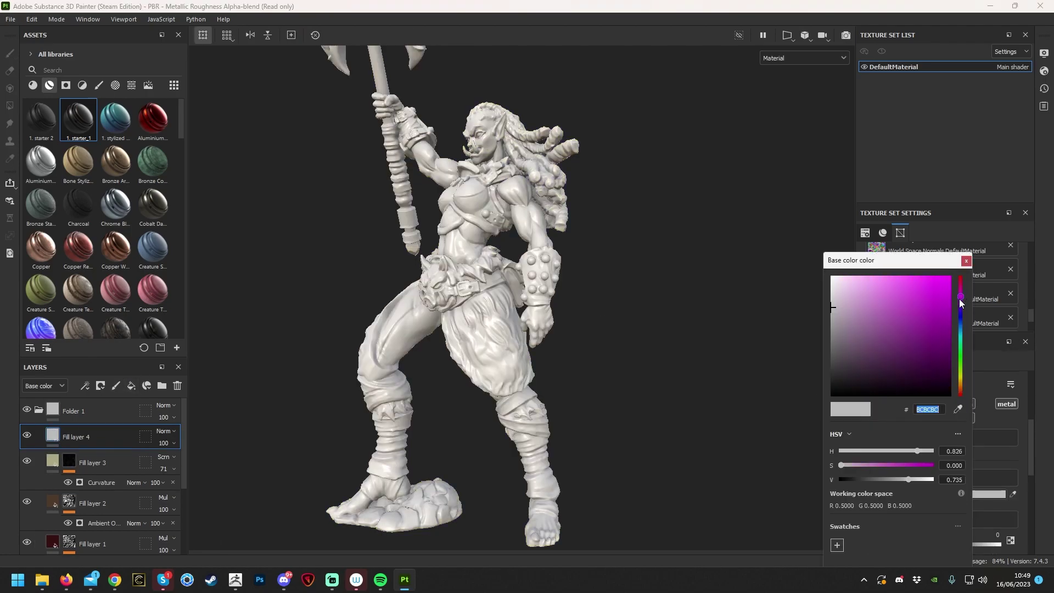
pyautogui.moveTo(933, 308); pyautogui.dragTo(917, 355)
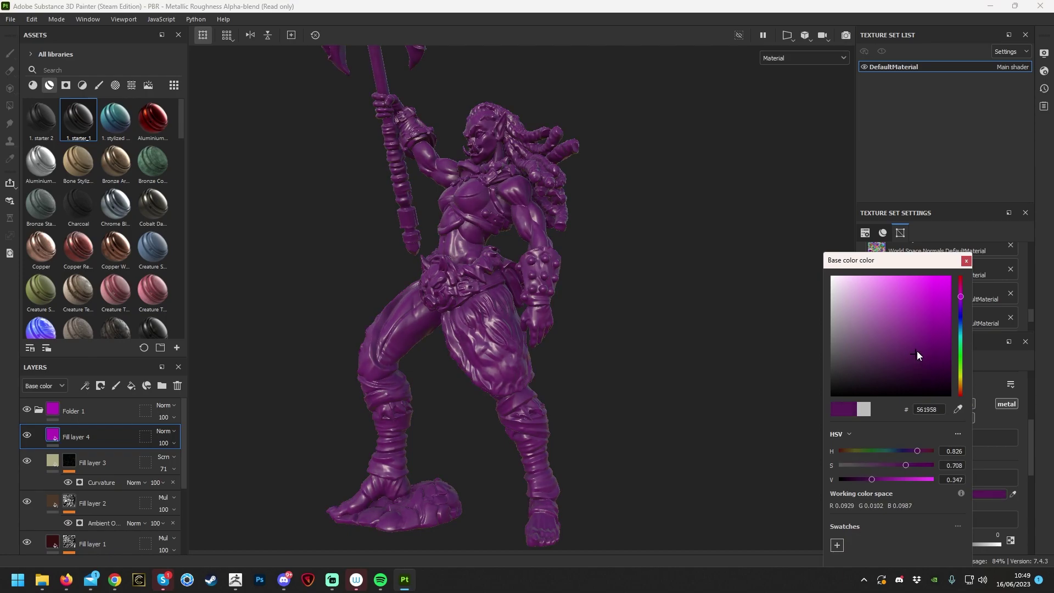
pyautogui.click(966, 262)
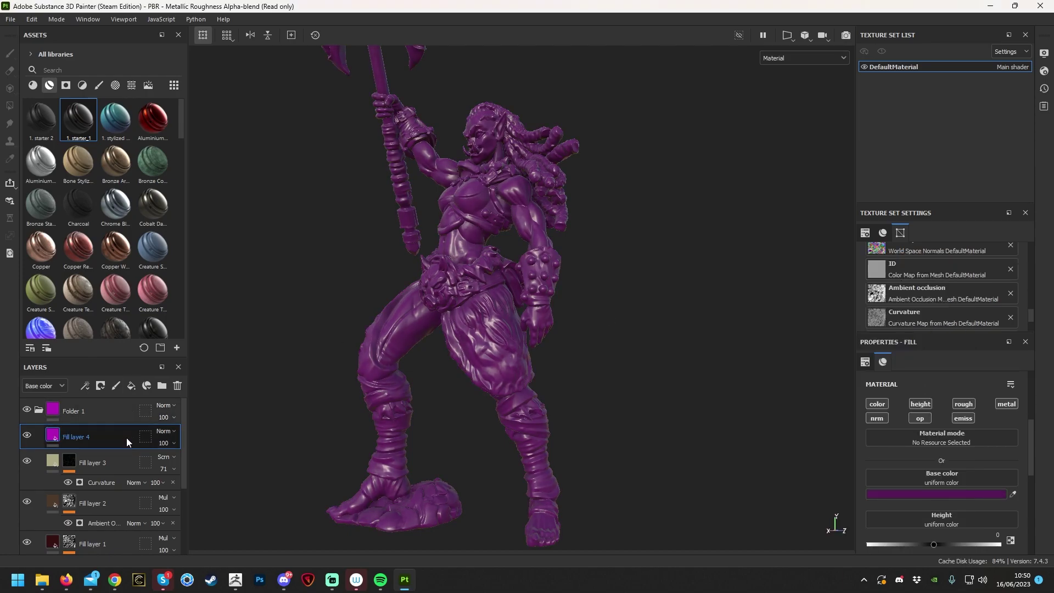
pyautogui.click(911, 495)
pyautogui.moveTo(860, 365)
pyautogui.mouseDown()
pyautogui.moveTo(859, 344)
pyautogui.moveTo(859, 358)
pyautogui.moveTo(870, 350)
pyautogui.mouseUp()
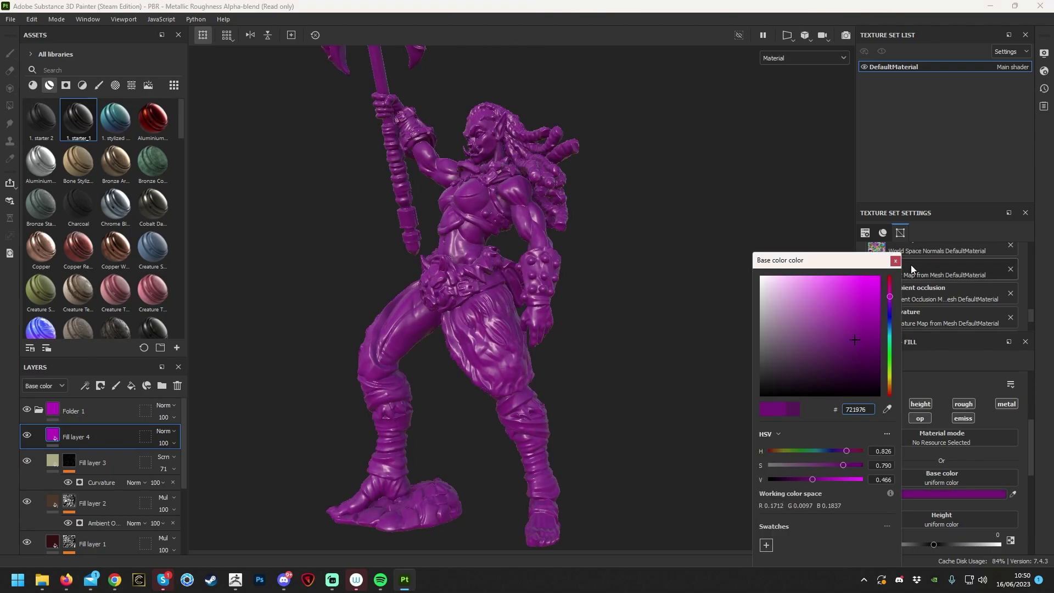
pyautogui.click(104, 434)
pyautogui.rightClick(104, 434)
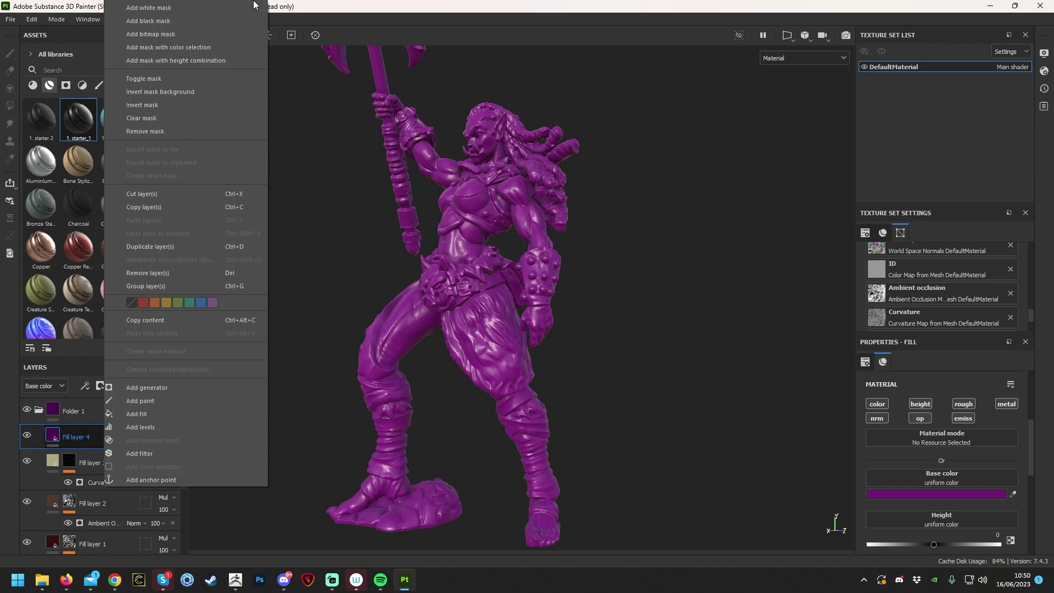
pyautogui.click(173, 387)
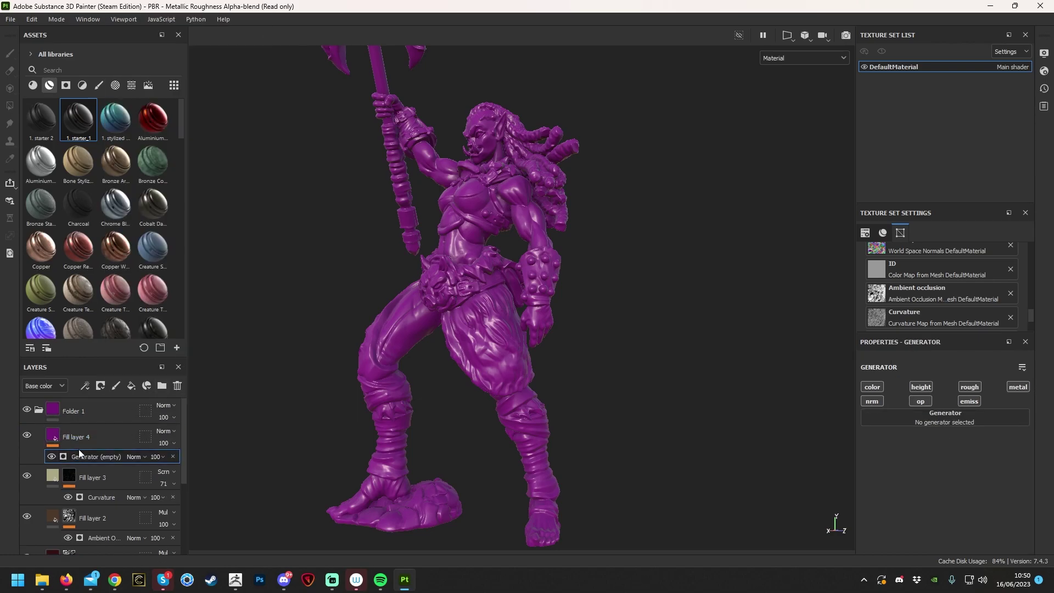
pyautogui.hotkey('ctrl', 'z')
# Add a black mask with a Curvature generator to Fill layer 4 and set the layer's blending mode to Color burn.
pyautogui.rightClick(98, 430)
pyautogui.rightClick(64, 450)
pyautogui.click(130, 356)
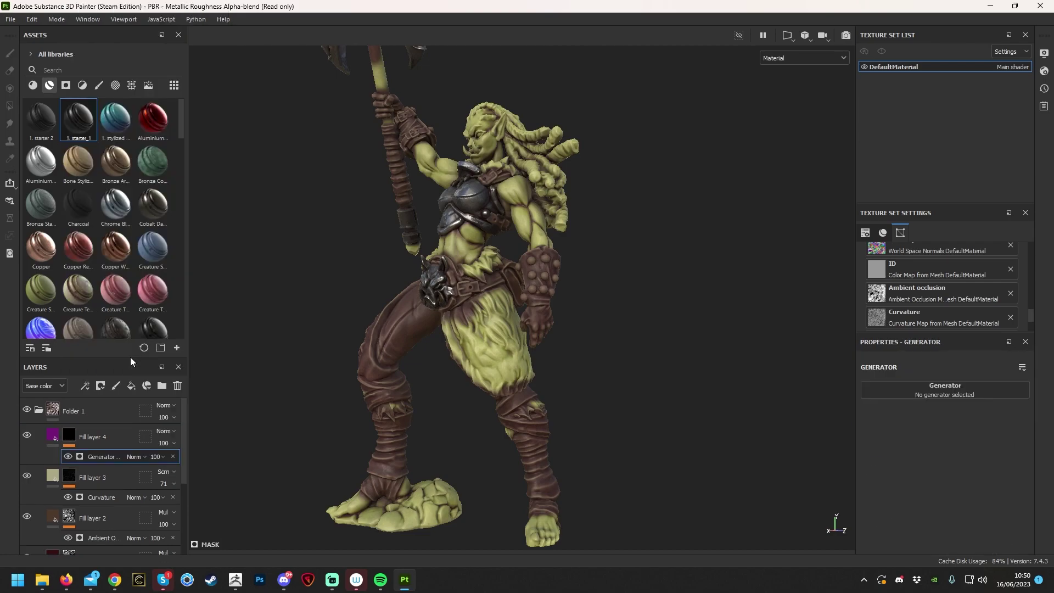
pyautogui.click(946, 390)
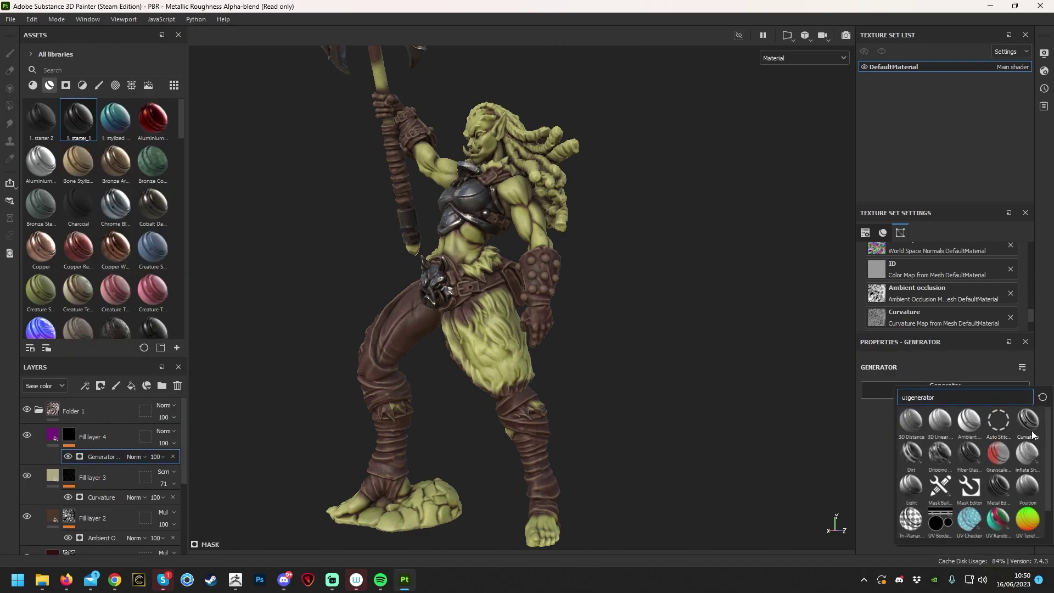
pyautogui.click(1028, 423)
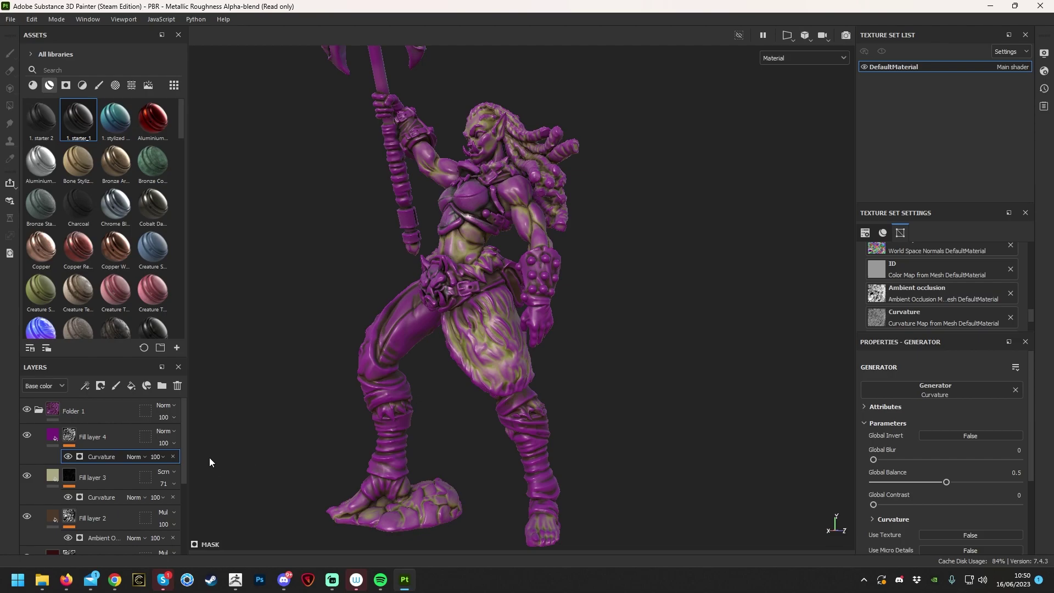
pyautogui.click(172, 432)
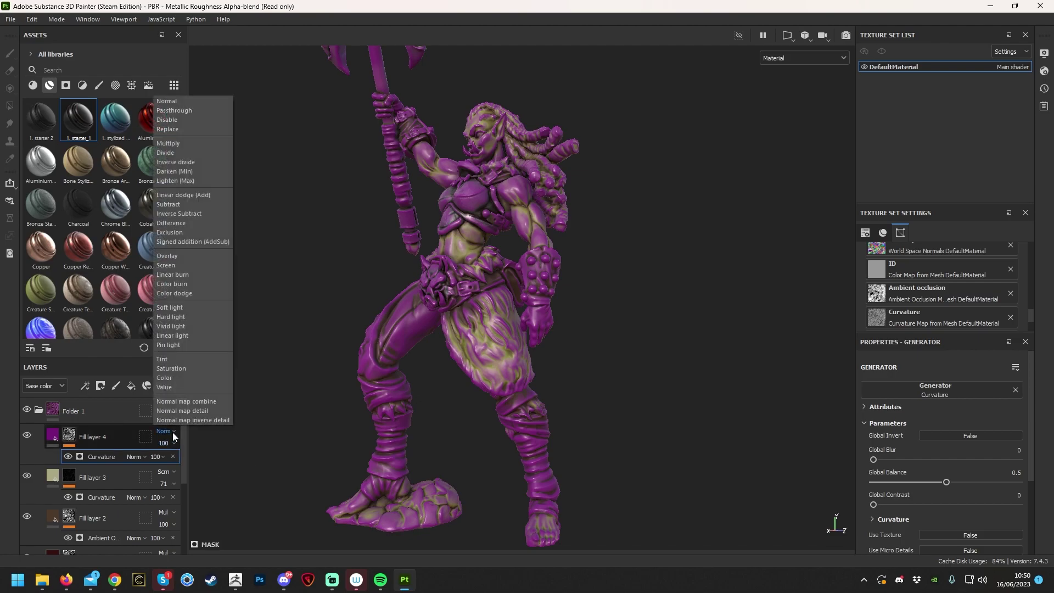
pyautogui.click(186, 286)
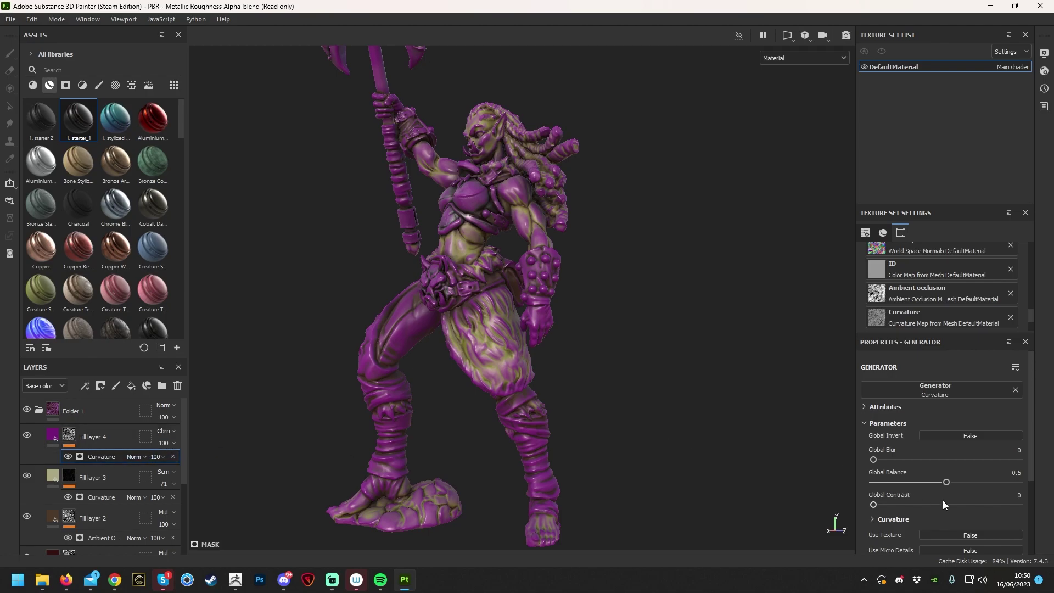
# Switch the curvature mode of Fill layer 4's generator to Cavities so the purple sits in the recesses.
pyautogui.scroll(-1, 952, 514)
pyautogui.click(909, 488)
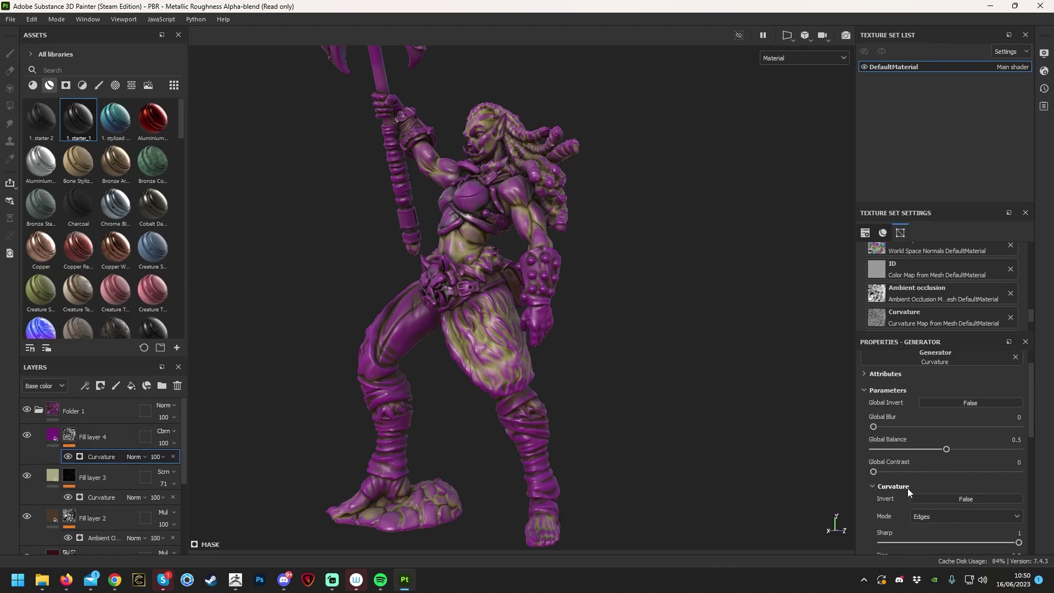
pyautogui.scroll(-3, 984, 443)
pyautogui.click(984, 420)
pyautogui.click(954, 443)
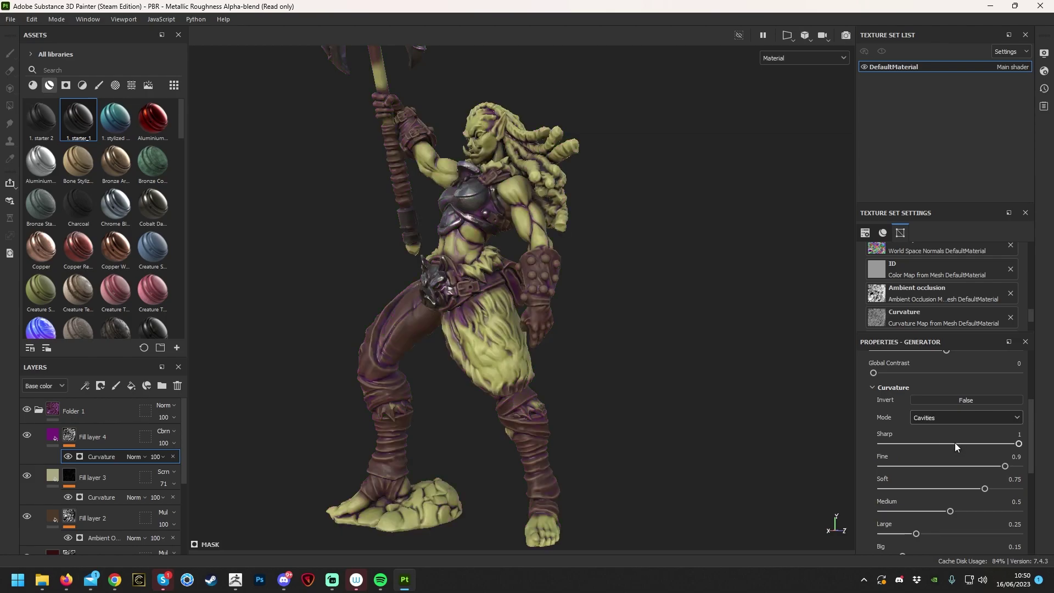
# Disable Fill layer 4's height, rough and metal channels so that it affects only color.
pyautogui.keyDown('alt'); pyautogui.moveTo(626, 346); pyautogui.dragTo(680, 353); pyautogui.keyUp('alt')
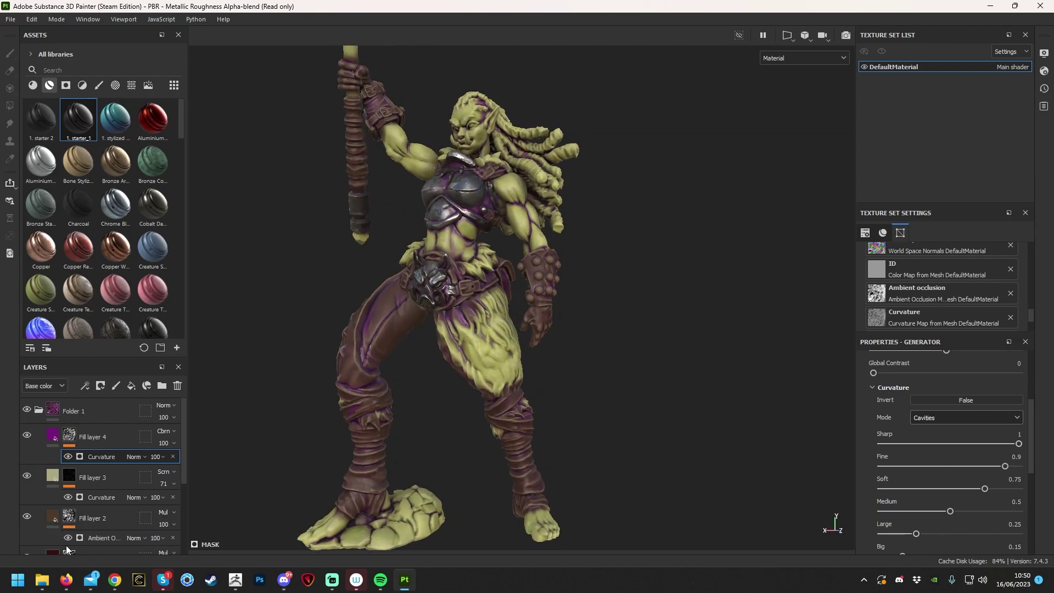
pyautogui.scroll(4, 944, 394)
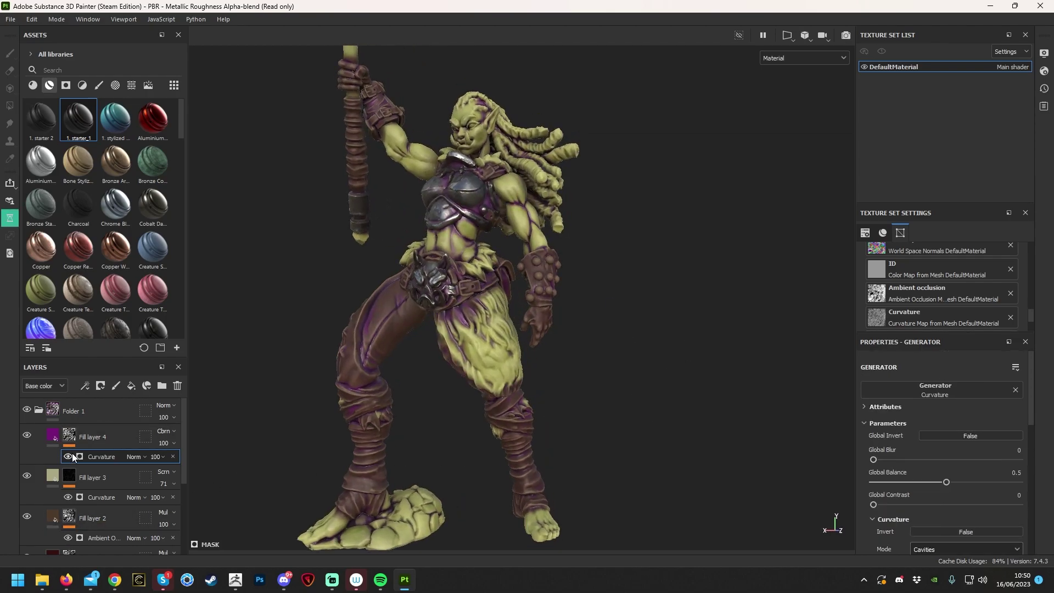
pyautogui.press('Delete')
pyautogui.click(921, 405)
pyautogui.click(965, 405)
pyautogui.click(1000, 405)
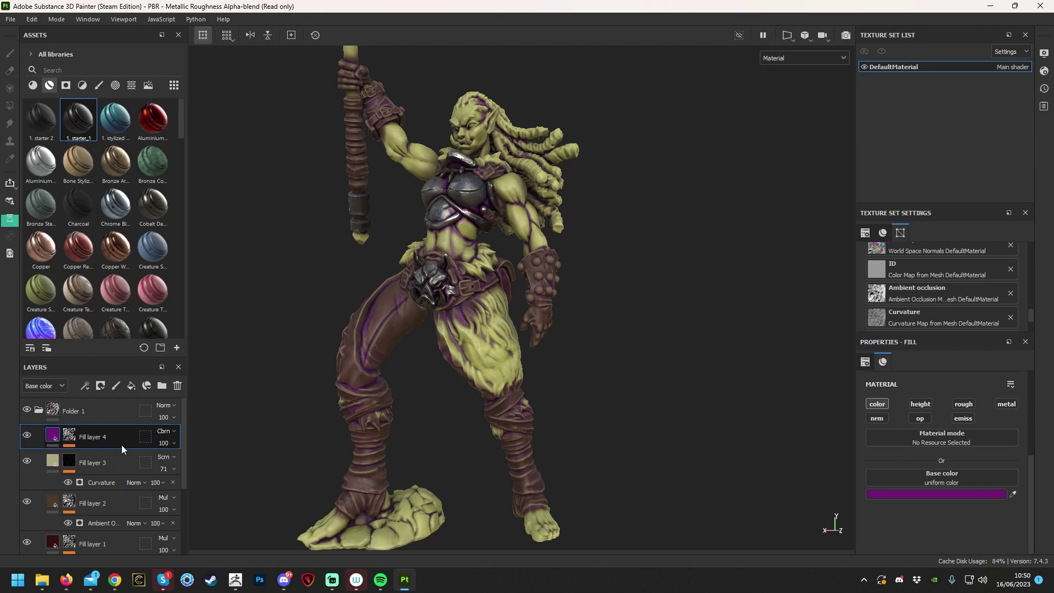
# Change Fill layer 4's base color to a darker, less saturated purple.
pyautogui.click(961, 495)
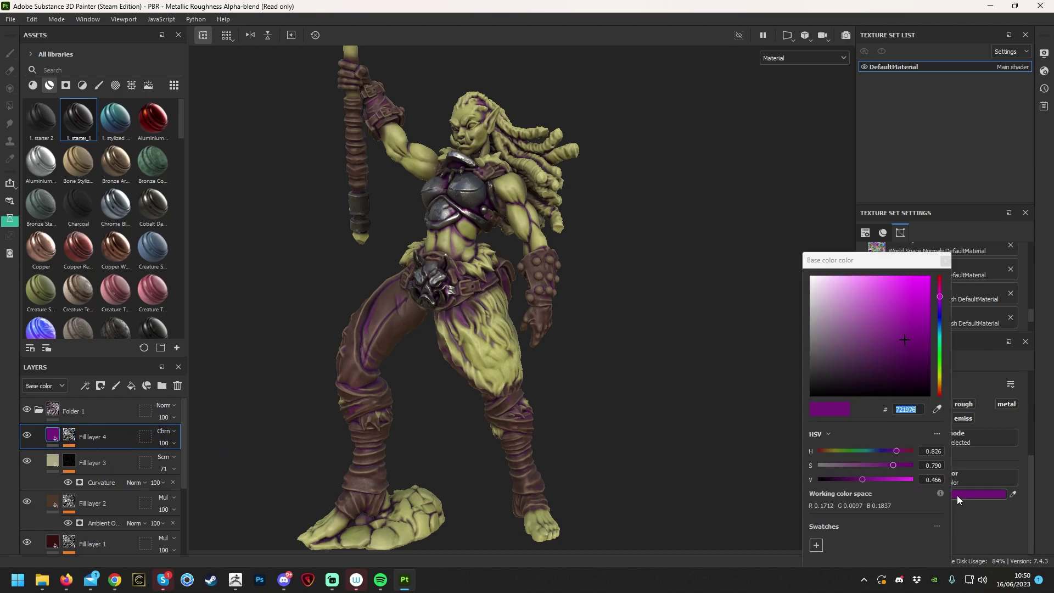
pyautogui.moveTo(880, 352)
pyautogui.mouseDown()
pyautogui.moveTo(860, 350)
pyautogui.moveTo(869, 342)
pyautogui.moveTo(869, 357)
pyautogui.mouseUp()
pyautogui.click(945, 264)
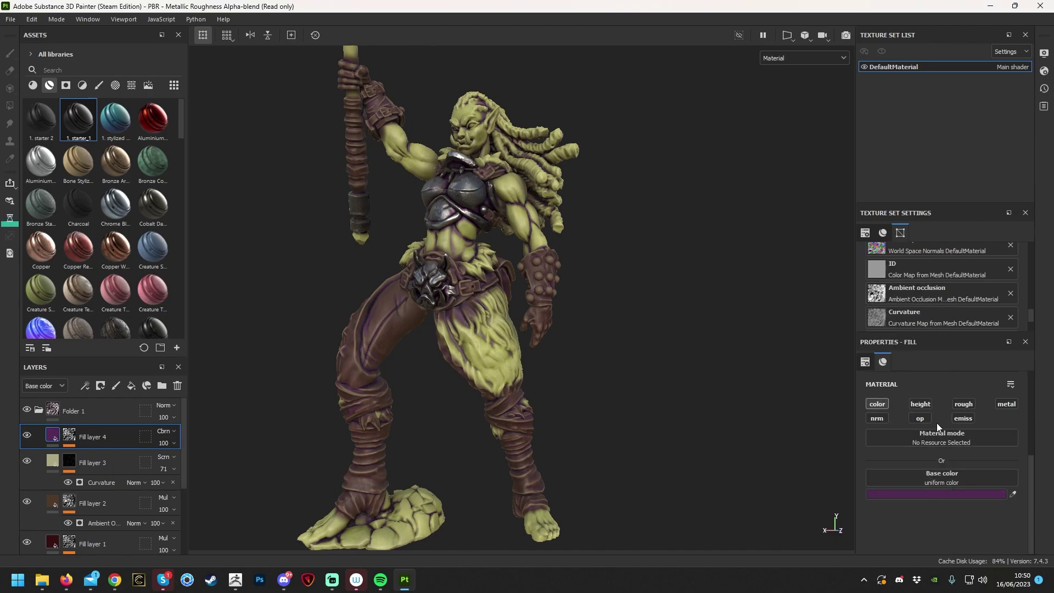
# Set Huge, Big and Large to 0 and lower Medium in Fill layer 4's Curvature generator.
pyautogui.moveTo(102, 483)
pyautogui.keyDown('ctrl'); pyautogui.mouseDown()
pyautogui.moveTo(102, 439)
pyautogui.moveTo(75, 452)
pyautogui.moveTo(104, 459)
pyautogui.mouseUp(); pyautogui.keyUp('ctrl')
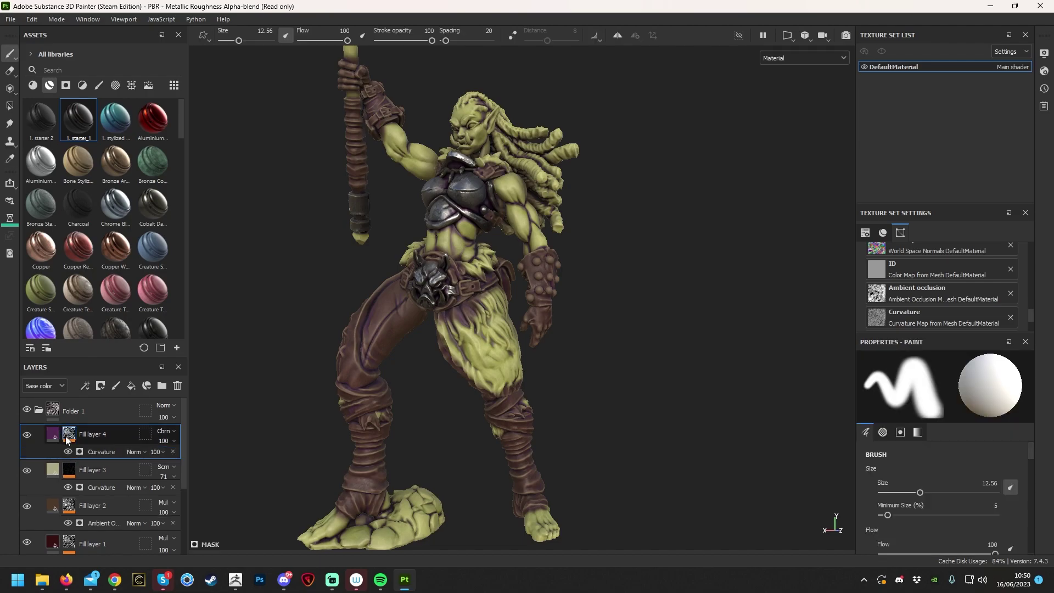
pyautogui.click(107, 461)
pyautogui.scroll(-6, 925, 463)
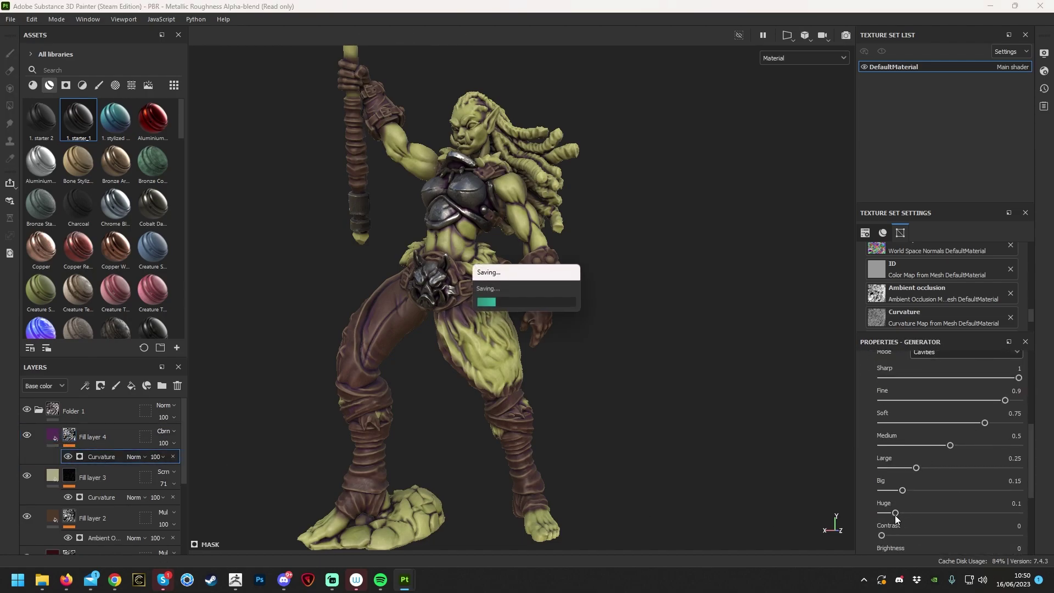
pyautogui.moveTo(895, 514); pyautogui.dragTo(860, 496)
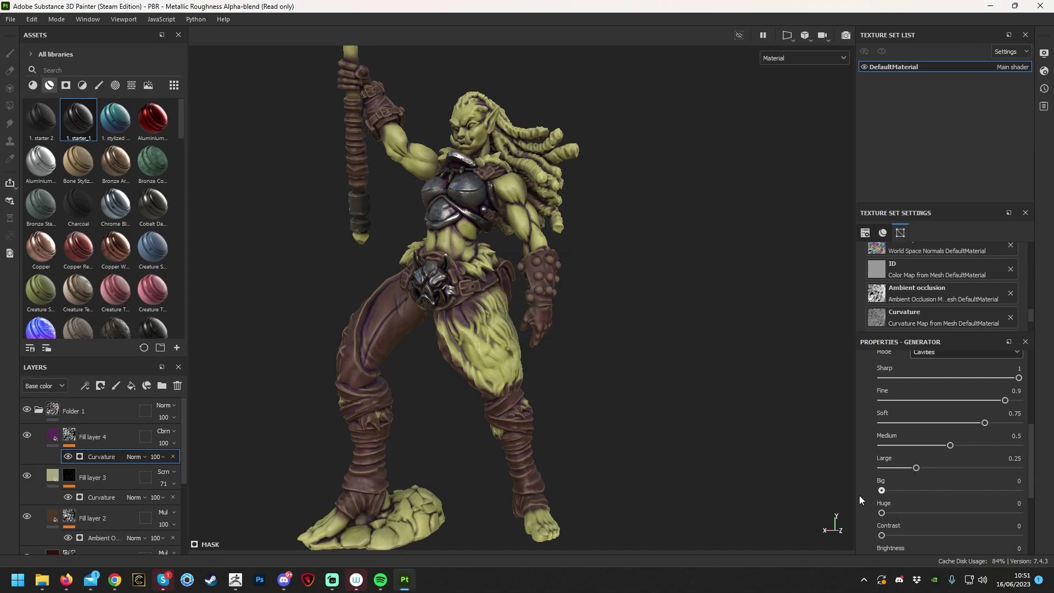
pyautogui.moveTo(916, 468); pyautogui.dragTo(849, 470)
pyautogui.moveTo(893, 444)
pyautogui.mouseDown()
pyautogui.moveTo(934, 445)
pyautogui.moveTo(910, 446)
pyautogui.mouseUp()
# Set the Curvature generator's Global Blur to 1.51 and reduce Fill layer 4's opacity to 56.
pyautogui.scroll(2, 948, 472)
pyautogui.scroll(2, 947, 472)
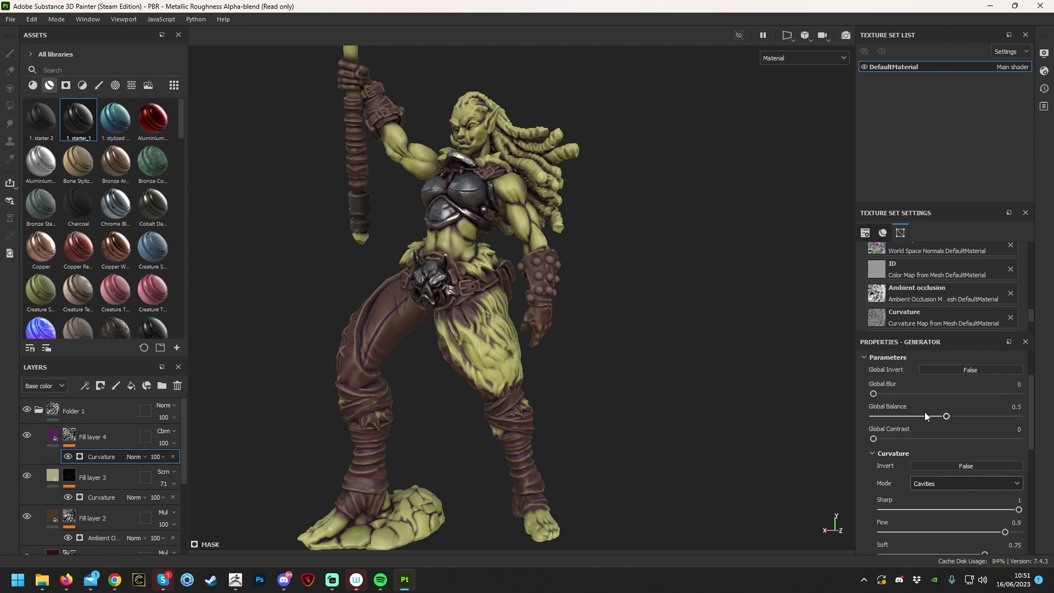
pyautogui.moveTo(875, 397); pyautogui.dragTo(889, 395)
pyautogui.click(163, 456)
pyautogui.click(196, 463)
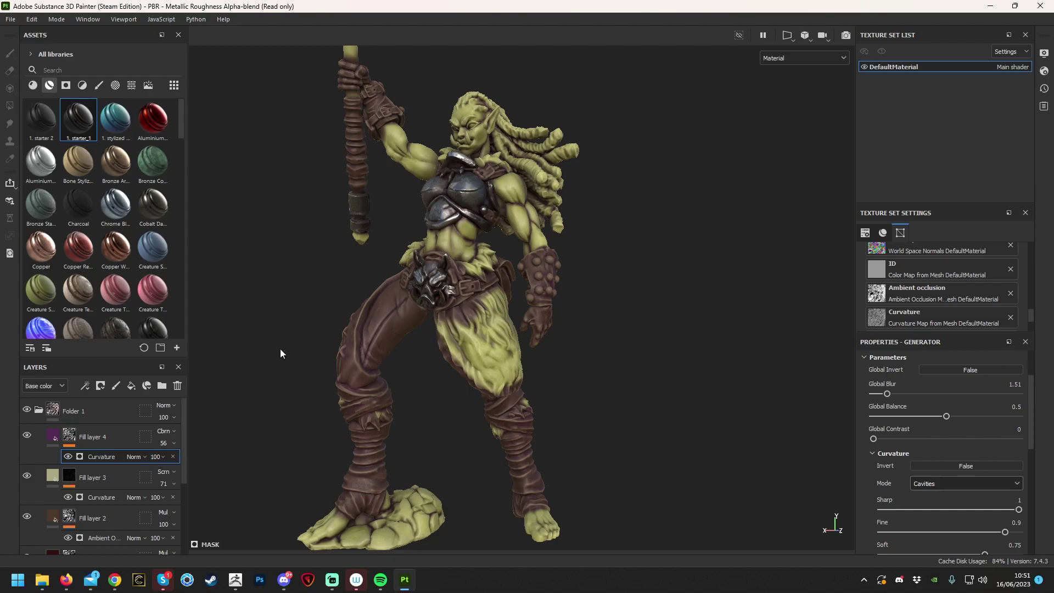
# Add a fifth fill layer above Fill layer 4 and give it a warm golden-yellow base color.
pyautogui.keyDown('alt'); pyautogui.moveTo(630, 272); pyautogui.dragTo(637, 302); pyautogui.keyUp('alt')
pyautogui.click(123, 440)
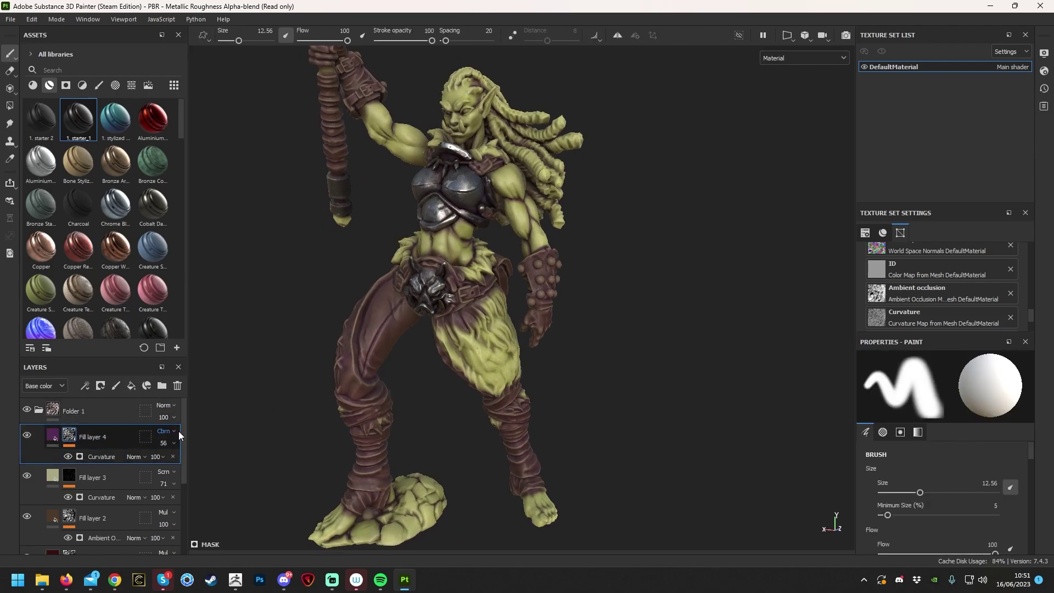
pyautogui.click(130, 386)
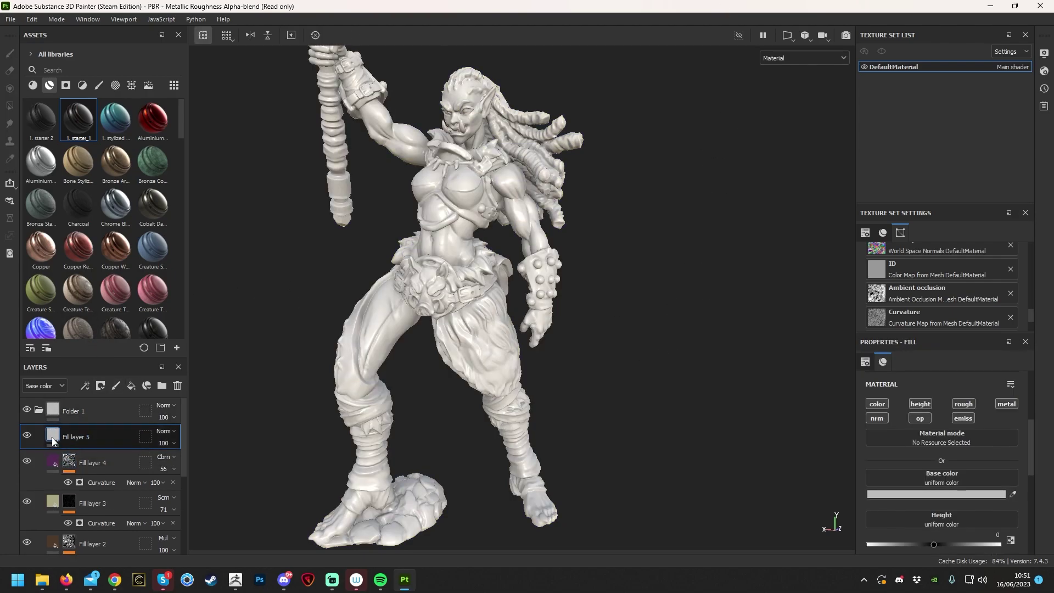
pyautogui.click(867, 494)
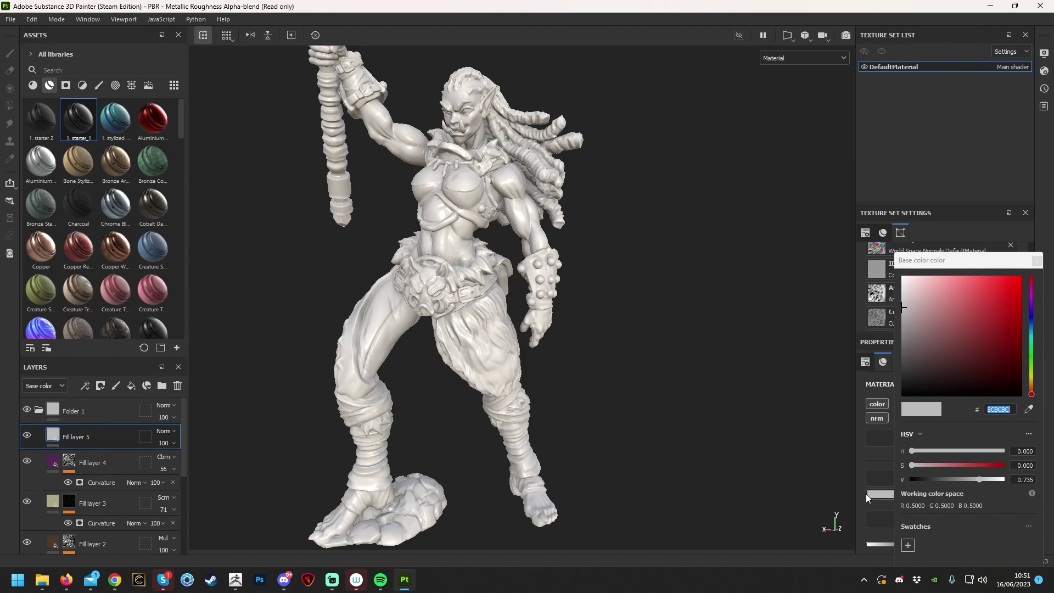
pyautogui.moveTo(1032, 393)
pyautogui.mouseDown()
pyautogui.moveTo(1032, 375)
pyautogui.moveTo(1033, 384)
pyautogui.mouseUp()
pyautogui.moveTo(974, 276)
pyautogui.mouseDown()
pyautogui.moveTo(976, 291)
pyautogui.moveTo(988, 289)
pyautogui.moveTo(973, 284)
pyautogui.mouseUp()
pyautogui.click(1037, 262)
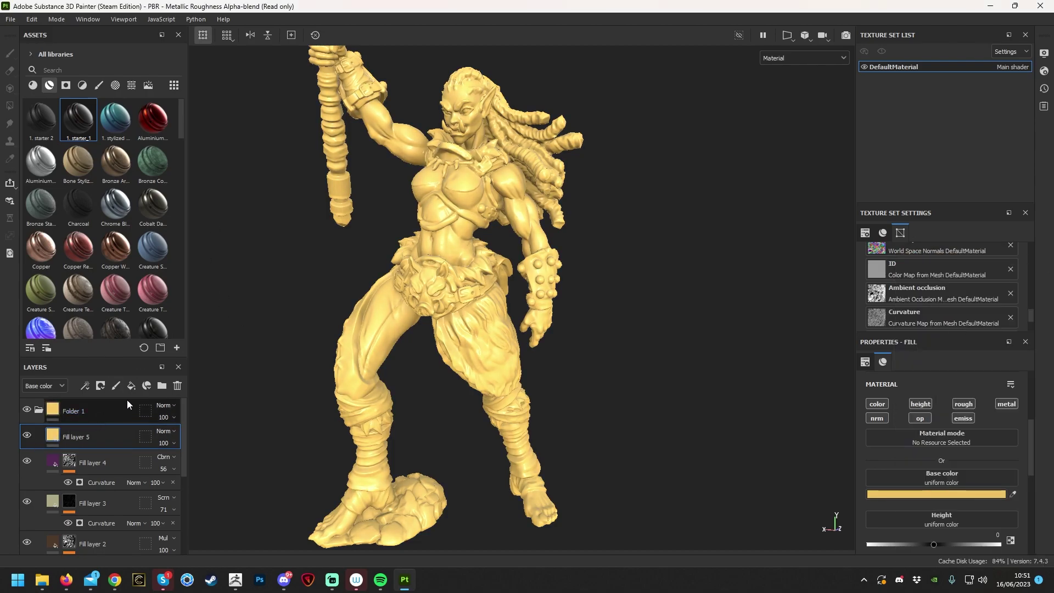
# Set Fill layer 5's blending mode to Color dodge and give it a black mask with a Curvature generator.
pyautogui.click(163, 430)
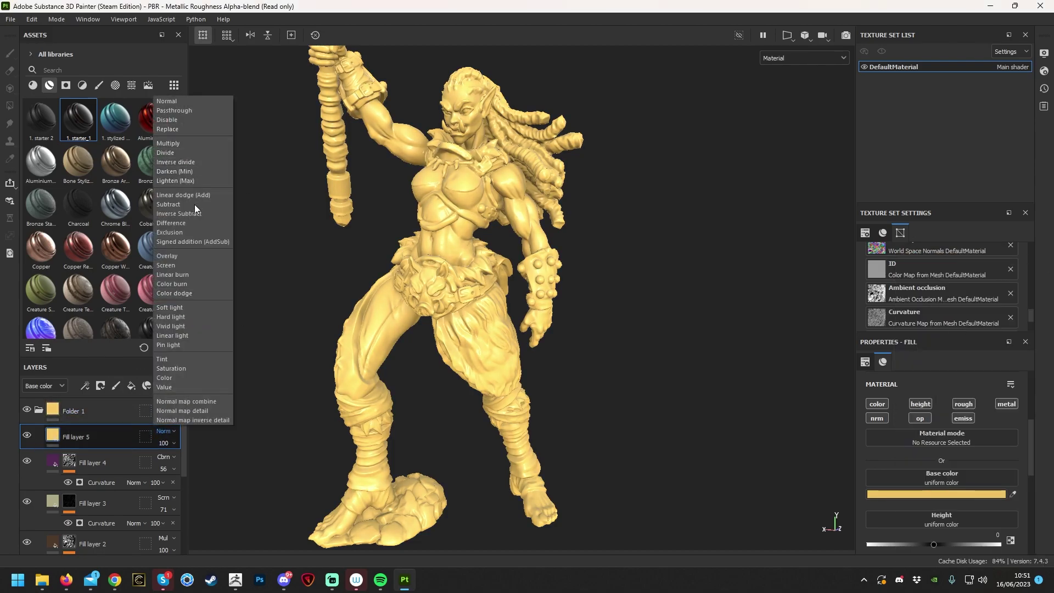
pyautogui.click(191, 295)
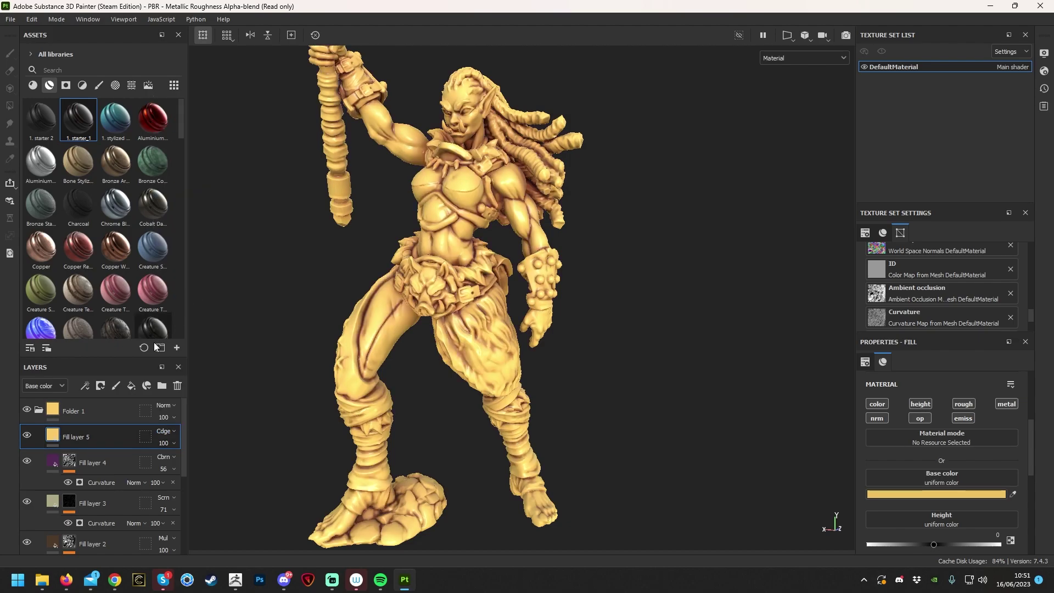
pyautogui.rightClick(104, 435)
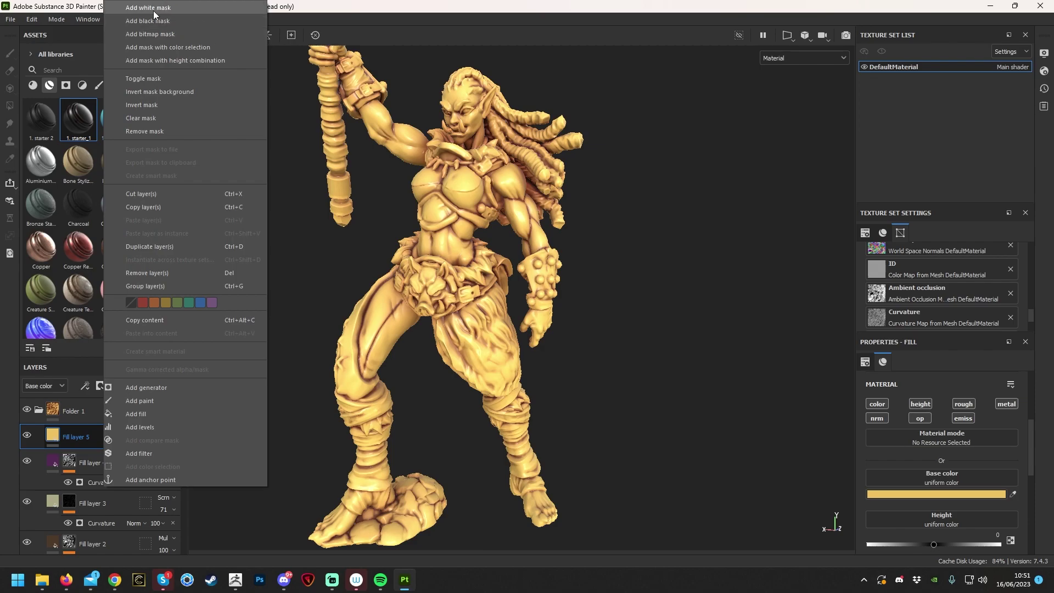
pyautogui.click(153, 21)
pyautogui.rightClick(68, 440)
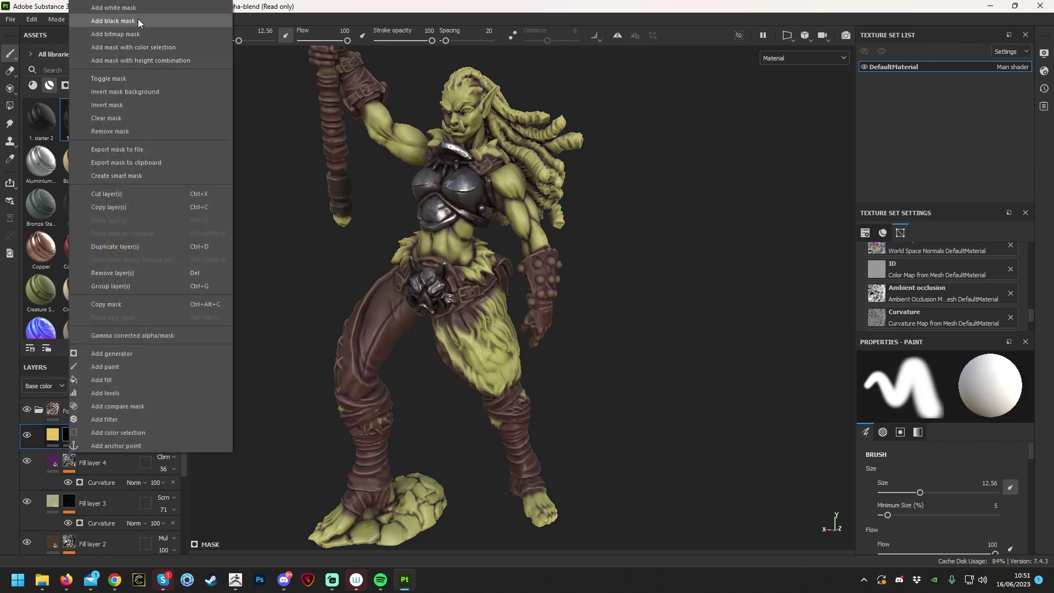
pyautogui.click(140, 353)
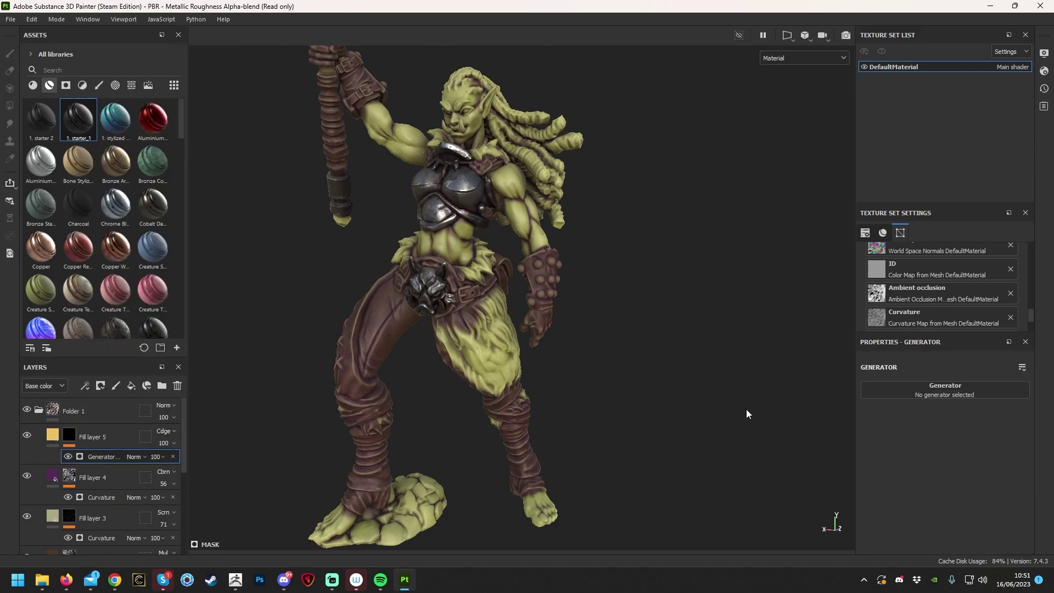
pyautogui.click(927, 387)
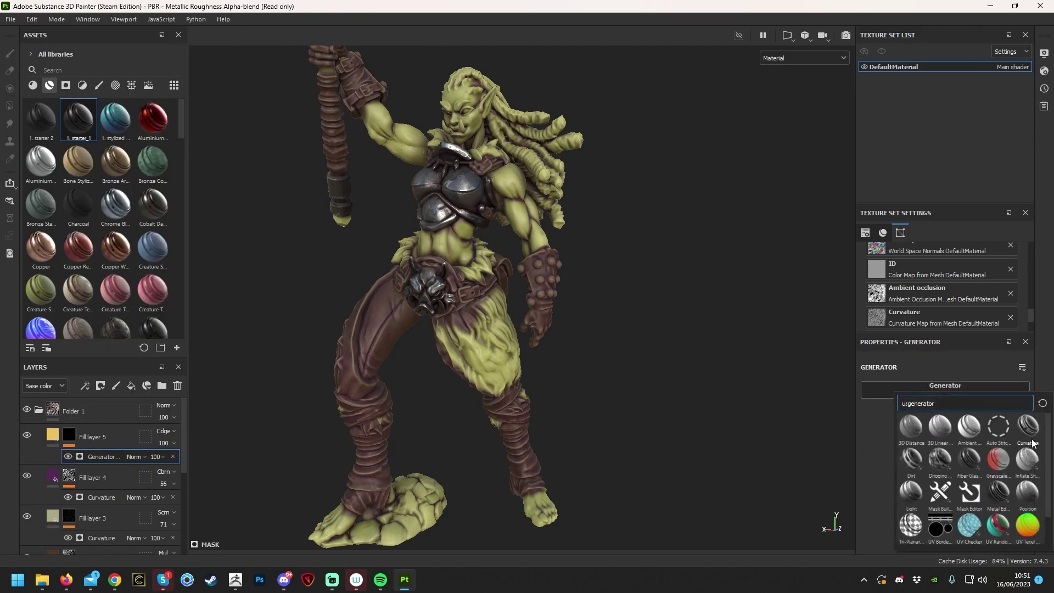
pyautogui.click(1029, 432)
# In Fill layer 5's Curvature settings, set Huge, Big, Large, Medium, Soft and Fine to 0 and Sharp to 0.44.
pyautogui.scroll(-2, 914, 497)
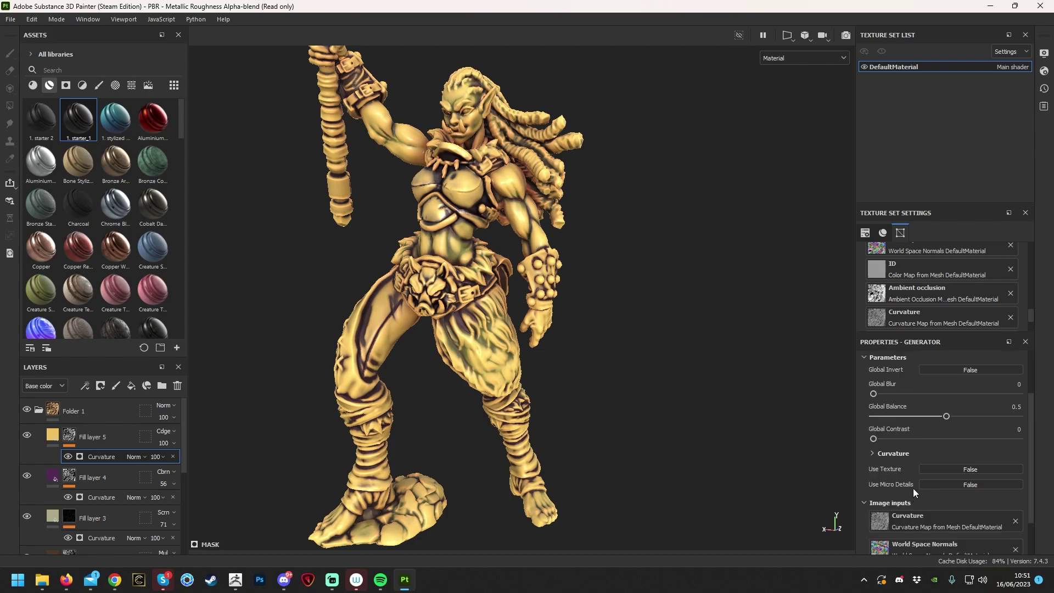
pyautogui.click(900, 455)
pyautogui.scroll(-3, 928, 440)
pyautogui.moveTo(896, 546); pyautogui.dragTo(849, 549)
pyautogui.scroll(-3, 937, 517)
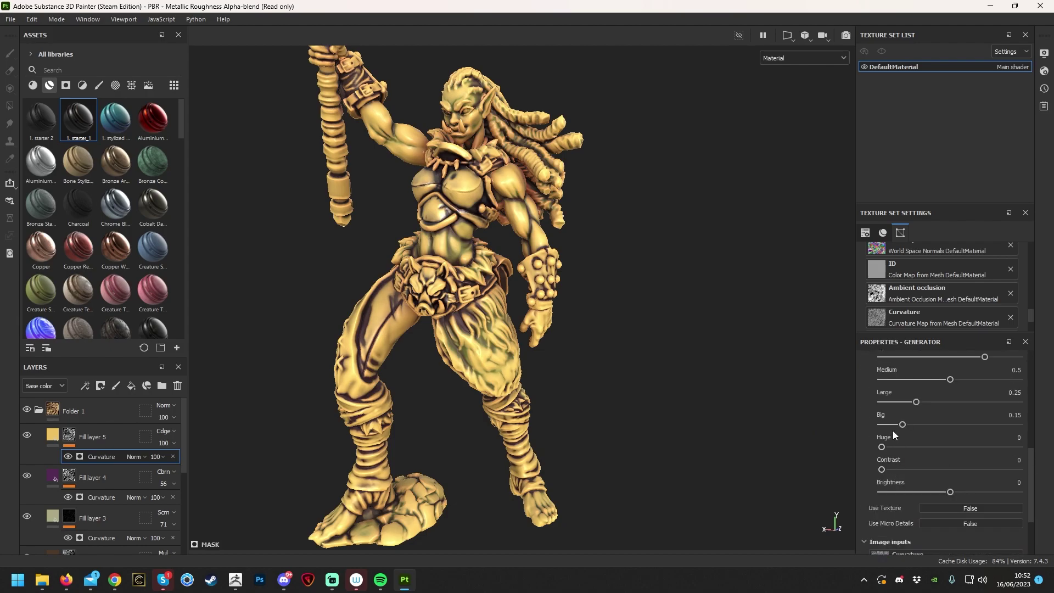
pyautogui.moveTo(901, 424); pyautogui.dragTo(878, 403)
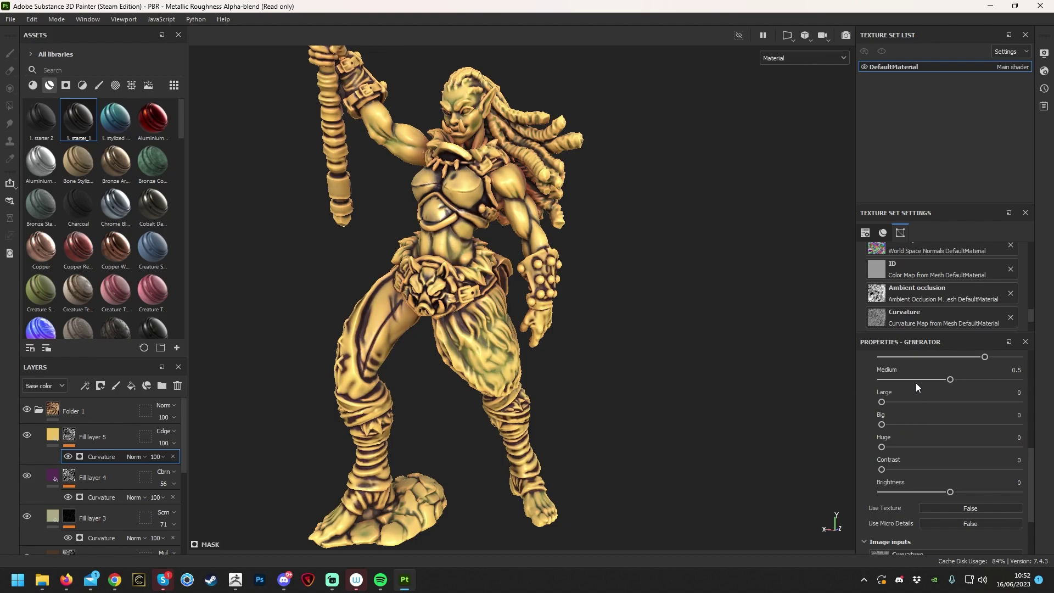
pyautogui.moveTo(950, 380); pyautogui.dragTo(862, 381)
pyautogui.scroll(4, 932, 411)
pyautogui.moveTo(984, 488); pyautogui.dragTo(879, 488)
pyautogui.moveTo(1005, 467); pyautogui.dragTo(833, 473)
pyautogui.moveTo(1019, 444); pyautogui.dragTo(943, 446)
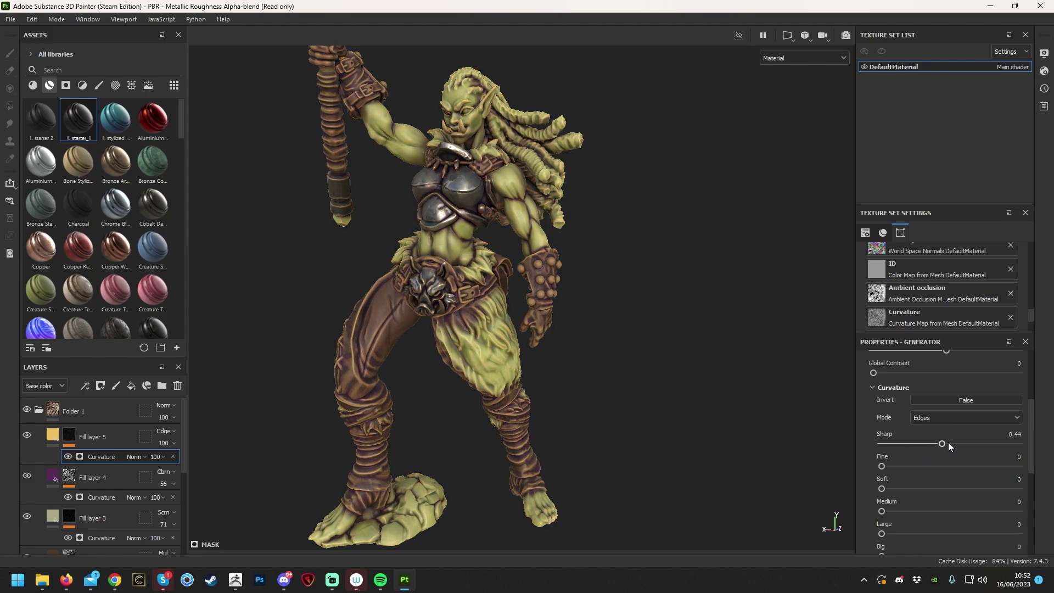
# Reduce Fill layer 5's opacity to 79 and inspect the golden edge highlights on the model.
pyautogui.click(170, 443)
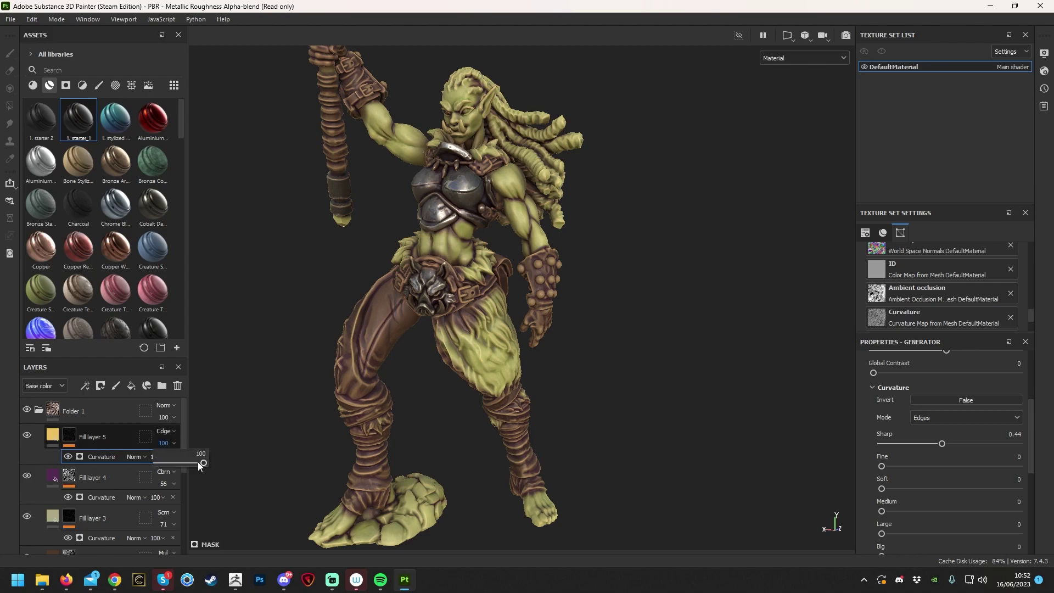
pyautogui.moveTo(202, 463); pyautogui.dragTo(195, 463)
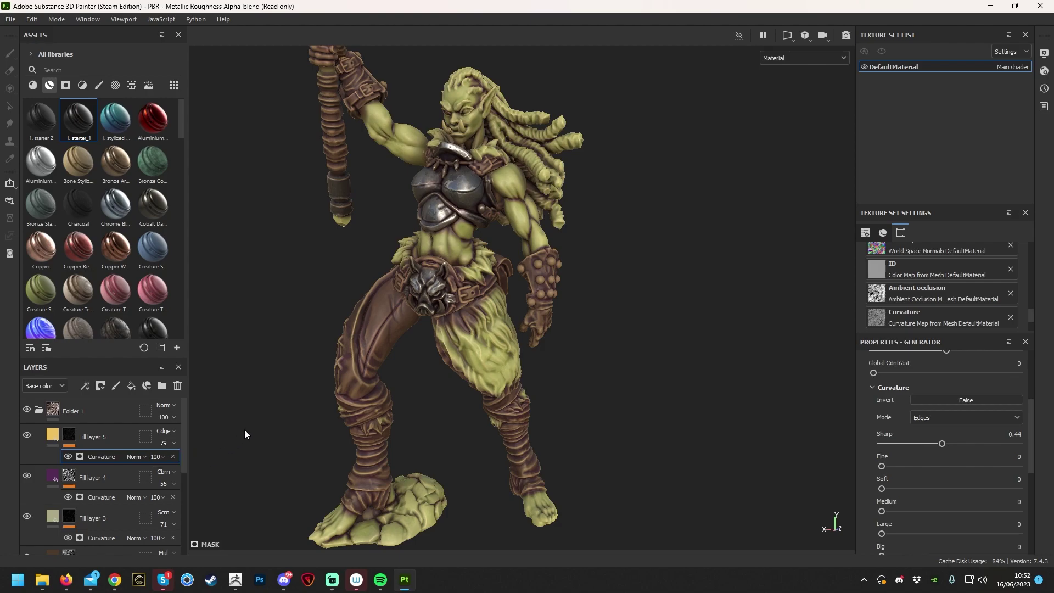
pyautogui.scroll(10, 376, 325)
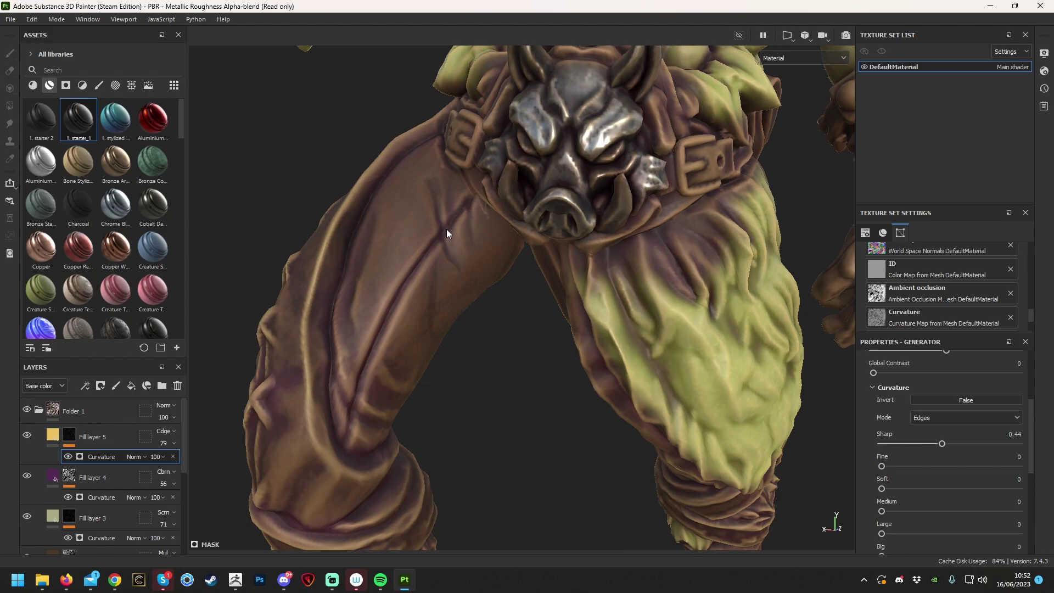
pyautogui.scroll(-6, 338, 433)
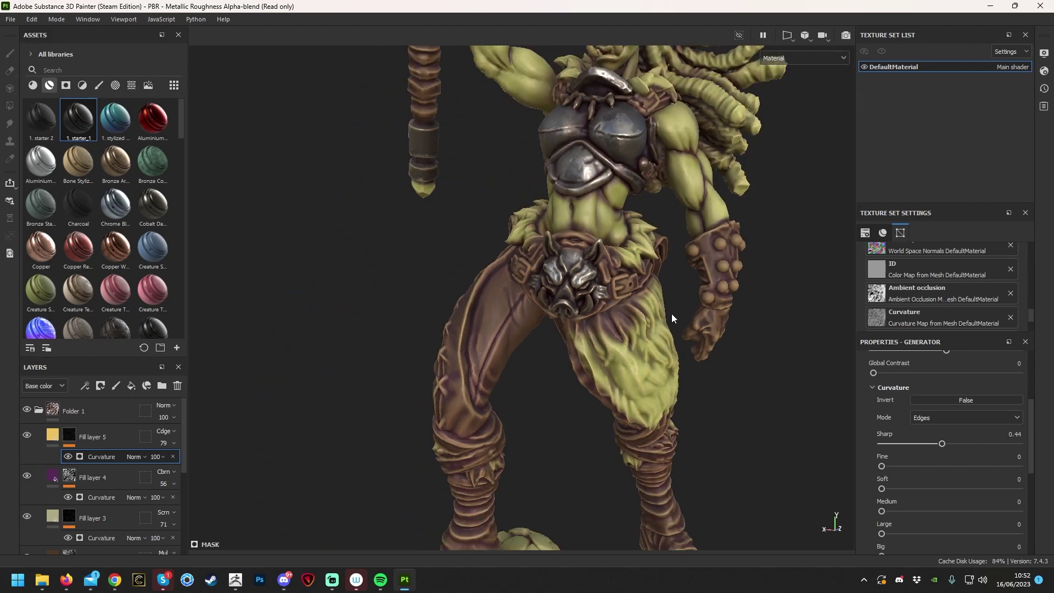
pyautogui.keyDown('alt'); pyautogui.moveTo(724, 250); pyautogui.dragTo(504, 350); pyautogui.keyUp('alt')
pyautogui.keyDown('alt'); pyautogui.moveTo(334, 243); pyautogui.dragTo(582, 262); pyautogui.keyUp('alt')
pyautogui.scroll(-3, 582, 263)
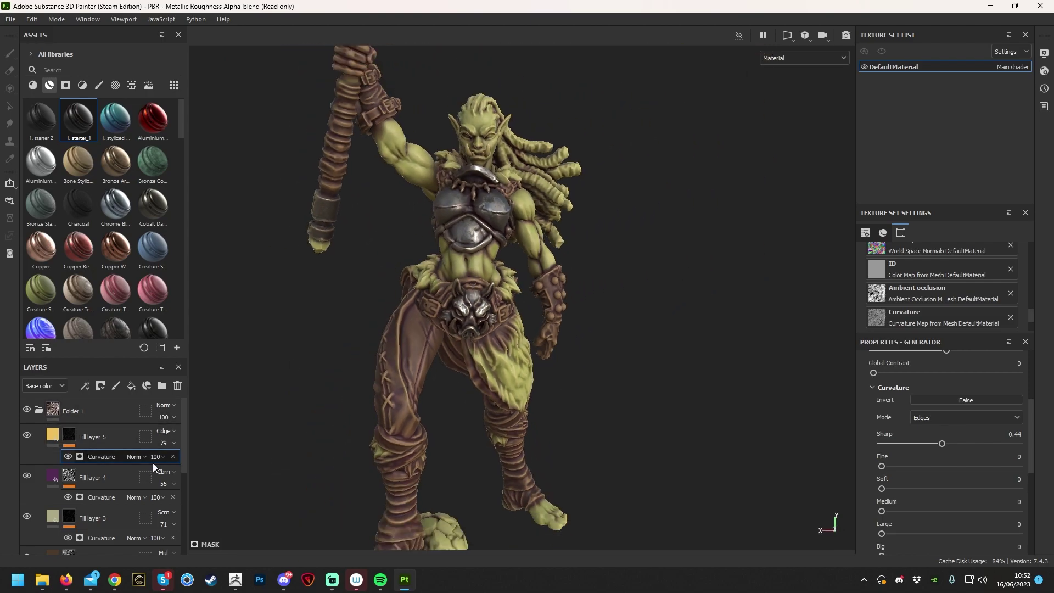
# Lighten Fill layer 3's base color to a pale cream.
pyautogui.scroll(-3, 159, 464)
pyautogui.scroll(2, 159, 464)
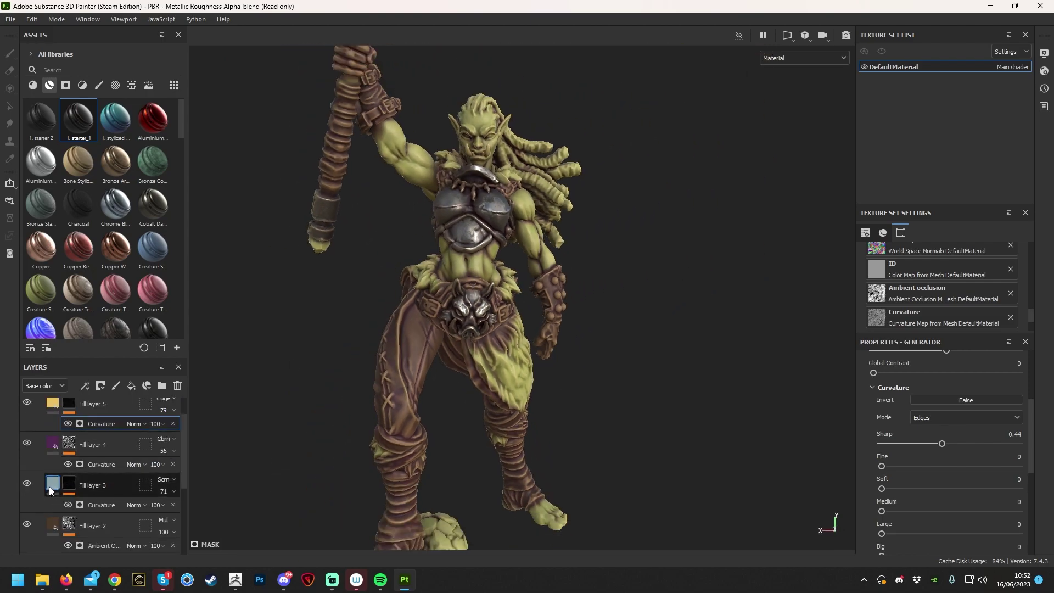
pyautogui.click(51, 486)
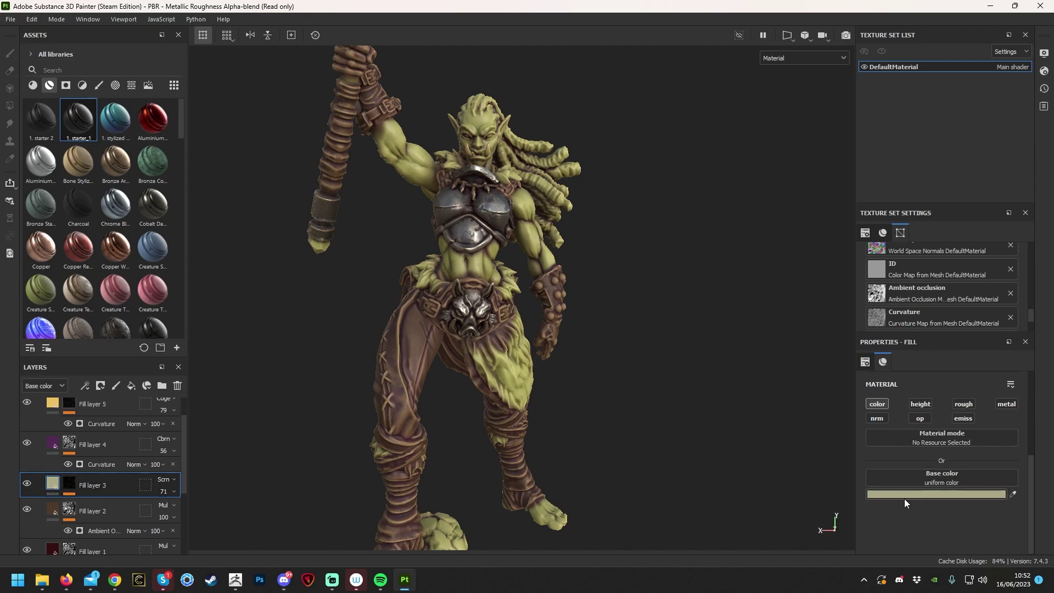
pyautogui.click(905, 496)
pyautogui.moveTo(772, 295)
pyautogui.mouseDown()
pyautogui.moveTo(758, 282)
pyautogui.moveTo(815, 301)
pyautogui.moveTo(838, 328)
pyautogui.moveTo(820, 289)
pyautogui.moveTo(638, 313)
pyautogui.moveTo(724, 281)
pyautogui.moveTo(767, 285)
pyautogui.mouseUp()
pyautogui.click(892, 261)
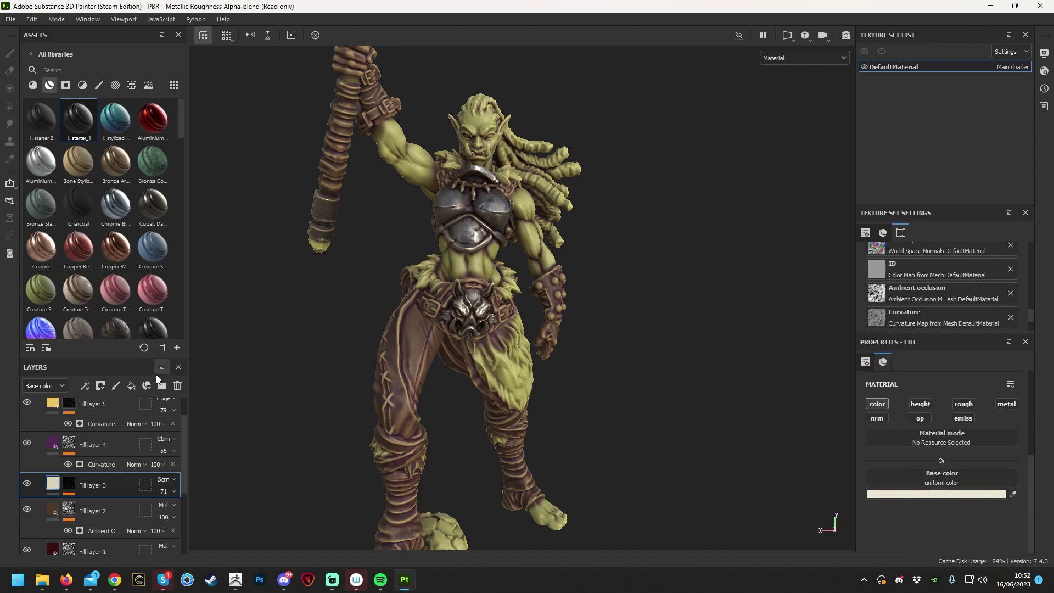
pyautogui.scroll(2, 150, 516)
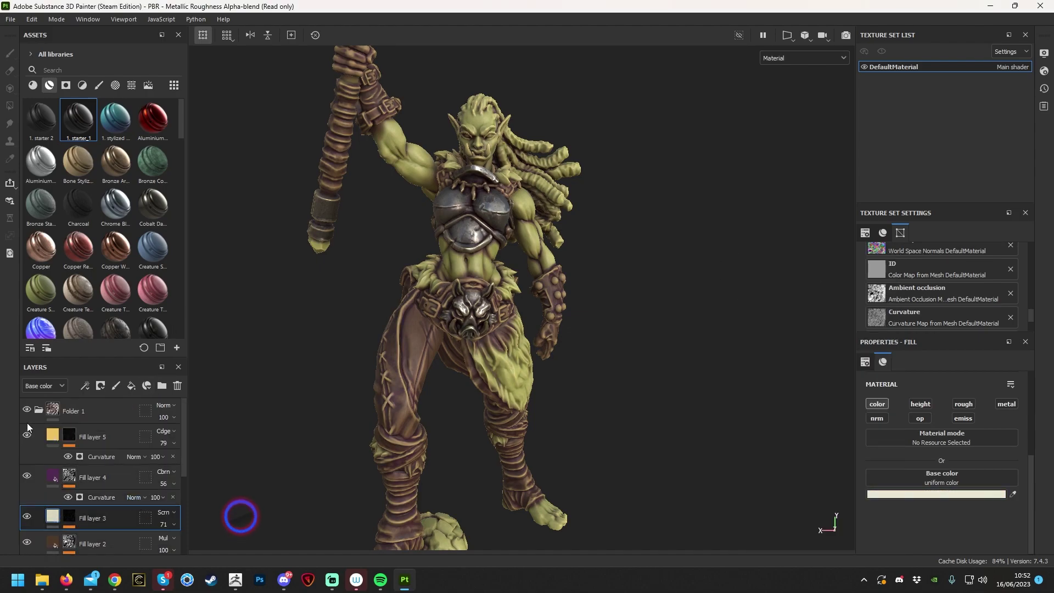
pyautogui.click(39, 411)
pyautogui.click(39, 411)
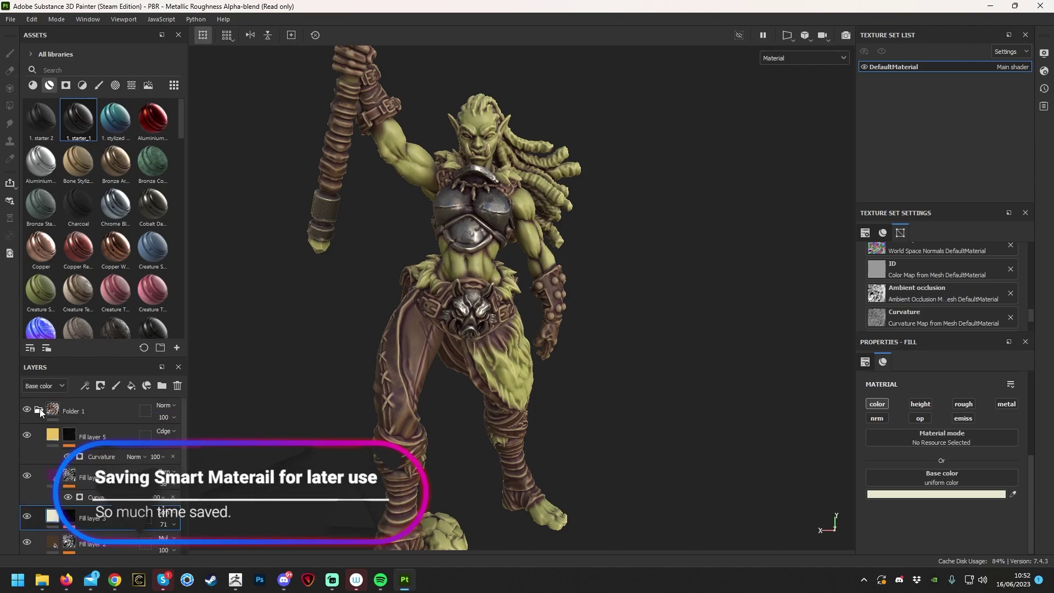
pyautogui.moveTo(58, 412)
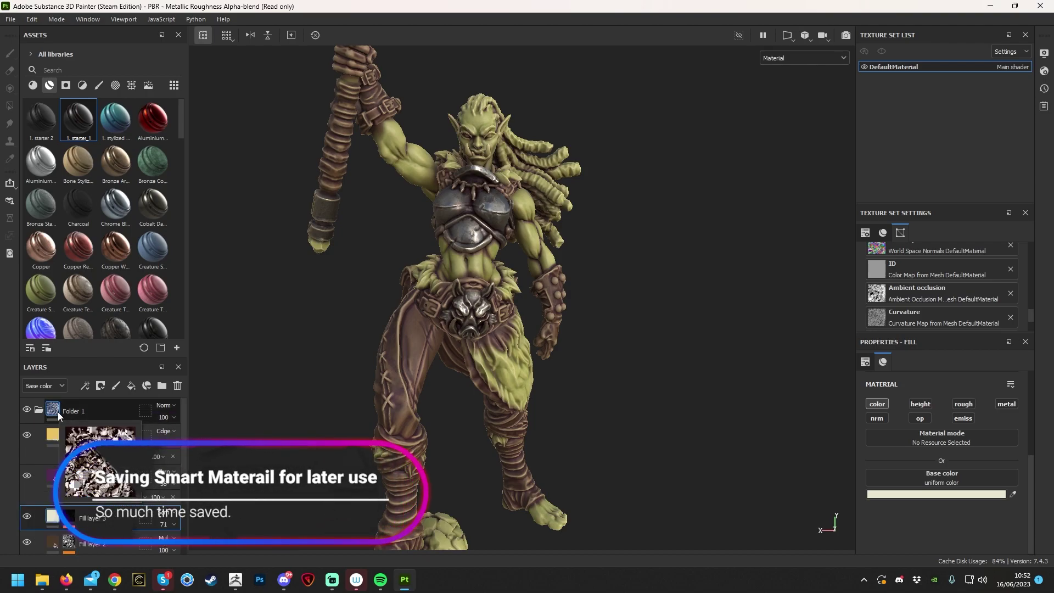
# Collapse Folder 1, rename it "tutorial over colour" and create a smart material from it.
pyautogui.click(39, 411)
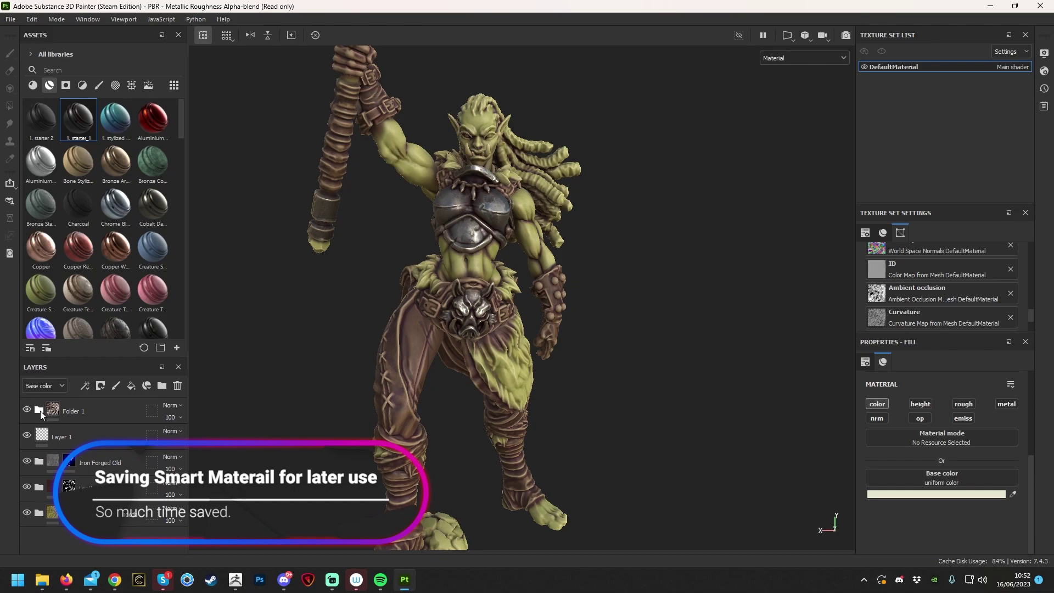
pyautogui.click(39, 412)
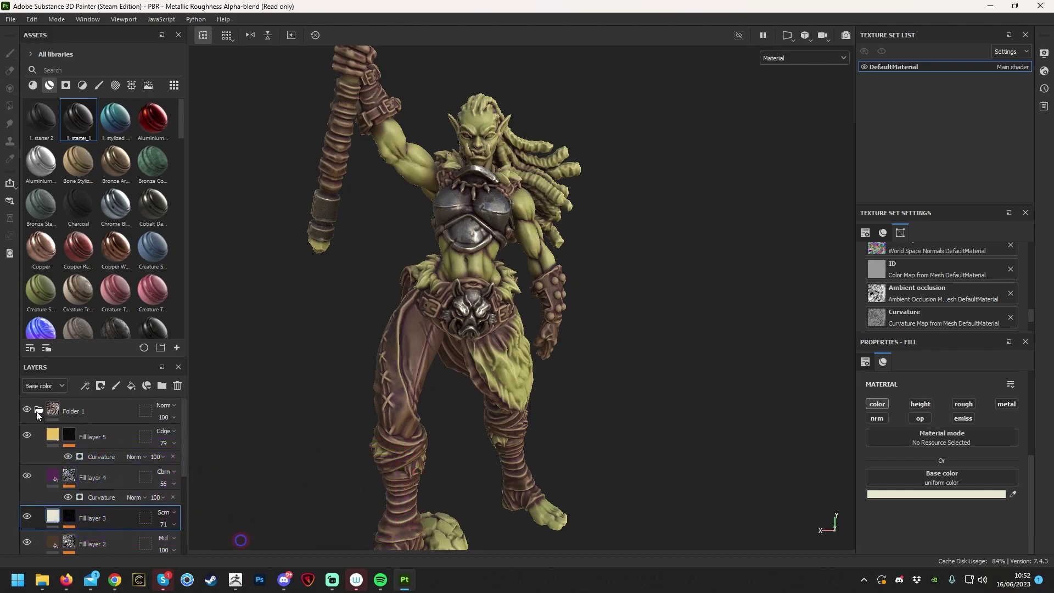
pyautogui.click(37, 411)
pyautogui.click(39, 411)
pyautogui.click(39, 412)
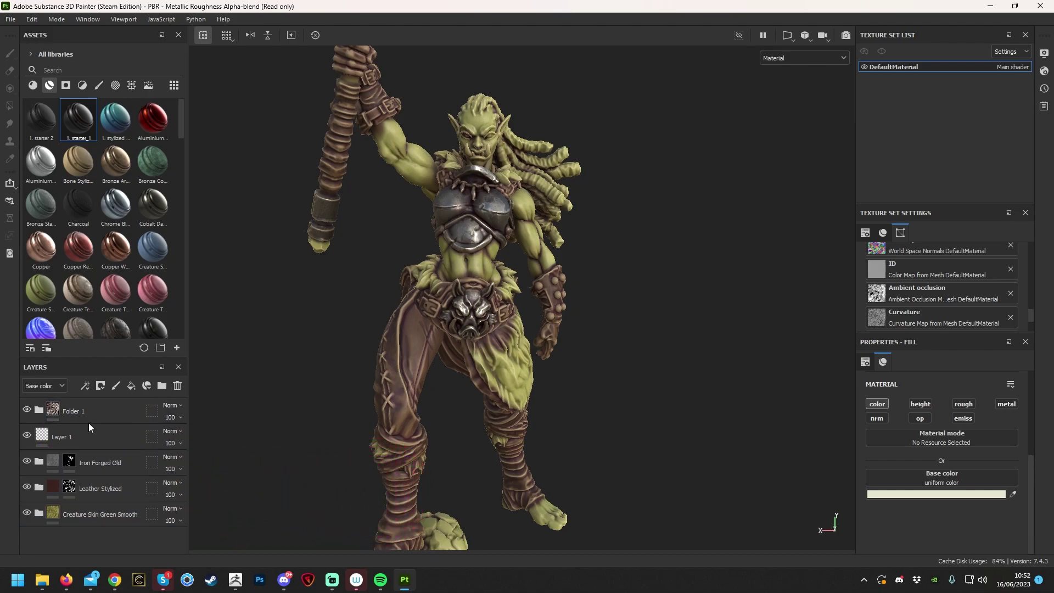
pyautogui.doubleClick(77, 411)
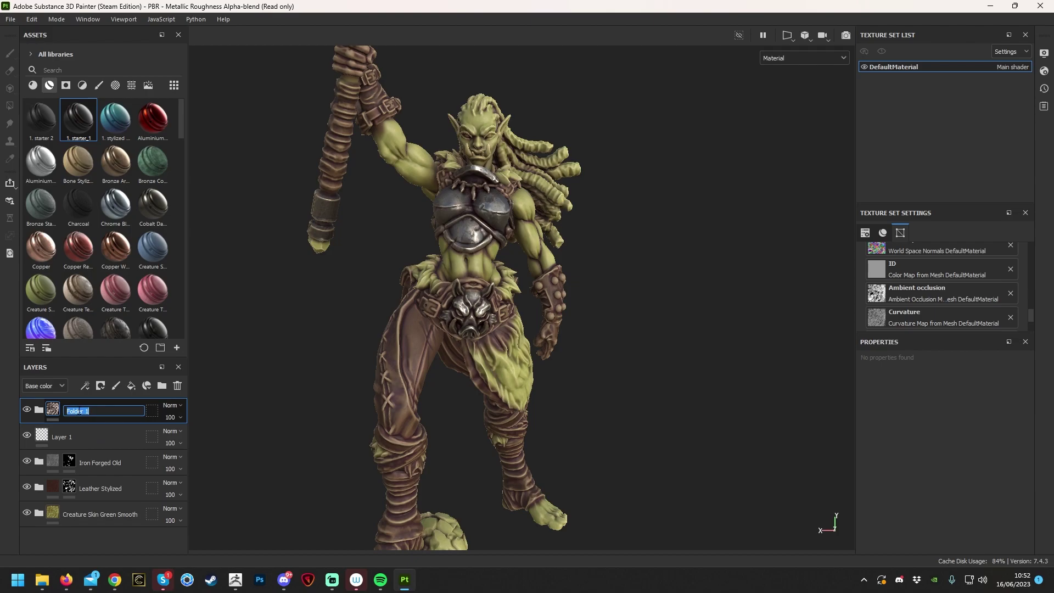
pyautogui.write('tut')
pyautogui.write('orial over colour')
pyautogui.press('Return')
pyautogui.rightClick(78, 410)
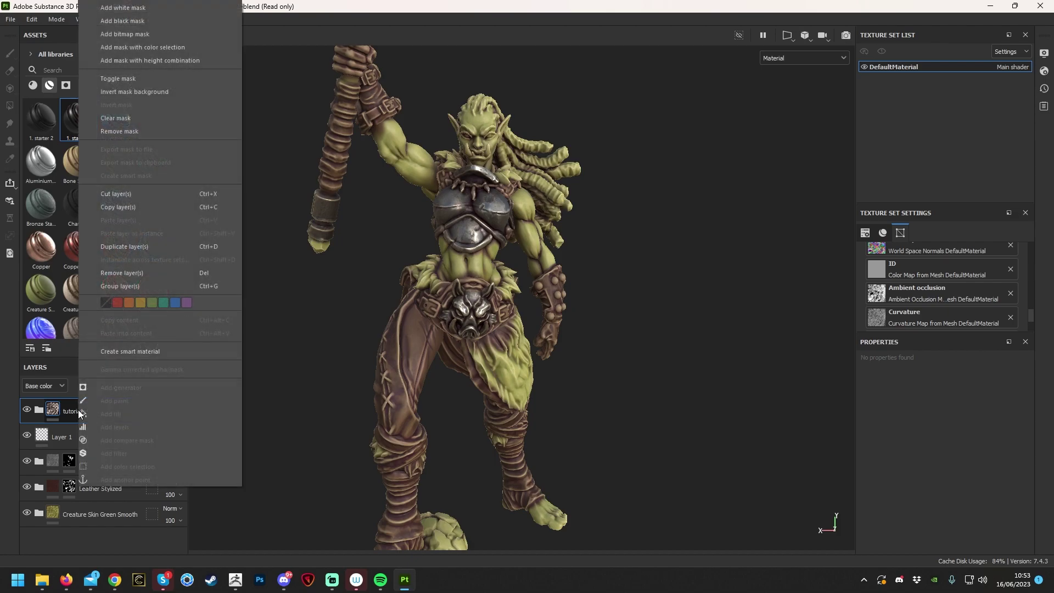
pyautogui.click(148, 353)
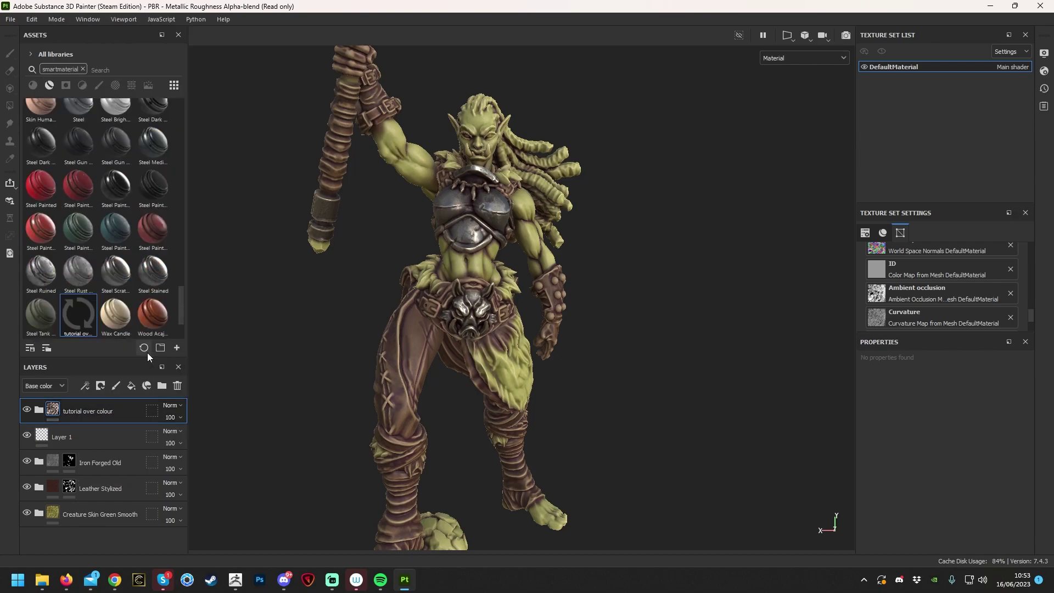
# Hide the original "tutorial over colour" folder and apply the saved "tutorial over colour" smart material to the orc model.
pyautogui.click(27, 410)
pyautogui.moveTo(78, 316); pyautogui.dragTo(516, 226)
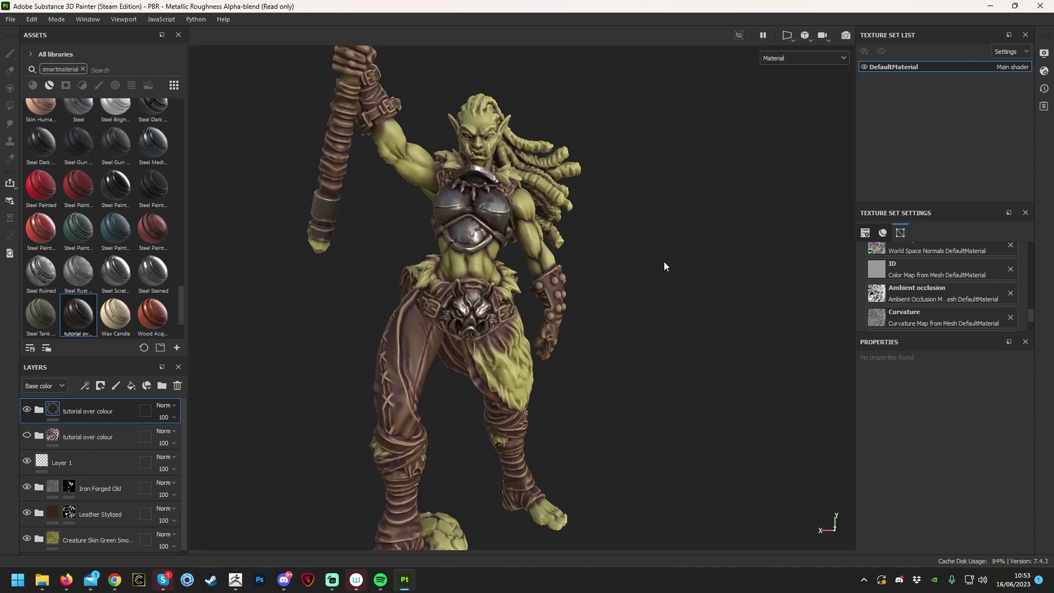
pyautogui.keyDown('alt'); pyautogui.moveTo(672, 299); pyautogui.dragTo(610, 339); pyautogui.keyUp('alt')
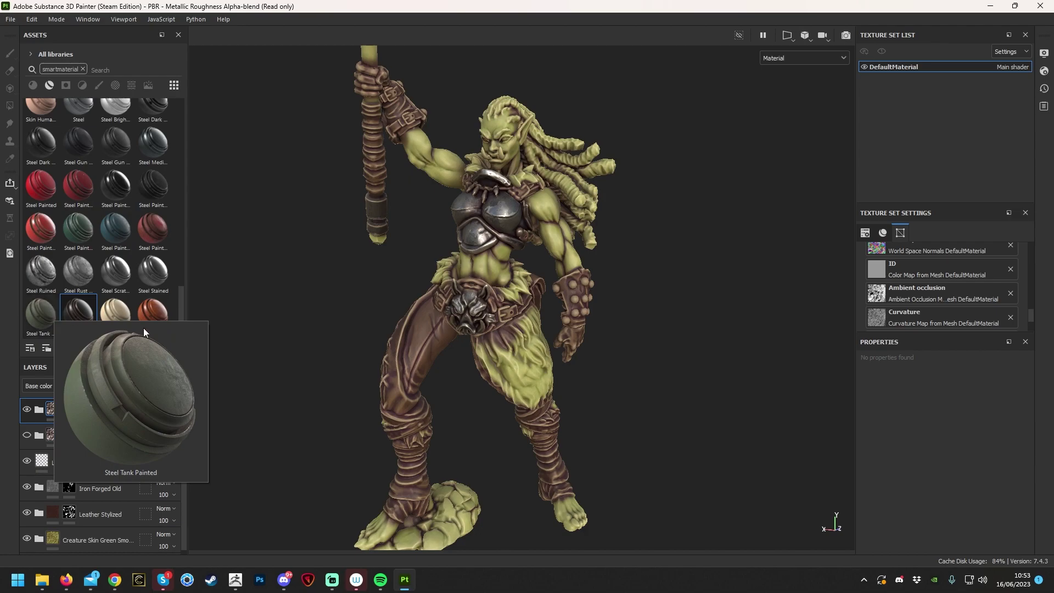
pyautogui.moveTo(83, 325)
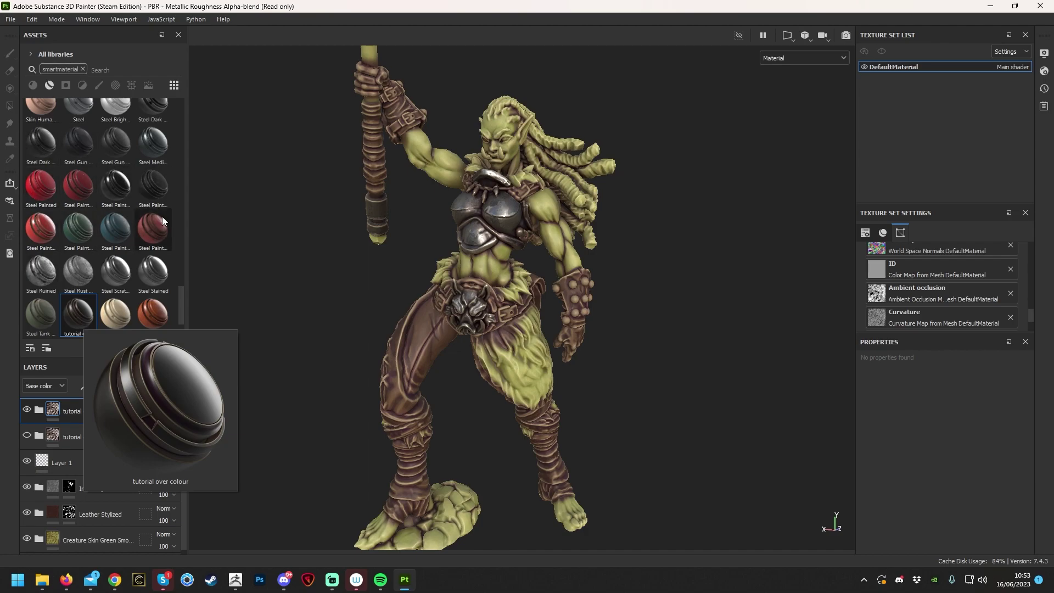
pyautogui.moveTo(162, 218)
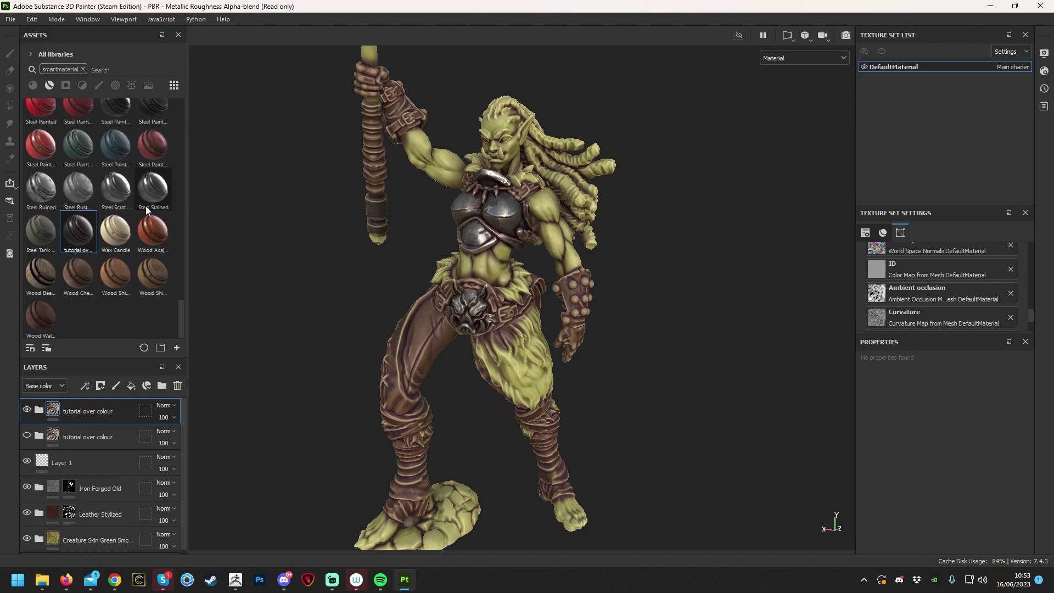
pyautogui.scroll(10, 130, 248)
pyautogui.scroll(-10, 130, 249)
pyautogui.scroll(20, 105, 202)
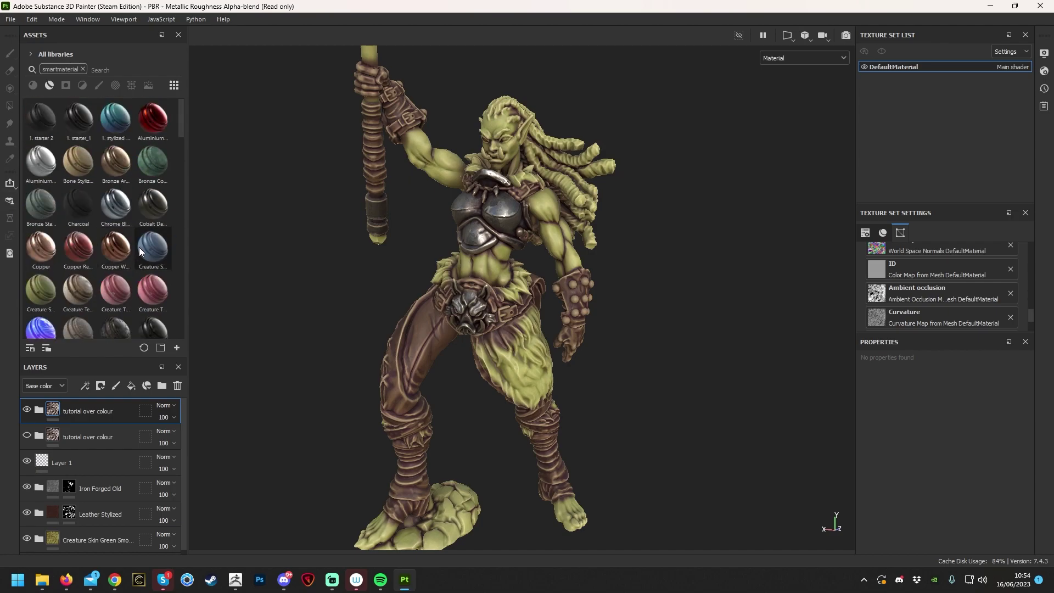
# Delete the hidden duplicate tutorial over colour folder and the empty paint layer named Layer 1.
pyautogui.moveTo(140, 247)
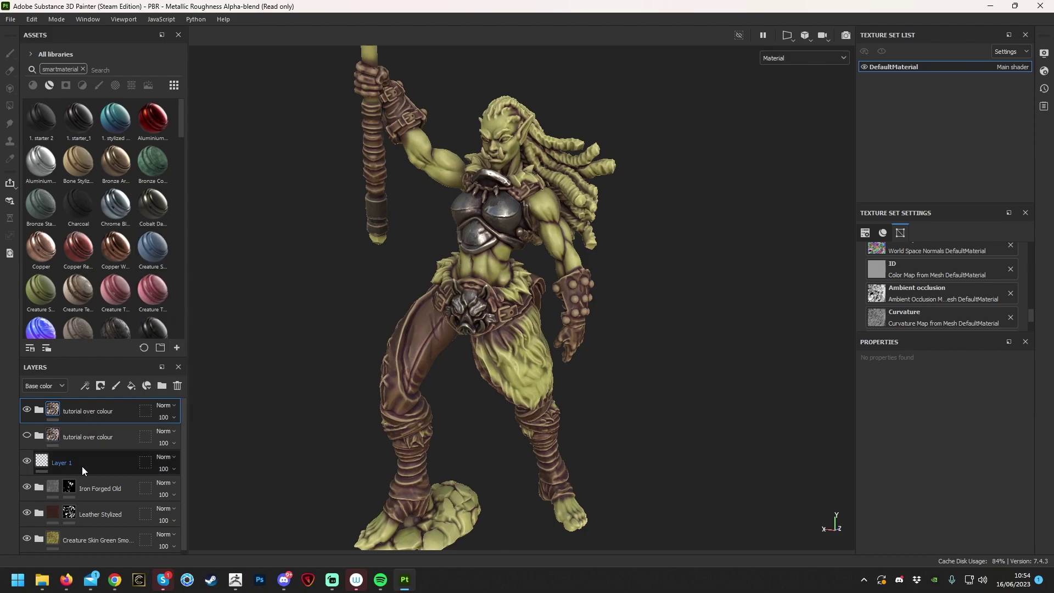
pyautogui.click(158, 435)
pyautogui.click(178, 385)
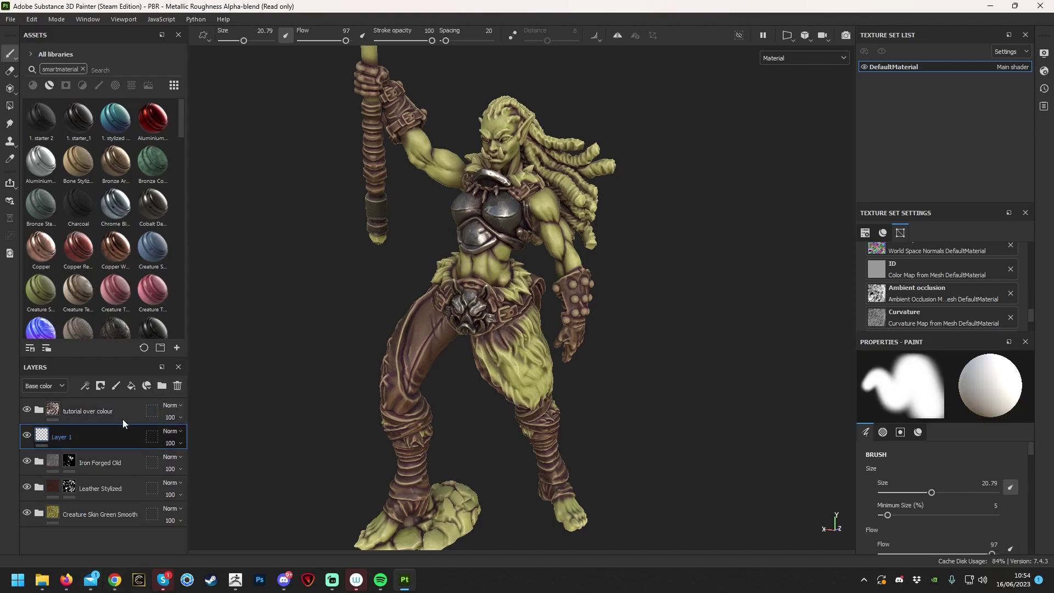
pyautogui.click(177, 386)
# Set the remaining tutorial over colour folder's opacity to 76 and its blending mode to Passthrough.
pyautogui.moveTo(465, 205)
pyautogui.keyDown('alt'); pyautogui.mouseDown()
pyautogui.moveTo(583, 250)
pyautogui.moveTo(641, 258)
pyautogui.moveTo(641, 286)
pyautogui.mouseUp(); pyautogui.keyUp('alt')
pyautogui.scroll(4, 641, 297)
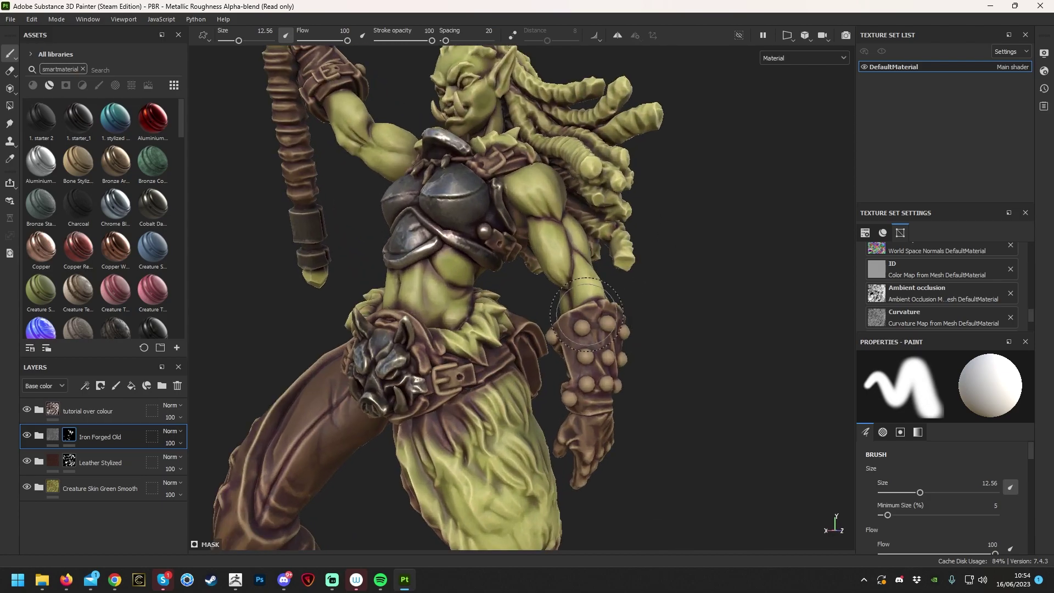
pyautogui.scroll(-2, 654, 331)
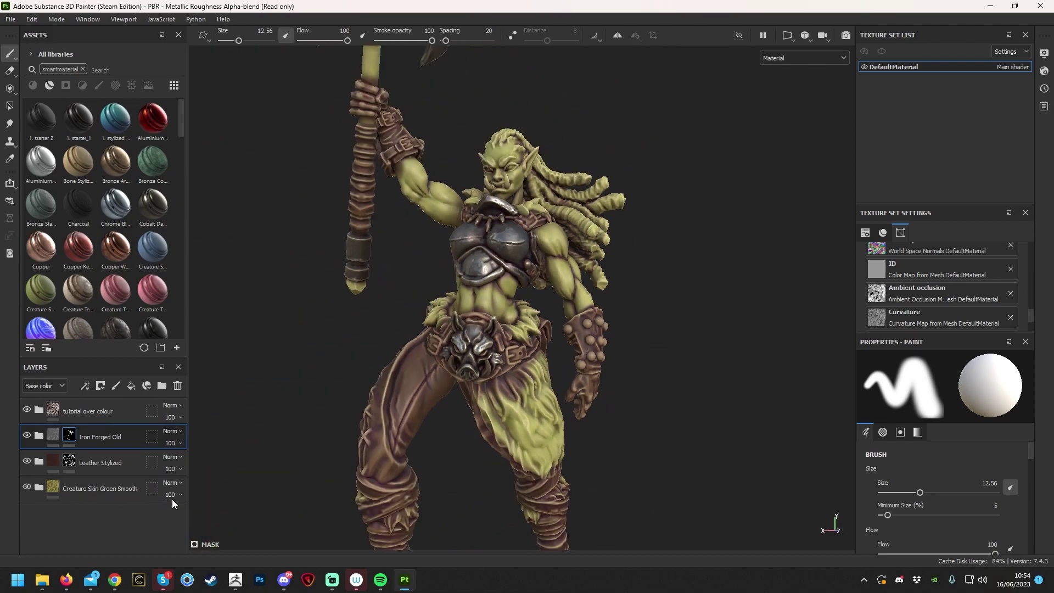
pyautogui.keyDown('alt'); pyautogui.moveTo(676, 412); pyautogui.dragTo(672, 308, button='middle'); pyautogui.keyUp('alt')
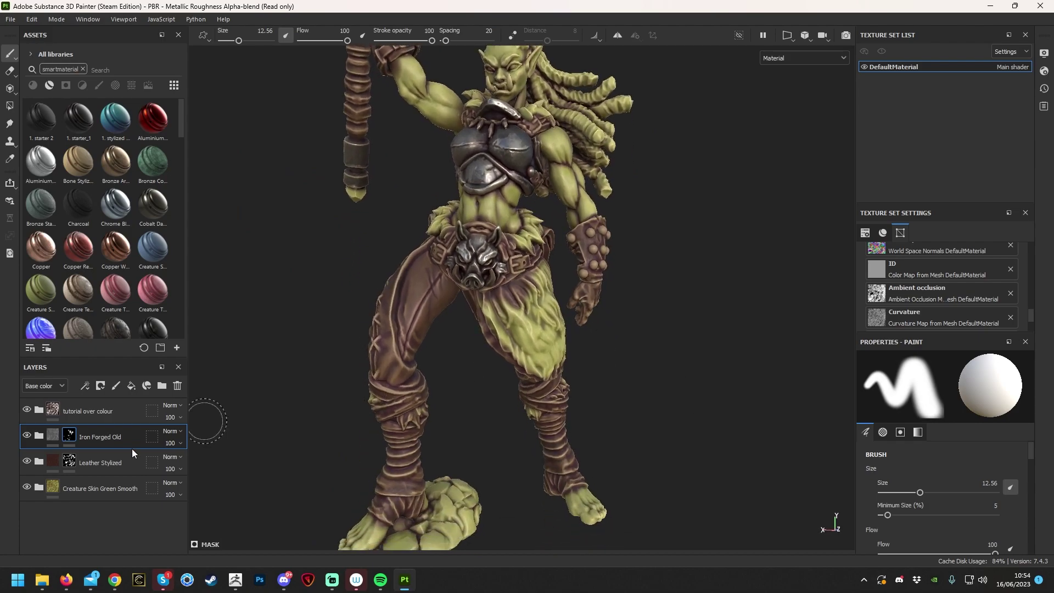
pyautogui.click(116, 412)
pyautogui.click(173, 416)
pyautogui.moveTo(211, 437)
pyautogui.mouseDown()
pyautogui.moveTo(176, 441)
pyautogui.moveTo(200, 442)
pyautogui.mouseUp()
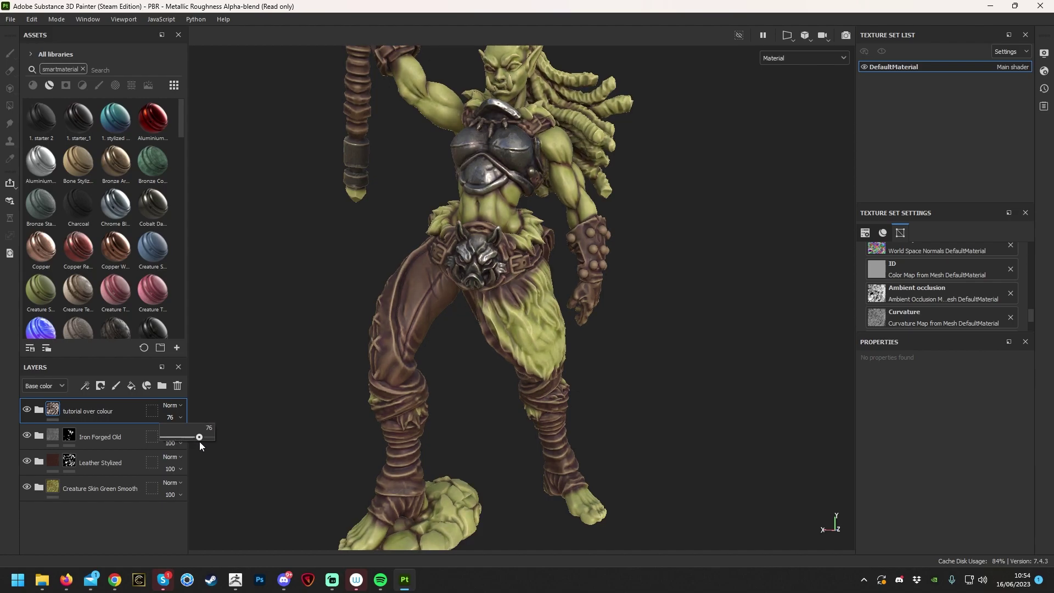
pyautogui.click(172, 405)
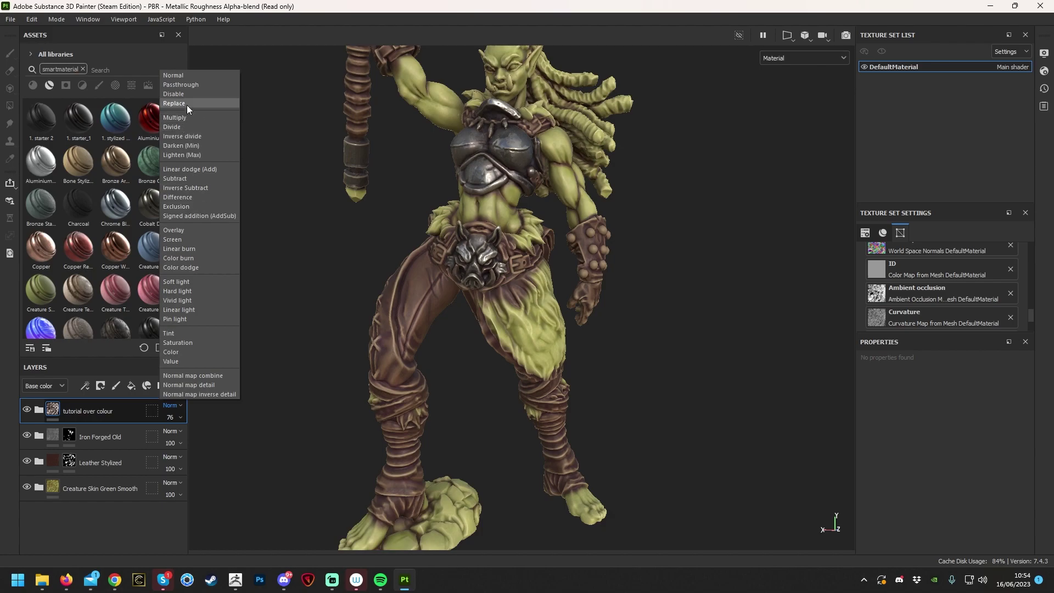
pyautogui.click(198, 84)
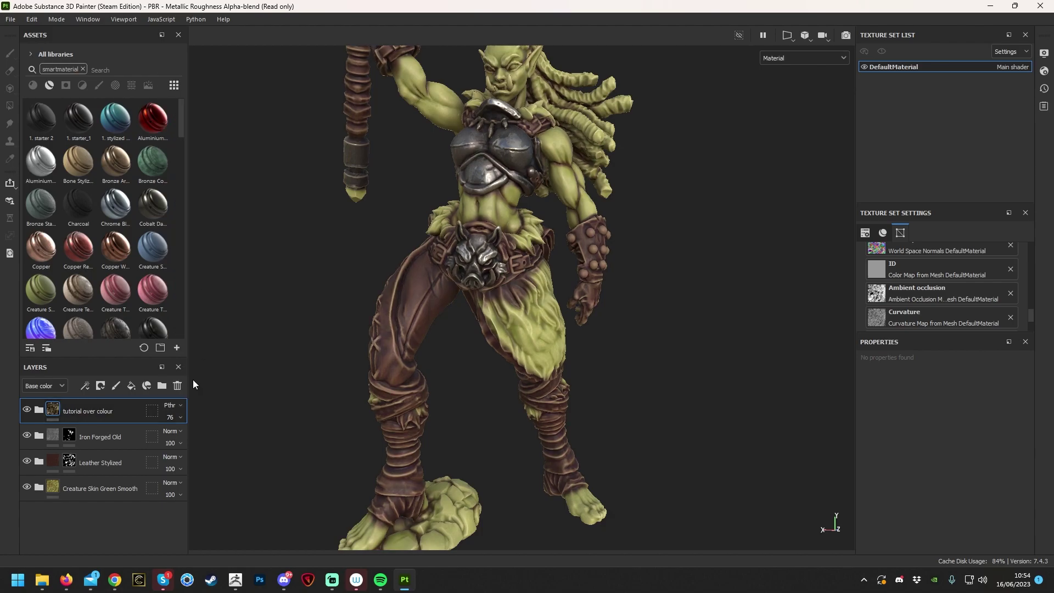
# Adjust the tutorial over colour folder's base color opacity, trying 100 and settling on 86.
pyautogui.keyDown('alt'); pyautogui.moveTo(331, 223); pyautogui.dragTo(303, 216); pyautogui.keyUp('alt')
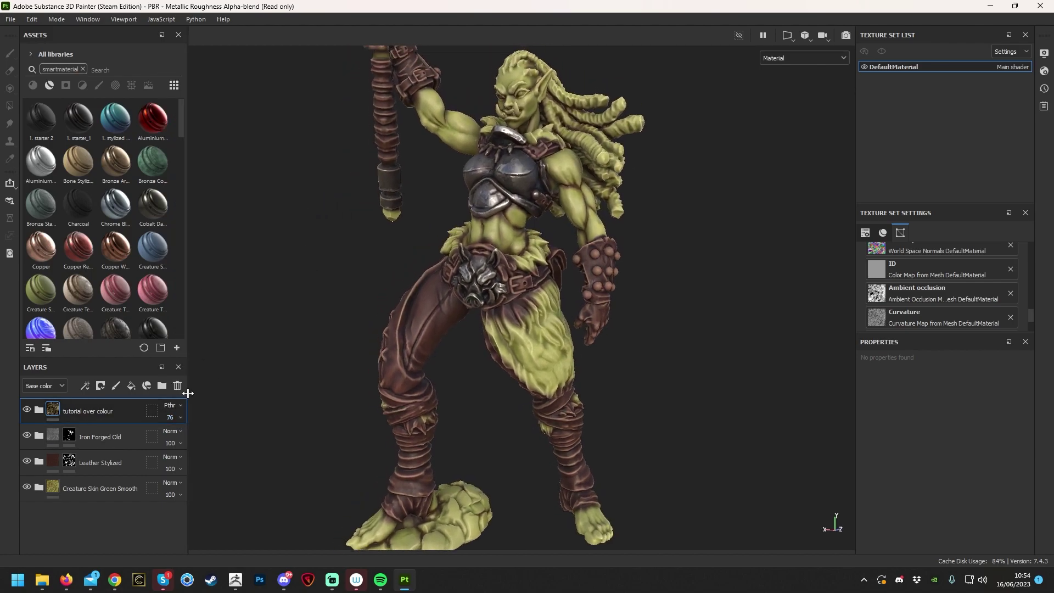
pyautogui.click(176, 419)
pyautogui.moveTo(199, 437); pyautogui.dragTo(220, 440)
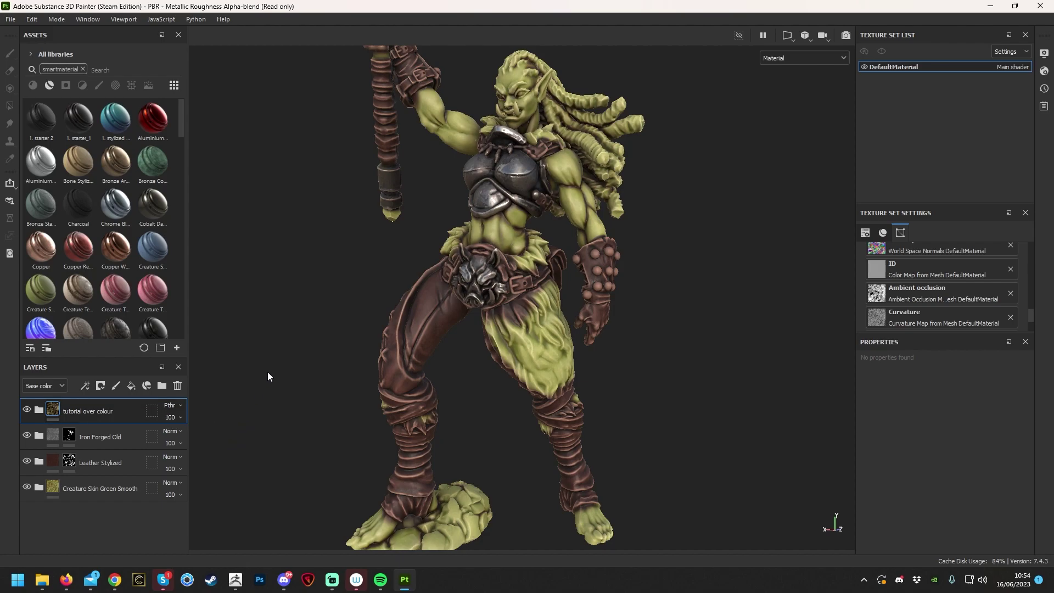
pyautogui.click(173, 418)
pyautogui.moveTo(211, 437); pyautogui.dragTo(204, 436)
# Toggle the tutorial over colour folder's visibility to compare the figure's shading with and without it.
pyautogui.keyDown('alt'); pyautogui.moveTo(281, 303); pyautogui.dragTo(344, 283); pyautogui.keyUp('alt')
pyautogui.click(26, 411)
pyautogui.click(26, 411)
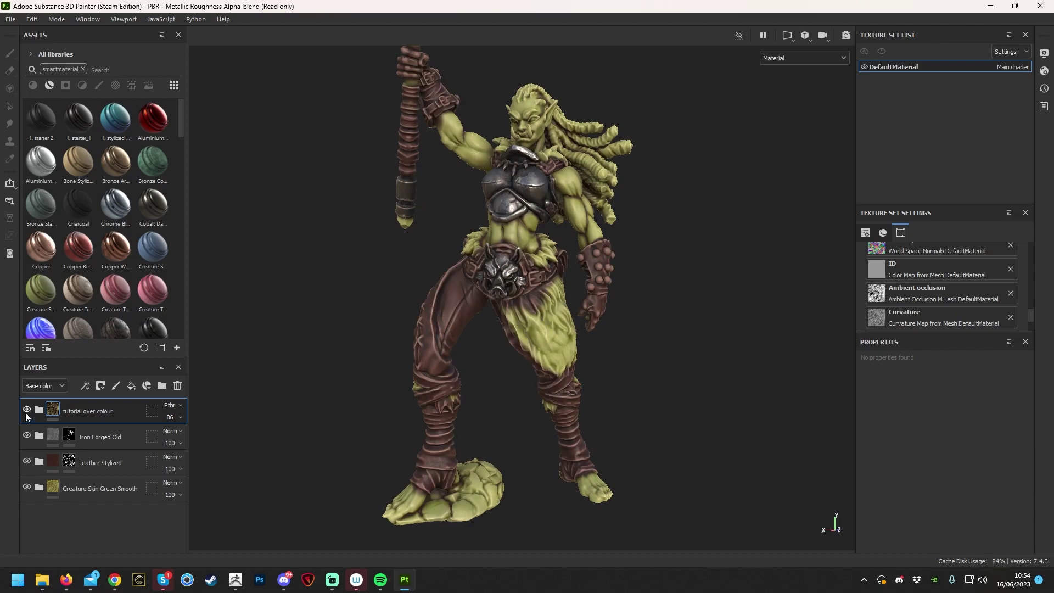
pyautogui.click(27, 411)
pyautogui.click(27, 411)
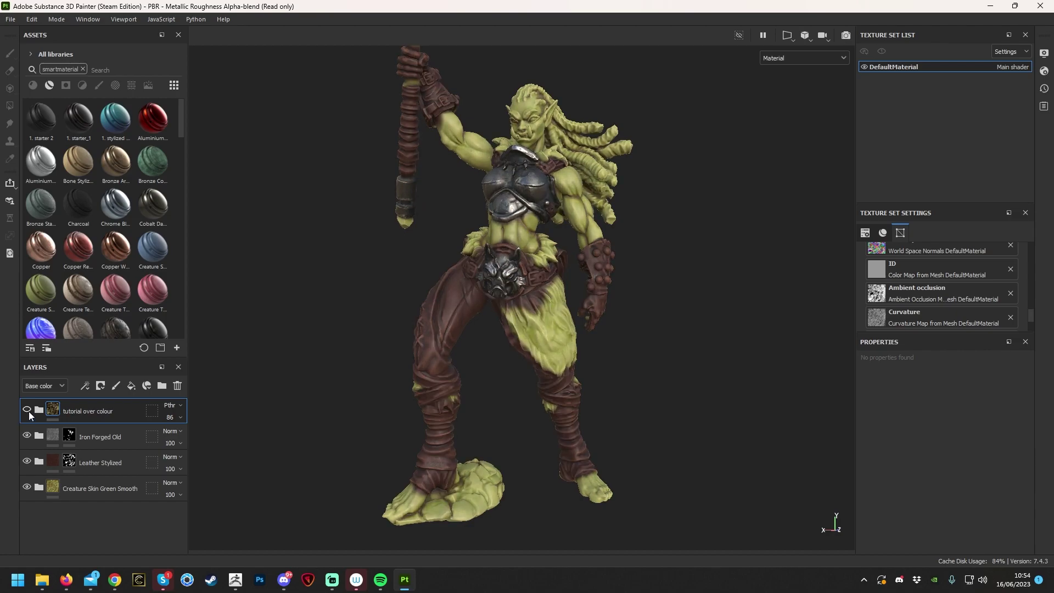
pyautogui.click(27, 410)
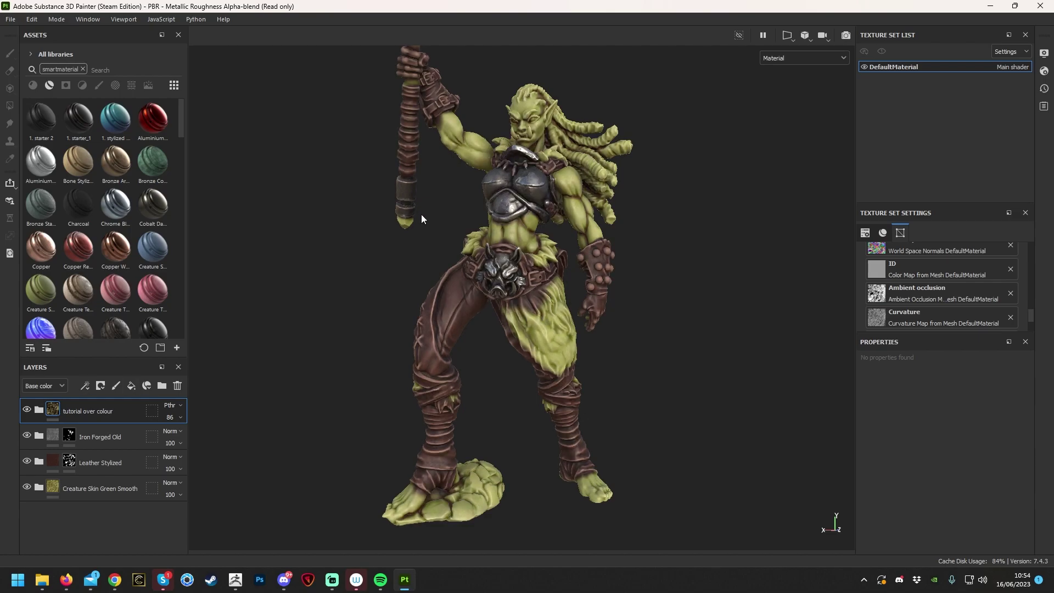
pyautogui.keyDown('alt'); pyautogui.moveTo(670, 266); pyautogui.dragTo(693, 262); pyautogui.keyUp('alt')
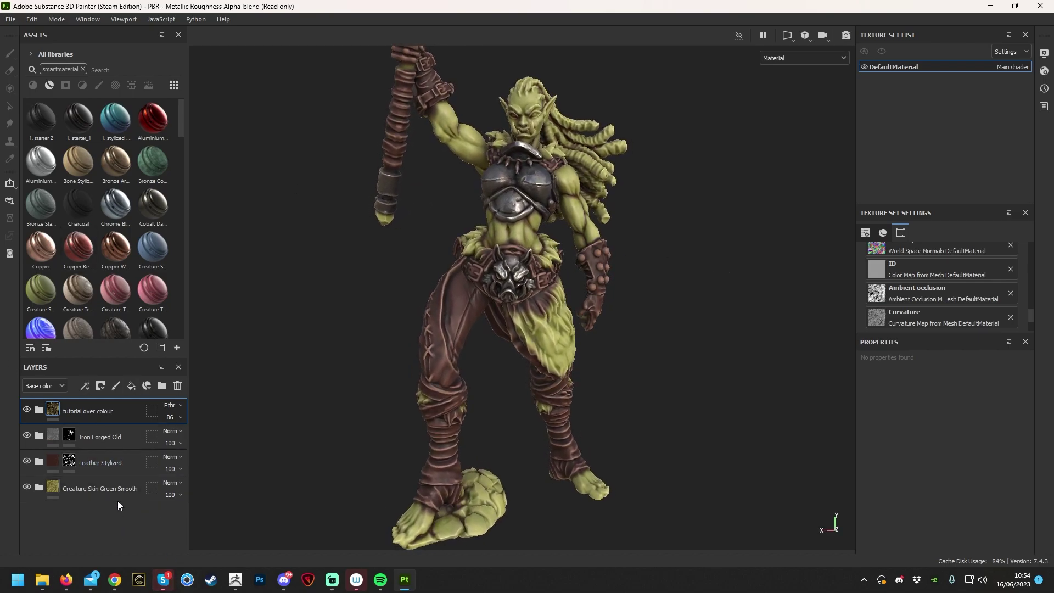
# Expand the Creature Skin Green Smooth folder and change its Base layer's base color to the brighter green B2B941.
pyautogui.keyDown('alt'); pyautogui.moveTo(664, 486); pyautogui.dragTo(483, 390); pyautogui.keyUp('alt')
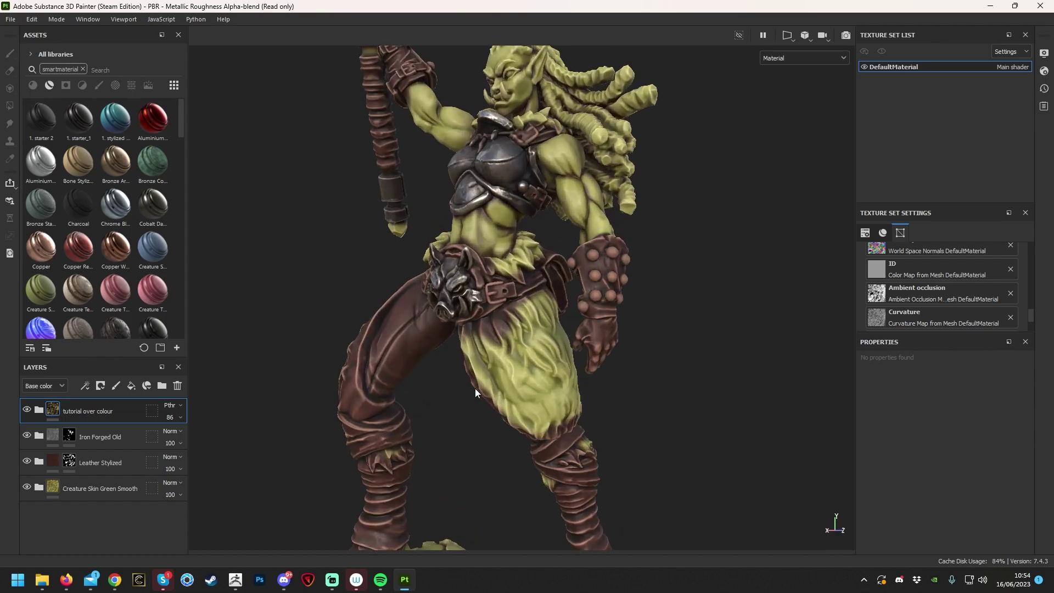
pyautogui.click(39, 487)
pyautogui.scroll(-3, 50, 494)
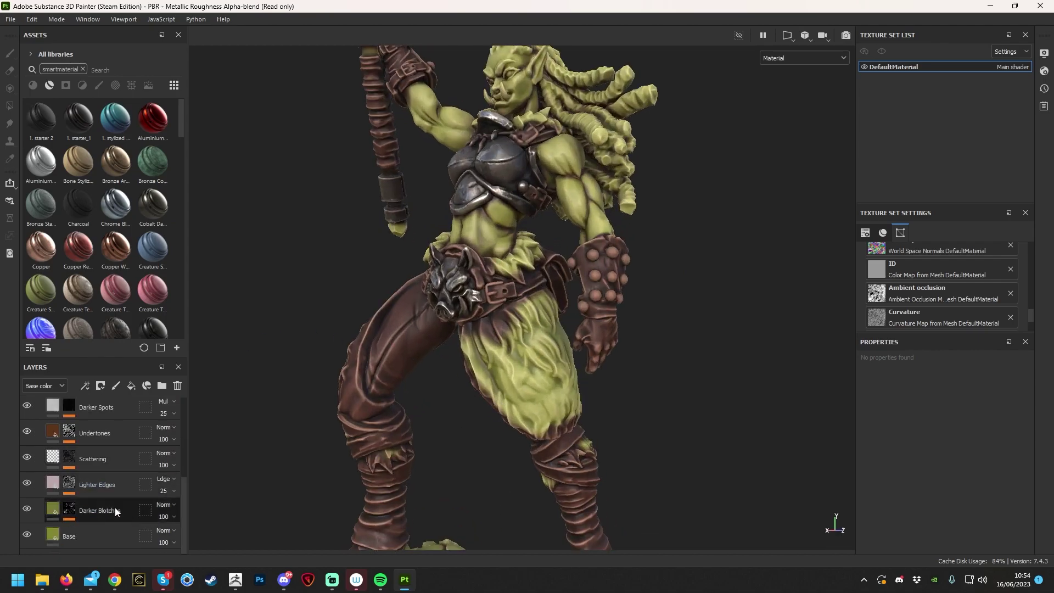
pyautogui.click(51, 533)
pyautogui.moveTo(470, 223)
pyautogui.keyDown('alt'); pyautogui.mouseDown()
pyautogui.moveTo(540, 146)
pyautogui.moveTo(503, 258)
pyautogui.moveTo(464, 212)
pyautogui.mouseUp(); pyautogui.keyUp('alt')
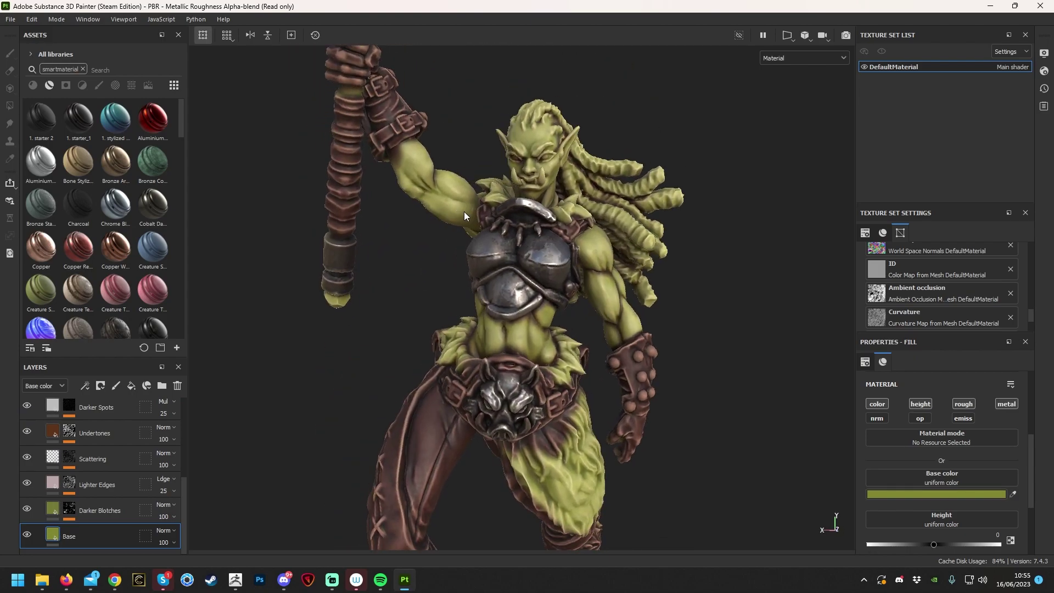
pyautogui.click(912, 494)
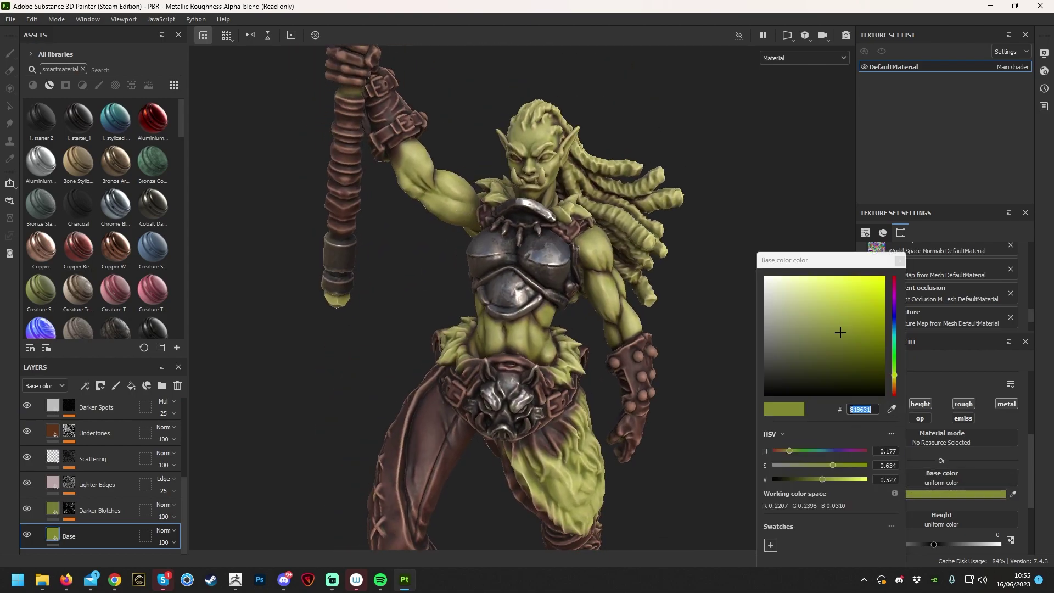
pyautogui.moveTo(839, 308)
pyautogui.mouseDown()
pyautogui.moveTo(858, 306)
pyautogui.moveTo(842, 309)
pyautogui.mouseUp()
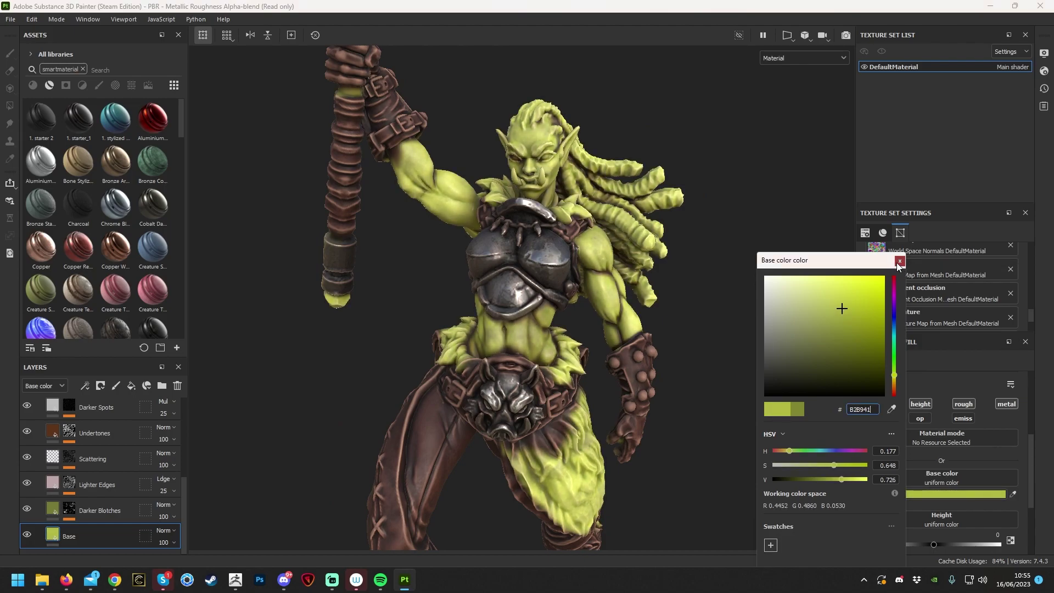
pyautogui.click(899, 262)
# Change the Darker Blotches layer's base color to the dark green 5D6418.
pyautogui.click(55, 511)
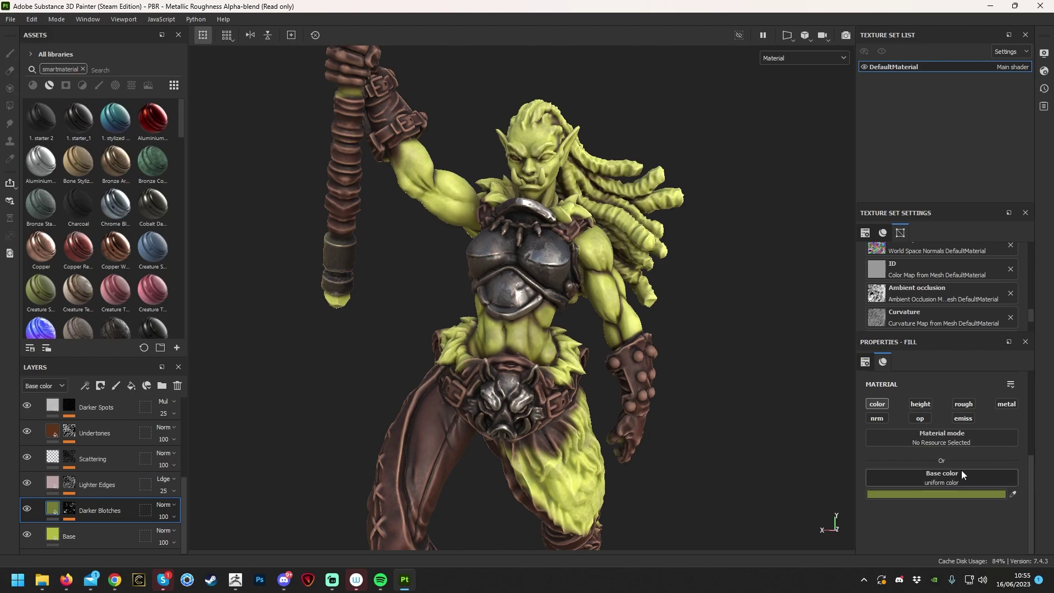
pyautogui.click(970, 494)
pyautogui.moveTo(913, 343); pyautogui.dragTo(915, 348)
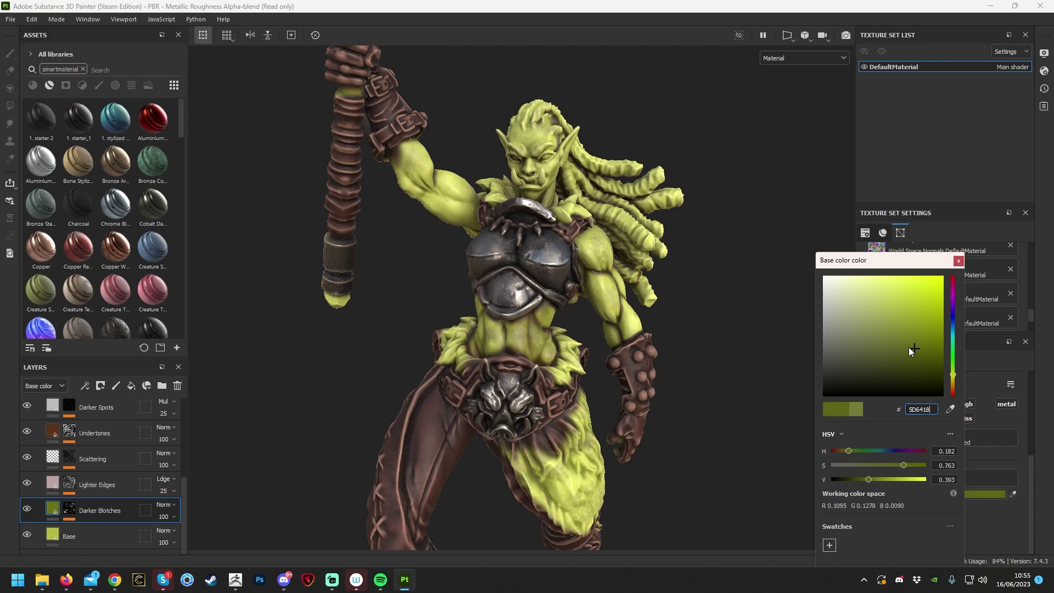
# Set the Lighter Edges layer's base color to the pink D9A7A7 and toggle the layer's visibility to check its effect.
pyautogui.click(53, 483)
pyautogui.click(923, 493)
pyautogui.moveTo(801, 272)
pyautogui.mouseDown()
pyautogui.moveTo(820, 289)
pyautogui.moveTo(889, 275)
pyautogui.moveTo(724, 256)
pyautogui.moveTo(925, 240)
pyautogui.moveTo(677, 258)
pyautogui.moveTo(813, 273)
pyautogui.moveTo(796, 273)
pyautogui.mouseUp()
pyautogui.scroll(6, 62, 518)
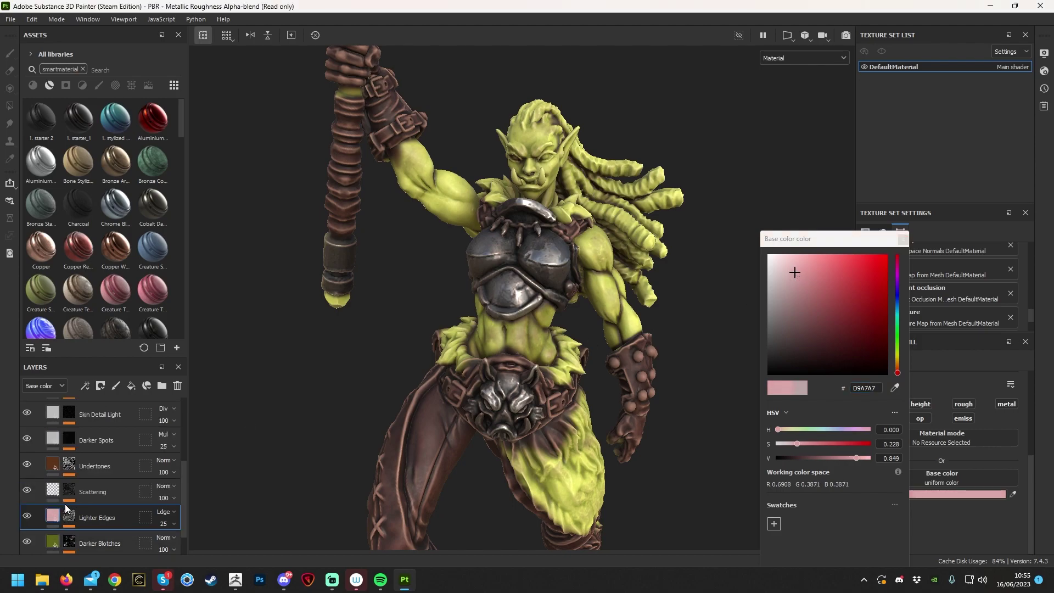
pyautogui.click(26, 524)
pyautogui.click(26, 524)
# Change the Undertones layer's base color to the lighter brown 8E5936.
pyautogui.scroll(-1, 33, 521)
pyautogui.click(95, 493)
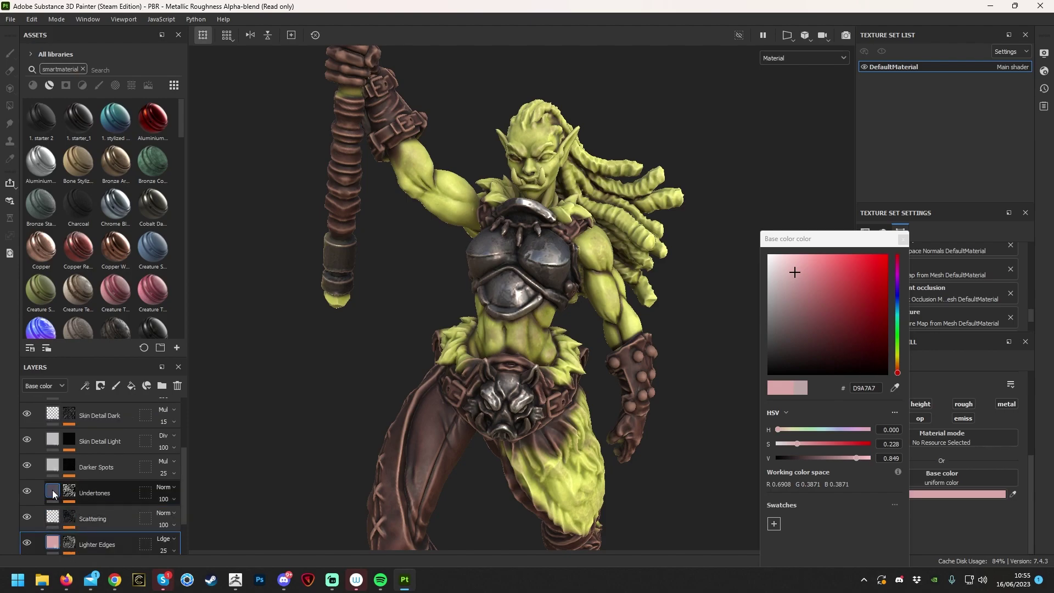
pyautogui.keyDown('alt'); pyautogui.moveTo(825, 364); pyautogui.dragTo(840, 379); pyautogui.keyUp('alt')
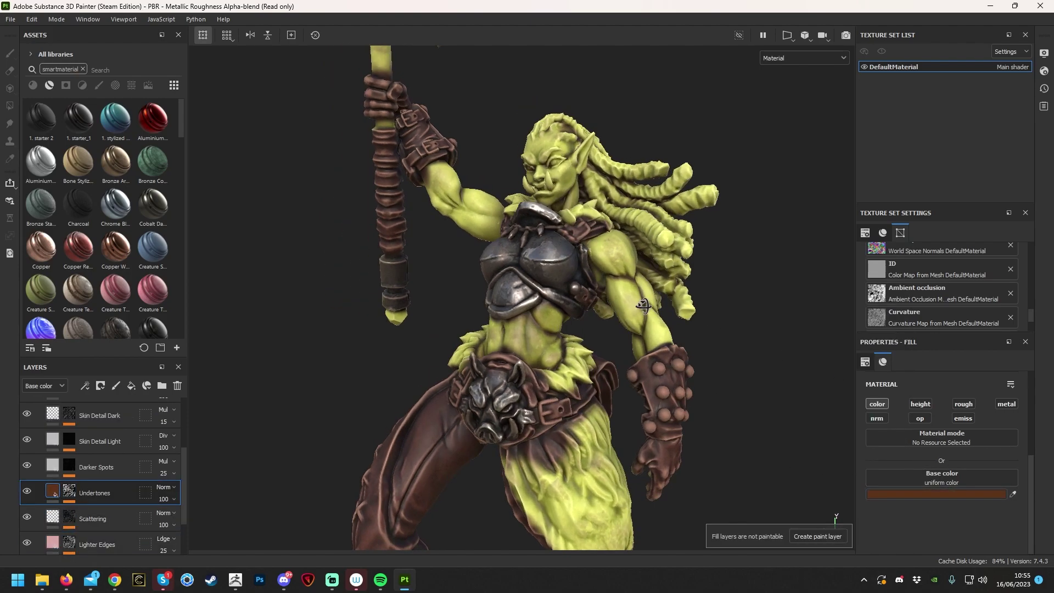
pyautogui.click(989, 494)
pyautogui.moveTo(899, 284)
pyautogui.mouseDown()
pyautogui.moveTo(901, 275)
pyautogui.moveTo(908, 287)
pyautogui.moveTo(897, 286)
pyautogui.mouseUp()
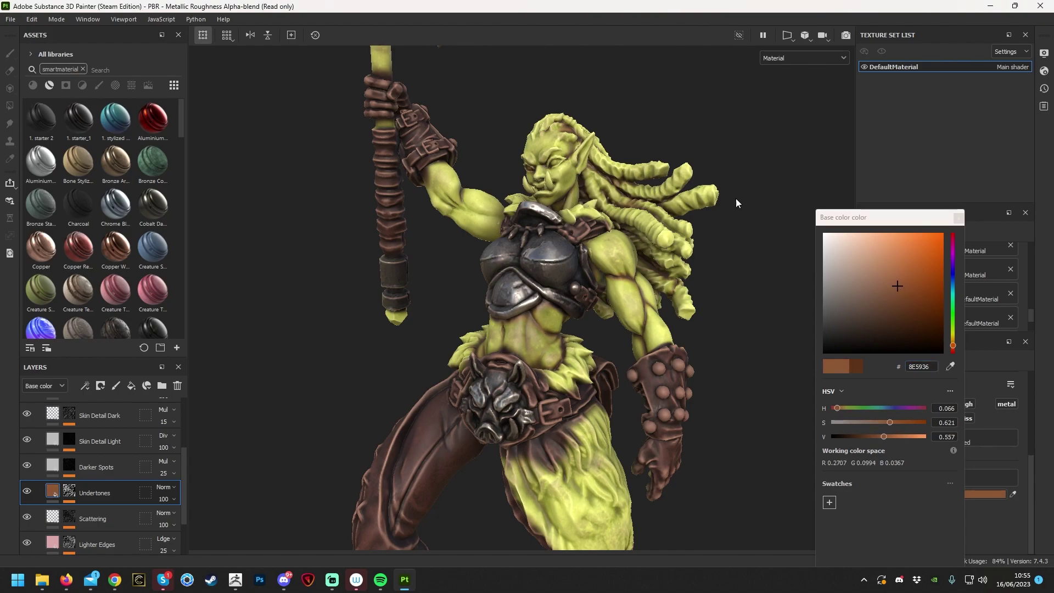
pyautogui.click(957, 219)
# Check the recoloured skin on the figure and collapse the Creature Skin Green Smooth folder.
pyautogui.scroll(-4, 696, 264)
pyautogui.keyDown('alt'); pyautogui.moveTo(631, 335); pyautogui.dragTo(526, 352); pyautogui.keyUp('alt')
pyautogui.keyDown('alt'); pyautogui.moveTo(527, 351); pyautogui.dragTo(590, 398, button='right'); pyautogui.keyUp('alt')
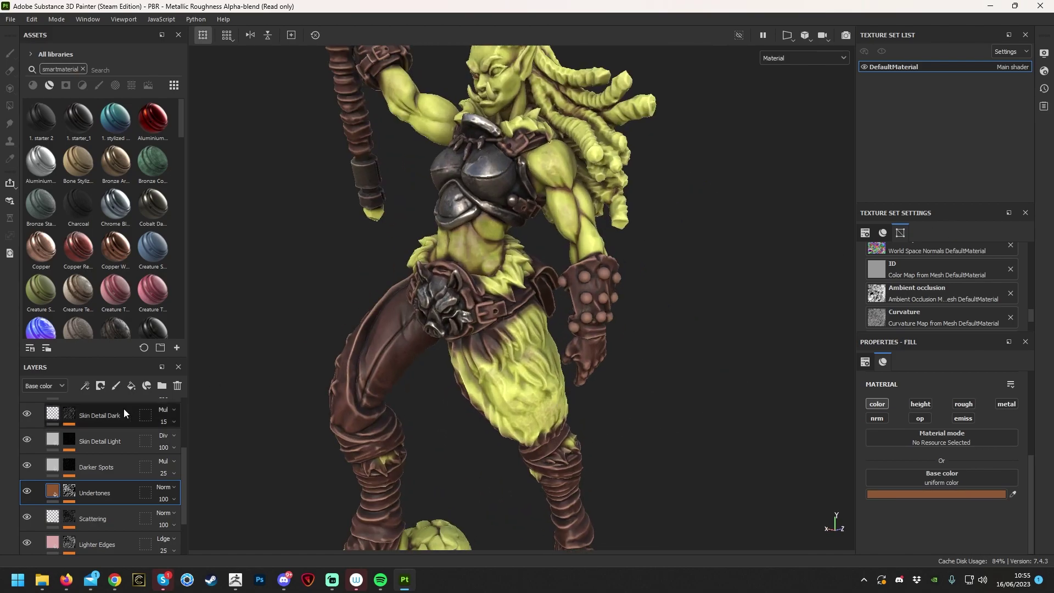
pyautogui.scroll(3, 99, 450)
pyautogui.click(41, 488)
pyautogui.keyDown('alt'); pyautogui.moveTo(473, 370); pyautogui.dragTo(389, 262, button='right'); pyautogui.keyUp('alt')
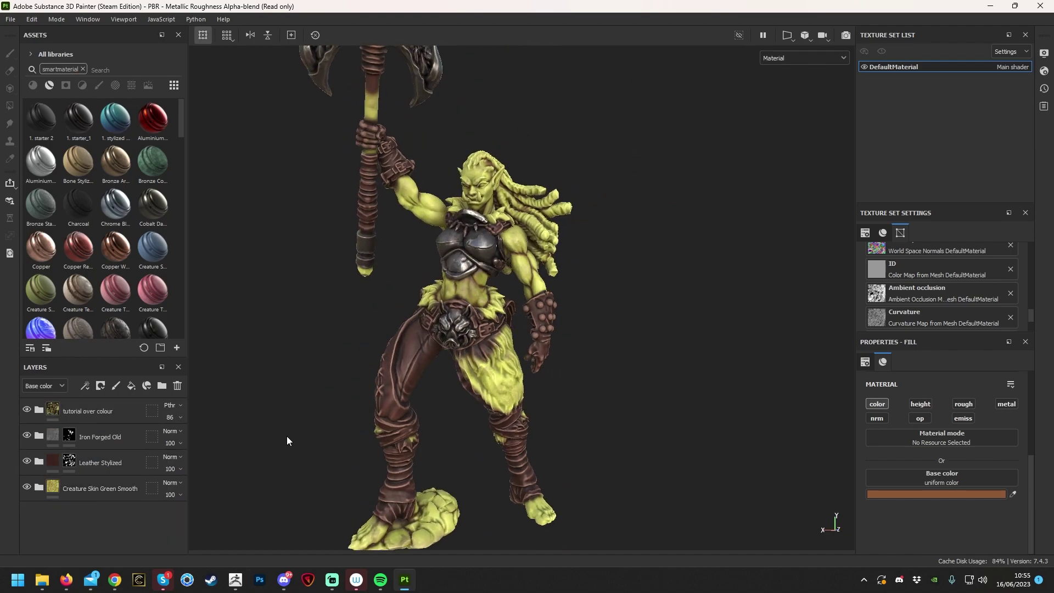
pyautogui.keyDown('alt'); pyautogui.moveTo(297, 435); pyautogui.dragTo(329, 381, button='middle'); pyautogui.keyUp('alt')
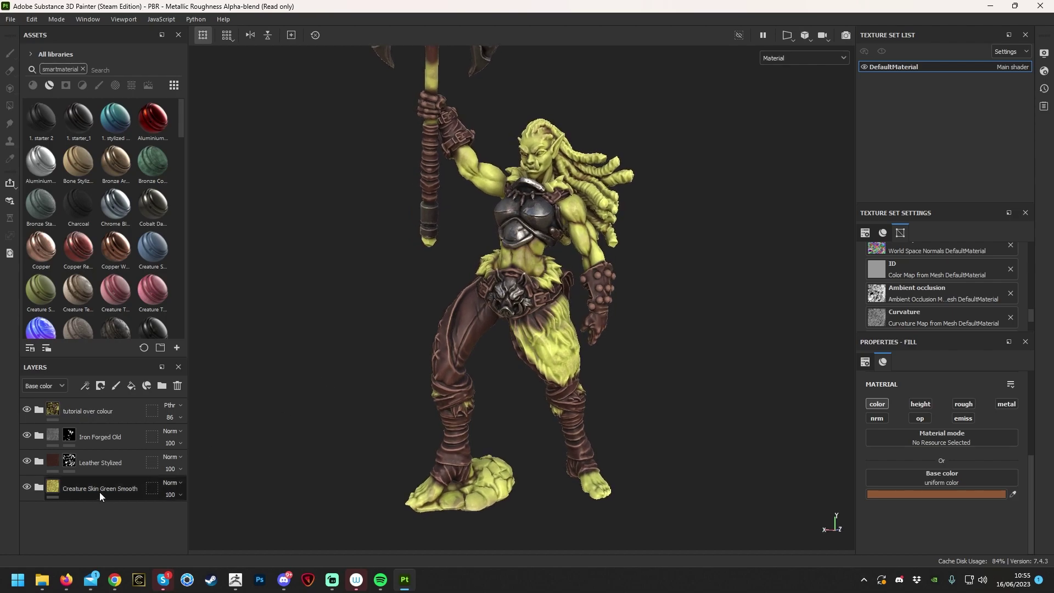
# Expand the Leather Stylized folder and set its Base Color layer to a lighter reddish brown (H 0.036, S 0.557, V 0.397).
pyautogui.click(65, 465)
pyautogui.click(38, 461)
pyautogui.scroll(-3, 61, 488)
pyautogui.click(53, 514)
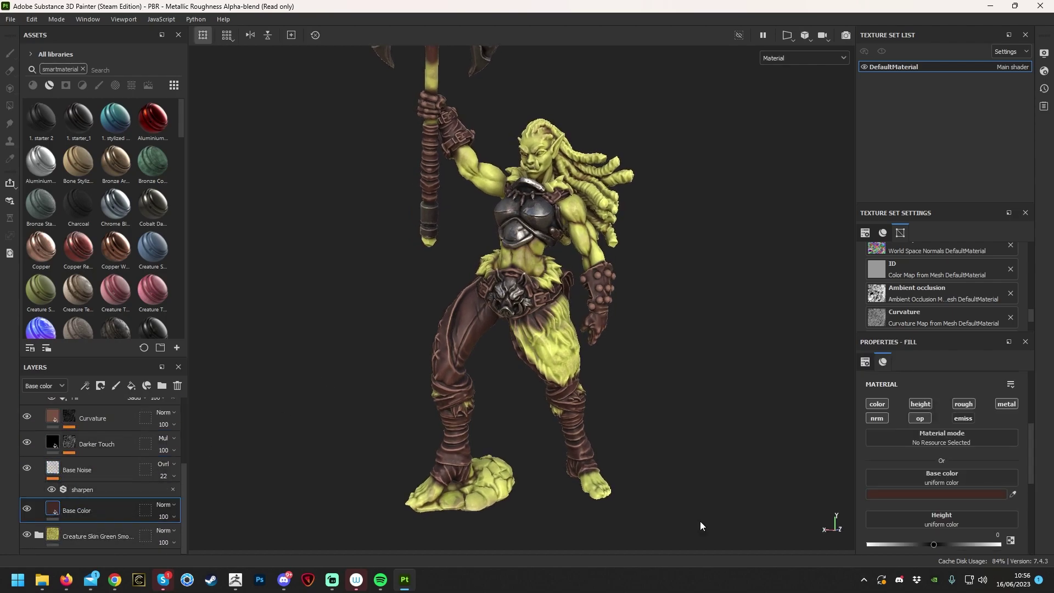
pyautogui.click(928, 494)
pyautogui.moveTo(839, 312)
pyautogui.mouseDown()
pyautogui.moveTo(835, 297)
pyautogui.moveTo(842, 306)
pyautogui.mouseUp()
pyautogui.click(373, 262)
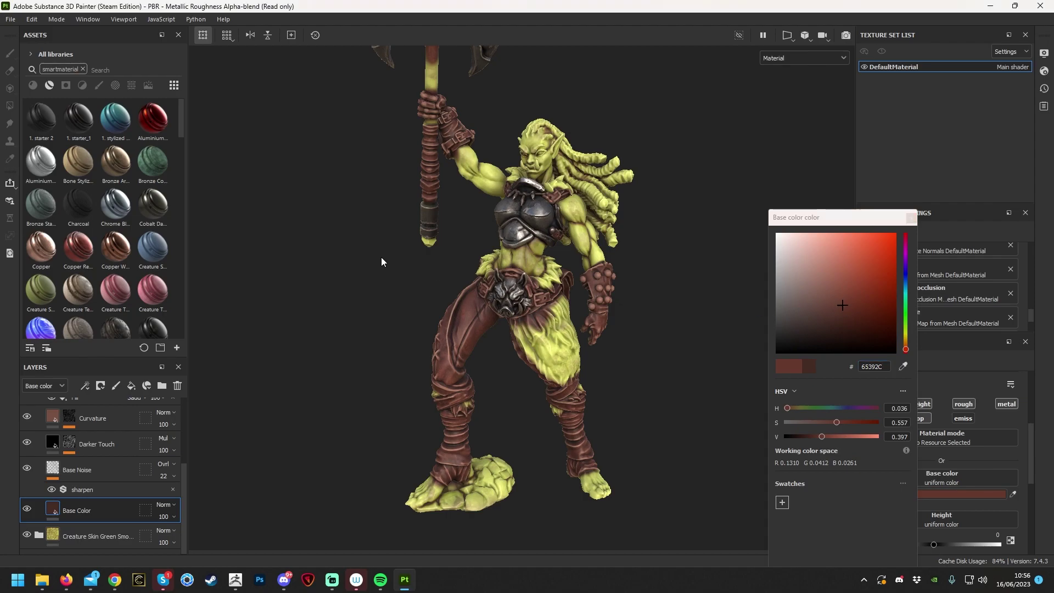
pyautogui.click(912, 218)
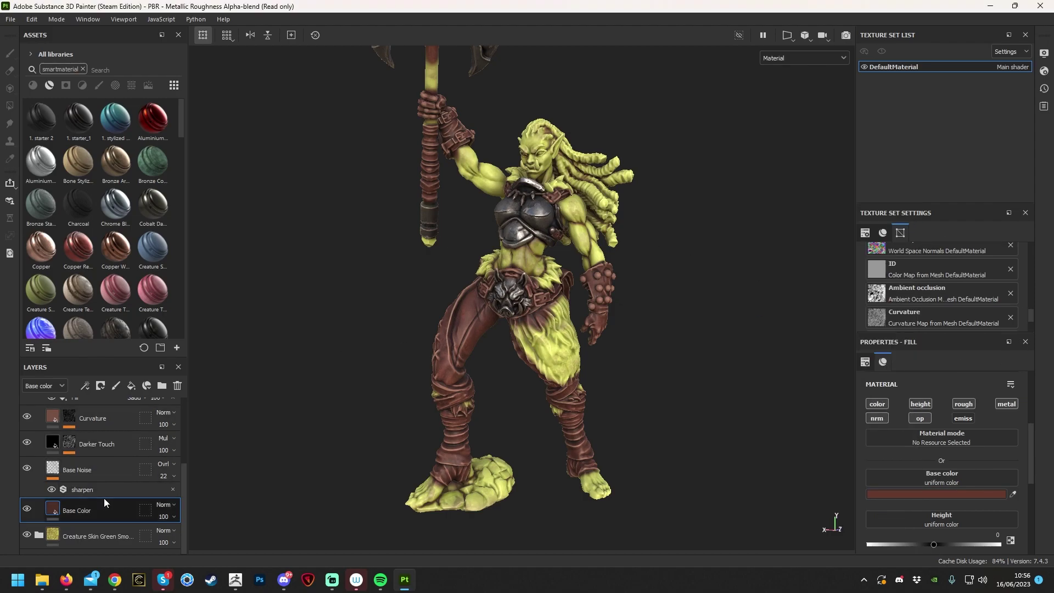
# Collapse the Leather Stylized folder, and in the Iron Forged Old folder set the Base layer's base color to the lighter grey A9A9A9.
pyautogui.scroll(4, 104, 498)
pyautogui.click(39, 462)
pyautogui.click(39, 436)
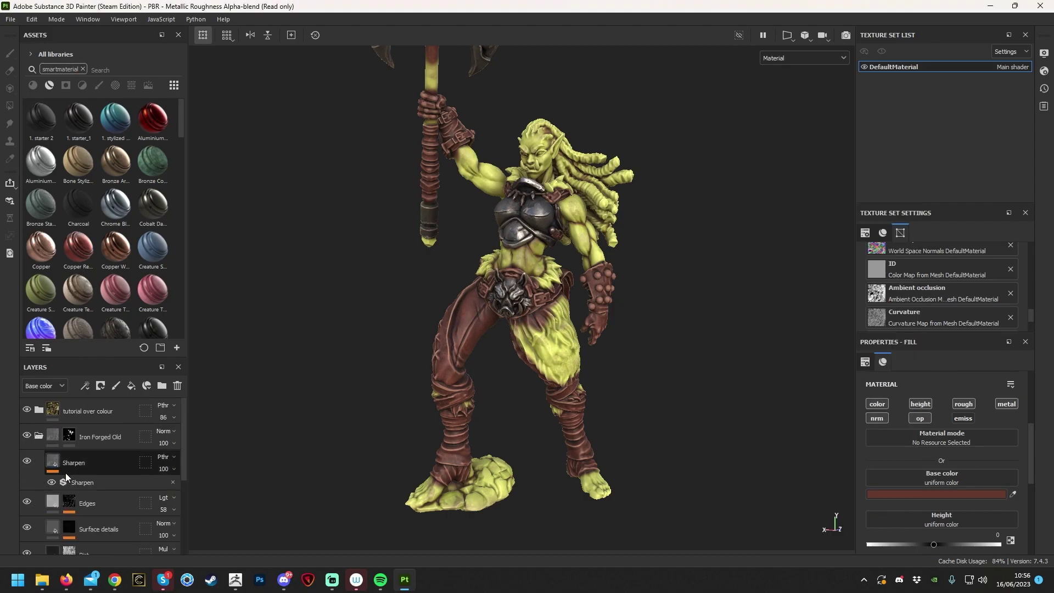
pyautogui.scroll(-5, 91, 497)
pyautogui.click(51, 477)
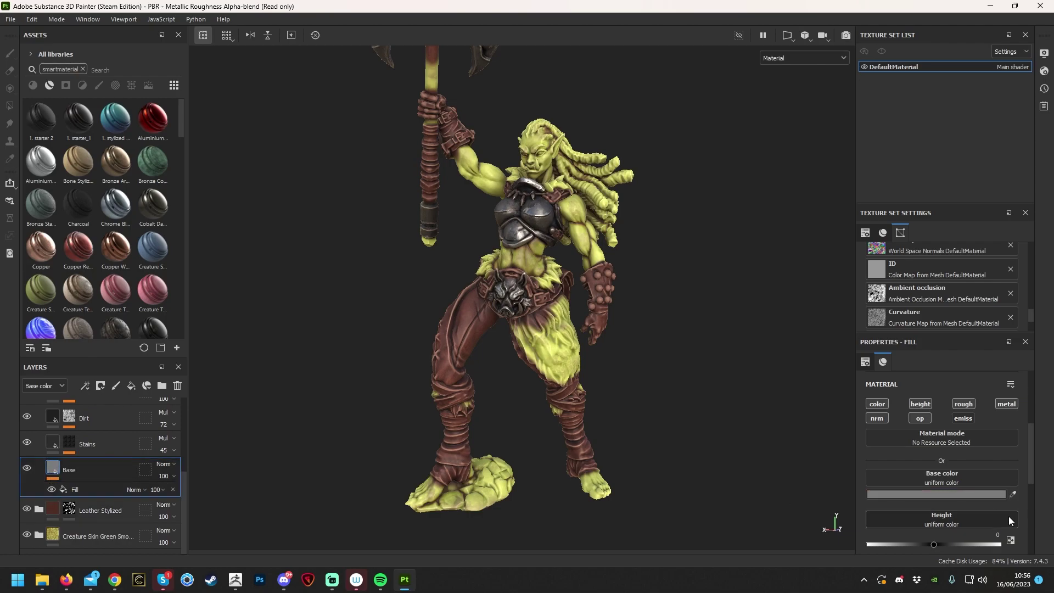
pyautogui.click(970, 494)
pyautogui.moveTo(825, 261)
pyautogui.mouseDown()
pyautogui.moveTo(822, 289)
pyautogui.moveTo(813, 274)
pyautogui.mouseUp()
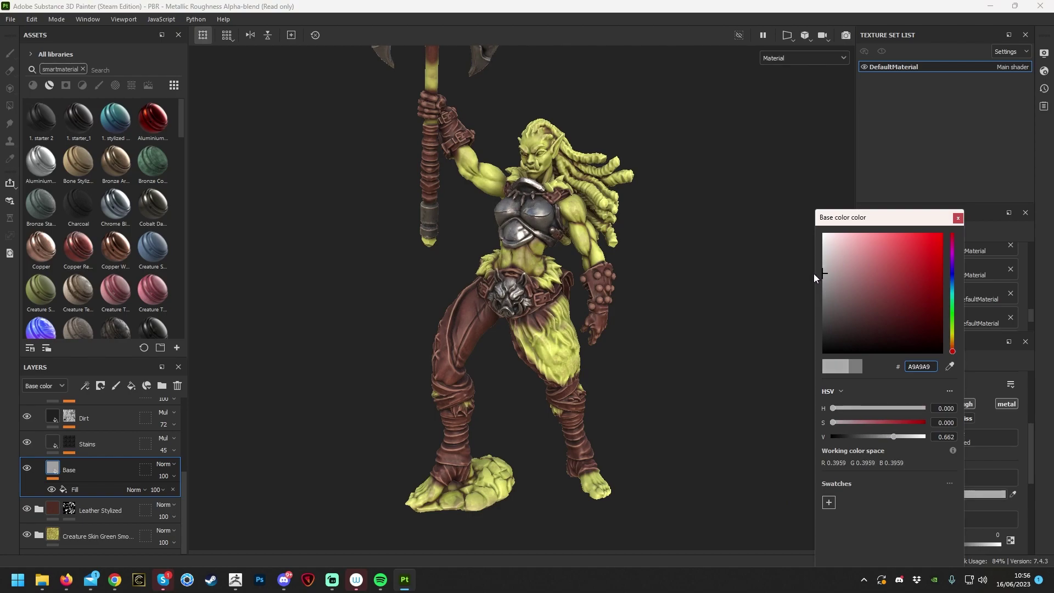
pyautogui.click(958, 218)
pyautogui.keyDown('alt'); pyautogui.moveTo(657, 310); pyautogui.dragTo(680, 301); pyautogui.keyUp('alt')
pyautogui.scroll(5, 670, 280)
pyautogui.keyDown('alt'); pyautogui.moveTo(661, 258); pyautogui.dragTo(648, 274, button='middle'); pyautogui.keyUp('alt')
pyautogui.scroll(-5, 643, 316)
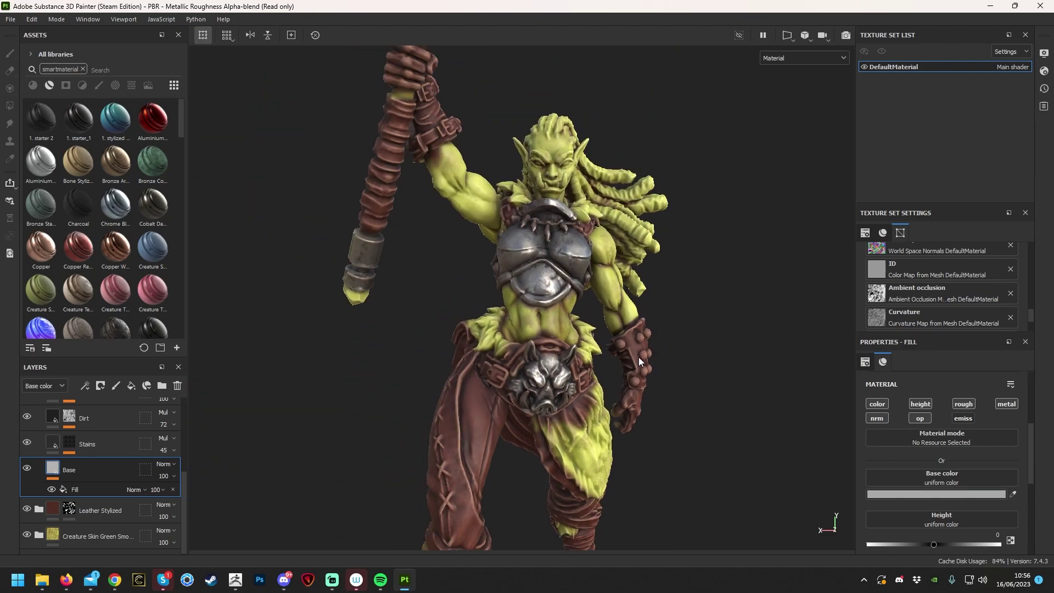
# Examine the brightened iron, leather and skin materials on the figure's armour, belt and face from several angles.
pyautogui.keyDown('alt'); pyautogui.moveTo(638, 357); pyautogui.dragTo(481, 365); pyautogui.keyUp('alt')
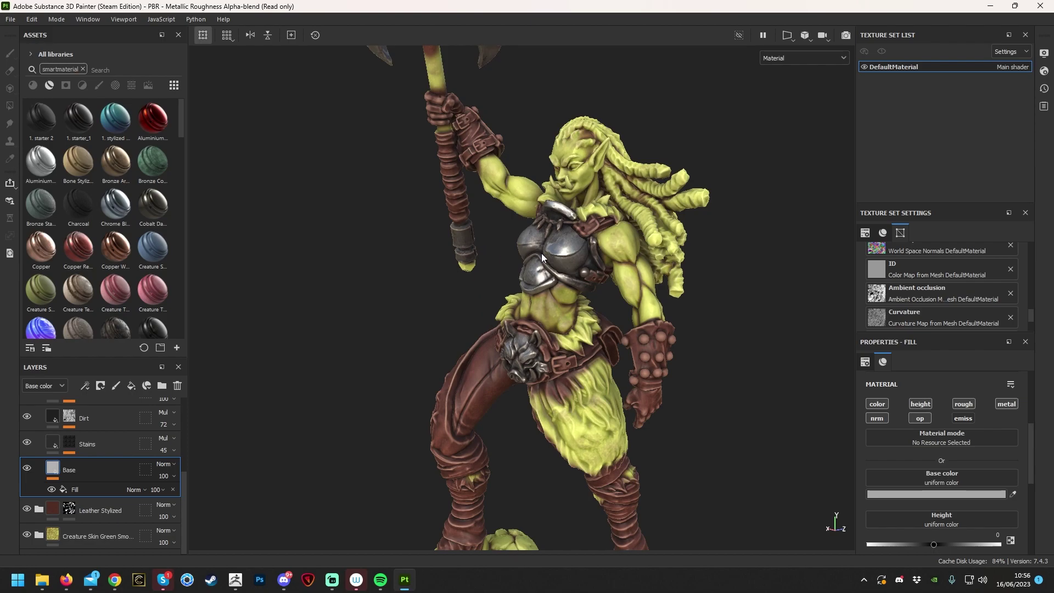
pyautogui.keyDown('alt'); pyautogui.moveTo(410, 435); pyautogui.dragTo(696, 346); pyautogui.keyUp('alt')
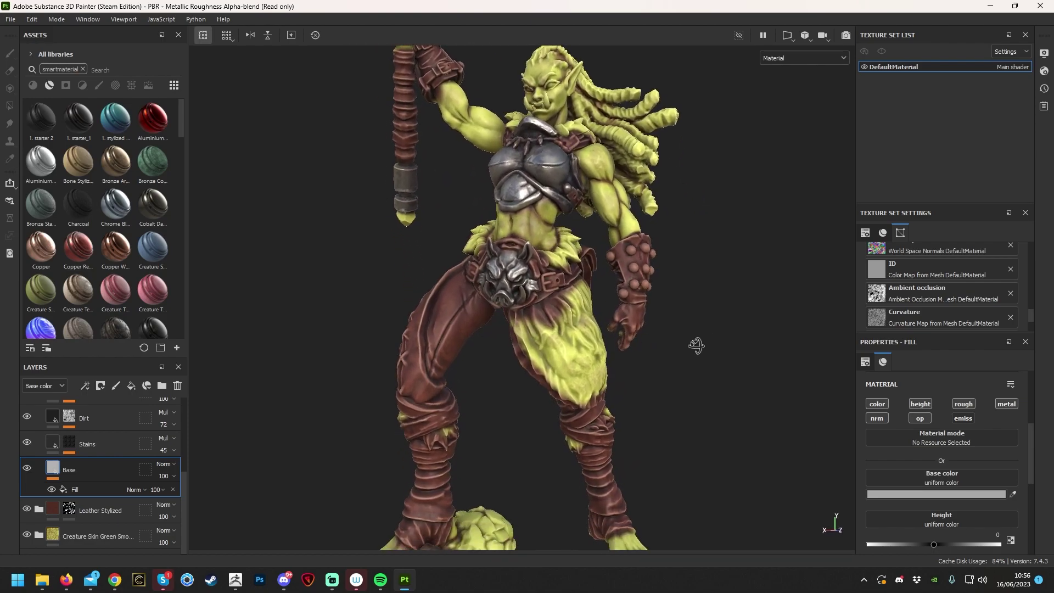
pyautogui.keyDown('alt'); pyautogui.moveTo(693, 247); pyautogui.dragTo(696, 423, button='middle'); pyautogui.keyUp('alt')
pyautogui.keyDown('alt'); pyautogui.moveTo(696, 423); pyautogui.dragTo(677, 352); pyautogui.keyUp('alt')
pyautogui.keyDown('alt'); pyautogui.moveTo(677, 351); pyautogui.dragTo(788, 362, button='right'); pyautogui.keyUp('alt')
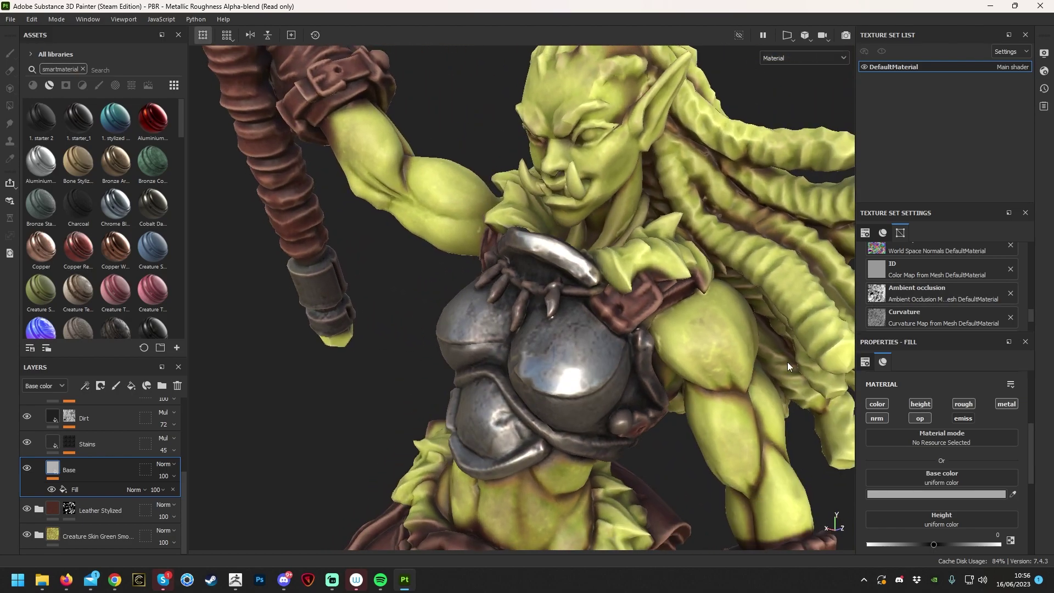
pyautogui.keyDown('alt'); pyautogui.moveTo(850, 263); pyautogui.dragTo(708, 316, button='right'); pyautogui.keyUp('alt')
# Raise the texture set's size to 2048 in its general properties.
pyautogui.scroll(3, 960, 282)
pyautogui.scroll(2, 948, 298)
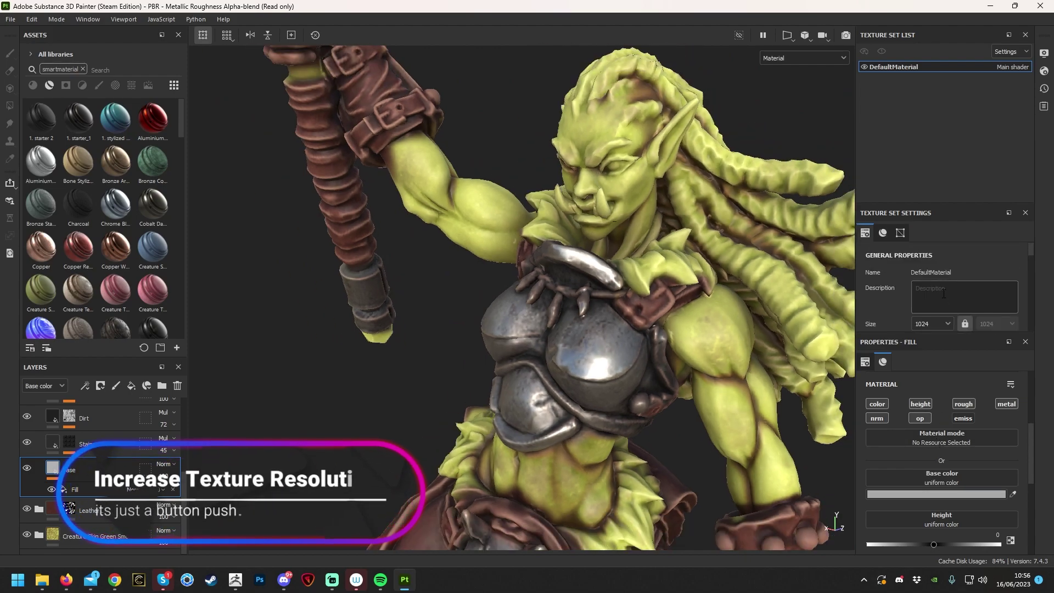
pyautogui.scroll(-3, 654, 209)
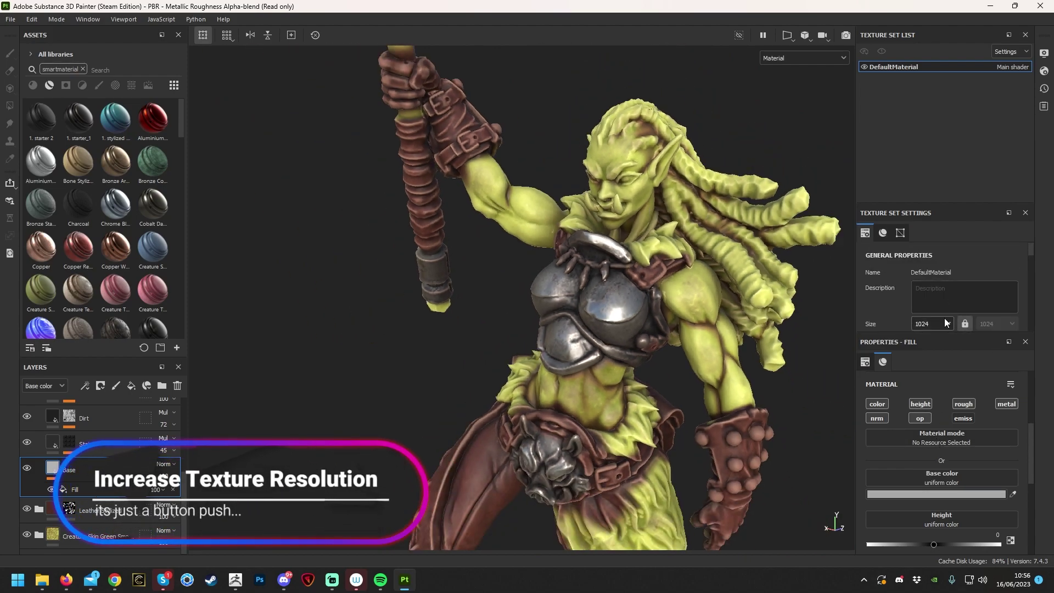
pyautogui.scroll(-3, 657, 268)
pyautogui.keyDown('alt'); pyautogui.moveTo(724, 326); pyautogui.dragTo(758, 293); pyautogui.keyUp('alt')
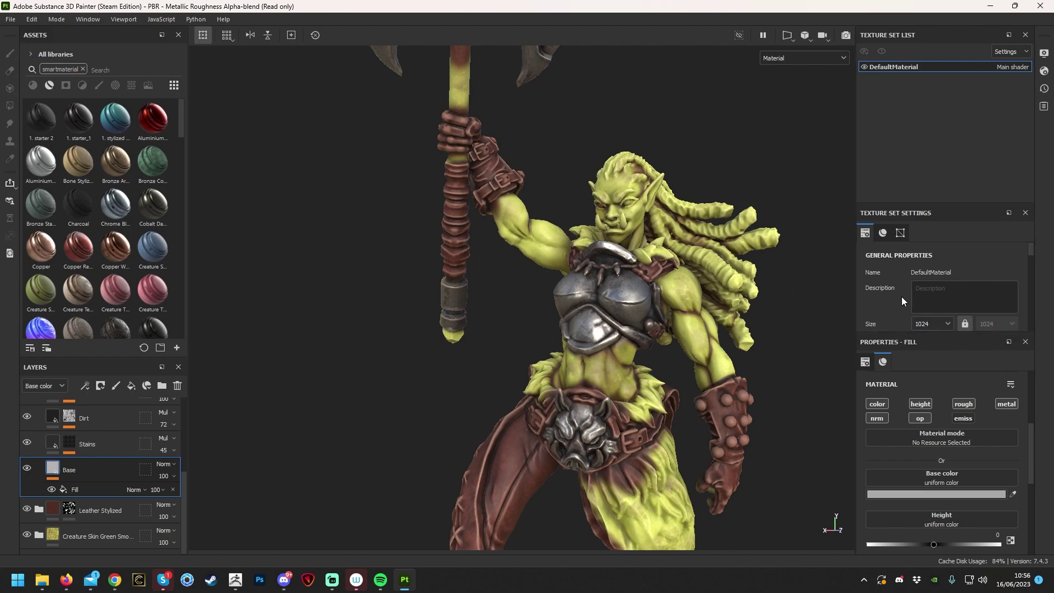
pyautogui.scroll(2, 950, 291)
pyautogui.click(949, 323)
pyautogui.click(934, 382)
# Check the whole figure at the new texture resolution and collapse the Iron Forged Old folder.
pyautogui.keyDown('alt'); pyautogui.moveTo(776, 328); pyautogui.dragTo(521, 323); pyautogui.keyUp('alt')
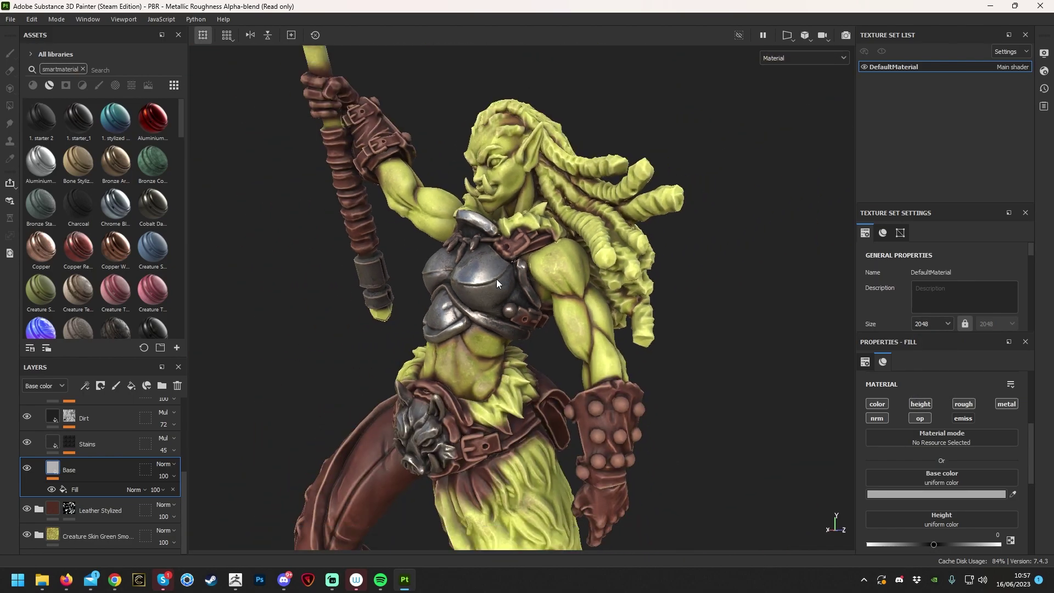
pyautogui.press('f')
pyautogui.keyDown('alt'); pyautogui.moveTo(551, 285); pyautogui.dragTo(551, 284); pyautogui.keyUp('alt')
pyautogui.keyDown('alt'); pyautogui.moveTo(455, 214); pyautogui.dragTo(499, 225); pyautogui.keyUp('alt')
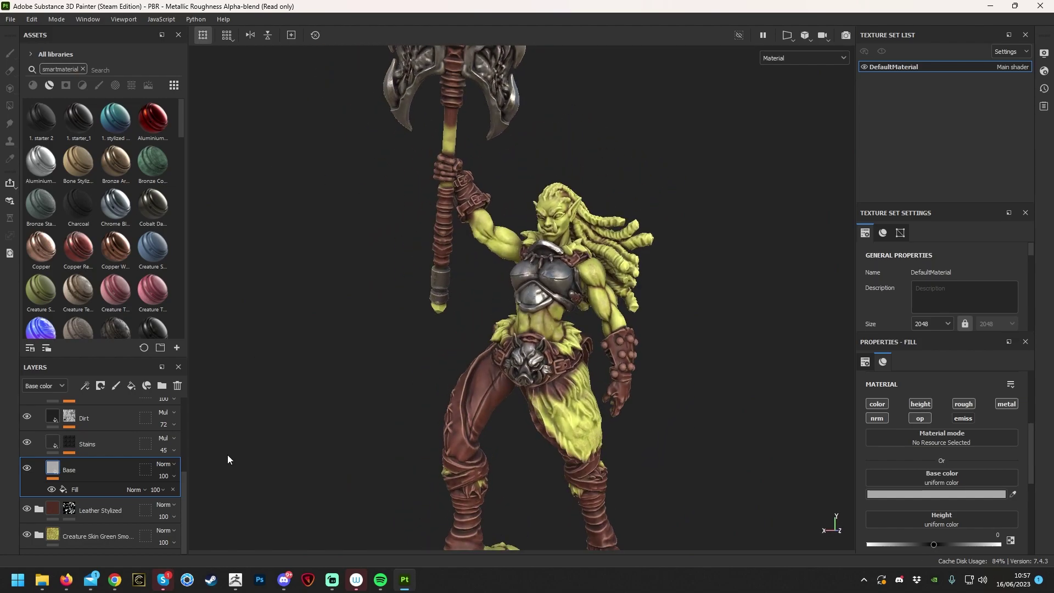
pyautogui.scroll(3, 54, 472)
pyautogui.click(39, 437)
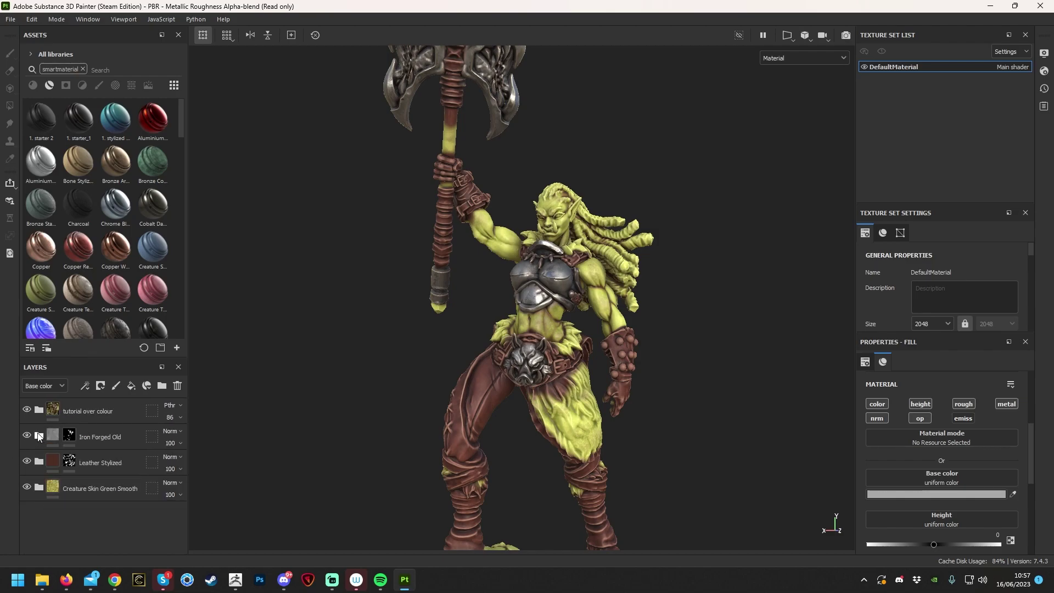
pyautogui.keyDown('alt'); pyautogui.moveTo(686, 482); pyautogui.dragTo(702, 358); pyautogui.keyUp('alt')
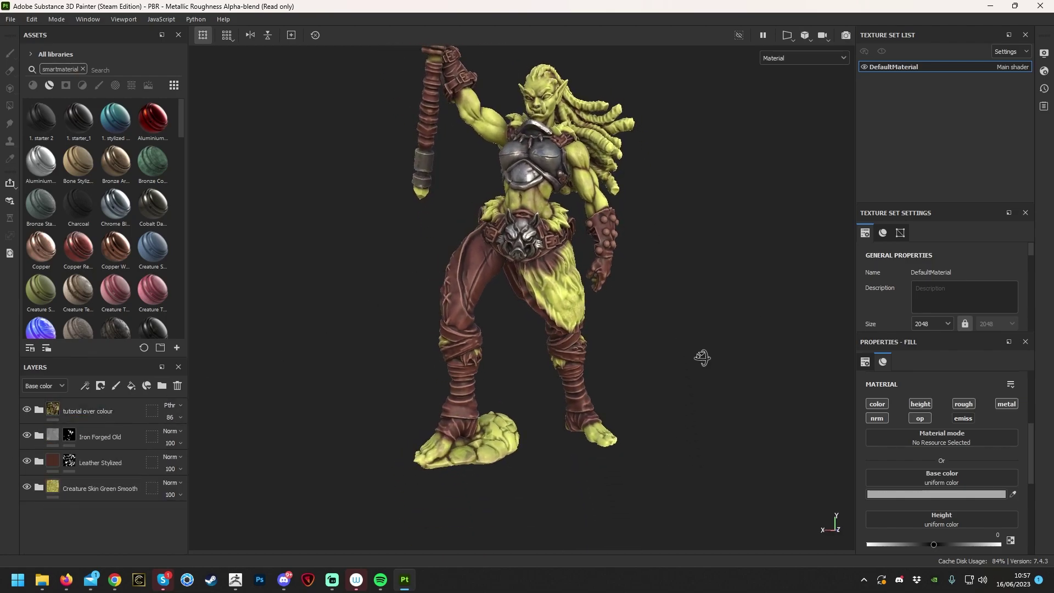
pyautogui.click(100, 463)
pyautogui.press('e')
pyautogui.scroll(4, 644, 223)
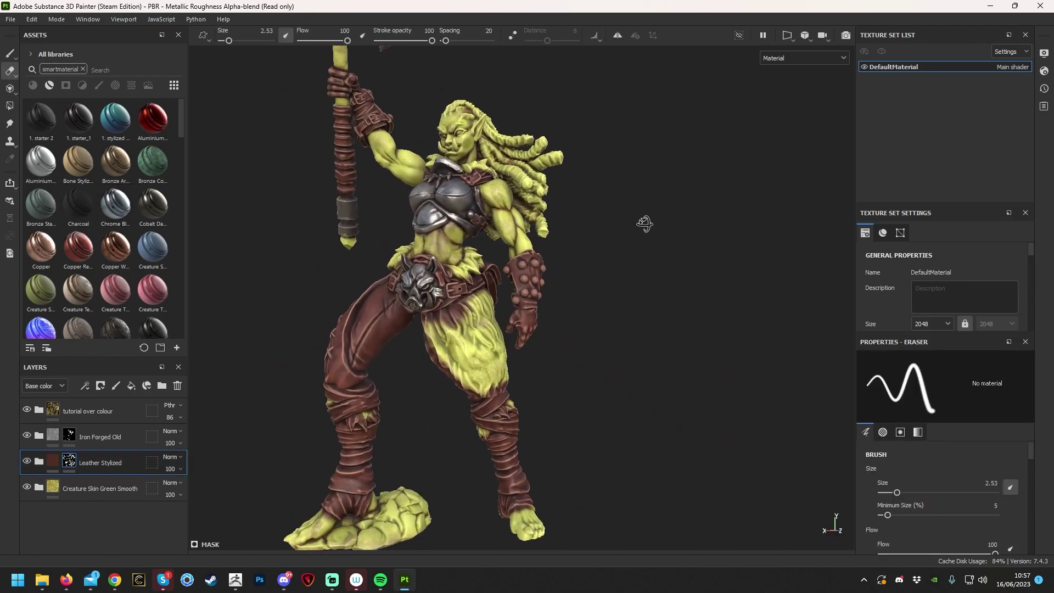
pyautogui.scroll(5, 631, 231)
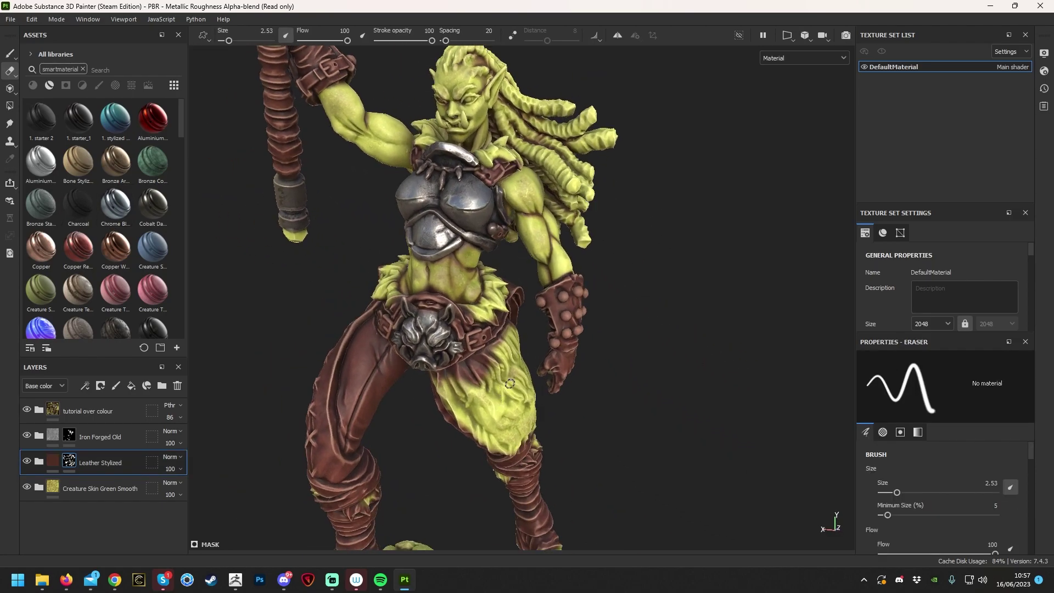
pyautogui.keyDown('alt'); pyautogui.moveTo(506, 385); pyautogui.dragTo(593, 377); pyautogui.keyUp('alt')
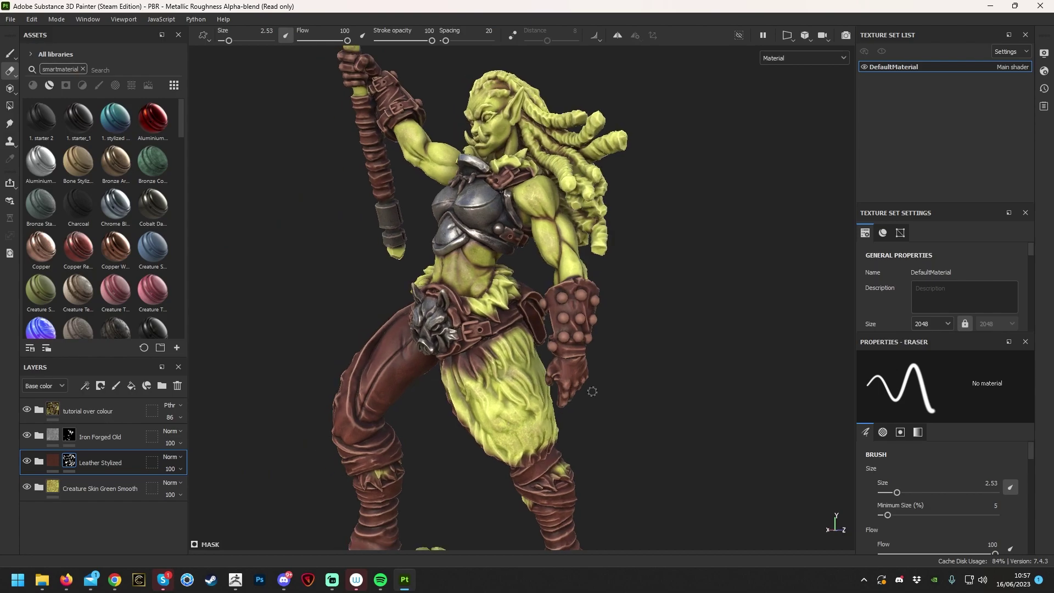
# Add the Bone Stylized smart material between the tutorial over colour and Iron Forged Old folders.
pyautogui.moveTo(78, 162); pyautogui.dragTo(82, 421)
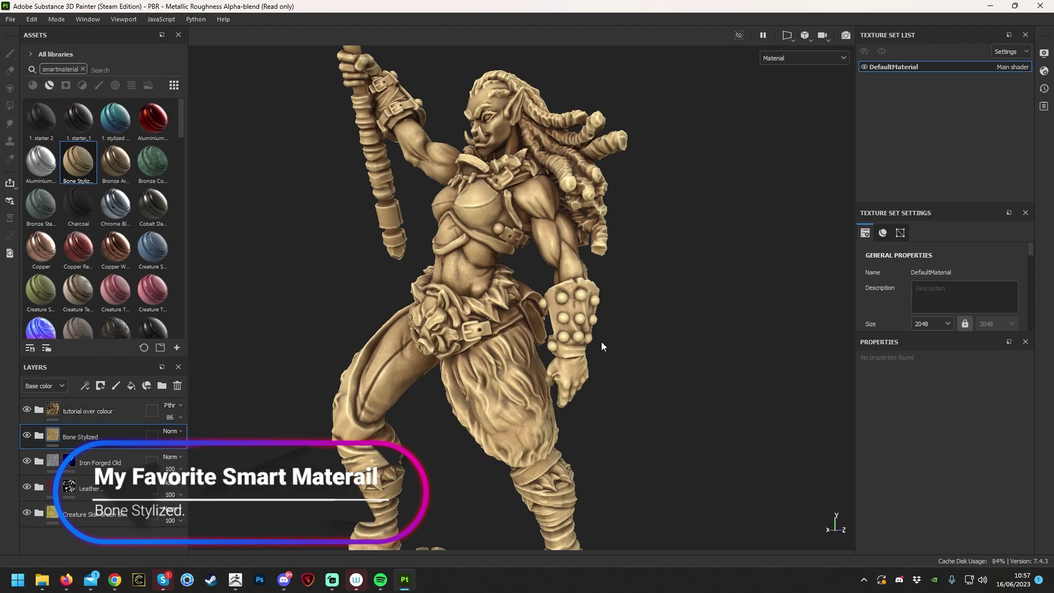
pyautogui.scroll(-5, 521, 333)
pyautogui.scroll(1, 330, 335)
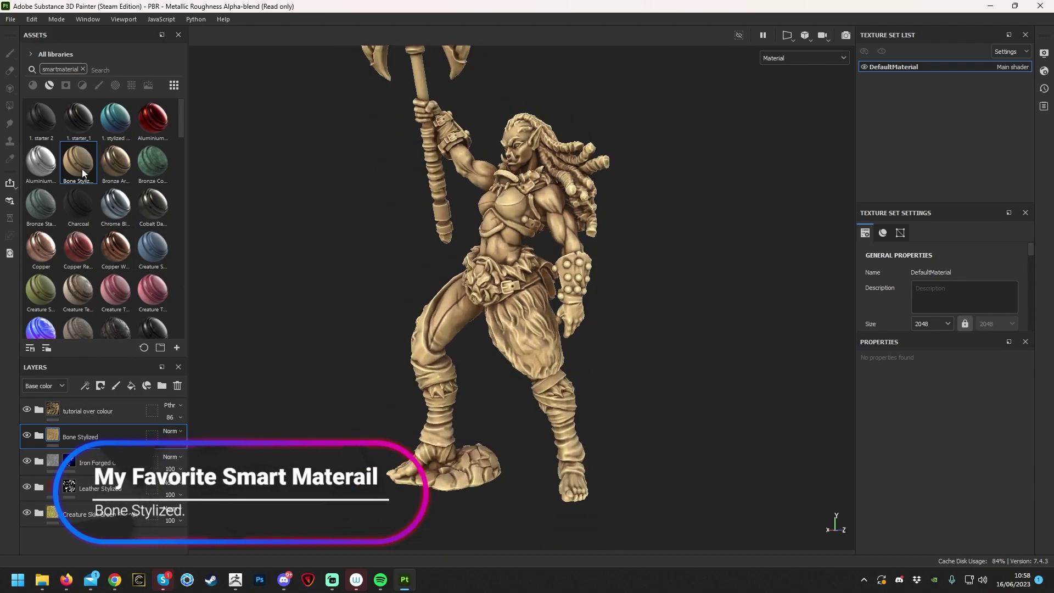
# Expand the Bone Stylized folder and compare the material with its Dirt layer hidden and shown.
pyautogui.click(39, 435)
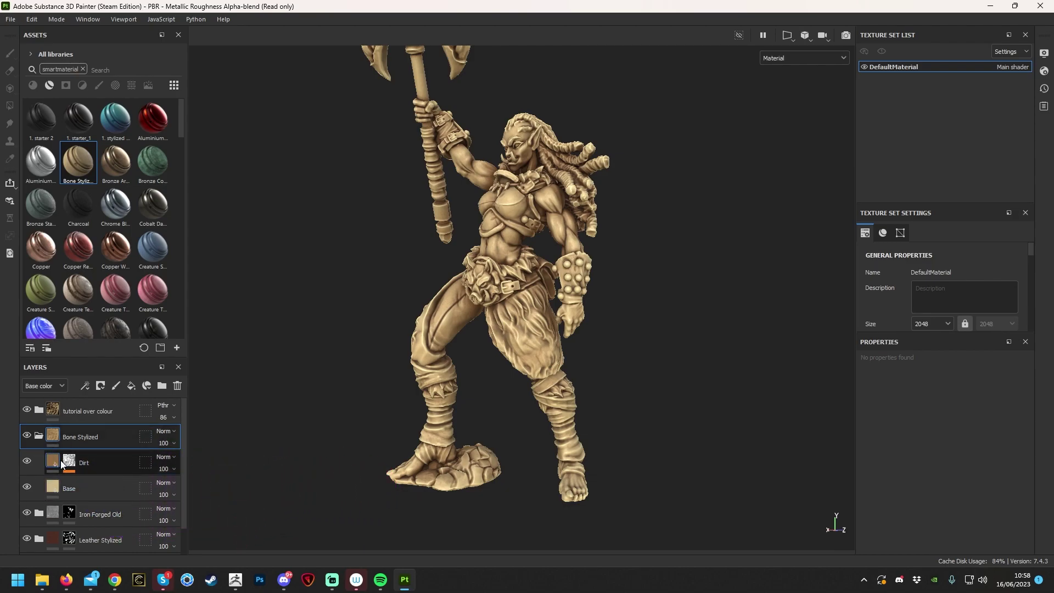
pyautogui.click(27, 461)
pyautogui.click(26, 462)
# Add a black mask to the Bone Stylized folder and switch to the Paint brush.
pyautogui.rightClick(76, 437)
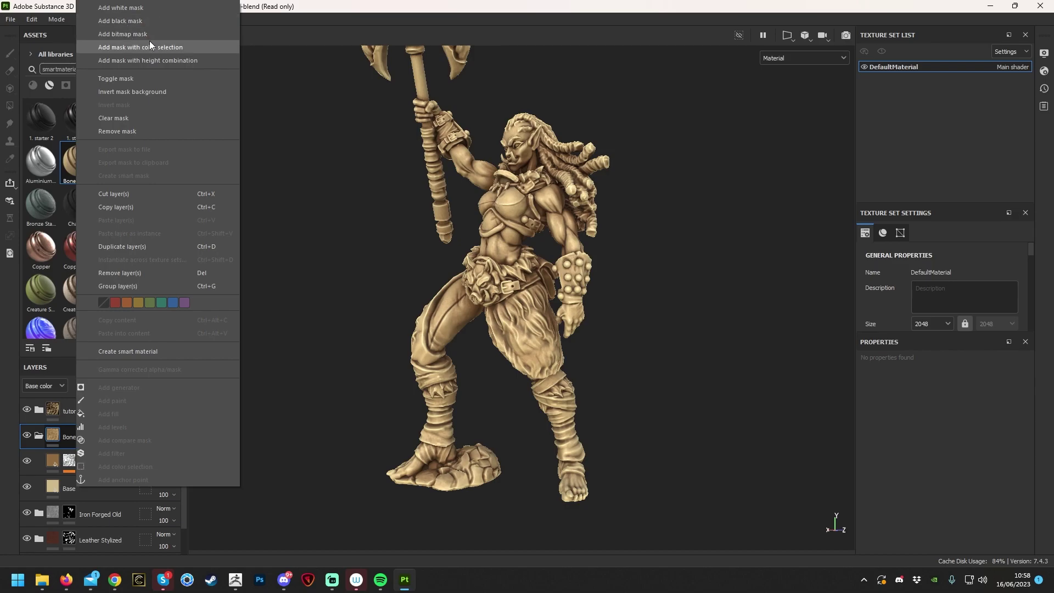
pyautogui.click(146, 25)
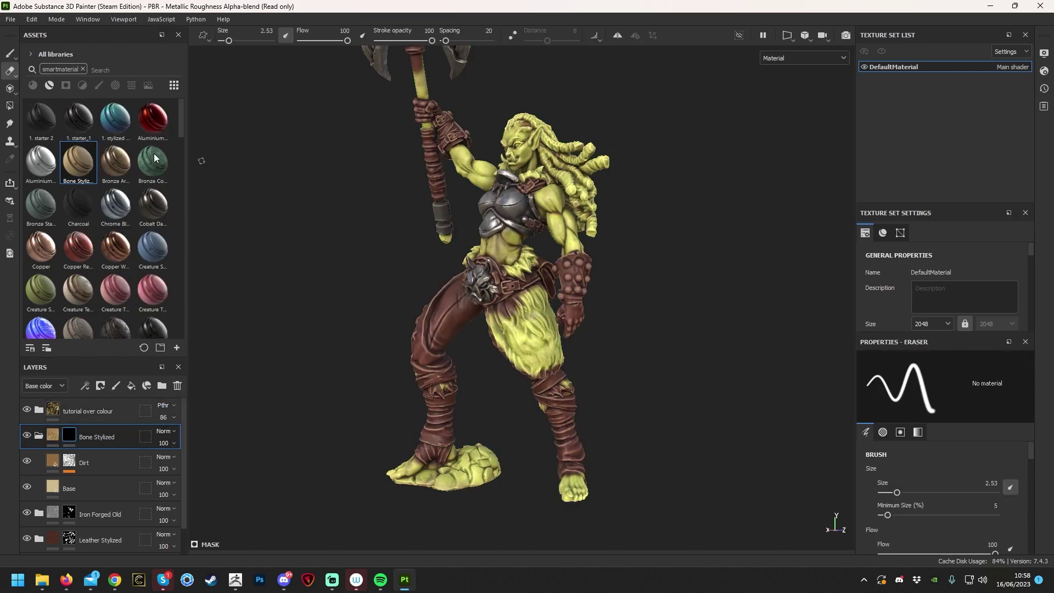
pyautogui.click(9, 54)
# Paint the large fur piece over the figure's thigh into the Bone Stylized mask.
pyautogui.scroll(10, 630, 283)
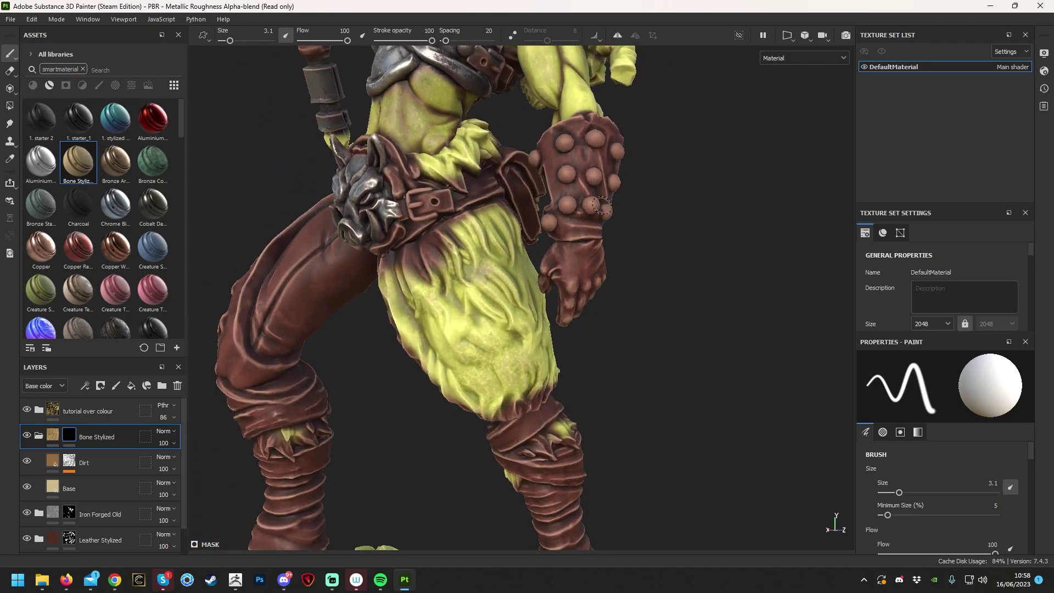
pyautogui.keyDown('alt'); pyautogui.moveTo(631, 283); pyautogui.dragTo(653, 277); pyautogui.keyUp('alt')
pyautogui.rightClick(653, 276)
pyautogui.moveTo(671, 405)
pyautogui.mouseDown()
pyautogui.moveTo(687, 404)
pyautogui.moveTo(680, 357)
pyautogui.moveTo(712, 372)
pyautogui.mouseUp()
pyautogui.scroll(5, 487, 333)
pyautogui.moveTo(486, 334)
pyautogui.mouseDown()
pyautogui.moveTo(577, 299)
pyautogui.moveTo(555, 362)
pyautogui.moveTo(580, 265)
pyautogui.moveTo(819, 323)
pyautogui.moveTo(769, 324)
pyautogui.mouseUp()
# Reduce the brush size to 2.14 and paint the fur tuft between the lower-leg wrappings into the mask.
pyautogui.press('[')
pyautogui.press('[')
pyautogui.press('[')
pyautogui.scroll(3, 675, 279)
pyautogui.press('[')
pyautogui.press('[')
pyautogui.moveTo(674, 279)
pyautogui.keyDown('alt'); pyautogui.mouseDown(button='middle')
pyautogui.moveTo(632, 219)
pyautogui.moveTo(580, 225)
pyautogui.mouseUp(button='middle'); pyautogui.keyUp('alt')
pyautogui.scroll(3, 580, 225)
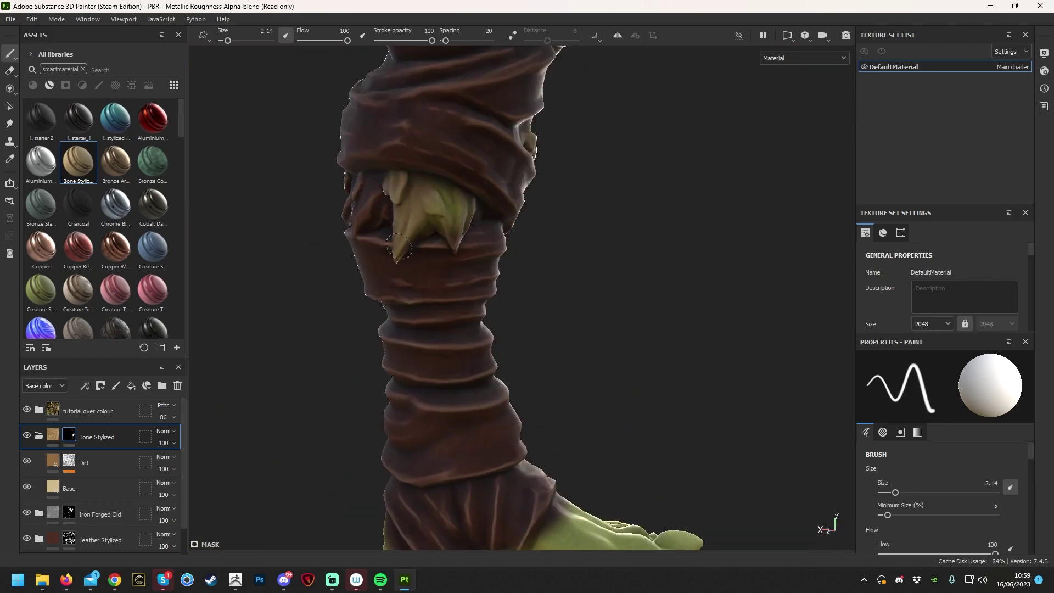
# Paint the remaining leg fur and the fur trim around the waist into the Bone Stylized mask.
pyautogui.moveTo(549, 247)
pyautogui.keyDown('alt'); pyautogui.mouseDown()
pyautogui.moveTo(467, 241)
pyautogui.moveTo(511, 269)
pyautogui.moveTo(527, 307)
pyautogui.moveTo(512, 341)
pyautogui.mouseUp(); pyautogui.keyUp('alt')
pyautogui.scroll(4, 513, 342)
pyautogui.scroll(-3, 404, 286)
pyautogui.keyDown('alt'); pyautogui.moveTo(404, 286); pyautogui.dragTo(598, 353); pyautogui.keyUp('alt')
pyautogui.scroll(3, 784, 415)
pyautogui.scroll(-3, 714, 417)
pyautogui.scroll(-4, 516, 373)
pyautogui.scroll(4, 507, 345)
pyautogui.scroll(3, 549, 354)
pyautogui.keyDown('alt'); pyautogui.moveTo(521, 378); pyautogui.dragTo(660, 395); pyautogui.keyUp('alt')
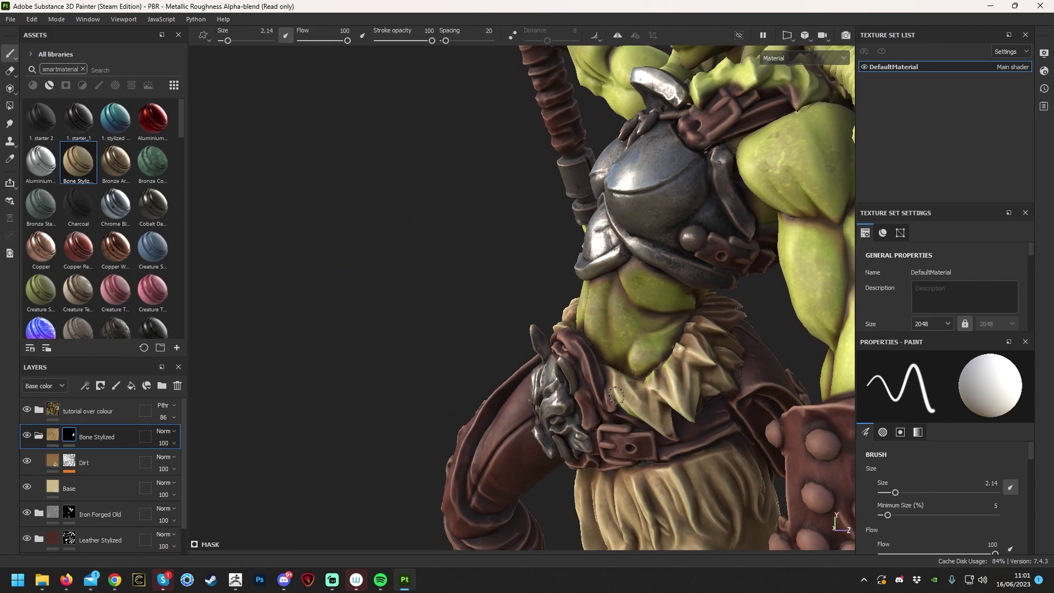
# Paint the fur collar on the shoulders into the Bone Stylized mask and collapse the folder.
pyautogui.scroll(-8, 631, 406)
pyautogui.scroll(10, 721, 168)
pyautogui.keyDown('alt'); pyautogui.moveTo(722, 168); pyautogui.dragTo(549, 278); pyautogui.keyUp('alt')
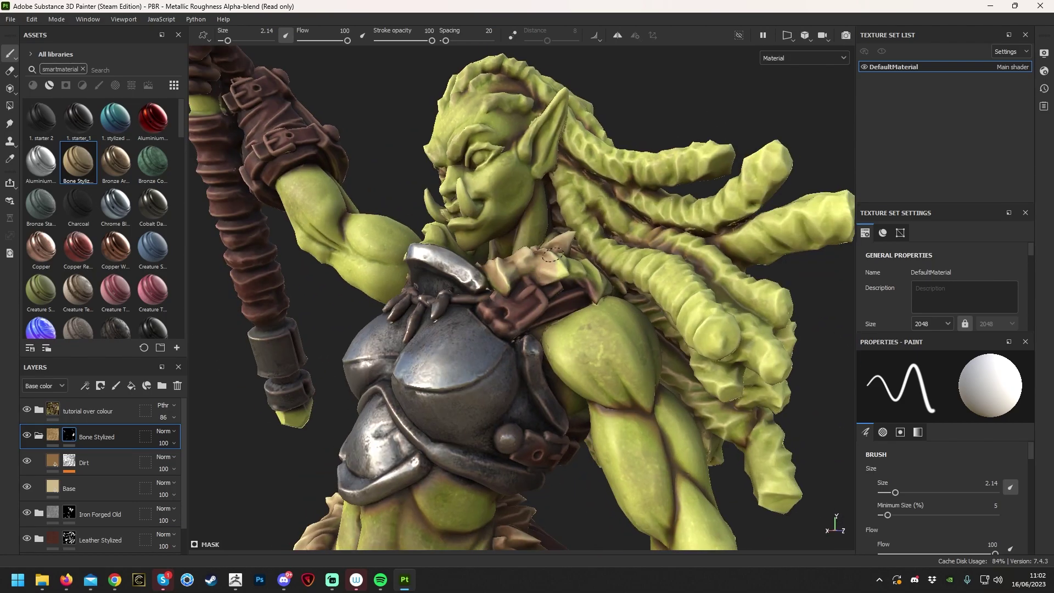
pyautogui.keyDown('alt'); pyautogui.moveTo(741, 123); pyautogui.dragTo(585, 420); pyautogui.keyUp('alt')
pyautogui.keyDown('alt'); pyautogui.moveTo(527, 363); pyautogui.dragTo(555, 352); pyautogui.keyUp('alt')
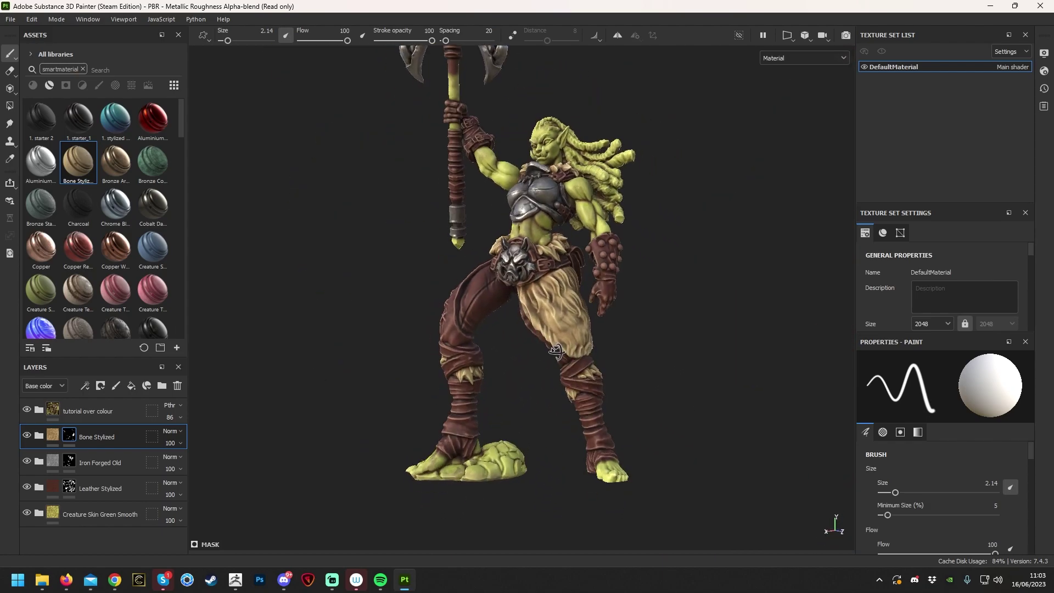
# Examine the bone-coloured fur on the waist, thigh, legs and shoulders from several angles.
pyautogui.scroll(2, 645, 402)
pyautogui.scroll(-2, 642, 398)
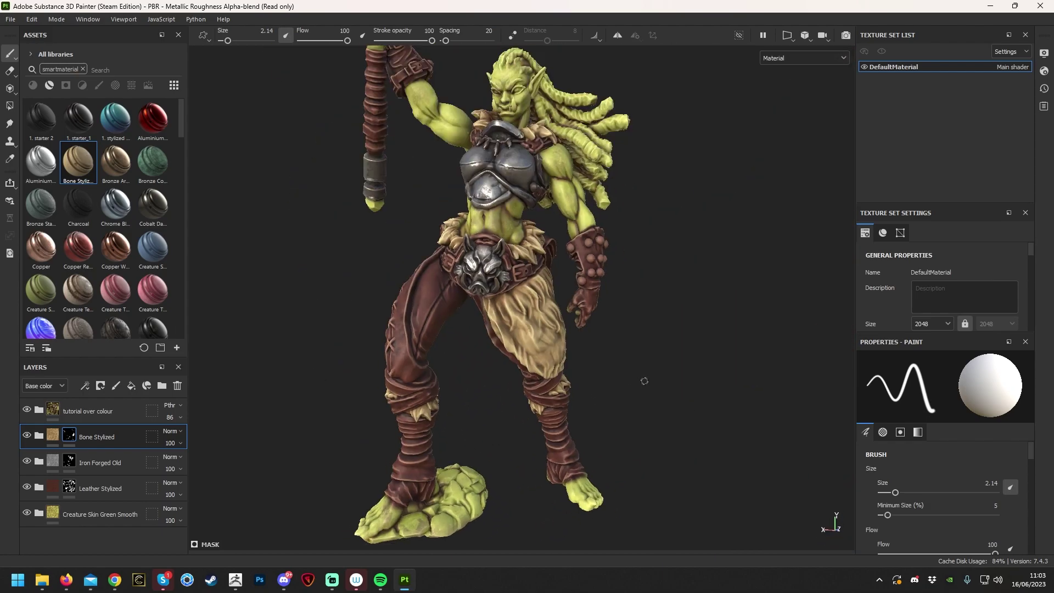
pyautogui.keyDown('alt'); pyautogui.moveTo(648, 381); pyautogui.dragTo(666, 250); pyautogui.keyUp('alt')
pyautogui.scroll(1, 666, 249)
pyautogui.keyDown('alt'); pyautogui.moveTo(666, 249); pyautogui.dragTo(670, 278, button='middle'); pyautogui.keyUp('alt')
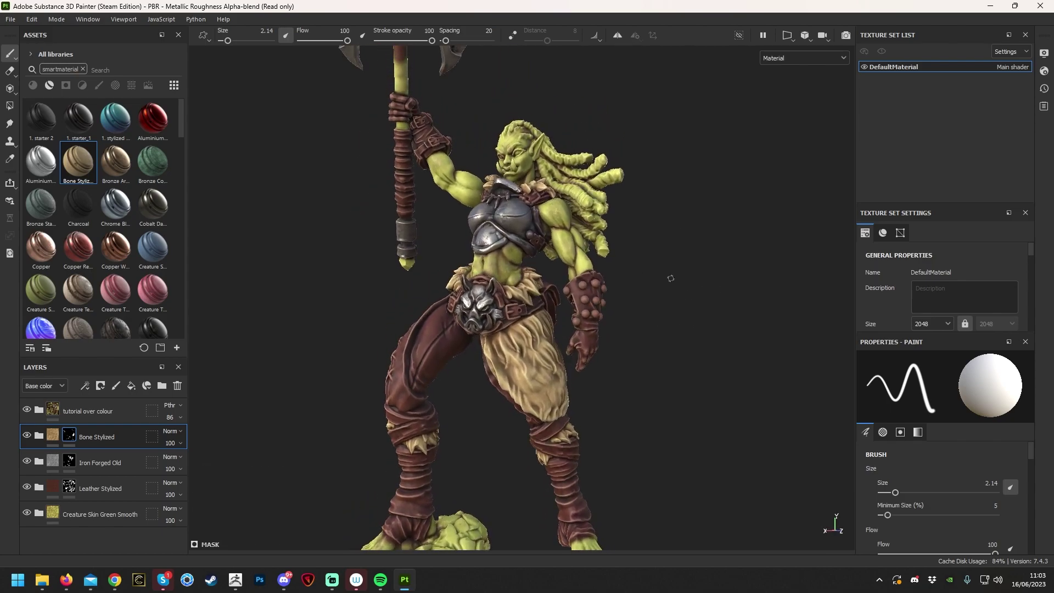
pyautogui.scroll(-2, 635, 395)
pyautogui.scroll(1, 654, 415)
pyautogui.keyDown('alt'); pyautogui.moveTo(654, 415); pyautogui.dragTo(618, 346); pyautogui.keyUp('alt')
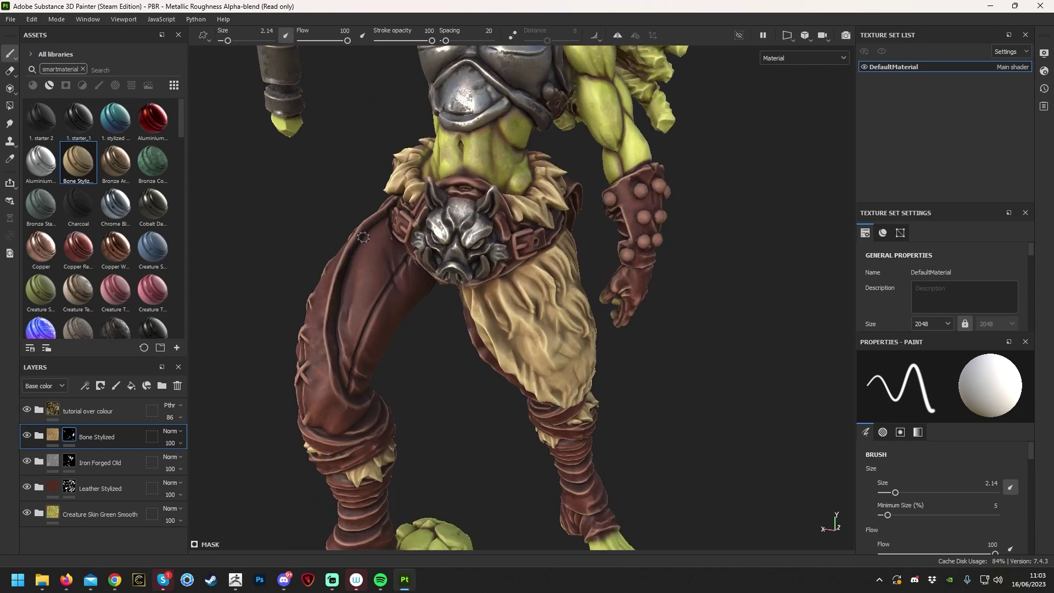
pyautogui.keyDown('alt'); pyautogui.moveTo(413, 83); pyautogui.dragTo(415, 119); pyautogui.keyUp('alt')
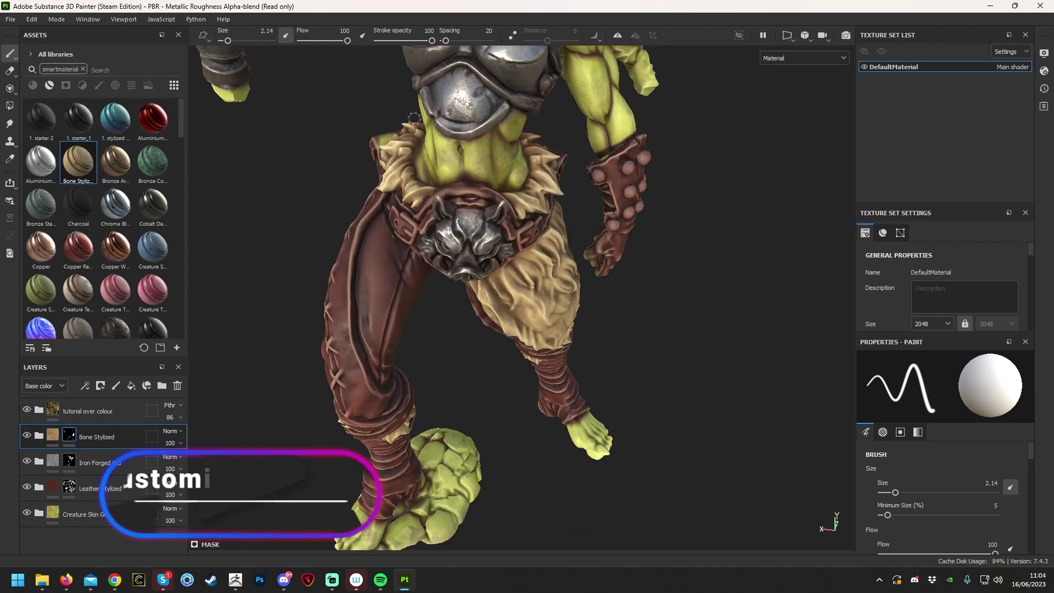
pyautogui.scroll(-4, 685, 295)
pyautogui.keyDown('alt'); pyautogui.moveTo(685, 294); pyautogui.dragTo(605, 212); pyautogui.keyUp('alt')
pyautogui.keyDown('alt'); pyautogui.moveTo(604, 212); pyautogui.dragTo(642, 342, button='middle'); pyautogui.keyUp('alt')
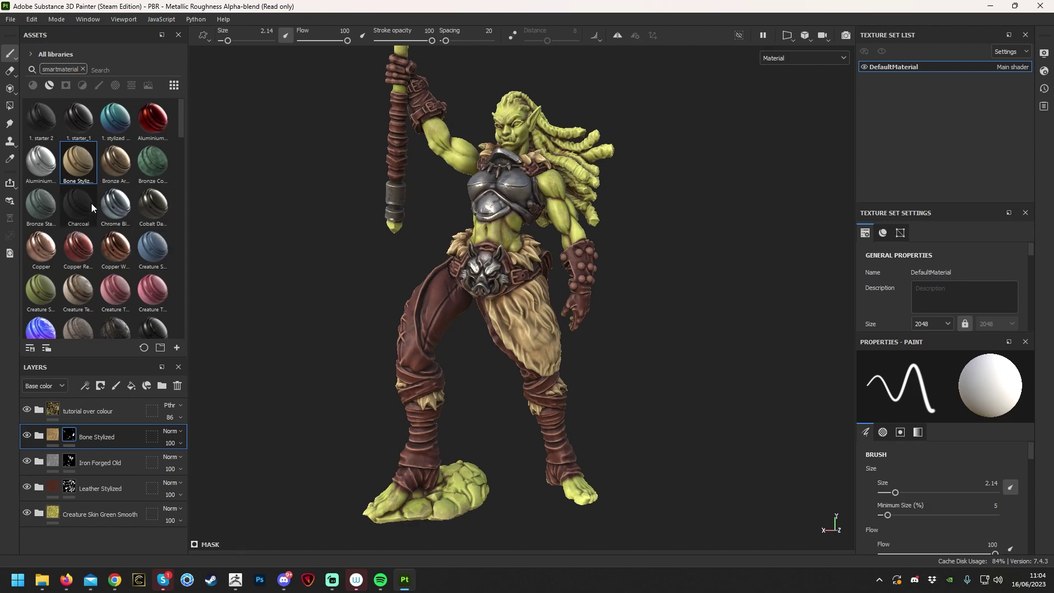
# Expand the Bone Stylized folder and add a fill layer directly above its Base layer.
pyautogui.moveTo(92, 204)
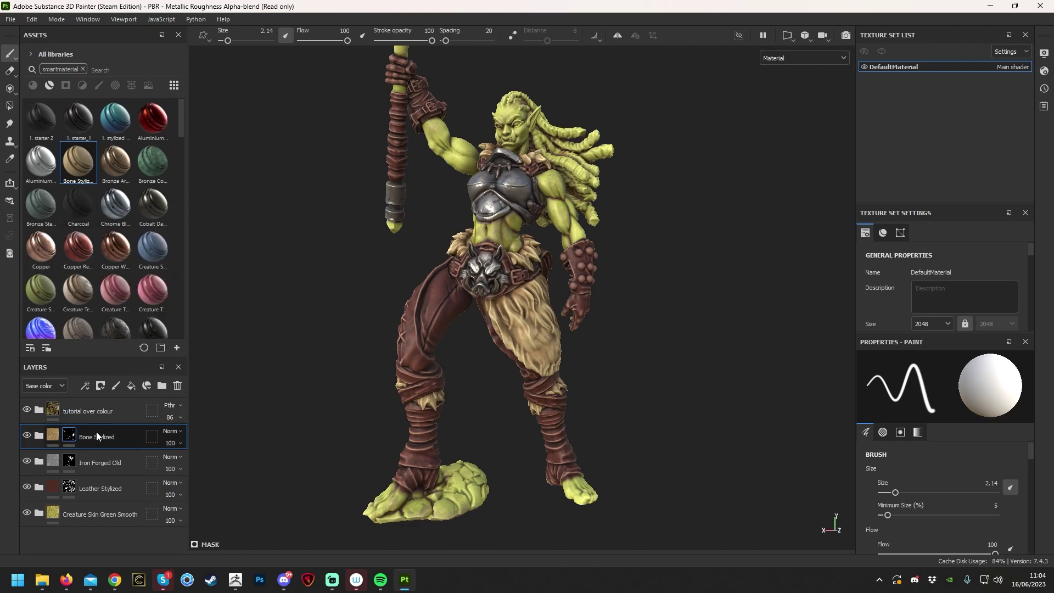
pyautogui.click(39, 435)
pyautogui.scroll(-1, 55, 434)
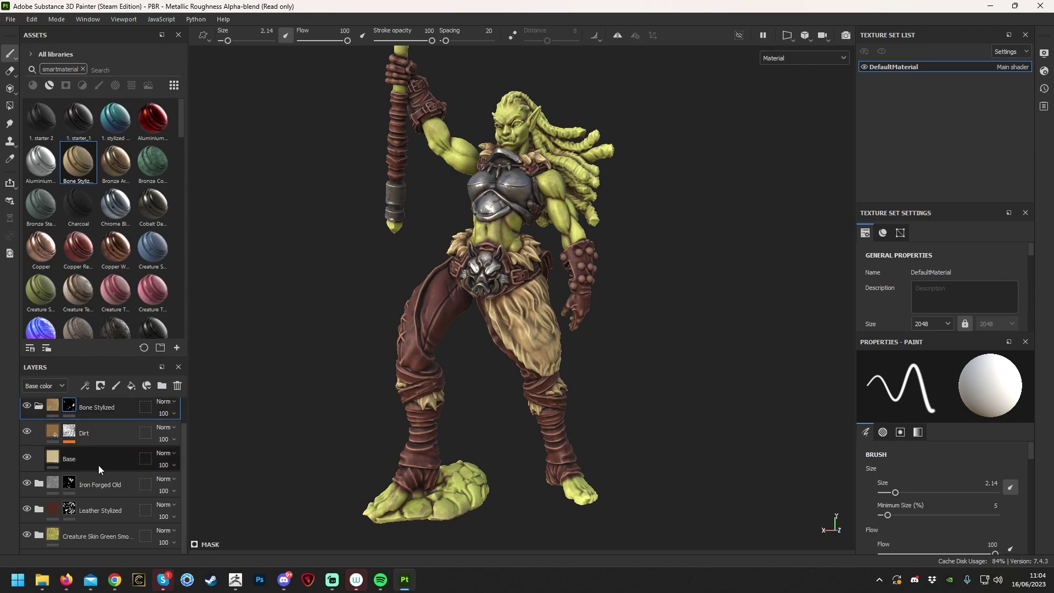
pyautogui.click(98, 464)
pyautogui.scroll(1, 71, 467)
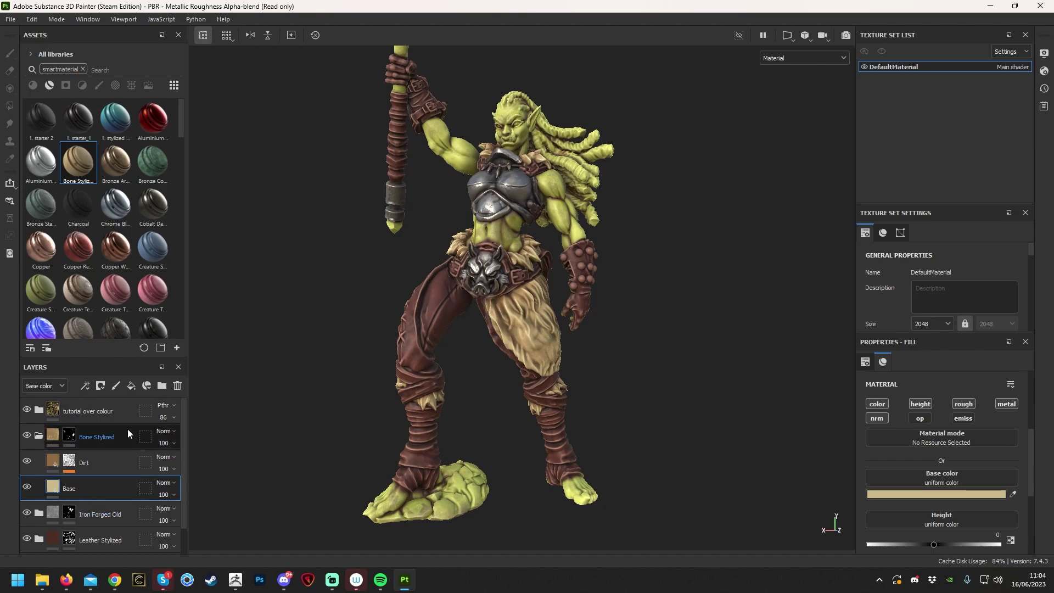
pyautogui.click(131, 386)
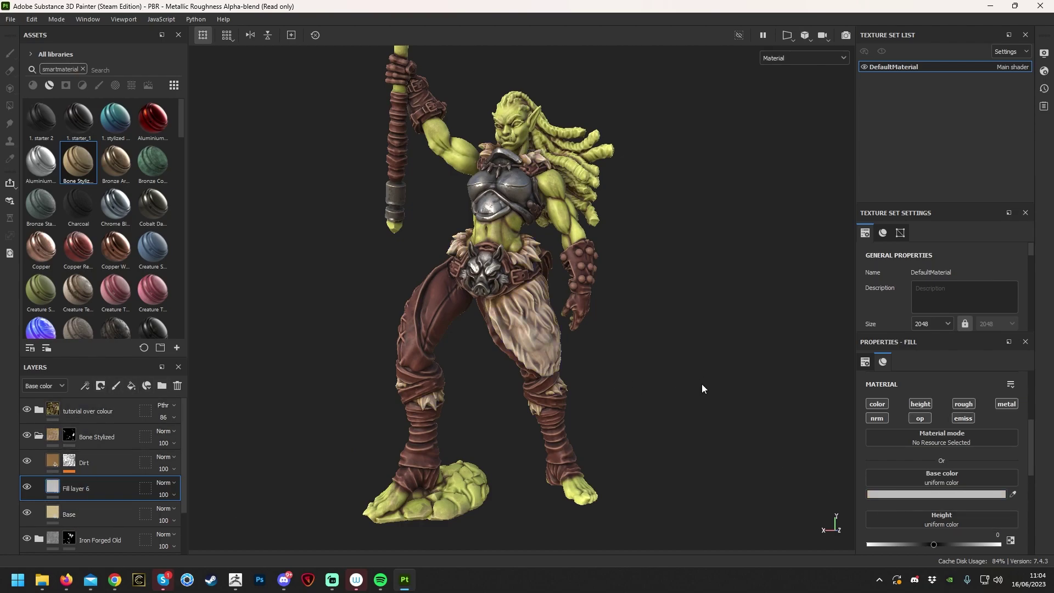
# Set the new fill layer's base color to a near-white grey to lighten the fur.
pyautogui.scroll(3, 536, 335)
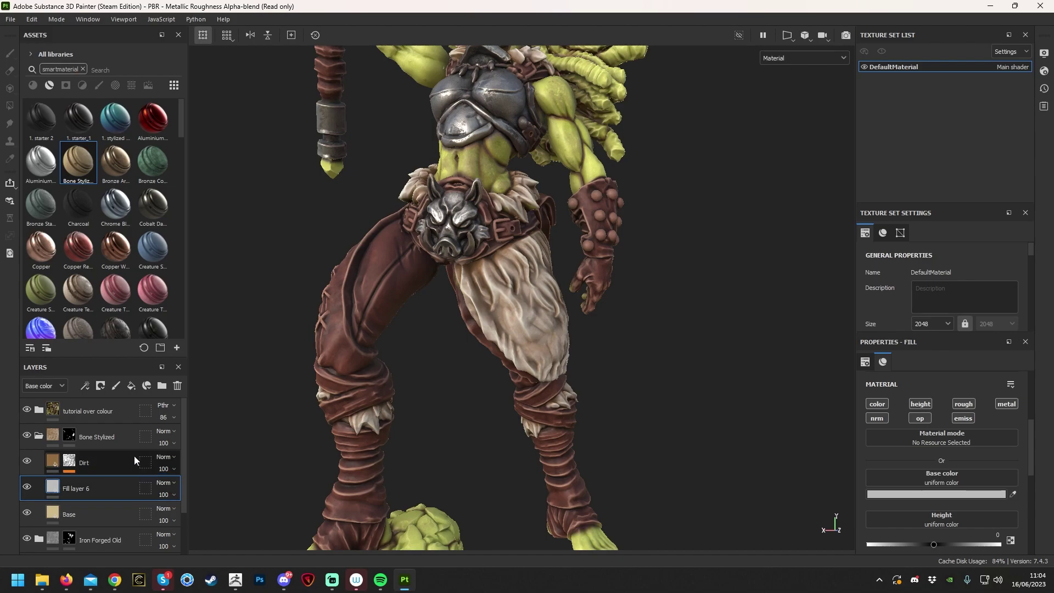
pyautogui.scroll(-1, 134, 456)
pyautogui.click(921, 497)
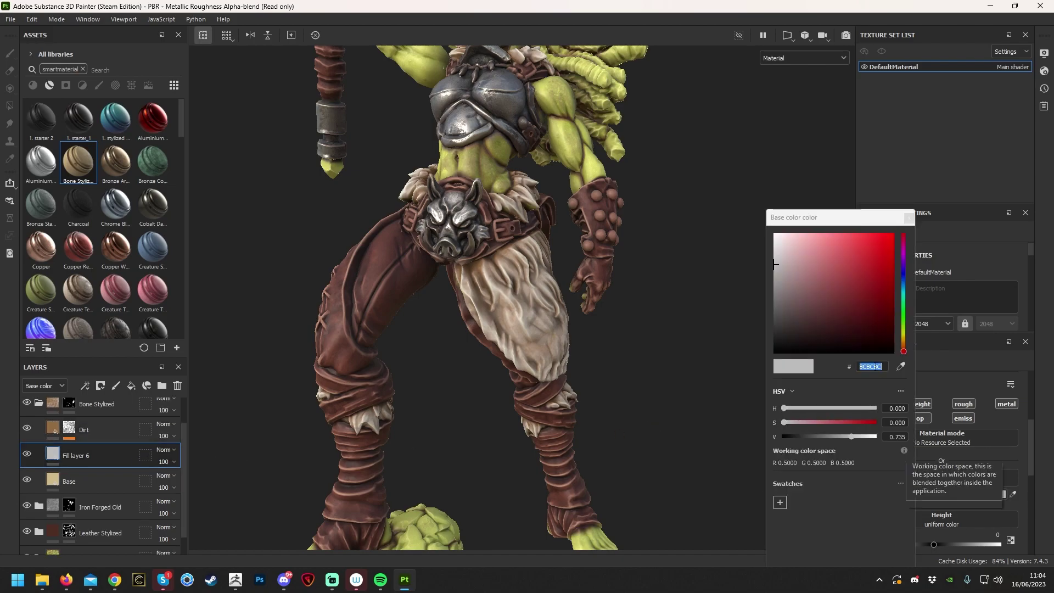
pyautogui.moveTo(793, 259); pyautogui.dragTo(714, 245)
pyautogui.click(910, 219)
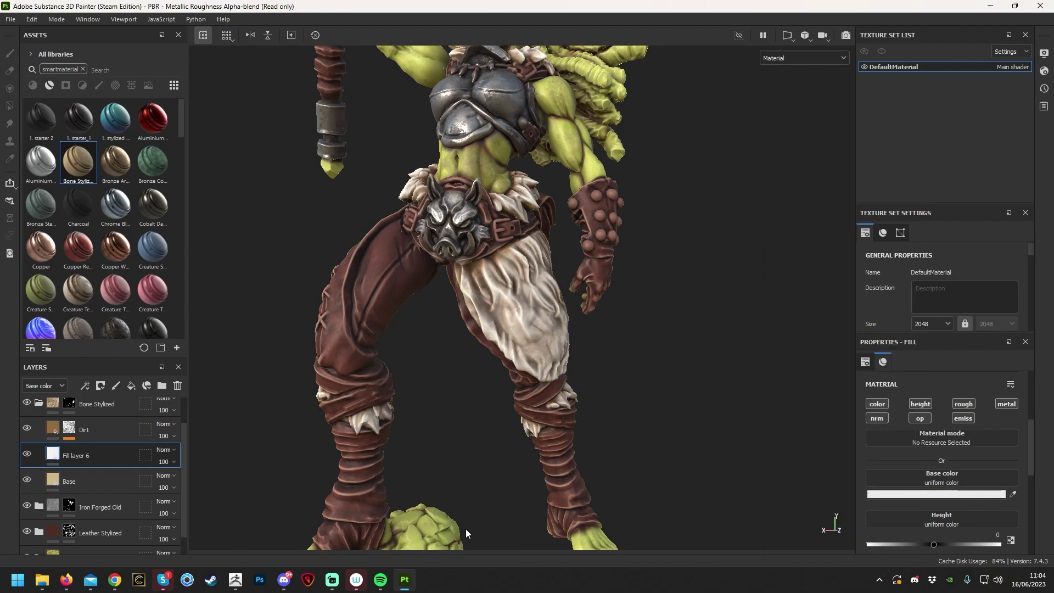
# Add a black mask to the near-white fill layer and drive it with a Position generator.
pyautogui.scroll(-5, 483, 376)
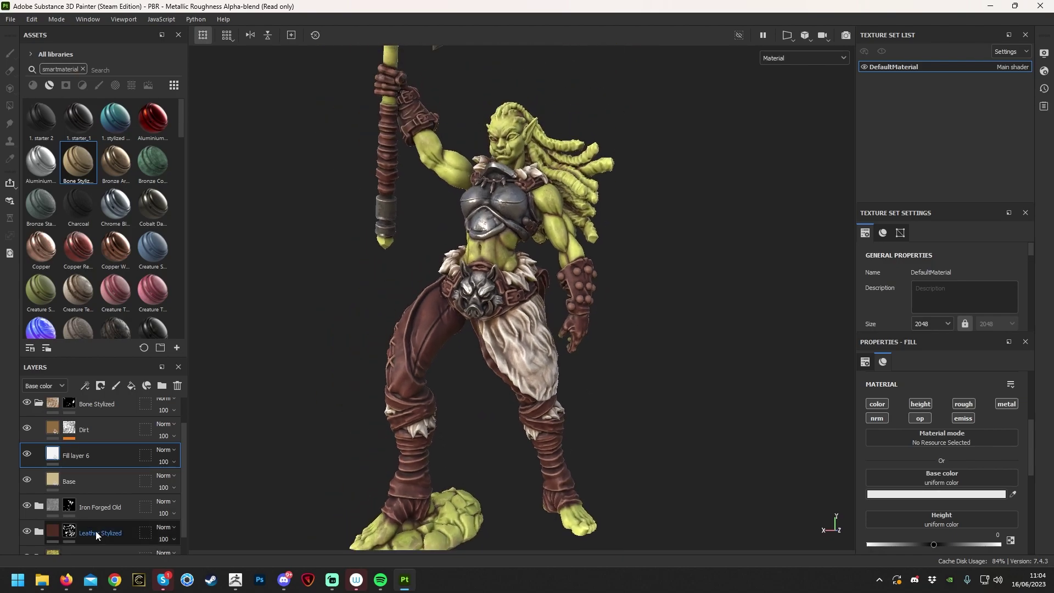
pyautogui.rightClick(118, 458)
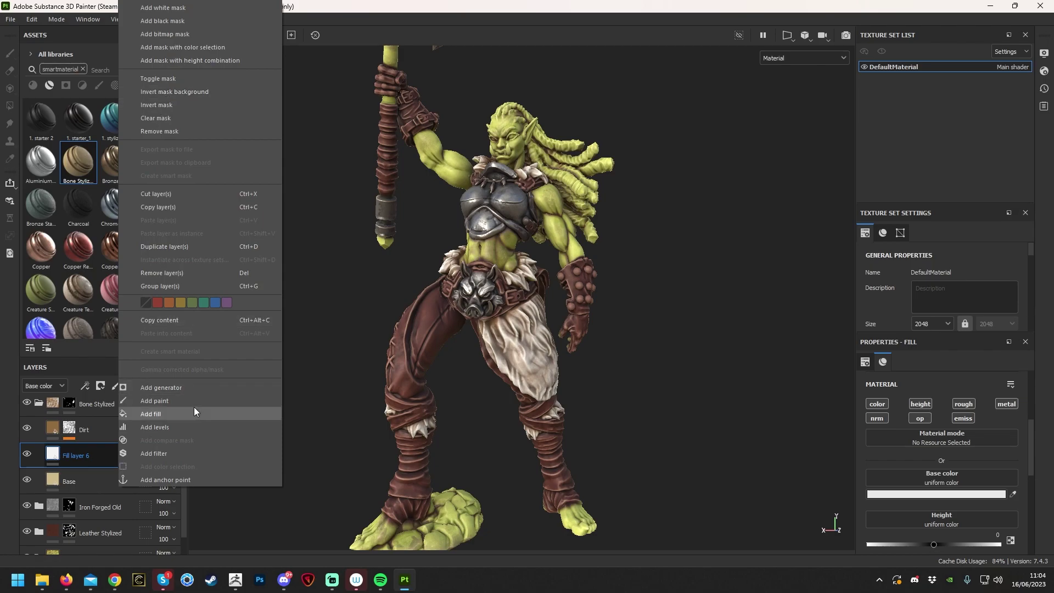
pyautogui.click(165, 20)
pyautogui.rightClick(74, 459)
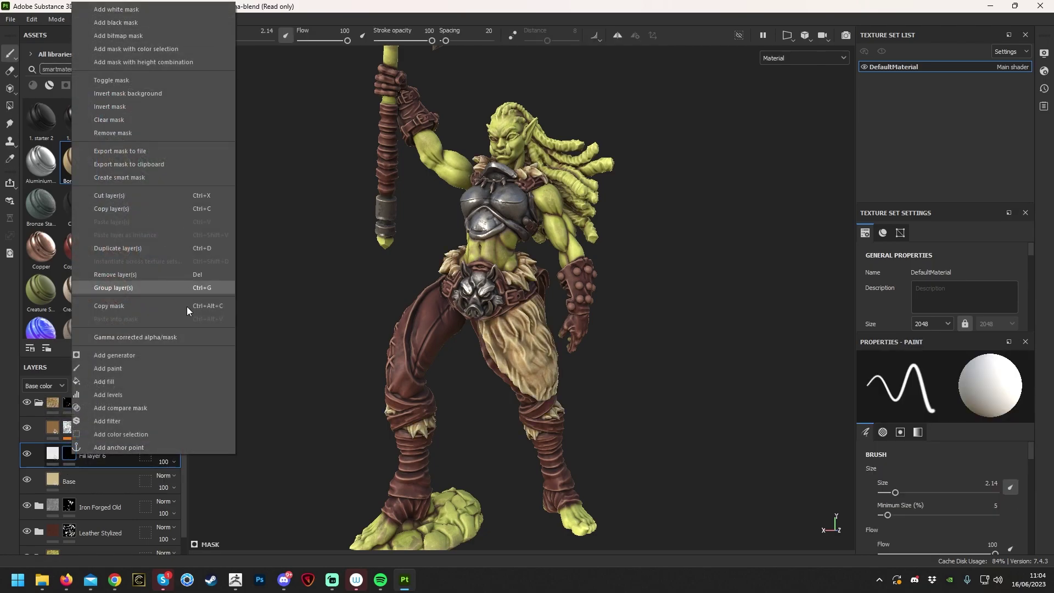
pyautogui.click(173, 357)
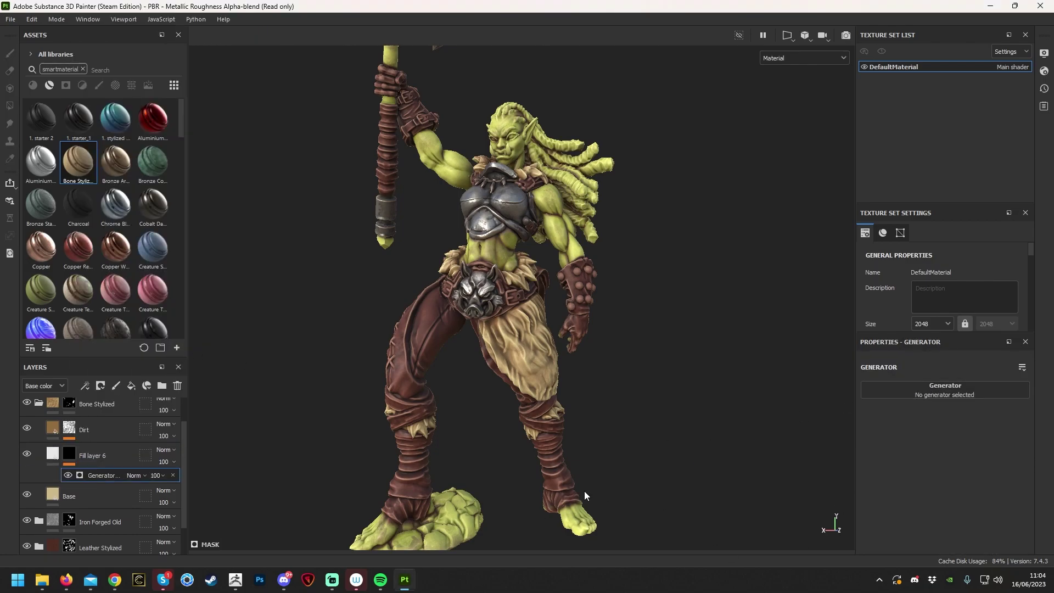
pyautogui.click(901, 390)
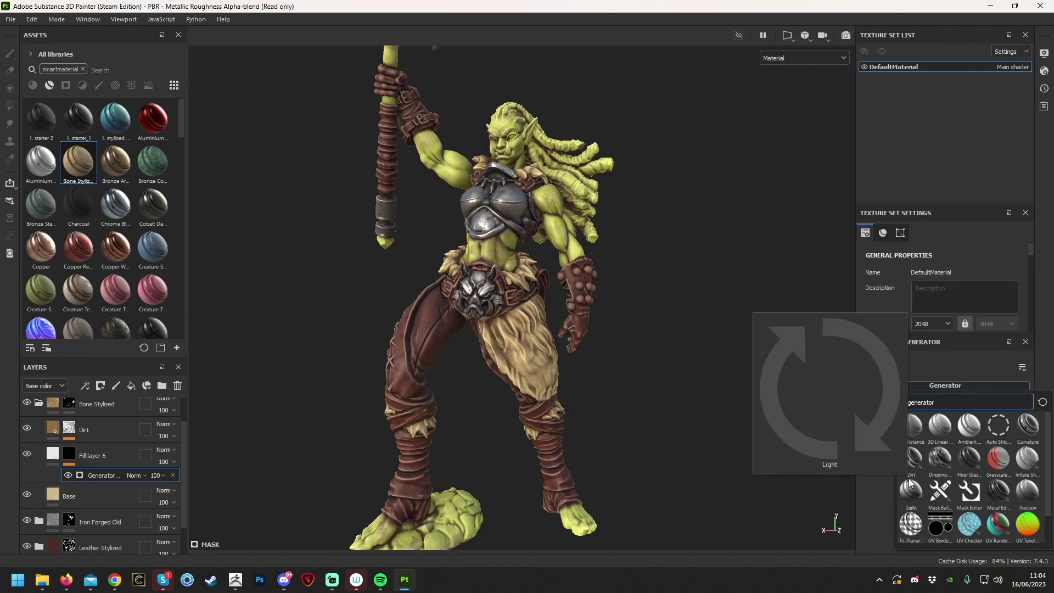
pyautogui.moveTo(1007, 484)
pyautogui.moveTo(1028, 425)
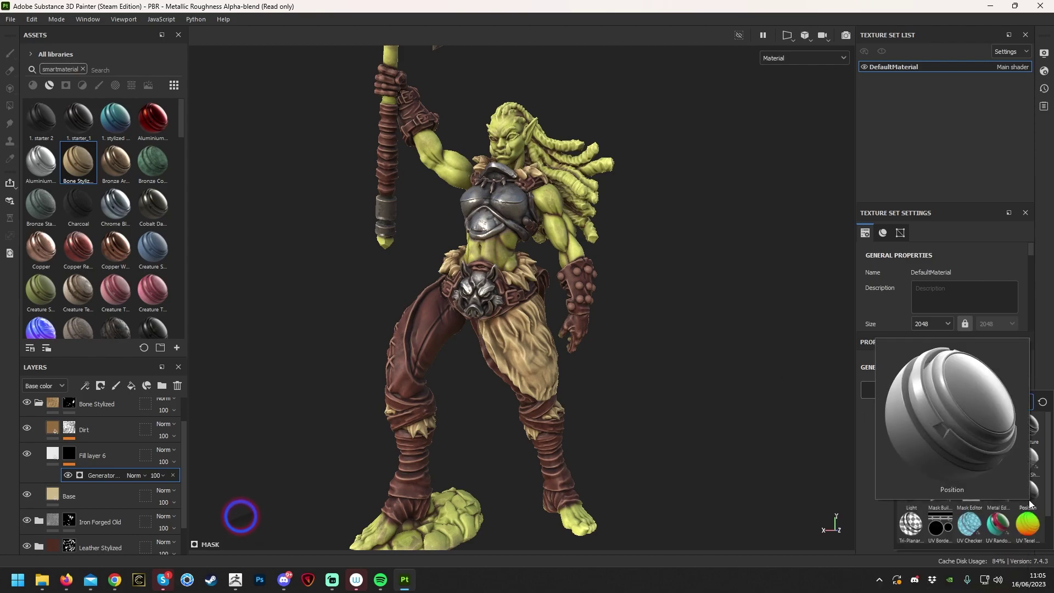
pyautogui.click(1029, 492)
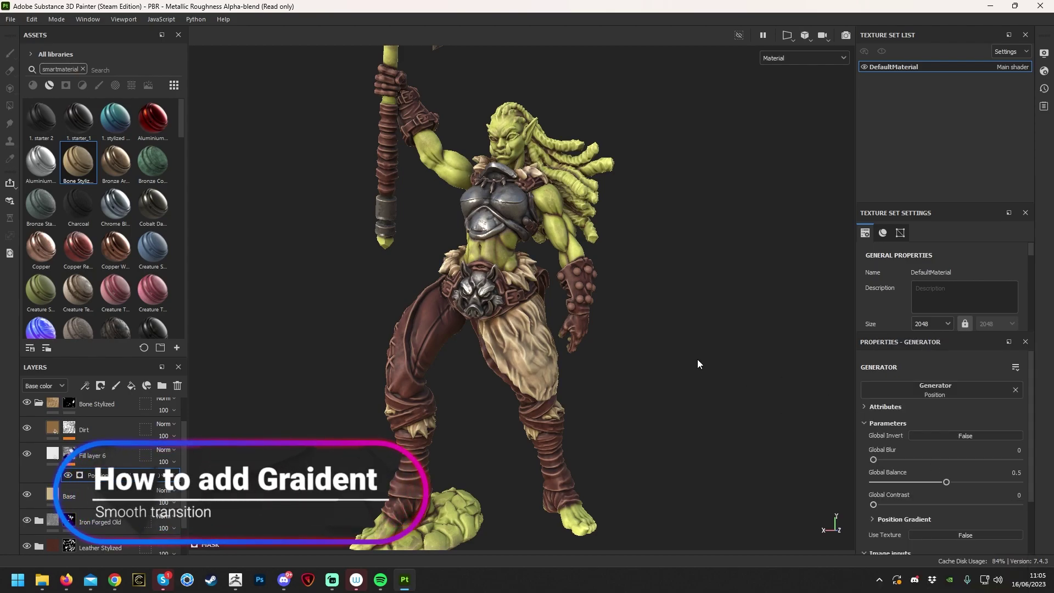
# Expand the generator's Position Gradient settings and try different Top To Bottom strengths on the fur.
pyautogui.keyDown('alt'); pyautogui.moveTo(763, 282); pyautogui.dragTo(536, 152); pyautogui.keyUp('alt')
pyautogui.keyDown('alt'); pyautogui.moveTo(676, 315); pyautogui.dragTo(543, 170); pyautogui.keyUp('alt')
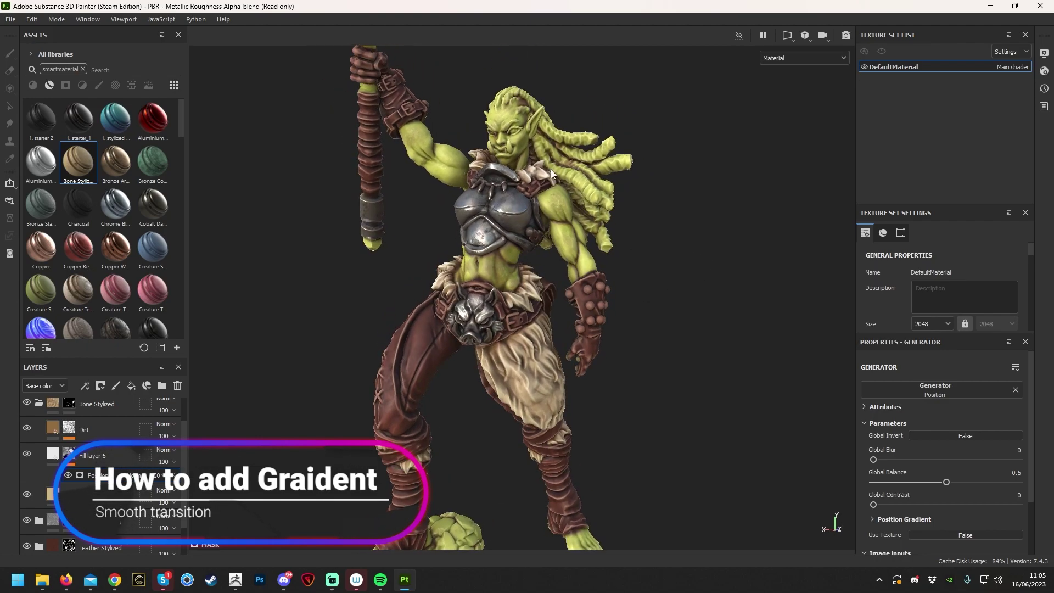
pyautogui.keyDown('alt'); pyautogui.moveTo(417, 436); pyautogui.dragTo(682, 292); pyautogui.keyUp('alt')
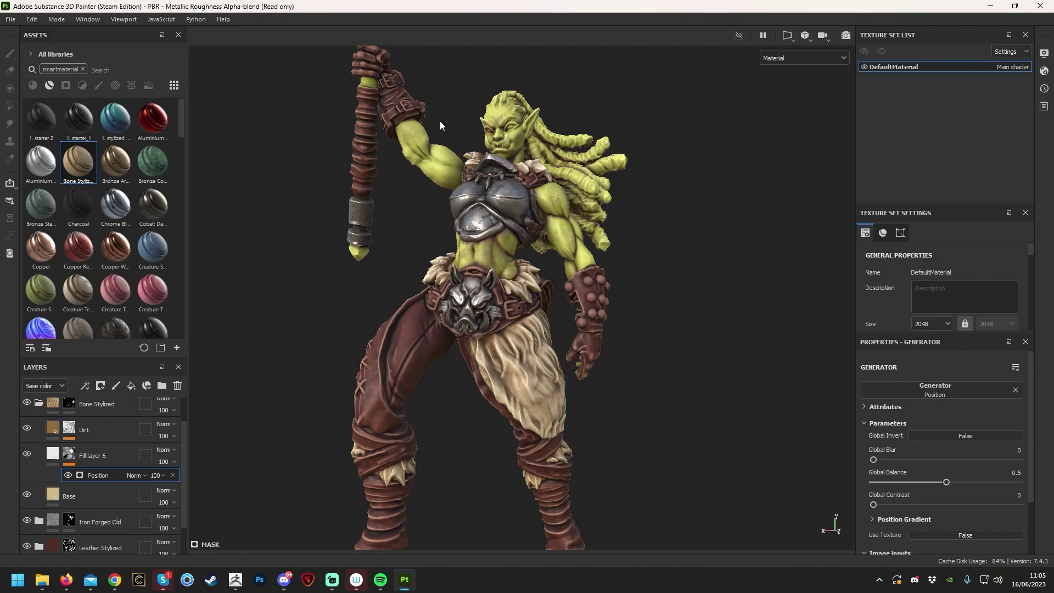
pyautogui.scroll(-2, 1000, 469)
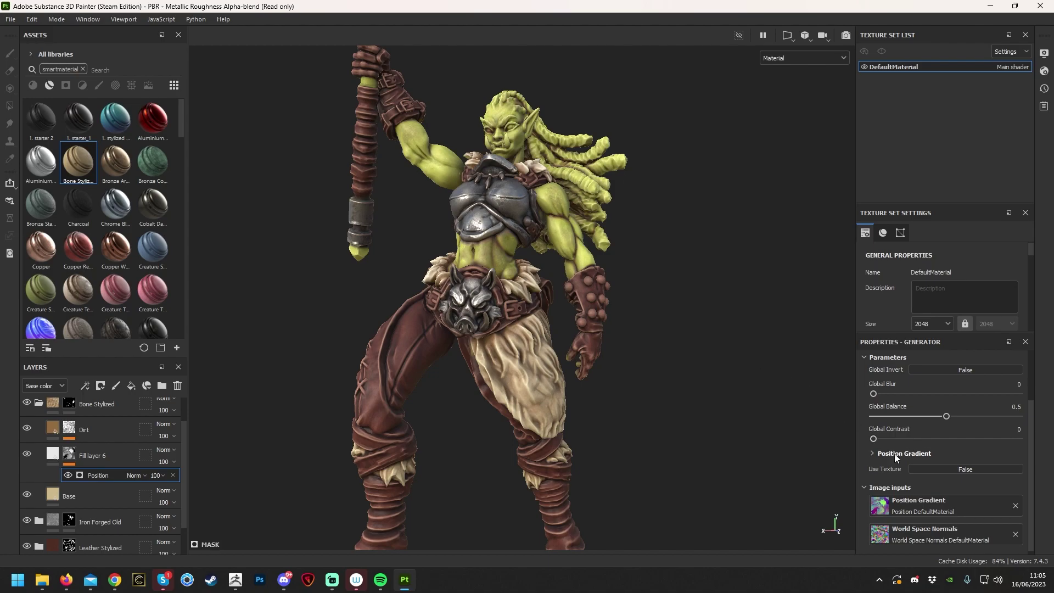
pyautogui.click(873, 454)
pyautogui.scroll(-5, 884, 473)
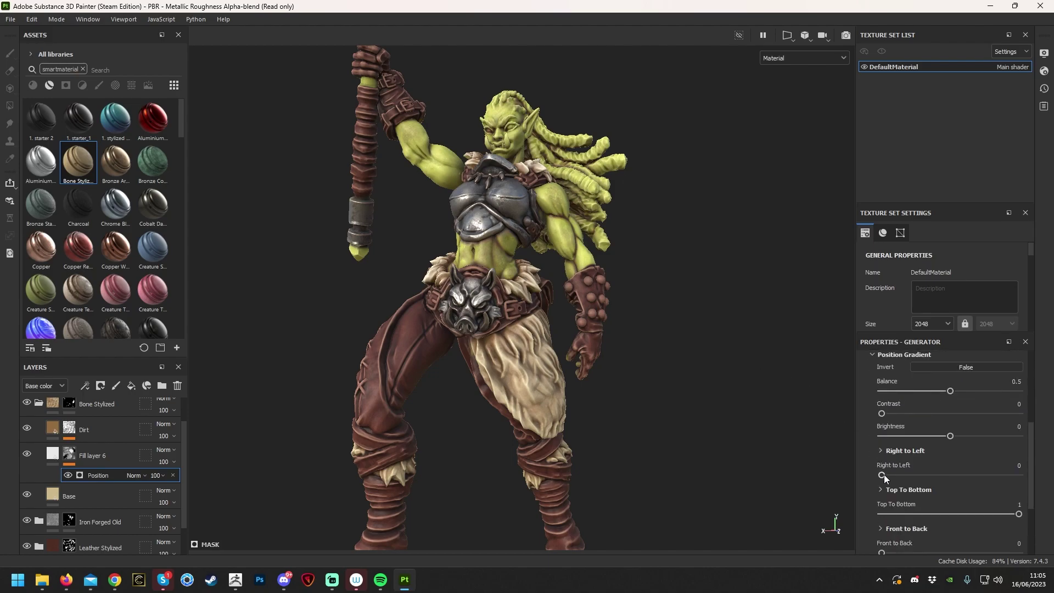
pyautogui.scroll(1, 888, 480)
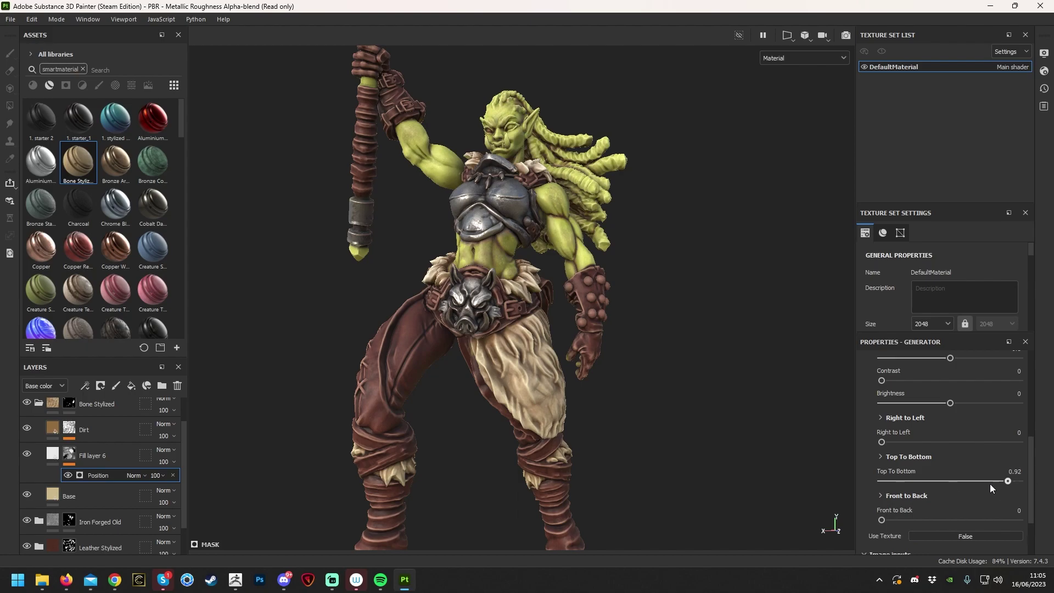
pyautogui.moveTo(870, 493); pyautogui.dragTo(1053, 490)
pyautogui.scroll(4, 940, 468)
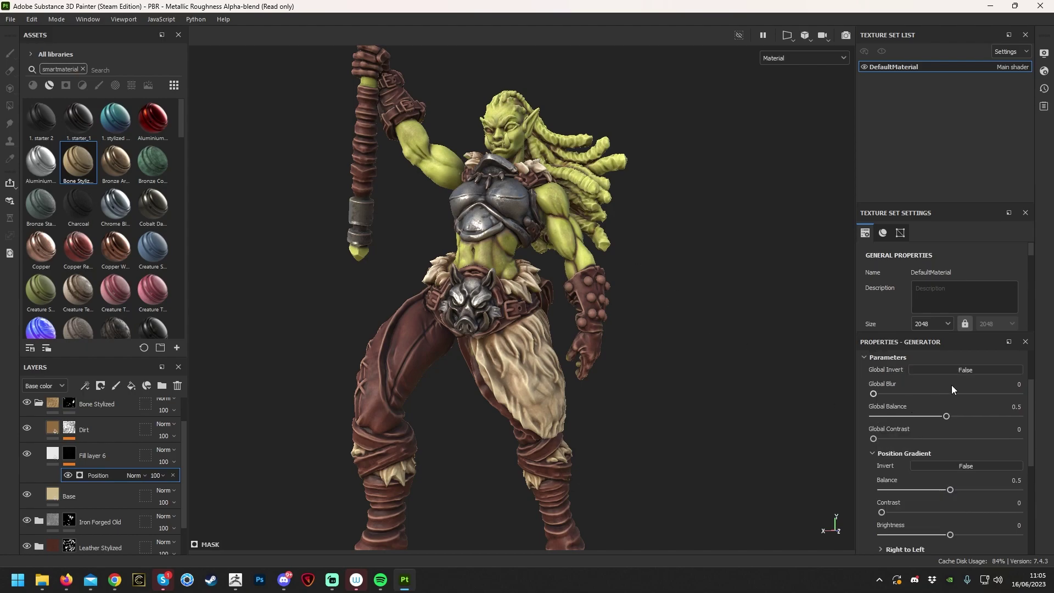
# Set the Position generator's Global Contrast to 1 to sharpen the gradient edge and set Global Balance to 0.58.
pyautogui.moveTo(946, 418); pyautogui.dragTo(863, 412)
pyautogui.moveTo(921, 412)
pyautogui.mouseDown()
pyautogui.moveTo(1011, 413)
pyautogui.moveTo(891, 402)
pyautogui.moveTo(924, 403)
pyautogui.mouseUp()
pyautogui.moveTo(947, 419); pyautogui.dragTo(947, 419)
pyautogui.moveTo(873, 440); pyautogui.dragTo(1020, 439)
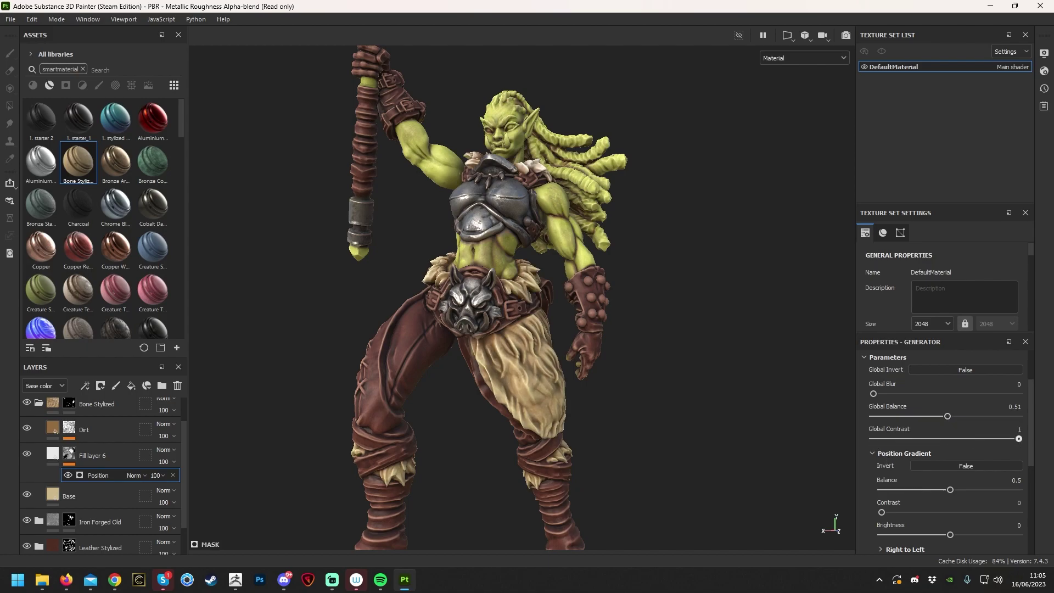
pyautogui.moveTo(947, 415)
pyautogui.mouseDown()
pyautogui.moveTo(911, 414)
pyautogui.moveTo(955, 419)
pyautogui.moveTo(909, 417)
pyautogui.moveTo(977, 420)
pyautogui.moveTo(957, 421)
pyautogui.mouseUp()
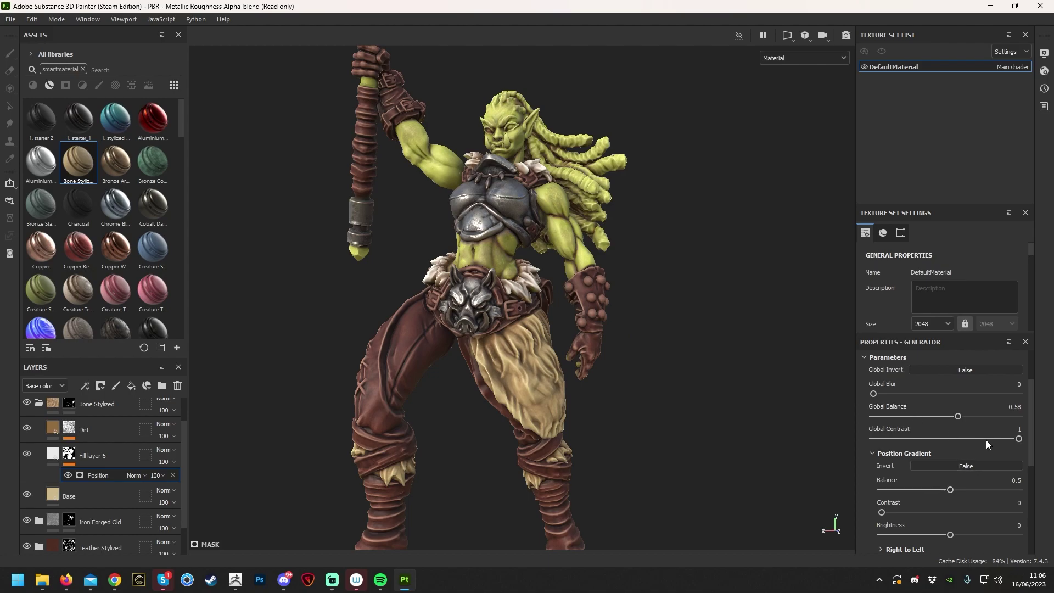
# Soften the gradient transition on the fur by setting the Position generator's Global Contrast to 0.37.
pyautogui.moveTo(1019, 439); pyautogui.dragTo(963, 440)
pyautogui.moveTo(941, 437); pyautogui.dragTo(943, 438)
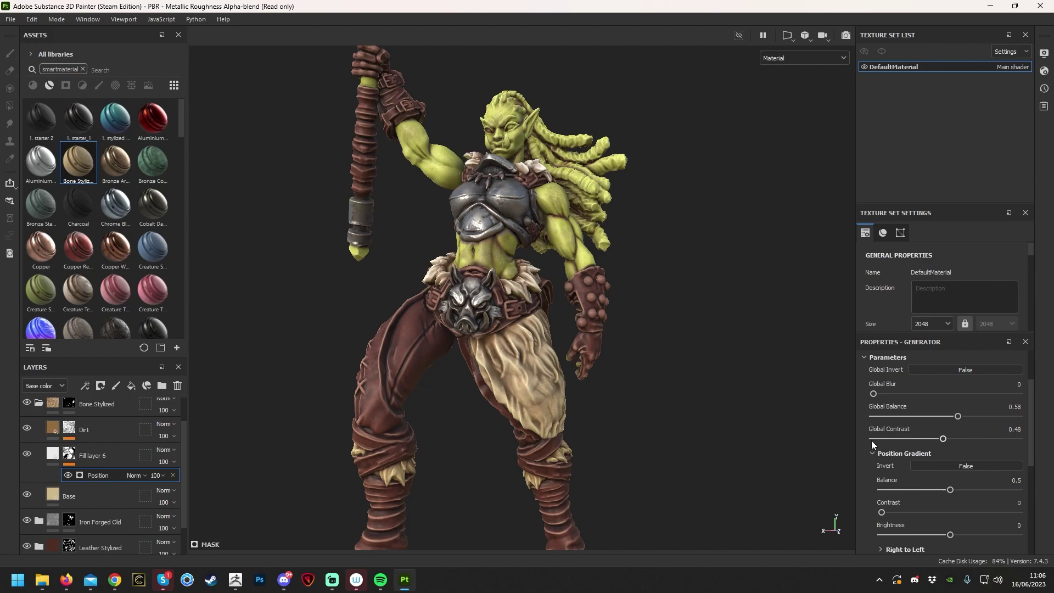
pyautogui.keyDown('alt'); pyautogui.moveTo(798, 447); pyautogui.dragTo(761, 393); pyautogui.keyUp('alt')
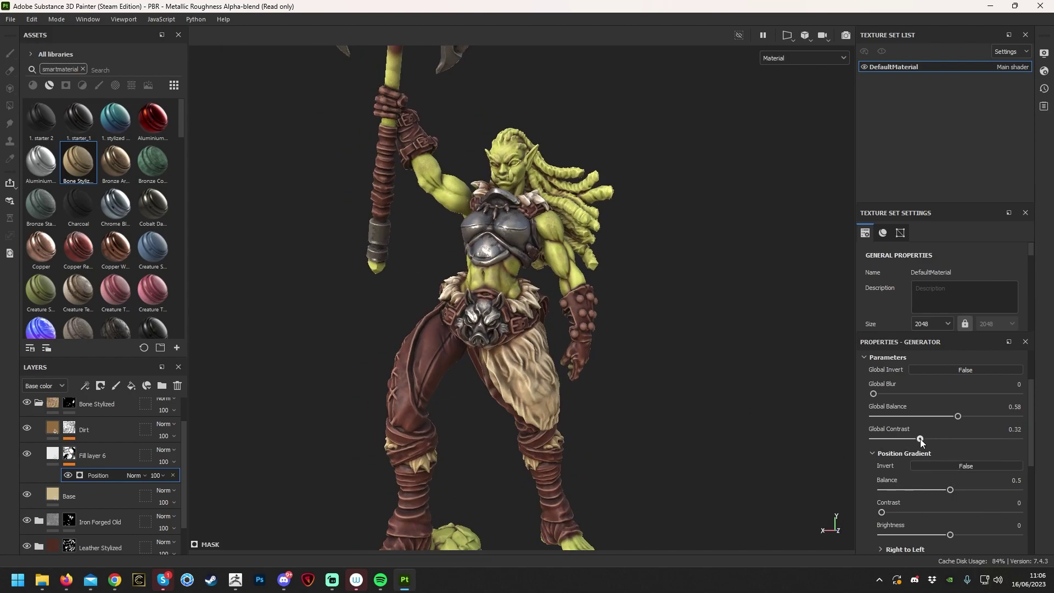
pyautogui.moveTo(933, 440); pyautogui.dragTo(928, 439)
pyautogui.keyDown('alt'); pyautogui.moveTo(680, 264); pyautogui.dragTo(595, 322); pyautogui.keyUp('alt')
pyautogui.keyDown('shift'); pyautogui.moveTo(595, 323); pyautogui.dragTo(742, 328, button='right'); pyautogui.keyUp('shift')
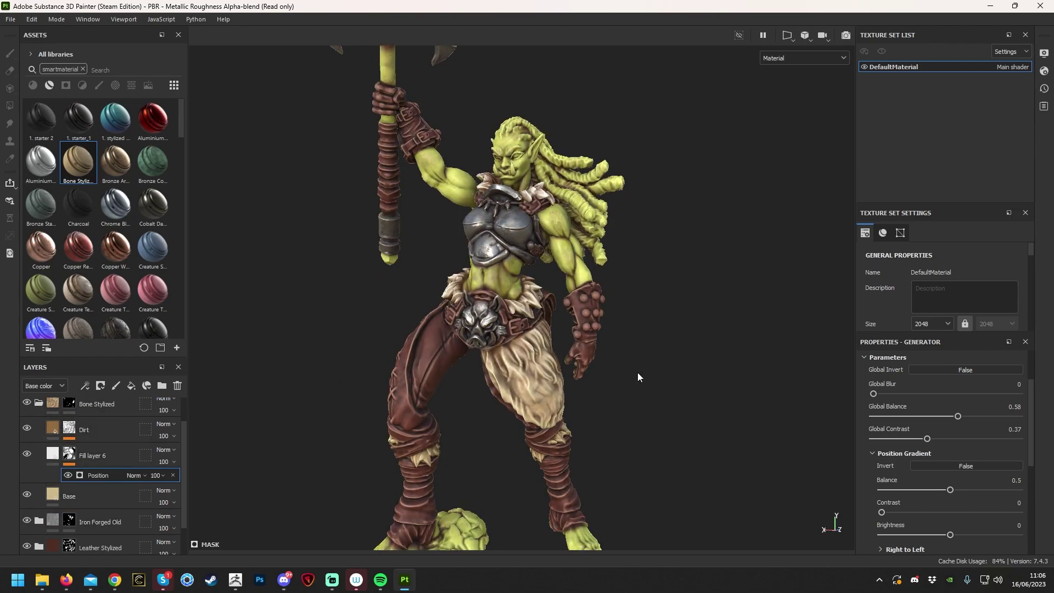
pyautogui.keyDown('alt'); pyautogui.moveTo(601, 411); pyautogui.dragTo(549, 384); pyautogui.keyUp('alt')
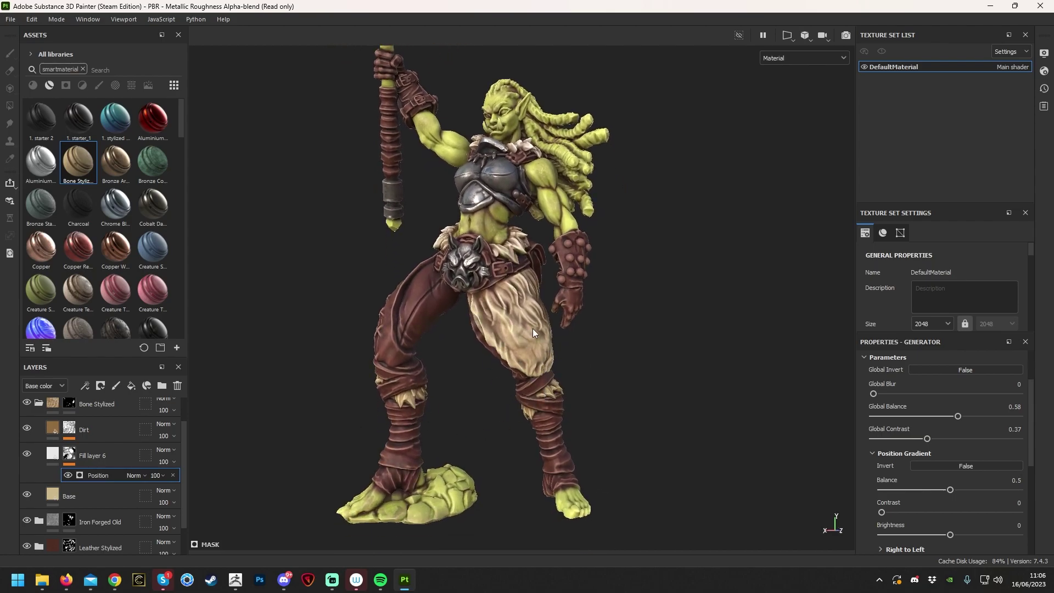
# Add a fill layer above the near-white one and set its base color to dark grey 404040.
pyautogui.click(131, 385)
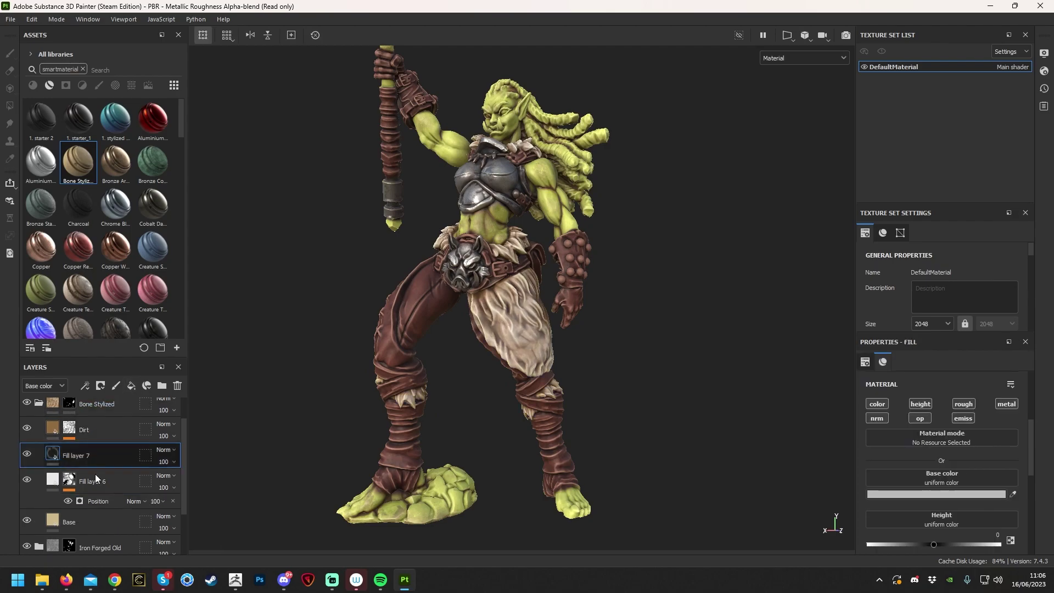
pyautogui.click(931, 494)
pyautogui.moveTo(810, 327); pyautogui.dragTo(778, 322)
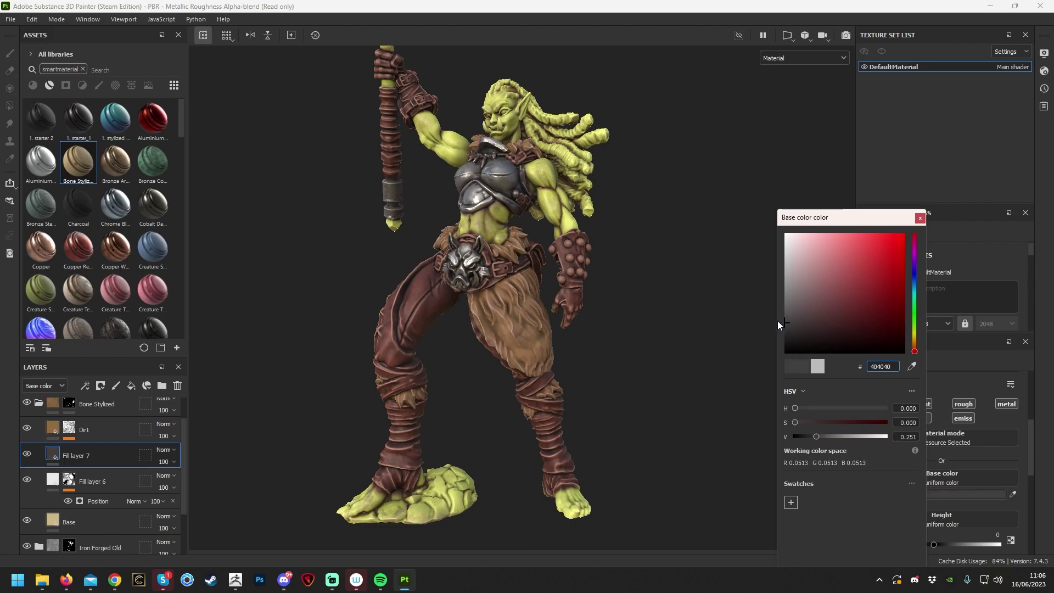
pyautogui.click(88, 455)
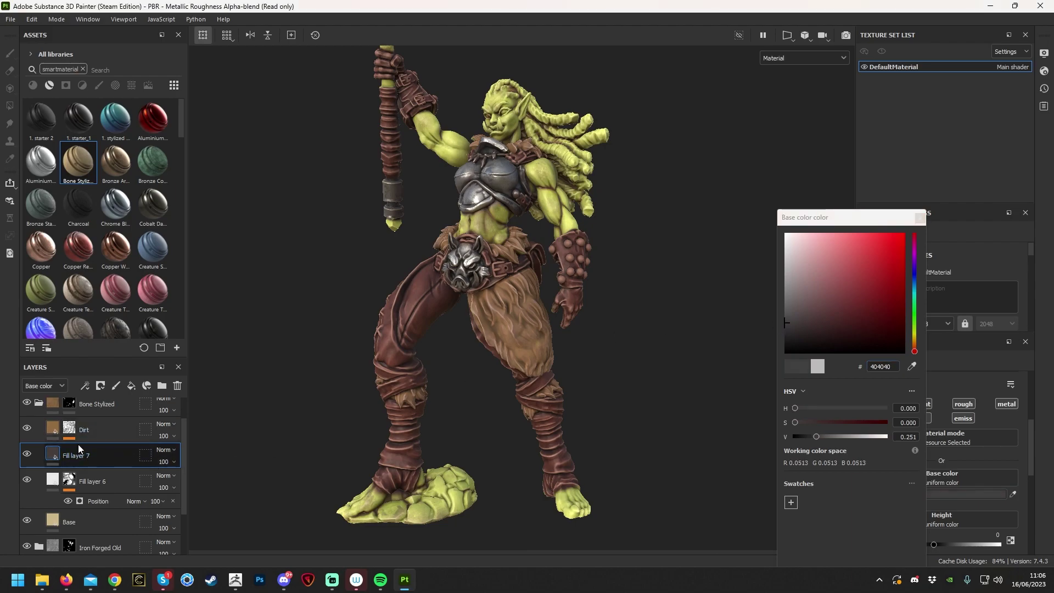
# Compare the fur with the dark grey fill layer and the Dirt layer switched off and on.
pyautogui.click(27, 454)
pyautogui.click(27, 454)
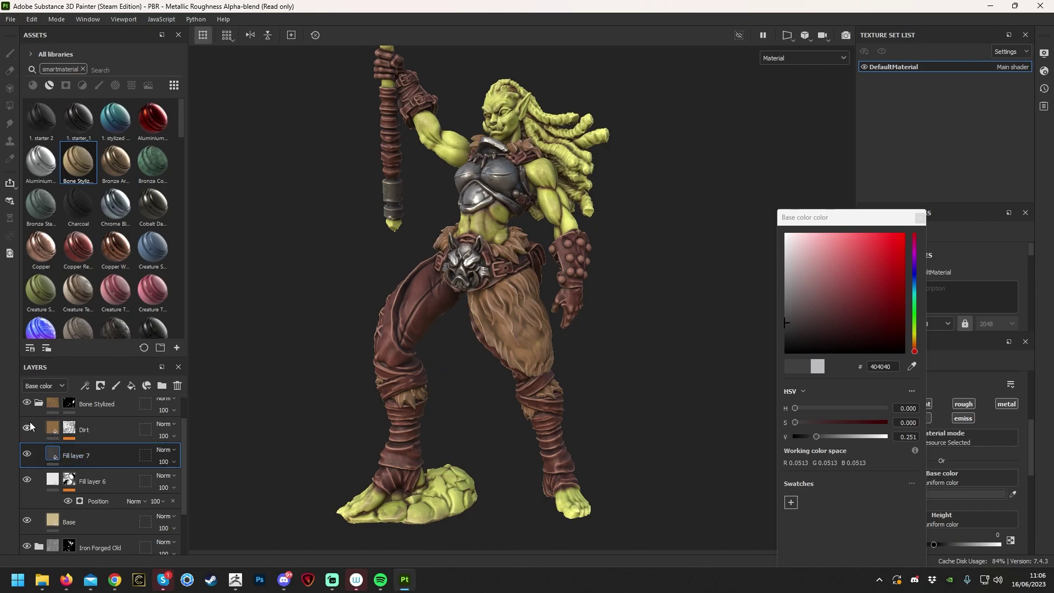
pyautogui.click(27, 428)
pyautogui.click(27, 427)
pyautogui.click(27, 428)
pyautogui.click(27, 428)
pyautogui.click(27, 429)
pyautogui.click(27, 428)
pyautogui.click(28, 430)
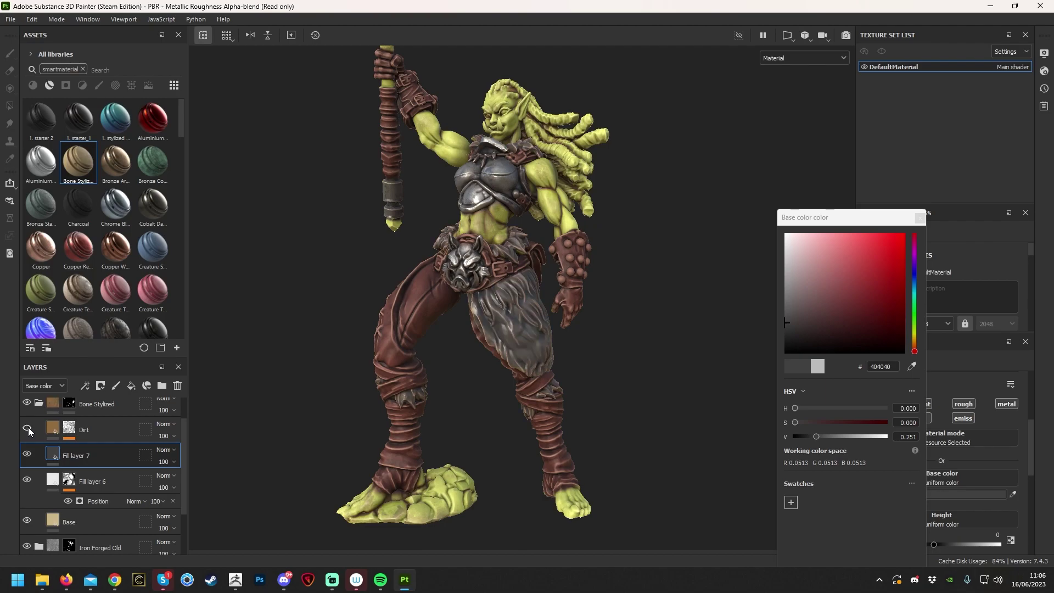
pyautogui.click(27, 428)
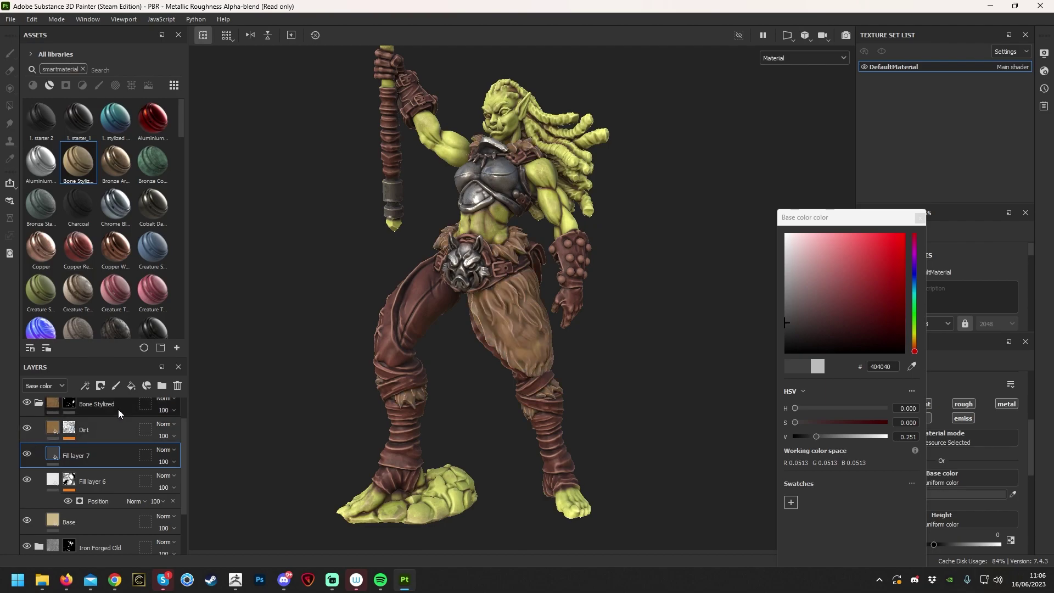
# Move the dark grey fill layer above the Dirt layer and leave only its color channel enabled.
pyautogui.moveTo(118, 458); pyautogui.dragTo(113, 424)
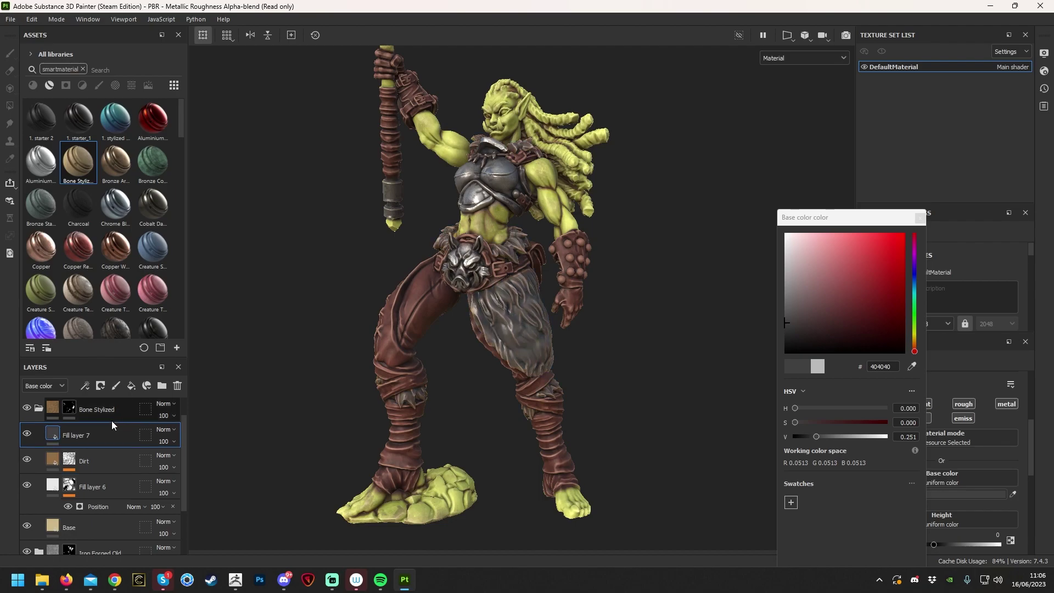
pyautogui.click(921, 219)
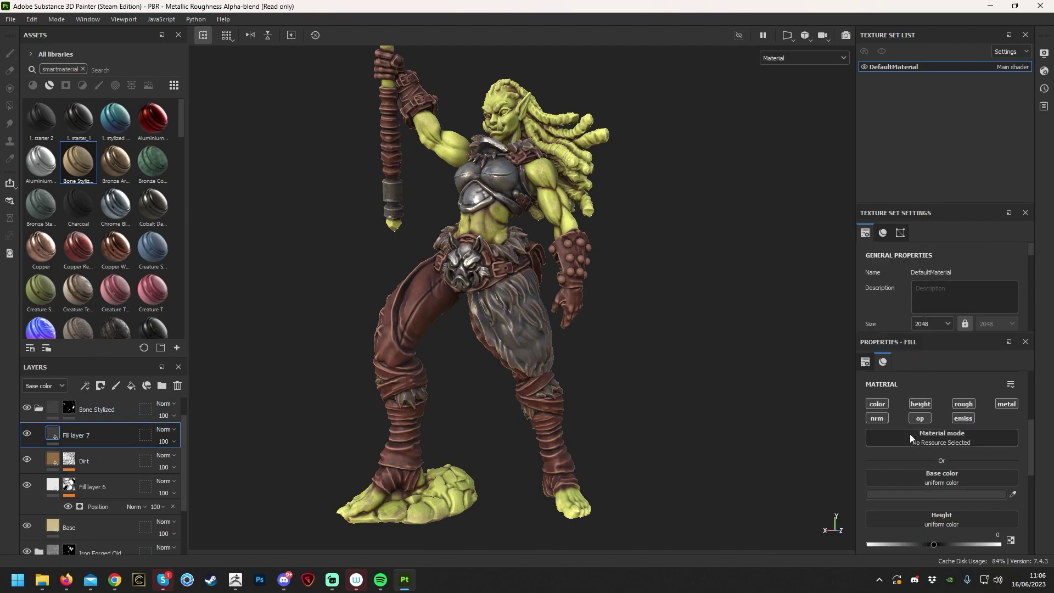
pyautogui.click(920, 405)
pyautogui.click(964, 405)
pyautogui.click(1007, 404)
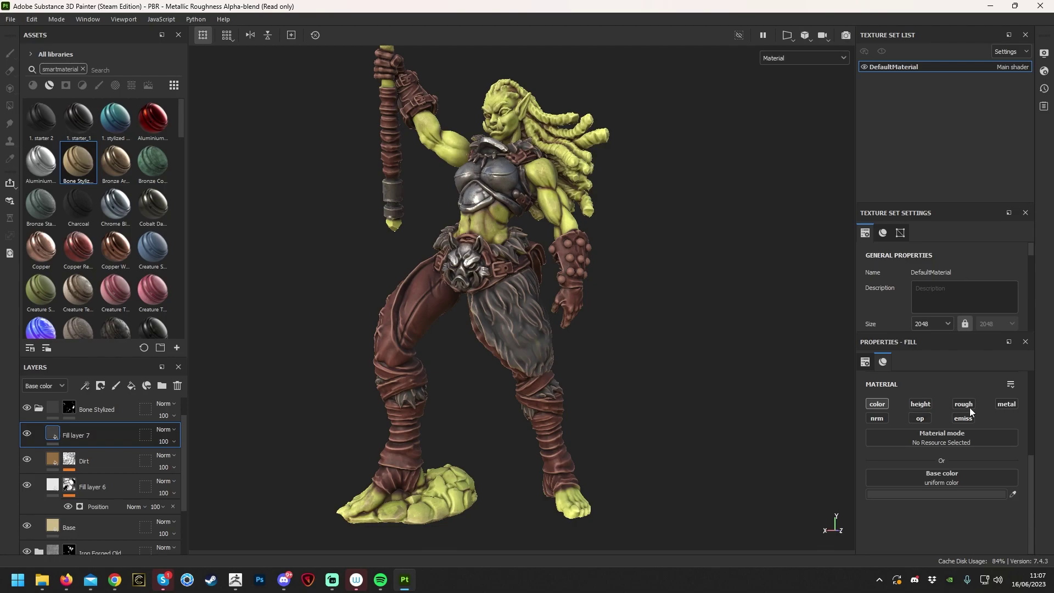
# Add a black mask with a Position generator to the dark grey fill layer.
pyautogui.rightClick(105, 436)
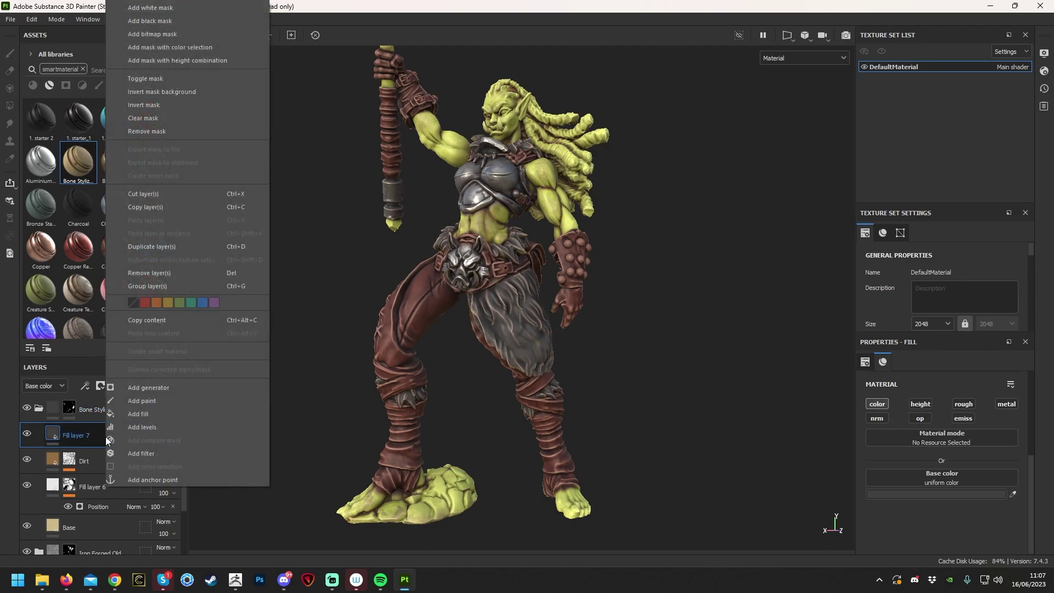
pyautogui.click(189, 20)
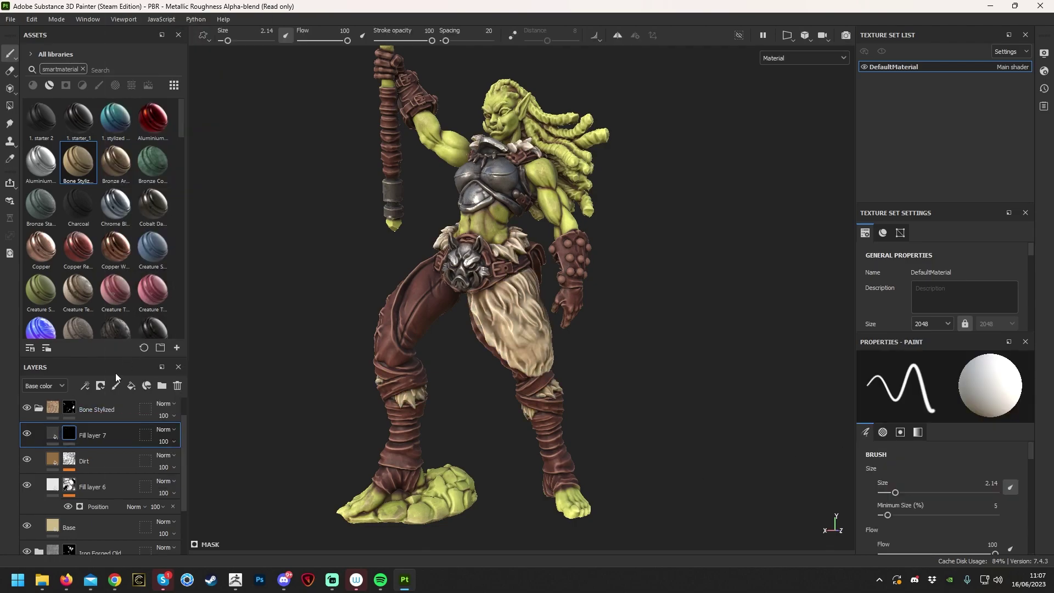
pyautogui.rightClick(72, 429)
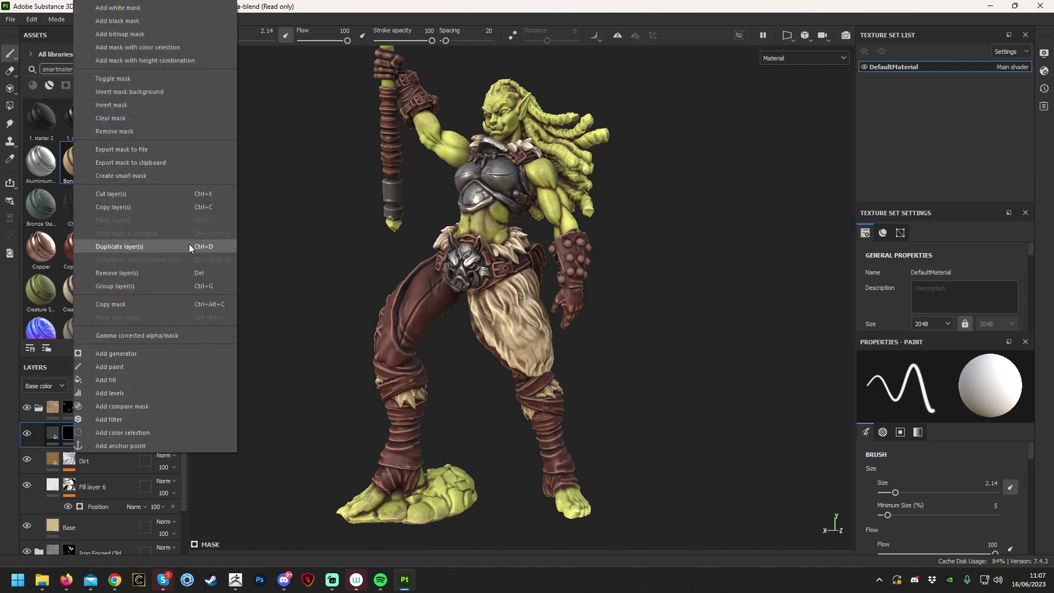
pyautogui.click(137, 354)
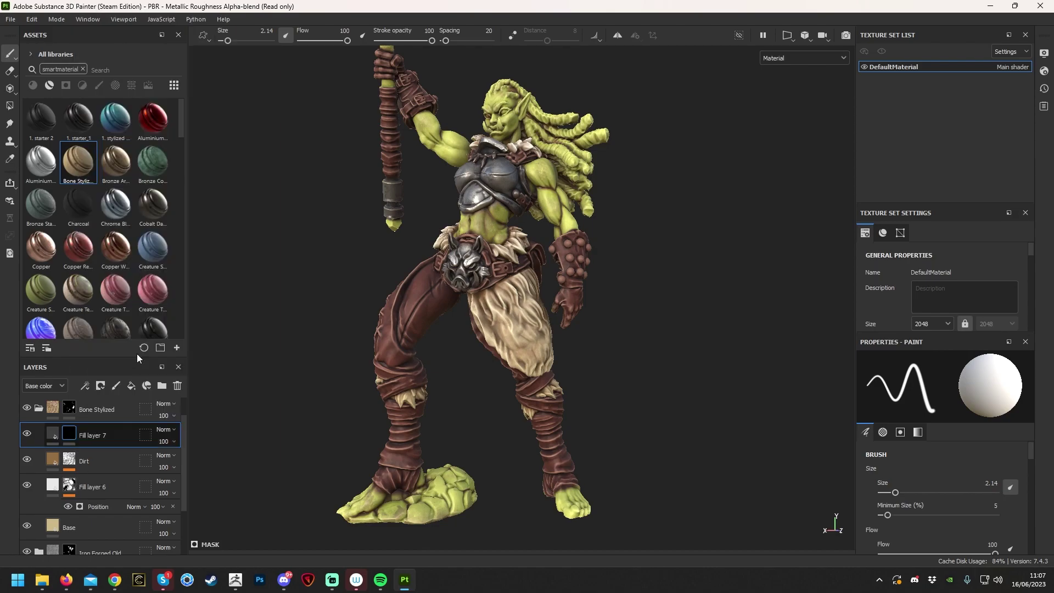
pyautogui.click(916, 391)
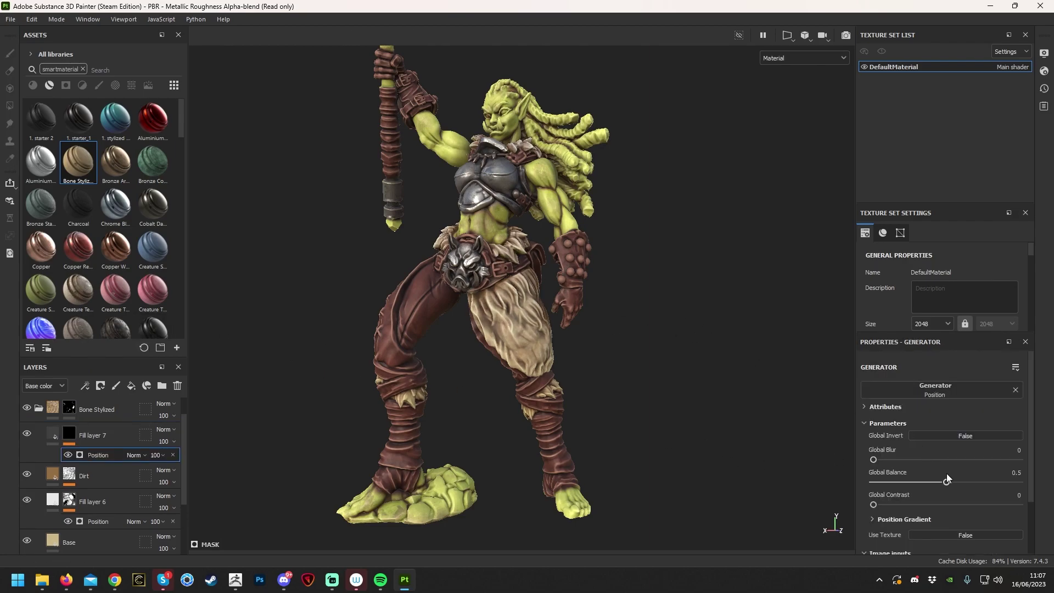
# Invert the position gradient of the dark grey layer's Position generator and set its global balance to 0.25 and global contrast to 0.76.
pyautogui.scroll(-1, 957, 492)
pyautogui.scroll(-1, 962, 496)
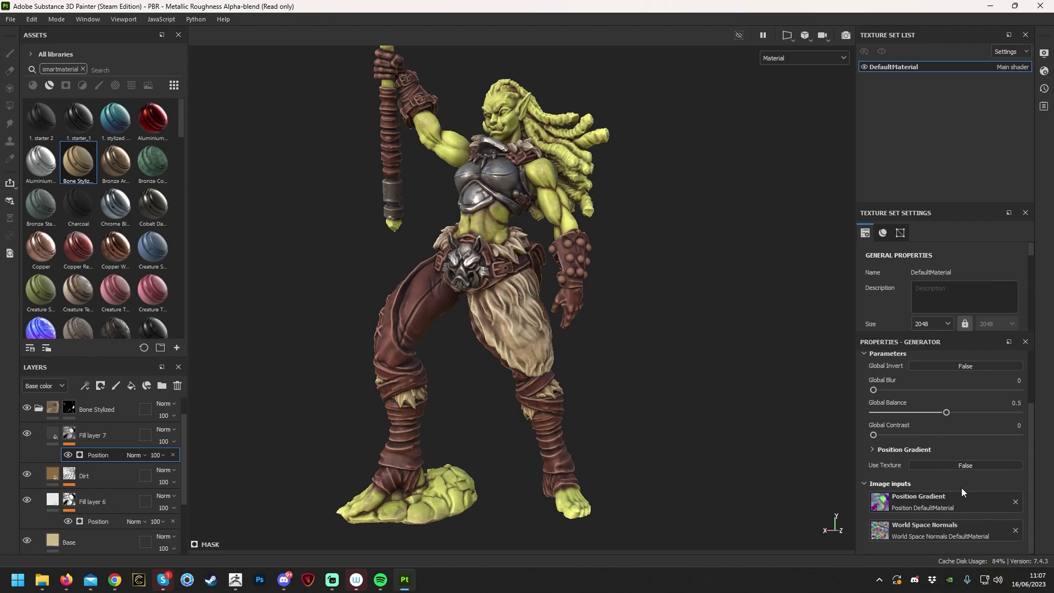
pyautogui.click(889, 454)
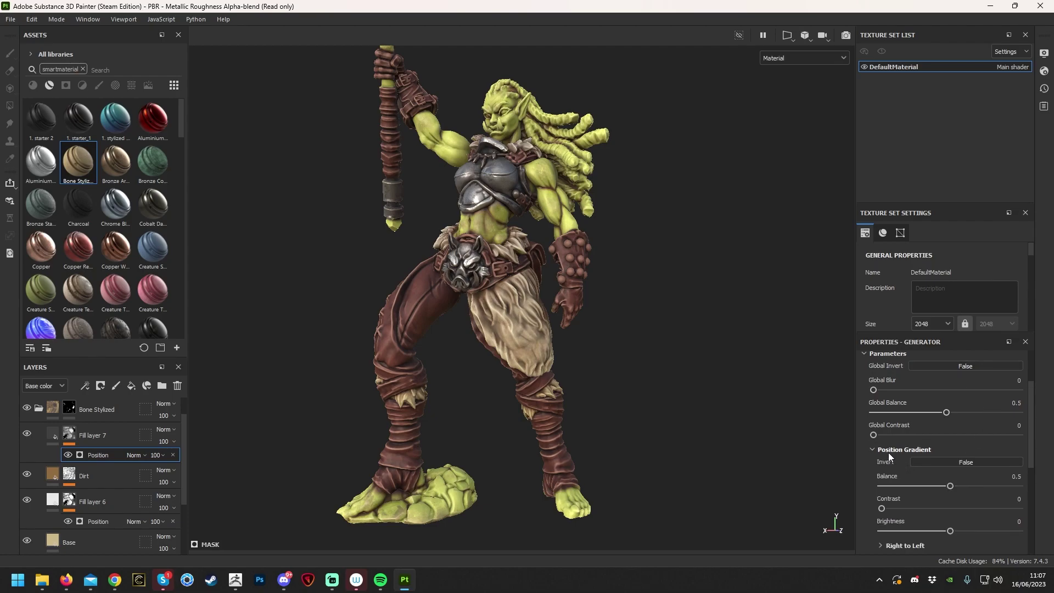
pyautogui.click(955, 461)
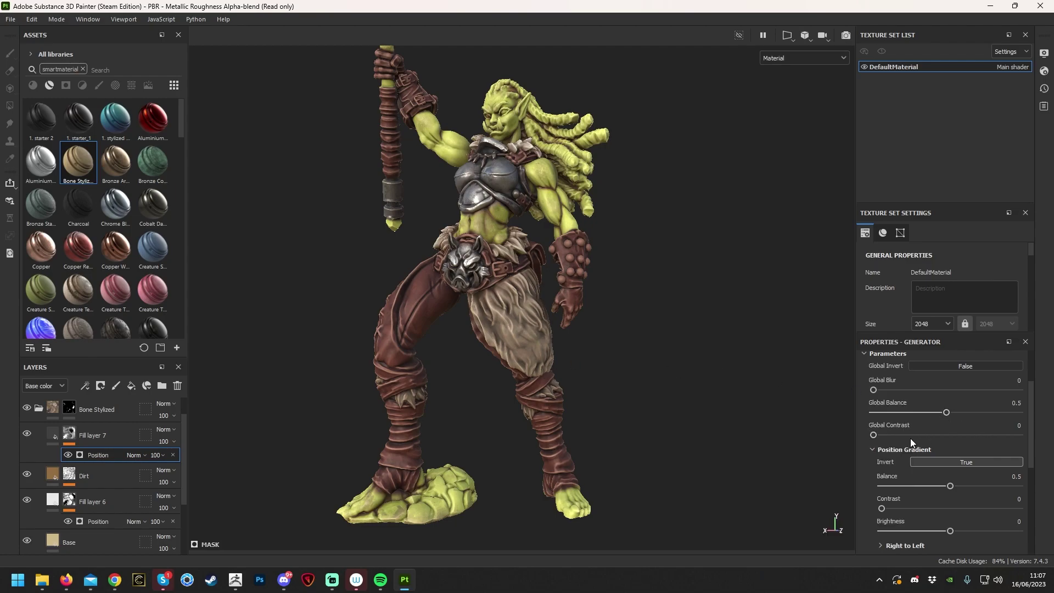
pyautogui.moveTo(874, 435)
pyautogui.mouseDown()
pyautogui.moveTo(1043, 434)
pyautogui.moveTo(831, 413)
pyautogui.moveTo(1038, 432)
pyautogui.mouseUp()
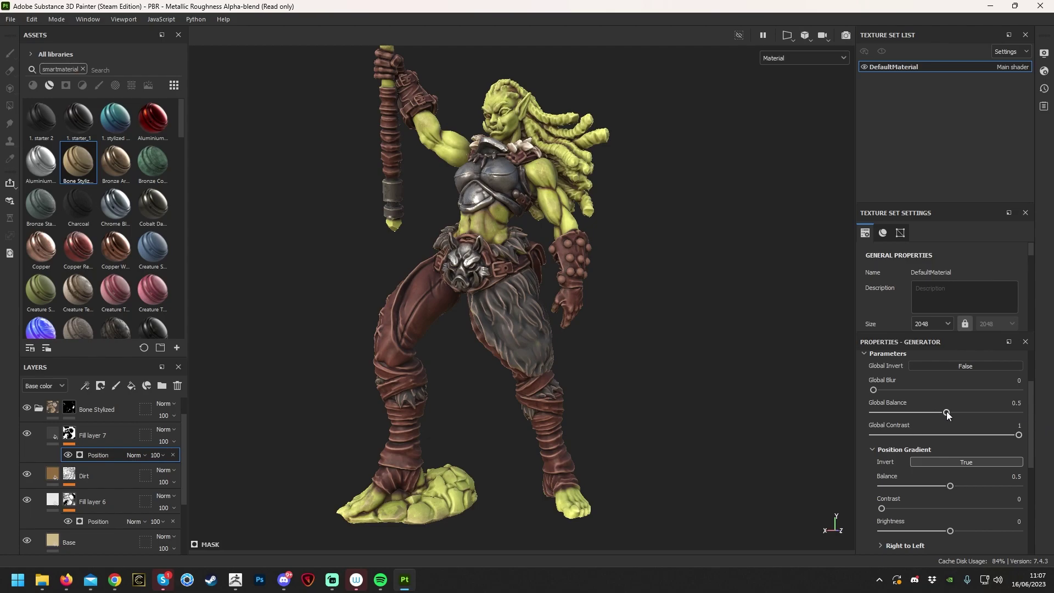
pyautogui.moveTo(948, 411); pyautogui.dragTo(909, 413)
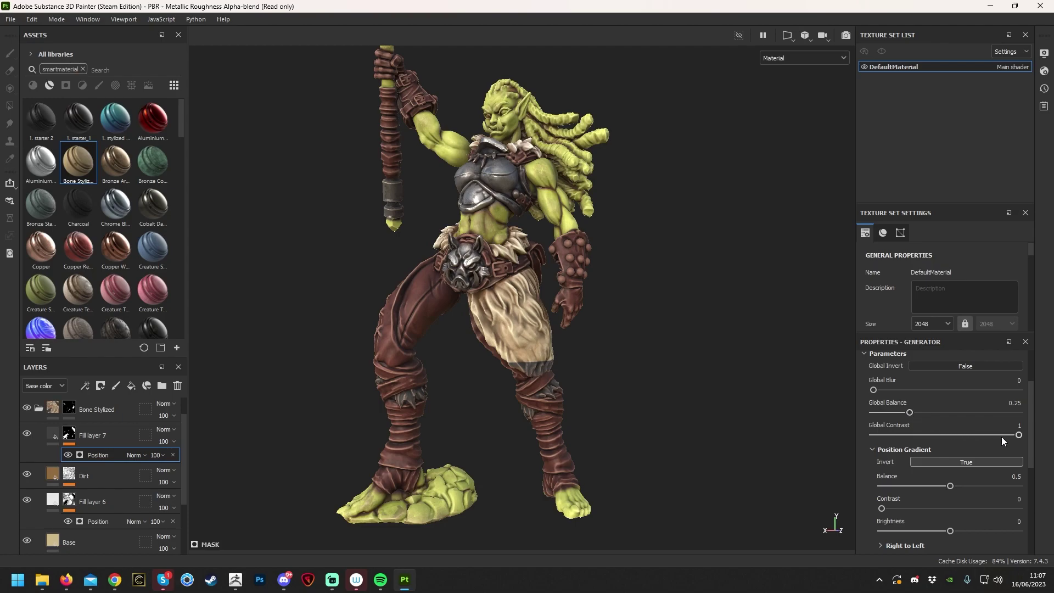
pyautogui.moveTo(1019, 435); pyautogui.dragTo(984, 435)
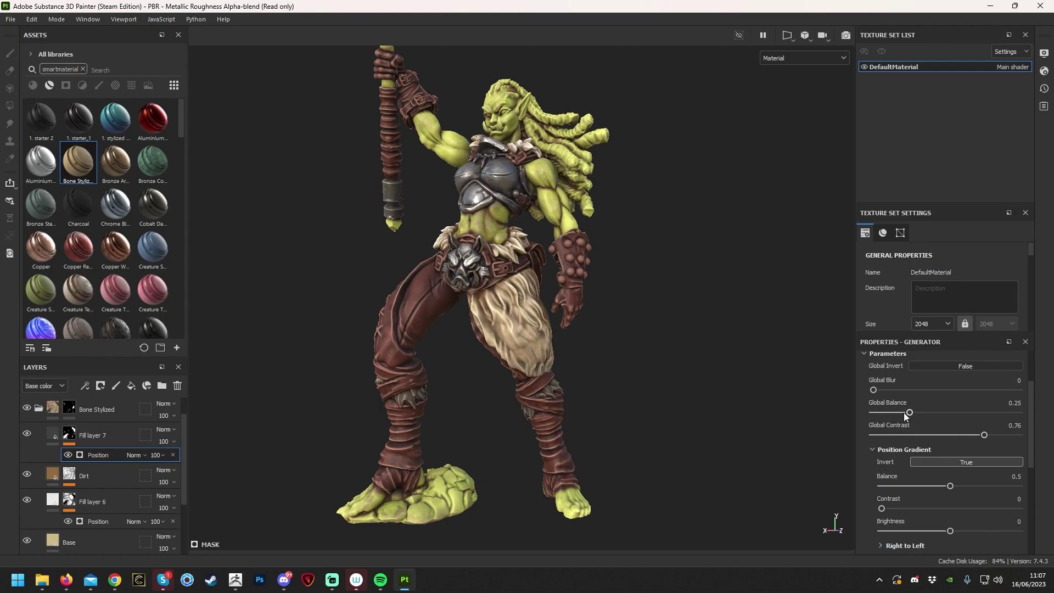
pyautogui.moveTo(911, 413); pyautogui.dragTo(910, 413)
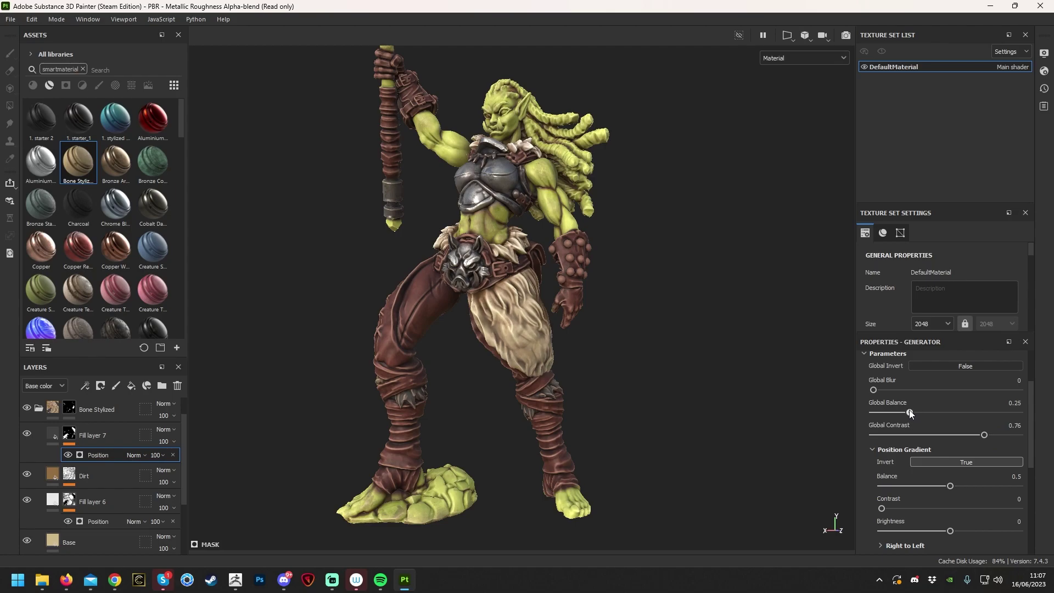
# Set the blend mode of the dark grey fill layer to Multiply and check the fur from another angle.
pyautogui.click(165, 430)
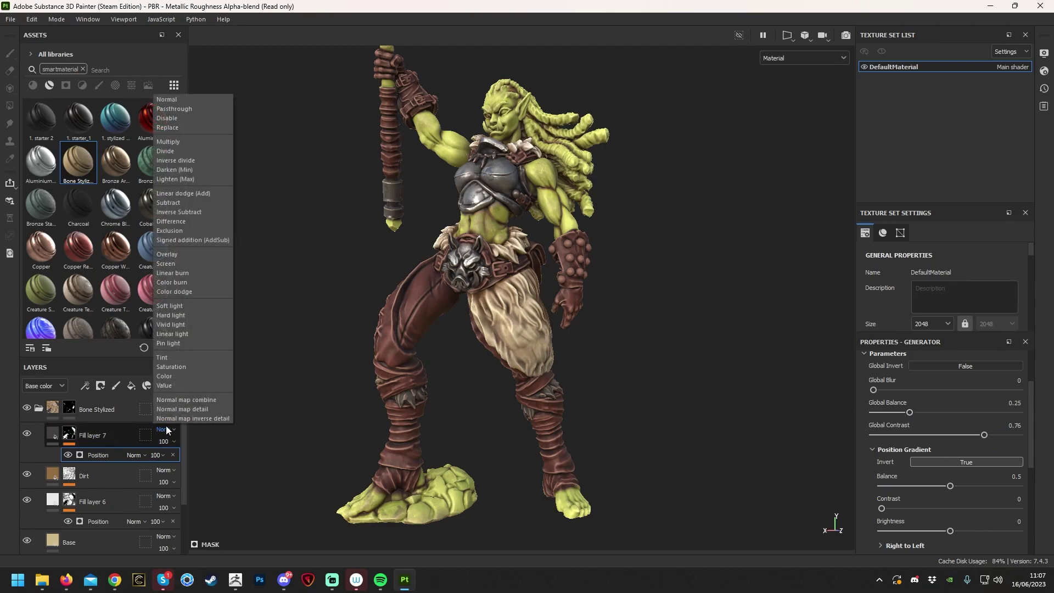
pyautogui.click(181, 142)
pyautogui.keyDown('alt'); pyautogui.moveTo(568, 370); pyautogui.dragTo(601, 378); pyautogui.keyUp('alt')
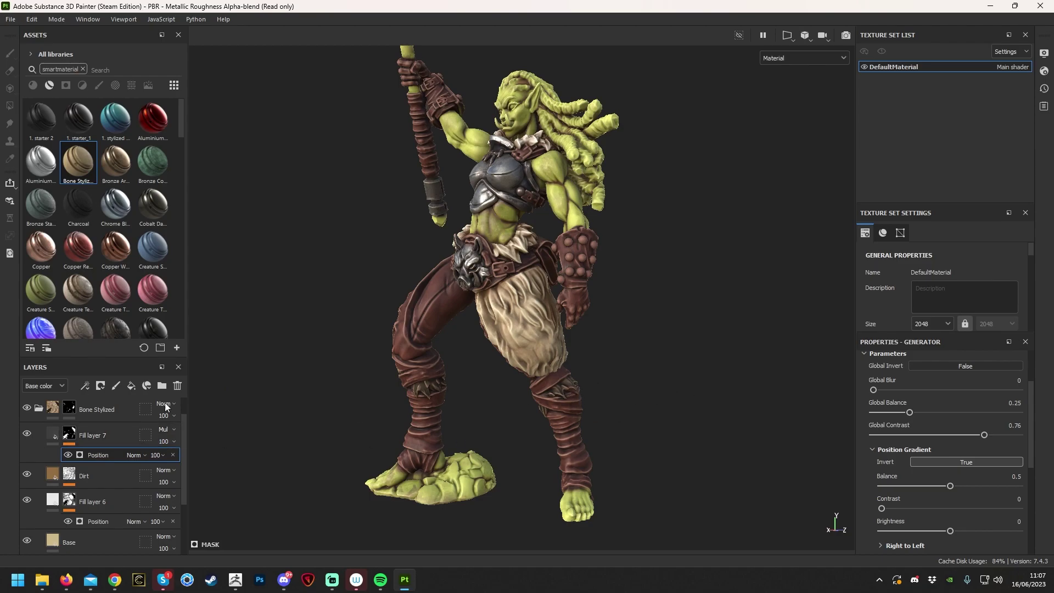
# Change the base color of the multiplied fill layer to red BE4D4D.
pyautogui.click(55, 435)
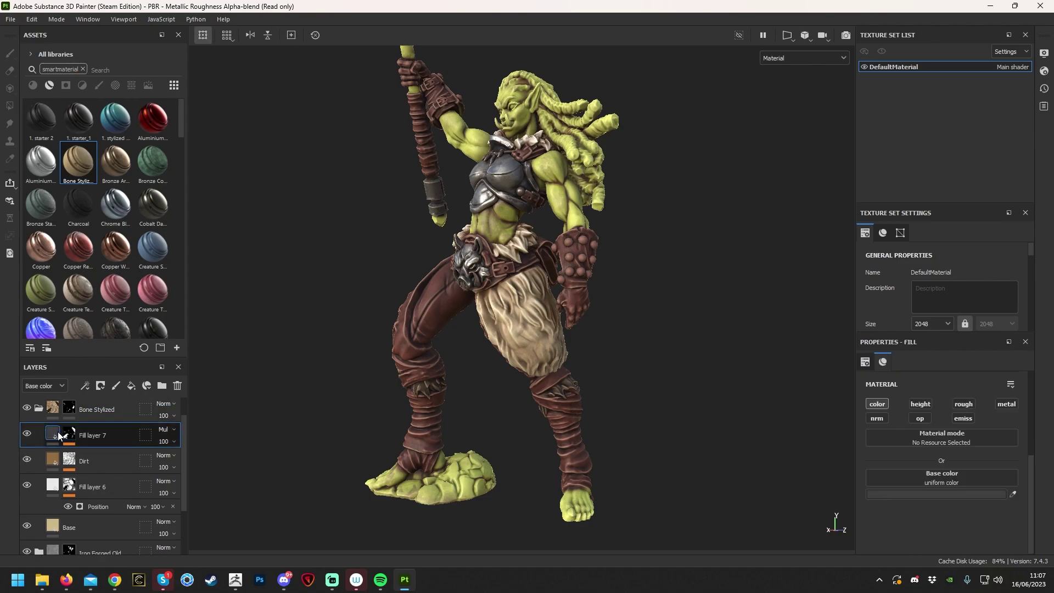
pyautogui.click(909, 494)
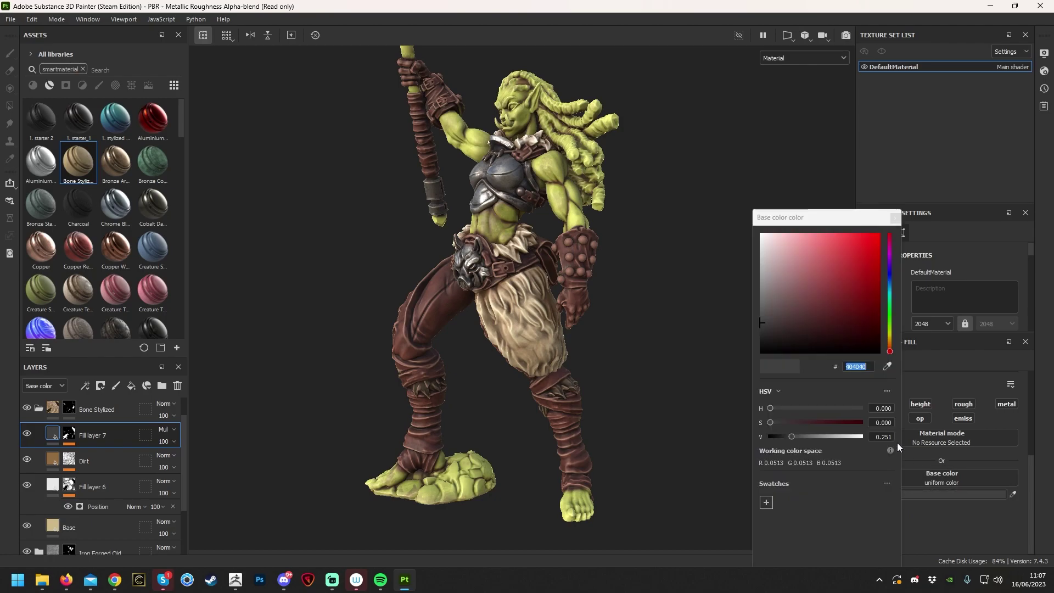
pyautogui.moveTo(796, 291); pyautogui.dragTo(831, 264)
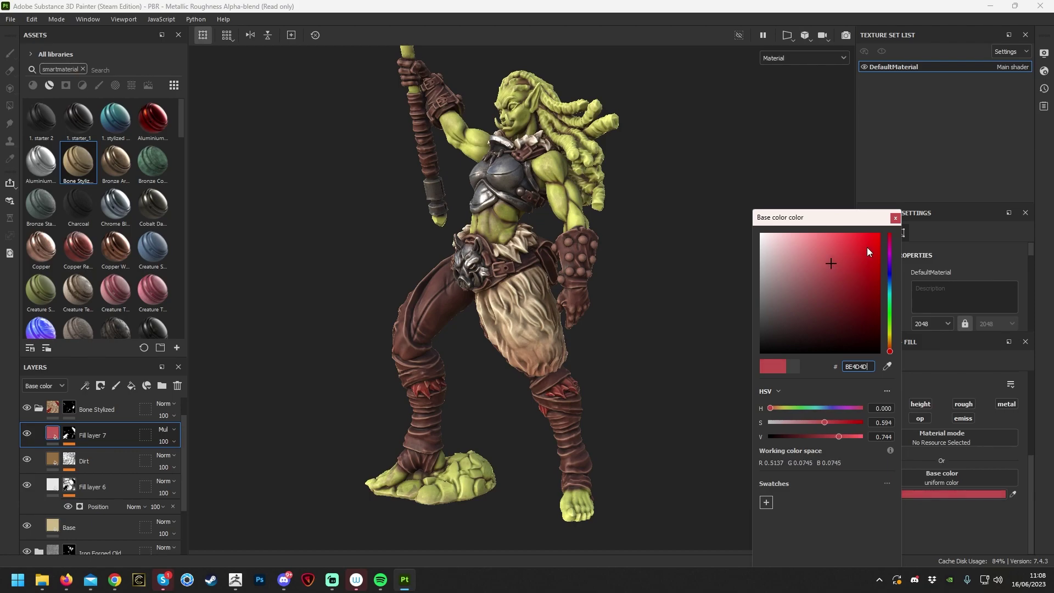
pyautogui.click(896, 219)
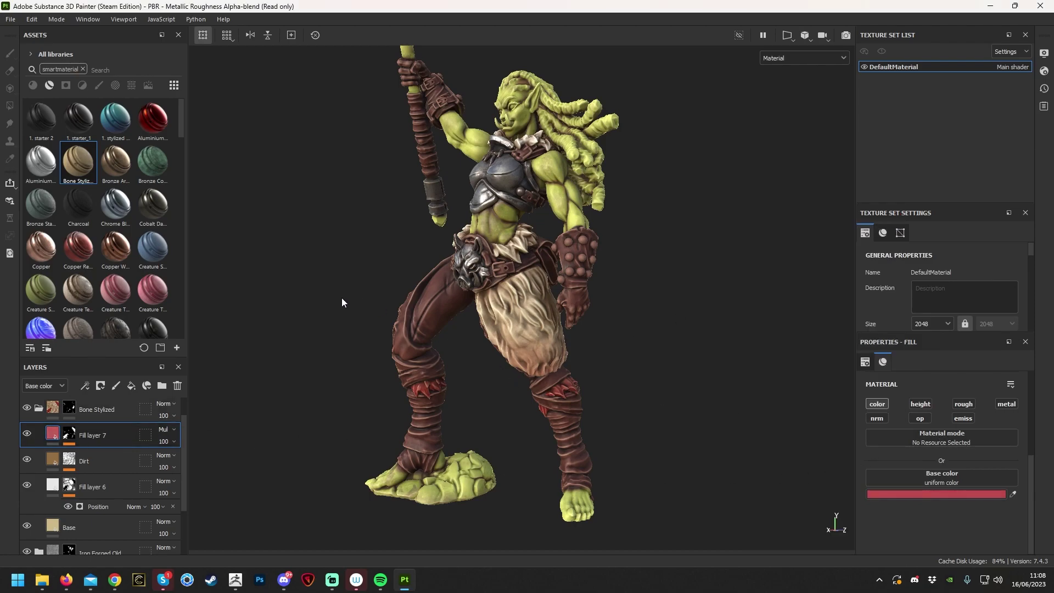
# Set the red fill layer's Position generator to a global balance of 0.34 and a global contrast of 0.68.
pyautogui.click(73, 430)
pyautogui.scroll(-5, 952, 488)
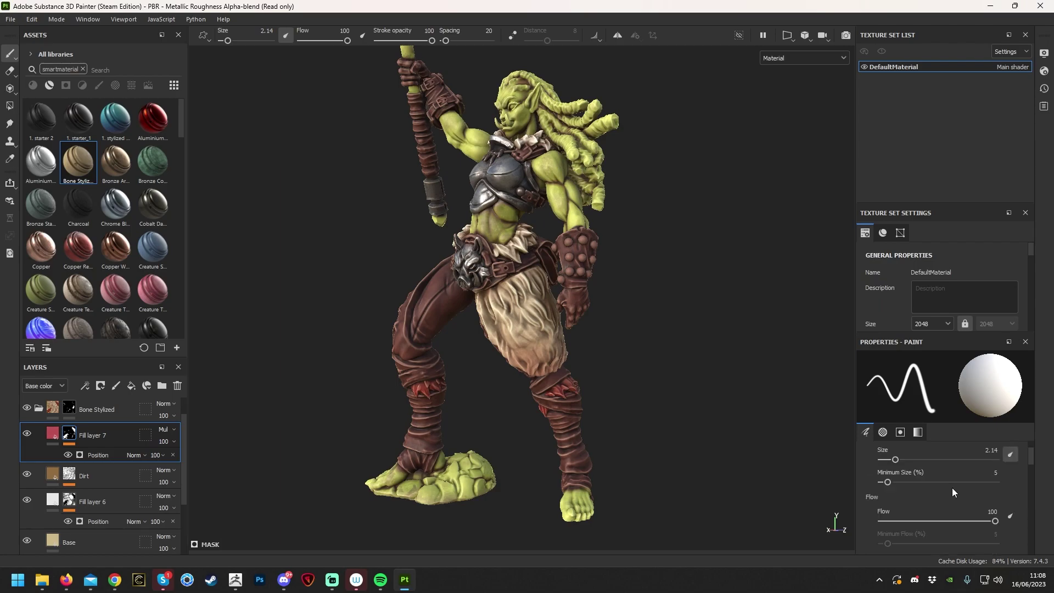
pyautogui.click(101, 455)
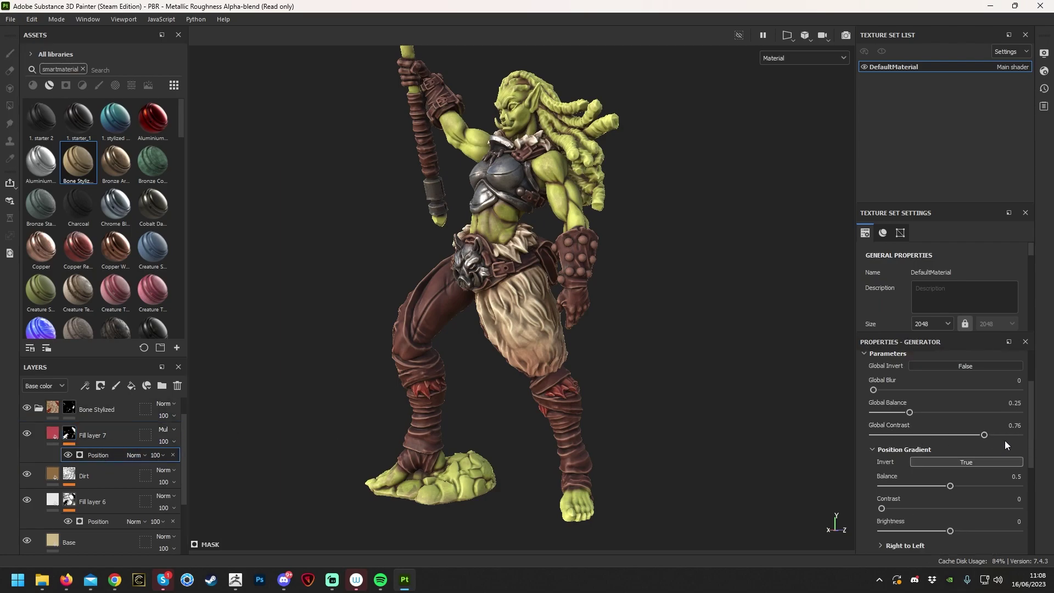
pyautogui.moveTo(984, 435)
pyautogui.mouseDown()
pyautogui.moveTo(963, 434)
pyautogui.moveTo(985, 434)
pyautogui.mouseUp()
pyautogui.moveTo(914, 411); pyautogui.dragTo(923, 410)
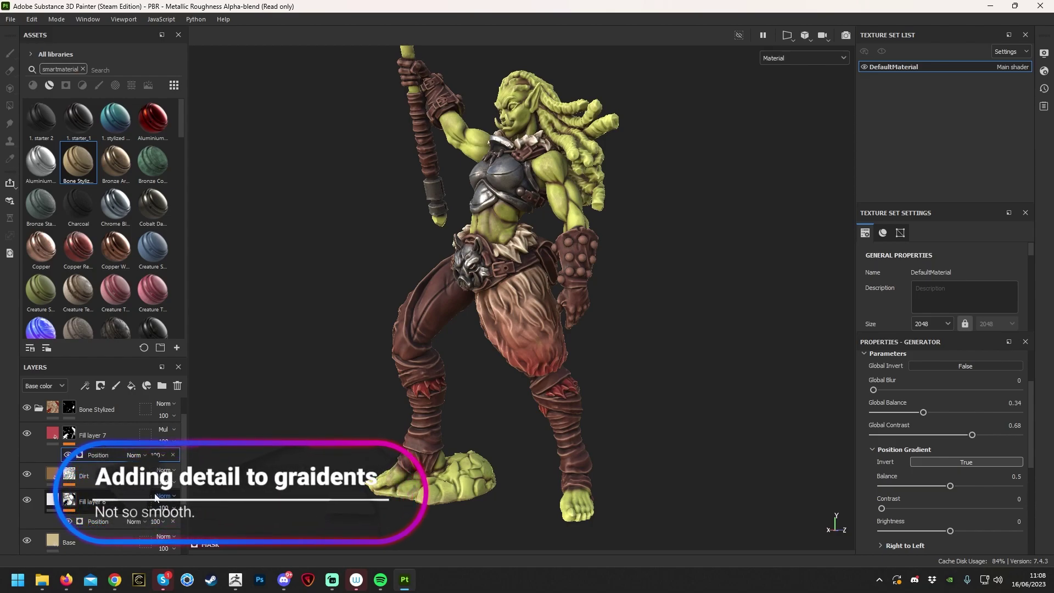
# Add a Curvature generator above the Position generator in the red fill layer's mask.
pyautogui.rightClick(103, 456)
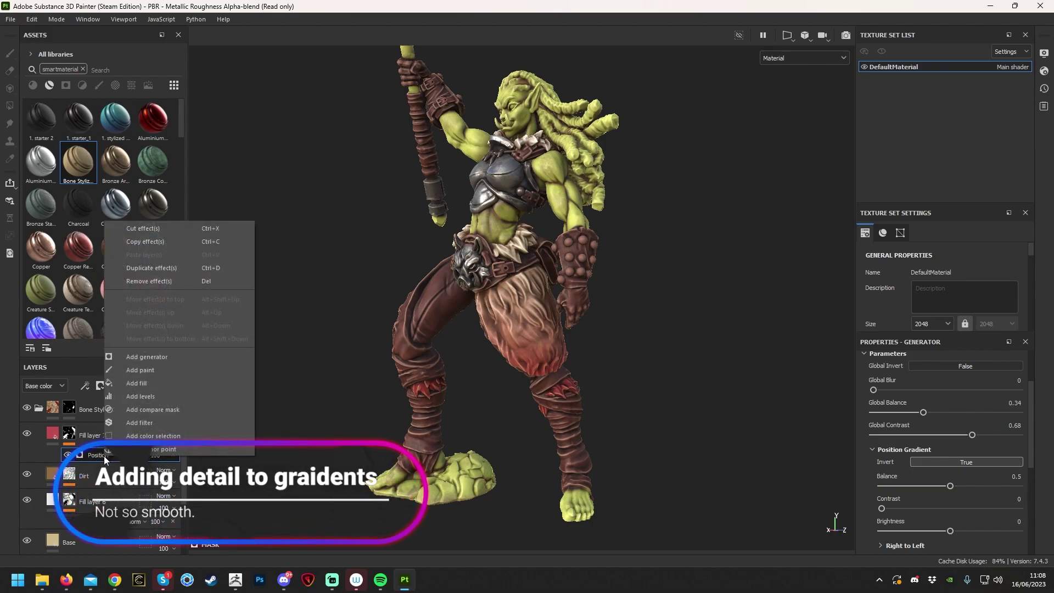
pyautogui.click(151, 354)
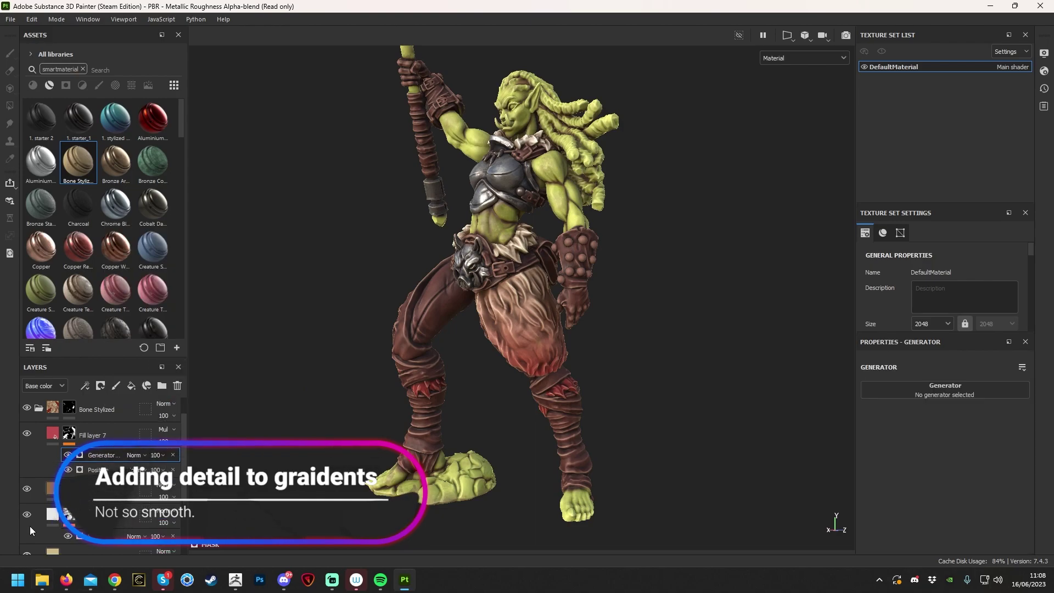
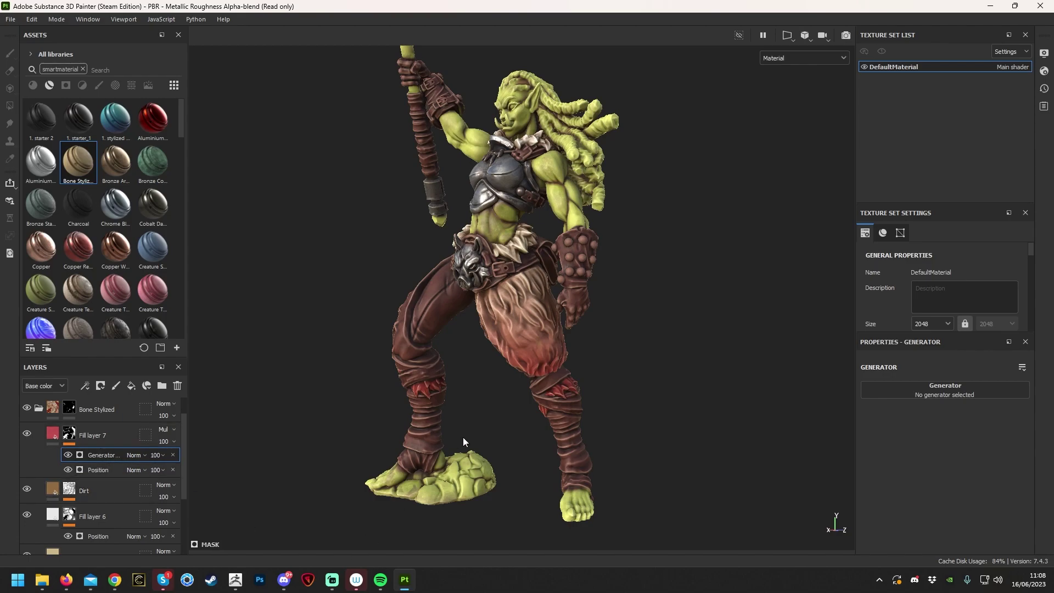
pyautogui.click(967, 395)
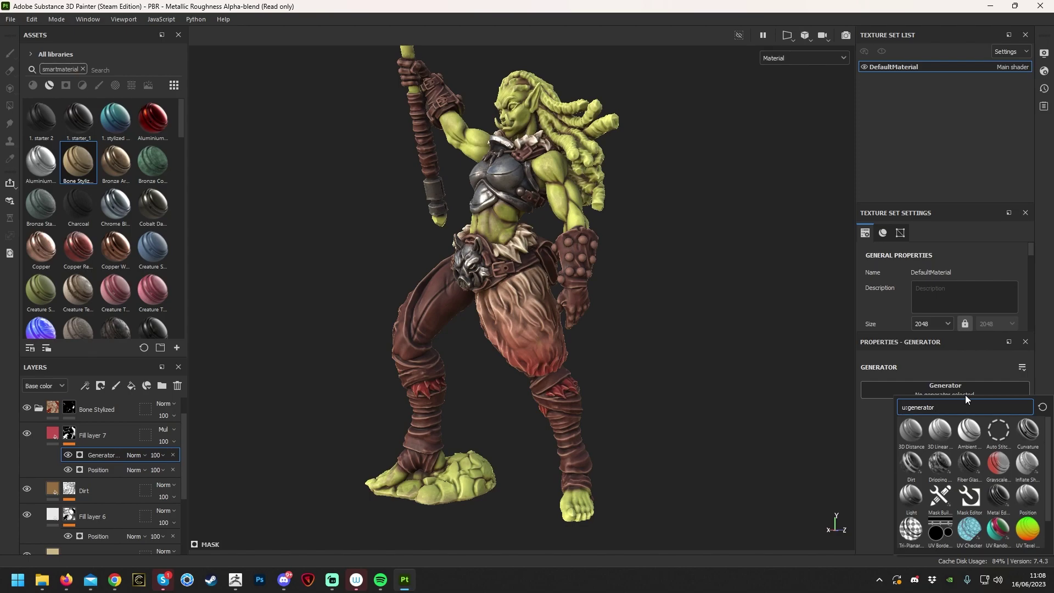
pyautogui.click(1029, 440)
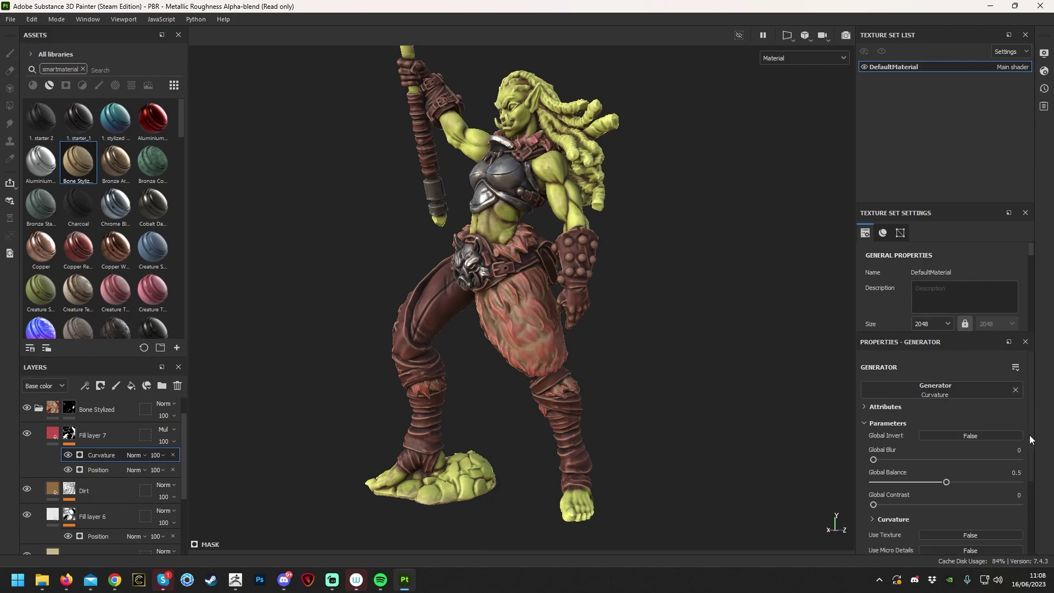
# Try the Passthrough blend mode on the Curvature generator, then set it to Multiply.
pyautogui.click(141, 456)
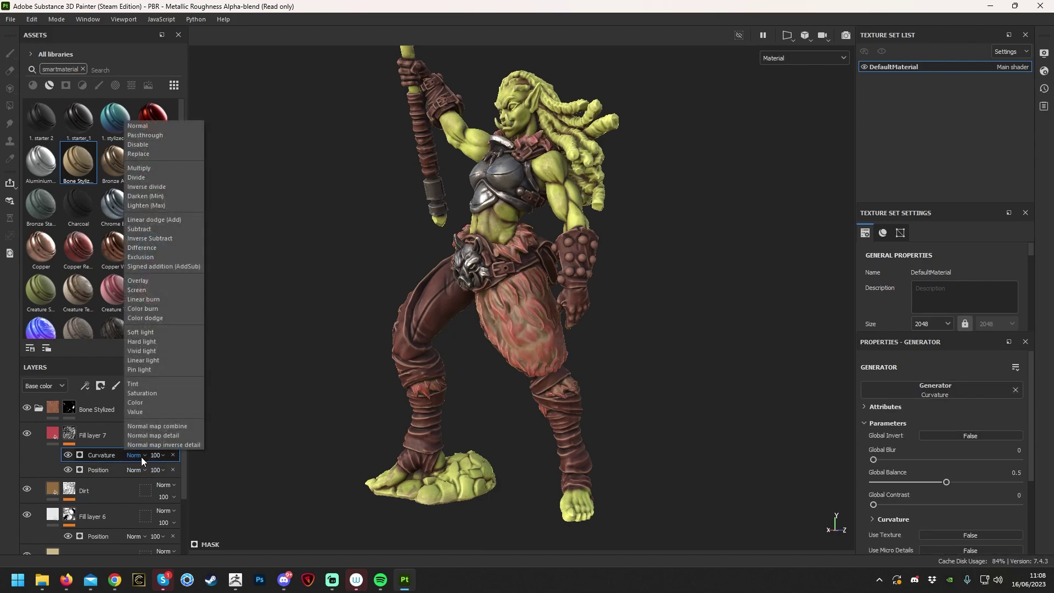
pyautogui.click(163, 135)
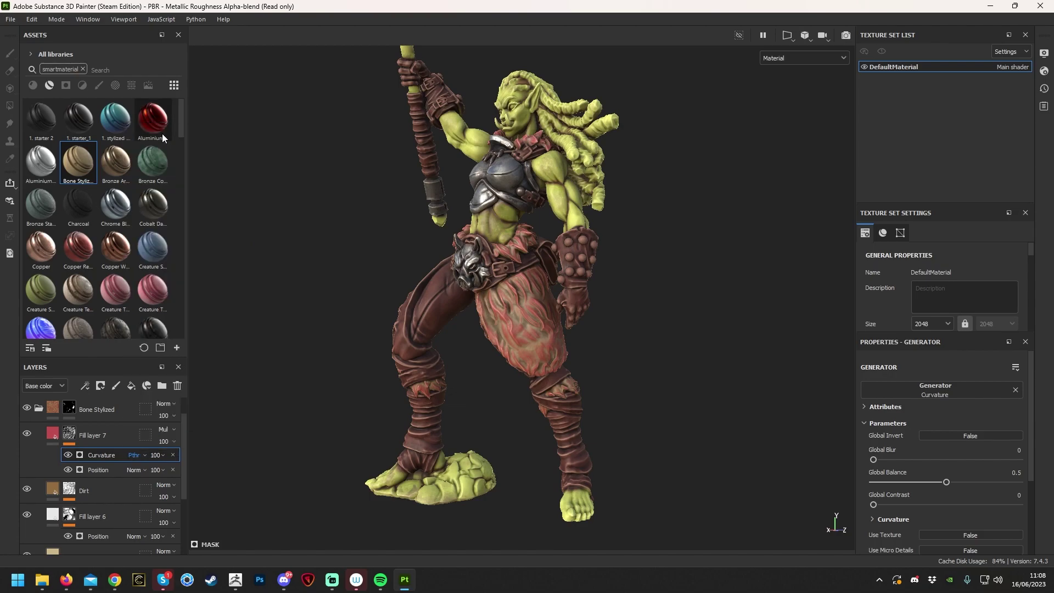
pyautogui.click(143, 458)
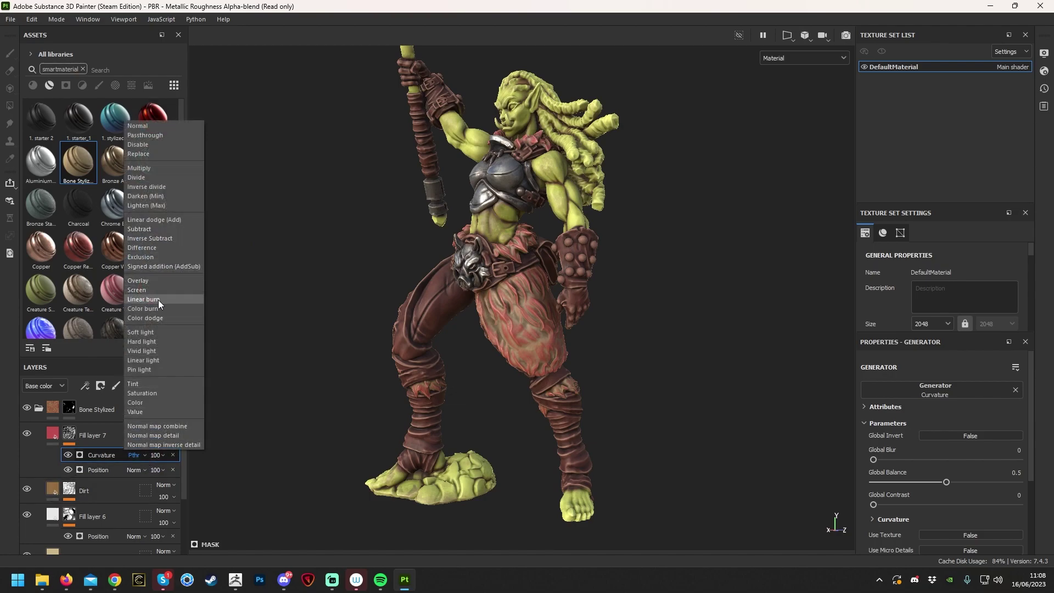
pyautogui.click(160, 165)
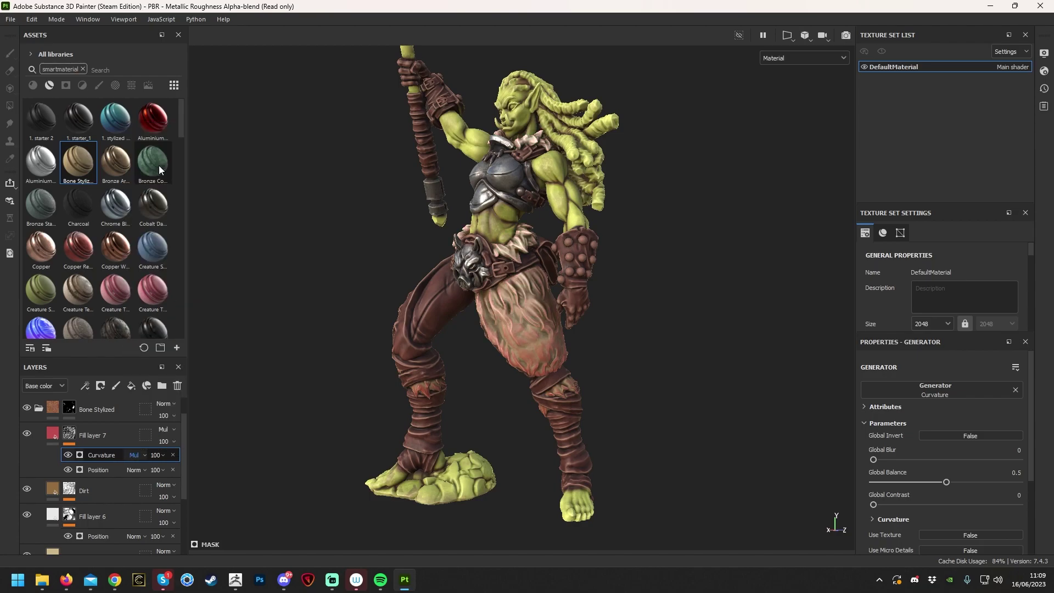
# Set the Curvature generator's Huge, Big and Large values to 0 and its Medium value to 0.22.
pyautogui.scroll(5, 631, 360)
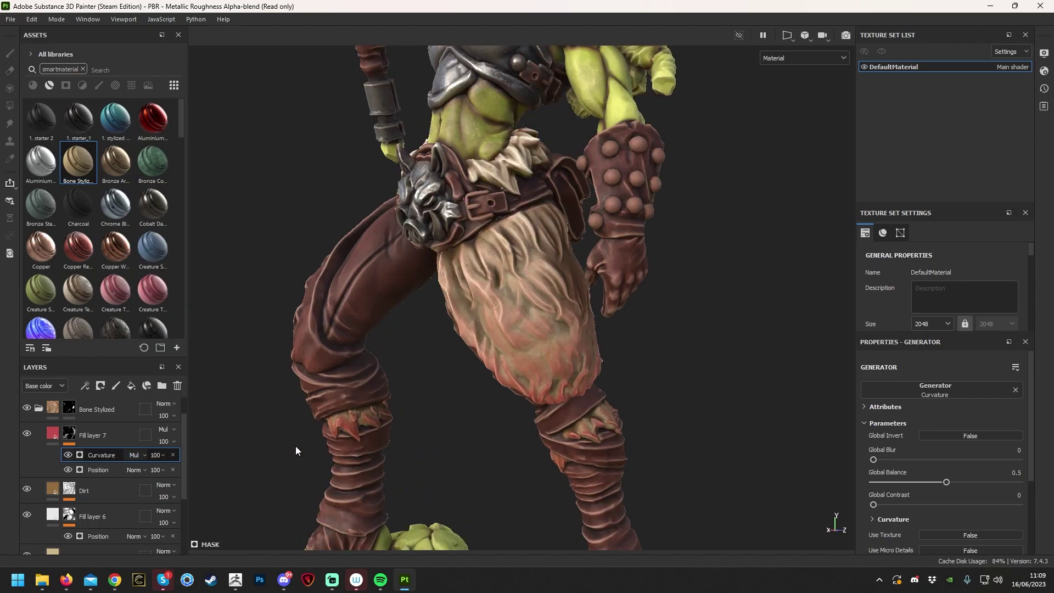
pyautogui.scroll(-5, 576, 408)
pyautogui.scroll(2, 563, 385)
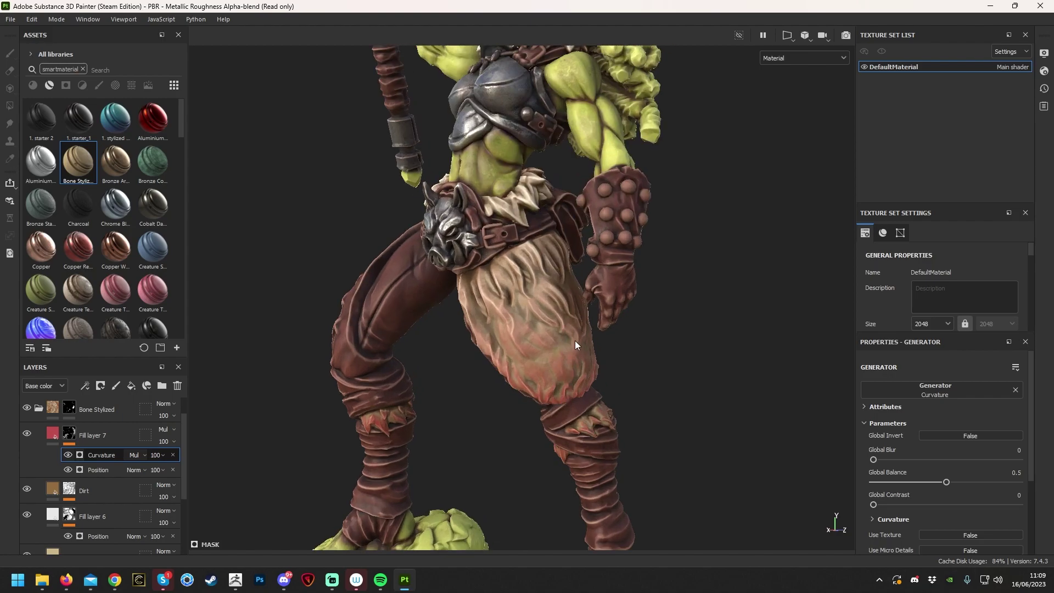
pyautogui.scroll(-2, 906, 489)
pyautogui.click(899, 454)
pyautogui.scroll(-4, 970, 514)
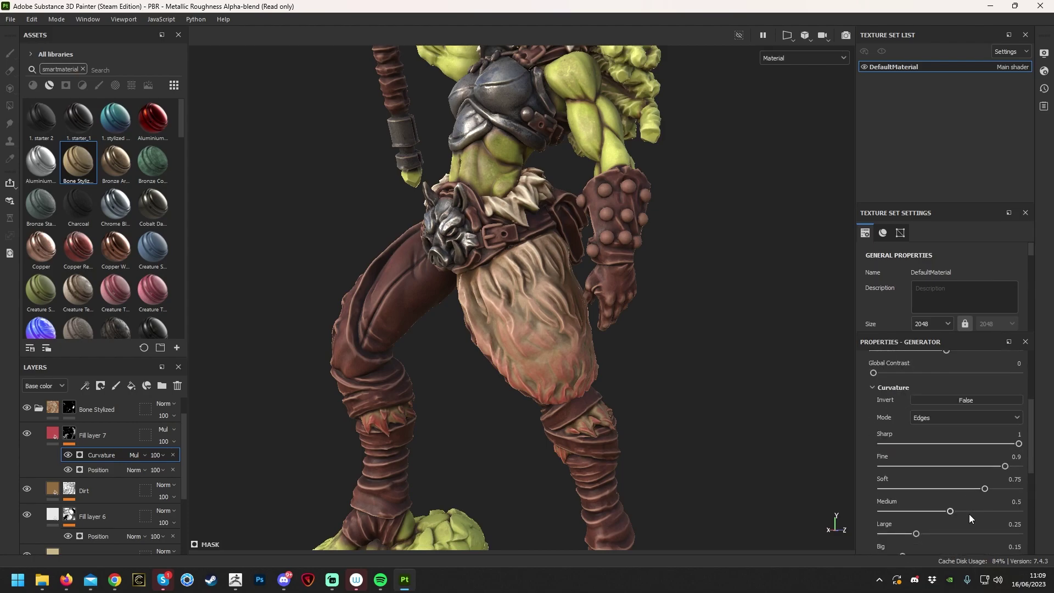
pyautogui.scroll(1, 932, 450)
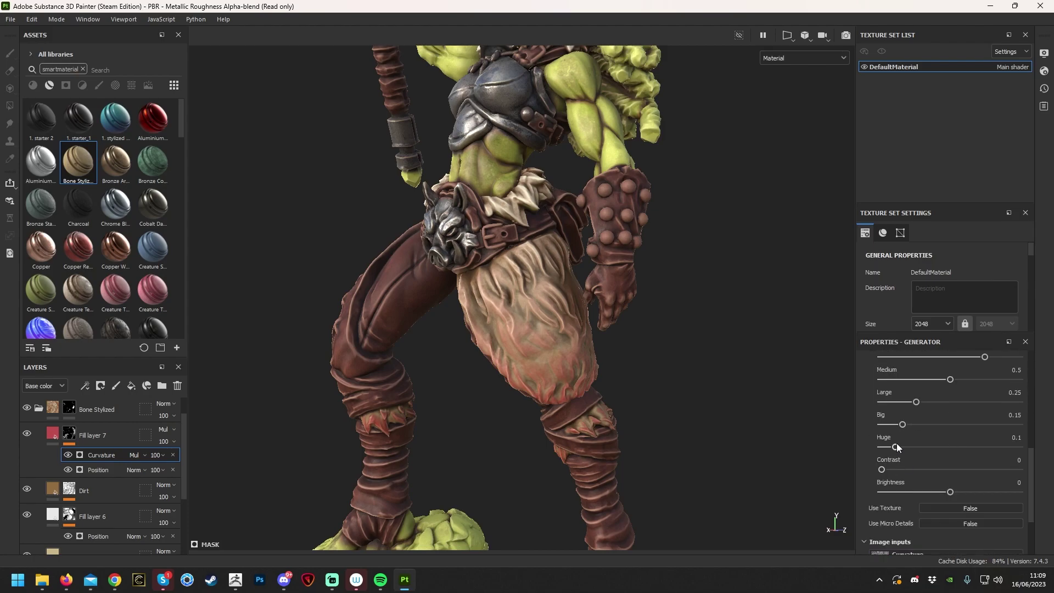
pyautogui.moveTo(902, 424); pyautogui.dragTo(784, 423)
pyautogui.moveTo(918, 403); pyautogui.dragTo(873, 403)
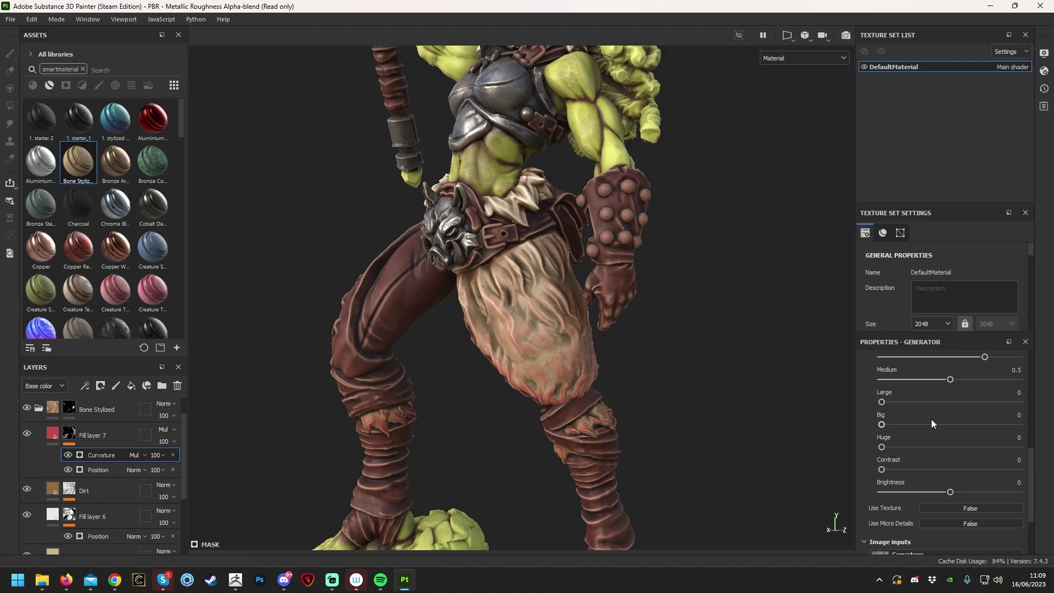
pyautogui.moveTo(951, 379); pyautogui.dragTo(910, 374)
# Set the Curvature generator's global balance to 0.47 and global contrast to 0.24.
pyautogui.scroll(5, 944, 437)
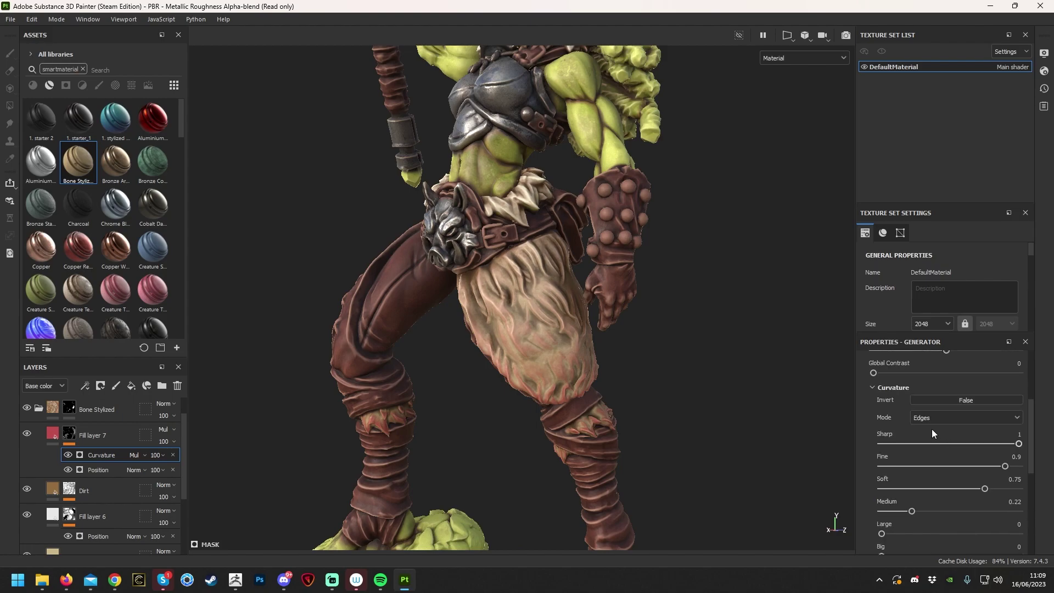
pyautogui.moveTo(947, 417)
pyautogui.mouseDown()
pyautogui.moveTo(977, 417)
pyautogui.moveTo(962, 417)
pyautogui.mouseUp()
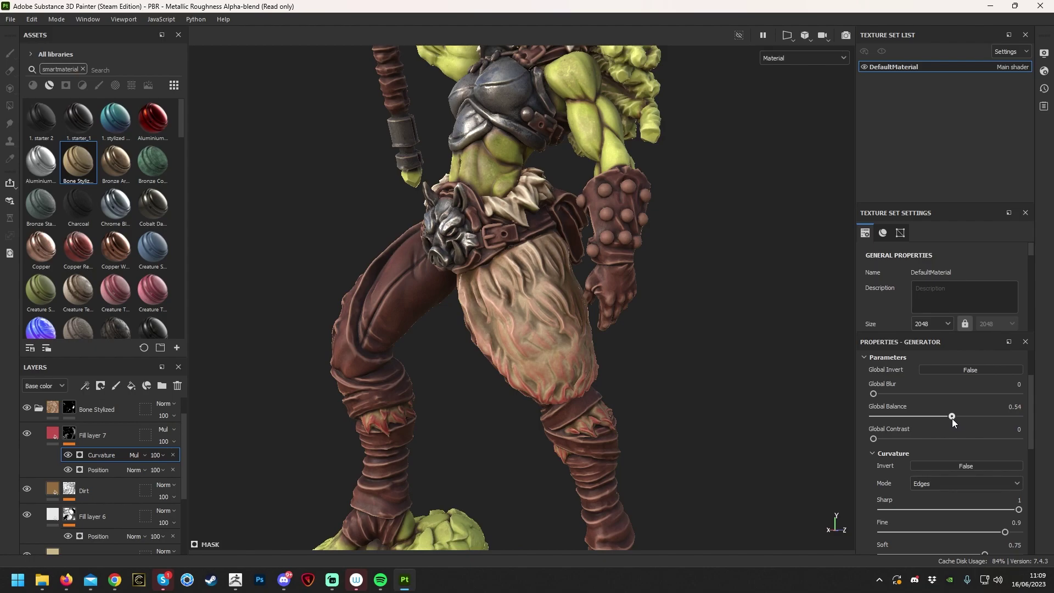
pyautogui.moveTo(874, 439); pyautogui.dragTo(945, 417)
pyautogui.scroll(-5, 733, 397)
pyautogui.scroll(4, 677, 406)
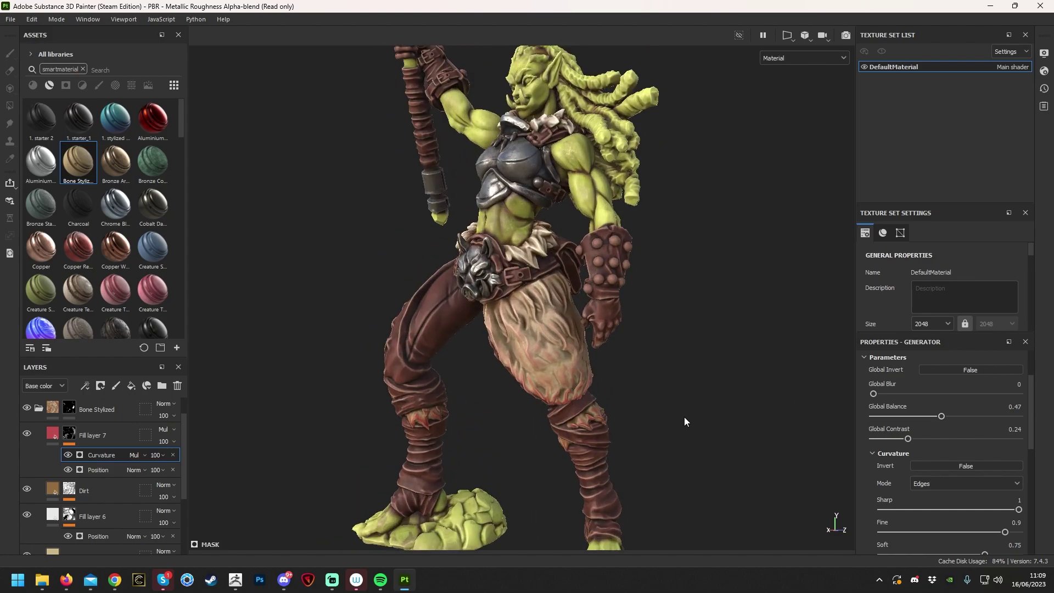
# Lower the Curvature generator's opacity to 71 and inspect the fur up close.
pyautogui.scroll(4, 681, 406)
pyautogui.scroll(-4, 671, 376)
pyautogui.scroll(-3, 911, 528)
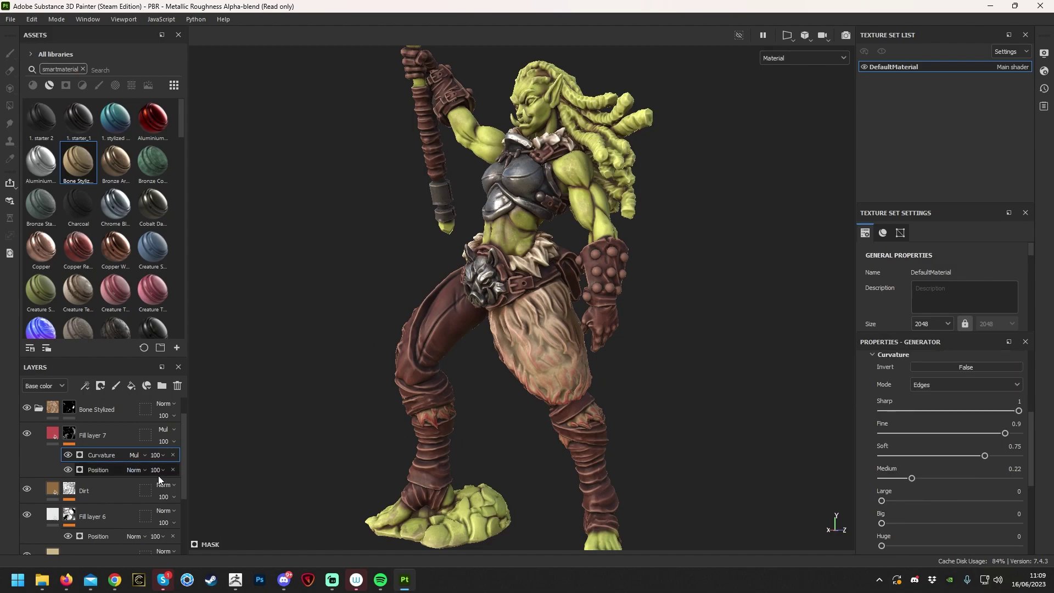
pyautogui.click(161, 459)
pyautogui.moveTo(197, 478); pyautogui.dragTo(185, 476)
pyautogui.scroll(5, 592, 463)
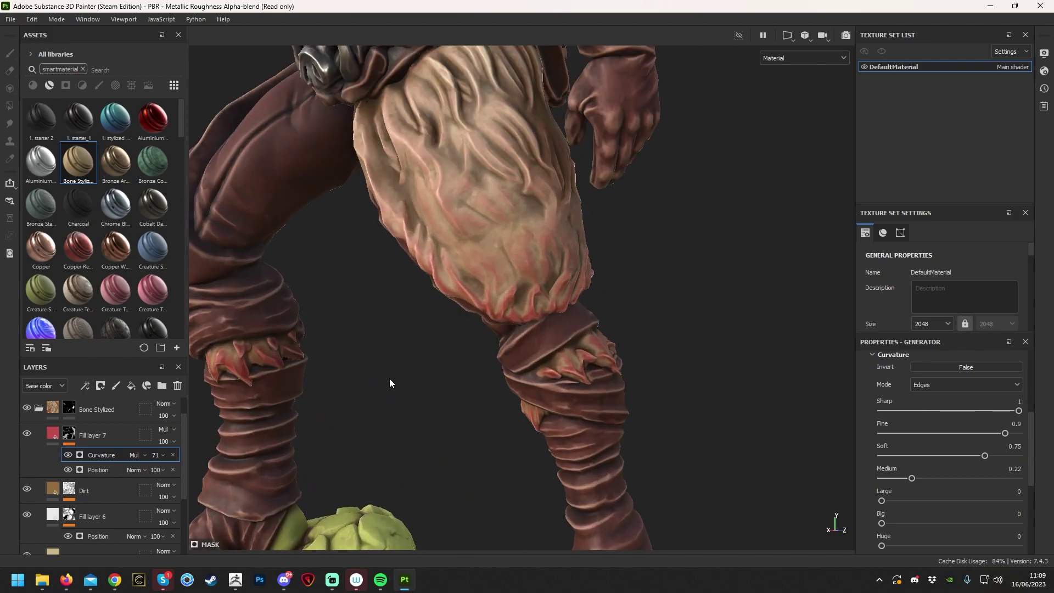
# Set the Curvature generator's opacity to 76 and check the fur against the whole figure.
pyautogui.moveTo(181, 474); pyautogui.dragTo(188, 479)
pyautogui.scroll(-6, 621, 302)
pyautogui.scroll(5, 676, 337)
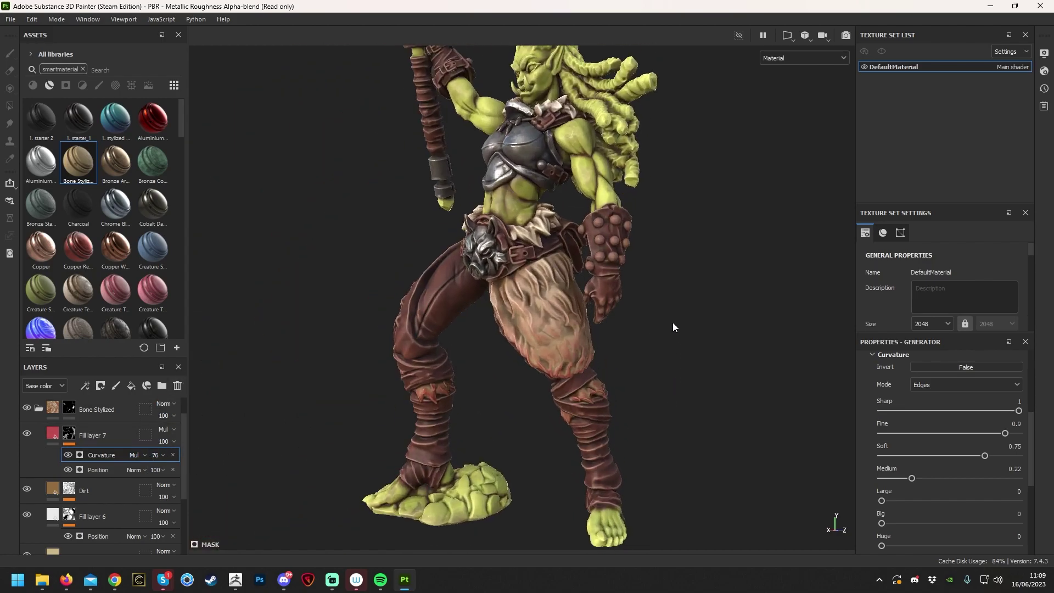
pyautogui.keyDown('alt'); pyautogui.moveTo(407, 413); pyautogui.dragTo(549, 344); pyautogui.keyUp('alt')
pyautogui.keyDown('alt'); pyautogui.moveTo(586, 377); pyautogui.dragTo(460, 399); pyautogui.keyUp('alt')
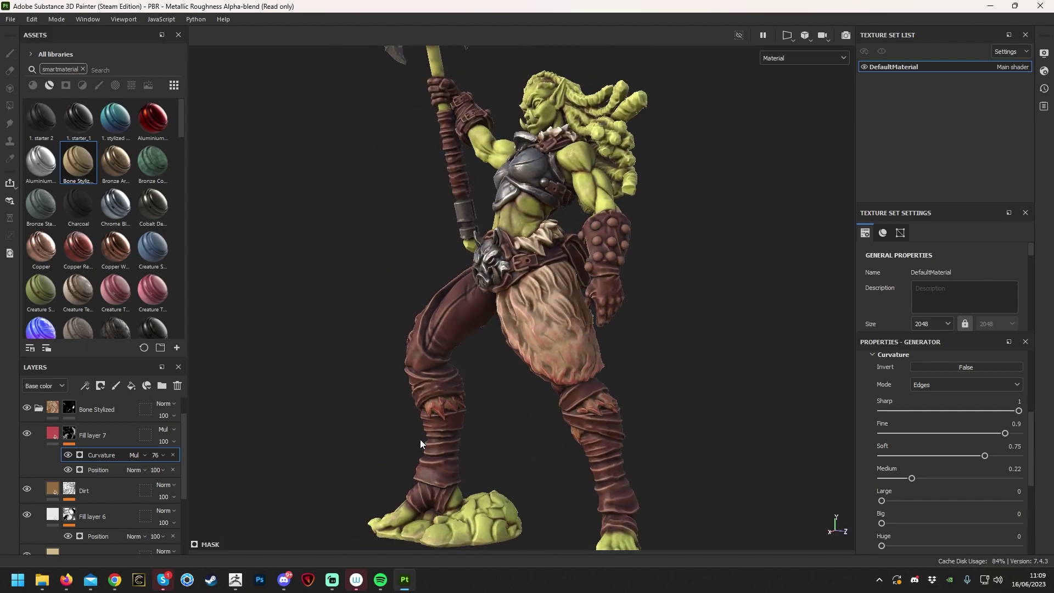
# Change Fill layer 7's base color to a brighter, more saturated red after trying the darker red A13535.
pyautogui.click(48, 437)
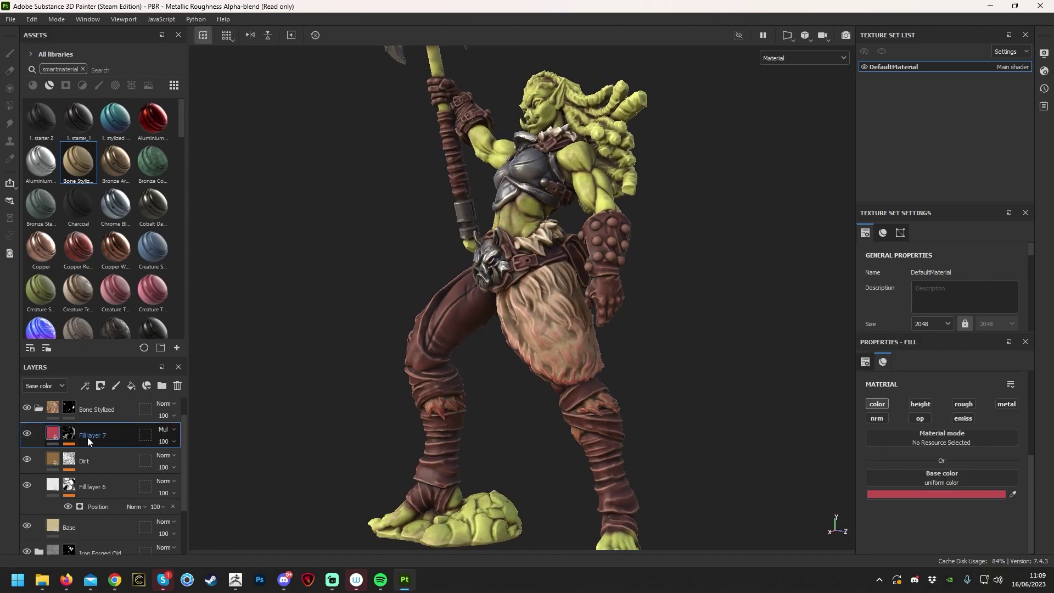
pyautogui.click(935, 493)
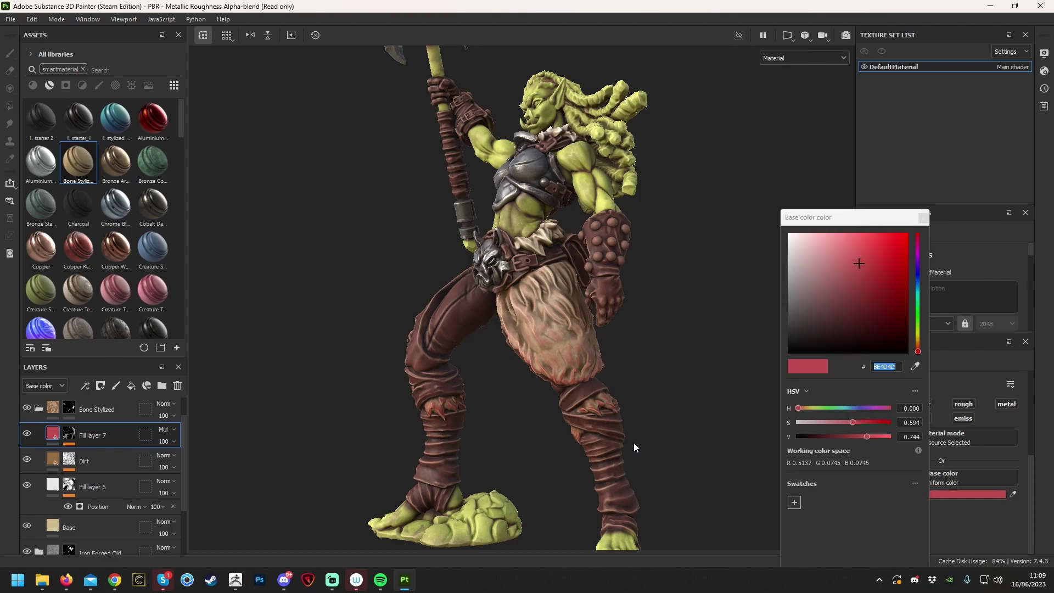
pyautogui.moveTo(918, 333); pyautogui.dragTo(921, 358)
pyautogui.moveTo(840, 307); pyautogui.dragTo(868, 276)
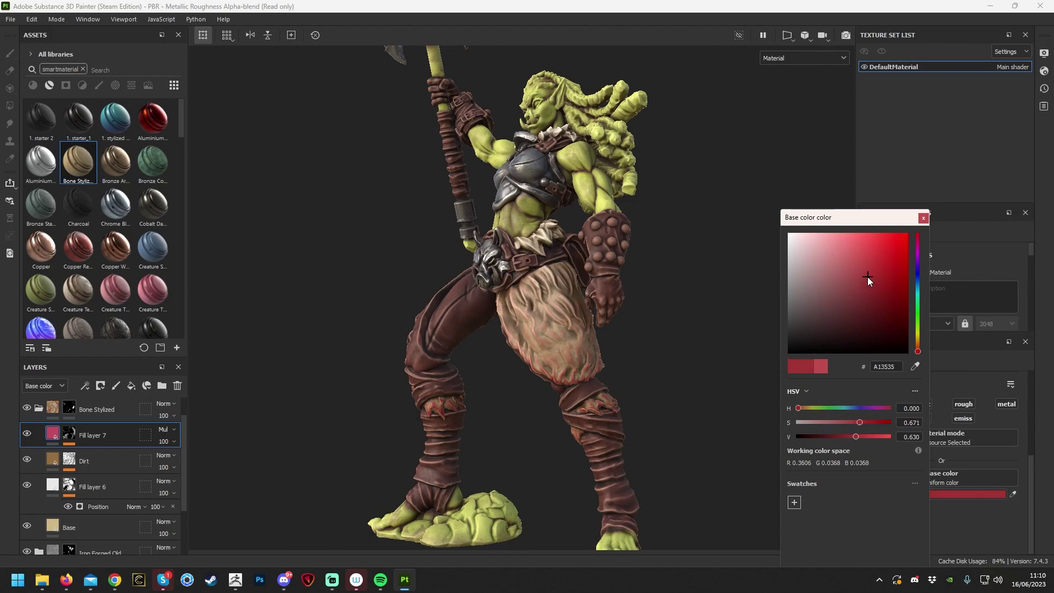
pyautogui.click(923, 218)
pyautogui.keyDown('alt'); pyautogui.moveTo(748, 292); pyautogui.dragTo(684, 240); pyautogui.keyUp('alt')
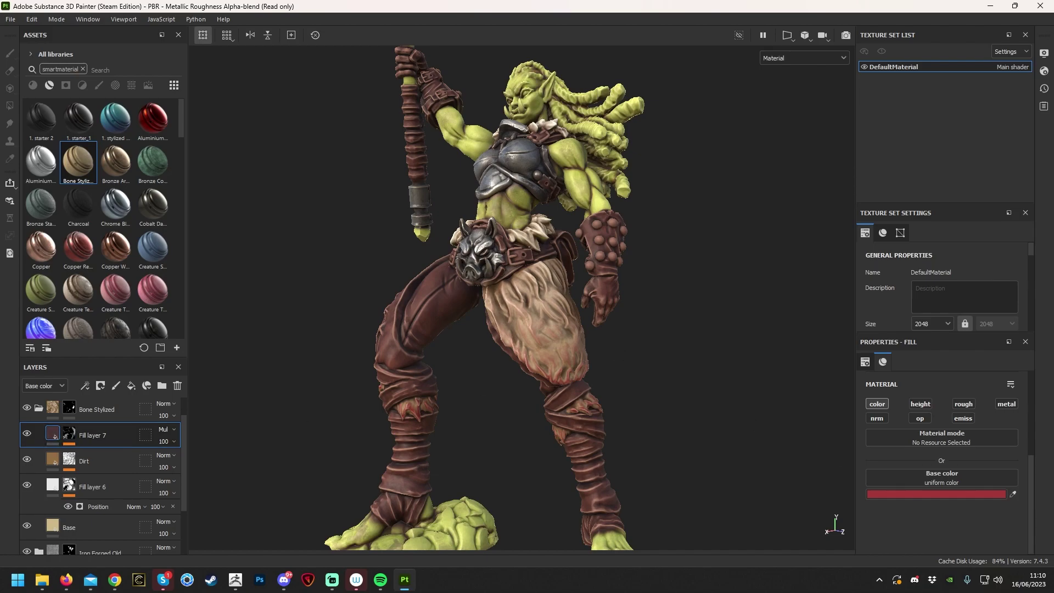
pyautogui.click(934, 493)
pyautogui.moveTo(888, 300); pyautogui.dragTo(871, 252)
pyautogui.click(935, 223)
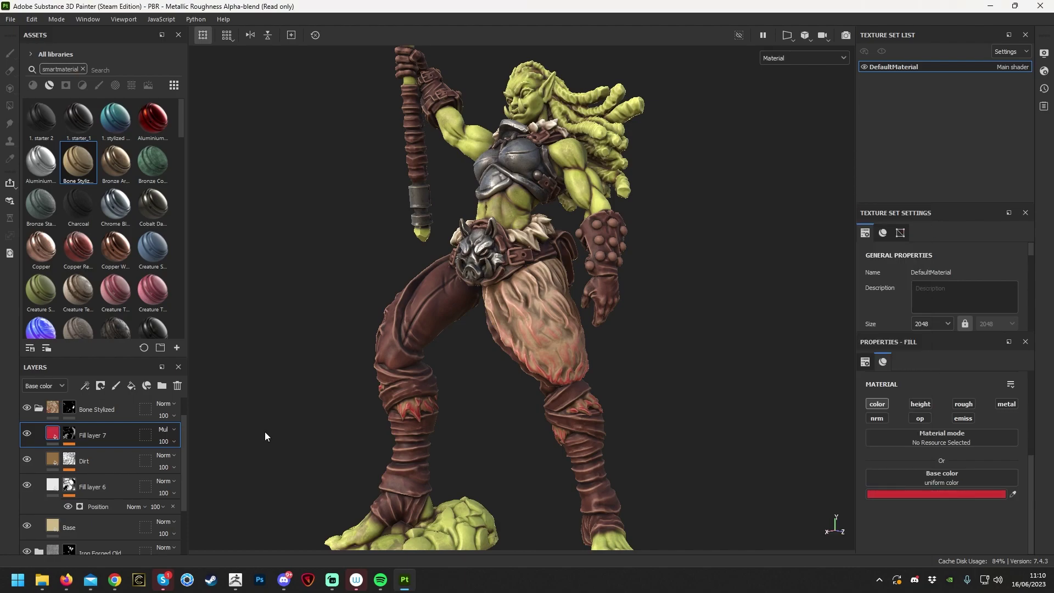
# Set the mode of the Curvature generator in Fill layer 7's mask to Dual.
pyautogui.click(75, 438)
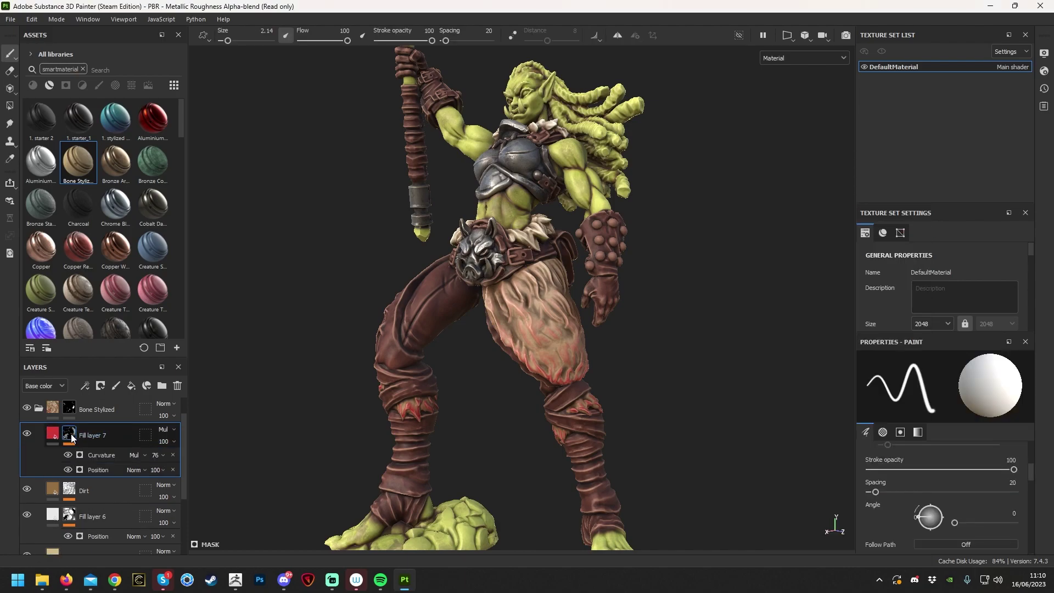
pyautogui.click(101, 459)
pyautogui.click(952, 391)
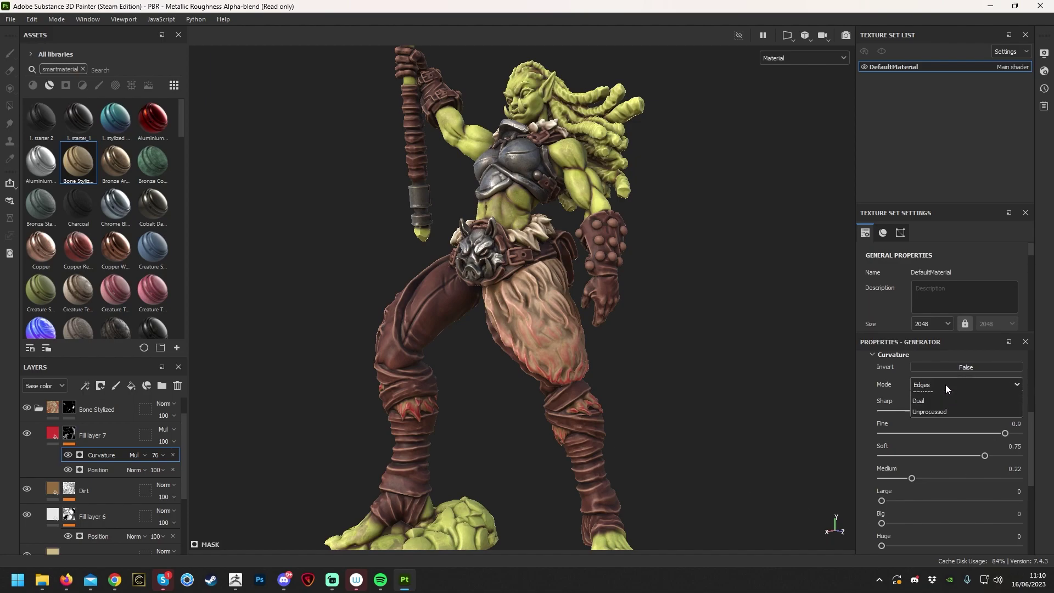
pyautogui.click(938, 410)
pyautogui.click(939, 384)
pyautogui.click(930, 417)
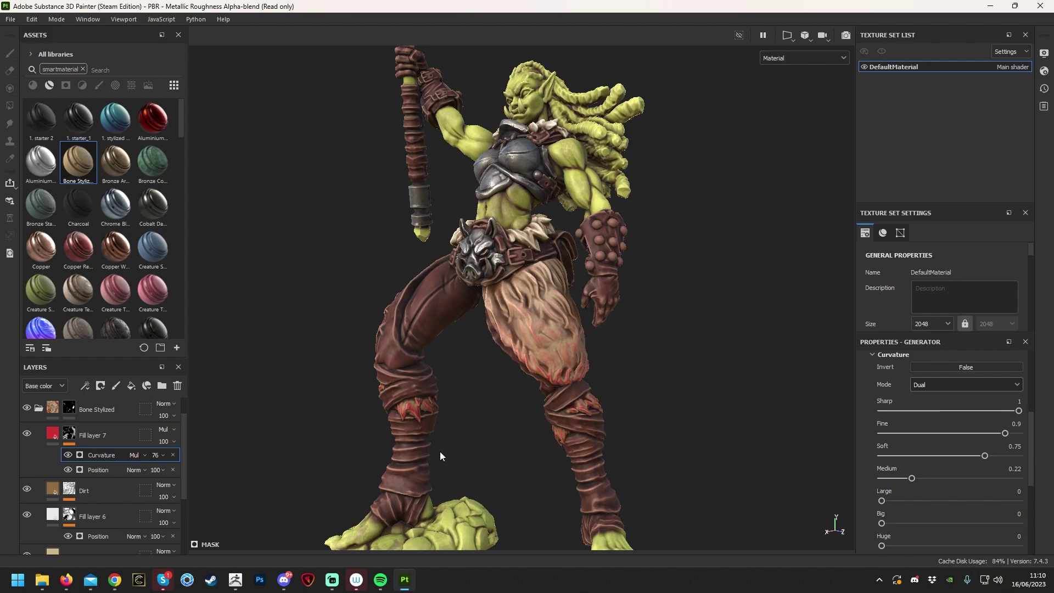
# Examine the fur's red edges up close and review the other curvature modes, keeping Dual.
pyautogui.scroll(5, 684, 450)
pyautogui.keyDown('alt'); pyautogui.moveTo(629, 445); pyautogui.dragTo(708, 469); pyautogui.keyUp('alt')
pyautogui.scroll(2, 933, 473)
pyautogui.scroll(4, 895, 486)
pyautogui.scroll(-3, 926, 503)
pyautogui.scroll(-1, 901, 423)
pyautogui.click(943, 417)
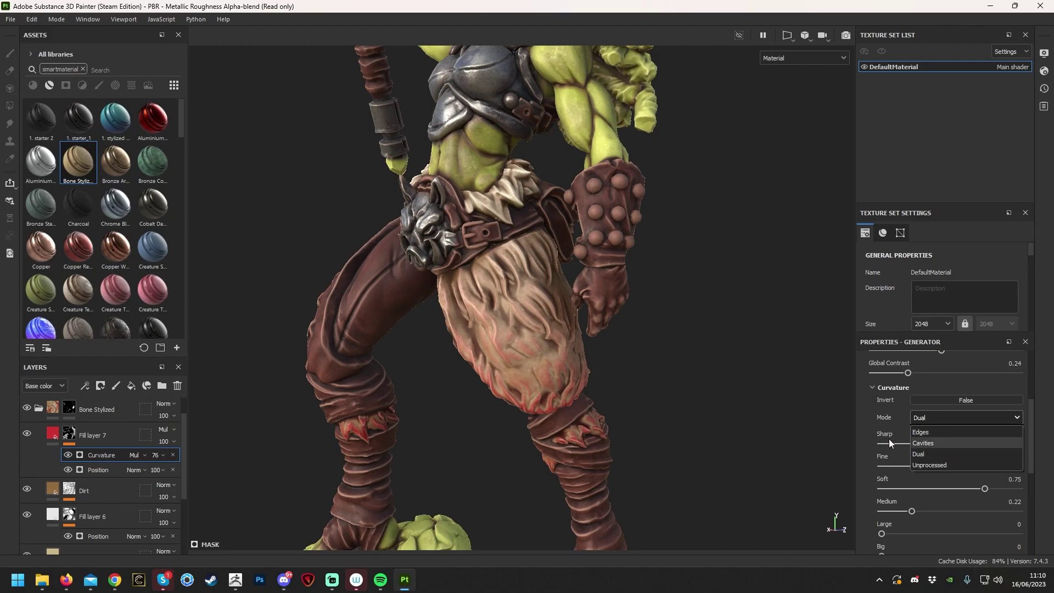
pyautogui.click(875, 437)
# Set the Curvature generator's global blur to 0.42 and check the softened gradient on the whole figure.
pyautogui.scroll(3, 895, 431)
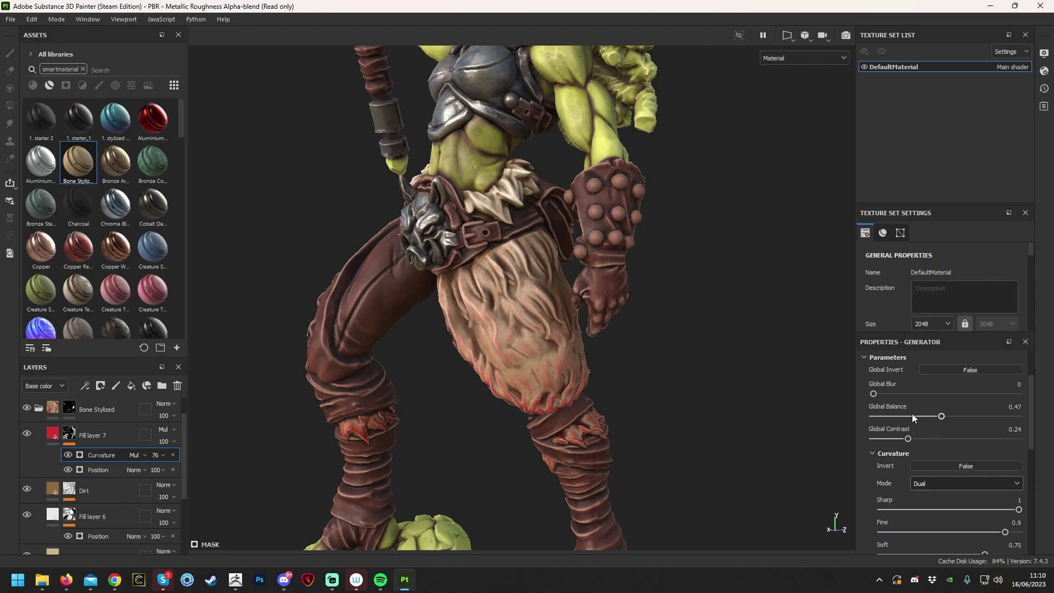
pyautogui.moveTo(874, 394)
pyautogui.mouseDown()
pyautogui.moveTo(893, 396)
pyautogui.moveTo(874, 397)
pyautogui.mouseUp()
pyautogui.scroll(-6, 877, 398)
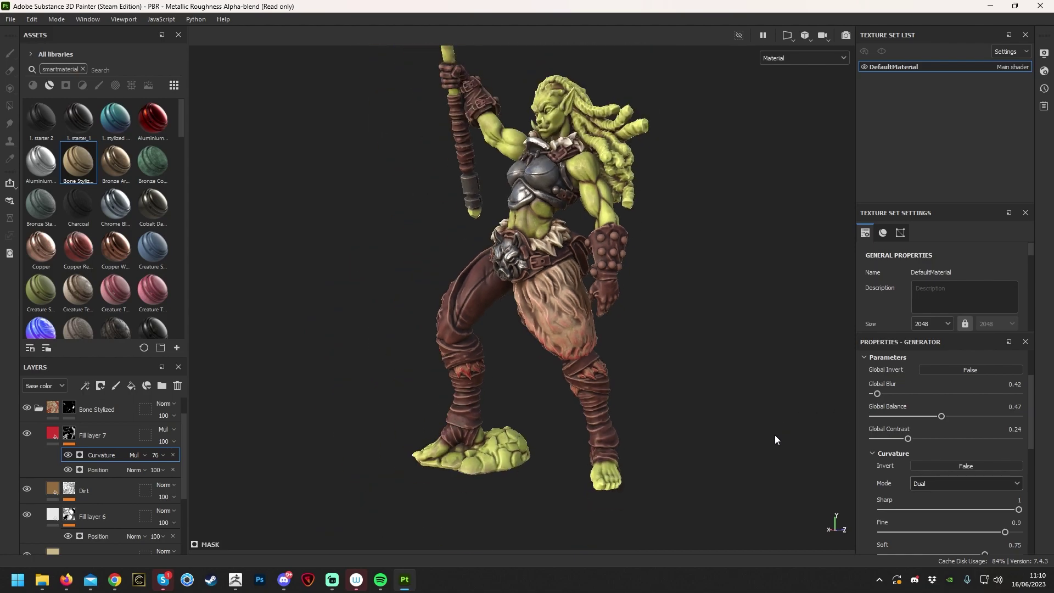
pyautogui.keyDown('alt'); pyautogui.moveTo(758, 384); pyautogui.dragTo(586, 340); pyautogui.keyUp('alt')
pyautogui.keyDown('alt'); pyautogui.moveTo(541, 305); pyautogui.dragTo(369, 424); pyautogui.keyUp('alt')
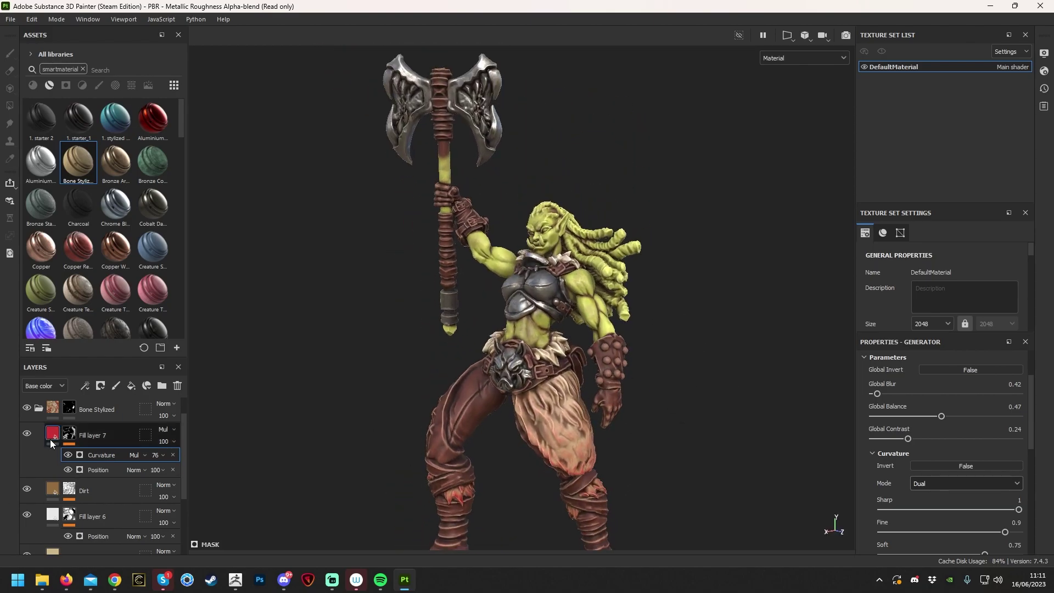
# Collapse the Bone Stylized folder and examine the figure's fur from several angles.
pyautogui.click(39, 410)
pyautogui.keyDown('alt'); pyautogui.moveTo(708, 474); pyautogui.dragTo(732, 426); pyautogui.keyUp('alt')
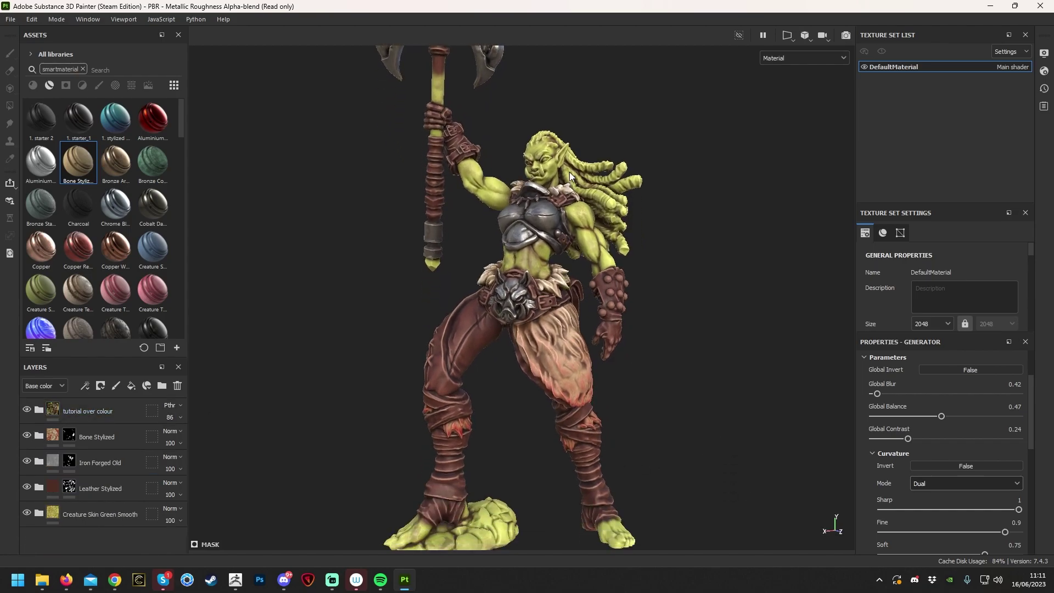
pyautogui.keyDown('alt'); pyautogui.moveTo(708, 361); pyautogui.dragTo(675, 409); pyautogui.keyUp('alt')
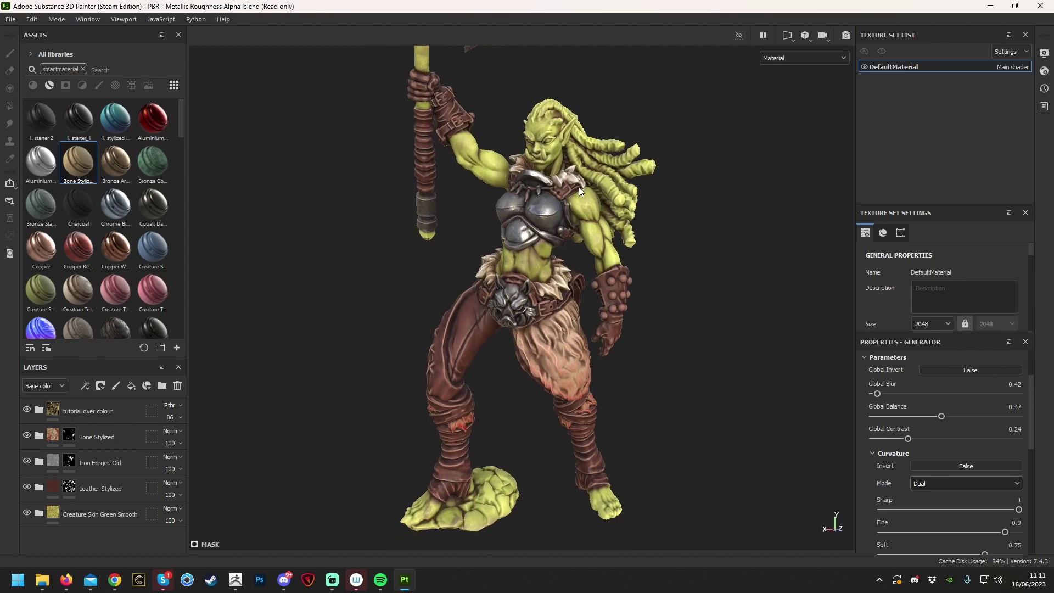
pyautogui.moveTo(573, 320)
pyautogui.keyDown('alt'); pyautogui.mouseDown()
pyautogui.moveTo(661, 393)
pyautogui.moveTo(585, 316)
pyautogui.mouseUp(); pyautogui.keyUp('alt')
pyautogui.keyDown('alt'); pyautogui.moveTo(694, 362); pyautogui.dragTo(806, 393); pyautogui.keyUp('alt')
pyautogui.keyDown('alt'); pyautogui.moveTo(708, 389); pyautogui.dragTo(727, 361); pyautogui.keyUp('alt')
pyautogui.keyDown('alt'); pyautogui.moveTo(650, 316); pyautogui.dragTo(642, 381, button='middle'); pyautogui.keyUp('alt')
pyautogui.keyDown('alt'); pyautogui.moveTo(642, 380); pyautogui.dragTo(672, 403, button='right'); pyautogui.keyUp('alt')
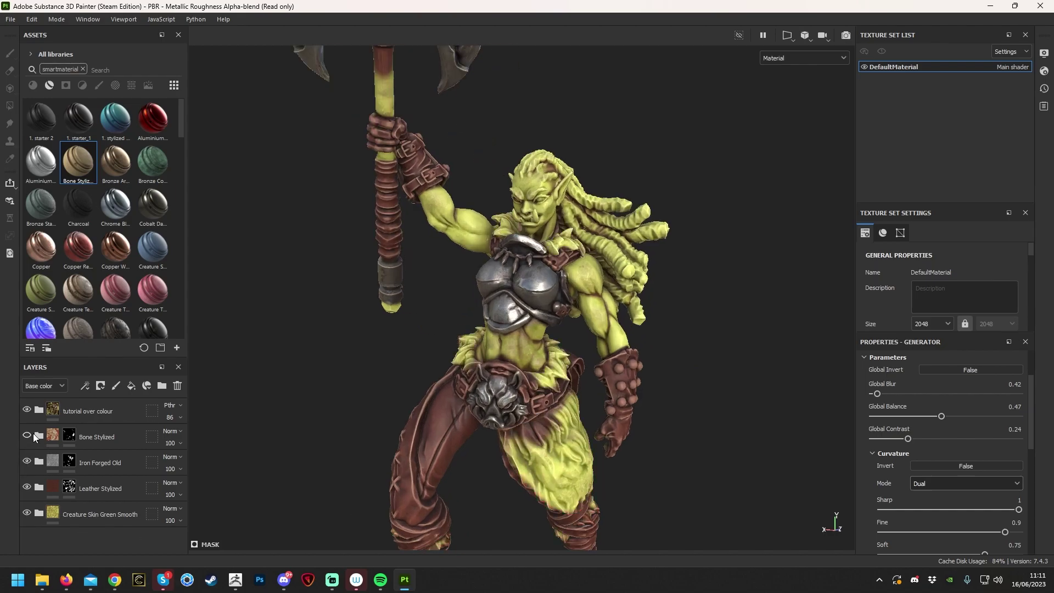
# Review the fill layers and generators inside the Bone Stylized folder and collapse it again.
pyautogui.click(39, 436)
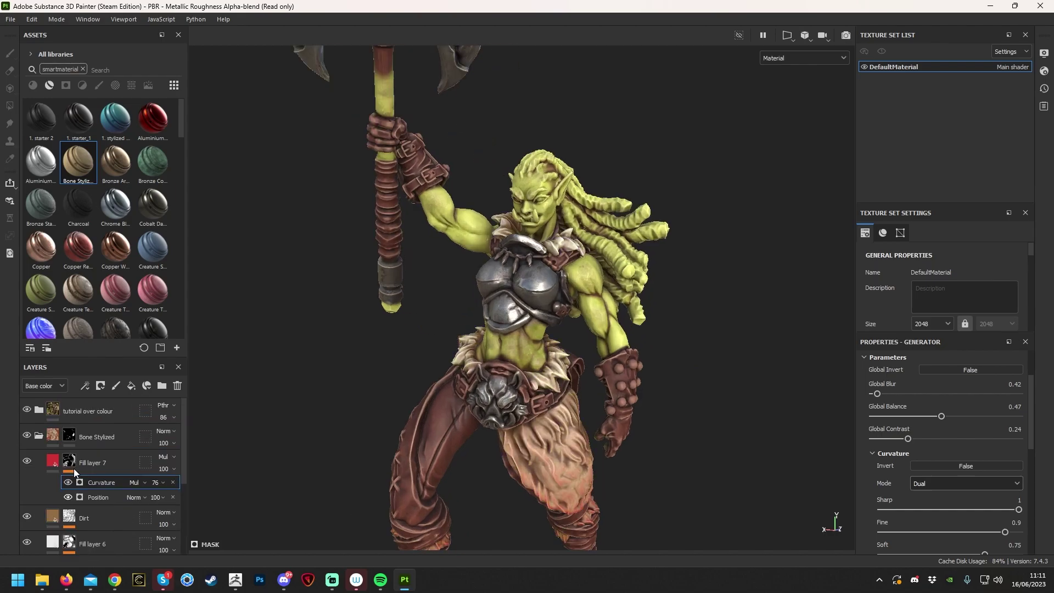
pyautogui.scroll(-3, 105, 530)
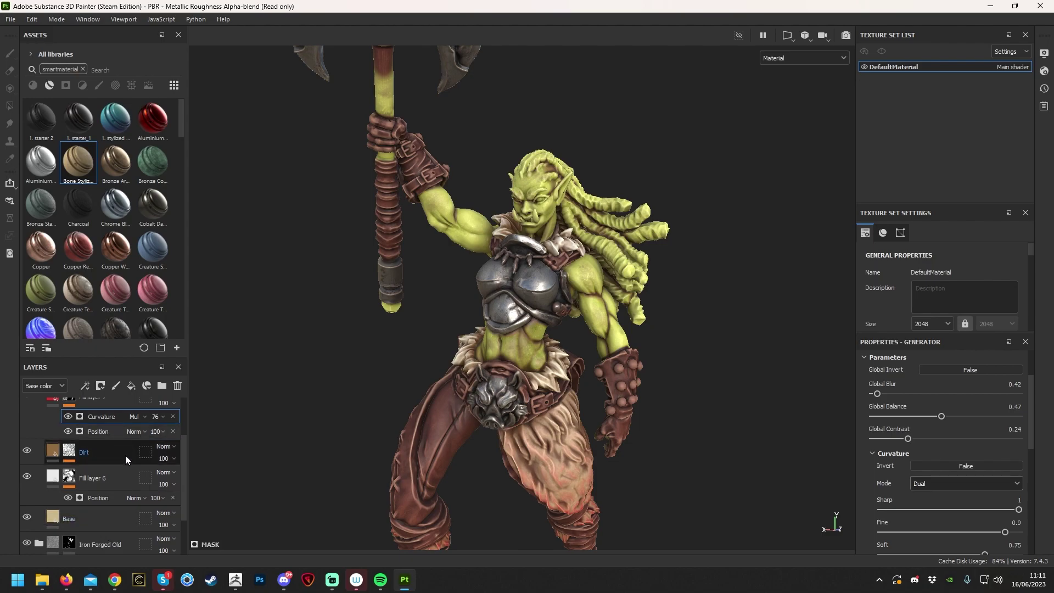
pyautogui.scroll(2, 124, 450)
pyautogui.click(38, 409)
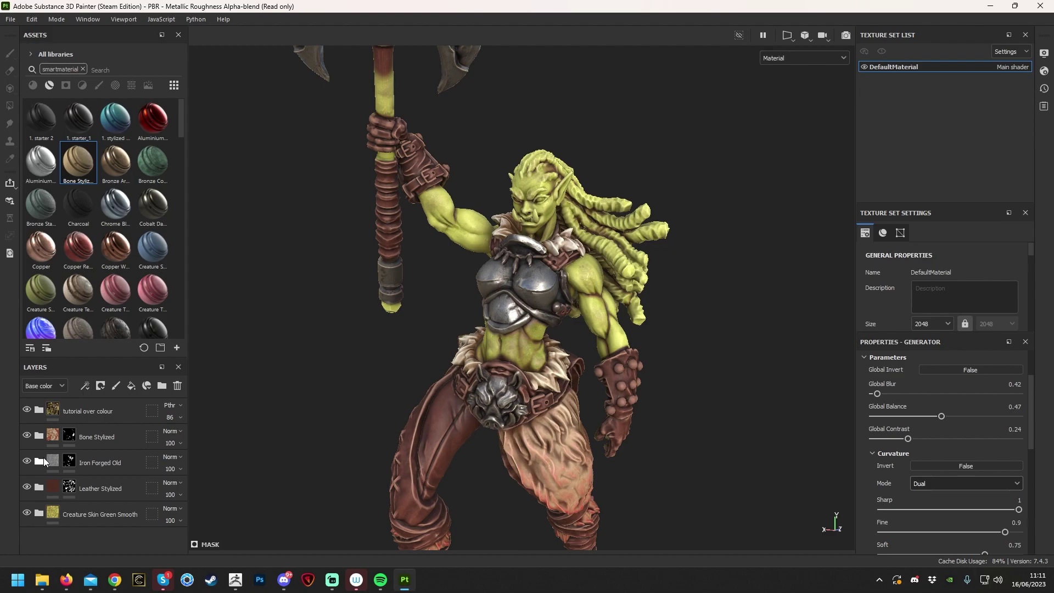
pyautogui.rightClick(70, 436)
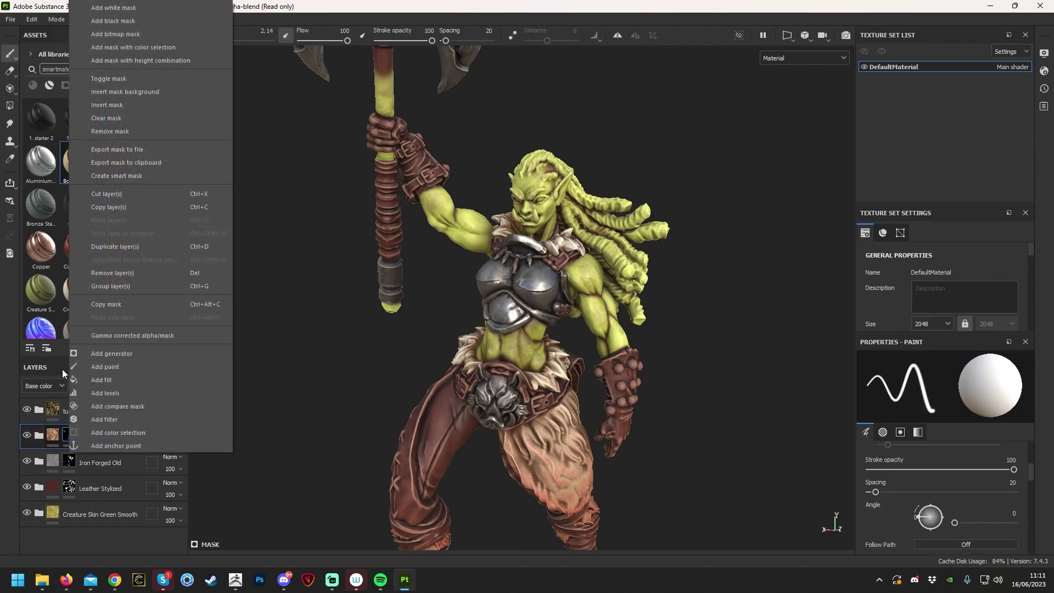
pyautogui.click(105, 551)
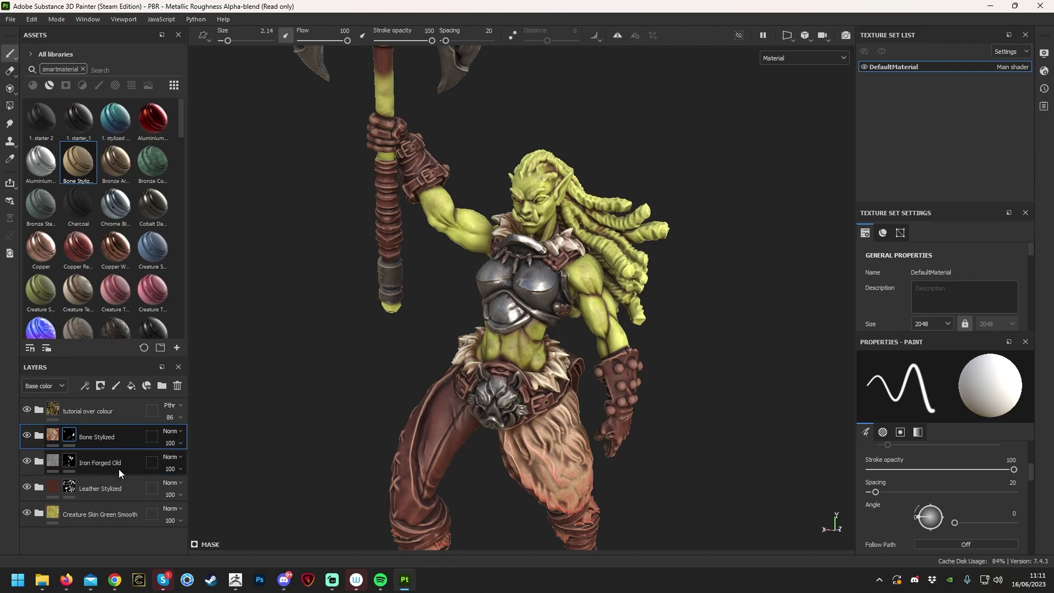
pyautogui.rightClick(112, 439)
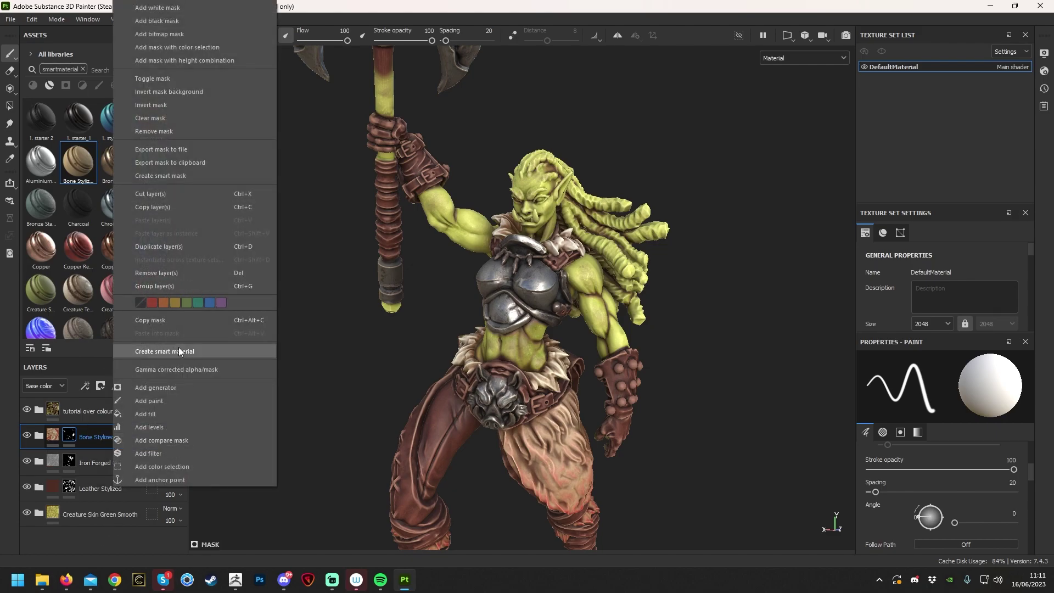
pyautogui.click(113, 541)
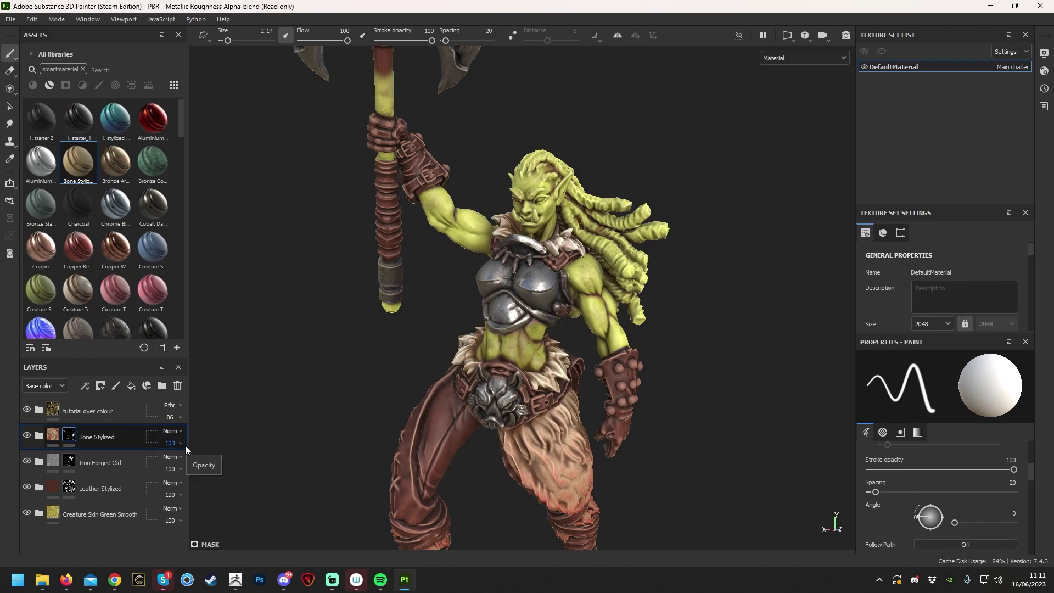
# Add the Bronze Armor smart material above Bone Stylized and give it a black mask.
pyautogui.scroll(3, 683, 425)
pyautogui.moveTo(116, 162); pyautogui.dragTo(109, 429)
pyautogui.rightClick(136, 441)
pyautogui.click(176, 22)
# Paint the belt buckles beside the boar's head into the Bronze Armor mask with a brush size of 1.08.
pyautogui.scroll(4, 555, 291)
pyautogui.rightClick(582, 233)
pyautogui.moveTo(555, 290)
pyautogui.mouseDown()
pyautogui.moveTo(529, 297)
pyautogui.moveTo(558, 318)
pyautogui.mouseUp()
pyautogui.moveTo(376, 492)
pyautogui.keyDown('alt'); pyautogui.mouseDown()
pyautogui.moveTo(342, 270)
pyautogui.moveTo(348, 329)
pyautogui.mouseUp(); pyautogui.keyUp('alt')
pyautogui.moveTo(354, 305); pyautogui.dragTo(332, 295)
pyautogui.keyDown('alt'); pyautogui.moveTo(329, 467); pyautogui.dragTo(392, 456); pyautogui.keyUp('alt')
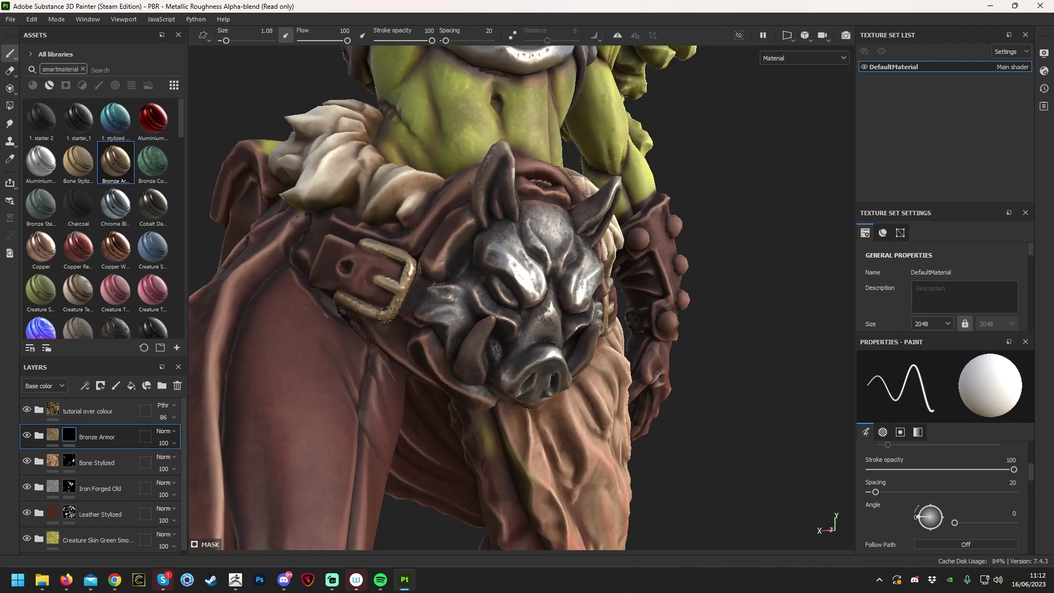
pyautogui.moveTo(389, 306); pyautogui.dragTo(373, 318)
pyautogui.scroll(-8, 714, 440)
pyautogui.scroll(4, 713, 439)
pyautogui.keyDown('alt'); pyautogui.moveTo(840, 374); pyautogui.dragTo(783, 364); pyautogui.keyUp('alt')
pyautogui.scroll(3, 675, 354)
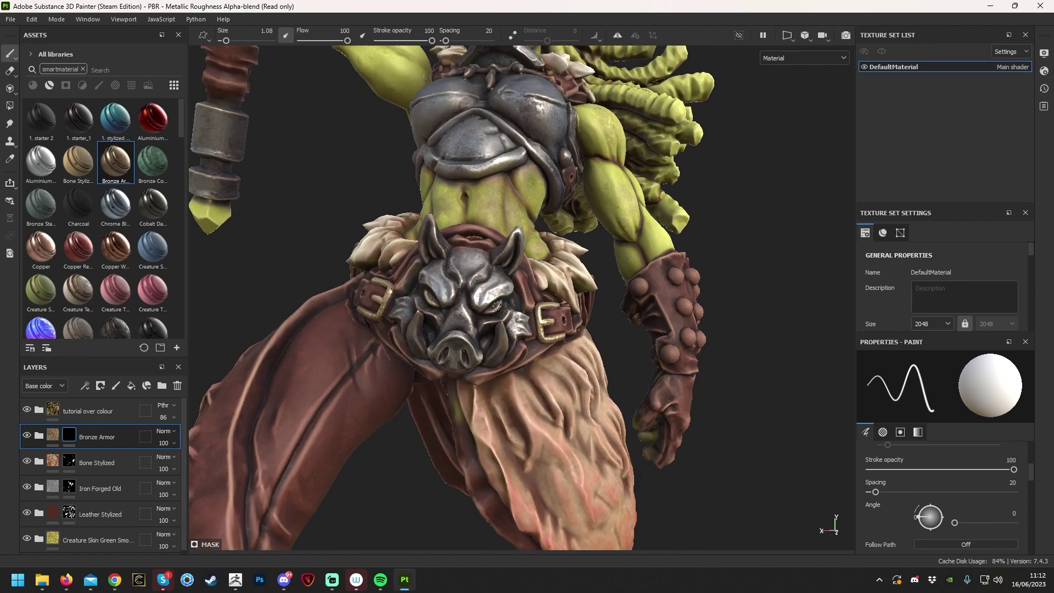
# Set the brush size to 3.4 and paint the round studs on the forearm guard into the Bronze Armor mask.
pyautogui.scroll(-4, 493, 306)
pyautogui.moveTo(493, 307)
pyautogui.keyDown('alt'); pyautogui.mouseDown()
pyautogui.moveTo(315, 370)
pyautogui.moveTo(744, 367)
pyautogui.moveTo(595, 358)
pyautogui.mouseUp(); pyautogui.keyUp('alt')
pyautogui.scroll(4, 582, 360)
pyautogui.rightClick(567, 361)
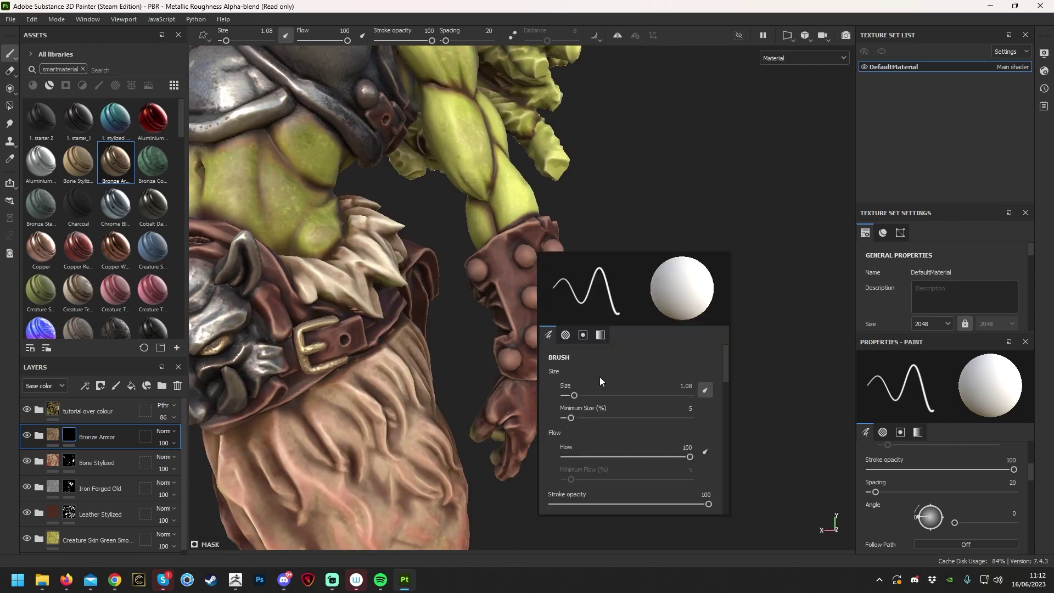
pyautogui.moveTo(569, 395); pyautogui.dragTo(578, 395)
pyautogui.click(511, 359)
pyautogui.moveTo(482, 276); pyautogui.dragTo(454, 274)
pyautogui.click(528, 342)
pyautogui.click(519, 304)
pyautogui.click(515, 264)
pyautogui.click(551, 249)
pyautogui.moveTo(666, 267)
pyautogui.keyDown('alt'); pyautogui.mouseDown()
pyautogui.moveTo(560, 274)
pyautogui.moveTo(548, 338)
pyautogui.mouseUp(); pyautogui.keyUp('alt')
pyautogui.click(535, 336)
pyautogui.click(564, 341)
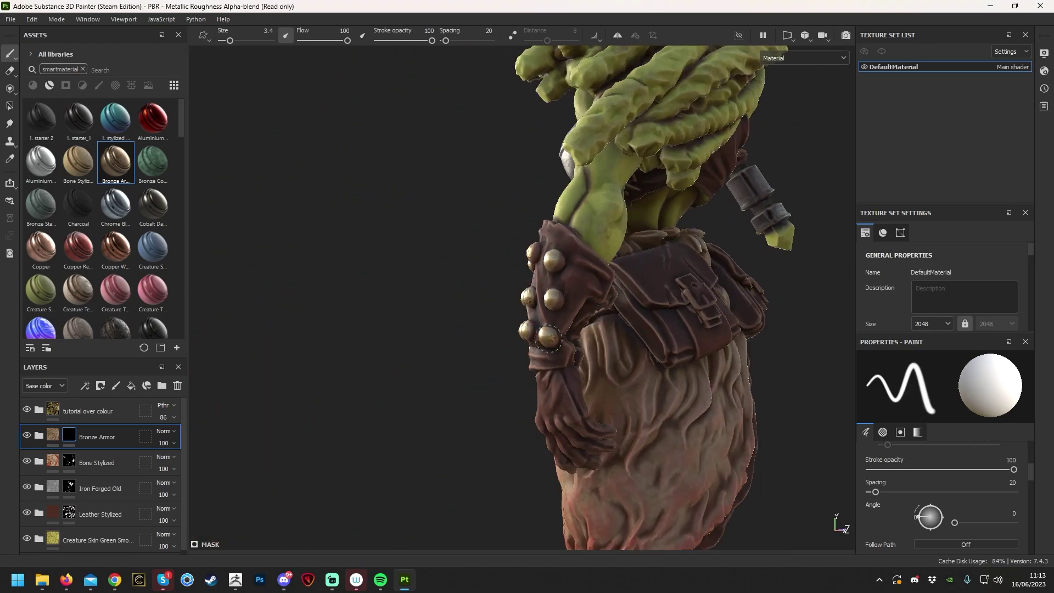
# Paint the remaining forearm guard studs into the Bronze Armor mask from the other viewing angles.
pyautogui.moveTo(562, 257)
pyautogui.keyDown('alt'); pyautogui.mouseDown()
pyautogui.moveTo(539, 250)
pyautogui.moveTo(418, 407)
pyautogui.mouseUp(); pyautogui.keyUp('alt')
pyautogui.scroll(4, 607, 365)
pyautogui.keyDown('alt'); pyautogui.moveTo(607, 365); pyautogui.dragTo(540, 371); pyautogui.keyUp('alt')
pyautogui.rightClick(598, 360)
pyautogui.moveTo(580, 232)
pyautogui.mouseDown()
pyautogui.moveTo(546, 286)
pyautogui.moveTo(553, 241)
pyautogui.mouseUp()
pyautogui.scroll(-3, 541, 385)
pyautogui.moveTo(585, 399)
pyautogui.keyDown('alt'); pyautogui.mouseDown()
pyautogui.moveTo(527, 379)
pyautogui.moveTo(530, 392)
pyautogui.moveTo(393, 496)
pyautogui.mouseUp(); pyautogui.keyUp('alt')
pyautogui.scroll(3, 527, 379)
pyautogui.scroll(-3, 393, 496)
# Paint the green fingertips of the lowered hand's glove into the Leather Stylized mask.
pyautogui.click(99, 514)
pyautogui.rightClick(549, 384)
pyautogui.moveTo(519, 405); pyautogui.dragTo(529, 405)
pyautogui.keyDown('alt'); pyautogui.moveTo(418, 351); pyautogui.dragTo(334, 341); pyautogui.keyUp('alt')
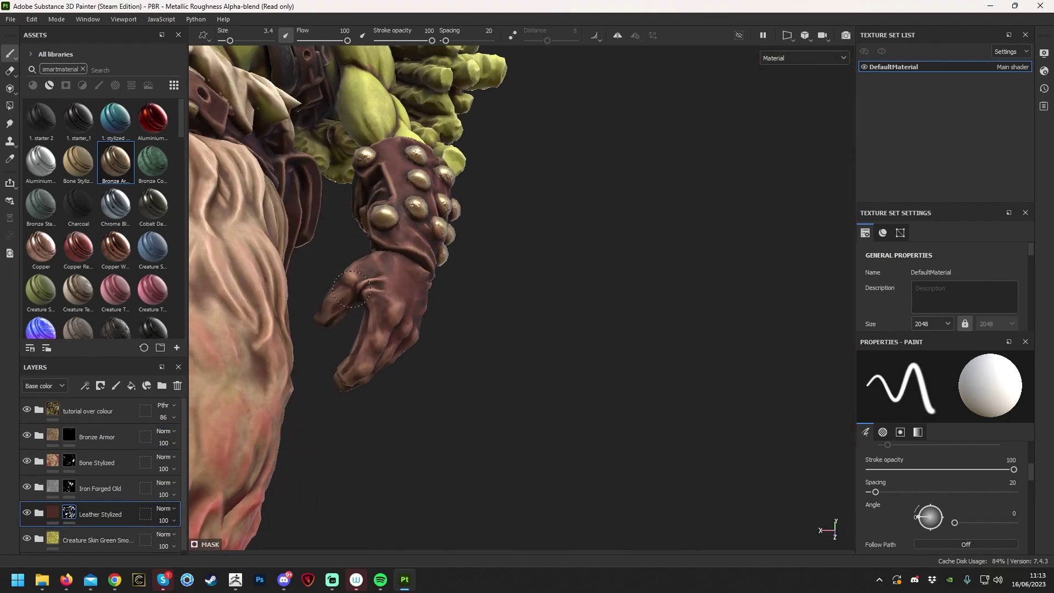
pyautogui.scroll(-4, 497, 303)
# Inspect the fur, straps and pouches on the back of the figure for gaps in the Leather and Bone masks.
pyautogui.keyDown('alt'); pyautogui.moveTo(497, 303); pyautogui.dragTo(822, 223); pyautogui.keyUp('alt')
pyautogui.keyDown('alt'); pyautogui.moveTo(742, 376); pyautogui.dragTo(691, 454); pyautogui.keyUp('alt')
pyautogui.click(83, 464)
pyautogui.keyDown('alt'); pyautogui.moveTo(661, 403); pyautogui.dragTo(401, 323); pyautogui.keyUp('alt')
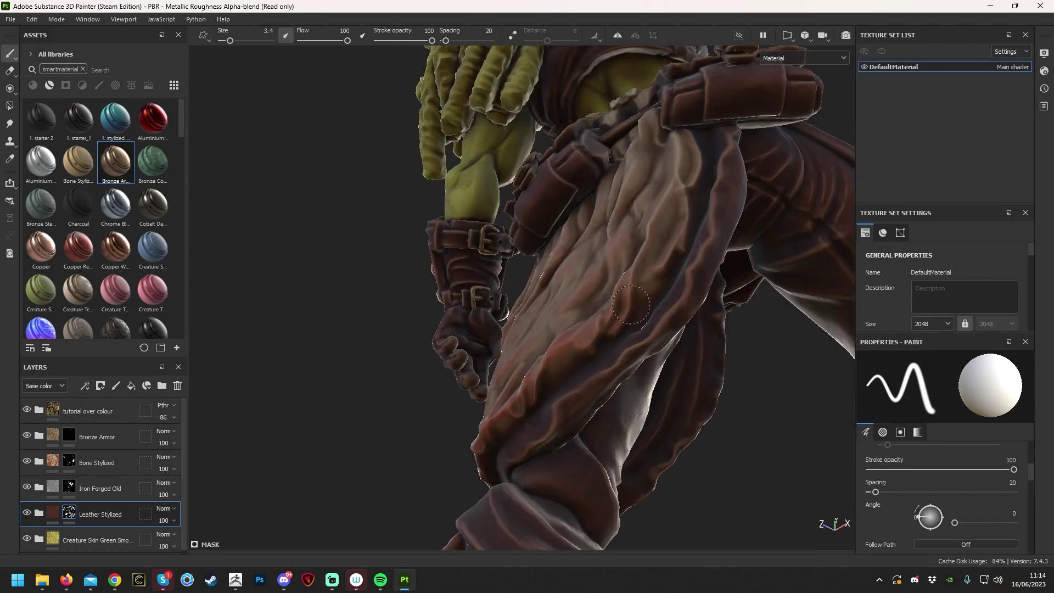
pyautogui.click(83, 463)
pyautogui.moveTo(354, 391)
pyautogui.keyDown('alt'); pyautogui.mouseDown()
pyautogui.moveTo(307, 385)
pyautogui.moveTo(299, 526)
pyautogui.mouseUp(); pyautogui.keyUp('alt')
# Try erasing the Leather Stylized mask on the small pouch at the back of the hip.
pyautogui.press('e')
pyautogui.keyDown('alt'); pyautogui.moveTo(276, 367); pyautogui.dragTo(286, 365); pyautogui.keyUp('alt')
pyautogui.click(93, 514)
pyautogui.moveTo(530, 207); pyautogui.dragTo(518, 185)
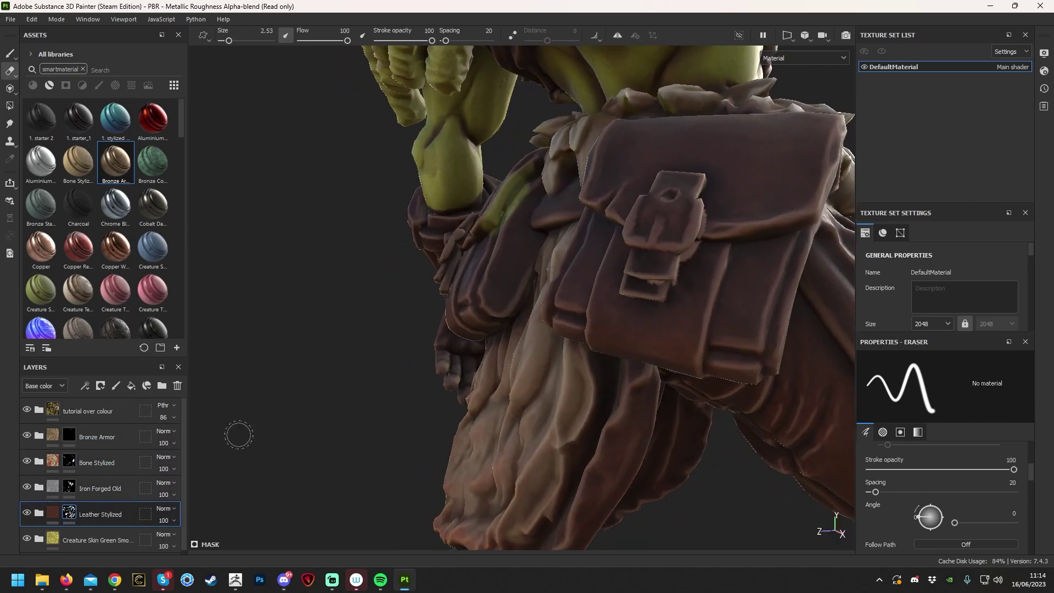
pyautogui.press('p')
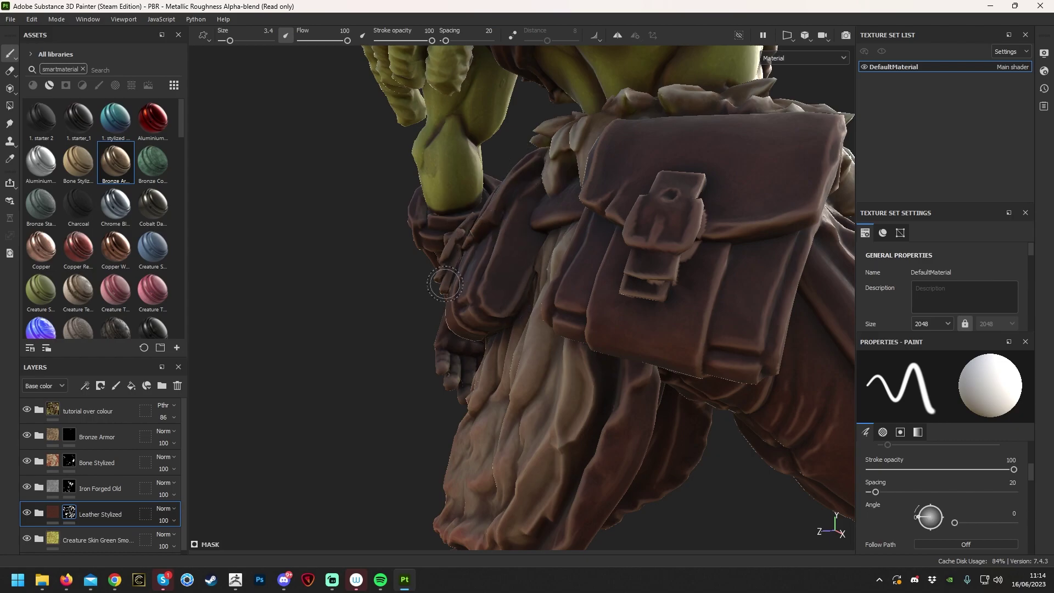
pyautogui.press('alt')
# Save the project as ork fighter and look over the whole figure.
pyautogui.click(13, 21)
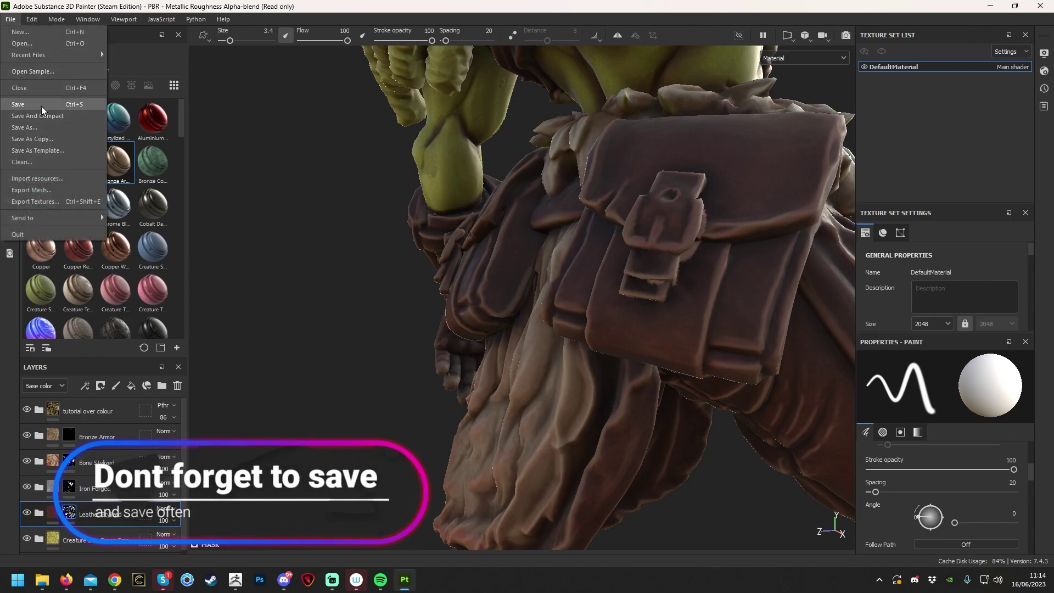
pyautogui.click(33, 104)
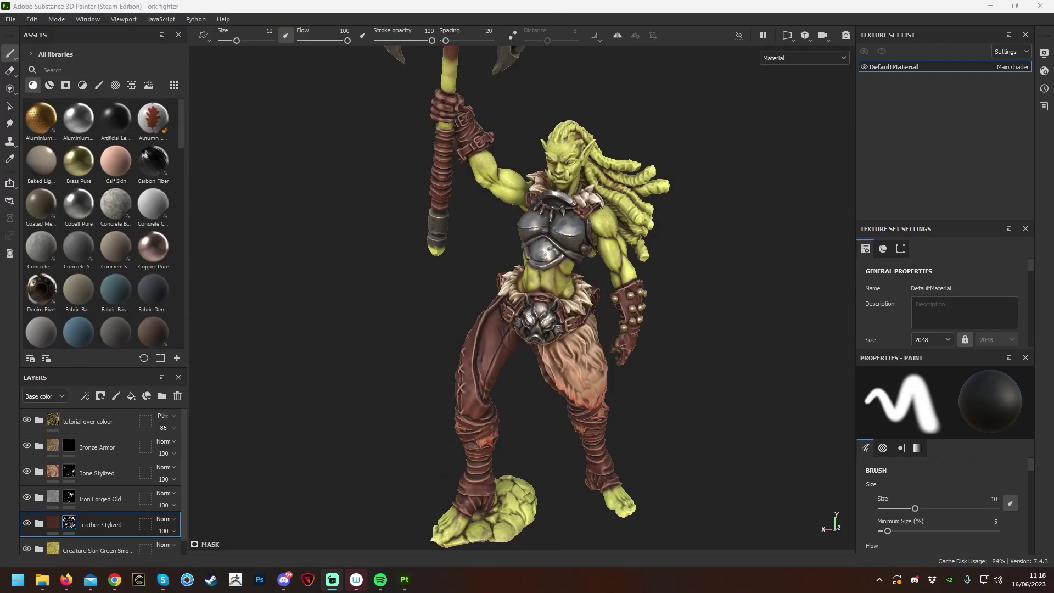
pyautogui.keyDown('alt'); pyautogui.moveTo(758, 250); pyautogui.dragTo(588, 382); pyautogui.keyUp('alt')
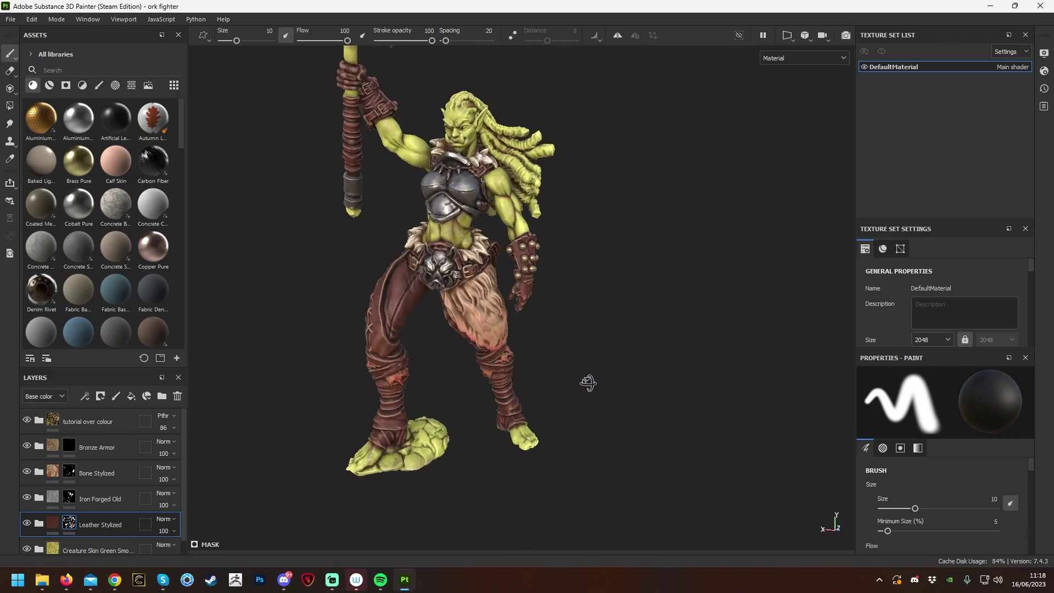
# Make the Bronze Armor mask active and reduce the brush size to 1.56 for work on the torso buckles and studs.
pyautogui.keyDown('alt'); pyautogui.moveTo(589, 382); pyautogui.dragTo(593, 494, button='middle'); pyautogui.keyUp('alt')
pyautogui.click(49, 85)
pyautogui.moveTo(182, 110); pyautogui.dragTo(181, 315)
pyautogui.scroll(10, 454, 261)
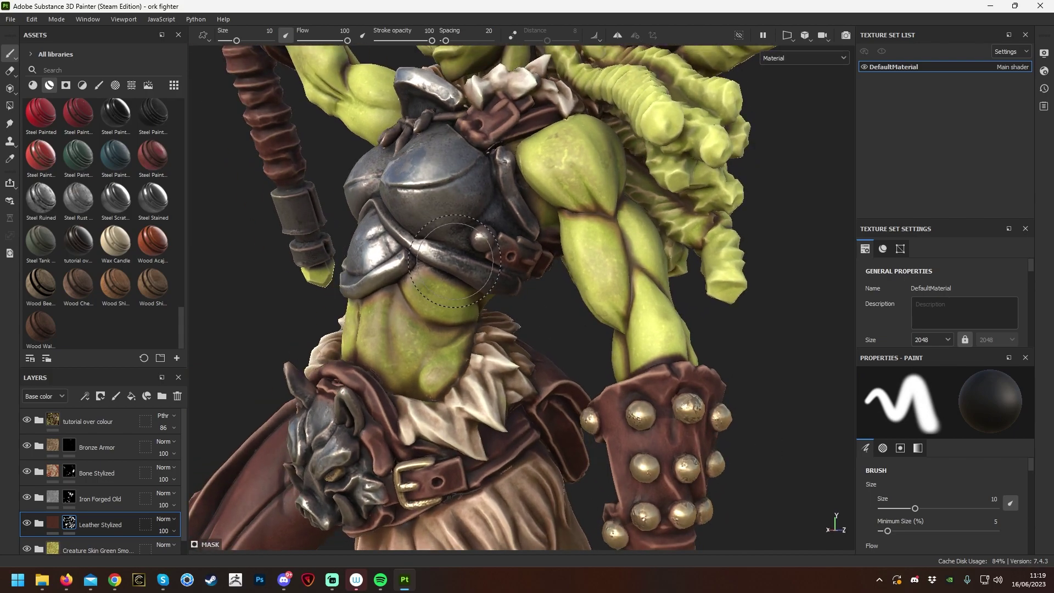
pyautogui.click(69, 445)
pyautogui.rightClick(638, 381)
pyautogui.moveTo(628, 358); pyautogui.dragTo(603, 358)
pyautogui.moveTo(526, 244)
pyautogui.keyDown('alt'); pyautogui.mouseDown()
pyautogui.moveTo(523, 330)
pyautogui.moveTo(503, 248)
pyautogui.mouseUp(); pyautogui.keyUp('alt')
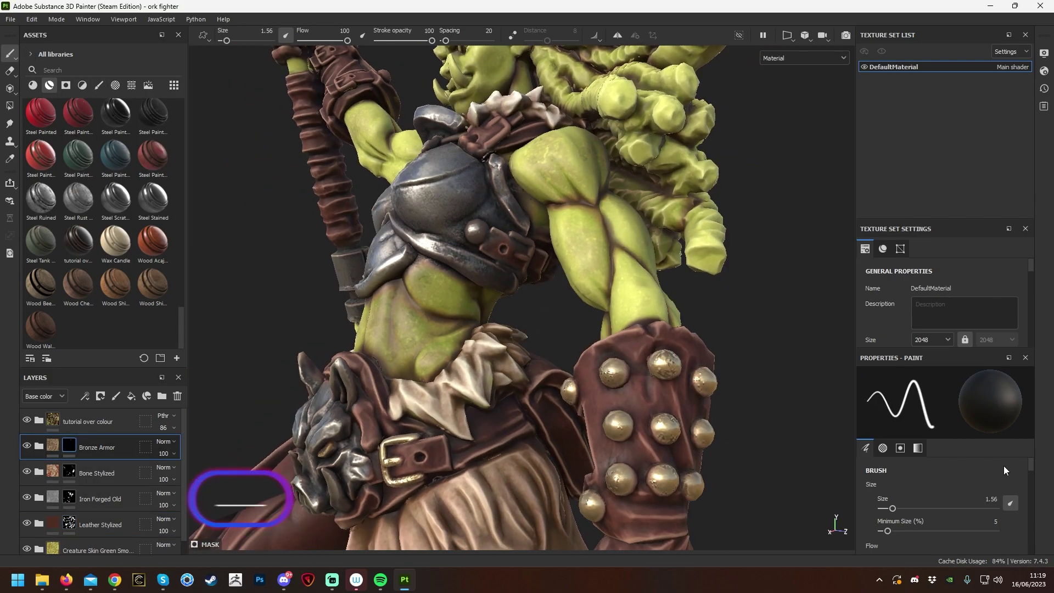
# Set the mask brush's grayscale value to 1 so it paints Bronze Armor in.
pyautogui.moveTo(383, 464); pyautogui.dragTo(400, 461)
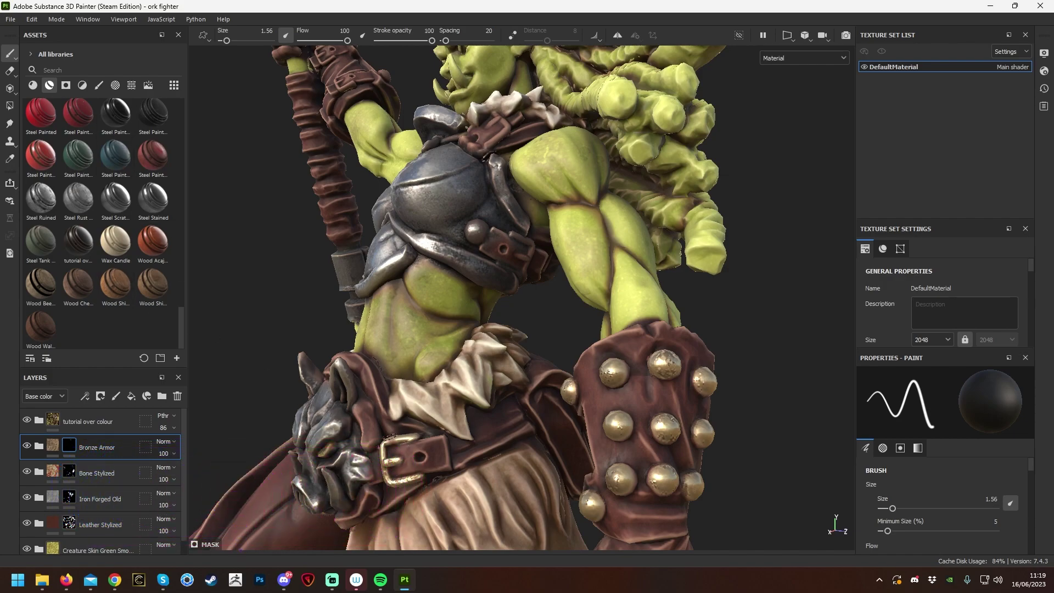
pyautogui.click(420, 457)
pyautogui.scroll(-5, 980, 481)
pyautogui.scroll(-5, 967, 486)
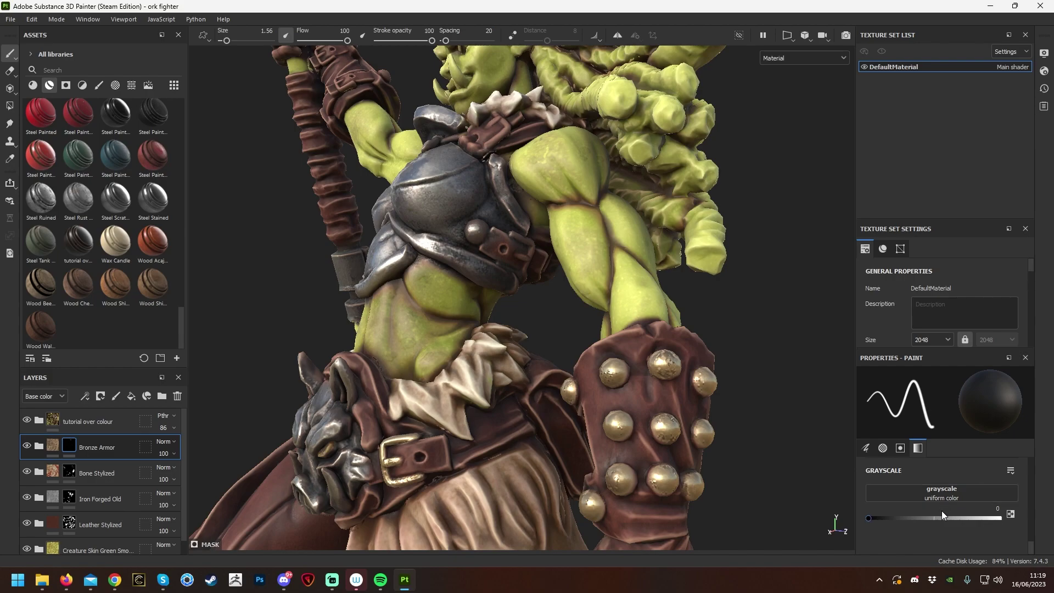
pyautogui.scroll(-2, 952, 517)
pyautogui.moveTo(870, 518); pyautogui.dragTo(1000, 518)
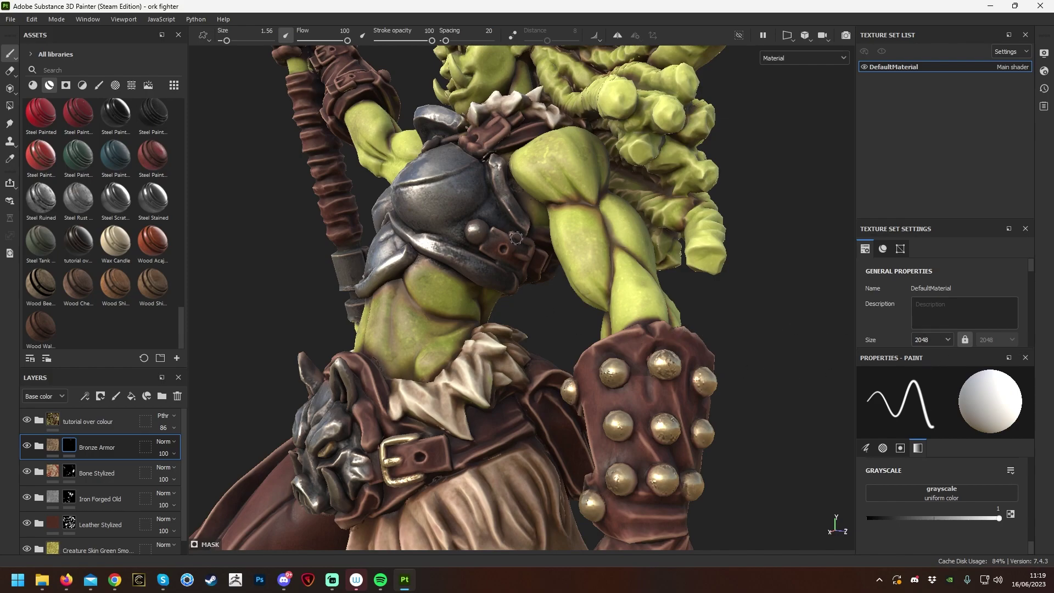
# Paint the stud and buckle on the breastplate's side strap and the collar buckles into the Bronze Armor mask.
pyautogui.keyDown('alt'); pyautogui.moveTo(541, 300); pyautogui.dragTo(528, 247); pyautogui.keyUp('alt')
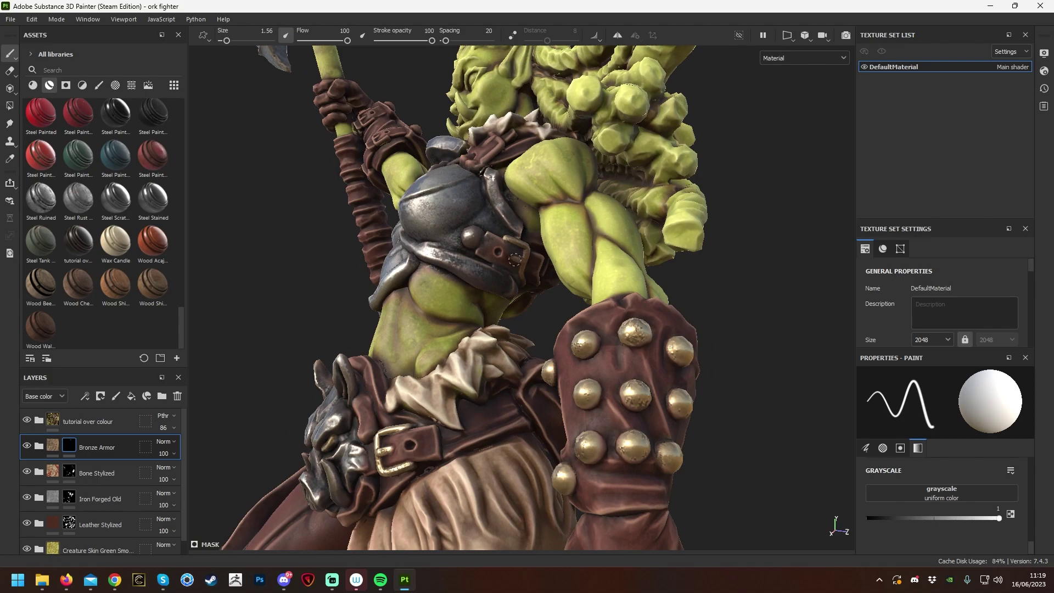
pyautogui.keyDown('alt'); pyautogui.moveTo(474, 291); pyautogui.dragTo(493, 227); pyautogui.keyUp('alt')
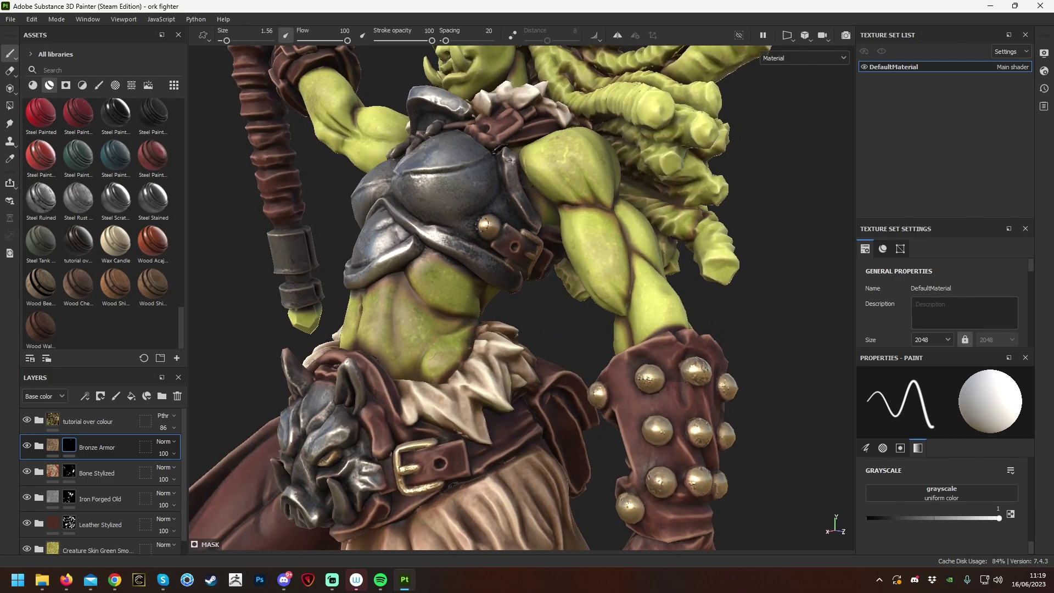
pyautogui.keyDown('alt'); pyautogui.moveTo(367, 286); pyautogui.dragTo(602, 264); pyautogui.keyUp('alt')
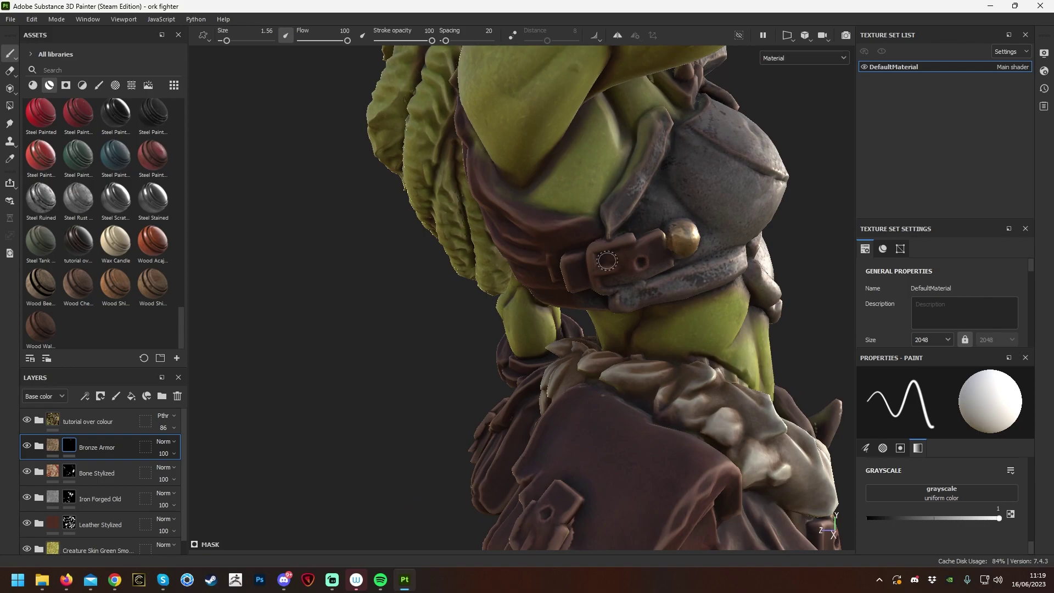
pyautogui.press('f')
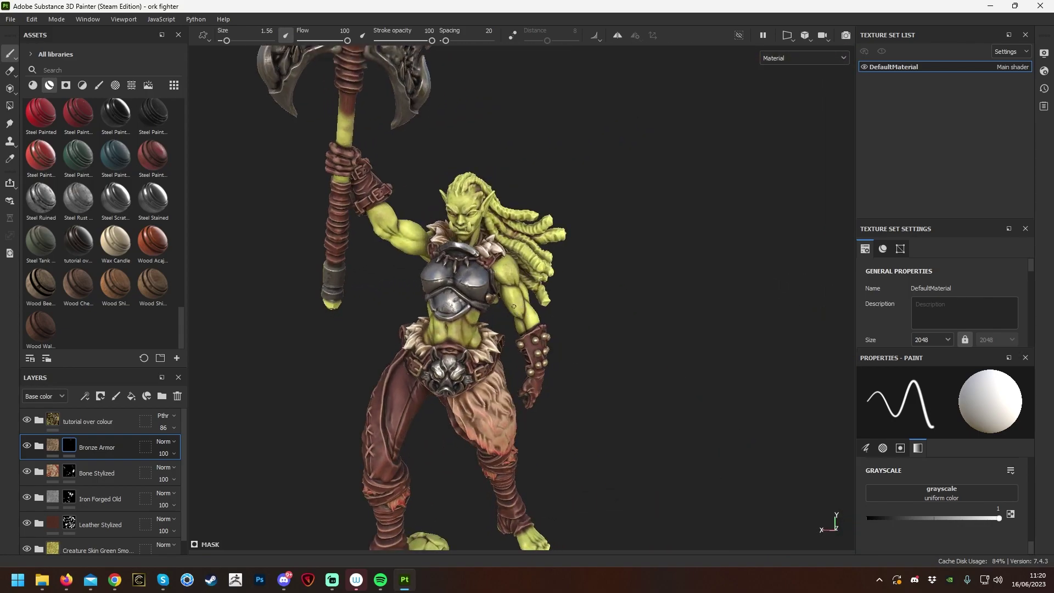
pyautogui.scroll(10, 549, 275)
pyautogui.moveTo(530, 248)
pyautogui.keyDown('alt'); pyautogui.mouseDown()
pyautogui.moveTo(331, 255)
pyautogui.moveTo(385, 226)
pyautogui.mouseUp(); pyautogui.keyUp('alt')
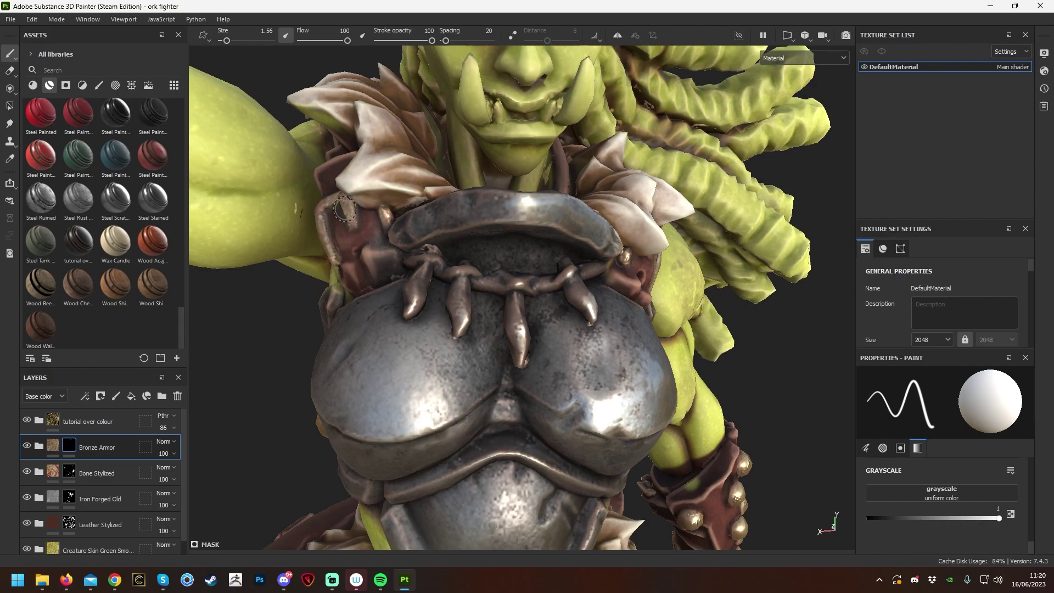
pyautogui.press('f')
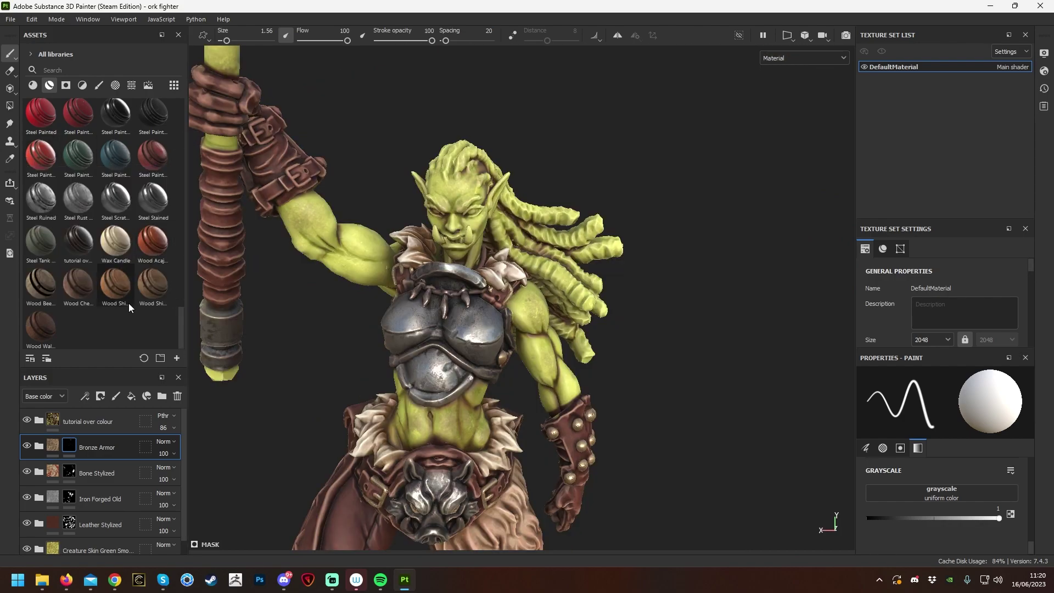
# Add the dark red Plastic Matte smart material above Bronze Armor and give it a black mask.
pyautogui.scroll(10, 129, 303)
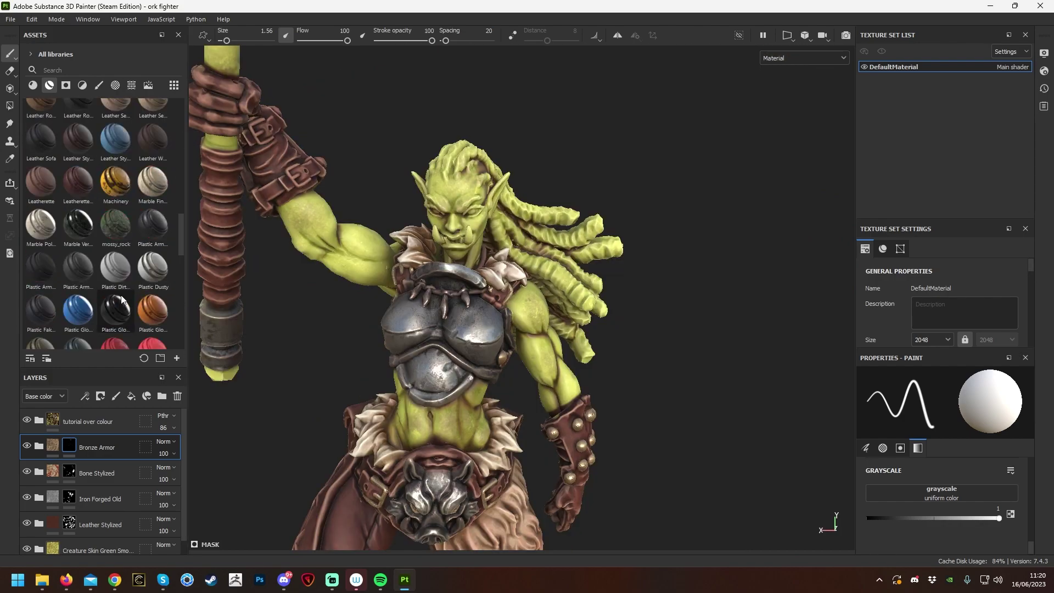
pyautogui.scroll(-3, 120, 290)
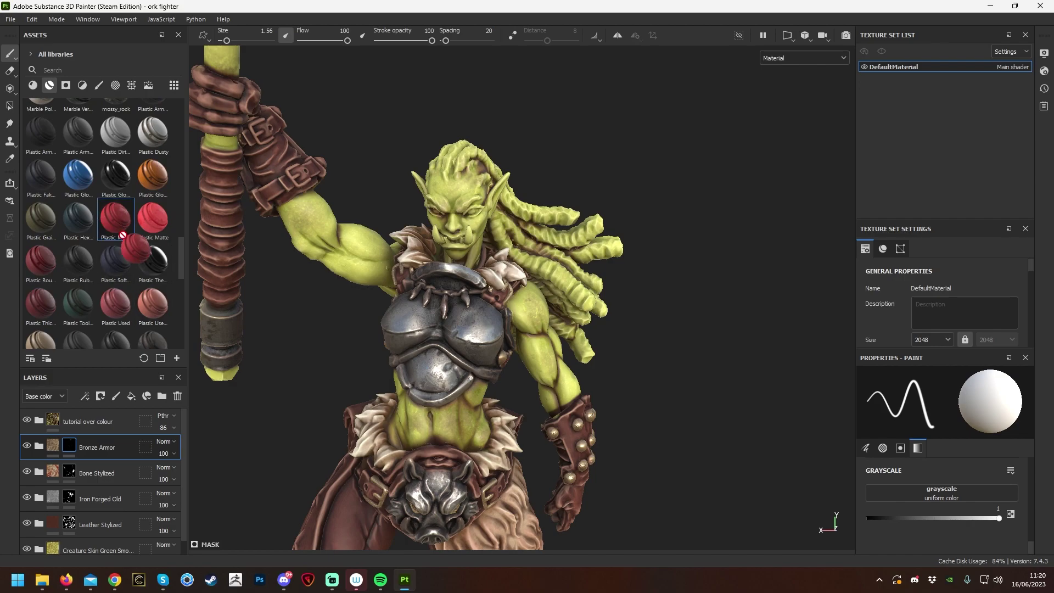
pyautogui.moveTo(120, 427); pyautogui.dragTo(115, 437)
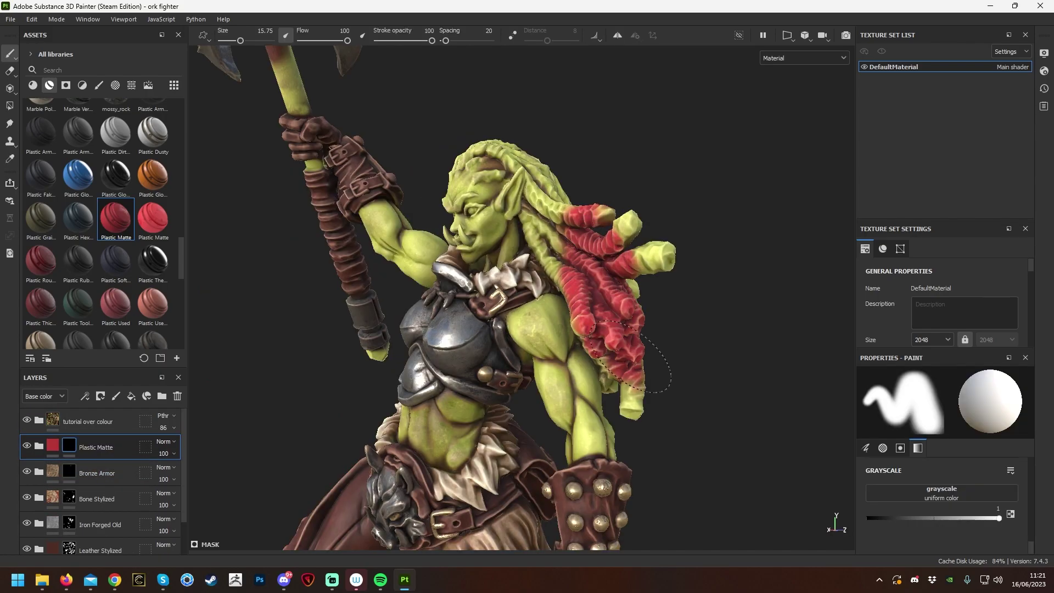
# Paint the dreadlocks with a 15.75 brush and the eyebrows with a 0.68 brush into the Plastic Matte mask.
pyautogui.keyDown('alt'); pyautogui.moveTo(418, 263); pyautogui.dragTo(447, 261); pyautogui.keyUp('alt')
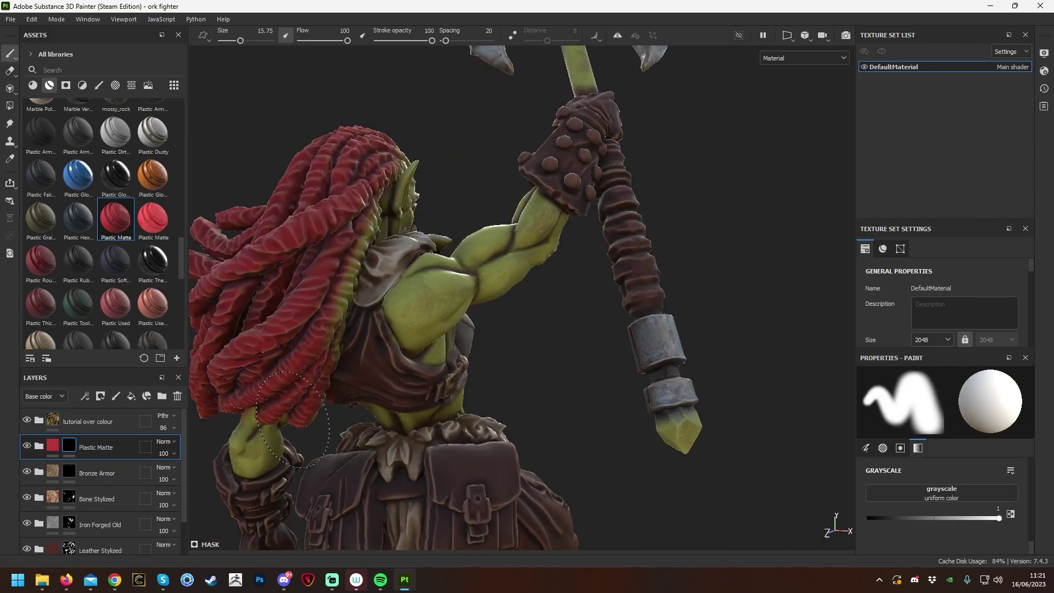
pyautogui.keyDown('alt'); pyautogui.moveTo(615, 258); pyautogui.dragTo(654, 252); pyautogui.keyUp('alt')
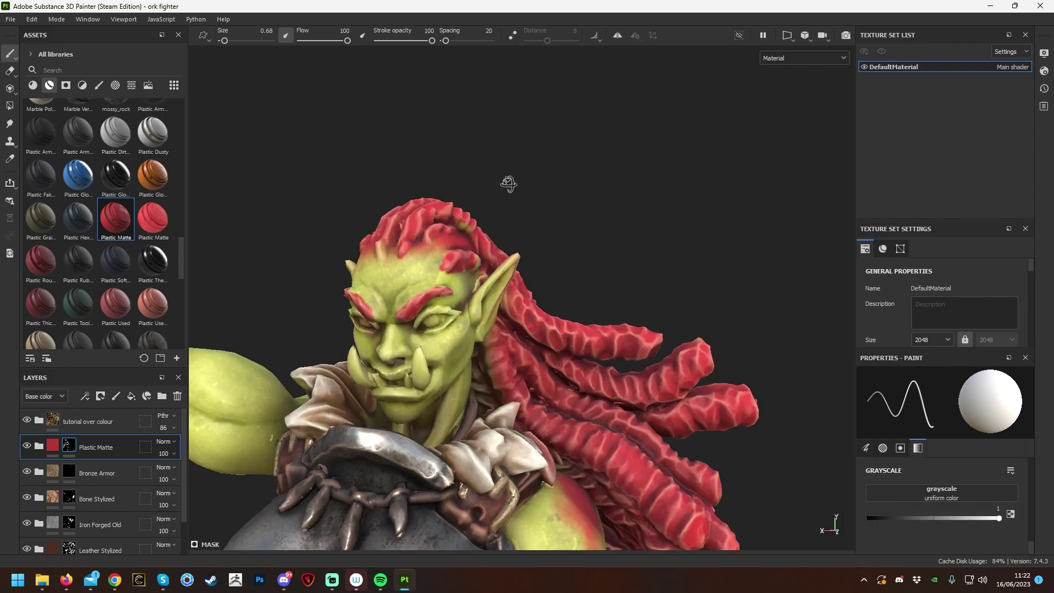
# Erase the red overspill on the forehead along the hairline from the Plastic Matte mask, using an eraser size of 0.91.
pyautogui.press('e')
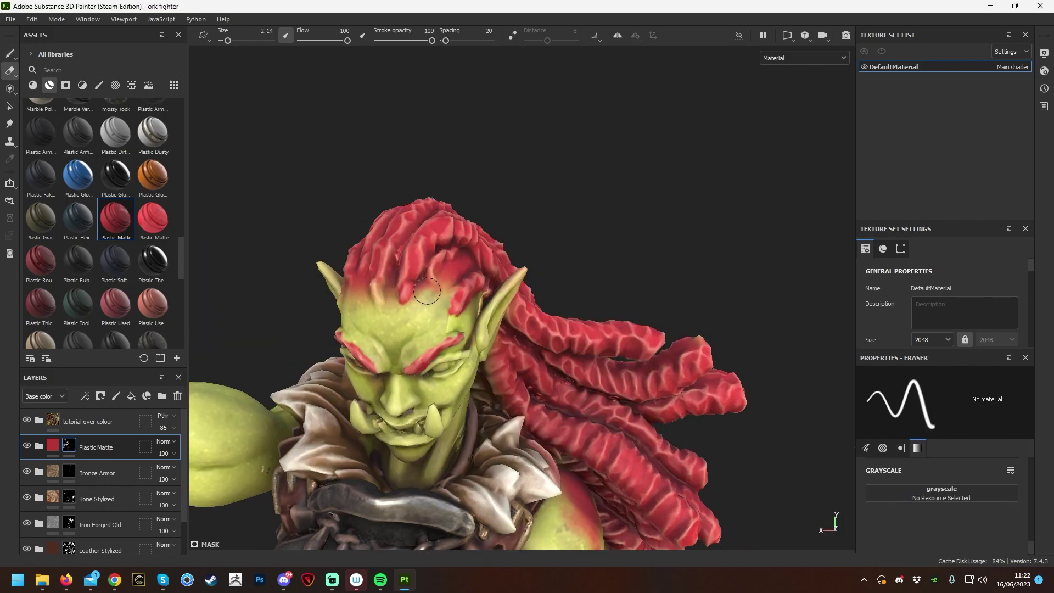
pyautogui.rightClick(541, 170)
pyautogui.moveTo(615, 307); pyautogui.dragTo(582, 307)
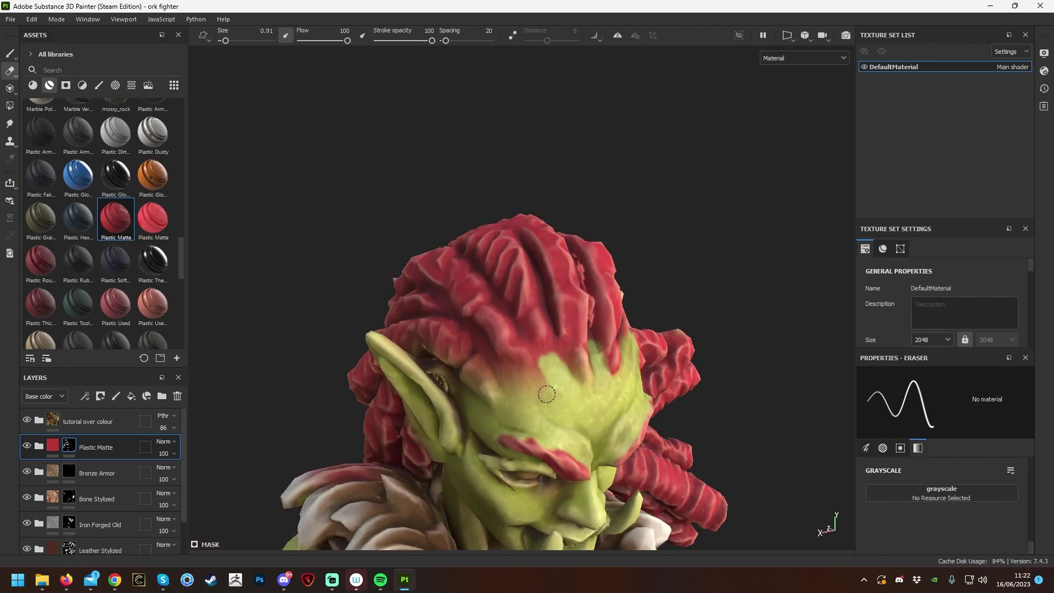
pyautogui.moveTo(547, 393)
pyautogui.keyDown('alt'); pyautogui.mouseDown()
pyautogui.moveTo(703, 254)
pyautogui.moveTo(659, 263)
pyautogui.mouseUp(); pyautogui.keyUp('alt')
# Paint the hair strands around the ear and temple into the Plastic Matte mask, and enlarge the brush to 2.27.
pyautogui.press('1')
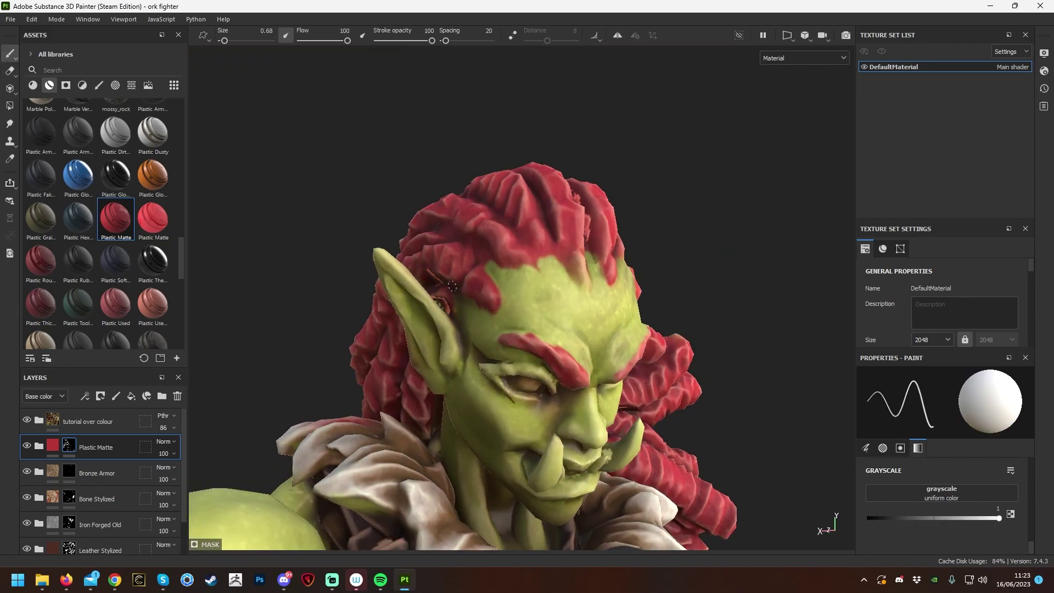
pyautogui.keyDown('alt'); pyautogui.moveTo(453, 280); pyautogui.dragTo(659, 275); pyautogui.keyUp('alt')
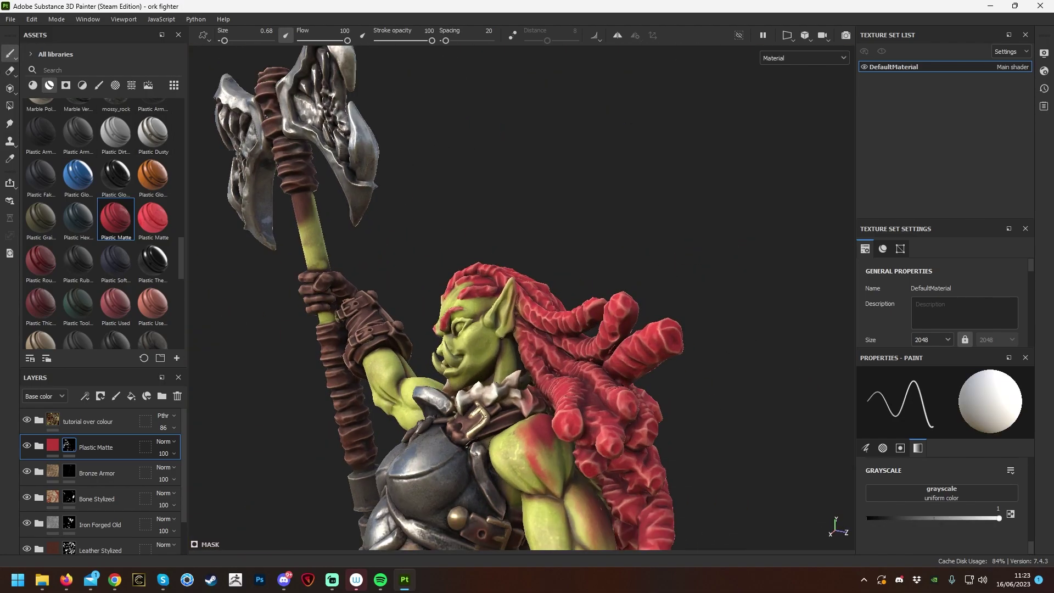
pyautogui.scroll(2, 417, 231)
pyautogui.keyDown('alt'); pyautogui.moveTo(549, 253); pyautogui.dragTo(585, 258); pyautogui.keyUp('alt')
pyautogui.keyDown('ctrl'); pyautogui.moveTo(585, 257); pyautogui.dragTo(603, 258, button='right'); pyautogui.keyUp('ctrl')
pyautogui.scroll(-3, 476, 280)
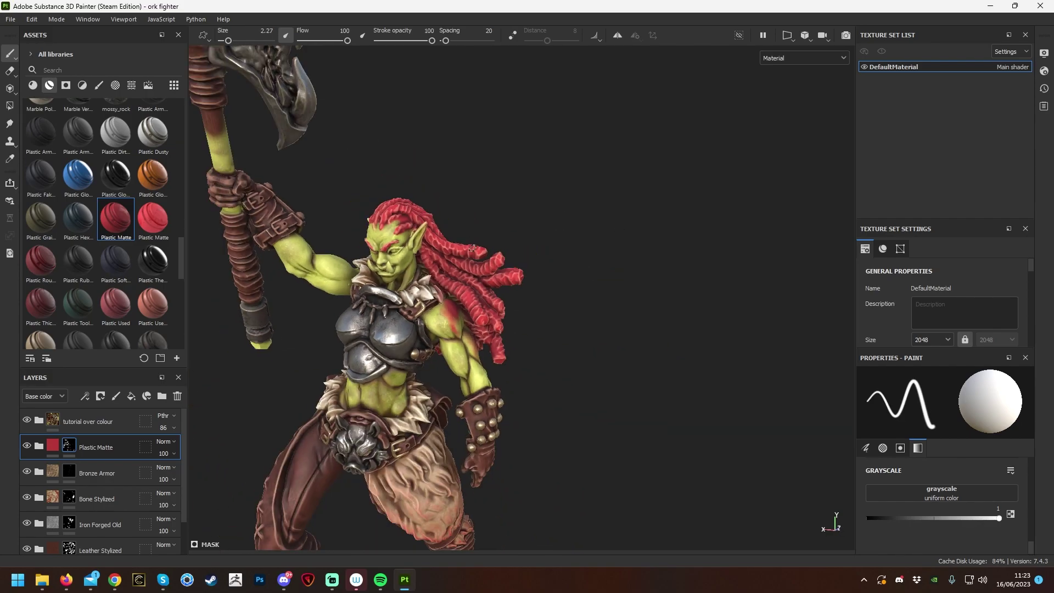
# Erase the red overspill on the shoulder and upper arm from the Plastic Matte mask with a 3.89 eraser.
pyautogui.keyDown('alt'); pyautogui.moveTo(475, 280); pyautogui.dragTo(549, 264); pyautogui.keyUp('alt')
pyautogui.press('2')
pyautogui.rightClick(736, 258)
pyautogui.scroll(3, 762, 259)
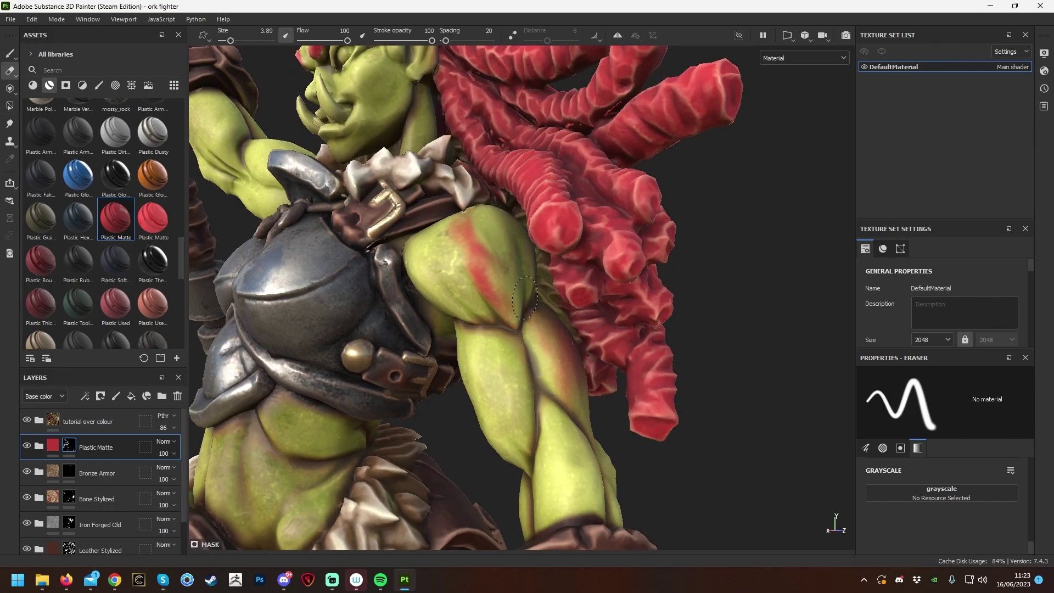
pyautogui.keyDown('alt'); pyautogui.moveTo(571, 390); pyautogui.dragTo(385, 367); pyautogui.keyUp('alt')
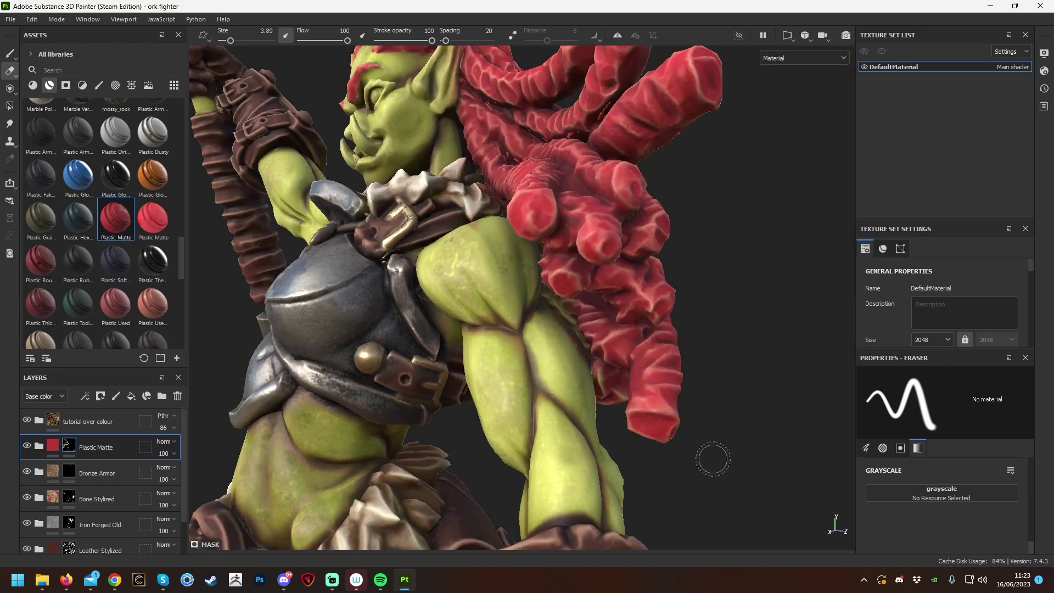
# Touch up the remaining gaps in the dreadlocks in the Plastic Matte mask with the 2.27 paint brush.
pyautogui.scroll(-3, 247, 372)
pyautogui.keyDown('alt'); pyautogui.moveTo(247, 372); pyautogui.dragTo(680, 363); pyautogui.keyUp('alt')
pyautogui.scroll(3, 696, 322)
pyautogui.moveTo(696, 323)
pyautogui.keyDown('alt'); pyautogui.mouseDown()
pyautogui.moveTo(779, 282)
pyautogui.moveTo(800, 294)
pyautogui.mouseUp(); pyautogui.keyUp('alt')
pyautogui.scroll(2, 800, 295)
pyautogui.press('1')
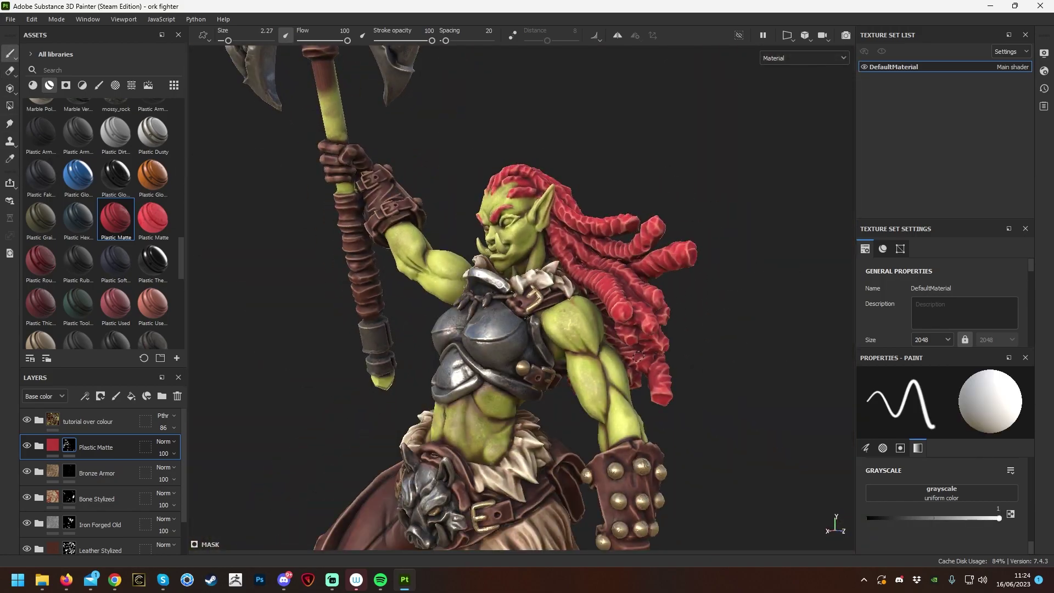
pyautogui.scroll(-2, 795, 208)
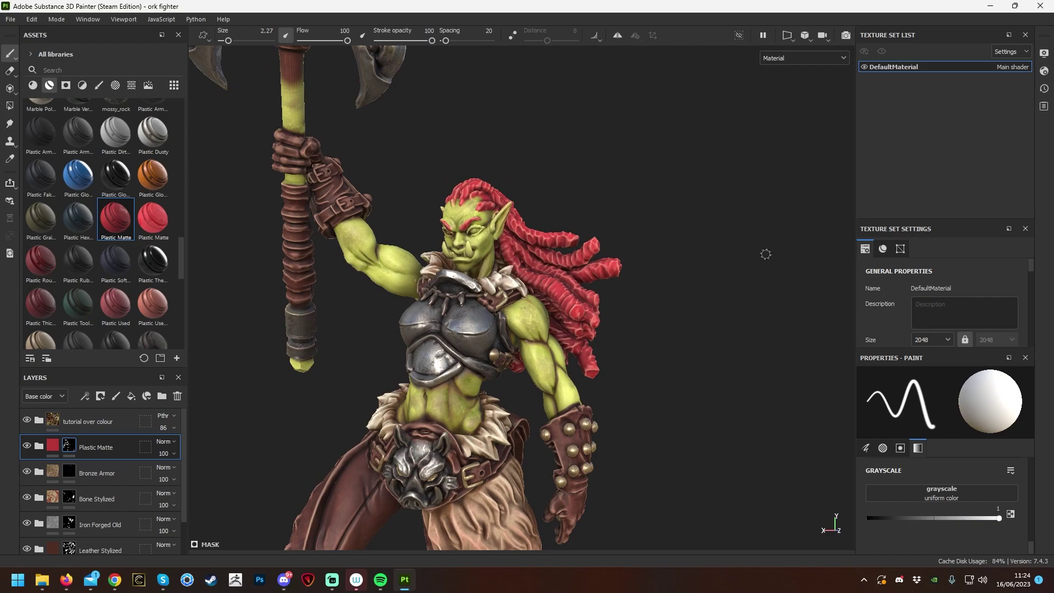
pyautogui.keyDown('alt'); pyautogui.moveTo(766, 254); pyautogui.dragTo(731, 264); pyautogui.keyUp('alt')
# Expand the Plastic Matte group, select its Plastic Base layer and check the hair from several sides.
pyautogui.click(39, 446)
pyautogui.scroll(-2, 71, 483)
pyautogui.click(78, 485)
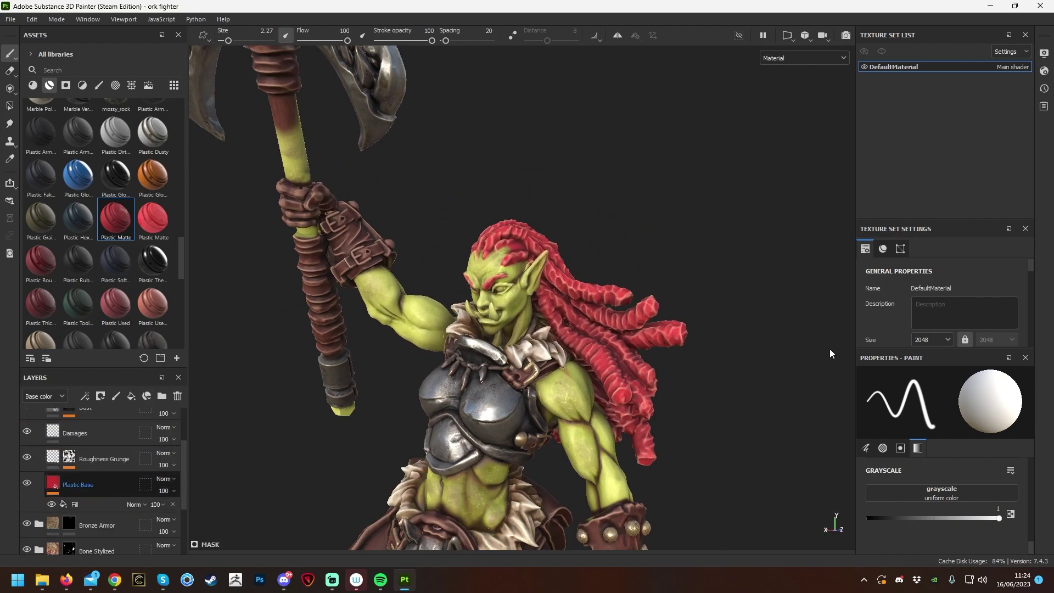
pyautogui.keyDown('alt'); pyautogui.moveTo(566, 315); pyautogui.dragTo(648, 340); pyautogui.keyUp('alt')
pyautogui.keyDown('alt'); pyautogui.moveTo(648, 340); pyautogui.dragTo(511, 423, button='right'); pyautogui.keyUp('alt')
pyautogui.keyDown('alt'); pyautogui.moveTo(510, 424); pyautogui.dragTo(594, 351, button='middle'); pyautogui.keyUp('alt')
pyautogui.moveTo(594, 351)
pyautogui.keyDown('alt'); pyautogui.mouseDown(button='right')
pyautogui.moveTo(659, 268)
pyautogui.moveTo(647, 341)
pyautogui.mouseUp(button='right'); pyautogui.keyUp('alt')
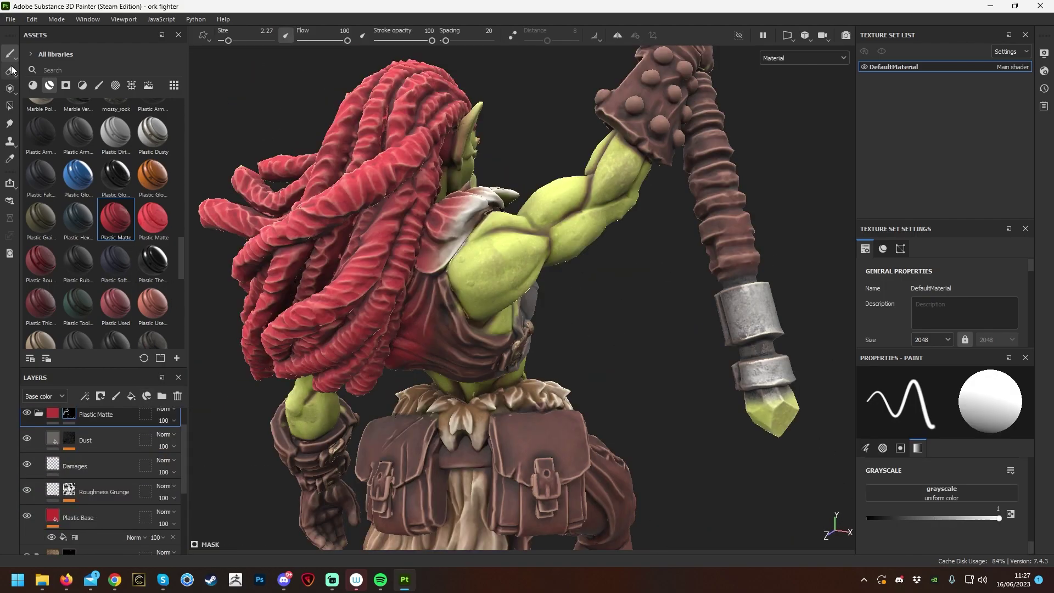
# Erase the red overspill on the fur collar, leather top and arm behind the dreadlocks from the Plastic Matte mask.
pyautogui.scroll(2, 433, 266)
pyautogui.press('2')
pyautogui.keyDown('alt'); pyautogui.moveTo(434, 250); pyautogui.dragTo(406, 380); pyautogui.keyUp('alt')
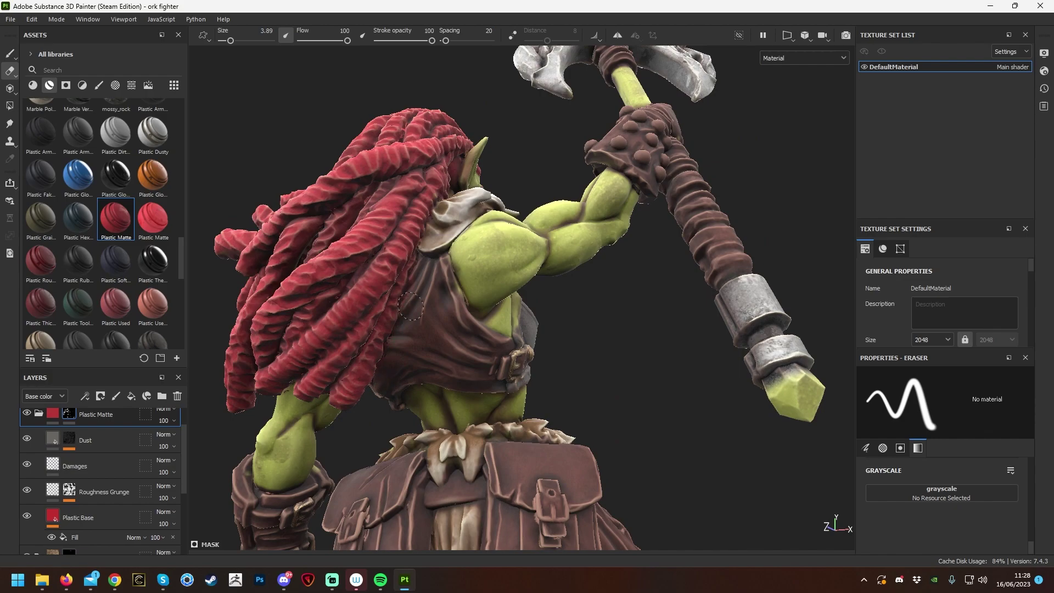
pyautogui.keyDown('alt'); pyautogui.moveTo(405, 321); pyautogui.dragTo(481, 221); pyautogui.keyUp('alt')
pyautogui.keyDown('alt'); pyautogui.moveTo(454, 287); pyautogui.dragTo(777, 360); pyautogui.keyUp('alt')
pyautogui.scroll(3, 363, 270)
pyautogui.keyDown('alt'); pyautogui.moveTo(363, 271); pyautogui.dragTo(425, 227); pyautogui.keyUp('alt')
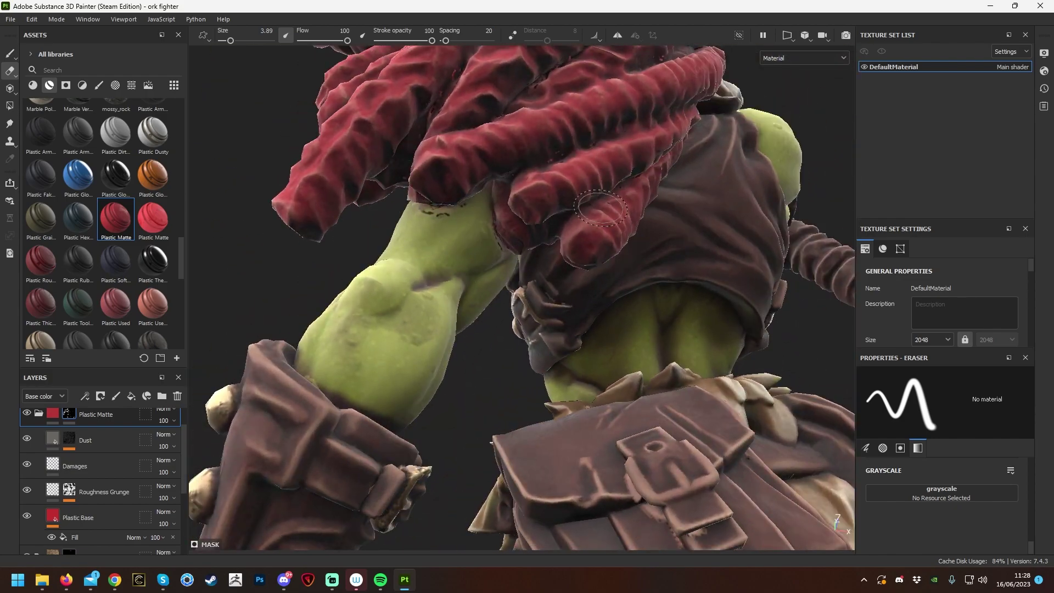
pyautogui.keyDown('alt'); pyautogui.moveTo(615, 158); pyautogui.dragTo(692, 85); pyautogui.keyUp('alt')
pyautogui.keyDown('alt'); pyautogui.moveTo(602, 277); pyautogui.dragTo(801, 304); pyautogui.keyUp('alt')
# Add a fill layer directly above Plastic Base in the Plastic Matte group.
pyautogui.click(82, 518)
pyautogui.scroll(-3, 598, 261)
pyautogui.scroll(5, 619, 299)
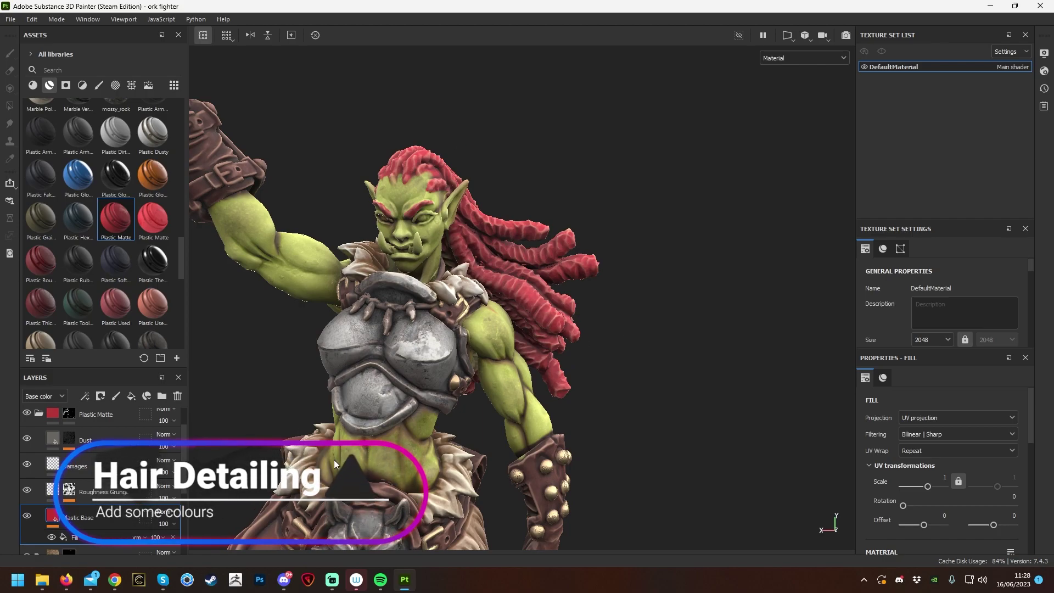
pyautogui.click(133, 400)
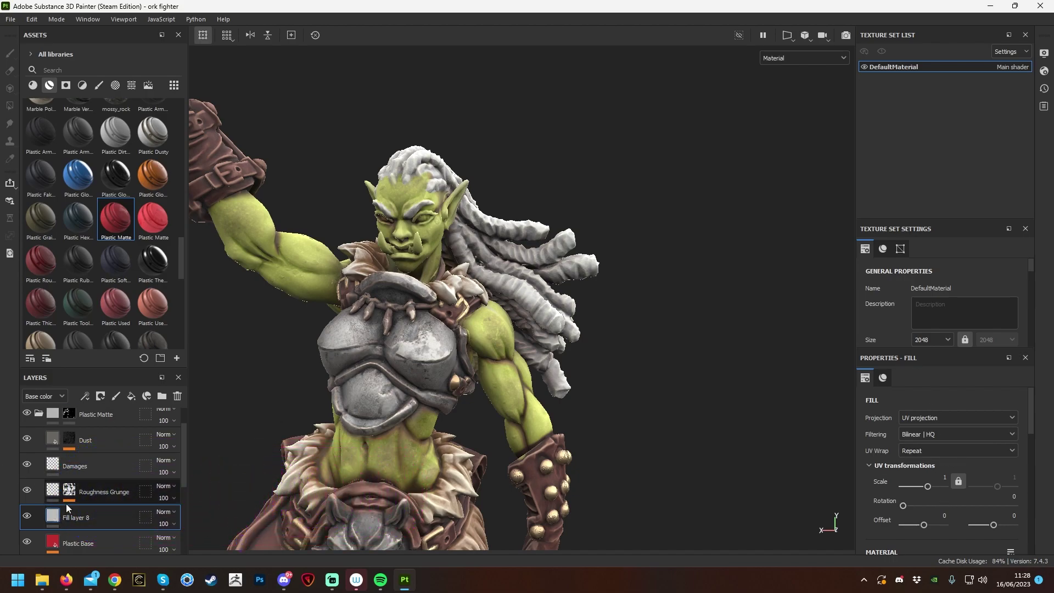
# Set the new fill layer's base color to orange C8650F.
pyautogui.scroll(-10, 1011, 450)
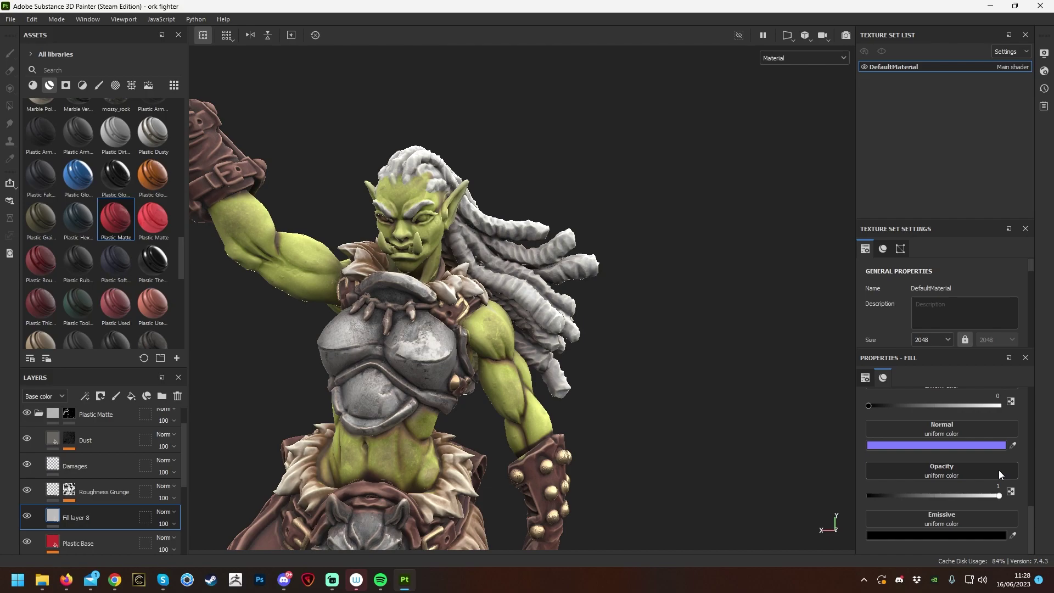
pyautogui.scroll(3, 998, 471)
pyautogui.click(950, 490)
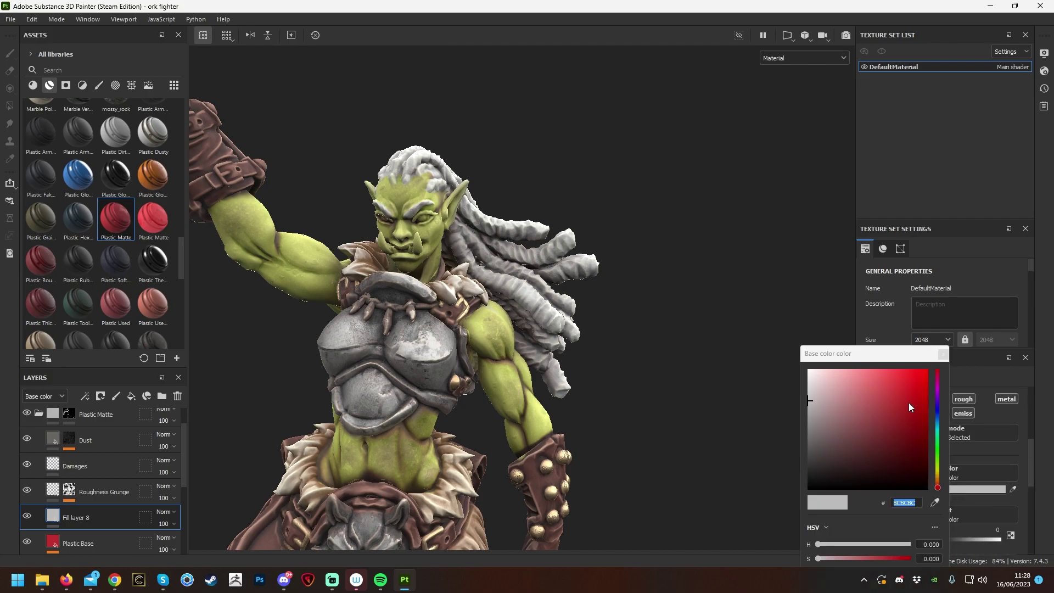
pyautogui.moveTo(898, 420); pyautogui.dragTo(918, 394)
pyautogui.click(938, 481)
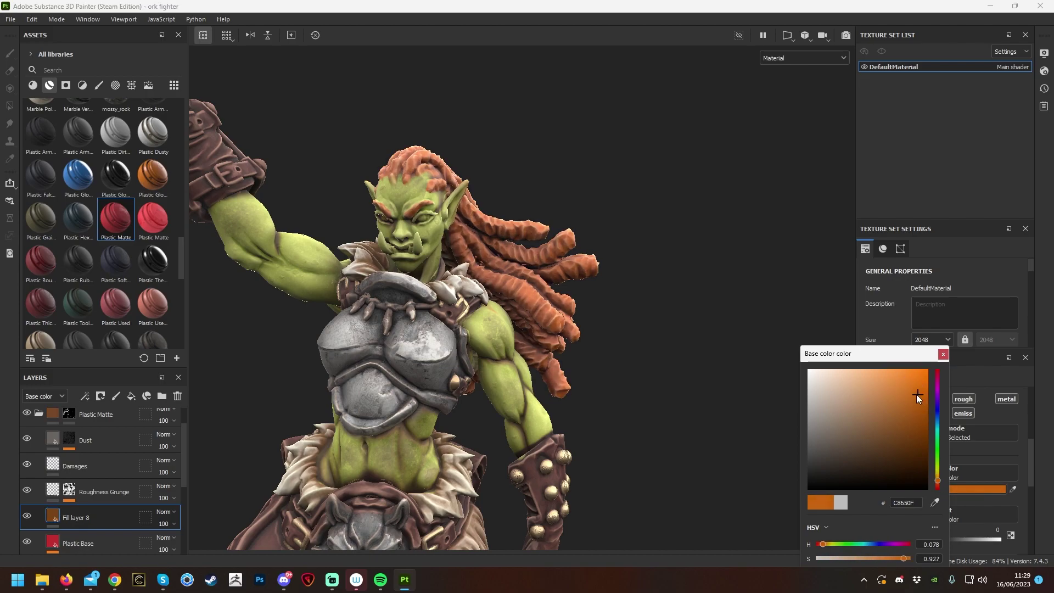
pyautogui.click(943, 353)
# Add a black mask to the orange fill layer and set the paint brush size to 18.56.
pyautogui.rightClick(113, 510)
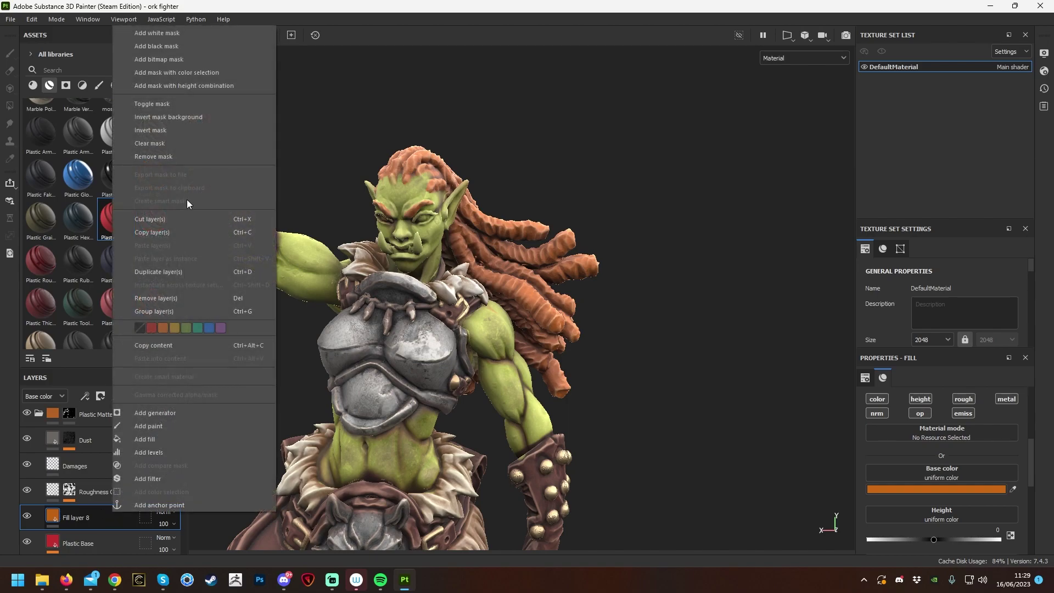
pyautogui.click(202, 44)
pyautogui.press('e')
pyautogui.moveTo(750, 294)
pyautogui.keyDown('alt'); pyautogui.mouseDown()
pyautogui.moveTo(193, 346)
pyautogui.moveTo(463, 365)
pyautogui.moveTo(421, 358)
pyautogui.moveTo(407, 387)
pyautogui.moveTo(432, 374)
pyautogui.mouseUp(); pyautogui.keyUp('alt')
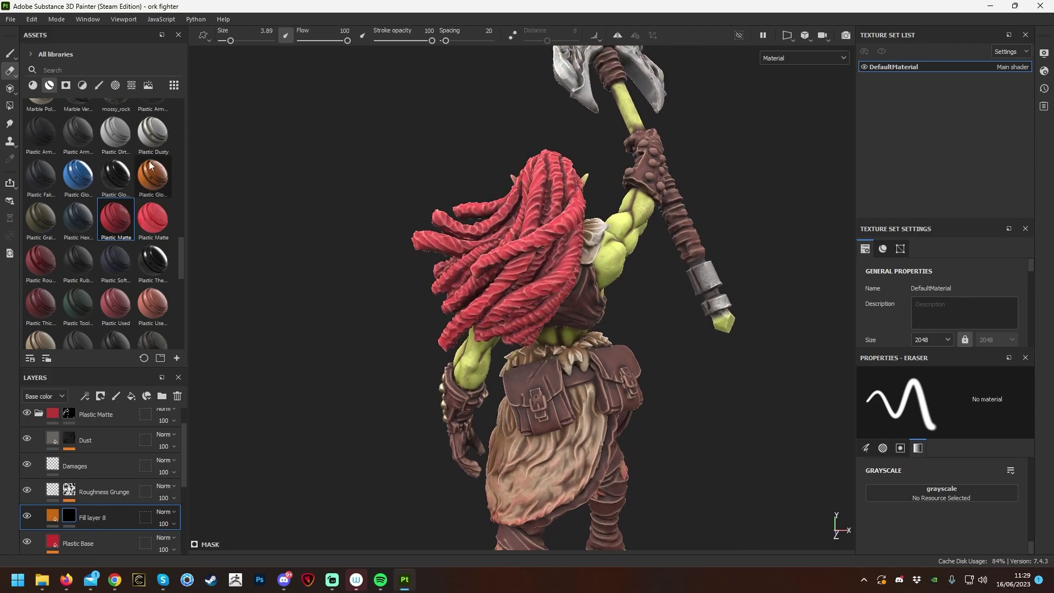
pyautogui.click(8, 55)
pyautogui.rightClick(416, 302)
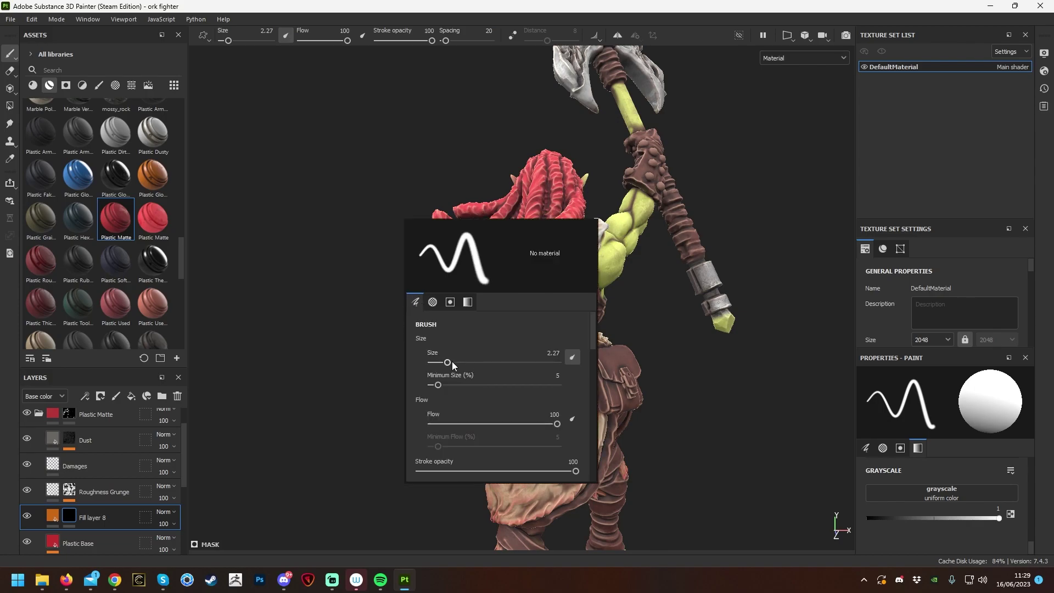
pyautogui.moveTo(447, 363); pyautogui.dragTo(479, 363)
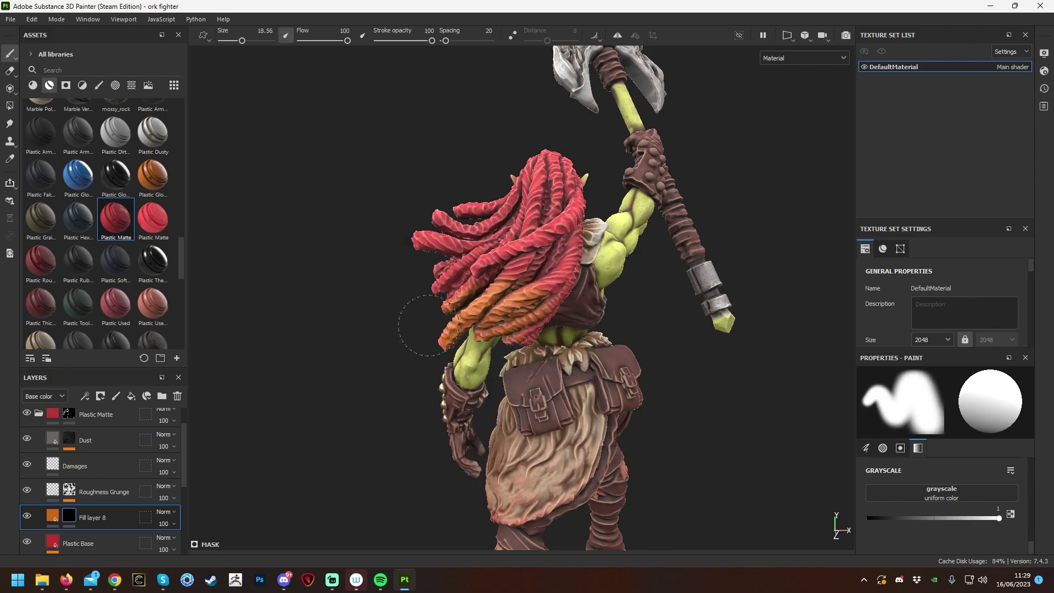
# Paint the orange fill layer's mask over the dreadlock ends, covering them from the back and the front.
pyautogui.moveTo(462, 282)
pyautogui.mouseDown()
pyautogui.moveTo(450, 244)
pyautogui.moveTo(480, 207)
pyautogui.mouseUp()
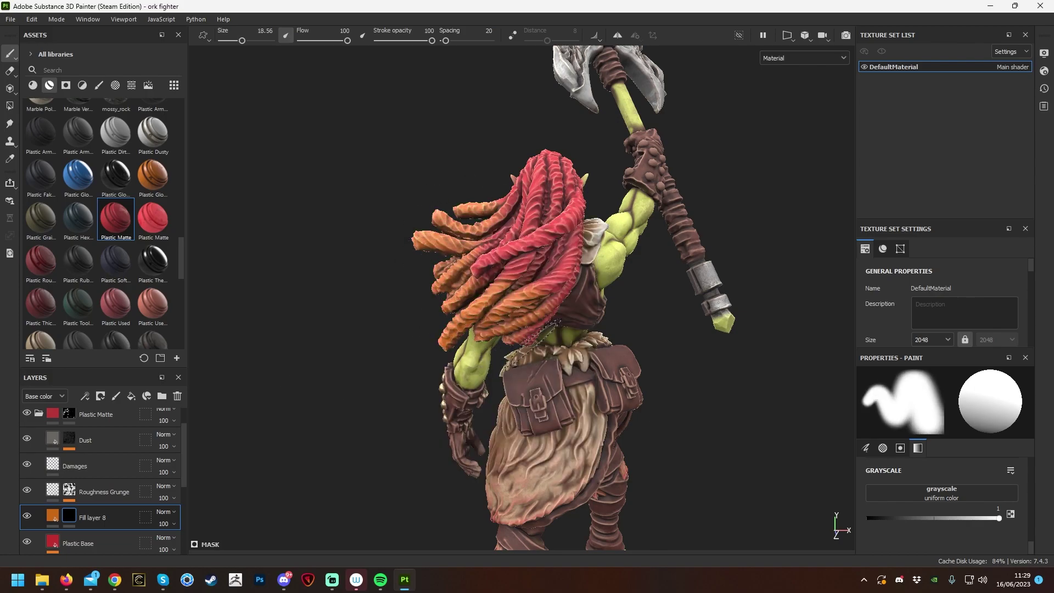
pyautogui.moveTo(413, 365)
pyautogui.keyDown('alt'); pyautogui.mouseDown()
pyautogui.moveTo(546, 363)
pyautogui.moveTo(511, 318)
pyautogui.moveTo(665, 315)
pyautogui.mouseUp(); pyautogui.keyUp('alt')
pyautogui.moveTo(346, 287); pyautogui.dragTo(371, 218)
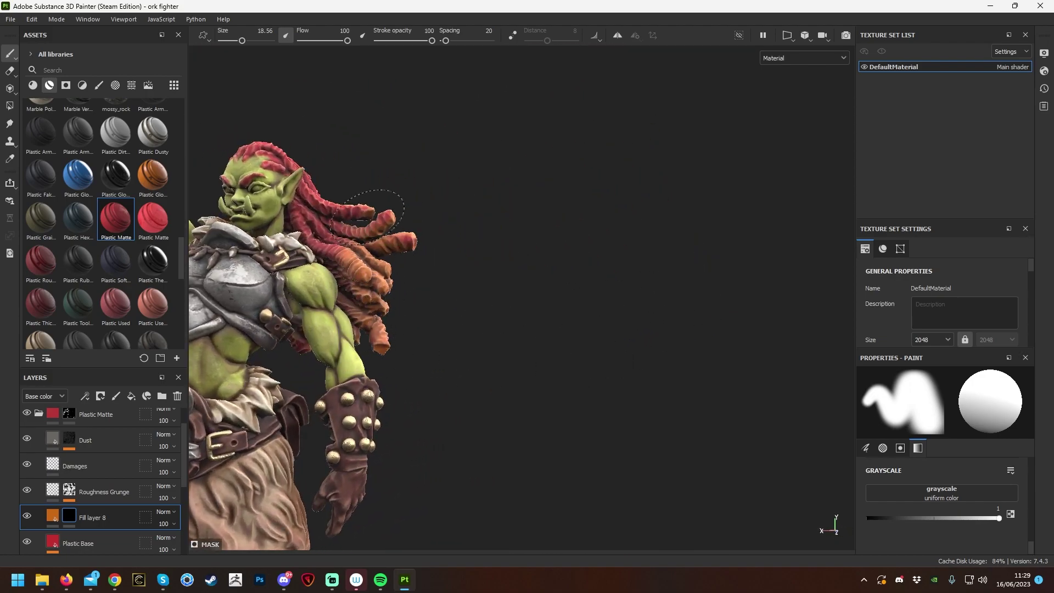
pyautogui.keyDown('alt'); pyautogui.moveTo(549, 242); pyautogui.dragTo(639, 364); pyautogui.keyUp('alt')
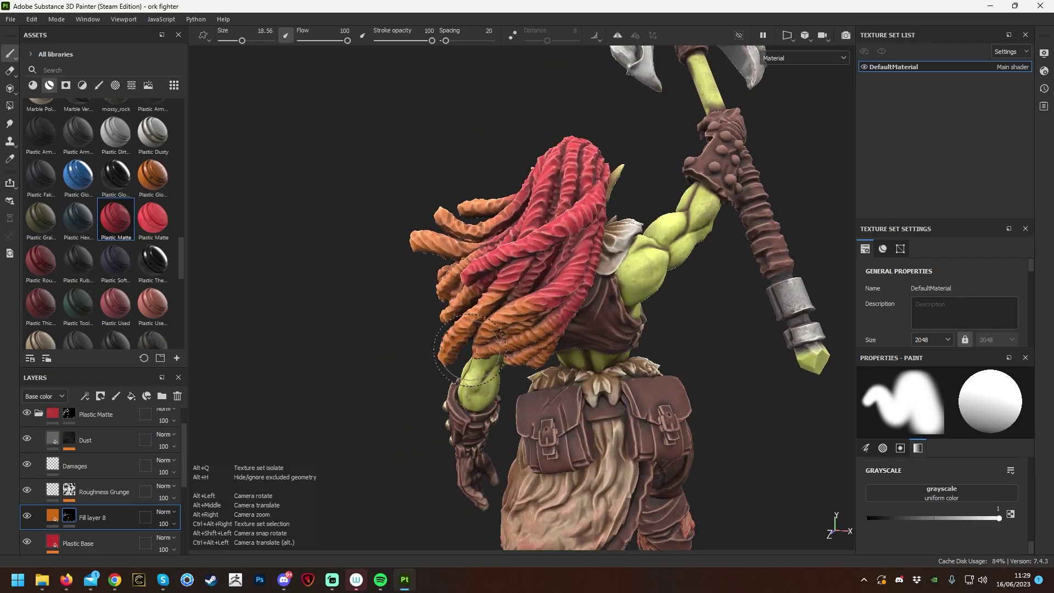
# Reduce the brush size to 4.96 and paint finer orange extensions along the dreadlocks at the back.
pyautogui.rightClick(439, 305)
pyautogui.moveTo(496, 338); pyautogui.dragTo(474, 338)
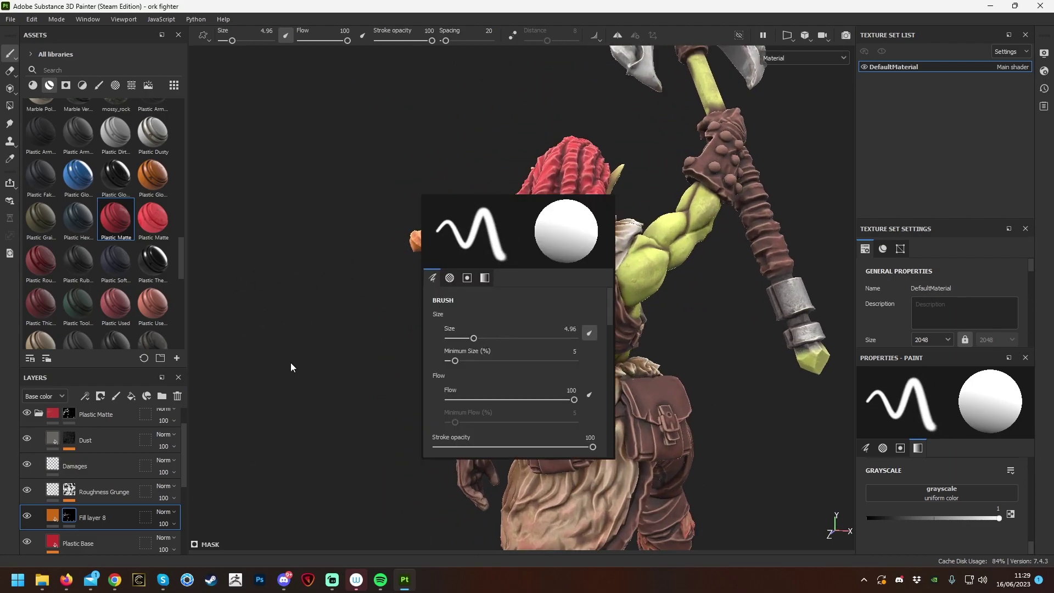
pyautogui.keyDown('alt'); pyautogui.moveTo(332, 328); pyautogui.dragTo(525, 260); pyautogui.keyUp('alt')
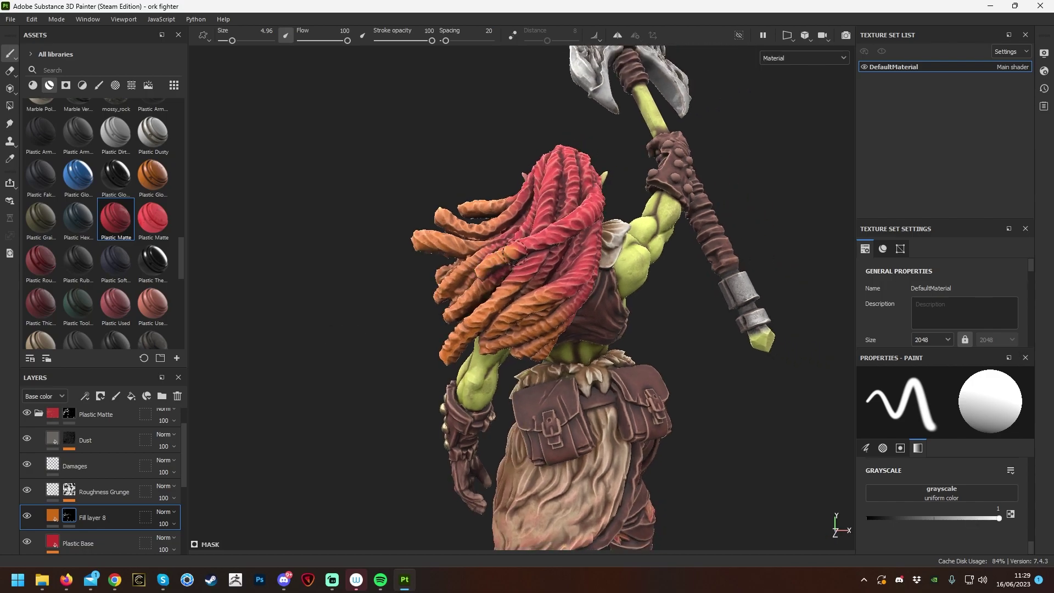
pyautogui.keyDown('alt'); pyautogui.moveTo(320, 346); pyautogui.dragTo(280, 282); pyautogui.keyUp('alt')
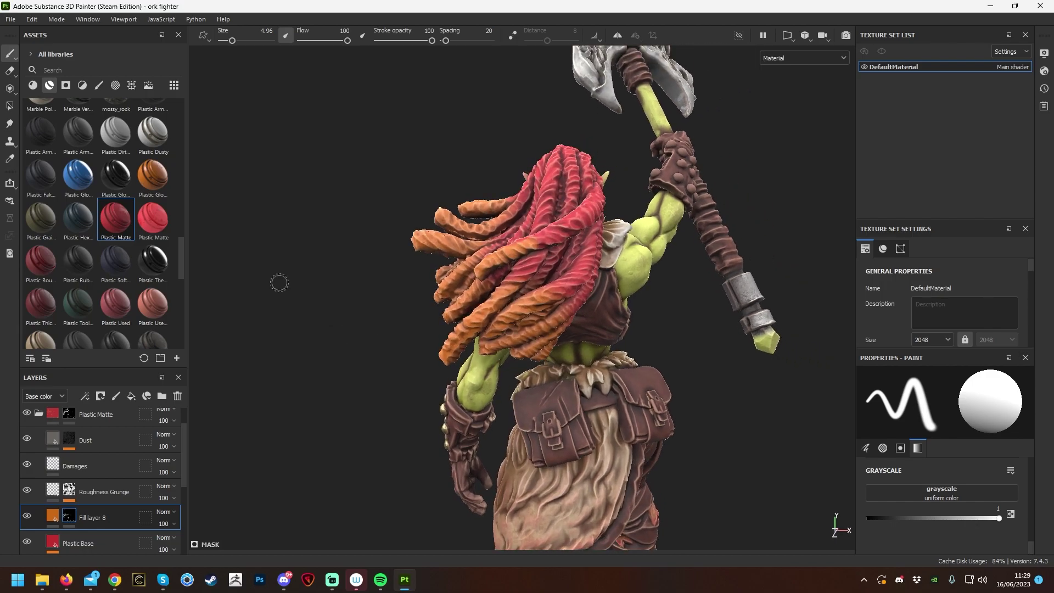
# Smudge the orange mask's edges to blend into the red on the dreadlocks at the back, front and side.
pyautogui.click(10, 125)
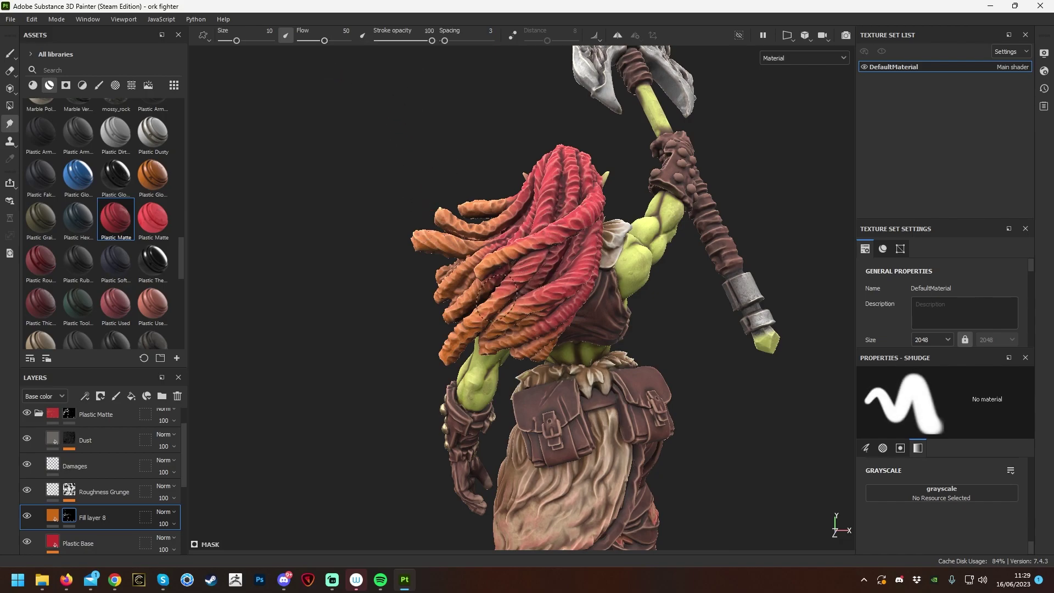
pyautogui.keyDown('alt'); pyautogui.moveTo(361, 285); pyautogui.dragTo(416, 320); pyautogui.keyUp('alt')
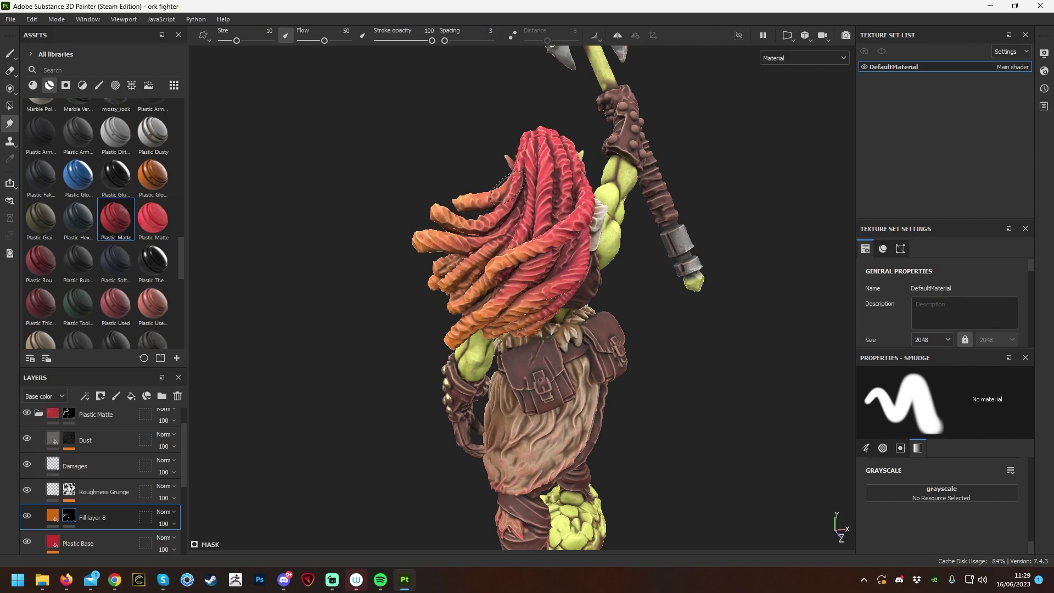
pyautogui.moveTo(492, 175)
pyautogui.keyDown('alt'); pyautogui.mouseDown()
pyautogui.moveTo(396, 162)
pyautogui.moveTo(596, 233)
pyautogui.mouseUp(); pyautogui.keyUp('alt')
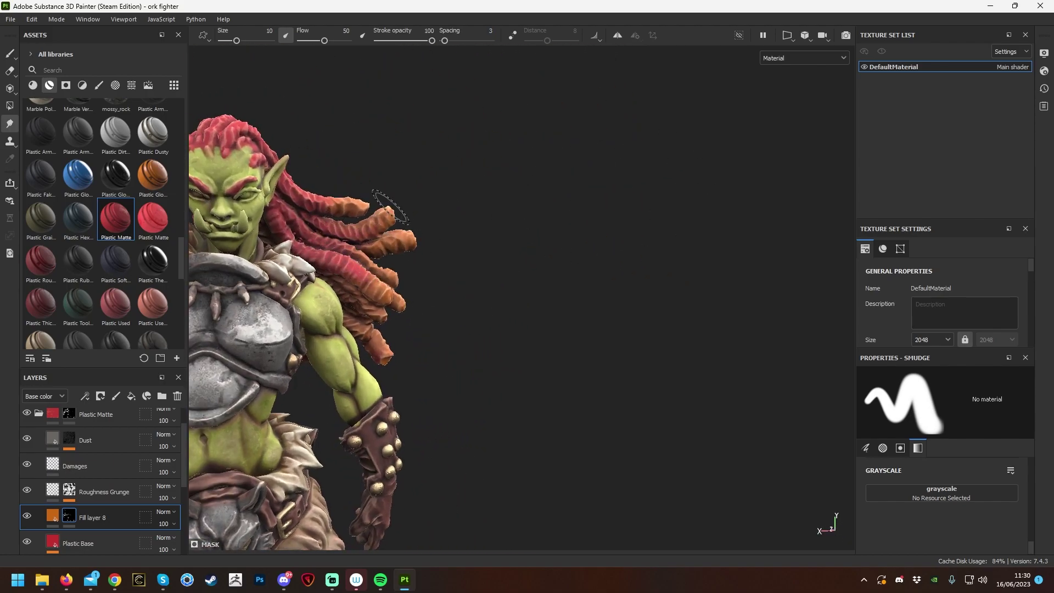
pyautogui.moveTo(366, 201)
pyautogui.keyDown('alt'); pyautogui.mouseDown()
pyautogui.moveTo(360, 153)
pyautogui.moveTo(346, 156)
pyautogui.mouseUp(); pyautogui.keyUp('alt')
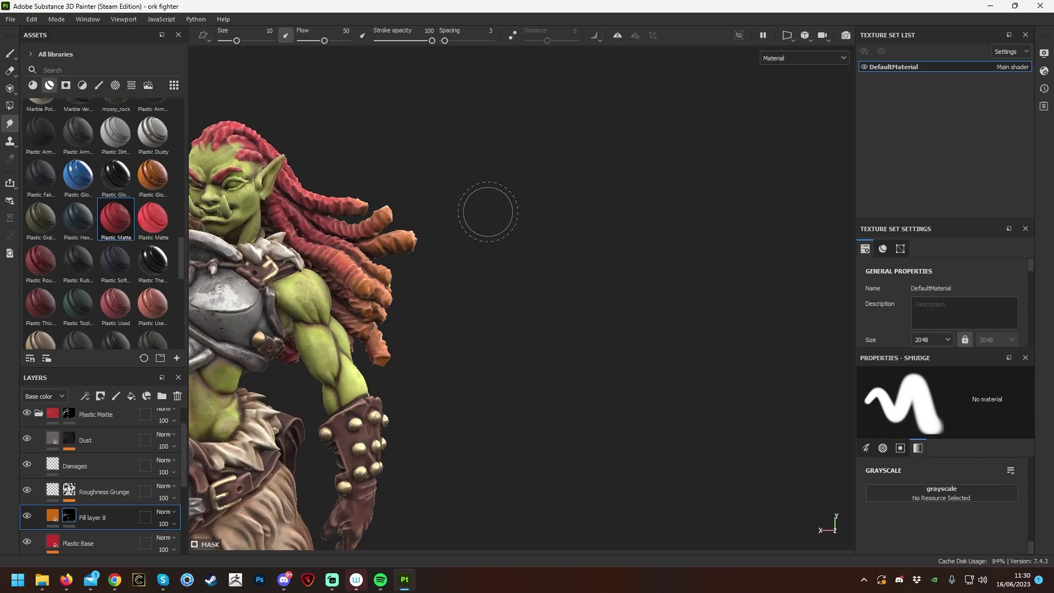
pyautogui.keyDown('alt'); pyautogui.moveTo(486, 213); pyautogui.dragTo(372, 258); pyautogui.keyUp('alt')
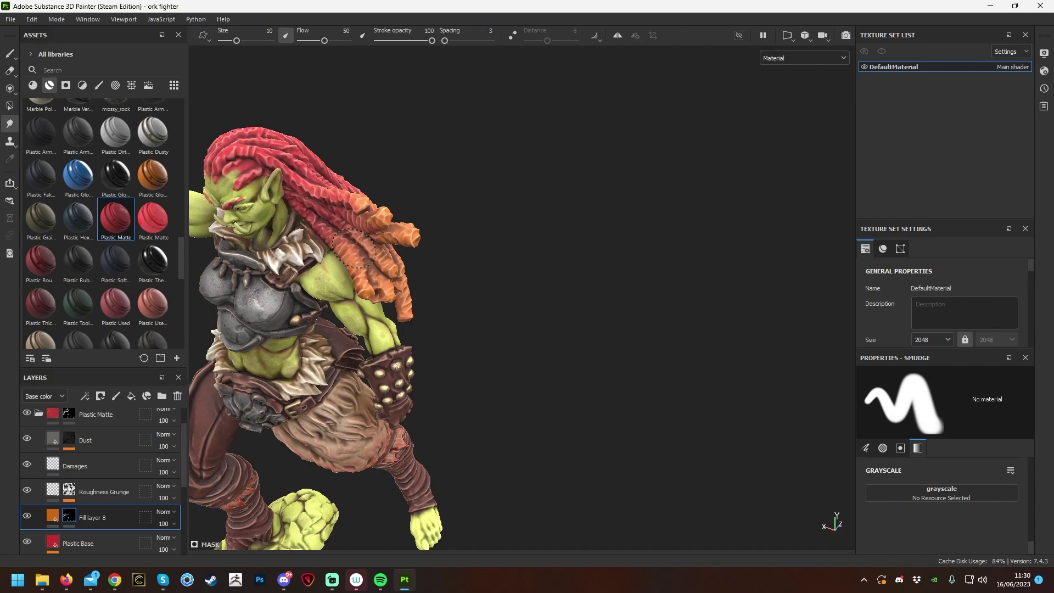
pyautogui.keyDown('alt'); pyautogui.moveTo(312, 212); pyautogui.dragTo(398, 217); pyautogui.keyUp('alt')
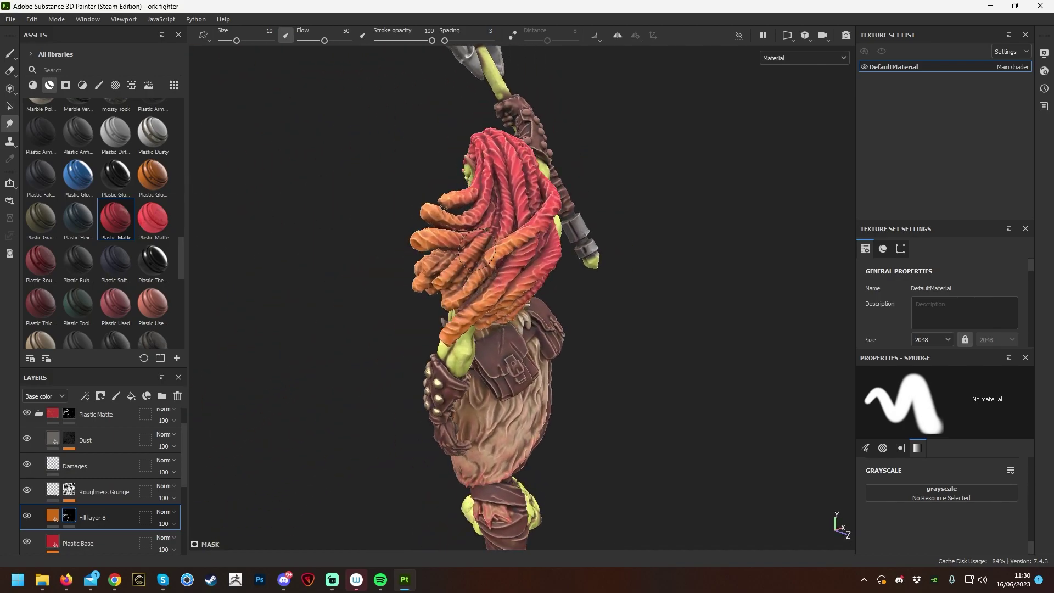
# Smudge the color transition on the lower dreadlocks behind the back, and check the blend from the front.
pyautogui.keyDown('alt'); pyautogui.moveTo(688, 324); pyautogui.dragTo(537, 296); pyautogui.keyUp('alt')
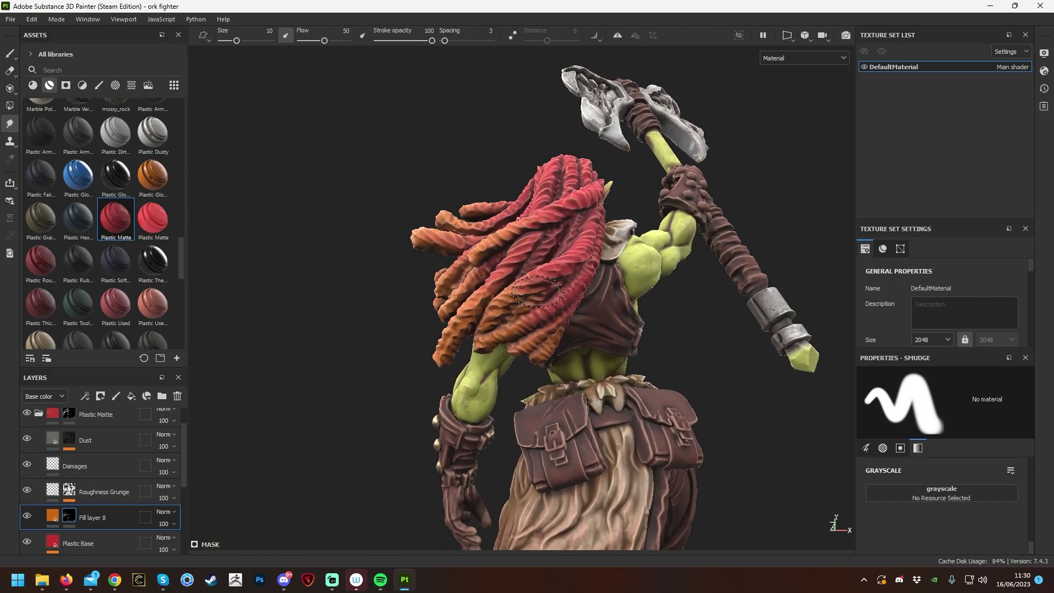
pyautogui.keyDown('alt'); pyautogui.moveTo(500, 337); pyautogui.dragTo(354, 342); pyautogui.keyUp('alt')
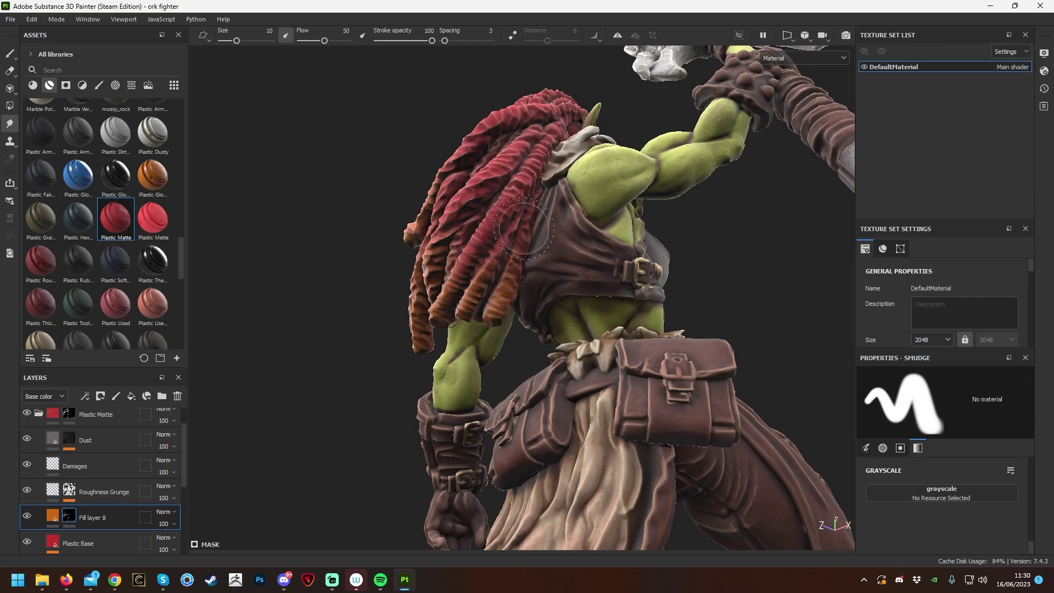
pyautogui.keyDown('alt'); pyautogui.moveTo(420, 373); pyautogui.dragTo(448, 335); pyautogui.keyUp('alt')
pyautogui.scroll(-5, 484, 332)
pyautogui.keyDown('alt'); pyautogui.moveTo(374, 425); pyautogui.dragTo(649, 386); pyautogui.keyUp('alt')
pyautogui.scroll(8, 650, 387)
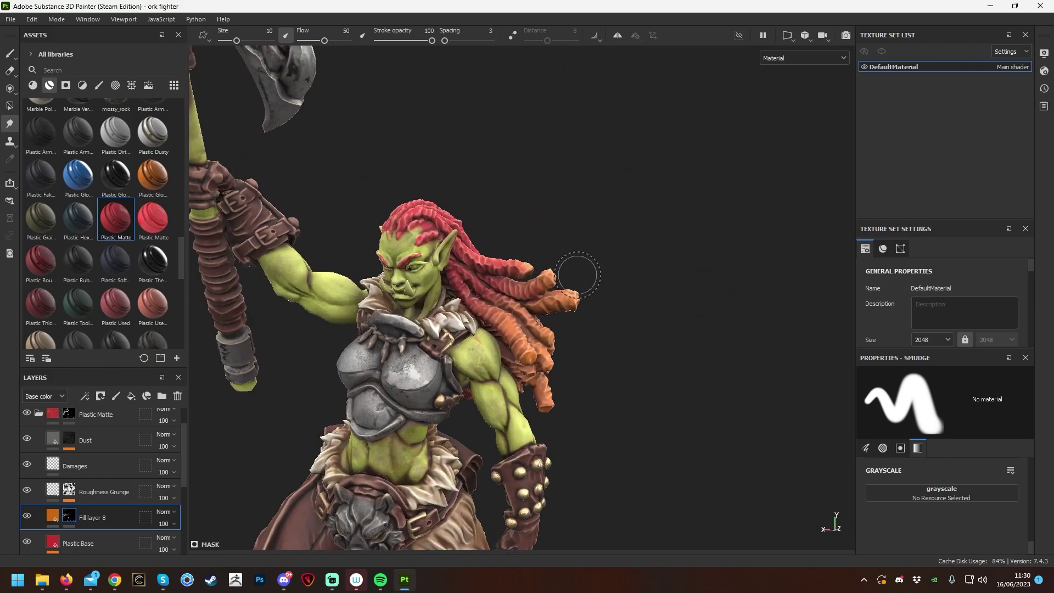
pyautogui.scroll(4, 763, 273)
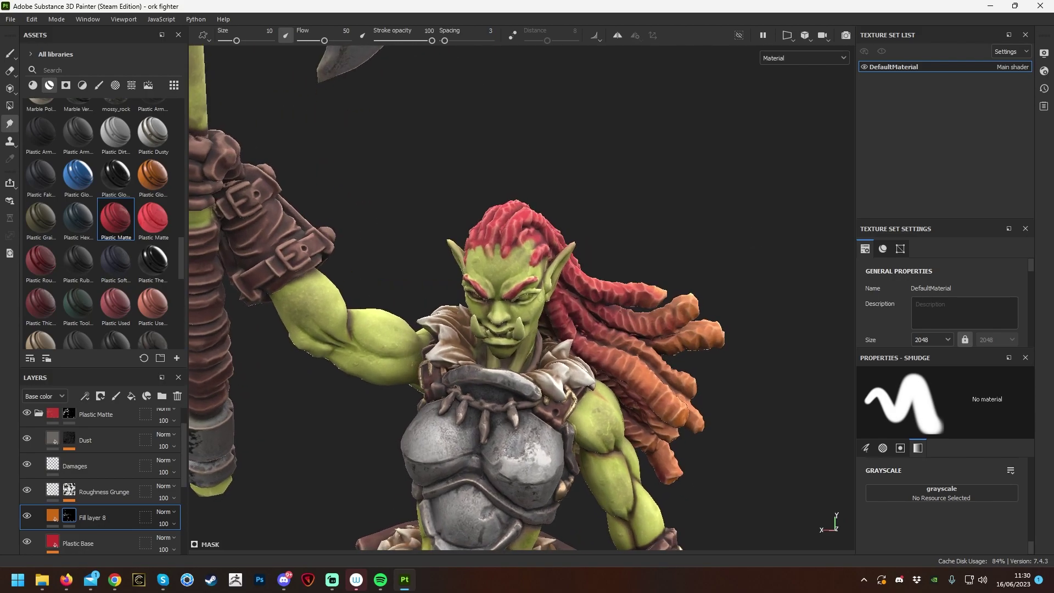
pyautogui.scroll(-3, 130, 489)
pyautogui.scroll(1, 83, 452)
# Try white FFFFFF on the dreadlock tips, and settle on bright orange EB730B as the fill layer's base color.
pyautogui.click(62, 453)
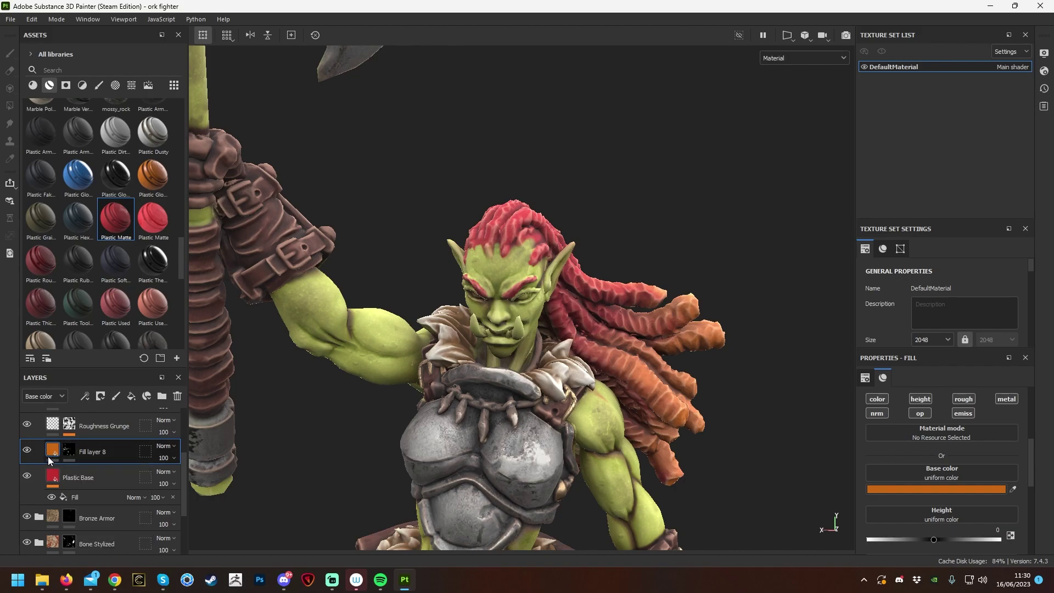
pyautogui.click(899, 490)
pyautogui.moveTo(1023, 345); pyautogui.dragTo(905, 277)
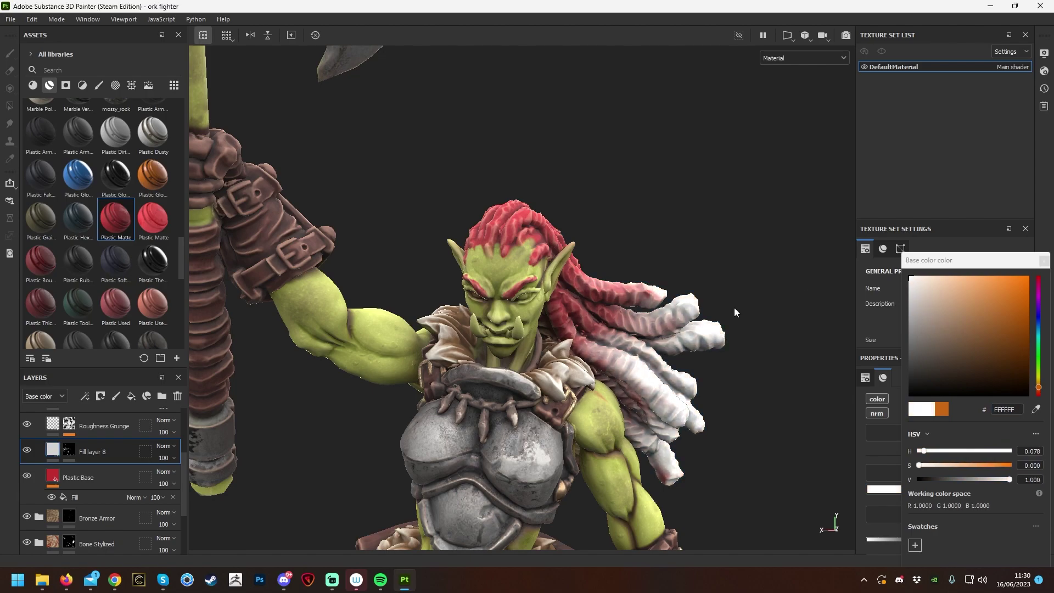
pyautogui.keyDown('alt'); pyautogui.moveTo(733, 306); pyautogui.dragTo(740, 369, button='right'); pyautogui.keyUp('alt')
pyautogui.keyDown('alt'); pyautogui.moveTo(740, 369); pyautogui.dragTo(774, 354); pyautogui.keyUp('alt')
pyautogui.keyDown('alt'); pyautogui.moveTo(773, 355); pyautogui.dragTo(918, 317, button='right'); pyautogui.keyUp('alt')
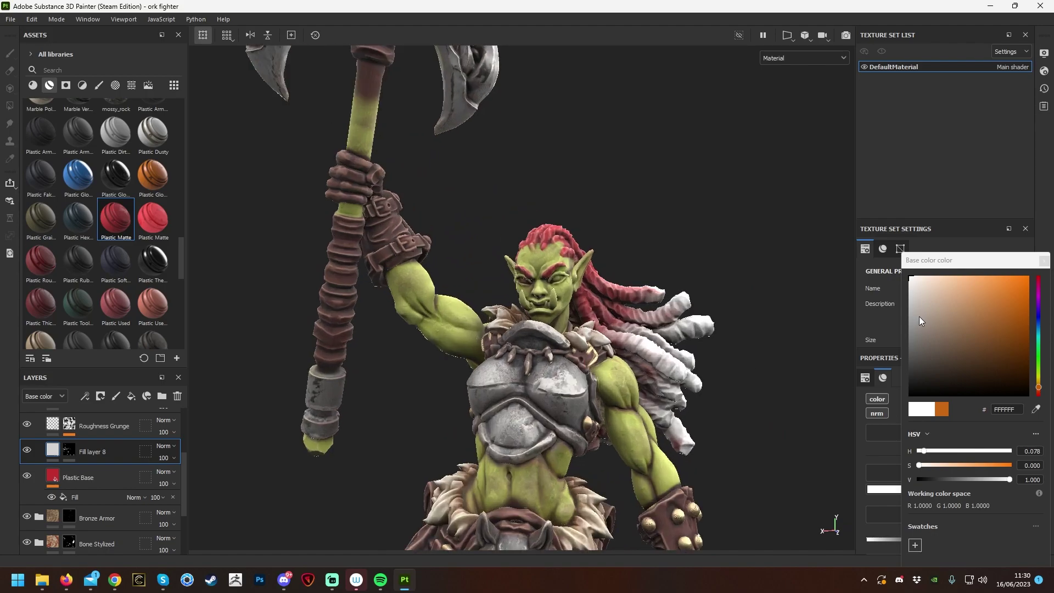
pyautogui.click(963, 297)
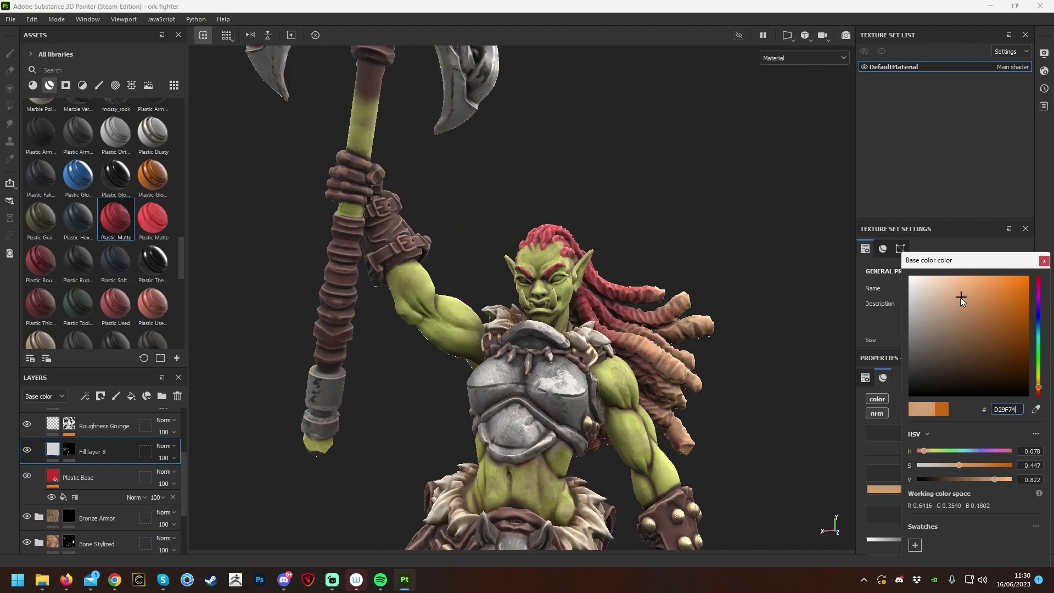
pyautogui.moveTo(962, 300); pyautogui.dragTo(1024, 283)
# Smudge the fill layer's mask further to soften the bright orange transition on the dreadlocks at the back.
pyautogui.keyDown('alt'); pyautogui.moveTo(846, 291); pyautogui.dragTo(231, 330); pyautogui.keyUp('alt')
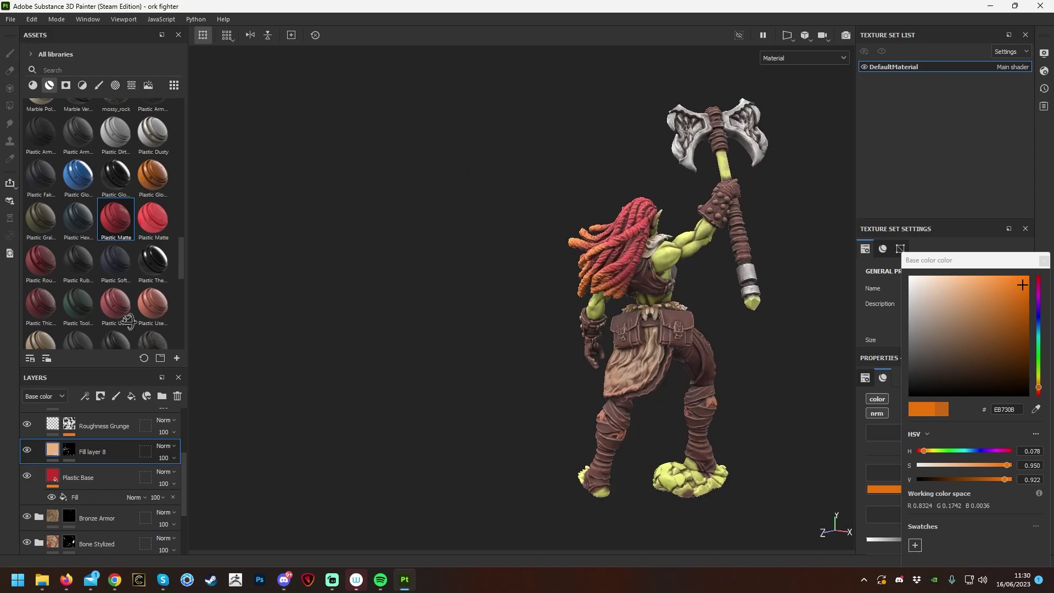
pyautogui.scroll(3, 395, 321)
pyautogui.keyDown('alt'); pyautogui.moveTo(394, 321); pyautogui.dragTo(441, 417, button='right'); pyautogui.keyUp('alt')
pyautogui.moveTo(440, 417)
pyautogui.keyDown('alt'); pyautogui.mouseDown()
pyautogui.moveTo(459, 428)
pyautogui.moveTo(461, 418)
pyautogui.mouseUp(); pyautogui.keyUp('alt')
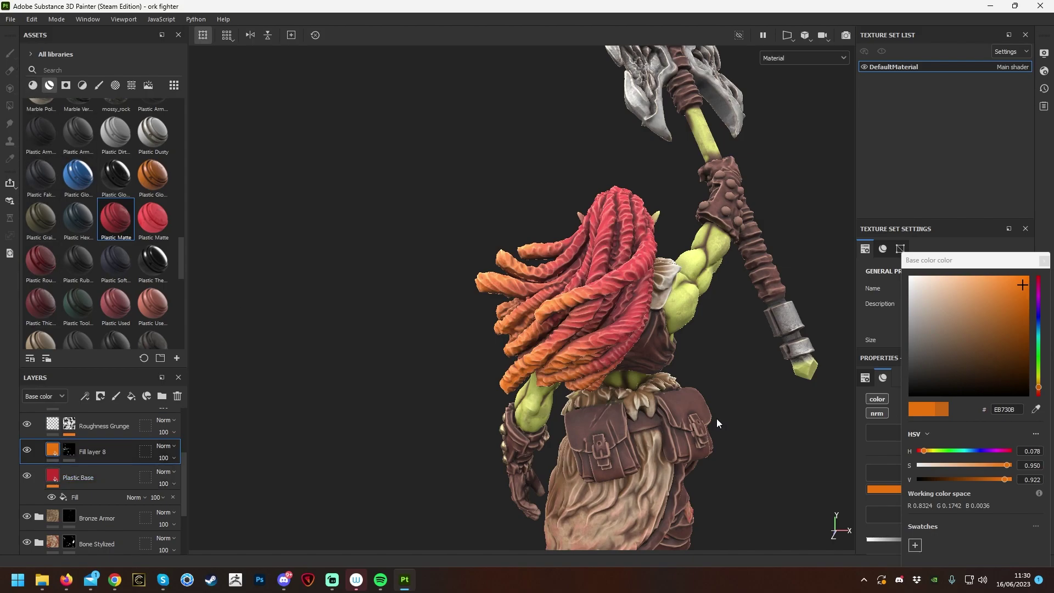
pyautogui.press('5')
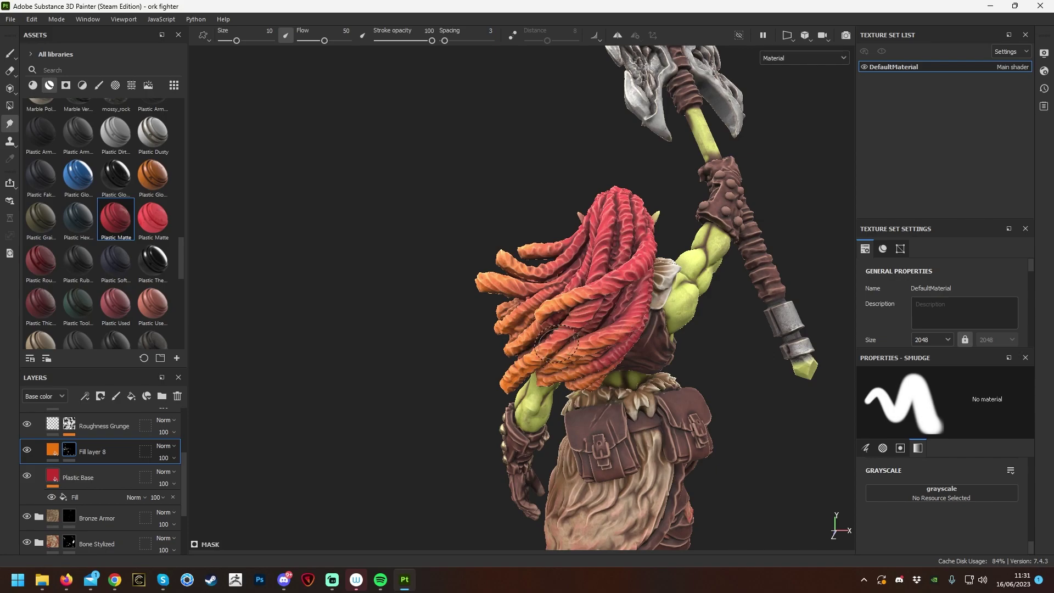
pyautogui.moveTo(428, 443)
pyautogui.keyDown('alt'); pyautogui.mouseDown()
pyautogui.moveTo(390, 430)
pyautogui.moveTo(433, 434)
pyautogui.mouseUp(); pyautogui.keyUp('alt')
pyautogui.keyDown('alt'); pyautogui.moveTo(587, 222); pyautogui.dragTo(535, 288); pyautogui.keyUp('alt')
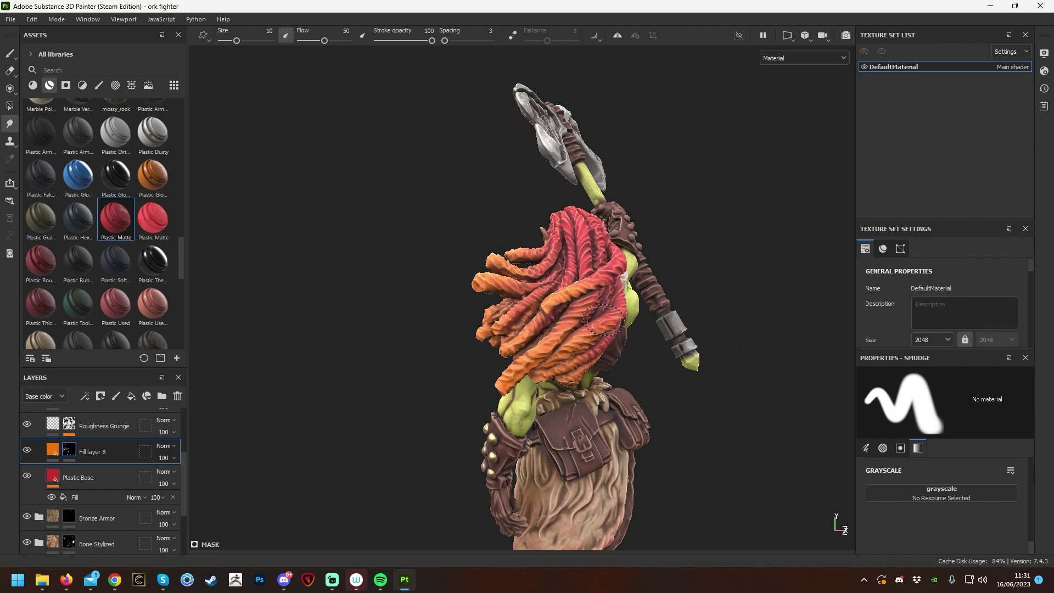
pyautogui.keyDown('alt'); pyautogui.moveTo(601, 305); pyautogui.dragTo(597, 345); pyautogui.keyUp('alt')
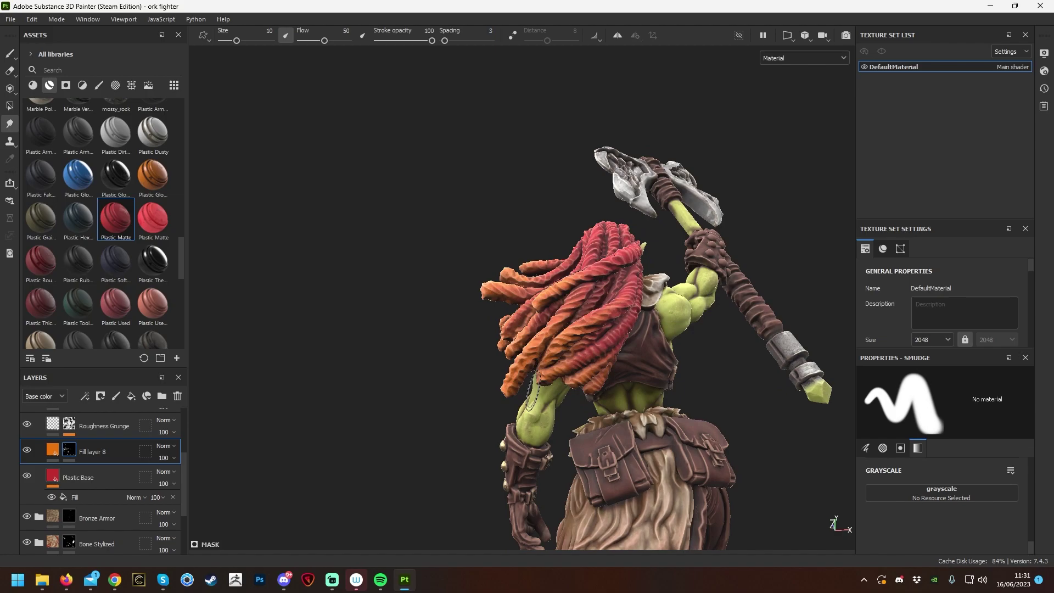
# Examine the two-tone dreadlocks from the front, the side and above.
pyautogui.keyDown('alt'); pyautogui.moveTo(518, 391); pyautogui.dragTo(734, 393); pyautogui.keyUp('alt')
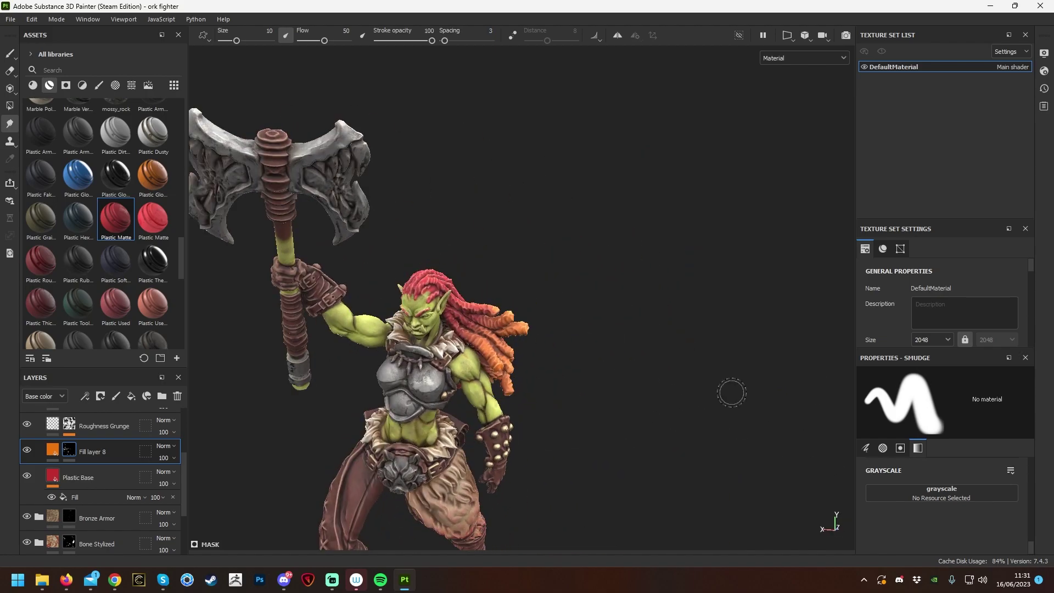
pyautogui.scroll(3, 547, 306)
pyautogui.scroll(2, 516, 289)
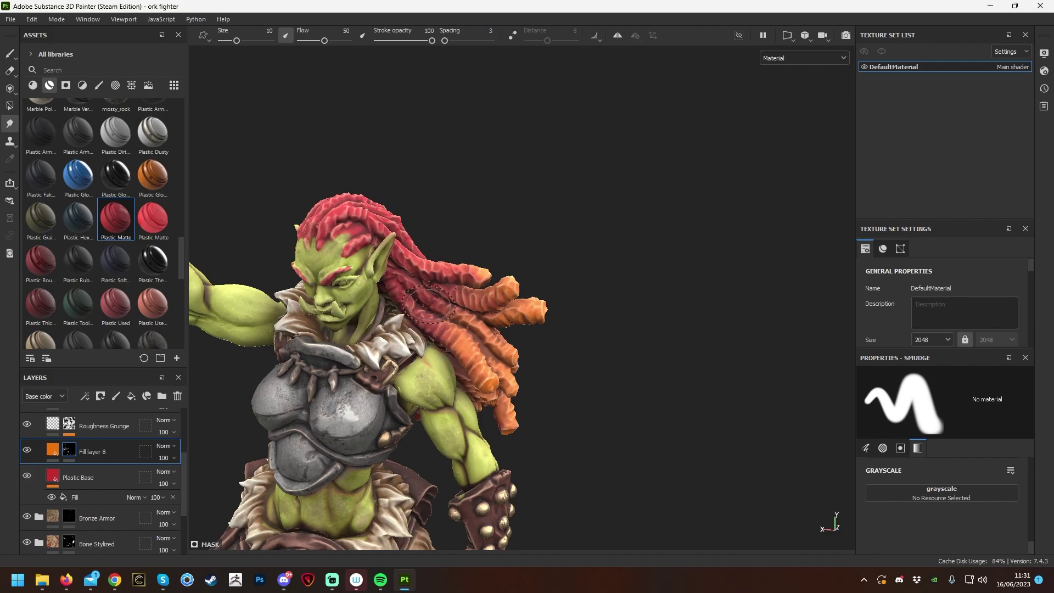
pyautogui.keyDown('alt'); pyautogui.moveTo(584, 194); pyautogui.dragTo(626, 156); pyautogui.keyUp('alt')
pyautogui.scroll(-3, 626, 156)
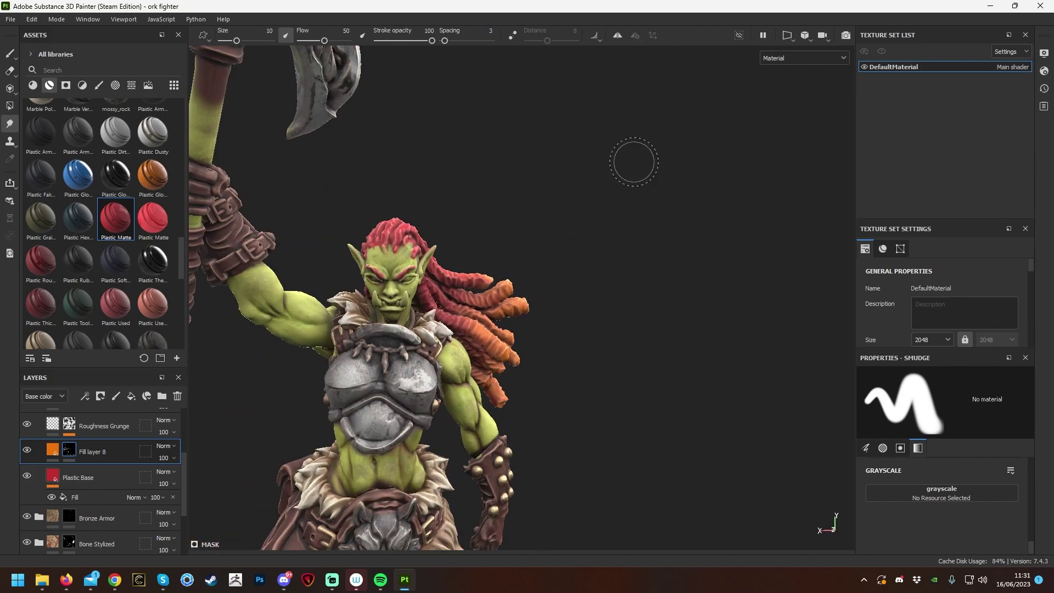
pyautogui.scroll(4, 595, 198)
pyautogui.keyDown('alt'); pyautogui.moveTo(595, 198); pyautogui.dragTo(623, 188, button='middle'); pyautogui.keyUp('alt')
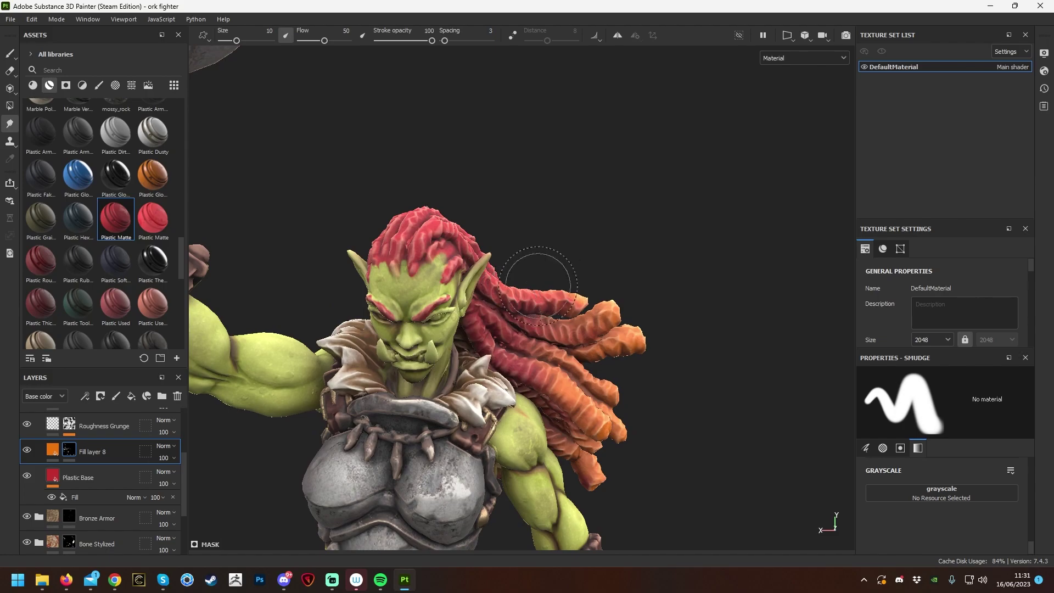
pyautogui.keyDown('alt'); pyautogui.moveTo(600, 224); pyautogui.dragTo(511, 134); pyautogui.keyUp('alt')
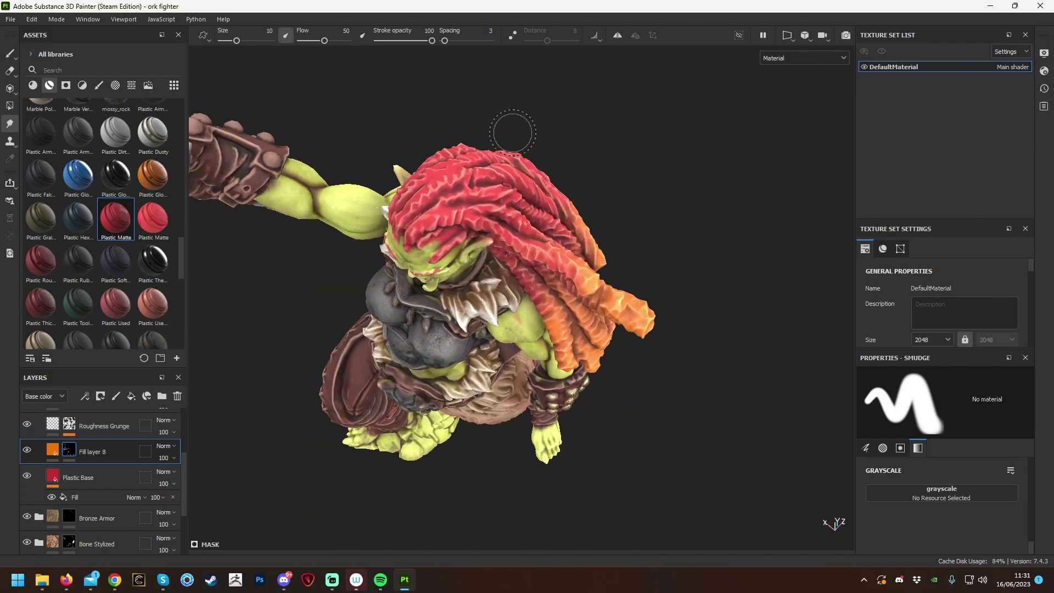
pyautogui.keyDown('alt'); pyautogui.moveTo(614, 207); pyautogui.dragTo(730, 165); pyautogui.keyUp('alt')
pyautogui.keyDown('alt'); pyautogui.moveTo(730, 334); pyautogui.dragTo(699, 240); pyautogui.keyUp('alt')
pyautogui.keyDown('alt'); pyautogui.moveTo(699, 240); pyautogui.dragTo(691, 241, button='middle'); pyautogui.keyUp('alt')
pyautogui.keyDown('alt'); pyautogui.moveTo(691, 242); pyautogui.dragTo(752, 254); pyautogui.keyUp('alt')
pyautogui.scroll(3, 83, 483)
# Try the Wax Candle smart material above the Plastic Matte folder, and delete it.
pyautogui.click(39, 447)
pyautogui.scroll(6, 100, 197)
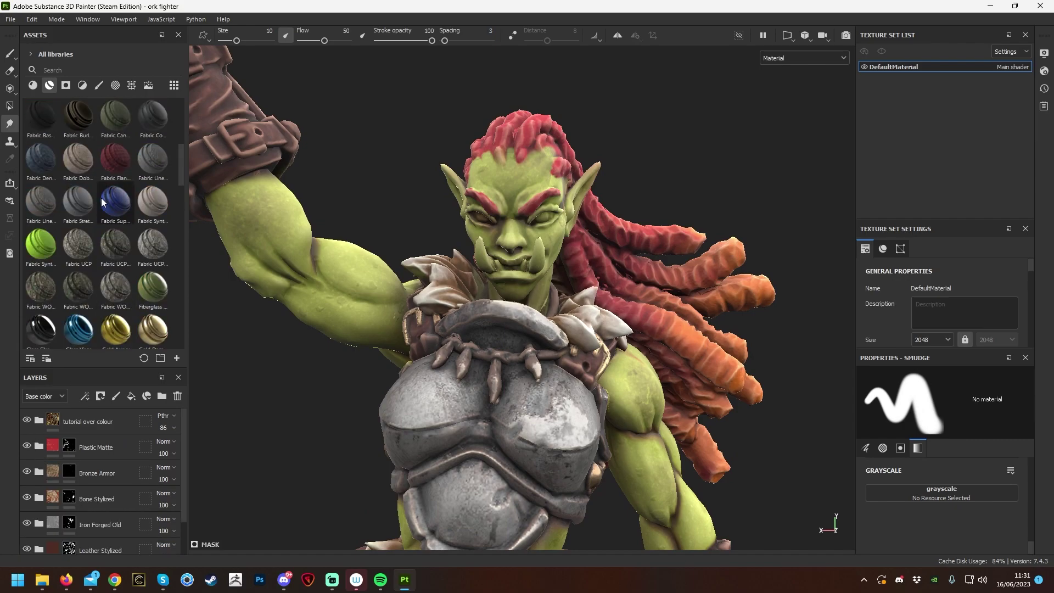
pyautogui.scroll(-5, 77, 236)
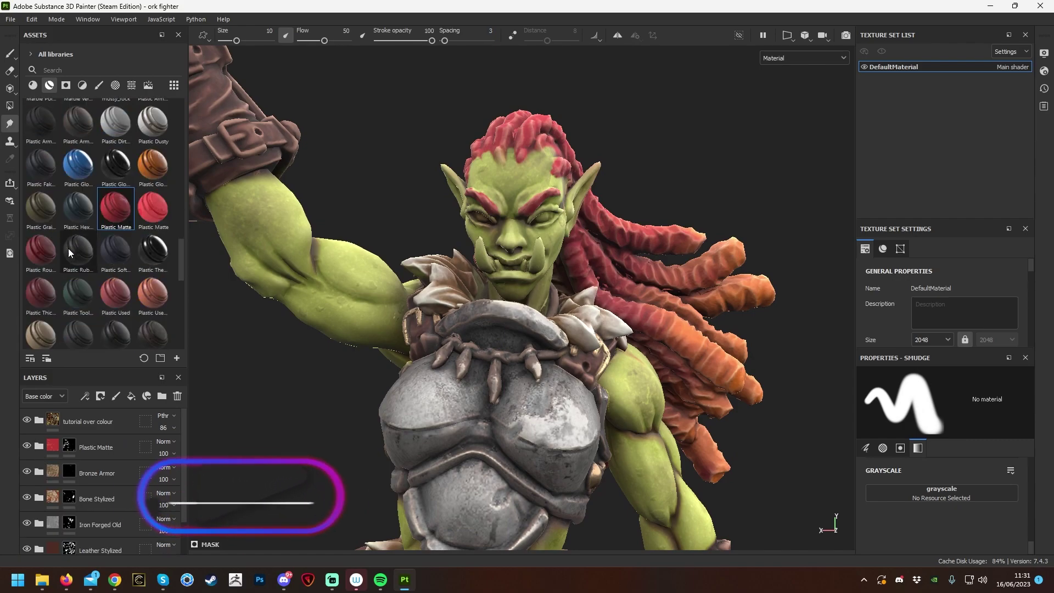
pyautogui.scroll(-8, 137, 280)
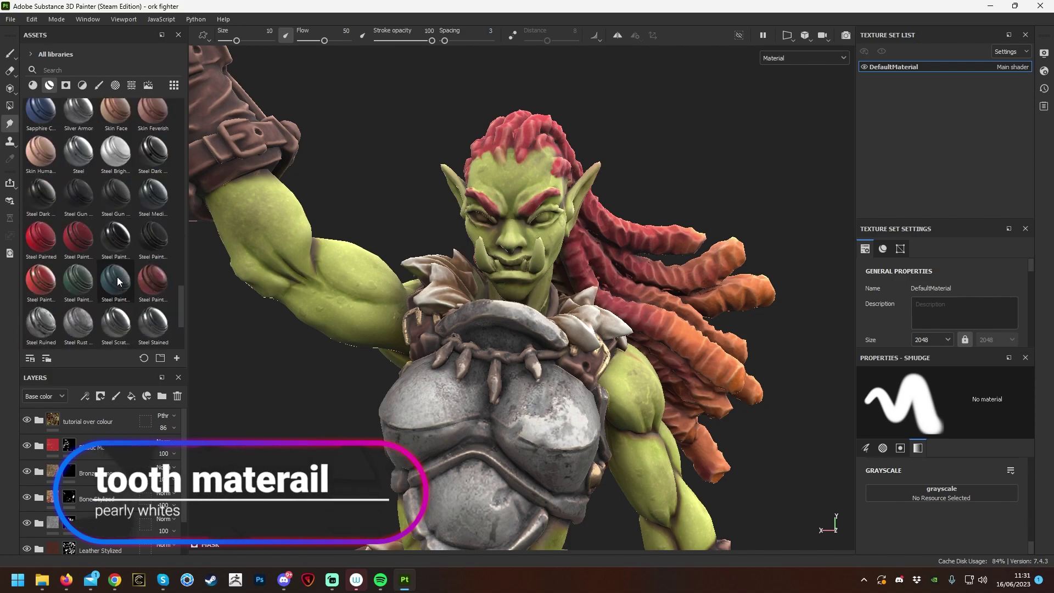
pyautogui.scroll(-3, 117, 275)
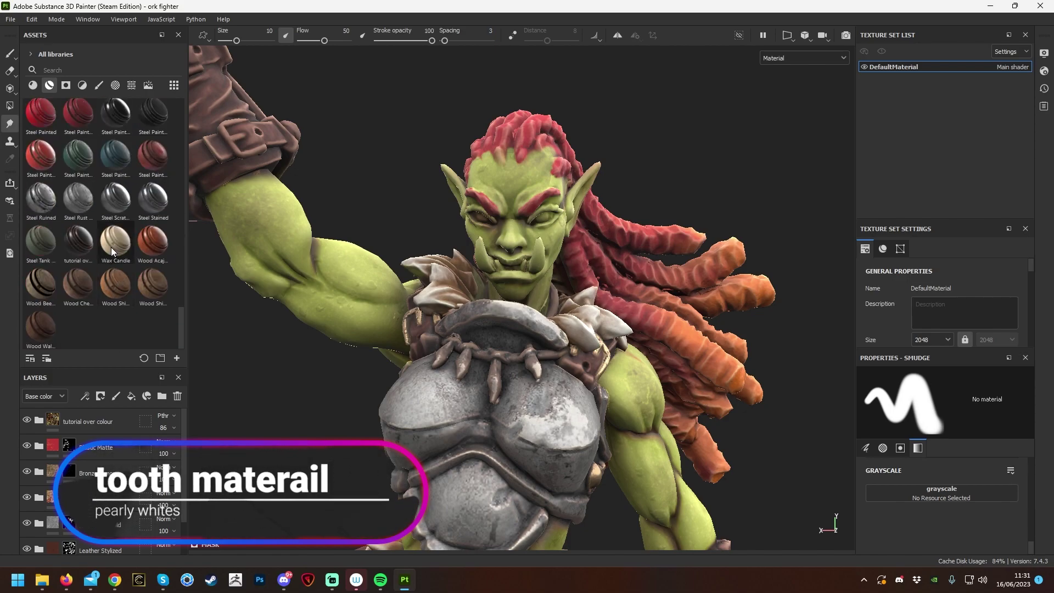
pyautogui.moveTo(116, 242); pyautogui.dragTo(105, 440)
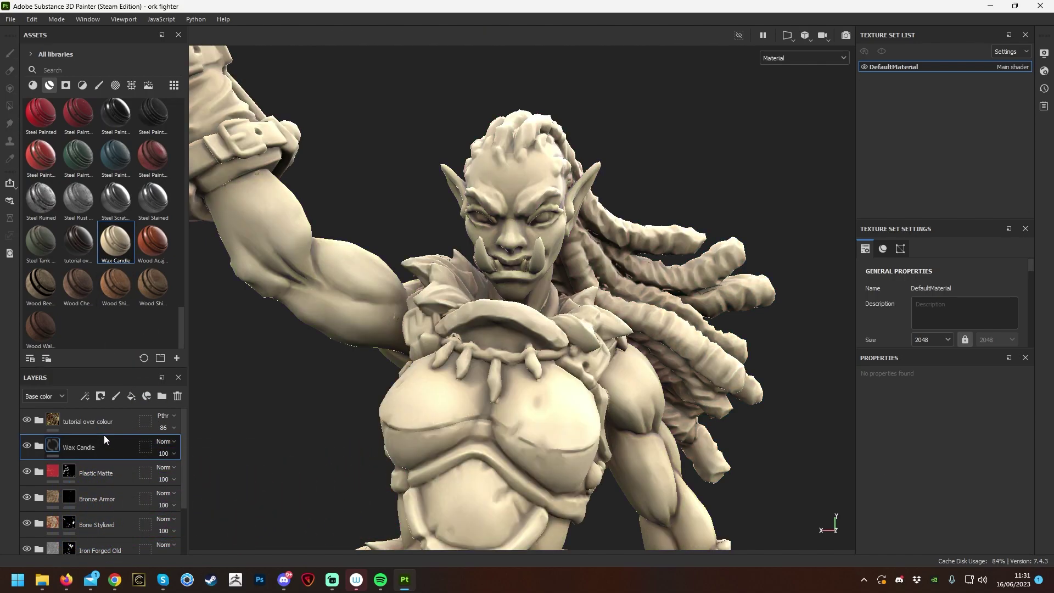
pyautogui.click(177, 397)
# Add the Bone Stylized smart material above the Plastic Matte folder and give it a black mask.
pyautogui.scroll(10, 94, 287)
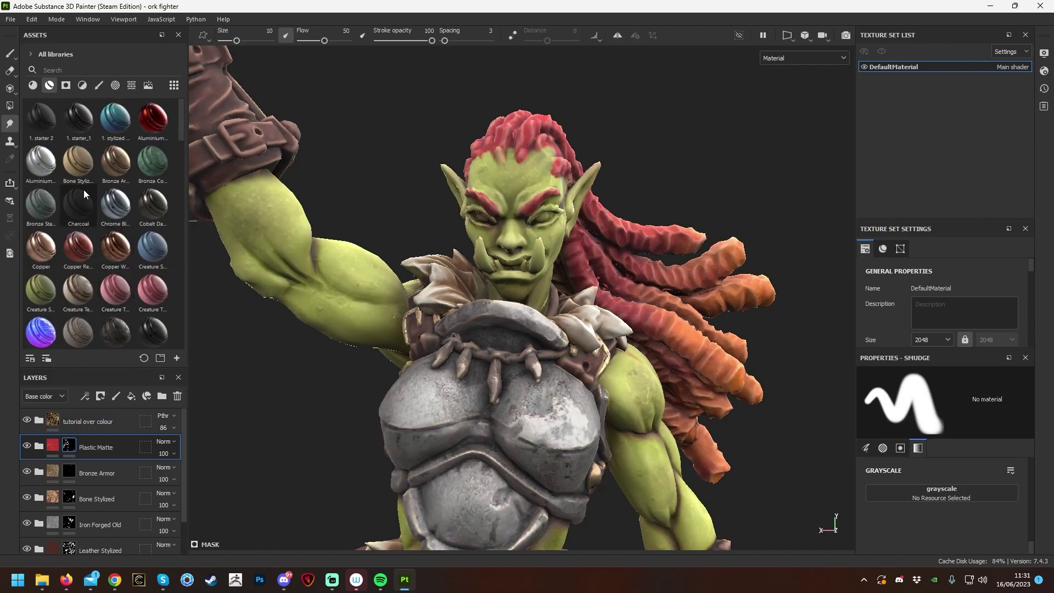
pyautogui.moveTo(84, 159); pyautogui.dragTo(84, 439)
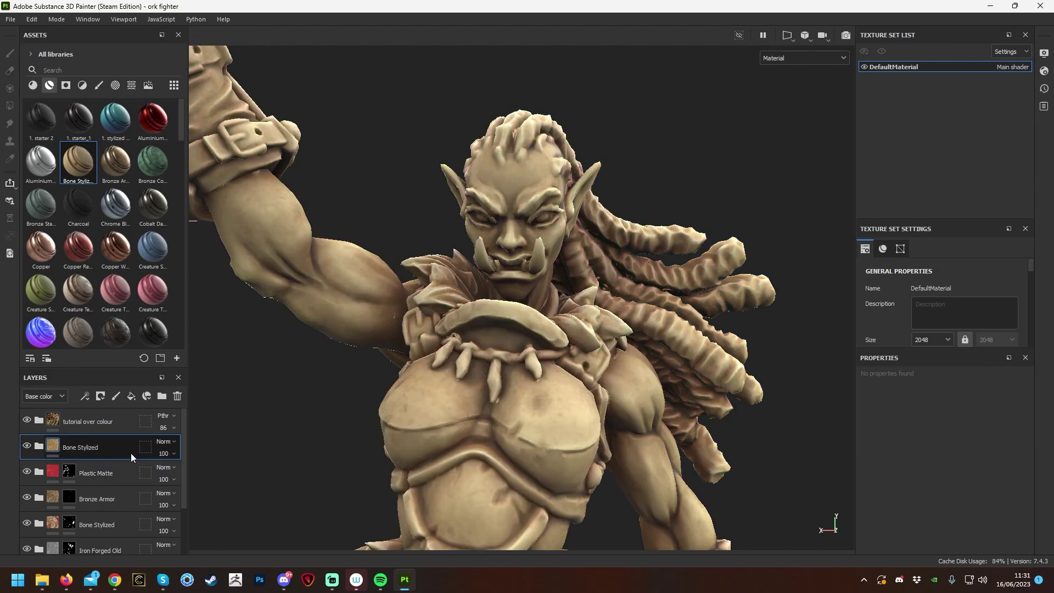
pyautogui.rightClick(131, 453)
pyautogui.click(189, 23)
# Paint the new Bone Stylized mask over the tusks and the necklace teeth with a 1.56 brush.
pyautogui.keyDown('alt'); pyautogui.moveTo(670, 178); pyautogui.dragTo(688, 146); pyautogui.keyUp('alt')
pyautogui.scroll(3, 687, 145)
pyautogui.scroll(-3, 706, 202)
pyautogui.moveTo(712, 206)
pyautogui.keyDown('alt'); pyautogui.mouseDown()
pyautogui.moveTo(703, 252)
pyautogui.moveTo(687, 207)
pyautogui.mouseUp(); pyautogui.keyUp('alt')
pyautogui.scroll(2, 711, 177)
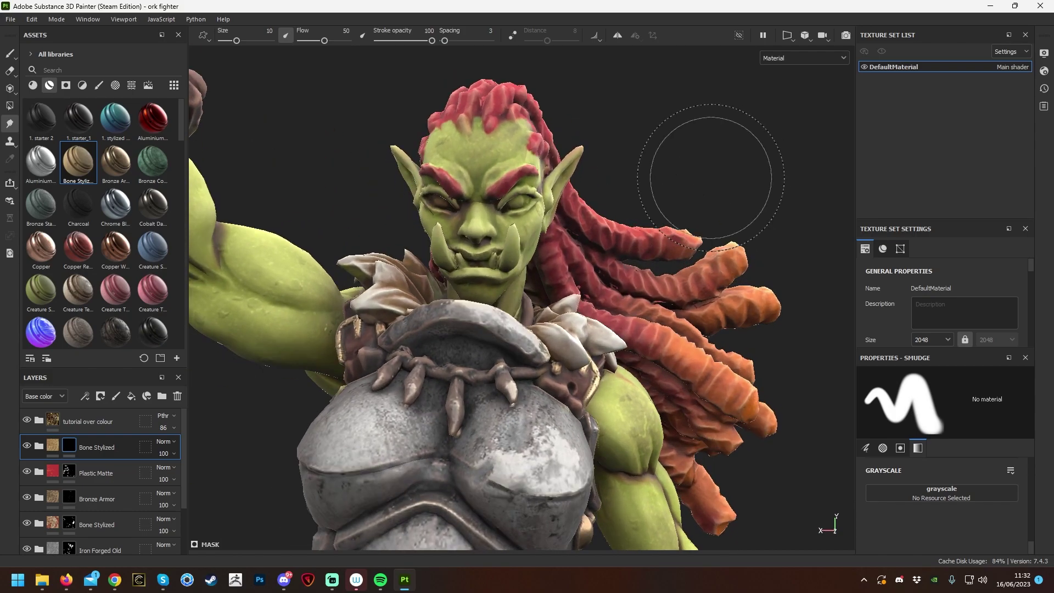
pyautogui.rightClick(628, 263)
pyautogui.moveTo(653, 300); pyautogui.dragTo(641, 300)
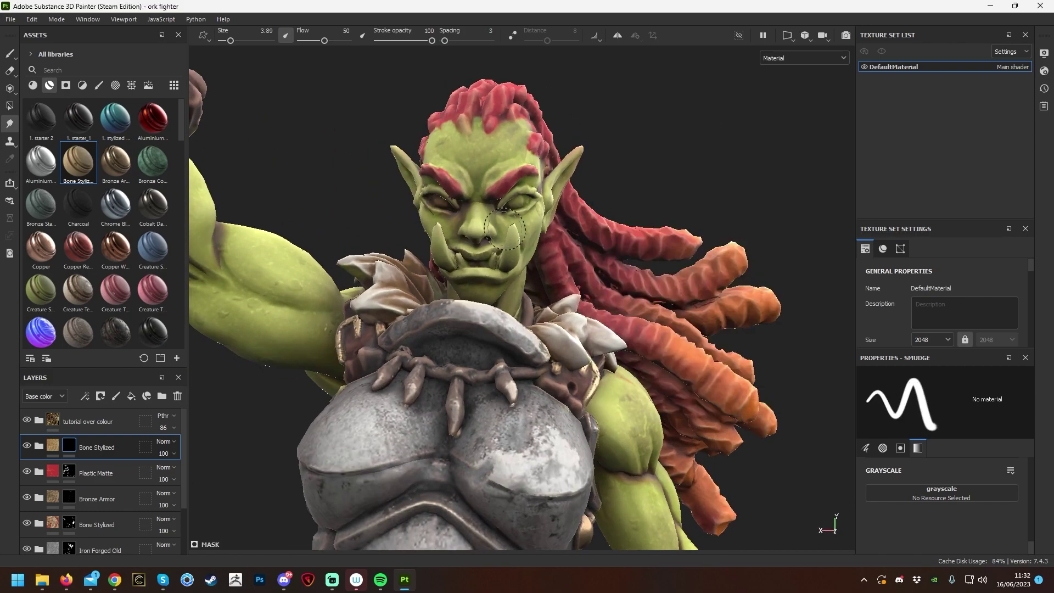
pyautogui.rightClick(669, 170)
pyautogui.moveTo(727, 209); pyautogui.dragTo(721, 209)
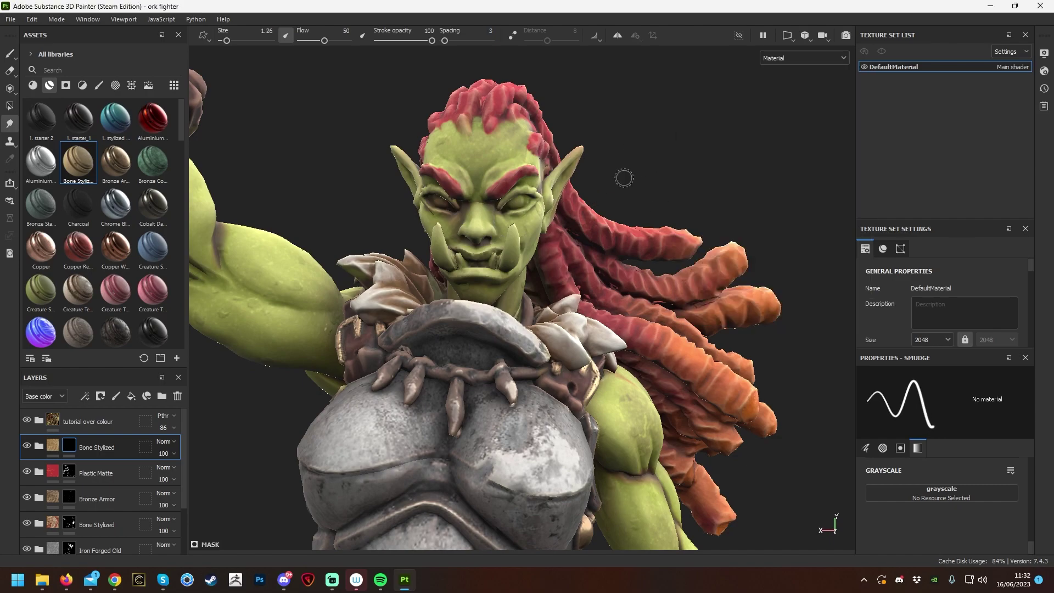
pyautogui.click(11, 54)
pyautogui.rightClick(638, 142)
pyautogui.moveTo(746, 216); pyautogui.dragTo(732, 216)
pyautogui.moveTo(565, 236)
pyautogui.keyDown('alt'); pyautogui.mouseDown()
pyautogui.moveTo(637, 247)
pyautogui.moveTo(532, 249)
pyautogui.moveTo(510, 226)
pyautogui.moveTo(554, 308)
pyautogui.moveTo(486, 412)
pyautogui.mouseUp(); pyautogui.keyUp('alt')
pyautogui.scroll(2, 434, 434)
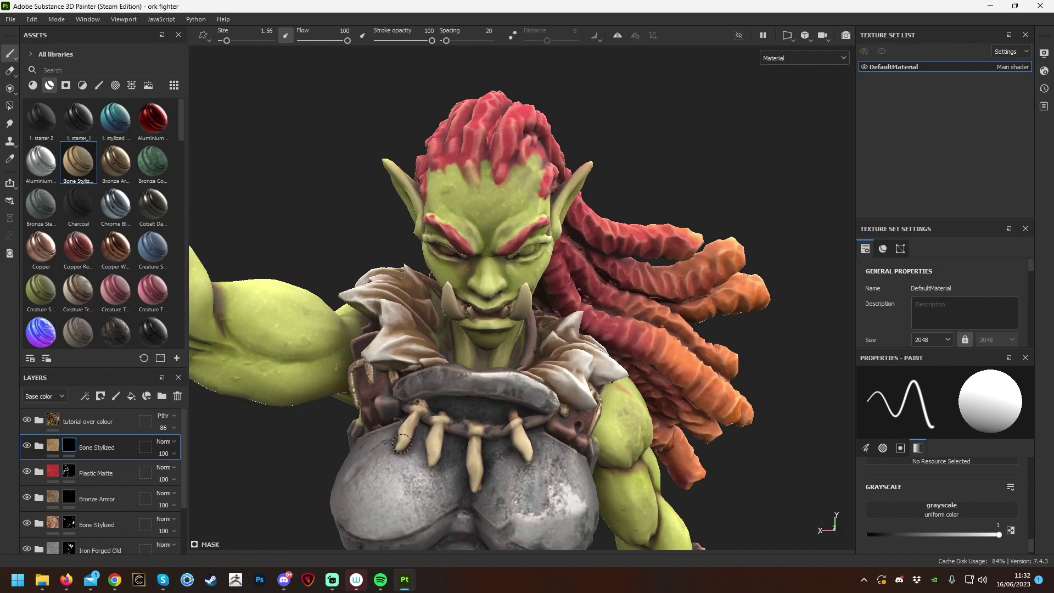
pyautogui.scroll(-4, 412, 425)
pyautogui.scroll(4, 624, 339)
# Erase the Leather Stylized mask overspill along the belly above the fur waistband, using a 3.89 eraser.
pyautogui.moveTo(624, 339)
pyautogui.keyDown('alt'); pyautogui.mouseDown()
pyautogui.moveTo(608, 489)
pyautogui.moveTo(637, 472)
pyautogui.mouseUp(); pyautogui.keyUp('alt')
pyautogui.scroll(-3, 134, 511)
pyautogui.click(70, 510)
pyautogui.press('2')
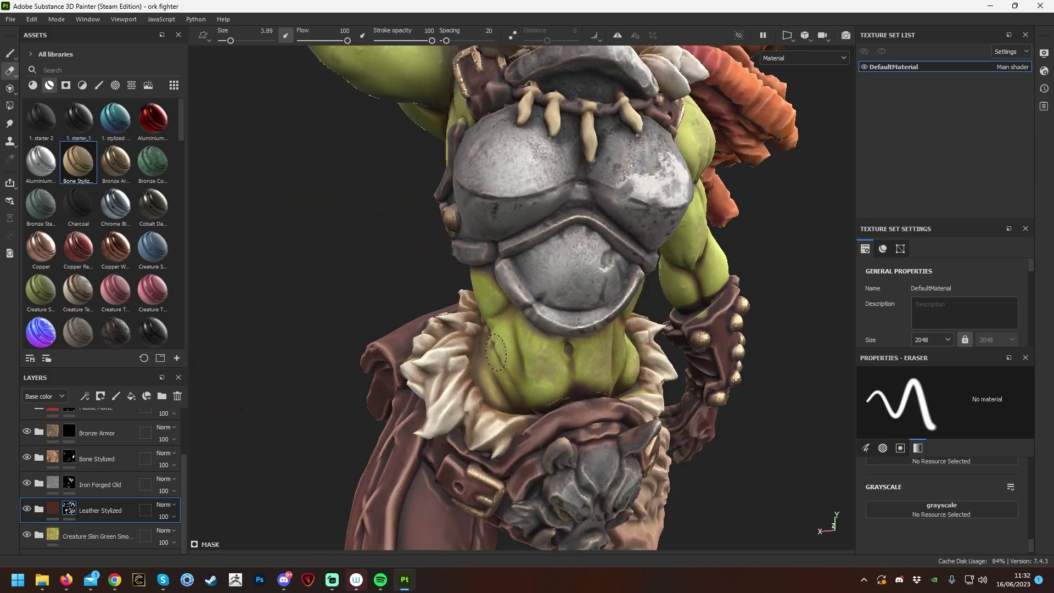
pyautogui.scroll(3, 99, 440)
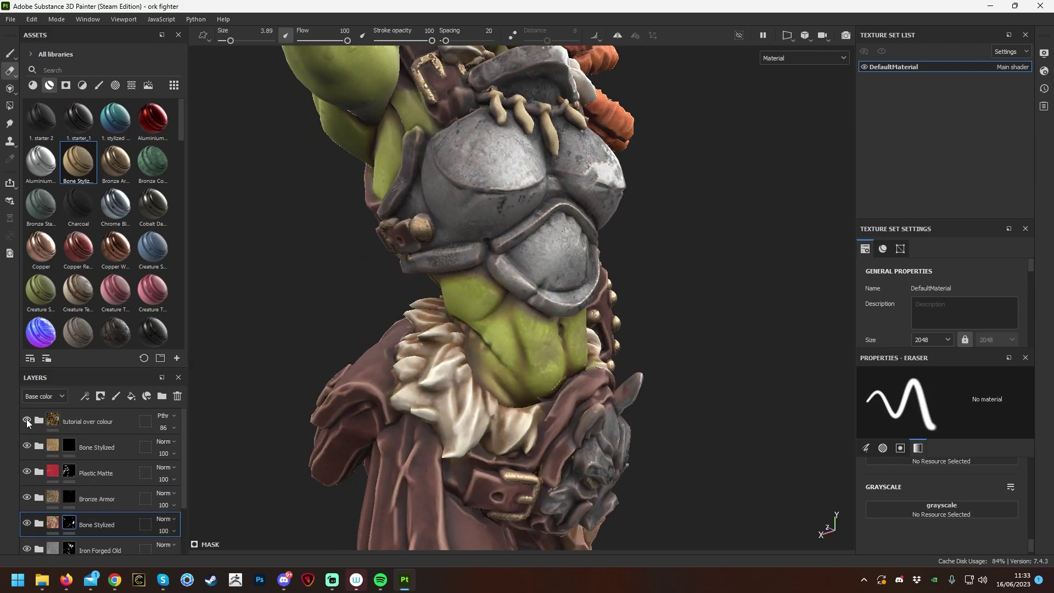
# Add a white mask to the tutorial over colour folder and paint black on the belly at flow 52 and stroke opacity 57.
pyautogui.click(82, 421)
pyautogui.keyDown('alt'); pyautogui.moveTo(495, 385); pyautogui.dragTo(605, 329); pyautogui.keyUp('alt')
pyautogui.rightClick(126, 426)
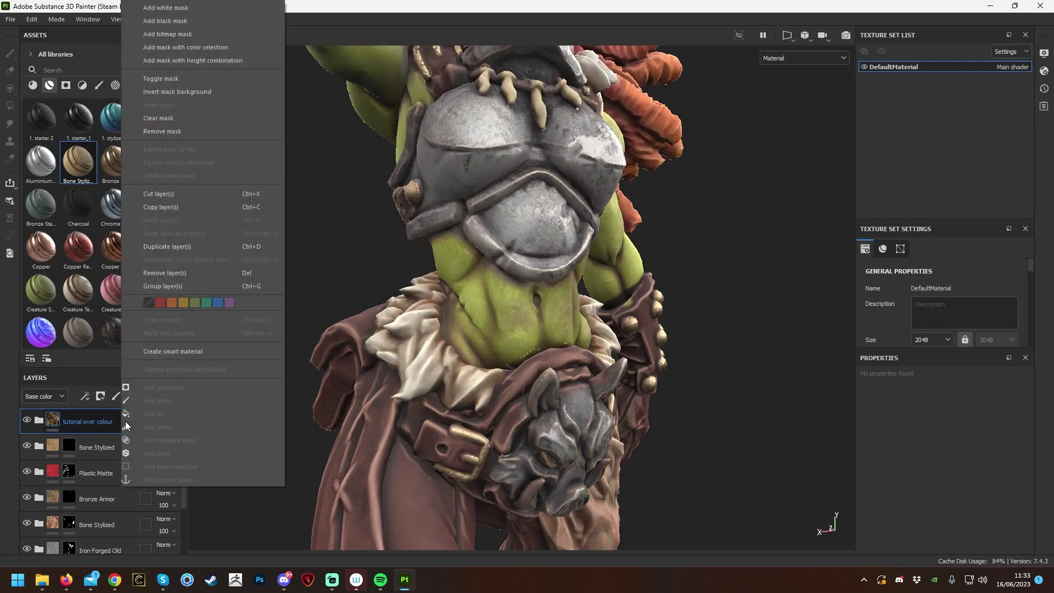
pyautogui.click(165, 8)
pyautogui.scroll(2, 476, 354)
pyautogui.click(9, 54)
pyautogui.moveTo(499, 345)
pyautogui.keyDown('ctrl'); pyautogui.mouseDown()
pyautogui.moveTo(472, 371)
pyautogui.moveTo(676, 273)
pyautogui.moveTo(646, 383)
pyautogui.mouseUp(); pyautogui.keyUp('ctrl')
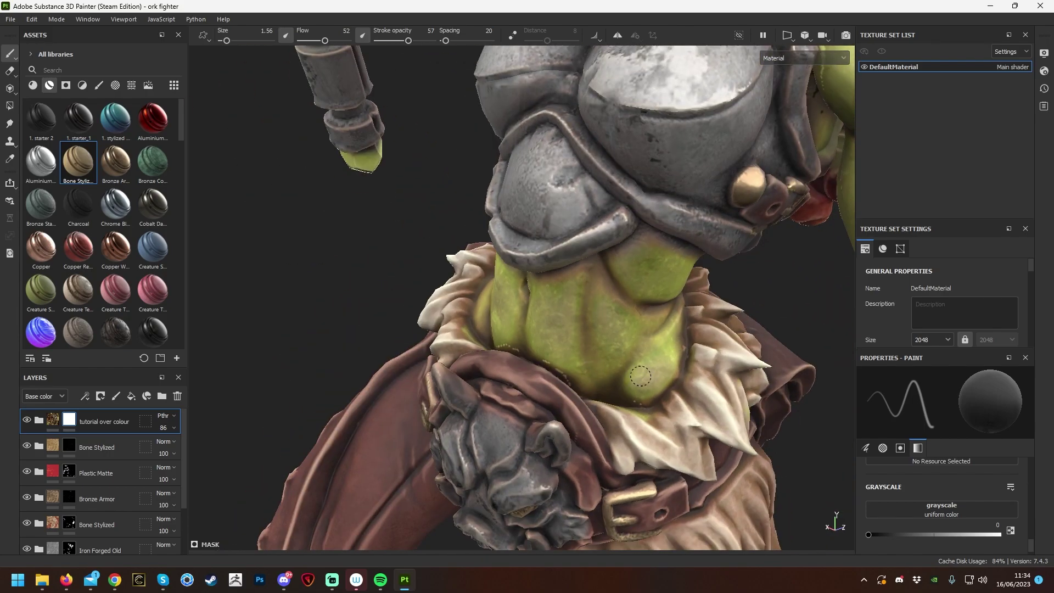
pyautogui.scroll(-5, 647, 383)
pyautogui.scroll(4, 384, 332)
pyautogui.keyDown('alt'); pyautogui.moveTo(383, 331); pyautogui.dragTo(220, 417); pyautogui.keyUp('alt')
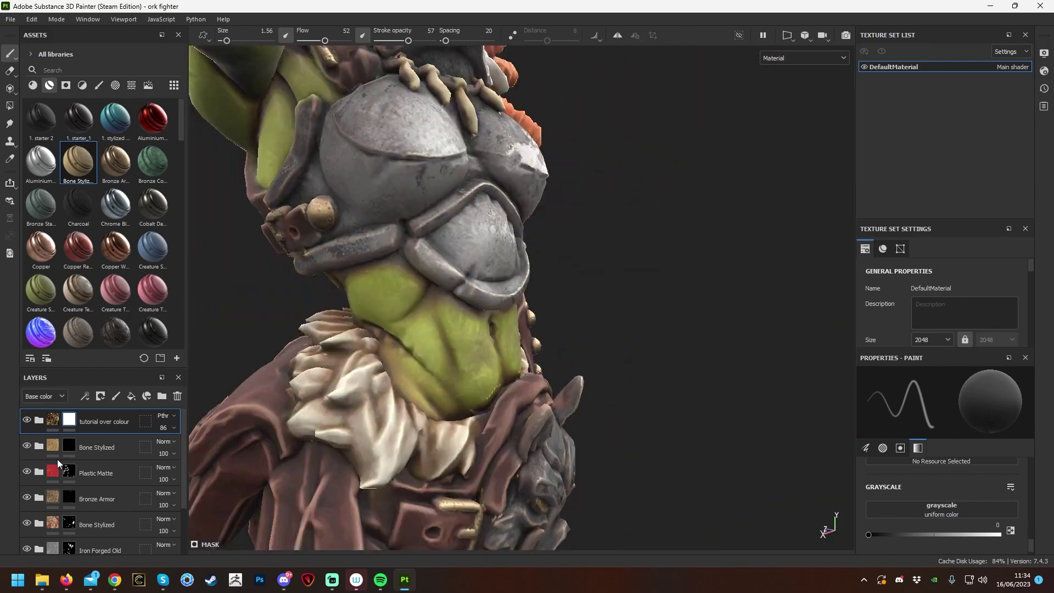
# Touch up the belly edges with the eraser and fade the tutorial over colour mask there with a 5.95 brush.
pyautogui.scroll(-2, 60, 464)
pyautogui.click(98, 485)
pyautogui.press('e')
pyautogui.moveTo(417, 264)
pyautogui.keyDown('alt'); pyautogui.mouseDown()
pyautogui.moveTo(387, 243)
pyautogui.moveTo(329, 258)
pyautogui.moveTo(395, 263)
pyautogui.mouseUp(); pyautogui.keyUp('alt')
pyautogui.scroll(-3, 388, 243)
pyautogui.scroll(3, 72, 472)
pyautogui.click(71, 423)
pyautogui.scroll(1, 461, 351)
pyautogui.press('1')
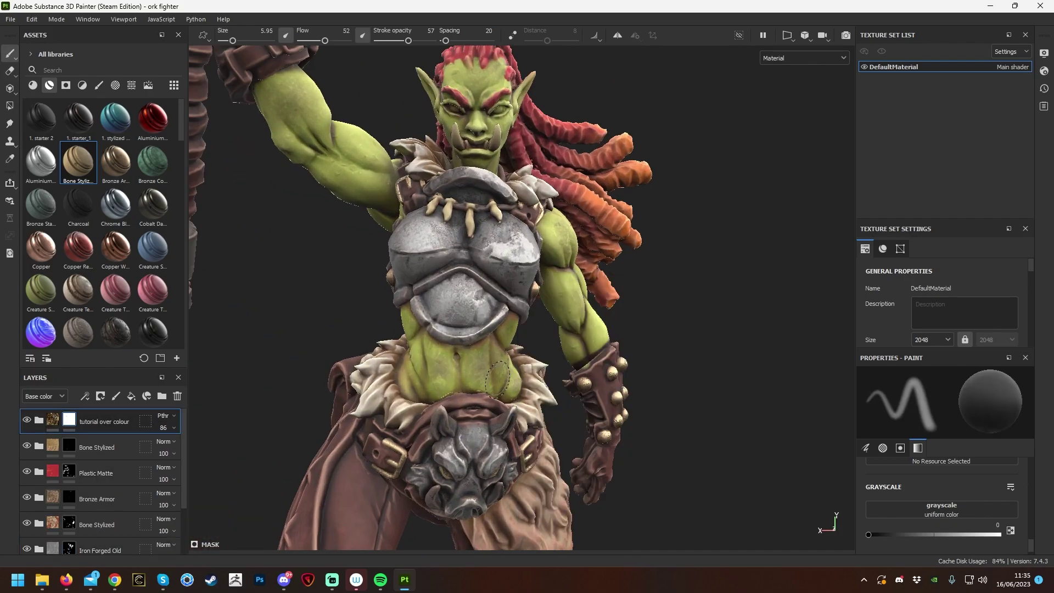
# Review the layers inside the Creature Skin Green folder and adjust the base color of one of its fill layers.
pyautogui.scroll(-3, 98, 483)
pyautogui.click(39, 534)
pyautogui.scroll(-3, 182, 466)
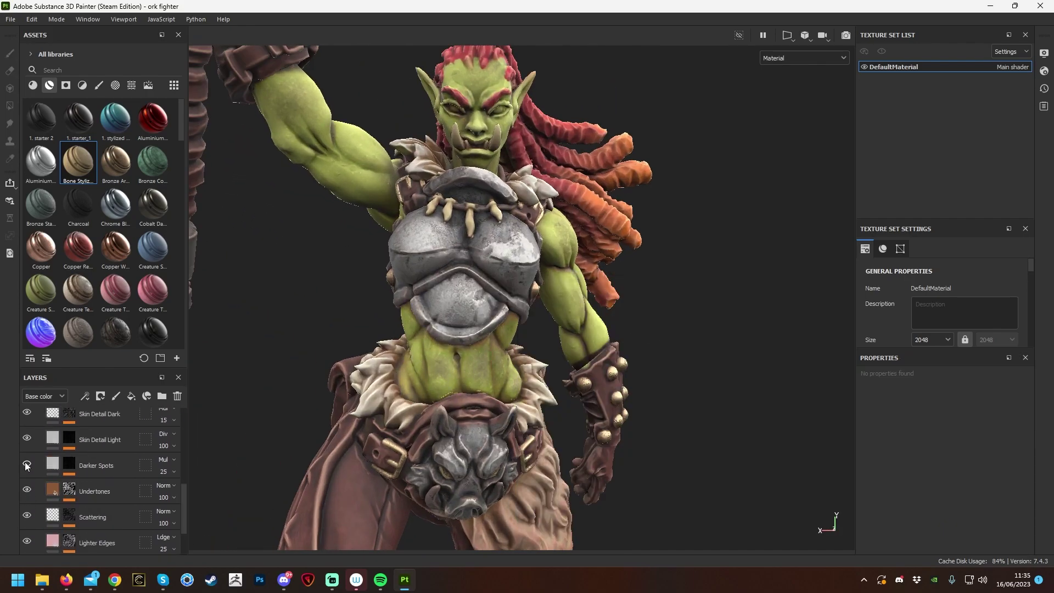
pyautogui.scroll(-2, 187, 497)
pyautogui.click(99, 511)
pyautogui.click(955, 510)
pyautogui.click(877, 317)
pyautogui.scroll(-3, 609, 370)
pyautogui.moveTo(610, 370)
pyautogui.keyDown('alt'); pyautogui.mouseDown()
pyautogui.moveTo(688, 354)
pyautogui.moveTo(614, 386)
pyautogui.mouseUp(); pyautogui.keyUp('alt')
pyautogui.scroll(6, 506, 302)
pyautogui.scroll(5, 98, 483)
pyautogui.click(39, 508)
# Paint the Iron Forged Old mask over the missed areas of the boar-head belt piece with a 2.02 brush.
pyautogui.click(69, 483)
pyautogui.rightClick(523, 200)
pyautogui.moveTo(574, 342); pyautogui.dragTo(567, 342)
pyautogui.keyDown('alt'); pyautogui.moveTo(492, 300); pyautogui.dragTo(573, 380); pyautogui.keyUp('alt')
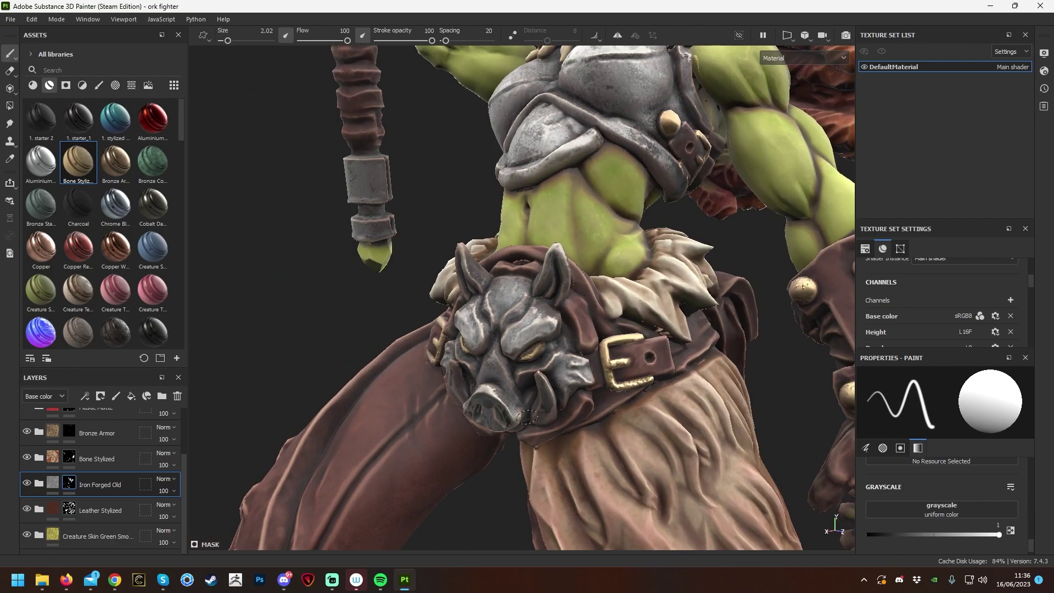
# Try Bronze Armor mask strokes on a rear pouch buckle with 2.02 and 1.56 brushes, undoing the unwanted stroke.
pyautogui.scroll(-5, 506, 403)
pyautogui.keyDown('alt'); pyautogui.moveTo(506, 403); pyautogui.dragTo(690, 440); pyautogui.keyUp('alt')
pyautogui.scroll(6, 707, 332)
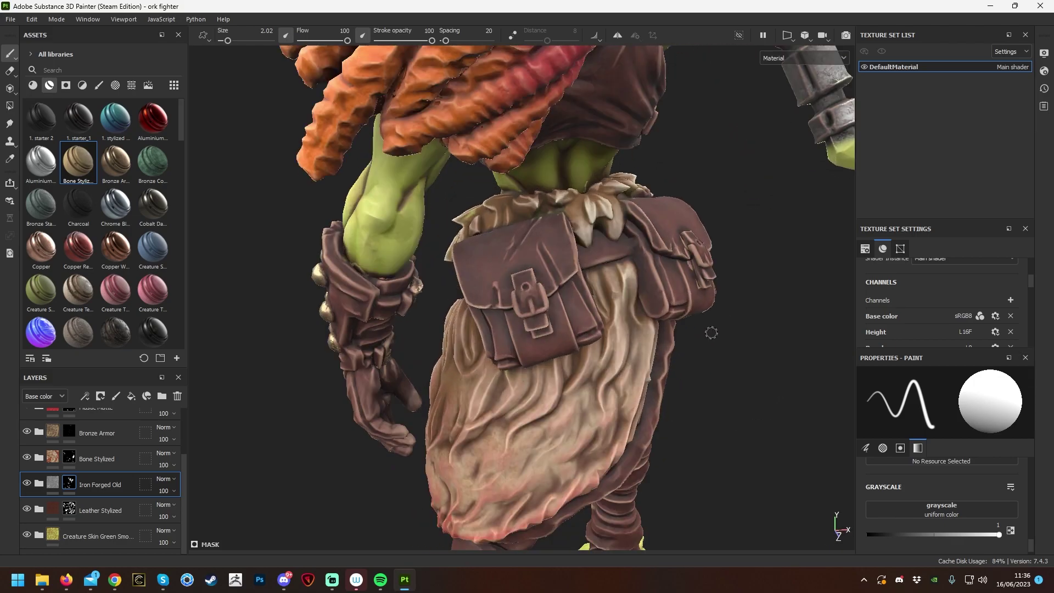
pyautogui.keyDown('alt'); pyautogui.moveTo(670, 378); pyautogui.dragTo(648, 369); pyautogui.keyUp('alt')
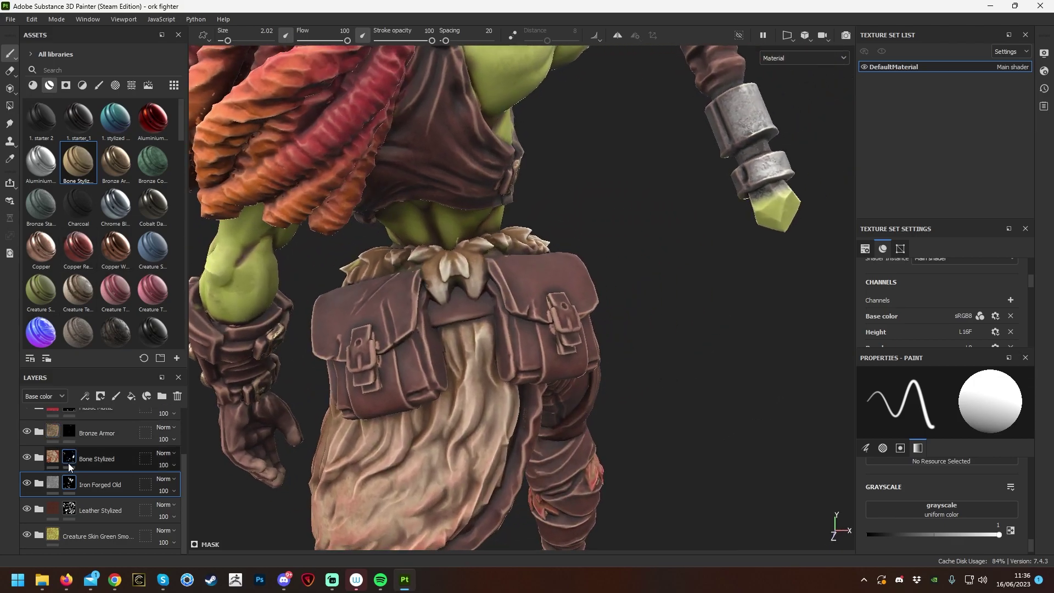
pyautogui.click(73, 437)
pyautogui.keyDown('alt'); pyautogui.moveTo(657, 313); pyautogui.dragTo(663, 280); pyautogui.keyUp('alt')
pyautogui.keyDown('alt'); pyautogui.moveTo(664, 280); pyautogui.dragTo(693, 378, button='right'); pyautogui.keyUp('alt')
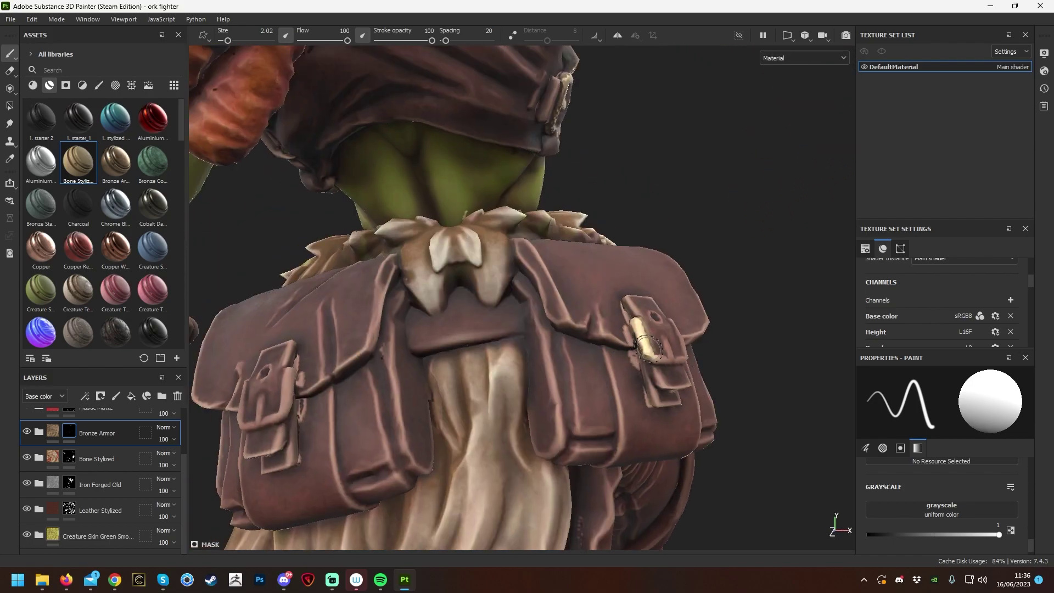
pyautogui.rightClick(750, 352)
pyautogui.moveTo(781, 413); pyautogui.dragTo(753, 426)
pyautogui.rightClick(723, 365)
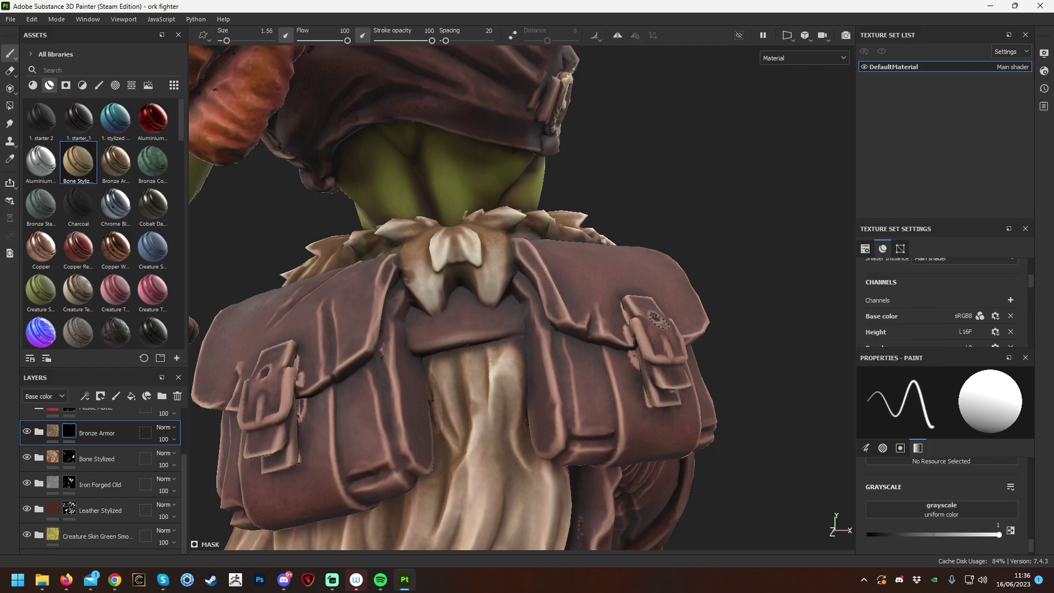
pyautogui.keyDown('alt'); pyautogui.moveTo(658, 347); pyautogui.dragTo(623, 361); pyautogui.keyUp('alt')
pyautogui.hotkey('ctrl', 'z')
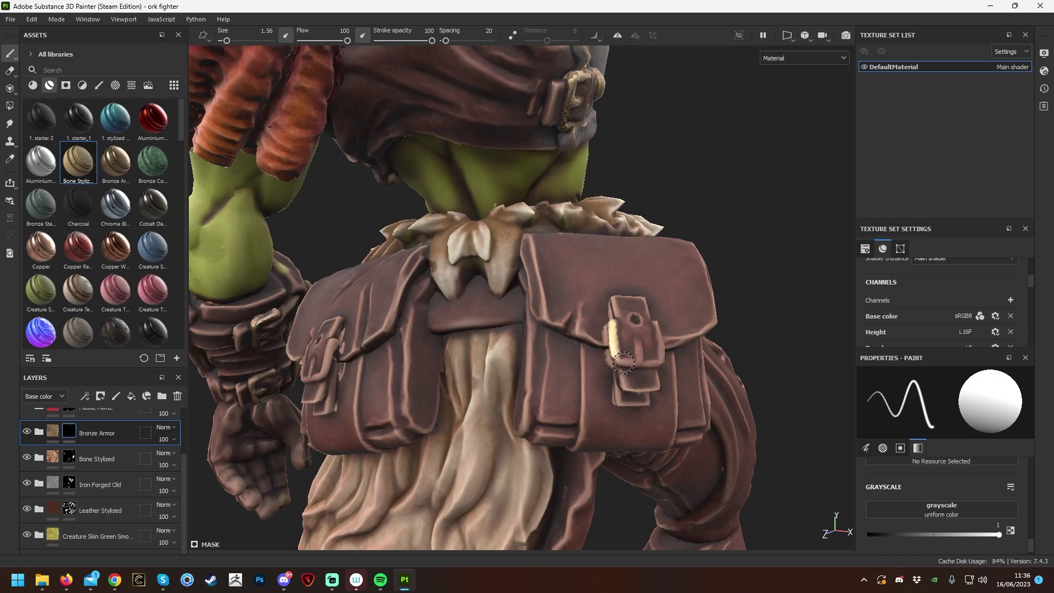
# Paint the Bronze Armor mask over the buckles of both rear pouches with a 0.83 brush.
pyautogui.rightClick(646, 352)
pyautogui.moveTo(679, 416); pyautogui.dragTo(676, 396)
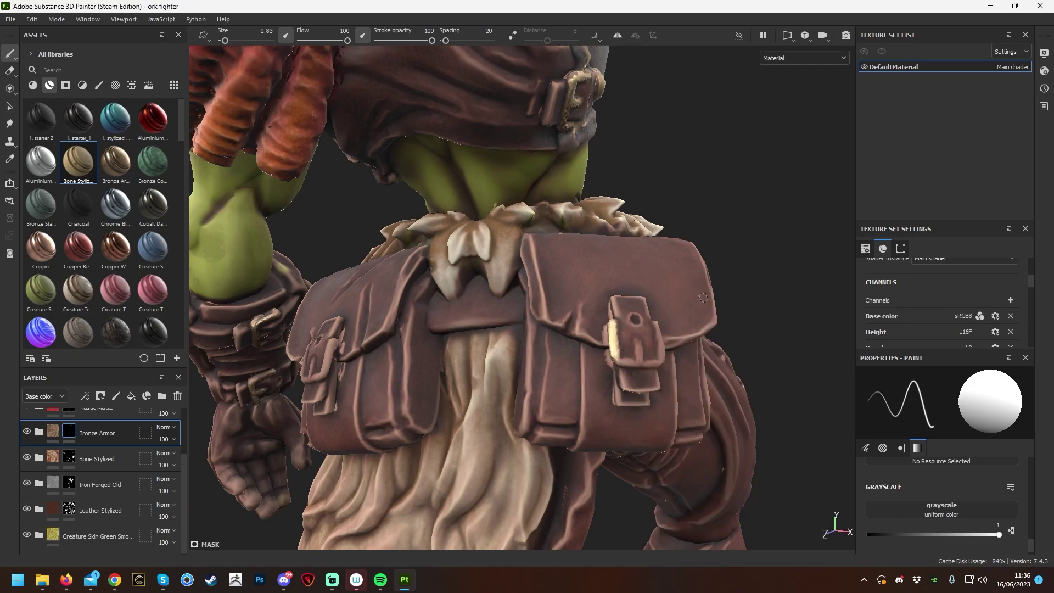
pyautogui.moveTo(639, 353)
pyautogui.keyDown('alt'); pyautogui.mouseDown()
pyautogui.moveTo(628, 352)
pyautogui.moveTo(652, 341)
pyautogui.moveTo(501, 369)
pyautogui.moveTo(718, 381)
pyautogui.moveTo(301, 391)
pyautogui.moveTo(282, 418)
pyautogui.moveTo(258, 410)
pyautogui.mouseUp(); pyautogui.keyUp('alt')
pyautogui.keyDown('alt'); pyautogui.moveTo(732, 221); pyautogui.dragTo(466, 275); pyautogui.keyUp('alt')
pyautogui.moveTo(395, 282)
pyautogui.mouseDown()
pyautogui.moveTo(364, 310)
pyautogui.moveTo(398, 363)
pyautogui.moveTo(460, 347)
pyautogui.mouseUp()
pyautogui.scroll(-5, 546, 328)
pyautogui.keyDown('alt'); pyautogui.moveTo(545, 328); pyautogui.dragTo(657, 322); pyautogui.keyUp('alt')
pyautogui.scroll(5, 657, 323)
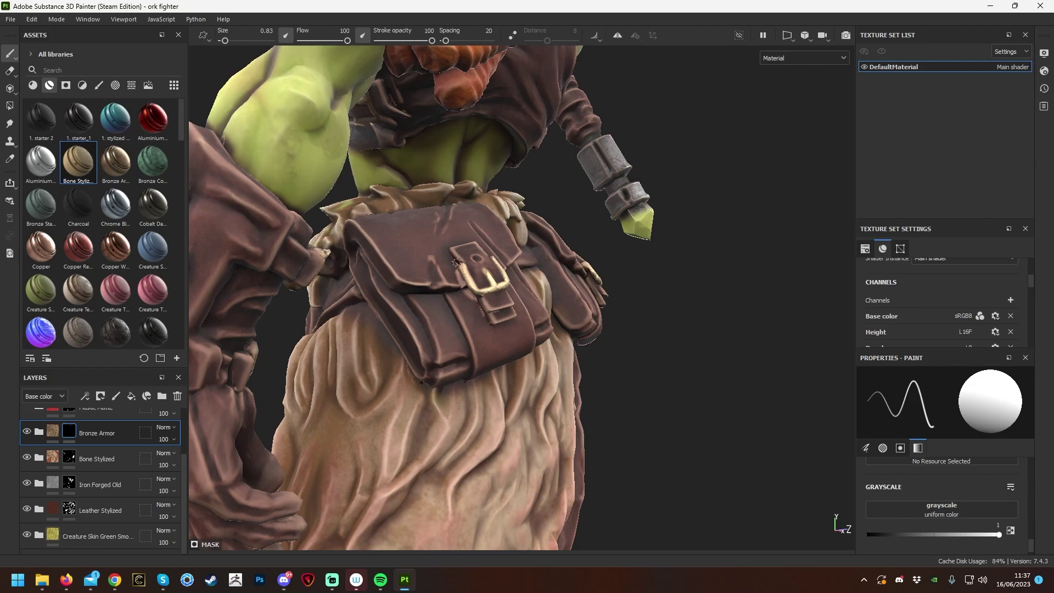
# Examine the buckled pouches and fur from the side and behind, and the upper body from the front.
pyautogui.keyDown('alt'); pyautogui.moveTo(692, 269); pyautogui.dragTo(730, 273); pyautogui.keyUp('alt')
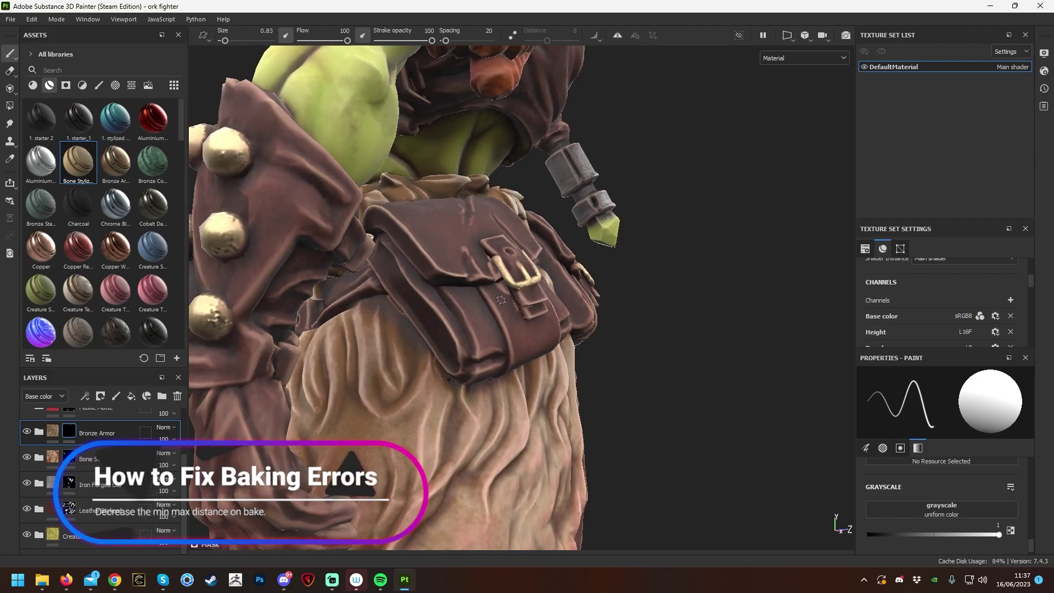
pyautogui.keyDown('alt'); pyautogui.moveTo(497, 295); pyautogui.dragTo(687, 273); pyautogui.keyUp('alt')
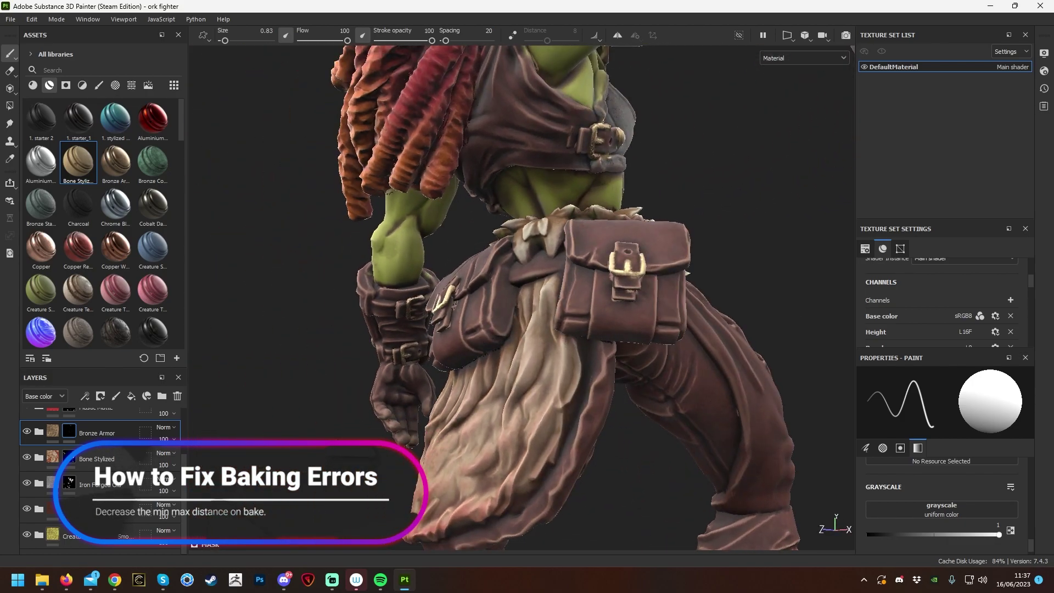
pyautogui.keyDown('alt'); pyautogui.moveTo(802, 278); pyautogui.dragTo(681, 289); pyautogui.keyUp('alt')
pyautogui.keyDown('alt'); pyautogui.moveTo(241, 496); pyautogui.dragTo(521, 286); pyautogui.keyUp('alt')
pyautogui.keyDown('alt'); pyautogui.moveTo(520, 287); pyautogui.dragTo(476, 369, button='middle'); pyautogui.keyUp('alt')
pyautogui.keyDown('alt'); pyautogui.moveTo(477, 369); pyautogui.dragTo(483, 319, button='right'); pyautogui.keyUp('alt')
pyautogui.keyDown('alt'); pyautogui.moveTo(495, 316); pyautogui.dragTo(308, 258); pyautogui.keyUp('alt')
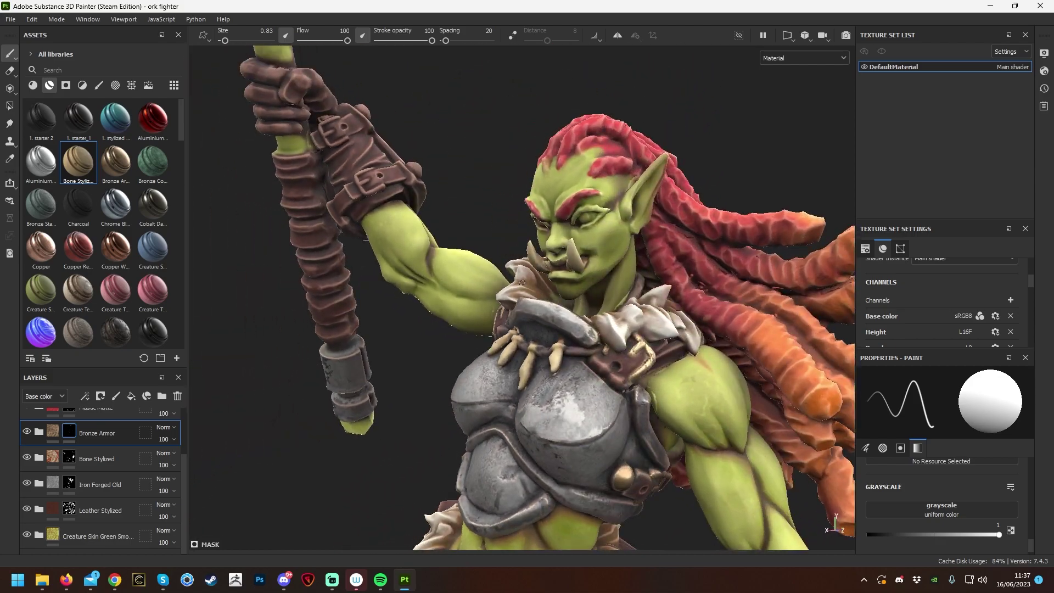
# Examine the head and dreadlocks up close for baking errors, and the pouches from behind.
pyautogui.keyDown('alt'); pyautogui.moveTo(384, 264); pyautogui.dragTo(335, 220, button='right'); pyautogui.keyUp('alt')
pyautogui.keyDown('alt'); pyautogui.moveTo(494, 219); pyautogui.dragTo(488, 264); pyautogui.keyUp('alt')
pyautogui.keyDown('alt'); pyautogui.moveTo(549, 165); pyautogui.dragTo(681, 181, button='right'); pyautogui.keyUp('alt')
pyautogui.keyDown('alt'); pyautogui.moveTo(681, 181); pyautogui.dragTo(636, 185); pyautogui.keyUp('alt')
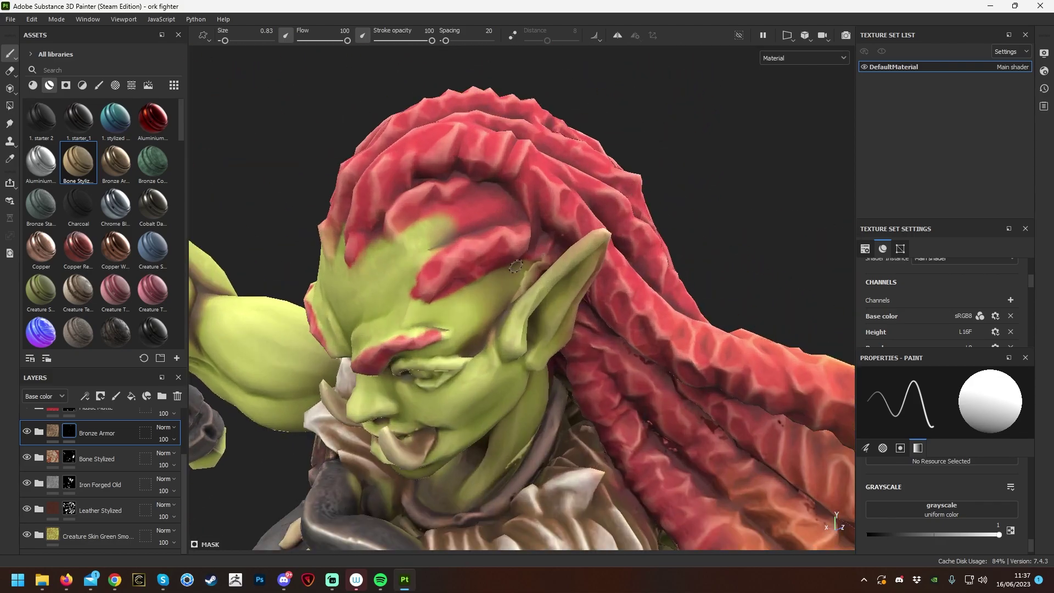
pyautogui.keyDown('alt'); pyautogui.moveTo(564, 251); pyautogui.dragTo(753, 210, button='right'); pyautogui.keyUp('alt')
pyautogui.keyDown('alt'); pyautogui.moveTo(753, 210); pyautogui.dragTo(722, 255, button='middle'); pyautogui.keyUp('alt')
pyautogui.keyDown('alt'); pyautogui.moveTo(722, 256); pyautogui.dragTo(659, 231); pyautogui.keyUp('alt')
pyautogui.keyDown('alt'); pyautogui.moveTo(659, 231); pyautogui.dragTo(676, 263, button='right'); pyautogui.keyUp('alt')
pyautogui.keyDown('alt'); pyautogui.moveTo(676, 263); pyautogui.dragTo(816, 284); pyautogui.keyUp('alt')
pyautogui.keyDown('alt'); pyautogui.moveTo(816, 284); pyautogui.dragTo(778, 305, button='right'); pyautogui.keyUp('alt')
pyautogui.keyDown('alt'); pyautogui.moveTo(826, 312); pyautogui.dragTo(650, 309); pyautogui.keyUp('alt')
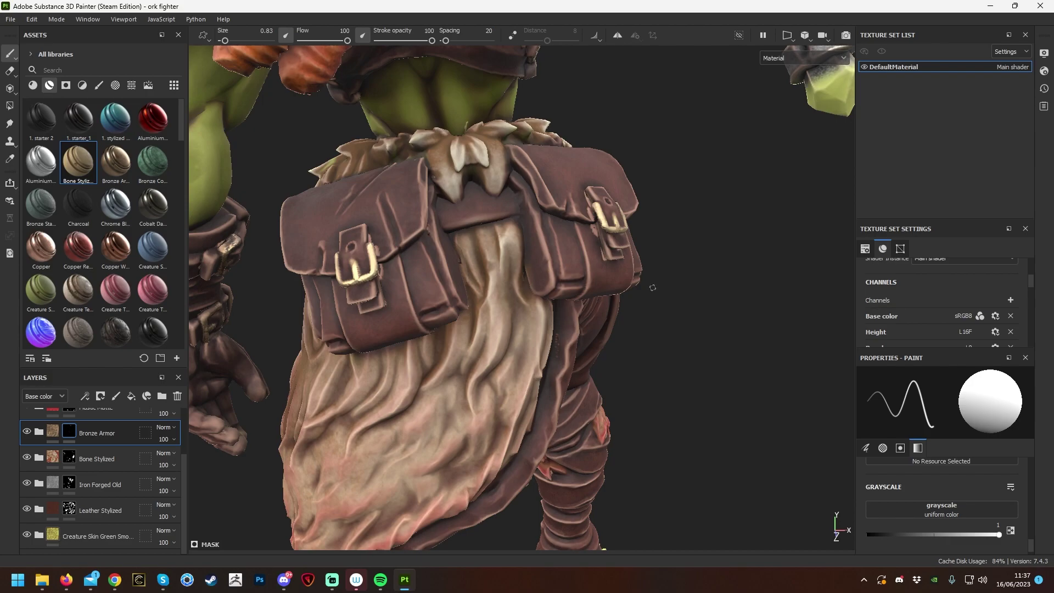
# Reduce the Max Frontal Distance for baking and rebake all seven selected mesh maps at 2048.
pyautogui.scroll(-5, 964, 319)
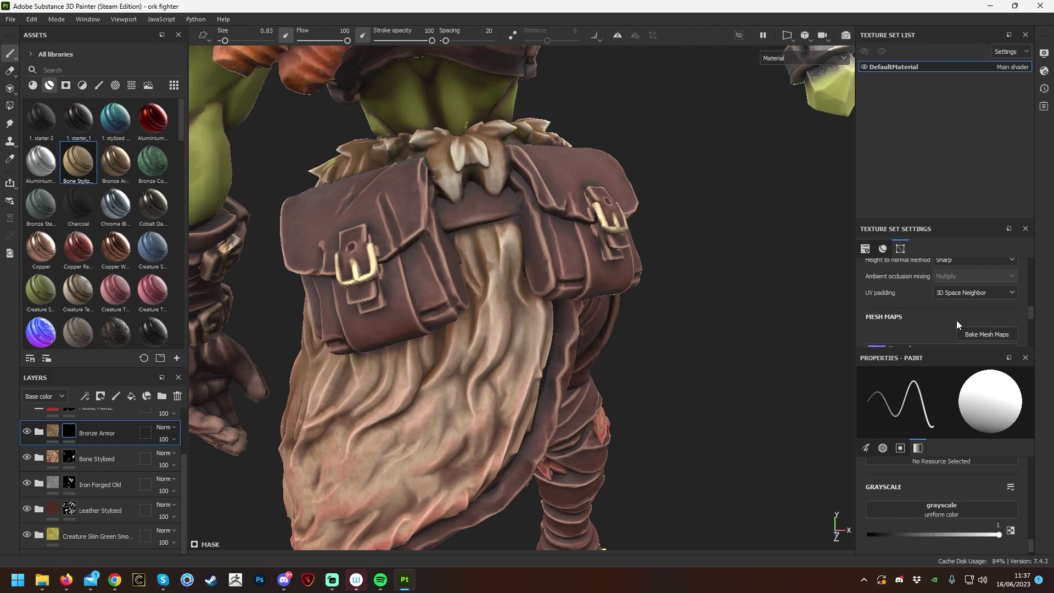
pyautogui.click(982, 334)
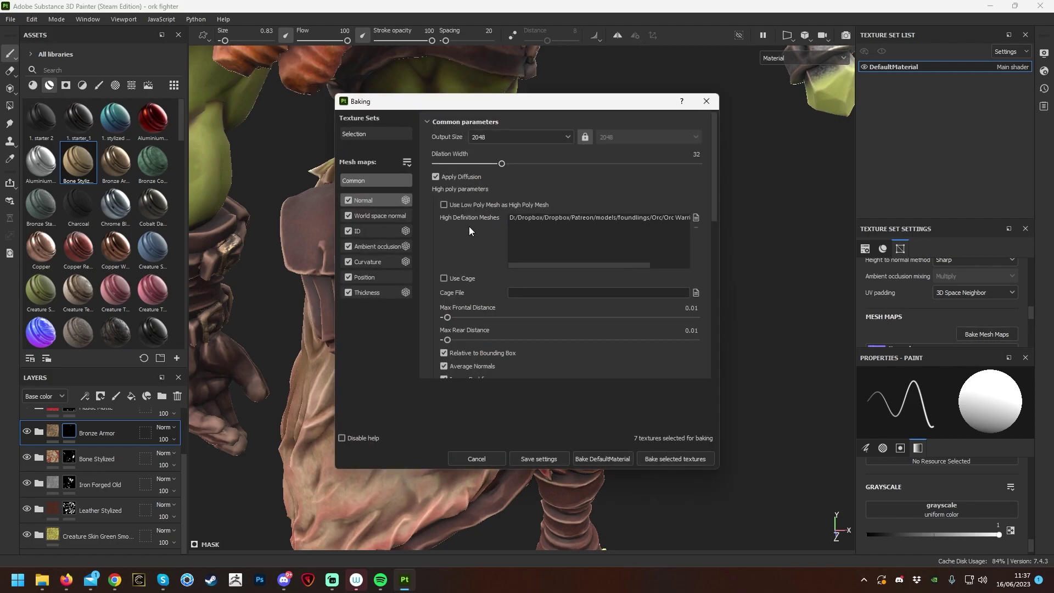
pyautogui.moveTo(620, 111); pyautogui.dragTo(916, 99)
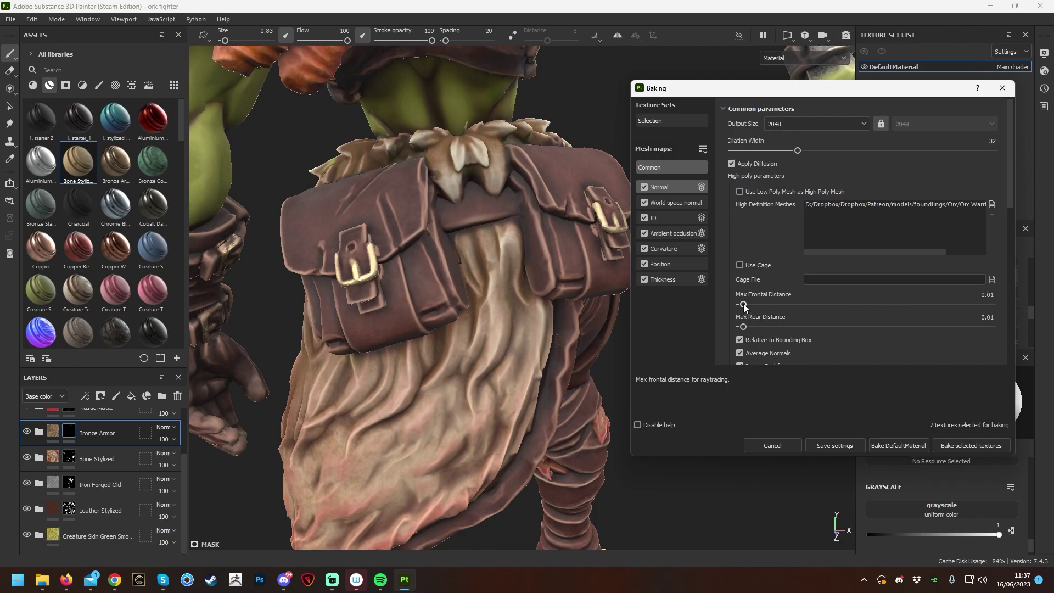
pyautogui.moveTo(743, 305); pyautogui.dragTo(741, 306)
pyautogui.click(970, 445)
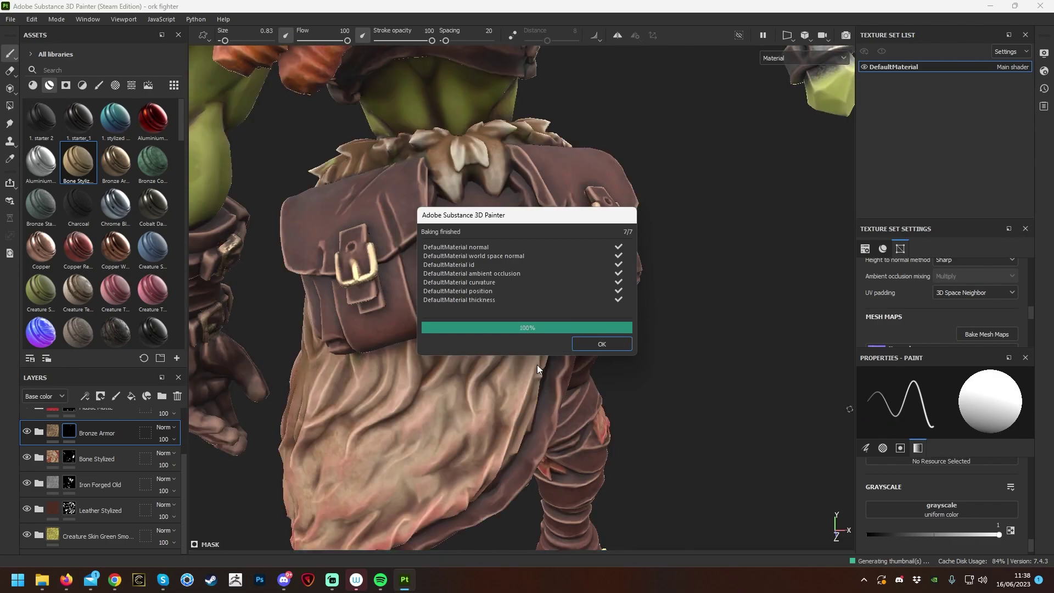
# Dismiss the finished bake report and examine the head, collar and chest armor up close for baking errors.
pyautogui.click(601, 344)
pyautogui.keyDown('alt'); pyautogui.moveTo(601, 344); pyautogui.dragTo(446, 396); pyautogui.keyUp('alt')
pyautogui.scroll(-3, 599, 336)
pyautogui.scroll(5, 673, 345)
pyautogui.scroll(-5, 673, 345)
pyautogui.scroll(5, 668, 332)
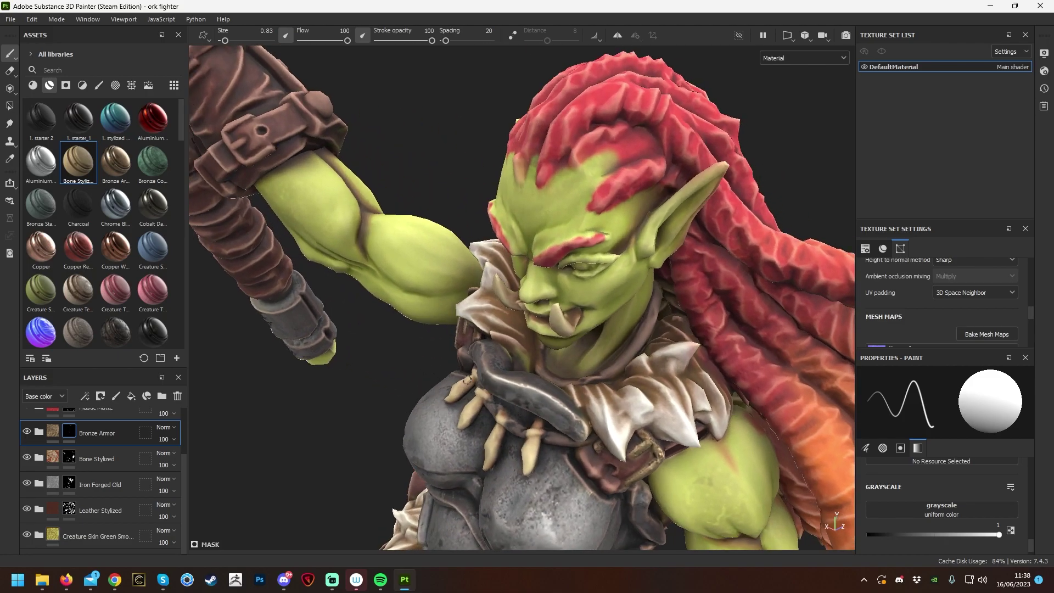
pyautogui.press('alt')
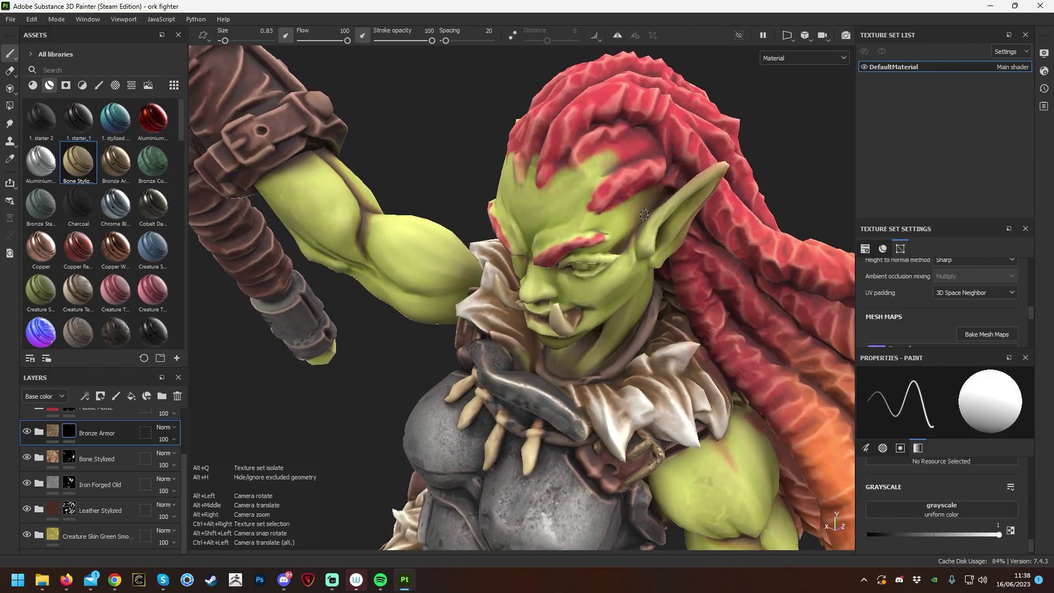
# Examine the pouches, fur, legs, belt and axe from the side, rear and front after the rebake.
pyautogui.keyDown('alt'); pyautogui.moveTo(769, 330); pyautogui.dragTo(864, 160); pyautogui.keyUp('alt')
pyautogui.keyDown('alt'); pyautogui.moveTo(863, 160); pyautogui.dragTo(750, 378, button='right'); pyautogui.keyUp('alt')
pyautogui.keyDown('alt'); pyautogui.moveTo(749, 378); pyautogui.dragTo(567, 389); pyautogui.keyUp('alt')
pyautogui.keyDown('alt'); pyautogui.moveTo(568, 390); pyautogui.dragTo(558, 360, button='right'); pyautogui.keyUp('alt')
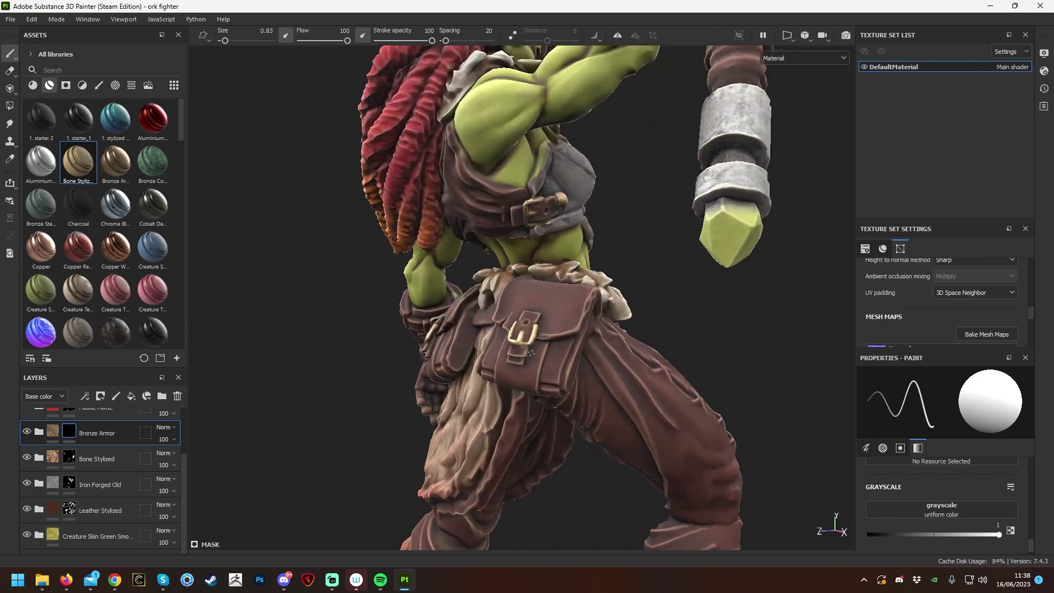
pyautogui.keyDown('alt'); pyautogui.moveTo(689, 280); pyautogui.dragTo(417, 308); pyautogui.keyUp('alt')
pyautogui.keyDown('alt'); pyautogui.moveTo(417, 308); pyautogui.dragTo(450, 374, button='right'); pyautogui.keyUp('alt')
pyautogui.keyDown('alt'); pyautogui.moveTo(450, 373); pyautogui.dragTo(619, 327); pyautogui.keyUp('alt')
pyautogui.keyDown('alt'); pyautogui.moveTo(619, 328); pyautogui.dragTo(683, 372, button='right'); pyautogui.keyUp('alt')
pyautogui.keyDown('alt'); pyautogui.moveTo(683, 372); pyautogui.dragTo(513, 377); pyautogui.keyUp('alt')
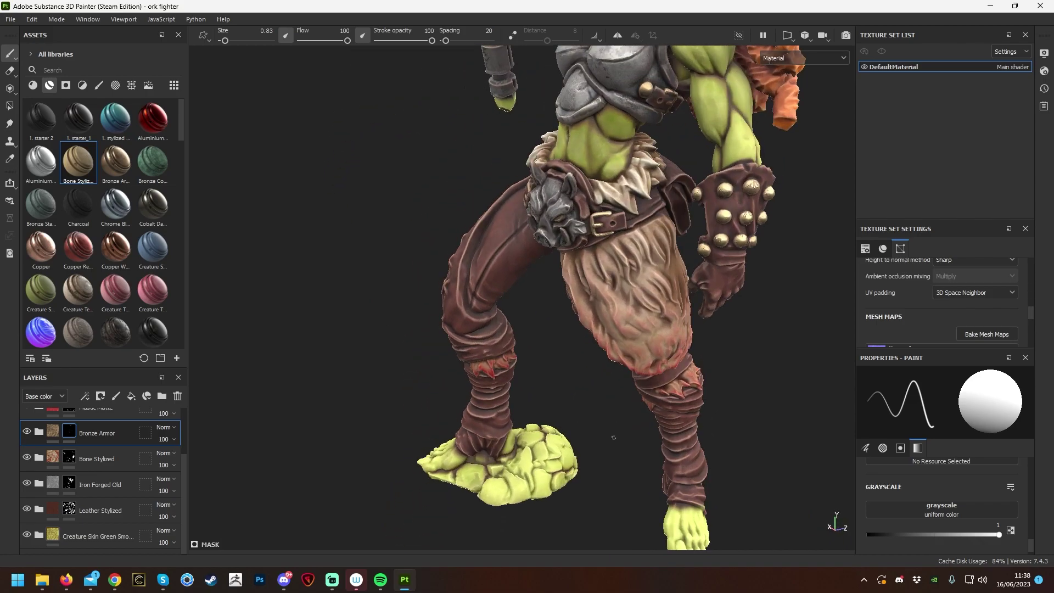
pyautogui.keyDown('alt'); pyautogui.moveTo(614, 438); pyautogui.dragTo(573, 350, button='middle'); pyautogui.keyUp('alt')
pyautogui.keyDown('alt'); pyautogui.moveTo(573, 349); pyautogui.dragTo(602, 317); pyautogui.keyUp('alt')
pyautogui.keyDown('alt'); pyautogui.moveTo(594, 315); pyautogui.dragTo(582, 454, button='middle'); pyautogui.keyUp('alt')
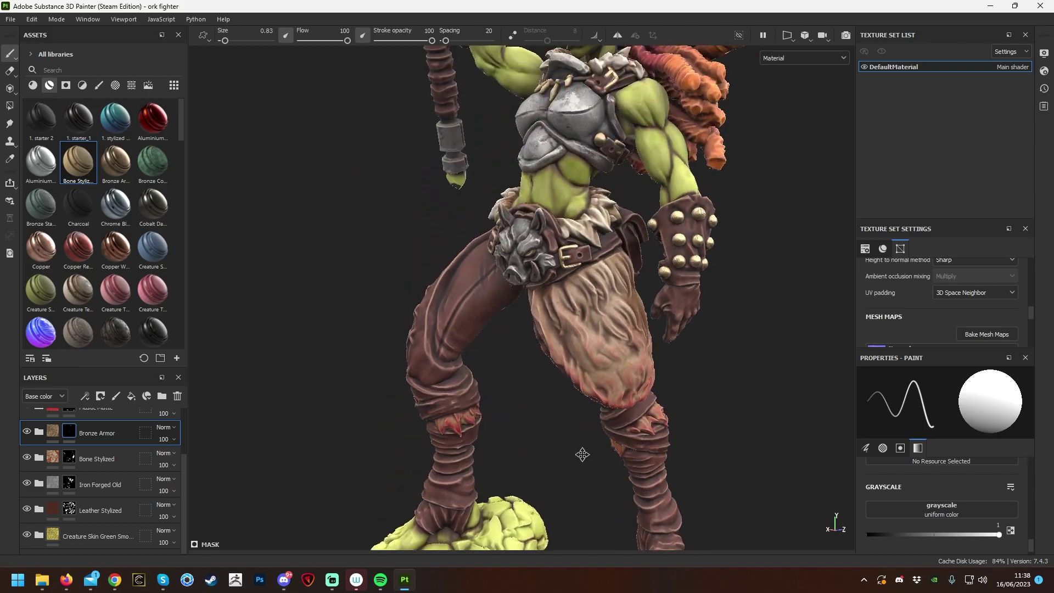
pyautogui.keyDown('alt'); pyautogui.moveTo(433, 314); pyautogui.dragTo(538, 334); pyautogui.keyUp('alt')
pyautogui.scroll(3, 612, 238)
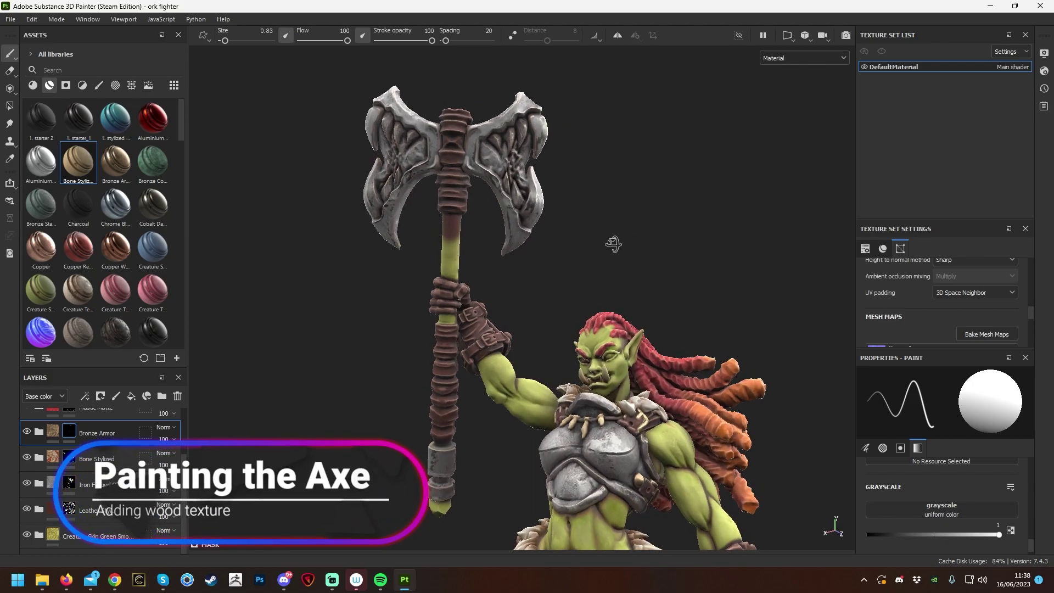
# Add the Wood Ship Hull Nordic smart material to the layer stack between Plastic Matte and Bronze Armor.
pyautogui.scroll(-3, 489, 221)
pyautogui.scroll(-15, 93, 262)
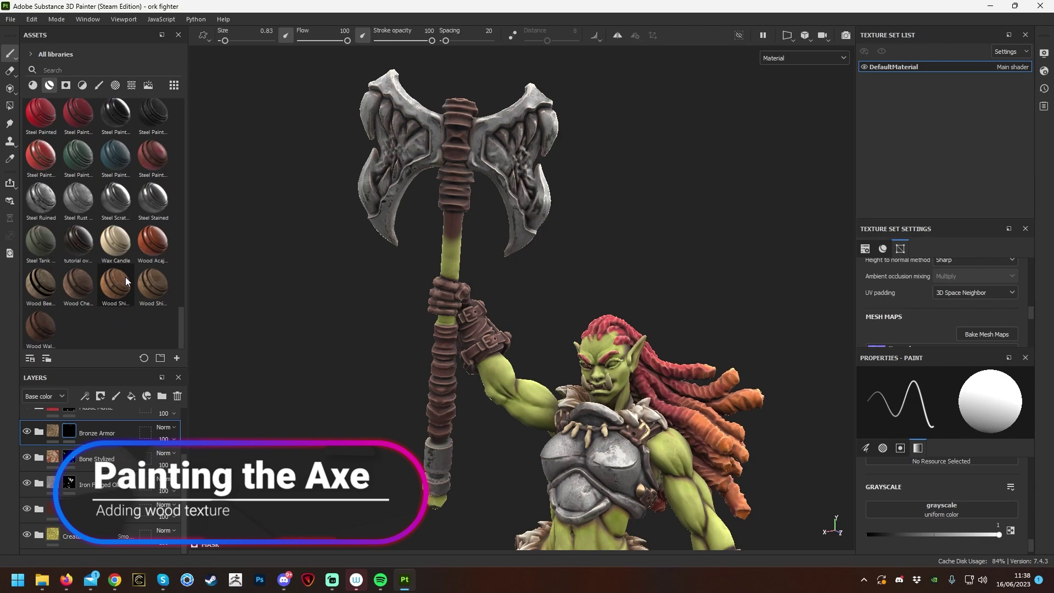
pyautogui.scroll(3, 99, 467)
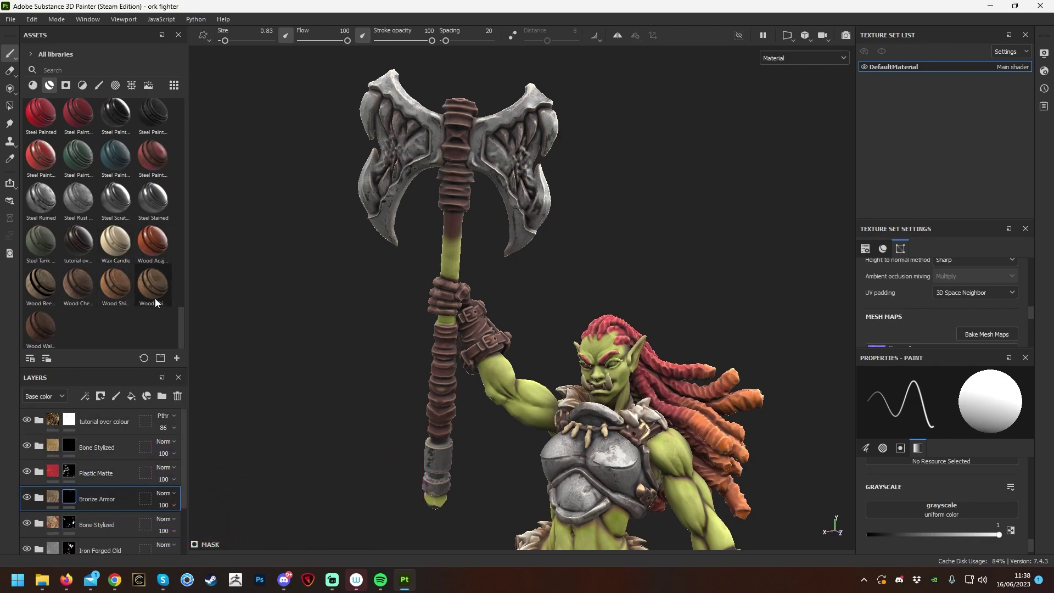
pyautogui.moveTo(103, 285); pyautogui.dragTo(107, 484)
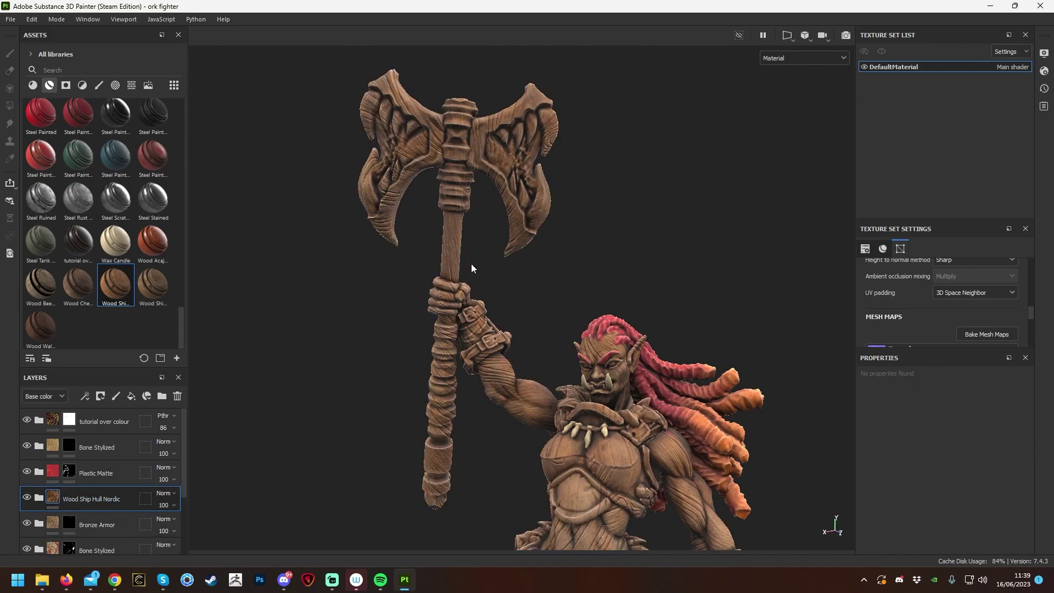
pyautogui.keyDown('alt'); pyautogui.moveTo(387, 248); pyautogui.dragTo(356, 242); pyautogui.keyUp('alt')
# Add a black mask to the Wood Ship Hull Nordic layer.
pyautogui.rightClick(116, 502)
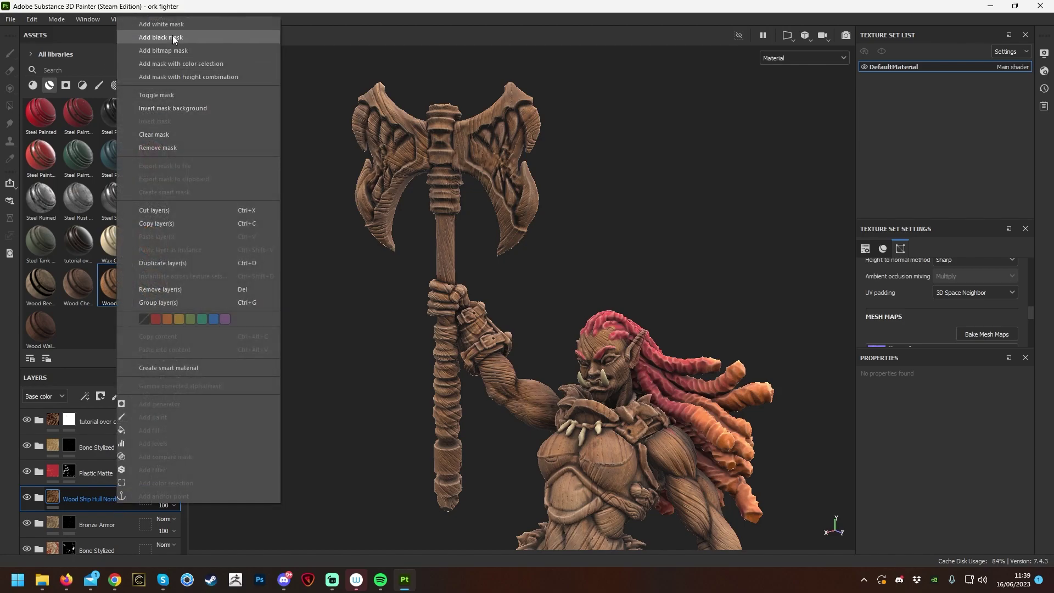
pyautogui.click(77, 502)
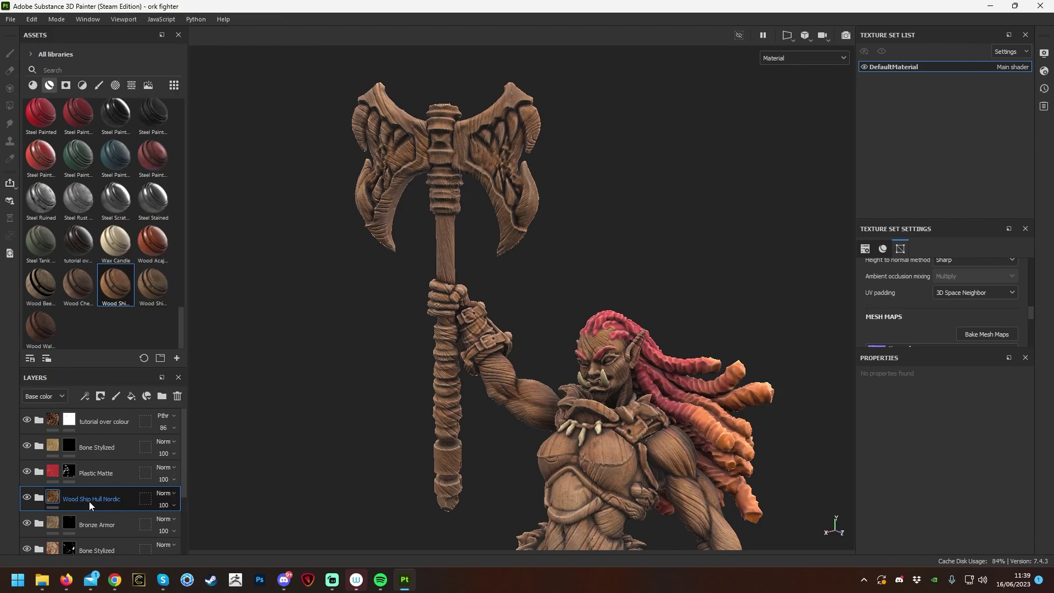
pyautogui.rightClick(105, 502)
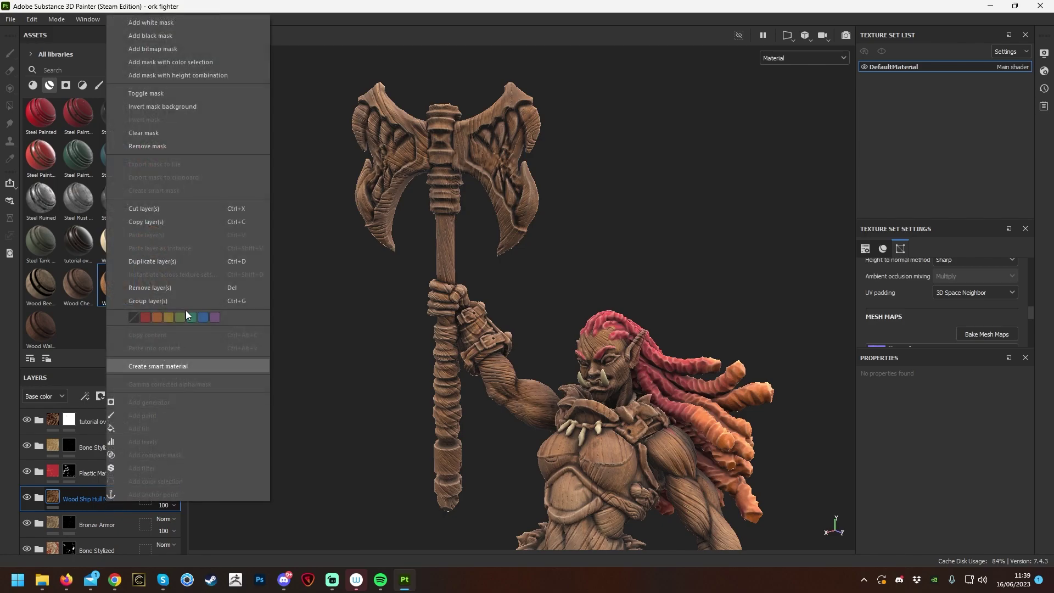
pyautogui.click(154, 35)
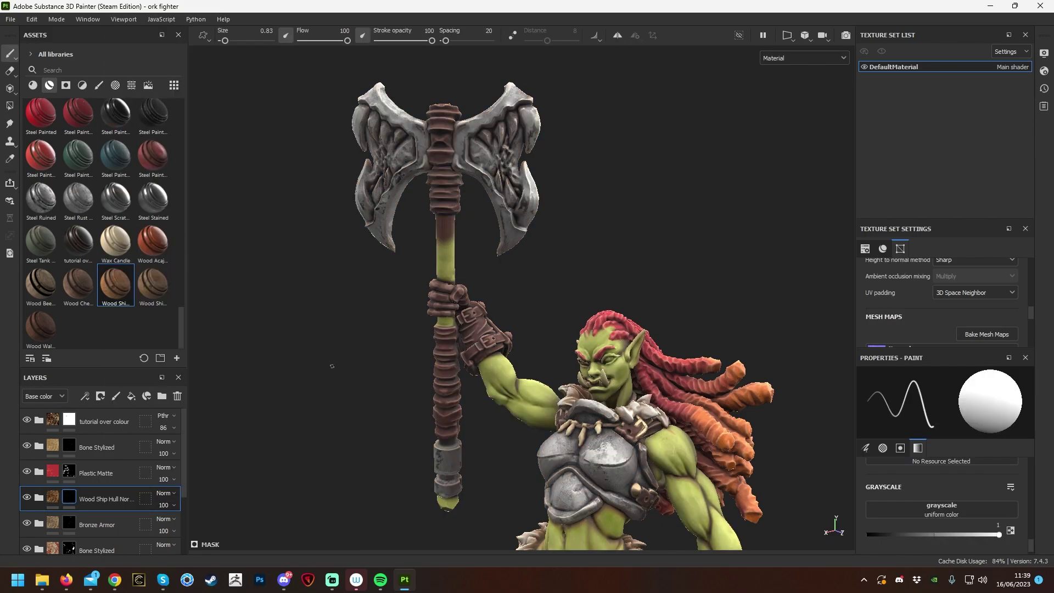
# Paint the Wood Ship Hull Nordic mask over the bare axe shaft above the gripping hand with a 7.26 brush.
pyautogui.keyDown('alt'); pyautogui.moveTo(333, 364); pyautogui.dragTo(335, 370); pyautogui.keyUp('alt')
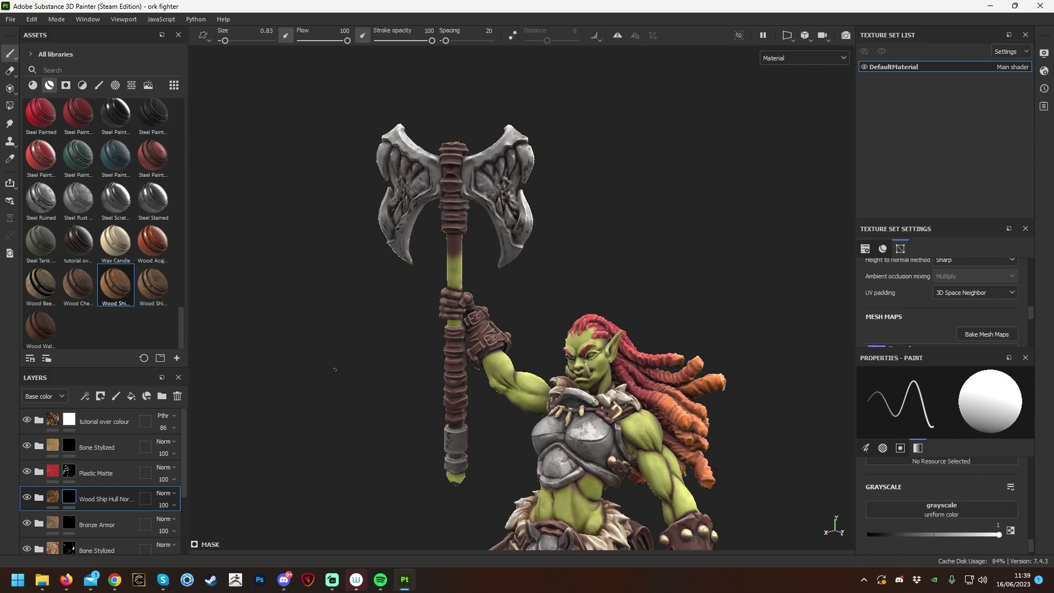
pyautogui.scroll(5, 346, 358)
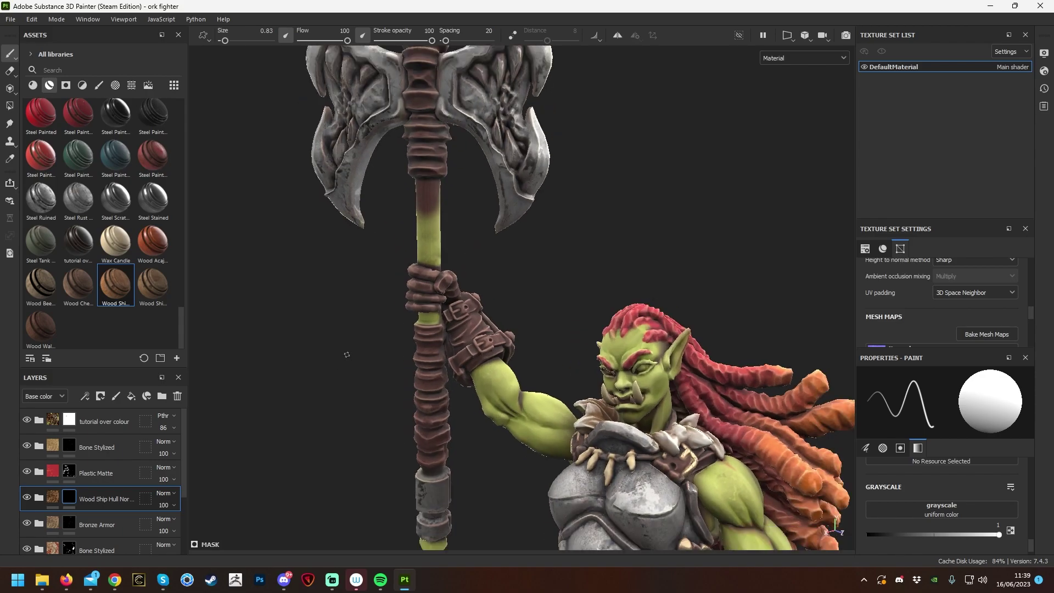
pyautogui.rightClick(453, 241)
pyautogui.moveTo(483, 296); pyautogui.dragTo(503, 296)
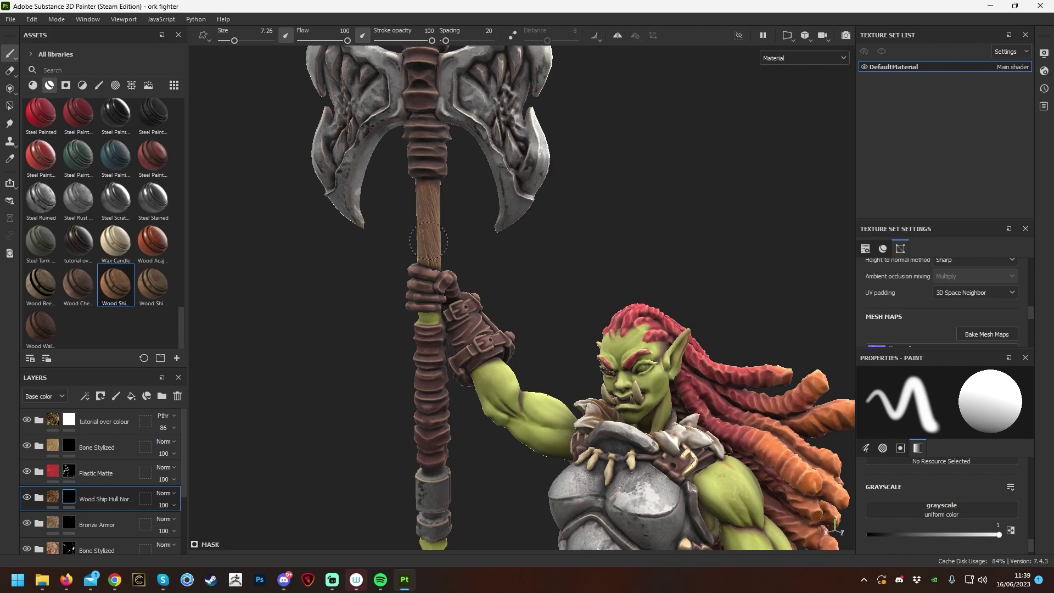
pyautogui.moveTo(407, 324)
pyautogui.keyDown('alt'); pyautogui.mouseDown()
pyautogui.moveTo(517, 262)
pyautogui.moveTo(661, 417)
pyautogui.moveTo(550, 384)
pyautogui.moveTo(386, 368)
pyautogui.mouseUp(); pyautogui.keyUp('alt')
pyautogui.keyDown('alt'); pyautogui.moveTo(513, 392); pyautogui.dragTo(554, 467); pyautogui.keyUp('alt')
pyautogui.keyDown('alt'); pyautogui.moveTo(484, 329); pyautogui.dragTo(528, 307, button='right'); pyautogui.keyUp('alt')
# Paint the Bronze Armor mask over the metal buckles and studs of the axe arm's glove with a 2.27 brush.
pyautogui.click(68, 523)
pyautogui.keyDown('ctrl'); pyautogui.moveTo(482, 257); pyautogui.dragTo(461, 257, button='right'); pyautogui.keyUp('ctrl')
pyautogui.moveTo(420, 281)
pyautogui.mouseDown()
pyautogui.moveTo(409, 309)
pyautogui.moveTo(429, 308)
pyautogui.mouseUp()
pyautogui.moveTo(441, 345)
pyautogui.mouseDown()
pyautogui.moveTo(470, 361)
pyautogui.moveTo(686, 329)
pyautogui.mouseUp()
pyautogui.rightClick(687, 351)
pyautogui.moveTo(724, 399); pyautogui.dragTo(730, 399)
pyautogui.click(510, 350)
pyautogui.click(555, 358)
pyautogui.moveTo(556, 358)
pyautogui.keyDown('alt'); pyautogui.mouseDown()
pyautogui.moveTo(615, 329)
pyautogui.moveTo(617, 315)
pyautogui.moveTo(467, 341)
pyautogui.moveTo(593, 352)
pyautogui.mouseUp(); pyautogui.keyUp('alt')
pyautogui.click(574, 392)
pyautogui.click(557, 338)
pyautogui.click(584, 301)
# Paint the Bronze Armor mask over the fangs on one side of the double-bladed axe head.
pyautogui.keyDown('alt'); pyautogui.moveTo(594, 352); pyautogui.dragTo(494, 379, button='right'); pyautogui.keyUp('alt')
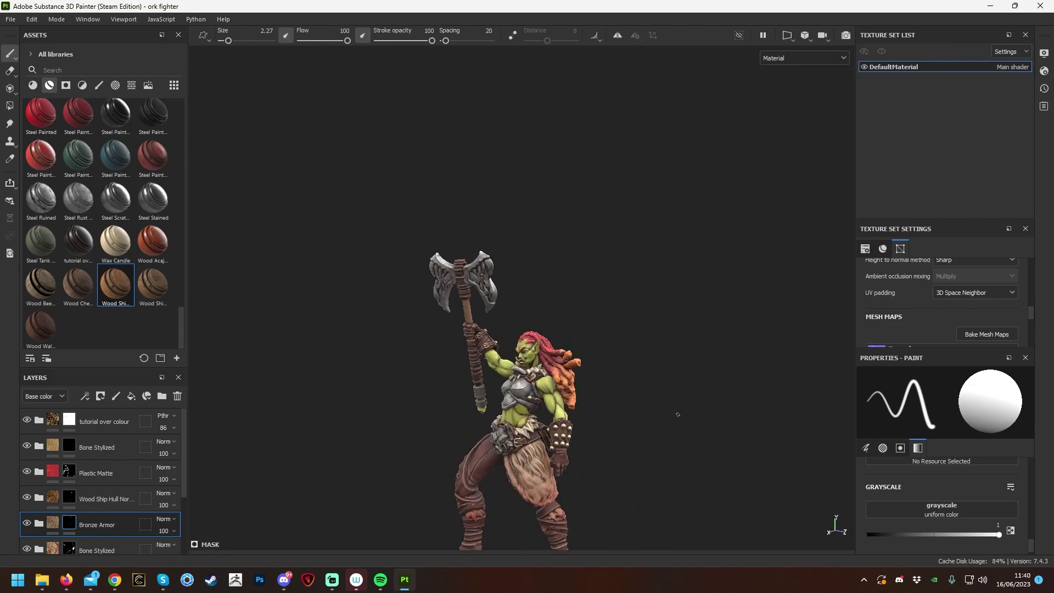
pyautogui.keyDown('alt'); pyautogui.moveTo(494, 379); pyautogui.dragTo(618, 386); pyautogui.keyUp('alt')
pyautogui.keyDown('alt'); pyautogui.moveTo(618, 386); pyautogui.dragTo(549, 338, button='right'); pyautogui.keyUp('alt')
pyautogui.keyDown('alt'); pyautogui.moveTo(549, 338); pyautogui.dragTo(582, 352); pyautogui.keyUp('alt')
pyautogui.scroll(-3, 98, 483)
pyautogui.click(101, 510)
pyautogui.keyDown('alt'); pyautogui.moveTo(549, 329); pyautogui.dragTo(632, 357, button='right'); pyautogui.keyUp('alt')
pyautogui.keyDown('alt'); pyautogui.moveTo(631, 357); pyautogui.dragTo(714, 381); pyautogui.keyUp('alt')
pyautogui.keyDown('alt'); pyautogui.moveTo(363, 87); pyautogui.dragTo(344, 264, button='middle'); pyautogui.keyUp('alt')
pyautogui.keyDown('alt'); pyautogui.moveTo(344, 264); pyautogui.dragTo(440, 285); pyautogui.keyUp('alt')
pyautogui.scroll(3, 99, 484)
pyautogui.click(69, 497)
pyautogui.rightClick(466, 288)
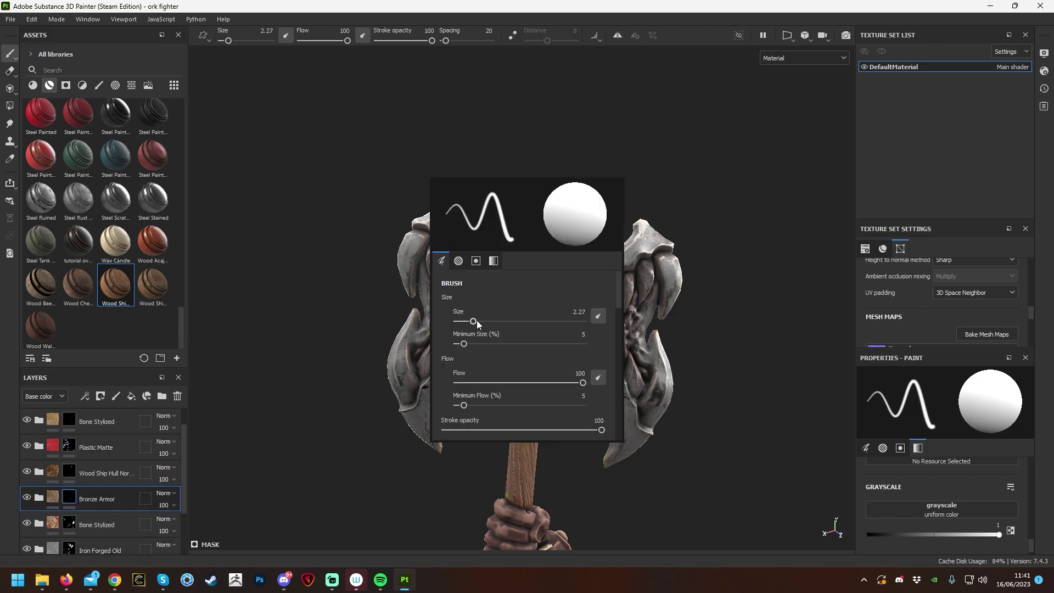
pyautogui.moveTo(473, 322); pyautogui.dragTo(482, 322)
pyautogui.moveTo(413, 319); pyautogui.dragTo(405, 400)
pyautogui.rightClick(481, 361)
pyautogui.moveTo(496, 395); pyautogui.dragTo(488, 395)
pyautogui.moveTo(435, 343)
pyautogui.mouseDown()
pyautogui.moveTo(424, 374)
pyautogui.moveTo(444, 353)
pyautogui.mouseUp()
# Paint the Bronze Armor mask over the opposite blade's fangs with a 2.4 brush, and over those on the axe's reverse side.
pyautogui.moveTo(620, 346); pyautogui.dragTo(622, 373)
pyautogui.moveTo(631, 363); pyautogui.dragTo(638, 391)
pyautogui.moveTo(657, 336); pyautogui.dragTo(650, 422)
pyautogui.moveTo(650, 264); pyautogui.dragTo(646, 297)
pyautogui.moveTo(664, 314)
pyautogui.mouseDown()
pyautogui.moveTo(668, 262)
pyautogui.moveTo(631, 293)
pyautogui.mouseUp()
pyautogui.moveTo(605, 285); pyautogui.dragTo(608, 301)
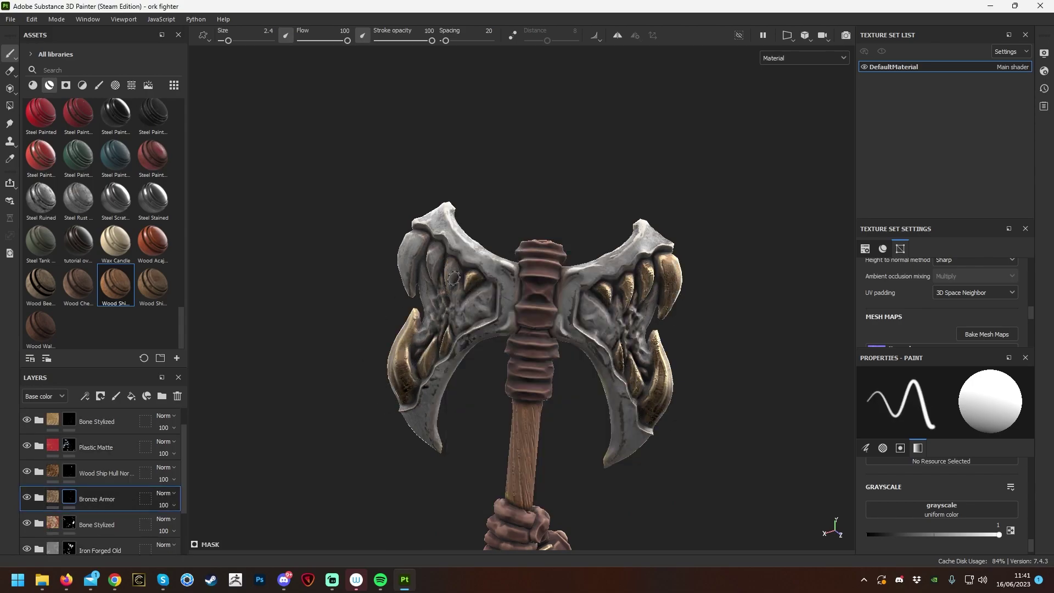
pyautogui.moveTo(428, 259)
pyautogui.keyDown('alt'); pyautogui.mouseDown()
pyautogui.moveTo(325, 250)
pyautogui.moveTo(436, 250)
pyautogui.moveTo(423, 404)
pyautogui.moveTo(414, 255)
pyautogui.mouseUp(); pyautogui.keyUp('alt')
pyautogui.keyDown('alt'); pyautogui.moveTo(401, 308); pyautogui.dragTo(410, 220); pyautogui.keyUp('alt')
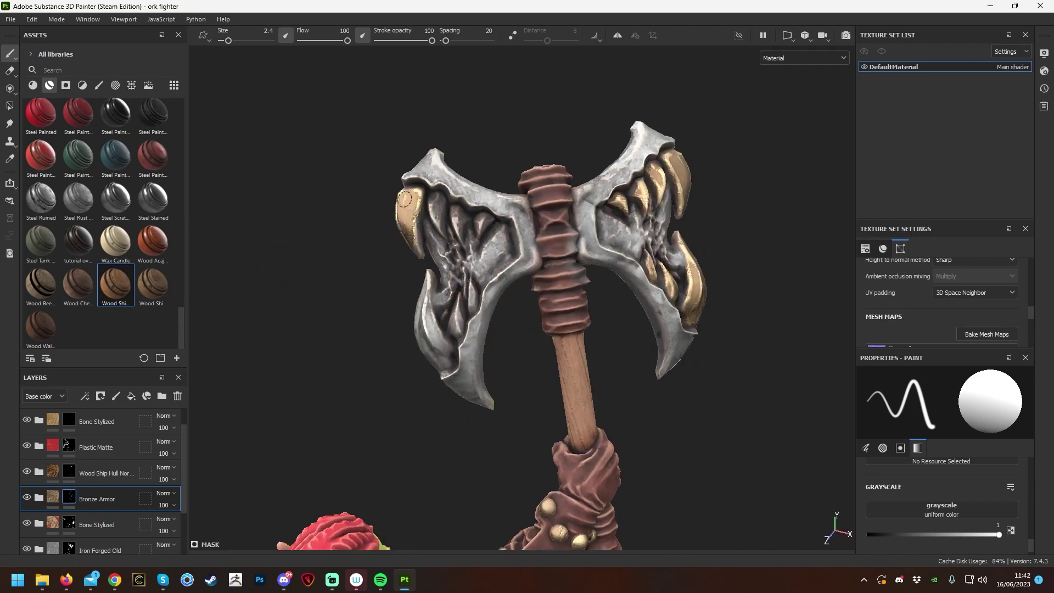
# Set up the Eraser at size 4.41 on the Iron Forged Old mask.
pyautogui.click(69, 548)
pyautogui.click(10, 71)
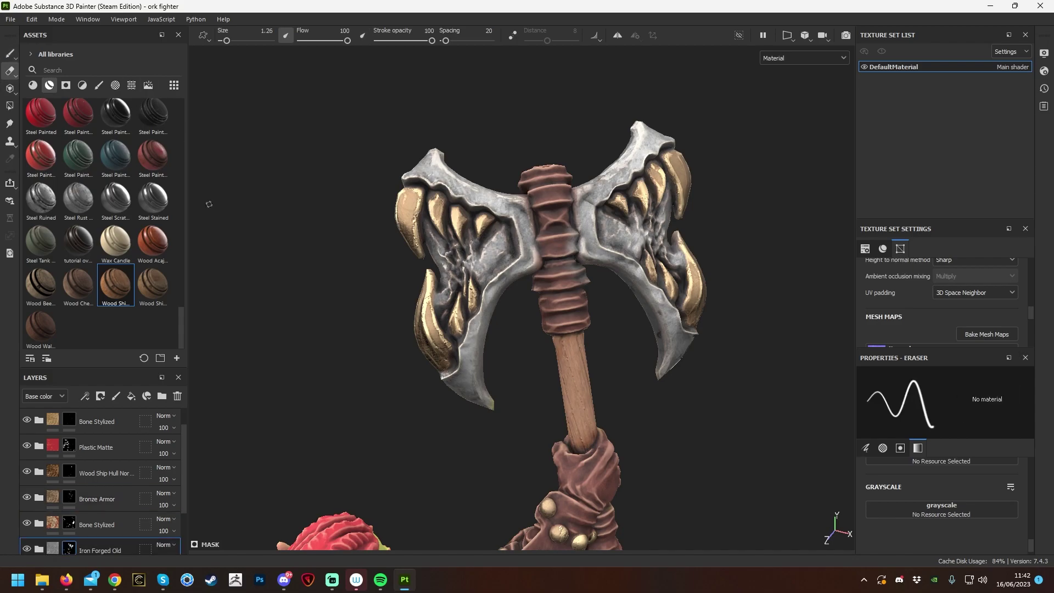
pyautogui.keyDown('ctrl'); pyautogui.moveTo(576, 271); pyautogui.dragTo(592, 271, button='right'); pyautogui.keyUp('ctrl')
pyautogui.keyDown('alt'); pyautogui.moveTo(592, 270); pyautogui.dragTo(819, 260); pyautogui.keyUp('alt')
pyautogui.press('f')
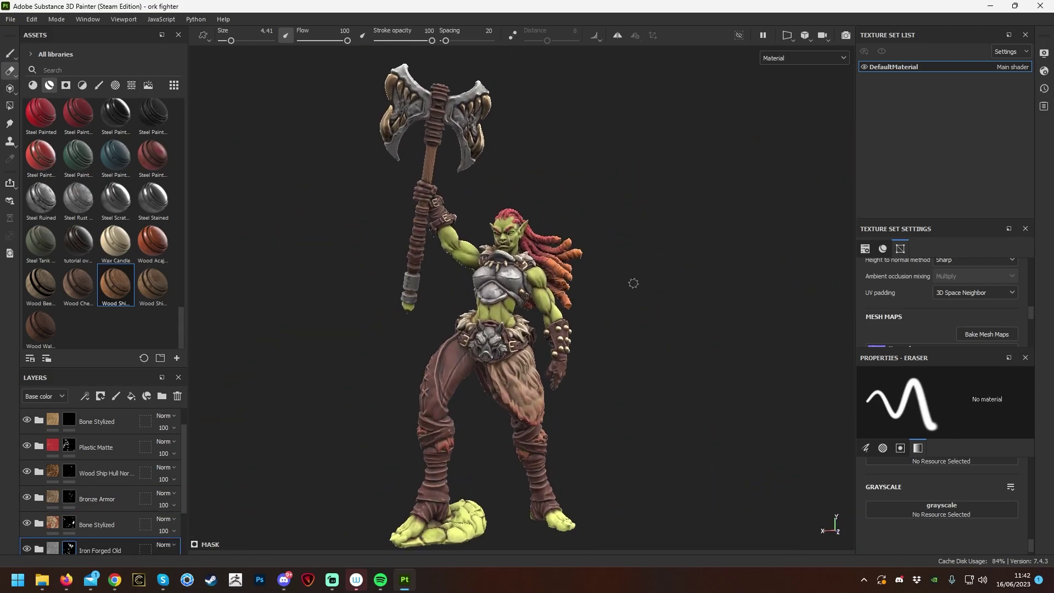
# Add the mossy_rock smart material to the layer stack directly below Leather Stylized.
pyautogui.keyDown('alt'); pyautogui.moveTo(642, 483); pyautogui.dragTo(700, 377, button='middle'); pyautogui.keyUp('alt')
pyautogui.keyDown('alt'); pyautogui.moveTo(699, 377); pyautogui.dragTo(640, 442, button='right'); pyautogui.keyUp('alt')
pyautogui.keyDown('alt'); pyautogui.moveTo(640, 442); pyautogui.dragTo(690, 347, button='middle'); pyautogui.keyUp('alt')
pyautogui.scroll(8, 164, 288)
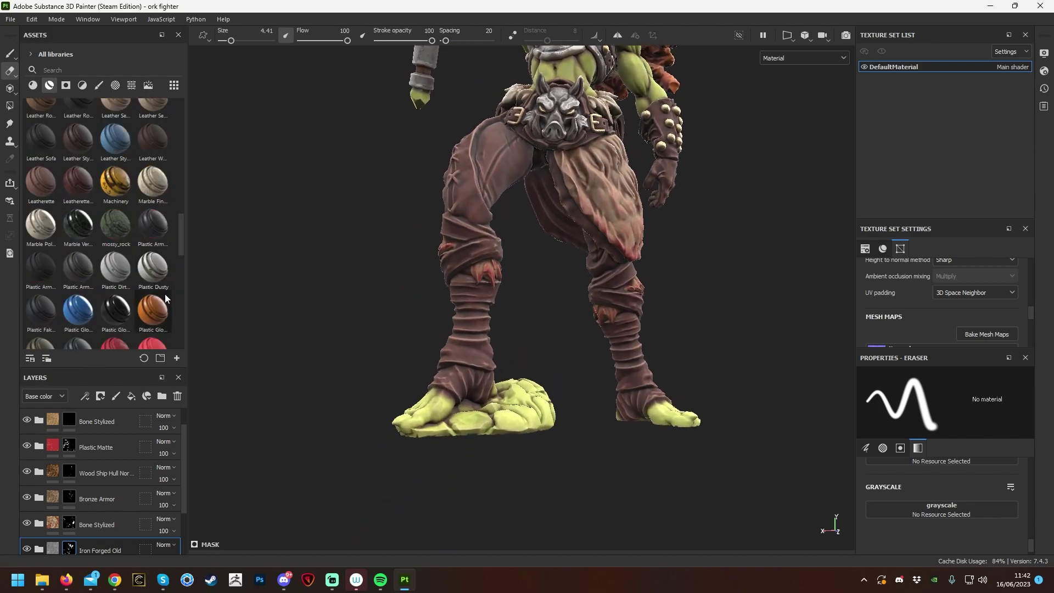
pyautogui.moveTo(566, 431)
pyautogui.keyDown('alt'); pyautogui.mouseDown()
pyautogui.moveTo(528, 352)
pyautogui.moveTo(489, 419)
pyautogui.mouseUp(); pyautogui.keyUp('alt')
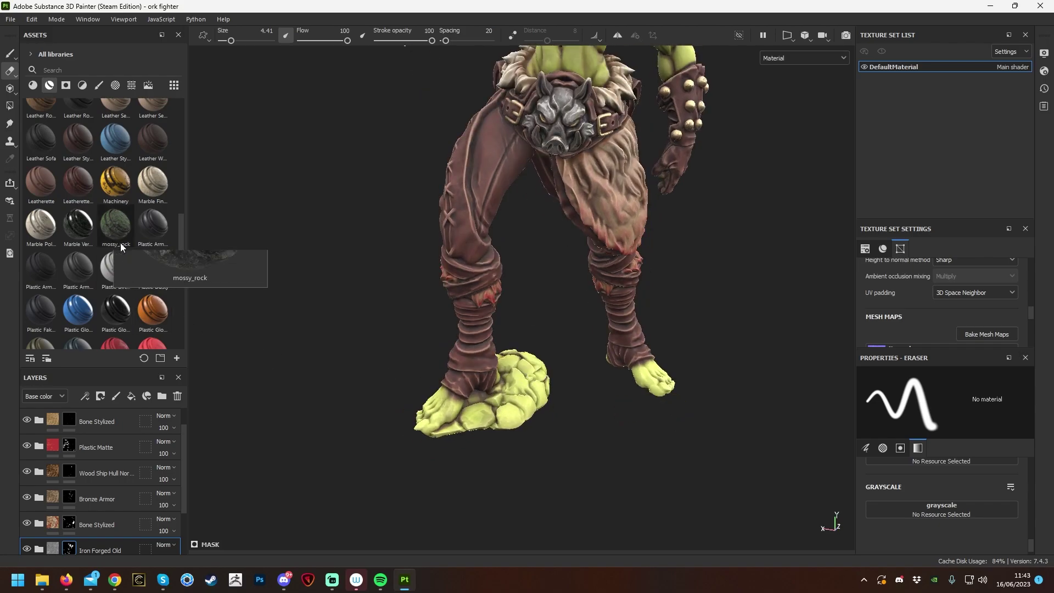
pyautogui.scroll(-2, 114, 439)
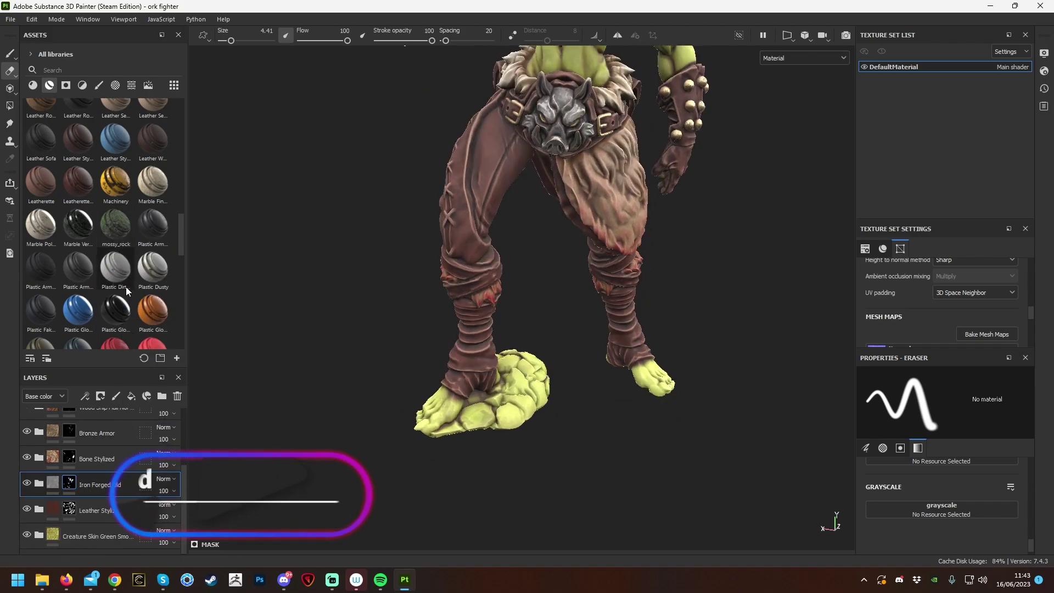
pyautogui.click(116, 225)
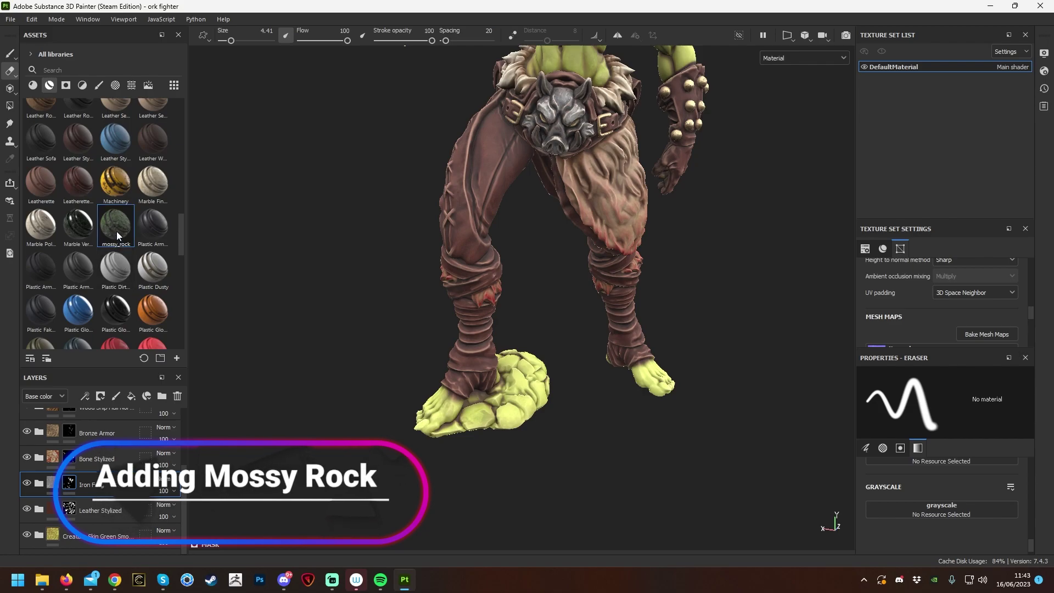
pyautogui.moveTo(117, 231)
pyautogui.moveTo(117, 239); pyautogui.dragTo(109, 540)
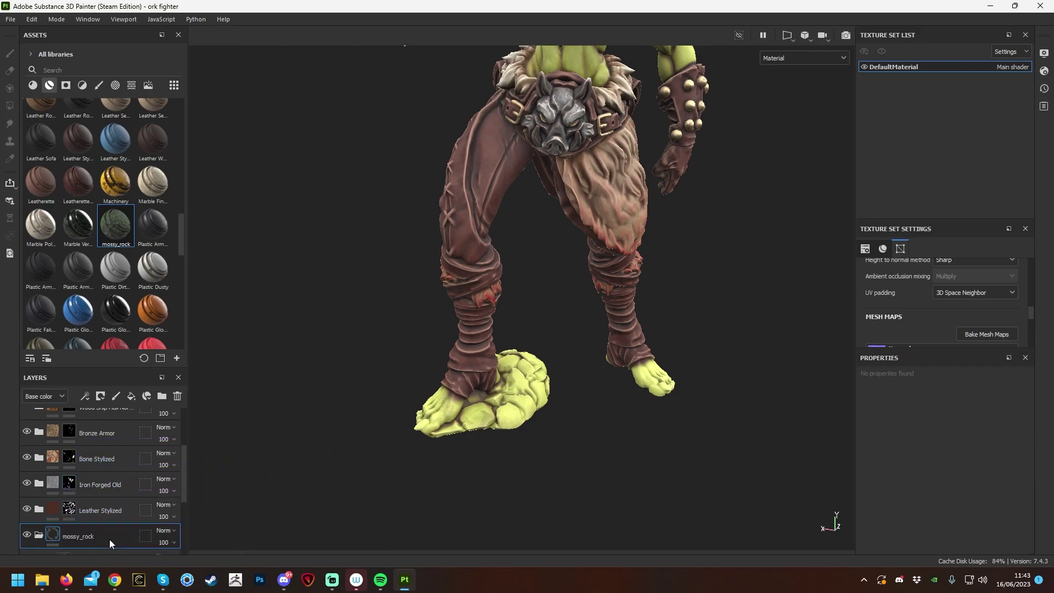
# Check the moss material on the rock base and body, and add a black mask to the mossy_rock layer.
pyautogui.scroll(5, 507, 463)
pyautogui.scroll(-1, 526, 464)
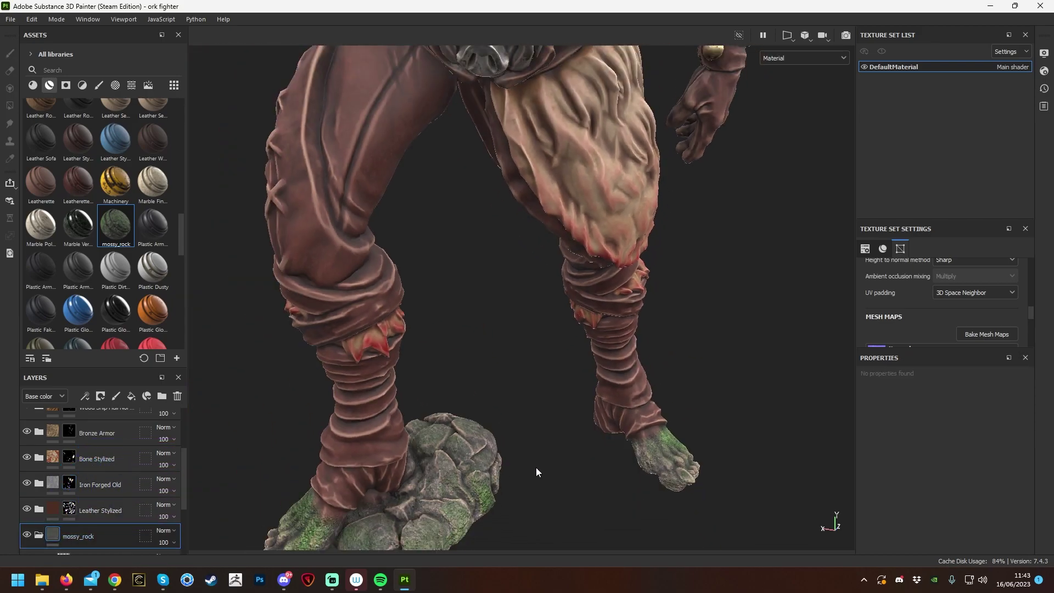
pyautogui.press('f')
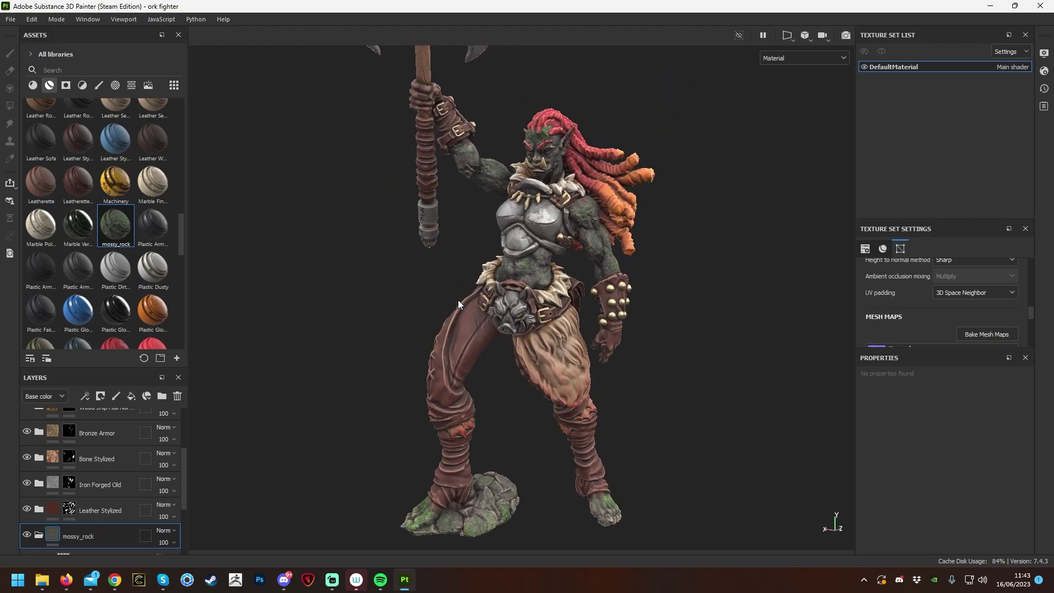
pyautogui.scroll(4, 458, 304)
pyautogui.press('f')
pyautogui.scroll(4, 495, 351)
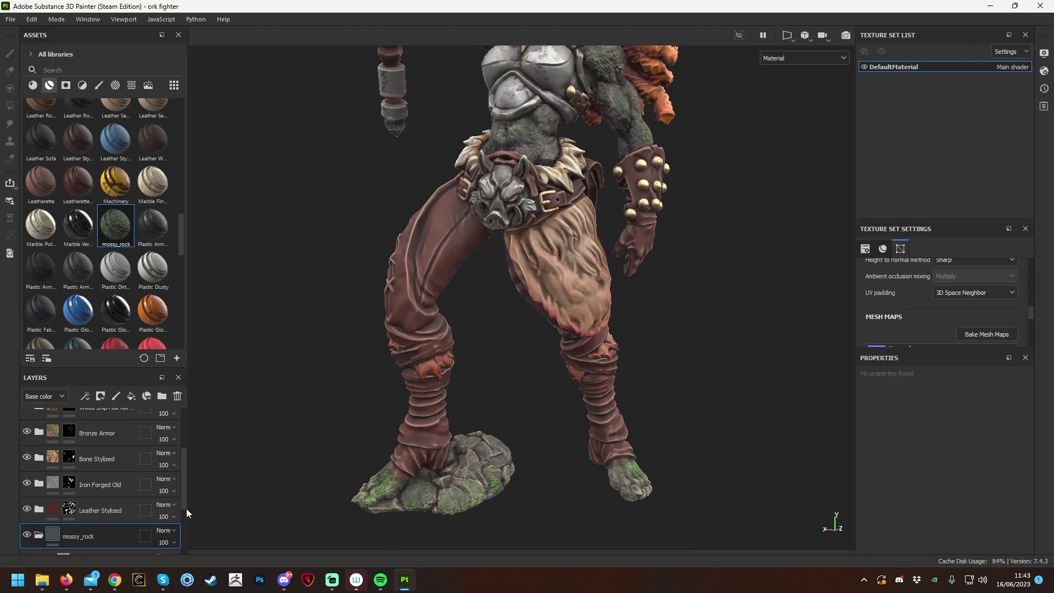
pyautogui.rightClick(100, 536)
pyautogui.click(167, 76)
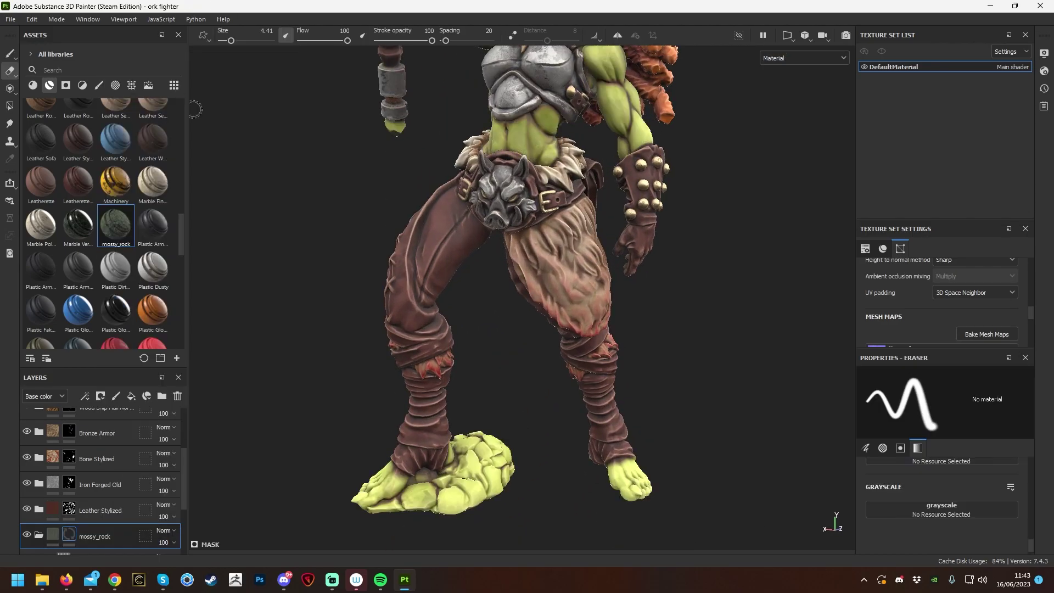
# Paint the mossy_rock mask over the rock base beneath the foot from front and back, using a brush up to 13.17.
pyautogui.rightClick(537, 400)
pyautogui.press('1')
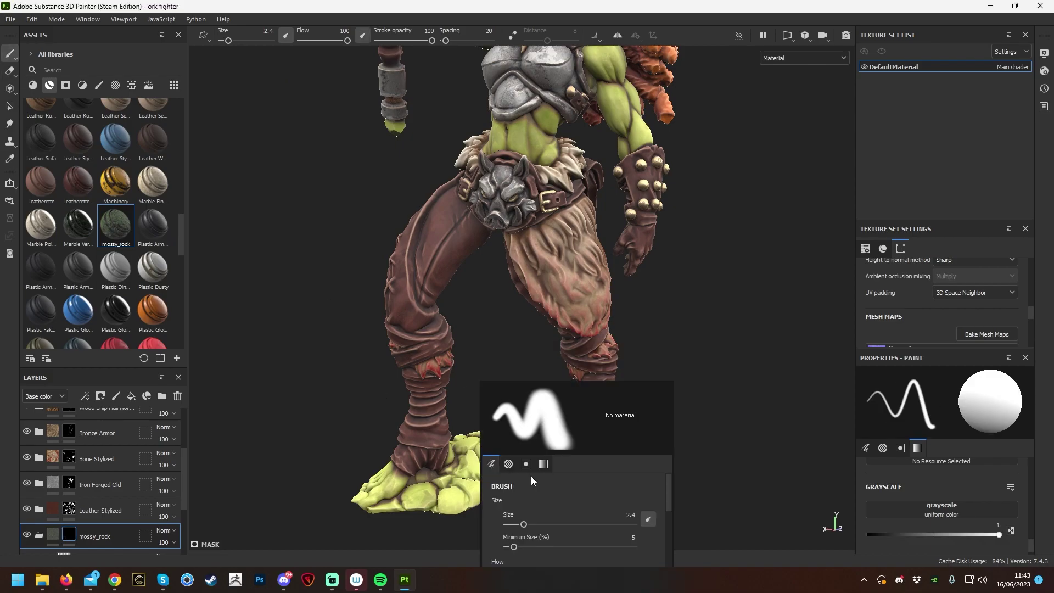
pyautogui.moveTo(489, 472); pyautogui.dragTo(379, 497)
pyautogui.keyDown('alt'); pyautogui.moveTo(306, 463); pyautogui.dragTo(659, 467); pyautogui.keyUp('alt')
pyautogui.moveTo(731, 494)
pyautogui.mouseDown()
pyautogui.moveTo(796, 491)
pyautogui.moveTo(480, 447)
pyautogui.mouseUp()
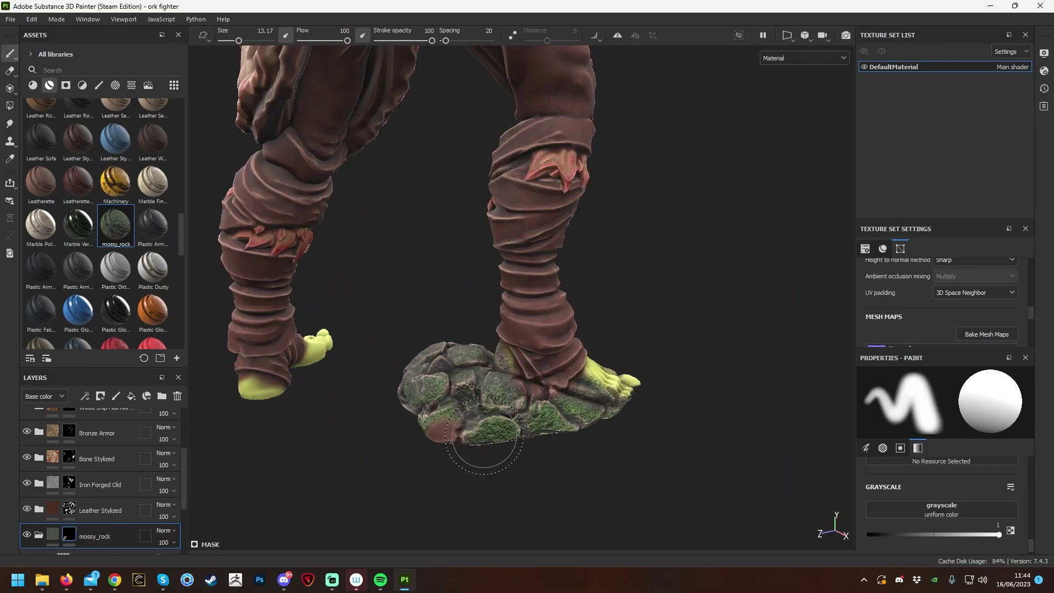
# Erase stray moss from the foot and stray leather from the rock base on the mossy_rock and Leather Stylized masks.
pyautogui.press('2')
pyautogui.keyDown('alt'); pyautogui.moveTo(606, 389); pyautogui.dragTo(362, 394); pyautogui.keyUp('alt')
pyautogui.keyDown('alt'); pyautogui.moveTo(536, 357); pyautogui.dragTo(552, 352); pyautogui.keyUp('alt')
pyautogui.click(69, 508)
pyautogui.keyDown('alt'); pyautogui.moveTo(263, 404); pyautogui.dragTo(461, 388); pyautogui.keyUp('alt')
pyautogui.scroll(3, 462, 387)
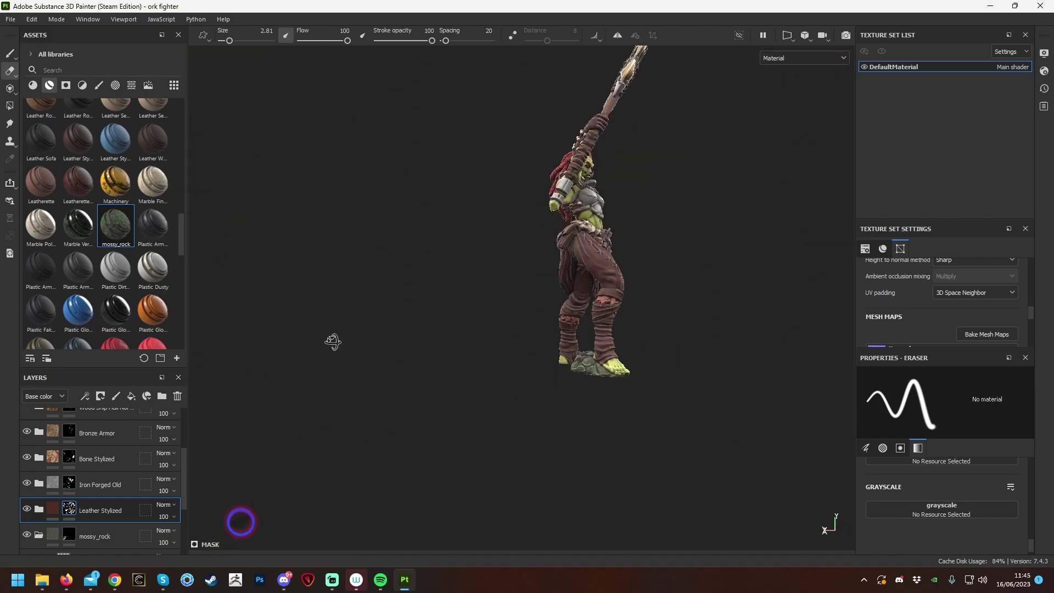
pyautogui.scroll(5, 389, 337)
pyautogui.keyDown('alt'); pyautogui.moveTo(389, 337); pyautogui.dragTo(396, 376, button='middle'); pyautogui.keyUp('alt')
pyautogui.moveTo(396, 377)
pyautogui.keyDown('alt'); pyautogui.mouseDown(button='right')
pyautogui.moveTo(397, 330)
pyautogui.moveTo(399, 378)
pyautogui.mouseUp(button='right'); pyautogui.keyUp('alt')
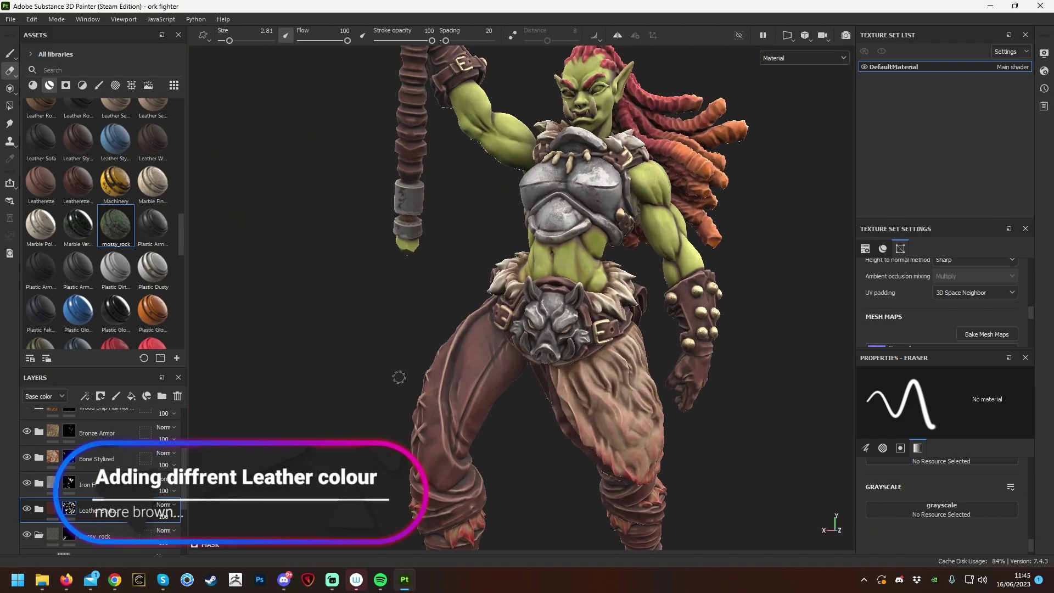
# Add a fill layer directly above the Base Color layer inside the Leather Stylized folder.
pyautogui.click(39, 509)
pyautogui.scroll(-3, 41, 512)
pyautogui.click(77, 504)
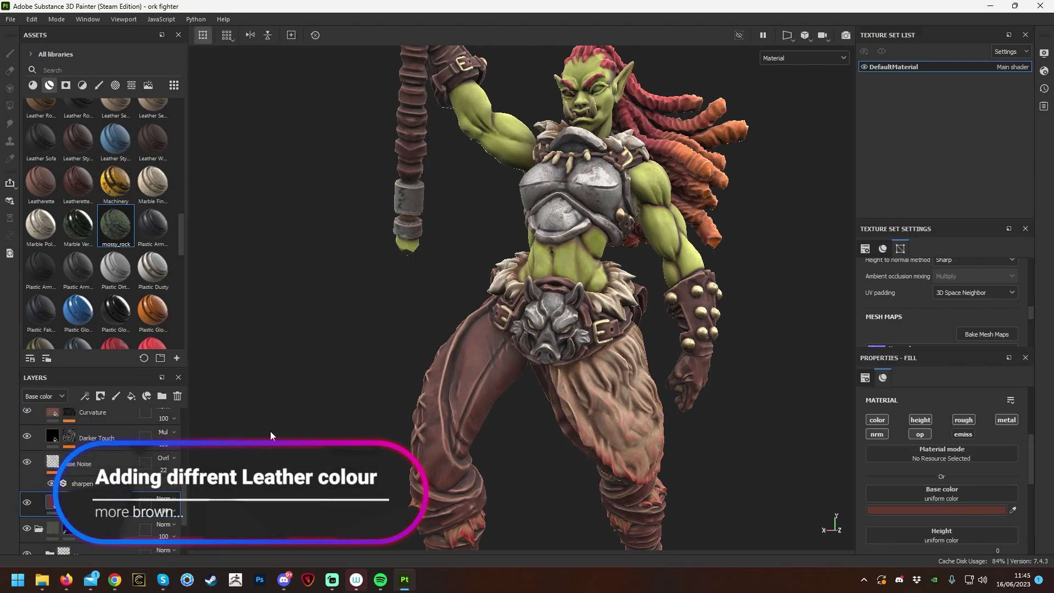
pyautogui.keyDown('alt'); pyautogui.moveTo(588, 324); pyautogui.dragTo(636, 341); pyautogui.keyUp('alt')
pyautogui.scroll(-3, 635, 342)
pyautogui.scroll(5, 403, 417)
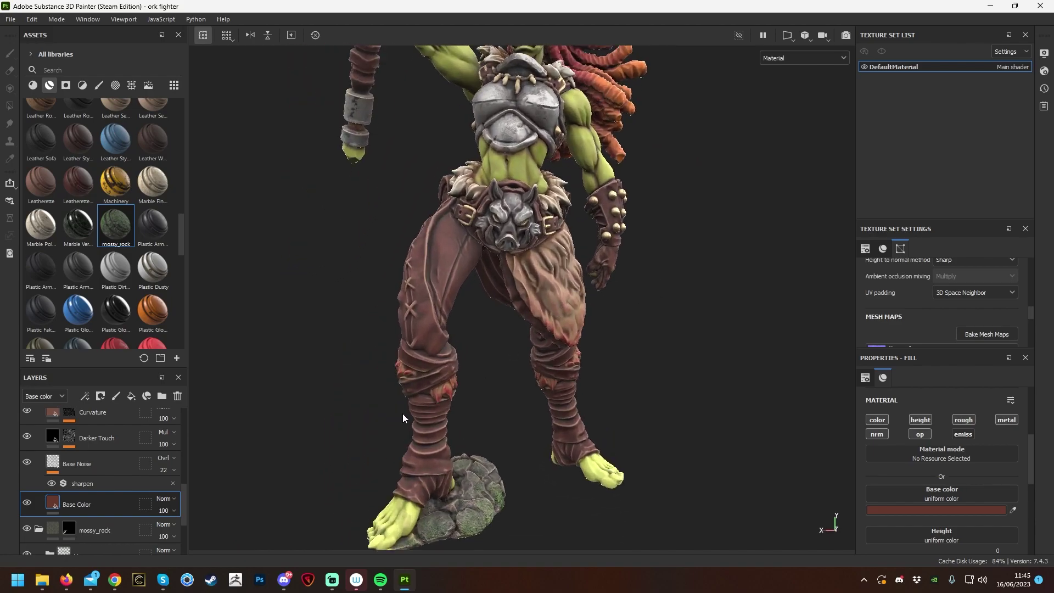
pyautogui.click(127, 397)
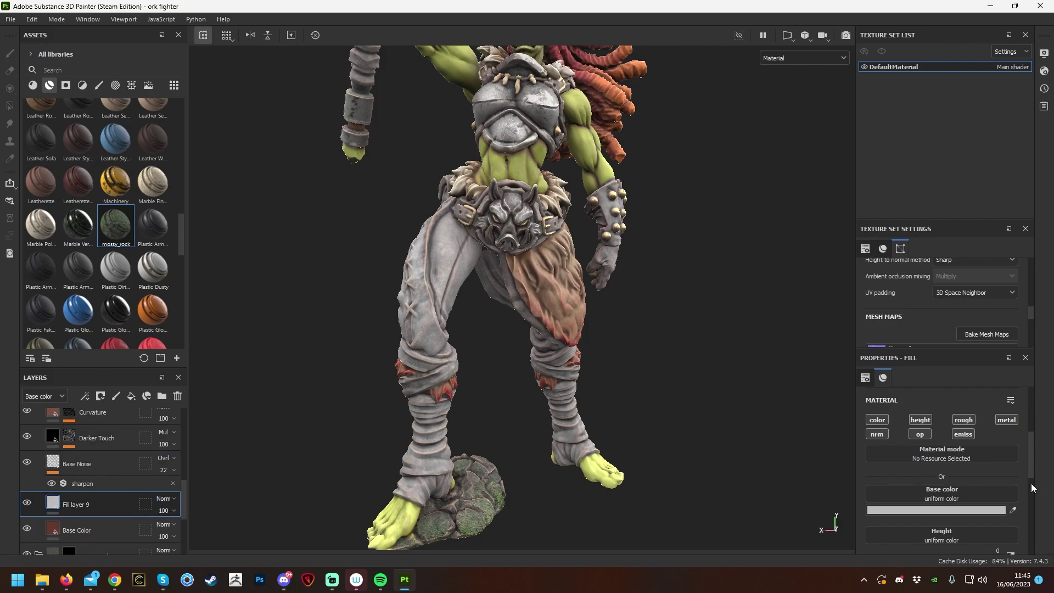
# Set the new fill layer's base color to a light tan.
pyautogui.click(967, 511)
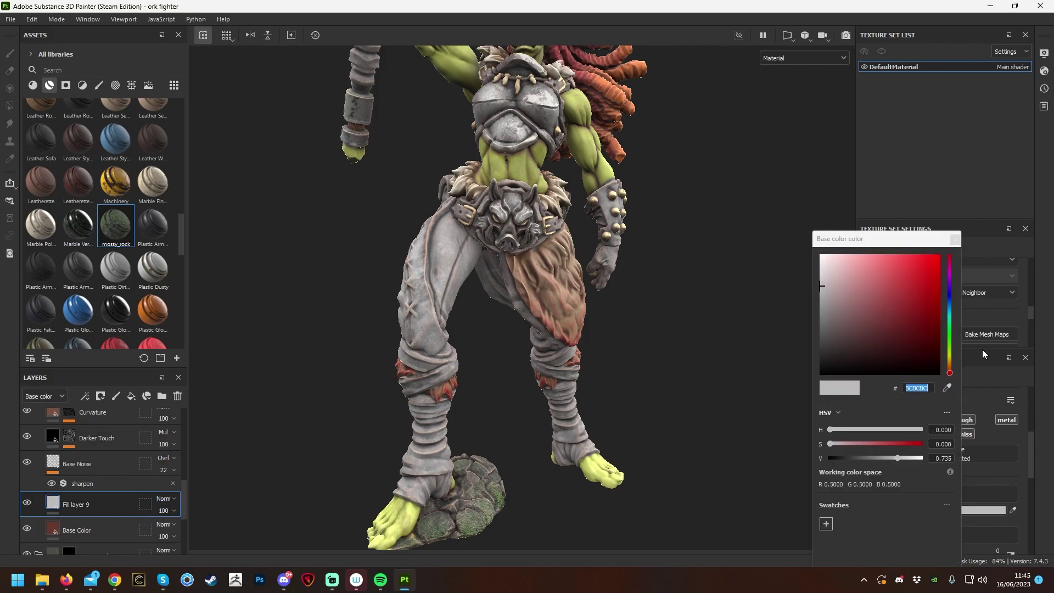
pyautogui.click(950, 361)
pyautogui.click(856, 301)
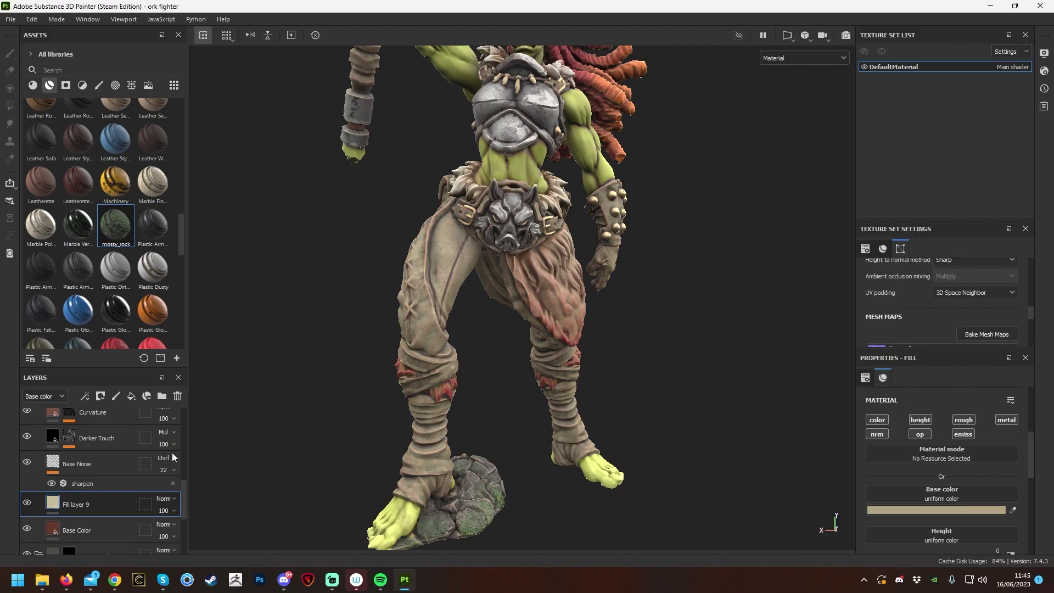
pyautogui.rightClick(88, 504)
pyautogui.press('Escape')
# Set the tan fill layer's blending mode to Screen and lower its opacity to 25.
pyautogui.click(162, 497)
pyautogui.click(189, 324)
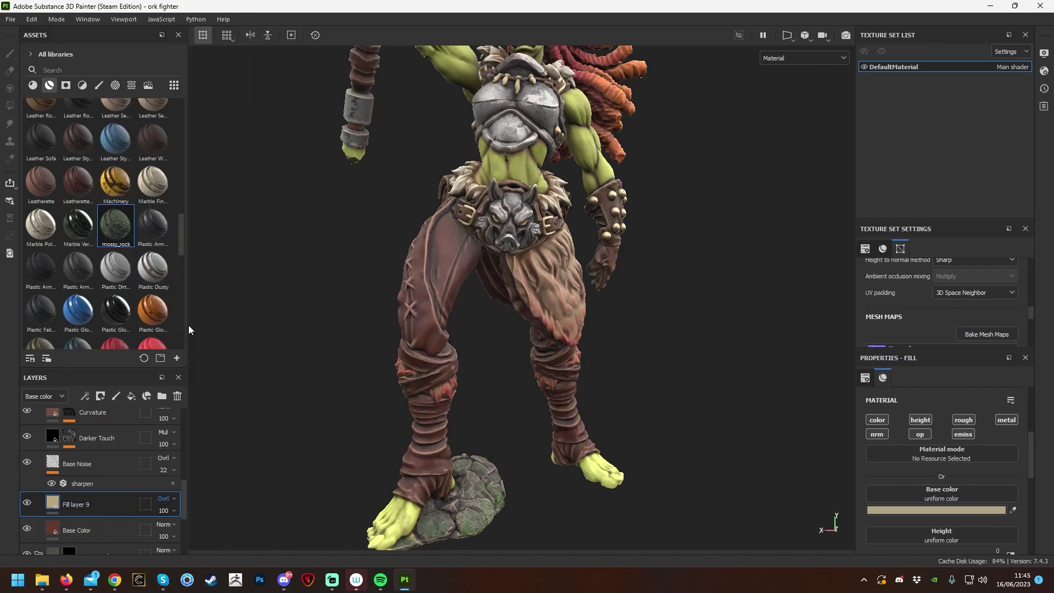
pyautogui.click(168, 499)
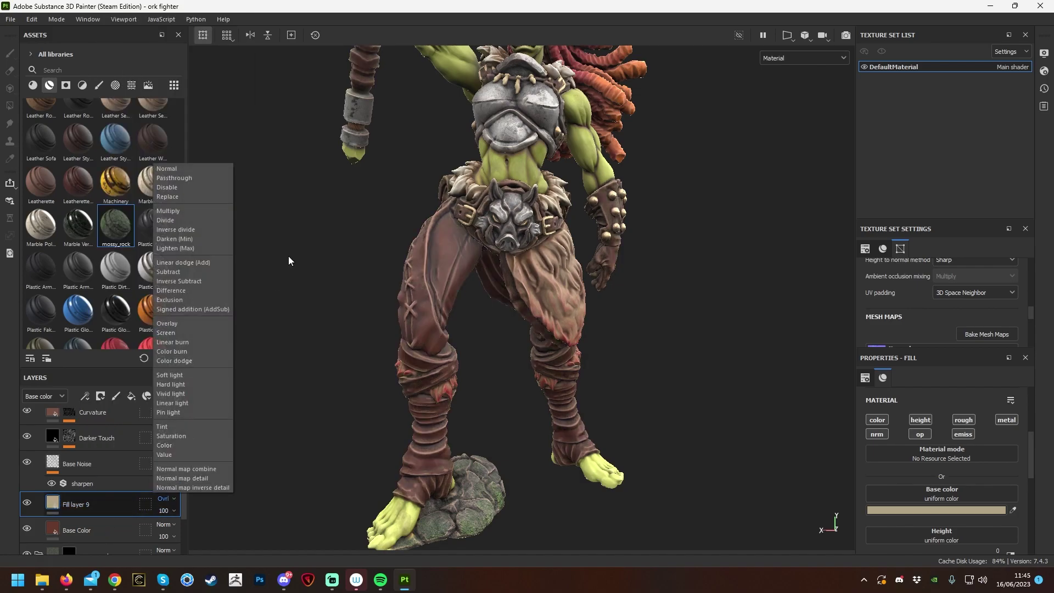
pyautogui.click(183, 333)
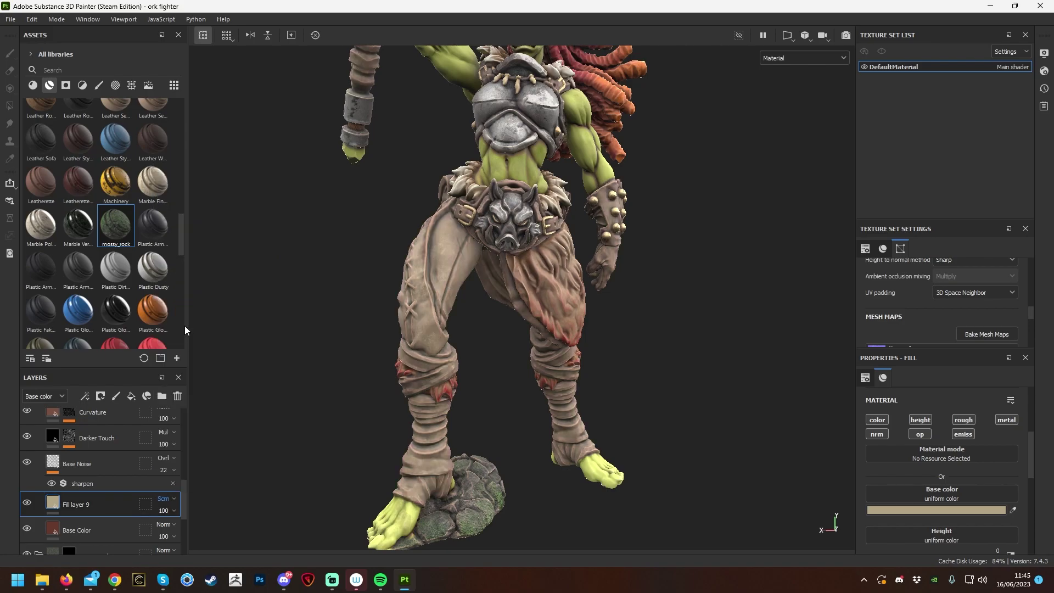
pyautogui.click(163, 511)
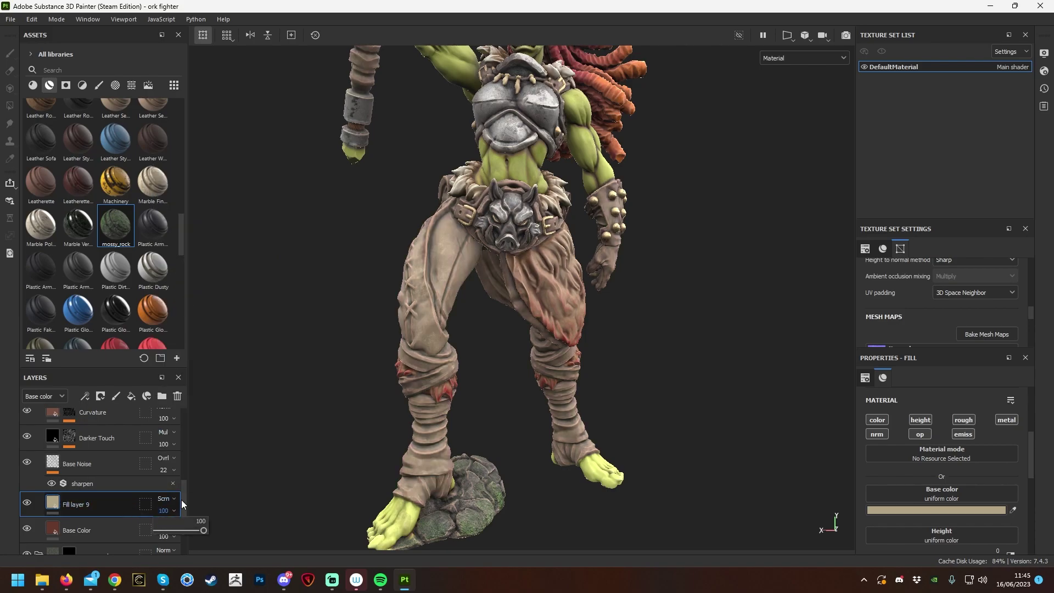
pyautogui.click(167, 531)
pyautogui.moveTo(168, 532); pyautogui.dragTo(171, 533)
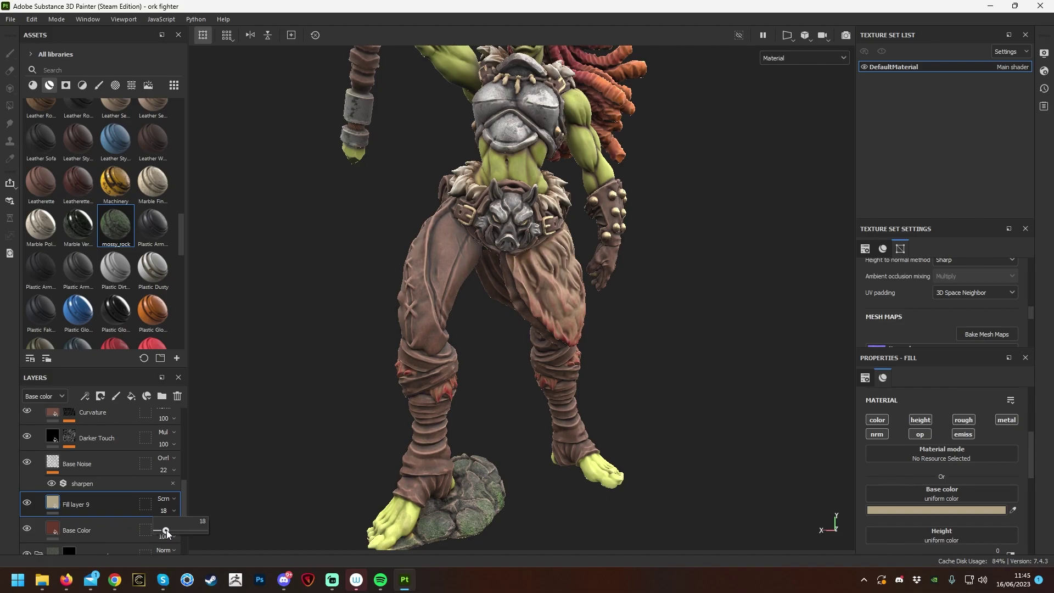
# Change the leather fill layer's base color to a more saturated golden yellow for a browner leather.
pyautogui.scroll(5, 351, 329)
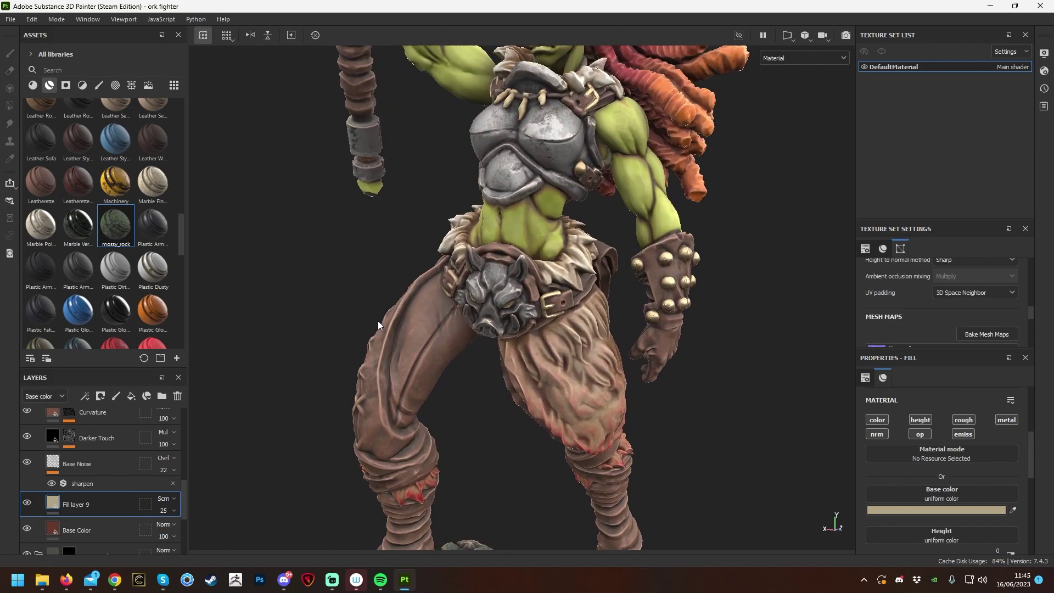
pyautogui.click(900, 509)
pyautogui.moveTo(983, 286); pyautogui.dragTo(970, 281)
pyautogui.click(1041, 240)
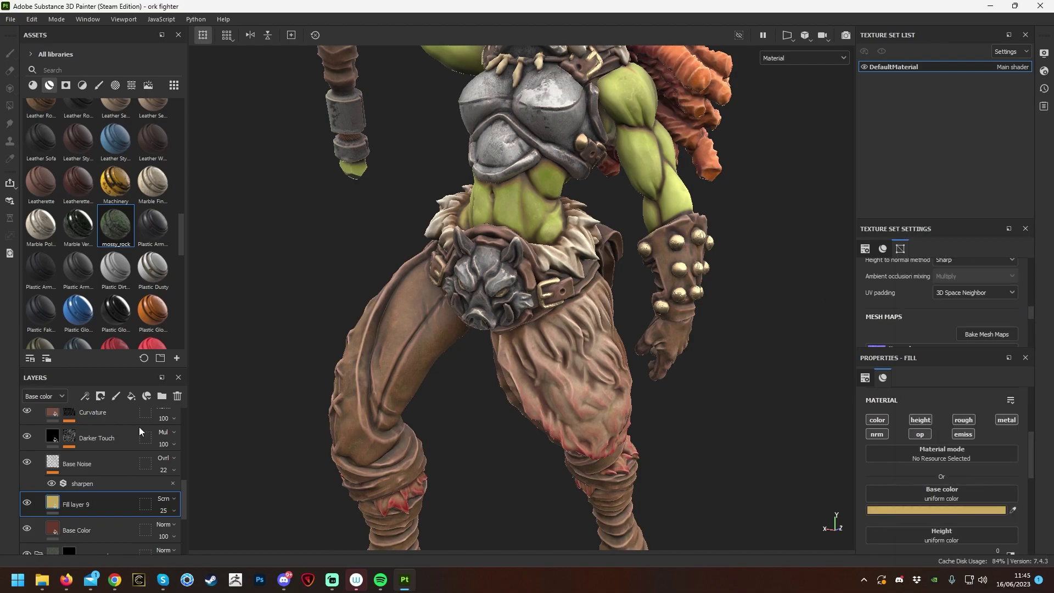
# Add a black mask to the leather fill layer and paint it over the inner thigh panel with a 13.17 brush.
pyautogui.rightClick(87, 510)
pyautogui.click(138, 43)
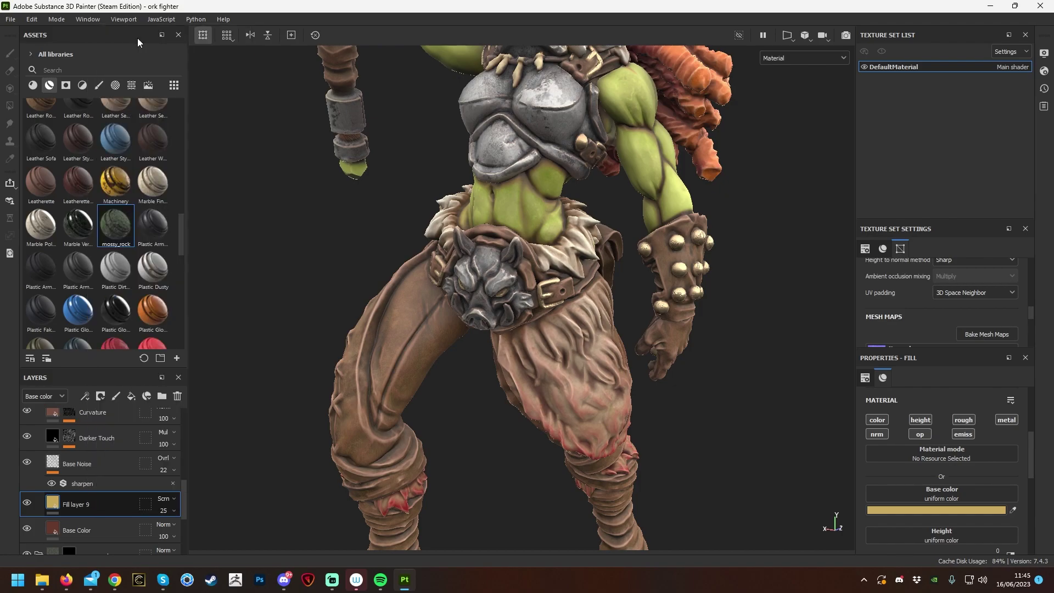
pyautogui.rightClick(466, 377)
pyautogui.moveTo(471, 443); pyautogui.dragTo(475, 444)
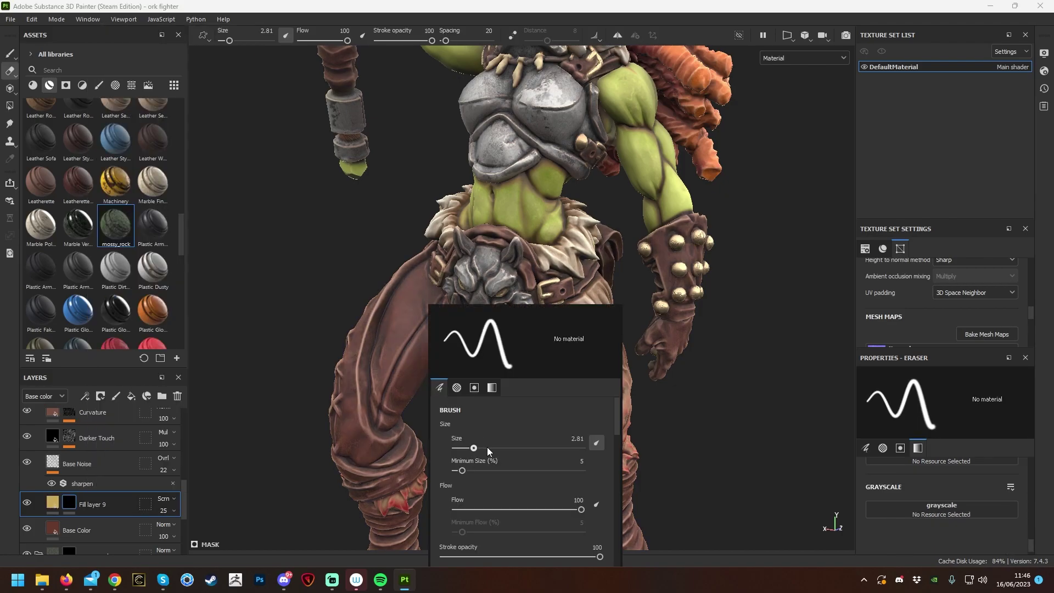
pyautogui.click(9, 54)
pyautogui.moveTo(431, 307); pyautogui.dragTo(395, 395)
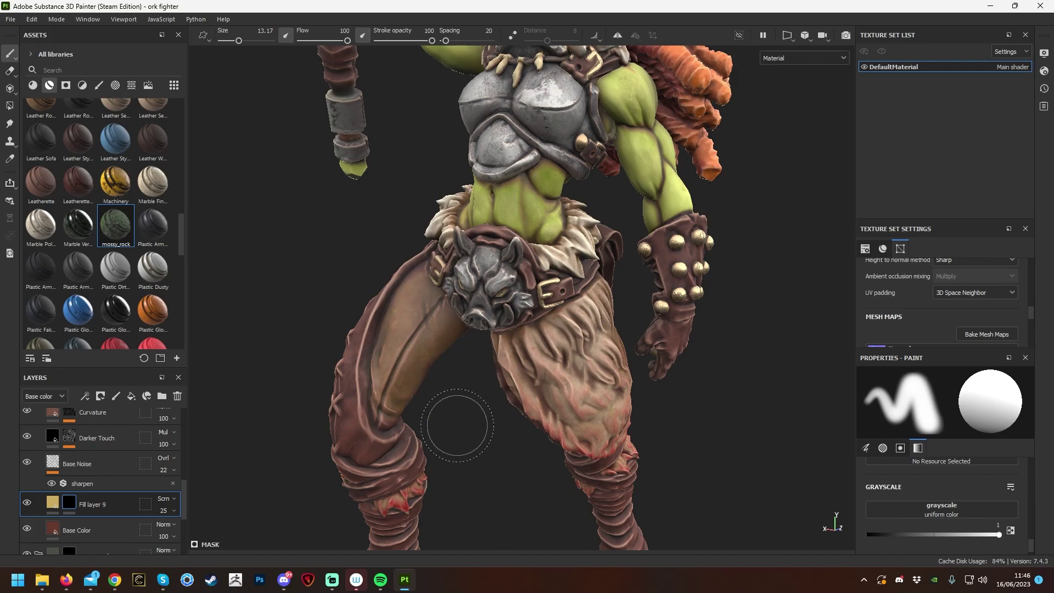
# Paint the fill layer's mask along the thigh panel's edges and up to the groin with a 6.16 brush.
pyautogui.scroll(2, 454, 424)
pyautogui.rightClick(464, 383)
pyautogui.moveTo(482, 451); pyautogui.dragTo(501, 451)
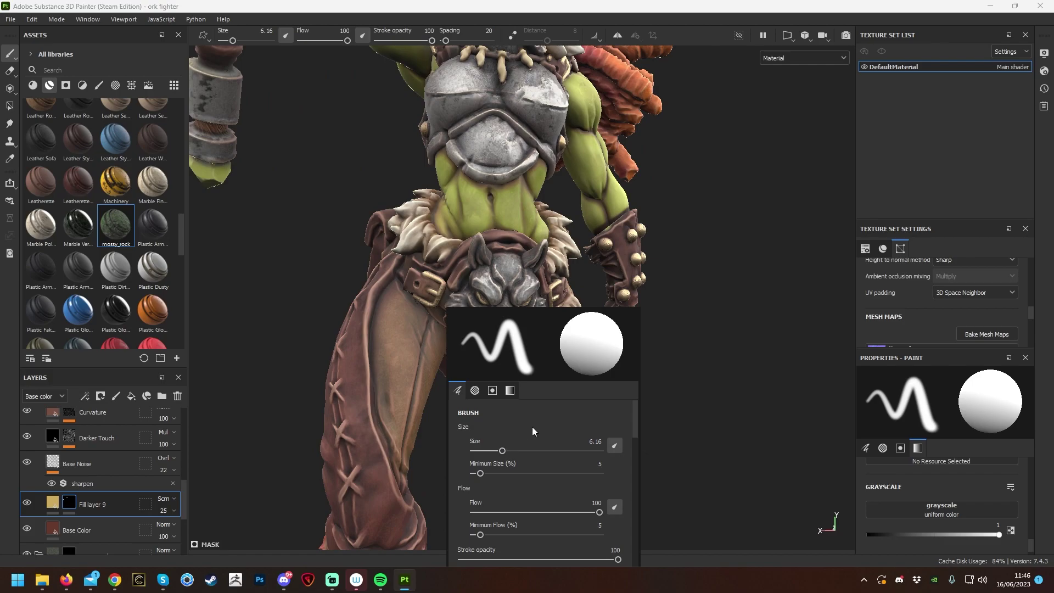
pyautogui.moveTo(393, 316); pyautogui.dragTo(389, 339)
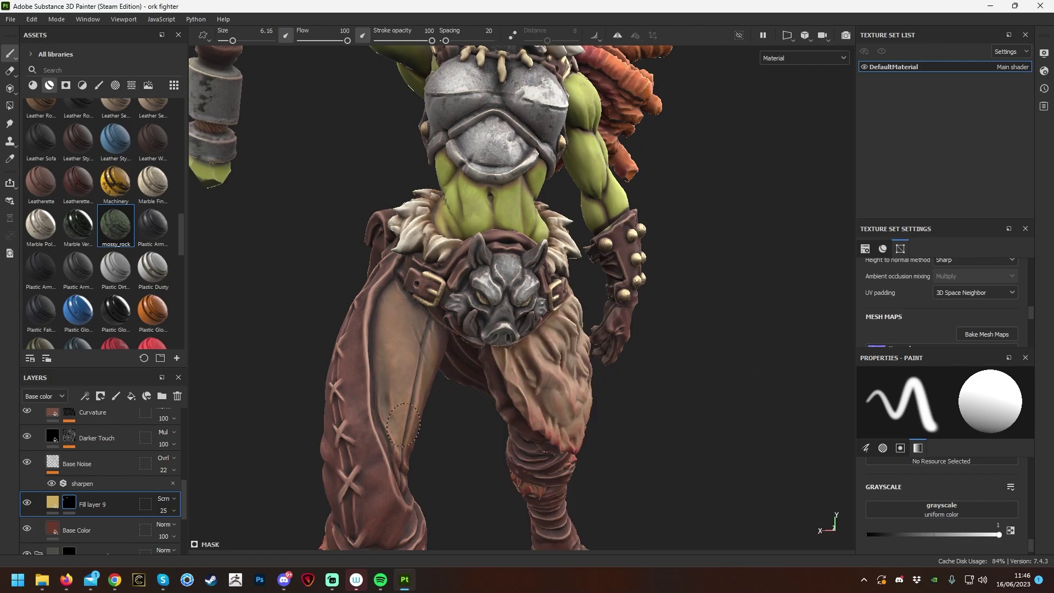
pyautogui.moveTo(394, 309)
pyautogui.keyDown('alt'); pyautogui.mouseDown()
pyautogui.moveTo(439, 369)
pyautogui.moveTo(419, 402)
pyautogui.moveTo(414, 349)
pyautogui.moveTo(444, 476)
pyautogui.mouseUp(); pyautogui.keyUp('alt')
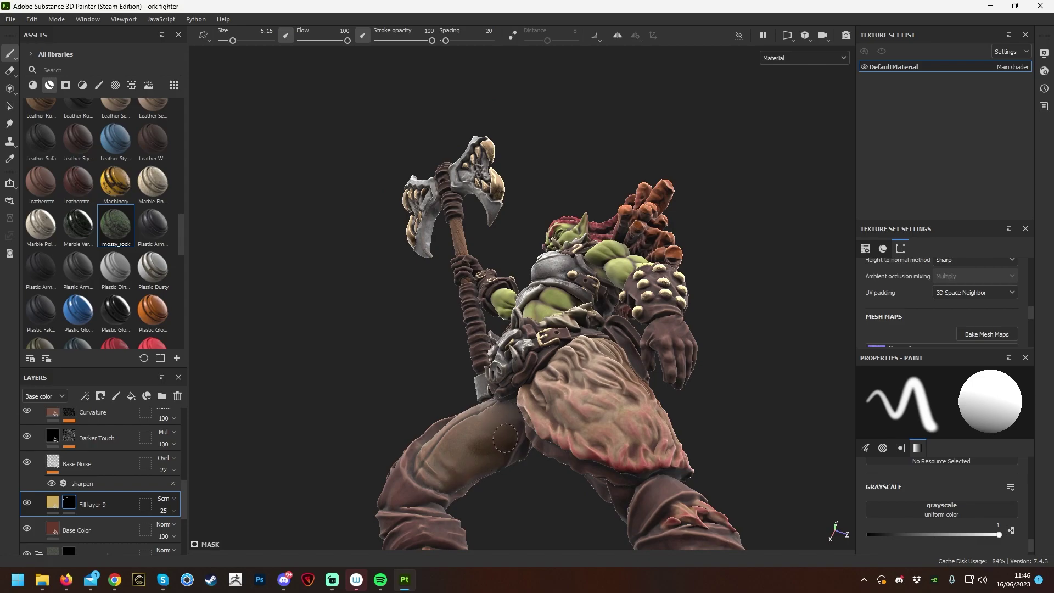
pyautogui.keyDown('alt'); pyautogui.moveTo(482, 425); pyautogui.dragTo(406, 450); pyautogui.keyUp('alt')
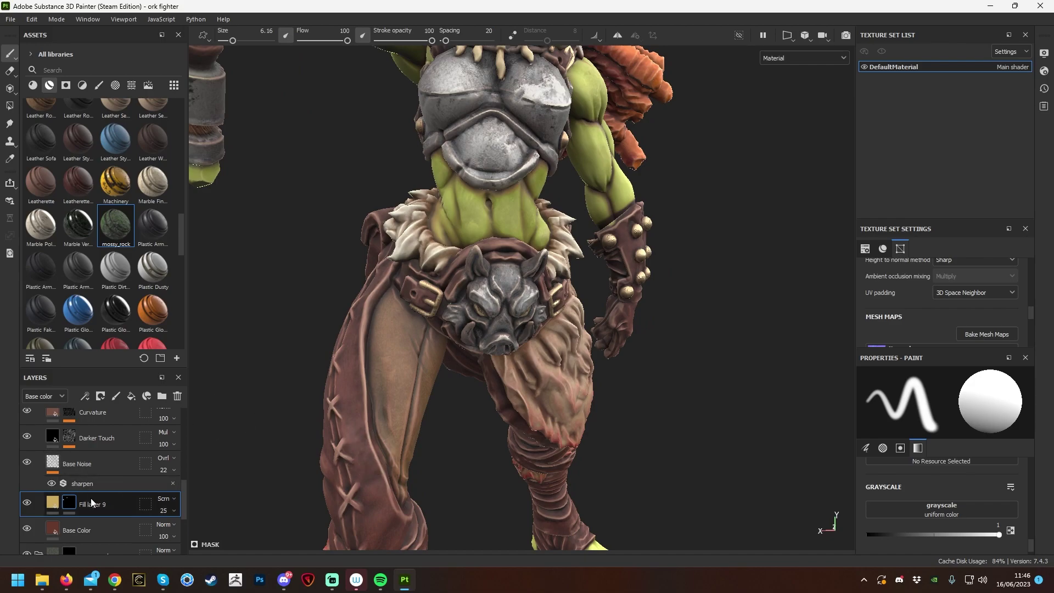
# Paint the fill layer's mask over the back of the upper thigh beneath the belt pouch.
pyautogui.scroll(3, 82, 488)
pyautogui.scroll(3, 69, 493)
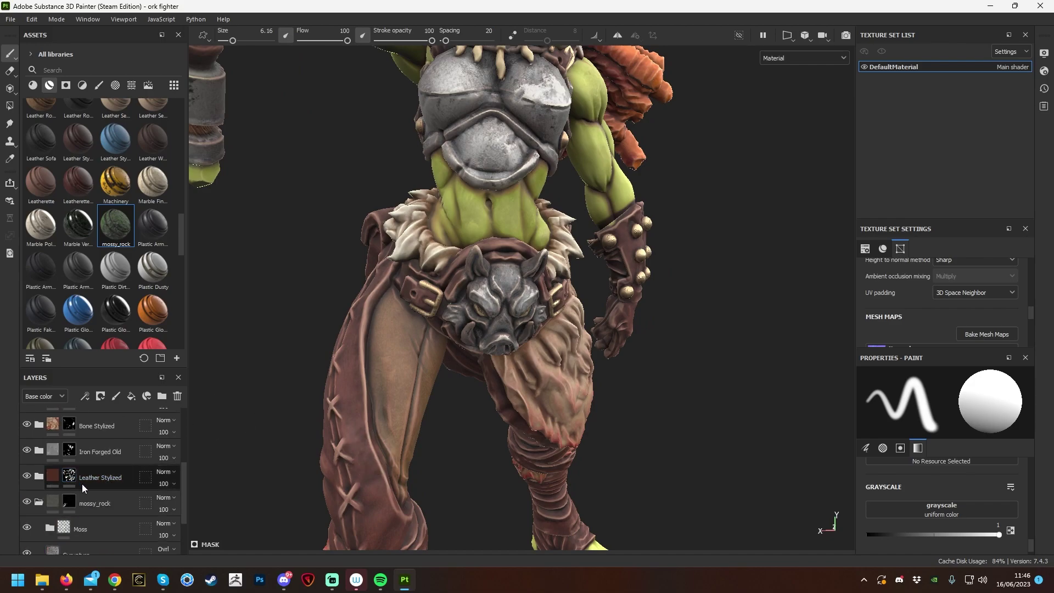
pyautogui.scroll(-4, 657, 445)
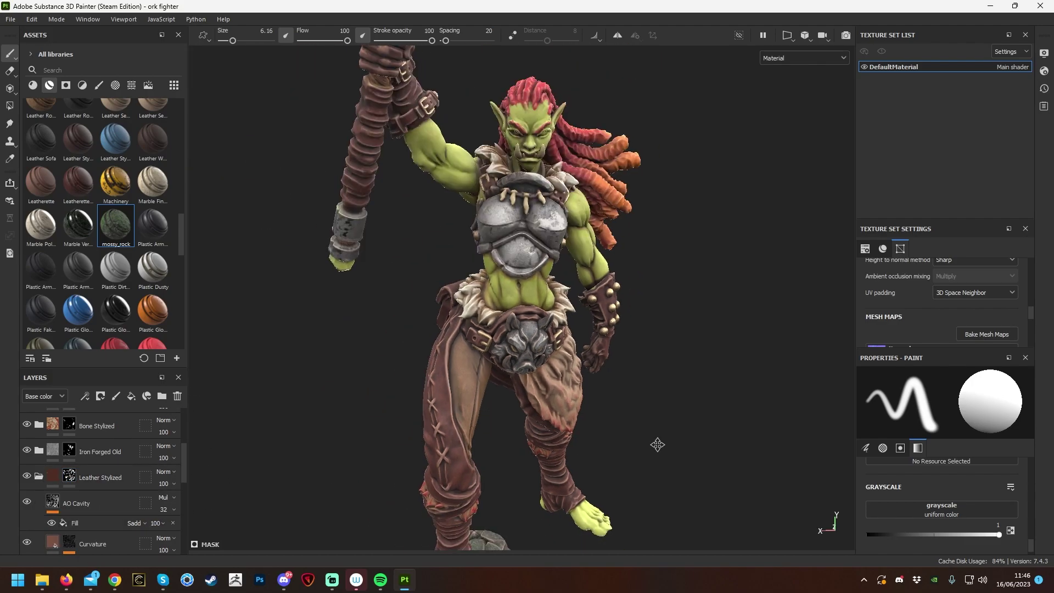
pyautogui.keyDown('alt'); pyautogui.moveTo(657, 444); pyautogui.dragTo(529, 331, button='middle'); pyautogui.keyUp('alt')
pyautogui.keyDown('alt'); pyautogui.moveTo(486, 252); pyautogui.dragTo(458, 233); pyautogui.keyUp('alt')
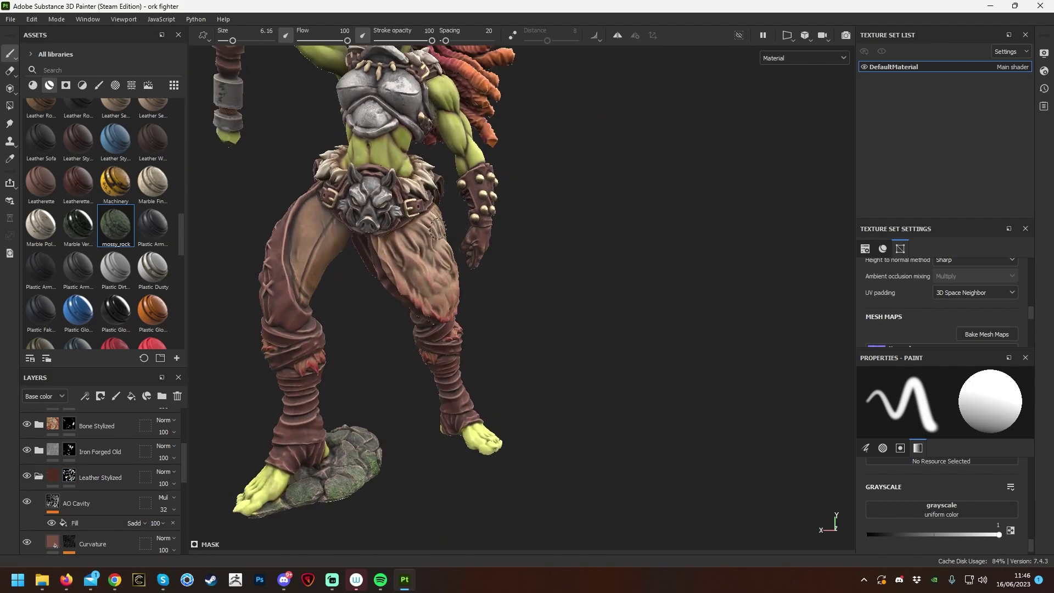
pyautogui.moveTo(678, 308)
pyautogui.keyDown('alt'); pyautogui.mouseDown()
pyautogui.moveTo(694, 275)
pyautogui.moveTo(675, 271)
pyautogui.moveTo(687, 261)
pyautogui.moveTo(767, 257)
pyautogui.mouseUp(); pyautogui.keyUp('alt')
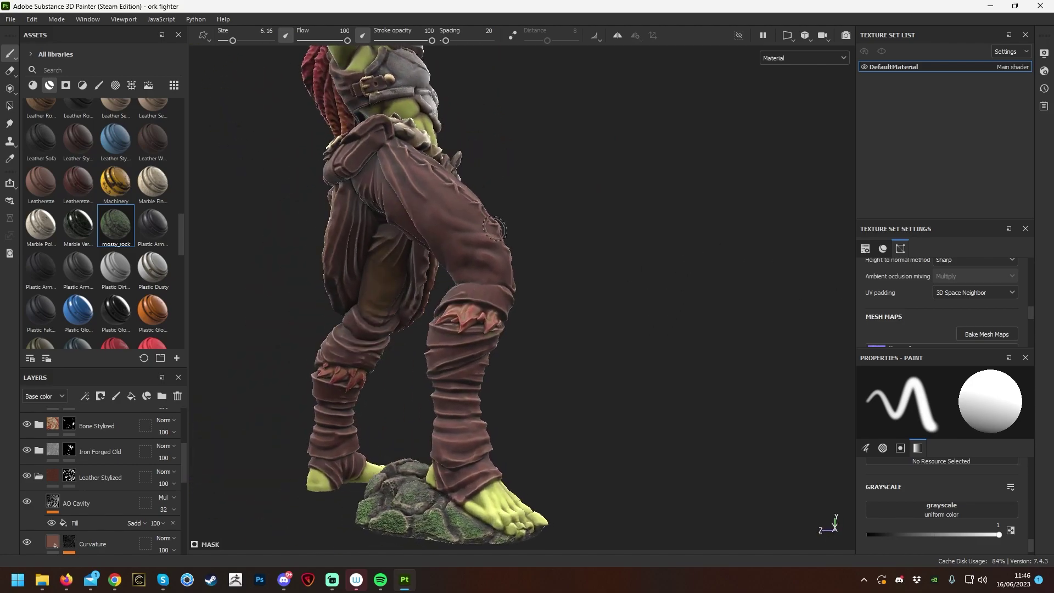
pyautogui.keyDown('alt'); pyautogui.moveTo(465, 240); pyautogui.dragTo(514, 235); pyautogui.keyUp('alt')
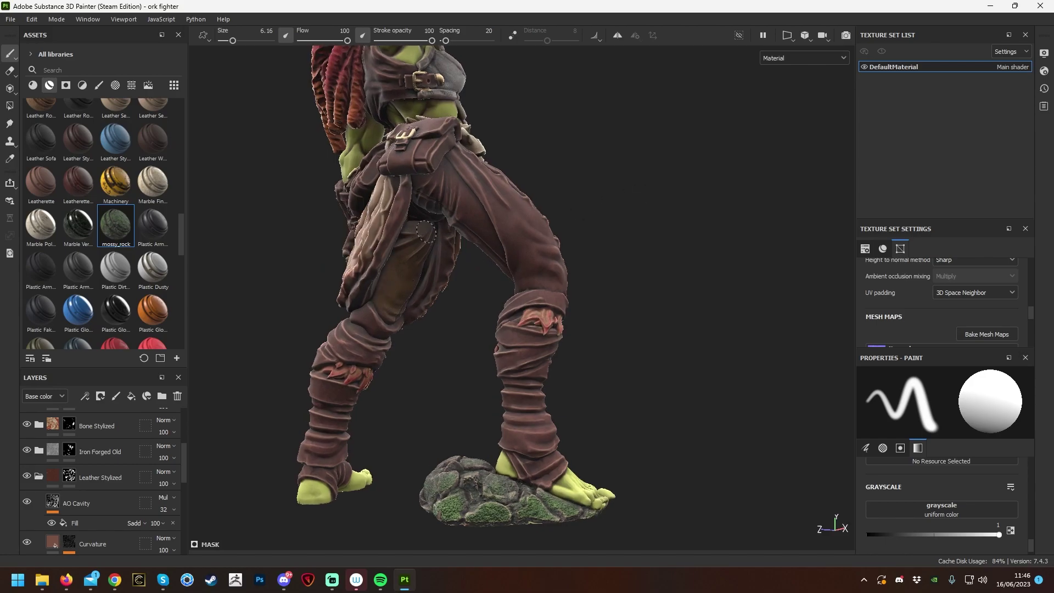
pyautogui.keyDown('alt'); pyautogui.moveTo(416, 328); pyautogui.dragTo(439, 256); pyautogui.keyUp('alt')
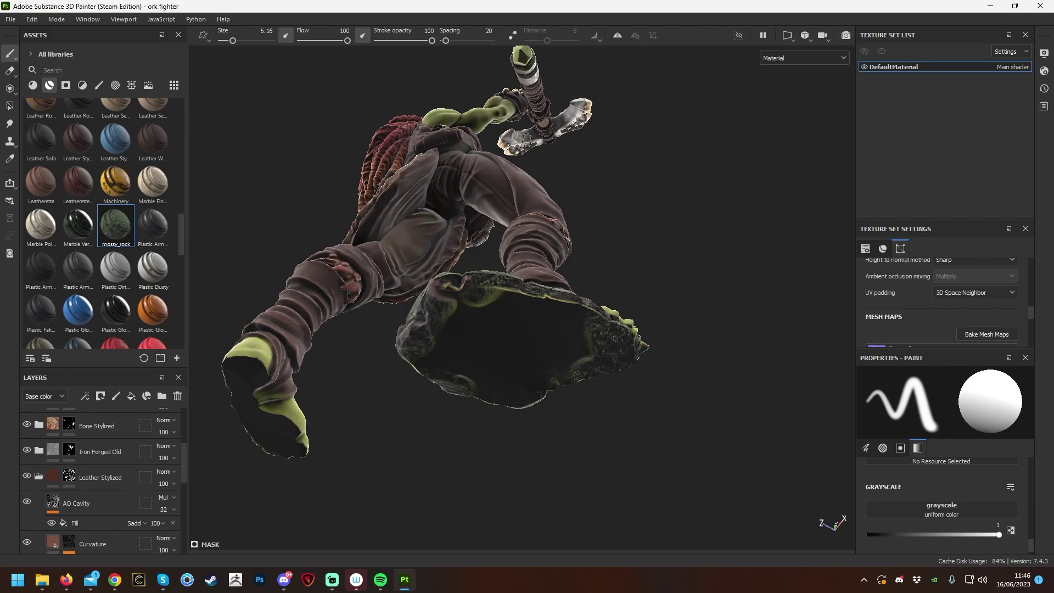
pyautogui.keyDown('alt'); pyautogui.moveTo(497, 231); pyautogui.dragTo(499, 297); pyautogui.keyUp('alt')
pyautogui.scroll(3, 655, 469)
pyautogui.keyDown('alt'); pyautogui.moveTo(628, 473); pyautogui.dragTo(683, 175, button='middle'); pyautogui.keyUp('alt')
pyautogui.scroll(3, 701, 313)
pyautogui.scroll(3, 690, 238)
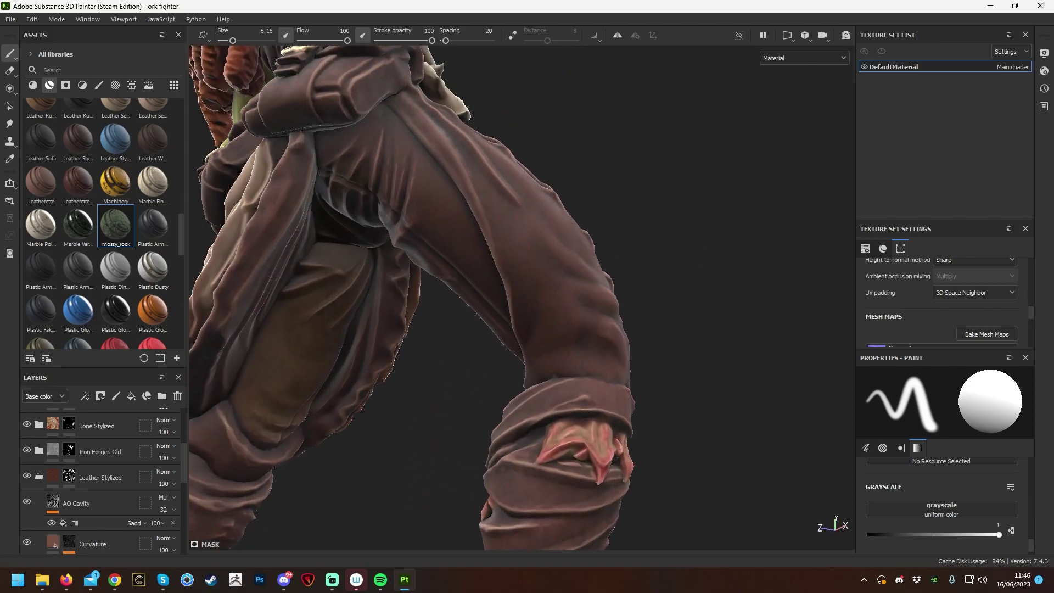
pyautogui.moveTo(367, 155); pyautogui.dragTo(390, 137)
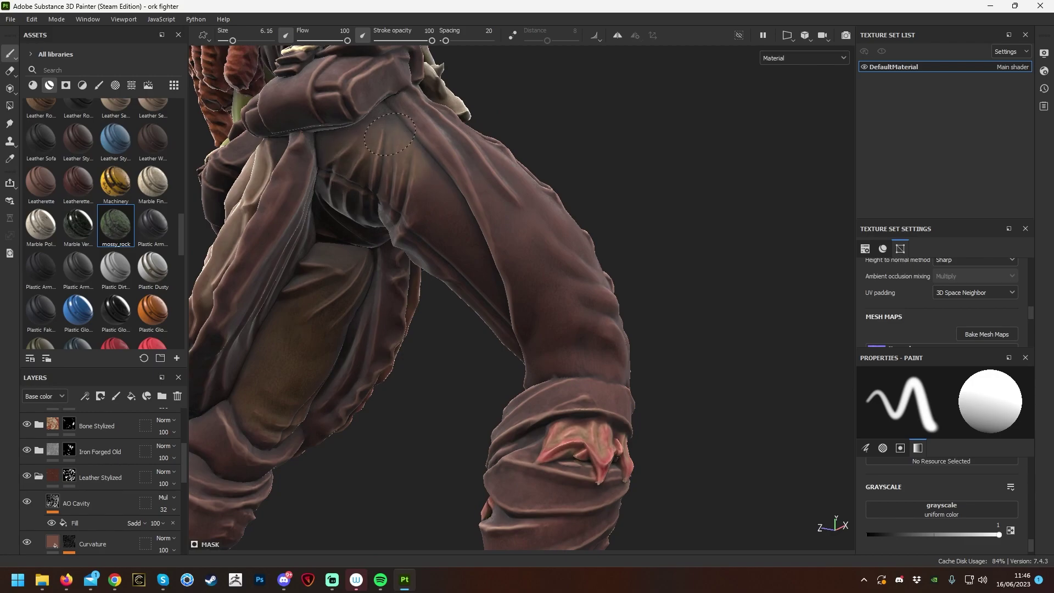
# Recolor the masked leather fill layer to a yellow-green with HSV 0.178, 0.685, 0.735.
pyautogui.keyDown('alt'); pyautogui.moveTo(467, 316); pyautogui.dragTo(725, 384); pyautogui.keyUp('alt')
pyautogui.scroll(-5, 560, 197)
pyautogui.keyDown('alt'); pyautogui.moveTo(769, 417); pyautogui.dragTo(646, 358, button='middle'); pyautogui.keyUp('alt')
pyautogui.moveTo(646, 358)
pyautogui.keyDown('alt'); pyautogui.mouseDown()
pyautogui.moveTo(742, 361)
pyautogui.moveTo(637, 357)
pyautogui.mouseUp(); pyautogui.keyUp('alt')
pyautogui.scroll(5, 496, 295)
pyautogui.keyDown('alt'); pyautogui.moveTo(496, 294); pyautogui.dragTo(536, 260); pyautogui.keyUp('alt')
pyautogui.scroll(-5, 694, 294)
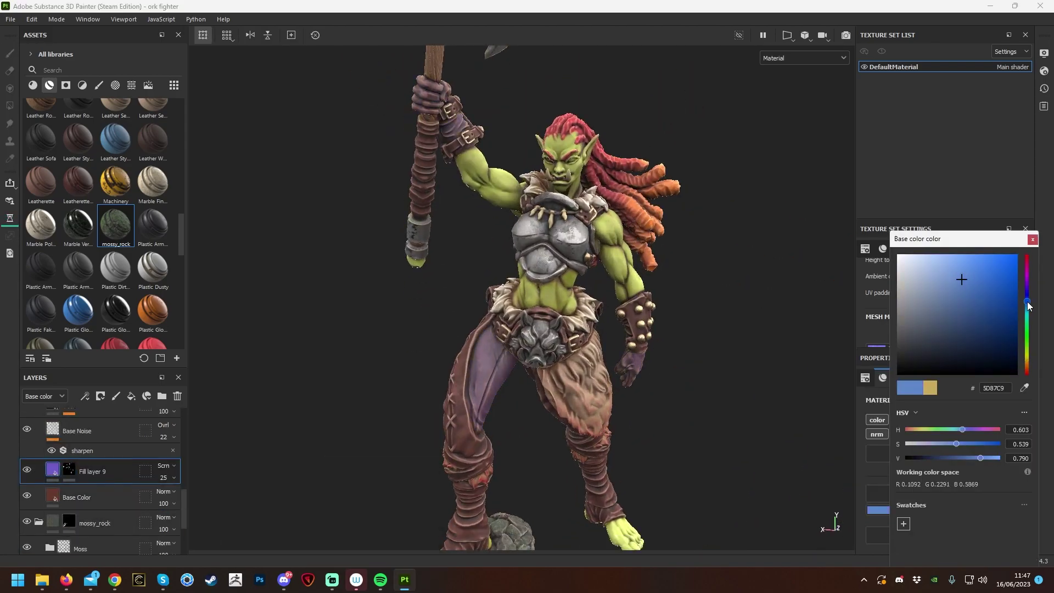
pyautogui.moveTo(1028, 307); pyautogui.dragTo(1027, 354)
pyautogui.click(979, 275)
pyautogui.click(980, 286)
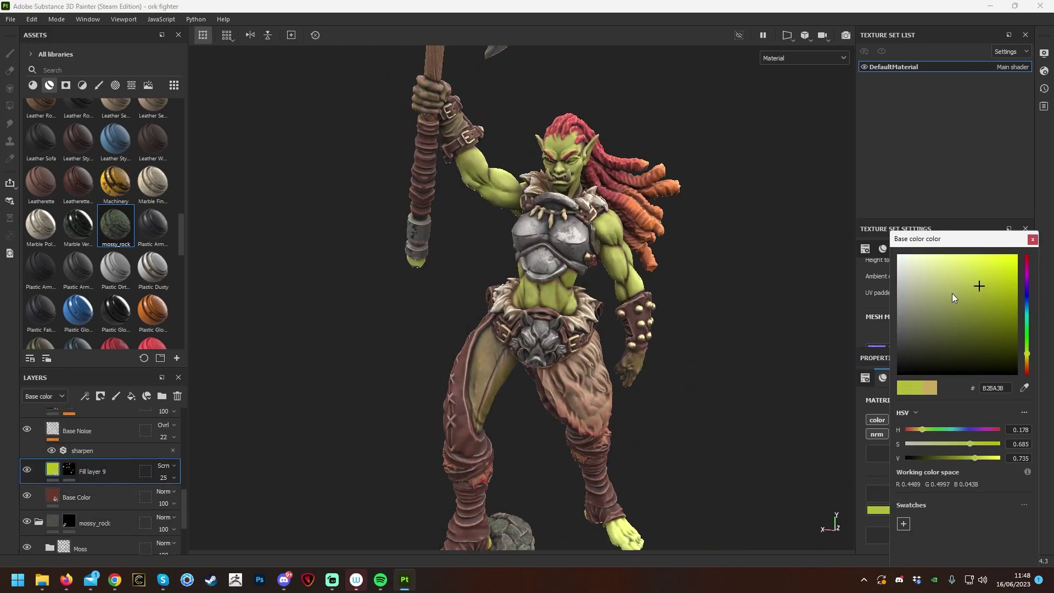
# Check the recolored leather on the whole figure, close the color picker, and examine the face from the front and side.
pyautogui.scroll(-4, 697, 336)
pyautogui.scroll(3, 697, 330)
pyautogui.scroll(-1, 697, 327)
pyautogui.keyDown('alt'); pyautogui.moveTo(697, 327); pyautogui.dragTo(623, 290); pyautogui.keyUp('alt')
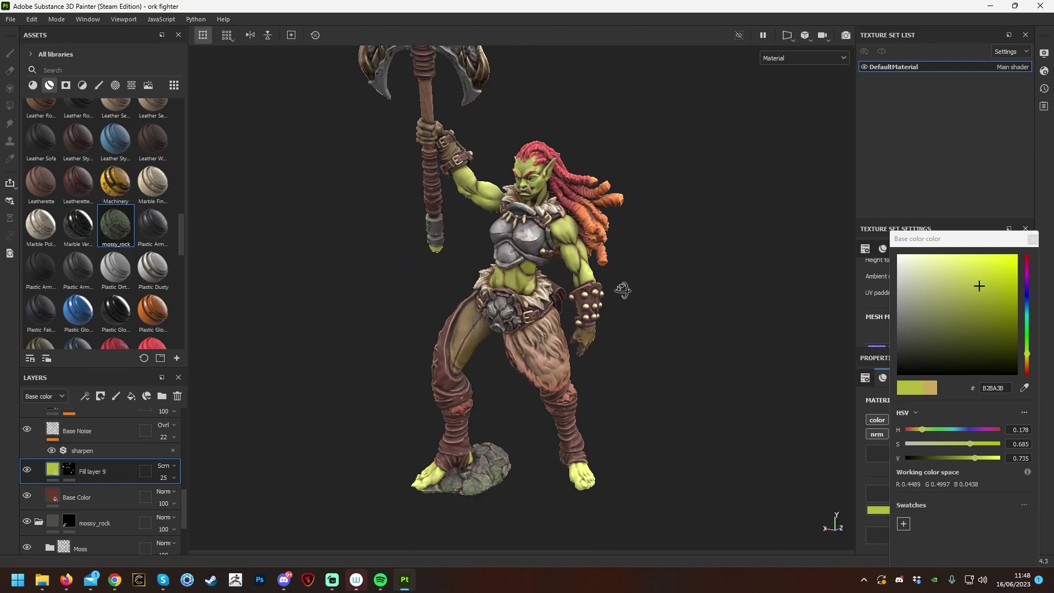
pyautogui.scroll(6, 701, 278)
pyautogui.scroll(6, 714, 231)
pyautogui.keyDown('alt'); pyautogui.moveTo(707, 226); pyautogui.dragTo(725, 221); pyautogui.keyUp('alt')
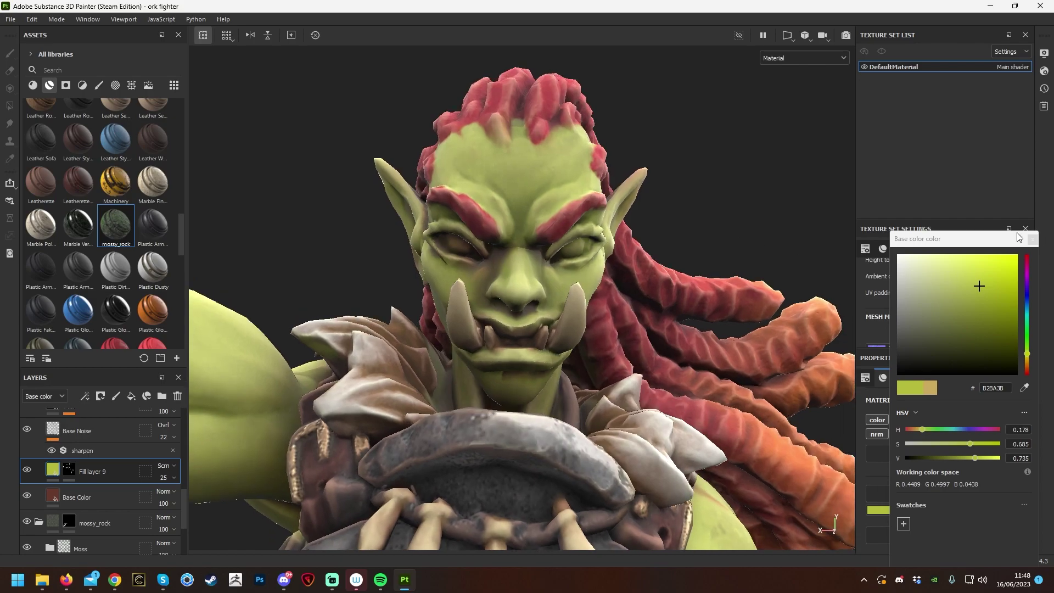
pyautogui.click(1032, 240)
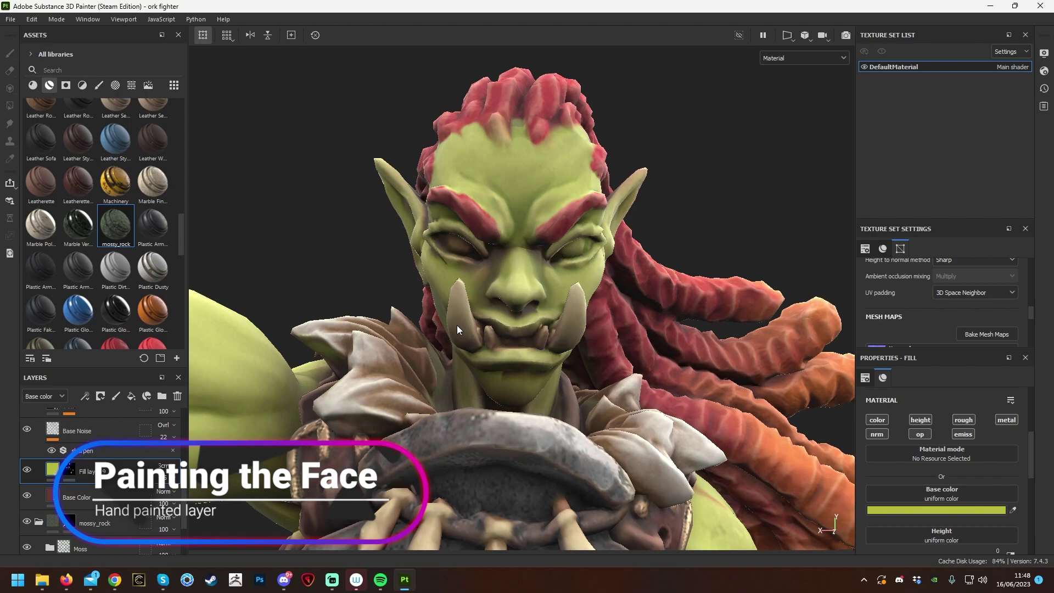
pyautogui.keyDown('alt'); pyautogui.moveTo(459, 314); pyautogui.dragTo(508, 335); pyautogui.keyUp('alt')
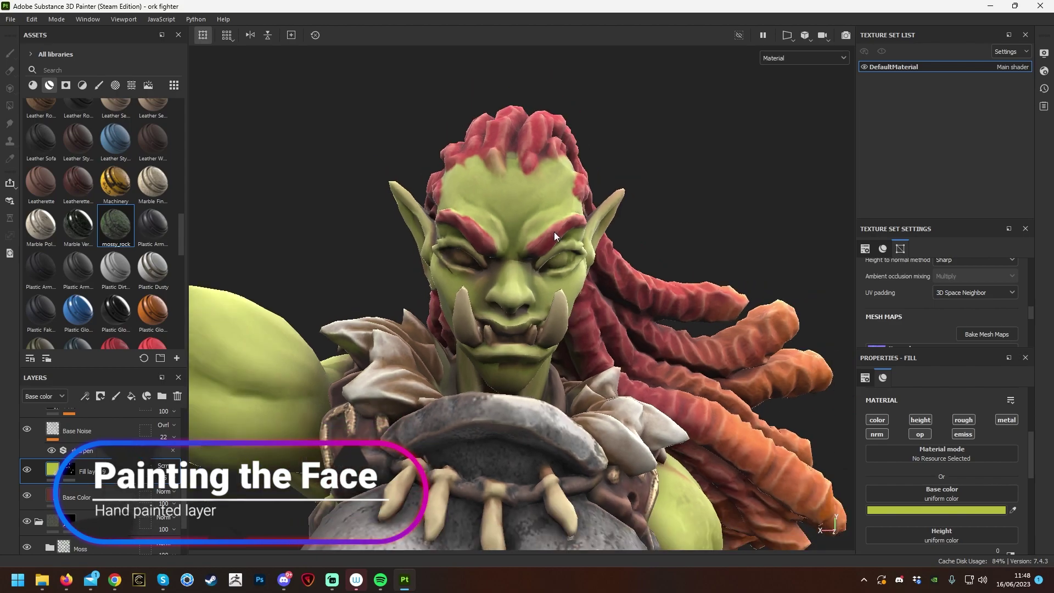
pyautogui.keyDown('alt'); pyautogui.moveTo(704, 218); pyautogui.dragTo(701, 195); pyautogui.keyUp('alt')
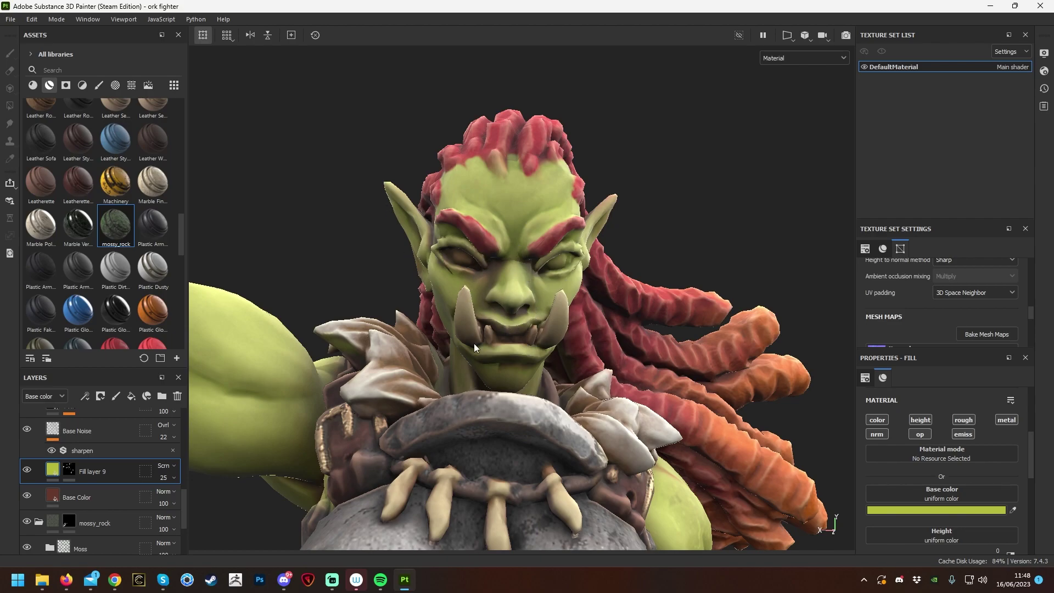
pyautogui.keyDown('alt'); pyautogui.moveTo(701, 223); pyautogui.dragTo(535, 318); pyautogui.keyUp('alt')
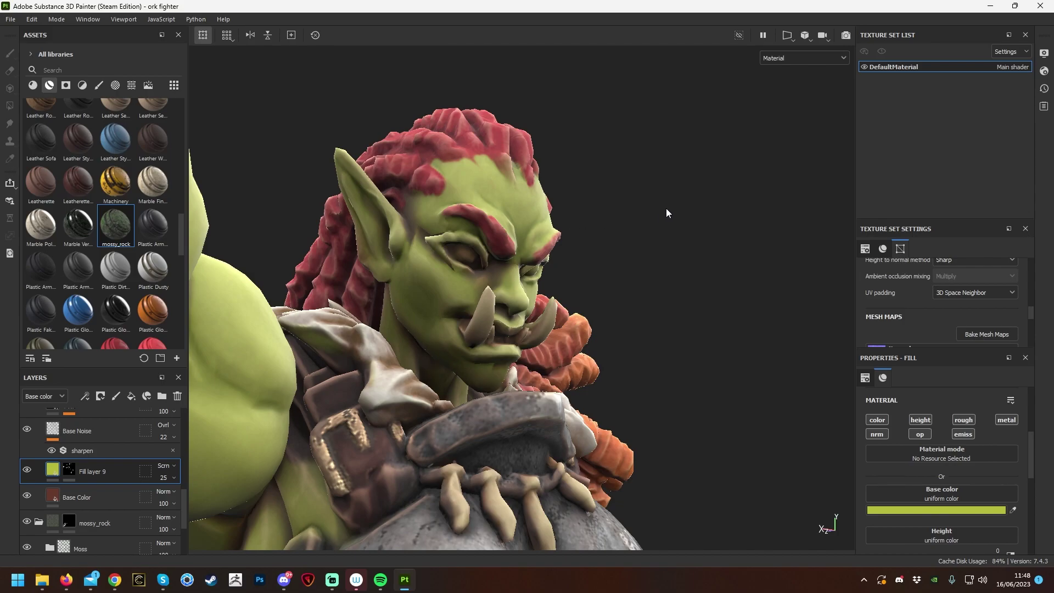
# Compare the face with the tutorial over colour folder hidden and shown, and set the paint value for its mask to grayscale 0.
pyautogui.keyDown('alt'); pyautogui.moveTo(667, 210); pyautogui.dragTo(646, 202); pyautogui.keyUp('alt')
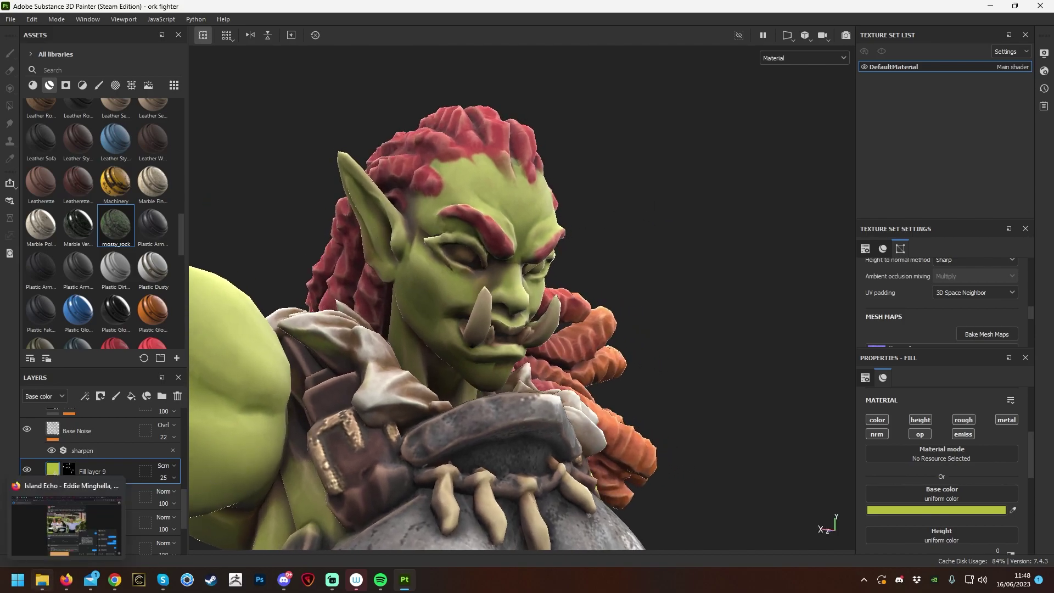
pyautogui.scroll(5, 133, 494)
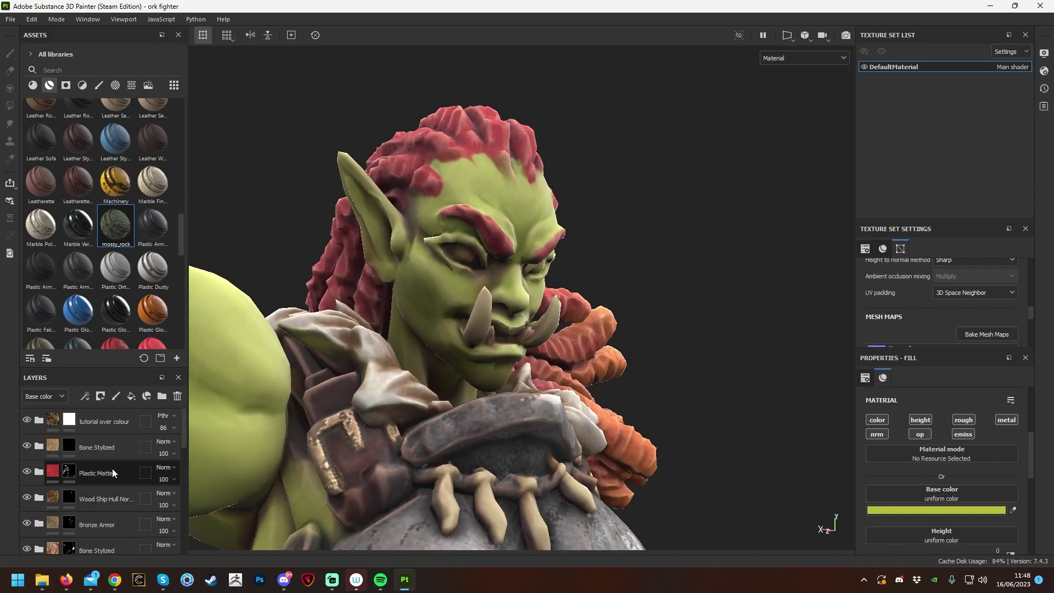
pyautogui.press('1')
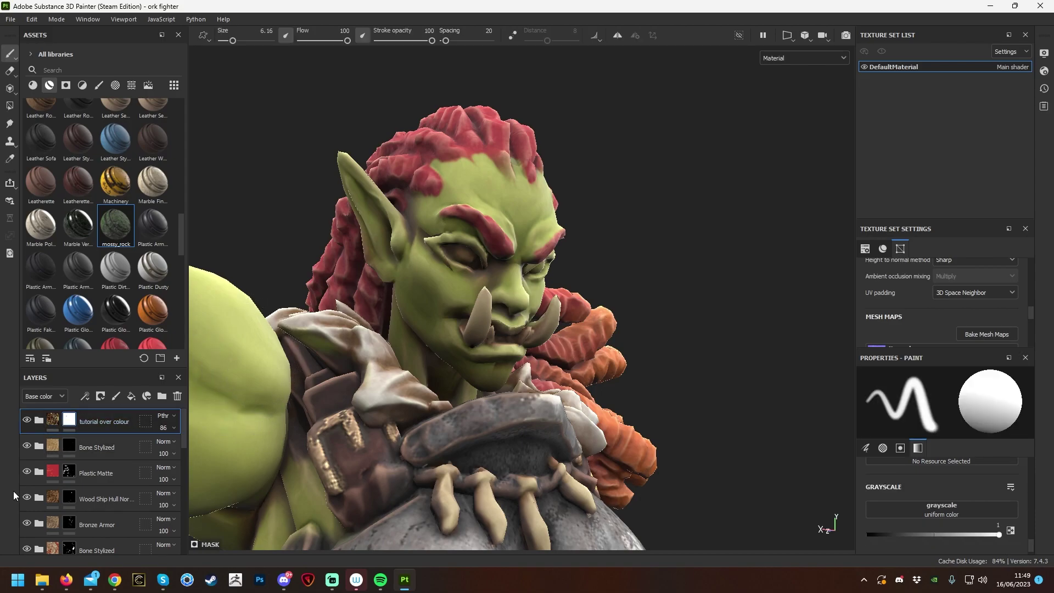
pyautogui.click(27, 421)
pyautogui.click(27, 421)
pyautogui.click(27, 421)
pyautogui.moveTo(966, 535); pyautogui.dragTo(838, 538)
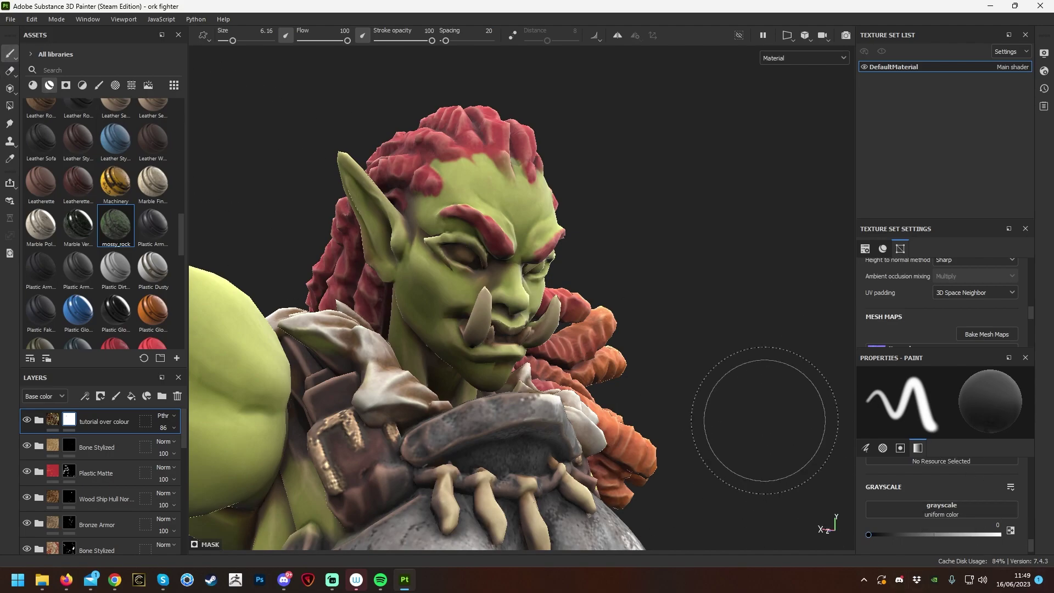
# Paint black in the tutorial over colour folder's mask across the face to remove the overlay there, using a 6.16 brush.
pyautogui.keyDown('alt'); pyautogui.moveTo(720, 226); pyautogui.dragTo(682, 193); pyautogui.keyUp('alt')
pyautogui.moveTo(503, 271)
pyautogui.mouseDown()
pyautogui.moveTo(477, 280)
pyautogui.moveTo(452, 252)
pyautogui.moveTo(523, 310)
pyautogui.moveTo(501, 351)
pyautogui.moveTo(473, 352)
pyautogui.moveTo(426, 307)
pyautogui.moveTo(421, 272)
pyautogui.mouseUp()
pyautogui.moveTo(616, 200)
pyautogui.keyDown('alt'); pyautogui.mouseDown()
pyautogui.moveTo(546, 348)
pyautogui.moveTo(582, 233)
pyautogui.moveTo(599, 215)
pyautogui.moveTo(608, 219)
pyautogui.moveTo(544, 328)
pyautogui.mouseUp(); pyautogui.keyUp('alt')
pyautogui.moveTo(578, 179)
pyautogui.keyDown('alt'); pyautogui.mouseDown()
pyautogui.moveTo(737, 134)
pyautogui.moveTo(471, 156)
pyautogui.mouseUp(); pyautogui.keyUp('alt')
pyautogui.keyDown('alt'); pyautogui.moveTo(543, 178); pyautogui.dragTo(525, 176); pyautogui.keyUp('alt')
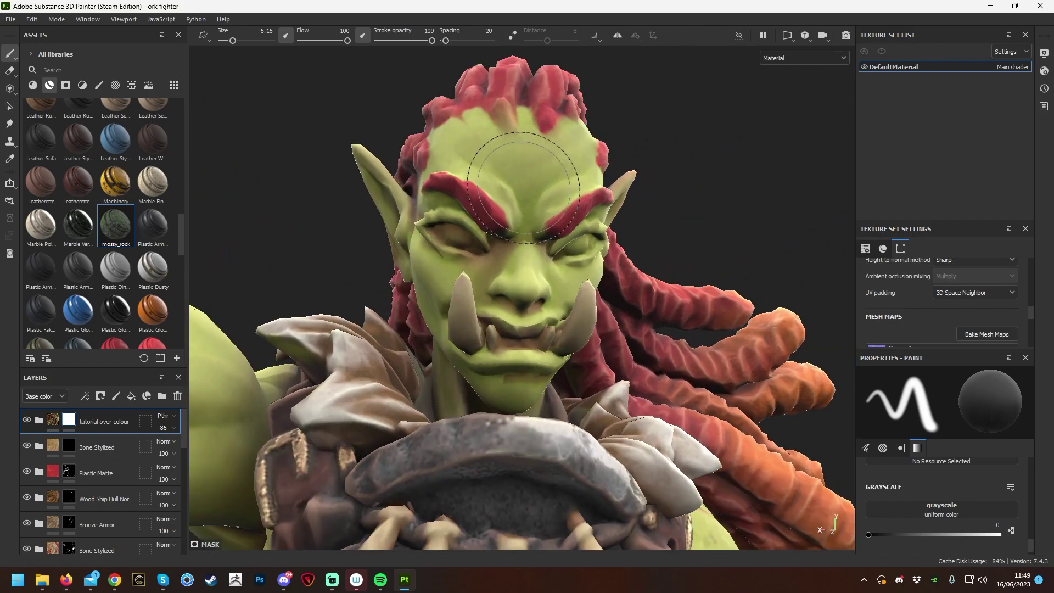
pyautogui.keyDown('alt'); pyautogui.moveTo(525, 176); pyautogui.dragTo(622, 227, button='right'); pyautogui.keyUp('alt')
pyautogui.keyDown('alt'); pyautogui.moveTo(675, 225); pyautogui.dragTo(703, 236); pyautogui.keyUp('alt')
pyautogui.keyDown('alt'); pyautogui.moveTo(703, 236); pyautogui.dragTo(656, 163, button='right'); pyautogui.keyUp('alt')
pyautogui.moveTo(655, 163)
pyautogui.keyDown('alt'); pyautogui.mouseDown()
pyautogui.moveTo(707, 136)
pyautogui.moveTo(697, 158)
pyautogui.moveTo(676, 165)
pyautogui.mouseUp(); pyautogui.keyUp('alt')
# Find the Undertones layer in the green creature skin folder and compare the face with it hidden and shown.
pyautogui.click(40, 422)
pyautogui.scroll(-3, 56, 446)
pyautogui.scroll(3, 56, 445)
pyautogui.click(41, 421)
pyautogui.click(41, 422)
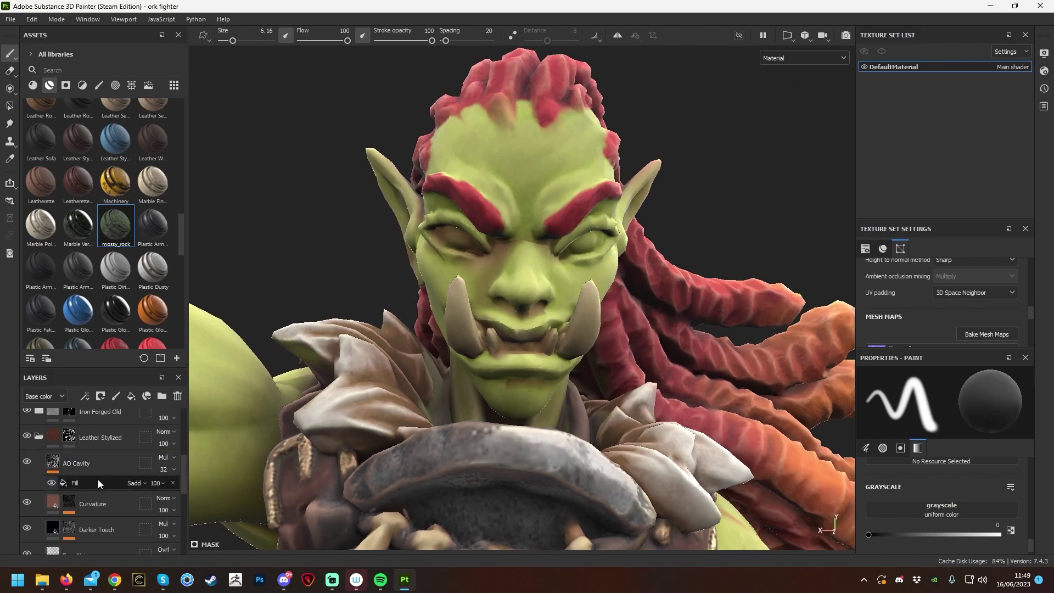
pyautogui.scroll(-5, 98, 479)
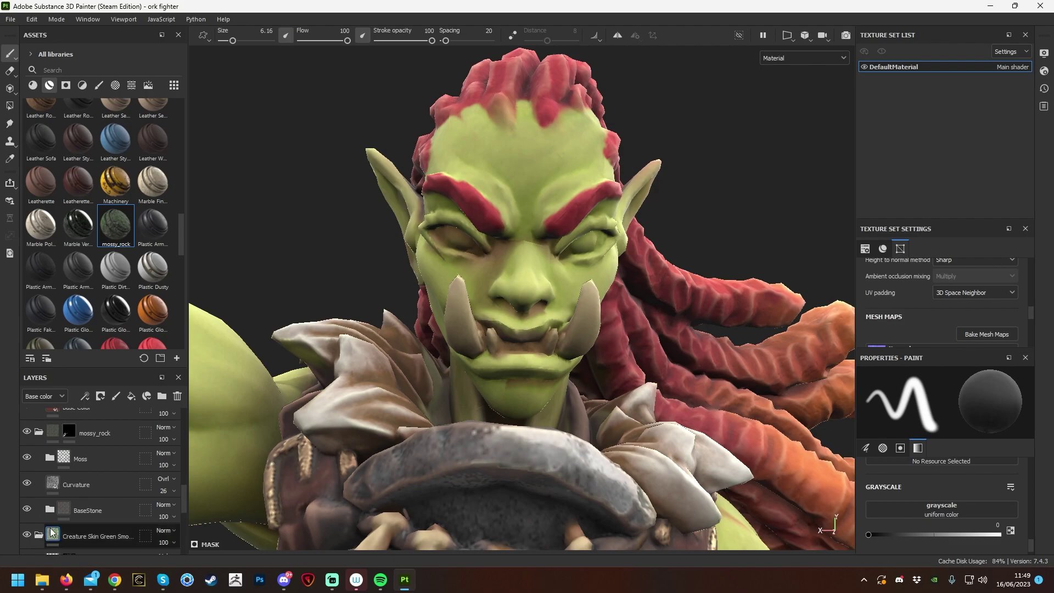
pyautogui.click(39, 535)
pyautogui.click(26, 439)
pyautogui.click(26, 439)
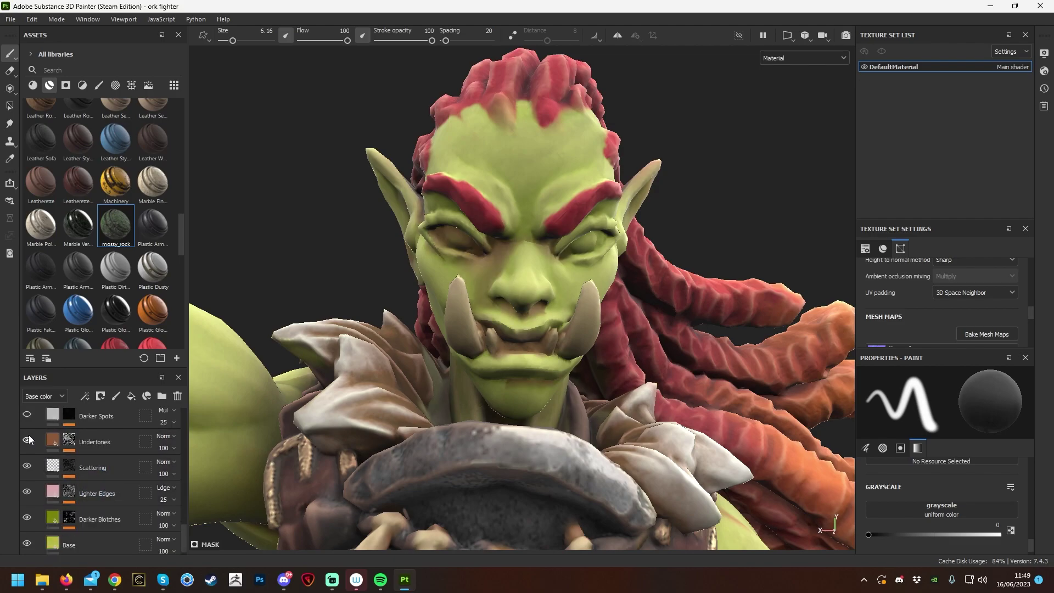
# Add a paint effect to the Undertones layer's mask, above its Curvature generator.
pyautogui.click(80, 452)
pyautogui.click(69, 446)
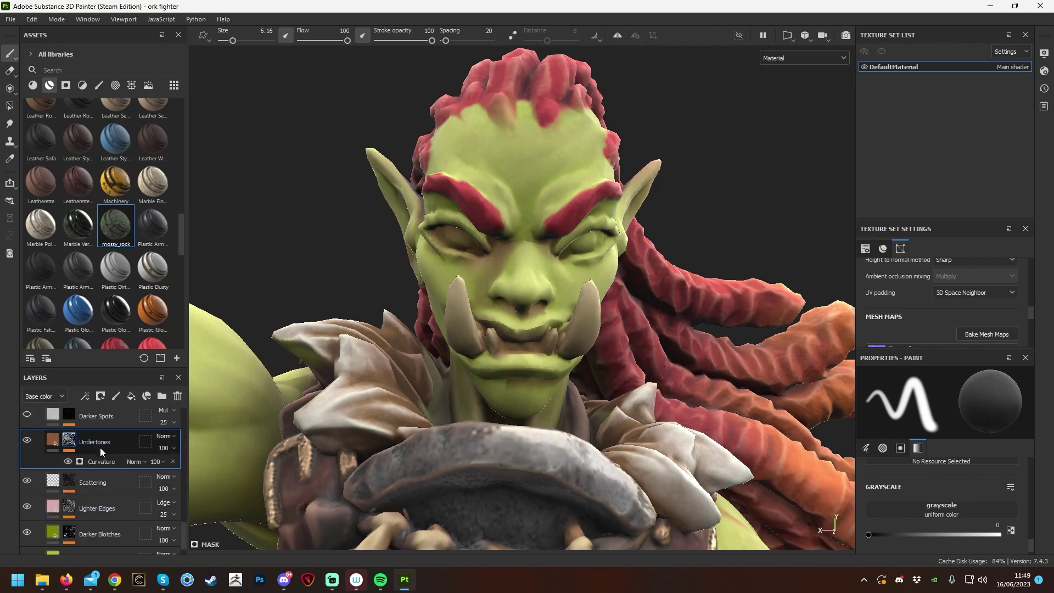
pyautogui.moveTo(68, 446)
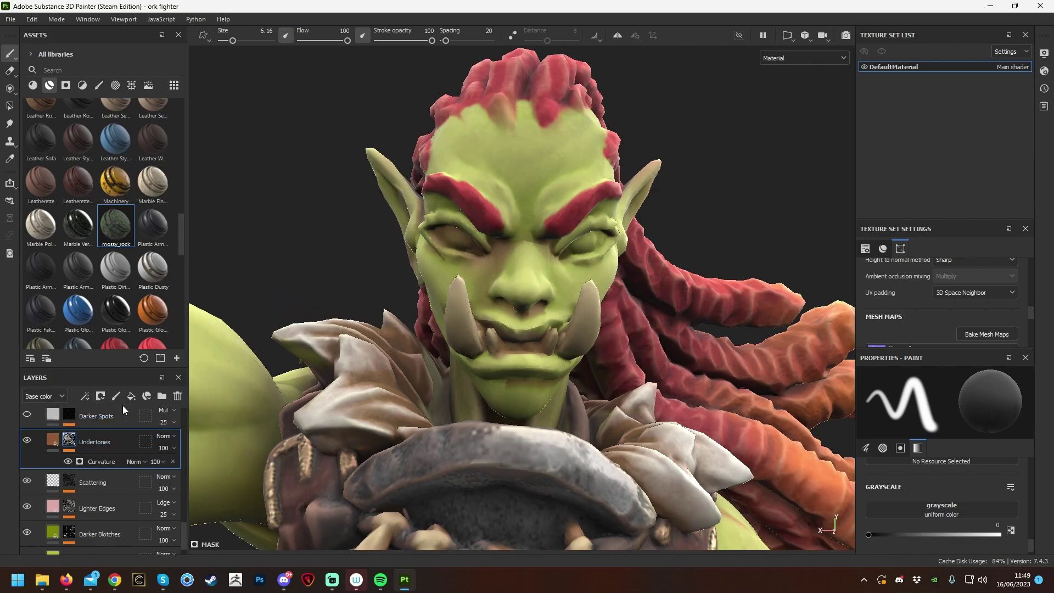
pyautogui.rightClick(68, 440)
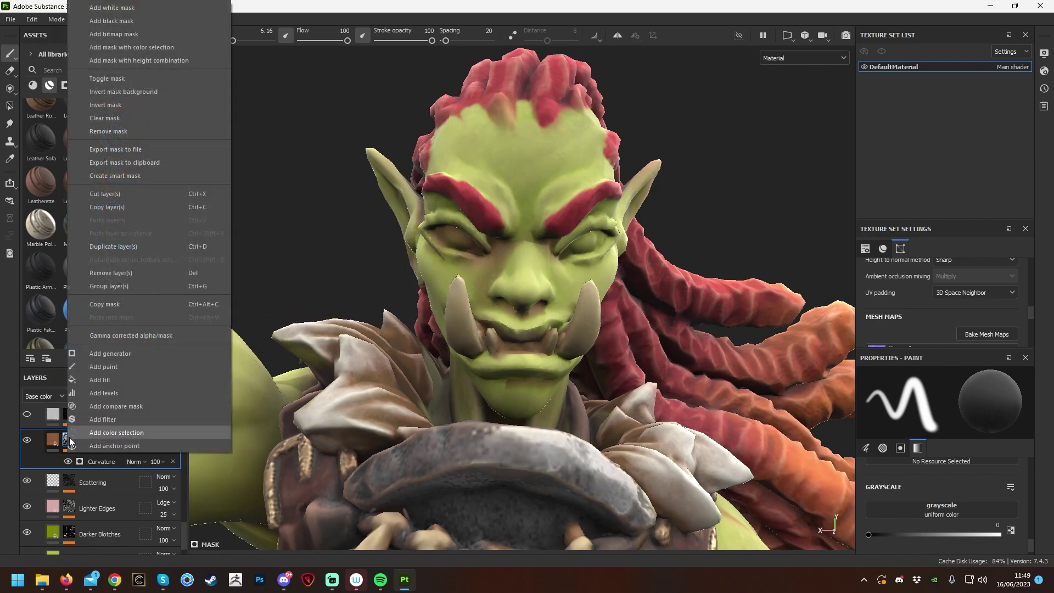
pyautogui.click(112, 367)
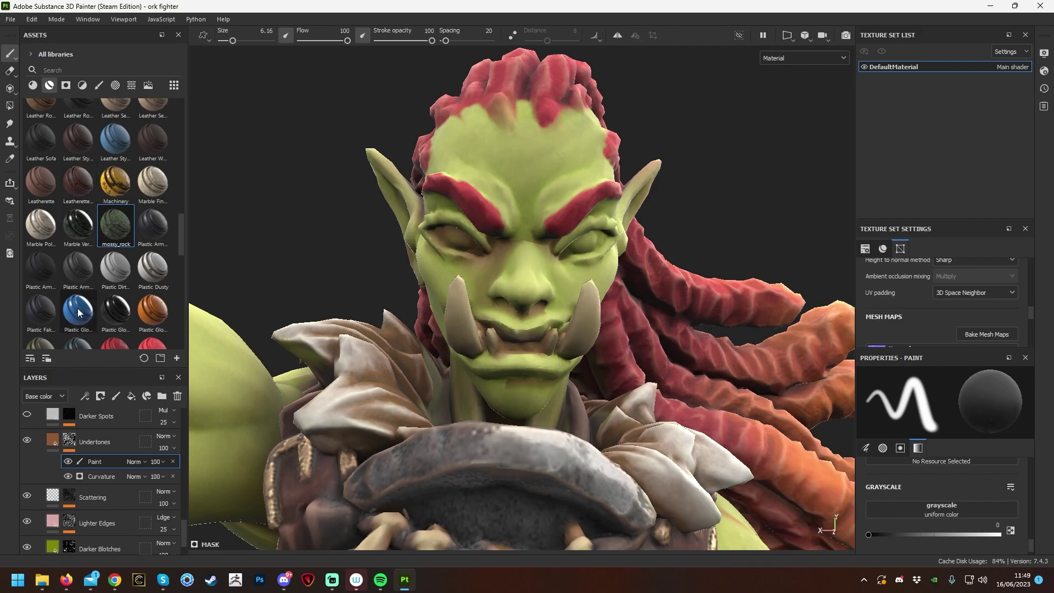
# Paint grayscale 0 in the Undertones mask over the eyes and both sides of the face to clear the brown tint.
pyautogui.moveTo(83, 311)
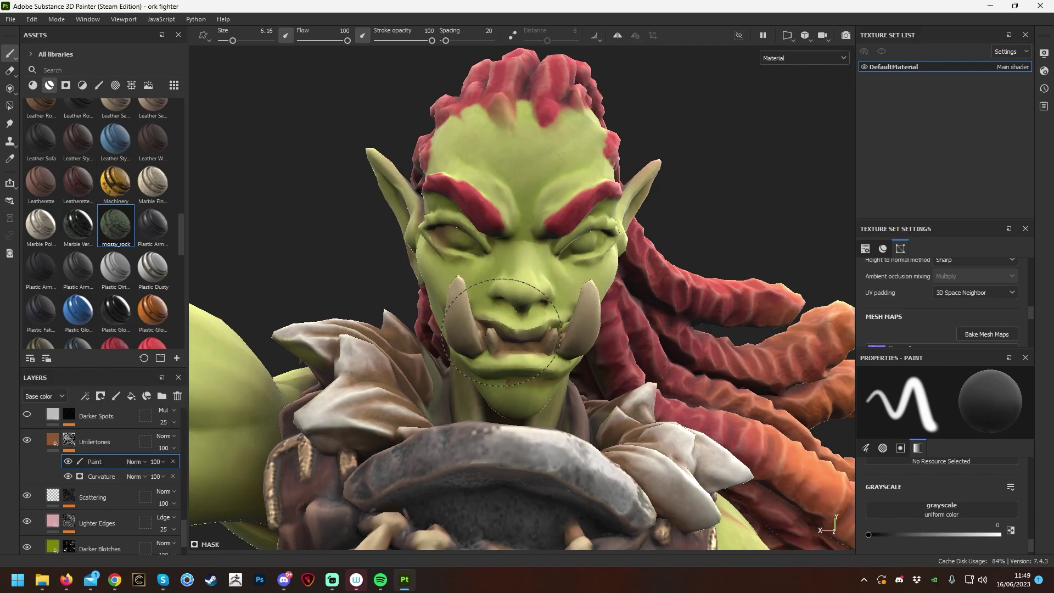
pyautogui.keyDown('alt'); pyautogui.moveTo(546, 141); pyautogui.dragTo(731, 188); pyautogui.keyUp('alt')
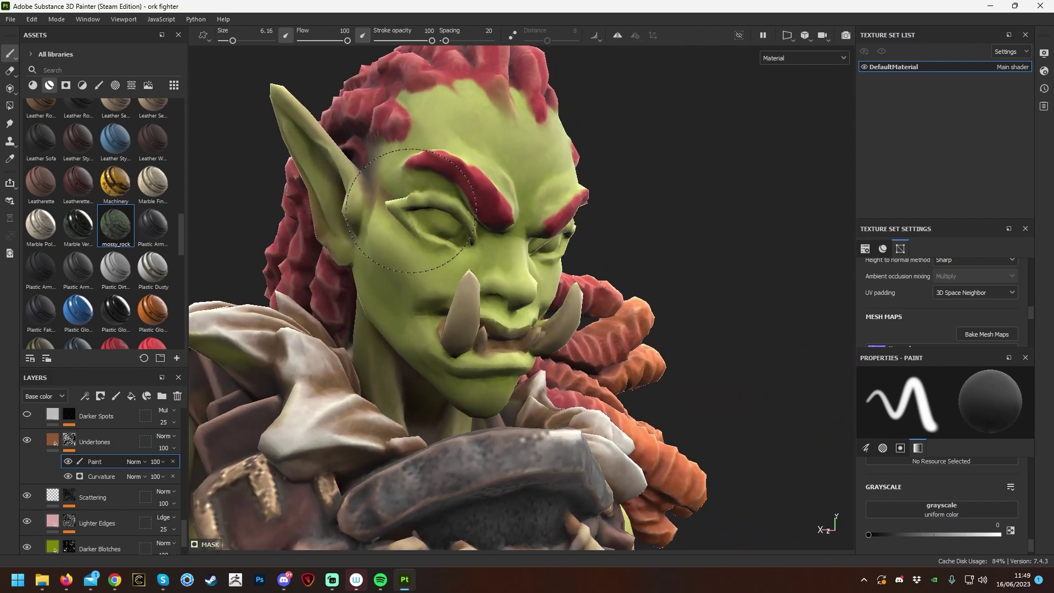
pyautogui.keyDown('alt'); pyautogui.moveTo(571, 258); pyautogui.dragTo(387, 213); pyautogui.keyUp('alt')
pyautogui.moveTo(673, 182)
pyautogui.mouseDown()
pyautogui.moveTo(686, 198)
pyautogui.moveTo(700, 157)
pyautogui.moveTo(707, 242)
pyautogui.mouseUp()
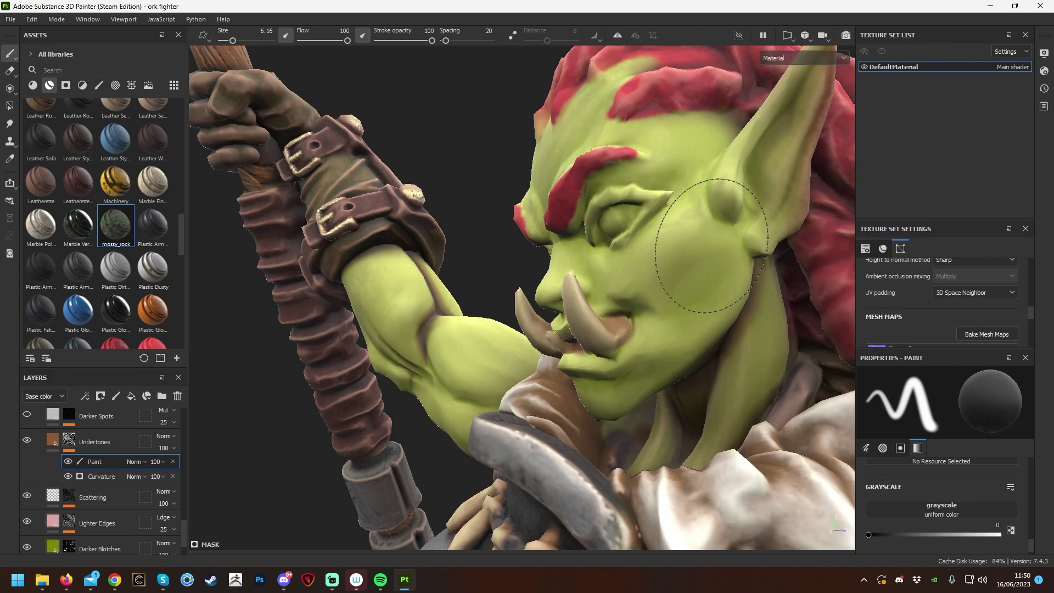
pyautogui.scroll(-5, 676, 236)
pyautogui.keyDown('alt'); pyautogui.moveTo(426, 365); pyautogui.dragTo(791, 253); pyautogui.keyUp('alt')
pyautogui.scroll(4, 802, 205)
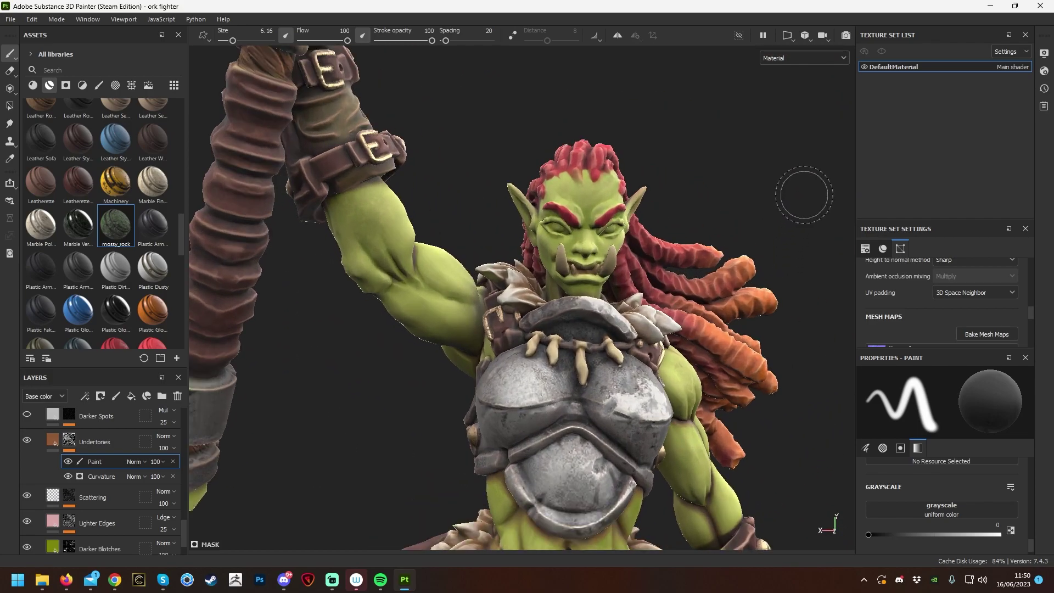
pyautogui.scroll(5, 751, 184)
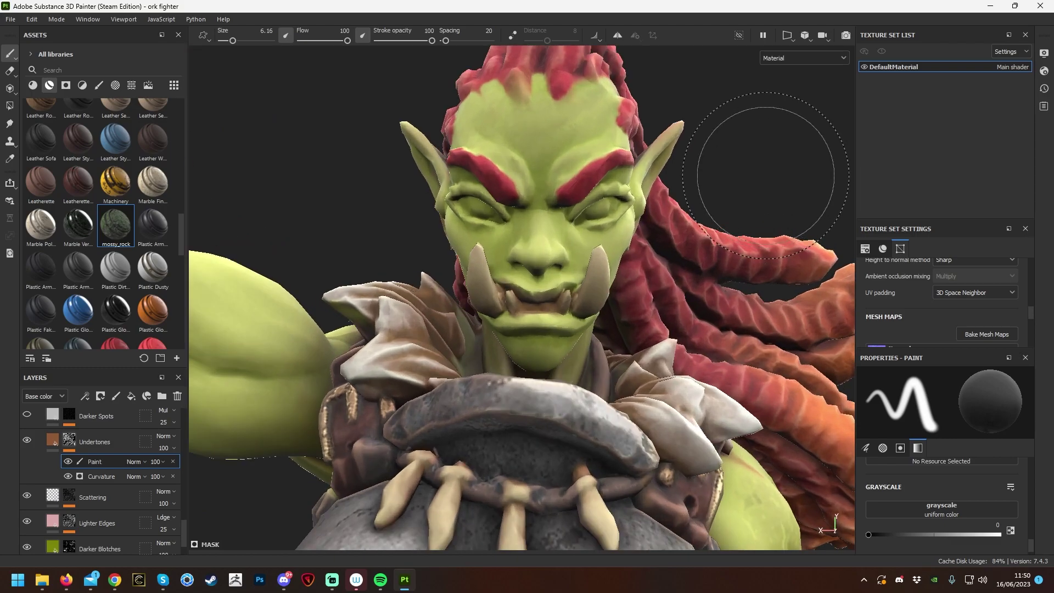
# Add a new paint layer above the tutorial over colour folder.
pyautogui.scroll(-5, 98, 425)
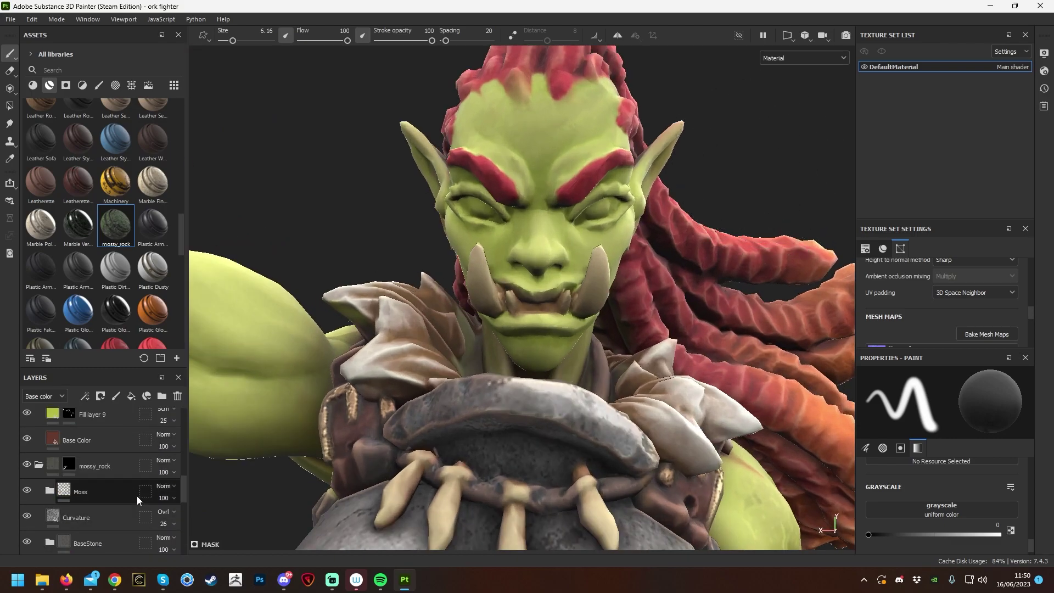
pyautogui.scroll(5, 146, 502)
pyautogui.click(94, 423)
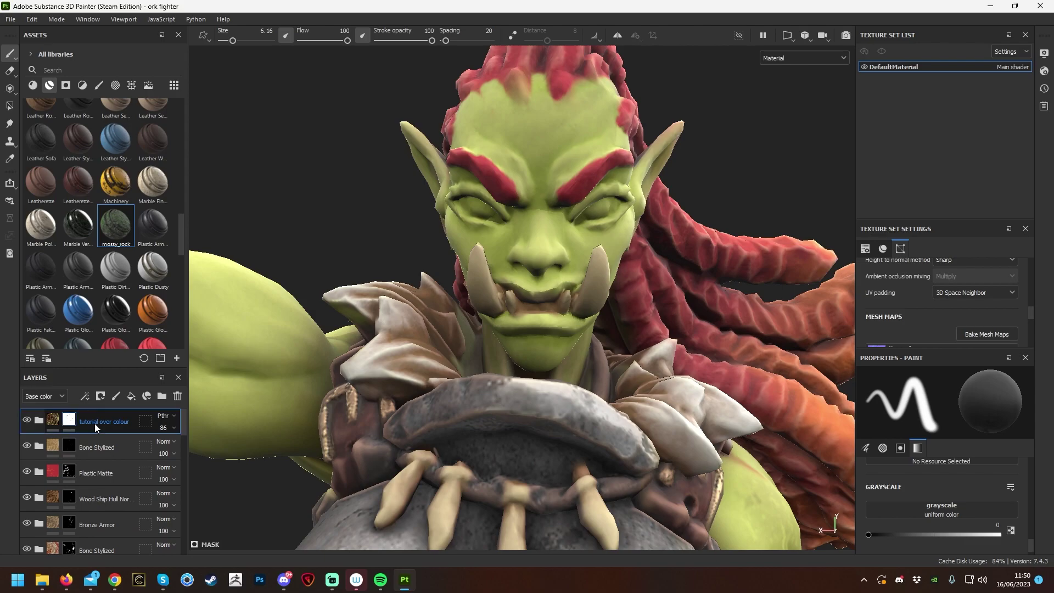
pyautogui.click(116, 397)
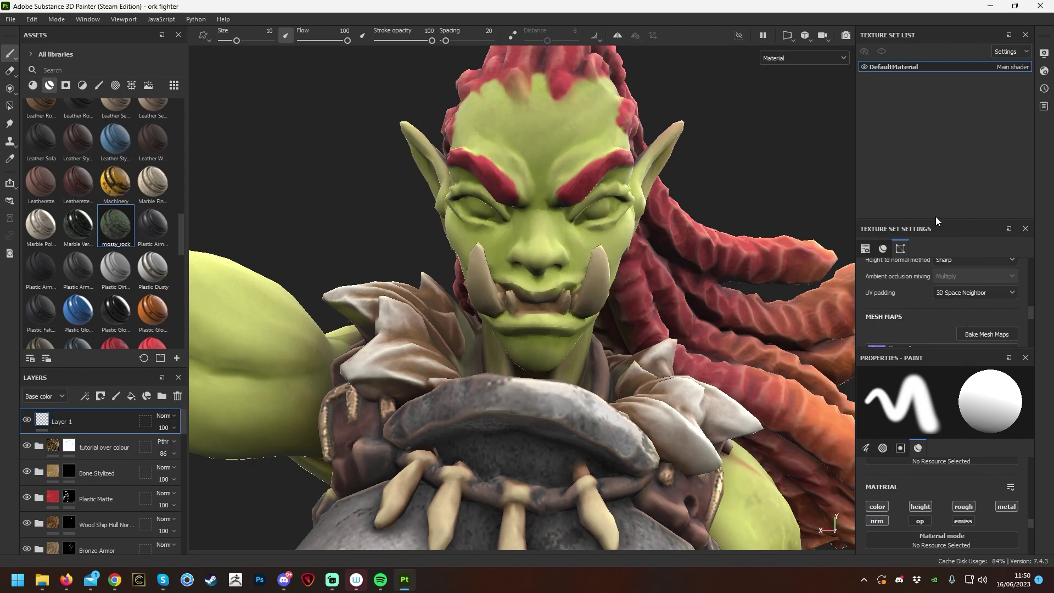
# Enlarge the paint properties area and set the brush's base color to a very dark, muted maroon.
pyautogui.moveTo(936, 220); pyautogui.dragTo(926, 137)
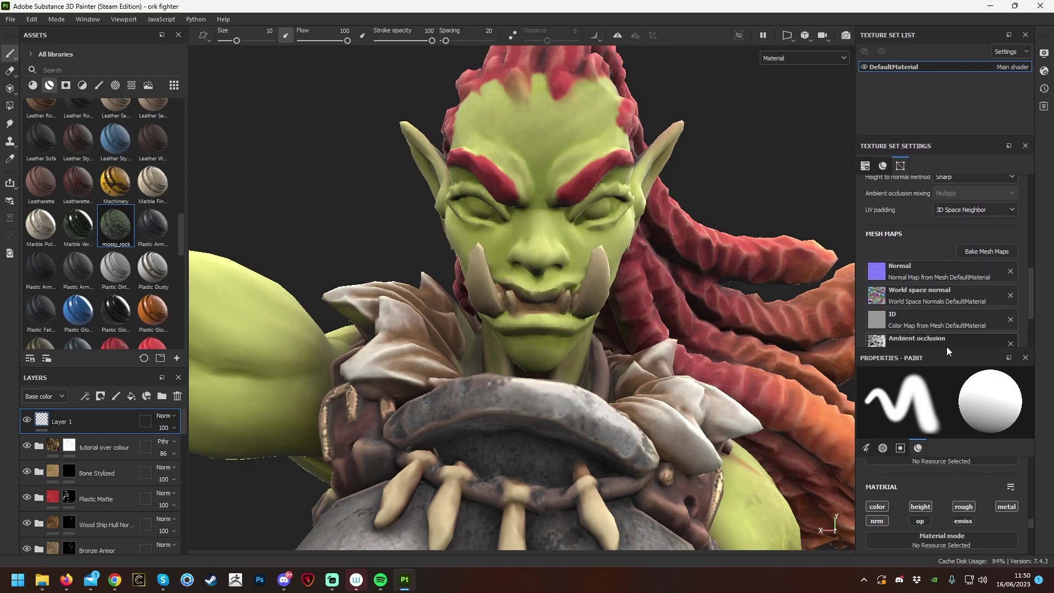
pyautogui.moveTo(939, 352)
pyautogui.mouseDown()
pyautogui.moveTo(936, 277)
pyautogui.moveTo(934, 295)
pyautogui.mouseUp()
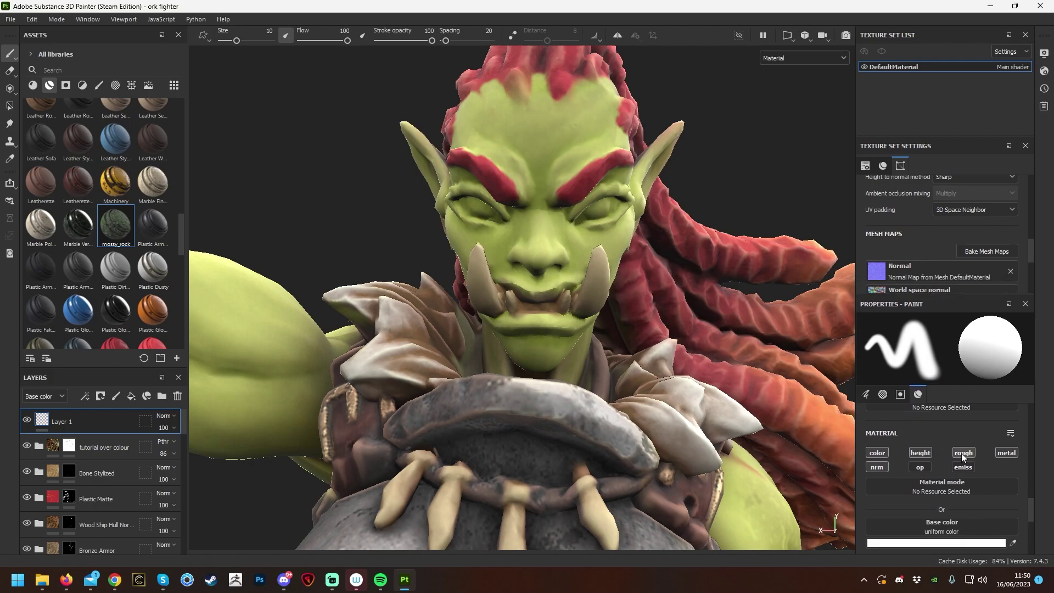
pyautogui.scroll(-1, 773, 405)
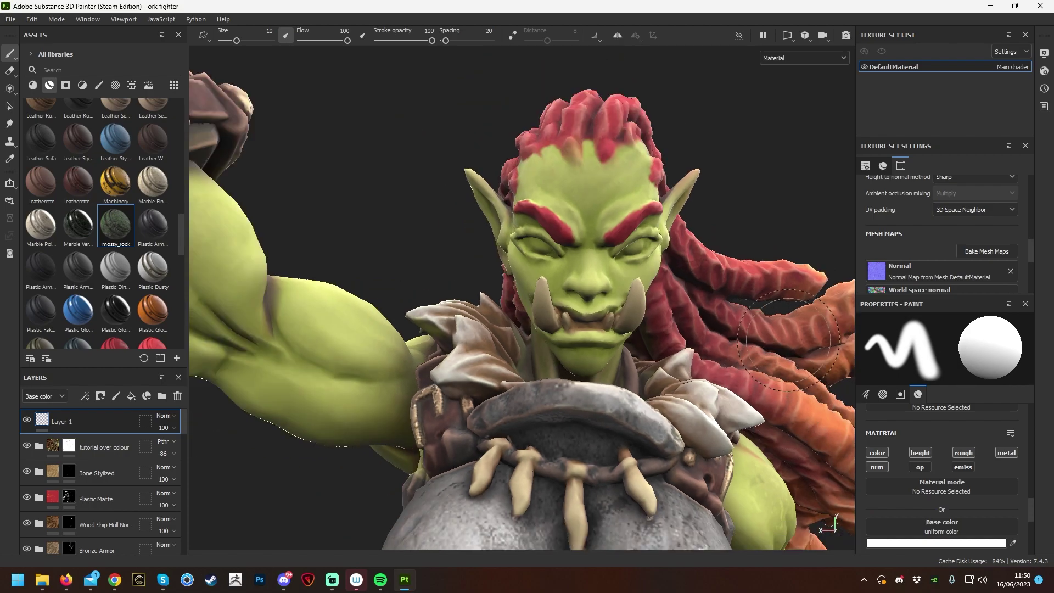
pyautogui.click(977, 542)
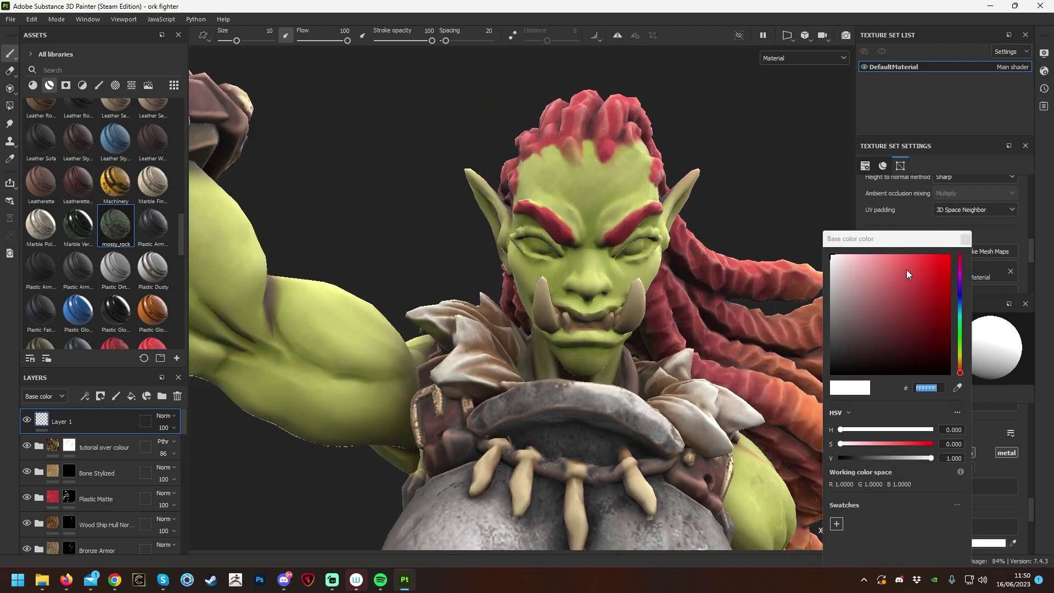
pyautogui.moveTo(870, 361)
pyautogui.mouseDown()
pyautogui.moveTo(843, 358)
pyautogui.moveTo(872, 346)
pyautogui.mouseUp()
pyautogui.click(966, 239)
# Paint both eyes and the surrounding eyelids dark with a 2.14 brush on the new layer.
pyautogui.scroll(2, 768, 165)
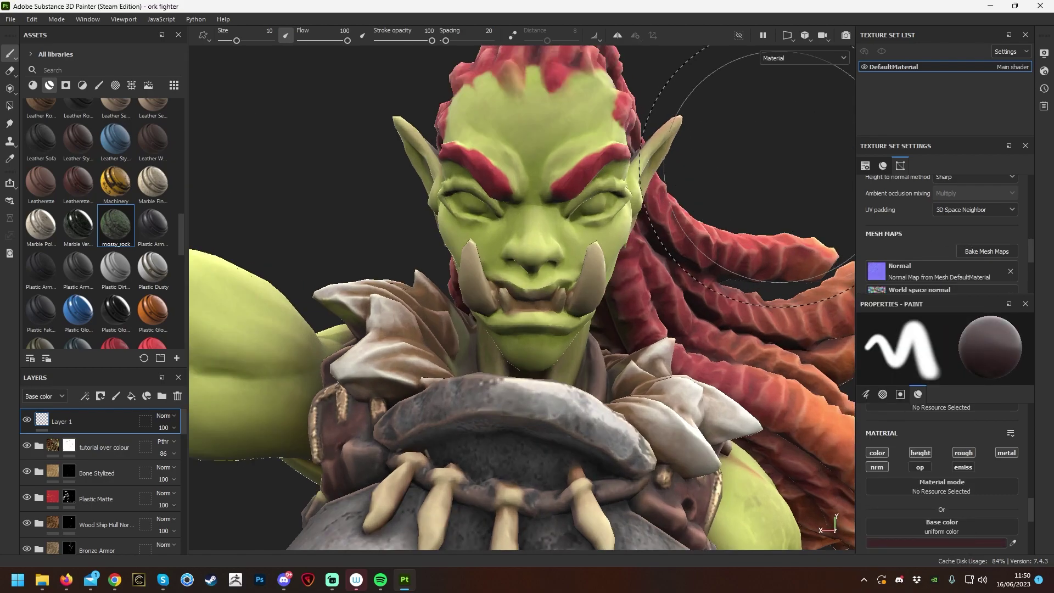
pyautogui.rightClick(725, 191)
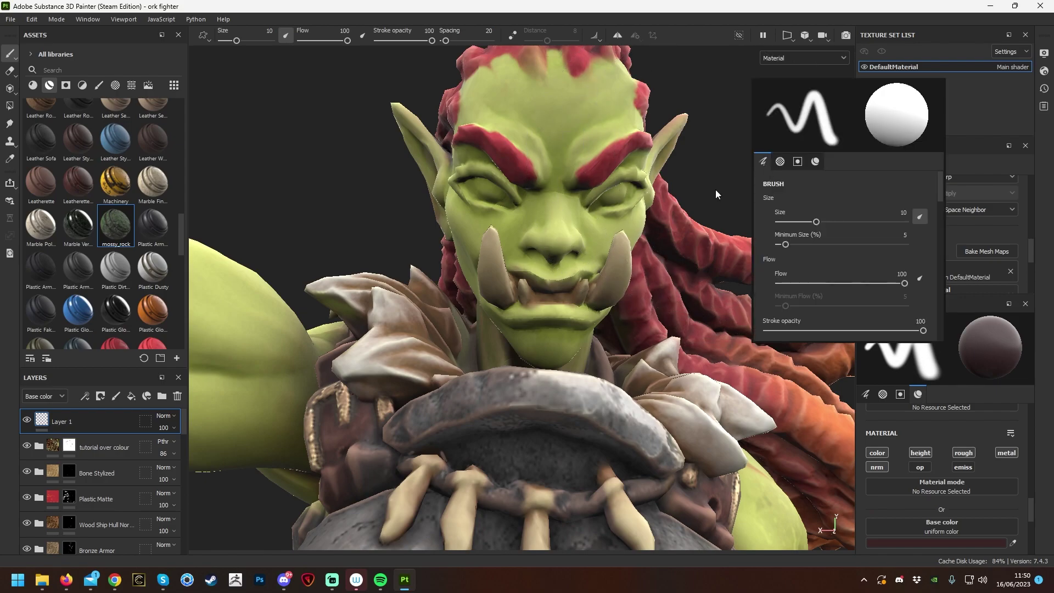
pyautogui.click(793, 222)
pyautogui.moveTo(560, 203)
pyautogui.keyDown('alt'); pyautogui.mouseDown()
pyautogui.moveTo(575, 195)
pyautogui.moveTo(505, 160)
pyautogui.moveTo(549, 187)
pyautogui.moveTo(566, 171)
pyautogui.moveTo(517, 155)
pyautogui.moveTo(535, 144)
pyautogui.moveTo(493, 162)
pyautogui.moveTo(533, 174)
pyautogui.mouseUp(); pyautogui.keyUp('alt')
pyautogui.moveTo(694, 145)
pyautogui.keyDown('alt'); pyautogui.mouseDown()
pyautogui.moveTo(547, 222)
pyautogui.moveTo(593, 200)
pyautogui.mouseUp(); pyautogui.keyUp('alt')
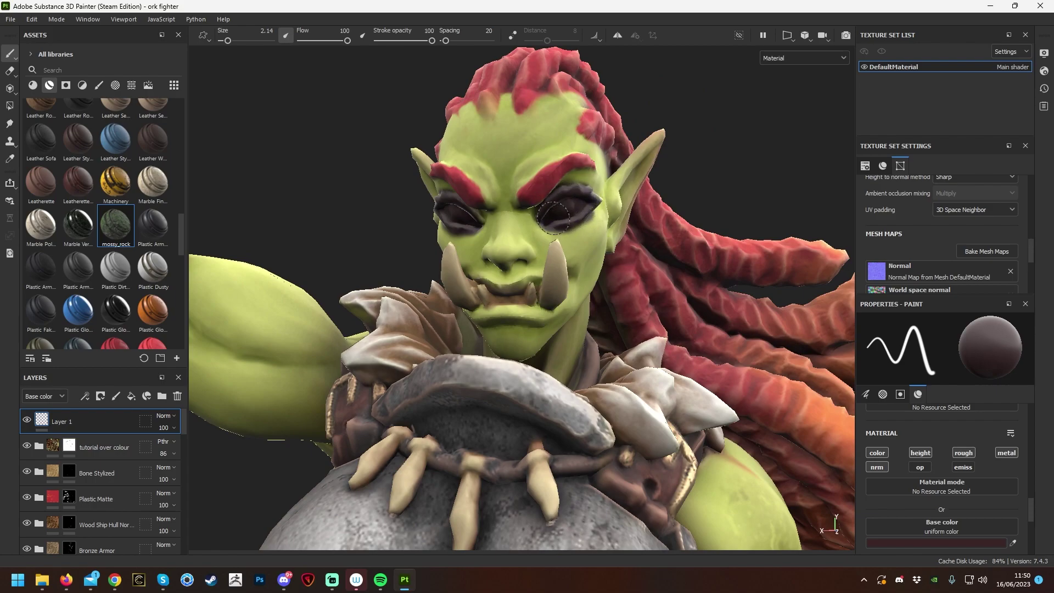
pyautogui.keyDown('alt'); pyautogui.moveTo(748, 158); pyautogui.dragTo(552, 174); pyautogui.keyUp('alt')
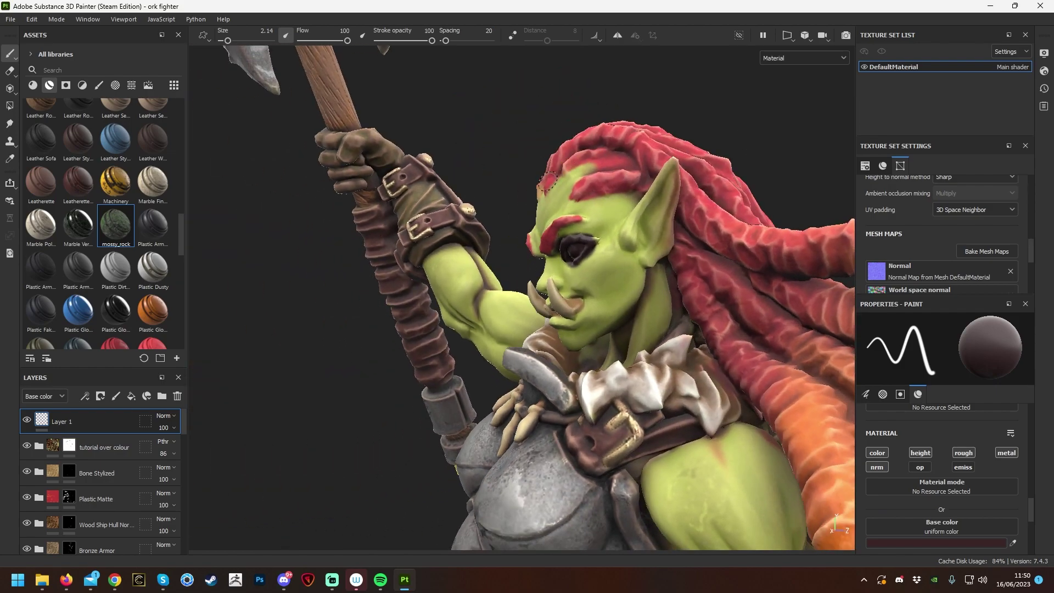
pyautogui.moveTo(322, 374)
pyautogui.keyDown('alt'); pyautogui.mouseDown()
pyautogui.moveTo(551, 348)
pyautogui.moveTo(489, 219)
pyautogui.mouseUp(); pyautogui.keyUp('alt')
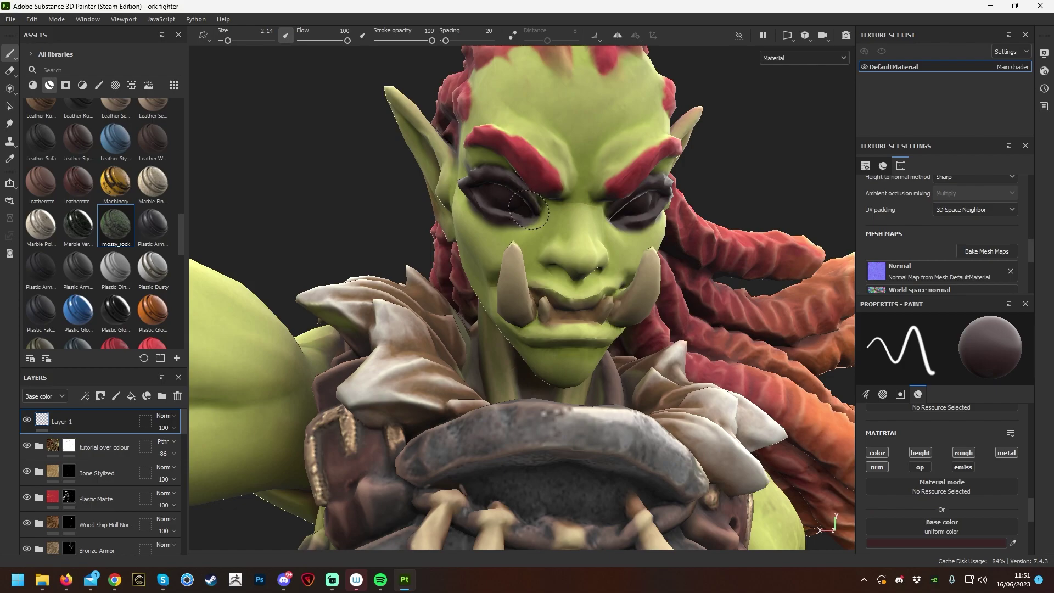
pyautogui.keyDown('alt'); pyautogui.moveTo(511, 151); pyautogui.dragTo(703, 165, button='right'); pyautogui.keyUp('alt')
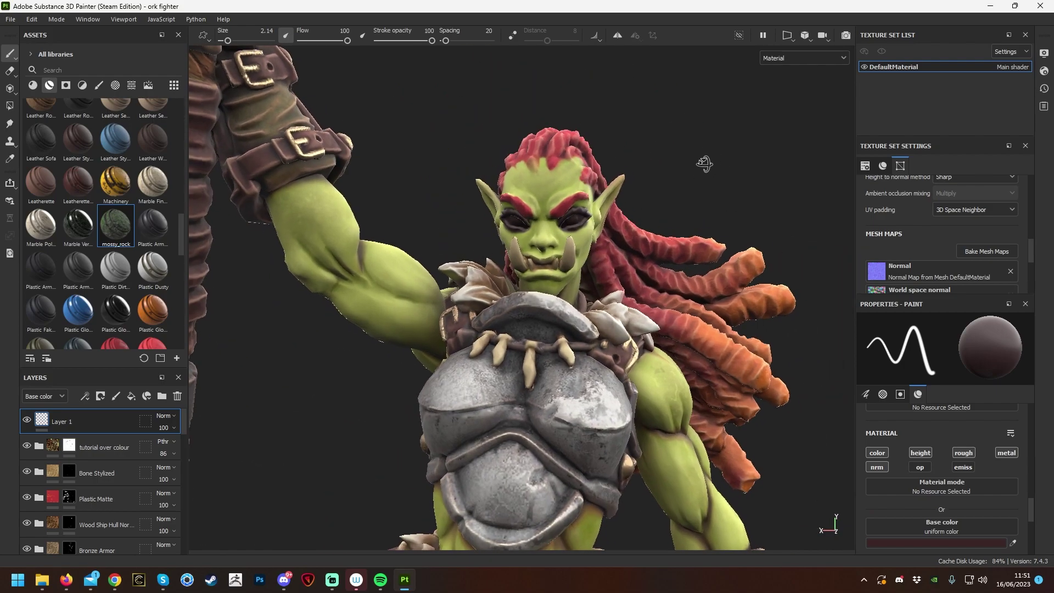
pyautogui.scroll(8, 703, 165)
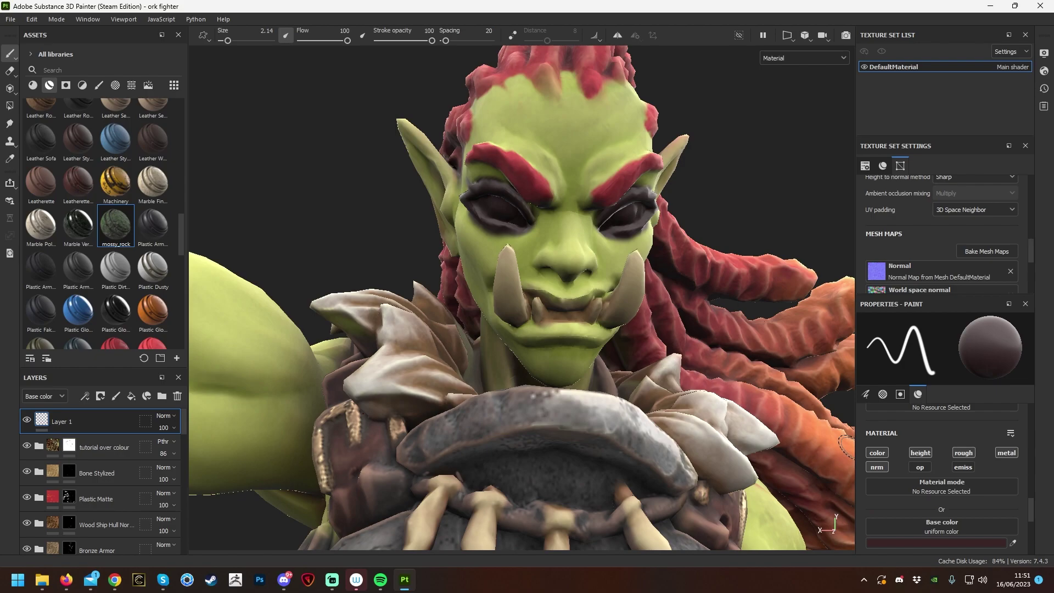
# Soften the edges of the dark paint around both eyes with the Smudge tool at size 2.67.
pyautogui.click(9, 123)
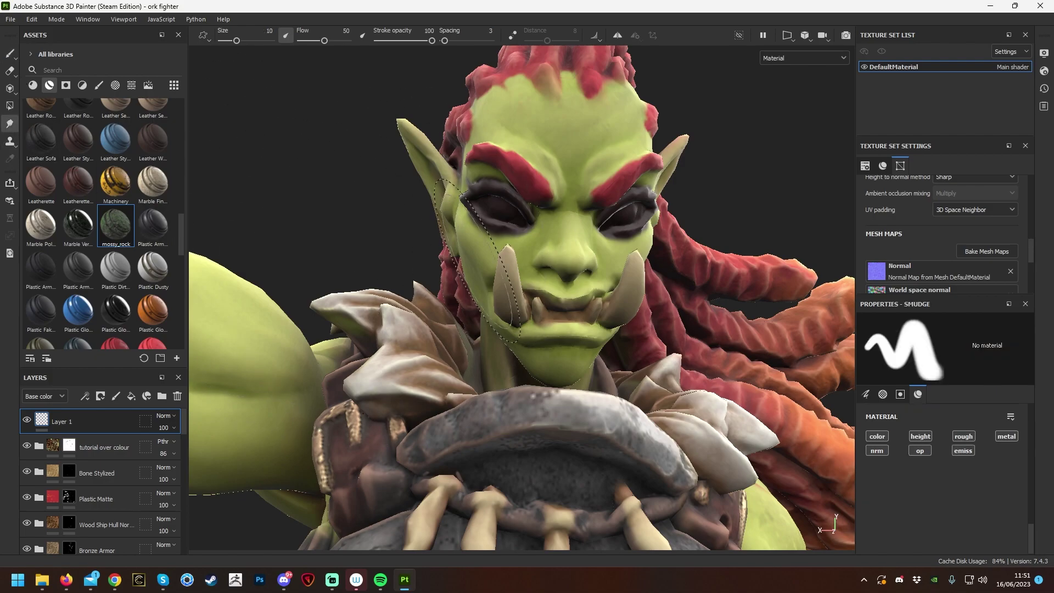
pyautogui.rightClick(717, 226)
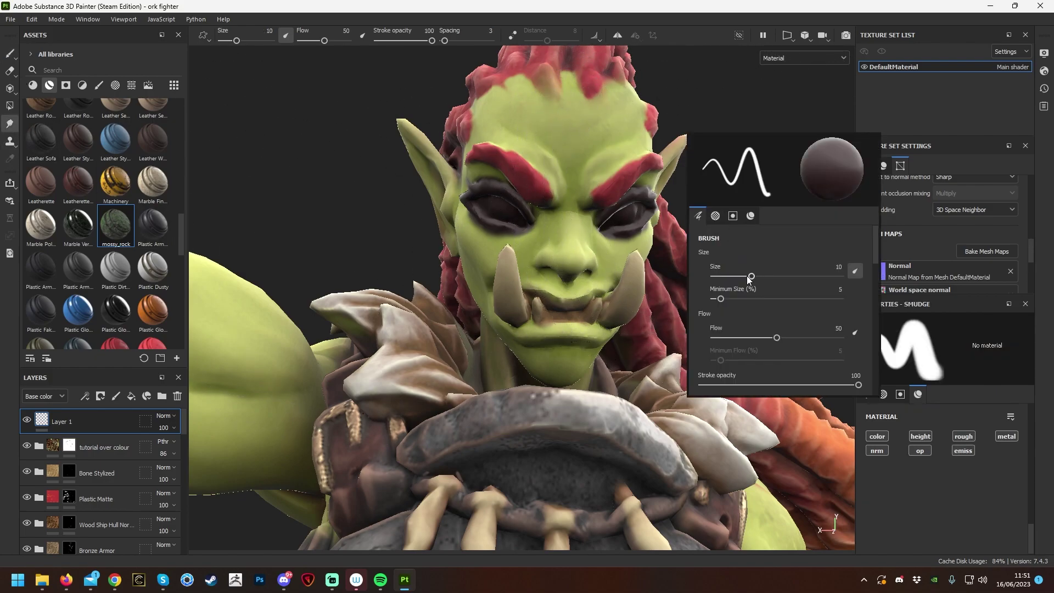
pyautogui.moveTo(751, 277); pyautogui.dragTo(718, 277)
pyautogui.moveTo(737, 127)
pyautogui.keyDown('alt'); pyautogui.mouseDown()
pyautogui.moveTo(511, 240)
pyautogui.moveTo(486, 237)
pyautogui.moveTo(513, 242)
pyautogui.mouseUp(); pyautogui.keyUp('alt')
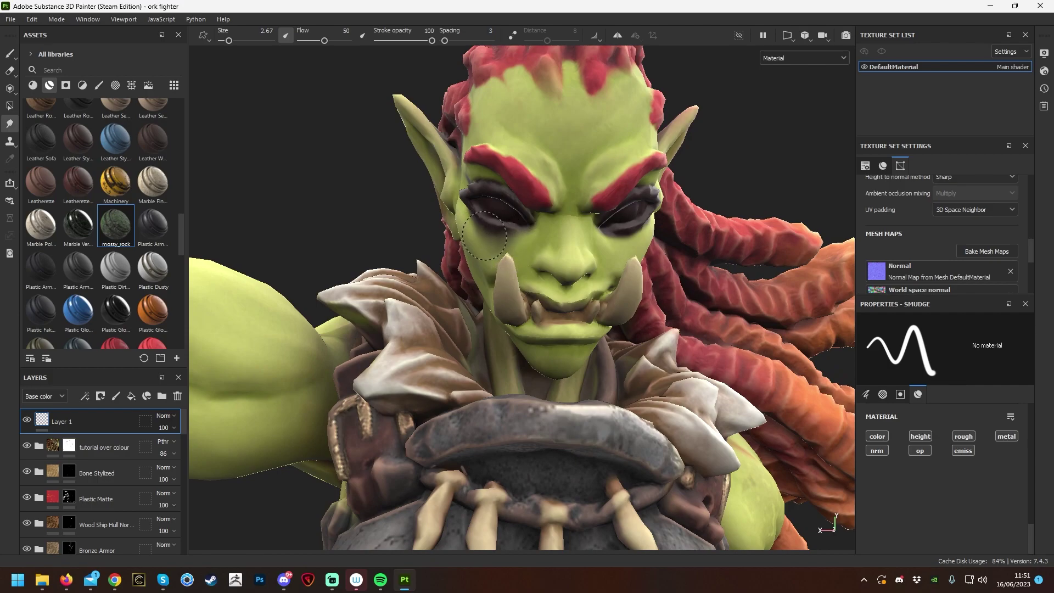
pyautogui.moveTo(780, 176)
pyautogui.keyDown('alt'); pyautogui.mouseDown()
pyautogui.moveTo(742, 160)
pyautogui.moveTo(765, 146)
pyautogui.moveTo(687, 220)
pyautogui.moveTo(802, 160)
pyautogui.moveTo(748, 164)
pyautogui.moveTo(711, 190)
pyautogui.moveTo(868, 176)
pyautogui.moveTo(777, 169)
pyautogui.moveTo(764, 153)
pyautogui.mouseUp(); pyautogui.keyUp('alt')
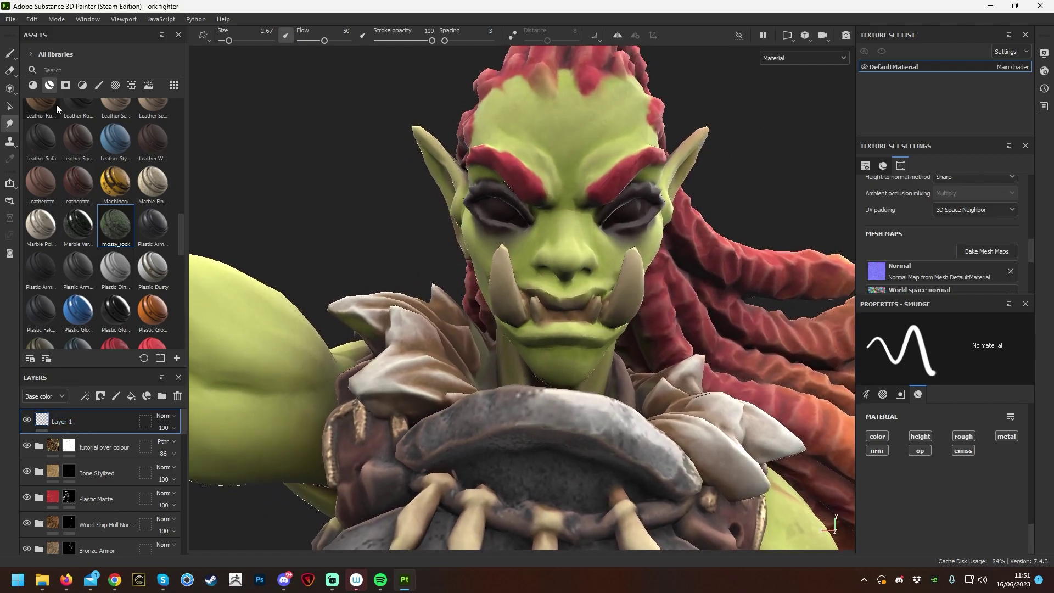
# Set the Paint brush's roughness to 1 and repaint both eyes and eyelids with the dark maroon at size 2.14.
pyautogui.click(9, 55)
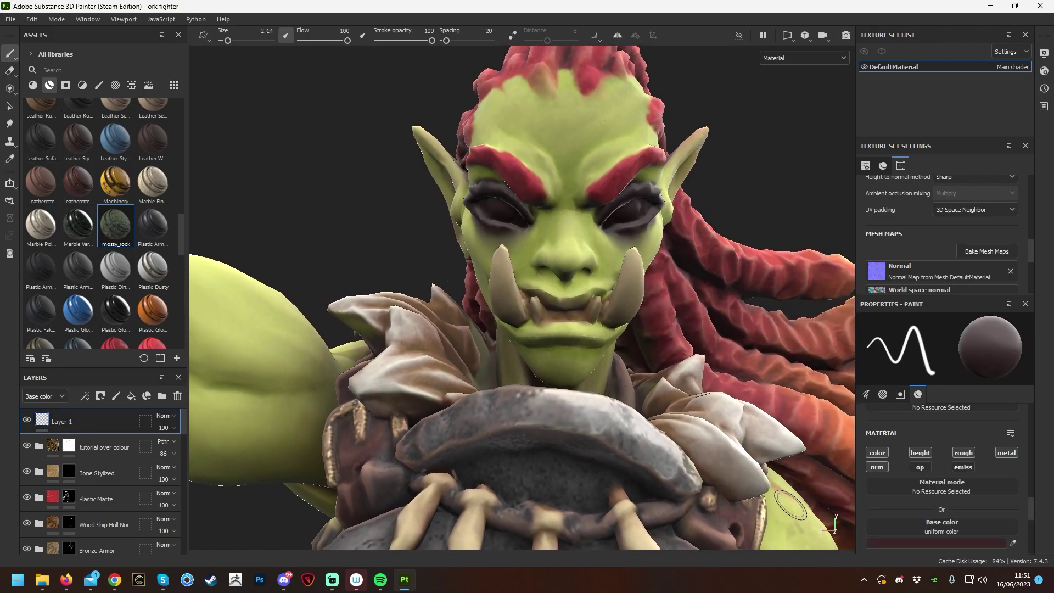
pyautogui.click(948, 543)
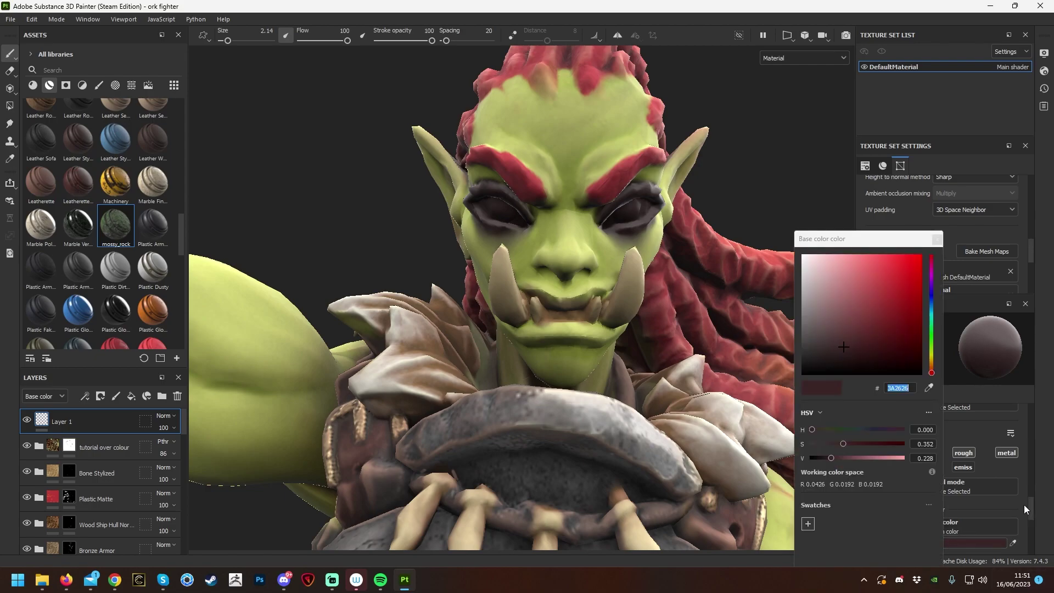
pyautogui.click(936, 239)
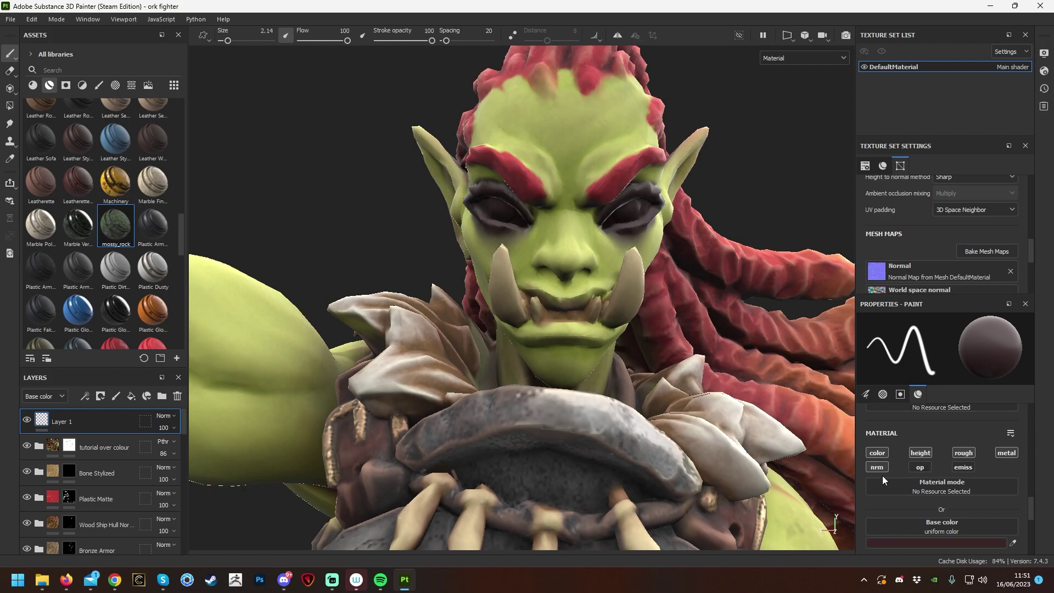
pyautogui.scroll(-5, 917, 500)
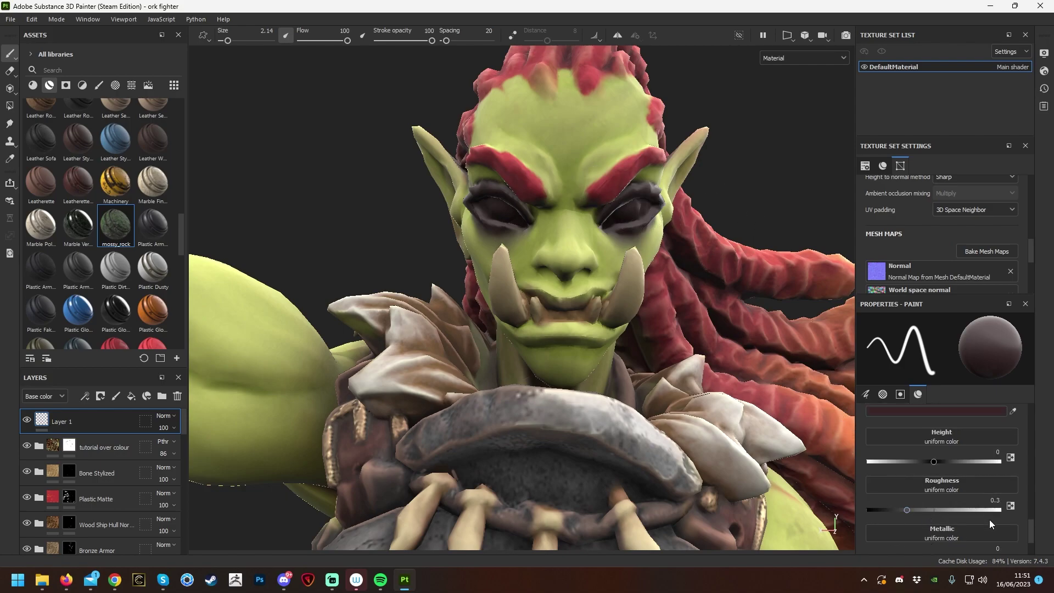
pyautogui.scroll(-2, 914, 509)
pyautogui.moveTo(911, 448); pyautogui.dragTo(1001, 450)
pyautogui.moveTo(720, 173)
pyautogui.keyDown('alt'); pyautogui.mouseDown()
pyautogui.moveTo(721, 150)
pyautogui.moveTo(598, 253)
pyautogui.mouseUp(); pyautogui.keyUp('alt')
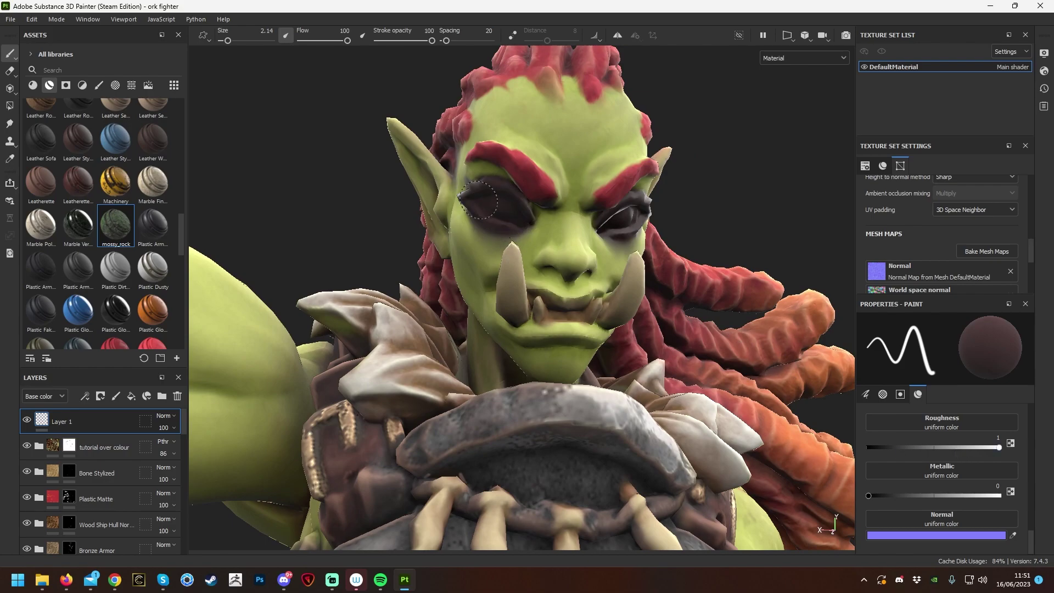
pyautogui.moveTo(730, 186)
pyautogui.keyDown('alt'); pyautogui.mouseDown()
pyautogui.moveTo(637, 197)
pyautogui.moveTo(648, 208)
pyautogui.mouseUp(); pyautogui.keyUp('alt')
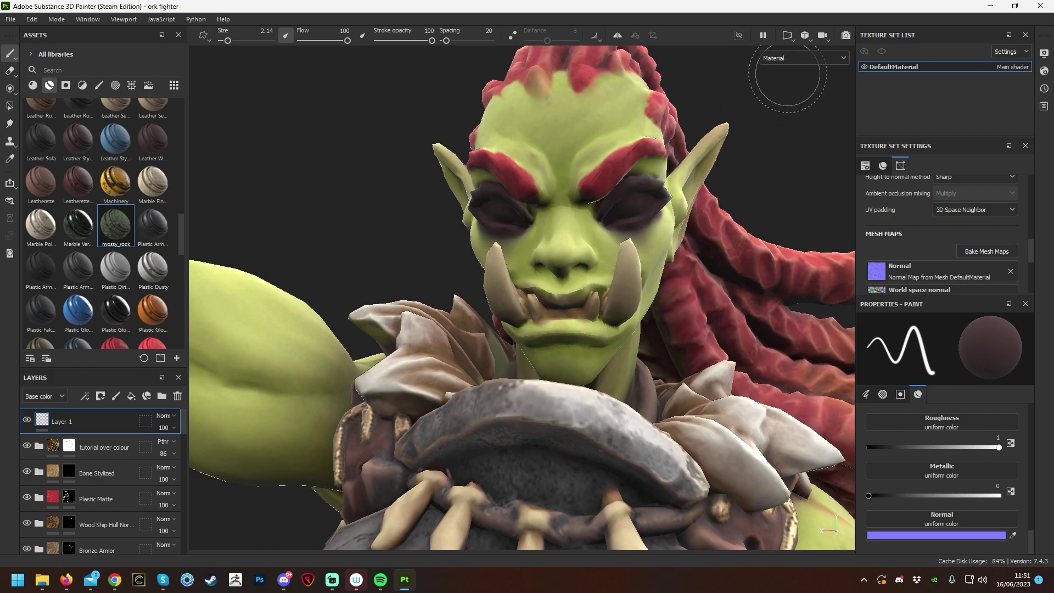
# Inspect the model in the single-channel views for base color, height, roughness, metallic and normal, one after another.
pyautogui.click(824, 57)
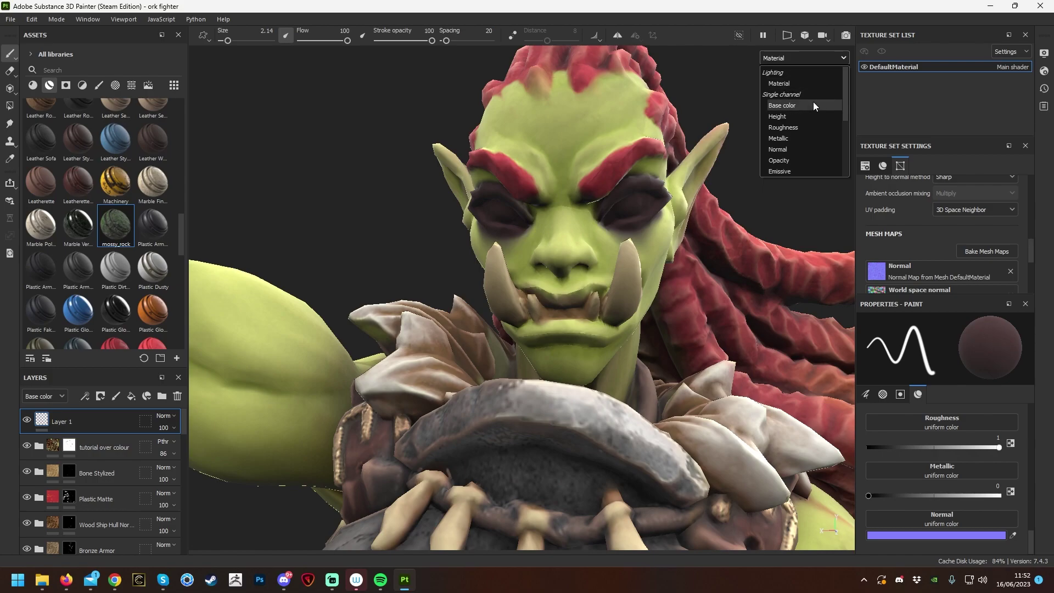
pyautogui.click(810, 104)
pyautogui.click(822, 58)
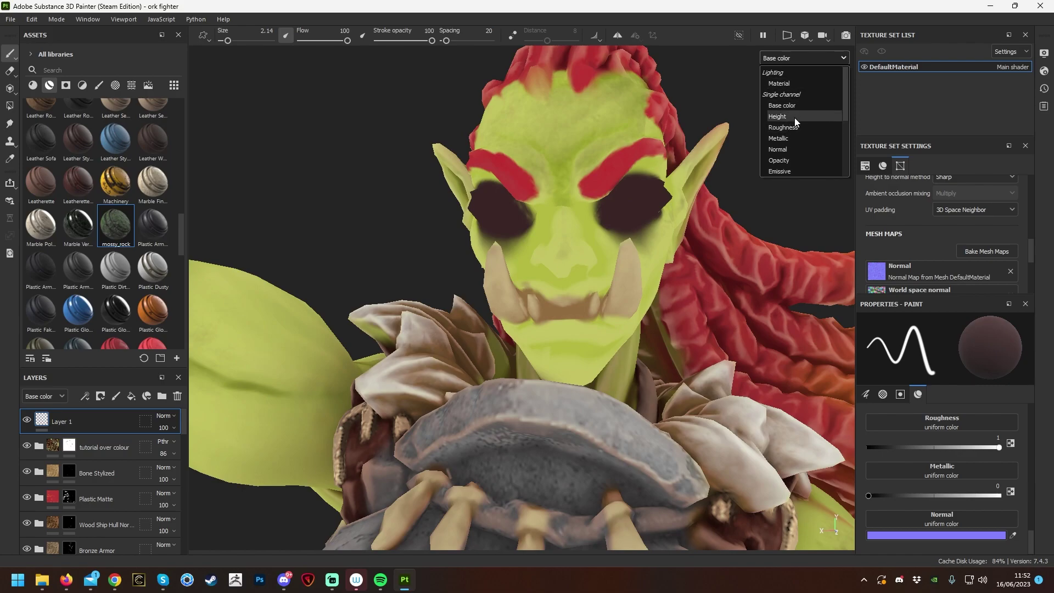
pyautogui.click(795, 117)
pyautogui.click(812, 57)
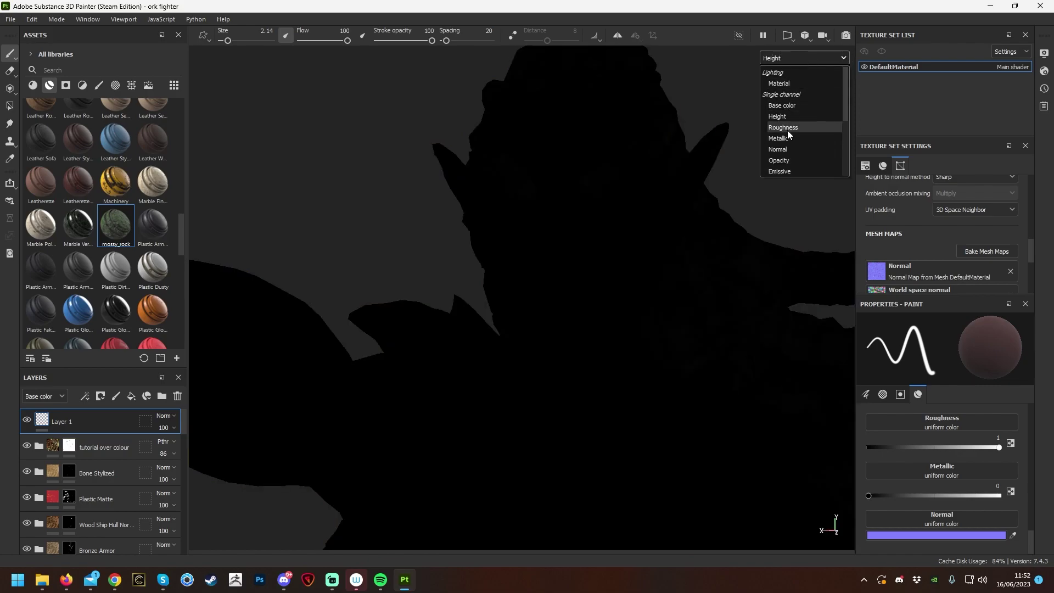
pyautogui.click(785, 128)
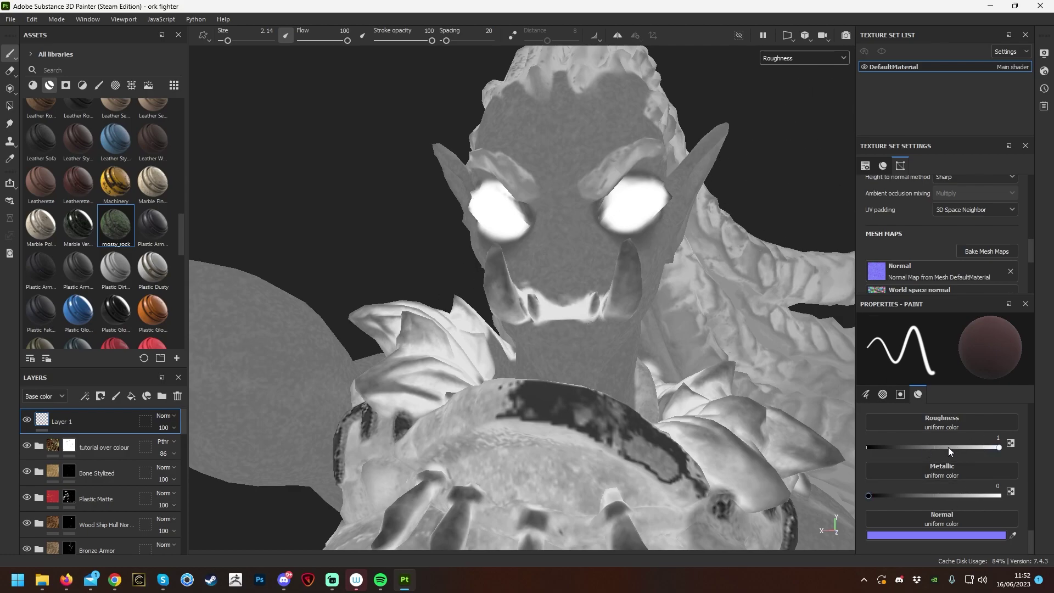
pyautogui.click(803, 57)
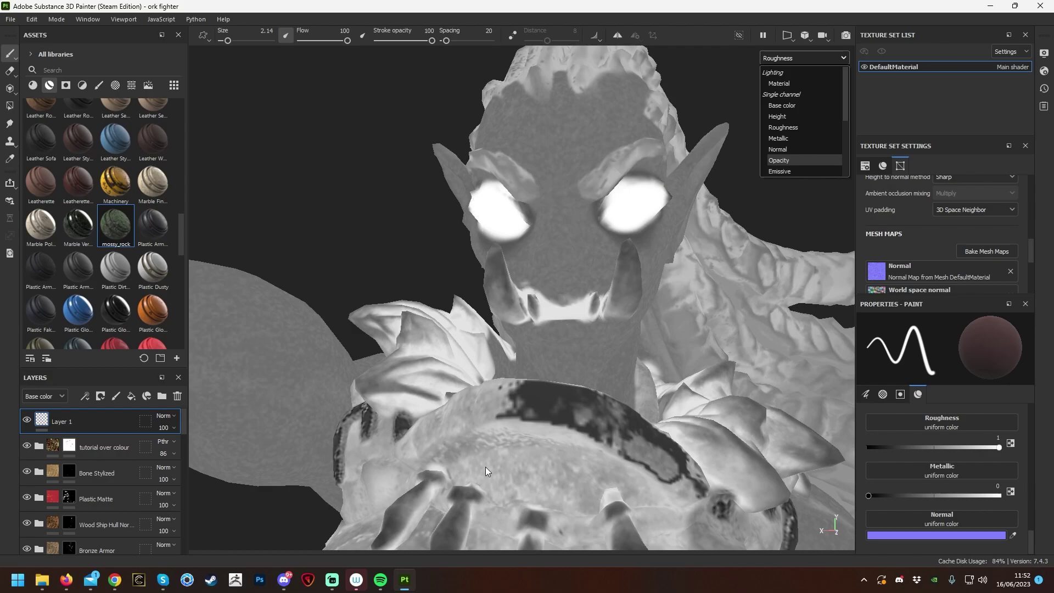
pyautogui.click(804, 138)
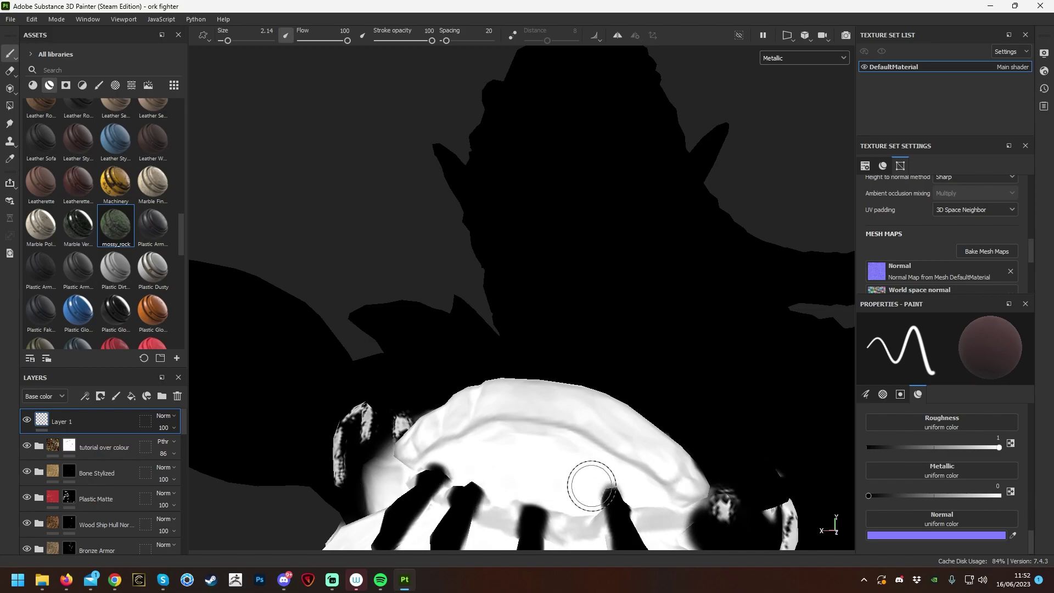
pyautogui.click(802, 57)
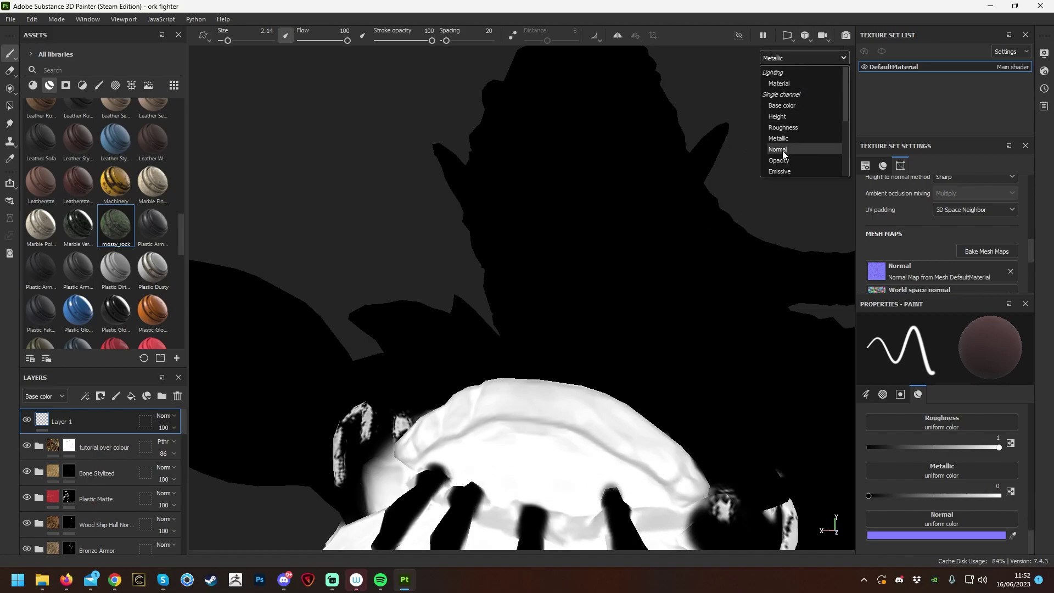
pyautogui.click(790, 150)
pyautogui.click(802, 58)
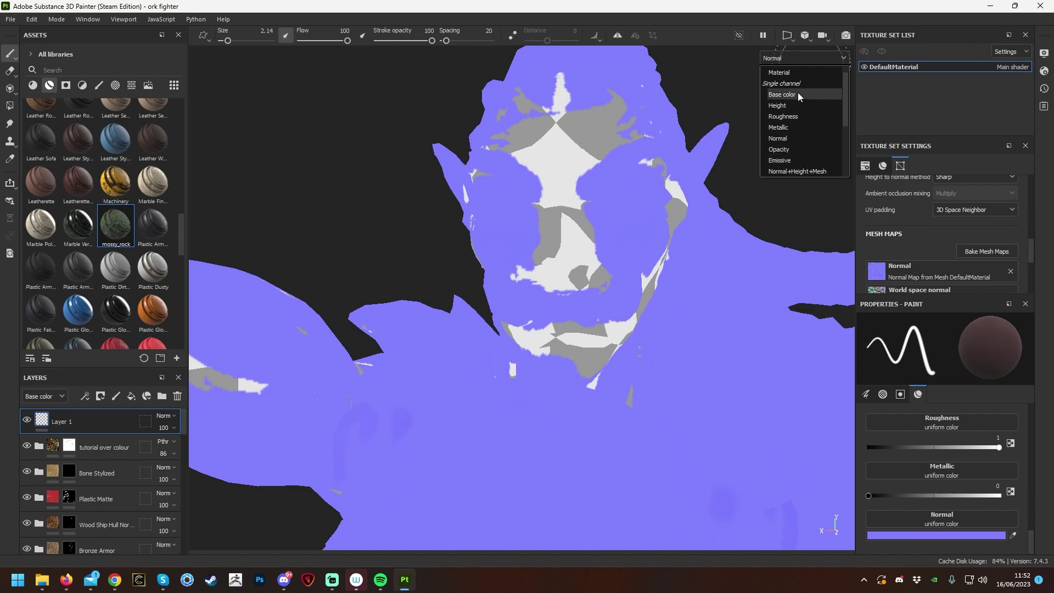
# Switch the viewport display back to the full Material view and frame the ork's face.
pyautogui.click(798, 94)
pyautogui.click(793, 58)
pyautogui.click(783, 72)
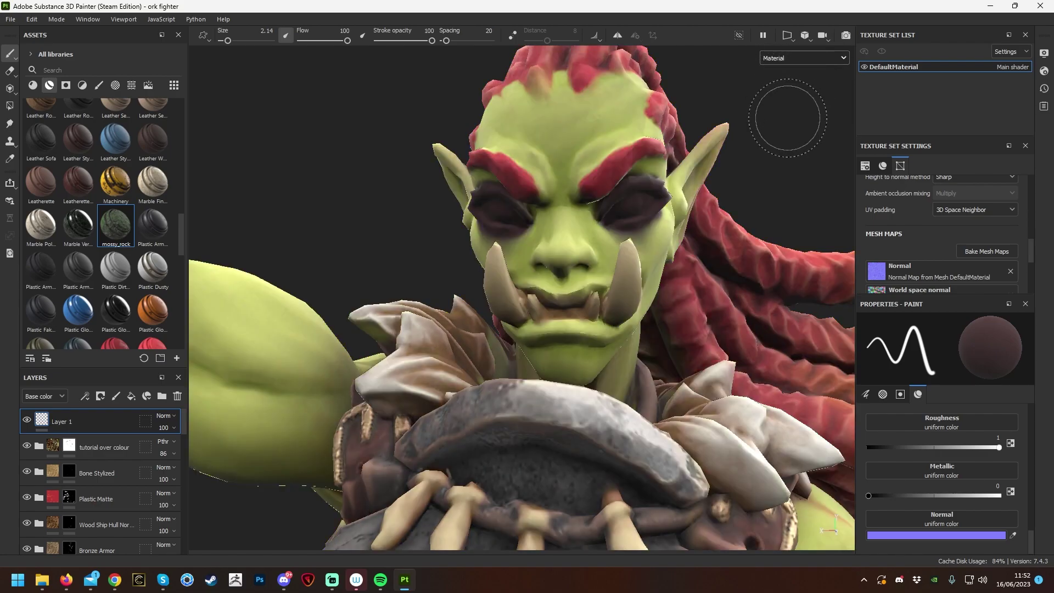
pyautogui.keyDown('alt'); pyautogui.moveTo(808, 134); pyautogui.dragTo(805, 154); pyautogui.keyUp('alt')
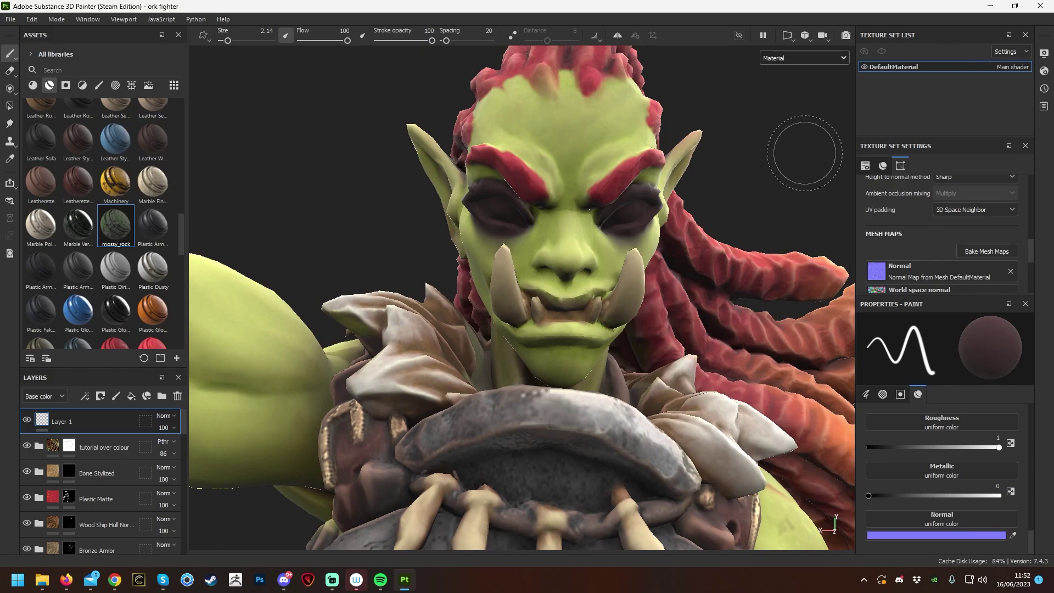
pyautogui.keyDown('alt'); pyautogui.moveTo(812, 207); pyautogui.dragTo(789, 175); pyautogui.keyUp('alt')
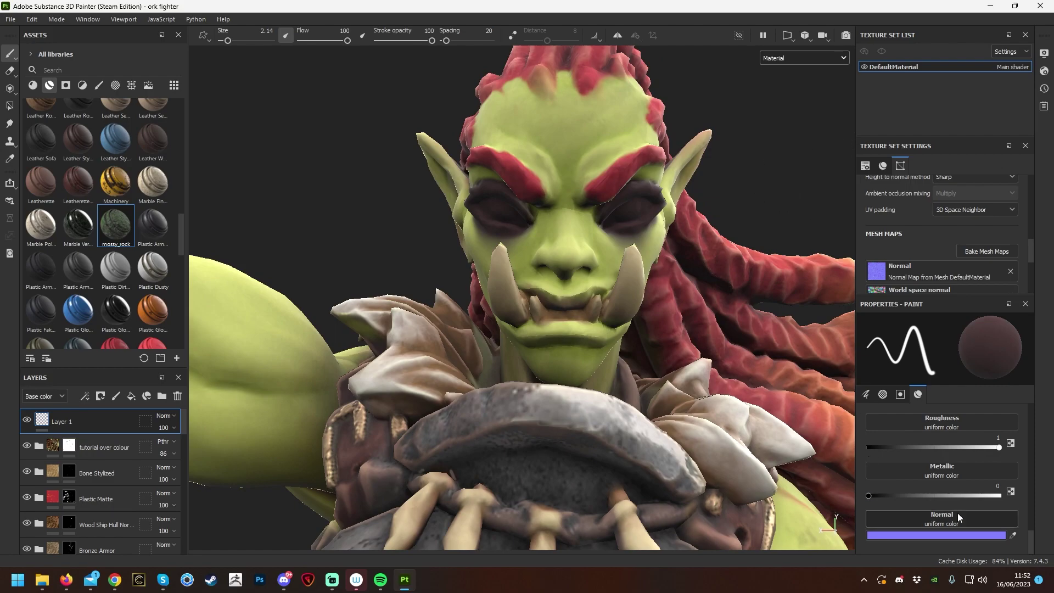
# Set the paint's base colour to a neutral light grey with value 0.740 and its roughness to 0.
pyautogui.scroll(5, 977, 516)
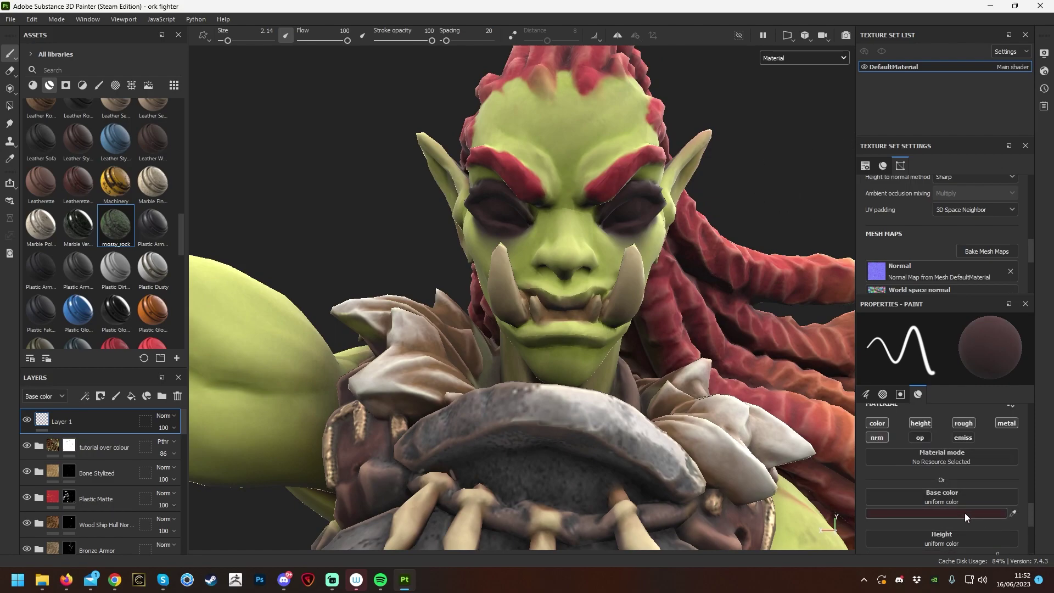
pyautogui.click(965, 514)
pyautogui.moveTo(846, 279); pyautogui.dragTo(814, 285)
pyautogui.click(974, 239)
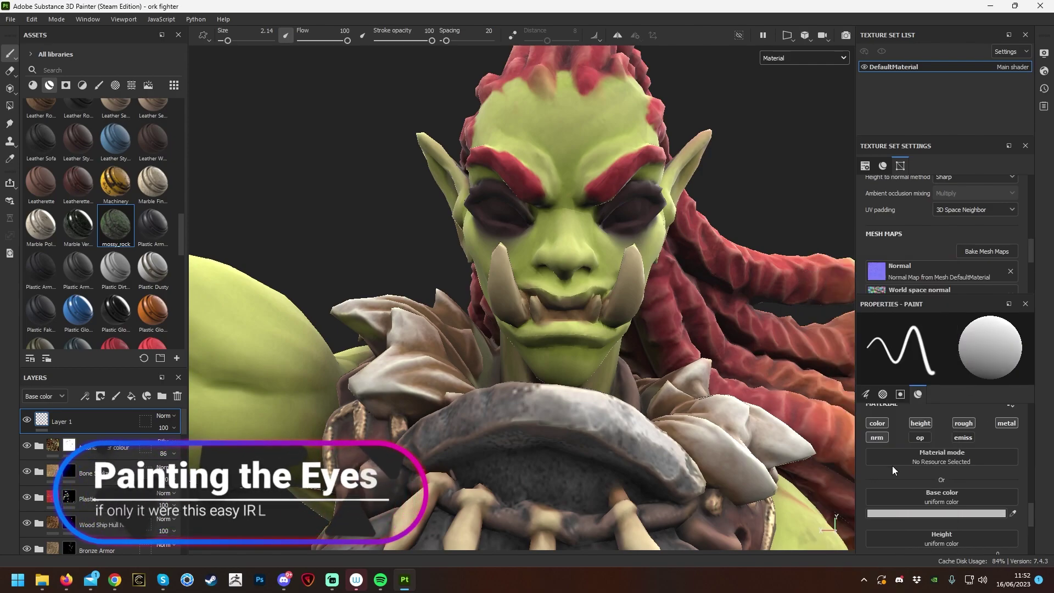
pyautogui.scroll(-5, 936, 499)
pyautogui.scroll(1, 935, 497)
pyautogui.moveTo(918, 482); pyautogui.dragTo(866, 483)
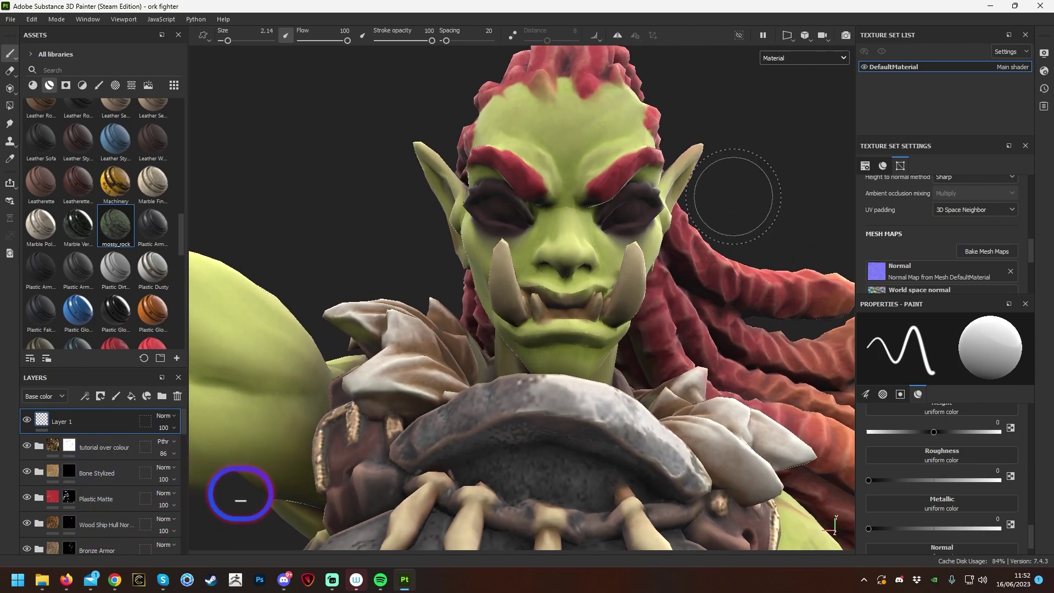
# Paint the eyeballs of both eyes light grey with a brush size of 0.83.
pyautogui.rightClick(518, 218)
pyautogui.moveTo(552, 279); pyautogui.dragTo(543, 279)
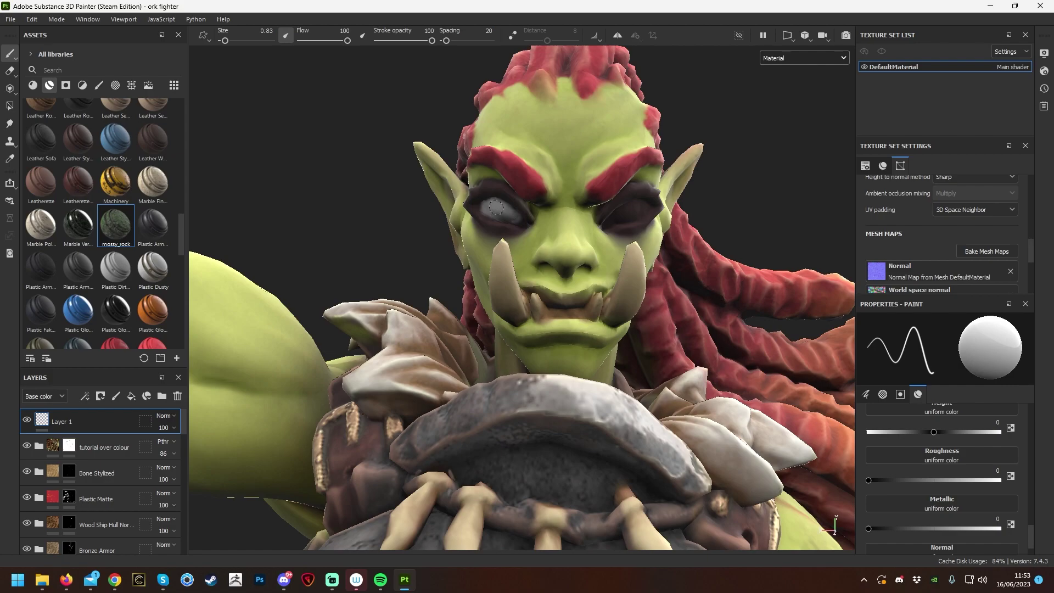
pyautogui.moveTo(485, 209); pyautogui.dragTo(515, 217)
pyautogui.moveTo(725, 172)
pyautogui.keyDown('alt'); pyautogui.mouseDown()
pyautogui.moveTo(659, 198)
pyautogui.moveTo(648, 217)
pyautogui.moveTo(631, 206)
pyautogui.mouseUp(); pyautogui.keyUp('alt')
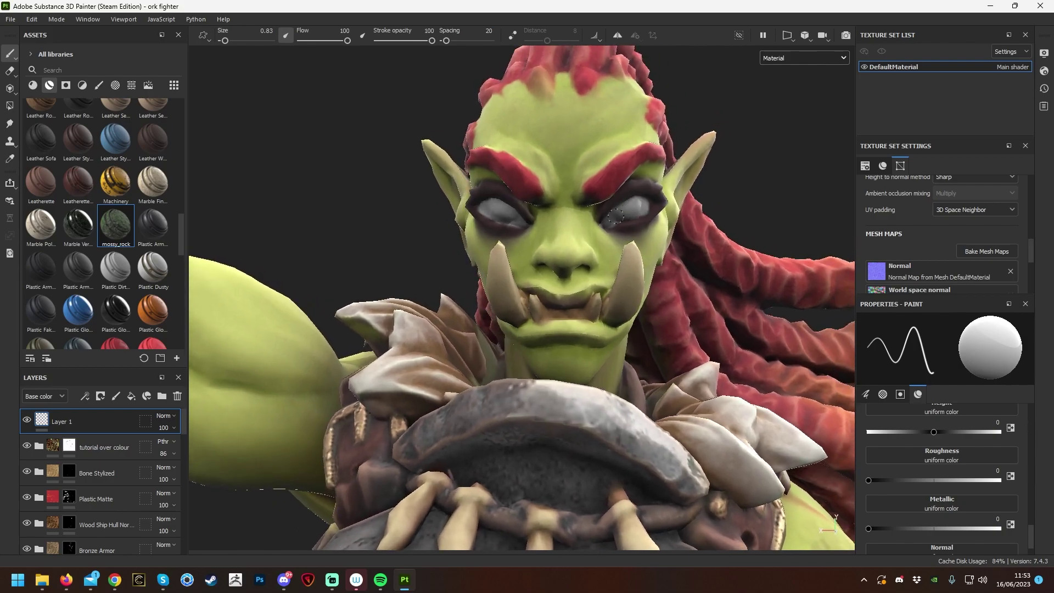
pyautogui.moveTo(750, 187)
pyautogui.keyDown('alt'); pyautogui.mouseDown()
pyautogui.moveTo(796, 171)
pyautogui.moveTo(769, 171)
pyautogui.moveTo(789, 203)
pyautogui.moveTo(780, 182)
pyautogui.mouseUp(); pyautogui.keyUp('alt')
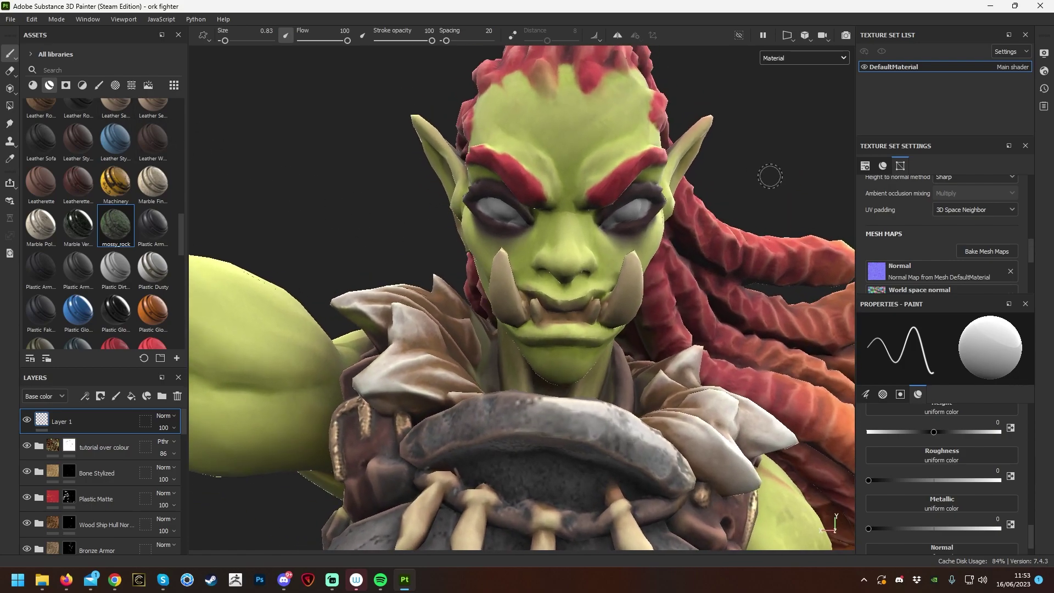
# Set the paint's base colour to dark teal 1A4750.
pyautogui.keyDown('alt'); pyautogui.moveTo(749, 181); pyautogui.dragTo(763, 189, button='right'); pyautogui.keyUp('alt')
pyautogui.keyDown('alt'); pyautogui.moveTo(762, 189); pyautogui.dragTo(783, 167); pyautogui.keyUp('alt')
pyautogui.scroll(-4, 783, 163)
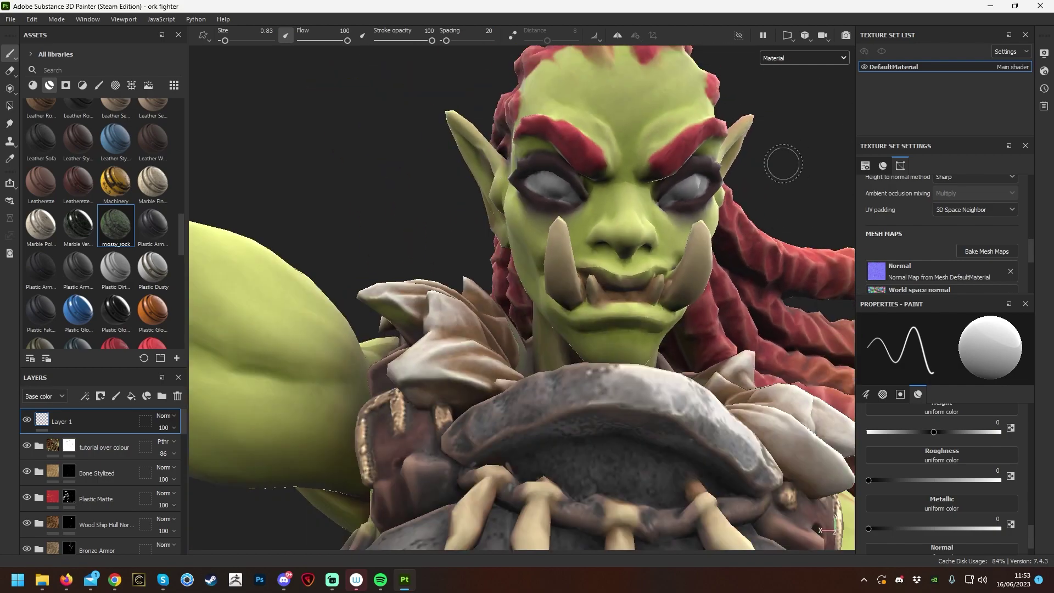
pyautogui.keyDown('alt'); pyautogui.moveTo(807, 199); pyautogui.dragTo(727, 233, button='middle'); pyautogui.keyUp('alt')
pyautogui.scroll(2, 717, 223)
pyautogui.scroll(2, 944, 484)
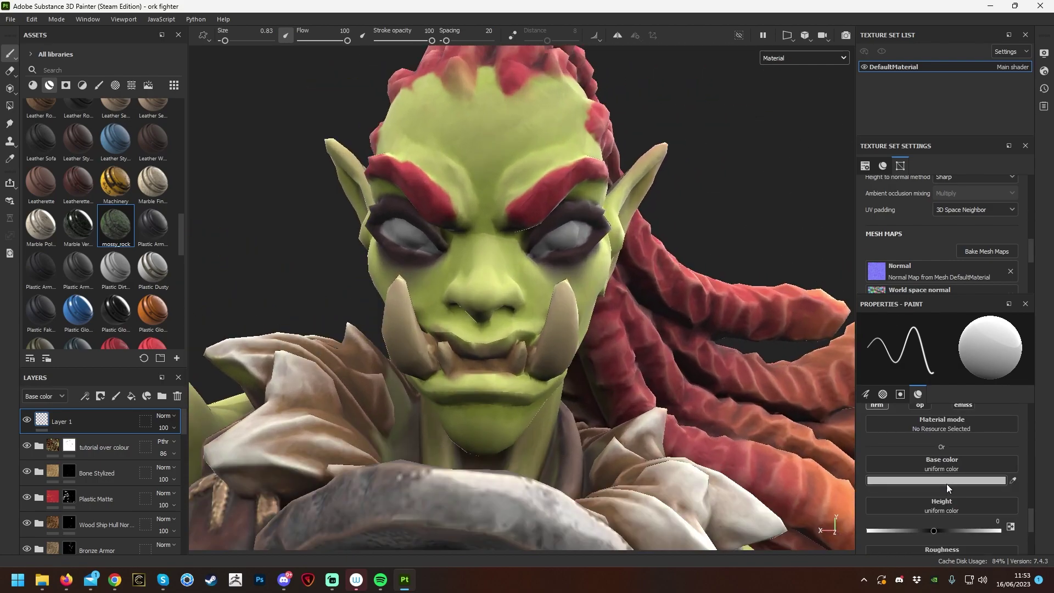
pyautogui.click(951, 481)
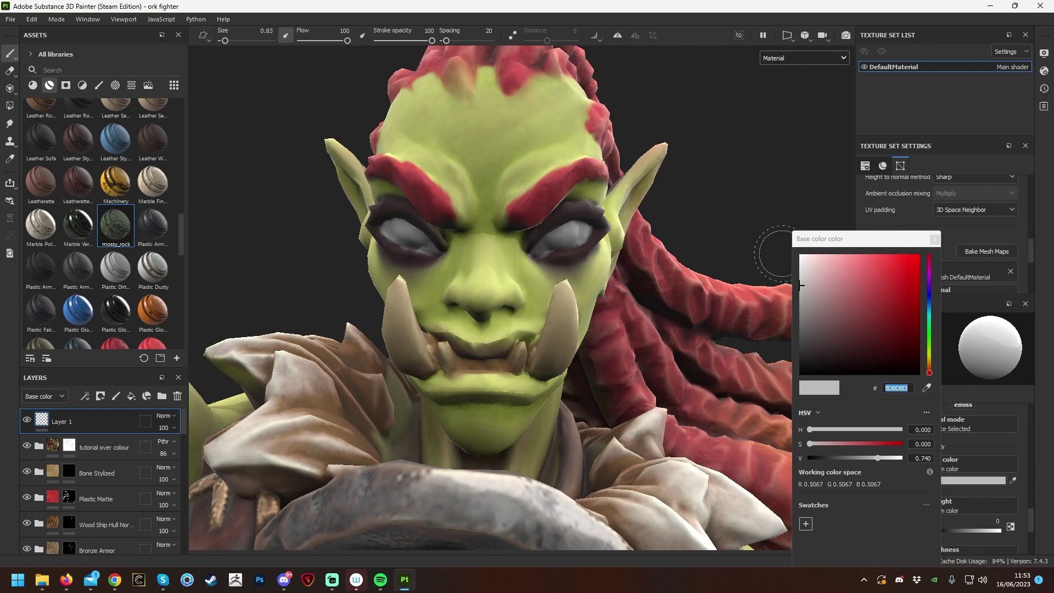
pyautogui.moveTo(929, 309); pyautogui.dragTo(881, 337)
pyautogui.keyDown('alt'); pyautogui.moveTo(709, 137); pyautogui.dragTo(739, 147); pyautogui.keyUp('alt')
# Paint a round dark teal iris on each eyeball with a brush size of 1.56.
pyautogui.moveTo(432, 239); pyautogui.dragTo(426, 225)
pyautogui.hotkey('ctrl', 'z')
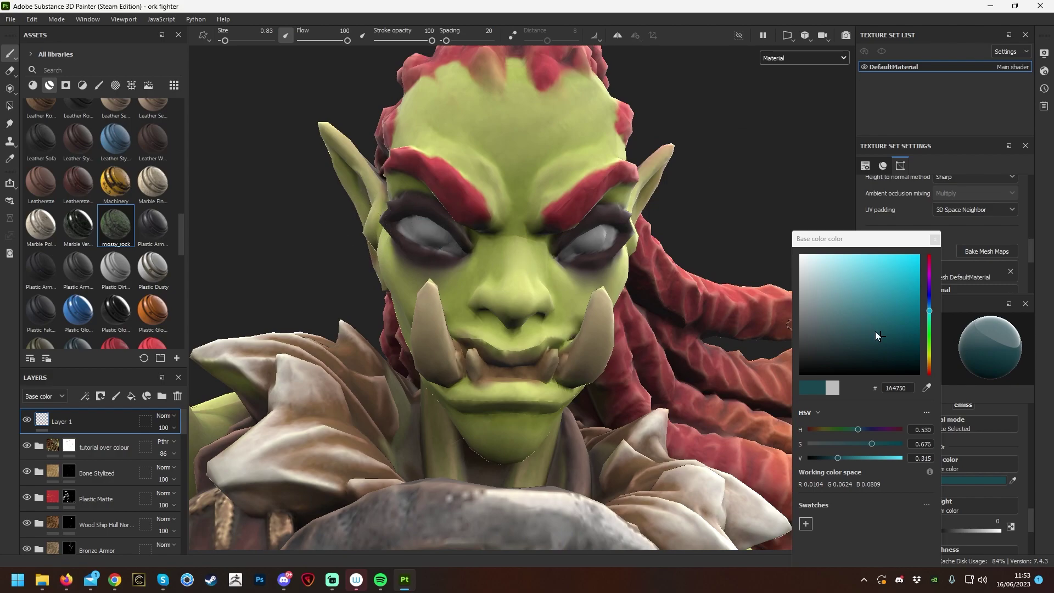
pyautogui.rightClick(462, 272)
pyautogui.moveTo(399, 282); pyautogui.dragTo(404, 282)
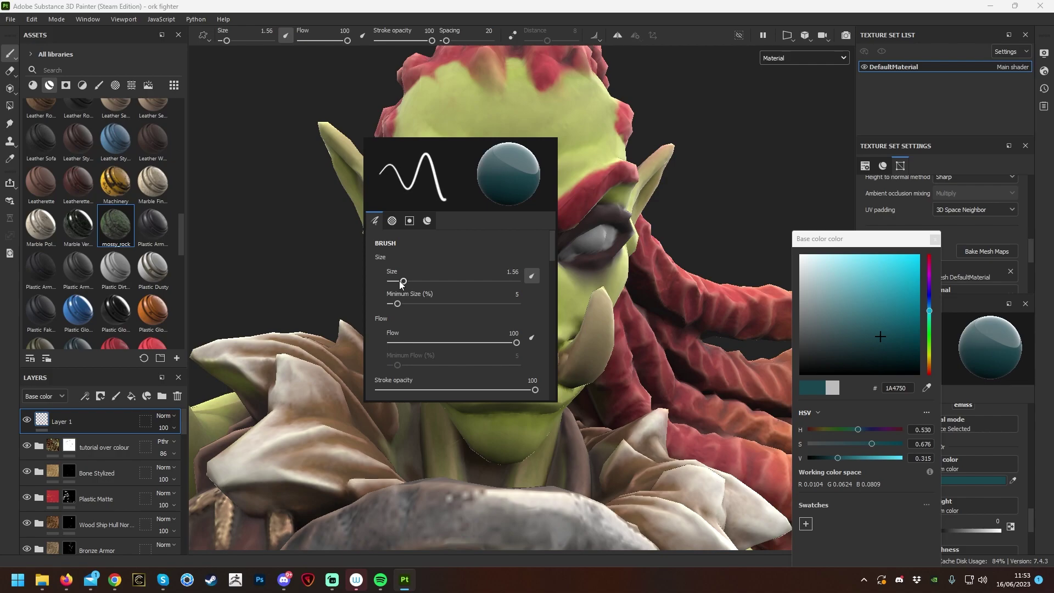
pyautogui.moveTo(428, 235)
pyautogui.mouseDown()
pyautogui.moveTo(421, 230)
pyautogui.moveTo(431, 234)
pyautogui.mouseUp()
pyautogui.moveTo(643, 200)
pyautogui.keyDown('alt'); pyautogui.mouseDown()
pyautogui.moveTo(696, 165)
pyautogui.moveTo(676, 170)
pyautogui.mouseUp(); pyautogui.keyUp('alt')
pyautogui.moveTo(569, 230); pyautogui.dragTo(565, 234)
pyautogui.moveTo(706, 165)
pyautogui.keyDown('alt'); pyautogui.mouseDown()
pyautogui.moveTo(735, 172)
pyautogui.moveTo(738, 158)
pyautogui.mouseUp(); pyautogui.keyUp('alt')
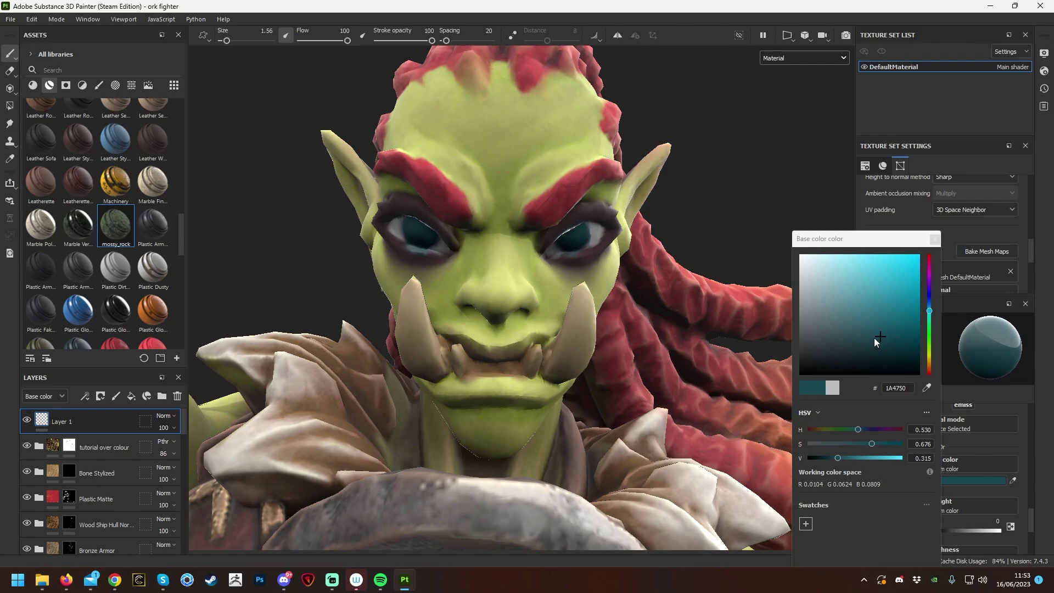
# Lighten both irises with the lighter teal 3499AF, using flow 67 and stroke opacity 44.
pyautogui.moveTo(884, 281)
pyautogui.mouseDown()
pyautogui.moveTo(872, 349)
pyautogui.moveTo(884, 292)
pyautogui.mouseUp()
pyautogui.moveTo(725, 198)
pyautogui.keyDown('alt'); pyautogui.mouseDown()
pyautogui.moveTo(730, 176)
pyautogui.moveTo(687, 182)
pyautogui.mouseUp(); pyautogui.keyUp('alt')
pyautogui.moveTo(334, 39); pyautogui.dragTo(331, 39)
pyautogui.moveTo(404, 40); pyautogui.dragTo(400, 39)
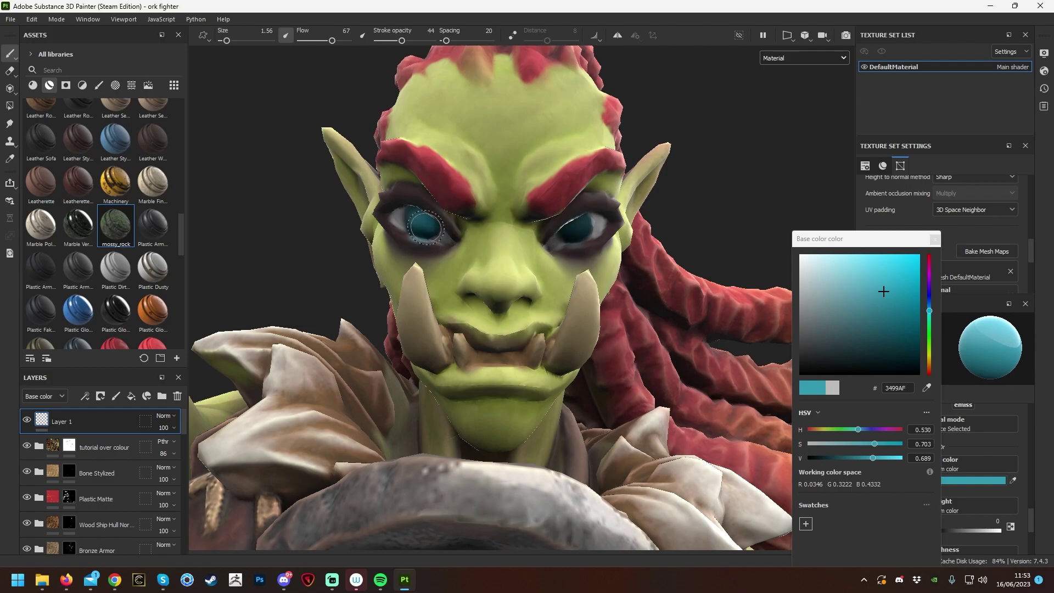
pyautogui.moveTo(577, 230); pyautogui.dragTo(586, 228)
pyautogui.moveTo(735, 176)
pyautogui.keyDown('alt'); pyautogui.mouseDown()
pyautogui.moveTo(730, 153)
pyautogui.moveTo(750, 198)
pyautogui.mouseUp(); pyautogui.keyUp('alt')
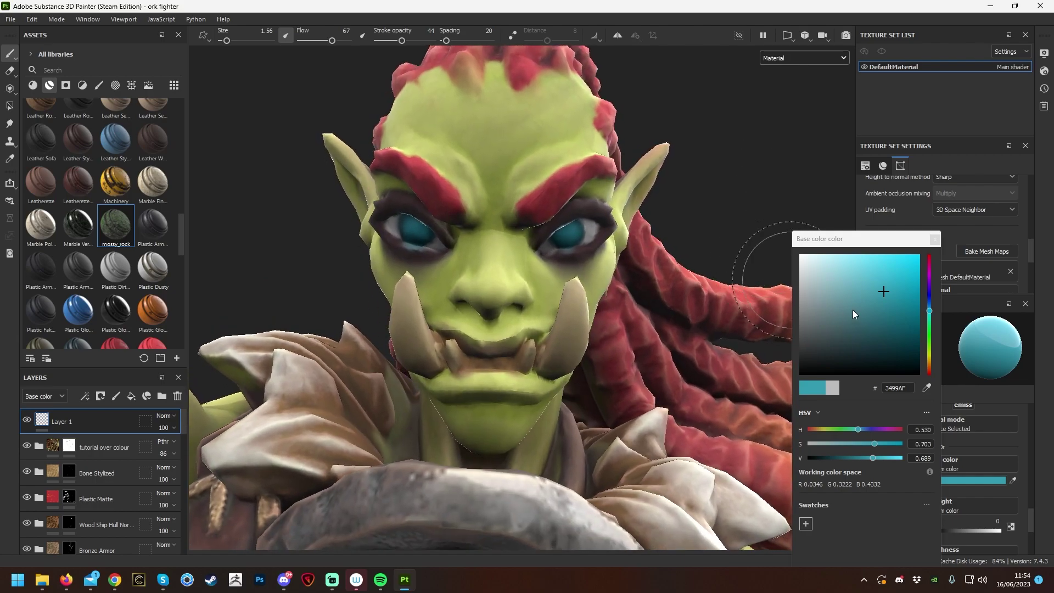
# Paint a dark pupil in each iris with colour 1A2426, brush size 0.75, flow 100 and stroke opacity 100.
pyautogui.moveTo(834, 354)
pyautogui.mouseDown()
pyautogui.moveTo(825, 360)
pyautogui.moveTo(839, 357)
pyautogui.mouseUp()
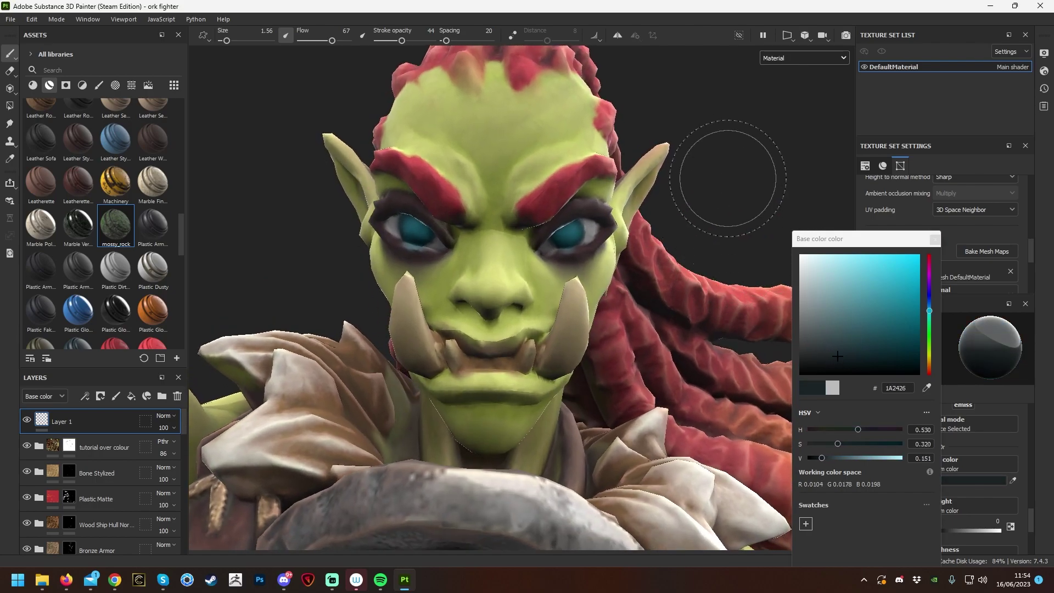
pyautogui.rightClick(771, 229)
pyautogui.moveTo(763, 239); pyautogui.dragTo(748, 239)
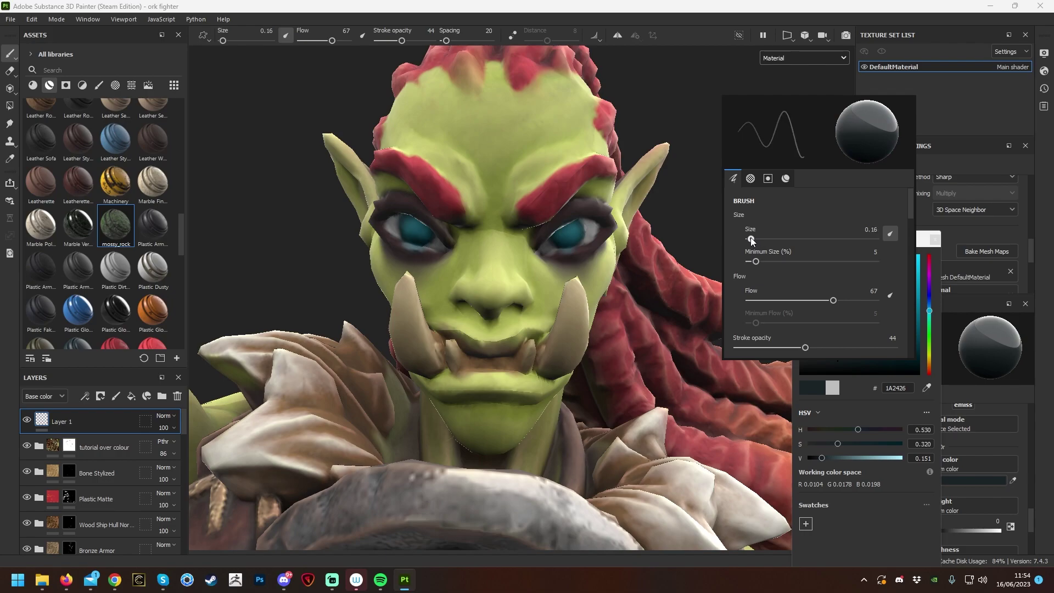
pyautogui.rightClick(583, 236)
pyautogui.moveTo(606, 299); pyautogui.dragTo(611, 299)
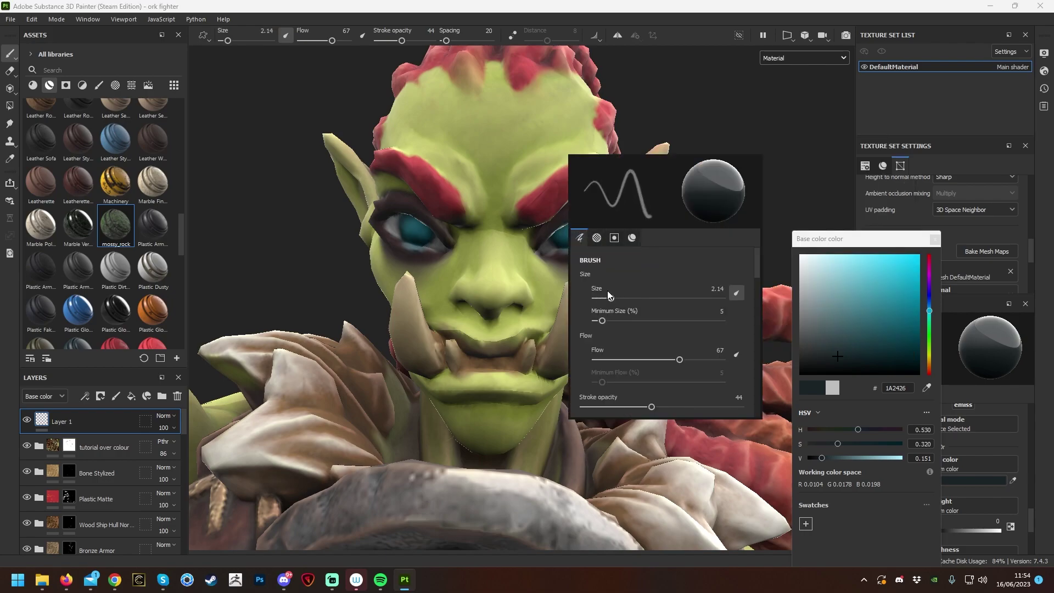
pyautogui.rightClick(627, 300)
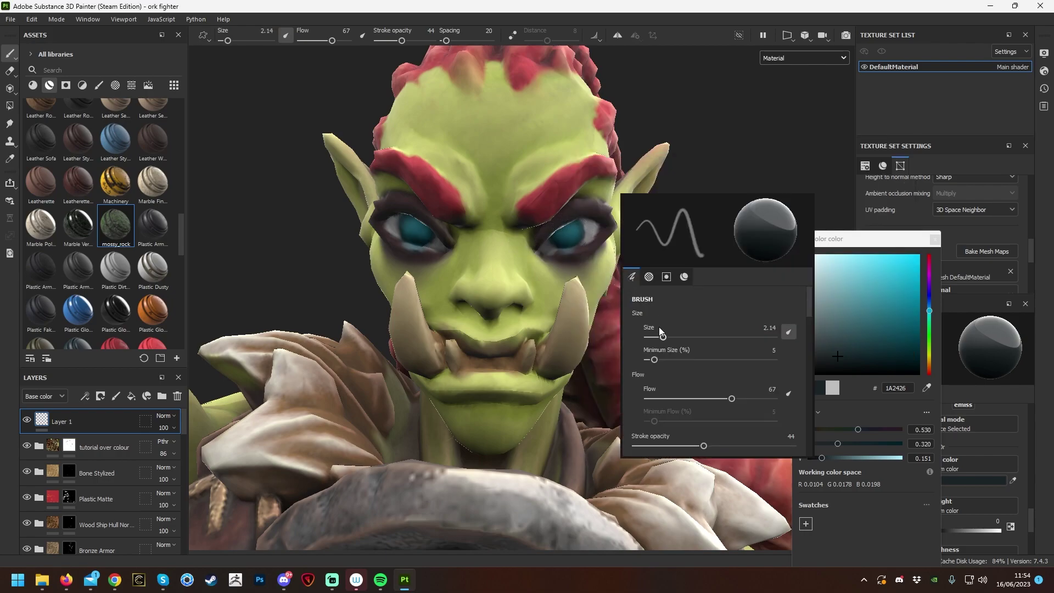
pyautogui.moveTo(661, 337); pyautogui.dragTo(654, 336)
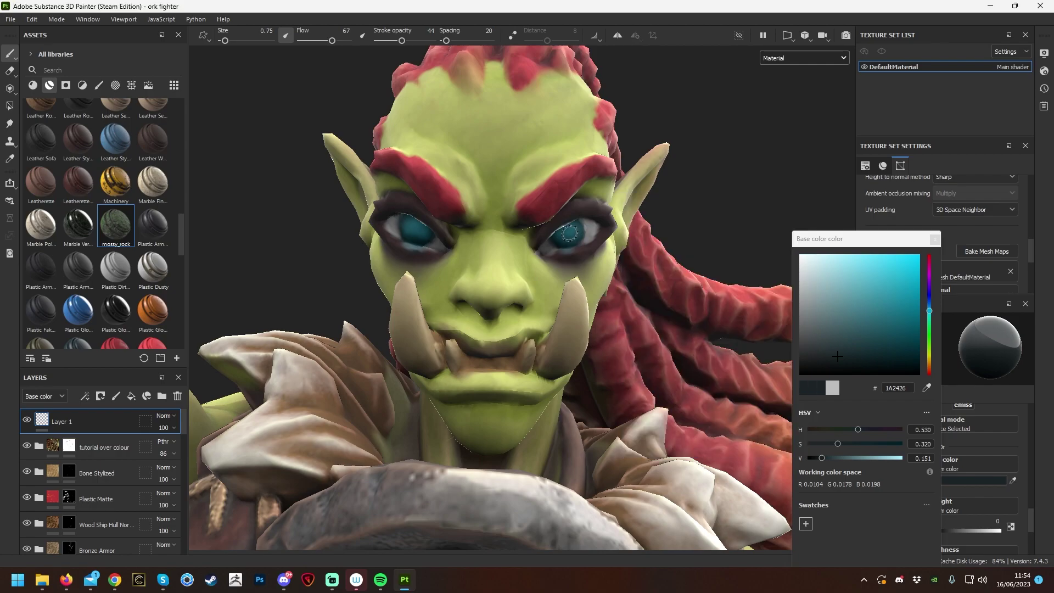
pyautogui.press('super')
pyautogui.press('super')
pyautogui.moveTo(373, 41); pyautogui.dragTo(408, 39)
pyautogui.click(567, 233)
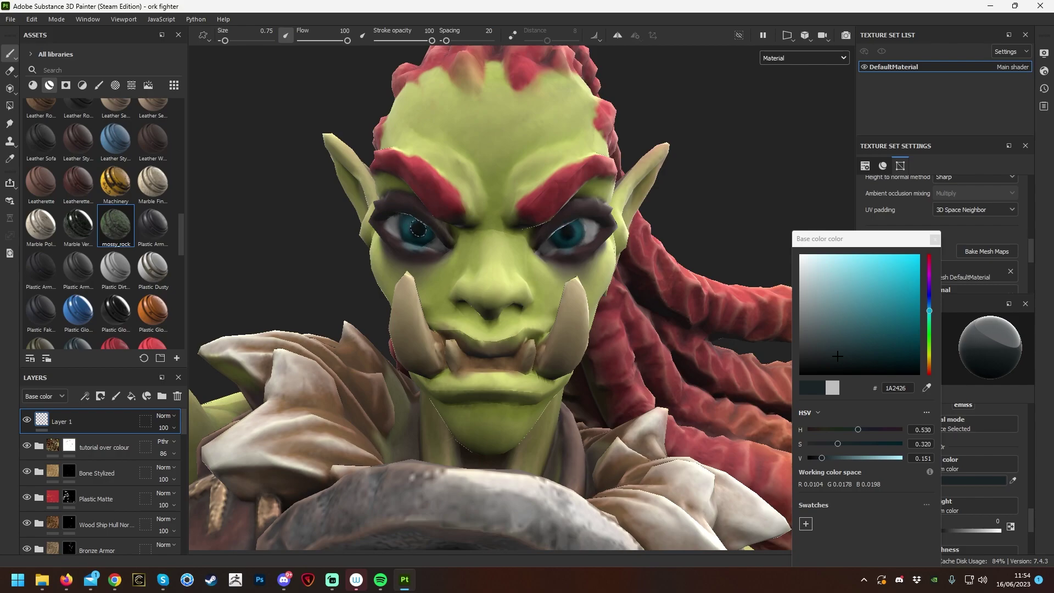
# Add fine bright blue 64D8F1 strokes inside both irises with a 0.24 brush, plus pale D3EAEF glints near the pupils.
pyautogui.press('f')
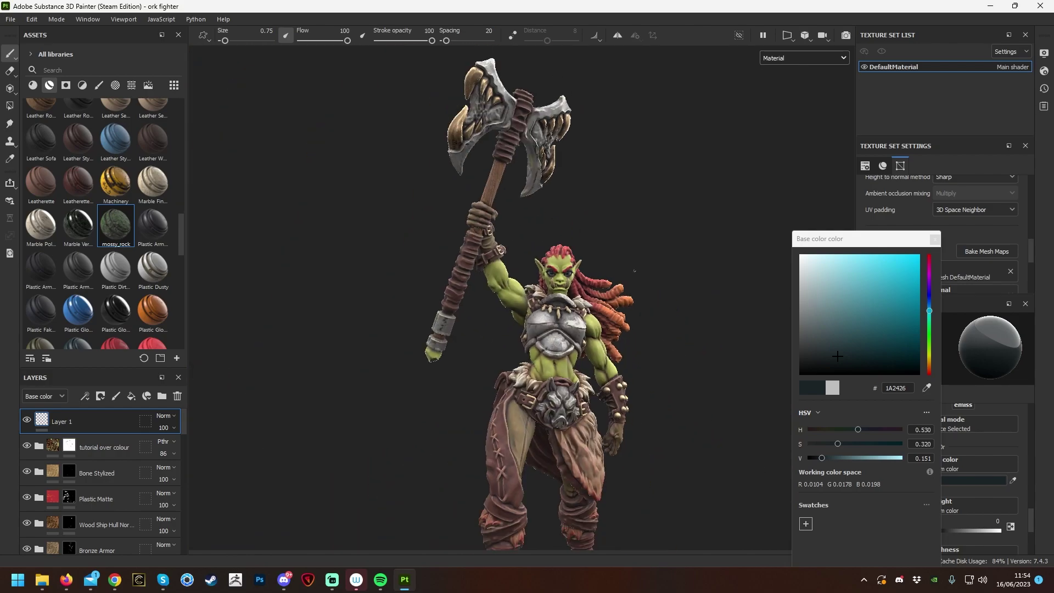
pyautogui.scroll(5, 593, 312)
pyautogui.keyDown('alt'); pyautogui.moveTo(593, 312); pyautogui.dragTo(531, 176); pyautogui.keyUp('alt')
pyautogui.scroll(5, 593, 165)
pyautogui.keyDown('alt'); pyautogui.moveTo(593, 164); pyautogui.dragTo(695, 191); pyautogui.keyUp('alt')
pyautogui.moveTo(860, 272)
pyautogui.mouseDown()
pyautogui.moveTo(877, 265)
pyautogui.moveTo(870, 261)
pyautogui.mouseUp()
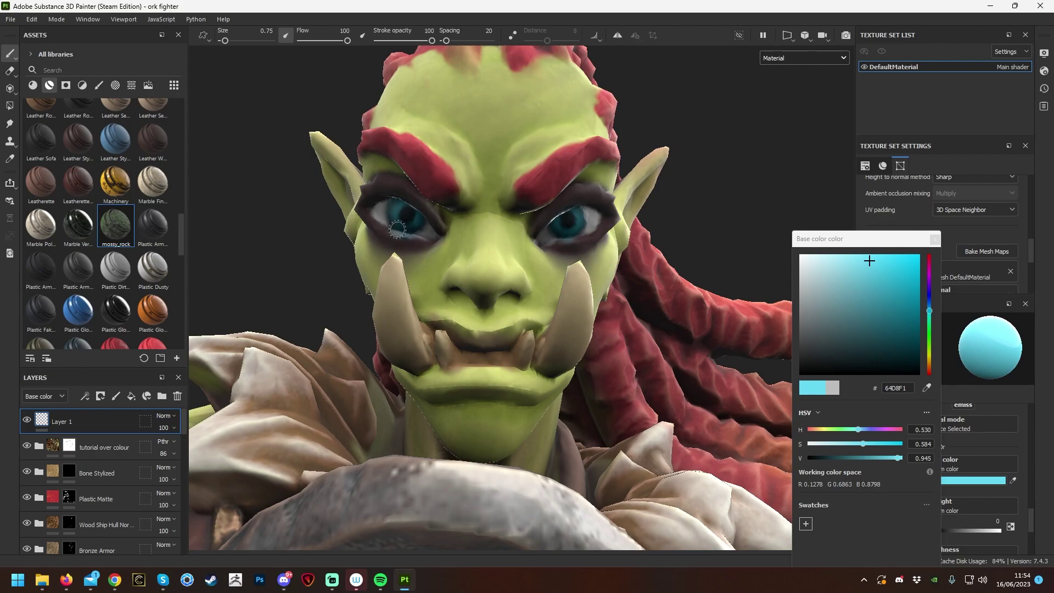
pyautogui.rightClick(714, 215)
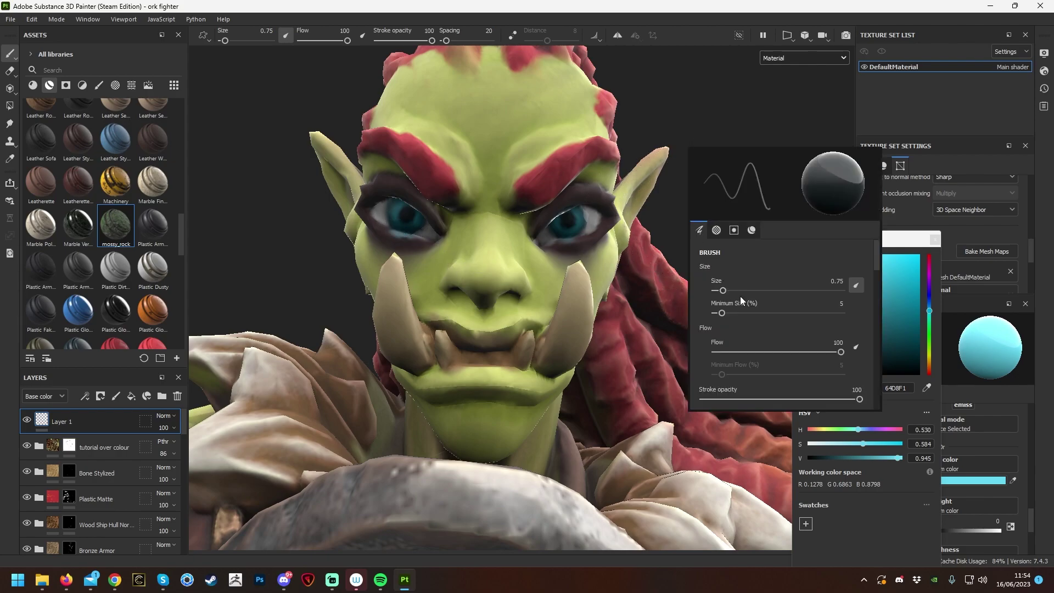
pyautogui.moveTo(723, 291); pyautogui.dragTo(716, 291)
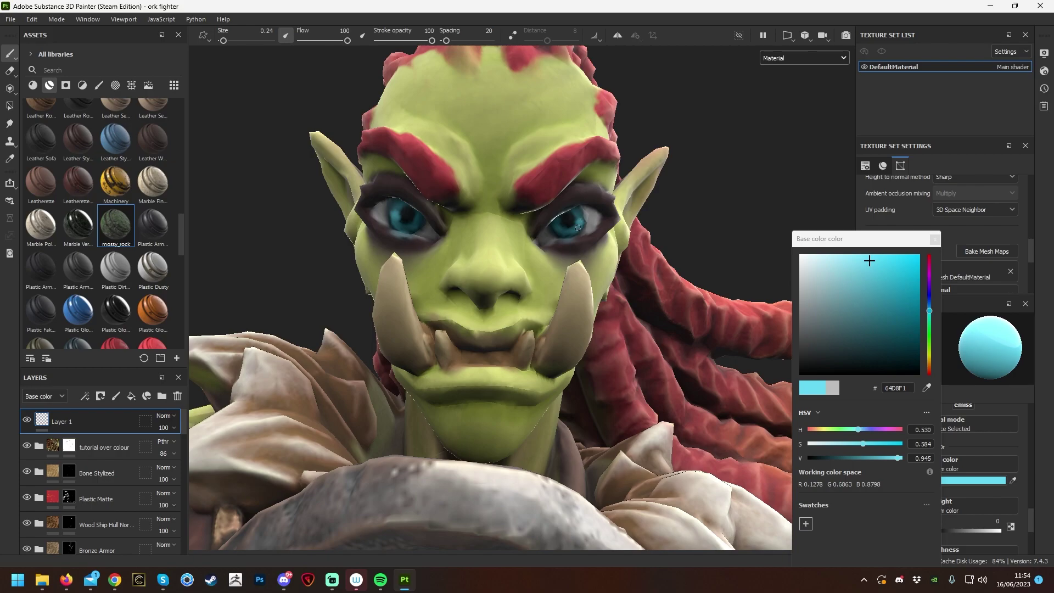
pyautogui.moveTo(828, 269); pyautogui.dragTo(813, 262)
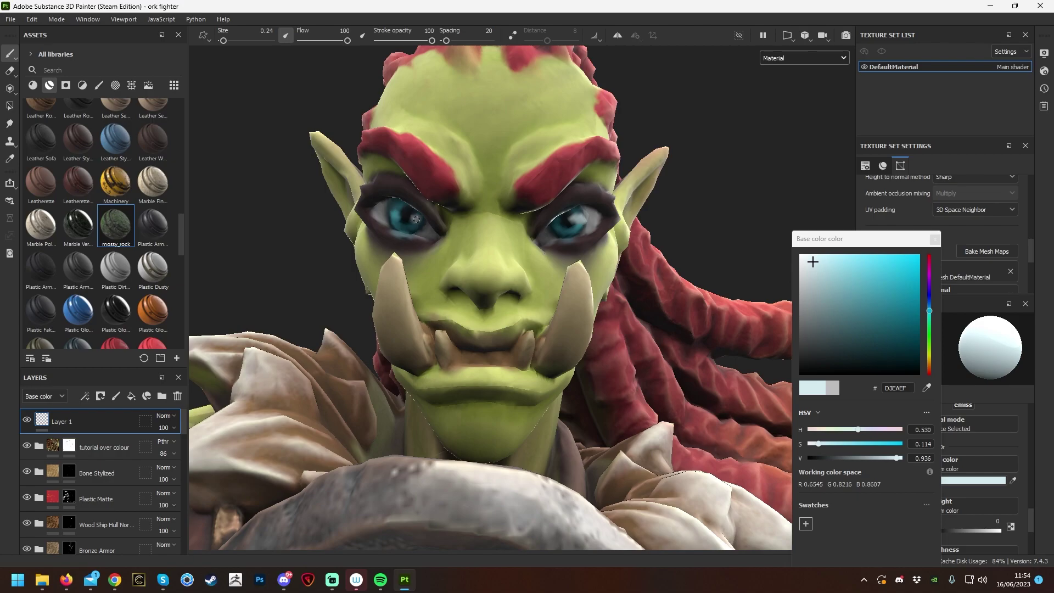
# Set the paint's base colour to the muted dark red 703F3F.
pyautogui.keyDown('alt'); pyautogui.moveTo(769, 179); pyautogui.dragTo(773, 187); pyautogui.keyUp('alt')
pyautogui.moveTo(835, 334); pyautogui.dragTo(798, 357)
pyautogui.click(826, 357)
pyautogui.click(930, 367)
pyautogui.moveTo(845, 340)
pyautogui.mouseDown()
pyautogui.moveTo(826, 334)
pyautogui.moveTo(855, 346)
pyautogui.moveTo(853, 324)
pyautogui.mouseUp()
pyautogui.moveTo(930, 370); pyautogui.dragTo(924, 379)
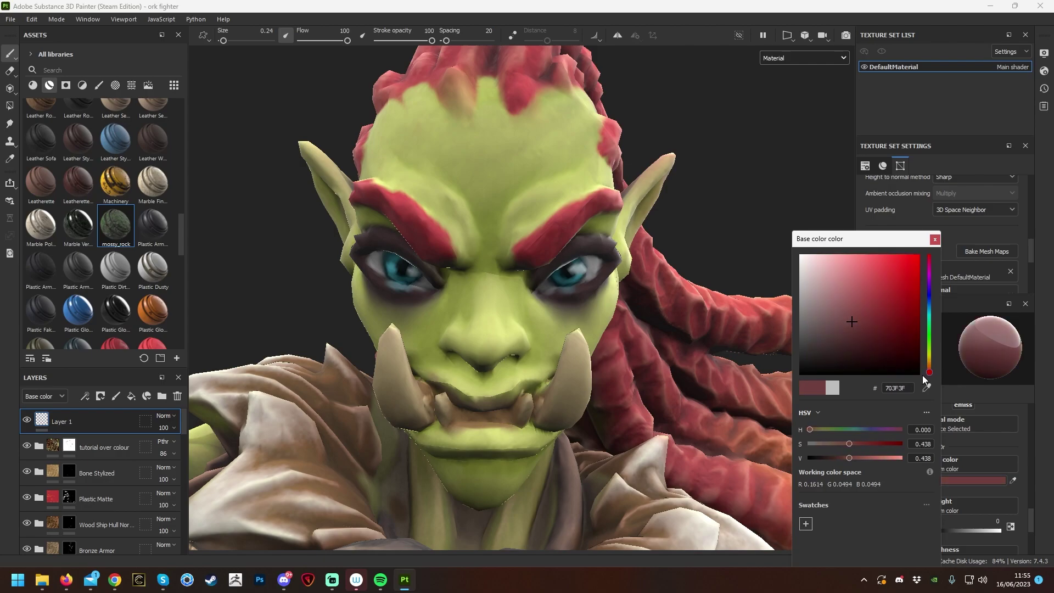
pyautogui.click(935, 240)
# Set the paint's roughness to 1 and paint muted red rims along the eyelids of both eyes.
pyautogui.scroll(-2, 957, 470)
pyautogui.scroll(-1, 957, 470)
pyautogui.moveTo(921, 514); pyautogui.dragTo(1003, 523)
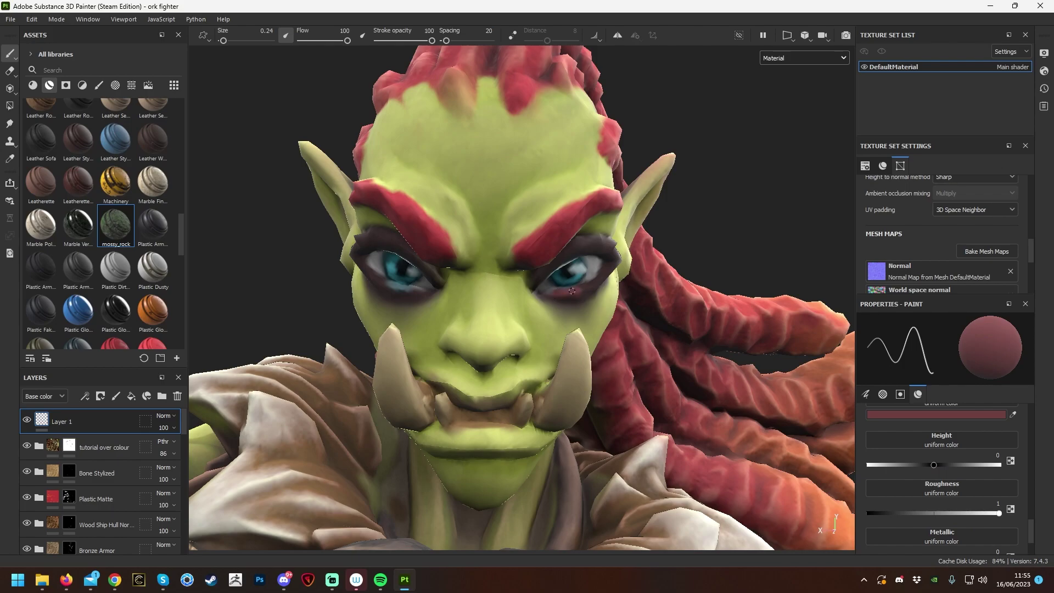
pyautogui.keyDown('alt'); pyautogui.moveTo(566, 297); pyautogui.dragTo(581, 280); pyautogui.keyUp('alt')
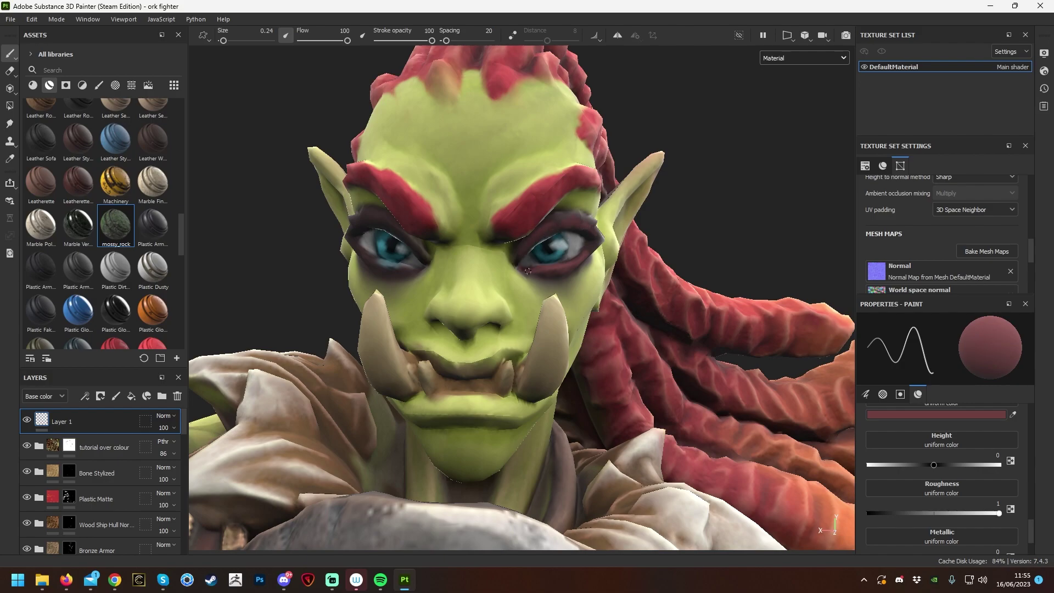
pyautogui.keyDown('alt'); pyautogui.moveTo(706, 200); pyautogui.dragTo(555, 242); pyautogui.keyUp('alt')
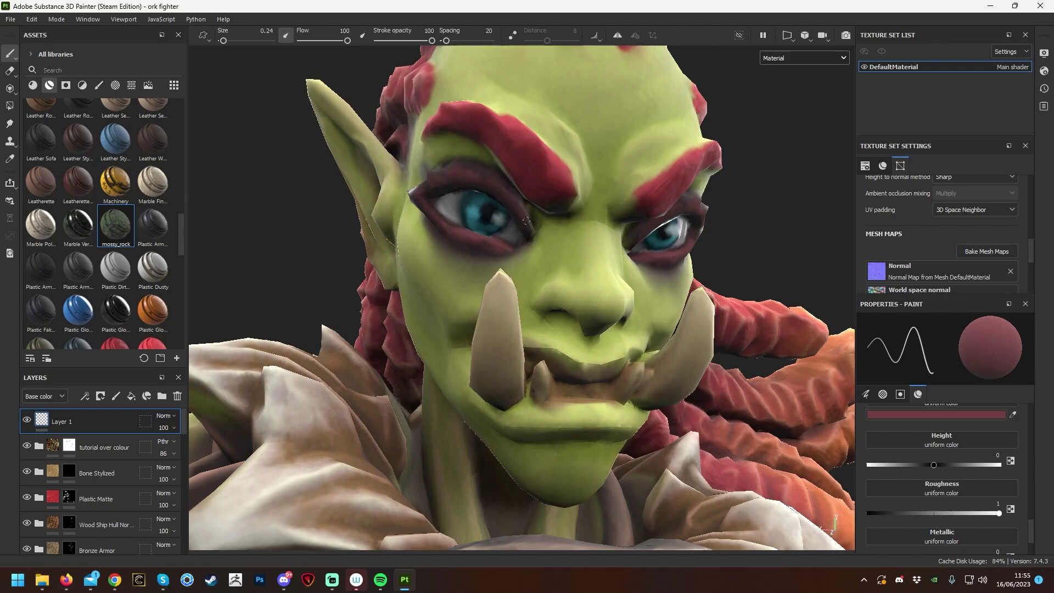
# Examine the painted eyes from a distance and close up, from several angles.
pyautogui.scroll(-10, 540, 224)
pyautogui.keyDown('alt'); pyautogui.moveTo(773, 235); pyautogui.dragTo(680, 193, button='middle'); pyautogui.keyUp('alt')
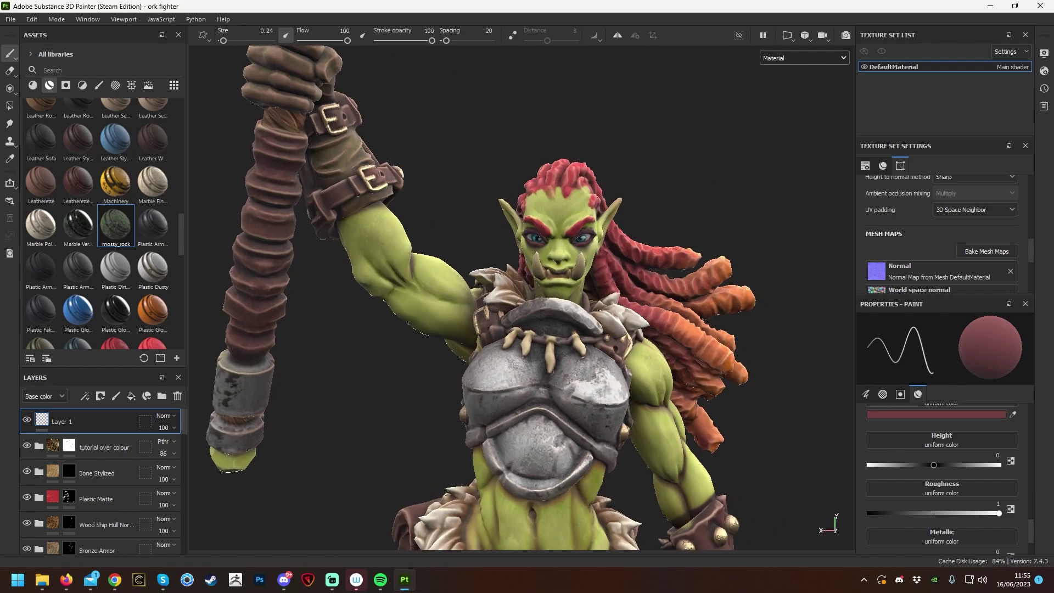
pyautogui.scroll(-6, 681, 193)
pyautogui.scroll(4, 730, 243)
pyautogui.keyDown('alt'); pyautogui.moveTo(730, 243); pyautogui.dragTo(437, 245); pyautogui.keyUp('alt')
pyautogui.scroll(6, 653, 193)
pyautogui.scroll(-3, 653, 192)
pyautogui.scroll(4, 403, 280)
pyautogui.scroll(-3, 437, 245)
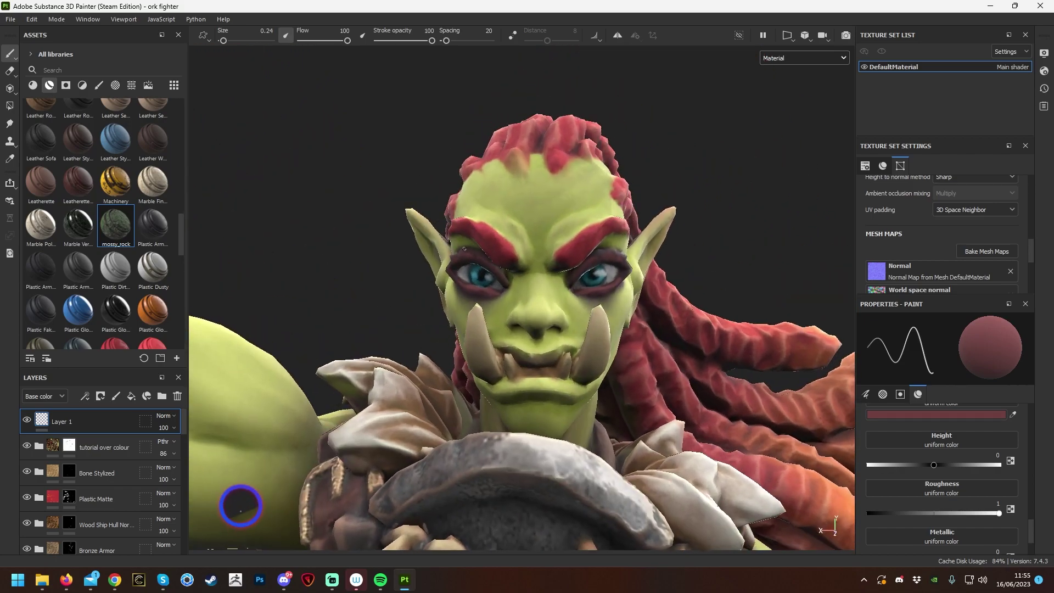
pyautogui.scroll(6, 623, 332)
pyautogui.scroll(-3, 624, 333)
pyautogui.scroll(-2, 624, 333)
pyautogui.keyDown('alt'); pyautogui.moveTo(623, 333); pyautogui.dragTo(615, 187); pyautogui.keyUp('alt')
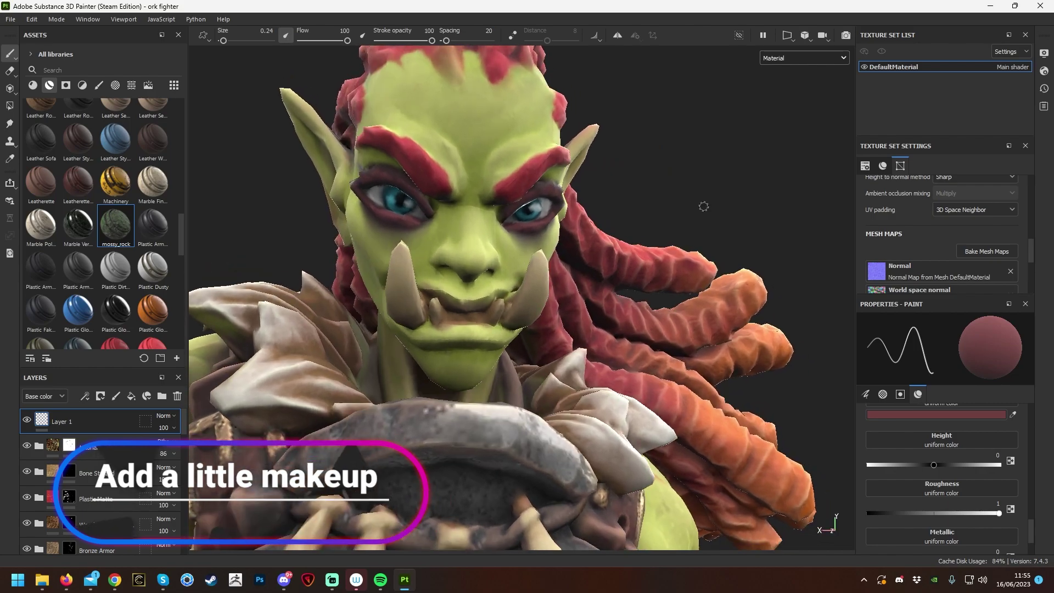
# Set the paint's base colour to the dark green 314715.
pyautogui.click(961, 415)
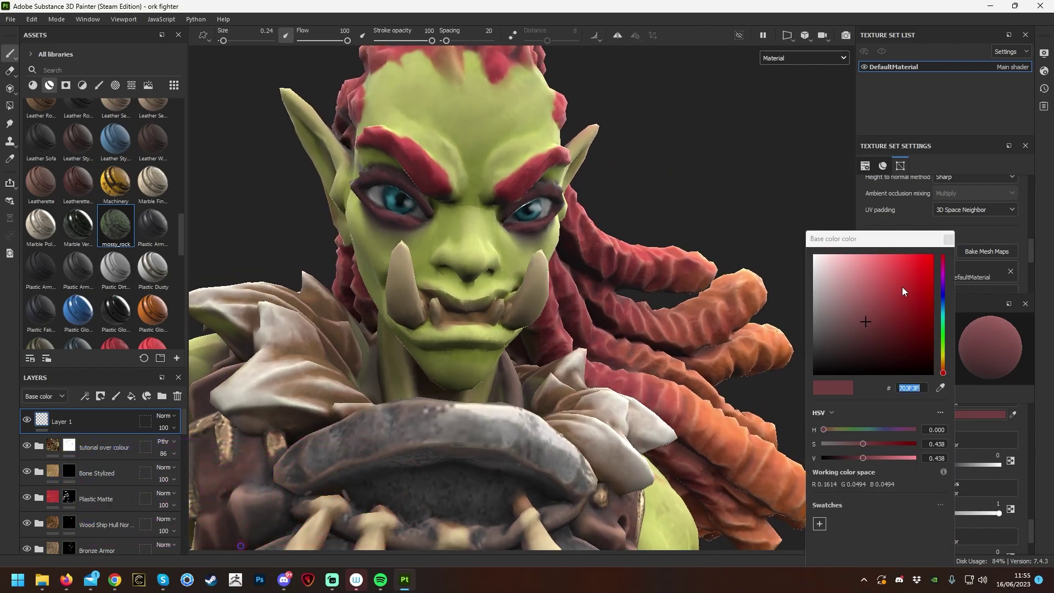
pyautogui.click(870, 287)
pyautogui.click(867, 307)
pyautogui.click(874, 327)
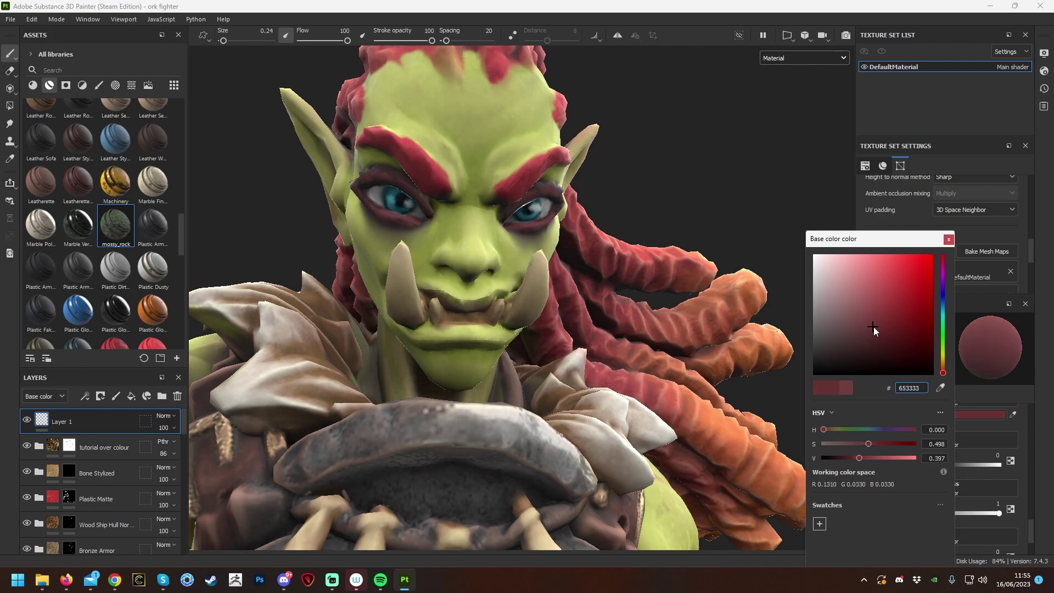
pyautogui.moveTo(943, 360); pyautogui.dragTo(897, 341)
# Paint the upper and lower lips dark green around the tusks with a 0.83 brush.
pyautogui.keyDown('alt'); pyautogui.moveTo(621, 209); pyautogui.dragTo(595, 167); pyautogui.keyUp('alt')
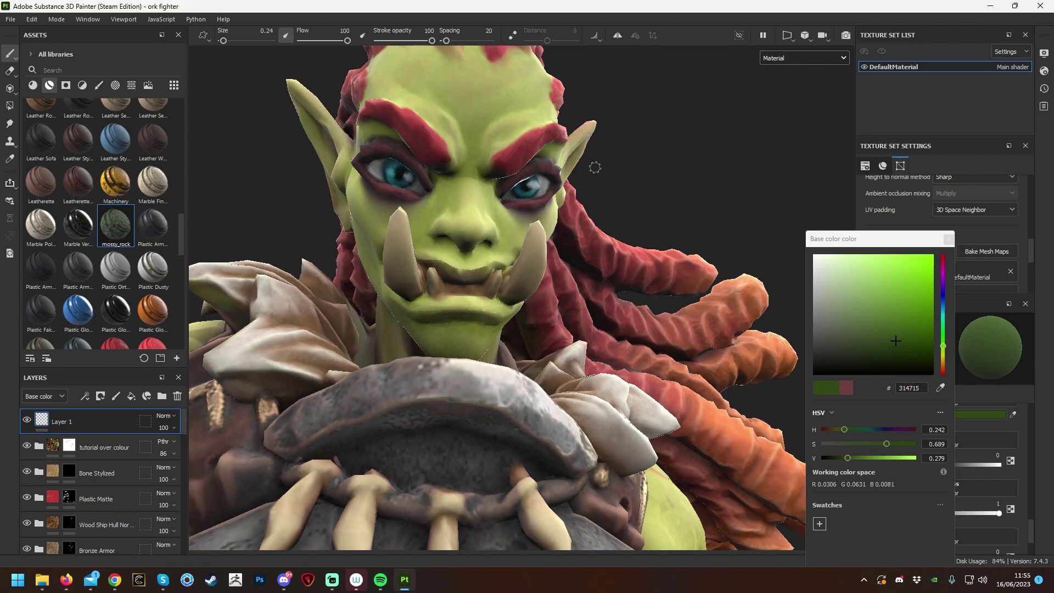
pyautogui.rightClick(496, 279)
pyautogui.moveTo(518, 348); pyautogui.dragTo(525, 349)
pyautogui.moveTo(440, 269)
pyautogui.mouseDown()
pyautogui.moveTo(497, 269)
pyautogui.moveTo(430, 268)
pyautogui.moveTo(503, 269)
pyautogui.moveTo(428, 313)
pyautogui.moveTo(412, 302)
pyautogui.moveTo(502, 309)
pyautogui.mouseUp()
pyautogui.keyDown('alt'); pyautogui.moveTo(666, 176); pyautogui.dragTo(678, 192); pyautogui.keyUp('alt')
pyautogui.rightClick(551, 313)
pyautogui.moveTo(575, 378); pyautogui.dragTo(571, 379)
pyautogui.moveTo(501, 312)
pyautogui.mouseDown()
pyautogui.moveTo(489, 288)
pyautogui.moveTo(497, 269)
pyautogui.moveTo(484, 275)
pyautogui.moveTo(496, 310)
pyautogui.mouseUp()
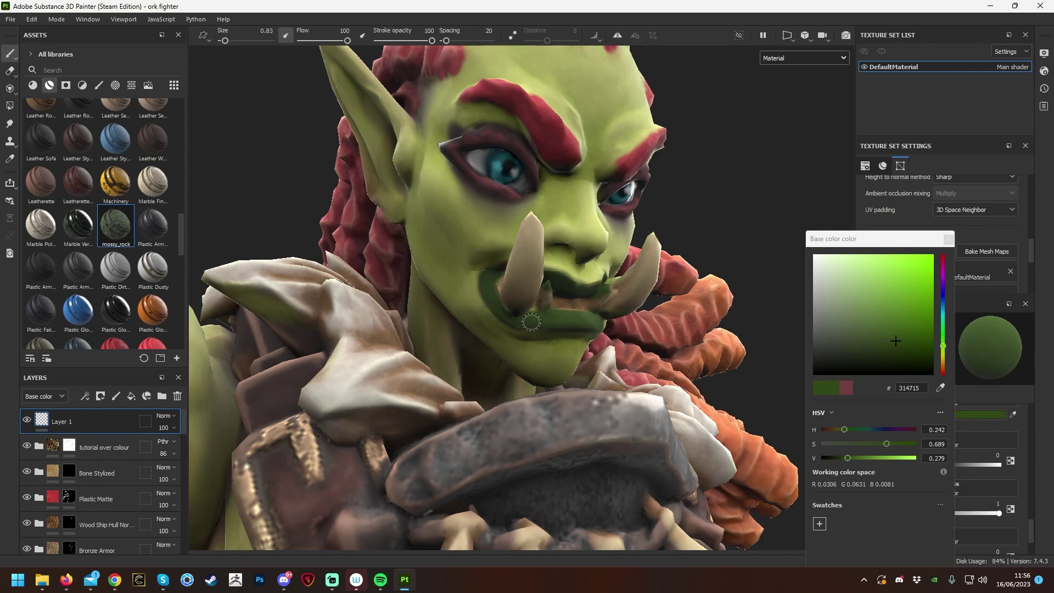
pyautogui.moveTo(583, 334)
pyautogui.keyDown('alt'); pyautogui.mouseDown()
pyautogui.moveTo(593, 183)
pyautogui.moveTo(648, 187)
pyautogui.moveTo(575, 160)
pyautogui.moveTo(394, 319)
pyautogui.moveTo(419, 299)
pyautogui.mouseUp(); pyautogui.keyUp('alt')
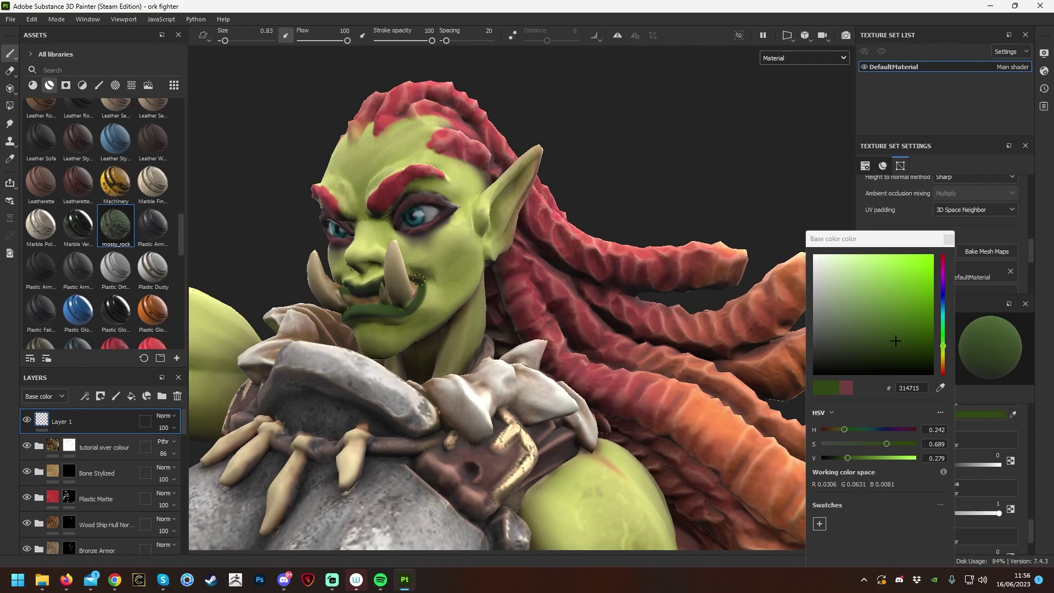
pyautogui.keyDown('alt'); pyautogui.moveTo(429, 281); pyautogui.dragTo(458, 248); pyautogui.keyUp('alt')
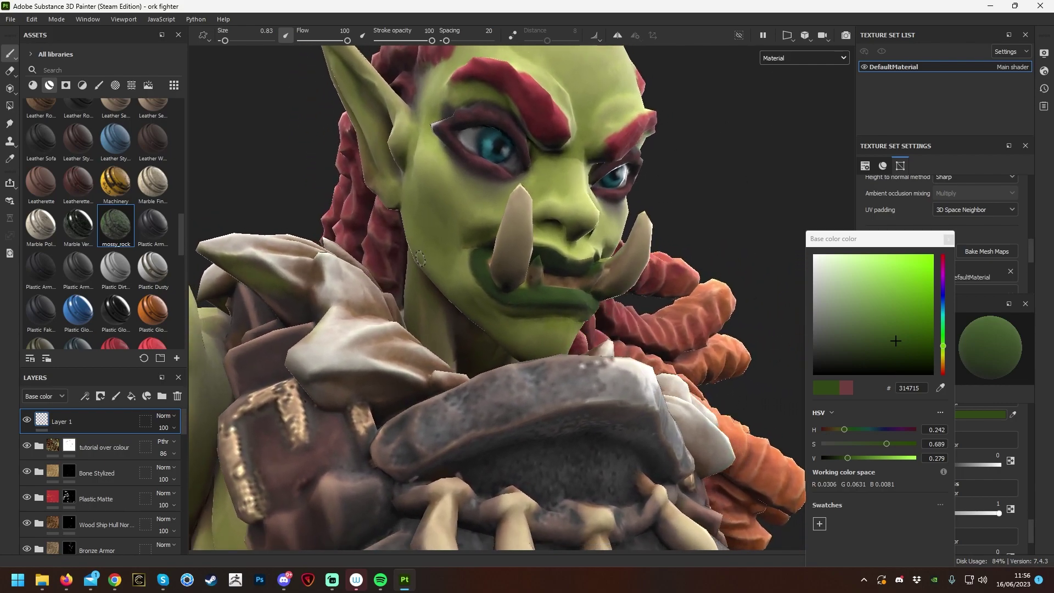
# Clean up the edges of the green lip paint around the mouth and tusks with a 0.99 eraser.
pyautogui.click(9, 70)
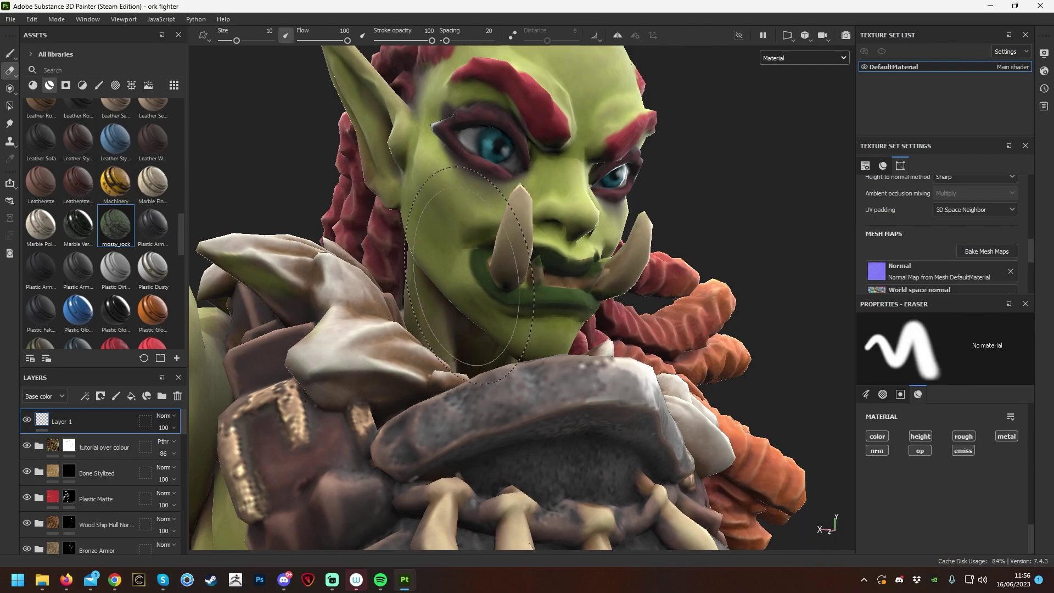
pyautogui.rightClick(469, 280)
pyautogui.moveTo(568, 273); pyautogui.dragTo(543, 273)
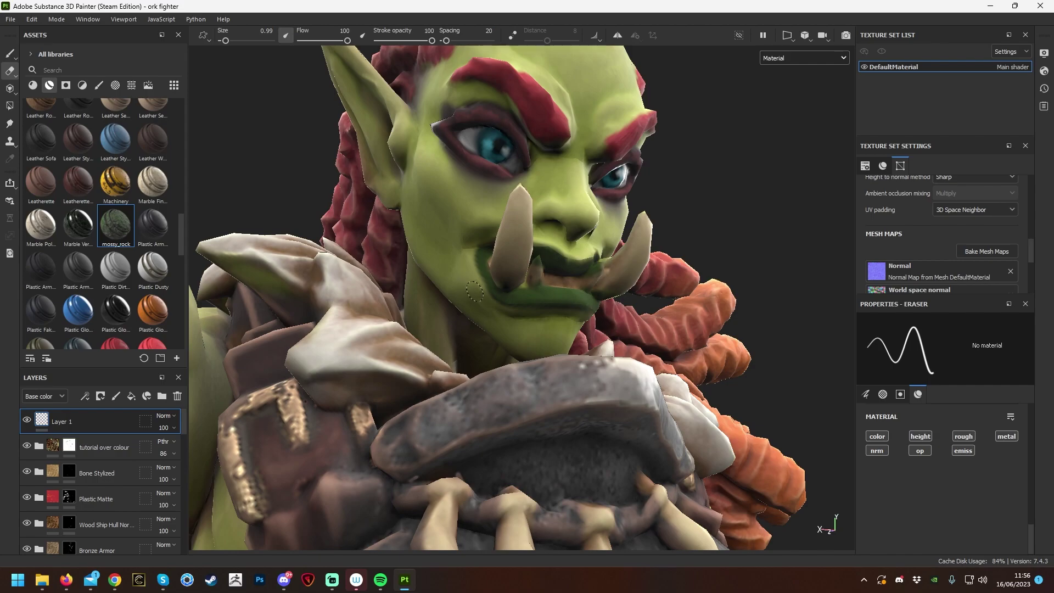
pyautogui.moveTo(506, 317); pyautogui.dragTo(569, 311)
pyautogui.hotkey('ctrl', 'z')
pyautogui.keyDown('alt'); pyautogui.moveTo(763, 229); pyautogui.dragTo(687, 234); pyautogui.keyUp('alt')
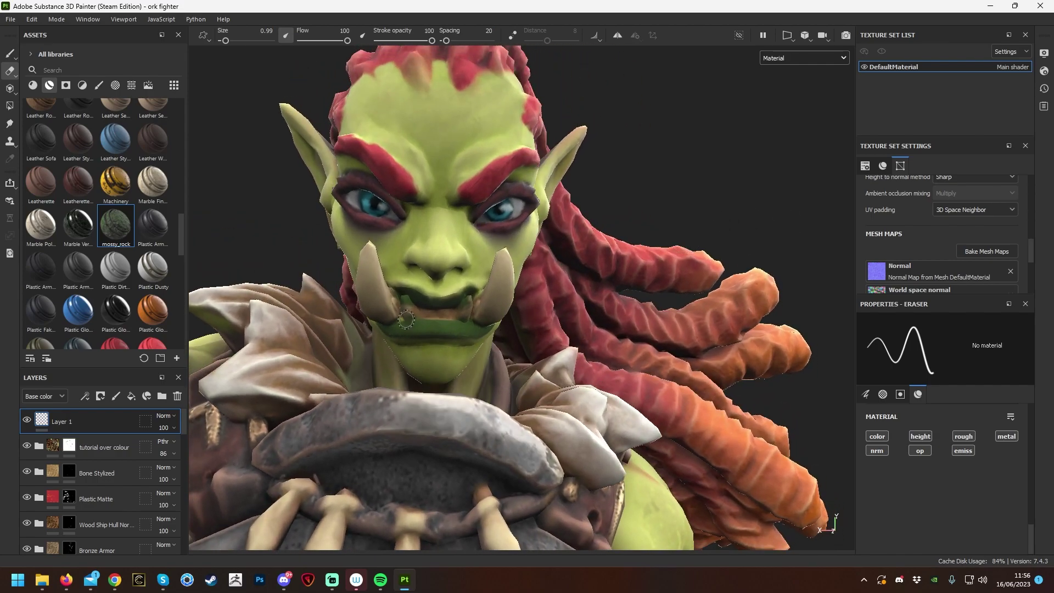
pyautogui.moveTo(408, 310); pyautogui.dragTo(407, 306)
pyautogui.moveTo(599, 231)
pyautogui.keyDown('alt'); pyautogui.mouseDown()
pyautogui.moveTo(683, 195)
pyautogui.moveTo(692, 206)
pyautogui.moveTo(503, 415)
pyautogui.mouseUp(); pyautogui.keyUp('alt')
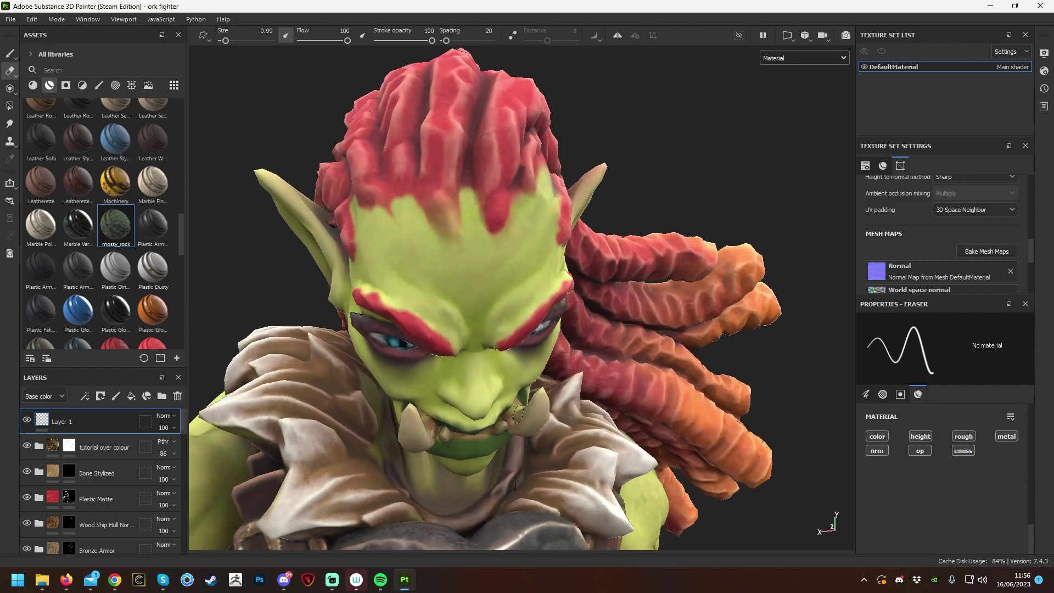
pyautogui.keyDown('alt'); pyautogui.moveTo(744, 205); pyautogui.dragTo(517, 258); pyautogui.keyUp('alt')
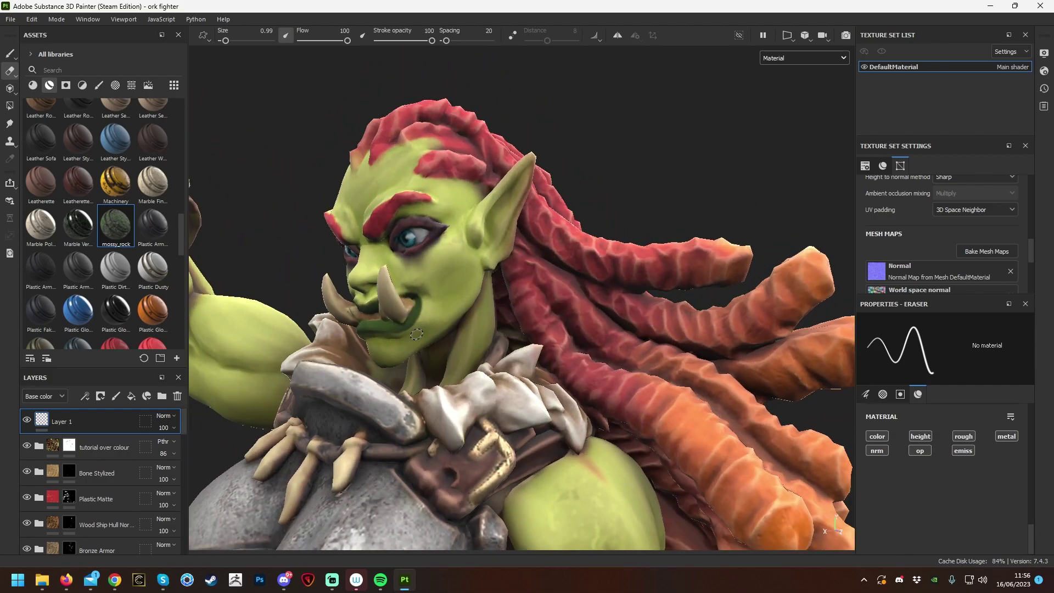
pyautogui.moveTo(670, 176)
pyautogui.keyDown('alt'); pyautogui.mouseDown()
pyautogui.moveTo(727, 141)
pyautogui.moveTo(727, 182)
pyautogui.moveTo(758, 192)
pyautogui.moveTo(808, 183)
pyautogui.moveTo(541, 283)
pyautogui.mouseUp(); pyautogui.keyUp('alt')
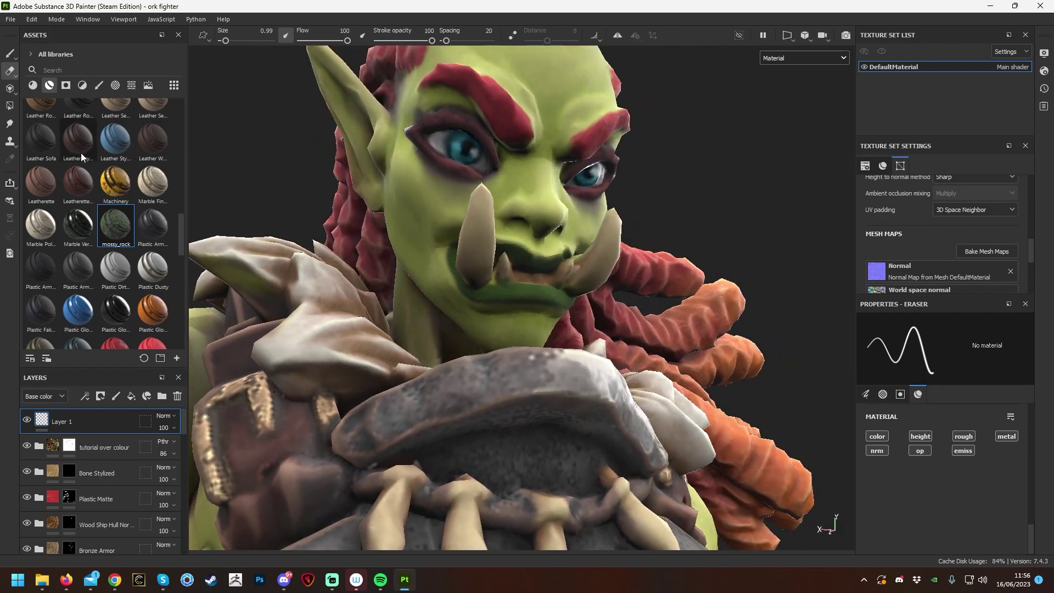
# Return to painting with the roughness at 0.4122 and the base colour at the lighter green 43611E.
pyautogui.click(11, 55)
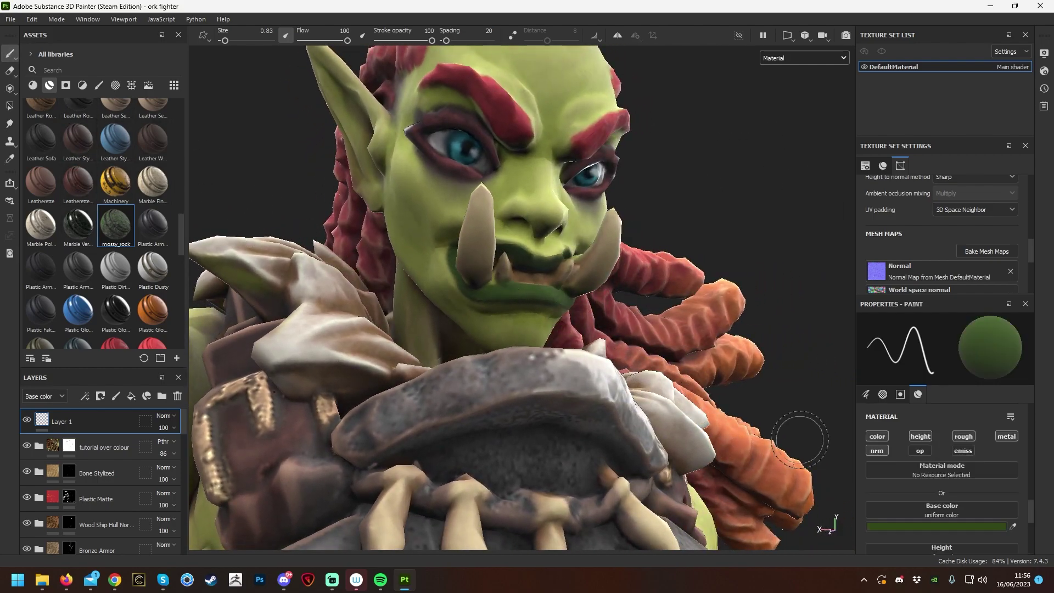
pyautogui.scroll(-3, 1027, 510)
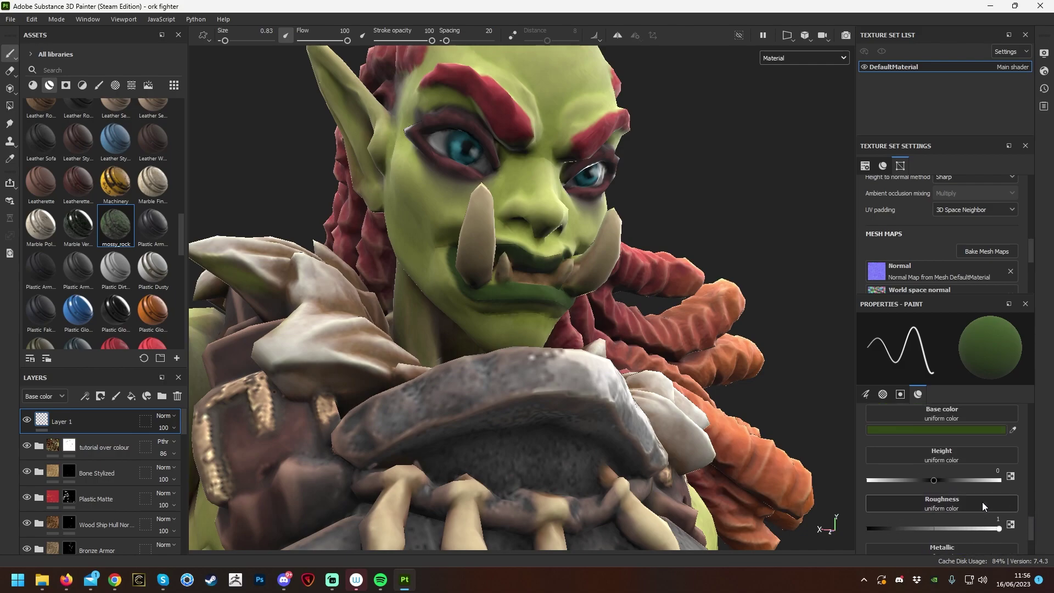
pyautogui.moveTo(941, 529); pyautogui.dragTo(921, 529)
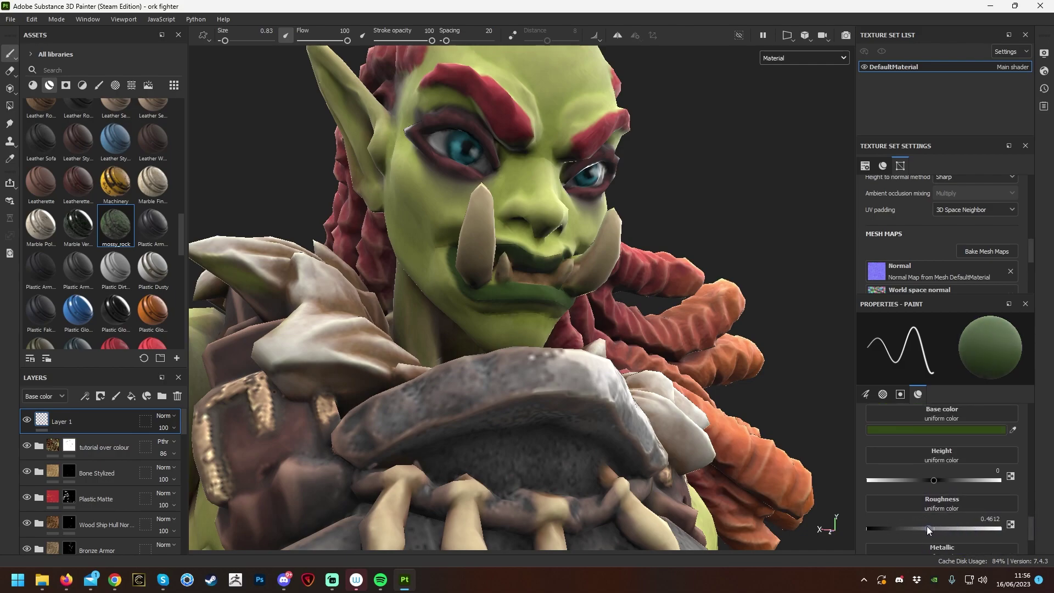
pyautogui.click(960, 429)
pyautogui.moveTo(857, 264); pyautogui.dragTo(881, 306)
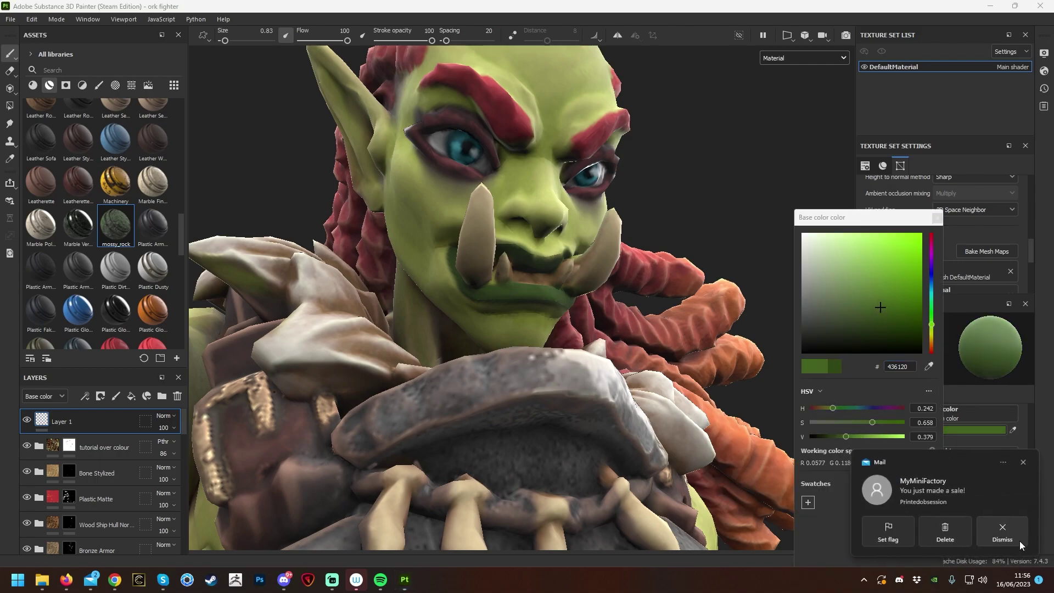
pyautogui.click(1016, 538)
pyautogui.click(882, 307)
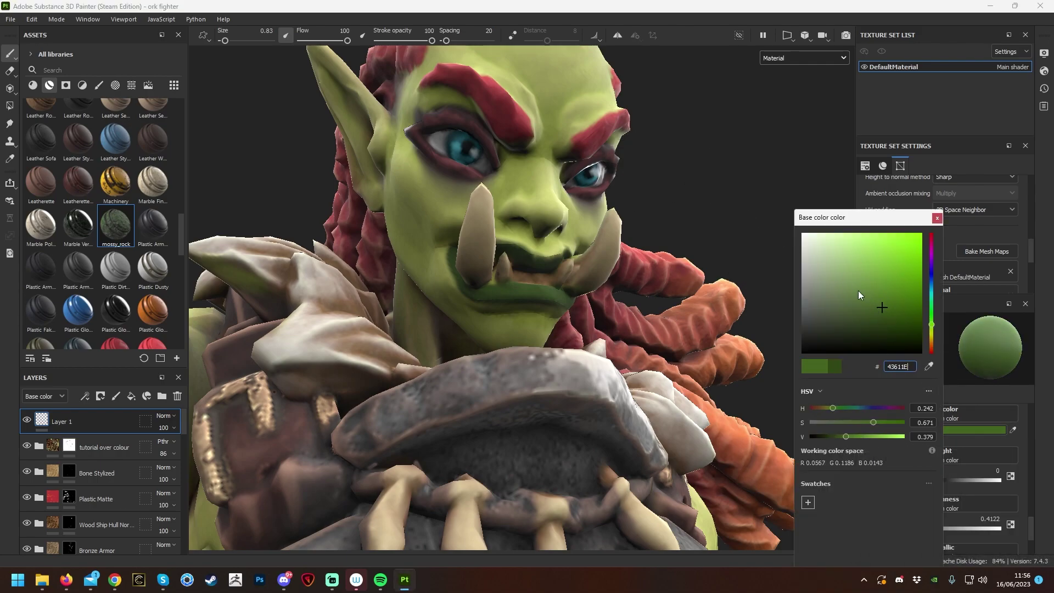
pyautogui.click(936, 218)
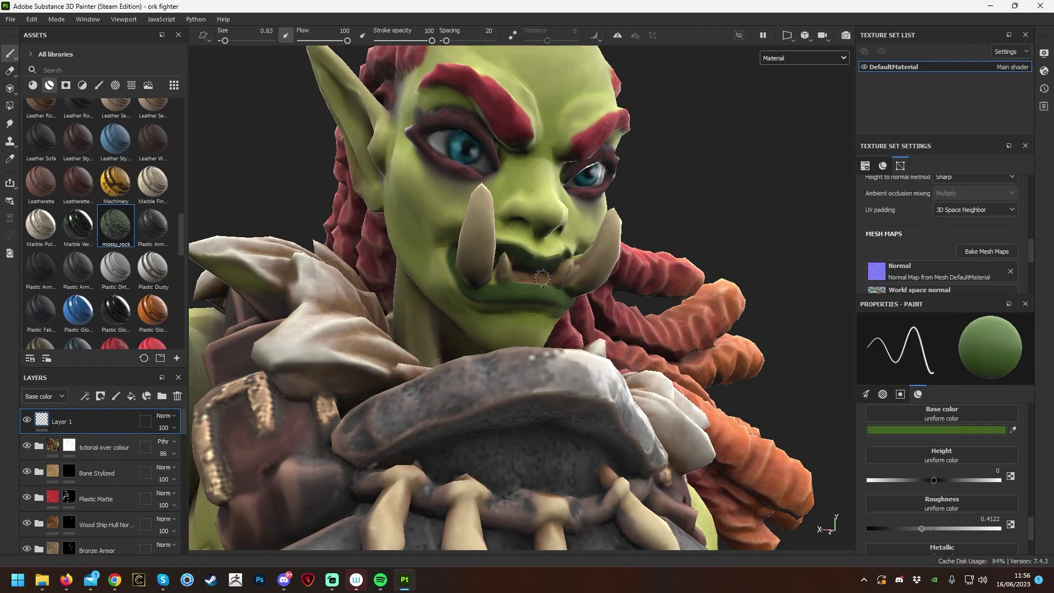
# Set the brush size to 0.68 and paint lighter green highlights on the lips.
pyautogui.rightClick(736, 219)
pyautogui.moveTo(766, 242); pyautogui.dragTo(760, 243)
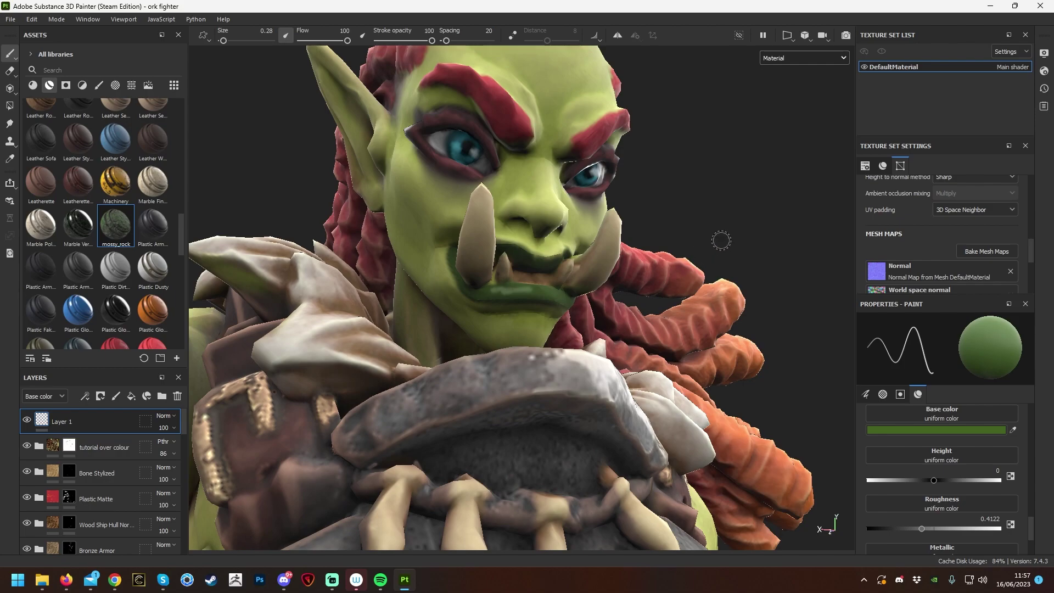
pyautogui.rightClick(687, 219)
pyautogui.moveTo(712, 288); pyautogui.dragTo(717, 289)
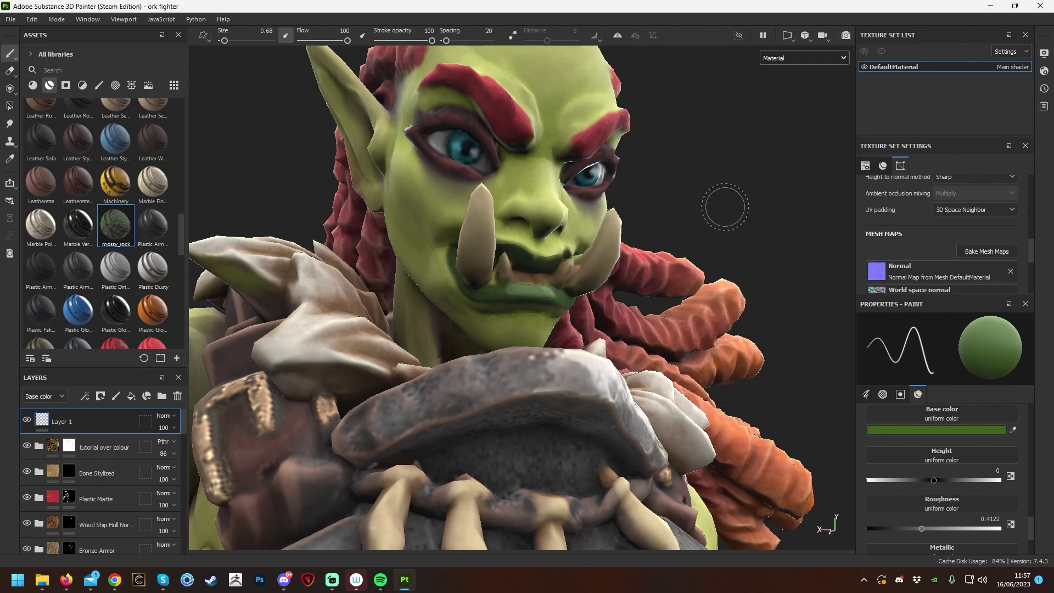
pyautogui.keyDown('alt'); pyautogui.moveTo(661, 207); pyautogui.dragTo(670, 214); pyautogui.keyUp('alt')
pyautogui.moveTo(440, 331)
pyautogui.mouseDown()
pyautogui.moveTo(418, 320)
pyautogui.moveTo(448, 319)
pyautogui.mouseUp()
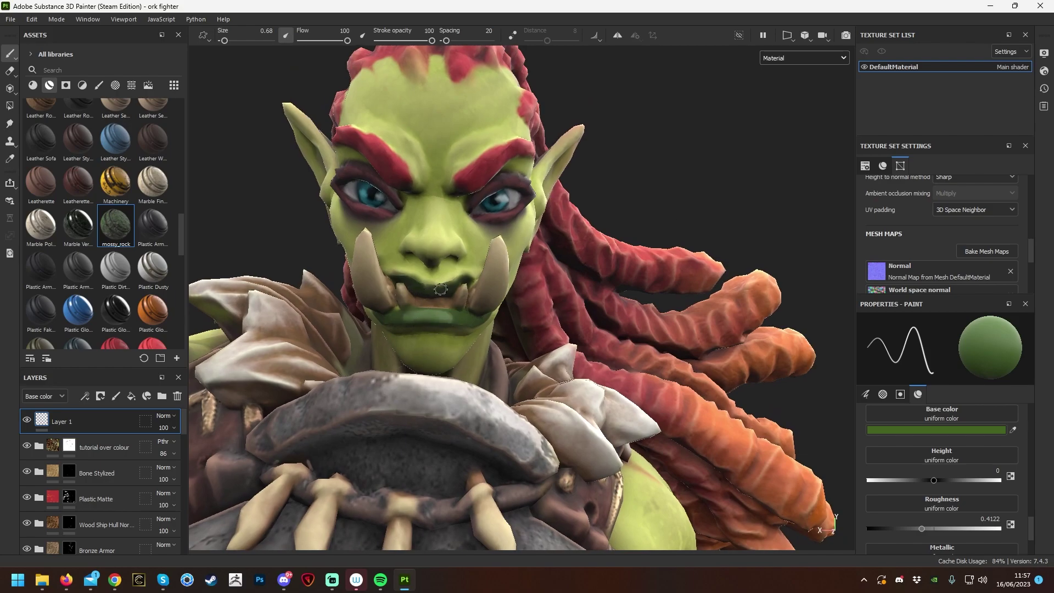
pyautogui.moveTo(718, 200)
pyautogui.keyDown('alt'); pyautogui.mouseDown()
pyautogui.moveTo(717, 159)
pyautogui.moveTo(720, 195)
pyautogui.mouseUp(); pyautogui.keyUp('alt')
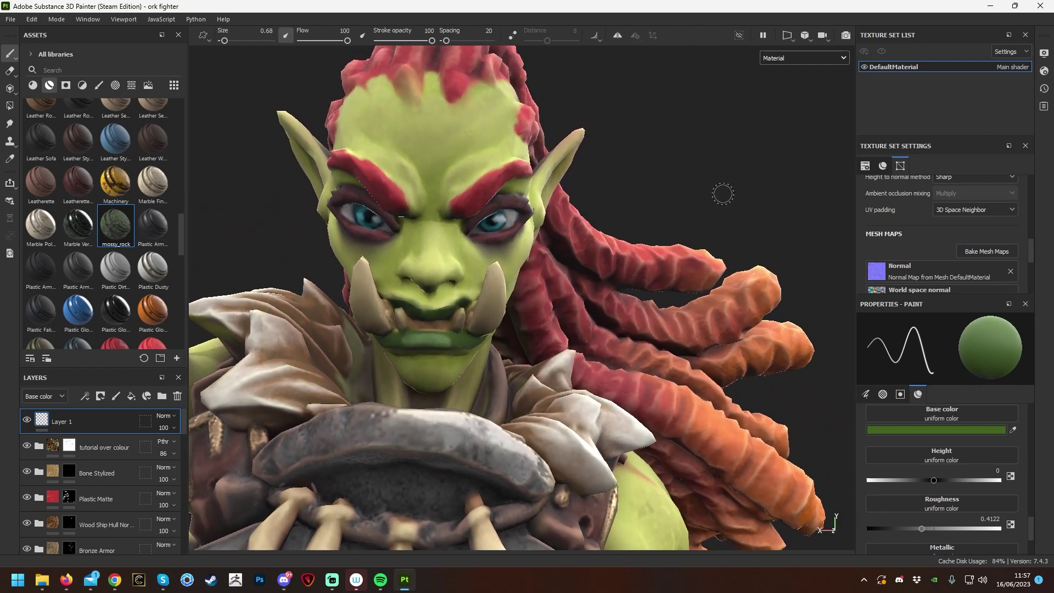
# Sample the skin colour from the nose and adjust the base colour to the yellow-green C4C434.
pyautogui.click(1013, 430)
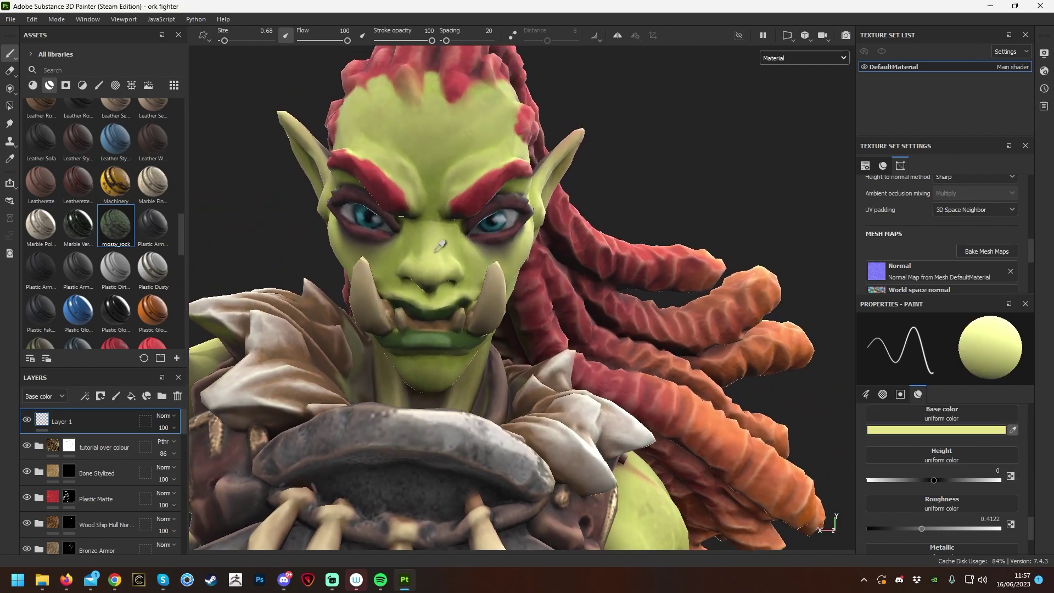
pyautogui.click(434, 263)
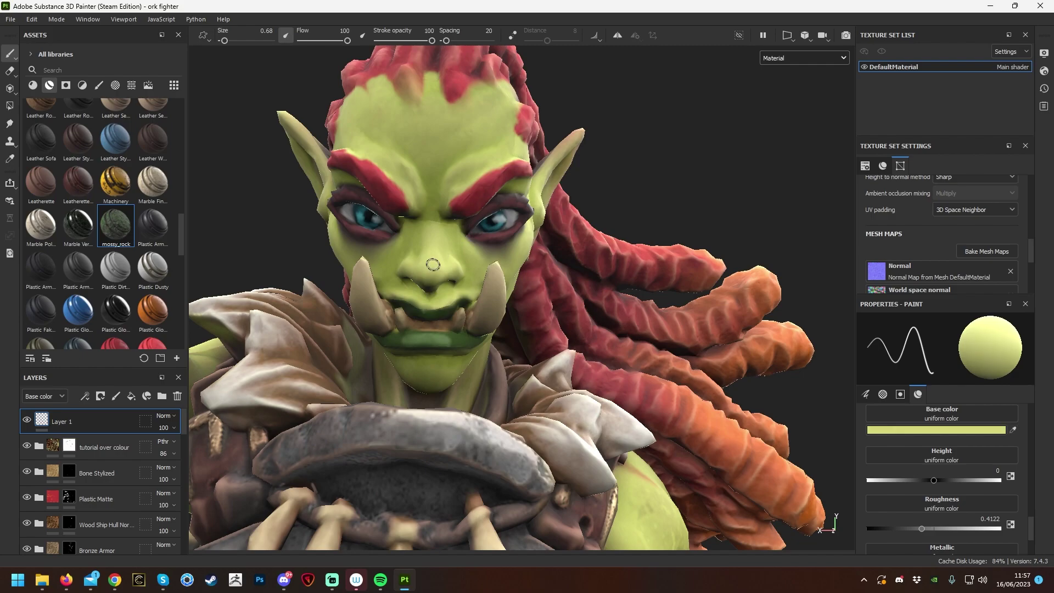
pyautogui.click(971, 430)
pyautogui.moveTo(941, 250); pyautogui.dragTo(912, 260)
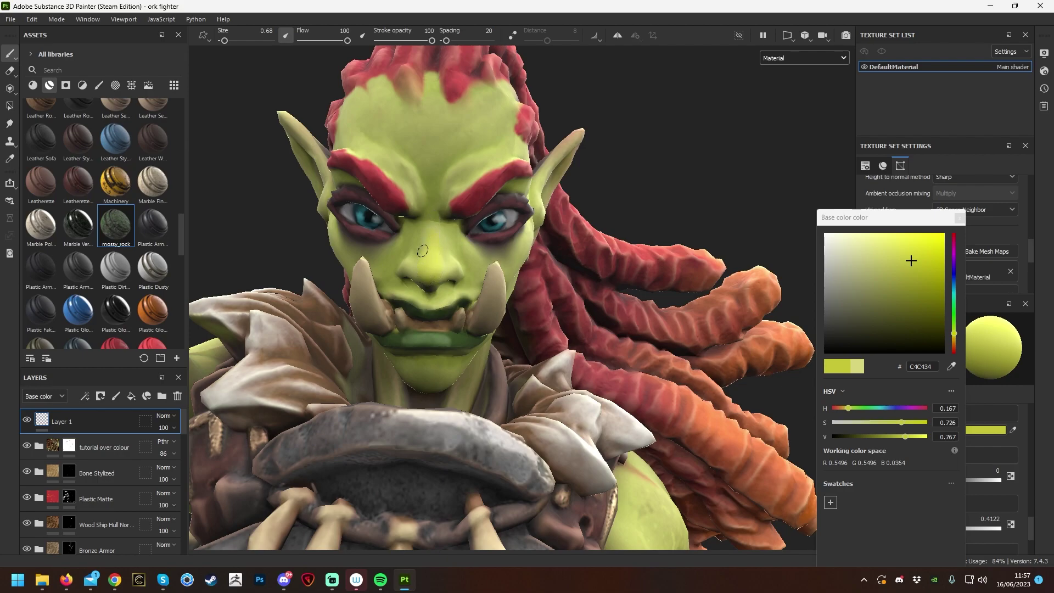
# Enlarge the brush to 2.02 and paint yellow-green highlights on the cheeks below the eyes.
pyautogui.moveTo(654, 171)
pyautogui.keyDown('alt'); pyautogui.mouseDown()
pyautogui.moveTo(731, 159)
pyautogui.moveTo(419, 279)
pyautogui.mouseUp(); pyautogui.keyUp('alt')
pyautogui.rightClick(419, 279)
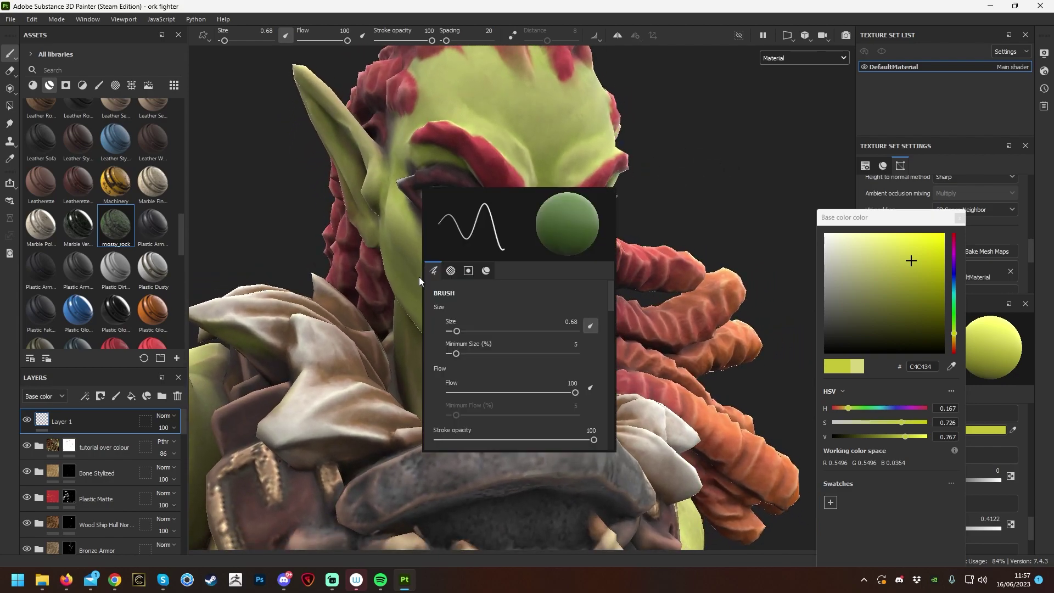
pyautogui.moveTo(459, 332); pyautogui.dragTo(929, 195)
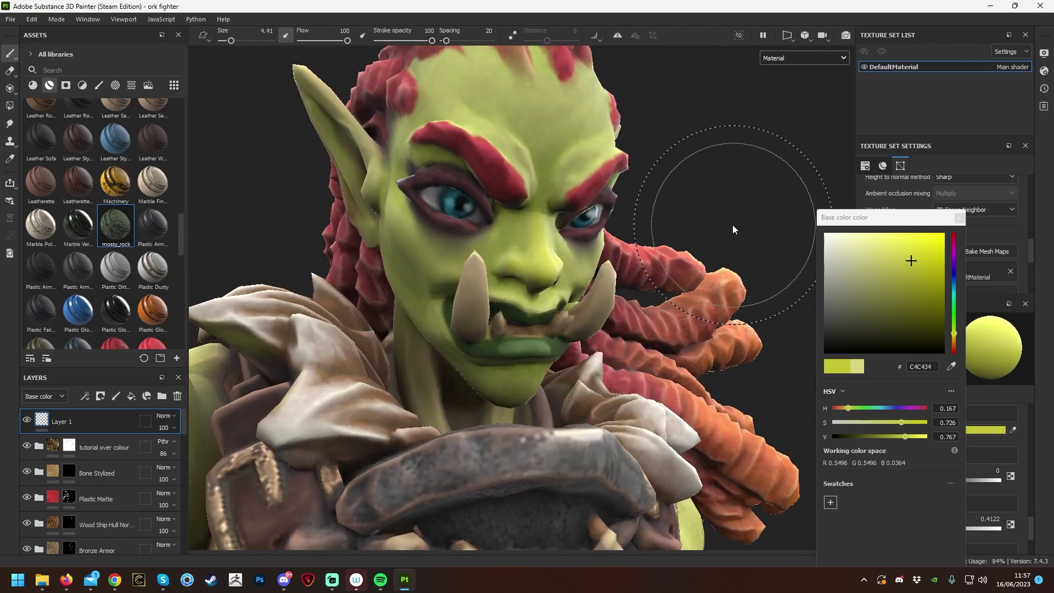
pyautogui.rightClick(767, 288)
pyautogui.click(768, 292)
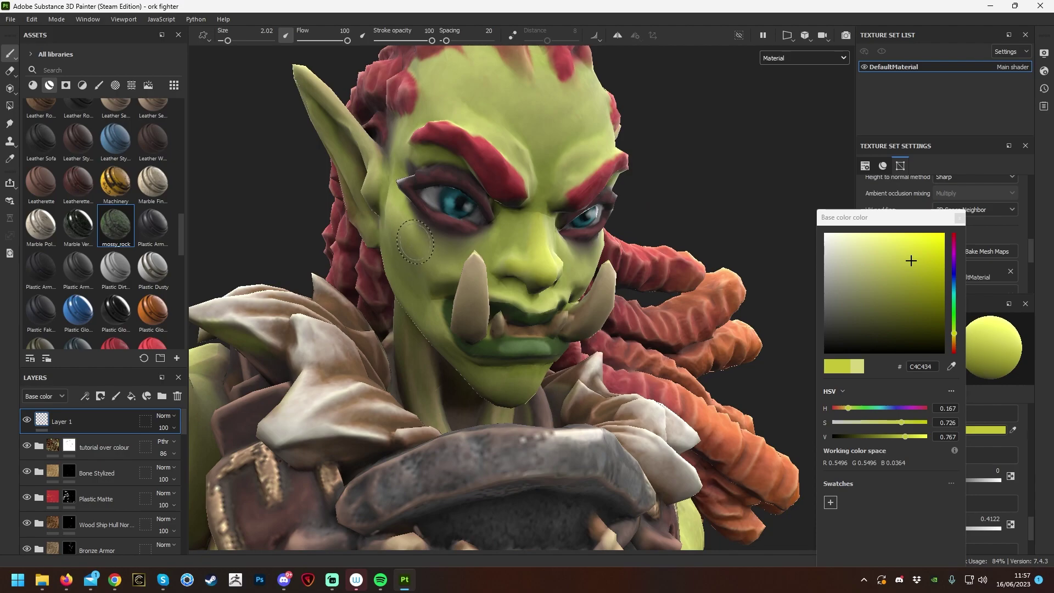
pyautogui.moveTo(400, 218)
pyautogui.mouseDown()
pyautogui.moveTo(420, 249)
pyautogui.moveTo(494, 220)
pyautogui.moveTo(615, 205)
pyautogui.moveTo(465, 269)
pyautogui.mouseUp()
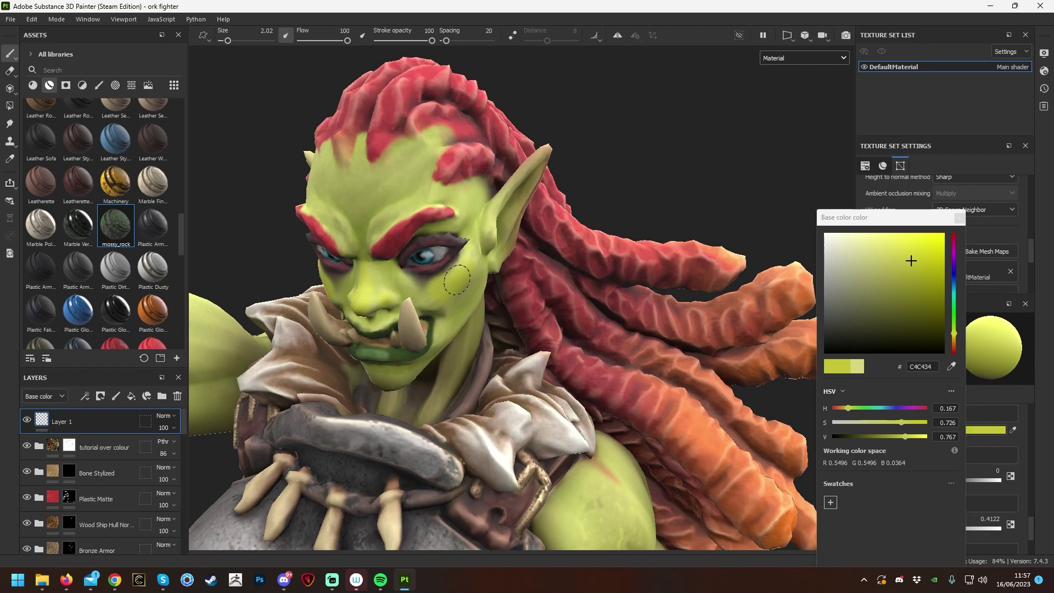
# Examine the painted face and makeup from a distance and close up, from several angles.
pyautogui.keyDown('alt'); pyautogui.moveTo(548, 213); pyautogui.dragTo(690, 130); pyautogui.keyUp('alt')
pyautogui.scroll(5, 689, 130)
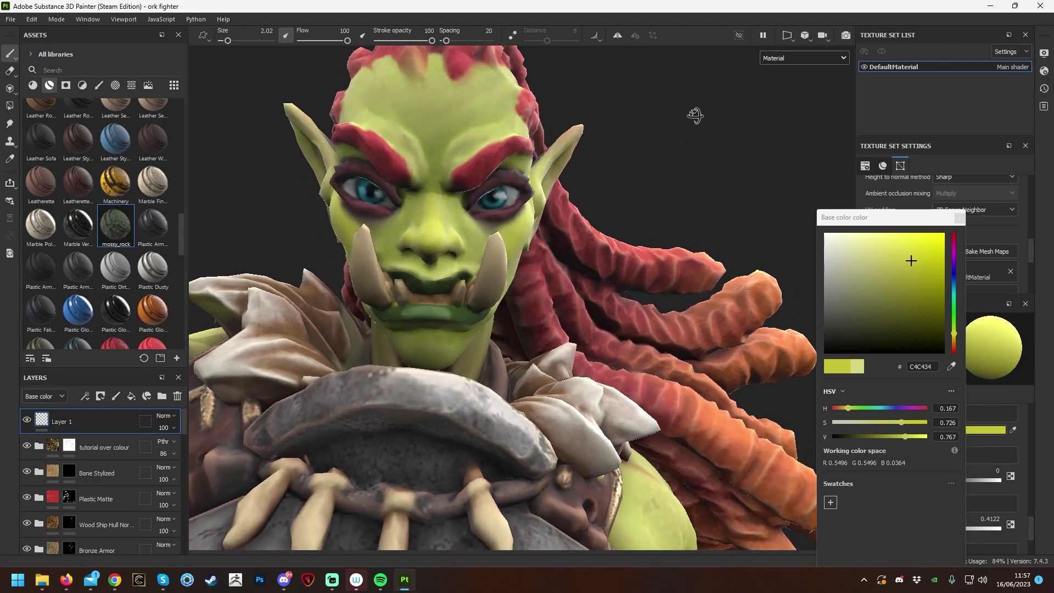
pyautogui.scroll(-6, 683, 96)
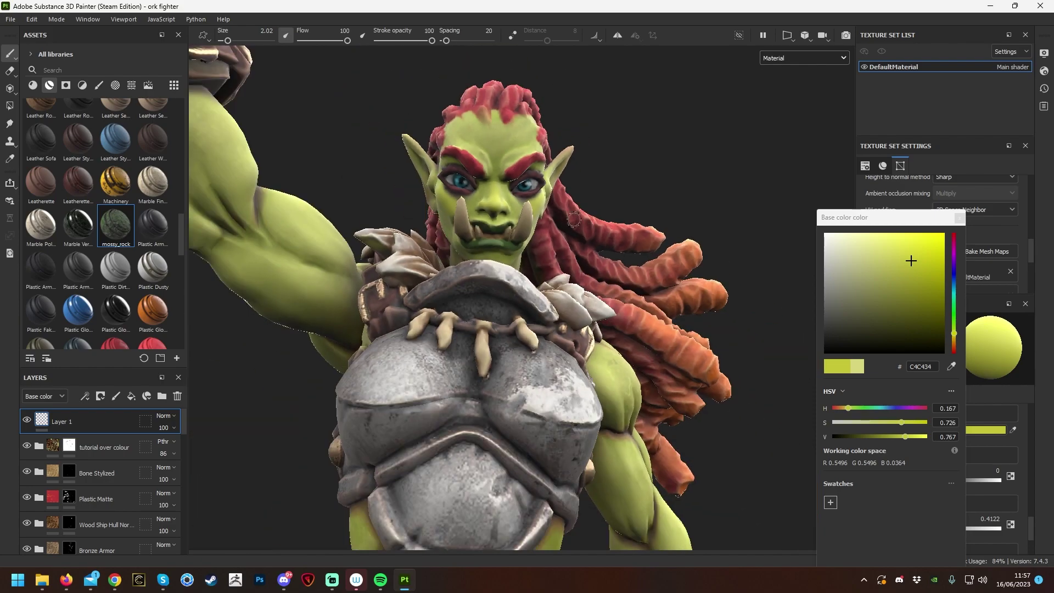
pyautogui.keyDown('alt'); pyautogui.moveTo(686, 110); pyautogui.dragTo(737, 157); pyautogui.keyUp('alt')
pyautogui.scroll(8, 737, 157)
pyautogui.keyDown('alt'); pyautogui.moveTo(675, 149); pyautogui.dragTo(540, 210); pyautogui.keyUp('alt')
pyautogui.scroll(-6, 685, 219)
pyautogui.scroll(8, 540, 209)
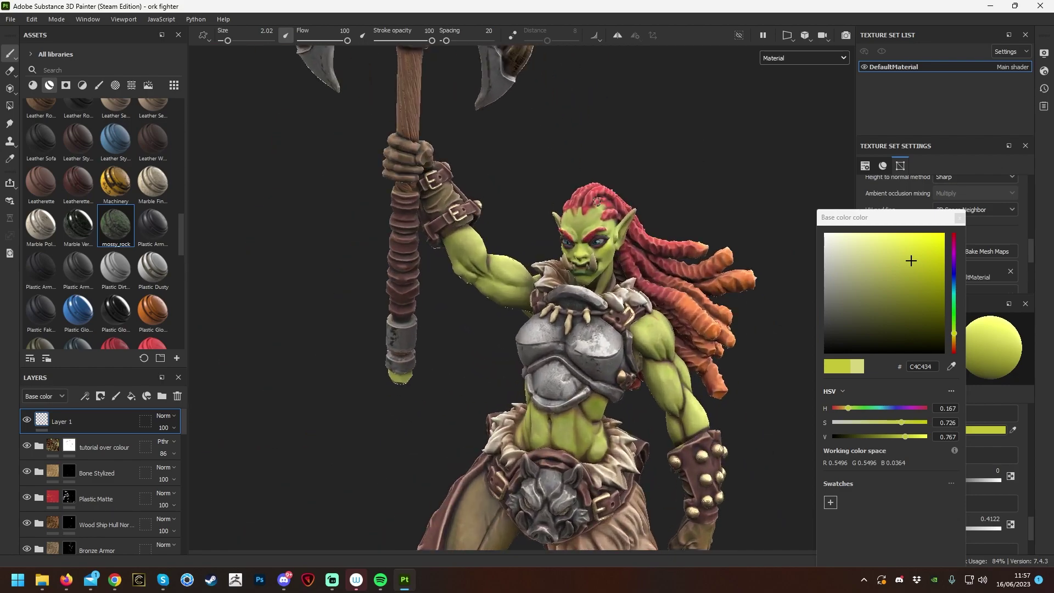
pyautogui.keyDown('alt'); pyautogui.moveTo(737, 275); pyautogui.dragTo(783, 225); pyautogui.keyUp('alt')
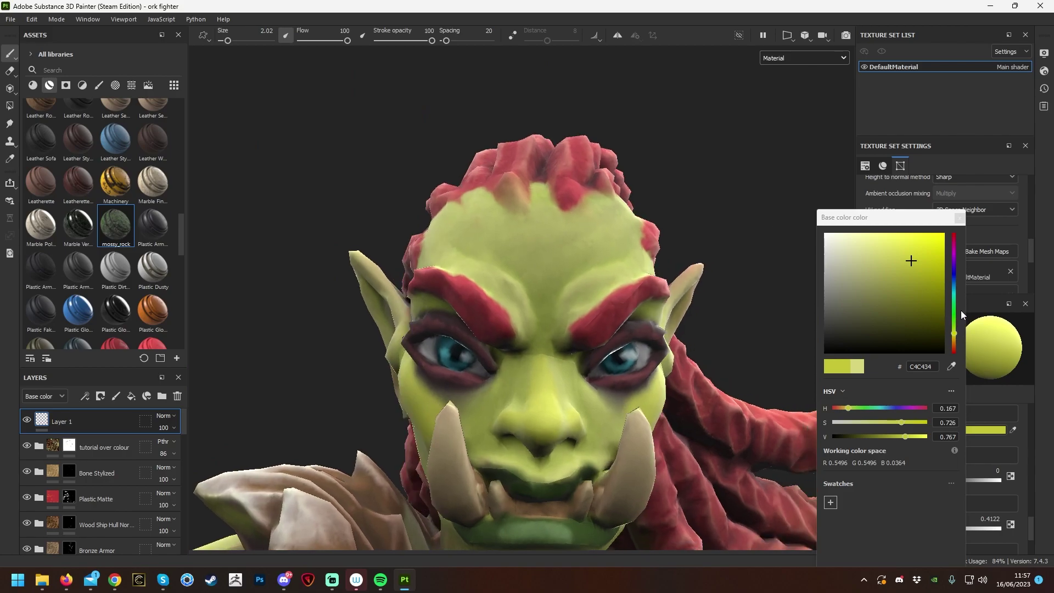
# Set the base colour to brown 856029 and reduce the brush flow to 39 and stroke opacity to about 59.
pyautogui.moveTo(958, 346); pyautogui.dragTo(955, 341)
pyautogui.moveTo(895, 293); pyautogui.dragTo(908, 291)
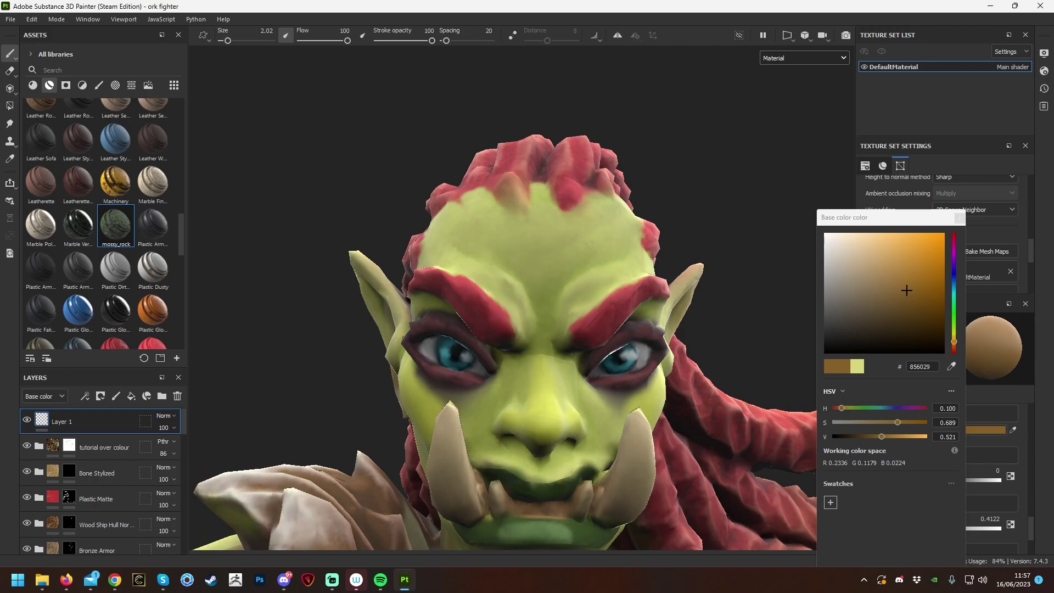
pyautogui.keyDown('alt'); pyautogui.moveTo(710, 178); pyautogui.dragTo(750, 189); pyautogui.keyUp('alt')
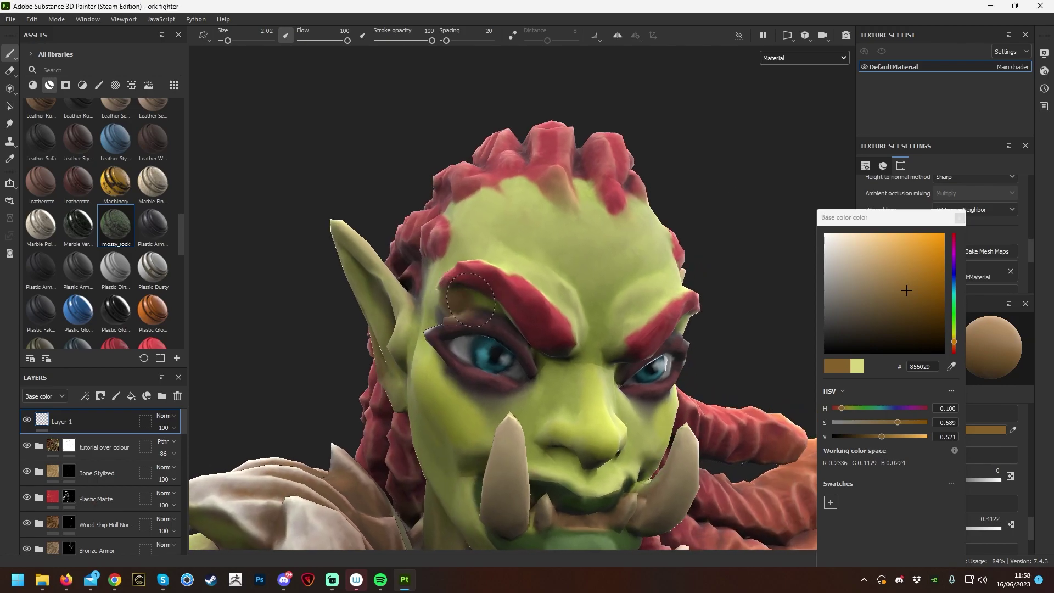
pyautogui.rightClick(583, 286)
pyautogui.moveTo(347, 41); pyautogui.dragTo(326, 43)
pyautogui.moveTo(425, 42); pyautogui.dragTo(409, 42)
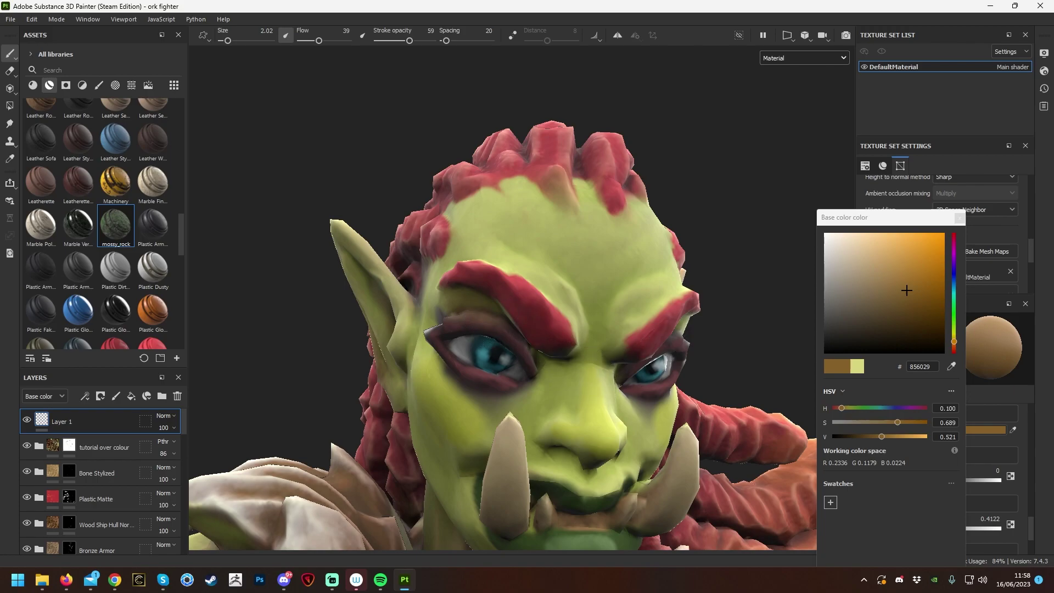
# Set the brush size to 0.91 and paint brown shading beneath both eyebrows.
pyautogui.rightClick(771, 333)
pyautogui.moveTo(789, 373); pyautogui.dragTo(782, 375)
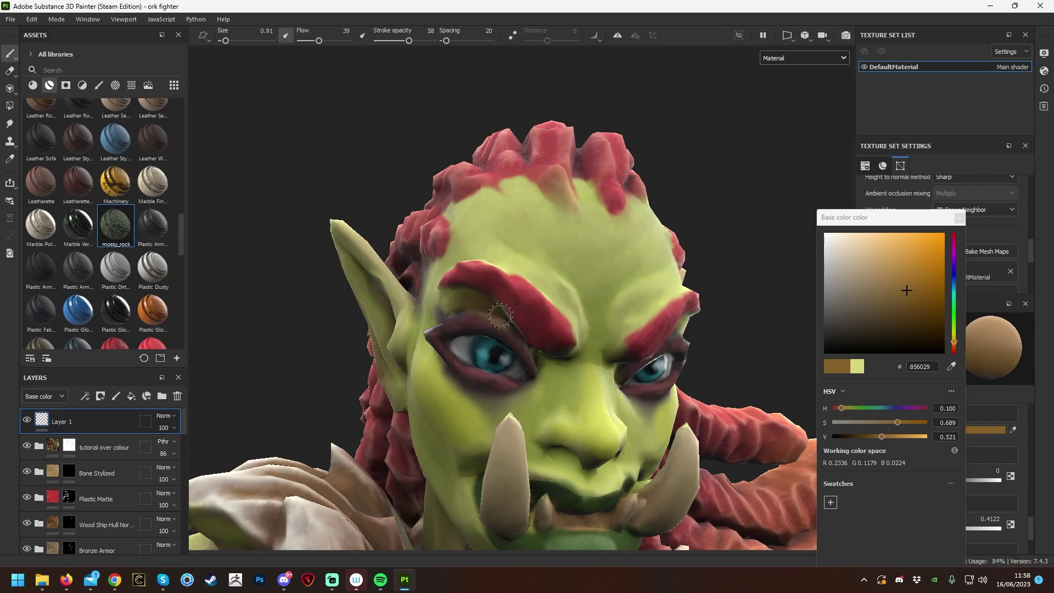
pyautogui.keyDown('alt'); pyautogui.moveTo(541, 297); pyautogui.dragTo(563, 320); pyautogui.keyUp('alt')
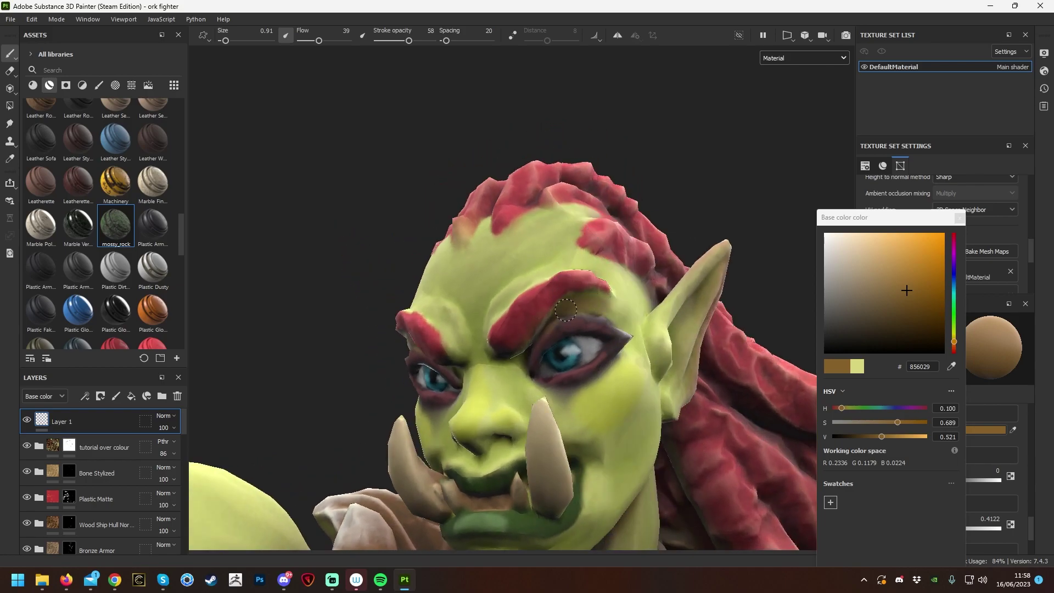
# Examine the painted character from head to feet, at a distance and close up, from several angles.
pyautogui.scroll(-10, 659, 321)
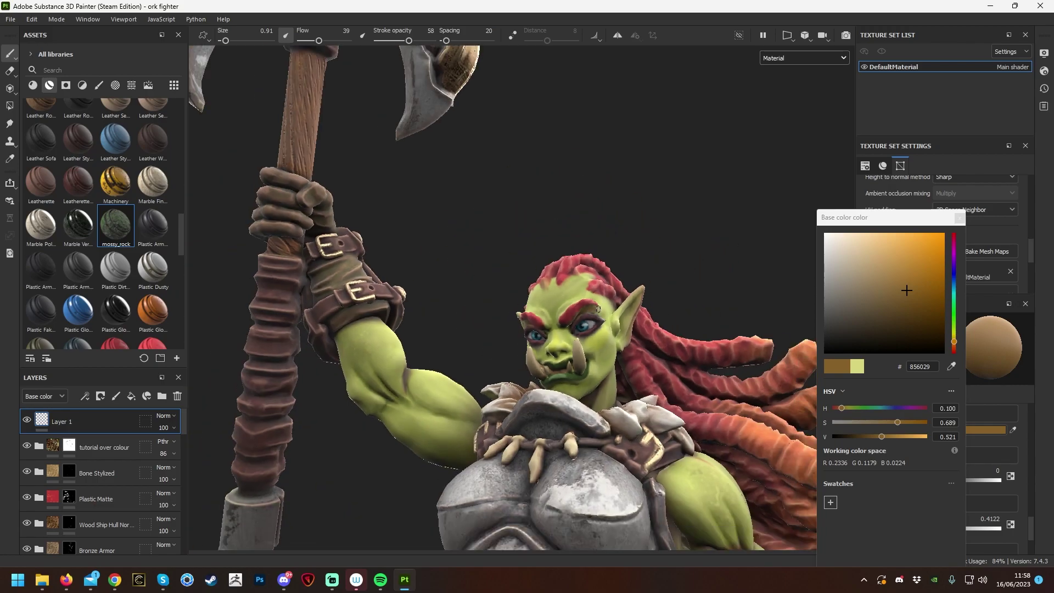
pyautogui.keyDown('alt'); pyautogui.moveTo(708, 336); pyautogui.dragTo(577, 379); pyautogui.keyUp('alt')
pyautogui.scroll(5, 649, 305)
pyautogui.scroll(-5, 649, 304)
pyautogui.keyDown('alt'); pyautogui.moveTo(649, 305); pyautogui.dragTo(727, 369); pyautogui.keyUp('alt')
pyautogui.scroll(-3, 727, 334)
pyautogui.scroll(5, 655, 474)
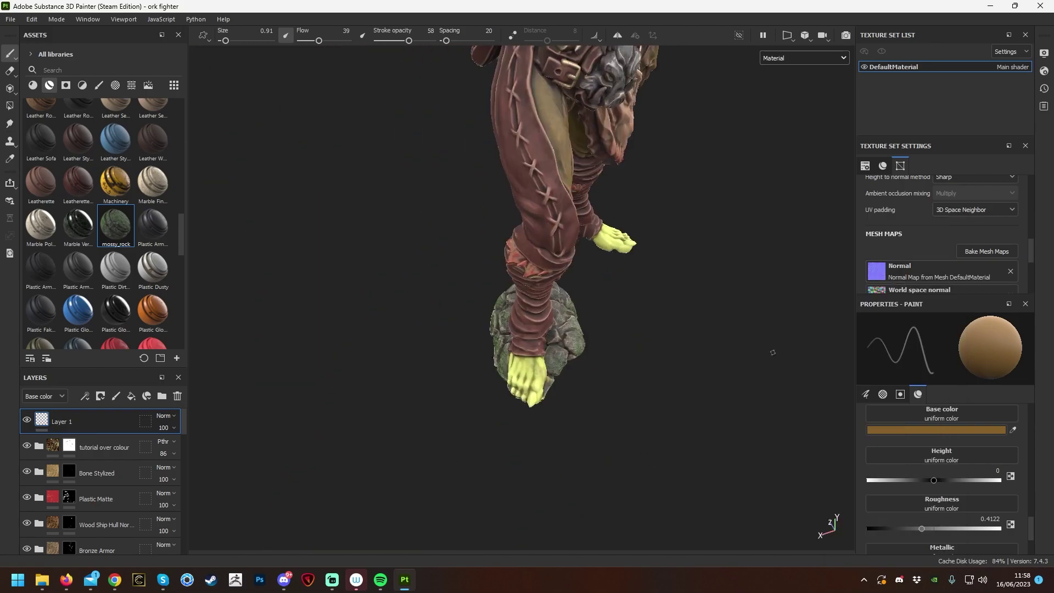
pyautogui.scroll(3, 612, 370)
pyautogui.moveTo(611, 369)
pyautogui.keyDown('alt'); pyautogui.mouseDown()
pyautogui.moveTo(483, 464)
pyautogui.moveTo(412, 366)
pyautogui.moveTo(588, 401)
pyautogui.mouseUp(); pyautogui.keyUp('alt')
pyautogui.scroll(-5, 588, 401)
pyautogui.scroll(8, 549, 275)
pyautogui.scroll(-5, 99, 483)
# Set the base colour of Fill layer 10 to pale pink C9A8A8 and give the layer a black mask.
pyautogui.click(27, 506)
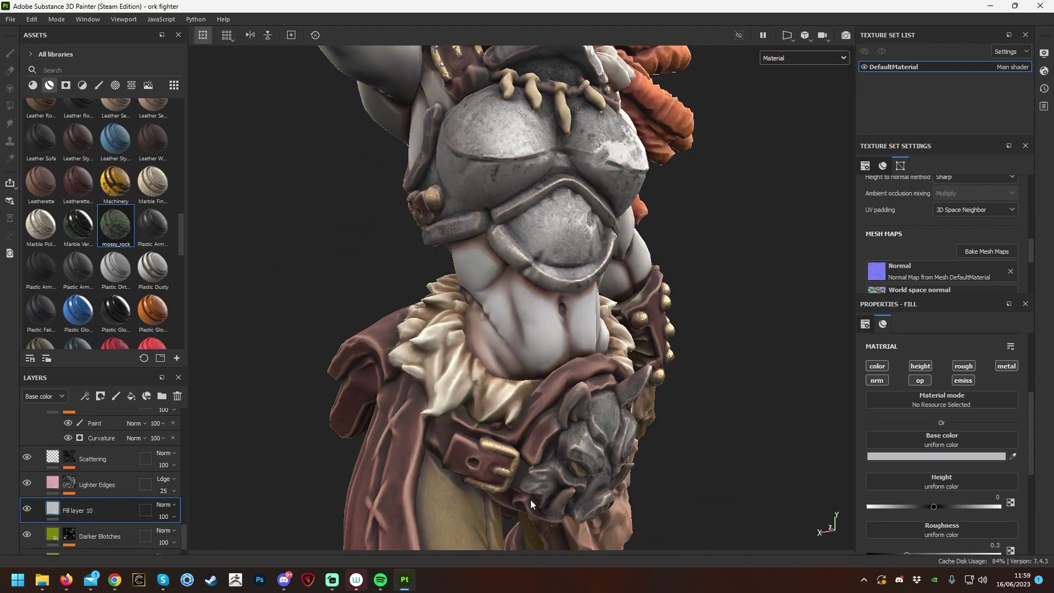
pyautogui.click(936, 457)
pyautogui.click(829, 258)
pyautogui.rightClick(104, 513)
pyautogui.click(143, 28)
pyautogui.click(52, 508)
pyautogui.click(936, 457)
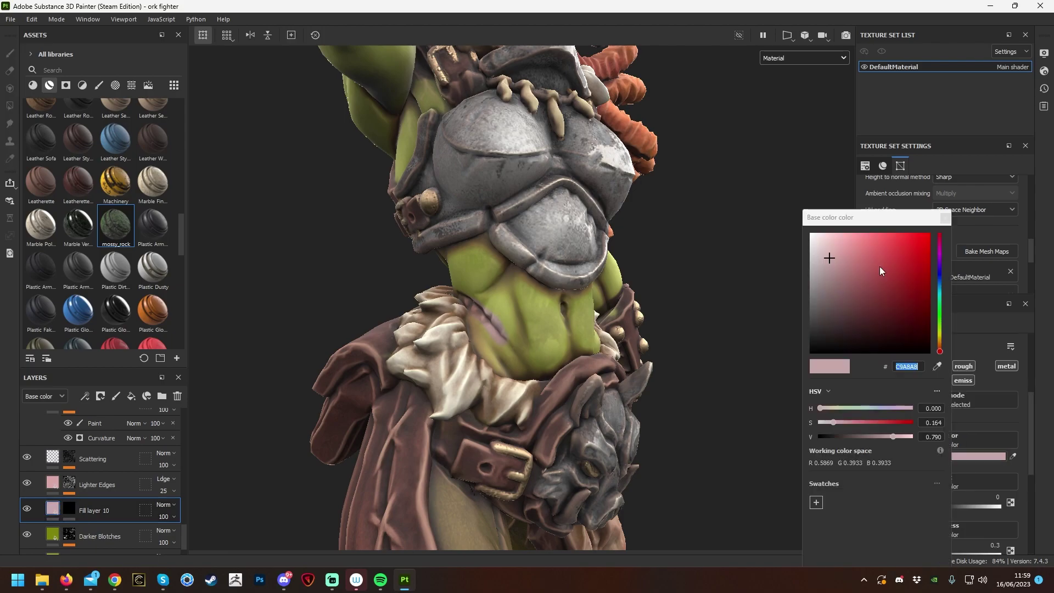
# Recolour Fill layer 10, which colours the wound on the waist, to an orange-brown and switch to the Smudge tool.
pyautogui.click(941, 318)
pyautogui.click(912, 248)
pyautogui.click(941, 331)
pyautogui.click(940, 317)
pyautogui.click(902, 293)
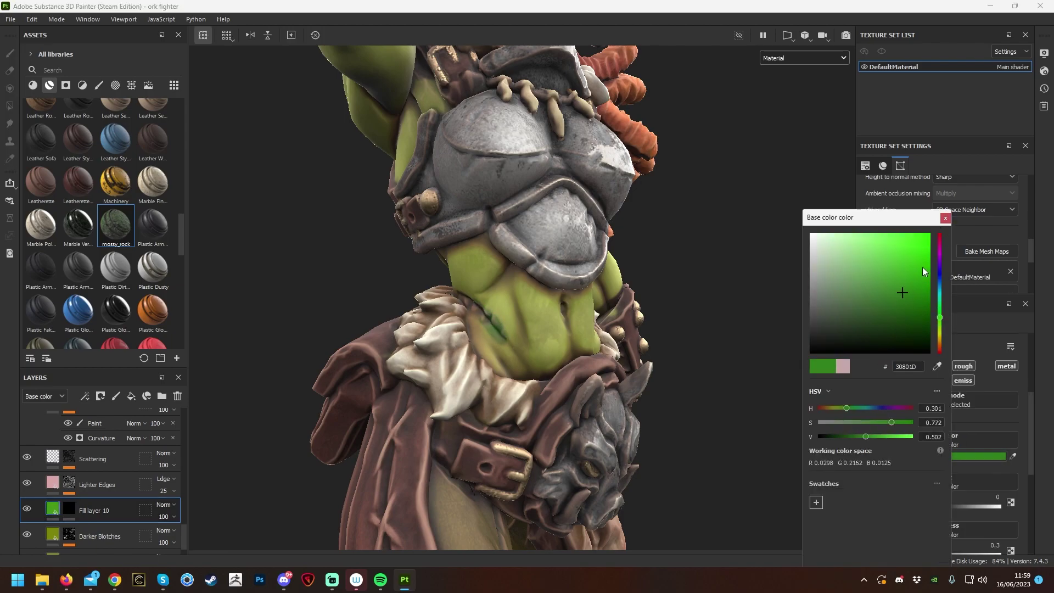
pyautogui.moveTo(940, 318); pyautogui.dragTo(941, 345)
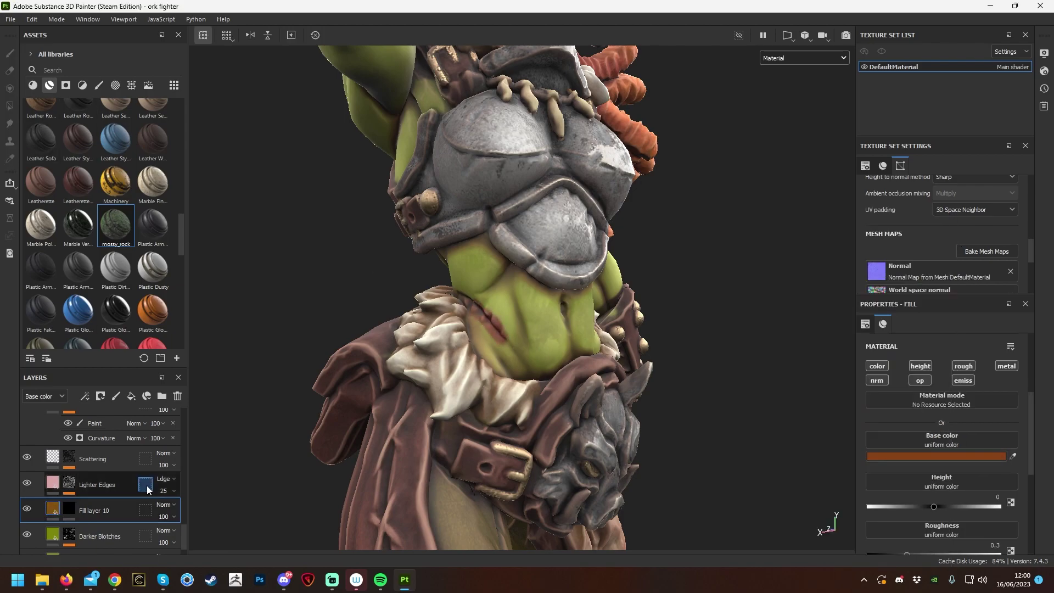
pyautogui.press('5')
# Examine the whole figure and the pointed tip of the axe handle, and look through the layers and smart materials.
pyautogui.keyDown('alt'); pyautogui.moveTo(516, 343); pyautogui.dragTo(421, 321); pyautogui.keyUp('alt')
pyautogui.keyDown('alt'); pyautogui.moveTo(421, 321); pyautogui.dragTo(397, 360, button='right'); pyautogui.keyUp('alt')
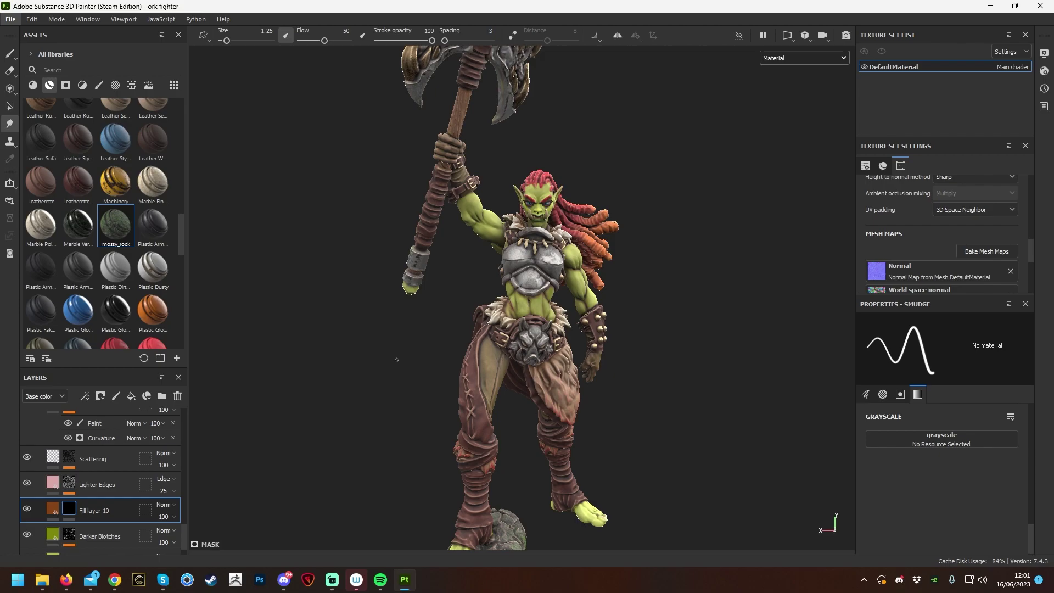
pyautogui.keyDown('alt'); pyautogui.moveTo(397, 360); pyautogui.dragTo(808, 158); pyautogui.keyUp('alt')
pyautogui.keyDown('alt'); pyautogui.moveTo(808, 159); pyautogui.dragTo(835, 142, button='right'); pyautogui.keyUp('alt')
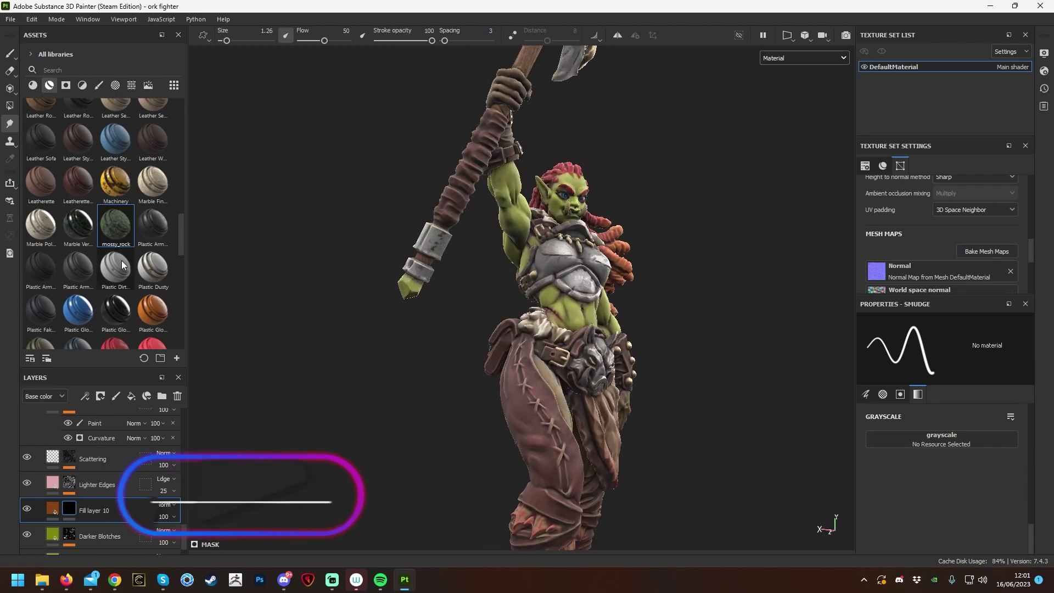
pyautogui.scroll(8, 132, 274)
pyautogui.scroll(10, 153, 279)
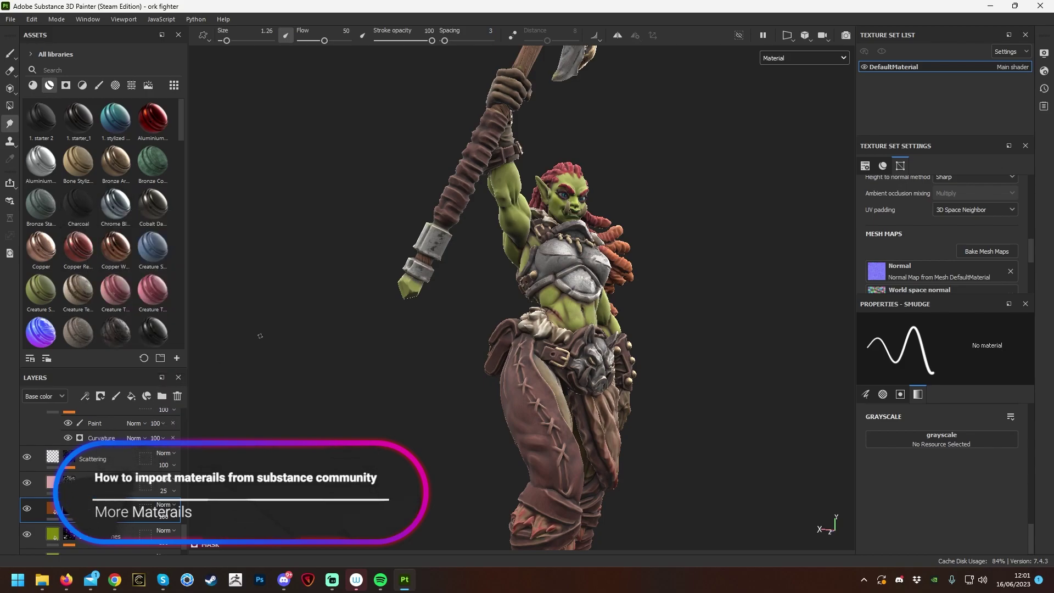
pyautogui.scroll(5, 120, 494)
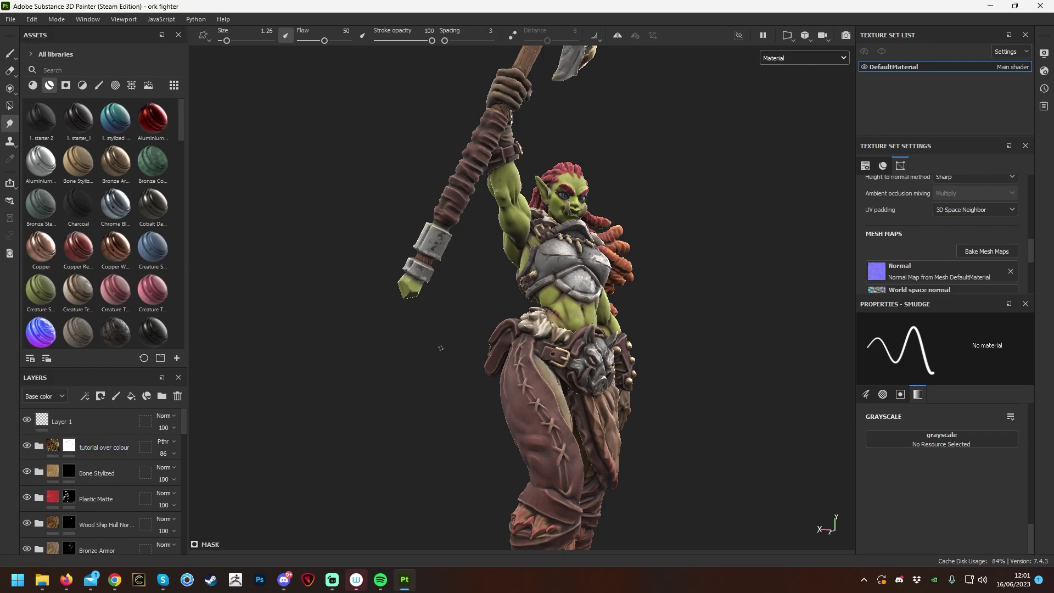
pyautogui.scroll(5, 427, 317)
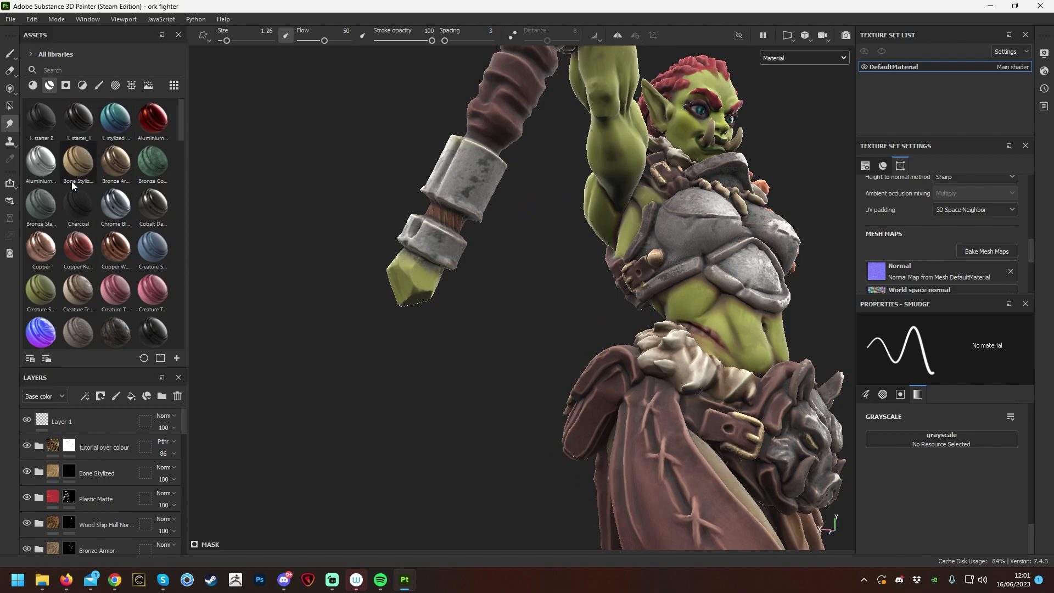
pyautogui.scroll(-6, 74, 171)
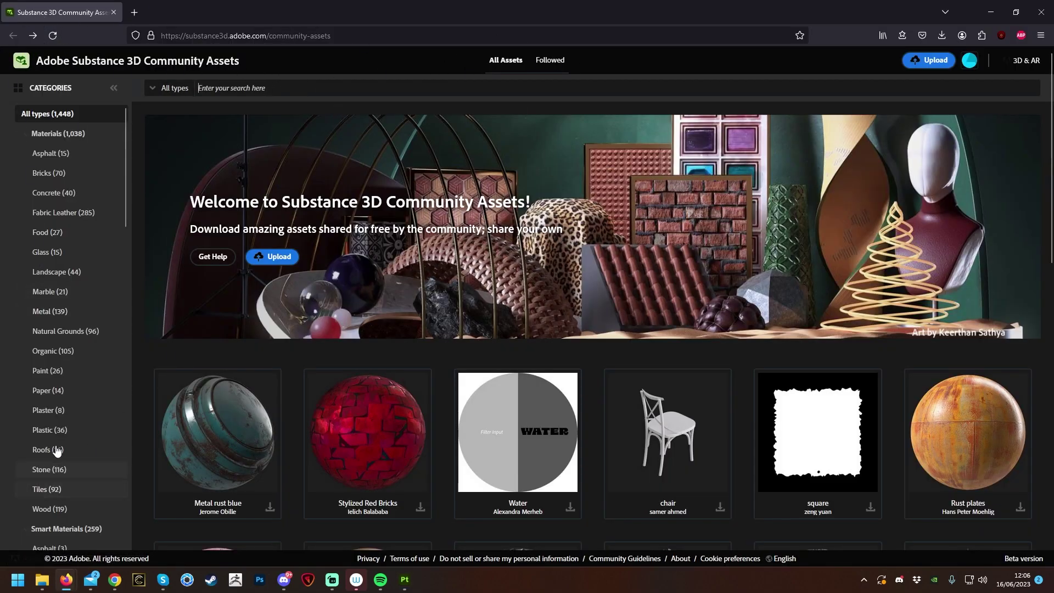
# Limit the Substance 3D Community Assets website to the Smart Materials category.
pyautogui.scroll(-12, 90, 346)
pyautogui.scroll(-12, 86, 361)
pyautogui.scroll(15, 86, 384)
pyautogui.scroll(15, 86, 384)
pyautogui.click(67, 242)
pyautogui.click(67, 242)
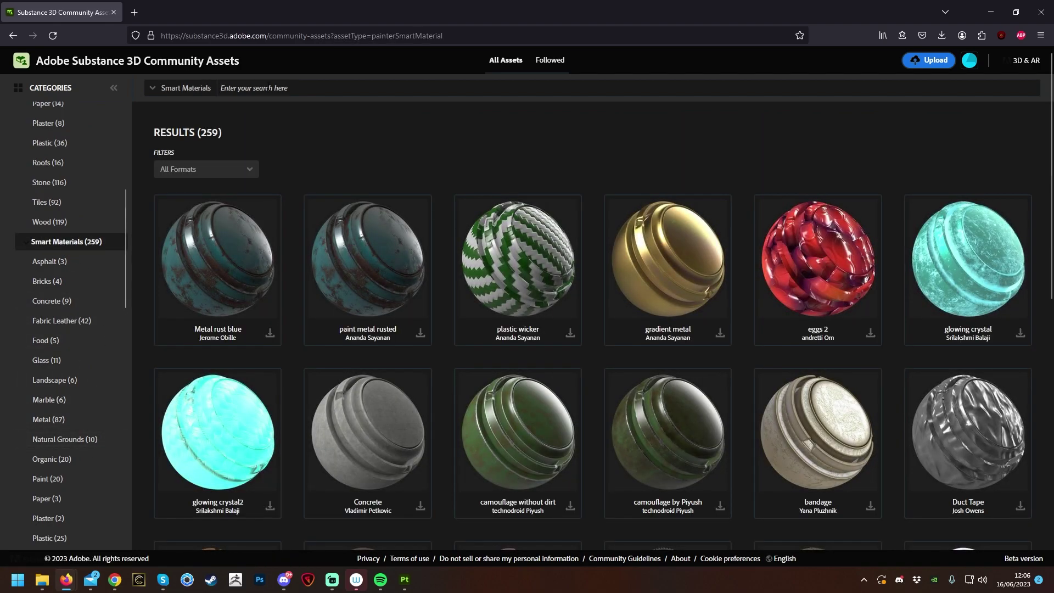
# Search the smart materials for "crystal" and download the Stylized Crystal material.
pyautogui.write('crystal')
pyautogui.press('Return')
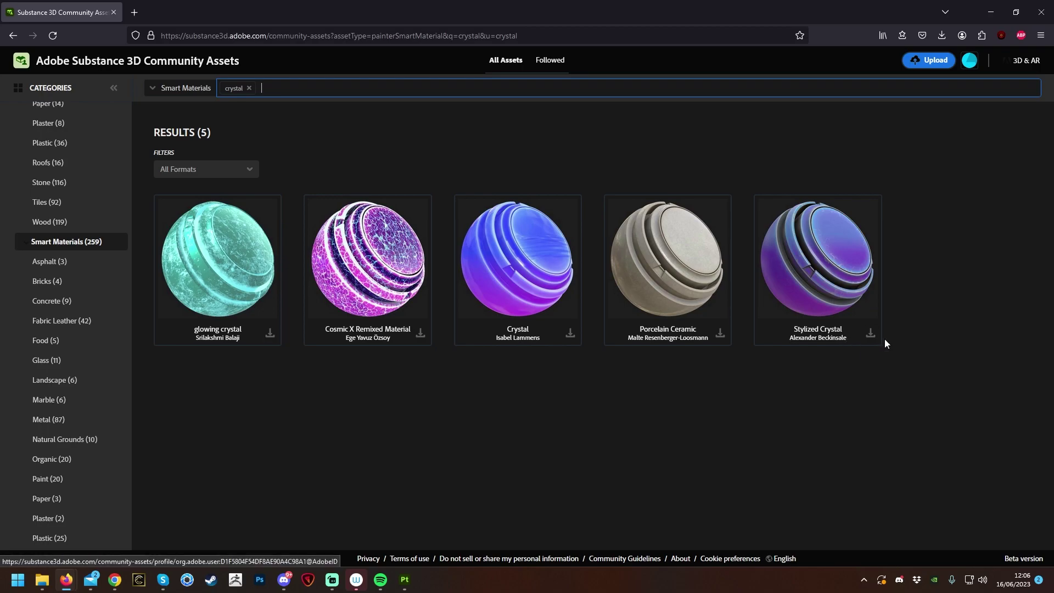
pyautogui.click(871, 333)
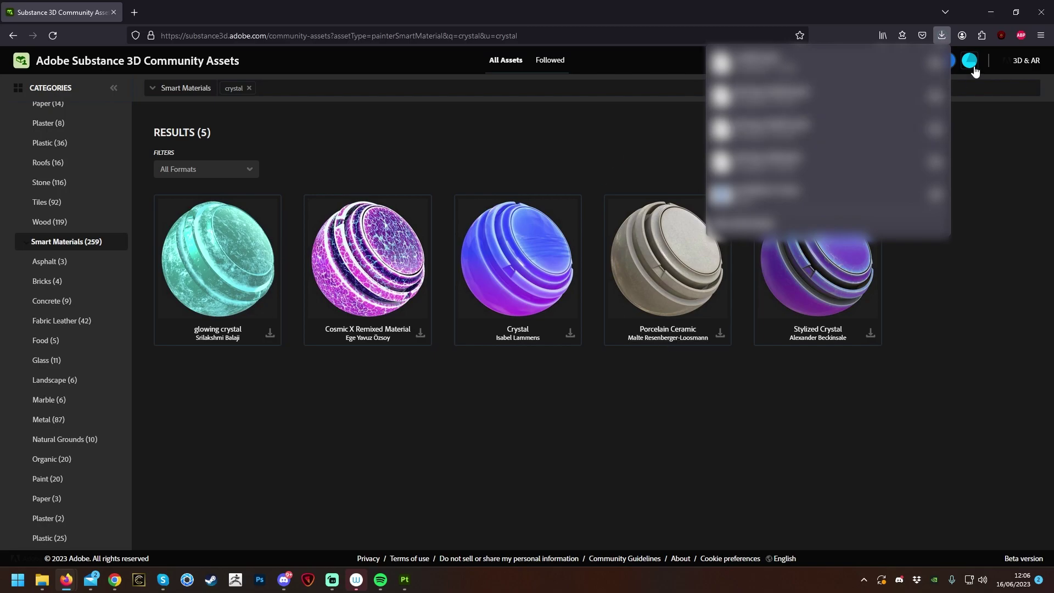
pyautogui.click(946, 406)
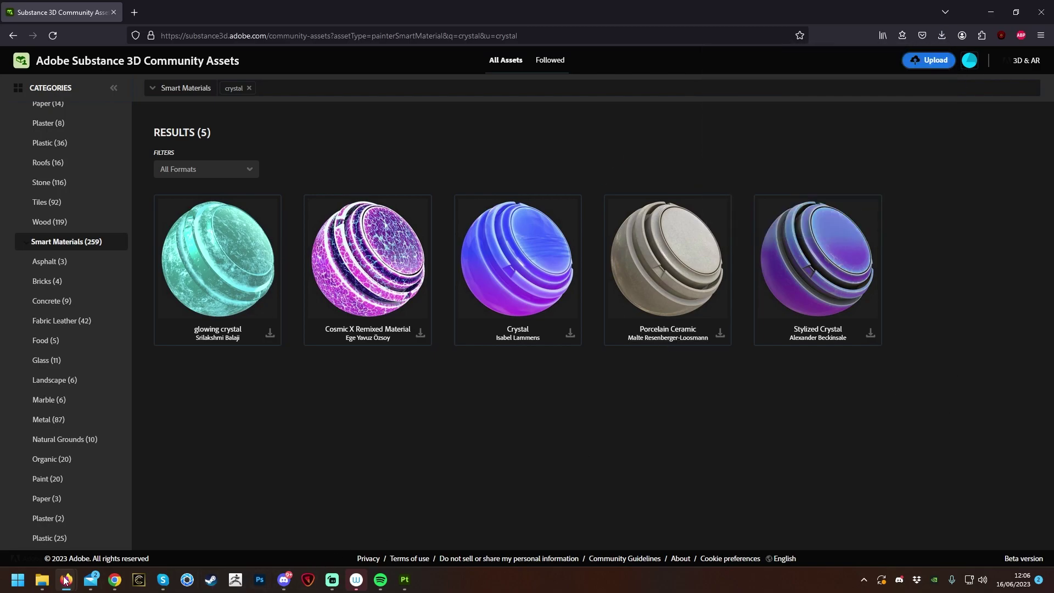
# Switch to Substance 3D Painter and add crystal(1).spsm to the resource import as a smartmaterial.
pyautogui.click(405, 581)
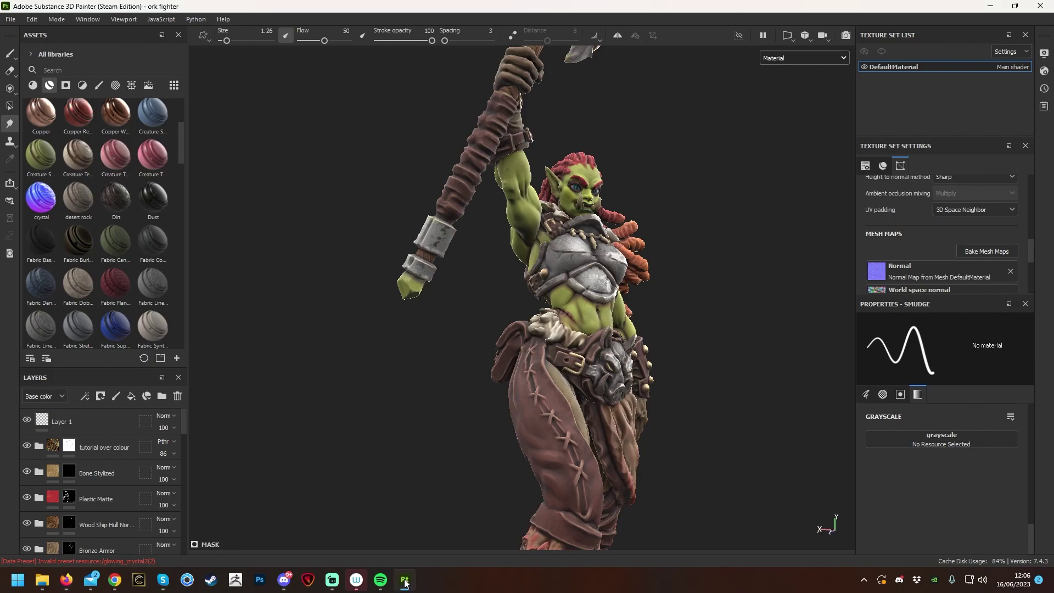
pyautogui.click(10, 19)
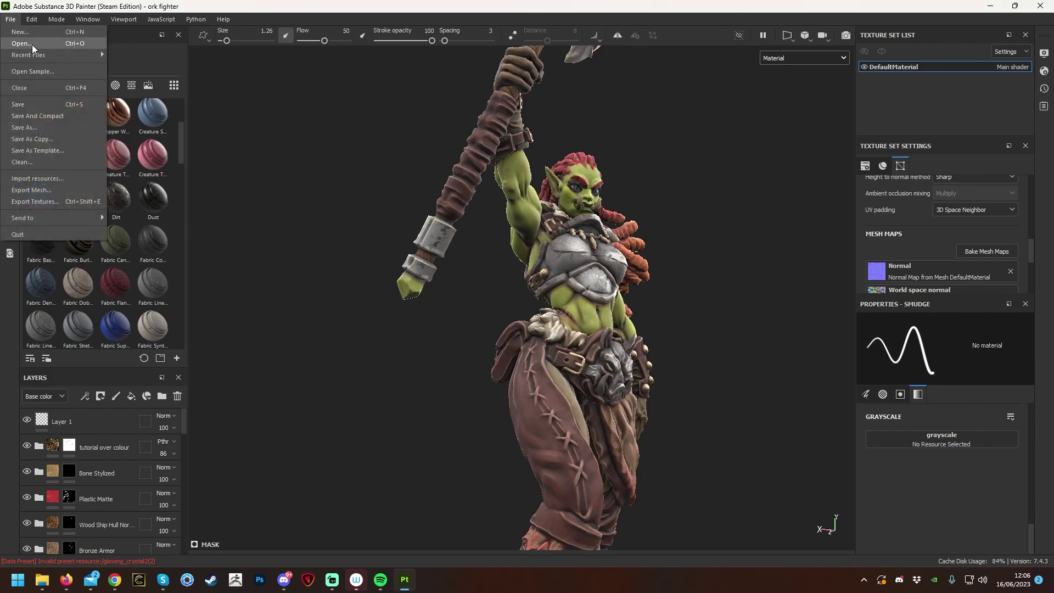
pyautogui.click(27, 178)
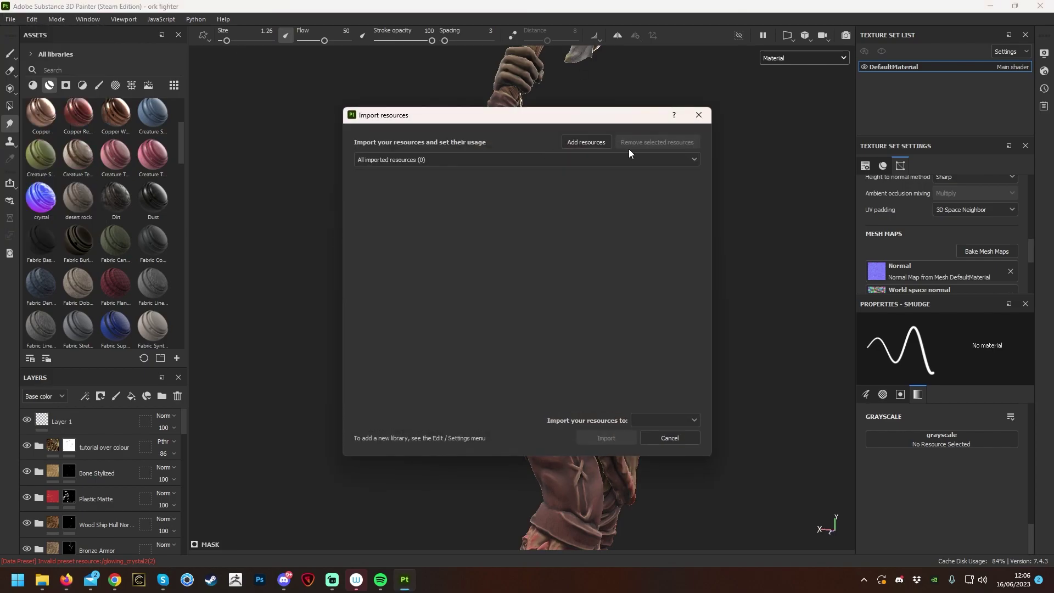
pyautogui.click(586, 143)
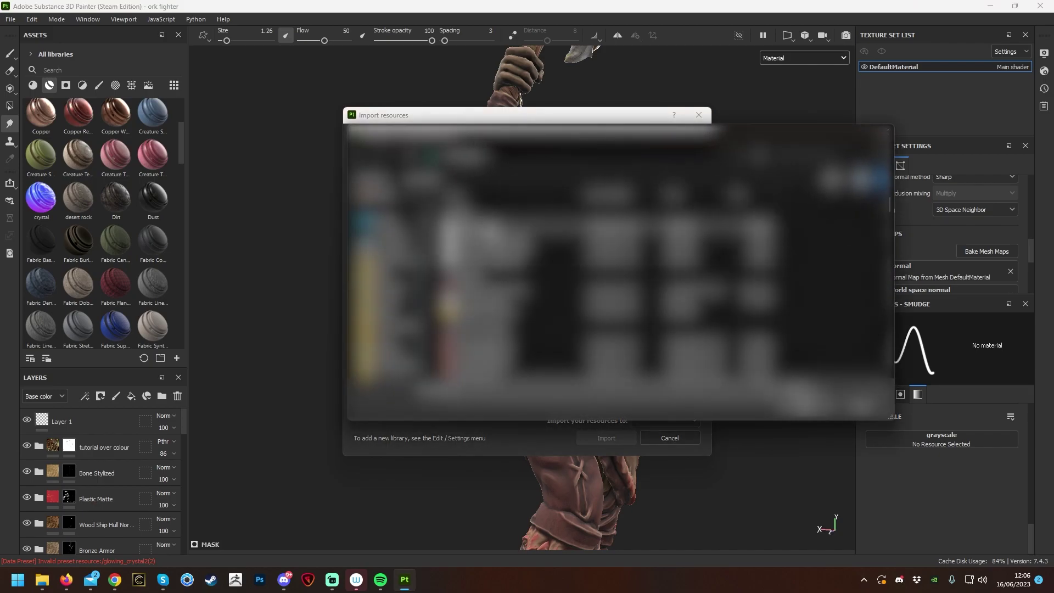
pyautogui.doubleClick(541, 222)
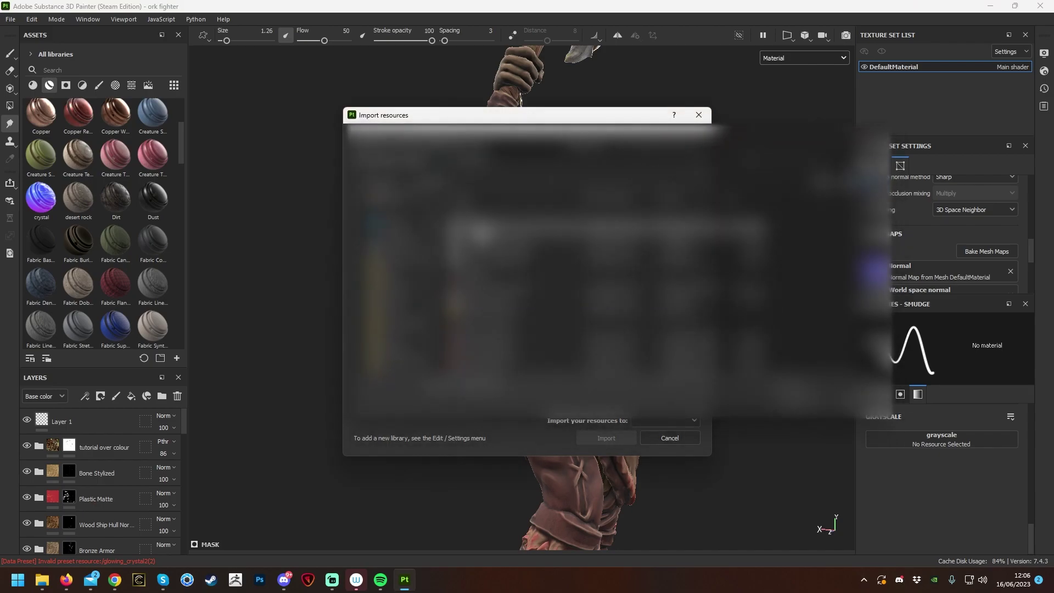
pyautogui.click(665, 181)
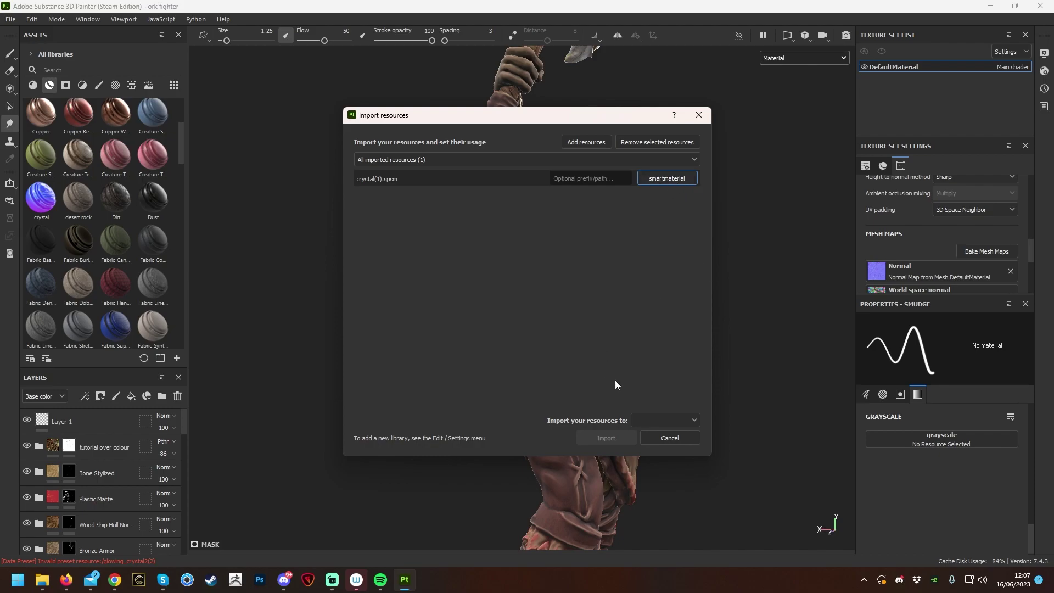
# Import the crystal material into the library 'your_assets'.
pyautogui.click(667, 421)
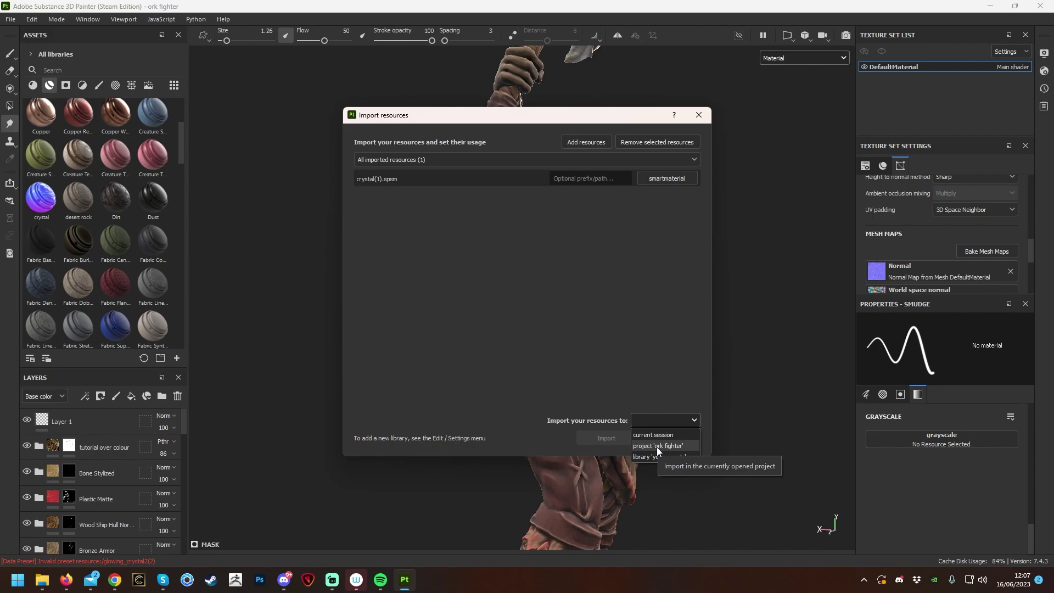
pyautogui.click(644, 459)
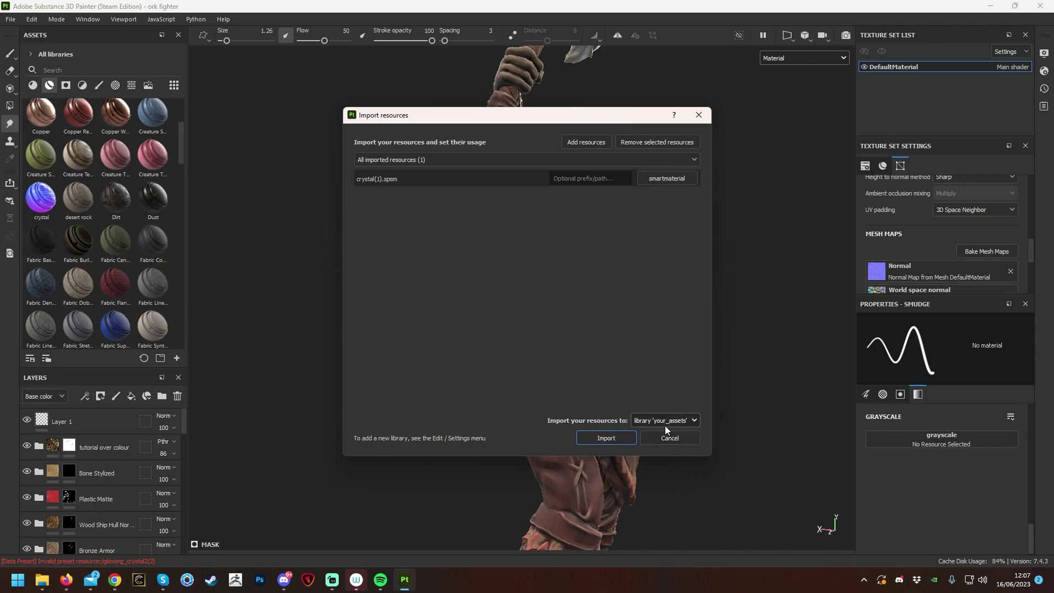
pyautogui.click(597, 440)
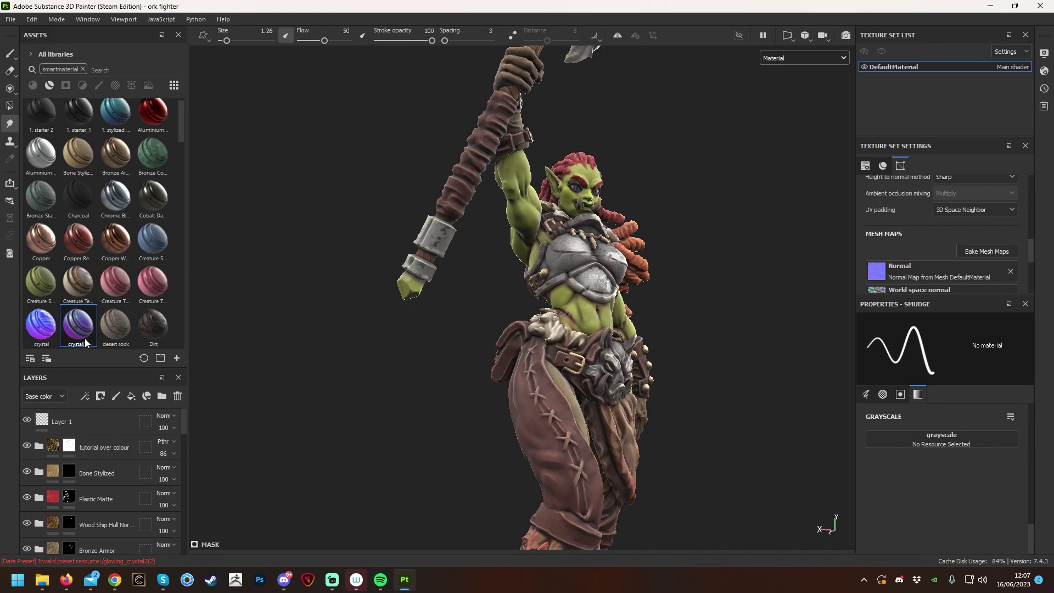
# Add the crystal(1) smart material directly below Layer 1 and look through the layers in its folder.
pyautogui.moveTo(94, 333); pyautogui.dragTo(104, 434)
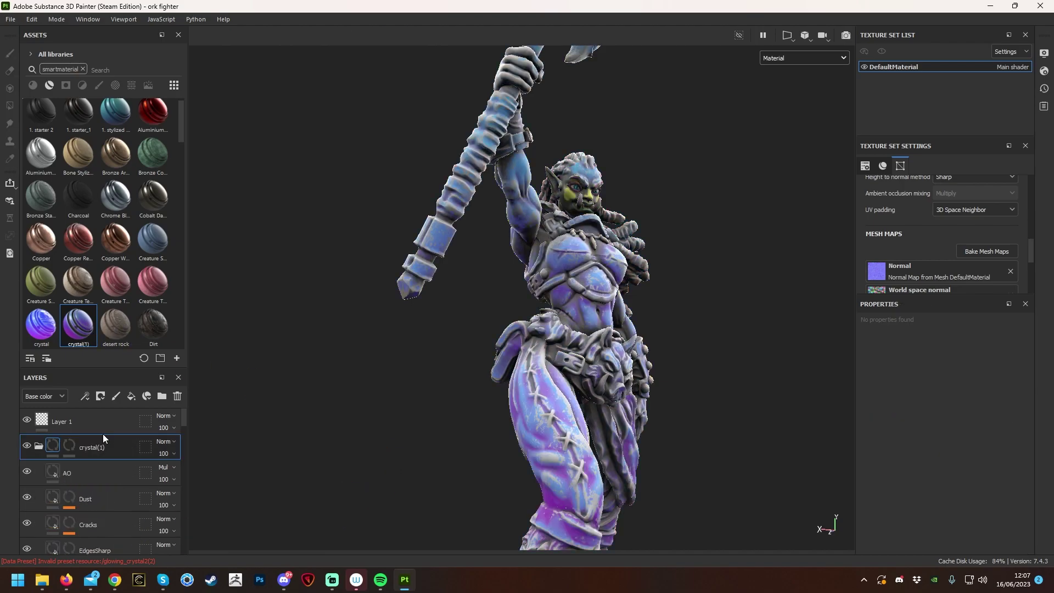
pyautogui.keyDown('alt'); pyautogui.moveTo(343, 375); pyautogui.dragTo(418, 362); pyautogui.keyUp('alt')
pyautogui.scroll(5, 417, 362)
pyautogui.keyDown('alt'); pyautogui.moveTo(318, 404); pyautogui.dragTo(344, 372); pyautogui.keyUp('alt')
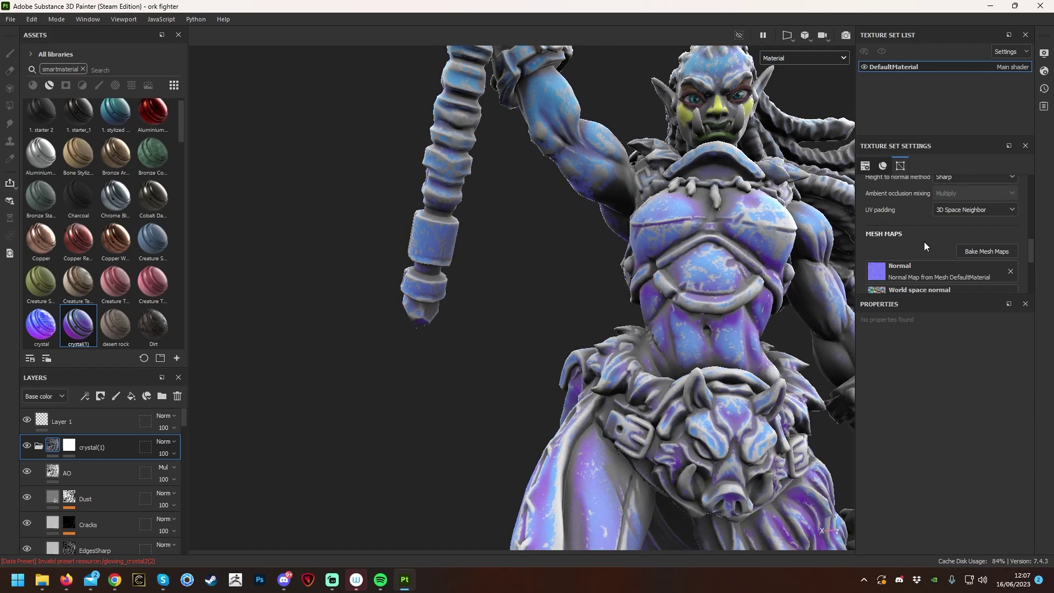
pyautogui.click(39, 446)
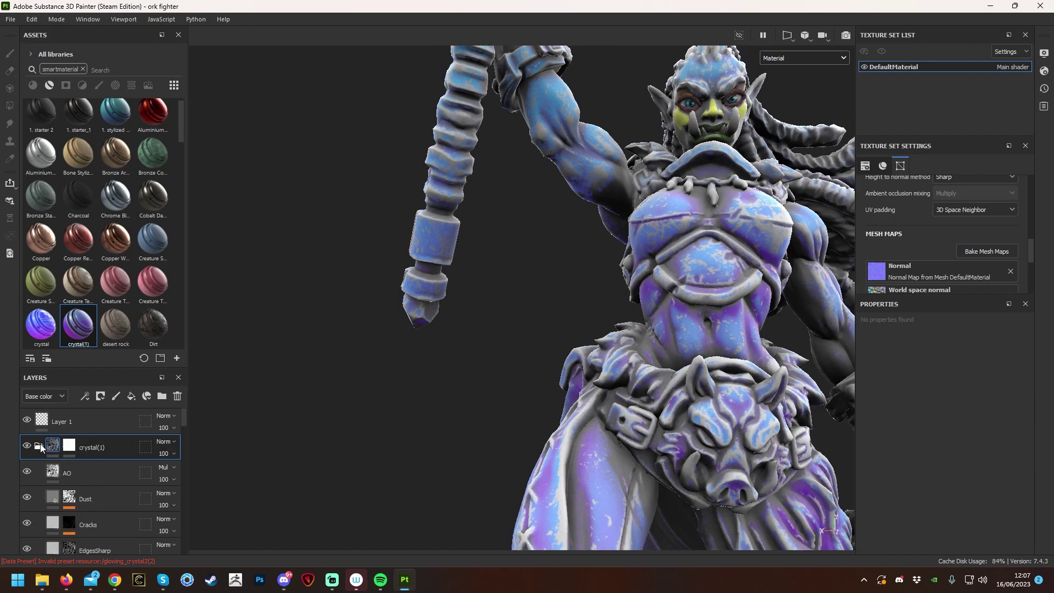
pyautogui.click(39, 446)
pyautogui.scroll(-3, 40, 447)
pyautogui.scroll(4, 98, 499)
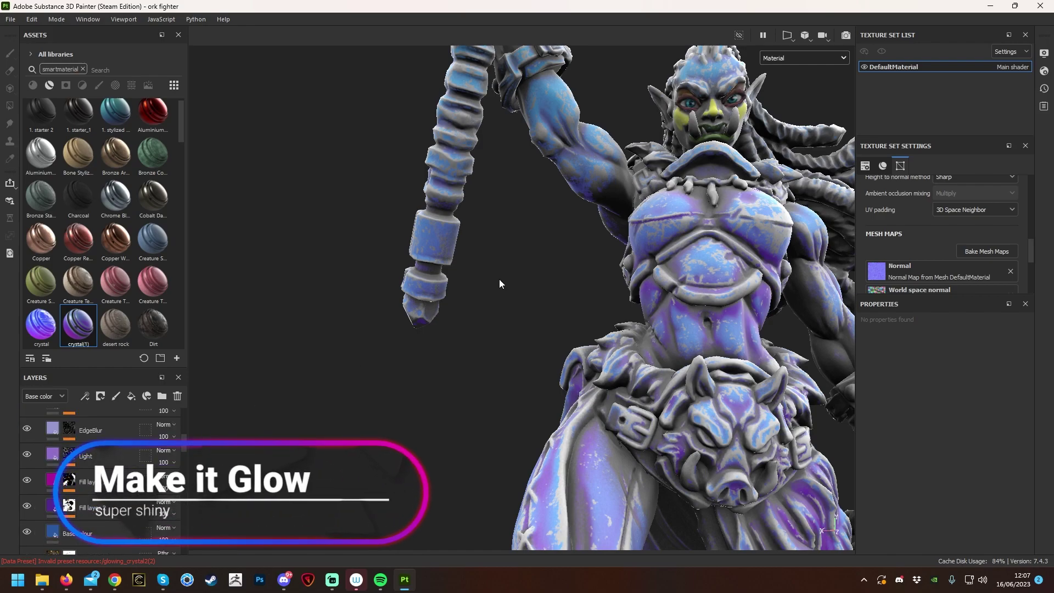
# Raise the main shader's Emissive Intensity to 52.96 in the shader settings and close them.
pyautogui.click(1045, 72)
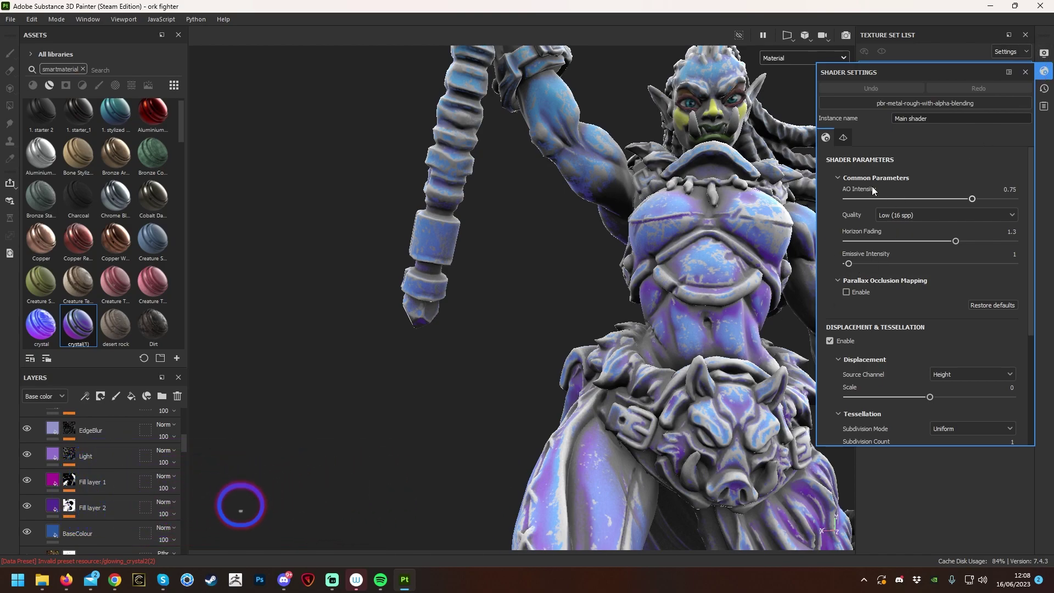
pyautogui.scroll(-3, 877, 287)
pyautogui.scroll(3, 892, 347)
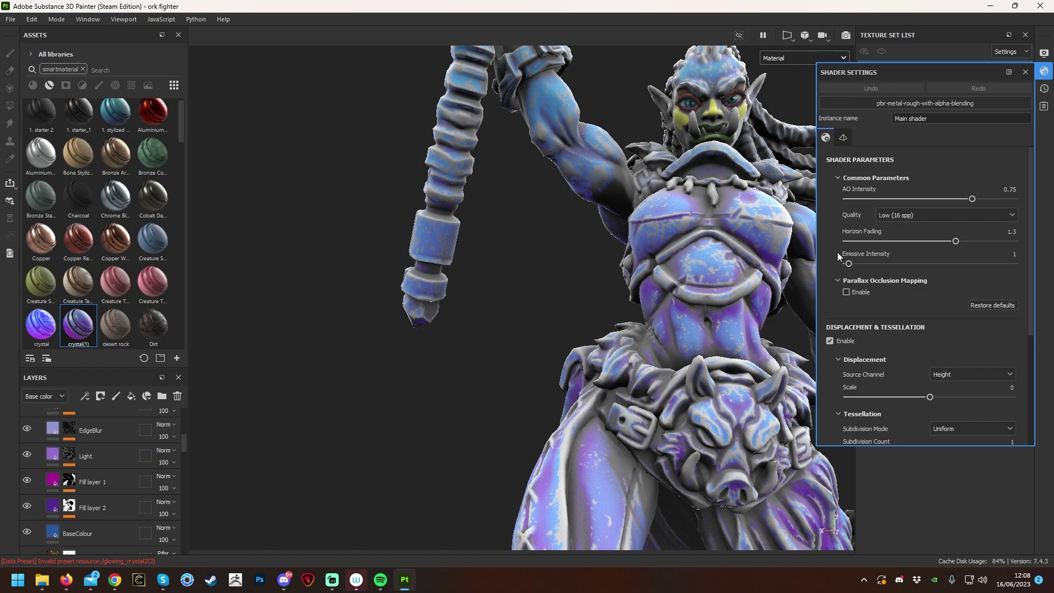
pyautogui.moveTo(849, 265); pyautogui.dragTo(935, 275)
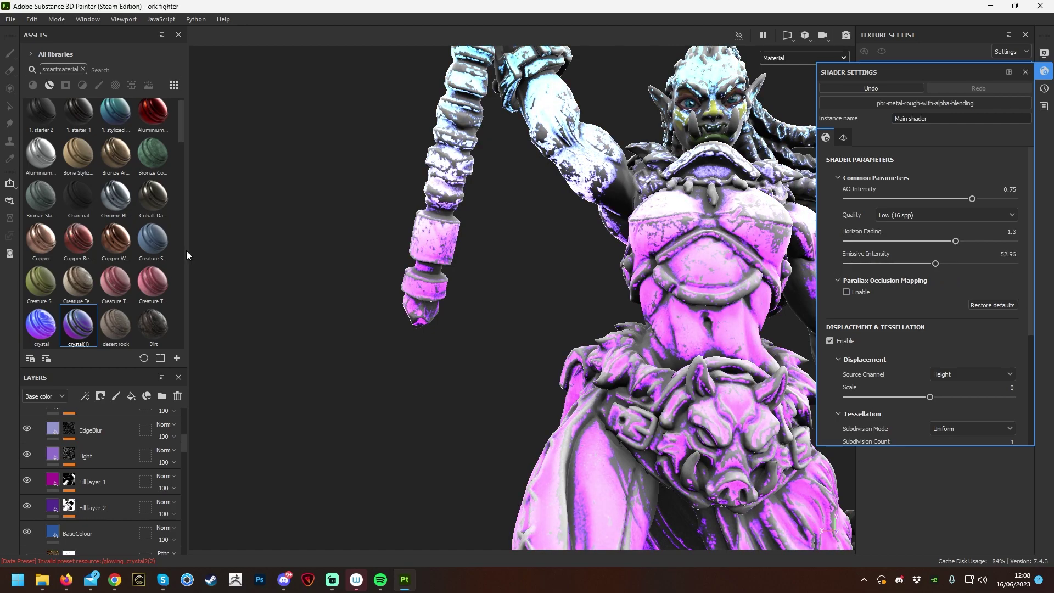
pyautogui.click(1026, 72)
# Turn the mask of the crystal(1) folder black so the material is hidden from the whole model.
pyautogui.scroll(5, 109, 473)
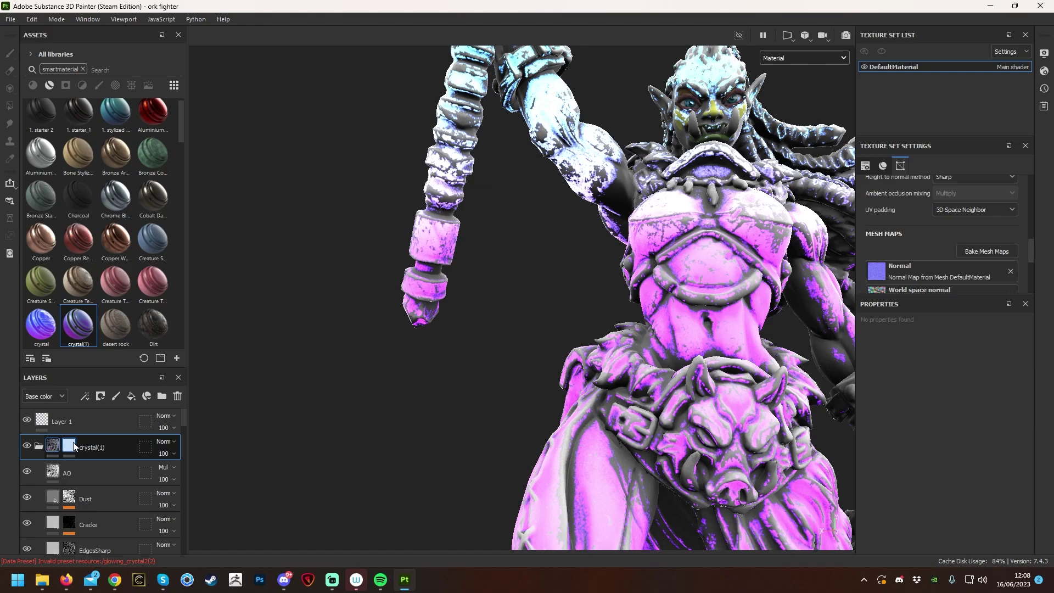
pyautogui.rightClick(75, 446)
pyautogui.click(139, 21)
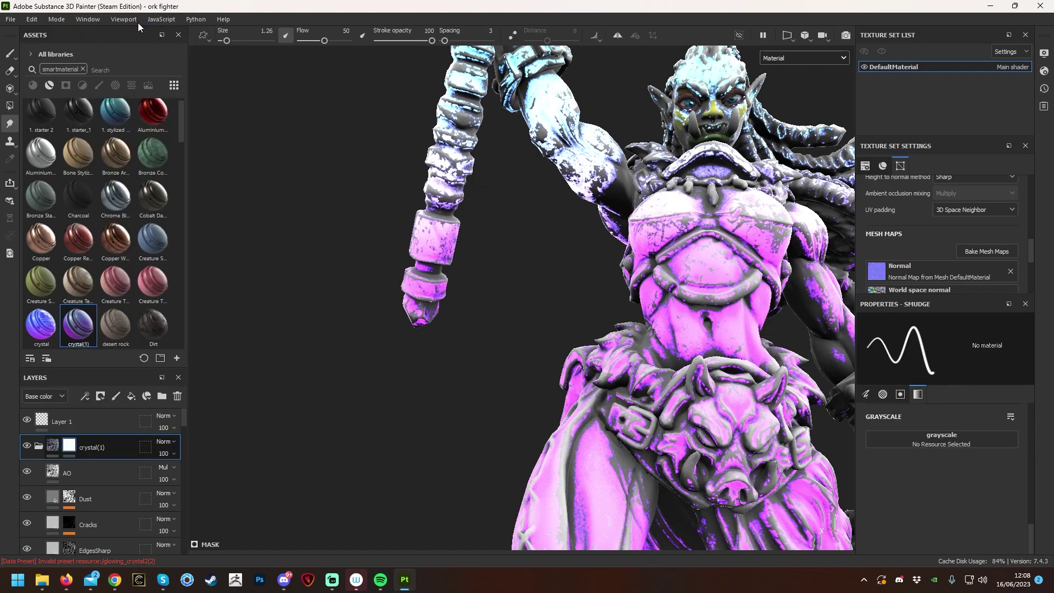
# Reveal crystal(1) on all sides of the axe handle's pointed end by painting its mask white with a brush size of 6.59.
pyautogui.rightClick(433, 319)
pyautogui.moveTo(466, 410); pyautogui.dragTo(480, 410)
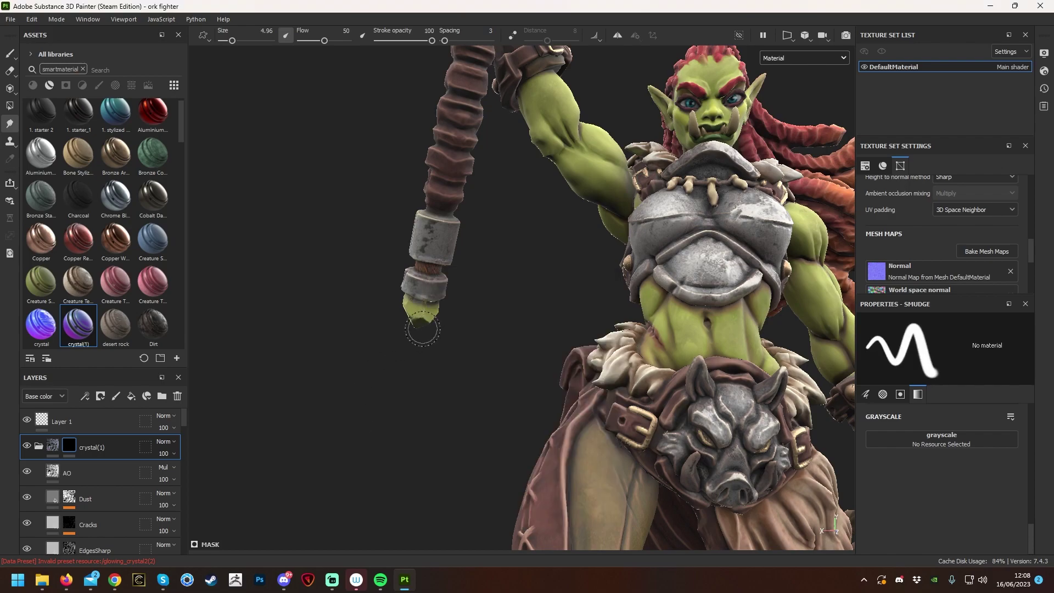
pyautogui.click(9, 53)
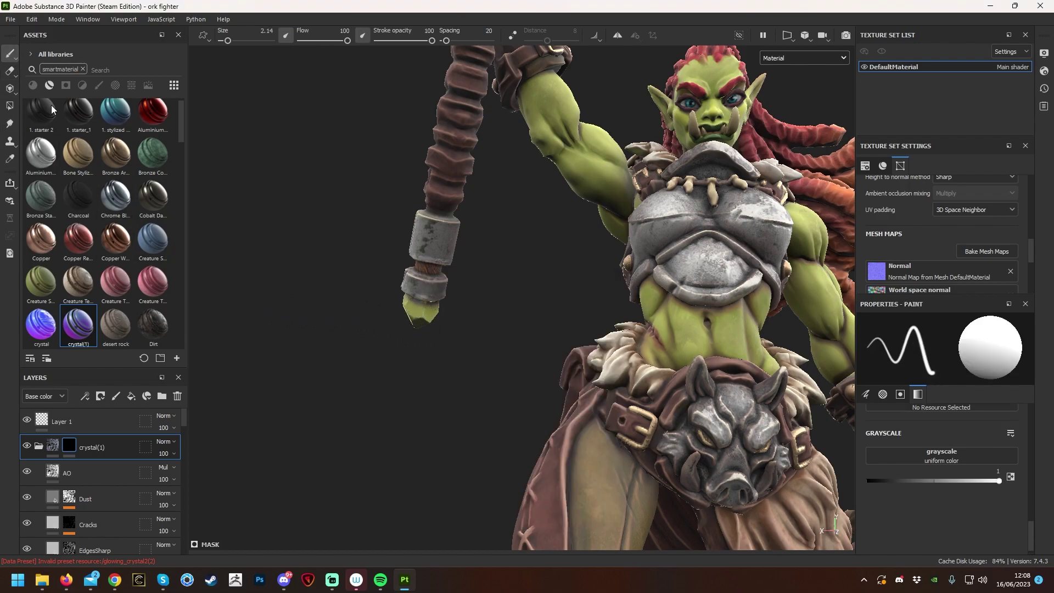
pyautogui.moveTo(434, 321)
pyautogui.mouseDown()
pyautogui.moveTo(410, 305)
pyautogui.moveTo(430, 324)
pyautogui.mouseUp()
pyautogui.rightClick(430, 324)
pyautogui.moveTo(499, 412); pyautogui.dragTo(505, 395)
pyautogui.moveTo(440, 311)
pyautogui.keyDown('alt'); pyautogui.mouseDown()
pyautogui.moveTo(384, 324)
pyautogui.moveTo(410, 308)
pyautogui.moveTo(541, 324)
pyautogui.moveTo(419, 302)
pyautogui.moveTo(489, 283)
pyautogui.moveTo(537, 198)
pyautogui.moveTo(429, 268)
pyautogui.moveTo(181, 296)
pyautogui.moveTo(169, 246)
pyautogui.moveTo(285, 266)
pyautogui.mouseUp(); pyautogui.keyUp('alt')
pyautogui.scroll(5, 419, 302)
pyautogui.scroll(-5, 429, 268)
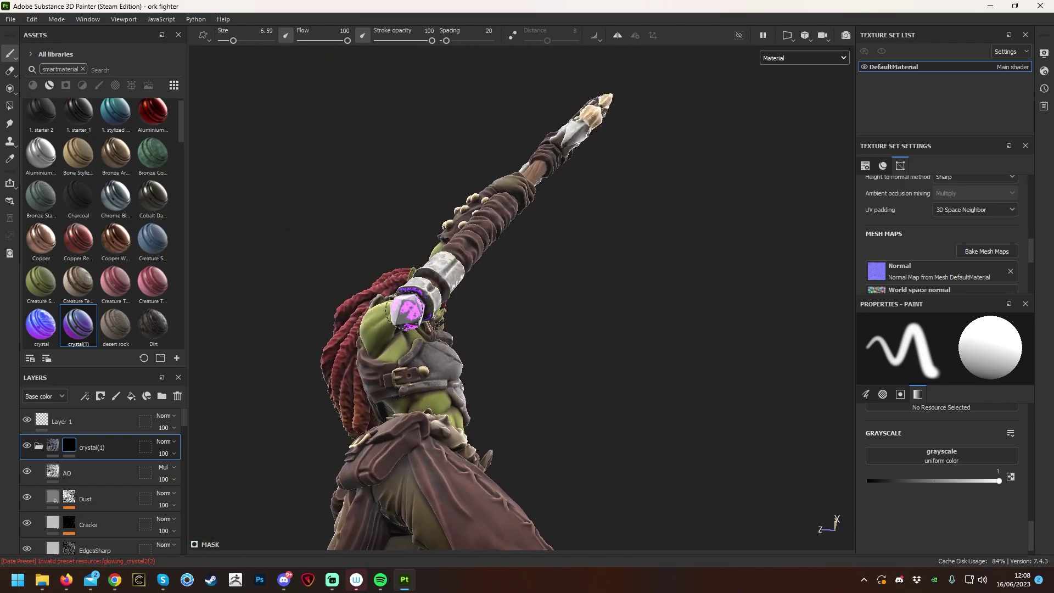
pyautogui.keyDown('alt'); pyautogui.moveTo(429, 297); pyautogui.dragTo(428, 336); pyautogui.keyUp('alt')
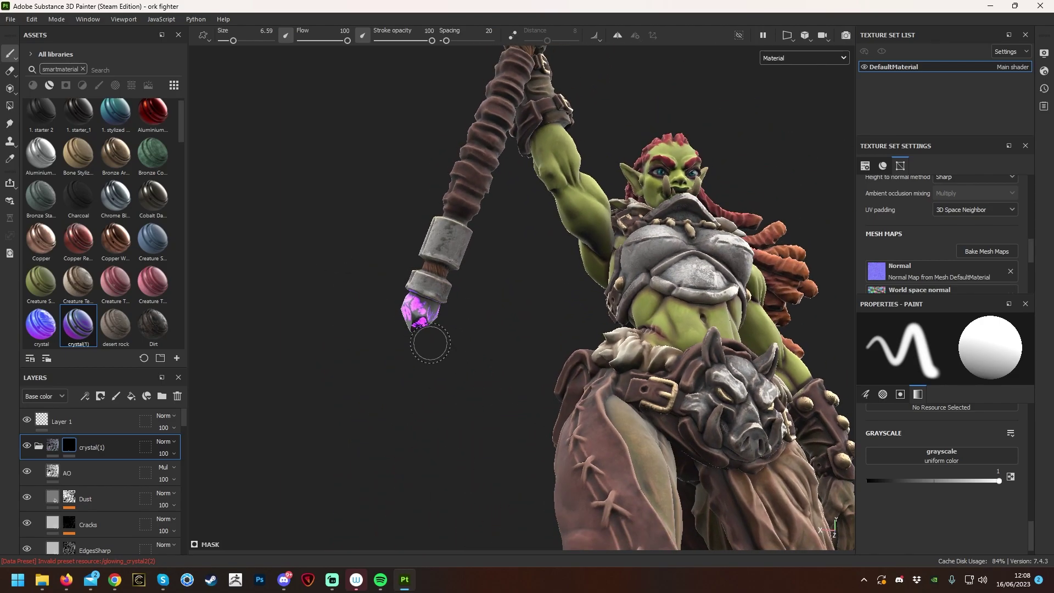
# Toggle the Dust, Cracks and EdgesSharp layers in the crystal(1) folder to examine how each one affects the crystal.
pyautogui.scroll(-1, 129, 483)
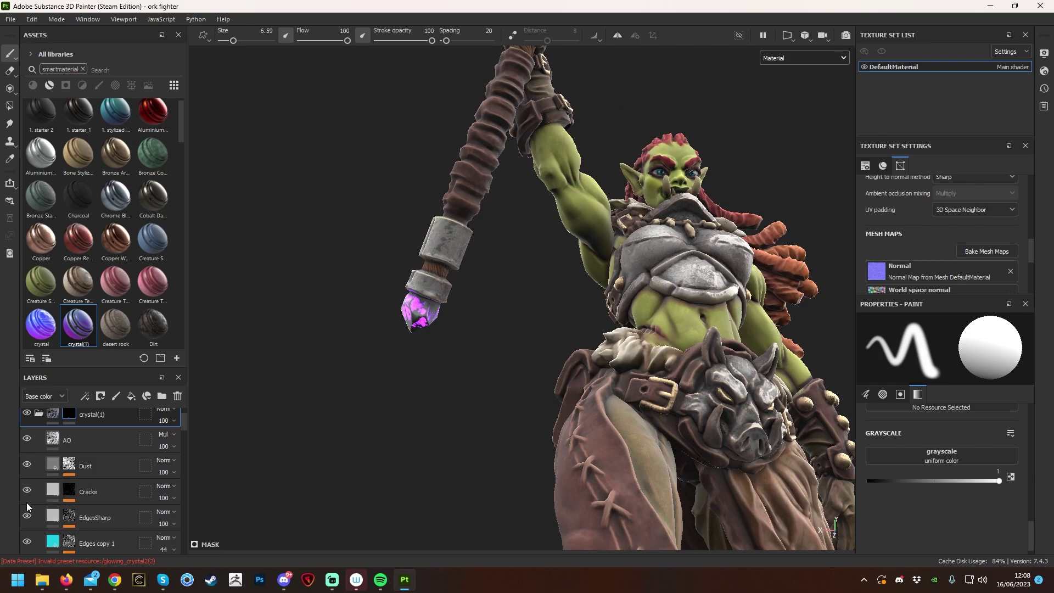
pyautogui.click(27, 465)
pyautogui.click(27, 490)
pyautogui.scroll(-2, 30, 518)
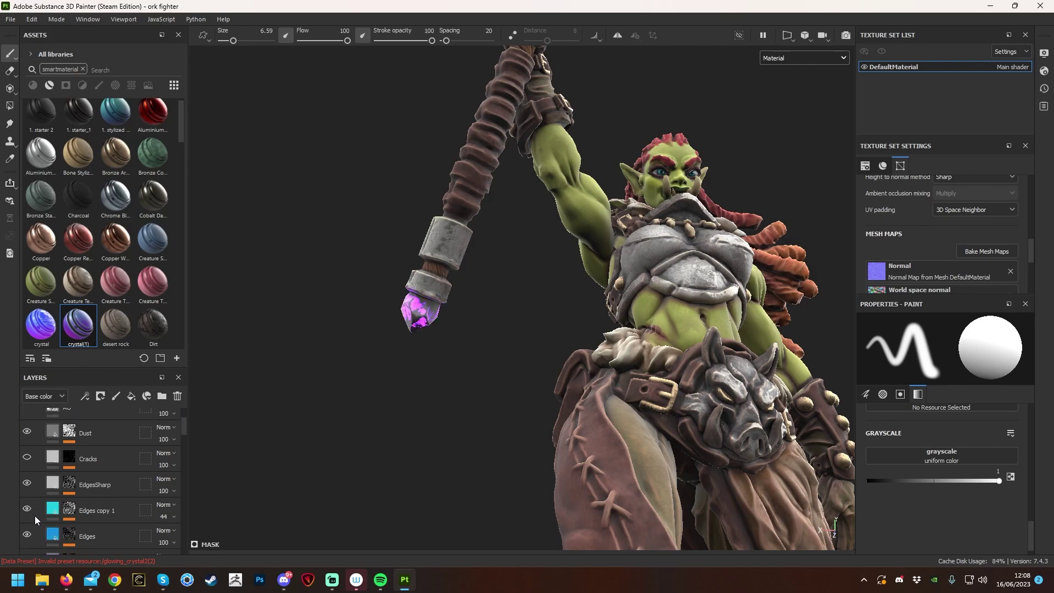
pyautogui.click(26, 451)
pyautogui.scroll(3, 432, 459)
pyautogui.keyDown('alt'); pyautogui.moveTo(360, 400); pyautogui.dragTo(237, 322); pyautogui.keyUp('alt')
pyautogui.scroll(-5, 237, 322)
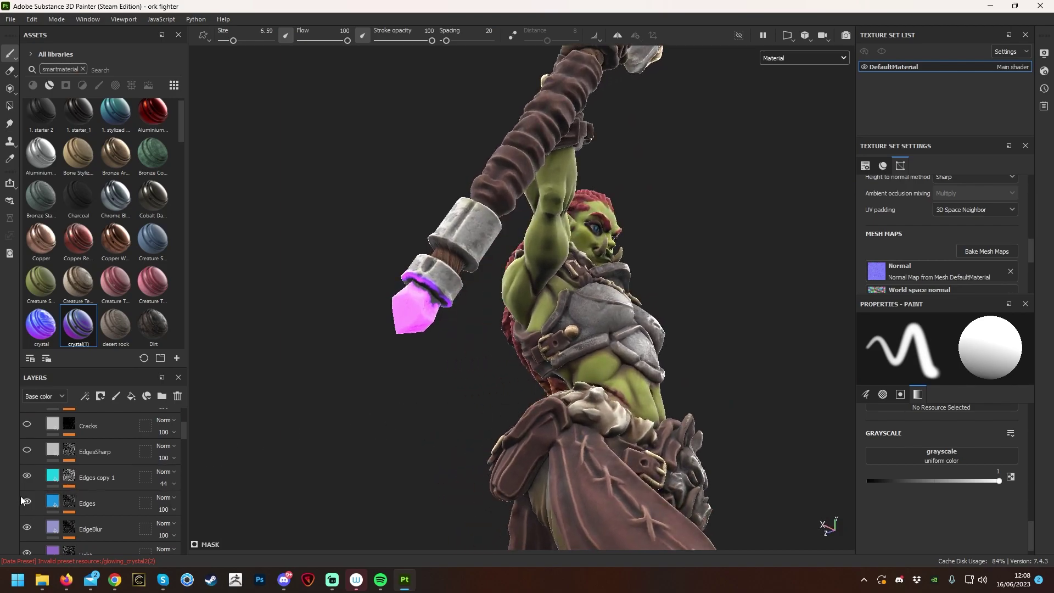
pyautogui.scroll(2, 23, 502)
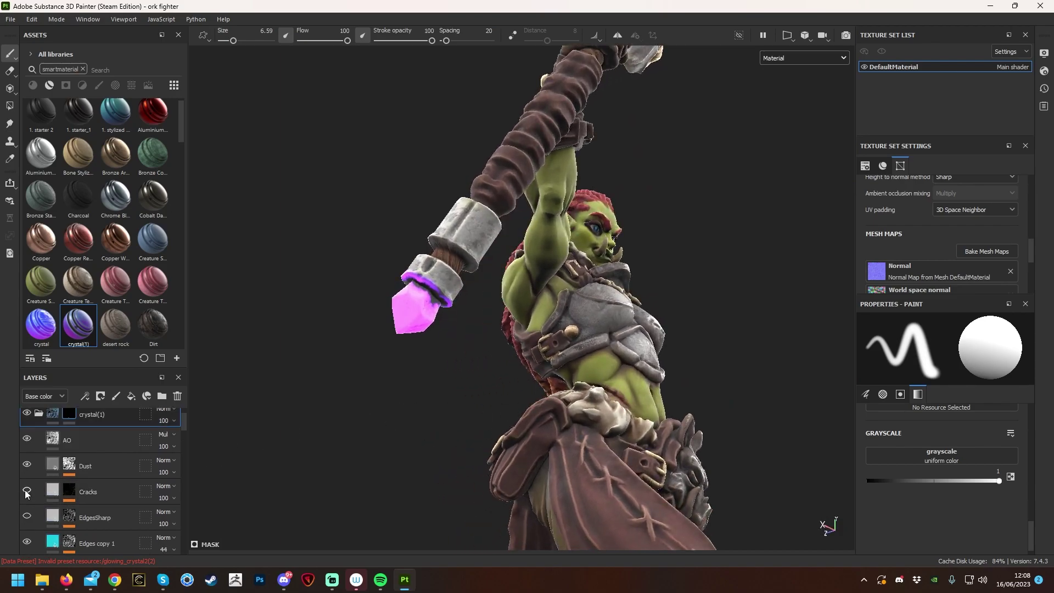
pyautogui.click(27, 516)
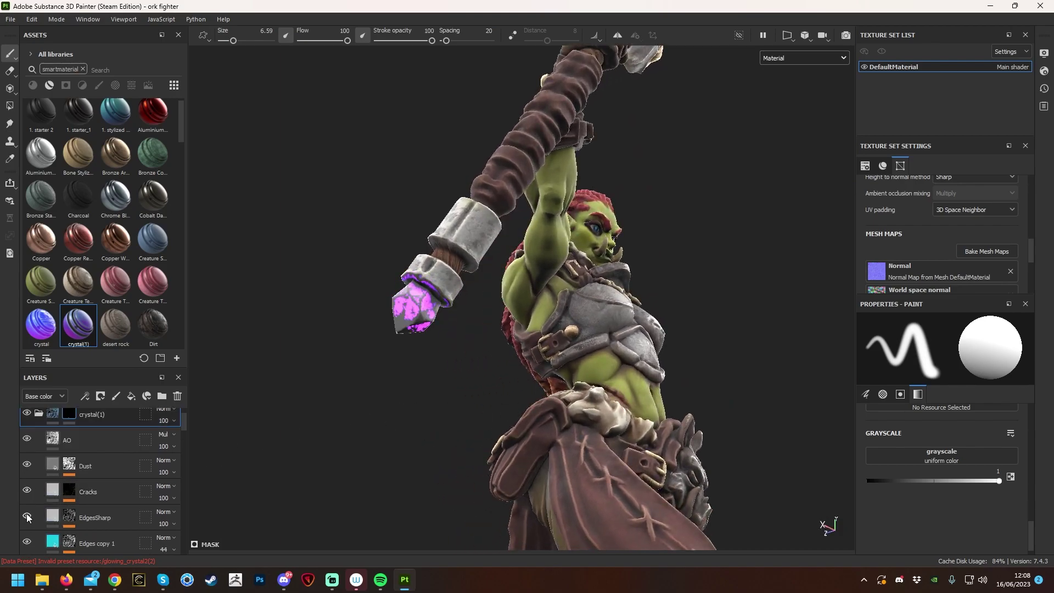
# Try the Color dodge blending mode on the EdgesSharp layer and compare the crystal with the layer hidden and shown.
pyautogui.click(164, 513)
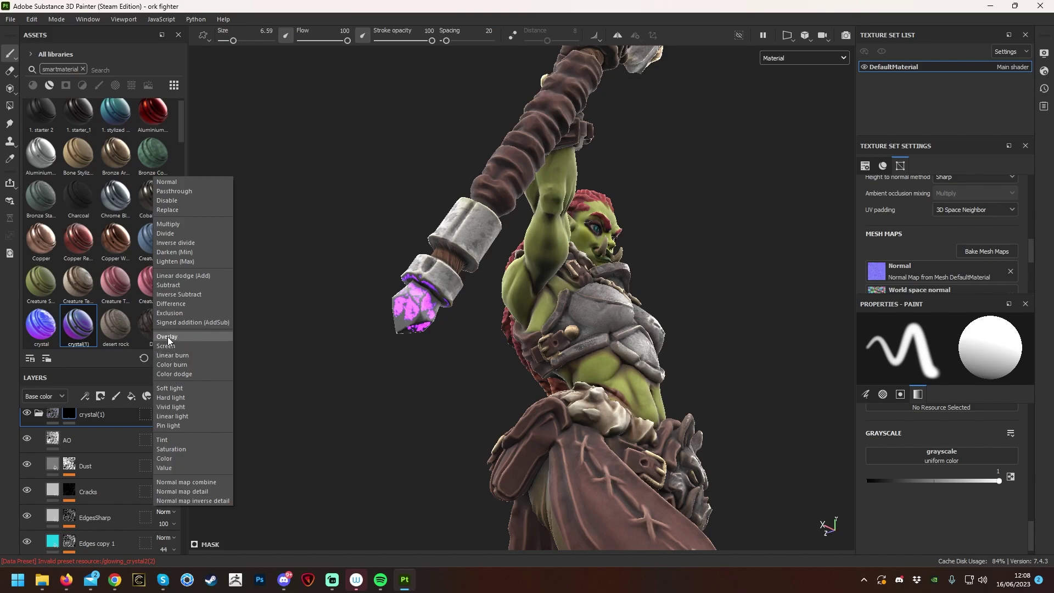
pyautogui.click(189, 373)
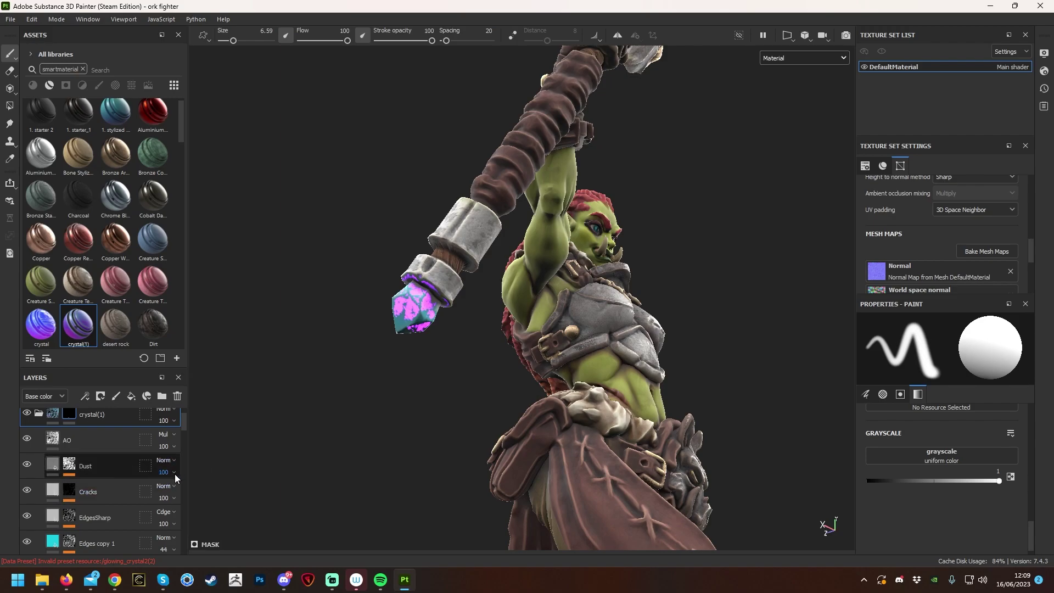
pyautogui.click(167, 523)
pyautogui.moveTo(189, 542); pyautogui.dragTo(250, 534)
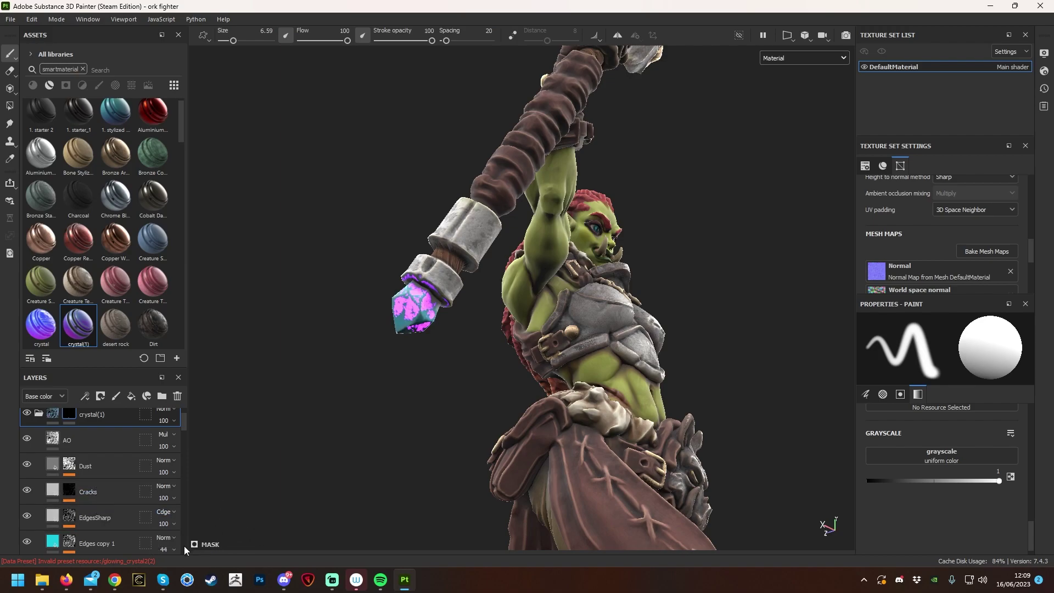
pyautogui.click(26, 518)
pyautogui.click(26, 518)
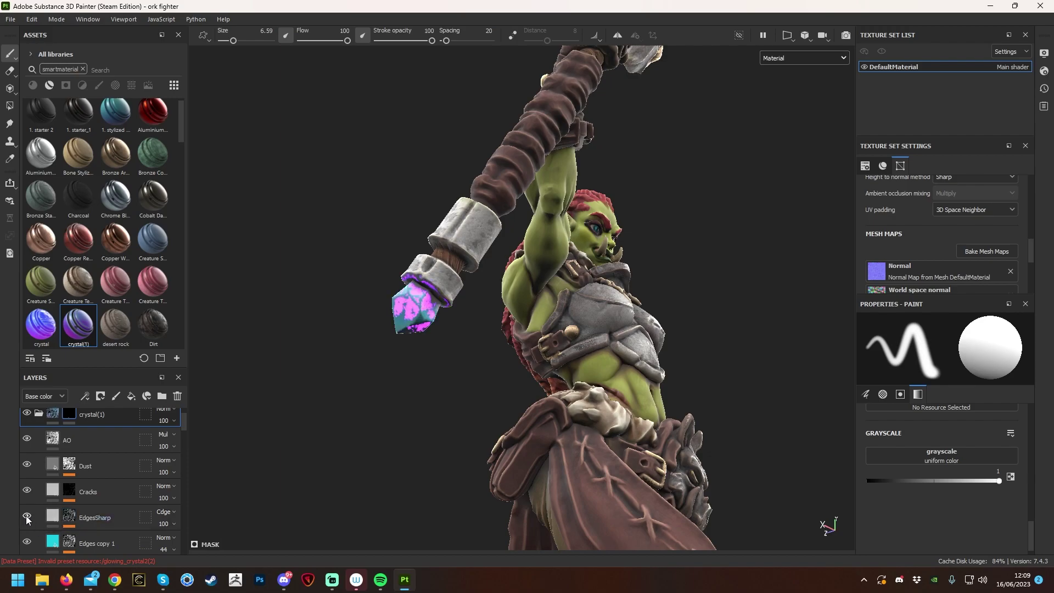
# Set the EdgesSharp layer's blending mode to Overlay and try the layer at an opacity of 0.
pyautogui.click(166, 512)
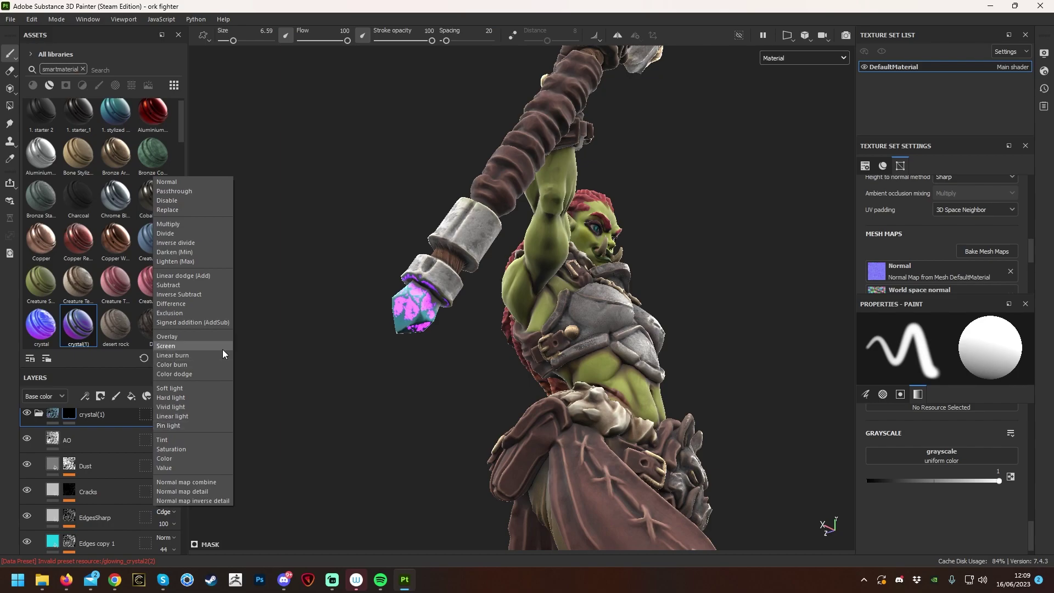
pyautogui.click(176, 336)
pyautogui.click(27, 516)
pyautogui.click(28, 516)
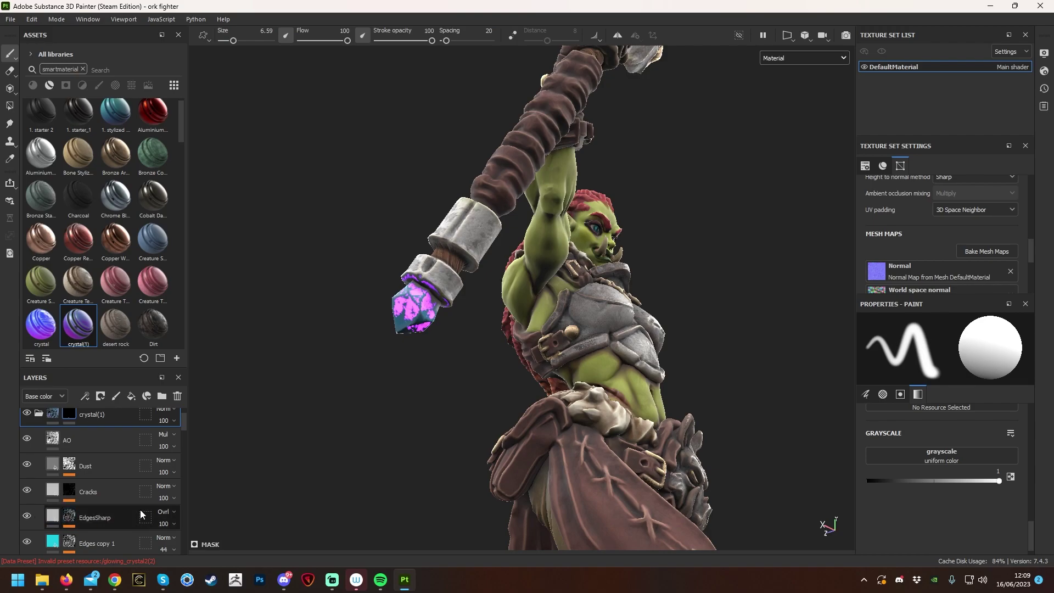
pyautogui.click(28, 468)
pyautogui.click(28, 468)
pyautogui.click(164, 524)
pyautogui.moveTo(188, 543); pyautogui.dragTo(155, 544)
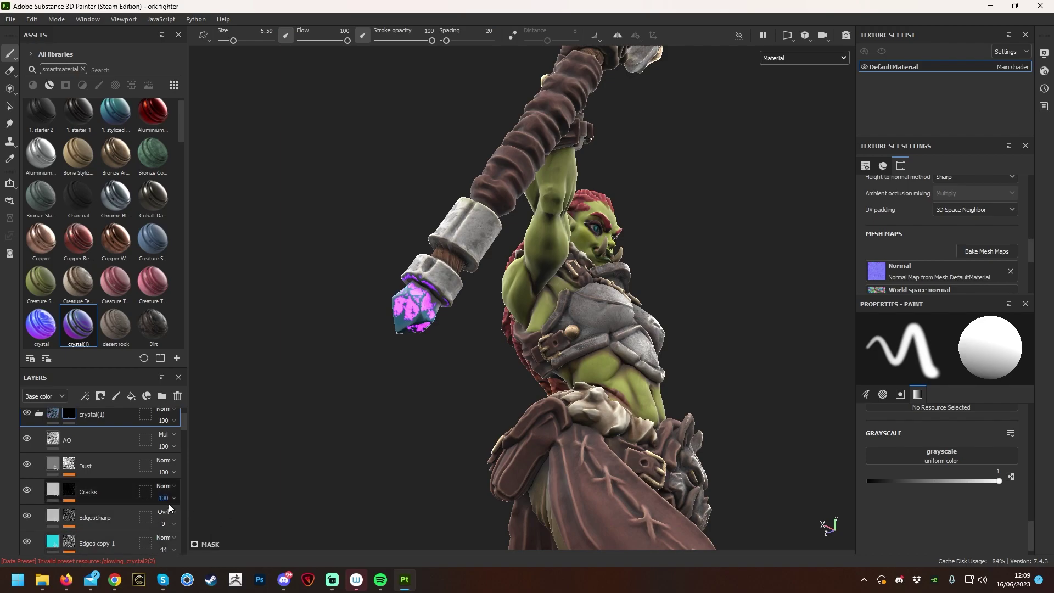
# Return the EdgesSharp layer's opacity to 100 and lower the metal edge generator on its mask to 75.
pyautogui.click(69, 518)
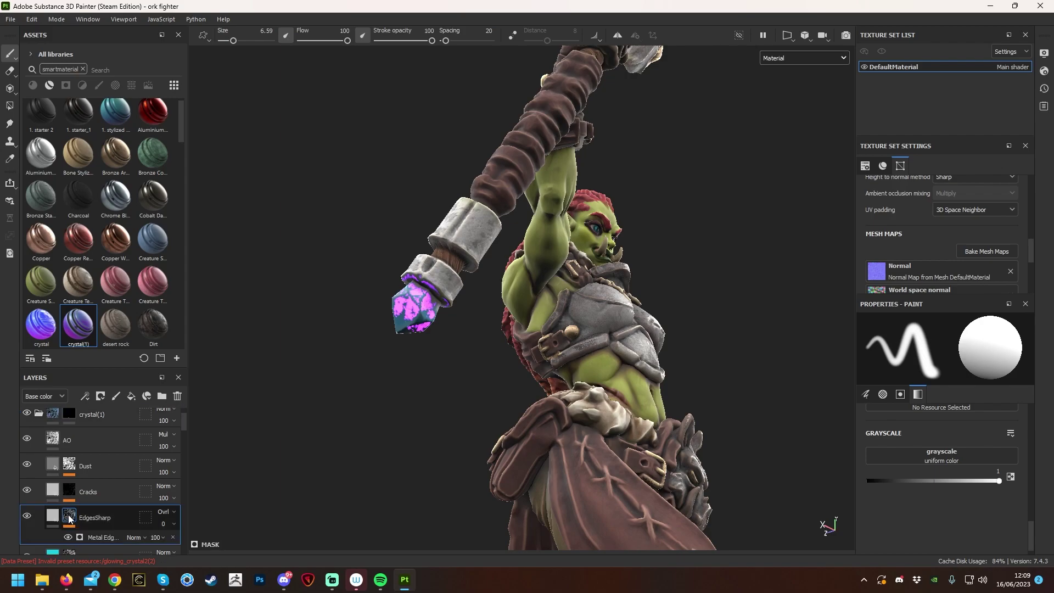
pyautogui.click(69, 538)
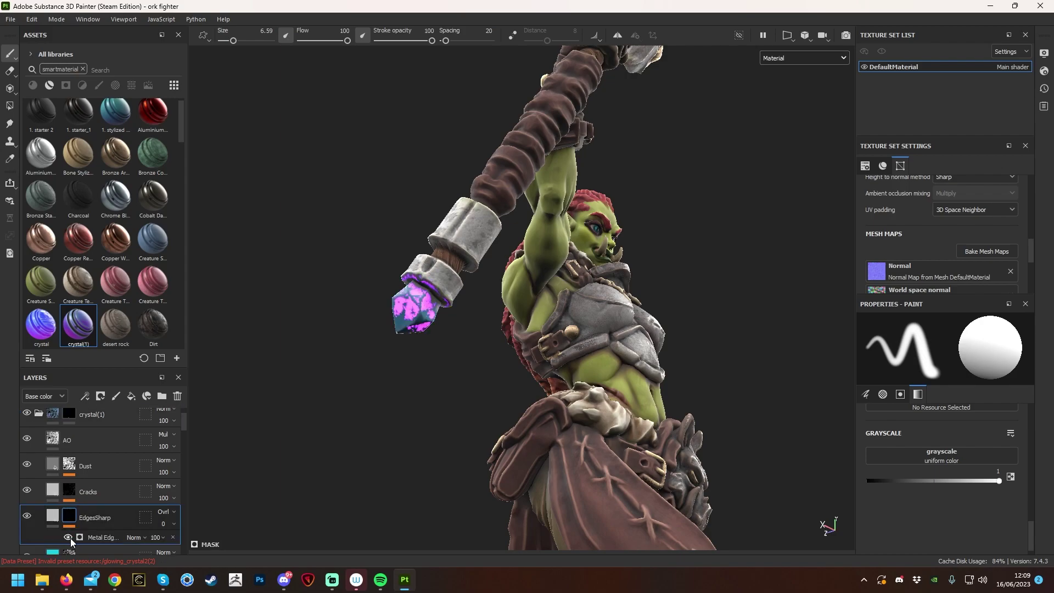
pyautogui.click(171, 524)
pyautogui.moveTo(158, 544); pyautogui.dragTo(236, 541)
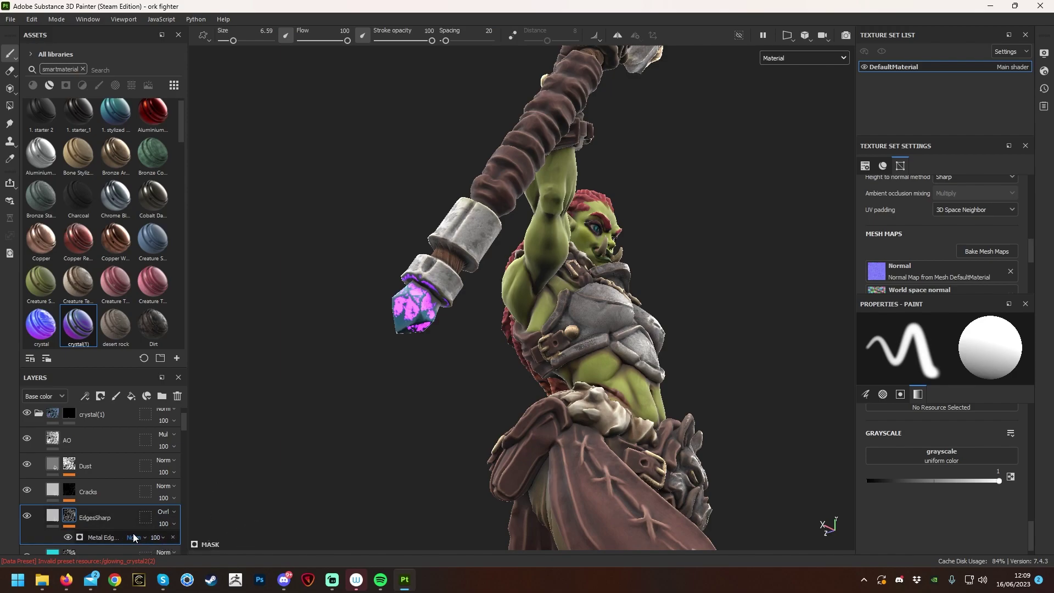
pyautogui.click(158, 538)
pyautogui.moveTo(199, 558); pyautogui.dragTo(186, 554)
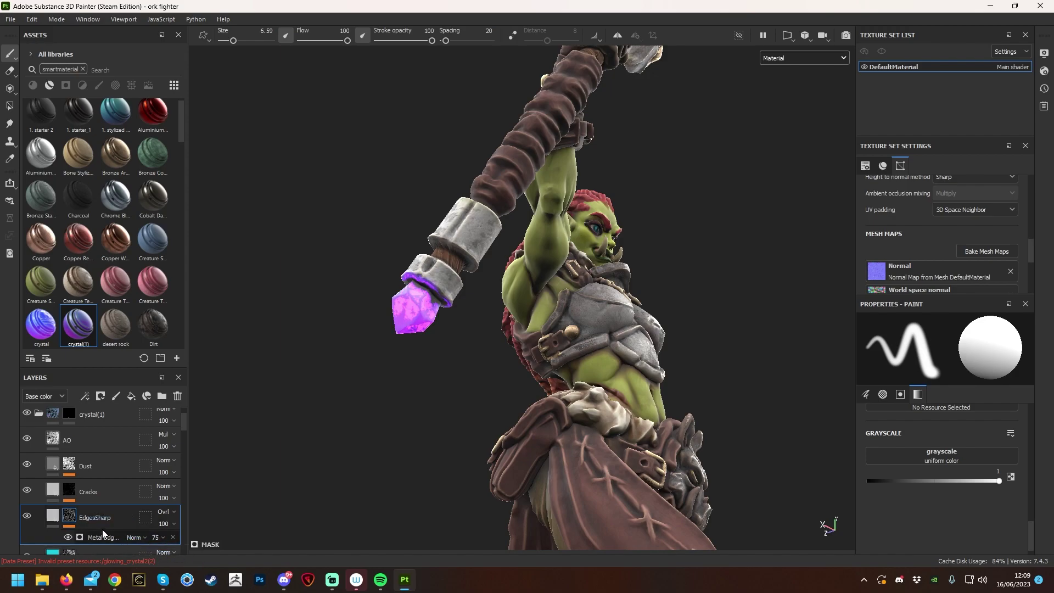
pyautogui.moveTo(423, 377)
pyautogui.keyDown('alt'); pyautogui.mouseDown()
pyautogui.moveTo(459, 430)
pyautogui.moveTo(118, 378)
pyautogui.moveTo(275, 414)
pyautogui.moveTo(238, 427)
pyautogui.mouseUp(); pyautogui.keyUp('alt')
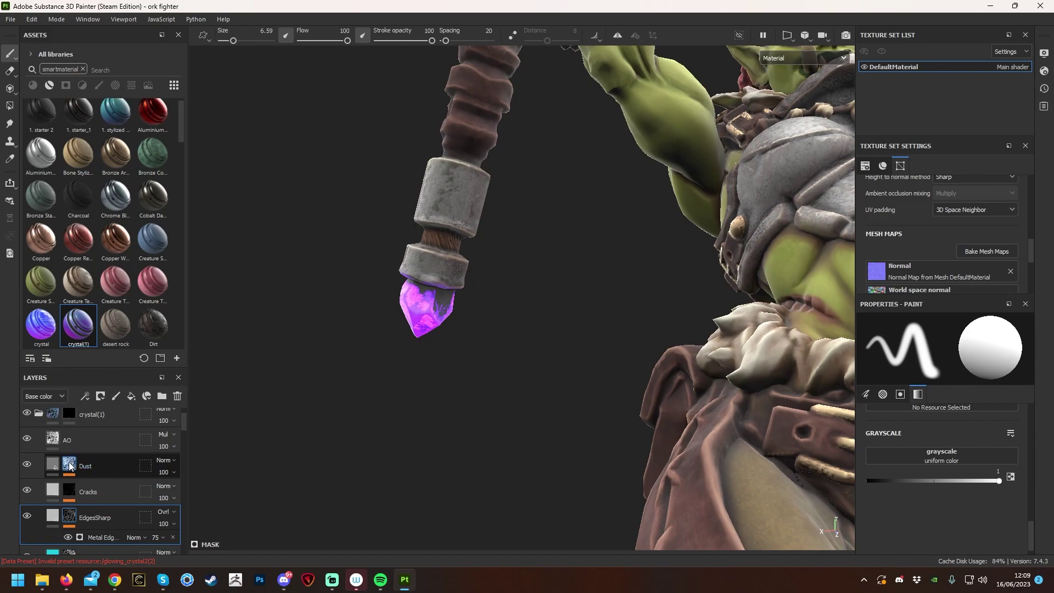
# Lower the opacity of the Dirt generator on the Dust layer's mask to 85 and check the crystal on the full model.
pyautogui.click(70, 466)
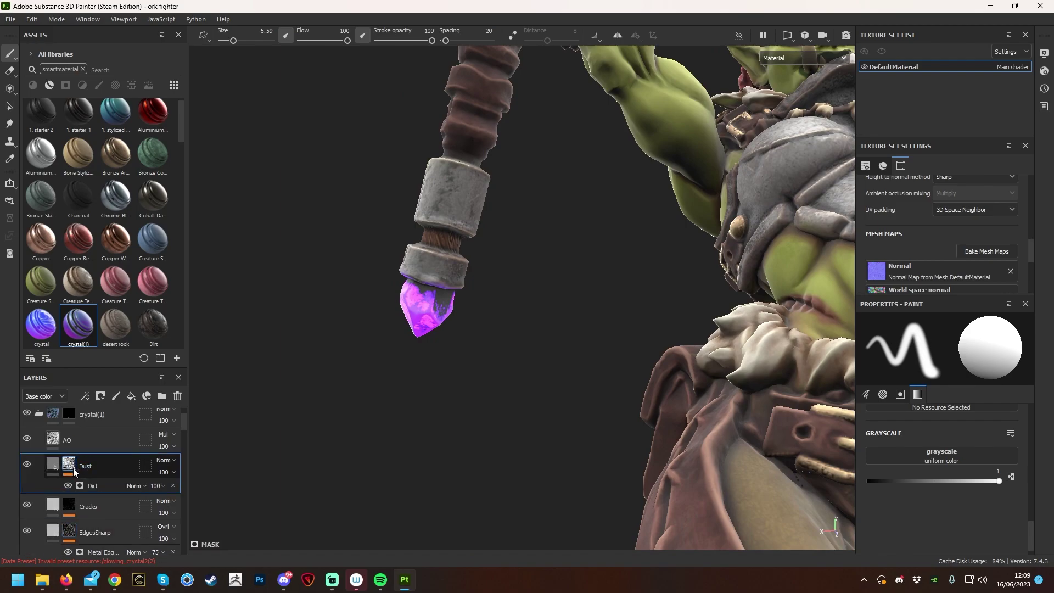
pyautogui.click(156, 486)
pyautogui.moveTo(189, 500)
pyautogui.mouseDown()
pyautogui.moveTo(175, 504)
pyautogui.moveTo(191, 506)
pyautogui.mouseUp()
pyautogui.press('f')
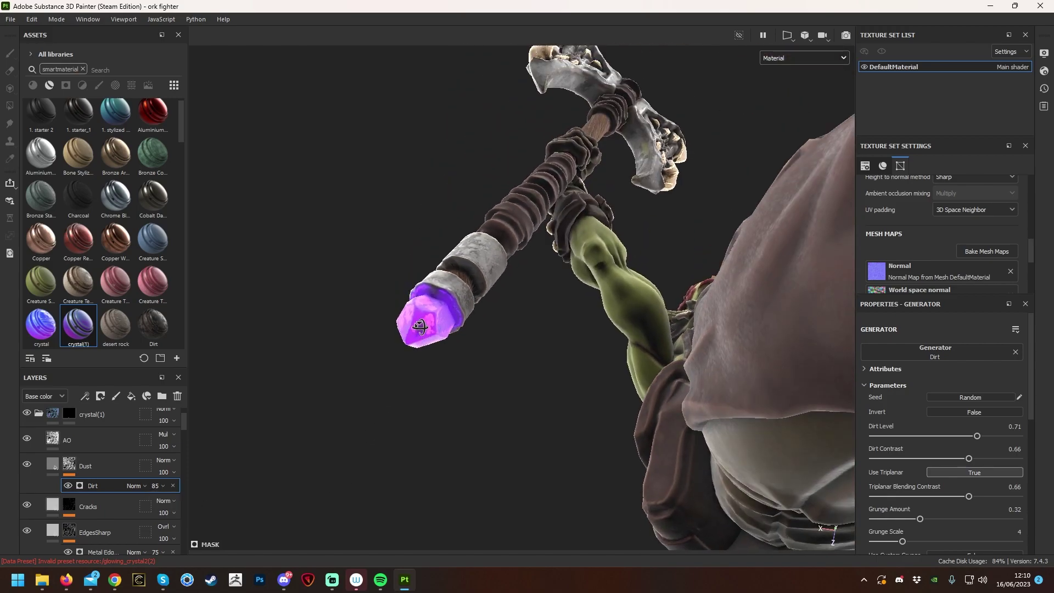
pyautogui.scroll(3, 391, 319)
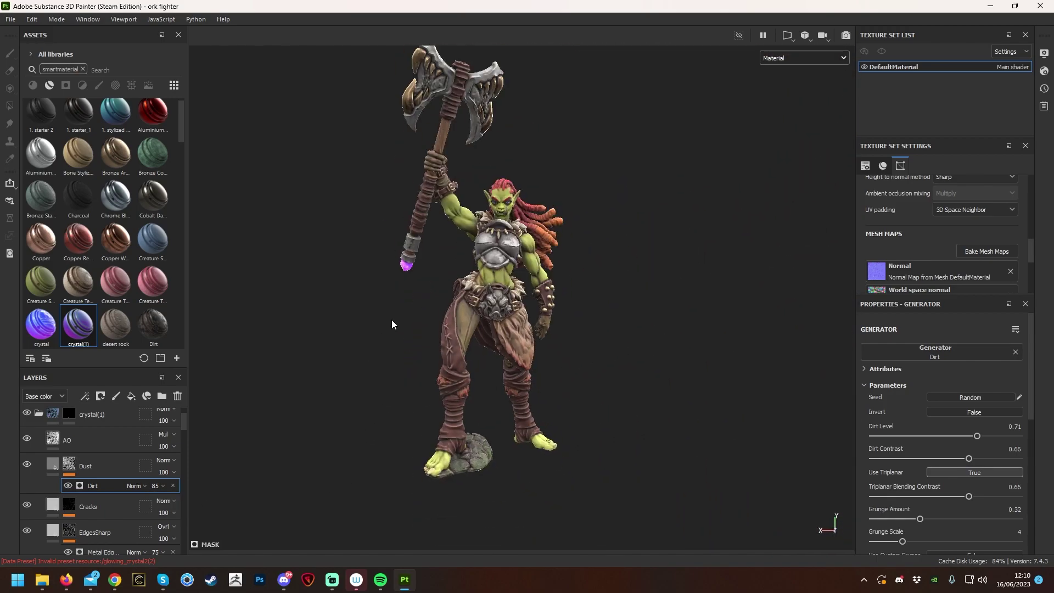
pyautogui.keyDown('alt'); pyautogui.moveTo(383, 337); pyautogui.dragTo(867, 318); pyautogui.keyUp('alt')
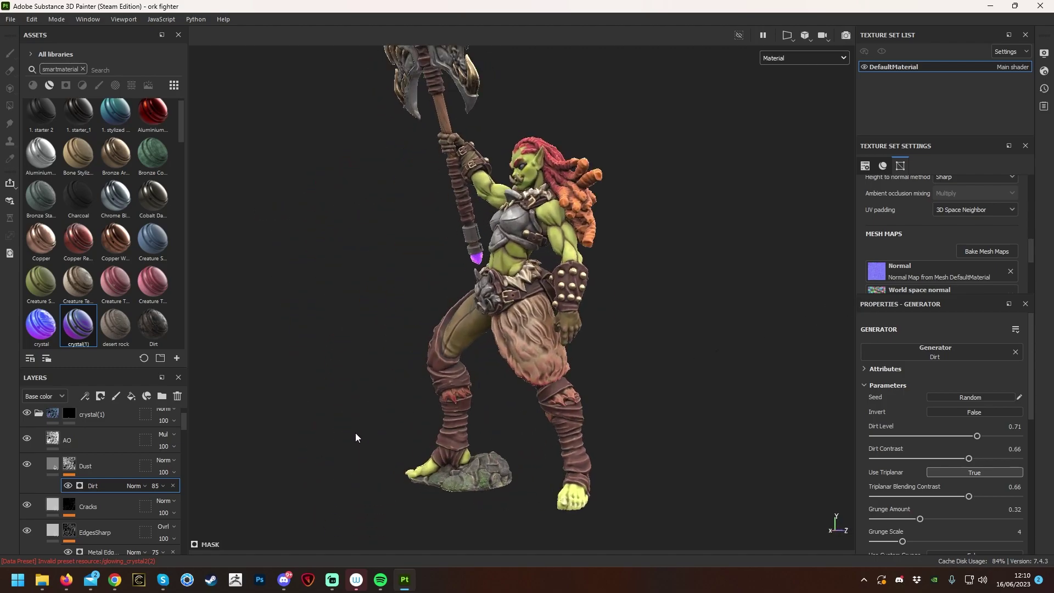
pyautogui.scroll(5, 546, 460)
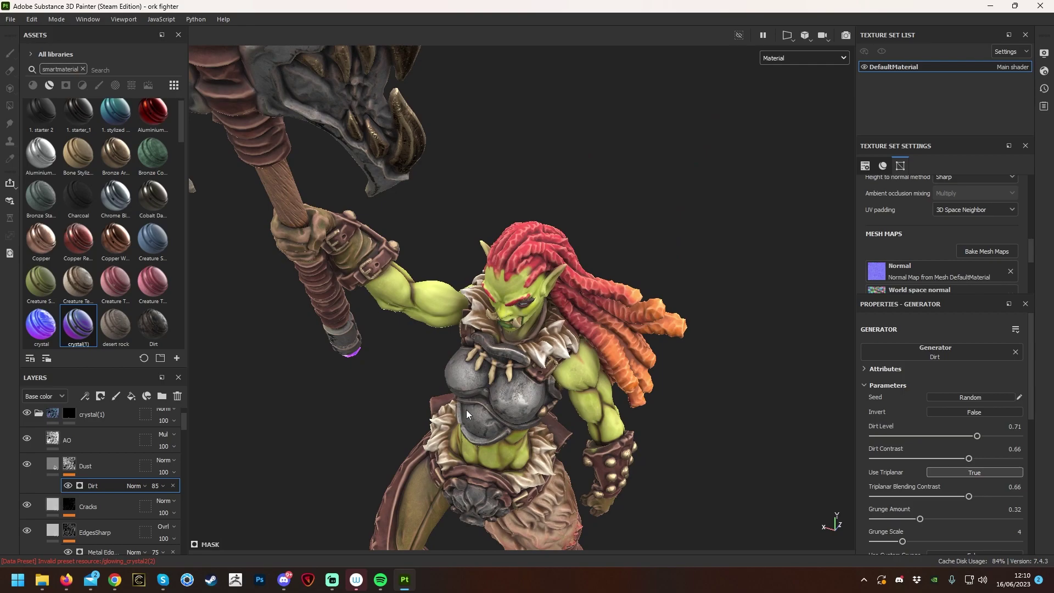
pyautogui.scroll(3, 466, 409)
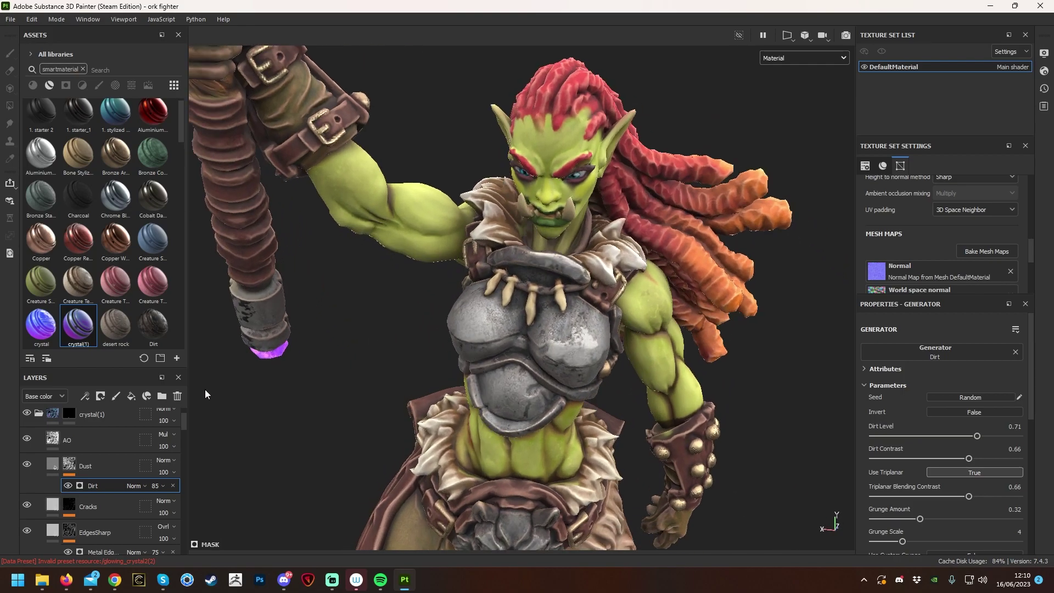
# Collapse the crystal(1) folder and browse the available smart materials in the asset library.
pyautogui.click(39, 413)
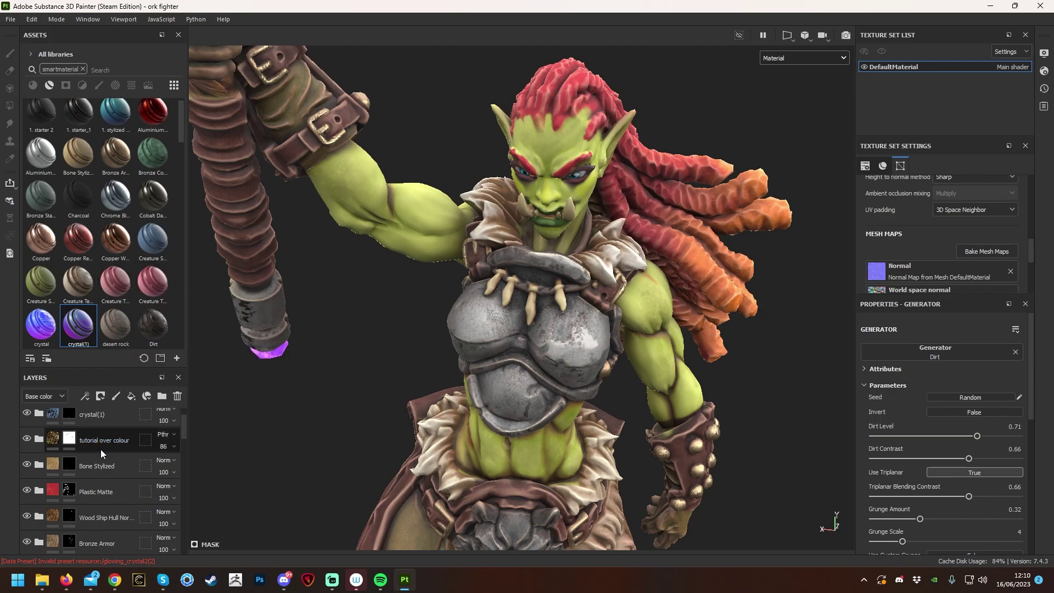
pyautogui.scroll(1, 94, 261)
pyautogui.scroll(-10, 94, 261)
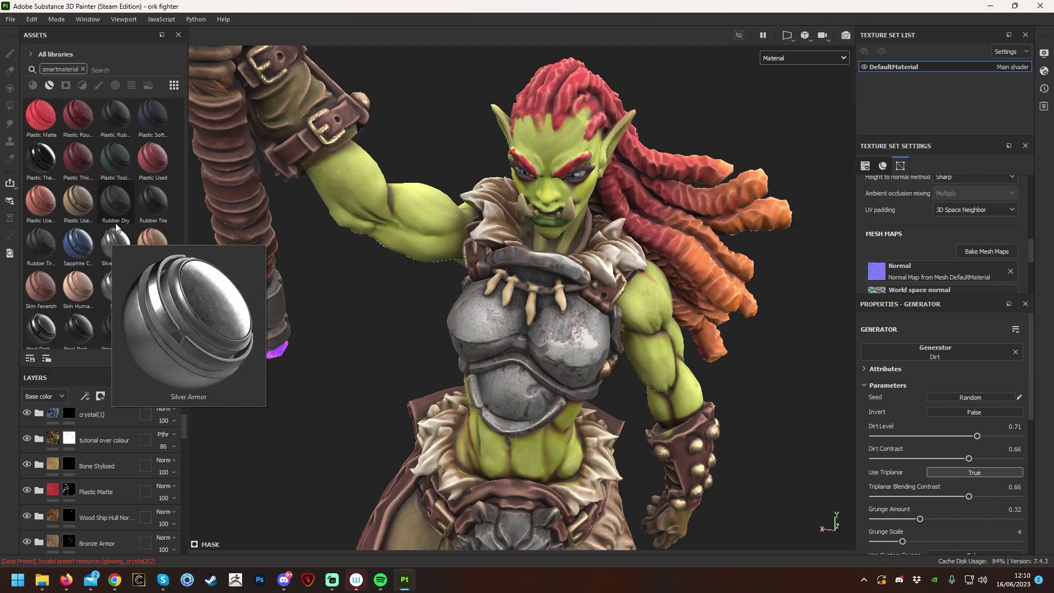
pyautogui.scroll(-5, 113, 308)
pyautogui.scroll(8, 107, 316)
pyautogui.scroll(5, 81, 259)
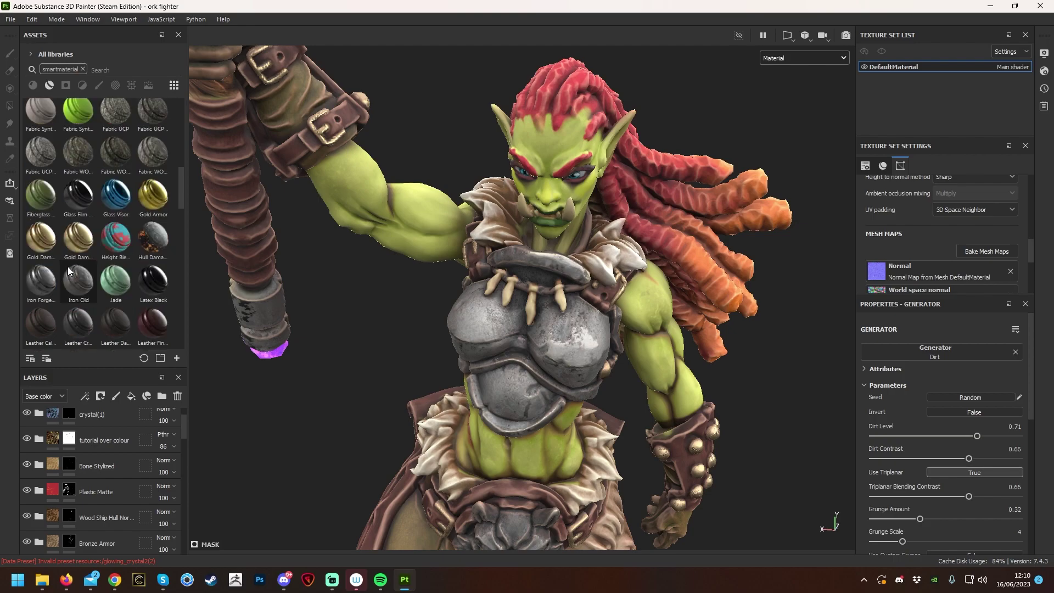
# Add the Leather Stylized smart material above Bone Stylized with a black mask and reduce the brush size to 0.91.
pyautogui.scroll(-5, 81, 261)
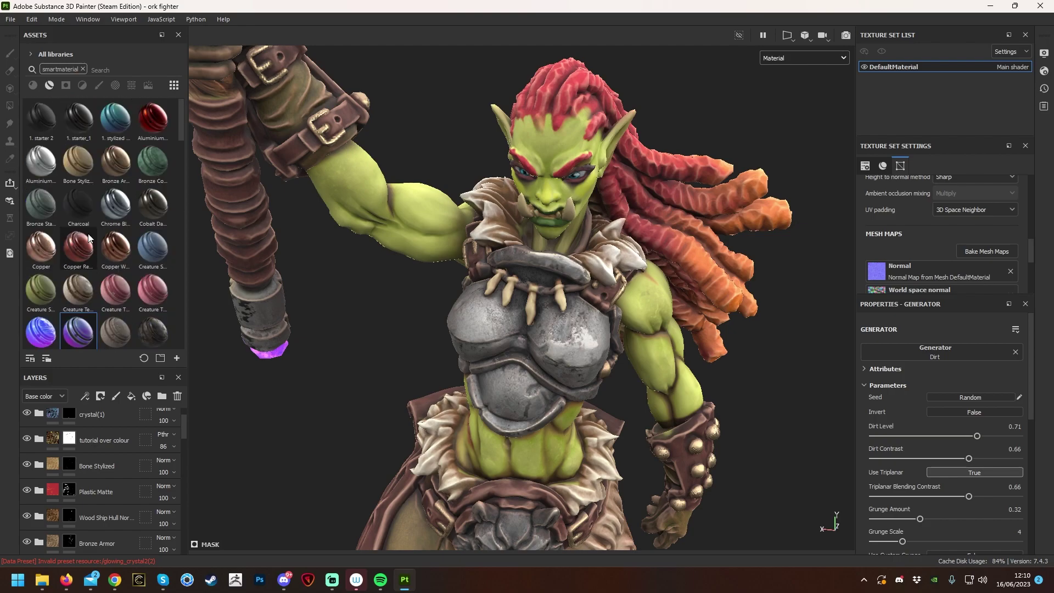
pyautogui.moveTo(114, 267); pyautogui.dragTo(121, 463)
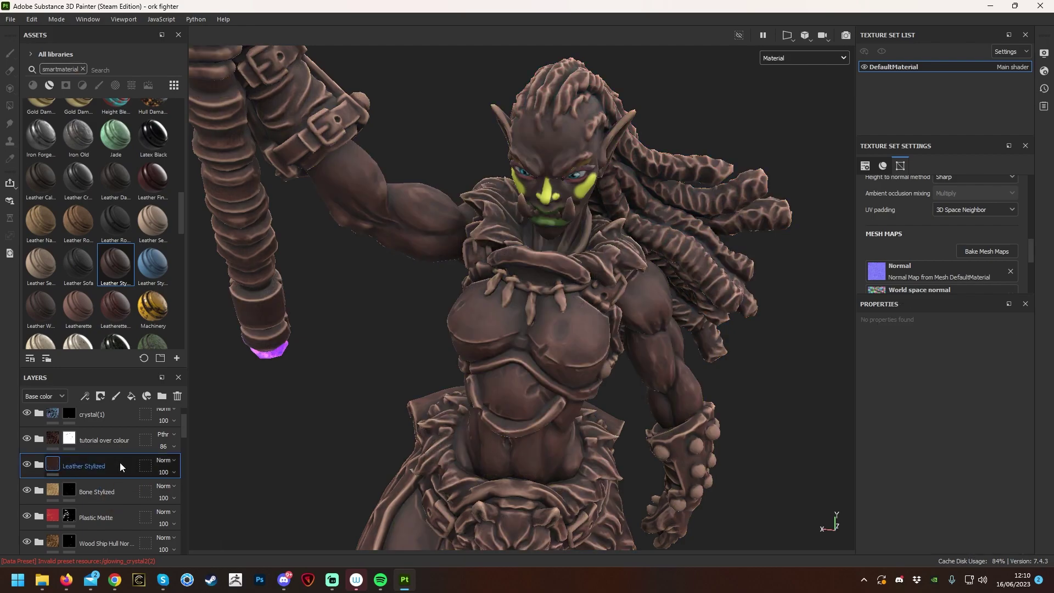
pyautogui.rightClick(121, 462)
pyautogui.click(166, 17)
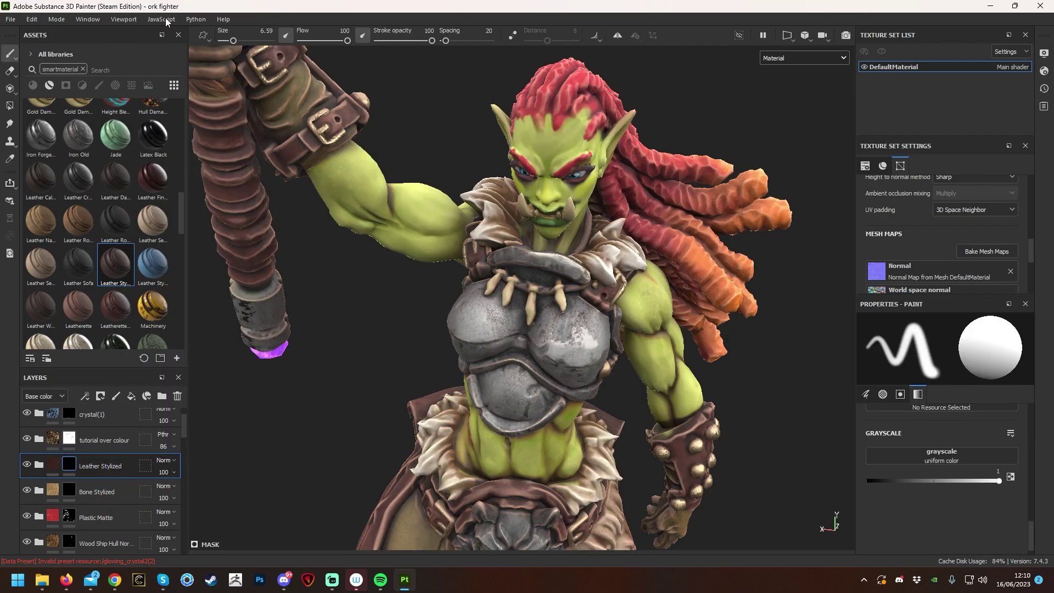
pyautogui.press('p')
pyautogui.moveTo(522, 330); pyautogui.dragTo(517, 332)
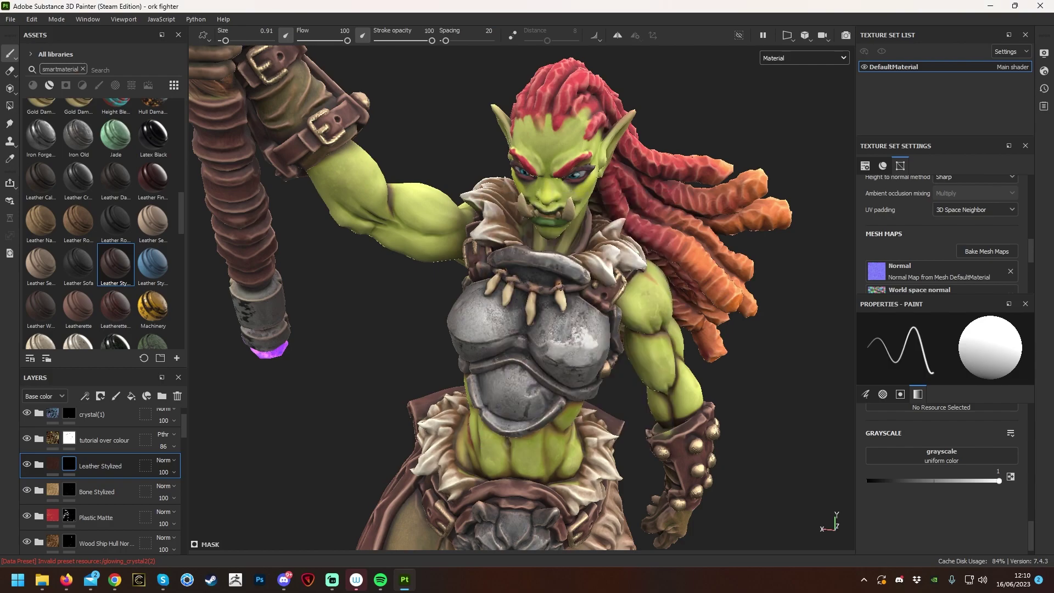
# Examine the fighter's upper body, armour and belt from the front.
pyautogui.keyDown('alt'); pyautogui.moveTo(538, 272); pyautogui.dragTo(735, 436, button='right'); pyautogui.keyUp('alt')
pyautogui.scroll(3, 701, 306)
pyautogui.keyDown('alt'); pyautogui.moveTo(715, 354); pyautogui.dragTo(673, 198, button='right'); pyautogui.keyUp('alt')
pyautogui.keyDown('alt'); pyautogui.moveTo(673, 198); pyautogui.dragTo(527, 296); pyautogui.keyUp('alt')
pyautogui.keyDown('alt'); pyautogui.moveTo(527, 296); pyautogui.dragTo(874, 423, button='right'); pyautogui.keyUp('alt')
pyautogui.keyDown('alt'); pyautogui.moveTo(873, 422); pyautogui.dragTo(789, 364); pyautogui.keyUp('alt')
pyautogui.keyDown('alt'); pyautogui.moveTo(788, 363); pyautogui.dragTo(757, 284, button='middle'); pyautogui.keyUp('alt')
pyautogui.keyDown('alt'); pyautogui.moveTo(772, 334); pyautogui.dragTo(725, 358, button='right'); pyautogui.keyUp('alt')
pyautogui.keyDown('alt'); pyautogui.moveTo(725, 357); pyautogui.dragTo(697, 324); pyautogui.keyUp('alt')
pyautogui.keyDown('alt'); pyautogui.moveTo(697, 324); pyautogui.dragTo(687, 280, button='middle'); pyautogui.keyUp('alt')
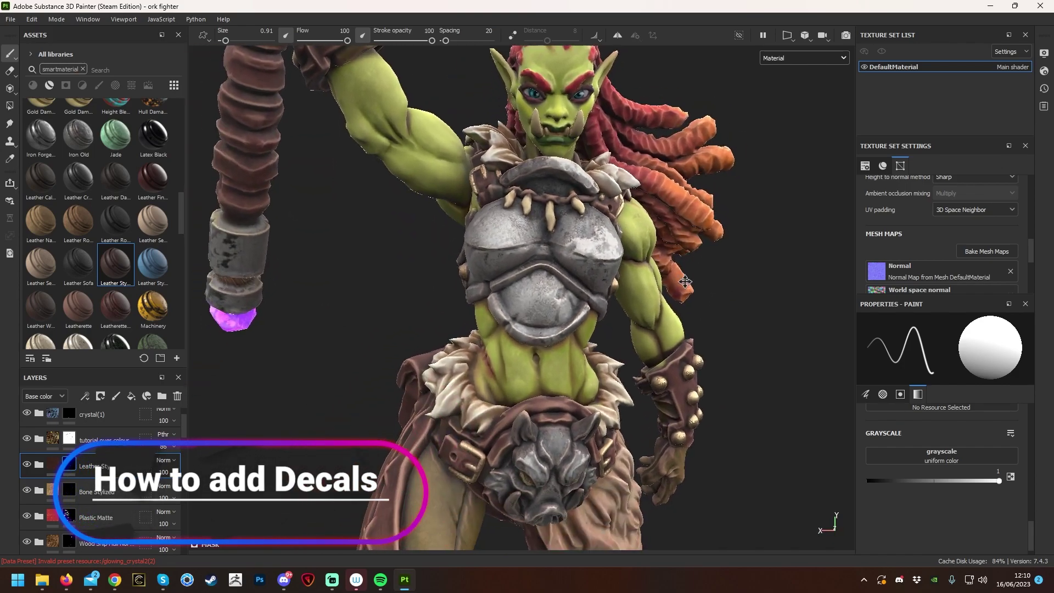
pyautogui.keyDown('alt'); pyautogui.moveTo(687, 281); pyautogui.dragTo(676, 285); pyautogui.keyUp('alt')
pyautogui.scroll(1, 94, 475)
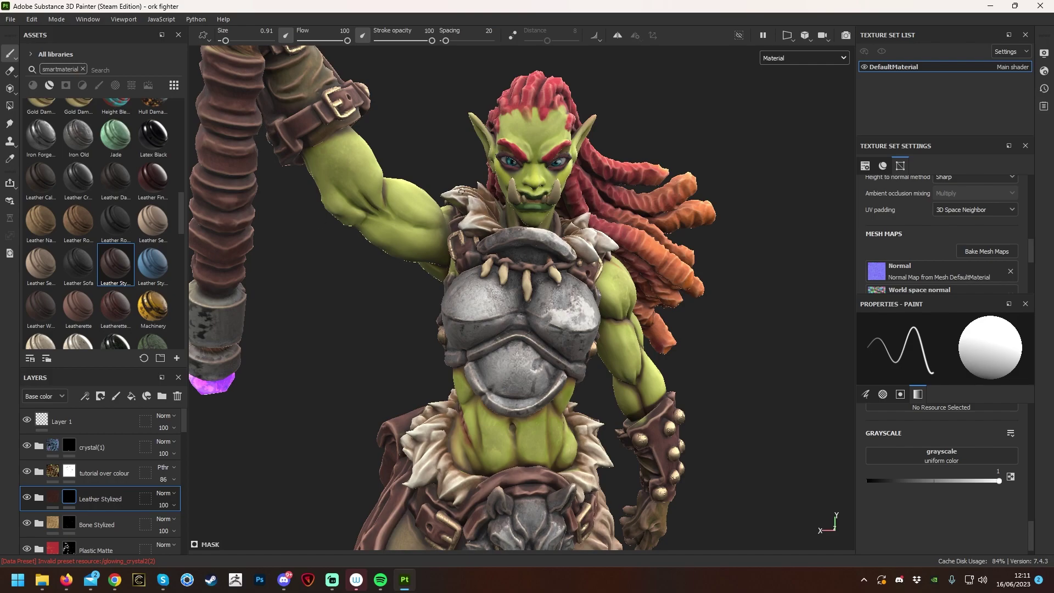
# Add the Plastic Dirty Scratched smart material above Leather Stylized with a black mask and expand its folder.
pyautogui.click(116, 447)
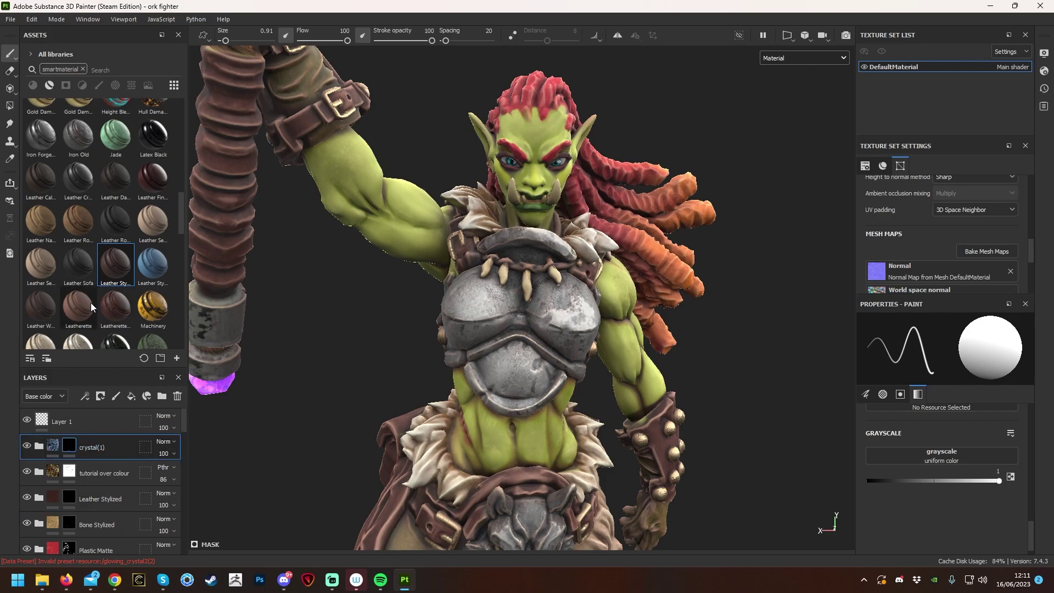
pyautogui.click(110, 501)
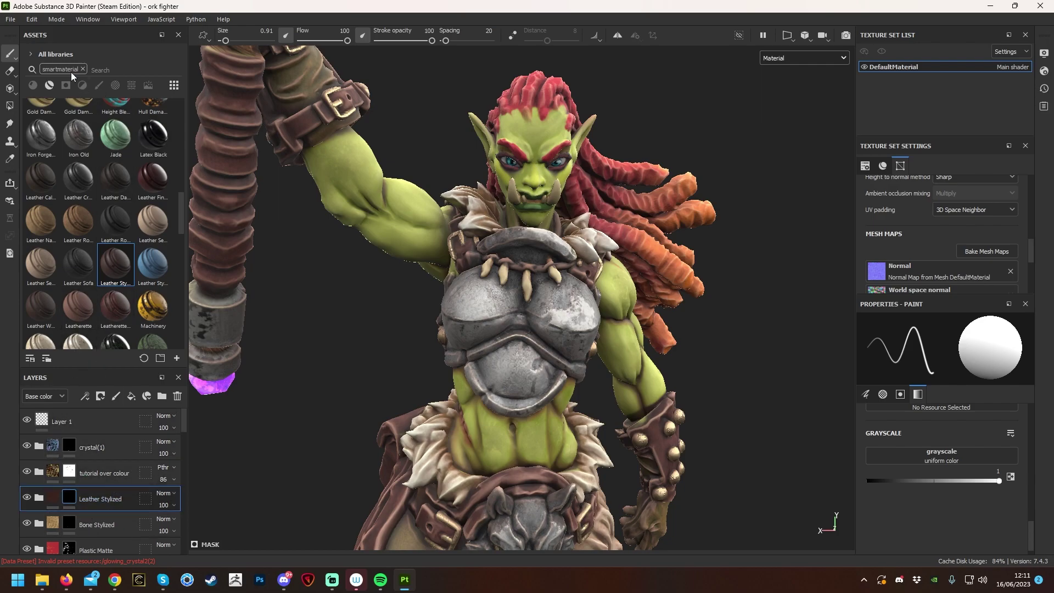
pyautogui.scroll(-5, 109, 310)
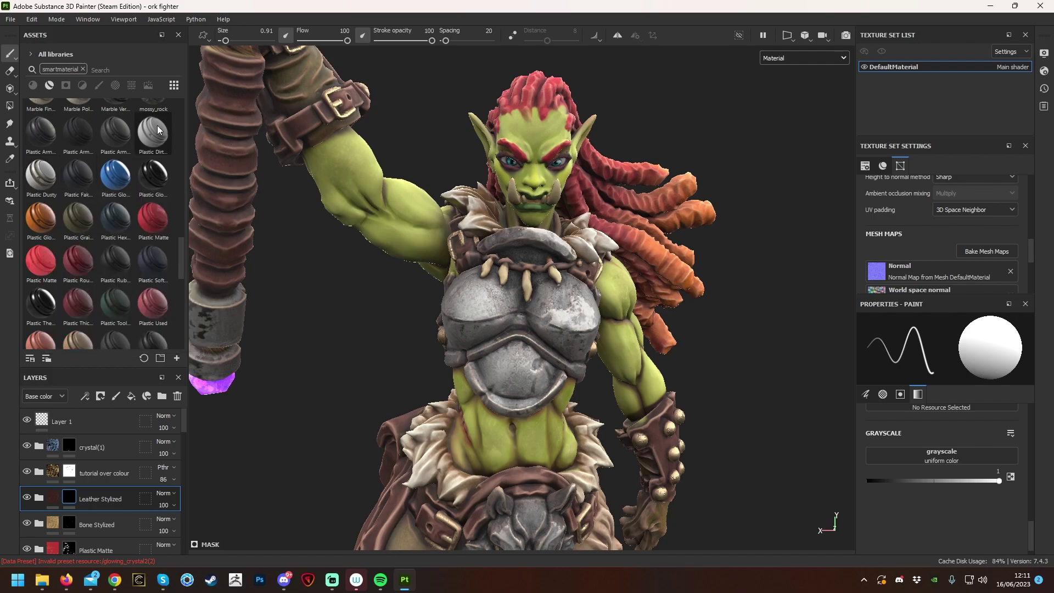
pyautogui.moveTo(141, 503); pyautogui.dragTo(107, 484)
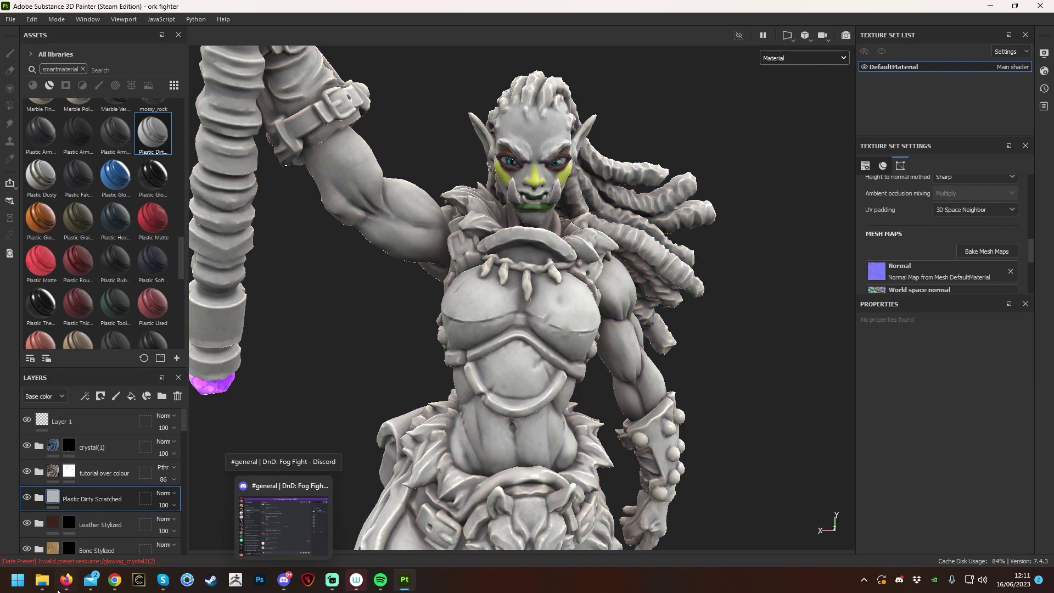
pyautogui.rightClick(120, 508)
pyautogui.click(187, 41)
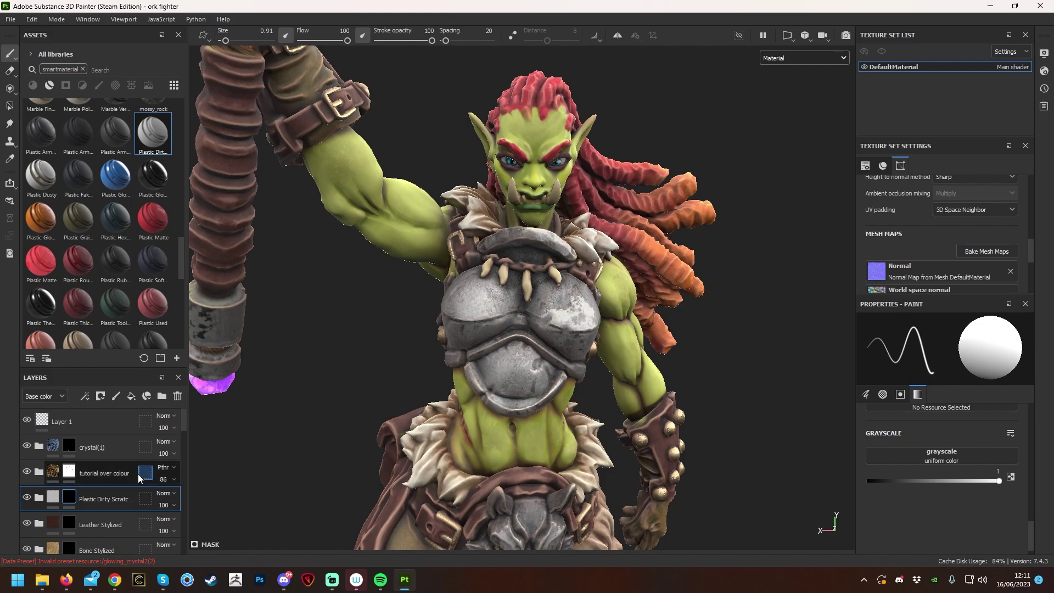
pyautogui.click(39, 498)
# Clear the smart material filter in the asset library and show the alphas instead.
pyautogui.click(83, 69)
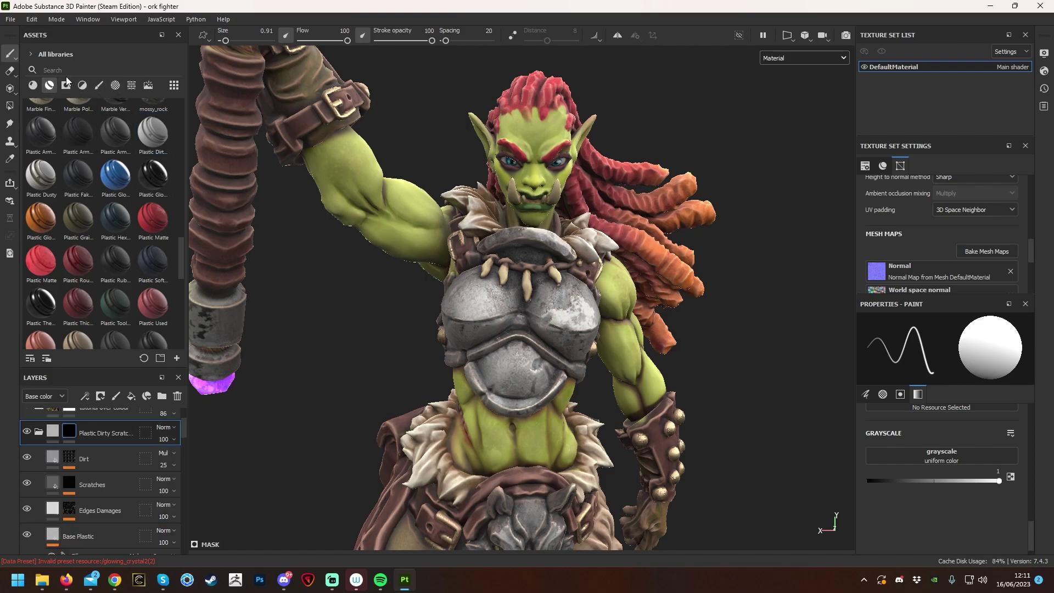
pyautogui.click(66, 87)
pyautogui.click(81, 86)
pyautogui.click(99, 85)
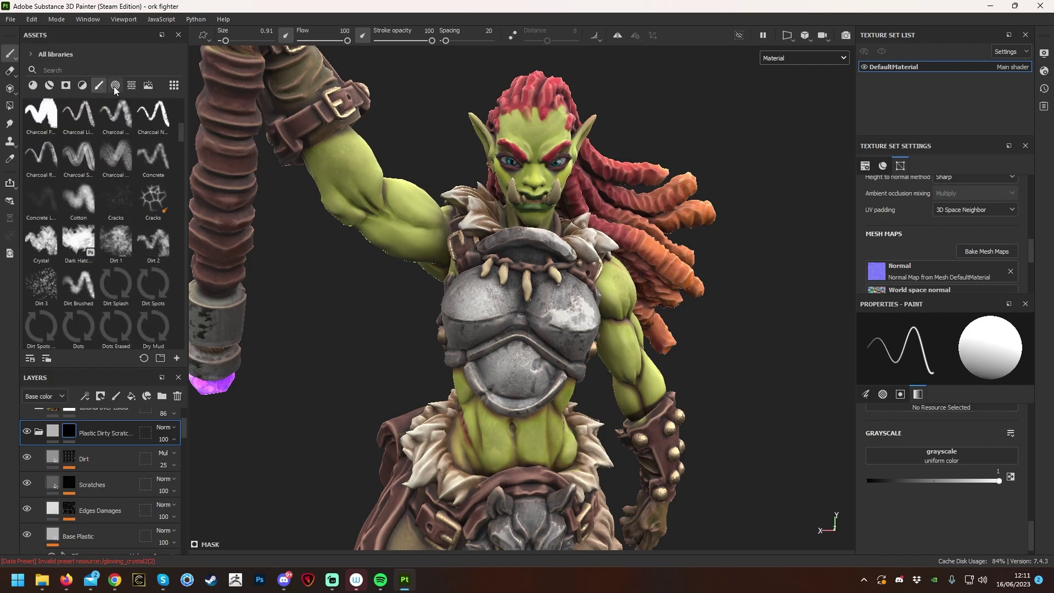
pyautogui.click(115, 85)
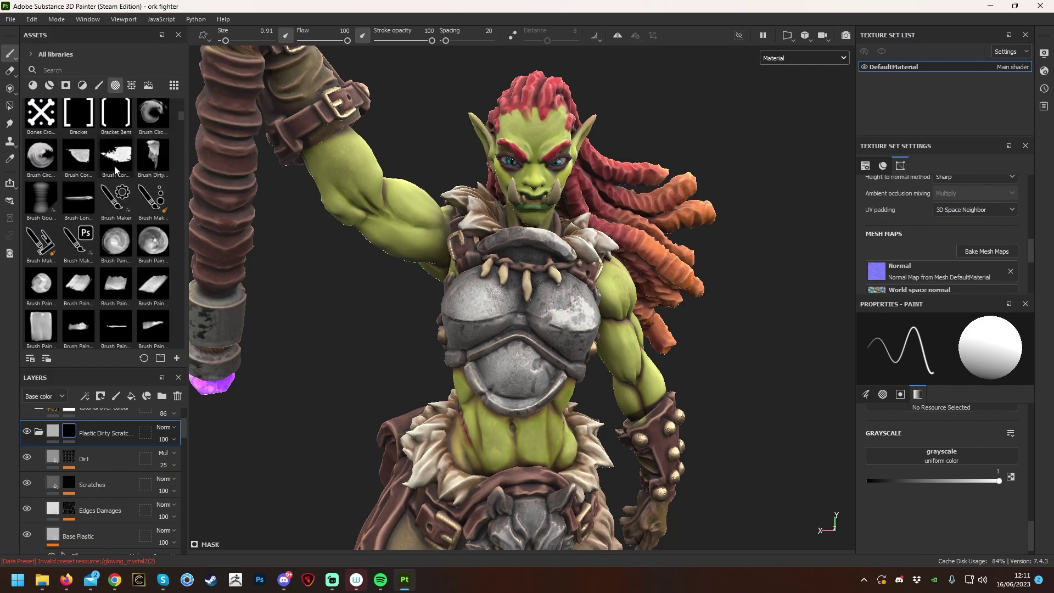
pyautogui.scroll(3, 138, 173)
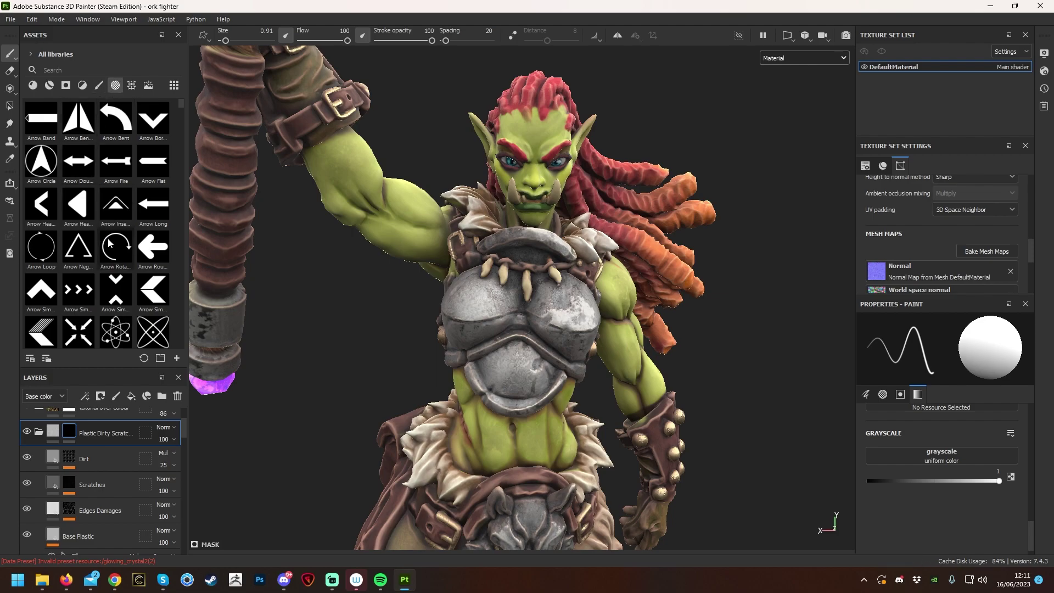
# Browse the alphas in the asset library for shapes, fonts and handprints suitable as decals.
pyautogui.scroll(-4, 117, 203)
pyautogui.scroll(-3, 120, 206)
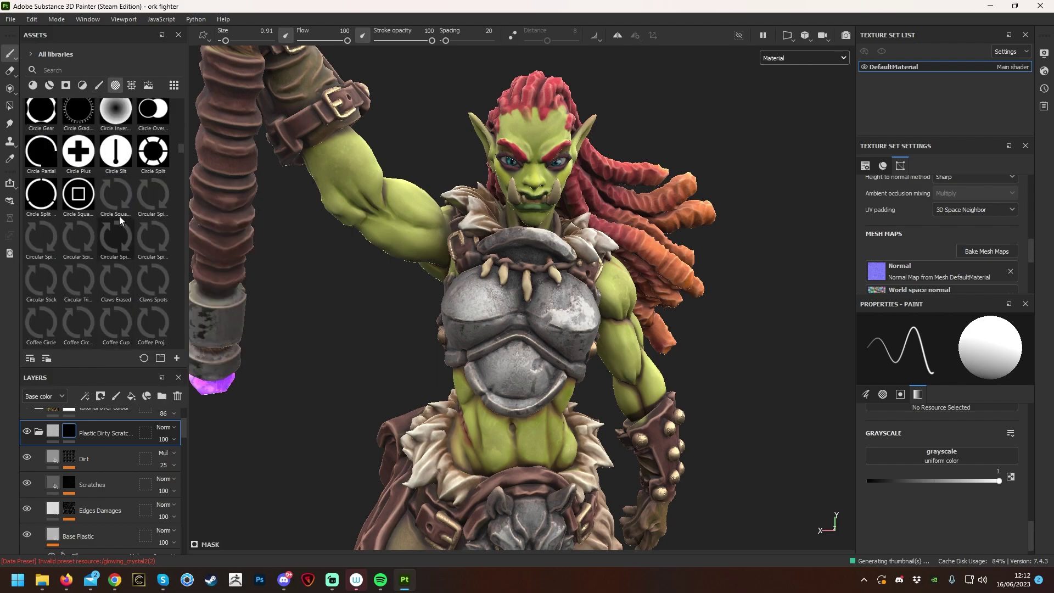
pyautogui.scroll(-5, 115, 226)
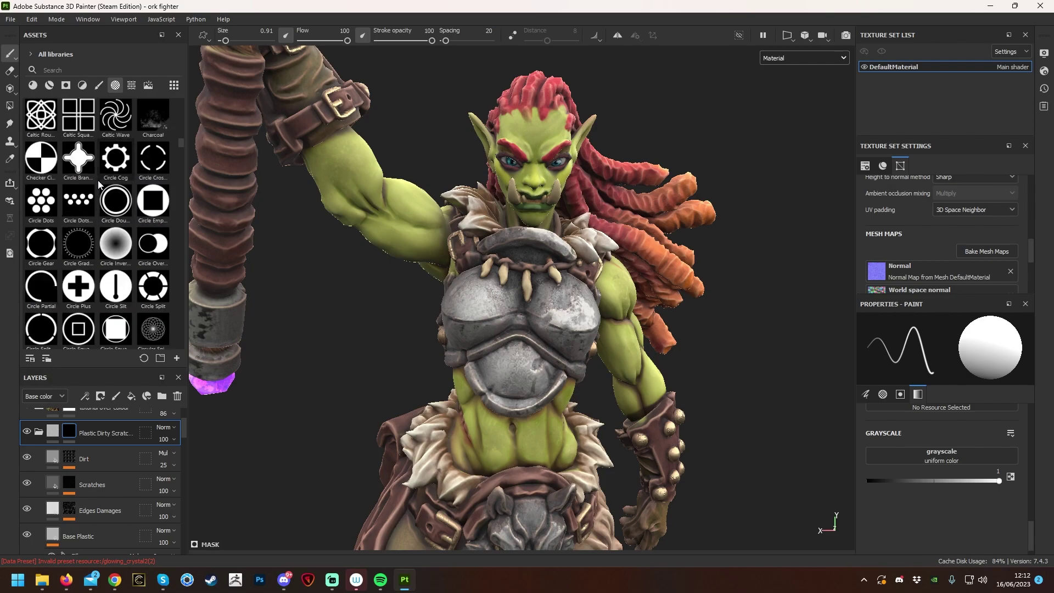
pyautogui.scroll(-8, 99, 196)
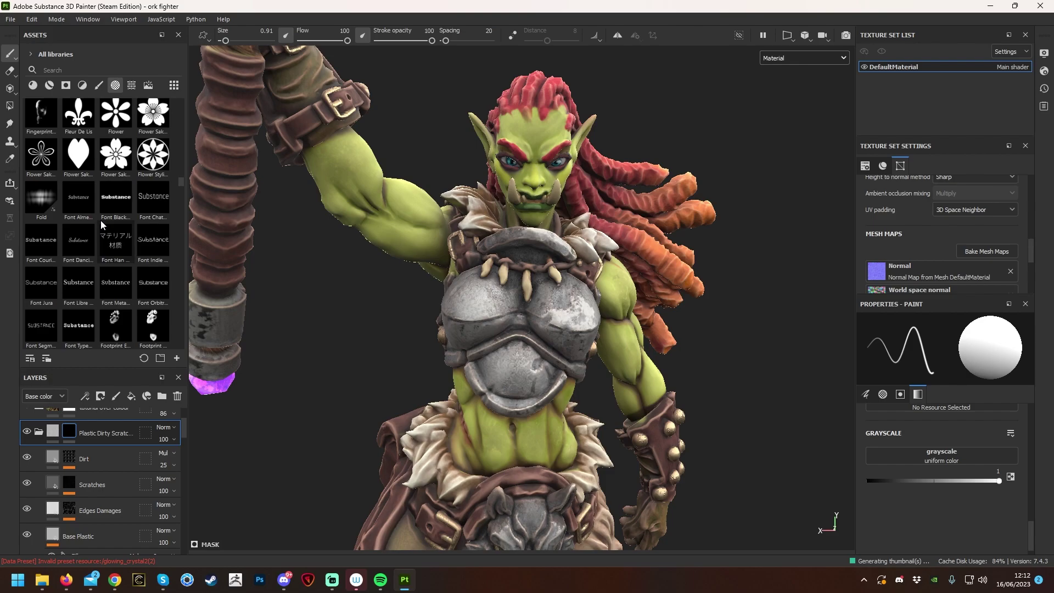
pyautogui.scroll(-5, 101, 223)
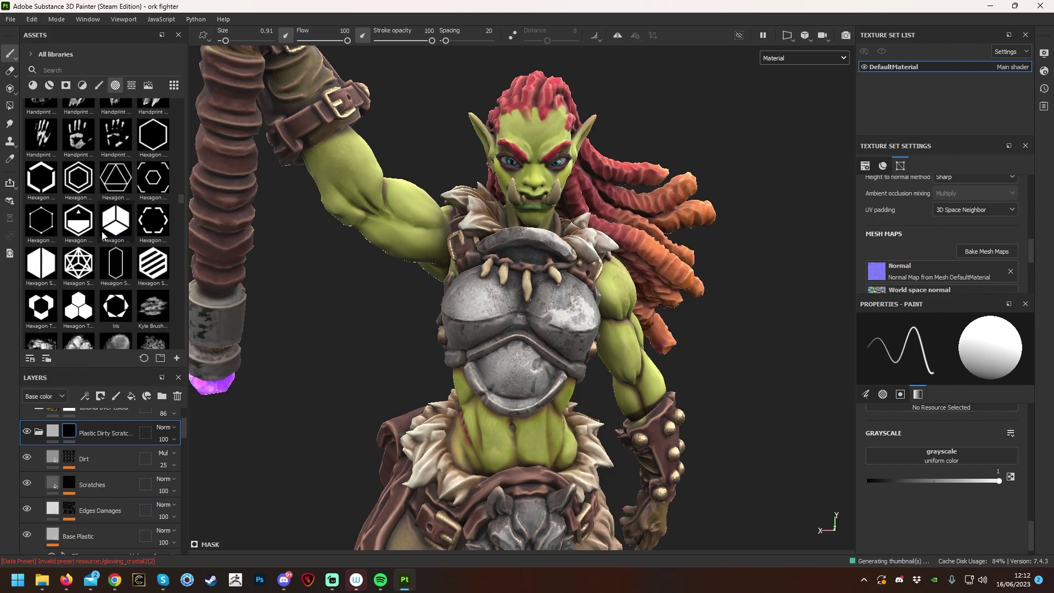
pyautogui.scroll(-5, 102, 235)
pyautogui.scroll(5, 100, 238)
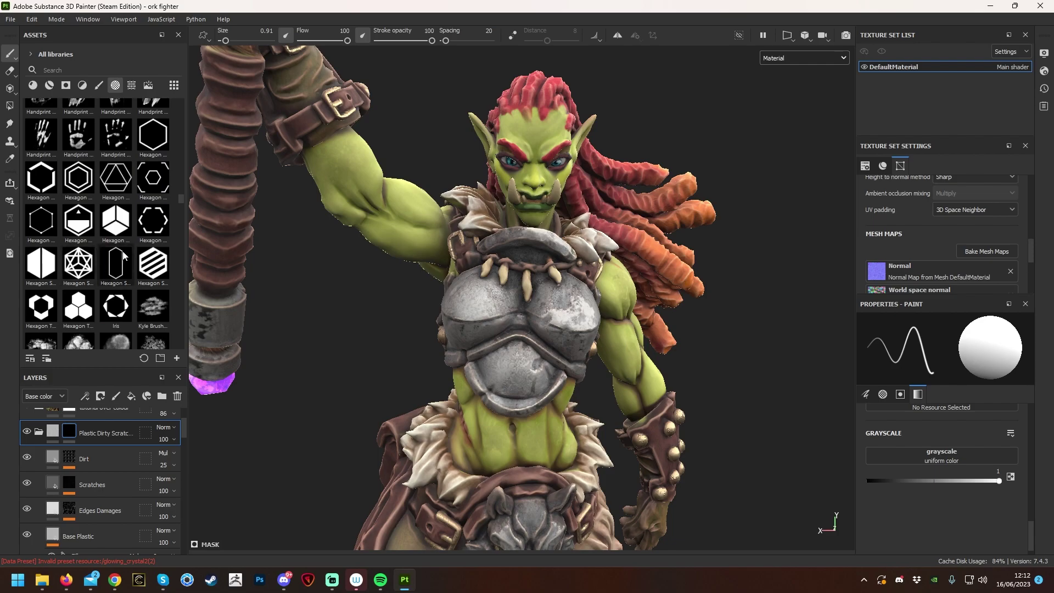
pyautogui.scroll(6, 135, 212)
pyautogui.scroll(-1, 134, 213)
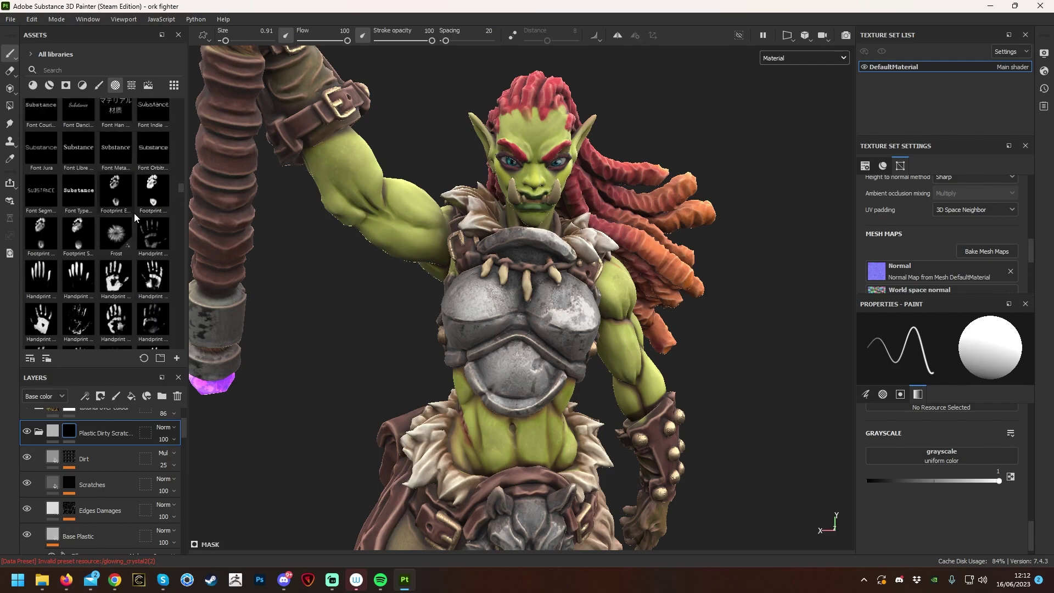
pyautogui.moveTo(133, 216)
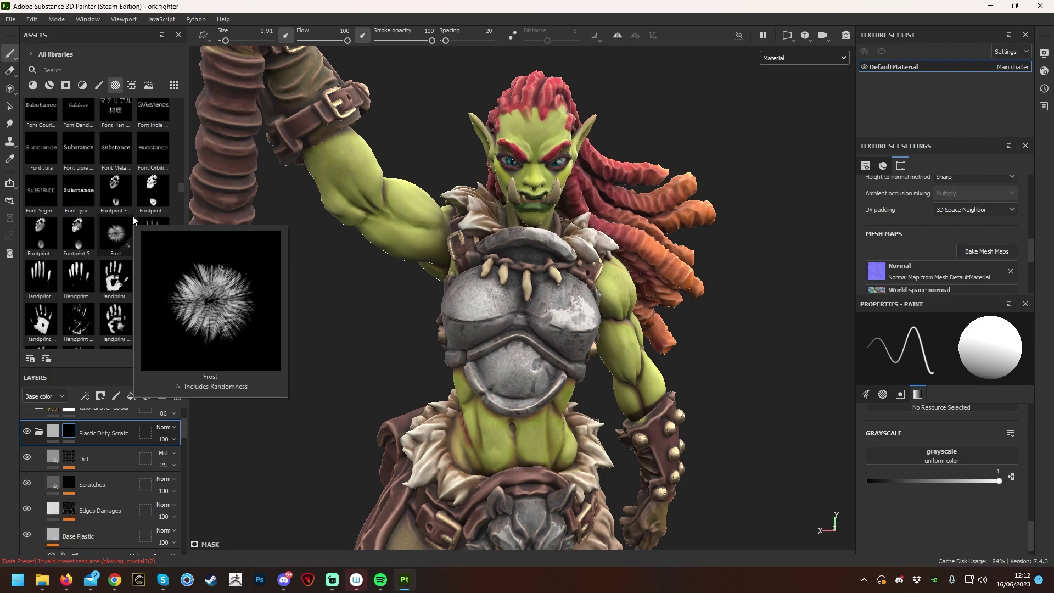
pyautogui.scroll(-8, 113, 286)
pyautogui.scroll(-5, 113, 285)
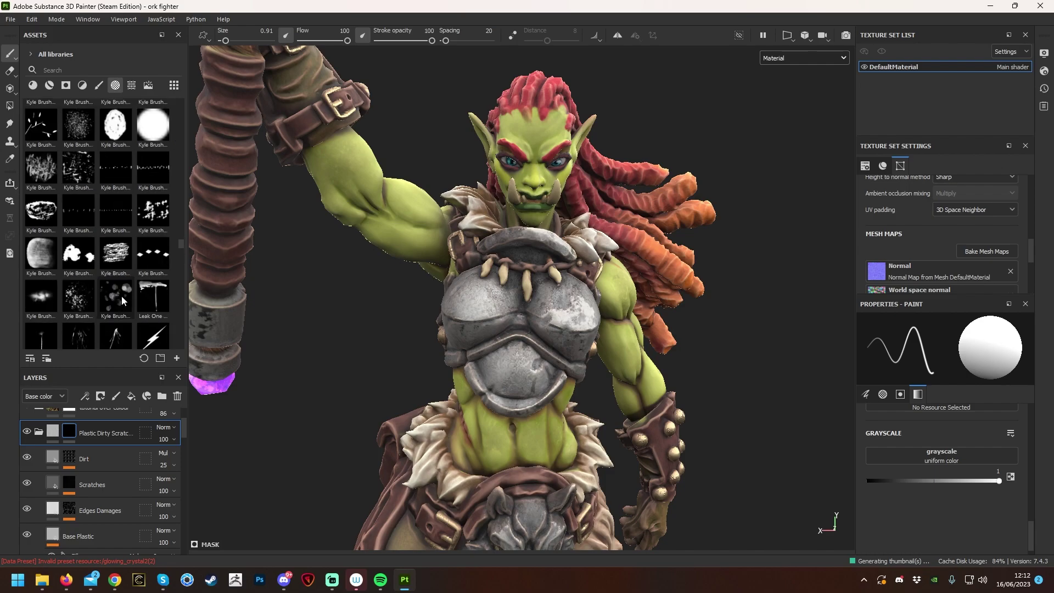
pyautogui.scroll(-10, 122, 300)
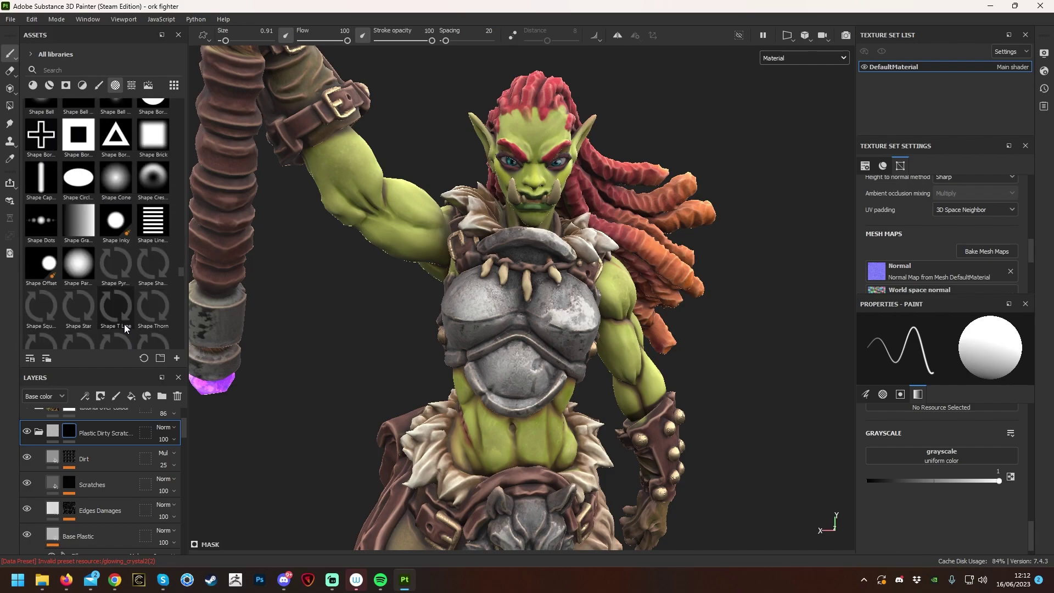
pyautogui.scroll(-6, 124, 321)
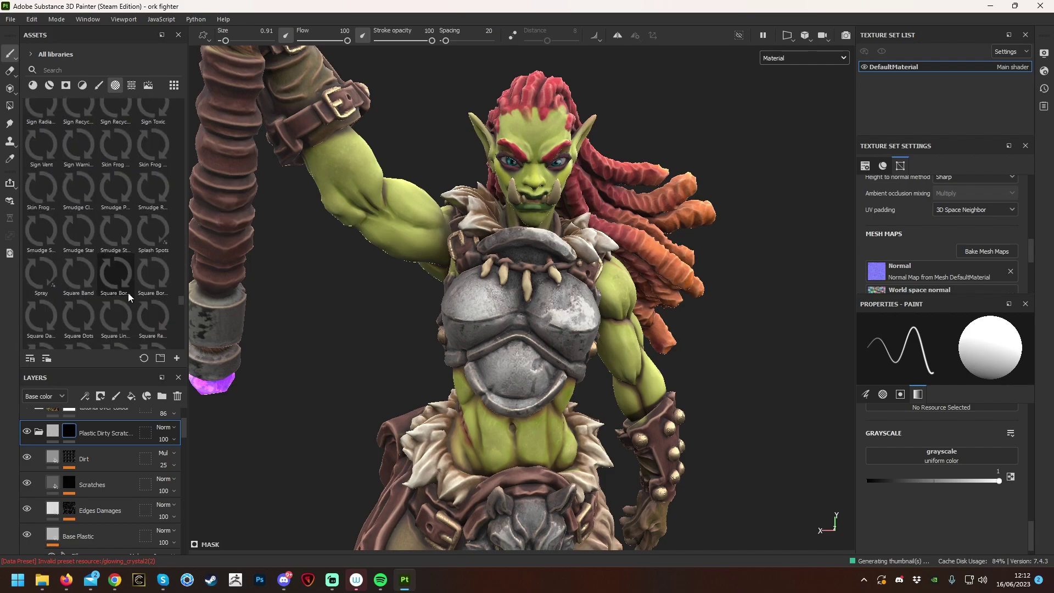
pyautogui.scroll(20, 127, 292)
pyautogui.scroll(15, 138, 274)
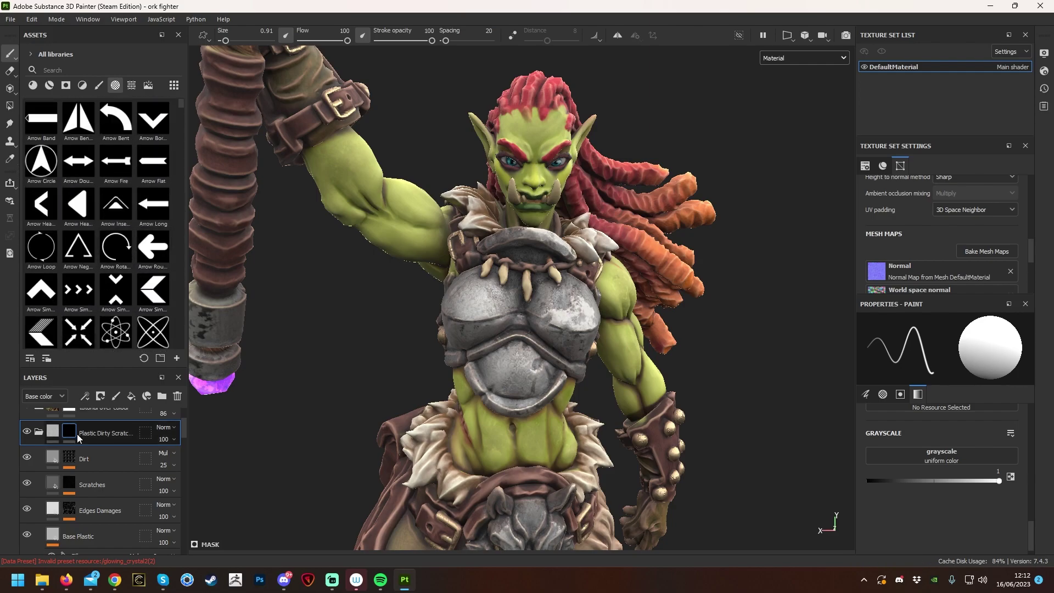
# Choose a handprint alpha for painting on the Plastic Dirty Scratched mask and set the brush size to 28.84.
pyautogui.click(56, 433)
pyautogui.scroll(-15, 143, 248)
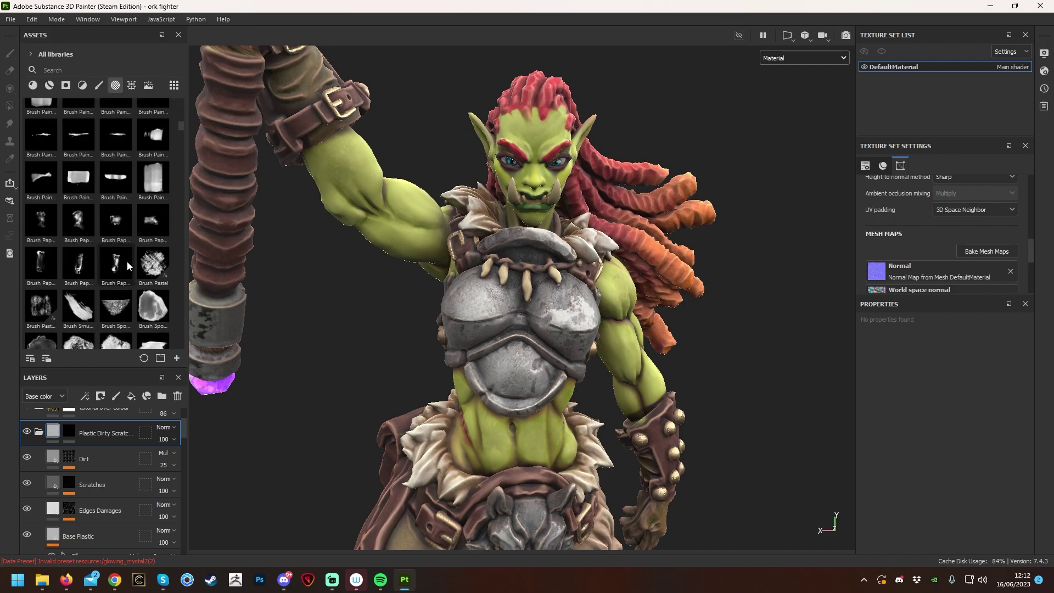
pyautogui.scroll(-3, 76, 266)
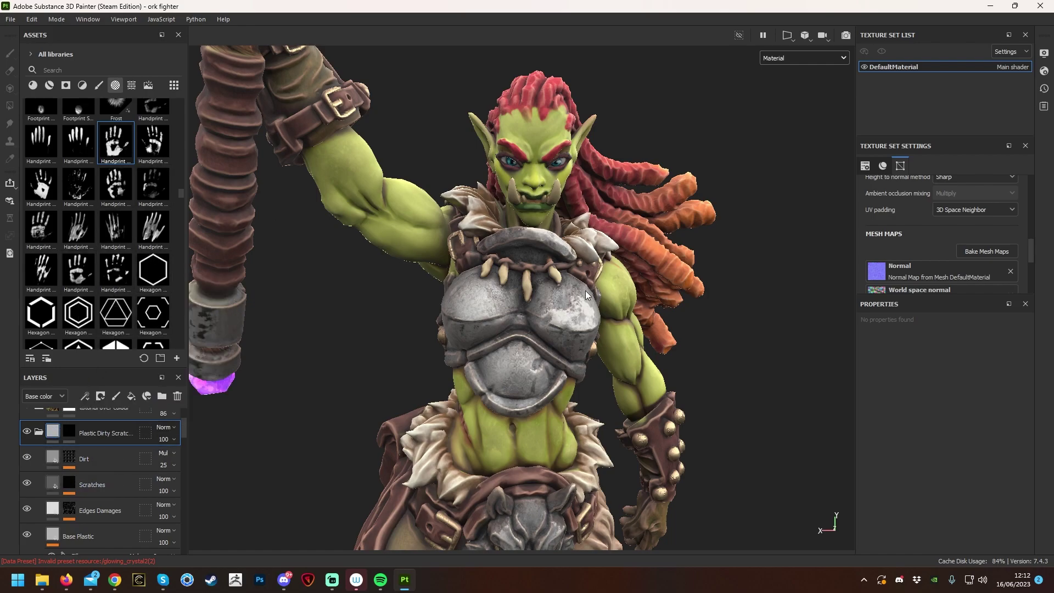
pyautogui.press('1')
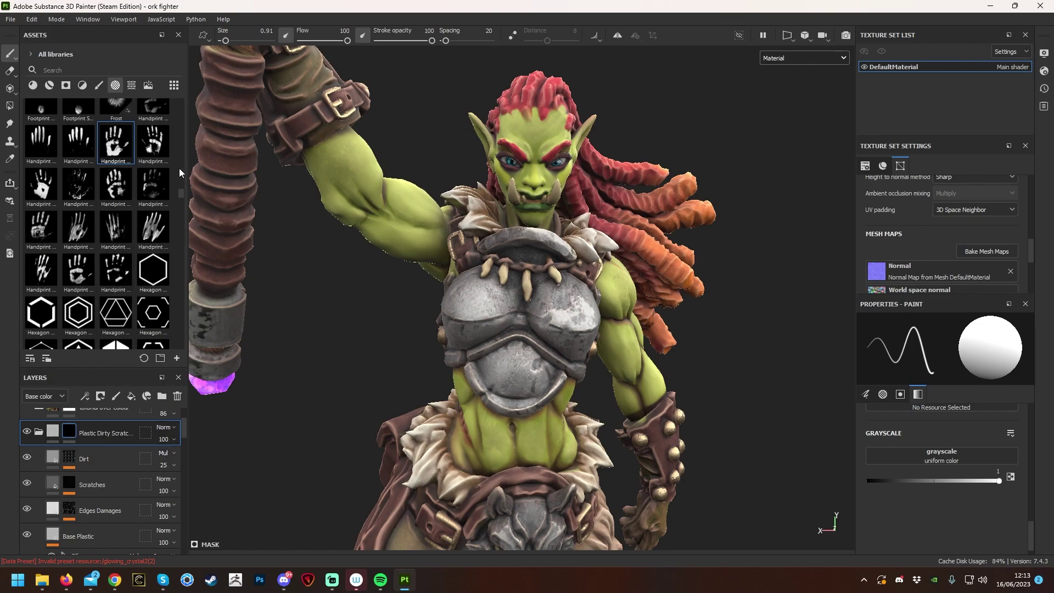
pyautogui.rightClick(533, 348)
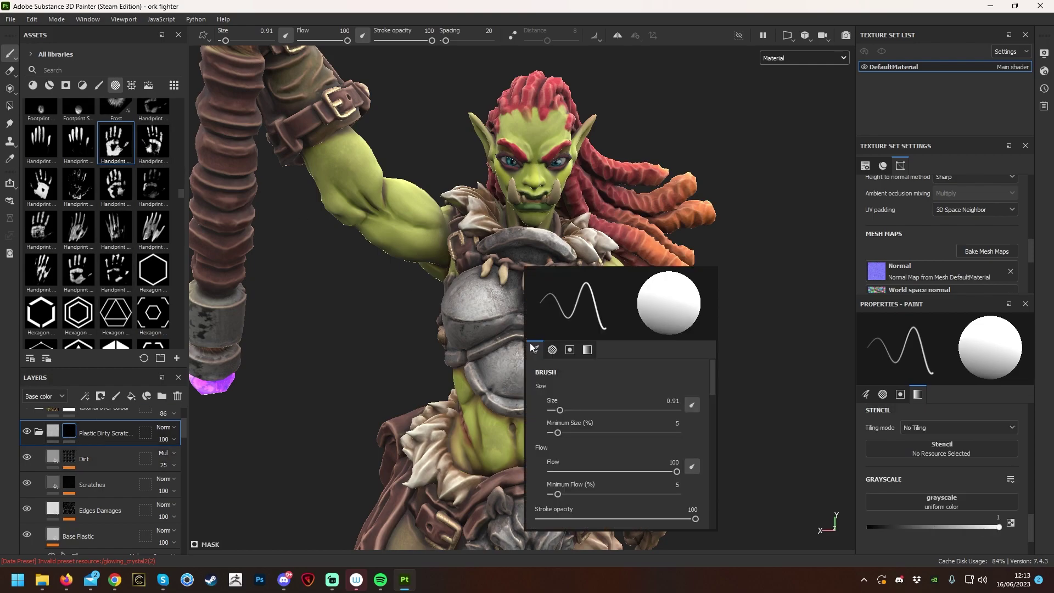
pyautogui.moveTo(561, 410); pyautogui.dragTo(618, 410)
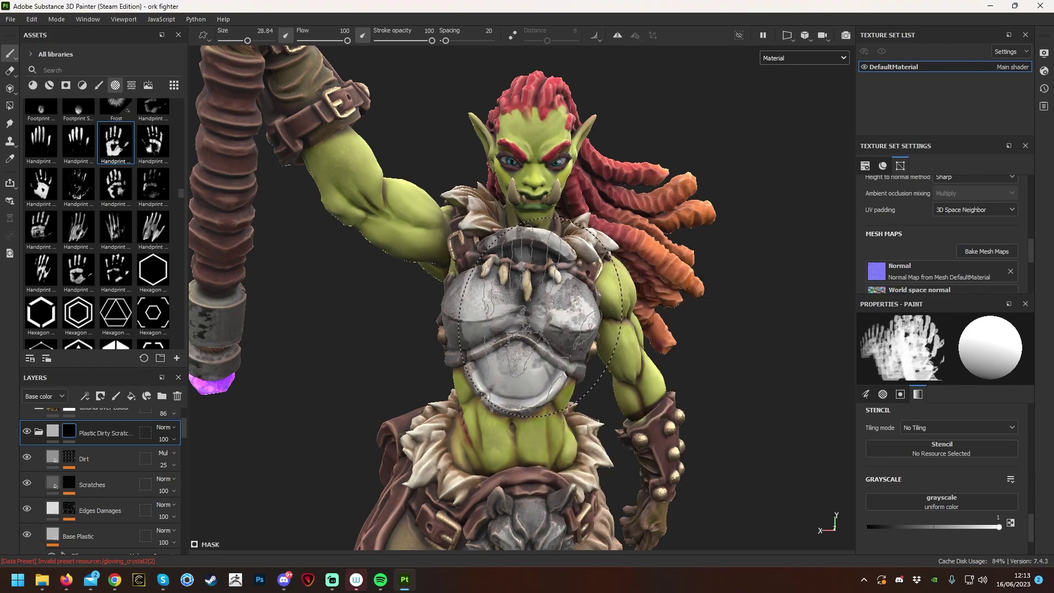
# Reduce the handprint brush to a size of 15.75 and set its spacing to 12.
pyautogui.rightClick(603, 395)
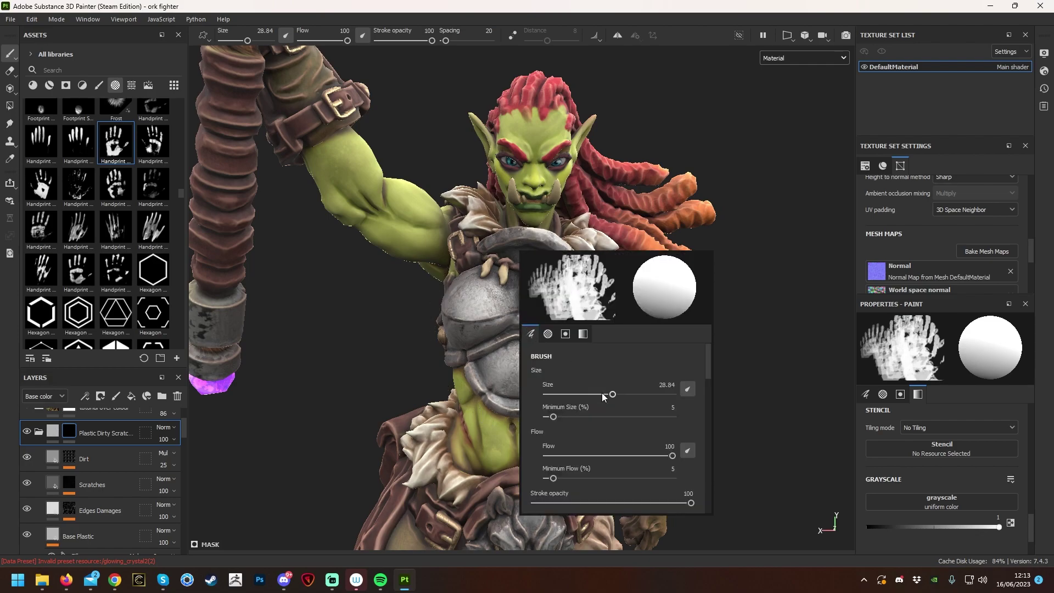
pyautogui.moveTo(612, 394)
pyautogui.mouseDown()
pyautogui.moveTo(587, 395)
pyautogui.moveTo(595, 391)
pyautogui.mouseUp()
pyautogui.rightClick(593, 396)
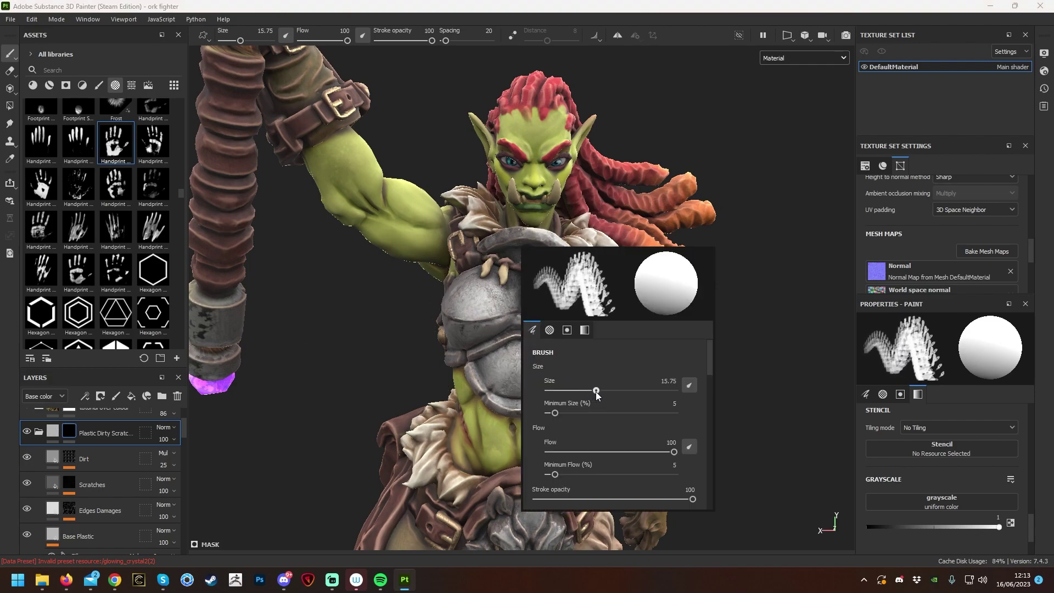
pyautogui.scroll(-5, 630, 444)
pyautogui.scroll(2, 630, 444)
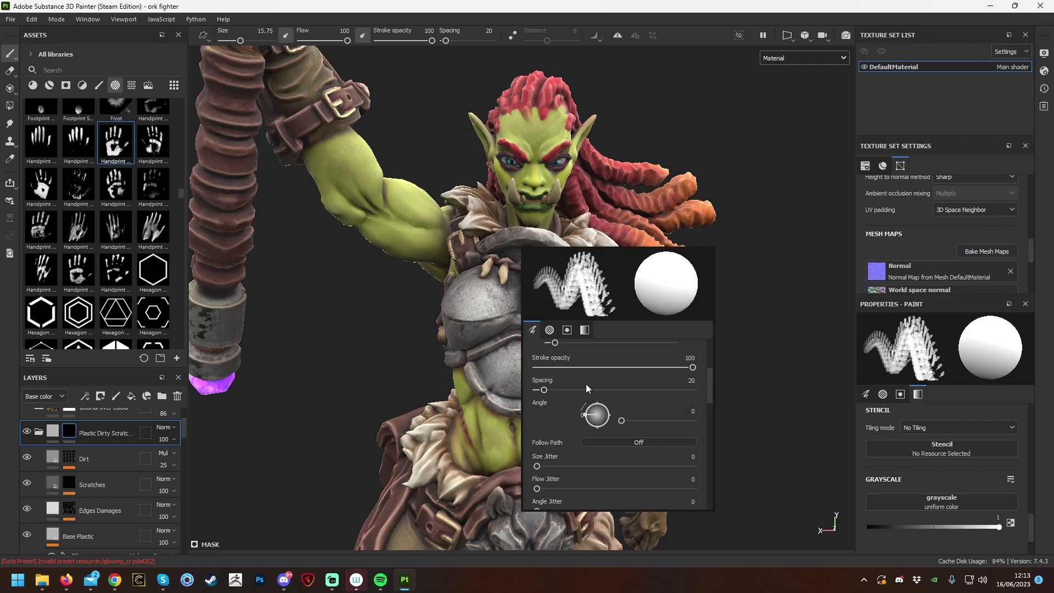
pyautogui.click(542, 389)
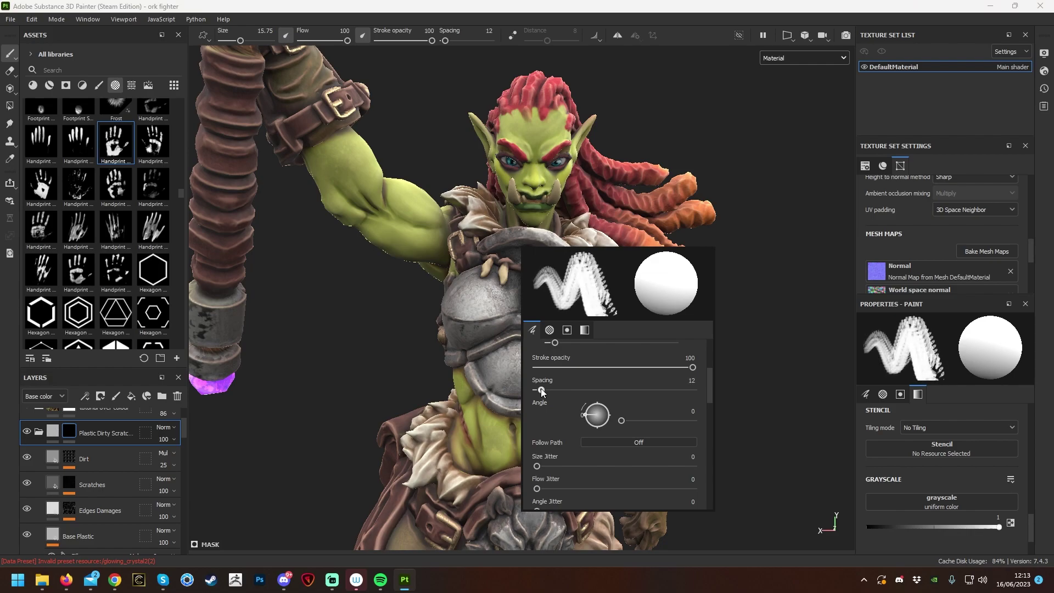
# Set the handprint brush's spacing to 26 and rotate its angle to 331.
pyautogui.moveTo(544, 389); pyautogui.dragTo(547, 390)
pyautogui.moveTo(597, 418)
pyautogui.mouseDown()
pyautogui.moveTo(586, 405)
pyautogui.moveTo(598, 398)
pyautogui.moveTo(612, 414)
pyautogui.moveTo(597, 431)
pyautogui.moveTo(572, 426)
pyautogui.mouseUp()
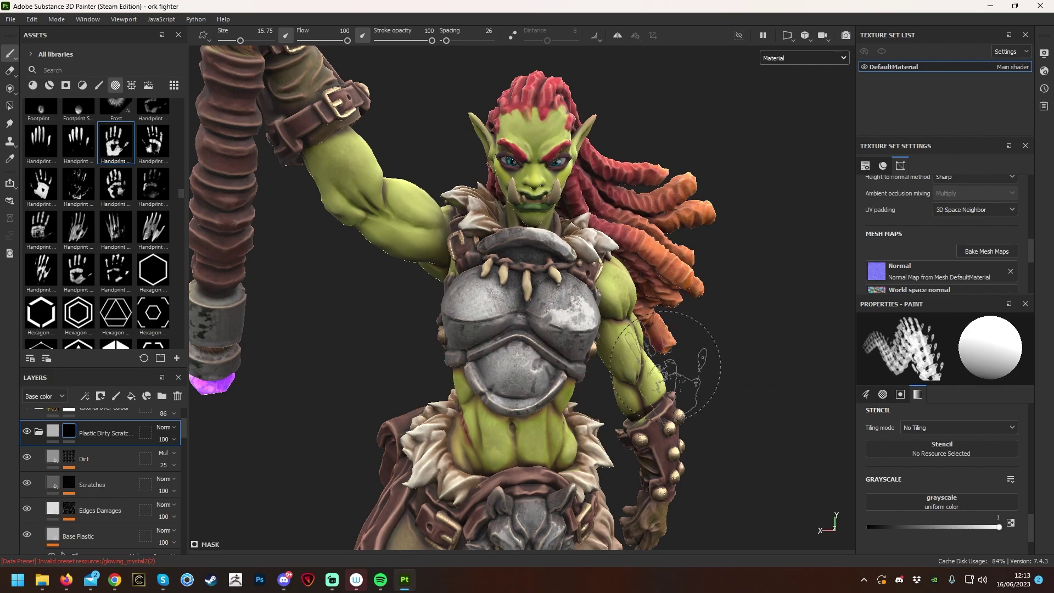
# Recolor the Base Plastic layer to dark red 8D0606 and make the Plastic Dirty Scratched folder's mask active for painting.
pyautogui.click(44, 429)
pyautogui.scroll(-3, 83, 472)
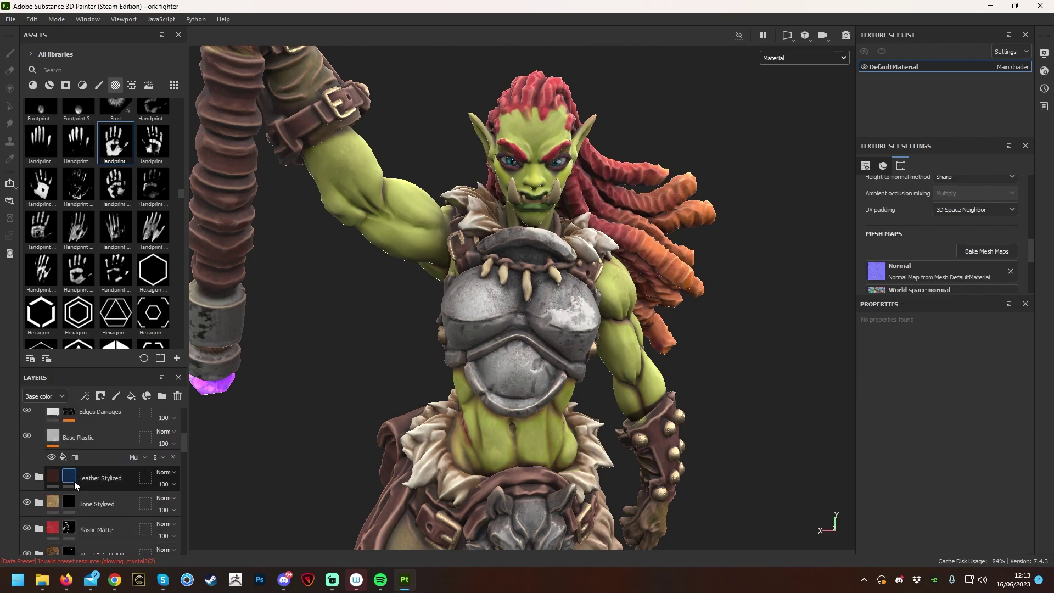
pyautogui.click(53, 437)
pyautogui.click(911, 455)
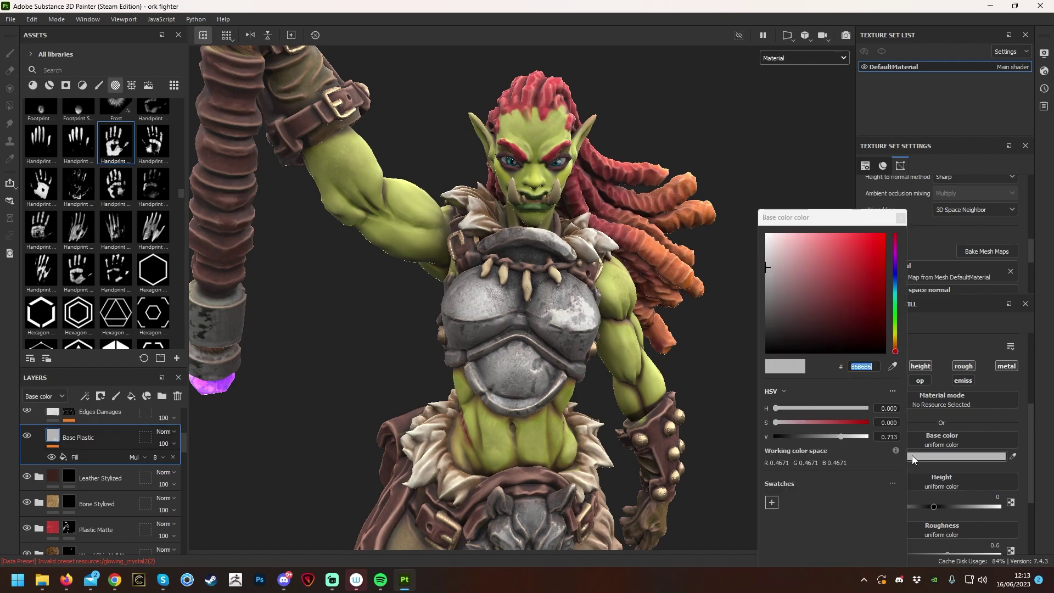
pyautogui.moveTo(881, 305); pyautogui.dragTo(886, 258)
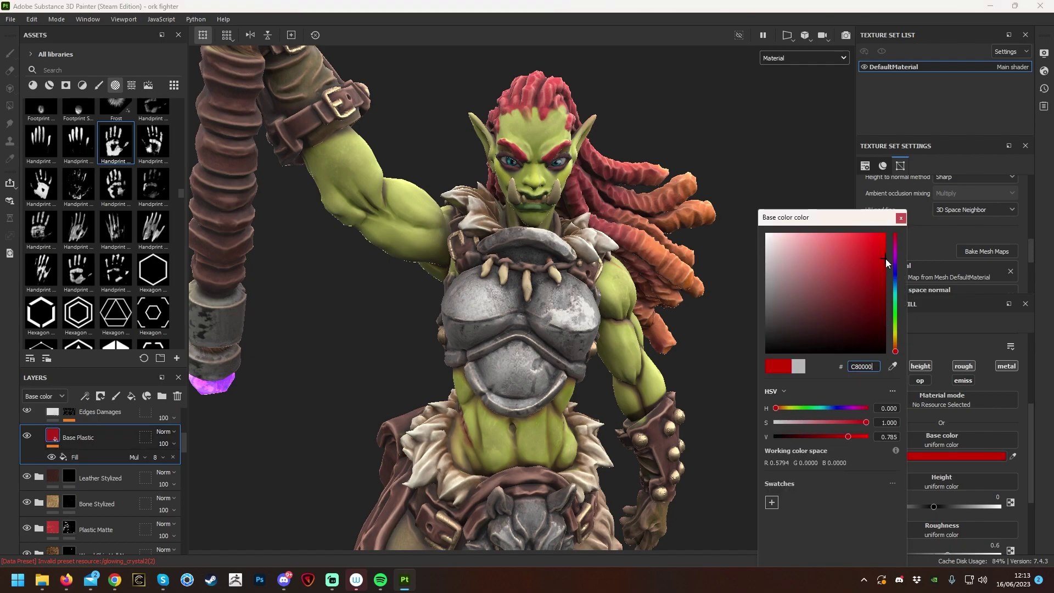
pyautogui.moveTo(886, 304); pyautogui.dragTo(767, 349)
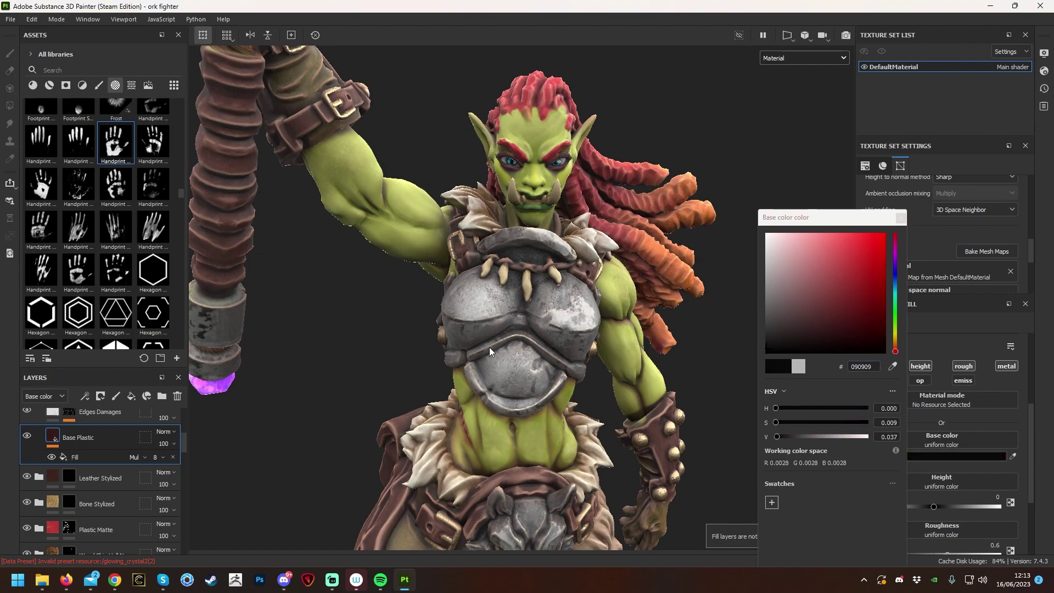
pyautogui.moveTo(865, 305); pyautogui.dragTo(881, 286)
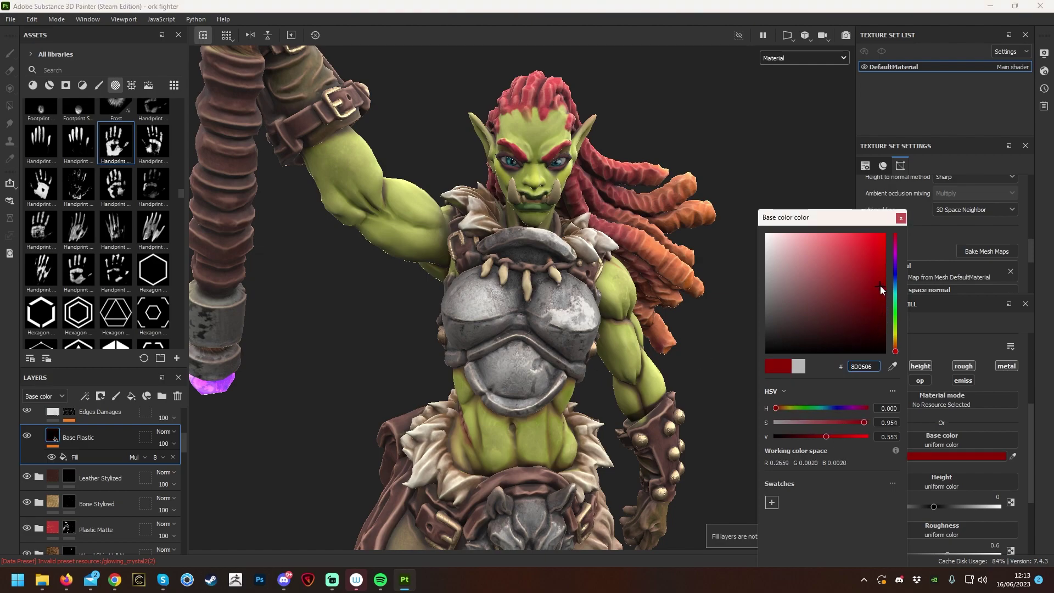
pyautogui.scroll(5, 88, 447)
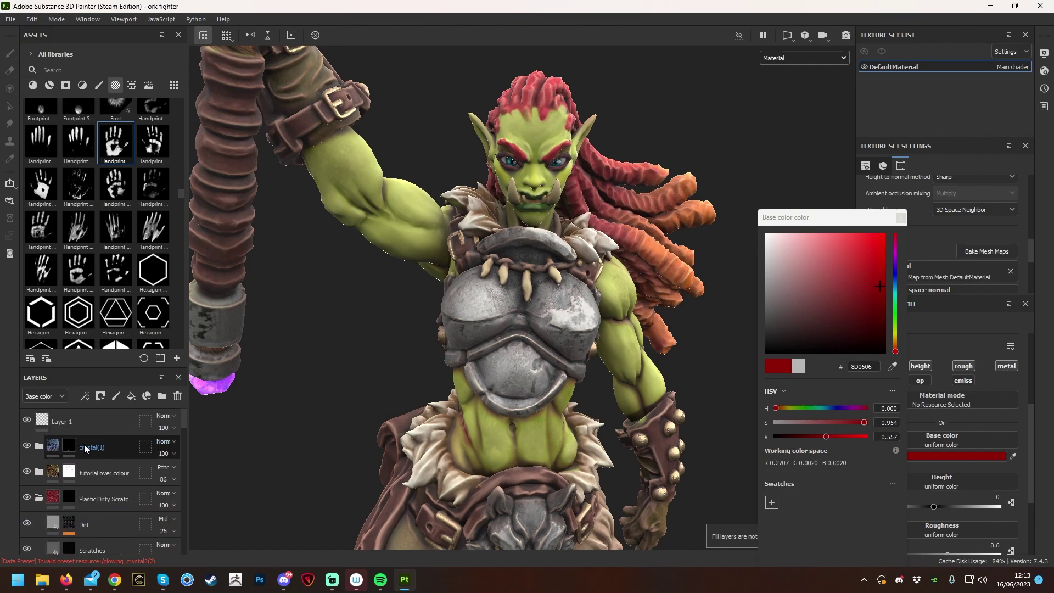
pyautogui.click(74, 497)
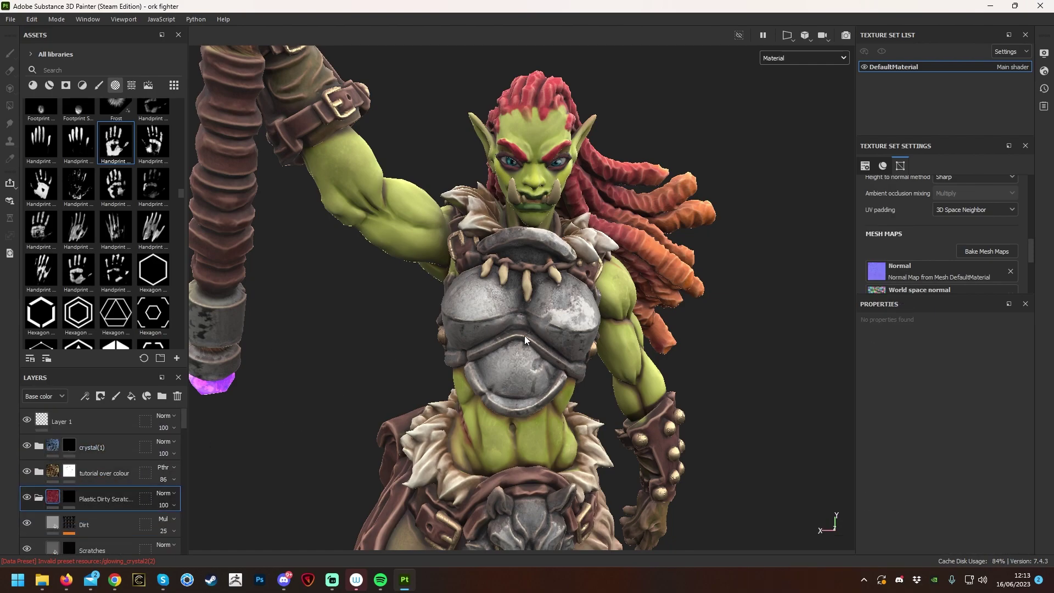
pyautogui.click(70, 497)
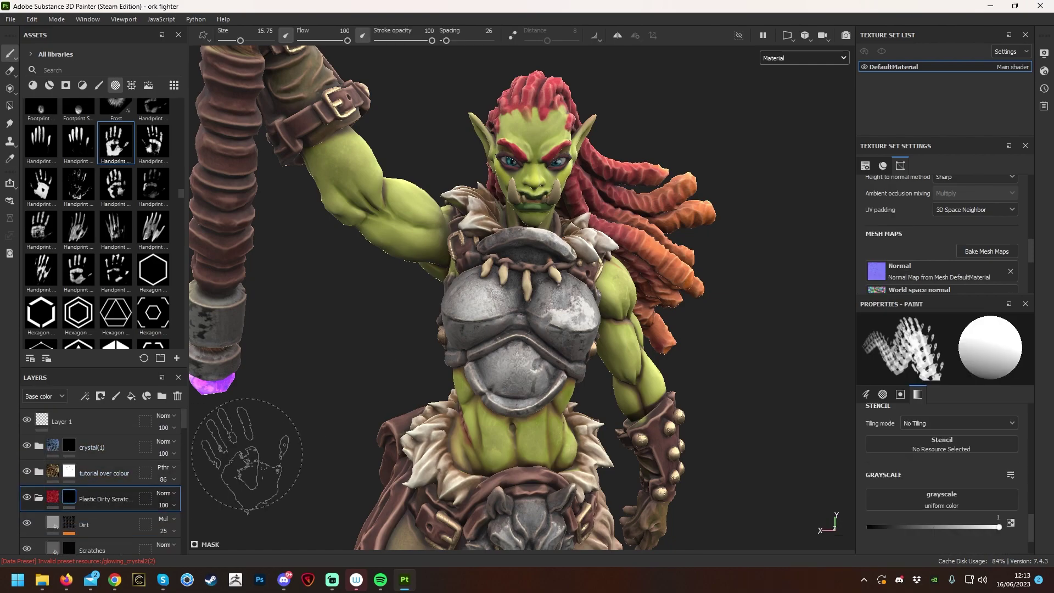
# Try stamping the angled handprint onto the metal breastplate at brush size 15.75.
pyautogui.click(525, 332)
pyautogui.scroll(4, 753, 353)
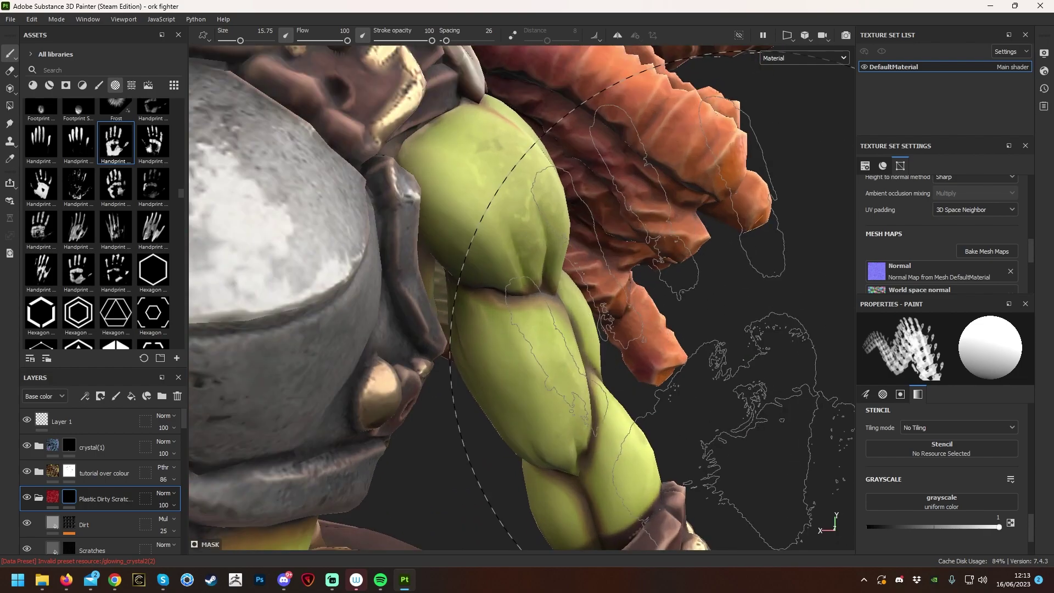
pyautogui.scroll(-5, 750, 353)
pyautogui.scroll(2, 730, 353)
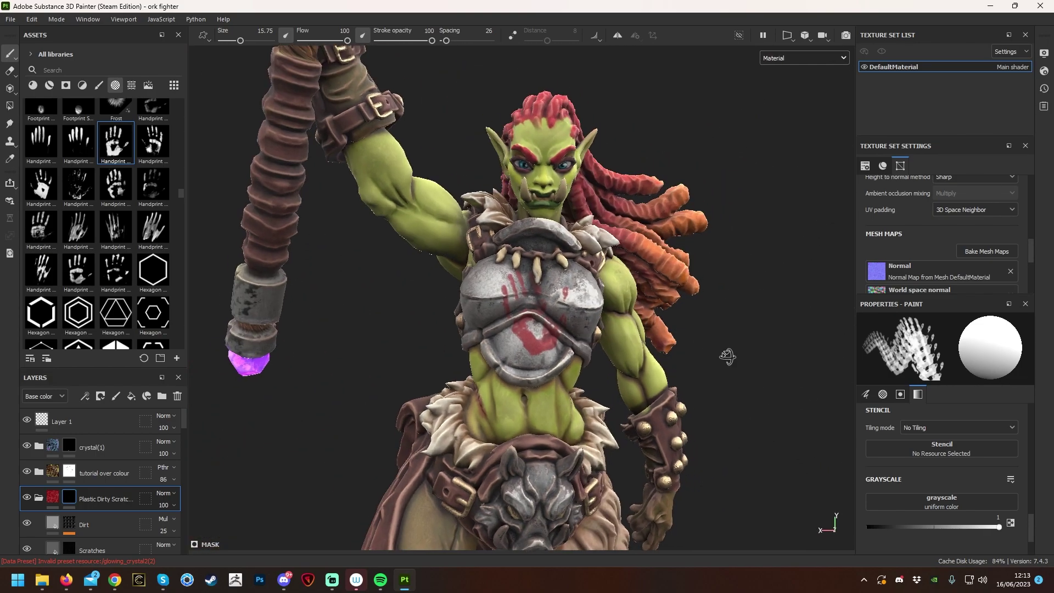
# Enlarge the handprint brush to 18.56 and stamp it once across the middle of the metal breastplate.
pyautogui.rightClick(592, 372)
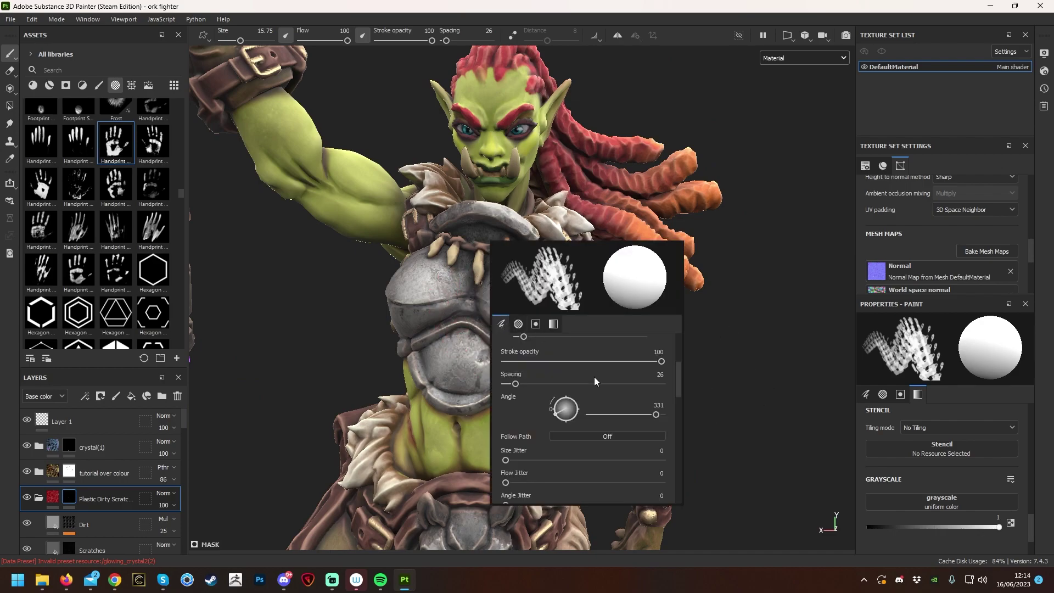
pyautogui.scroll(4, 552, 377)
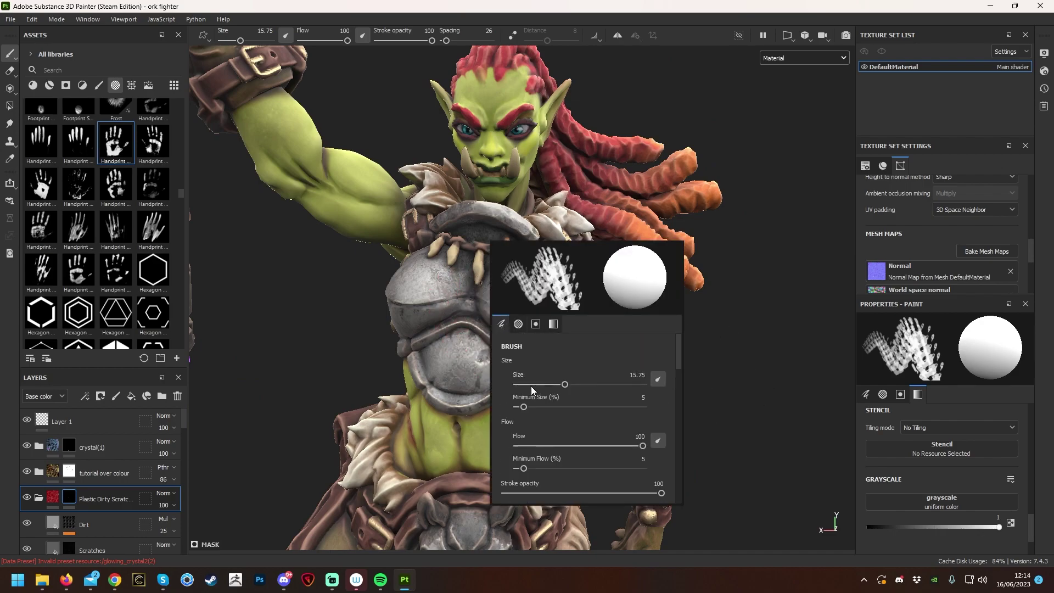
pyautogui.moveTo(565, 385); pyautogui.dragTo(571, 385)
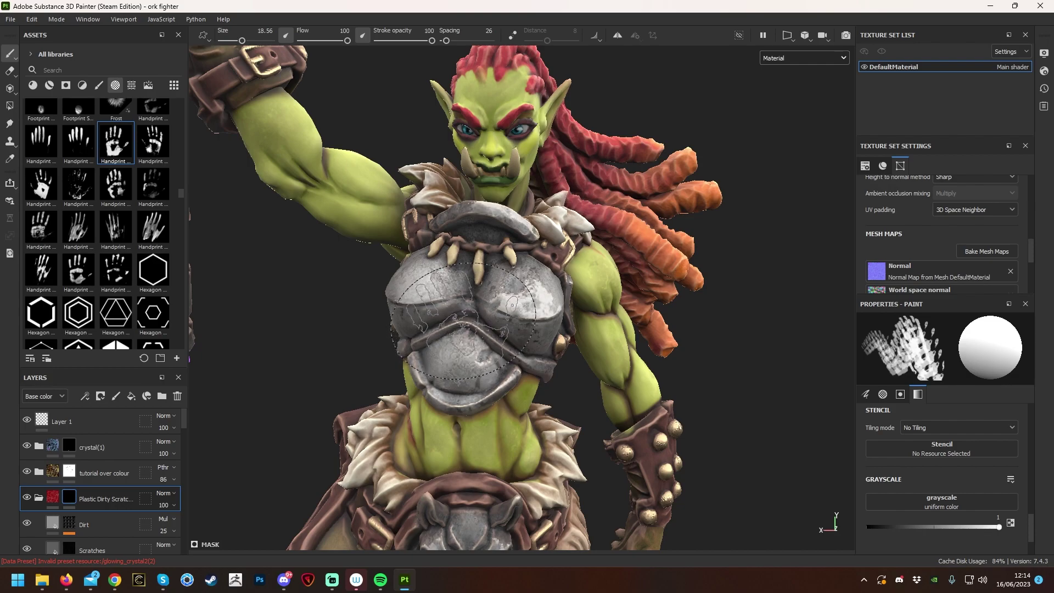
pyautogui.click(463, 321)
# Examine the handprint on the breastplate from several distances and angles.
pyautogui.scroll(2, 788, 338)
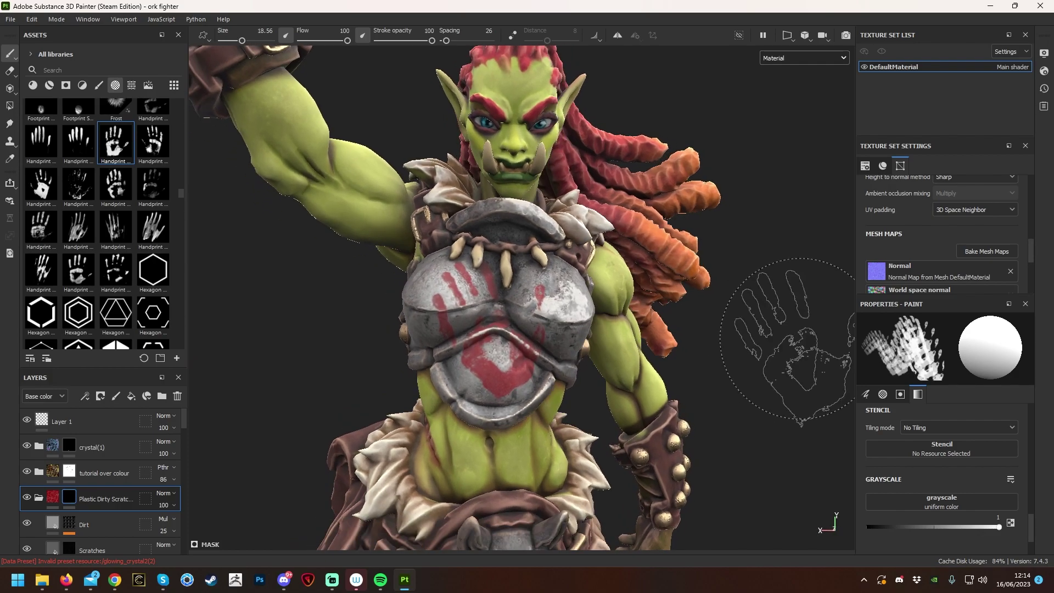
pyautogui.scroll(-5, 801, 356)
pyautogui.scroll(6, 795, 361)
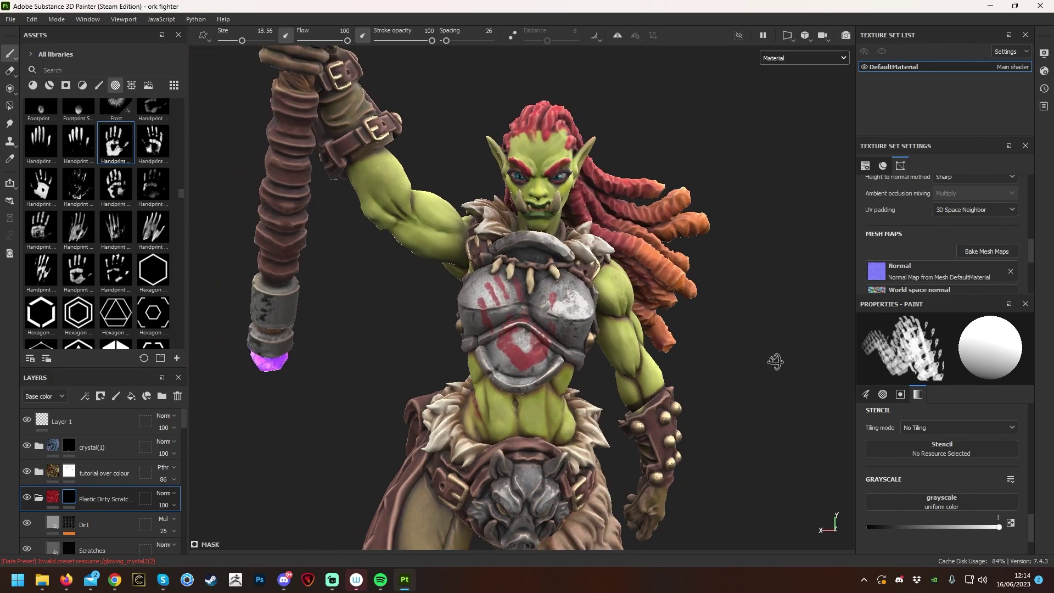
pyautogui.scroll(-6, 790, 363)
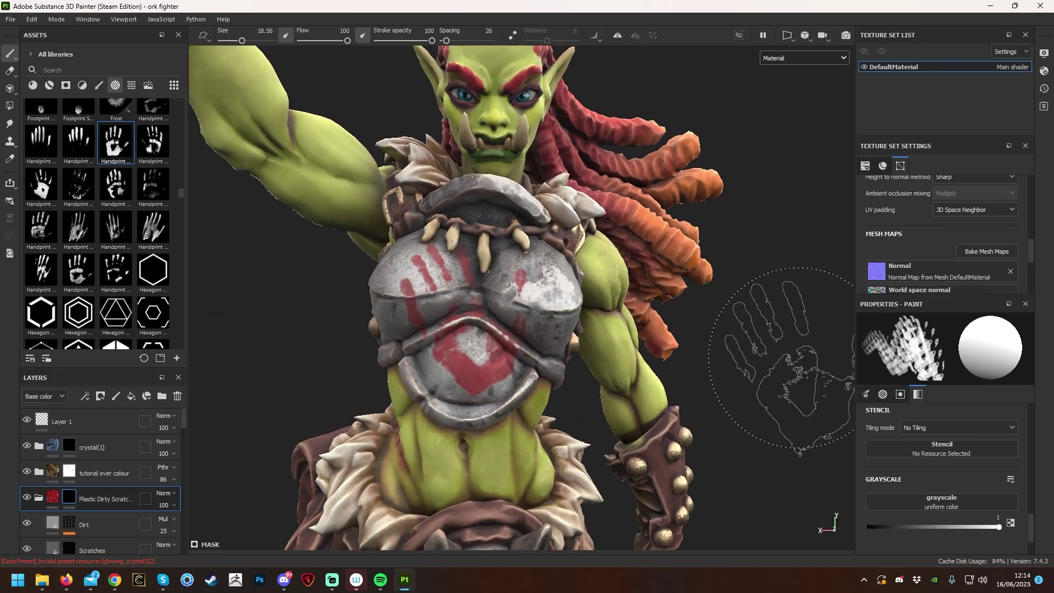
pyautogui.keyDown('alt'); pyautogui.moveTo(736, 357); pyautogui.dragTo(789, 364); pyautogui.keyUp('alt')
pyautogui.keyDown('alt'); pyautogui.moveTo(789, 364); pyautogui.dragTo(735, 292, button='right'); pyautogui.keyUp('alt')
pyautogui.keyDown('alt'); pyautogui.moveTo(736, 292); pyautogui.dragTo(693, 202); pyautogui.keyUp('alt')
pyautogui.keyDown('alt'); pyautogui.moveTo(694, 202); pyautogui.dragTo(711, 212, button='right'); pyautogui.keyUp('alt')
pyautogui.moveTo(710, 212)
pyautogui.keyDown('alt'); pyautogui.mouseDown()
pyautogui.moveTo(657, 224)
pyautogui.moveTo(824, 282)
pyautogui.mouseUp(); pyautogui.keyUp('alt')
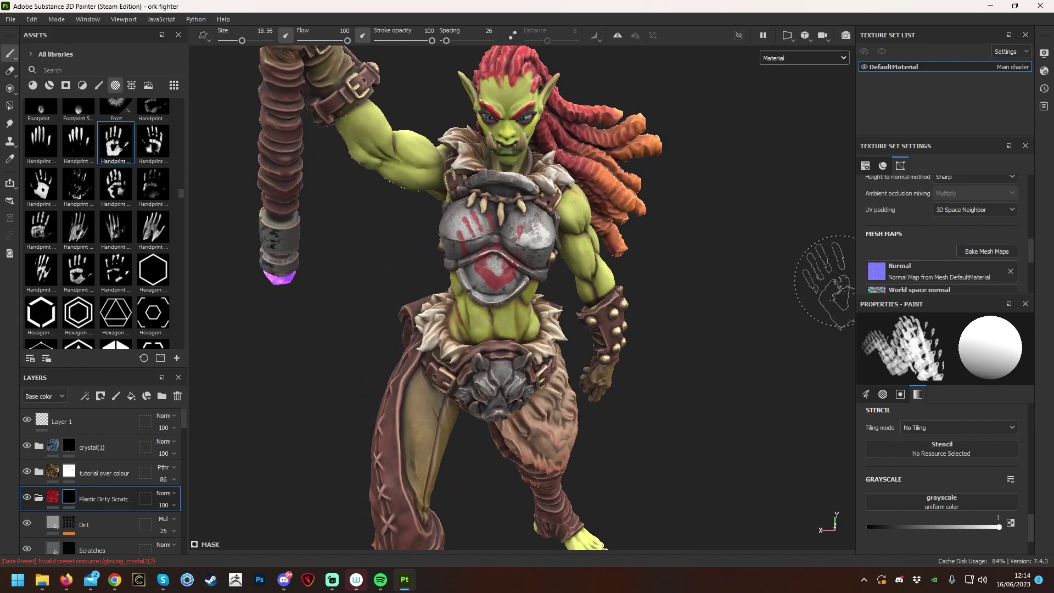
pyautogui.moveTo(824, 281)
pyautogui.keyDown('alt'); pyautogui.mouseDown(button='right')
pyautogui.moveTo(729, 317)
pyautogui.moveTo(765, 278)
pyautogui.moveTo(776, 284)
pyautogui.mouseUp(button='right'); pyautogui.keyUp('alt')
# Add a fill layer directly above Skin Detail Dark inside the Creature Skin Green folder.
pyautogui.scroll(-5, 763, 282)
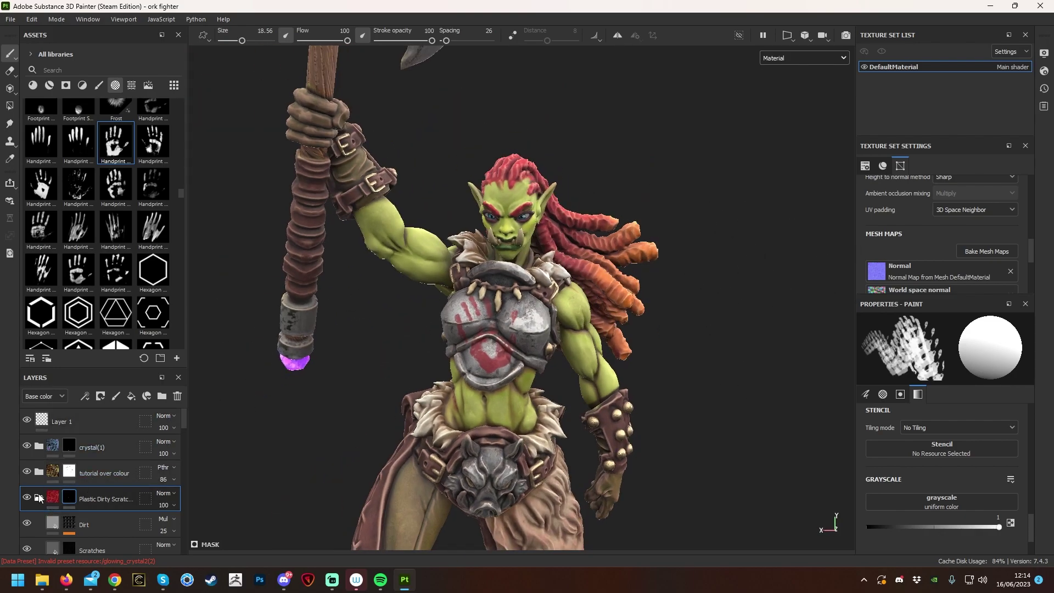
pyautogui.scroll(-3, 98, 466)
pyautogui.scroll(-3, 135, 486)
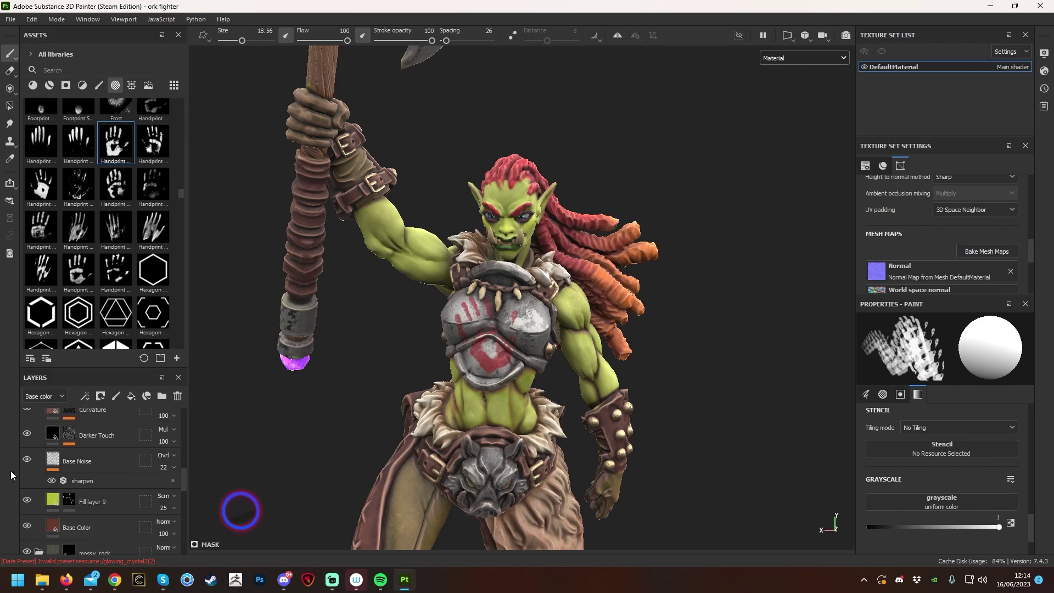
pyautogui.scroll(-2, 59, 500)
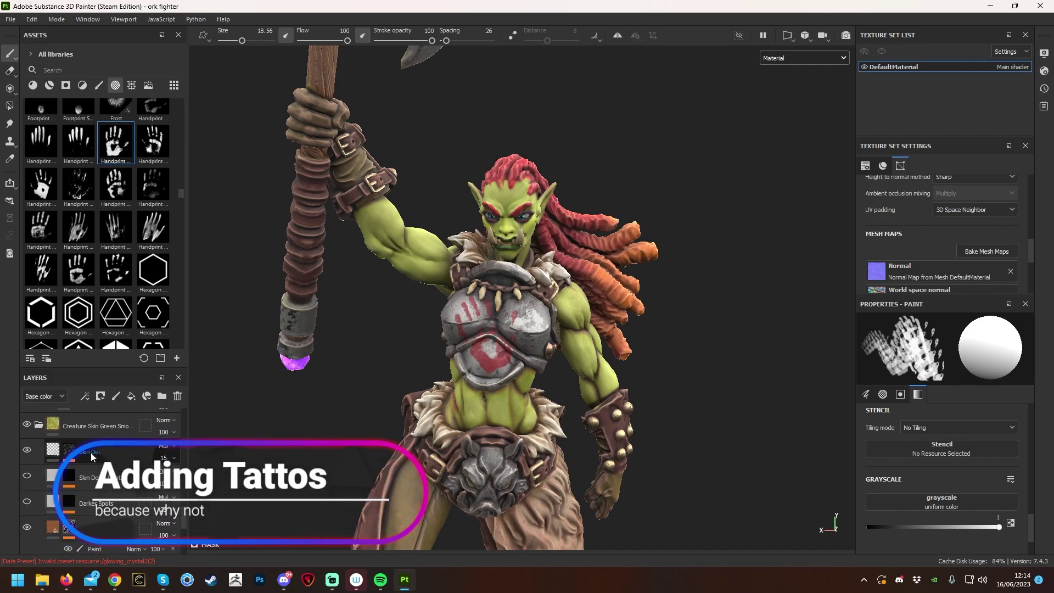
pyautogui.click(69, 450)
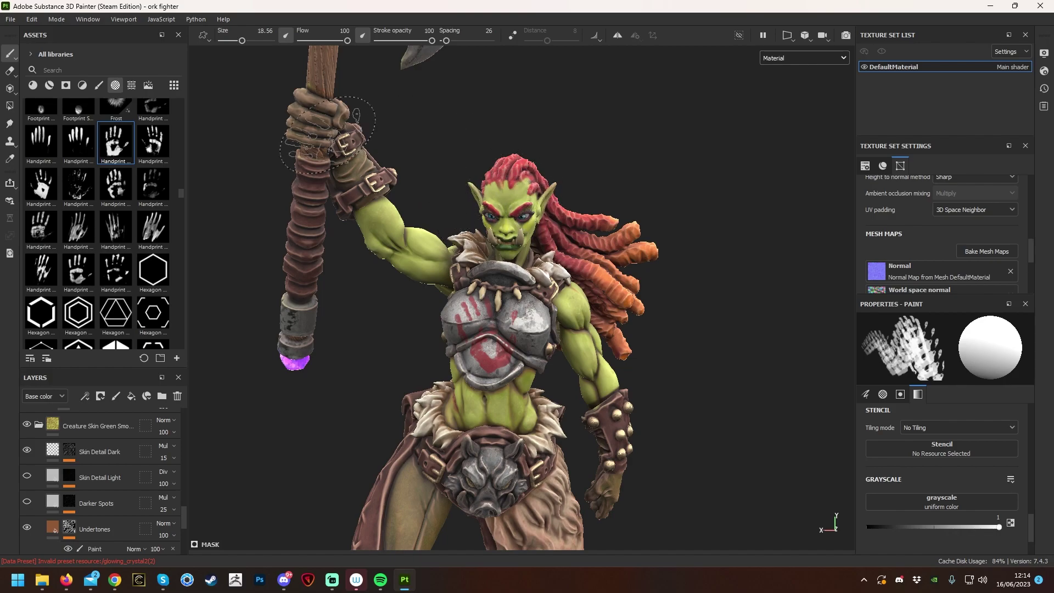
pyautogui.scroll(2, 127, 494)
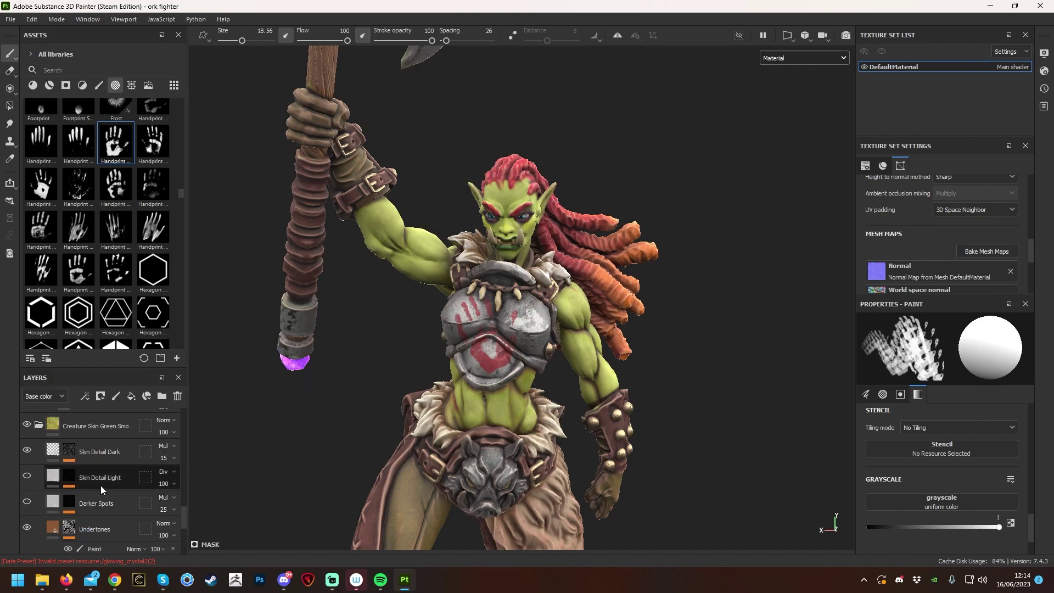
pyautogui.click(115, 482)
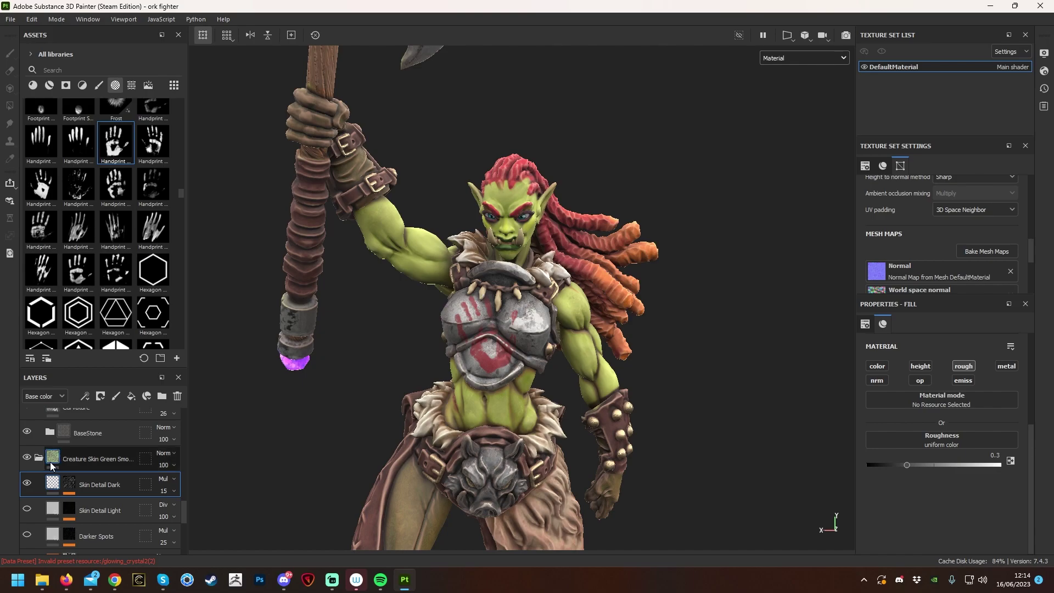
pyautogui.moveTo(51, 466)
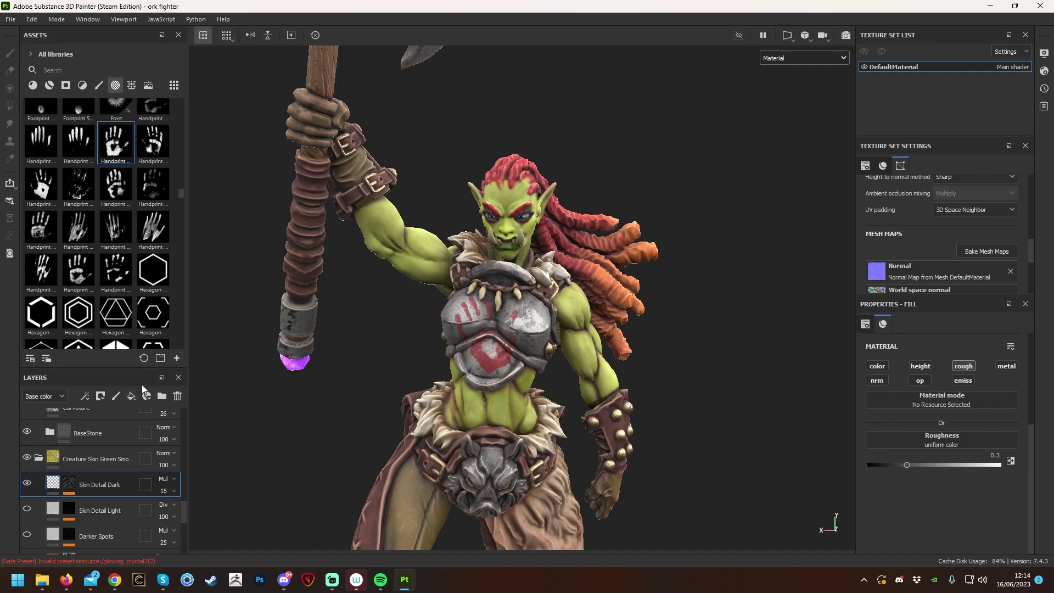
pyautogui.scroll(-3, 134, 413)
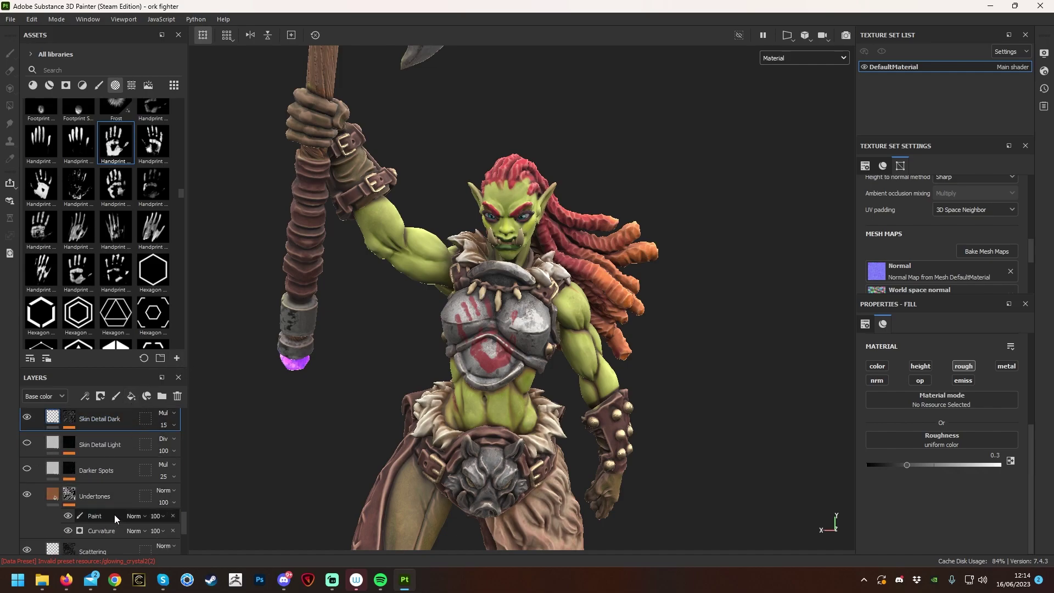
pyautogui.scroll(3, 131, 419)
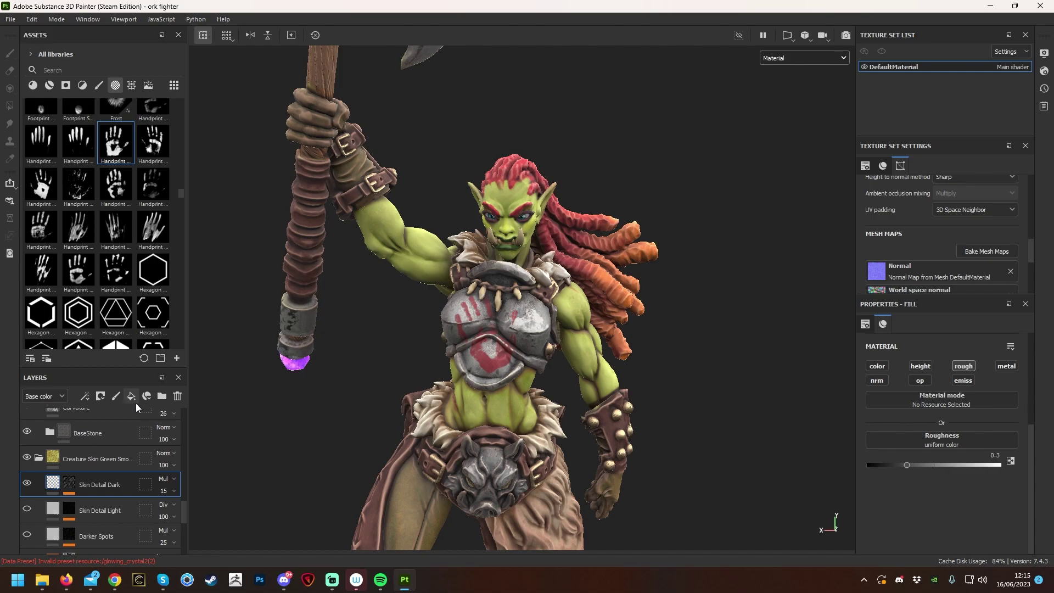
pyautogui.click(131, 397)
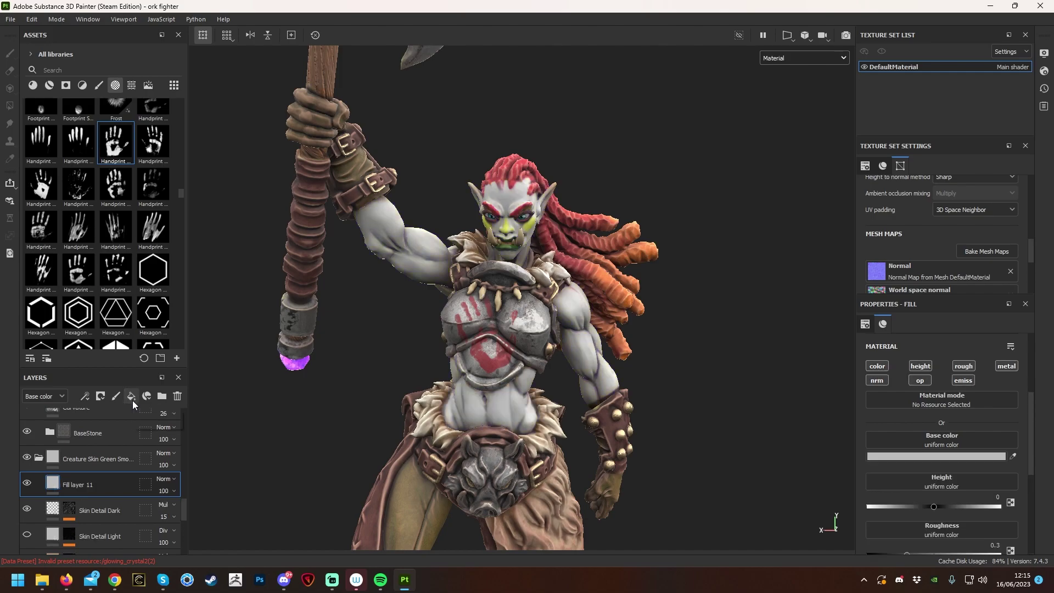
# Set the new skin fill layer's base color to a light tan.
pyautogui.click(912, 456)
pyautogui.moveTo(818, 285)
pyautogui.mouseDown()
pyautogui.moveTo(795, 308)
pyautogui.moveTo(811, 299)
pyautogui.moveTo(800, 296)
pyautogui.mouseUp()
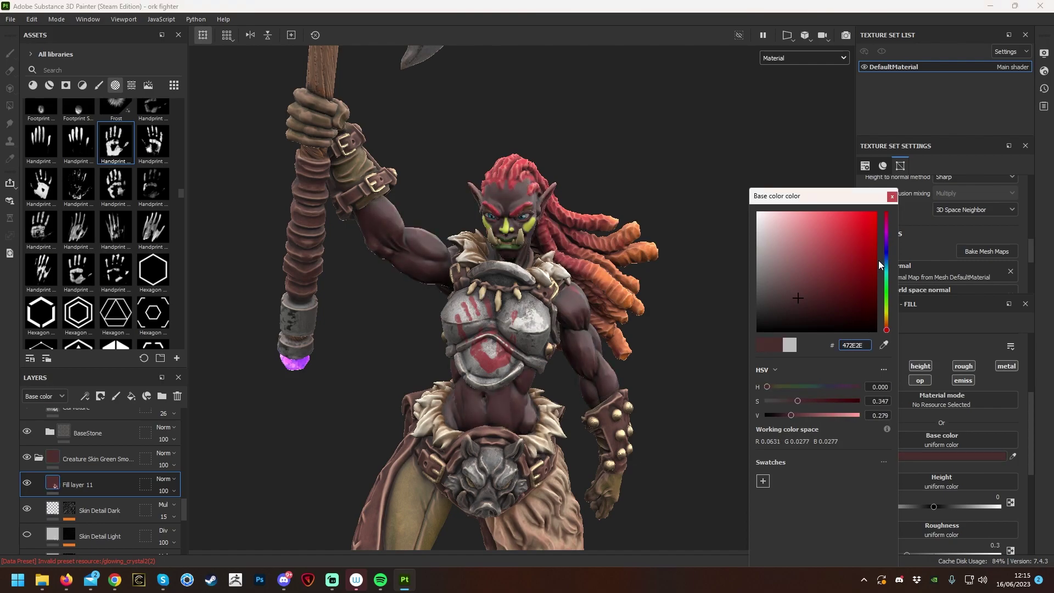
pyautogui.moveTo(890, 314)
pyautogui.mouseDown()
pyautogui.moveTo(885, 306)
pyautogui.moveTo(886, 321)
pyautogui.mouseUp()
pyautogui.moveTo(793, 225)
pyautogui.mouseDown()
pyautogui.moveTo(793, 242)
pyautogui.moveTo(790, 232)
pyautogui.mouseUp()
pyautogui.click(892, 197)
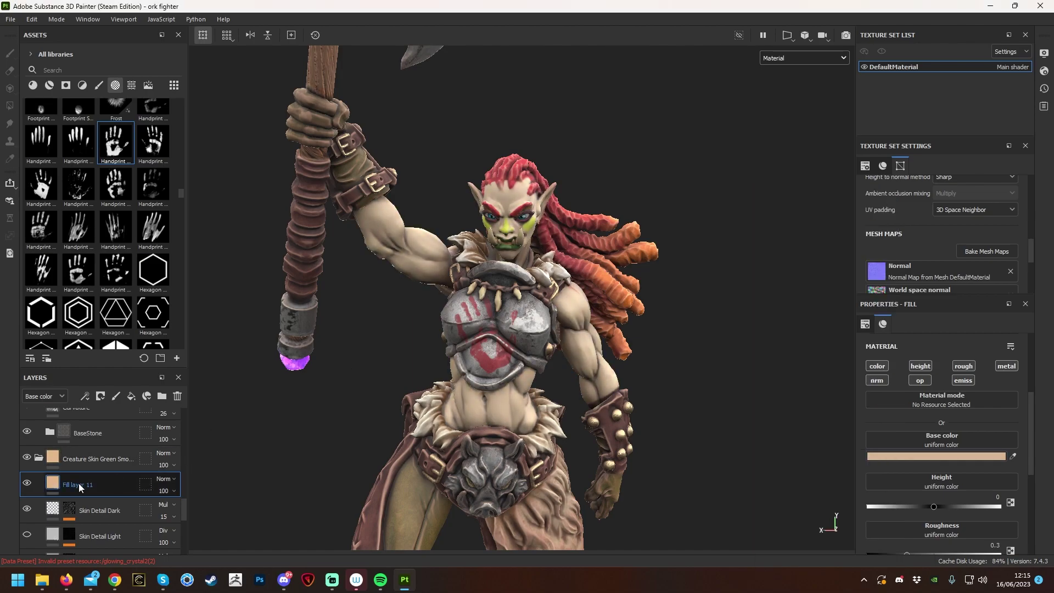
# Change the skin fill layer's base color to a pale off-white and add a black mask to it.
pyautogui.click(877, 457)
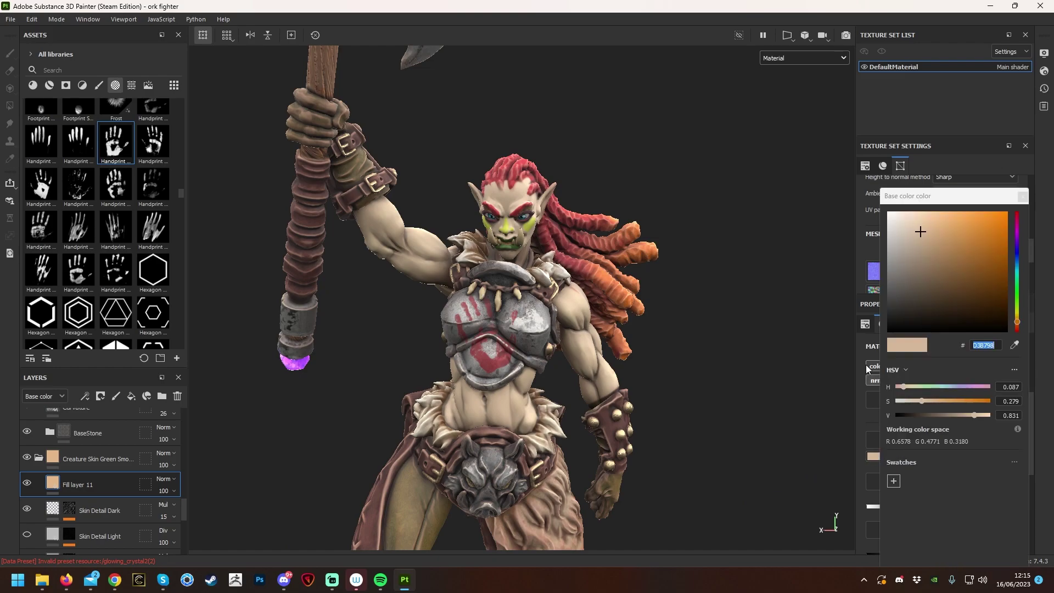
pyautogui.moveTo(906, 230); pyautogui.dragTo(870, 231)
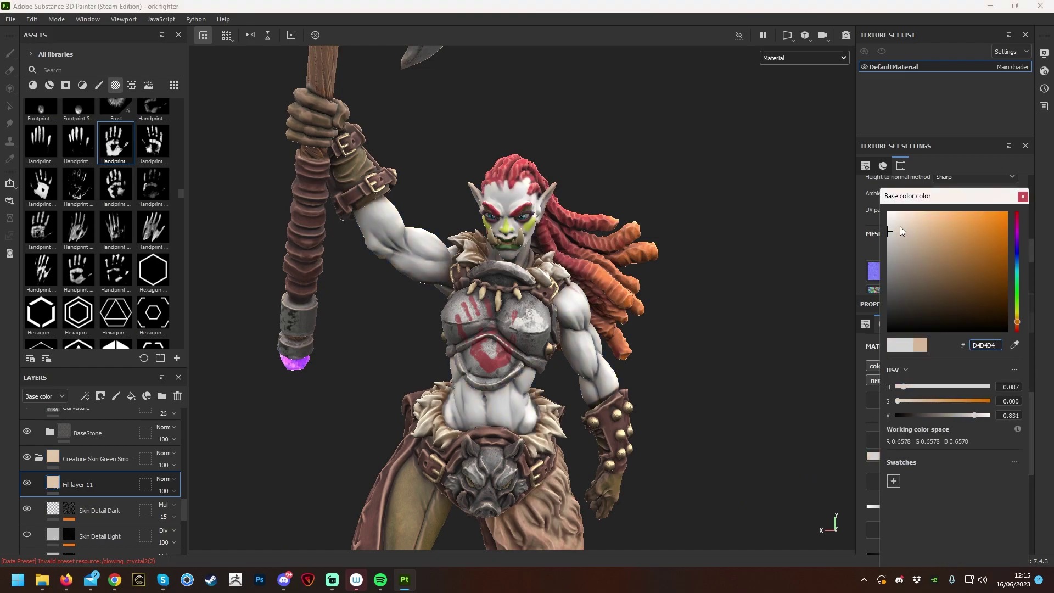
pyautogui.click(1023, 197)
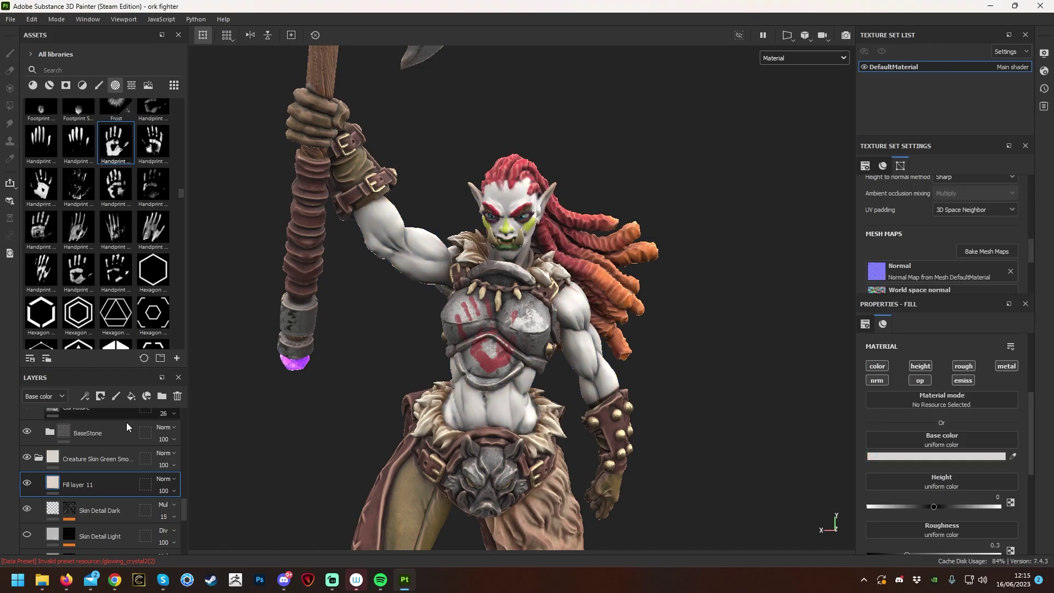
pyautogui.rightClick(91, 484)
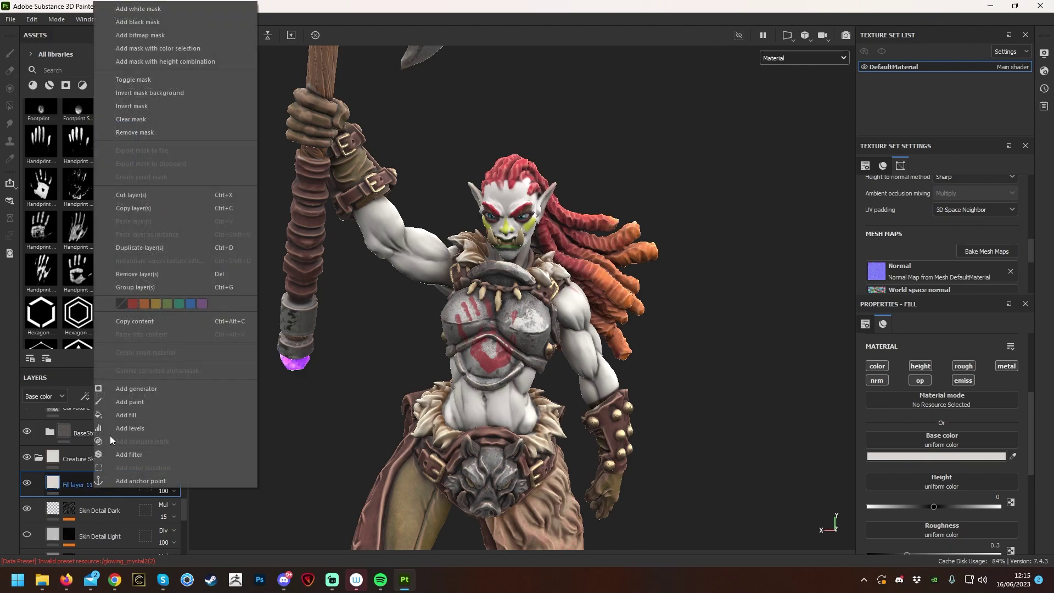
pyautogui.click(142, 22)
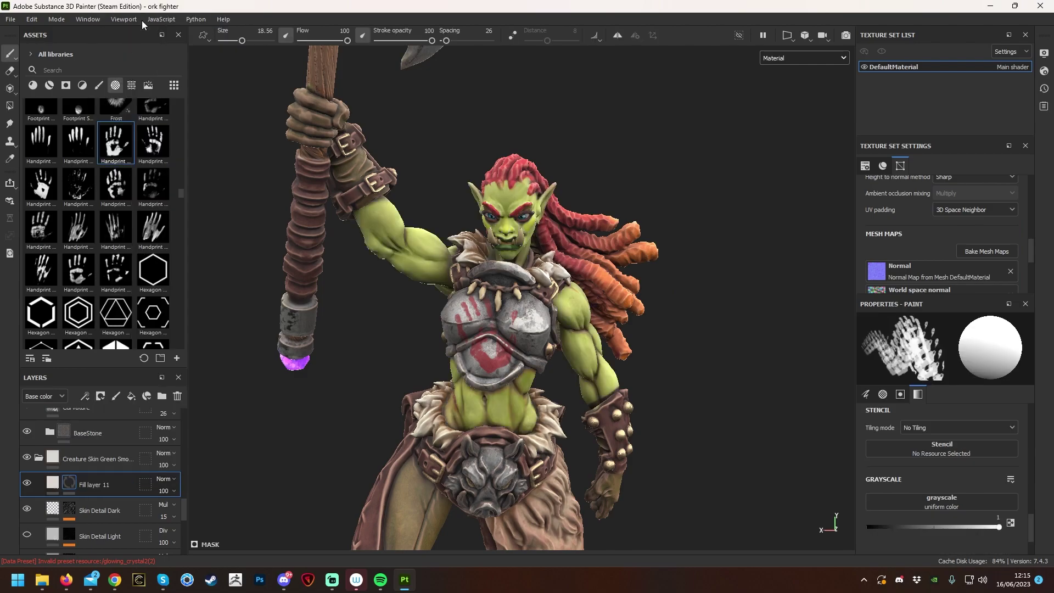
# Try the handprint stamp on the abdomen and change the mask brush's alpha to Brush Smudge.
pyautogui.moveTo(490, 403); pyautogui.dragTo(497, 409)
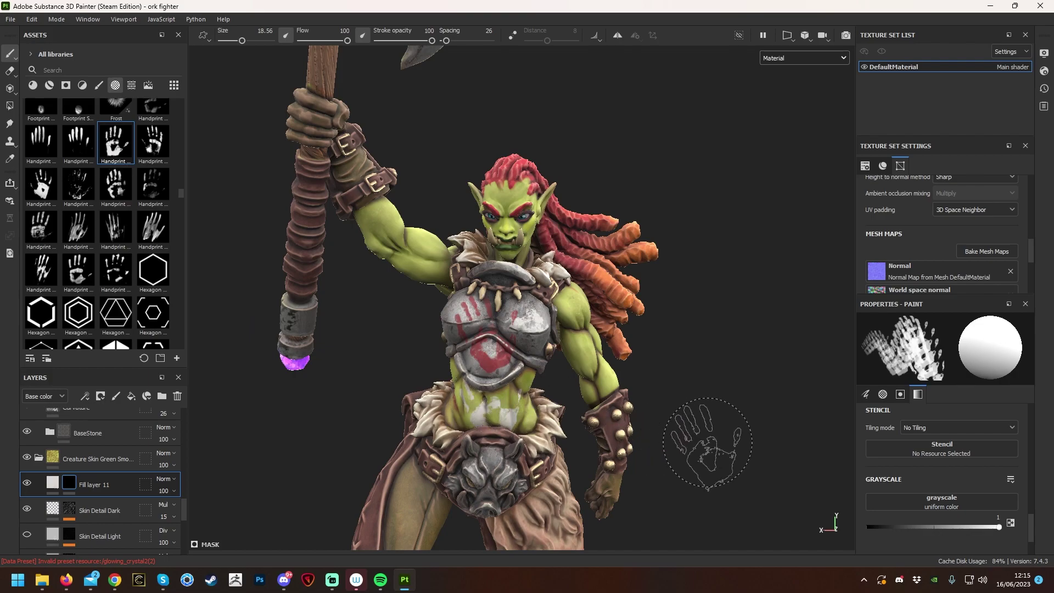
pyautogui.rightClick(424, 251)
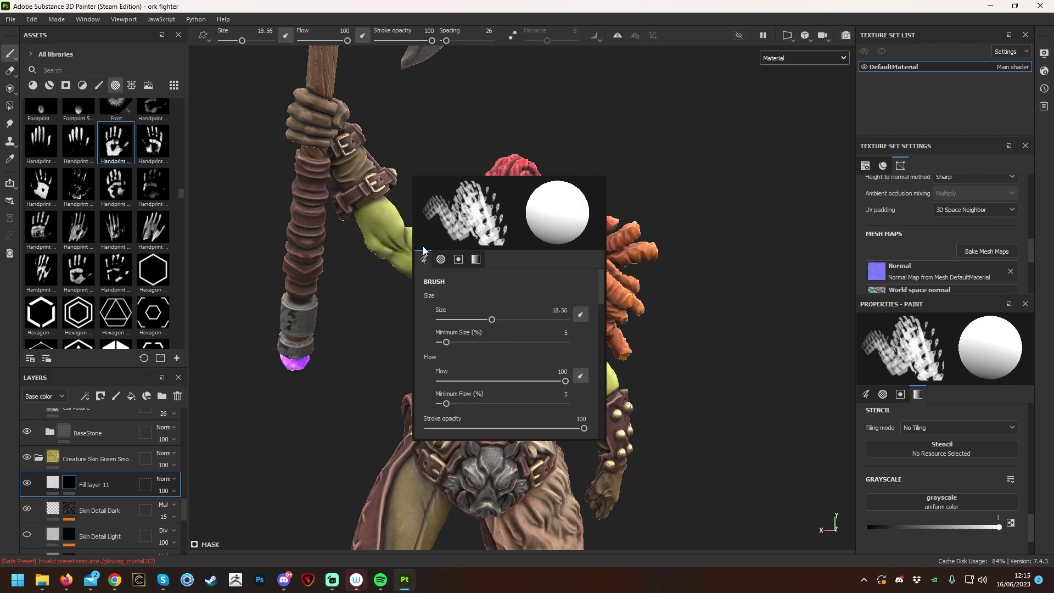
pyautogui.moveTo(180, 194)
pyautogui.mouseDown()
pyautogui.moveTo(169, 323)
pyautogui.moveTo(182, 322)
pyautogui.moveTo(180, 206)
pyautogui.moveTo(196, 122)
pyautogui.moveTo(191, 140)
pyautogui.mouseUp()
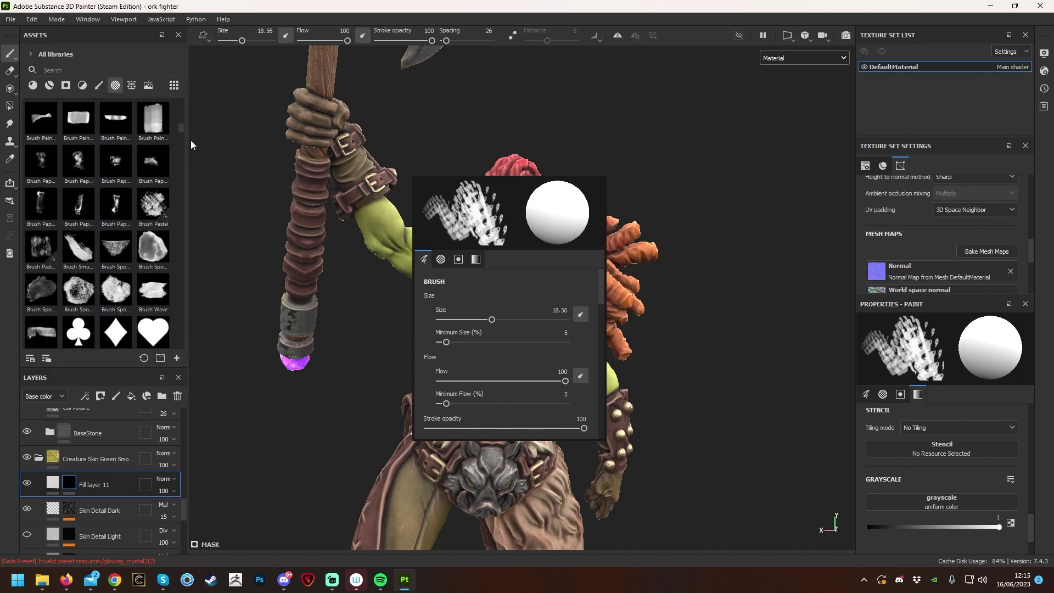
pyautogui.click(91, 261)
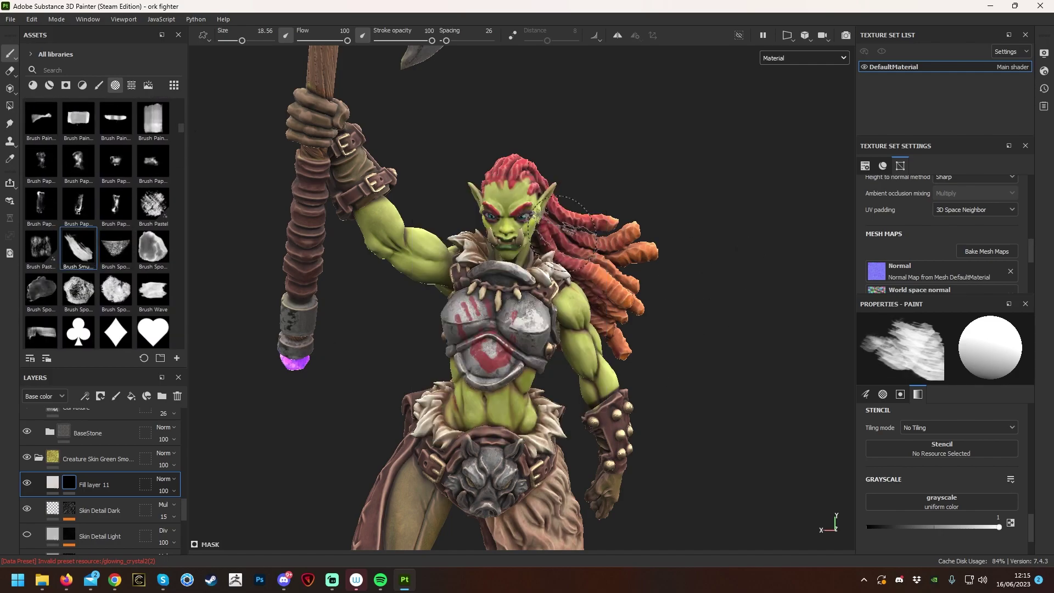
# Paint smudged off-white war paint across the forehead and around the eyes on Fill layer 11's mask.
pyautogui.scroll(3, 739, 287)
pyautogui.moveTo(683, 153)
pyautogui.keyDown('alt'); pyautogui.mouseDown()
pyautogui.moveTo(678, 197)
pyautogui.moveTo(703, 218)
pyautogui.moveTo(683, 209)
pyautogui.mouseUp(); pyautogui.keyUp('alt')
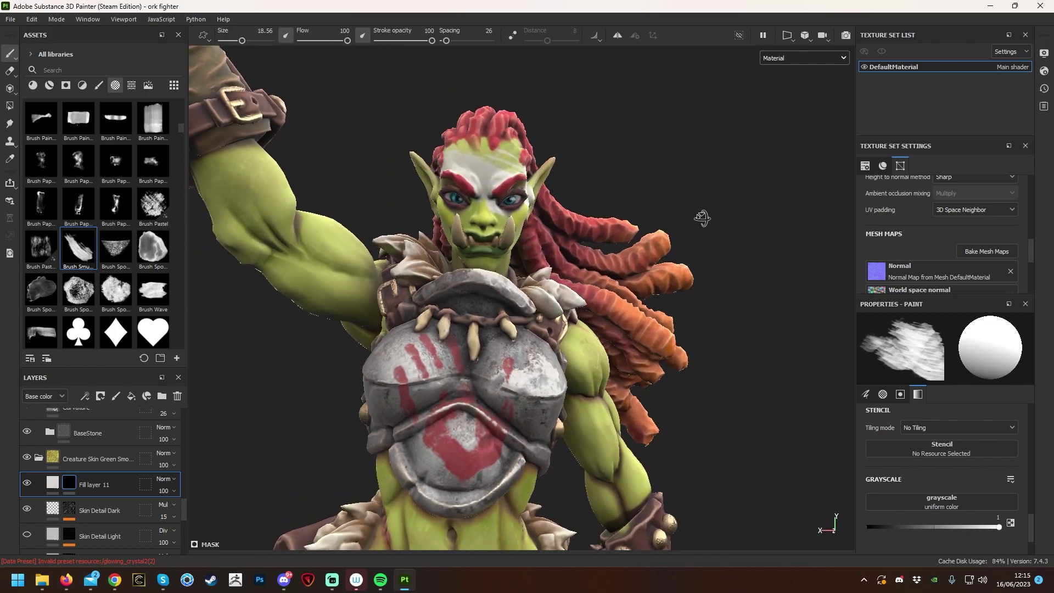
pyautogui.moveTo(495, 187)
pyautogui.mouseDown()
pyautogui.moveTo(456, 165)
pyautogui.moveTo(418, 165)
pyautogui.moveTo(477, 190)
pyautogui.mouseUp()
pyautogui.moveTo(706, 189)
pyautogui.keyDown('alt'); pyautogui.mouseDown()
pyautogui.moveTo(640, 188)
pyautogui.moveTo(680, 172)
pyautogui.moveTo(784, 186)
pyautogui.moveTo(727, 179)
pyautogui.moveTo(765, 294)
pyautogui.mouseUp(); pyautogui.keyUp('alt')
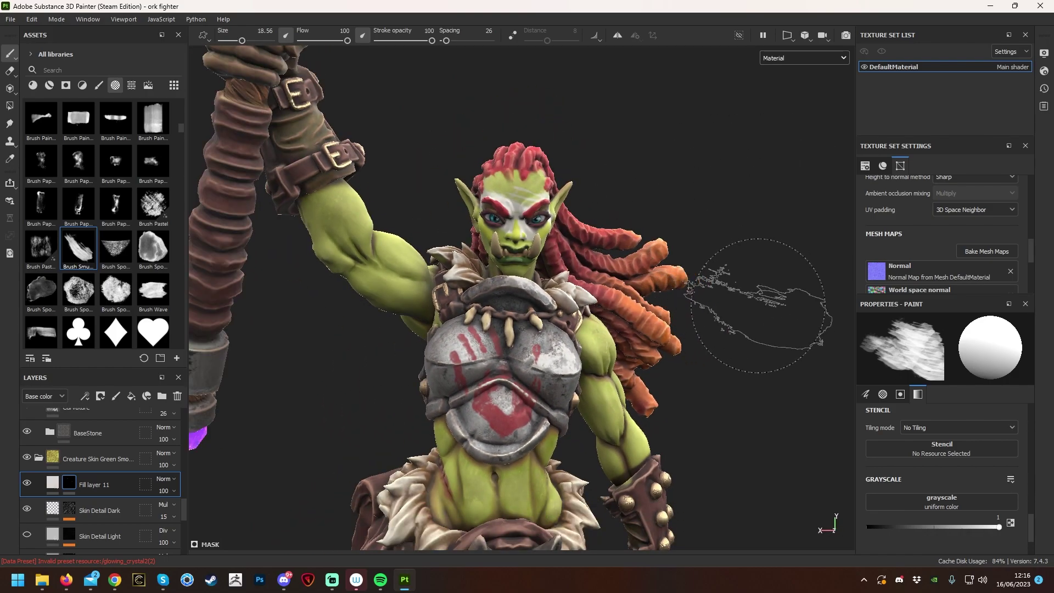
# Try raising Fill layer 11's height to about 0.0857.
pyautogui.scroll(4, 960, 507)
pyautogui.scroll(5, 958, 506)
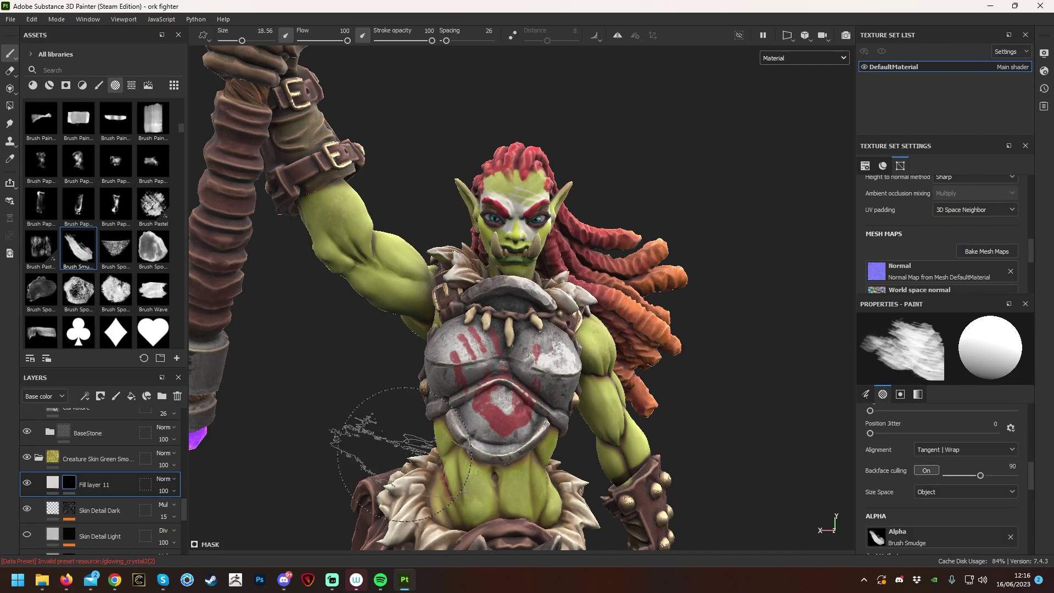
pyautogui.click(52, 482)
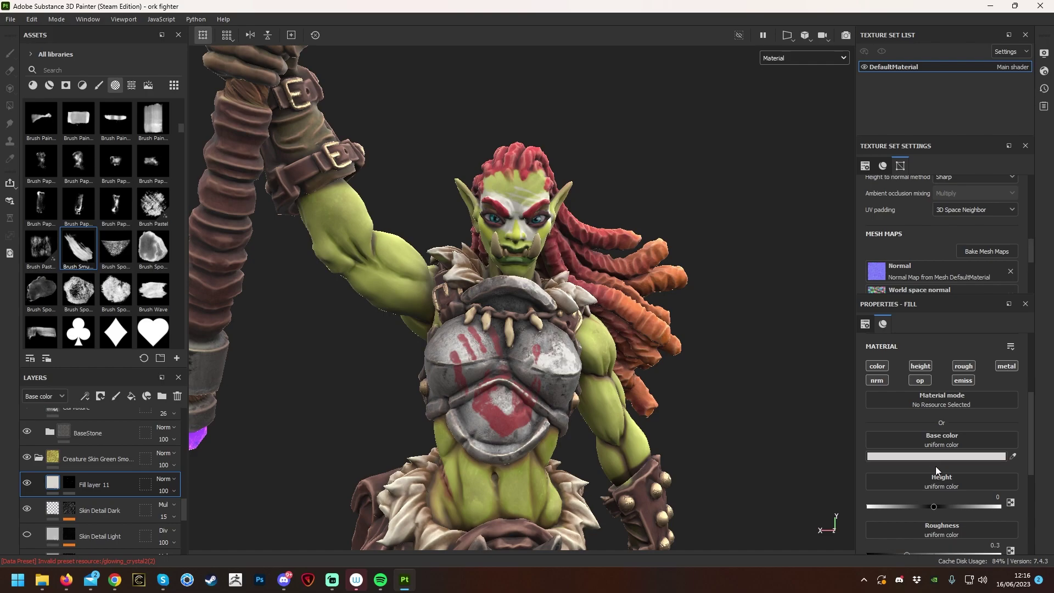
pyautogui.scroll(2, 937, 456)
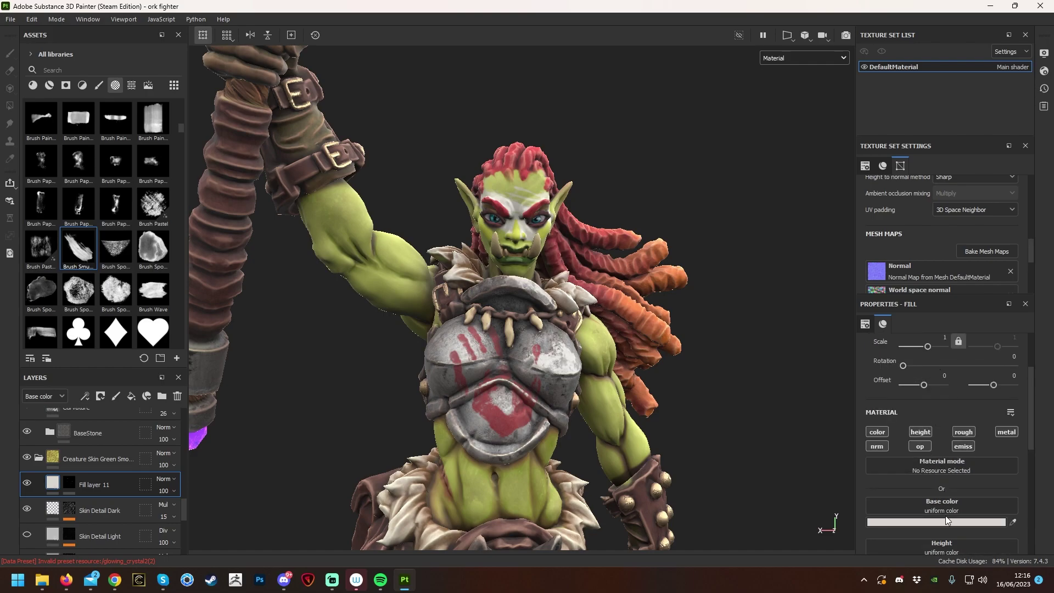
pyautogui.scroll(-2, 947, 521)
pyautogui.moveTo(933, 506)
pyautogui.mouseDown()
pyautogui.moveTo(975, 507)
pyautogui.moveTo(944, 508)
pyautogui.mouseUp()
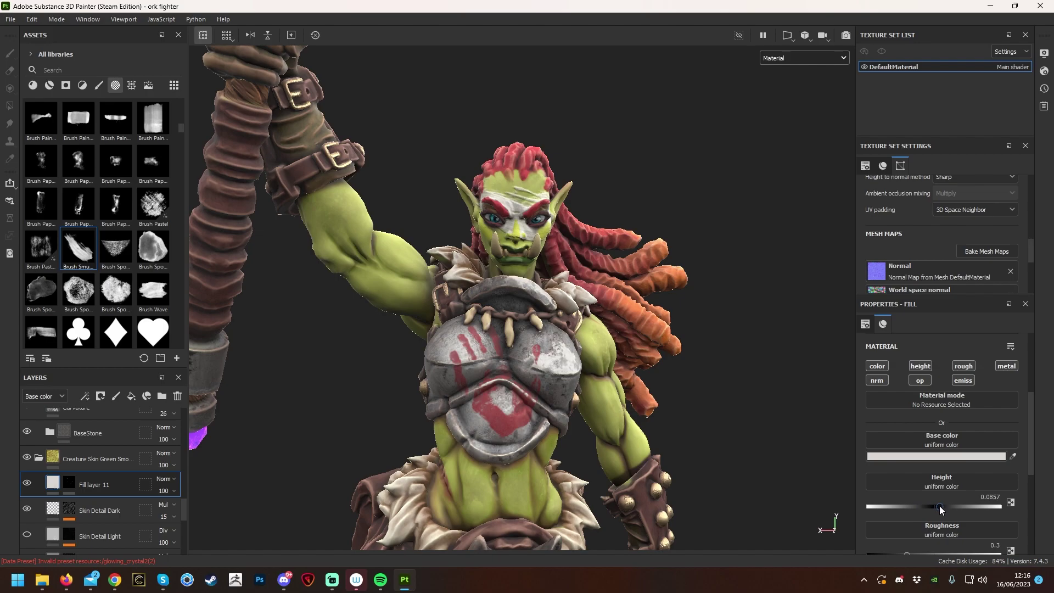
# Try different base colors for Fill layer 11 and settle on pure white (FFFFFF).
pyautogui.keyDown('alt'); pyautogui.moveTo(824, 417); pyautogui.dragTo(623, 329); pyautogui.keyUp('alt')
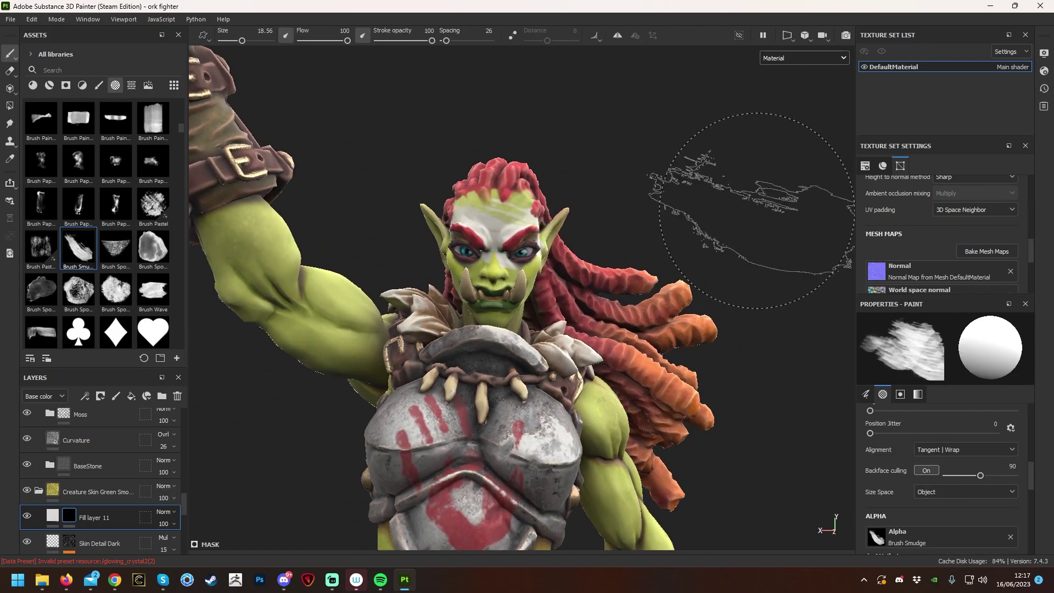
pyautogui.click(94, 518)
pyautogui.click(921, 459)
pyautogui.click(903, 328)
pyautogui.moveTo(889, 259); pyautogui.dragTo(877, 332)
pyautogui.keyDown('alt'); pyautogui.moveTo(692, 296); pyautogui.dragTo(668, 219); pyautogui.keyUp('alt')
pyautogui.moveTo(857, 259); pyautogui.dragTo(878, 332)
pyautogui.scroll(-4, 659, 264)
pyautogui.moveTo(673, 258)
pyautogui.keyDown('alt'); pyautogui.mouseDown()
pyautogui.moveTo(648, 297)
pyautogui.moveTo(662, 264)
pyautogui.mouseUp(); pyautogui.keyUp('alt')
pyautogui.moveTo(846, 247); pyautogui.dragTo(773, 211)
pyautogui.scroll(3, 664, 249)
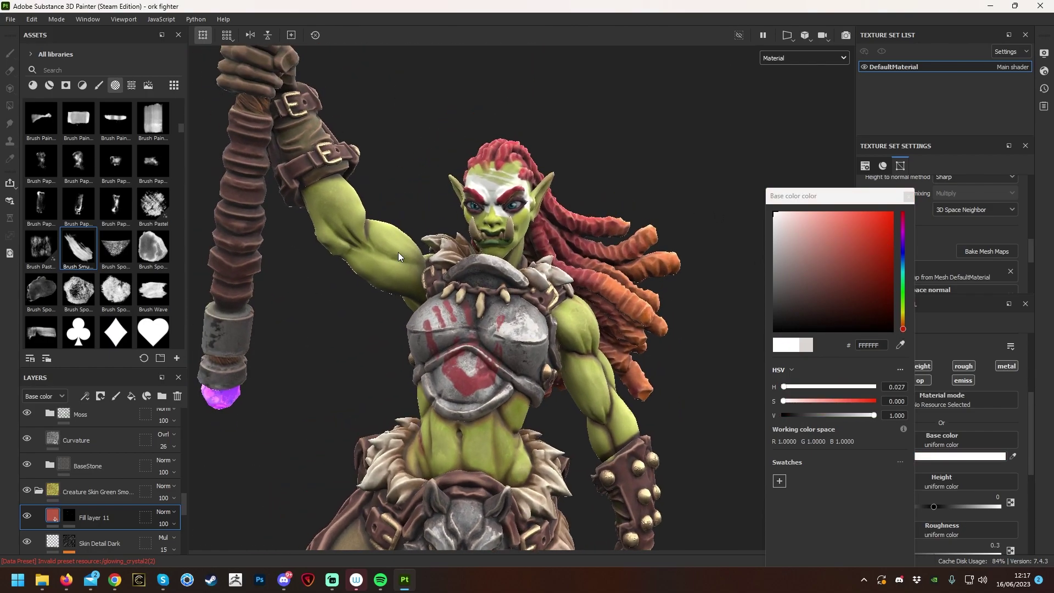
# Try erasing part of the red eyebrow in the Plastic Matte folder's mask and undo the stroke.
pyautogui.scroll(3, 648, 264)
pyautogui.hotkey('ctrl', 'shift', 'n')
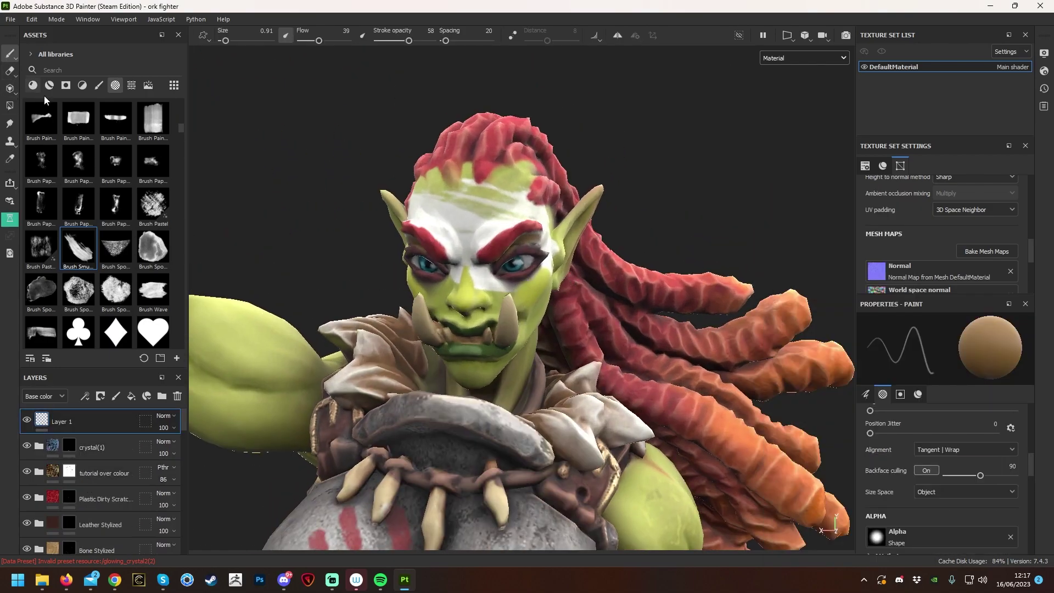
pyautogui.click(12, 72)
pyautogui.moveTo(702, 184)
pyautogui.keyDown('alt'); pyautogui.mouseDown()
pyautogui.moveTo(539, 287)
pyautogui.moveTo(523, 257)
pyautogui.mouseUp(); pyautogui.keyUp('alt')
pyautogui.moveTo(634, 190)
pyautogui.keyDown('alt'); pyautogui.mouseDown()
pyautogui.moveTo(487, 251)
pyautogui.moveTo(646, 210)
pyautogui.mouseUp(); pyautogui.keyUp('alt')
pyautogui.scroll(-5, 180, 453)
pyautogui.click(73, 454)
pyautogui.press('1')
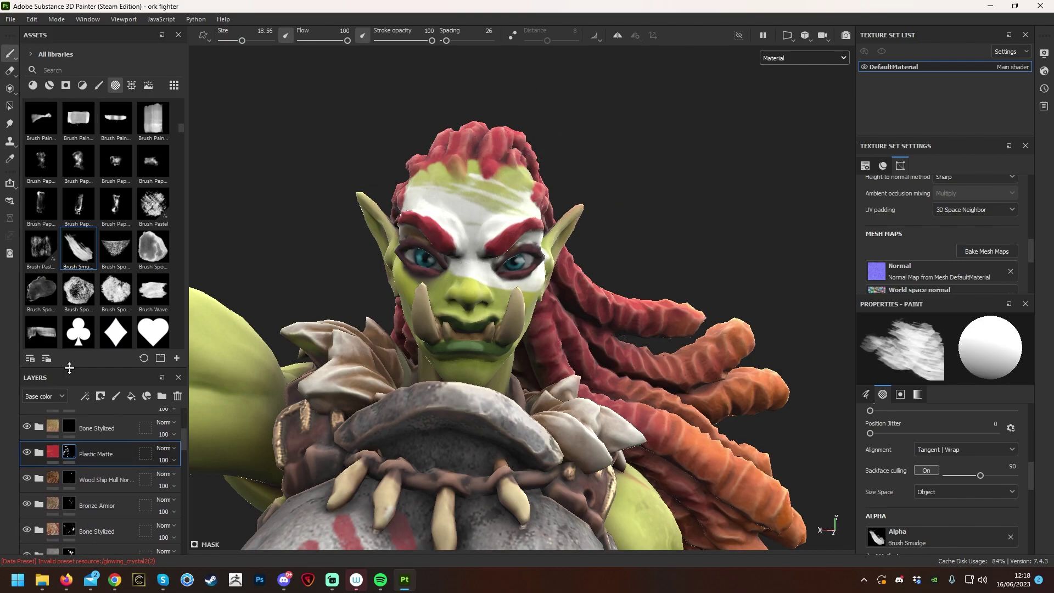
pyautogui.press('2')
pyautogui.keyDown('alt'); pyautogui.moveTo(467, 192); pyautogui.dragTo(584, 117); pyautogui.keyUp('alt')
pyautogui.moveTo(487, 249); pyautogui.dragTo(515, 229)
pyautogui.moveTo(621, 176)
pyautogui.keyDown('alt'); pyautogui.mouseDown(button='right')
pyautogui.moveTo(680, 158)
pyautogui.moveTo(605, 186)
pyautogui.moveTo(654, 245)
pyautogui.moveTo(598, 225)
pyautogui.moveTo(736, 186)
pyautogui.mouseUp(button='right'); pyautogui.keyUp('alt')
pyautogui.hotkey('ctrl', 'z')
pyautogui.moveTo(737, 187)
pyautogui.keyDown('alt'); pyautogui.mouseDown()
pyautogui.moveTo(633, 229)
pyautogui.moveTo(414, 242)
pyautogui.moveTo(642, 237)
pyautogui.moveTo(683, 205)
pyautogui.moveTo(610, 201)
pyautogui.mouseUp(); pyautogui.keyUp('alt')
pyautogui.scroll(2, 494, 219)
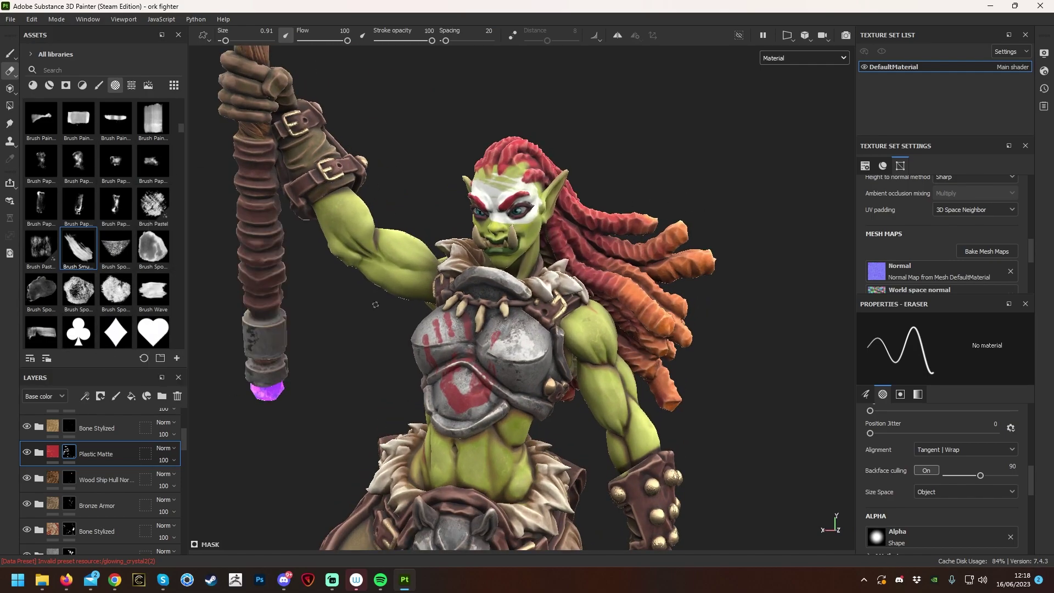
# Paint a white smudged band around the lowered arm above the elbow on Fill layer 11's mask, using brush size 4.59.
pyautogui.scroll(-2, 467, 296)
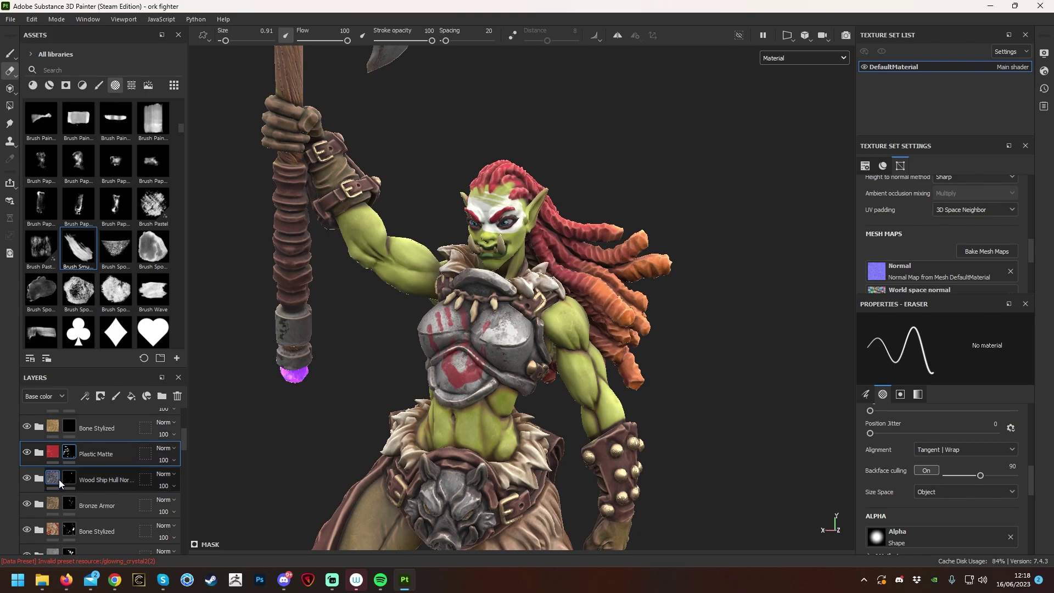
pyautogui.scroll(-6, 77, 480)
pyautogui.click(83, 461)
pyautogui.keyDown('alt'); pyautogui.moveTo(709, 428); pyautogui.dragTo(689, 430); pyautogui.keyUp('alt')
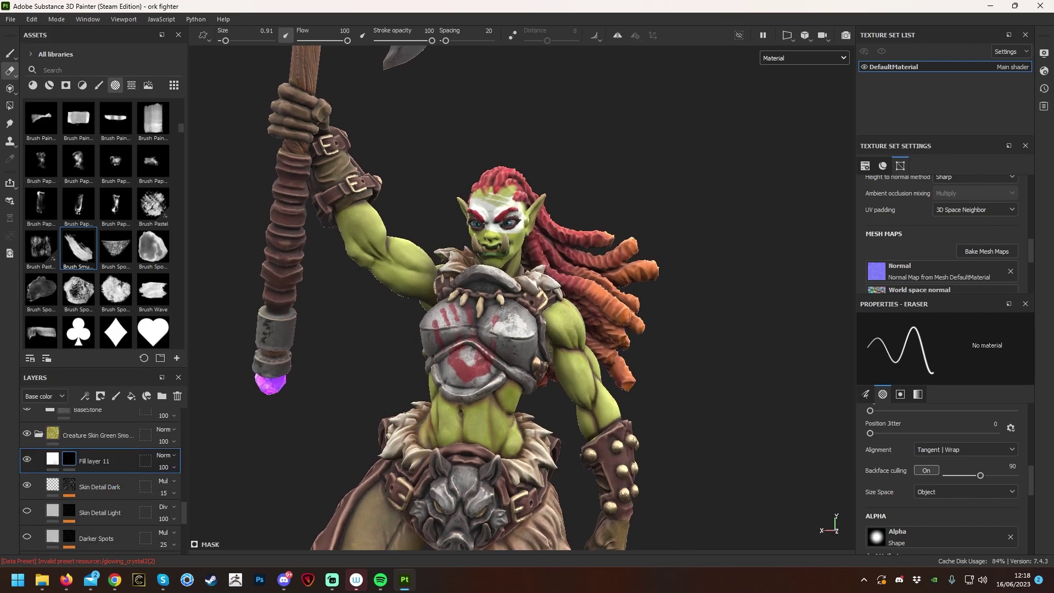
pyautogui.click(9, 53)
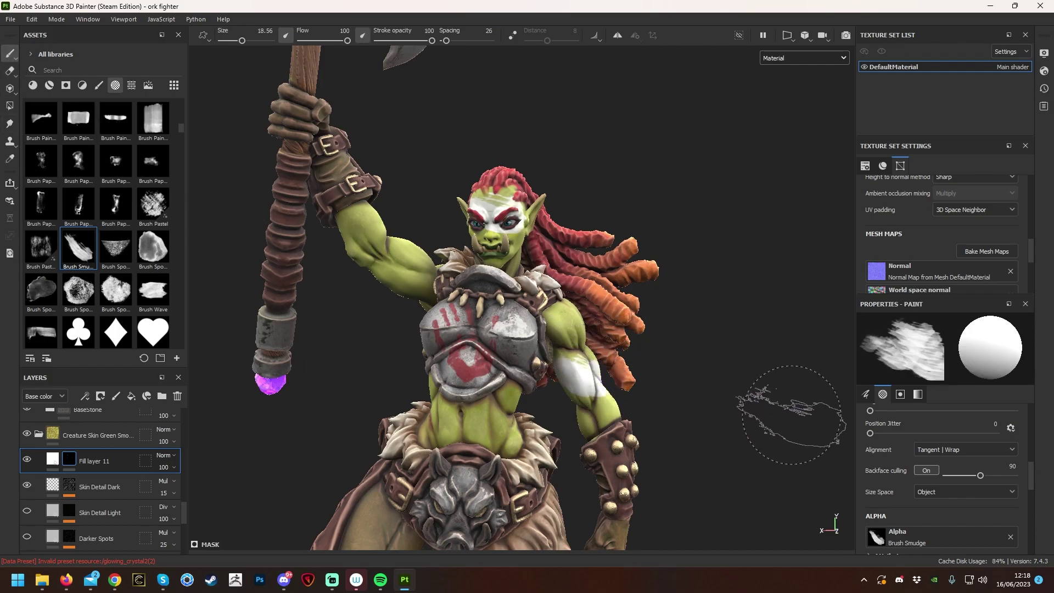
pyautogui.rightClick(683, 390)
pyautogui.moveTo(750, 448); pyautogui.dragTo(720, 448)
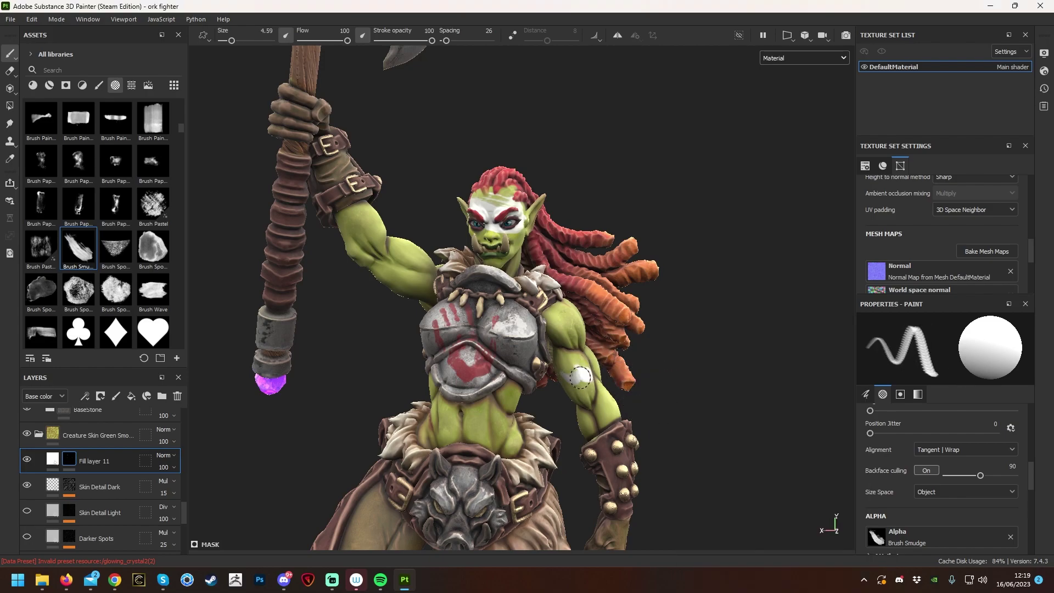
pyautogui.moveTo(595, 371)
pyautogui.keyDown('alt'); pyautogui.mouseDown()
pyautogui.moveTo(679, 338)
pyautogui.moveTo(598, 395)
pyautogui.moveTo(659, 379)
pyautogui.moveTo(586, 380)
pyautogui.moveTo(607, 404)
pyautogui.mouseUp(); pyautogui.keyUp('alt')
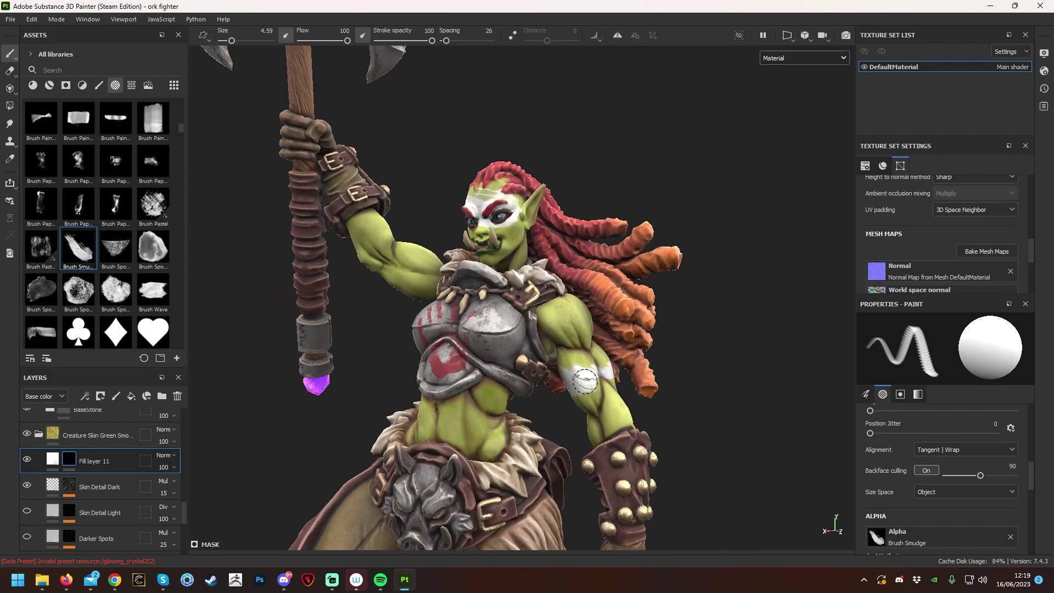
# Paint a matching white smudged band around the upper part of the raised arm.
pyautogui.moveTo(724, 393)
pyautogui.keyDown('alt'); pyautogui.mouseDown()
pyautogui.moveTo(613, 404)
pyautogui.moveTo(543, 324)
pyautogui.moveTo(373, 253)
pyautogui.moveTo(396, 185)
pyautogui.moveTo(387, 228)
pyautogui.moveTo(414, 249)
pyautogui.moveTo(403, 282)
pyautogui.mouseUp(); pyautogui.keyUp('alt')
pyautogui.moveTo(413, 244)
pyautogui.keyDown('alt'); pyautogui.mouseDown()
pyautogui.moveTo(370, 302)
pyautogui.moveTo(604, 265)
pyautogui.moveTo(666, 289)
pyautogui.moveTo(482, 253)
pyautogui.moveTo(480, 264)
pyautogui.mouseUp(); pyautogui.keyUp('alt')
pyautogui.keyDown('alt'); pyautogui.moveTo(555, 253); pyautogui.dragTo(470, 277); pyautogui.keyUp('alt')
pyautogui.moveTo(469, 277)
pyautogui.mouseDown()
pyautogui.moveTo(498, 305)
pyautogui.moveTo(364, 182)
pyautogui.mouseUp()
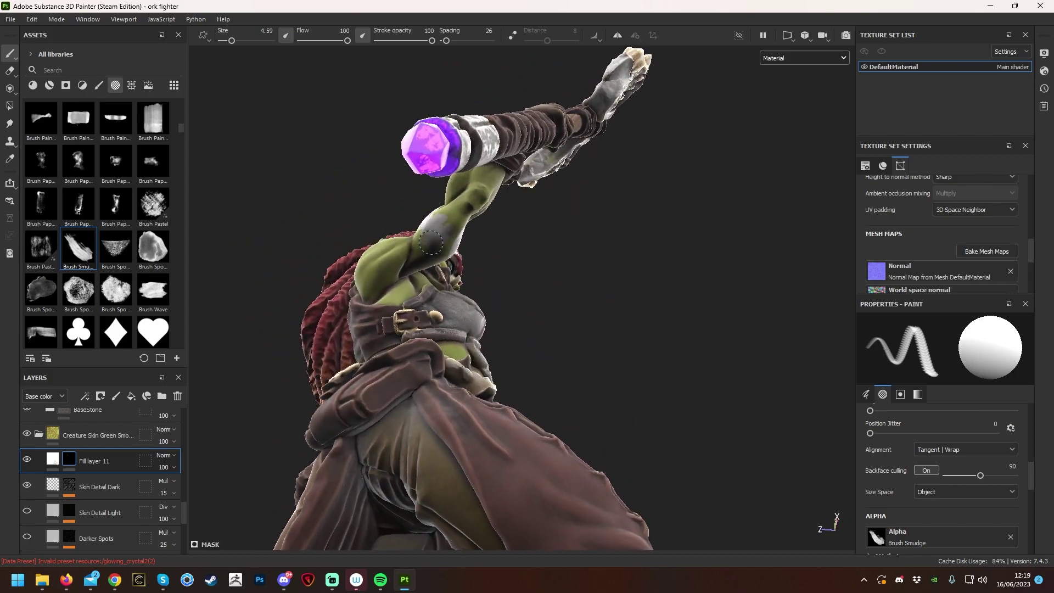
pyautogui.moveTo(447, 237)
pyautogui.keyDown('alt'); pyautogui.mouseDown()
pyautogui.moveTo(397, 272)
pyautogui.moveTo(408, 242)
pyautogui.mouseUp(); pyautogui.keyUp('alt')
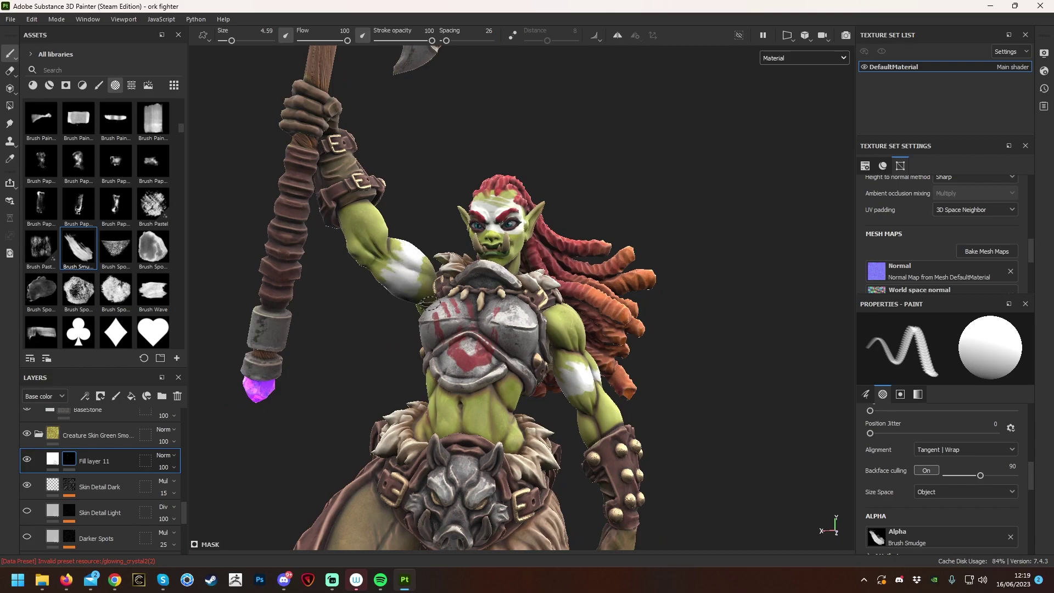
# Change Fill layer 11's base color to a vivid violet-blue (4A1AE0).
pyautogui.scroll(-5, 753, 341)
pyautogui.moveTo(753, 341)
pyautogui.keyDown('alt'); pyautogui.mouseDown()
pyautogui.moveTo(673, 426)
pyautogui.moveTo(674, 361)
pyautogui.moveTo(754, 325)
pyautogui.mouseUp(); pyautogui.keyUp('alt')
pyautogui.keyDown('alt'); pyautogui.moveTo(753, 325); pyautogui.dragTo(750, 287, button='middle'); pyautogui.keyUp('alt')
pyautogui.keyDown('alt'); pyautogui.moveTo(748, 296); pyautogui.dragTo(702, 353); pyautogui.keyUp('alt')
pyautogui.scroll(5, 681, 219)
pyautogui.keyDown('alt'); pyautogui.moveTo(681, 220); pyautogui.dragTo(749, 204); pyautogui.keyUp('alt')
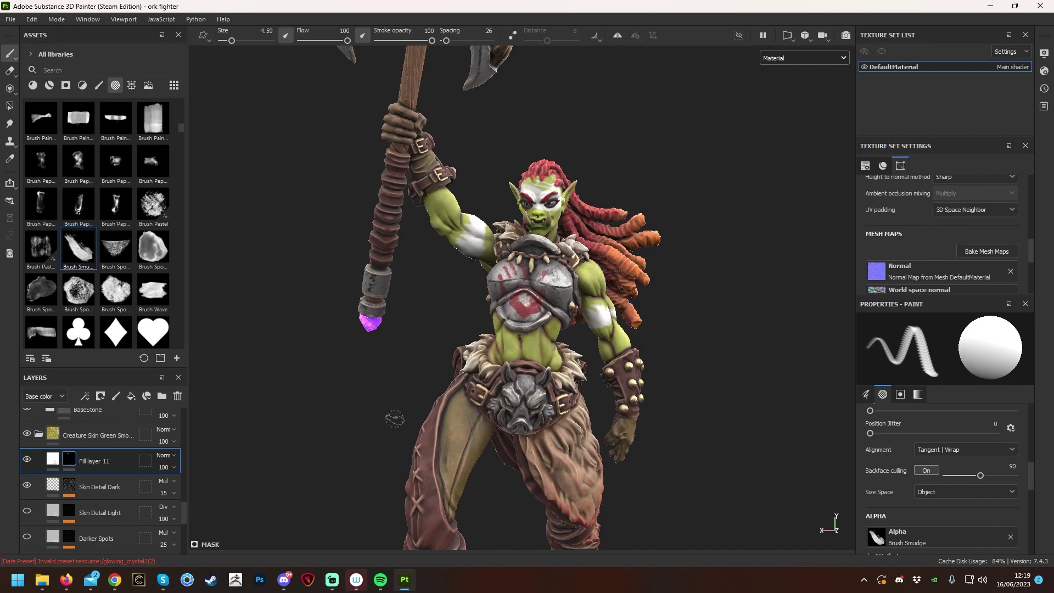
pyautogui.click(53, 460)
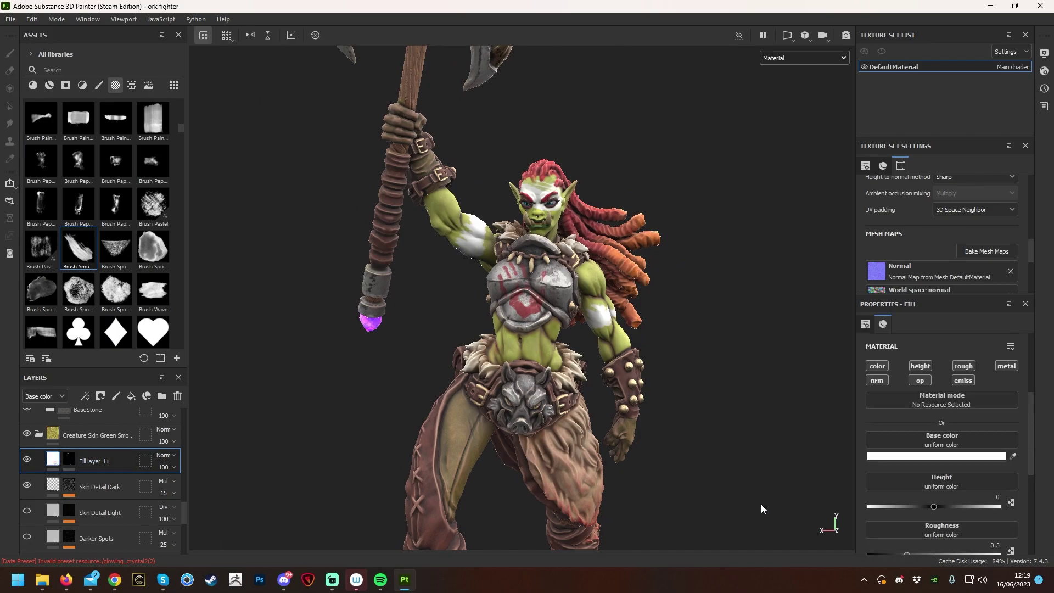
pyautogui.click(920, 458)
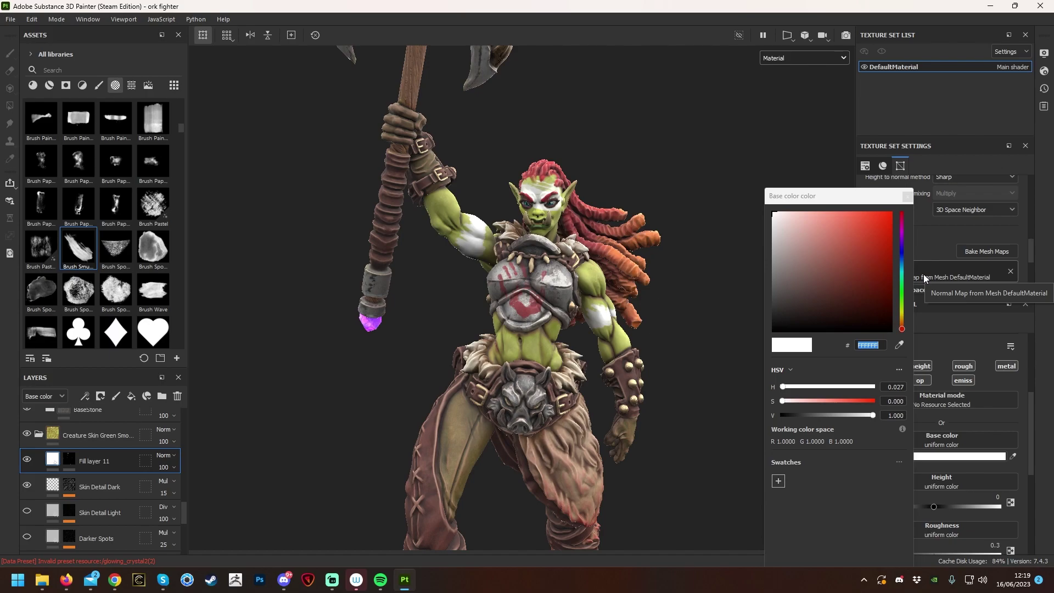
pyautogui.click(902, 247)
pyautogui.click(867, 233)
pyautogui.click(879, 226)
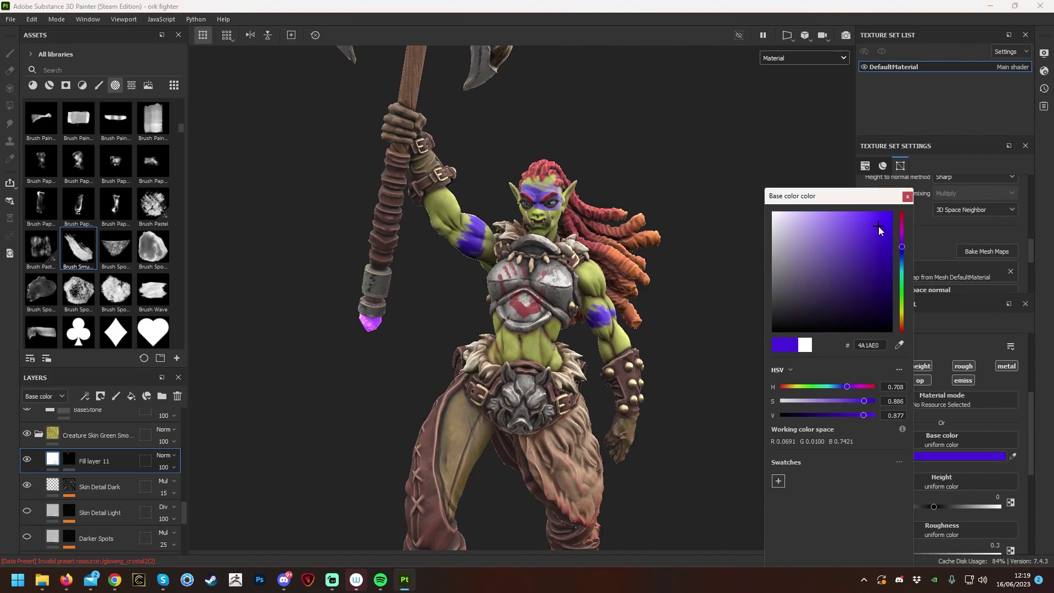
# Refine the war paint's base color through a blue shade to a slightly muted blue-violet (3C2ACC).
pyautogui.scroll(-5, 414, 393)
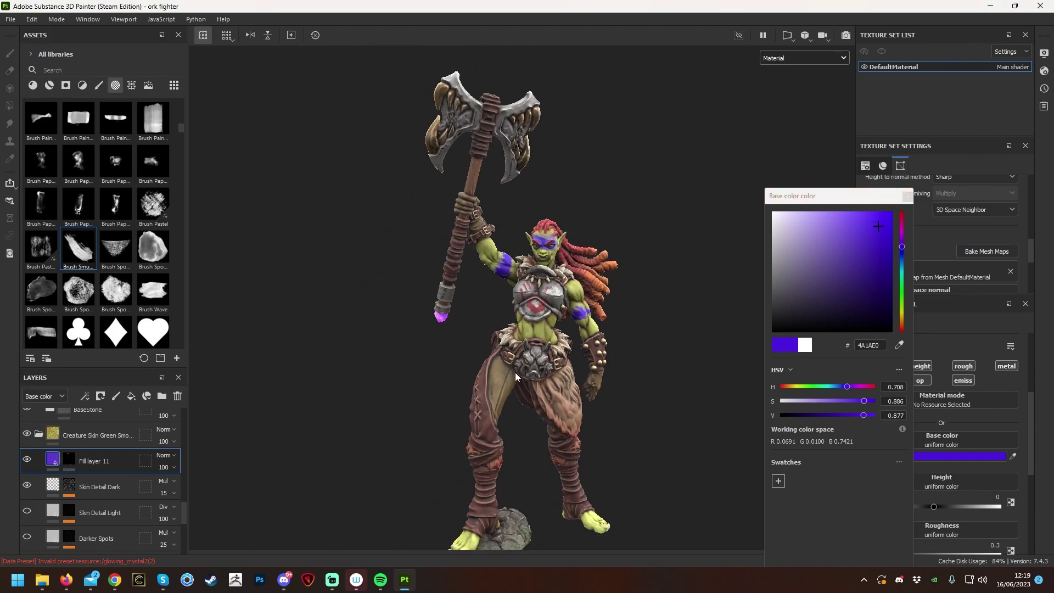
pyautogui.scroll(8, 614, 235)
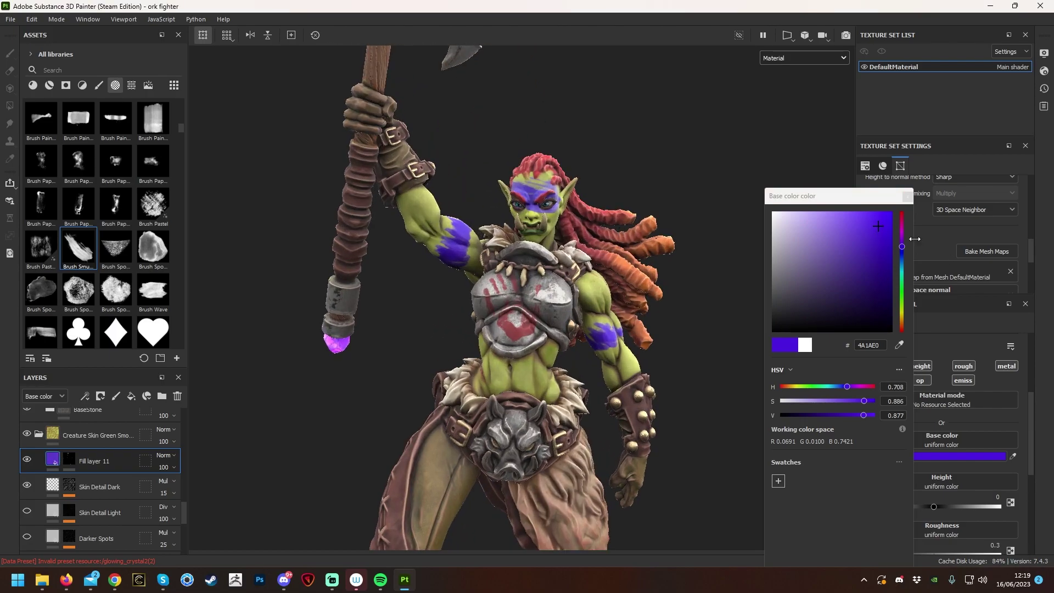
pyautogui.click(904, 255)
pyautogui.click(862, 240)
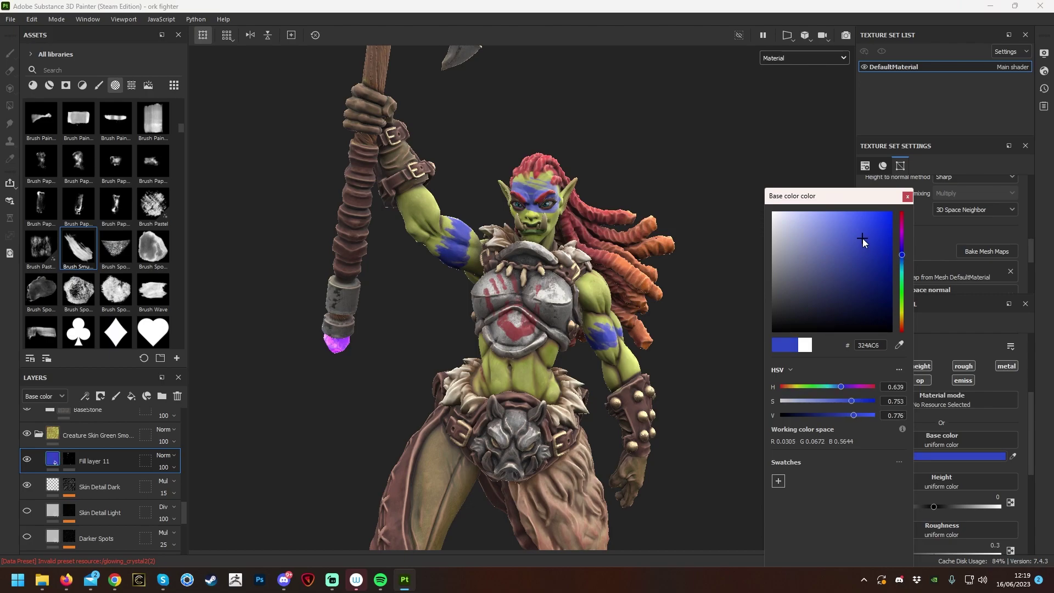
pyautogui.moveTo(902, 256)
pyautogui.mouseDown()
pyautogui.moveTo(869, 255)
pyautogui.moveTo(867, 237)
pyautogui.mouseUp()
pyautogui.keyDown('alt'); pyautogui.moveTo(686, 263); pyautogui.dragTo(820, 260); pyautogui.keyUp('alt')
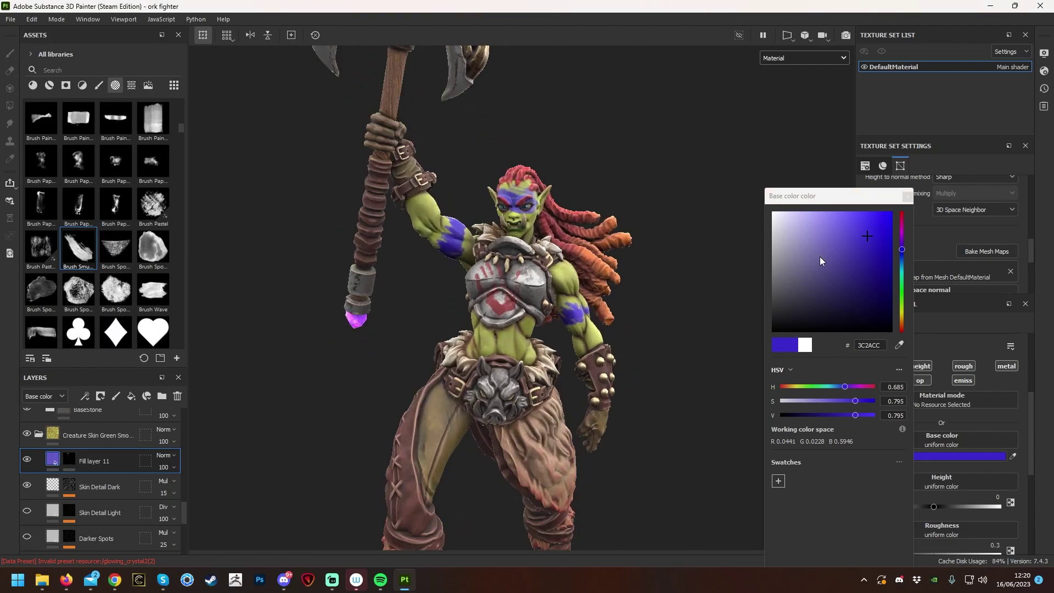
pyautogui.click(907, 196)
# Examine the blue-violet war paint on the face and arms from several distances and angles.
pyautogui.keyDown('alt'); pyautogui.moveTo(683, 282); pyautogui.dragTo(676, 237); pyautogui.keyUp('alt')
pyautogui.scroll(3, 676, 238)
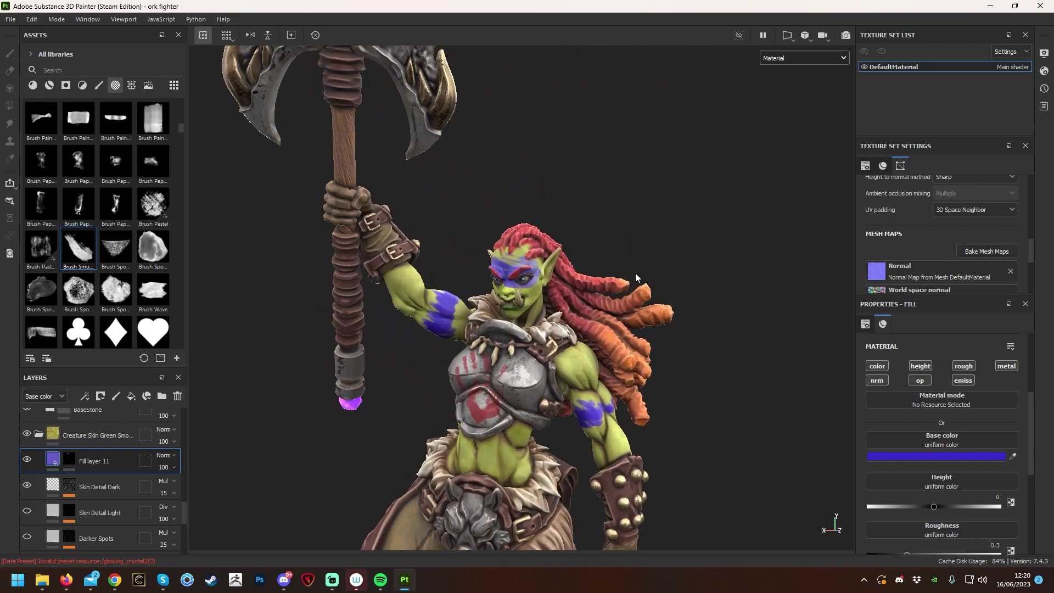
pyautogui.scroll(-5, 674, 237)
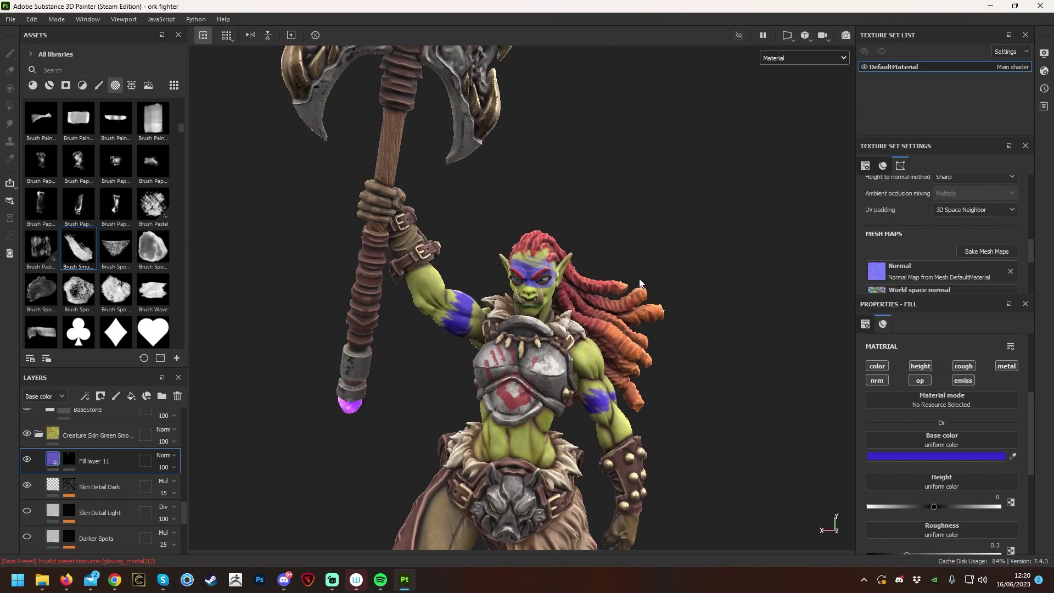
pyautogui.keyDown('alt'); pyautogui.moveTo(661, 260); pyautogui.dragTo(704, 278); pyautogui.keyUp('alt')
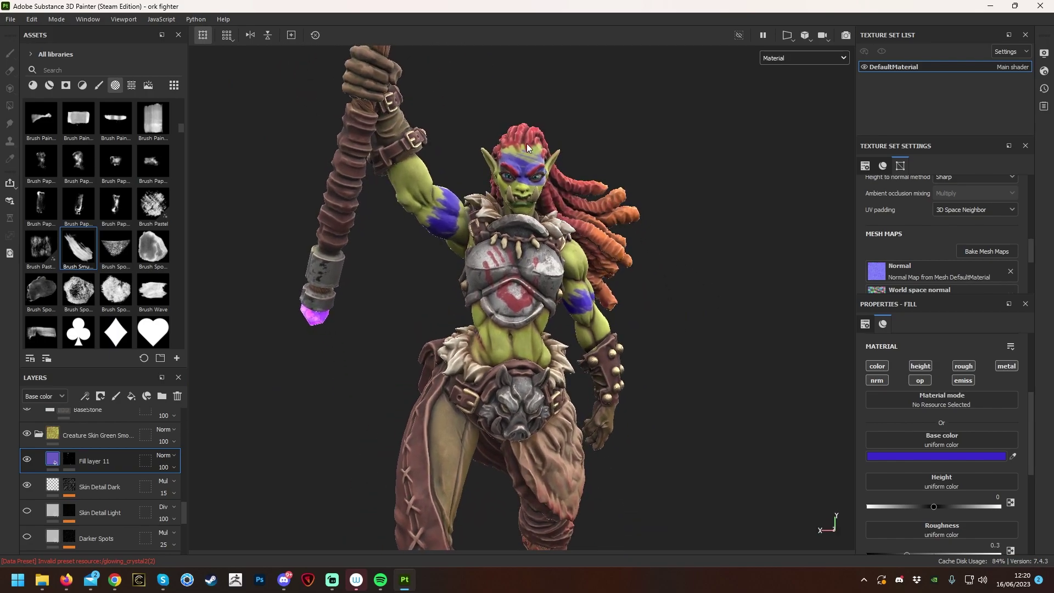
pyautogui.scroll(5, 616, 311)
pyautogui.scroll(4, 617, 312)
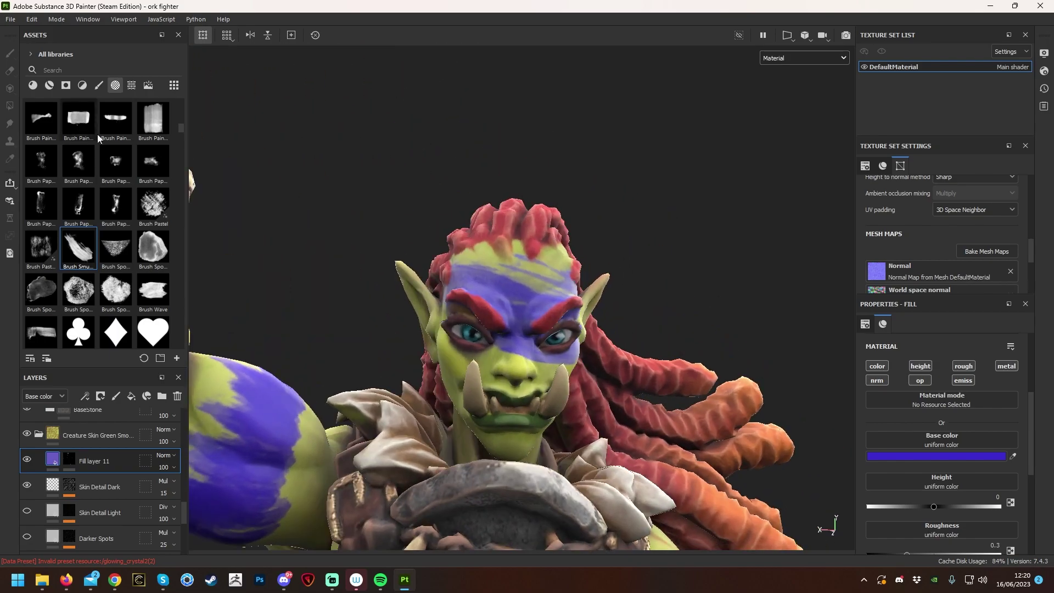
# Switch to Layer 1 at the top of the layer stack and activate the Eraser tool.
pyautogui.click(10, 54)
pyautogui.keyDown('alt'); pyautogui.moveTo(490, 329); pyautogui.dragTo(598, 330); pyautogui.keyUp('alt')
pyautogui.keyDown('alt'); pyautogui.moveTo(598, 285); pyautogui.dragTo(494, 285); pyautogui.keyUp('alt')
pyautogui.keyDown('alt'); pyautogui.moveTo(686, 204); pyautogui.dragTo(628, 200); pyautogui.keyUp('alt')
pyautogui.scroll(-5, 631, 247)
pyautogui.keyDown('alt'); pyautogui.moveTo(632, 329); pyautogui.dragTo(659, 349); pyautogui.keyUp('alt')
pyautogui.scroll(8, 658, 348)
pyautogui.click(116, 396)
pyautogui.click(9, 71)
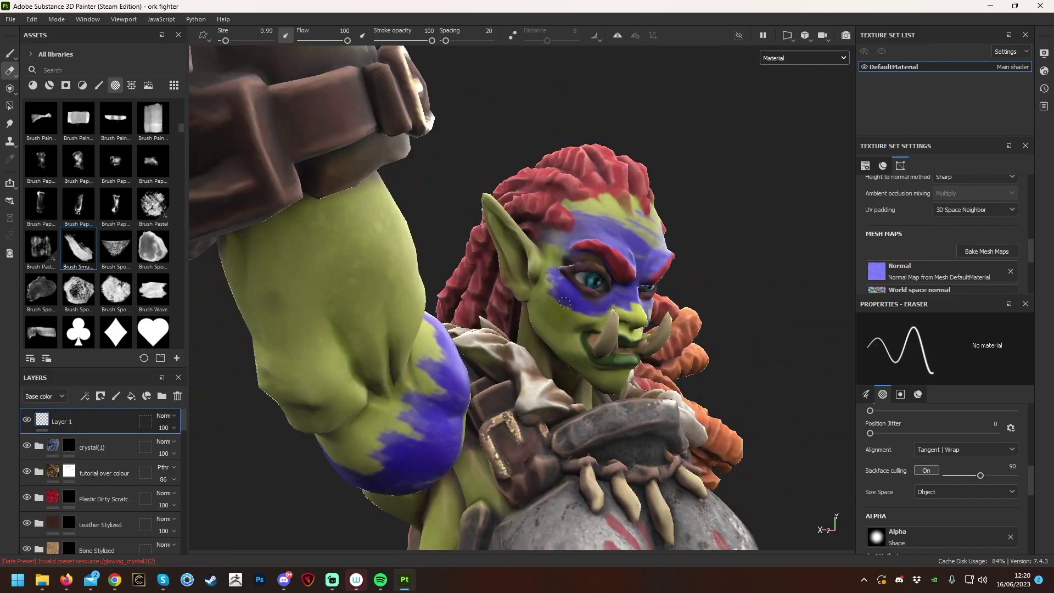
# Examine the whole textured ork fighter, including the axe and painted arms, from several distances and angles.
pyautogui.keyDown('alt'); pyautogui.moveTo(581, 306); pyautogui.dragTo(632, 330); pyautogui.keyUp('alt')
pyautogui.scroll(-6, 632, 329)
pyautogui.scroll(2, 650, 355)
pyautogui.scroll(-2, 650, 356)
pyautogui.scroll(-3, 650, 356)
pyautogui.scroll(5, 666, 290)
pyautogui.keyDown('alt'); pyautogui.moveTo(666, 289); pyautogui.dragTo(700, 249); pyautogui.keyUp('alt')
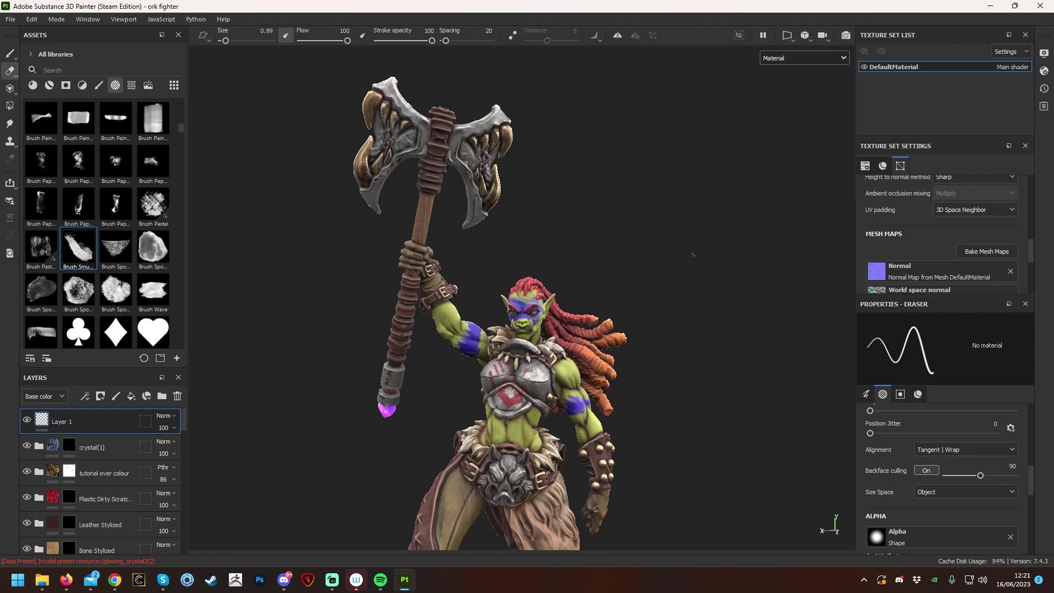
pyautogui.scroll(-4, 689, 248)
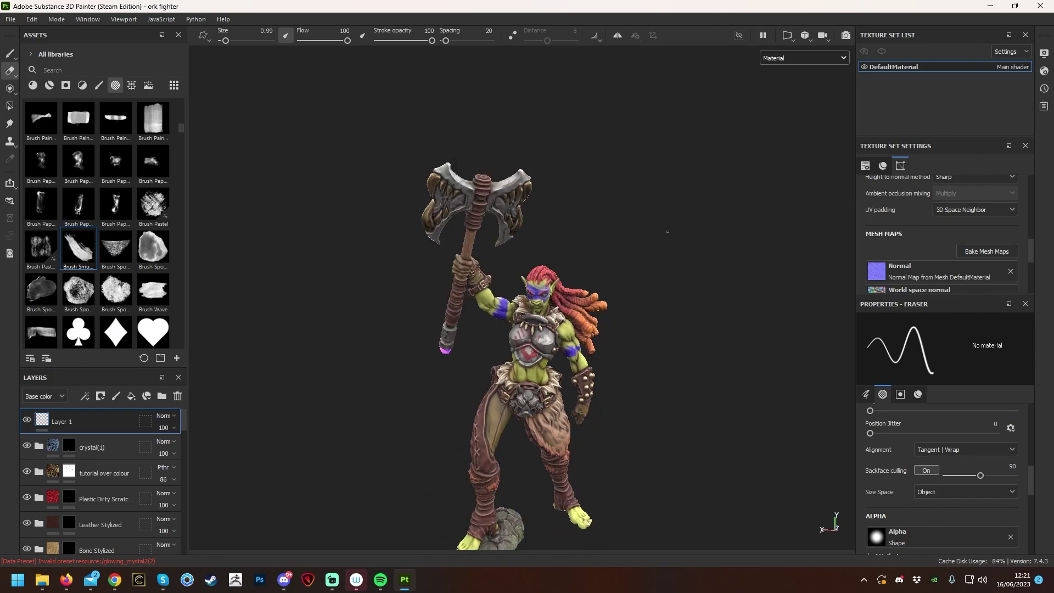
pyautogui.scroll(6, 659, 237)
pyautogui.keyDown('alt'); pyautogui.moveTo(714, 242); pyautogui.dragTo(687, 252); pyautogui.keyUp('alt')
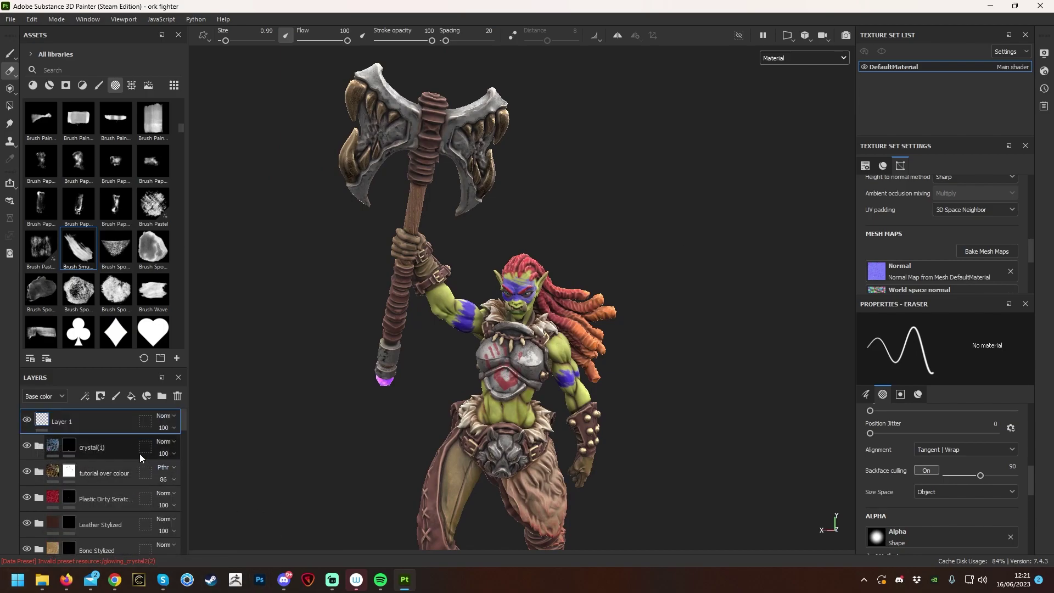
# Move the crystal(1) group directly beneath the tutorial over colour group in the layer stack.
pyautogui.click(108, 505)
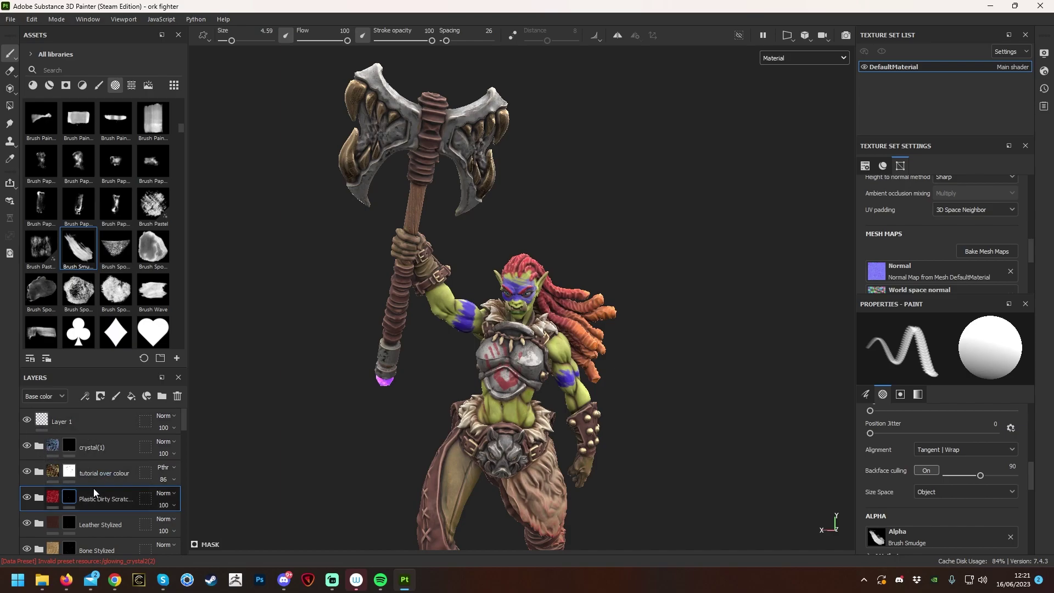
pyautogui.moveTo(119, 463); pyautogui.dragTo(113, 486)
pyautogui.moveTo(386, 455)
pyautogui.keyDown('alt'); pyautogui.mouseDown()
pyautogui.moveTo(434, 455)
pyautogui.moveTo(390, 454)
pyautogui.mouseUp(); pyautogui.keyUp('alt')
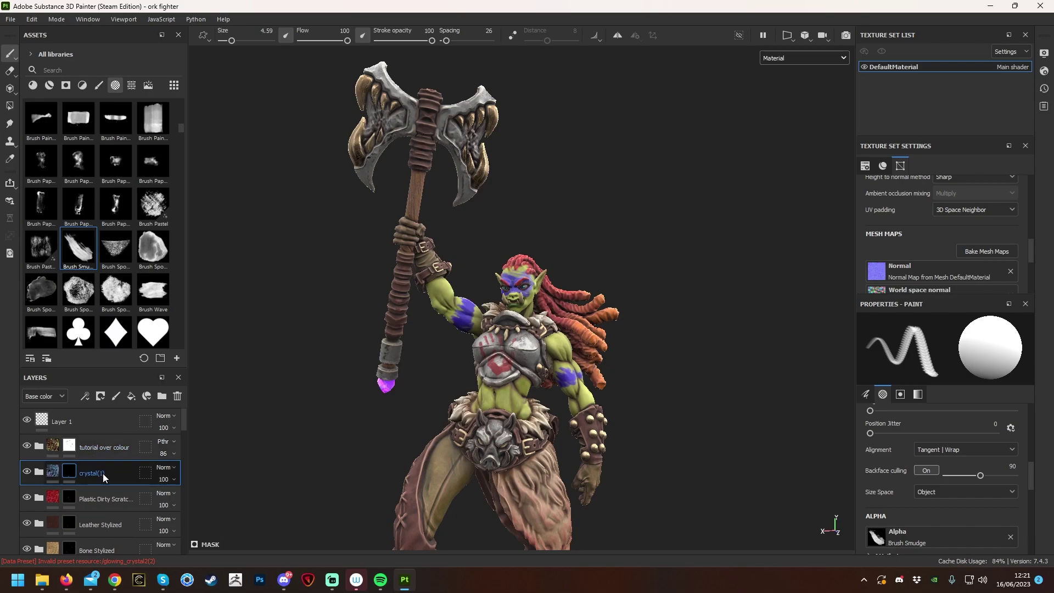
# Add the red Plastic Matte smart material to the layer stack, directly above the crystal(1) group.
pyautogui.click(49, 85)
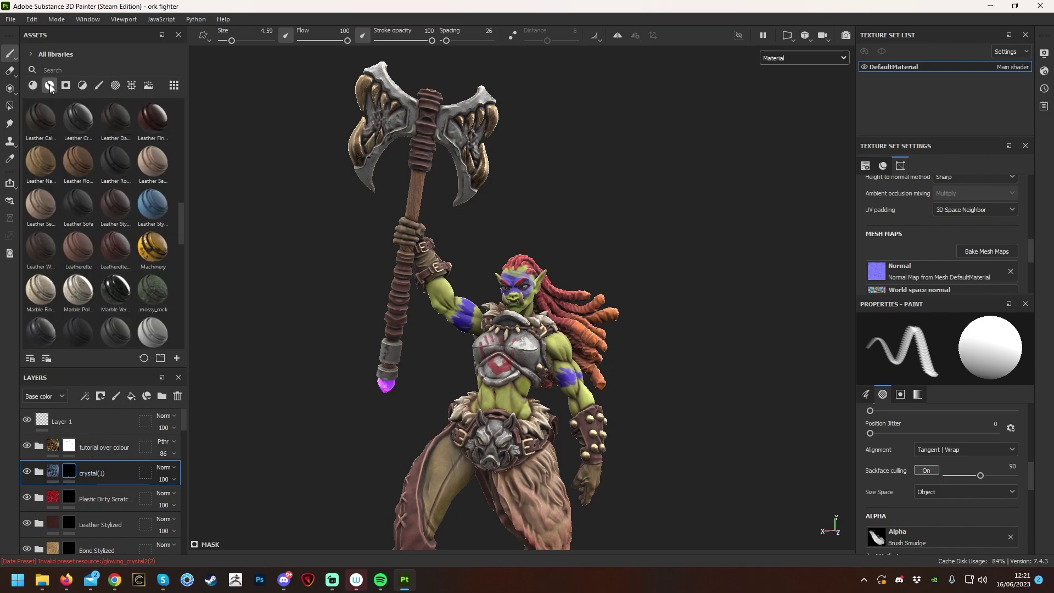
pyautogui.scroll(-15, 103, 173)
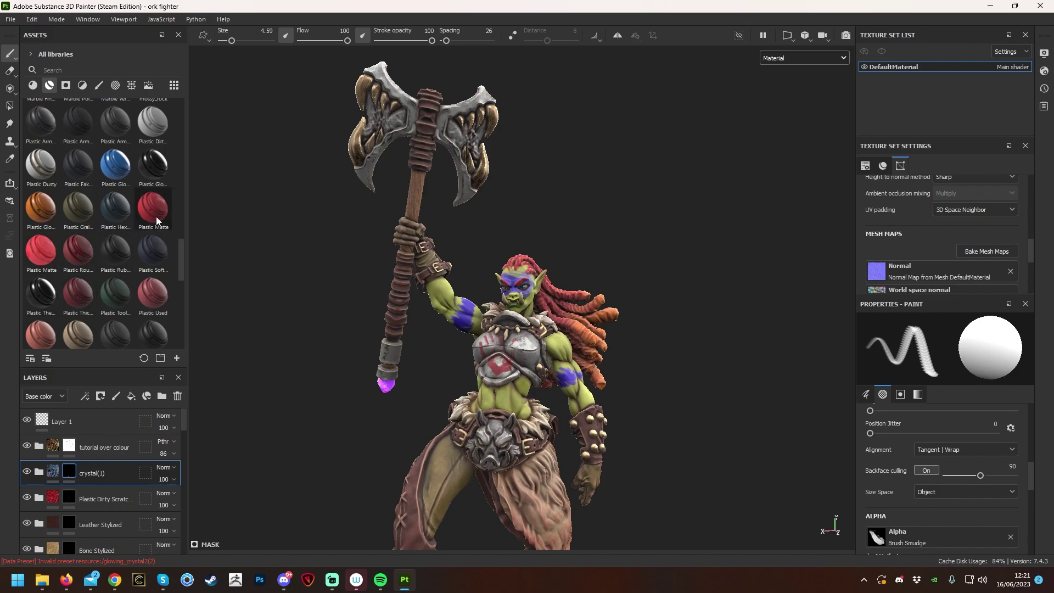
pyautogui.moveTo(149, 208); pyautogui.dragTo(82, 472)
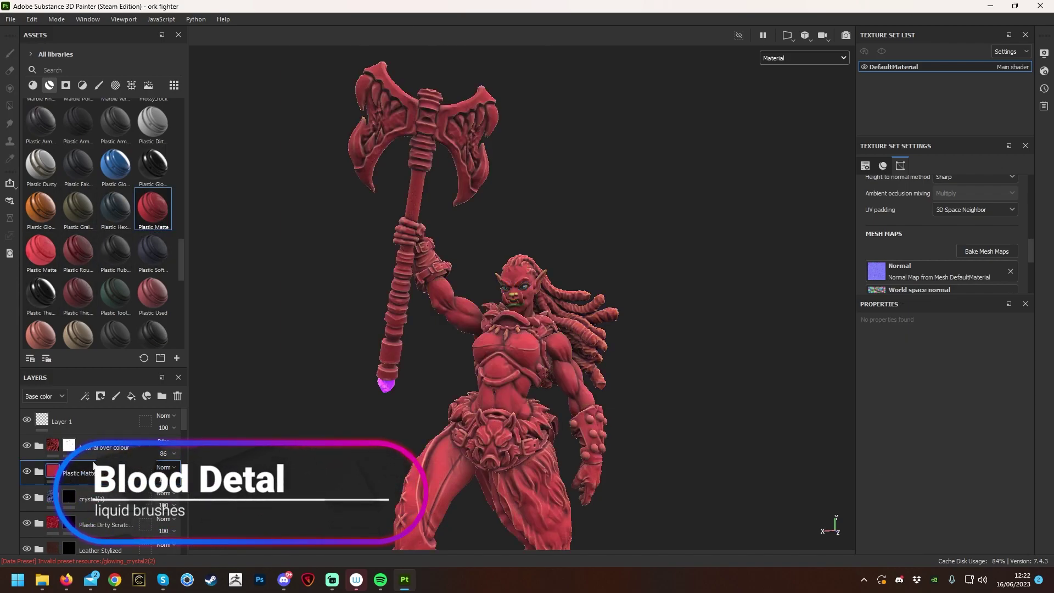
# Set Plastic Base inside the Plastic Matte group to roughness 0 and height 0.2245.
pyautogui.click(40, 473)
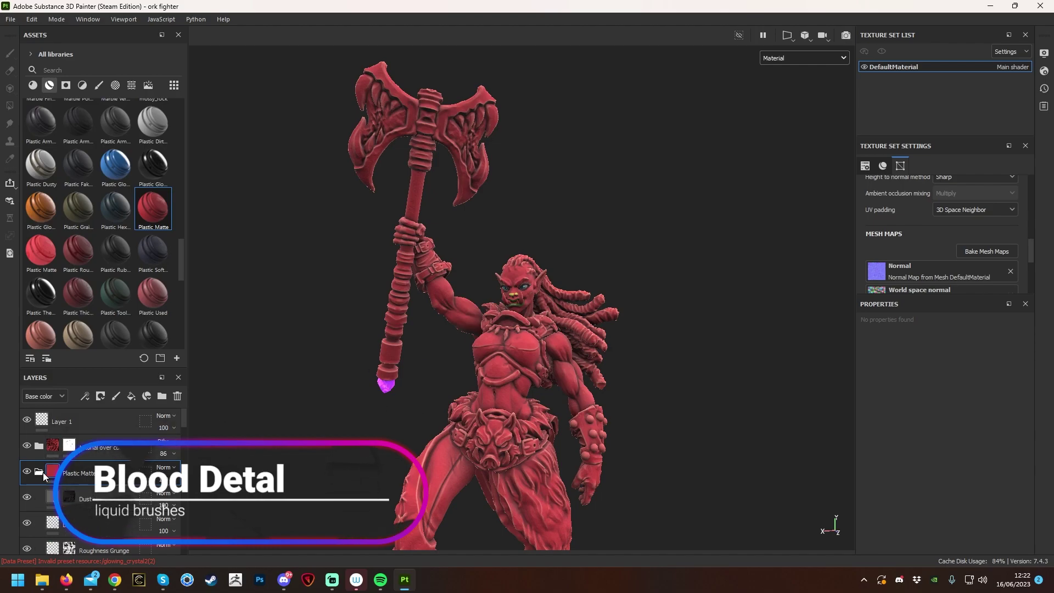
pyautogui.scroll(-3, 44, 473)
pyautogui.click(53, 448)
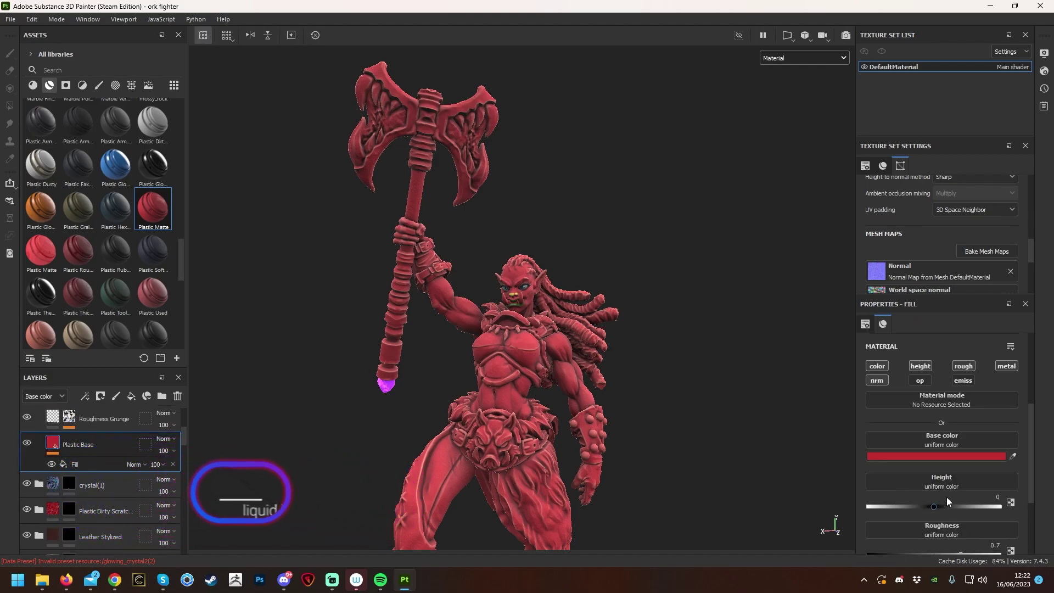
pyautogui.moveTo(964, 522)
pyautogui.mouseDown()
pyautogui.moveTo(881, 515)
pyautogui.moveTo(809, 525)
pyautogui.mouseUp()
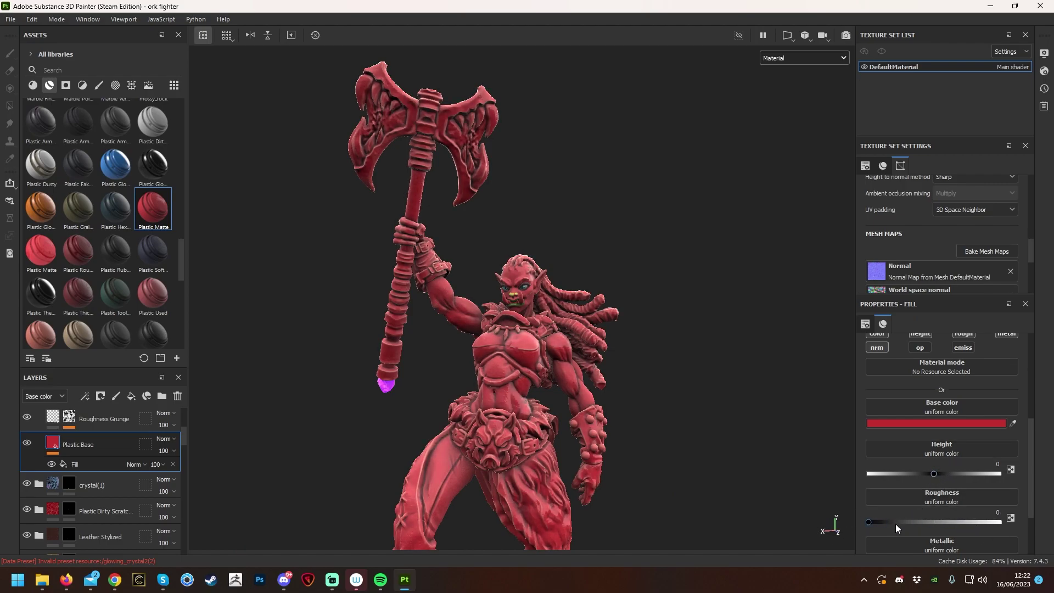
pyautogui.moveTo(933, 473)
pyautogui.mouseDown()
pyautogui.moveTo(911, 472)
pyautogui.moveTo(949, 476)
pyautogui.mouseUp()
pyautogui.scroll(1, 939, 470)
# Try Plastic Base with its metallic and roughness channels switched off, and restore both channels.
pyautogui.click(1008, 366)
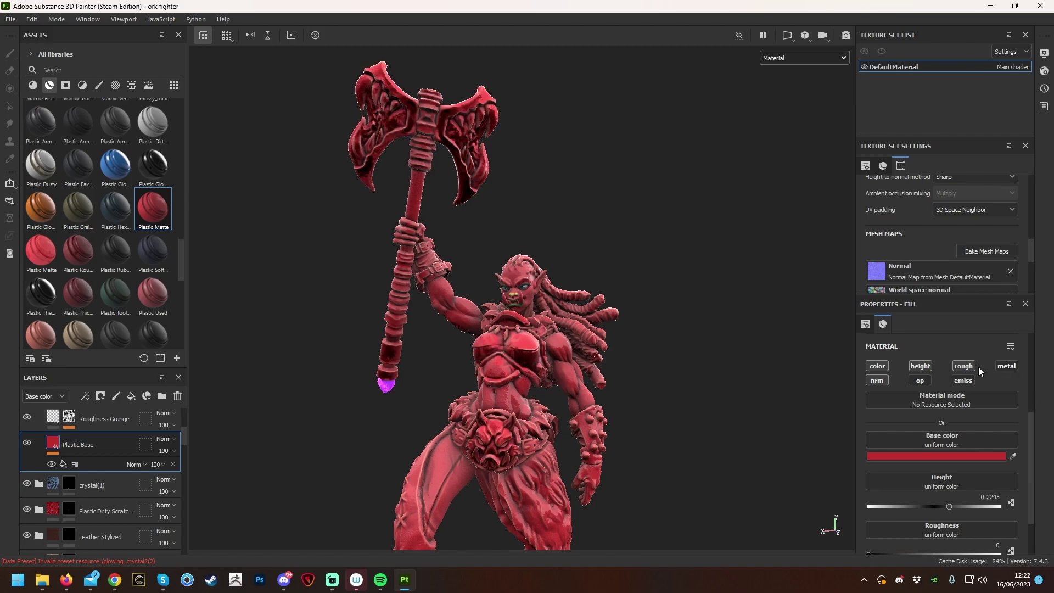
pyautogui.click(965, 366)
pyautogui.click(965, 366)
pyautogui.click(965, 366)
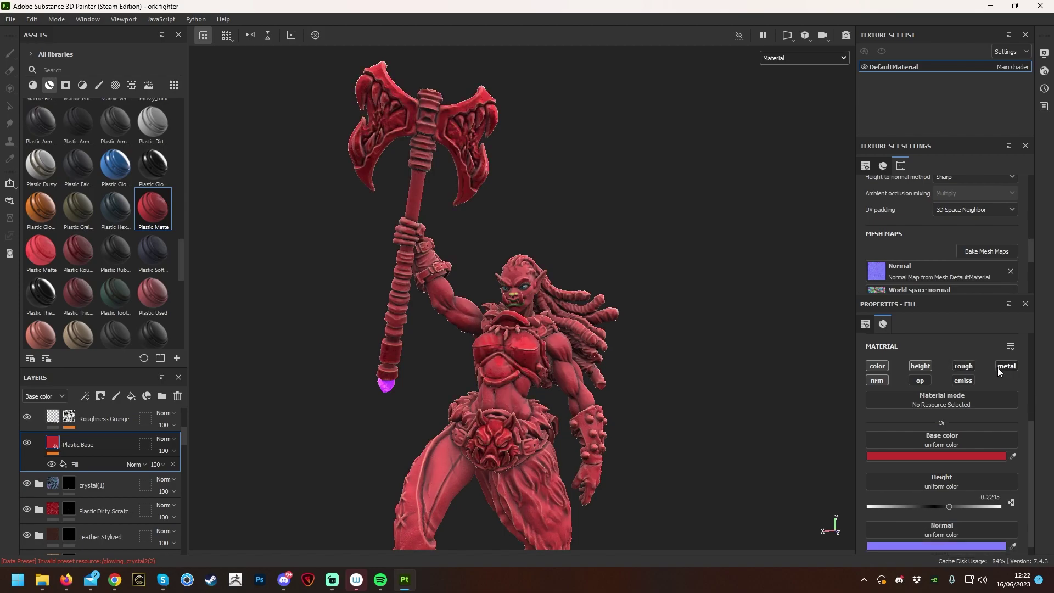
pyautogui.click(969, 367)
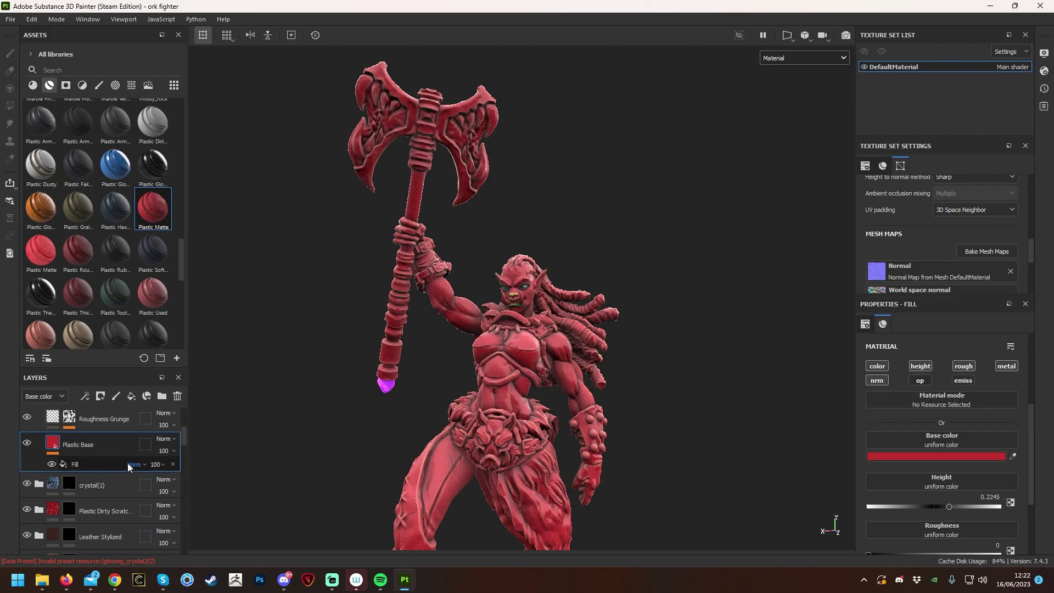
# Collapse the Plastic Matte group and add a black mask to it.
pyautogui.rightClick(117, 453)
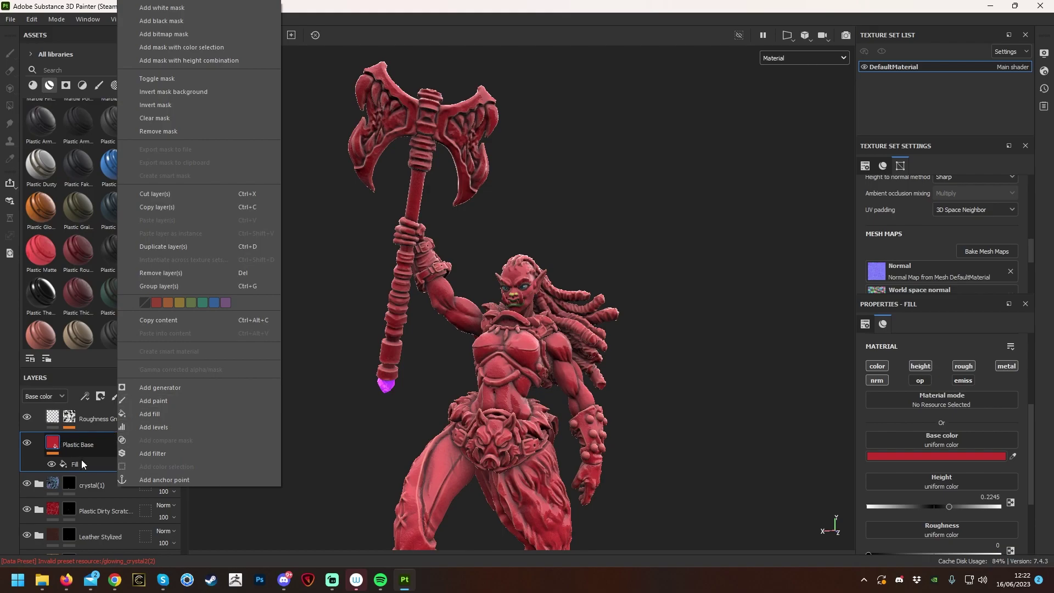
pyautogui.click(92, 459)
pyautogui.scroll(3, 82, 461)
pyautogui.click(40, 473)
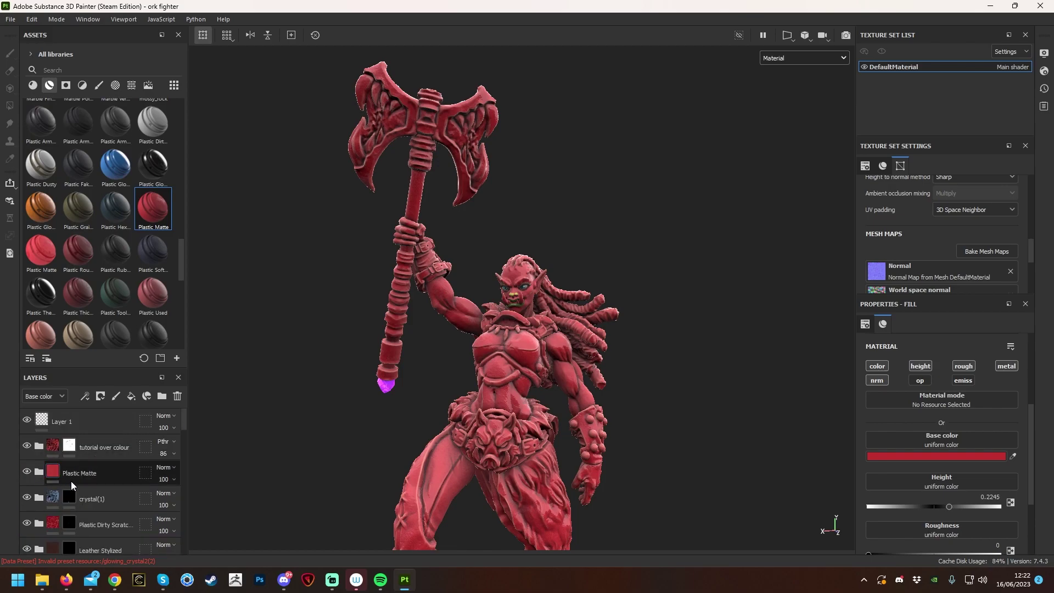
pyautogui.rightClick(70, 480)
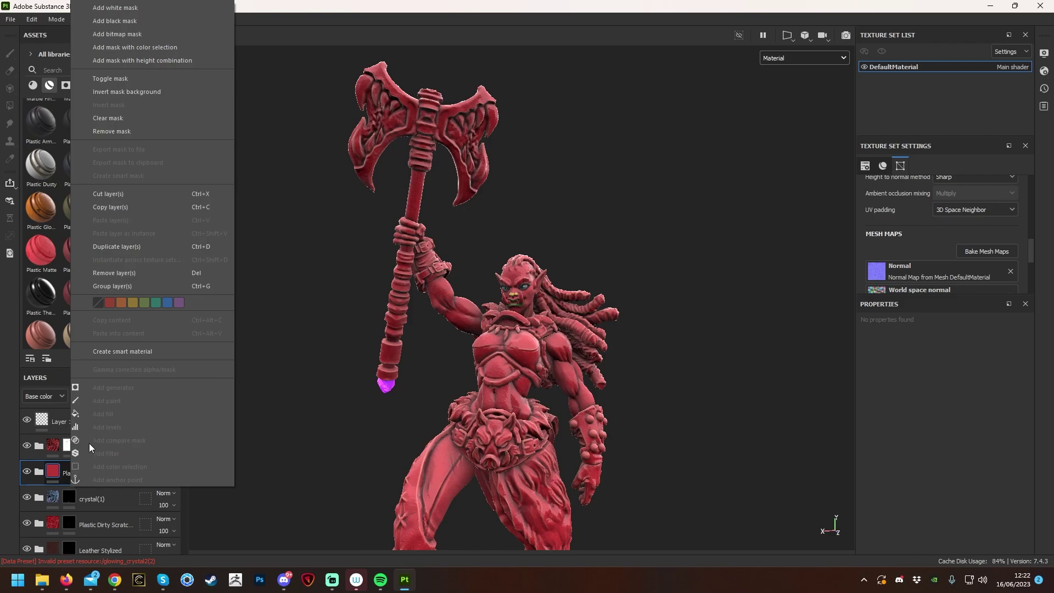
pyautogui.click(128, 21)
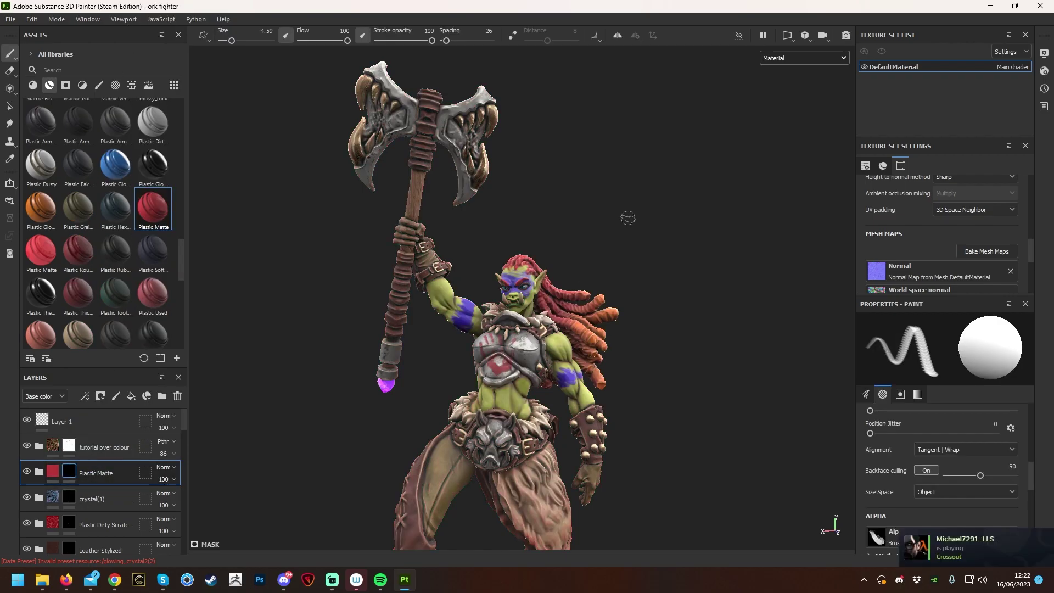
# Browse the brush library and choose the Leaks particle brush for painting the Plastic Matte mask.
pyautogui.click(98, 86)
pyautogui.scroll(-5, 132, 253)
pyautogui.scroll(6, 142, 236)
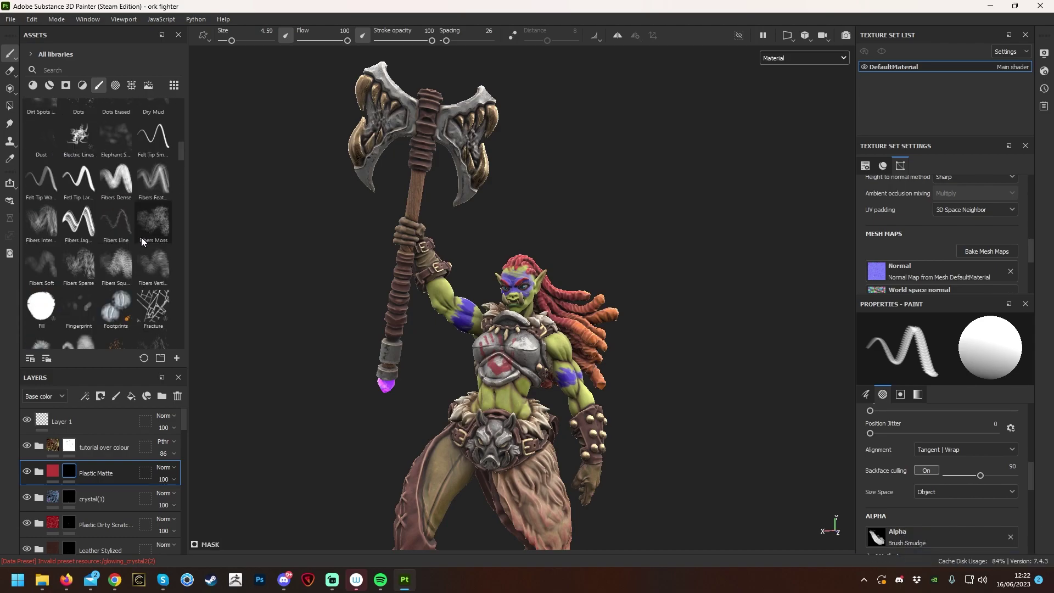
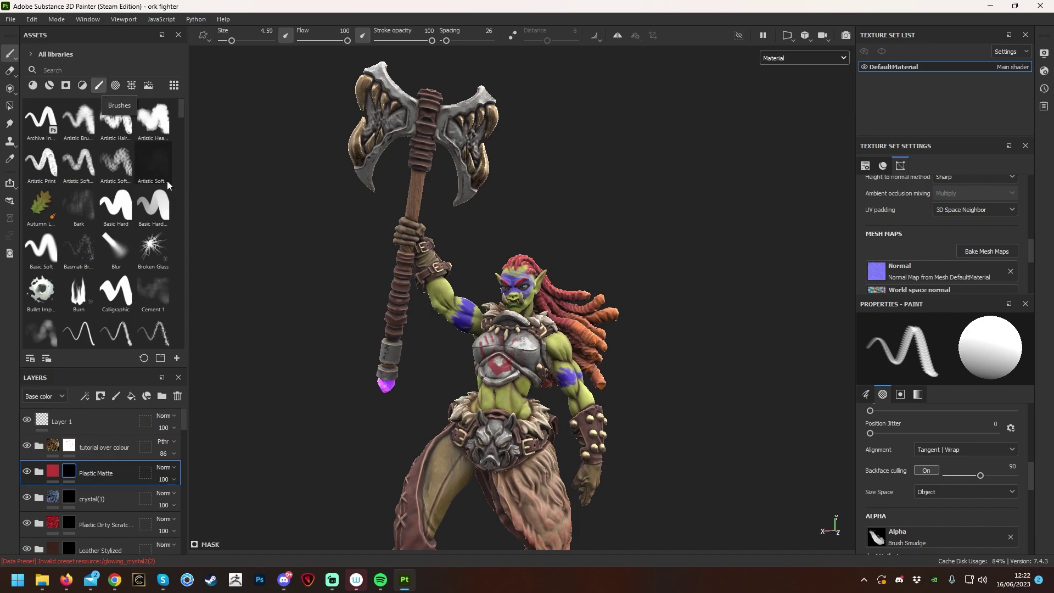
pyautogui.scroll(-3, 142, 203)
pyautogui.scroll(-10, 142, 203)
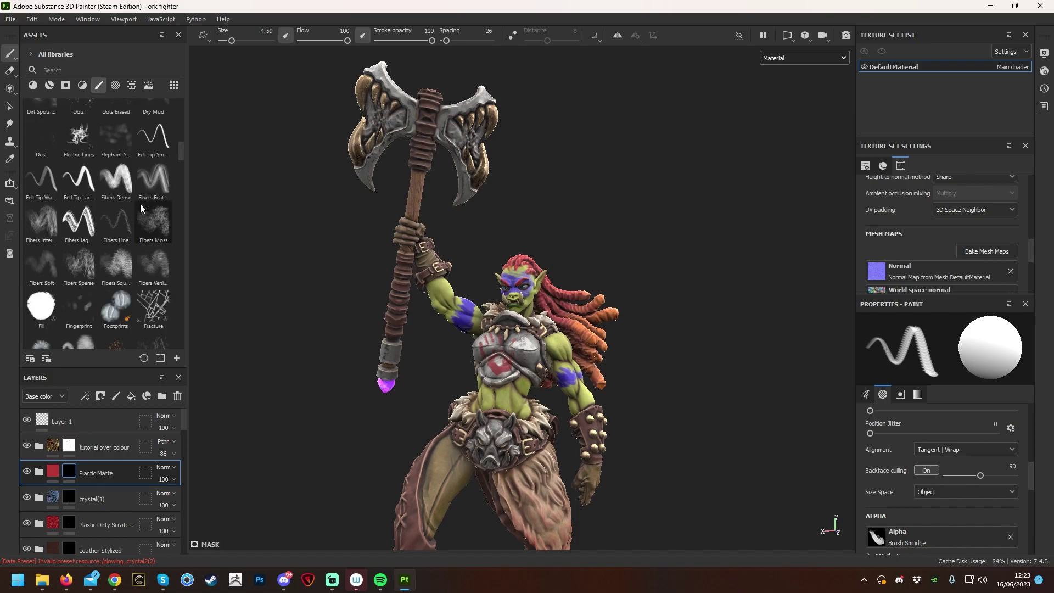
pyautogui.scroll(3, 136, 212)
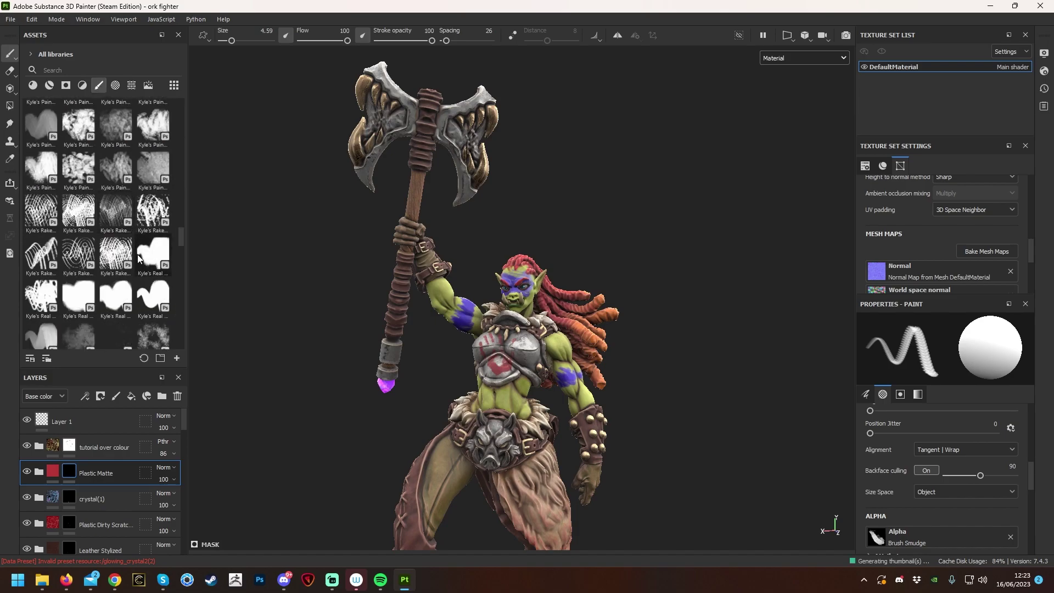
pyautogui.scroll(5, 126, 318)
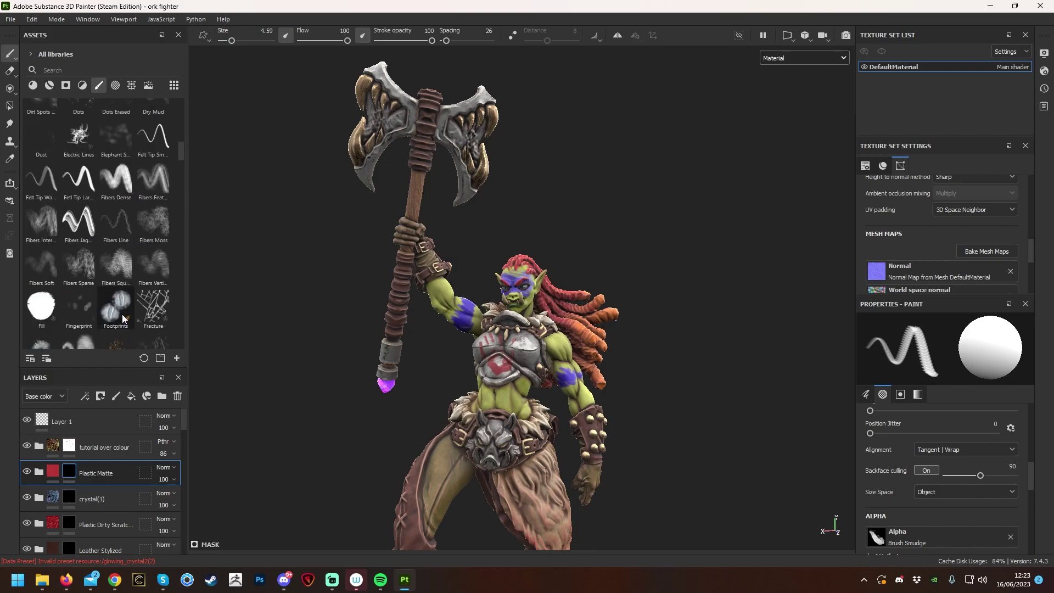
pyautogui.scroll(-6, 115, 286)
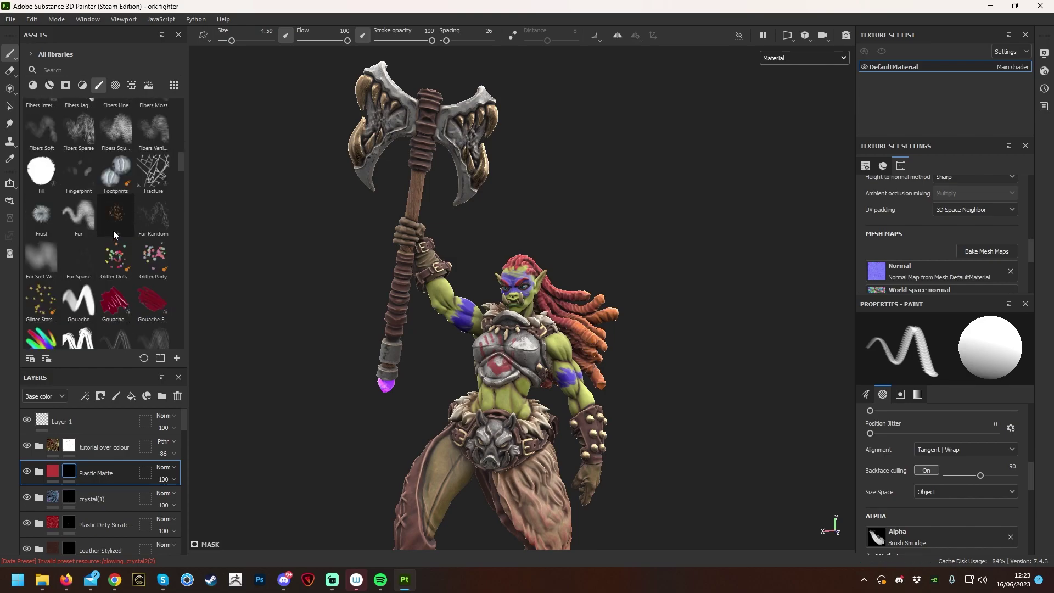
pyautogui.scroll(-8, 96, 250)
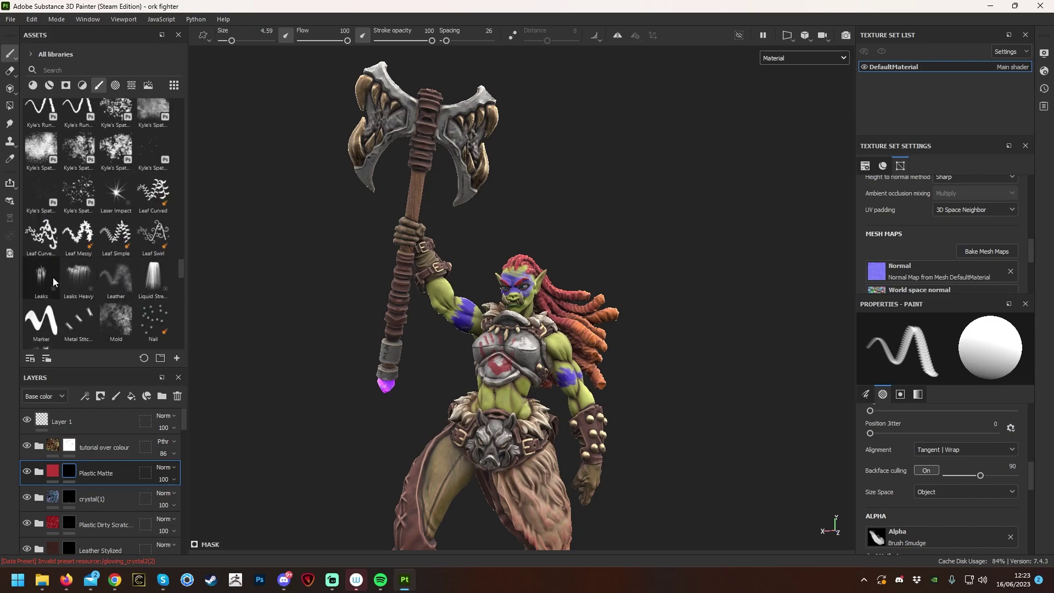
pyautogui.click(40, 273)
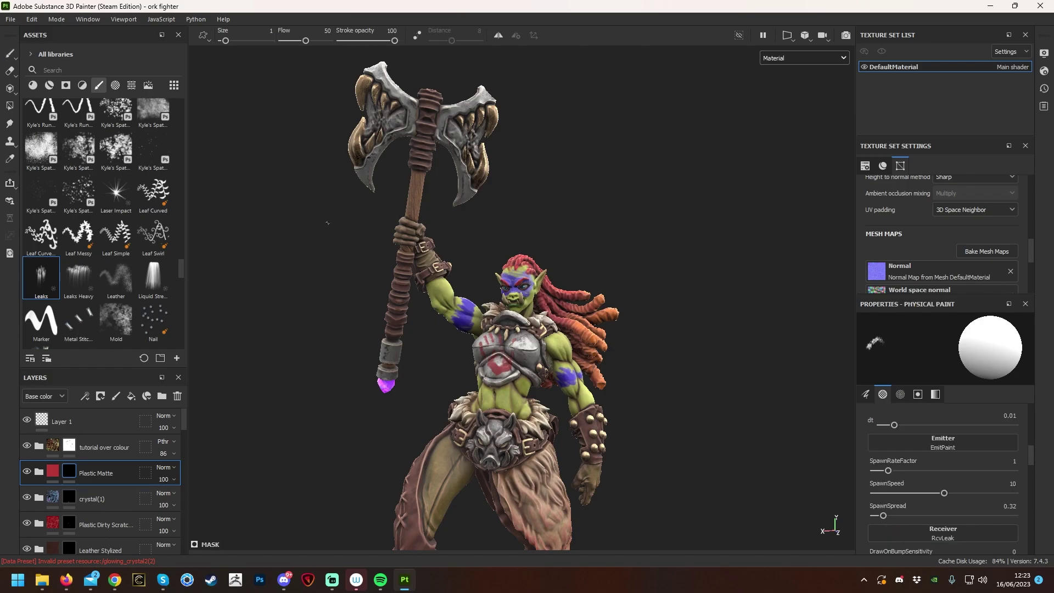
# Paint red blood leaks running down the axe's bloodless front face from the upper tip of the blade farthest from the head.
pyautogui.press('p')
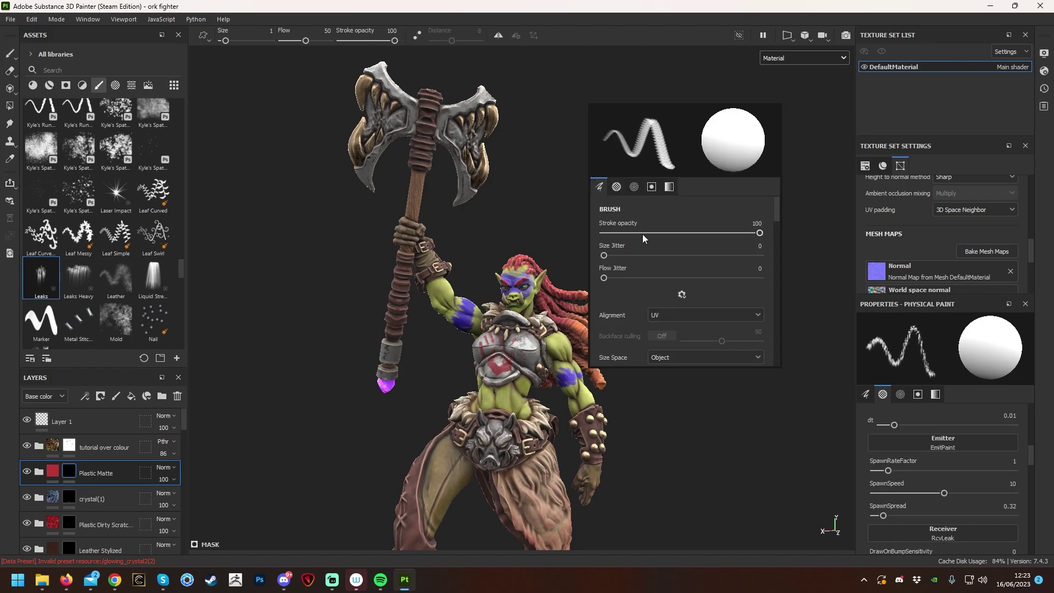
pyautogui.moveTo(608, 256); pyautogui.dragTo(624, 258)
pyautogui.moveTo(360, 74); pyautogui.dragTo(360, 74)
pyautogui.click(360, 74)
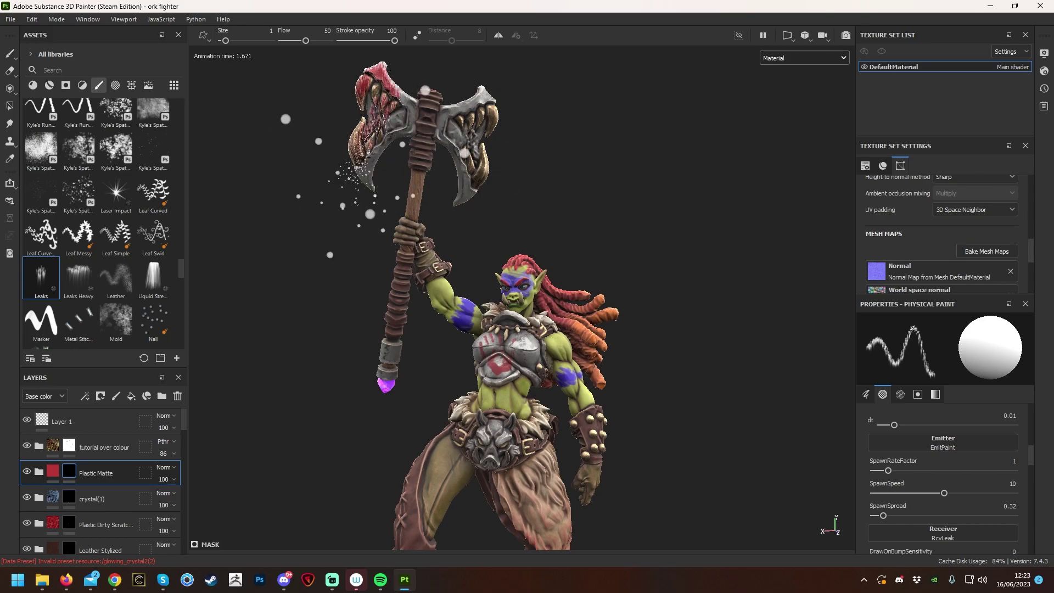
pyautogui.keyDown('alt'); pyautogui.moveTo(573, 150); pyautogui.dragTo(674, 301); pyautogui.keyUp('alt')
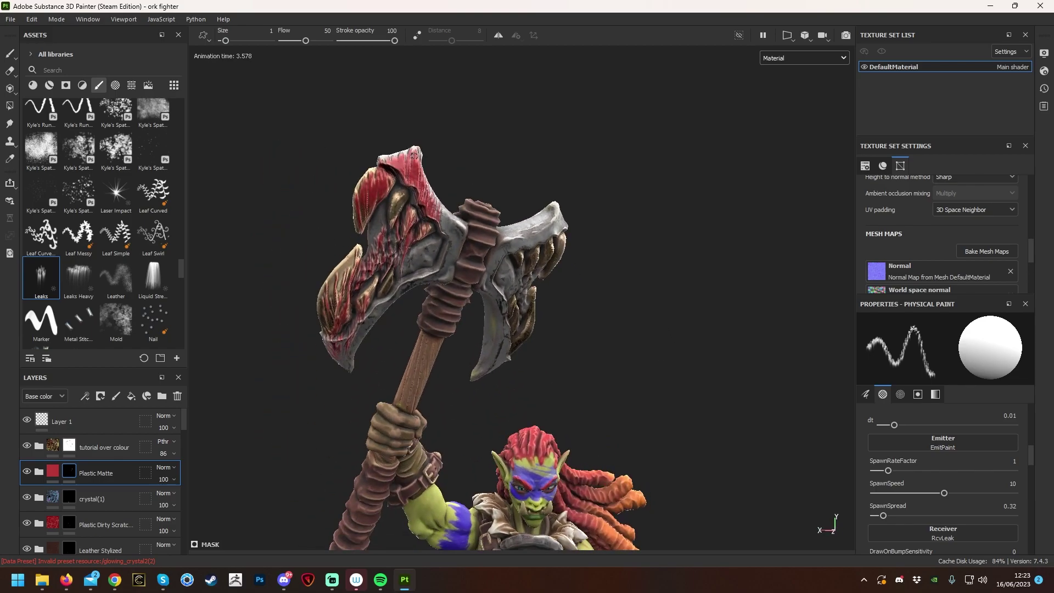
# Run blood leaks down the reverse side of the same axe blade and build up coverage toward its lower tip.
pyautogui.moveTo(349, 257)
pyautogui.keyDown('alt'); pyautogui.mouseDown()
pyautogui.moveTo(342, 227)
pyautogui.moveTo(533, 223)
pyautogui.moveTo(598, 315)
pyautogui.moveTo(257, 267)
pyautogui.mouseUp(); pyautogui.keyUp('alt')
pyautogui.click(560, 222)
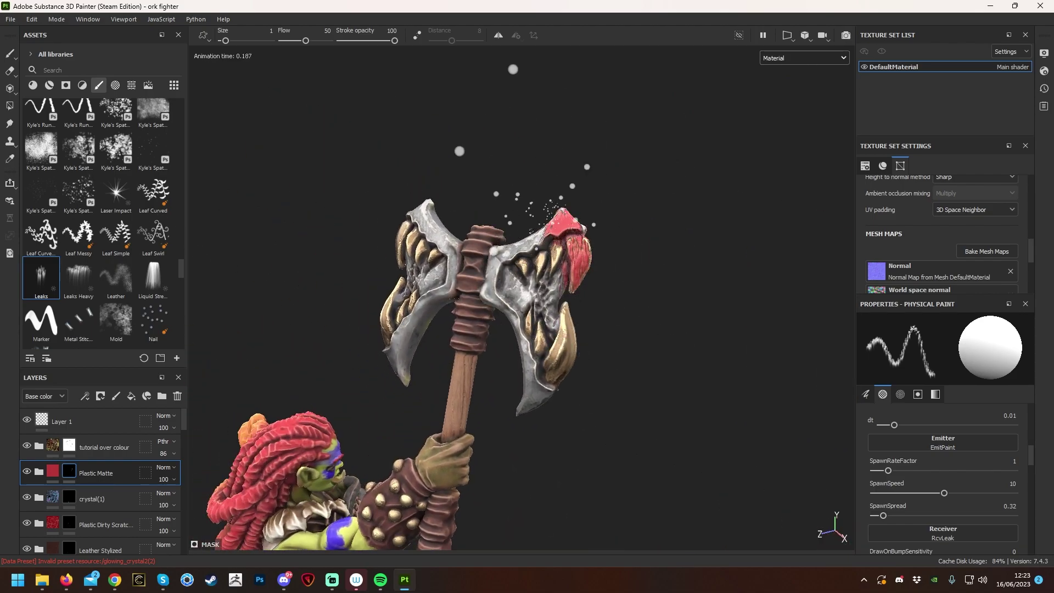
pyautogui.click(560, 221)
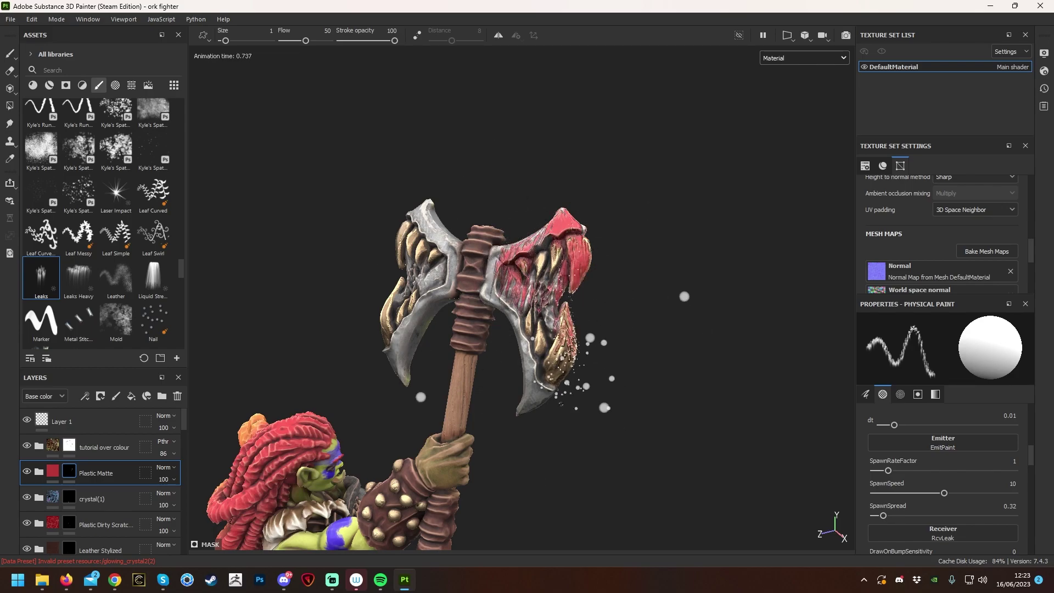
pyautogui.keyDown('alt'); pyautogui.moveTo(604, 307); pyautogui.dragTo(721, 308); pyautogui.keyUp('alt')
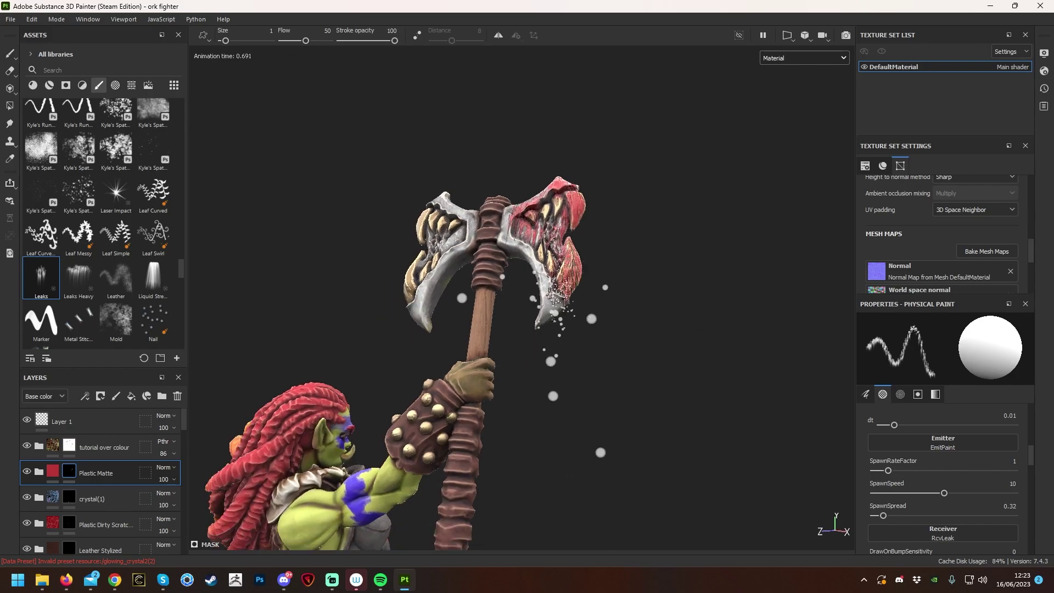
pyautogui.moveTo(563, 285)
pyautogui.keyDown('alt'); pyautogui.mouseDown()
pyautogui.moveTo(527, 217)
pyautogui.moveTo(575, 250)
pyautogui.moveTo(492, 233)
pyautogui.moveTo(631, 207)
pyautogui.moveTo(528, 194)
pyautogui.moveTo(553, 188)
pyautogui.mouseUp(); pyautogui.keyUp('alt')
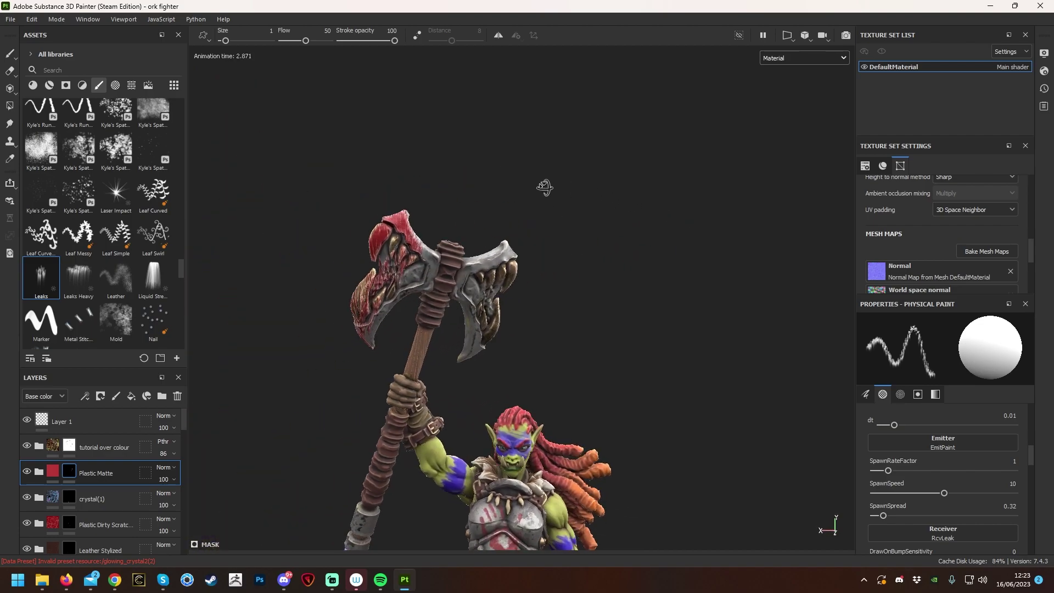
pyautogui.scroll(2, 549, 181)
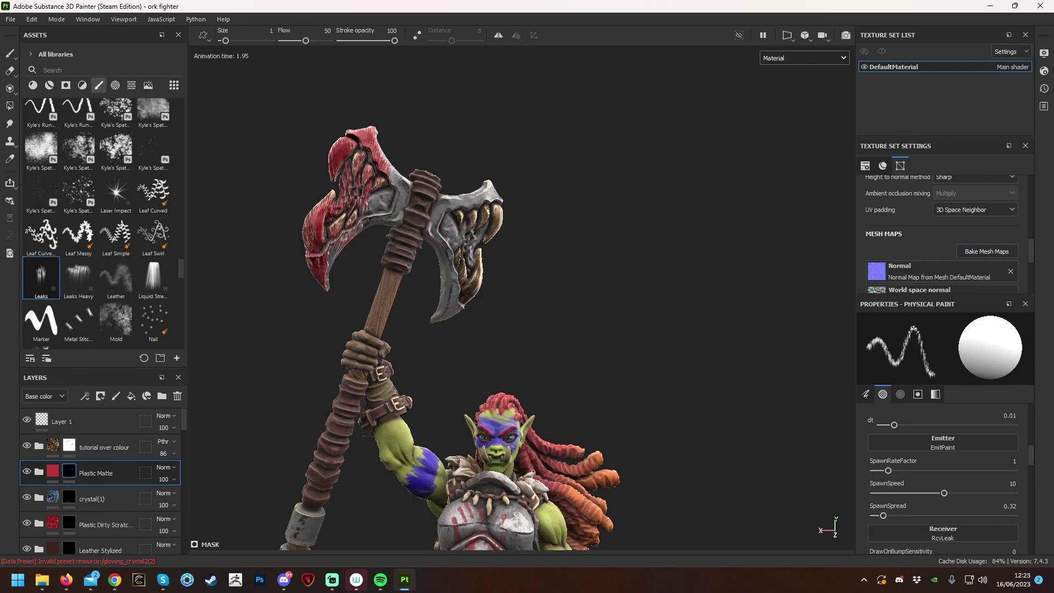
# Try running red blood down the axe handle with the Liquid Stream particle brush on the Plastic Matte mask.
pyautogui.keyDown('alt'); pyautogui.moveTo(386, 134); pyautogui.dragTo(391, 106); pyautogui.keyUp('alt')
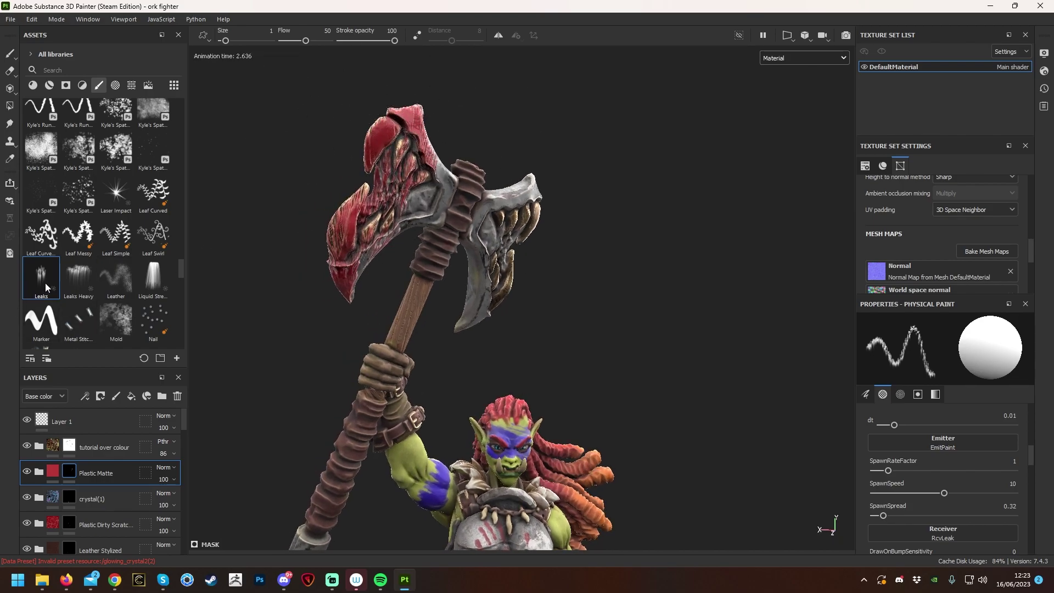
pyautogui.keyDown('alt'); pyautogui.moveTo(254, 306); pyautogui.dragTo(274, 279, button='middle'); pyautogui.keyUp('alt')
pyautogui.click(160, 286)
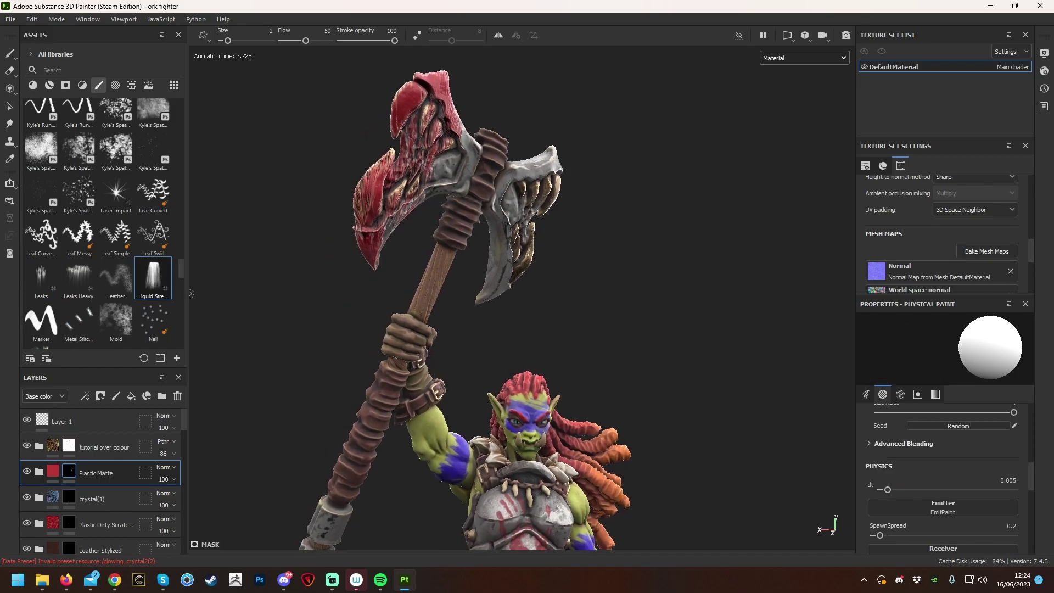
pyautogui.moveTo(456, 205)
pyautogui.mouseDown()
pyautogui.moveTo(443, 233)
pyautogui.moveTo(579, 324)
pyautogui.mouseUp()
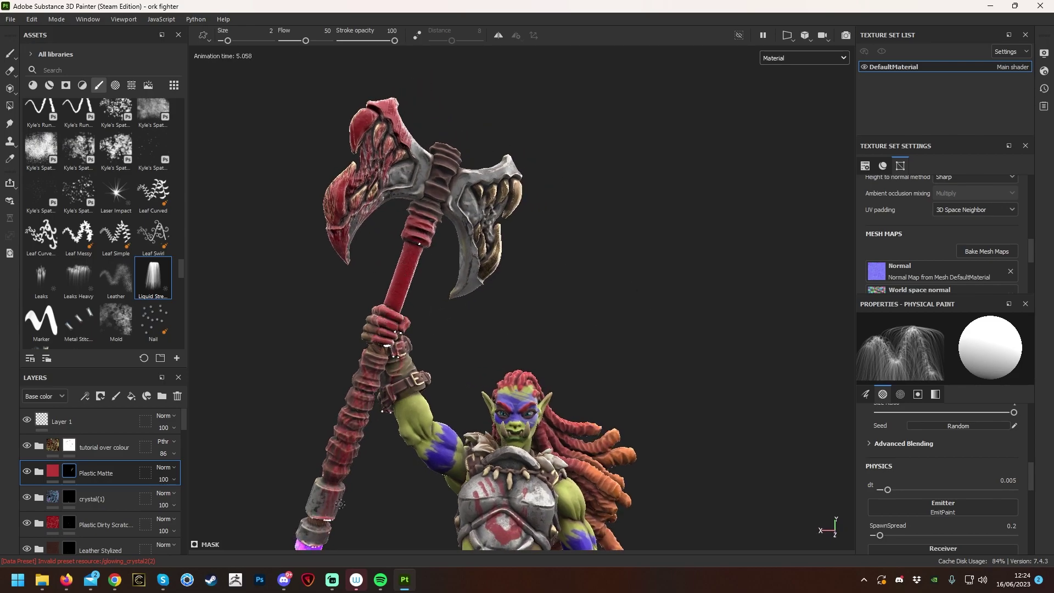
pyautogui.keyDown('alt'); pyautogui.moveTo(669, 349); pyautogui.dragTo(577, 390); pyautogui.keyUp('alt')
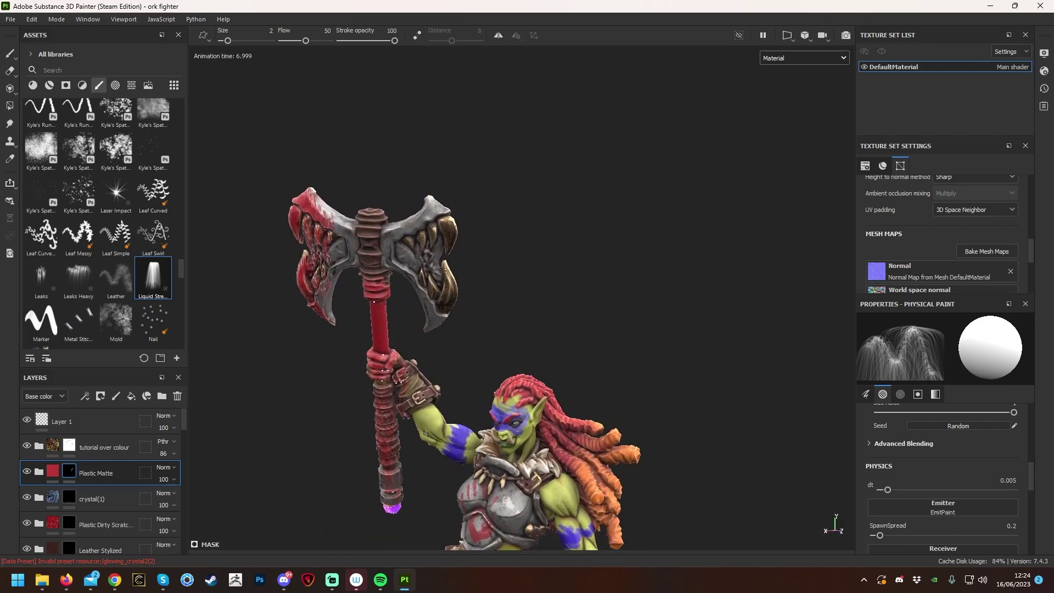
pyautogui.keyDown('alt'); pyautogui.moveTo(561, 342); pyautogui.dragTo(603, 302); pyautogui.keyUp('alt')
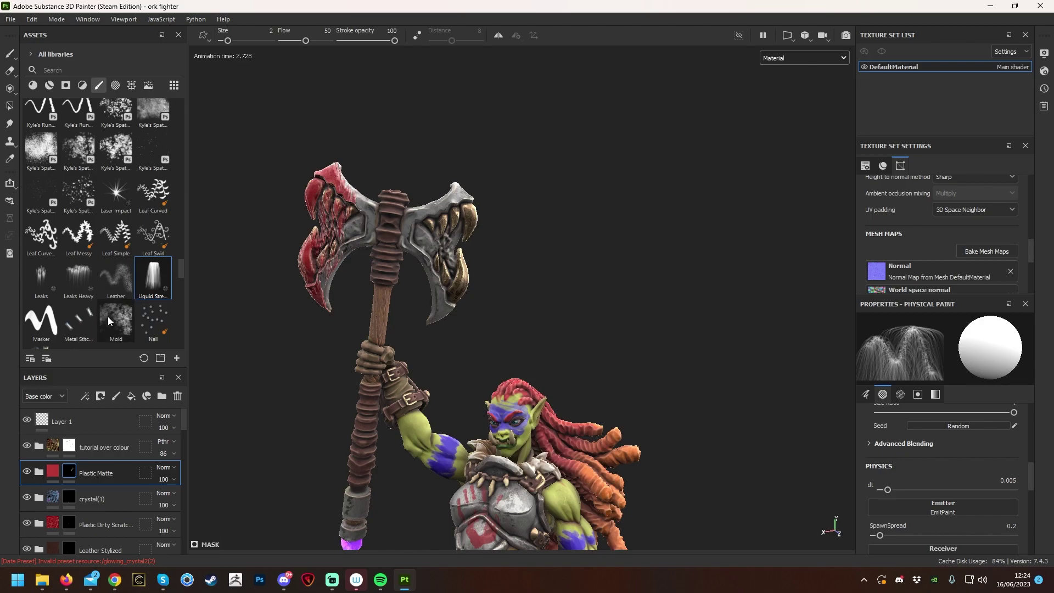
# Try the Laser Impact particle brush across the axe head and wooden handle on the Plastic Matte mask.
pyautogui.click(125, 197)
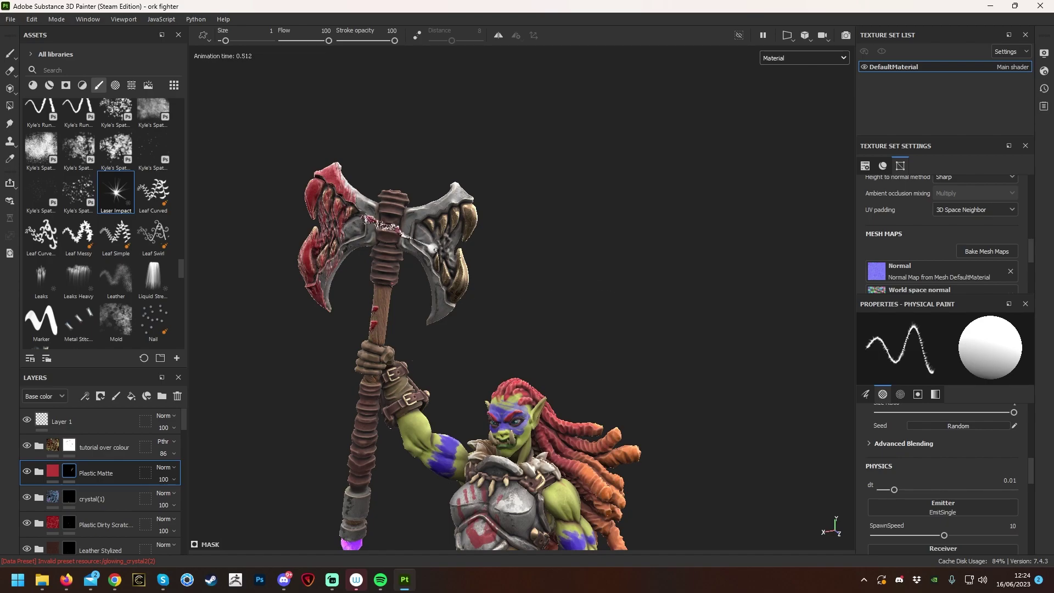
pyautogui.keyDown('alt'); pyautogui.moveTo(566, 254); pyautogui.dragTo(659, 266); pyautogui.keyUp('alt')
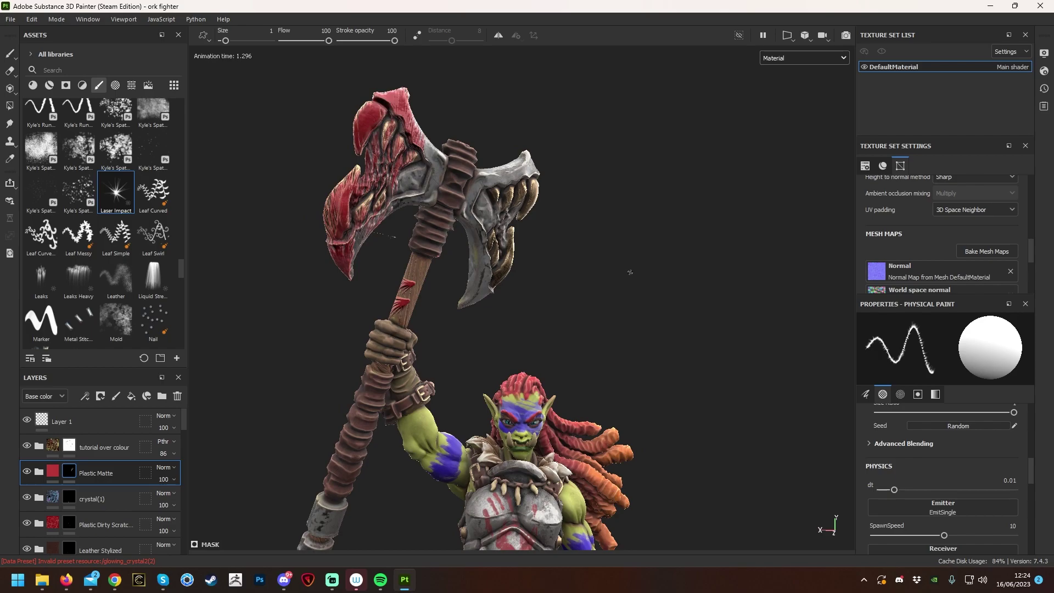
pyautogui.press('alt')
# Browse the brush library for another particle effect and choose the Veins brush.
pyautogui.scroll(6, 116, 271)
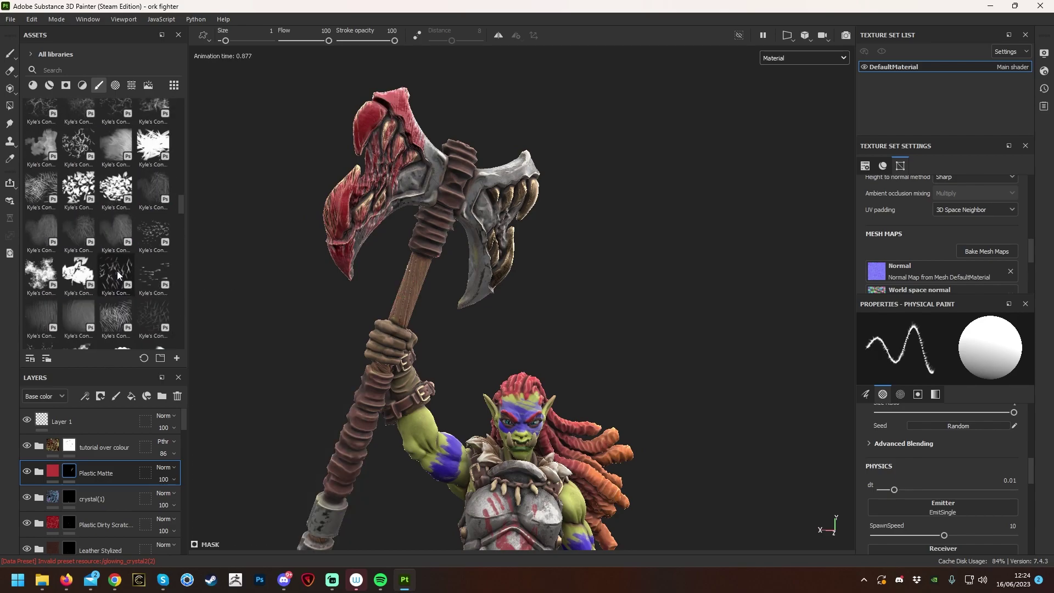
pyautogui.scroll(3, 120, 272)
pyautogui.scroll(-15, 134, 275)
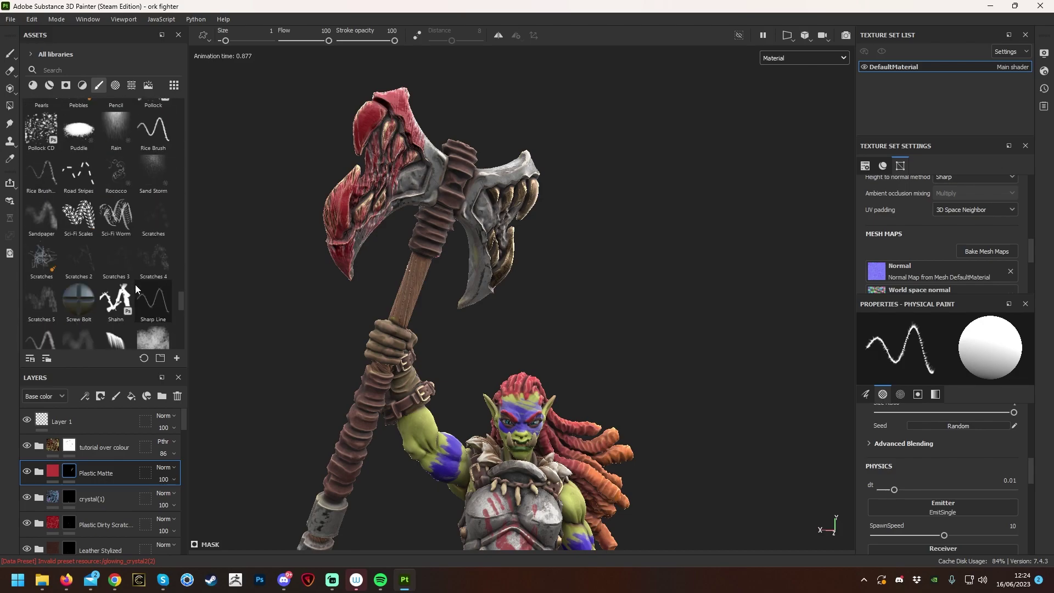
pyautogui.scroll(-5, 137, 288)
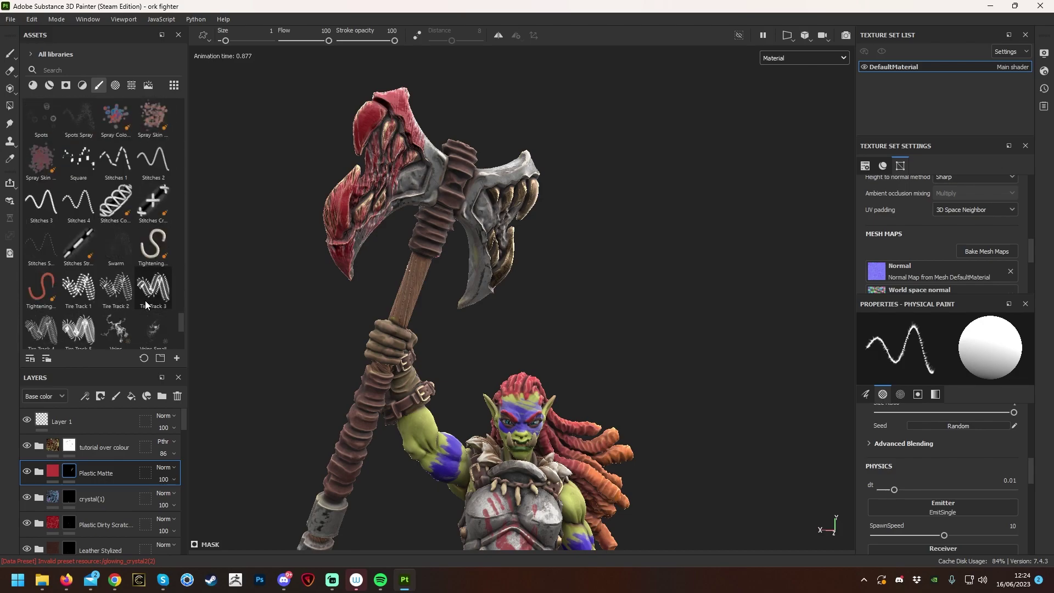
pyautogui.scroll(-5, 145, 304)
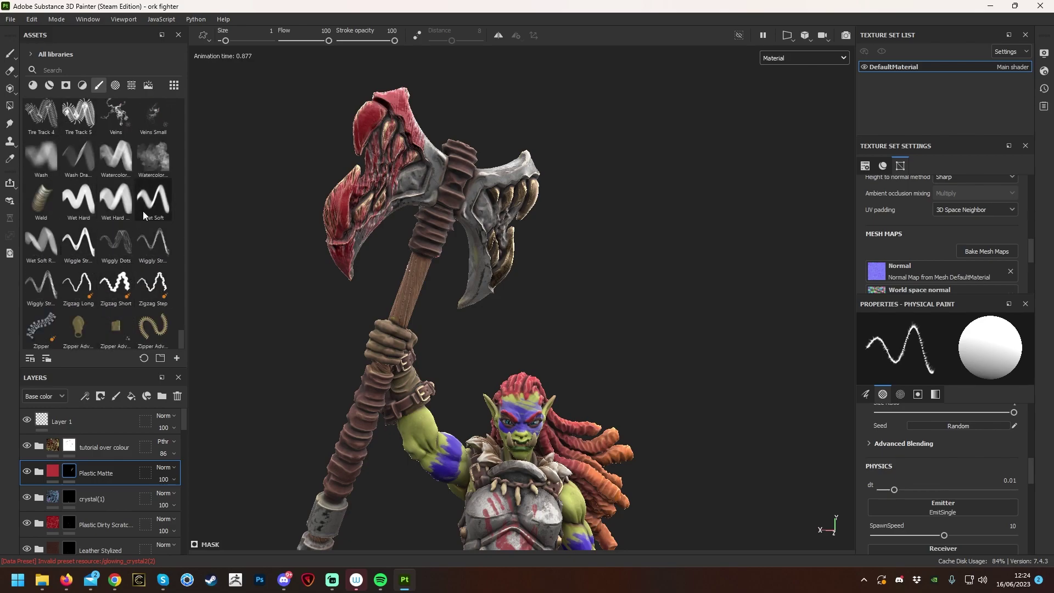
pyautogui.scroll(3, 114, 284)
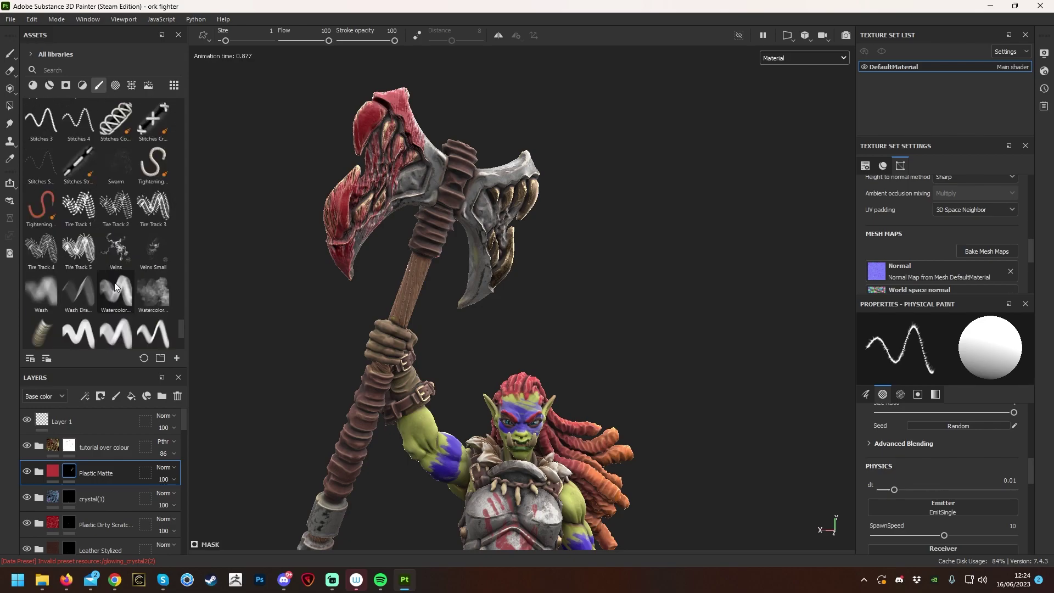
pyautogui.scroll(6, 120, 265)
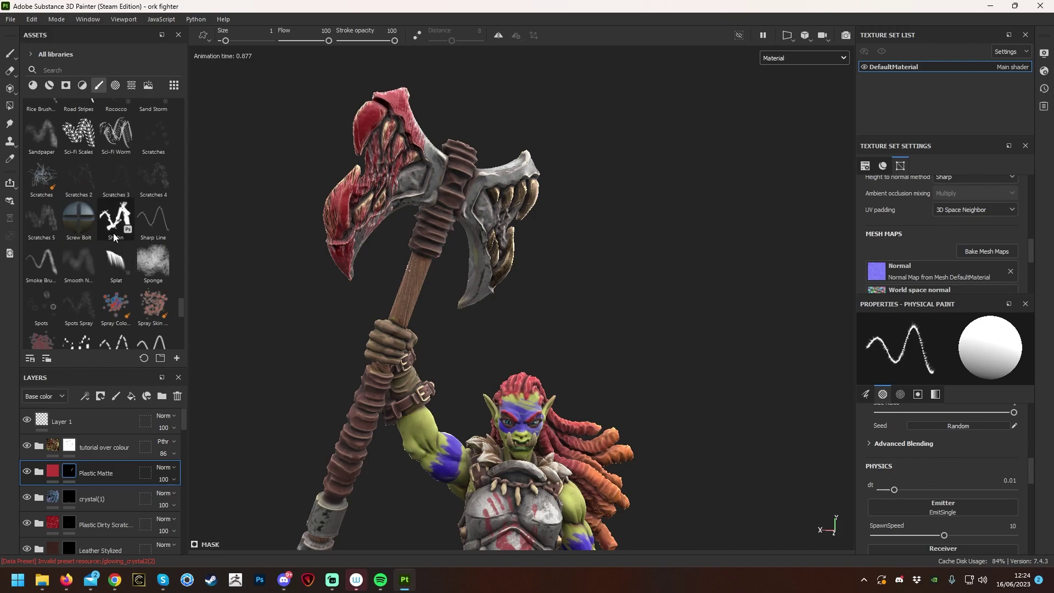
pyautogui.scroll(3, 109, 239)
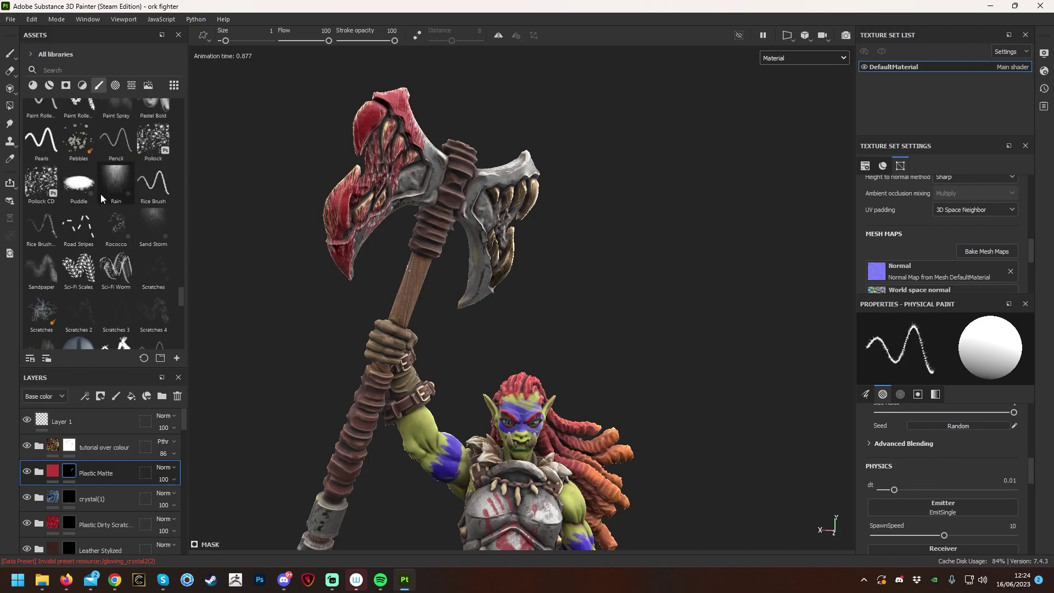
pyautogui.scroll(6, 97, 219)
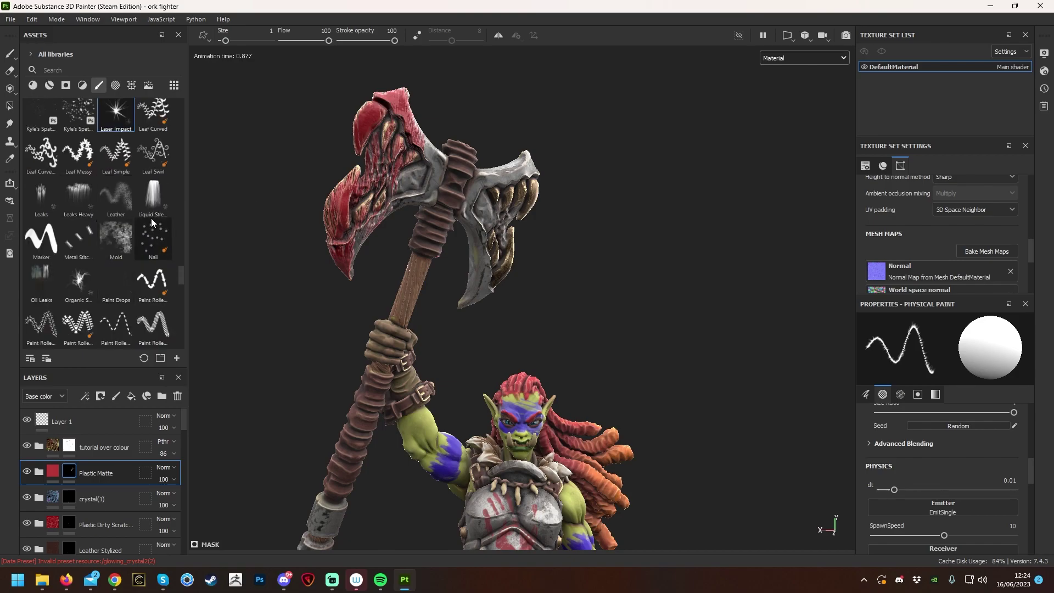
pyautogui.scroll(8, 136, 268)
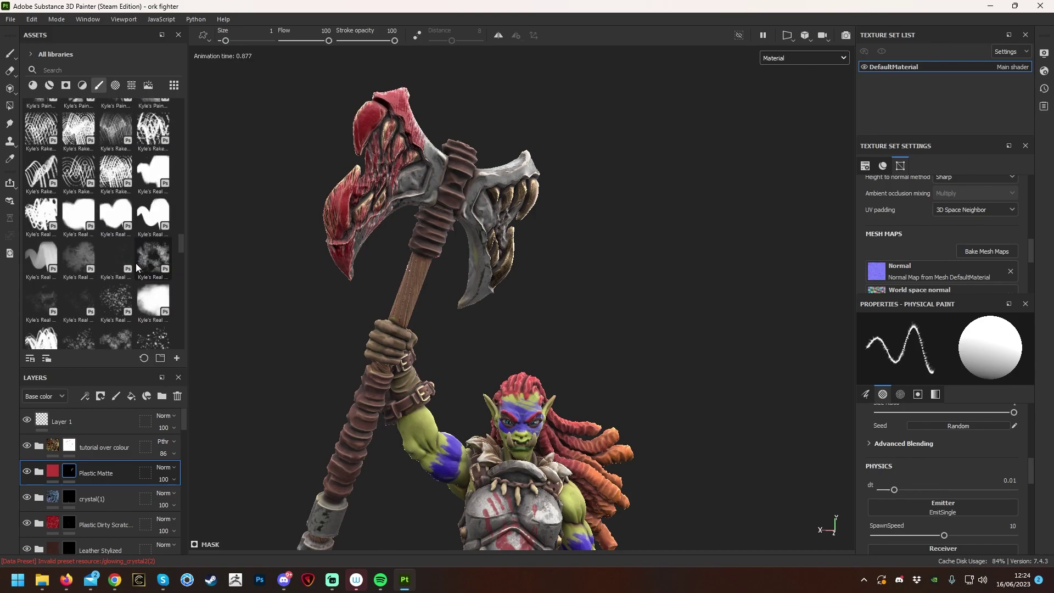
pyautogui.scroll(-15, 137, 270)
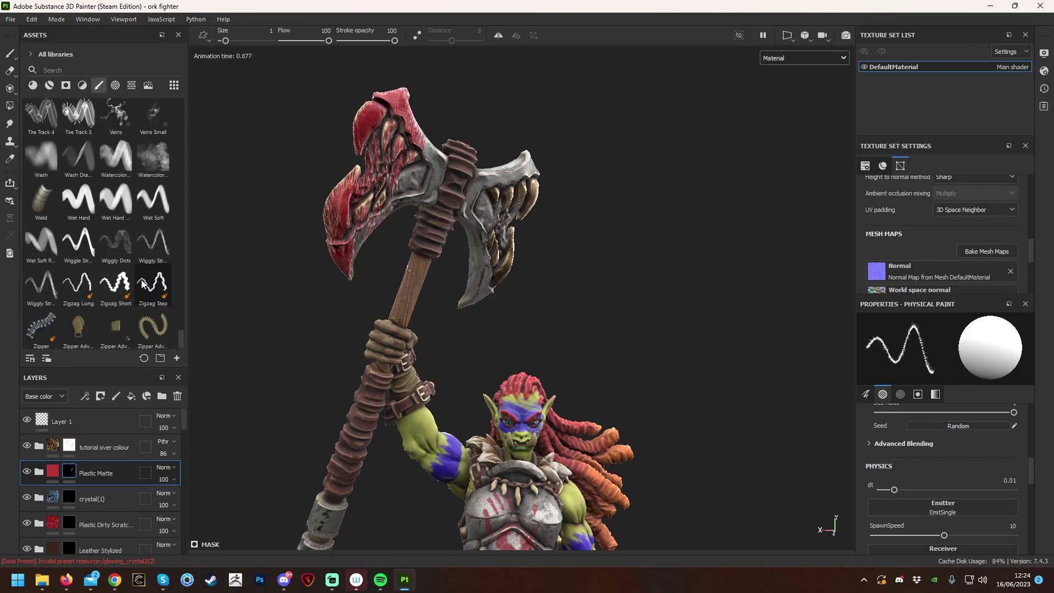
pyautogui.scroll(3, 130, 258)
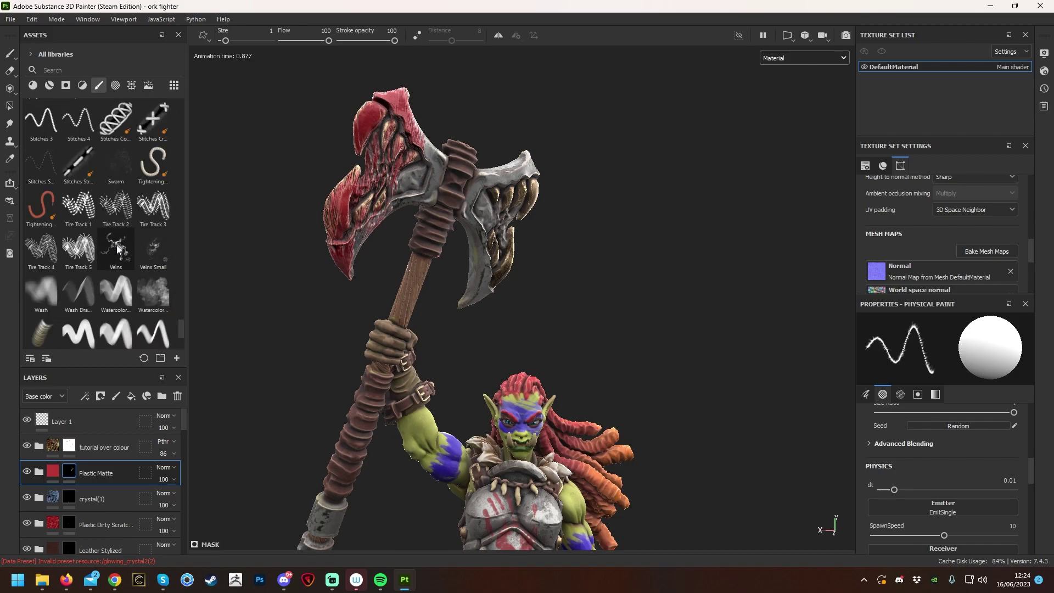
pyautogui.click(117, 252)
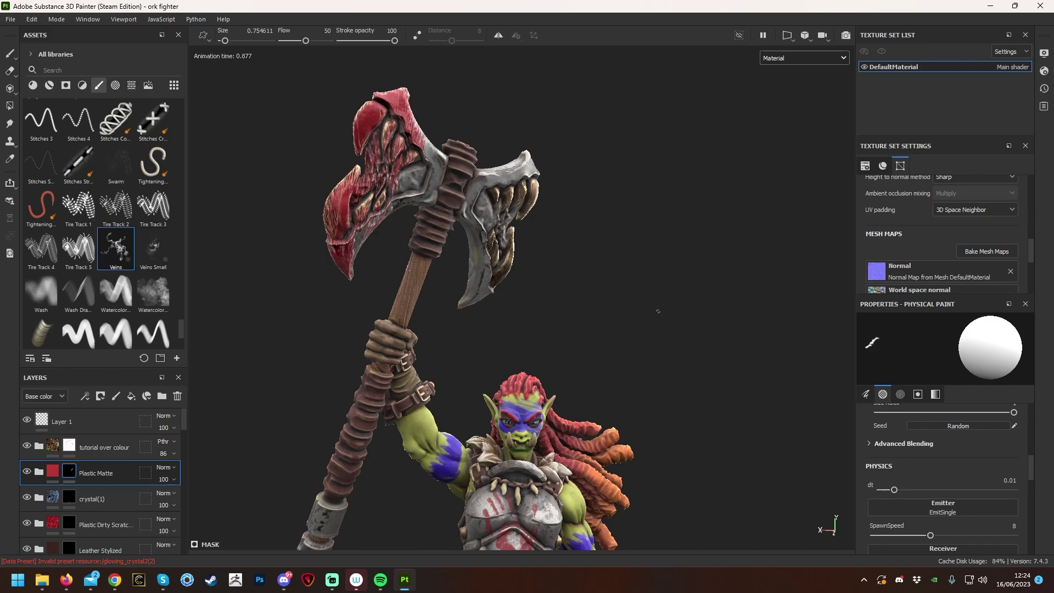
# Try painting branching red veins over the wrist bracer and raised arm, and undo the stroke.
pyautogui.keyDown('alt'); pyautogui.moveTo(649, 295); pyautogui.dragTo(615, 269); pyautogui.keyUp('alt')
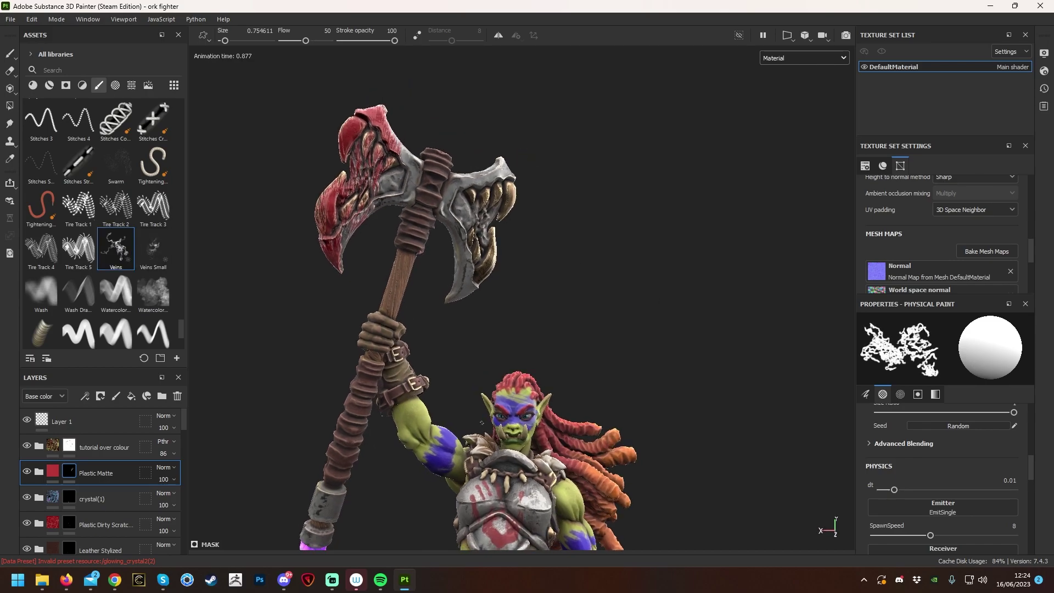
pyautogui.moveTo(410, 420); pyautogui.dragTo(397, 378)
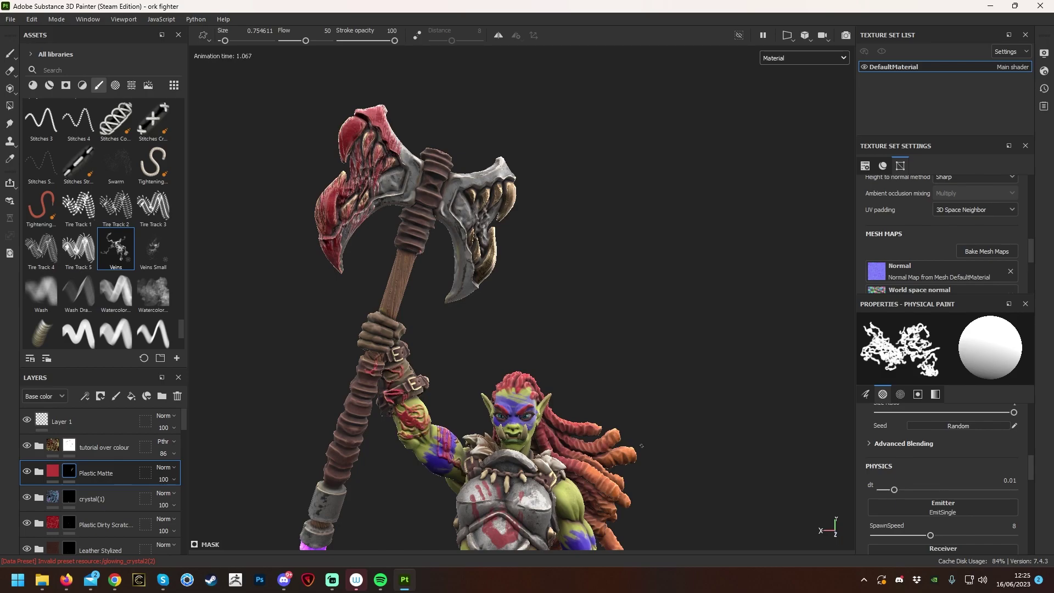
pyautogui.keyDown('alt'); pyautogui.moveTo(683, 339); pyautogui.dragTo(615, 379); pyautogui.keyUp('alt')
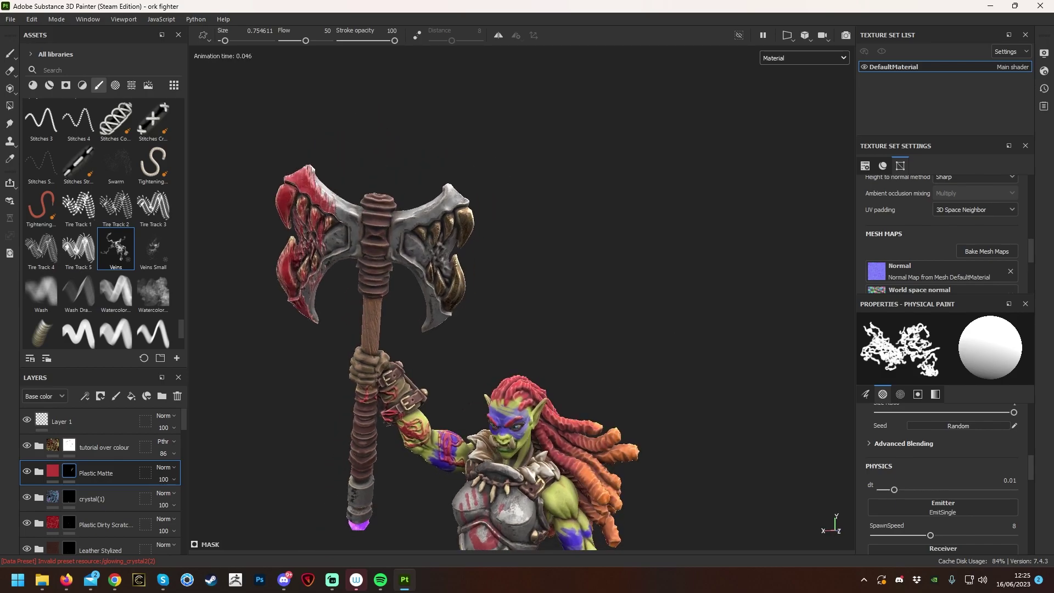
pyautogui.press('ctrl')
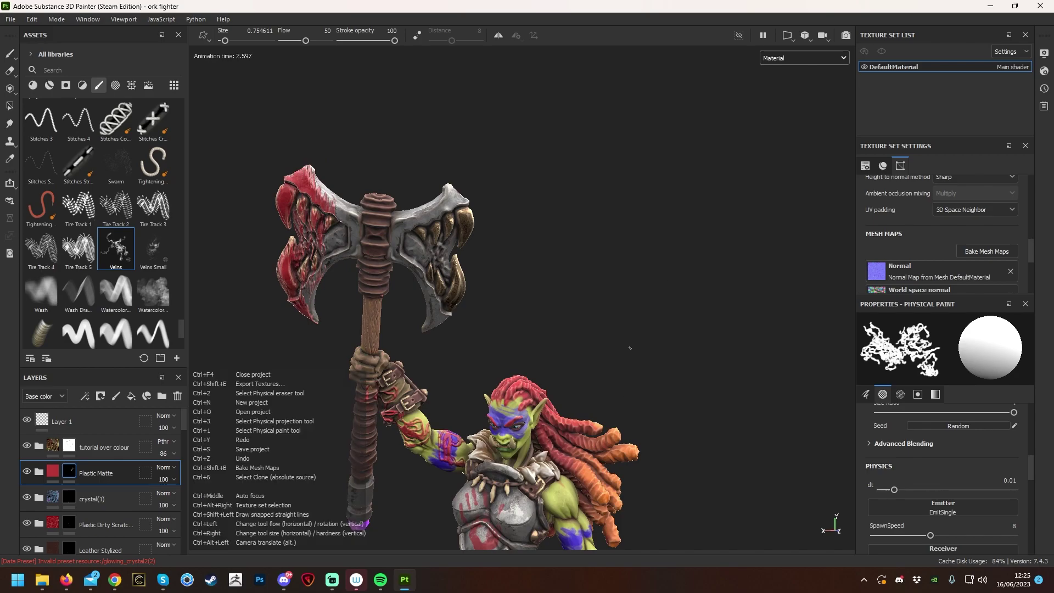
pyautogui.hotkey('ctrl', 'z')
# Try another vein stroke from the bracer down the raised arm, check it from several angles, and undo it.
pyautogui.keyDown('alt'); pyautogui.moveTo(388, 394); pyautogui.dragTo(385, 423); pyautogui.keyUp('alt')
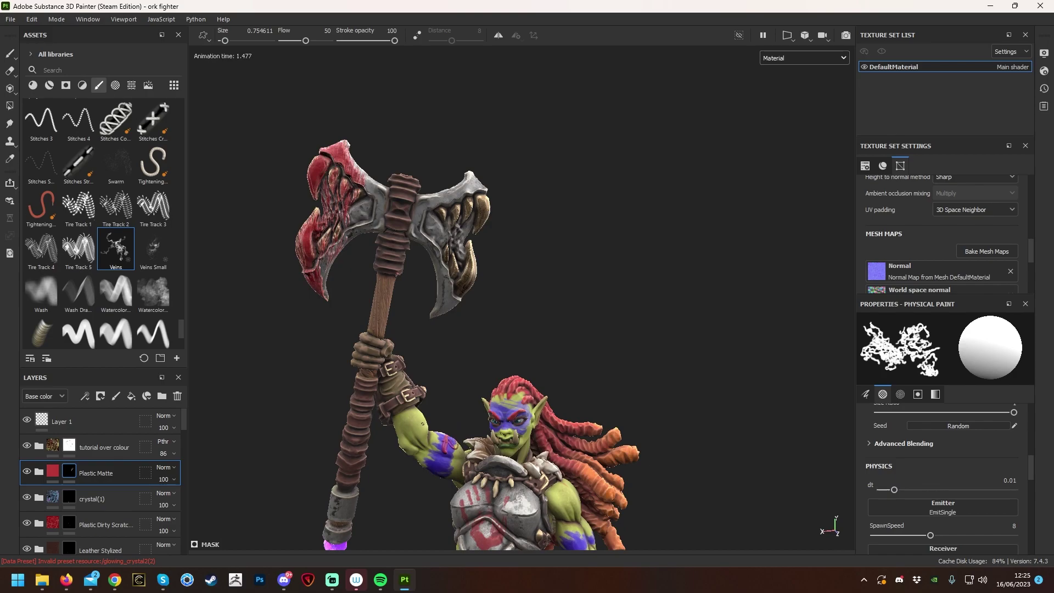
pyautogui.keyDown('alt'); pyautogui.moveTo(667, 359); pyautogui.dragTo(736, 286); pyautogui.keyUp('alt')
pyautogui.keyDown('alt'); pyautogui.moveTo(659, 316); pyautogui.dragTo(763, 347); pyautogui.keyUp('alt')
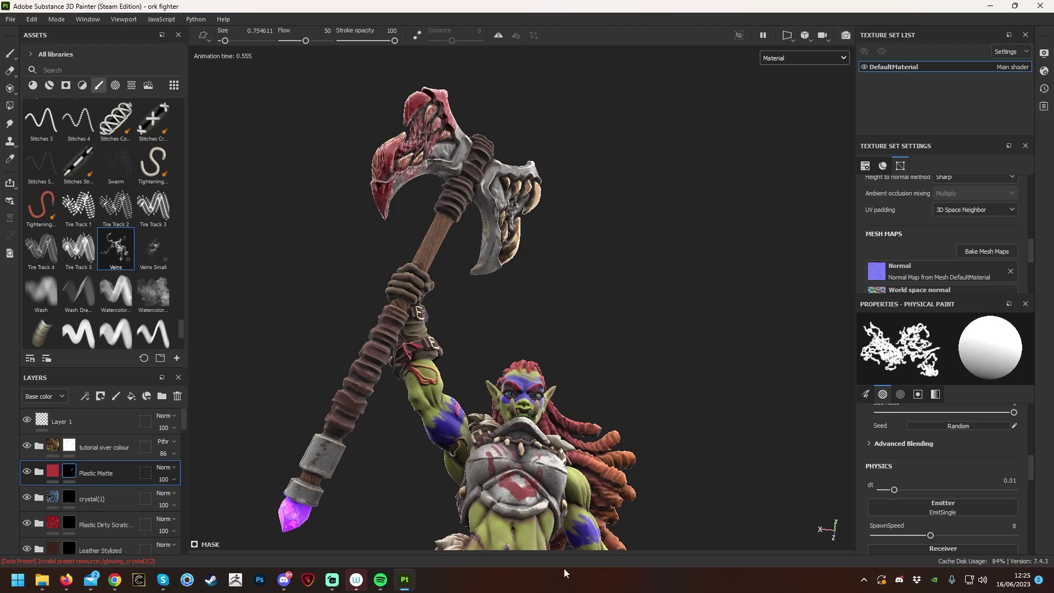
pyautogui.keyDown('alt'); pyautogui.moveTo(701, 360); pyautogui.dragTo(630, 383); pyautogui.keyUp('alt')
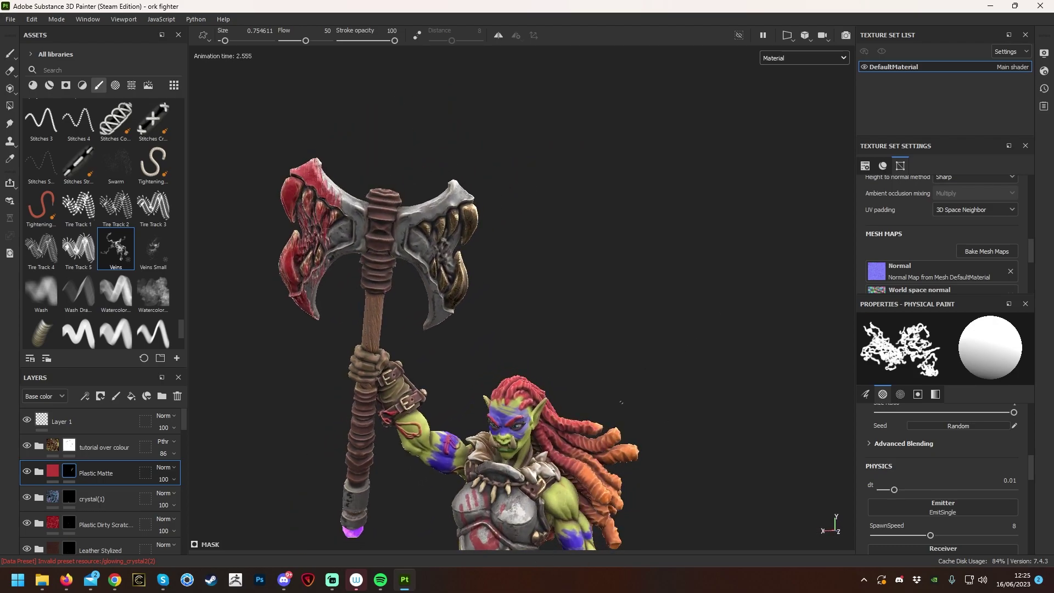
pyautogui.press('ctrl')
pyautogui.scroll(5, 157, 286)
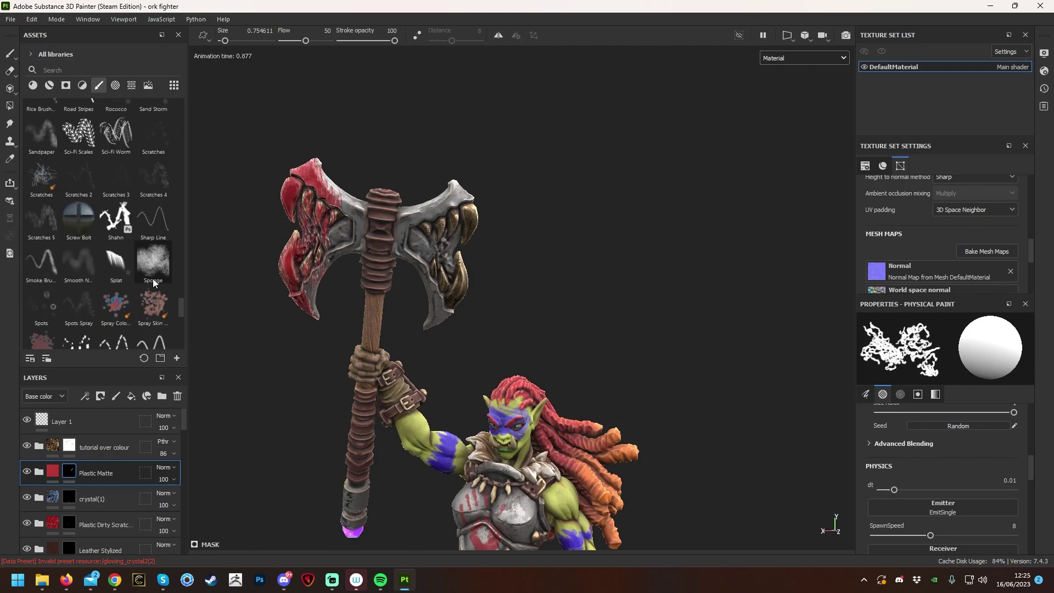
pyautogui.scroll(3, 130, 266)
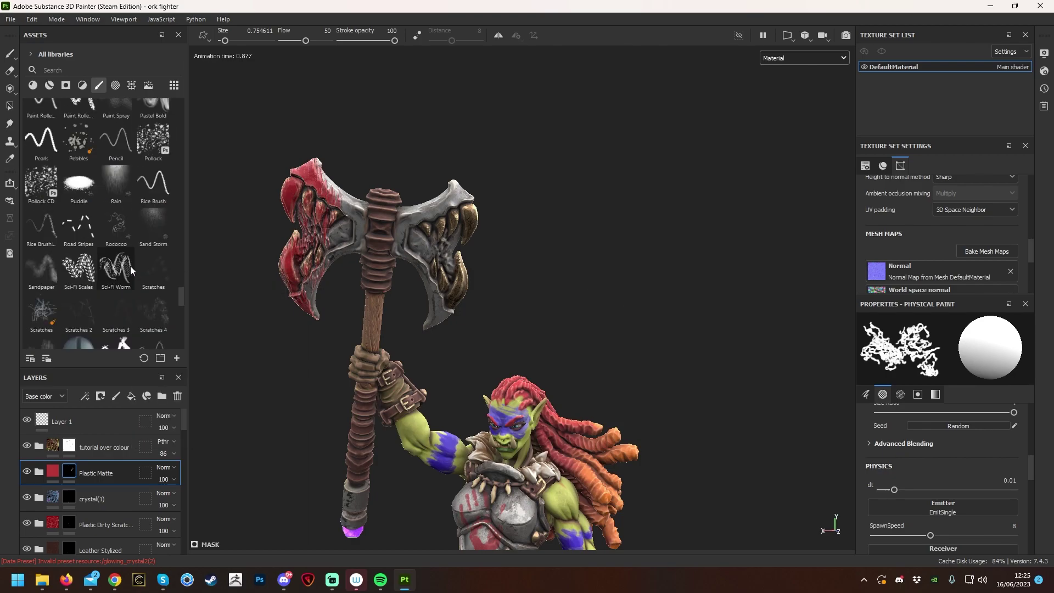
pyautogui.scroll(3, 100, 217)
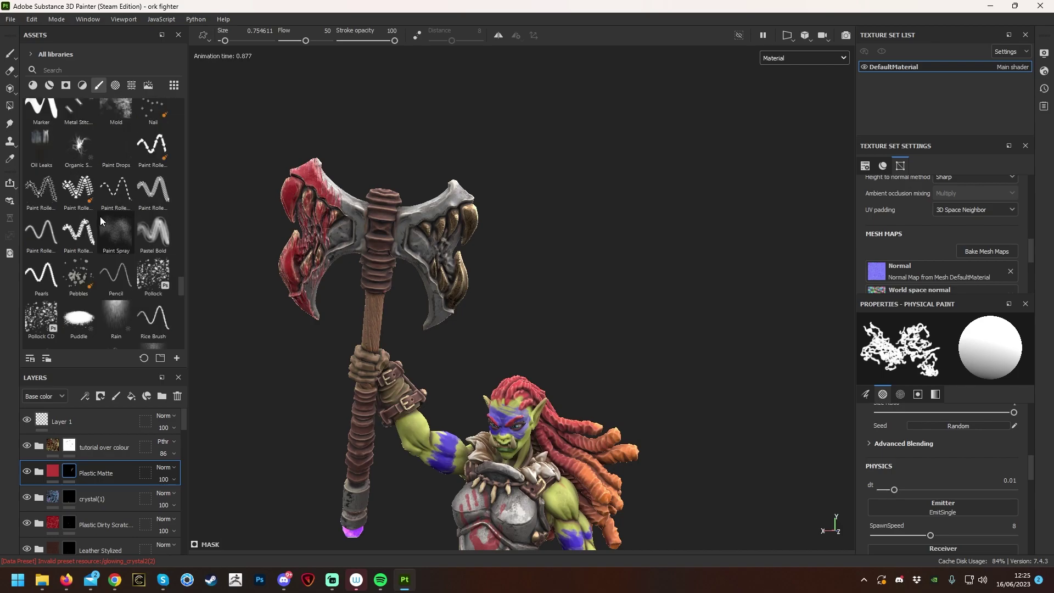
# Examine the textured ork from the bloodied axe down to the feet and rock base, including the full figure.
pyautogui.press('f')
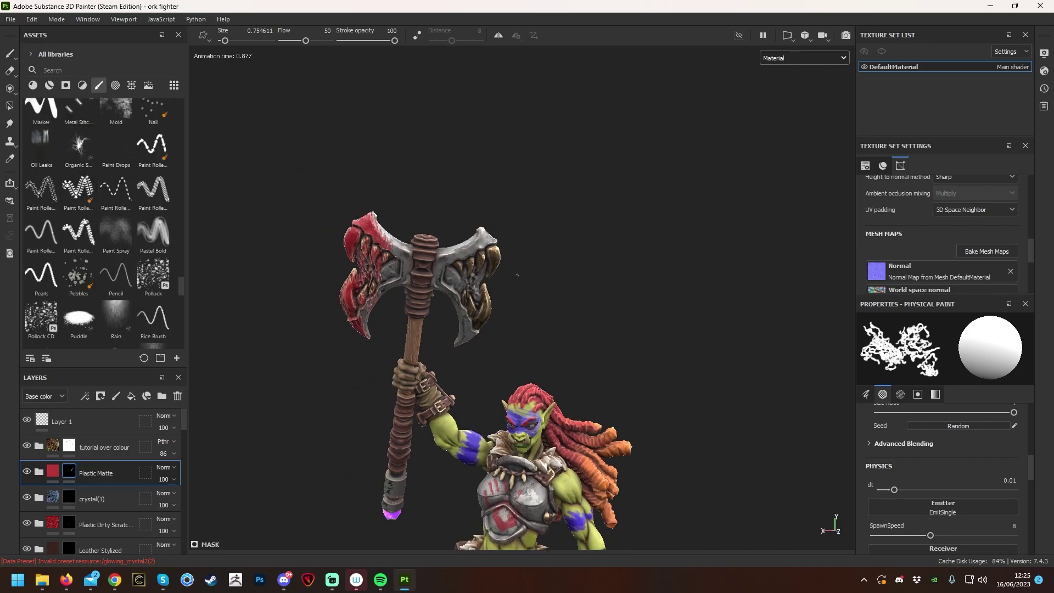
pyautogui.keyDown('alt'); pyautogui.moveTo(740, 262); pyautogui.dragTo(604, 288); pyautogui.keyUp('alt')
pyautogui.scroll(3, 685, 324)
pyautogui.scroll(-5, 659, 301)
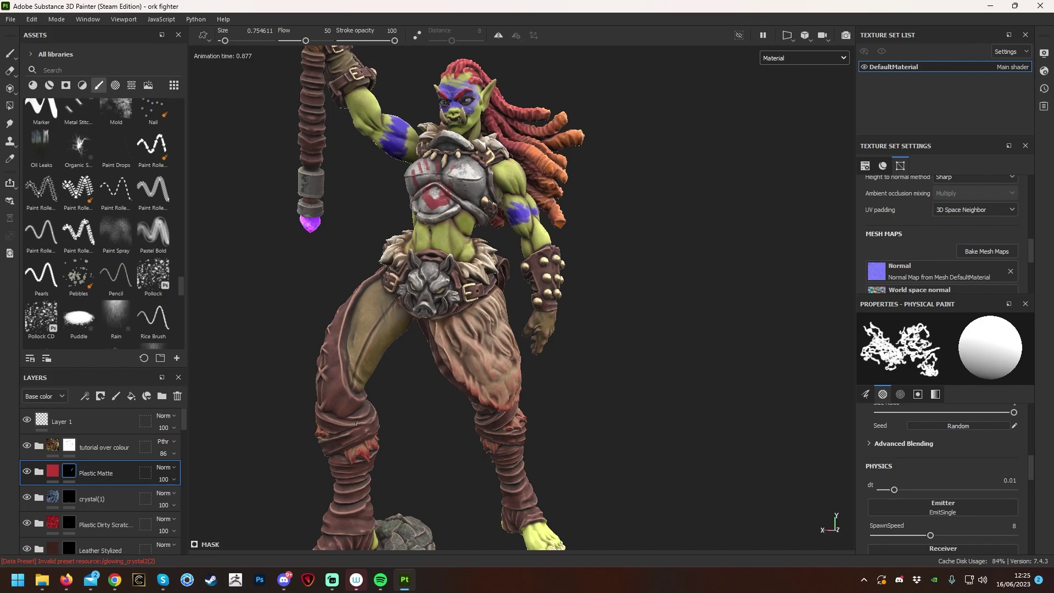
pyautogui.scroll(-5, 576, 393)
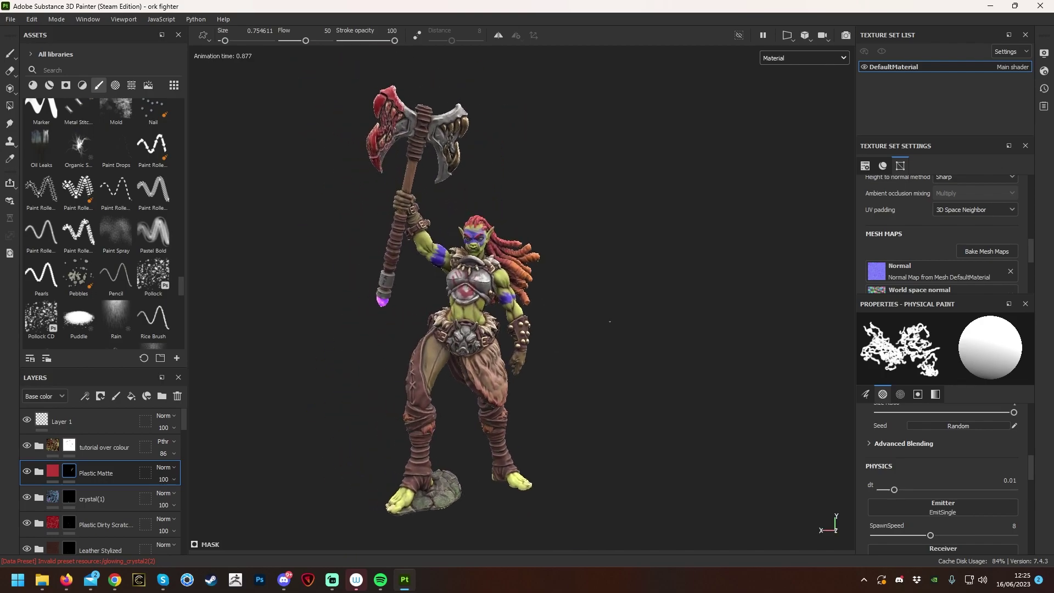
pyautogui.scroll(2, 610, 321)
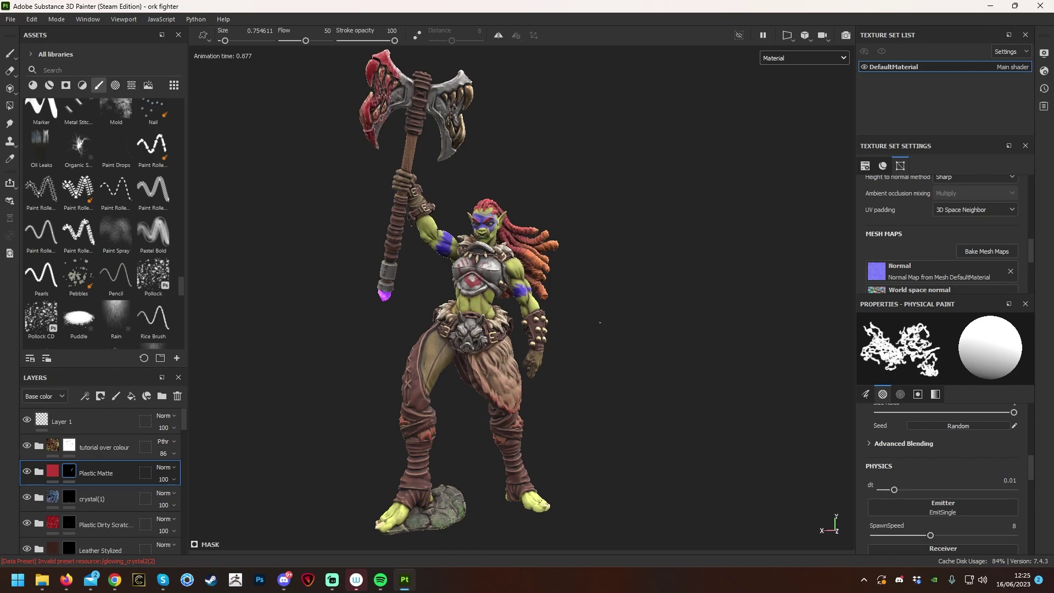
pyautogui.scroll(-1, 108, 450)
pyautogui.scroll(1, 107, 450)
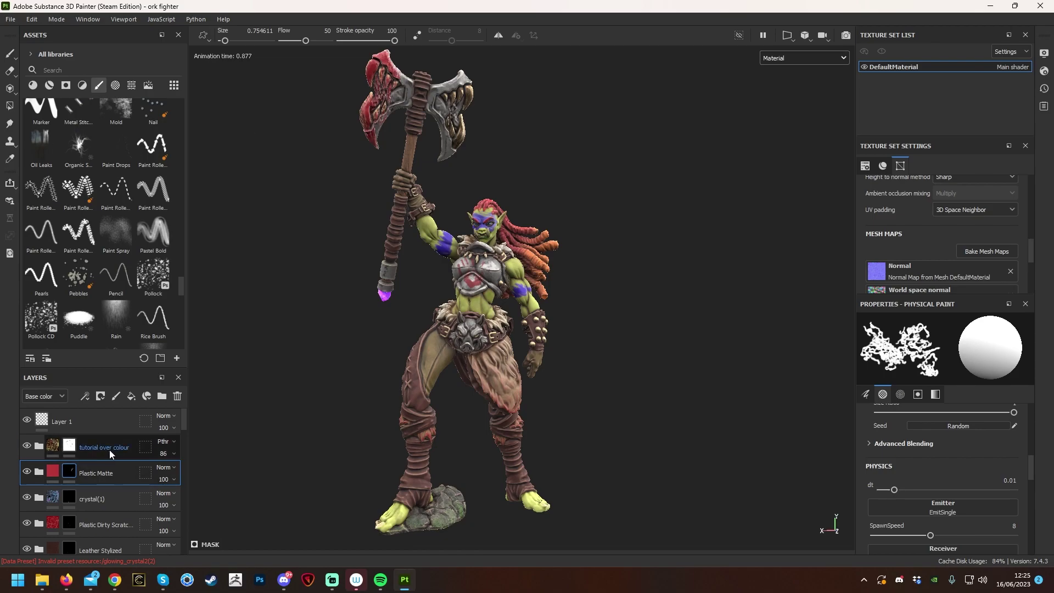
# Try the Canopus Ground environment map on the ork figure and view the figure under its lighting.
pyautogui.click(1046, 54)
pyautogui.click(964, 152)
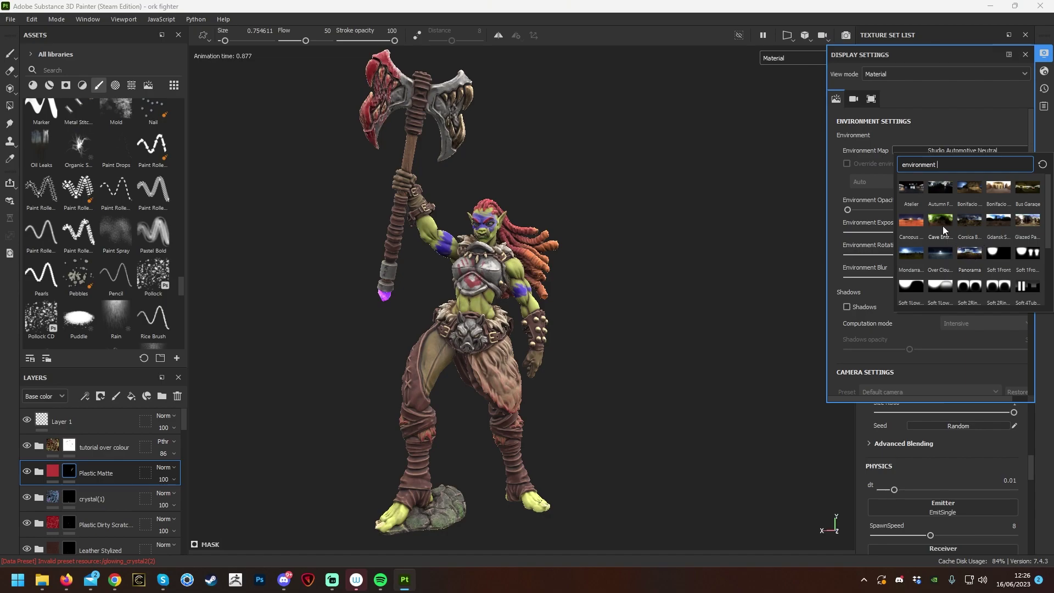
pyautogui.click(921, 222)
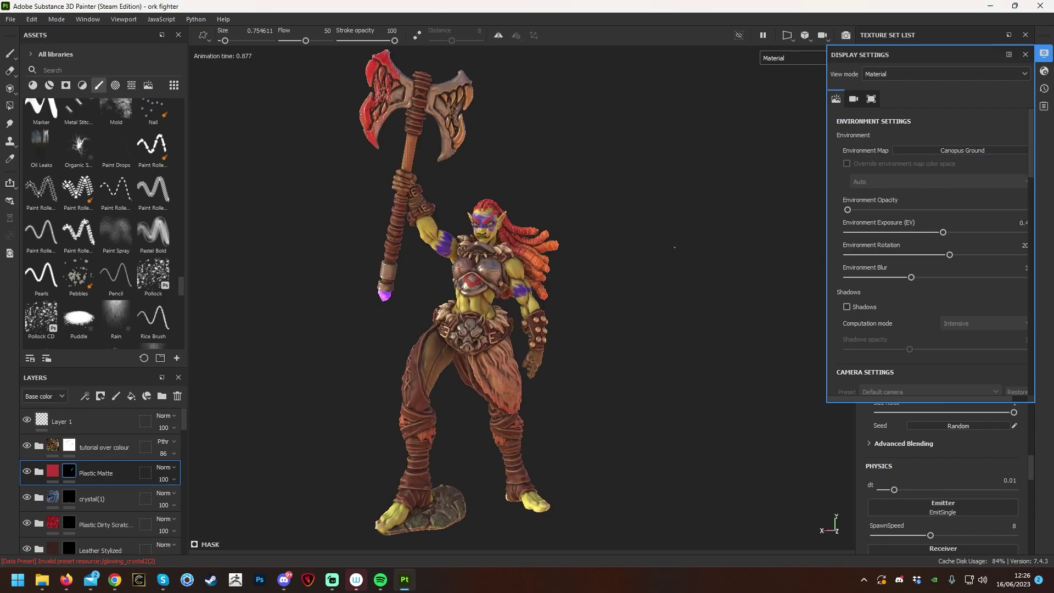
pyautogui.keyDown('alt'); pyautogui.moveTo(693, 249); pyautogui.dragTo(720, 244); pyautogui.keyUp('alt')
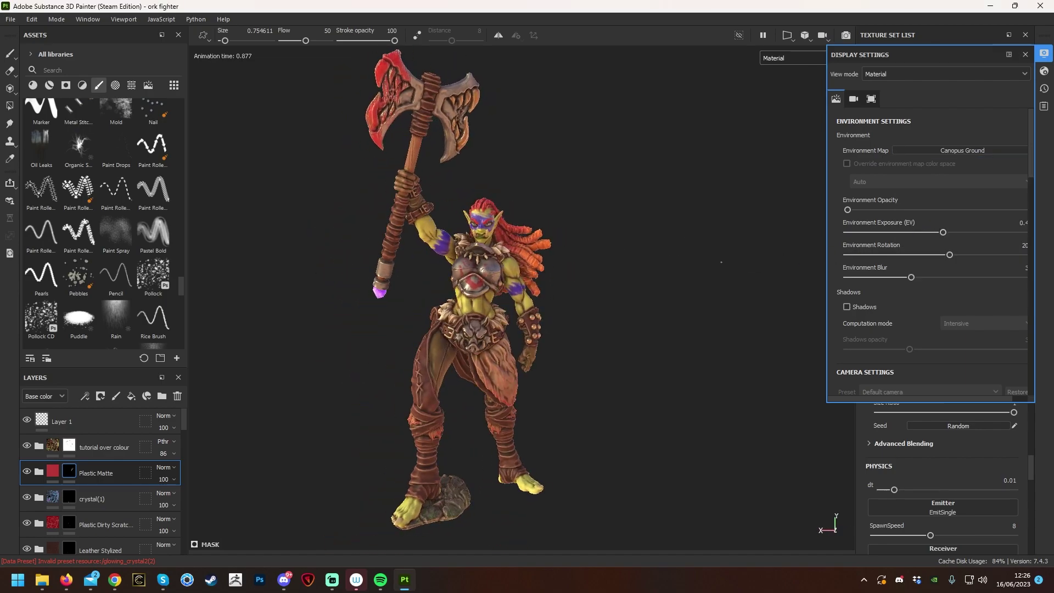
# Try the Soft 1Front environment map and check the figure's lighting from the front, side and back.
pyautogui.click(921, 150)
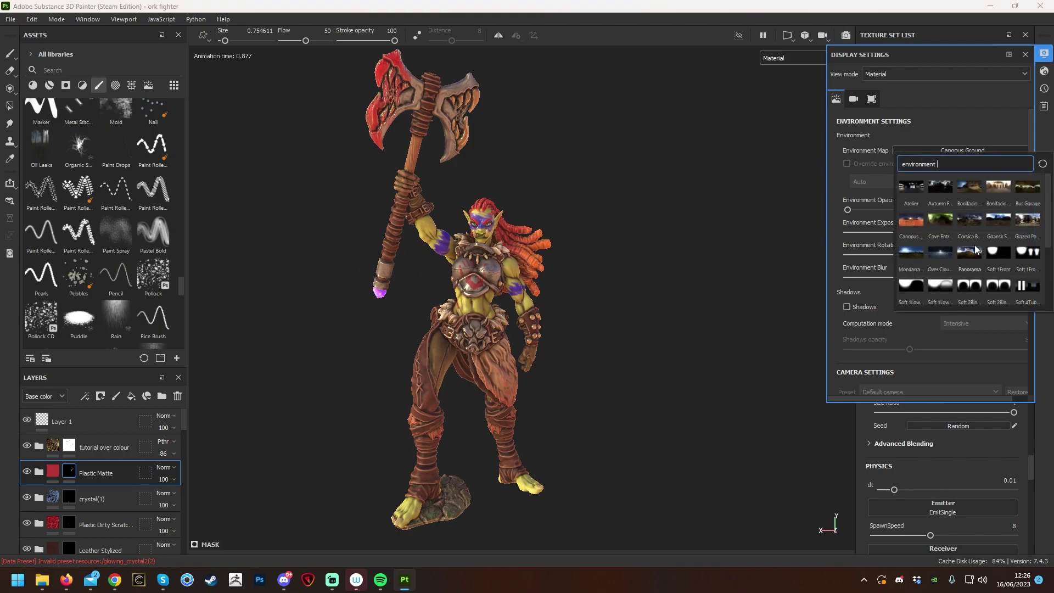
pyautogui.click(999, 252)
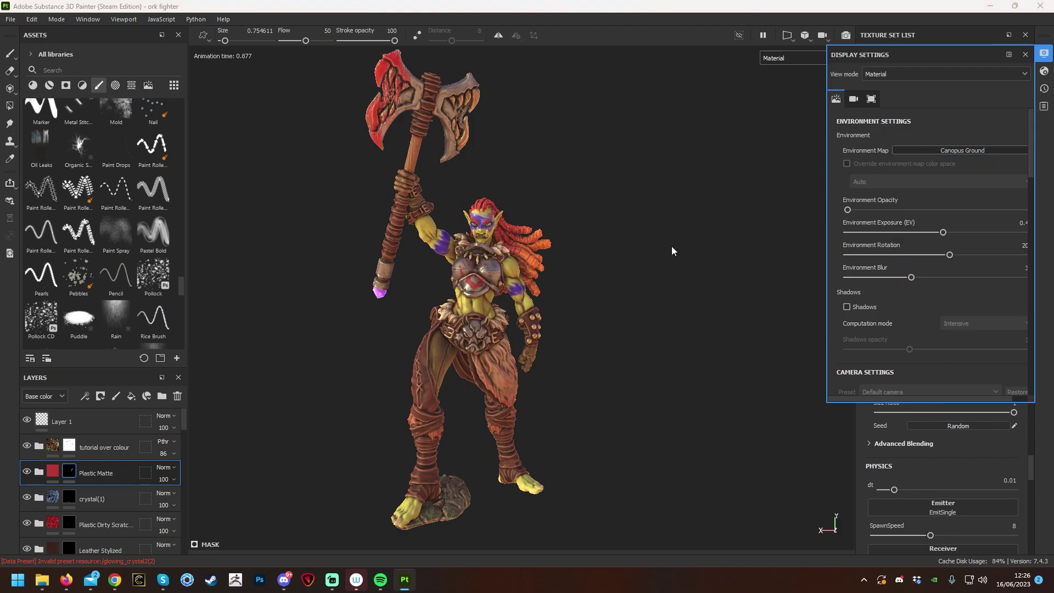
pyautogui.keyDown('alt'); pyautogui.moveTo(685, 250); pyautogui.dragTo(665, 267); pyautogui.keyUp('alt')
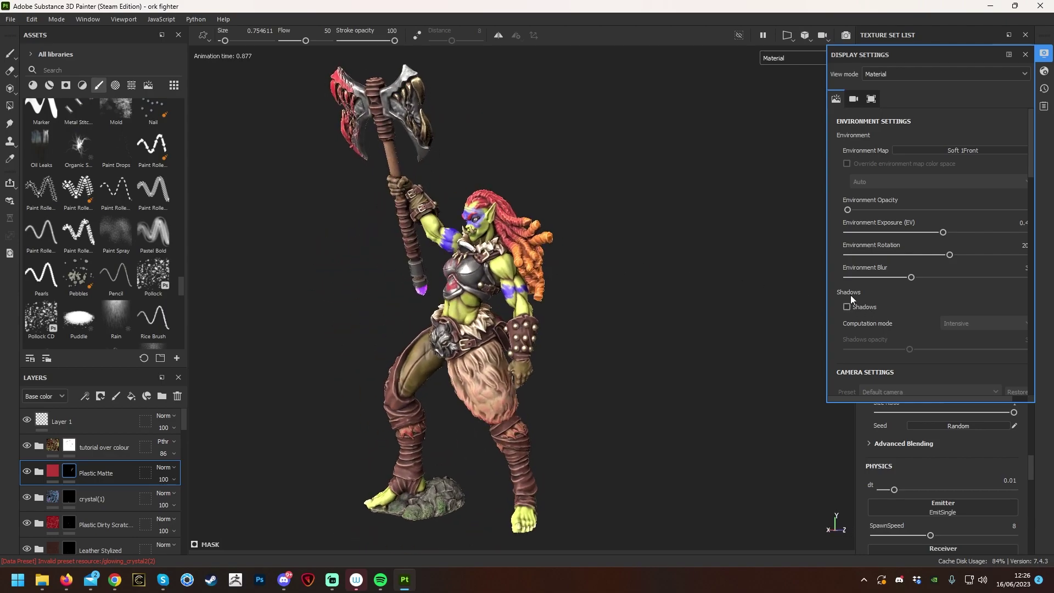
pyautogui.keyDown('alt'); pyautogui.moveTo(486, 271); pyautogui.dragTo(340, 281); pyautogui.keyUp('alt')
pyautogui.keyDown('alt'); pyautogui.moveTo(427, 378); pyautogui.dragTo(872, 348); pyautogui.keyUp('alt')
pyautogui.keyDown('alt'); pyautogui.moveTo(723, 277); pyautogui.dragTo(628, 143); pyautogui.keyUp('alt')
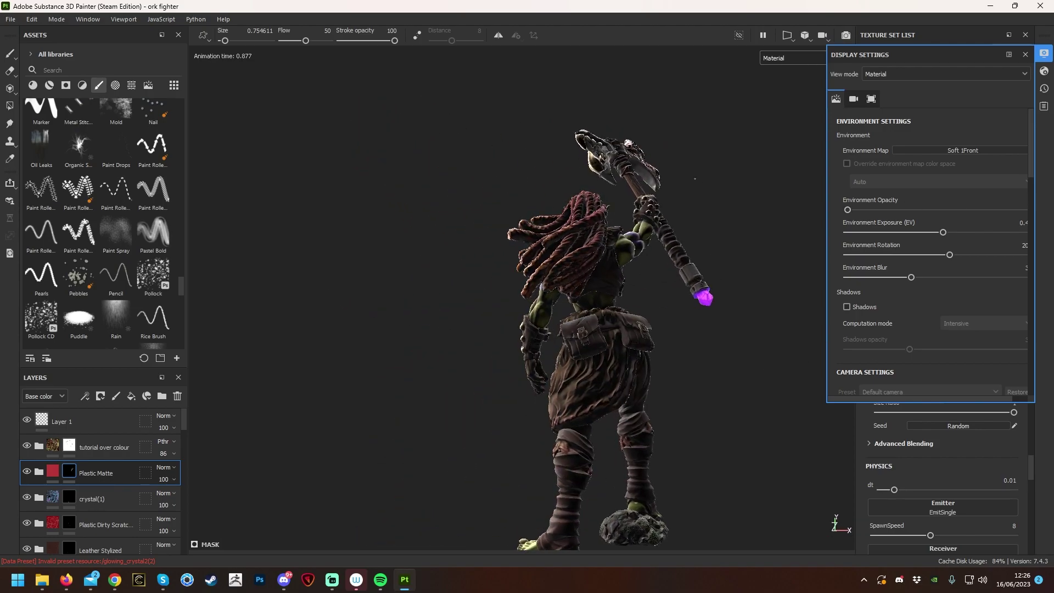
pyautogui.keyDown('alt'); pyautogui.moveTo(627, 143); pyautogui.dragTo(719, 203, button='middle'); pyautogui.keyUp('alt')
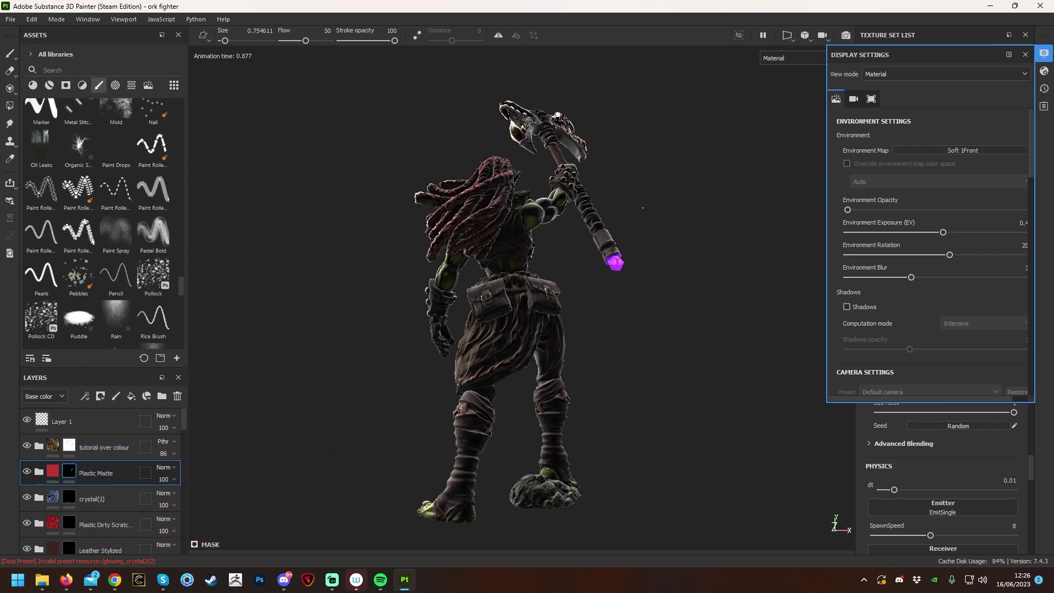
pyautogui.keyDown('alt'); pyautogui.moveTo(812, 307); pyautogui.dragTo(714, 291); pyautogui.keyUp('alt')
# Try the Soft 1LowContrastFront 2Backs and Soft 5DaylightStudio environment maps, checking the figure under each one.
pyautogui.click(969, 153)
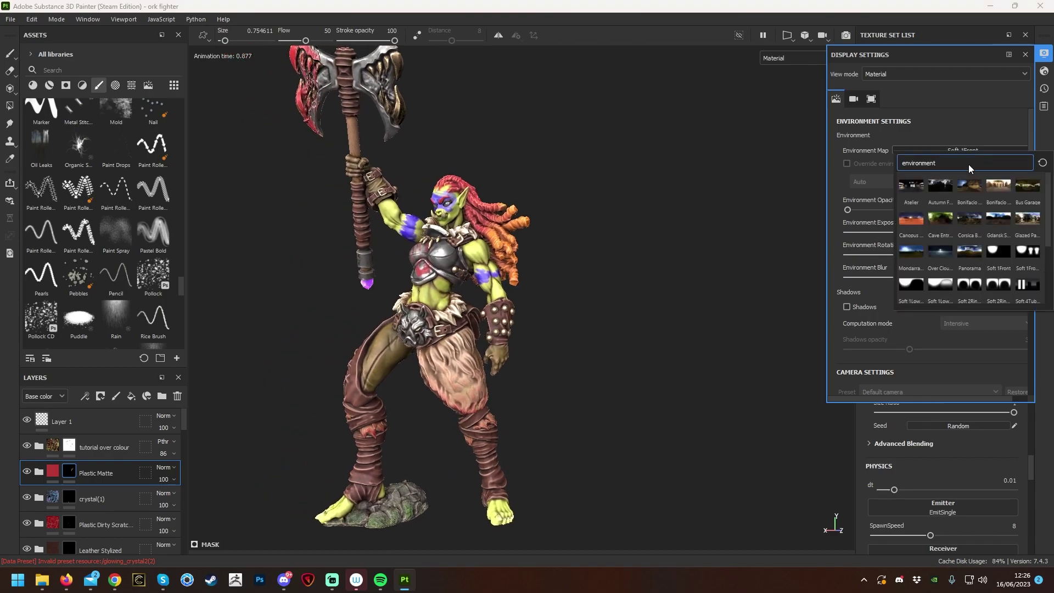
pyautogui.click(950, 284)
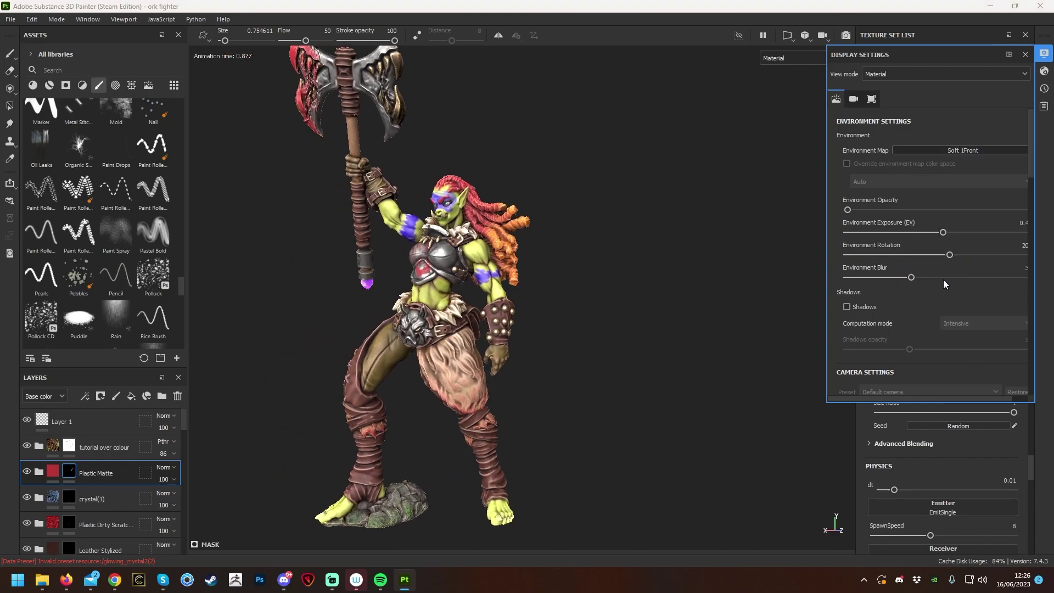
pyautogui.keyDown('alt'); pyautogui.moveTo(790, 240); pyautogui.dragTo(895, 245); pyautogui.keyUp('alt')
pyautogui.click(932, 150)
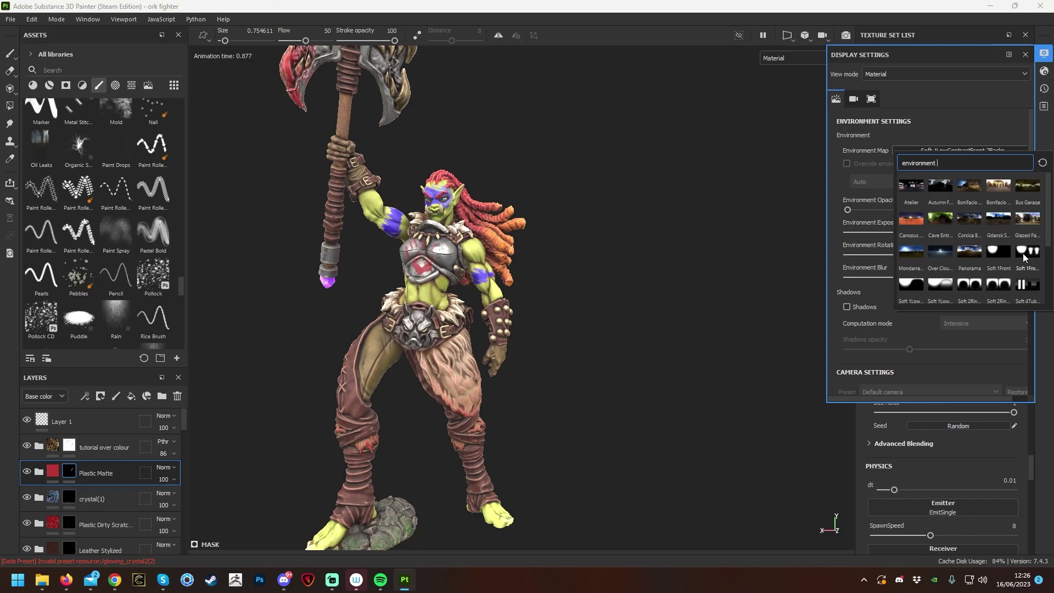
pyautogui.scroll(-3, 1024, 255)
pyautogui.click(937, 220)
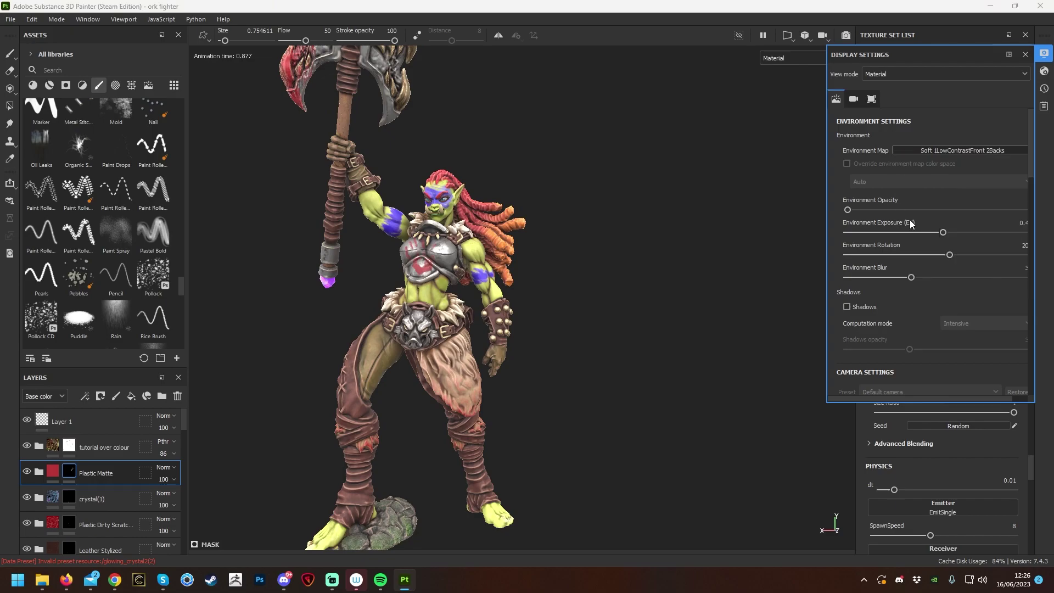
pyautogui.keyDown('alt'); pyautogui.moveTo(687, 219); pyautogui.dragTo(800, 228); pyautogui.keyUp('alt')
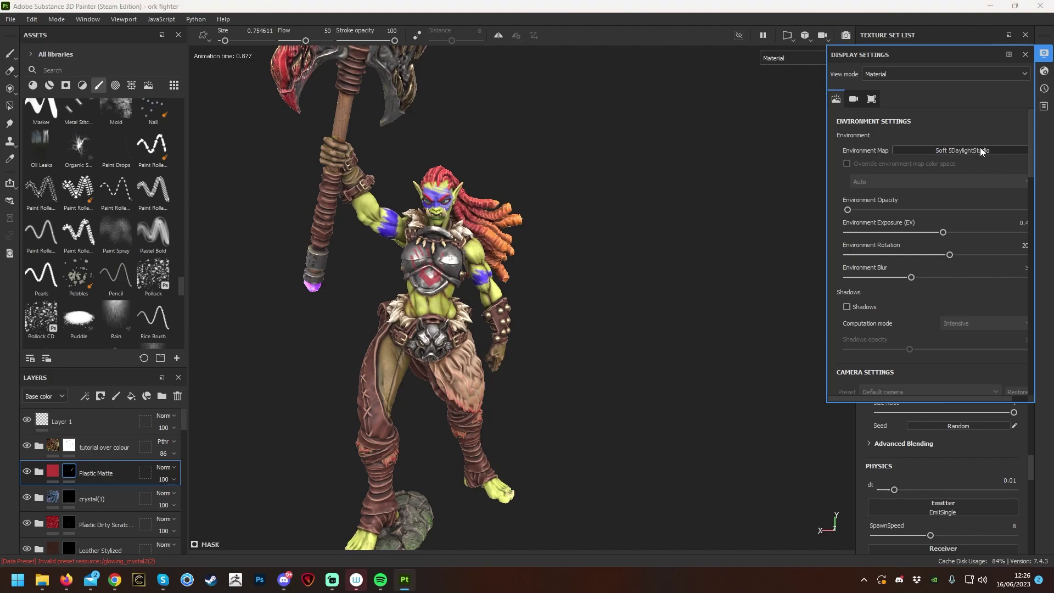
# Set the environment map to Studio 06 and rotate the environment lighting around the figure.
pyautogui.click(962, 149)
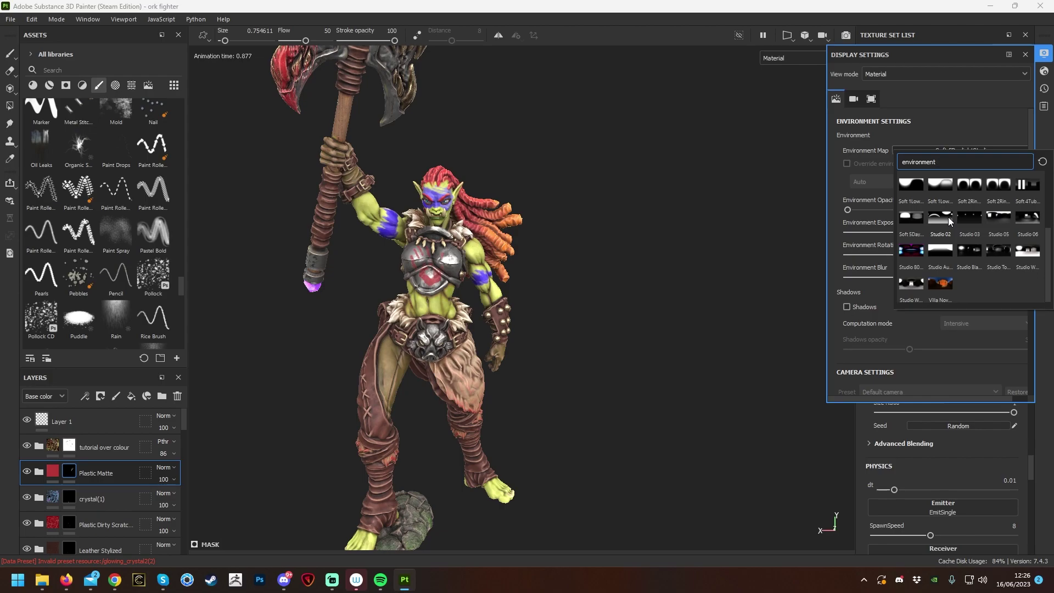
pyautogui.click(1042, 227)
pyautogui.keyDown('shift'); pyautogui.moveTo(641, 240); pyautogui.dragTo(625, 240, button='right'); pyautogui.keyUp('shift')
pyautogui.keyDown('alt'); pyautogui.moveTo(624, 240); pyautogui.dragTo(636, 287); pyautogui.keyUp('alt')
pyautogui.keyDown('shift'); pyautogui.moveTo(635, 287); pyautogui.dragTo(626, 285, button='right'); pyautogui.keyUp('shift')
# Examine the ork under the Studio 06 lighting, from the full figure to the hair, face and chest armour up close.
pyautogui.keyDown('alt'); pyautogui.moveTo(626, 284); pyautogui.dragTo(559, 229); pyautogui.keyUp('alt')
pyautogui.keyDown('alt'); pyautogui.moveTo(558, 228); pyautogui.dragTo(631, 297, button='right'); pyautogui.keyUp('alt')
pyautogui.keyDown('alt'); pyautogui.moveTo(632, 297); pyautogui.dragTo(603, 260); pyautogui.keyUp('alt')
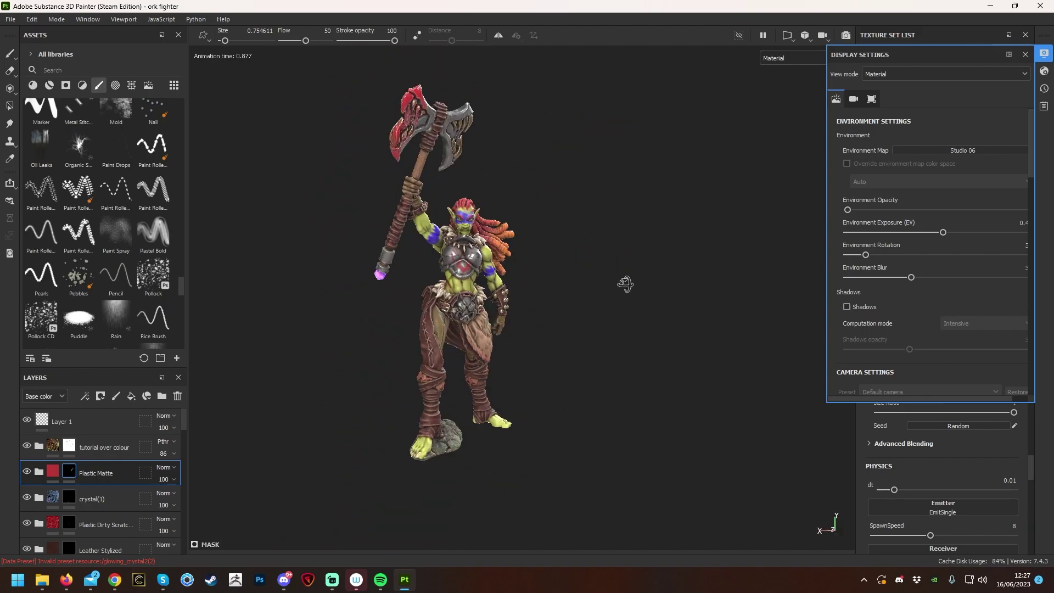
pyautogui.keyDown('alt'); pyautogui.moveTo(603, 260); pyautogui.dragTo(537, 307, button='right'); pyautogui.keyUp('alt')
pyautogui.keyDown('alt'); pyautogui.moveTo(537, 307); pyautogui.dragTo(428, 365); pyautogui.keyUp('alt')
pyautogui.keyDown('alt'); pyautogui.moveTo(428, 365); pyautogui.dragTo(552, 351, button='right'); pyautogui.keyUp('alt')
pyautogui.keyDown('alt'); pyautogui.moveTo(551, 352); pyautogui.dragTo(661, 387); pyautogui.keyUp('alt')
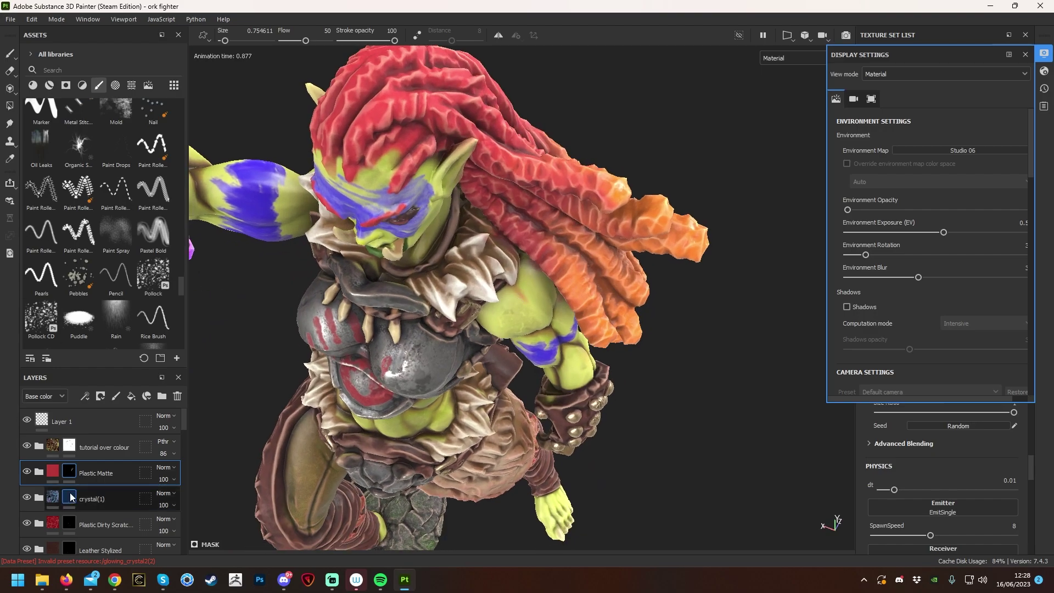
# Select a layer further down the layer stack, switch to the Eraser tool and return to the full figure.
pyautogui.scroll(-5, 70, 498)
pyautogui.scroll(5, 55, 511)
pyautogui.scroll(-4, 38, 526)
pyautogui.click(99, 503)
pyautogui.press('e')
pyautogui.moveTo(494, 308)
pyautogui.keyDown('alt'); pyautogui.mouseDown()
pyautogui.moveTo(536, 281)
pyautogui.moveTo(358, 353)
pyautogui.moveTo(640, 429)
pyautogui.moveTo(699, 372)
pyautogui.moveTo(670, 393)
pyautogui.mouseUp(); pyautogui.keyUp('alt')
pyautogui.scroll(-5, 535, 282)
pyautogui.scroll(5, 99, 483)
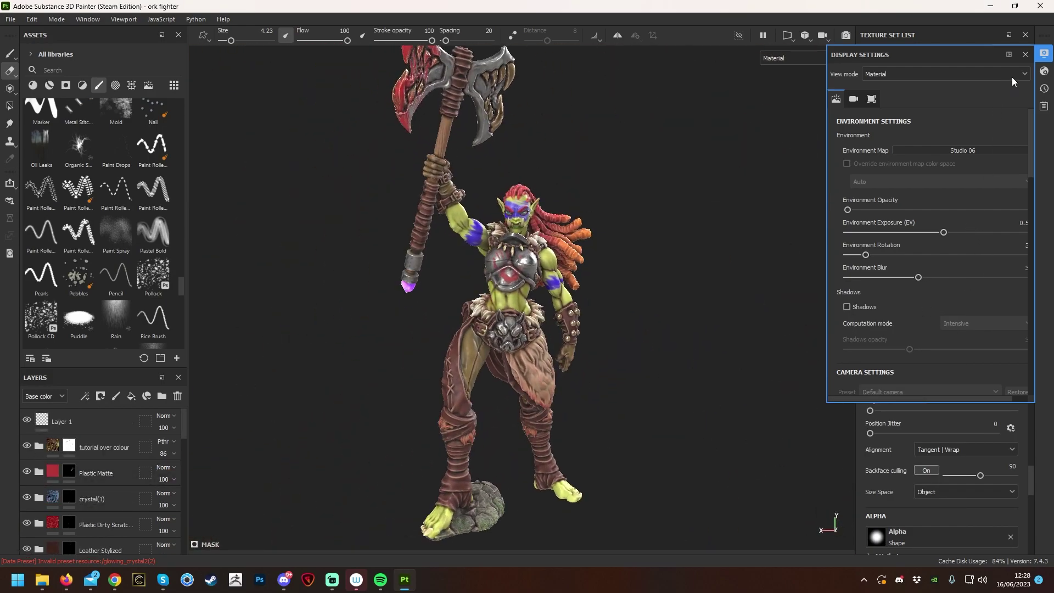
# Close the display settings, frame the full ork figure and save the project.
pyautogui.click(1025, 55)
pyautogui.keyDown('alt'); pyautogui.moveTo(681, 245); pyautogui.dragTo(647, 287); pyautogui.keyUp('alt')
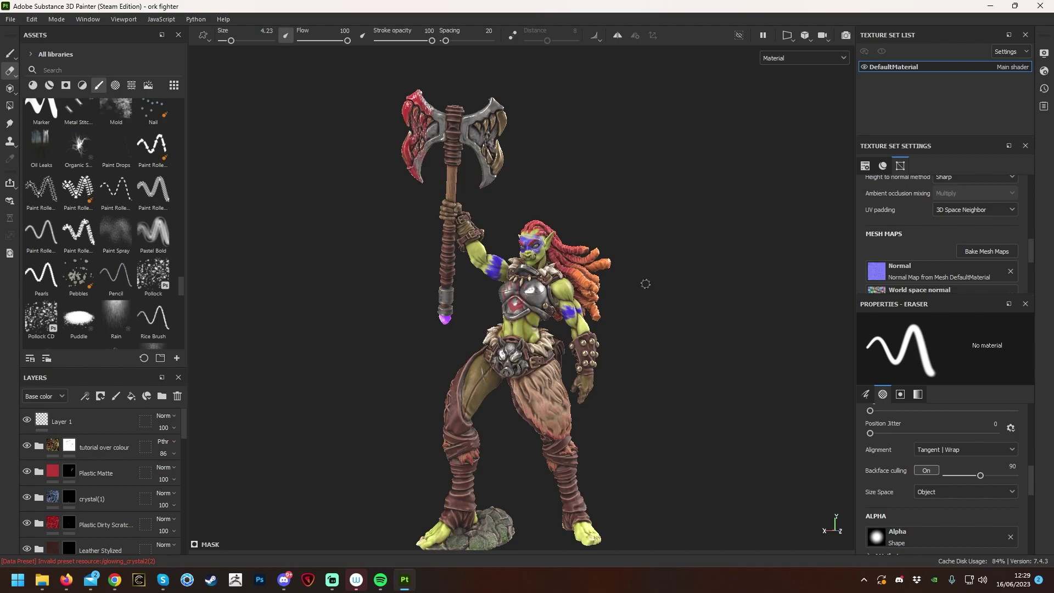
pyautogui.keyDown('alt'); pyautogui.moveTo(650, 325); pyautogui.dragTo(681, 297); pyautogui.keyUp('alt')
pyautogui.keyDown('alt'); pyautogui.moveTo(682, 296); pyautogui.dragTo(679, 337, button='middle'); pyautogui.keyUp('alt')
pyautogui.keyDown('alt'); pyautogui.moveTo(680, 336); pyautogui.dragTo(660, 324); pyautogui.keyUp('alt')
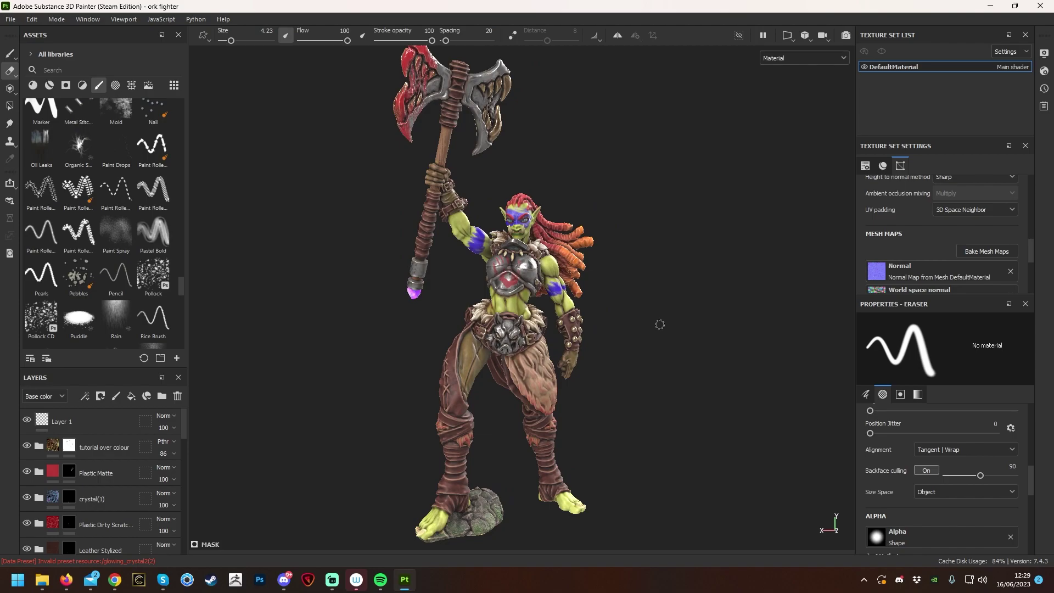
pyautogui.hotkey('ctrl', 's')
pyautogui.keyDown('alt'); pyautogui.moveTo(660, 324); pyautogui.dragTo(555, 284); pyautogui.keyUp('alt')
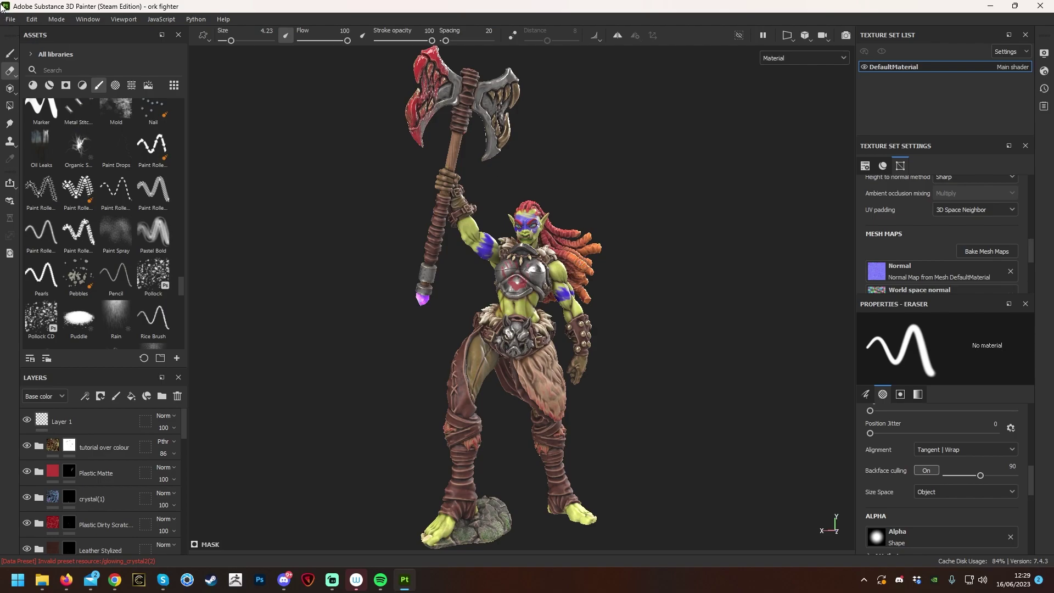
# Export the mesh without displacement/tessellation as ork fighter.obj.
pyautogui.click(18, 22)
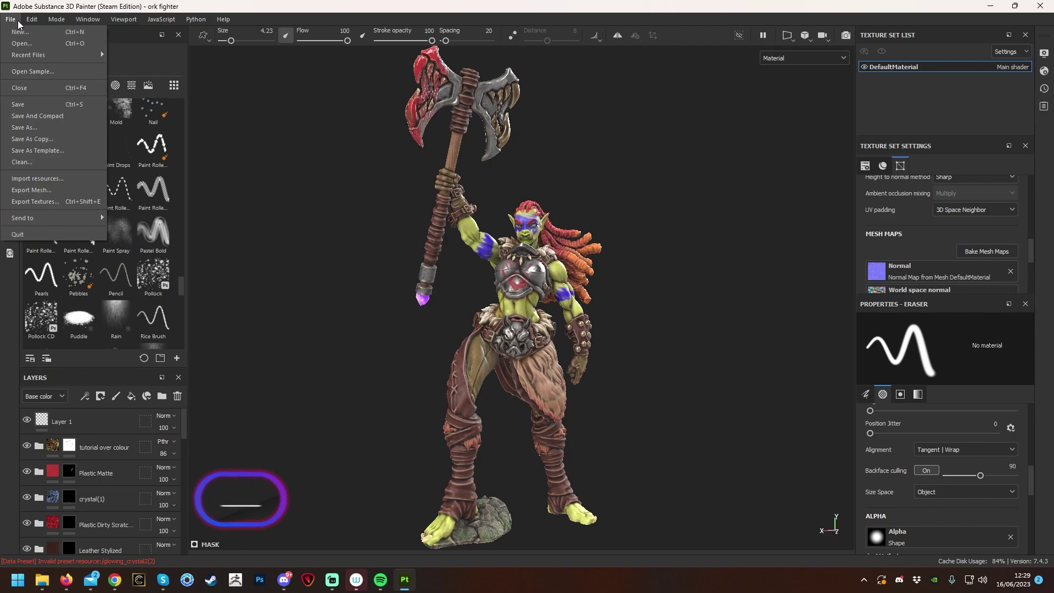
pyautogui.click(32, 190)
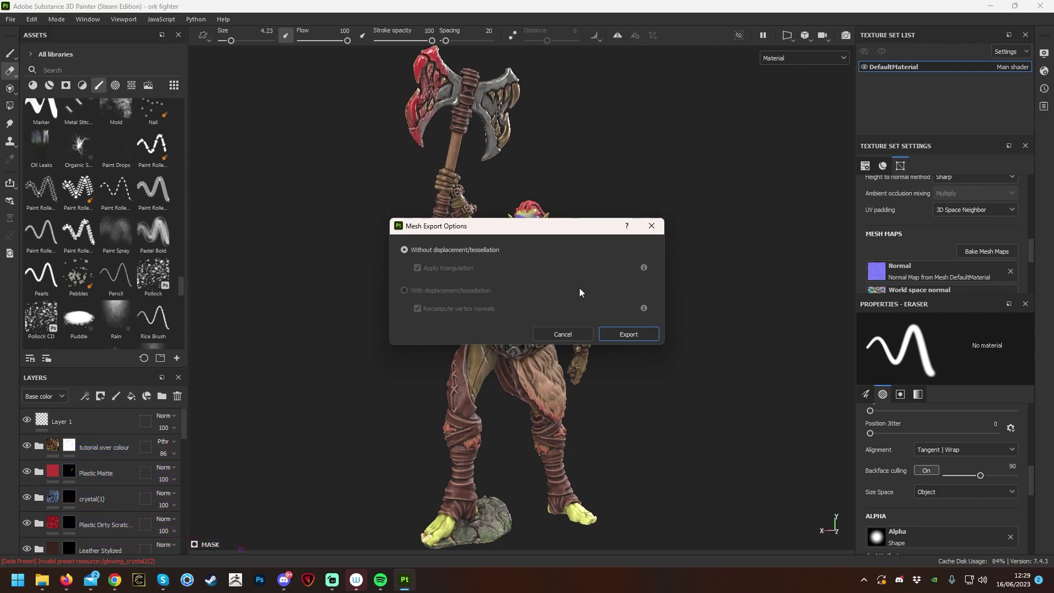
pyautogui.click(628, 335)
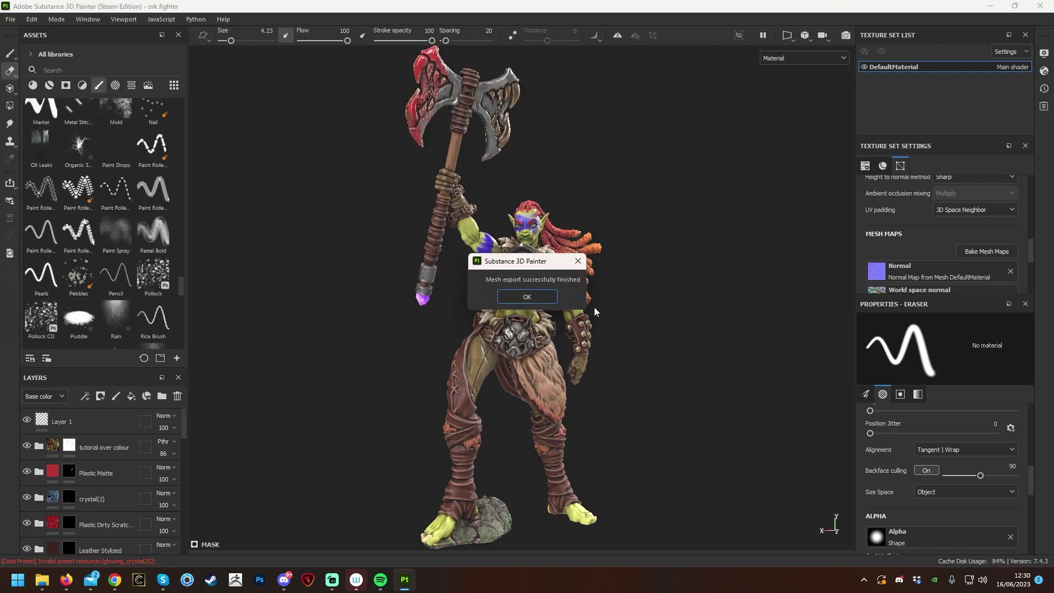
pyautogui.click(540, 298)
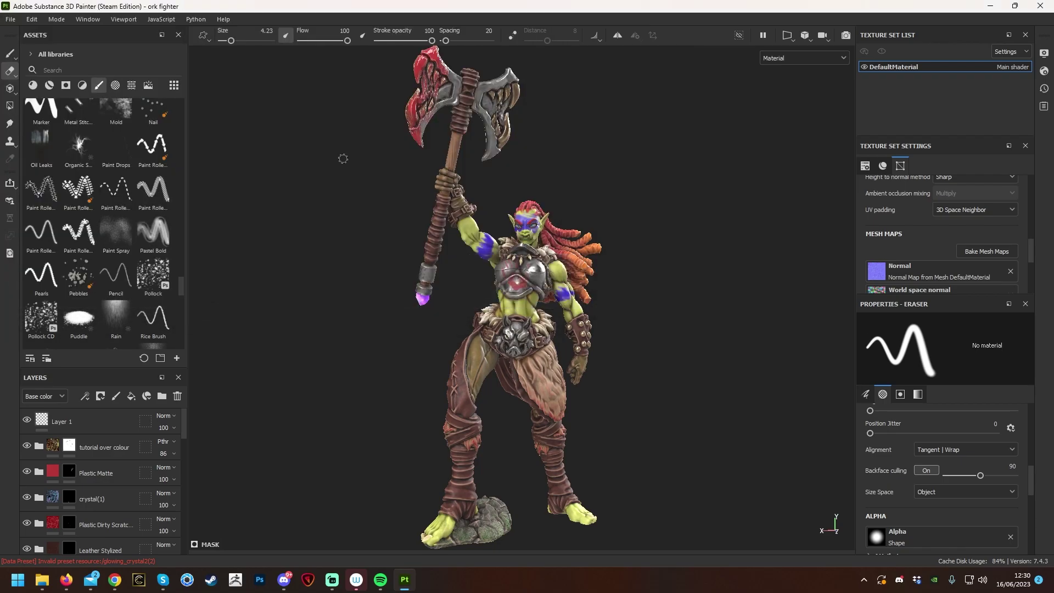
# Start a texture export and set its output directory to D:/Dropbox/Dropbox/Patreon/models/foundlings/Orc/Orc Warrior/tutorial.
pyautogui.click(10, 19)
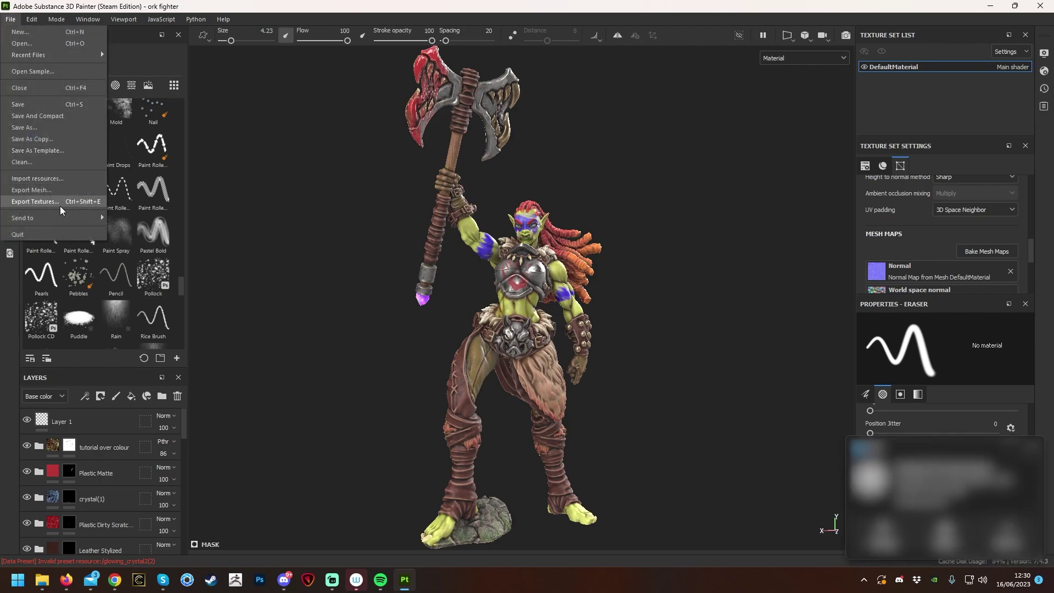
pyautogui.click(35, 202)
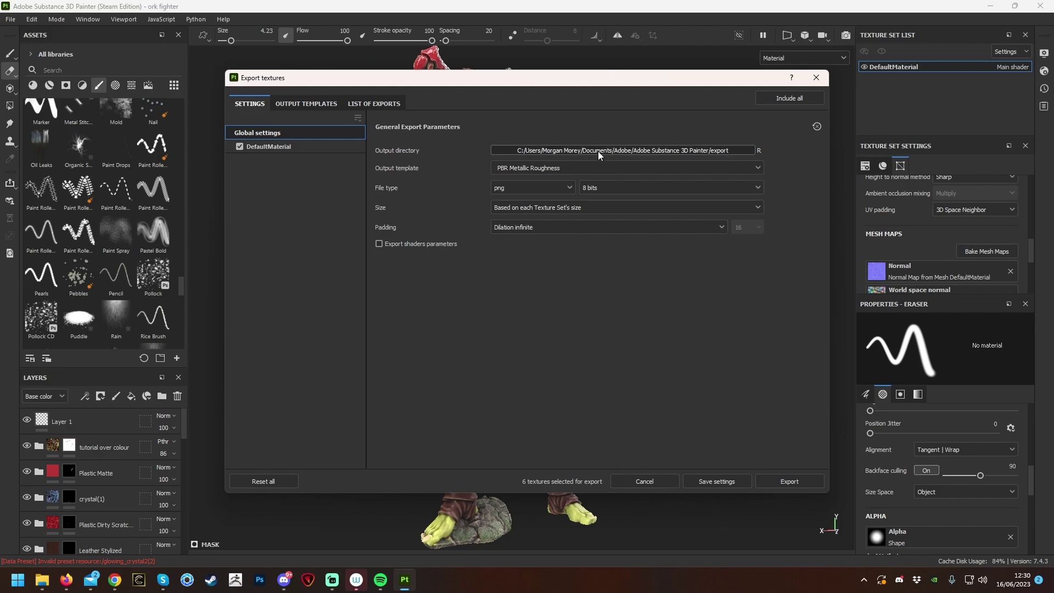
pyautogui.click(598, 150)
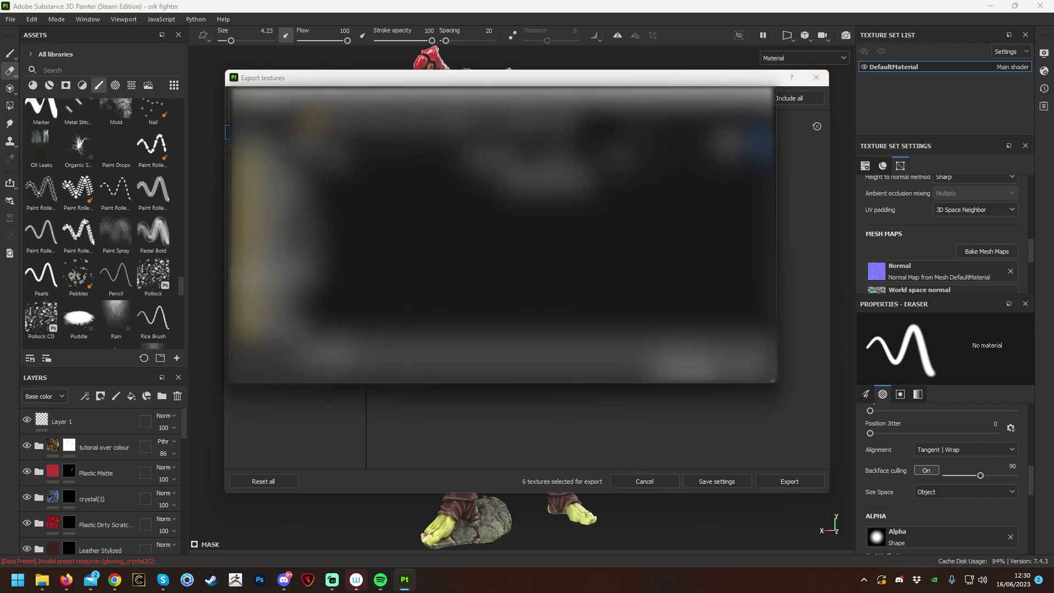
pyautogui.click(701, 366)
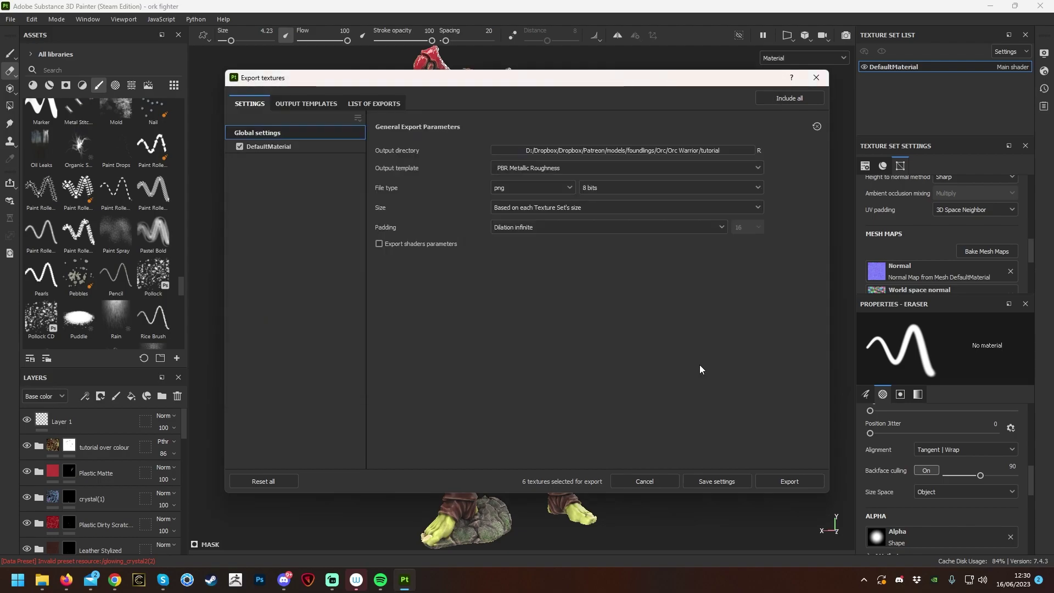
# Set the texture export's output template to 2D View and its file type to jpeg.
pyautogui.click(560, 167)
pyautogui.scroll(2, 611, 224)
pyautogui.click(525, 183)
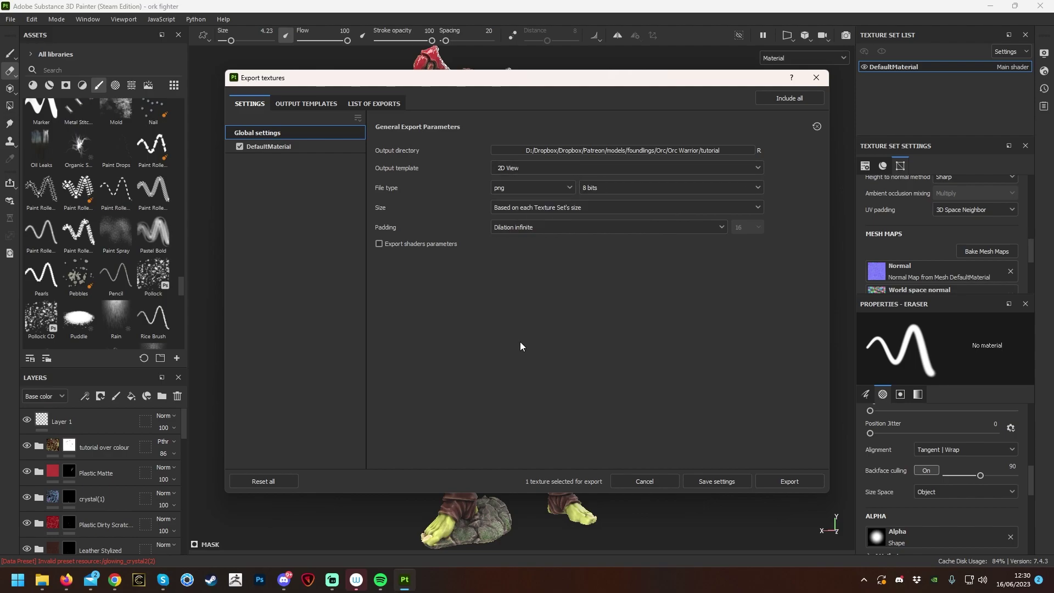
pyautogui.click(529, 192)
pyautogui.click(506, 231)
# Set the export size to Based on each Texture Set's size after trying 2048, and export the texture.
pyautogui.click(592, 204)
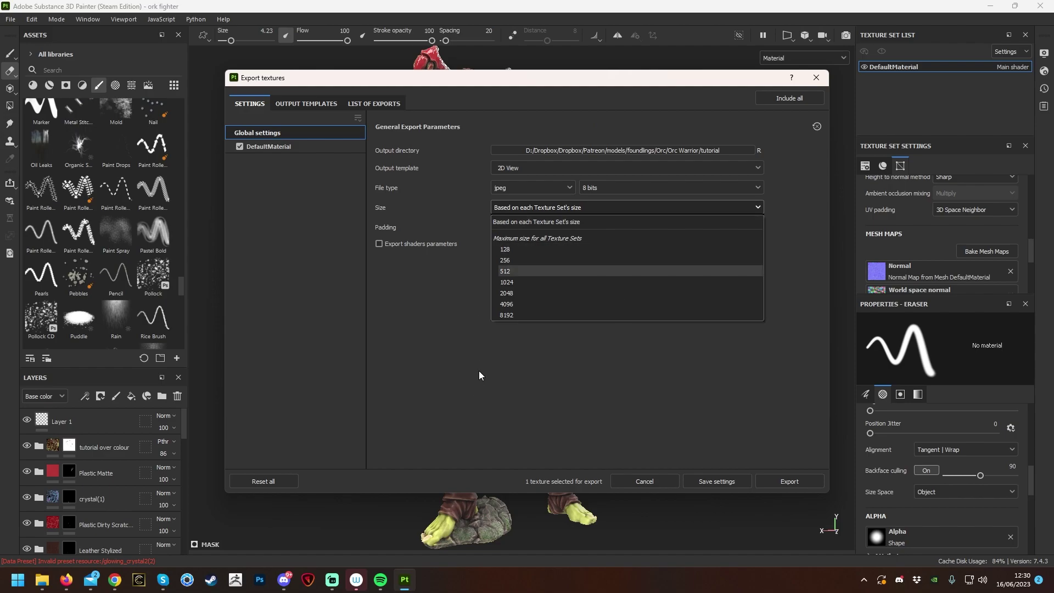
pyautogui.click(507, 294)
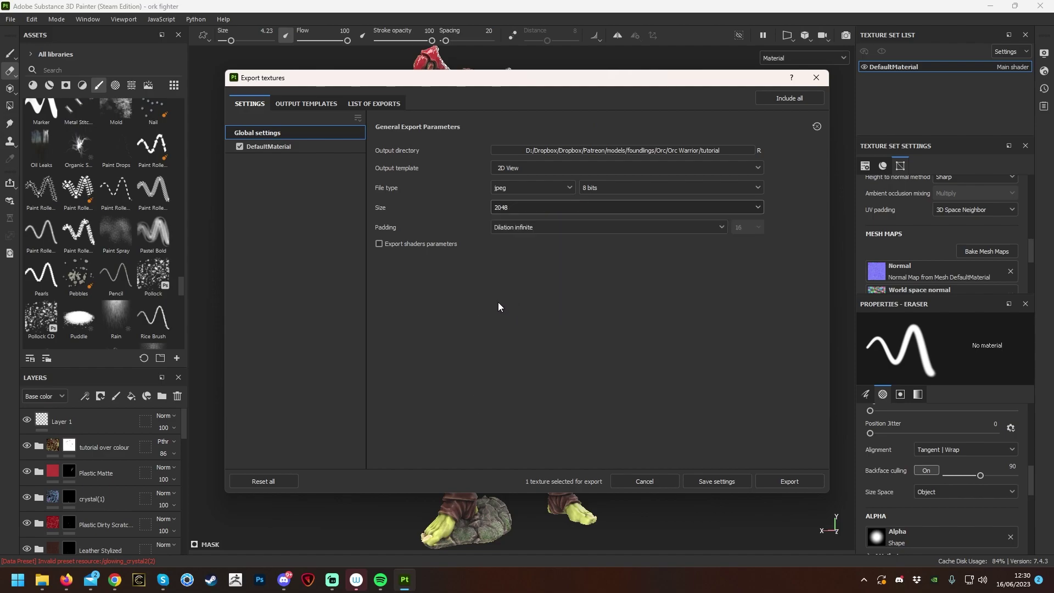
pyautogui.click(519, 205)
pyautogui.click(517, 221)
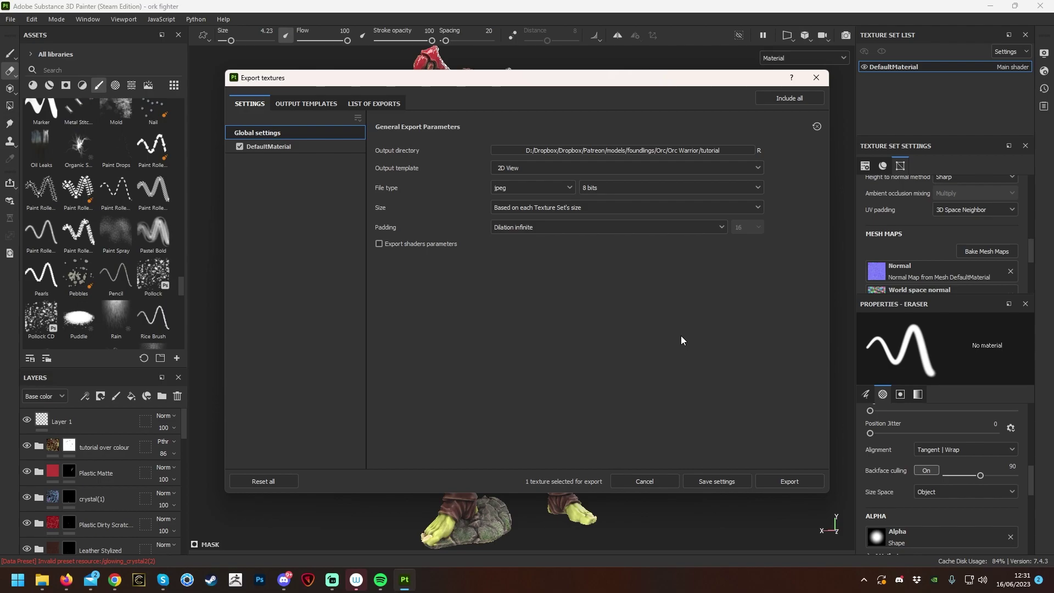
pyautogui.click(816, 485)
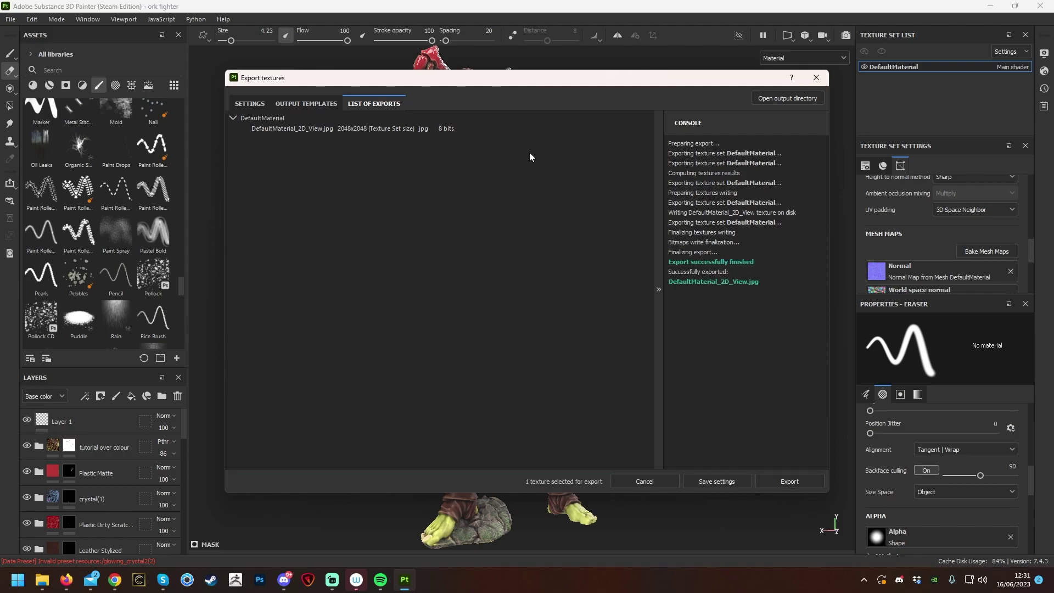
# Switch to ZBrush and import the ork fighter.obj mesh from the tutorial folder.
pyautogui.click(236, 579)
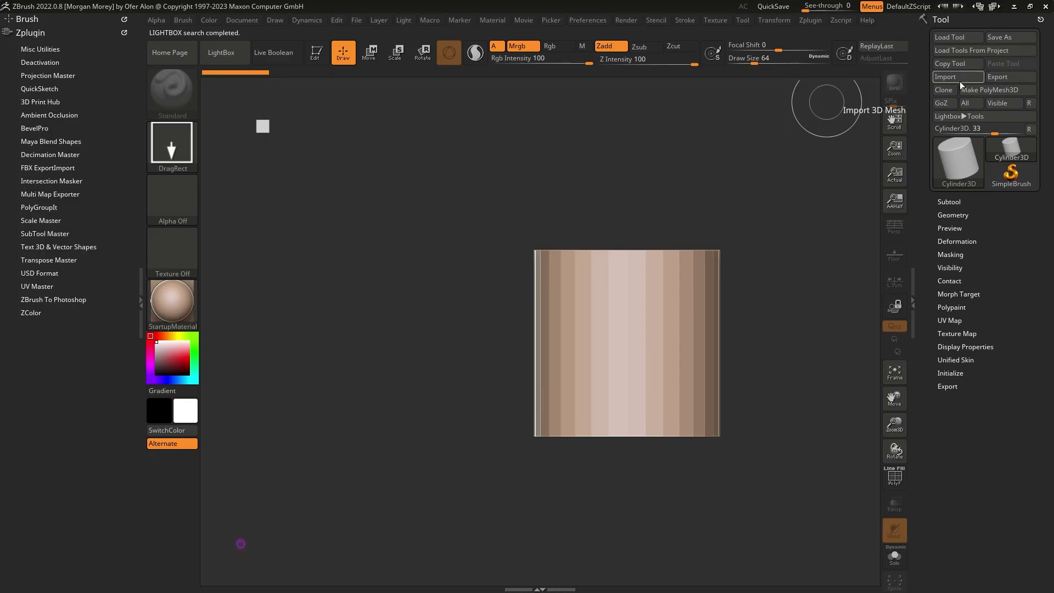
pyautogui.click(958, 77)
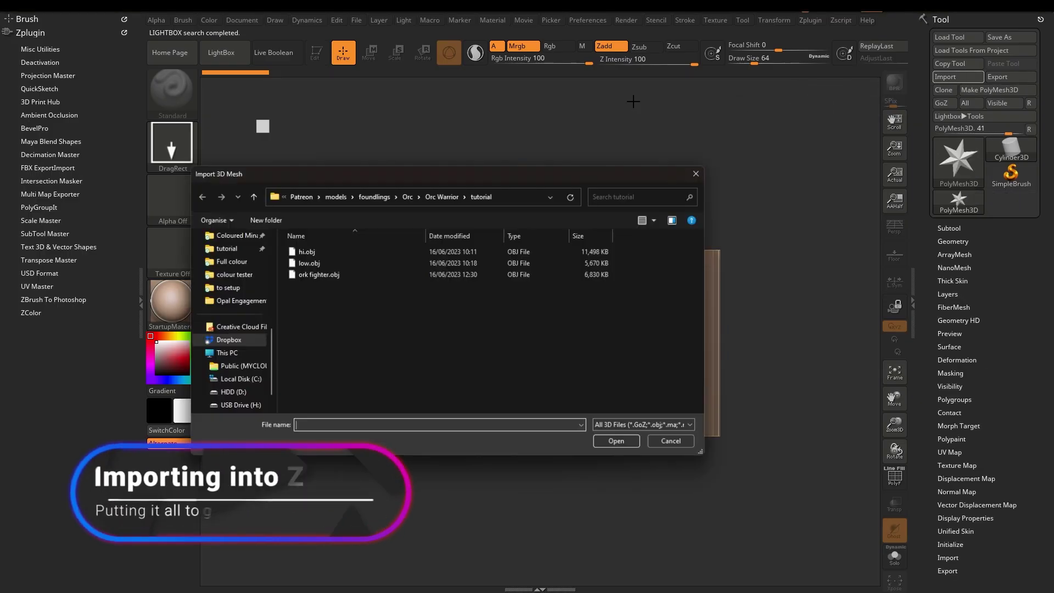
pyautogui.click(370, 280)
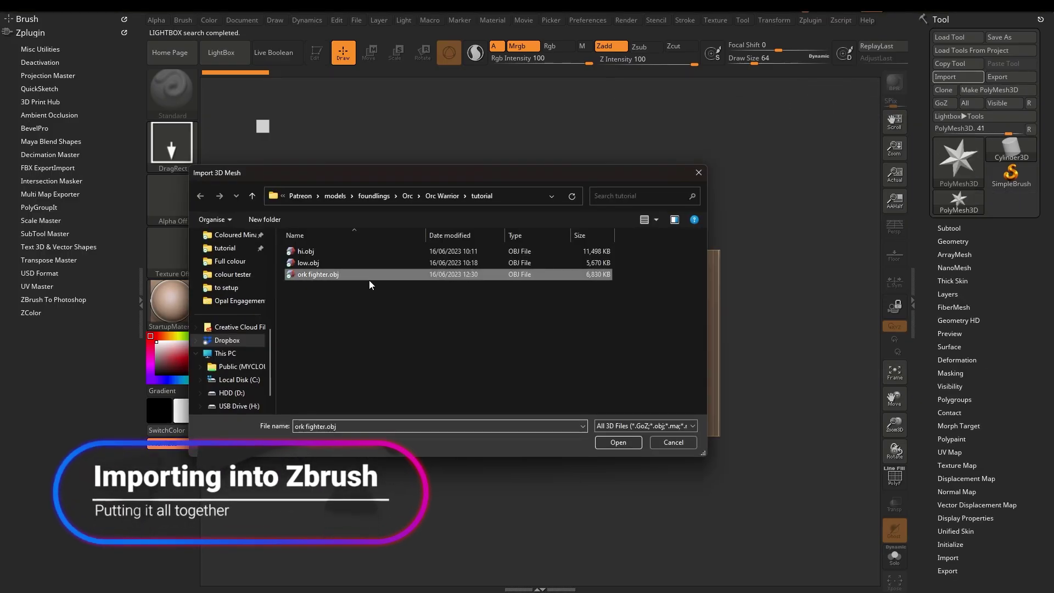
pyautogui.doubleClick(369, 280)
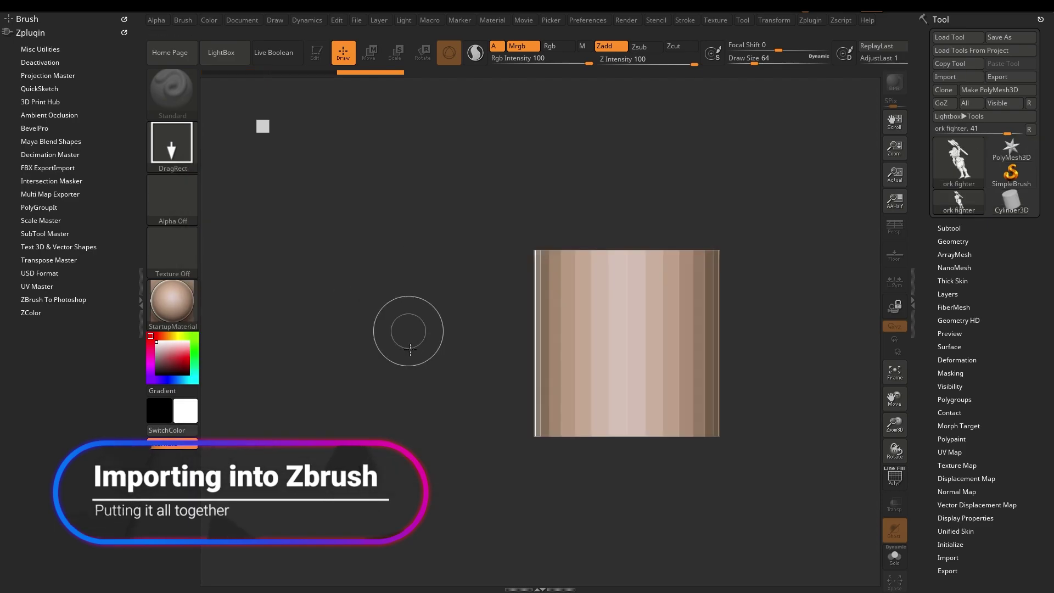
# Draw the ork fighter on the canvas as an editable mesh and clear the leftover cylinder.
pyautogui.moveTo(365, 341); pyautogui.dragTo(423, 506)
pyautogui.click(312, 45)
pyautogui.click(213, 20)
pyautogui.moveTo(234, 20)
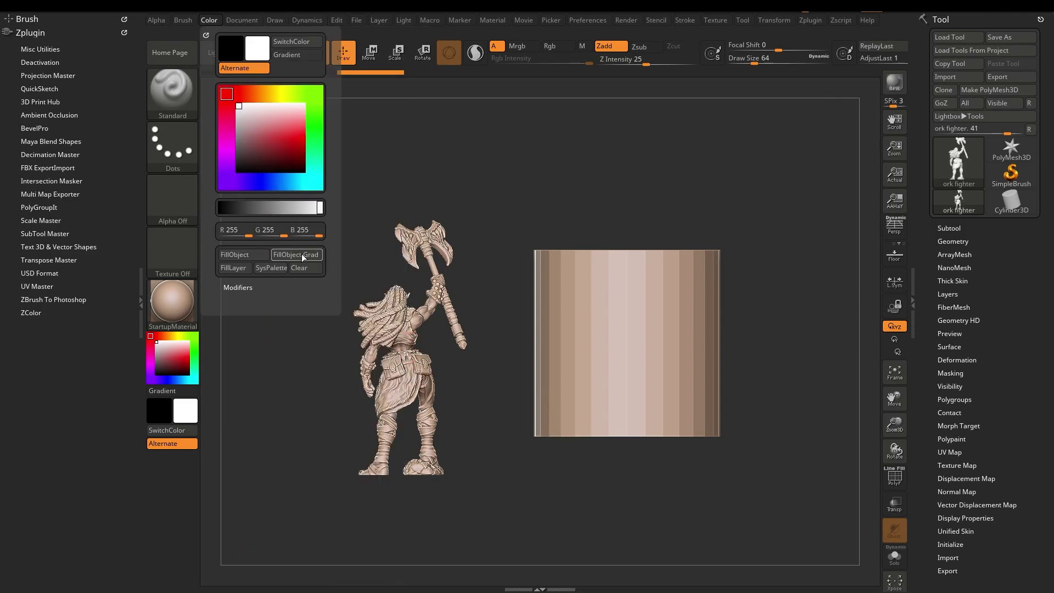
pyautogui.click(301, 254)
pyautogui.moveTo(552, 203); pyautogui.dragTo(644, 209)
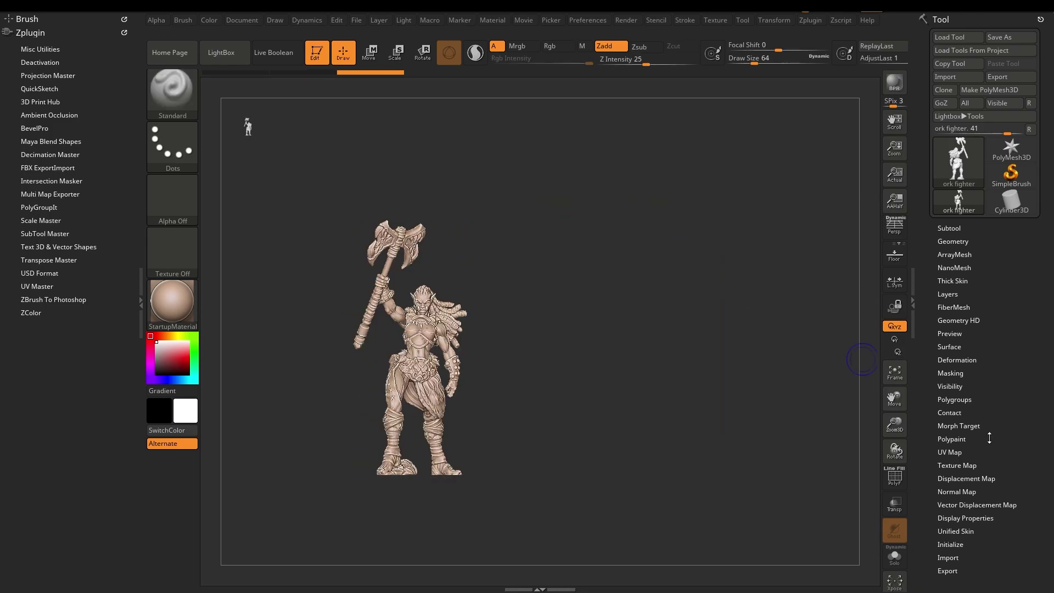
pyautogui.moveTo(895, 425); pyautogui.dragTo(944, 386)
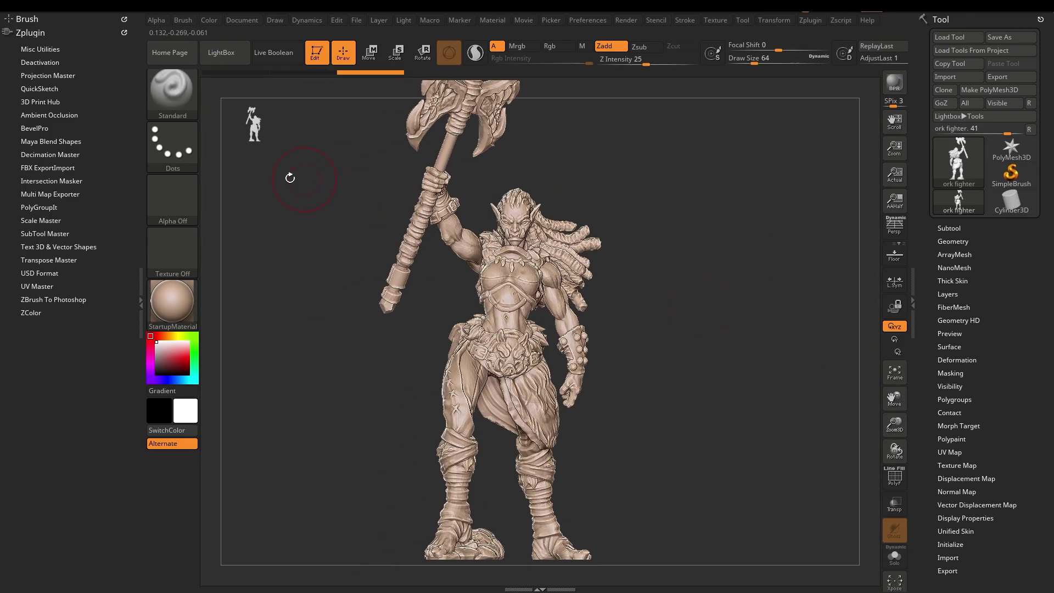
# Import the exported DefaultMaterial_2D_View texture and make it the current texture.
pyautogui.click(179, 257)
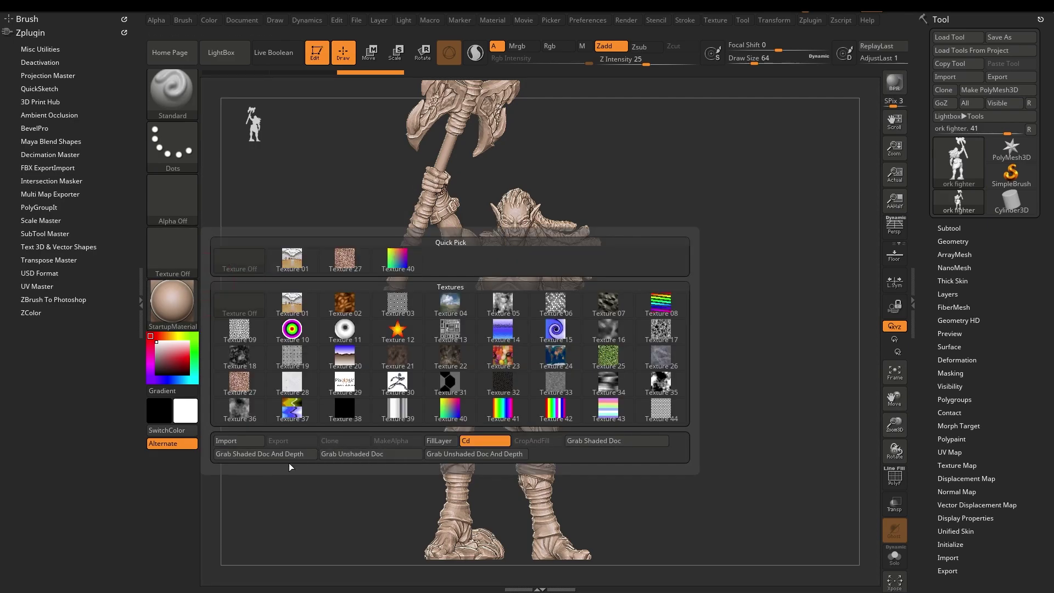
pyautogui.click(241, 443)
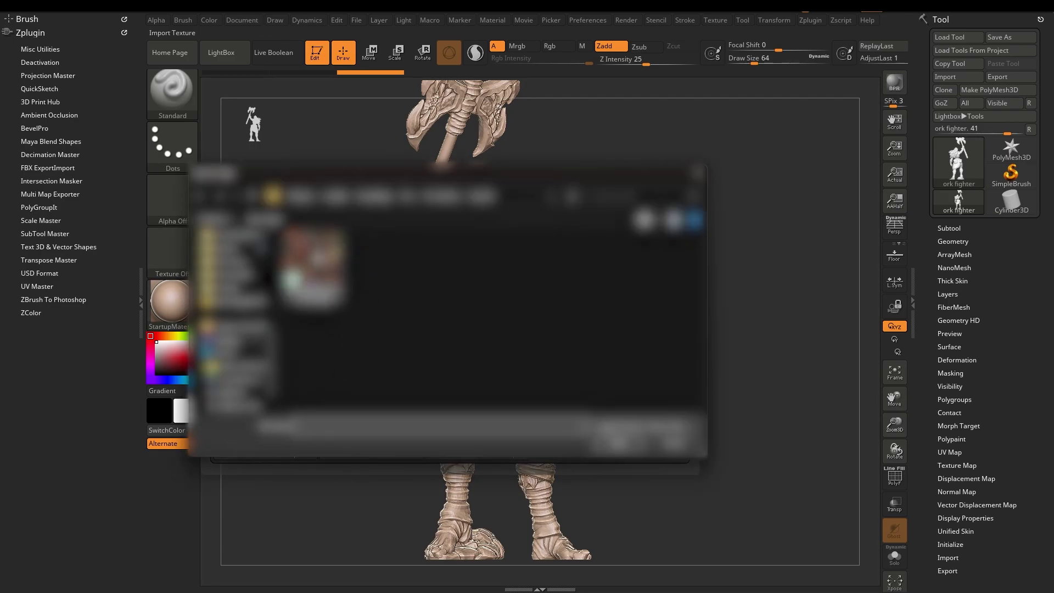
pyautogui.doubleClick(322, 258)
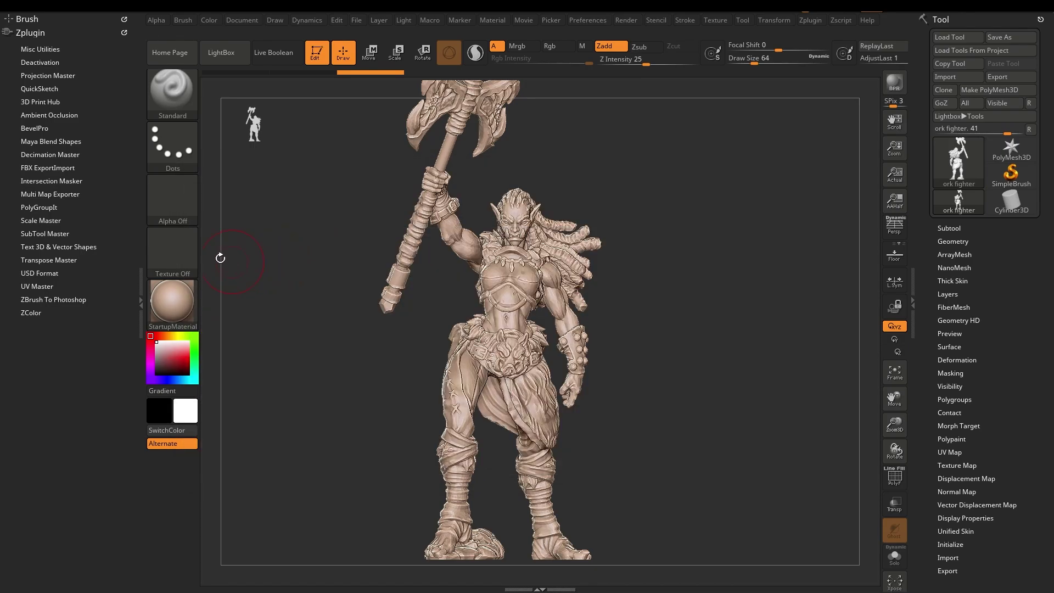
pyautogui.click(165, 254)
pyautogui.click(450, 263)
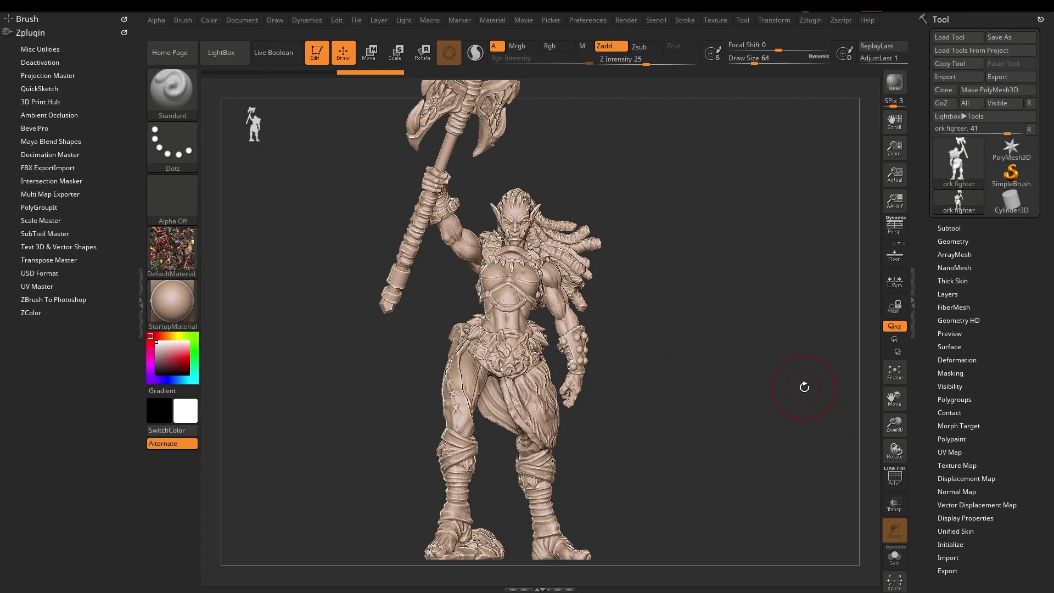
# Assign the imported DefaultMaterial texture as the ork fighter's texture map.
pyautogui.click(968, 464)
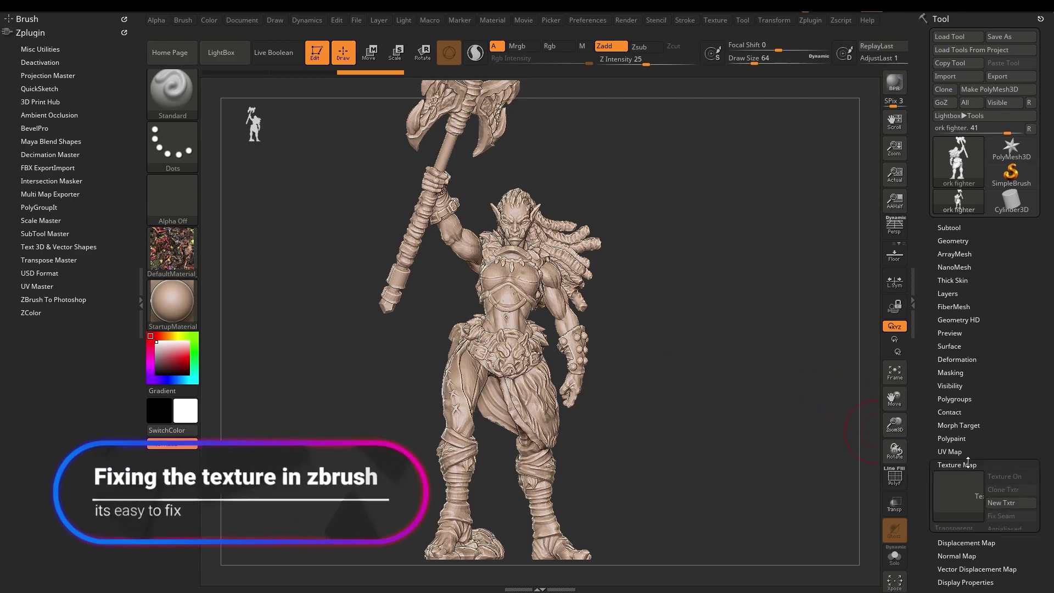
pyautogui.click(958, 494)
pyautogui.click(641, 393)
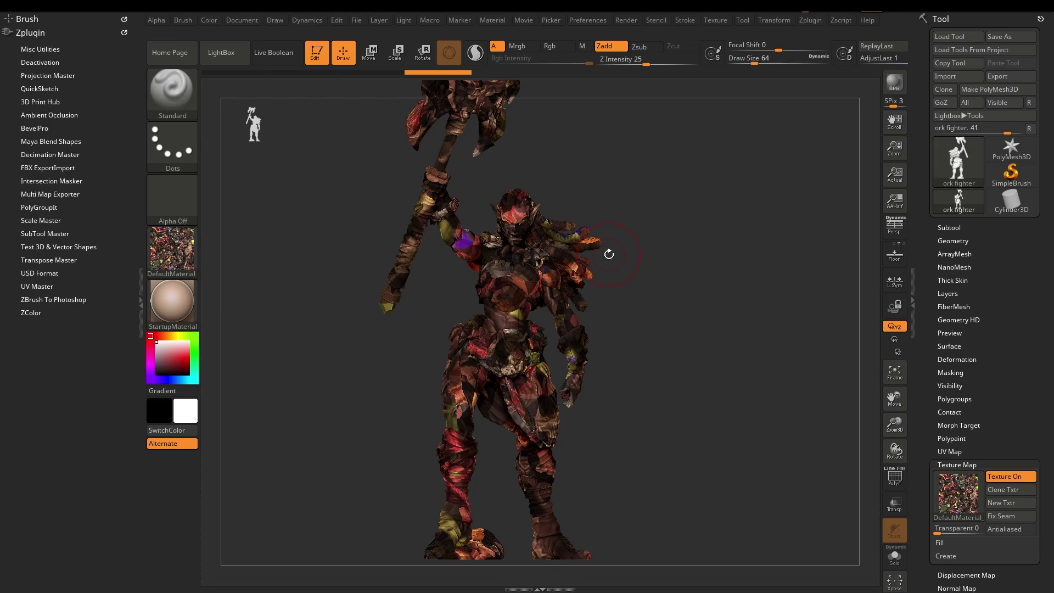
pyautogui.moveTo(736, 337); pyautogui.dragTo(520, 172)
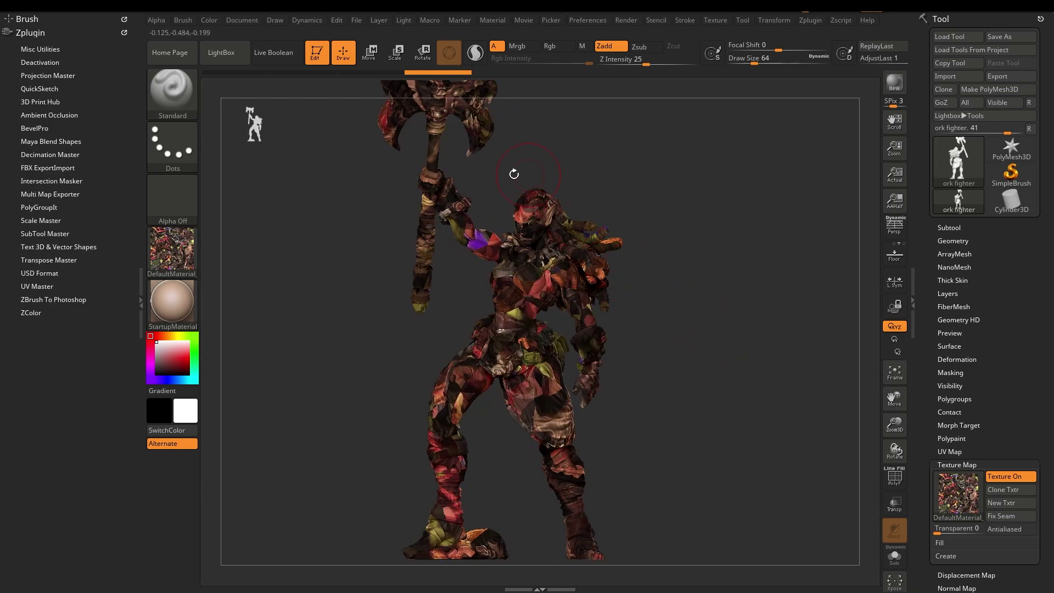
# Flip the DefaultMaterial texture vertically and reassign it to the model's texture map.
pyautogui.click(183, 268)
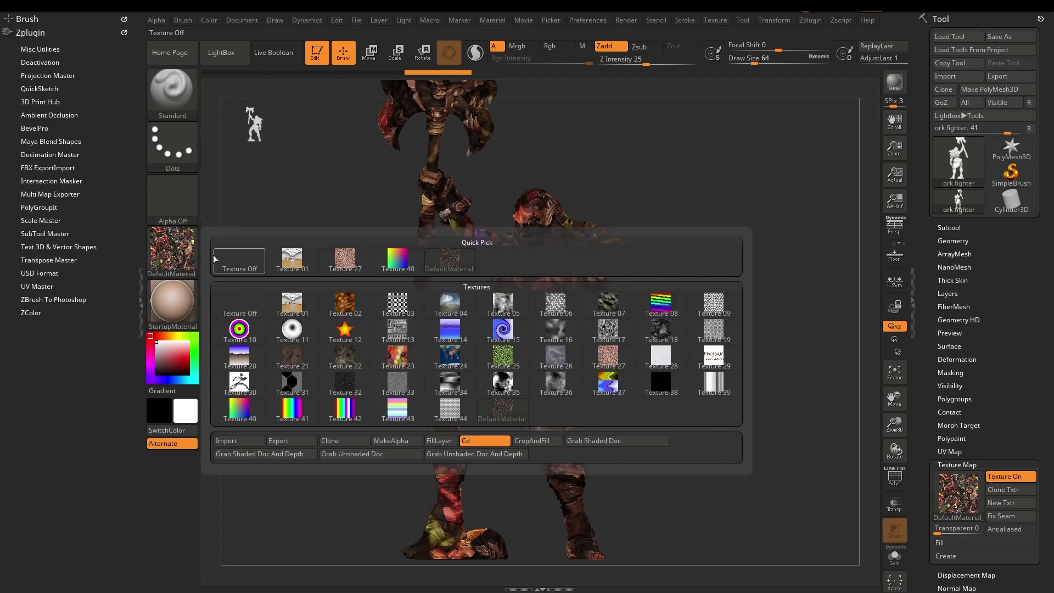
pyautogui.click(716, 21)
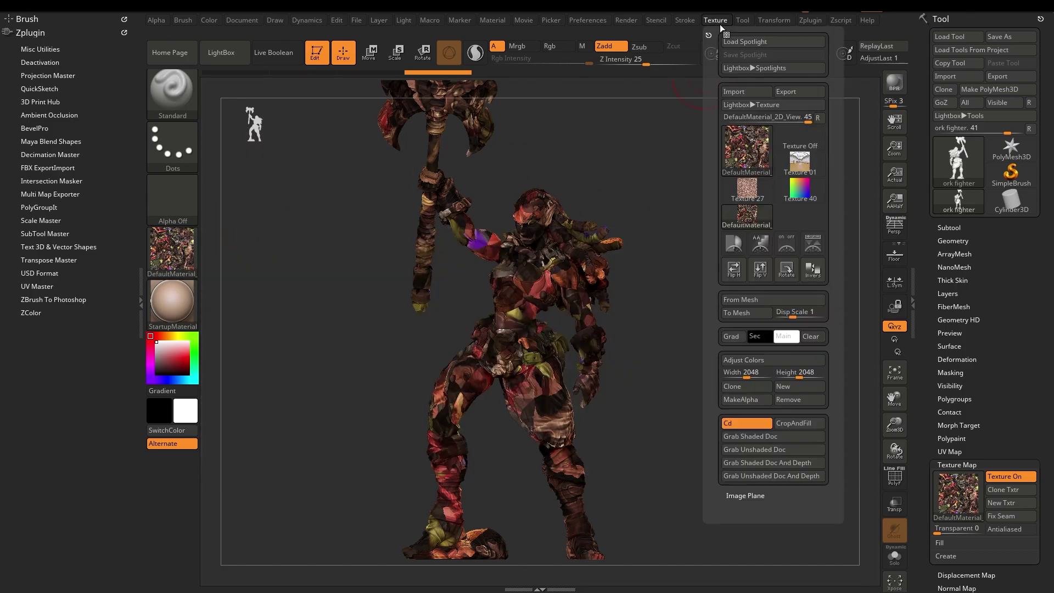
pyautogui.click(762, 278)
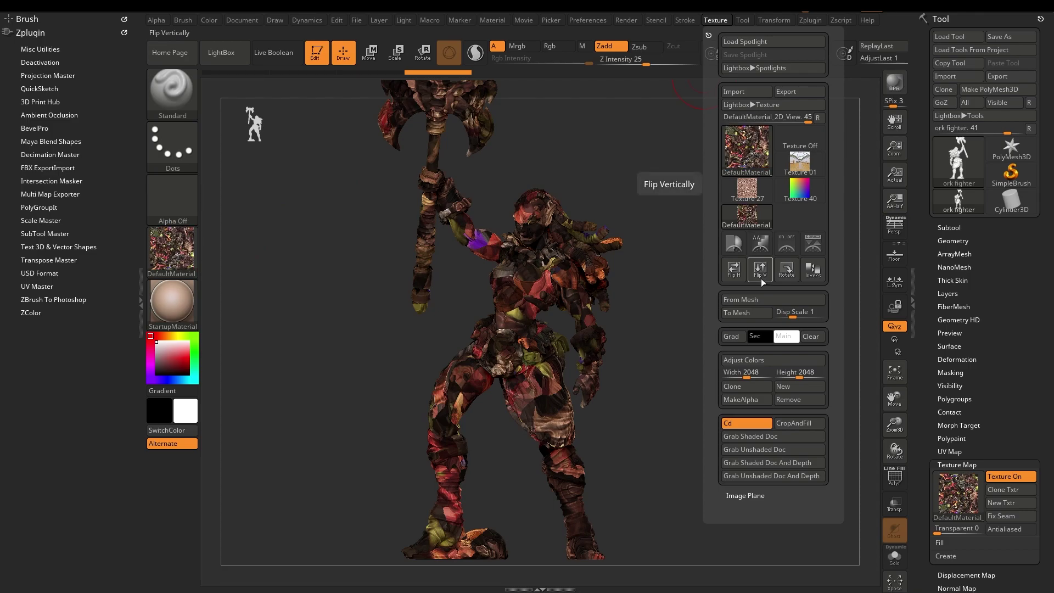
pyautogui.click(958, 494)
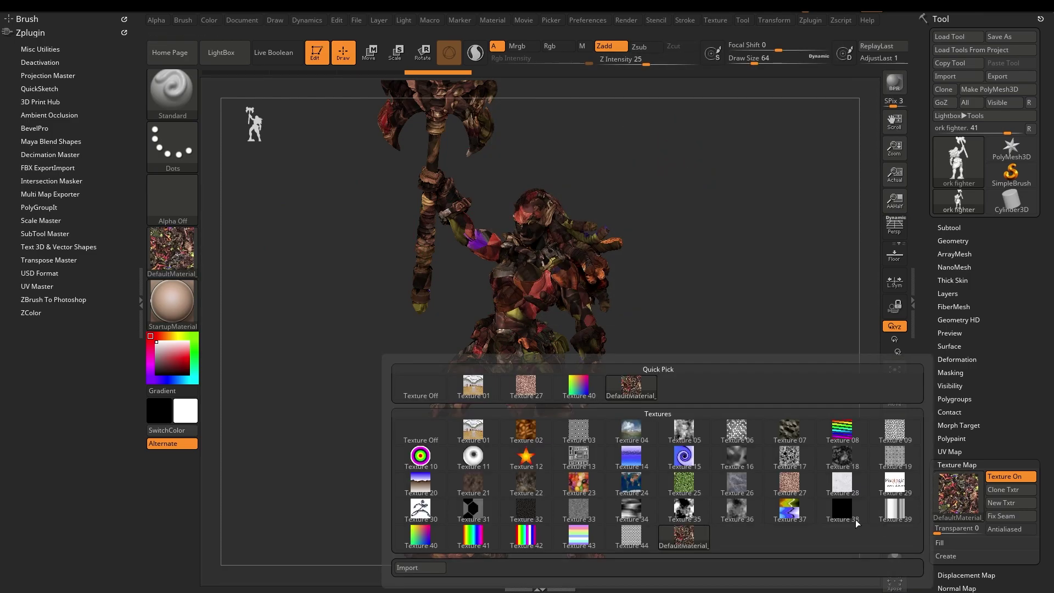
pyautogui.click(638, 384)
pyautogui.moveTo(697, 407); pyautogui.dragTo(766, 393)
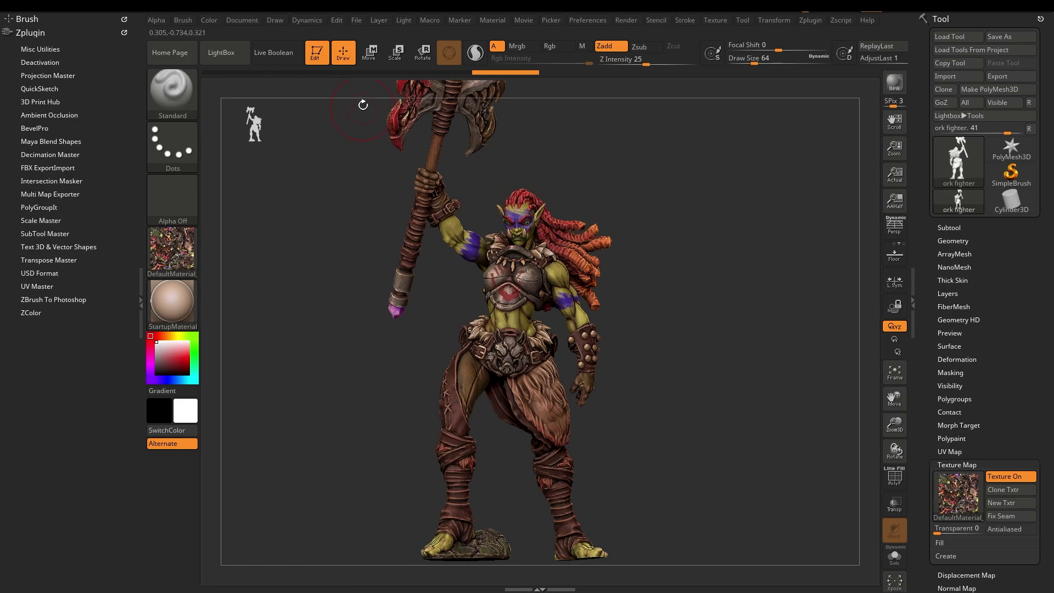
pyautogui.moveTo(721, 262); pyautogui.dragTo(674, 246)
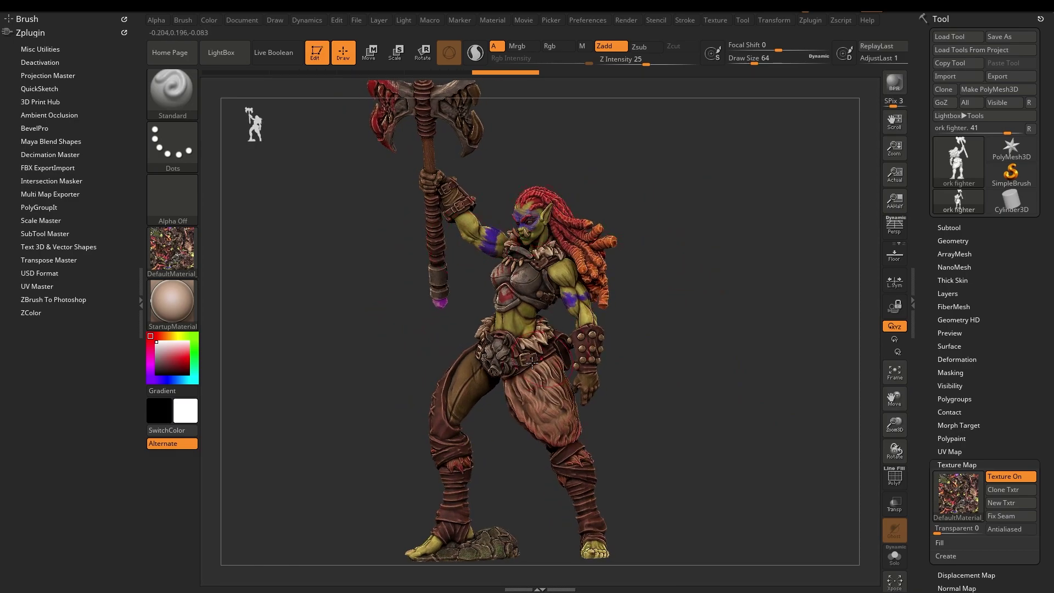
# Preview the textured ork fighter with the SkinShade4 material.
pyautogui.click(184, 301)
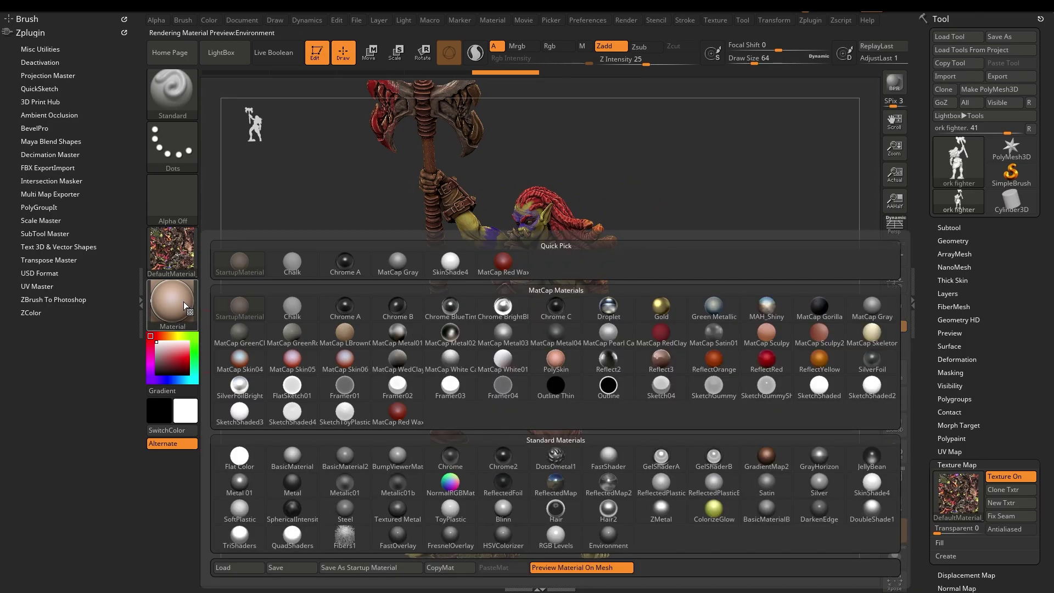
pyautogui.click(450, 262)
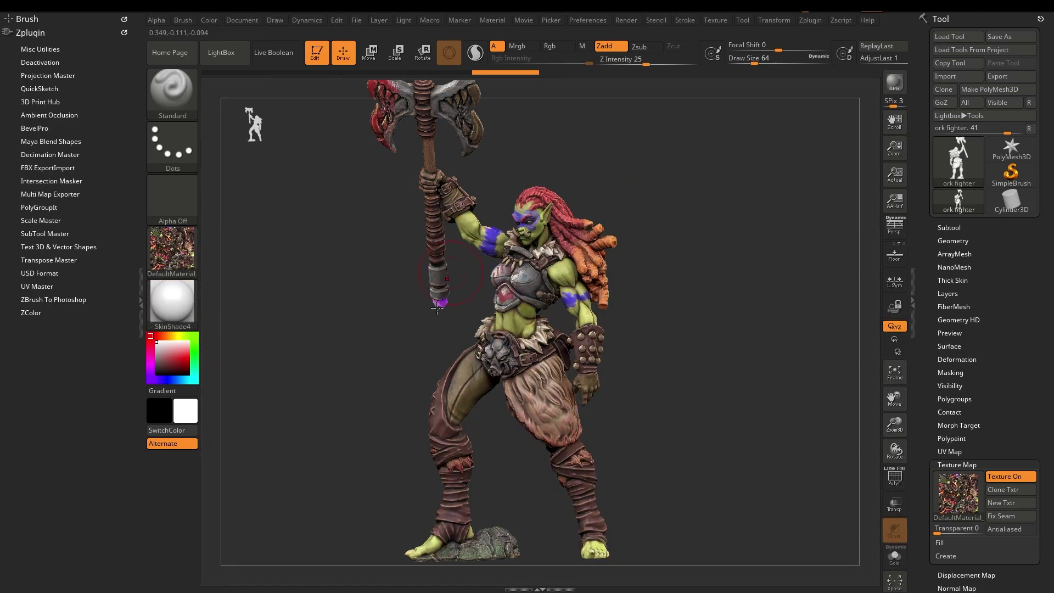
pyautogui.moveTo(344, 418); pyautogui.dragTo(461, 413)
pyautogui.moveTo(769, 291); pyautogui.dragTo(640, 298)
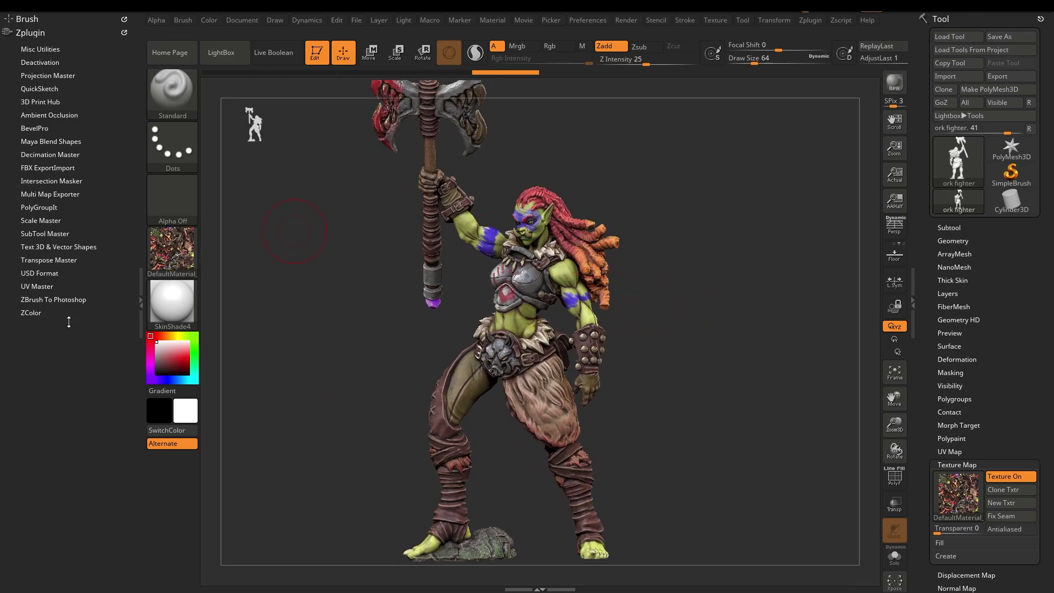
# Change the ork fighter's material to Flat Color and check the model from behind.
pyautogui.click(167, 301)
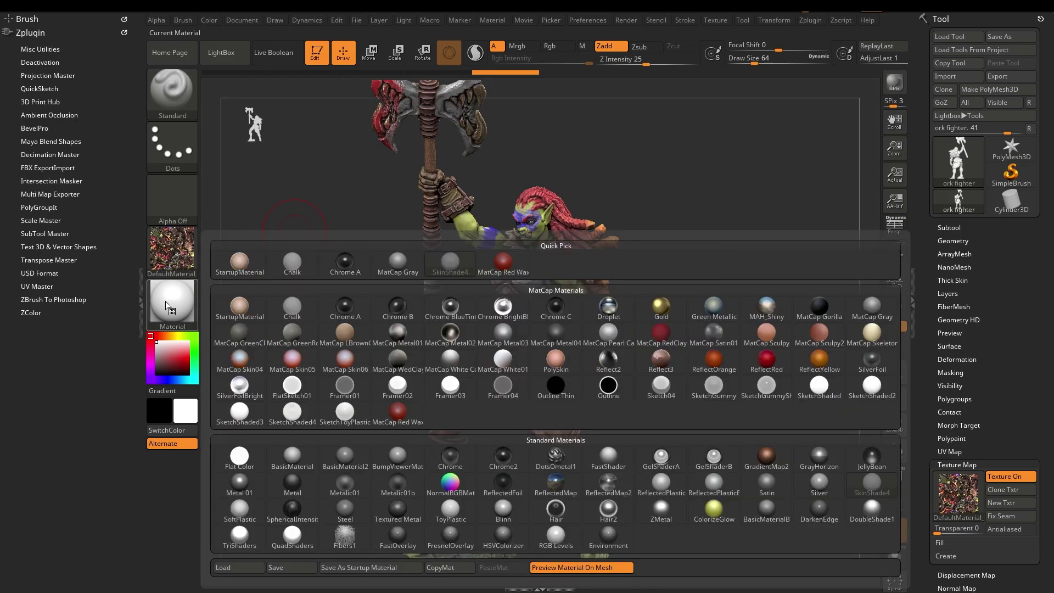
pyautogui.click(163, 300)
pyautogui.click(161, 300)
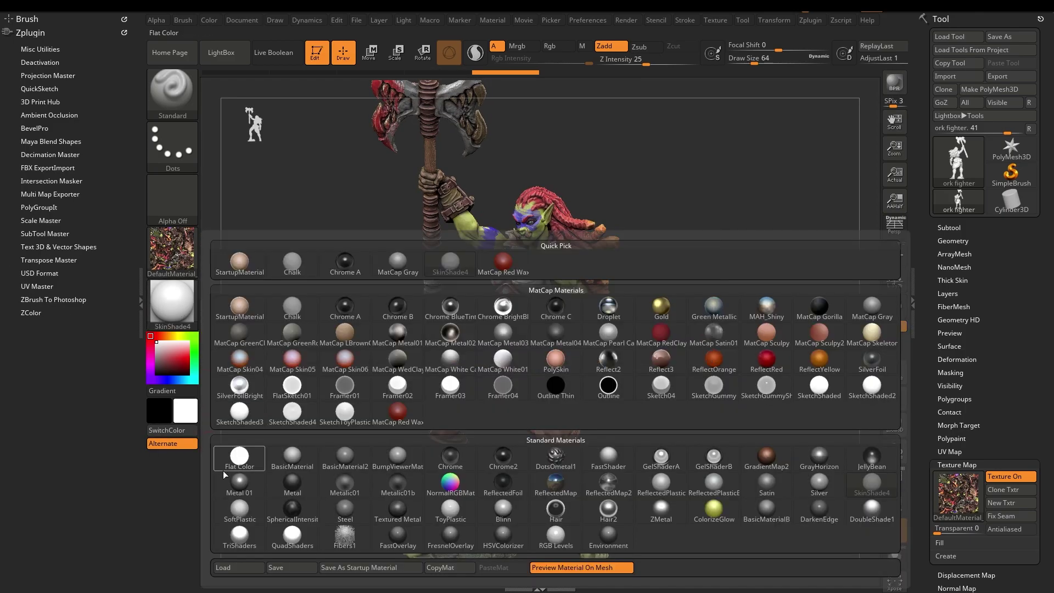
pyautogui.click(242, 466)
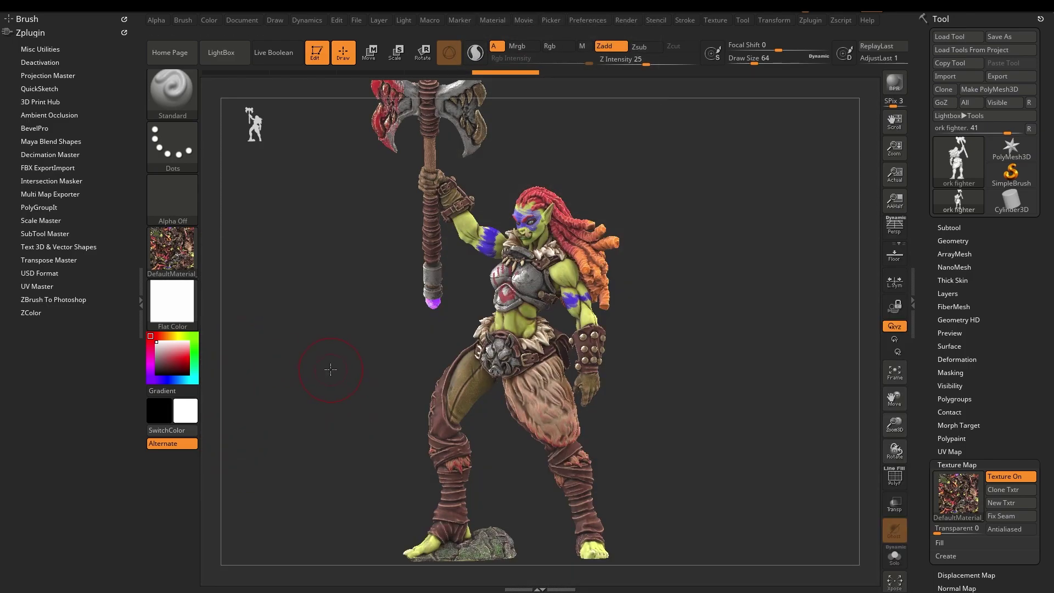
pyautogui.moveTo(354, 356); pyautogui.dragTo(648, 355)
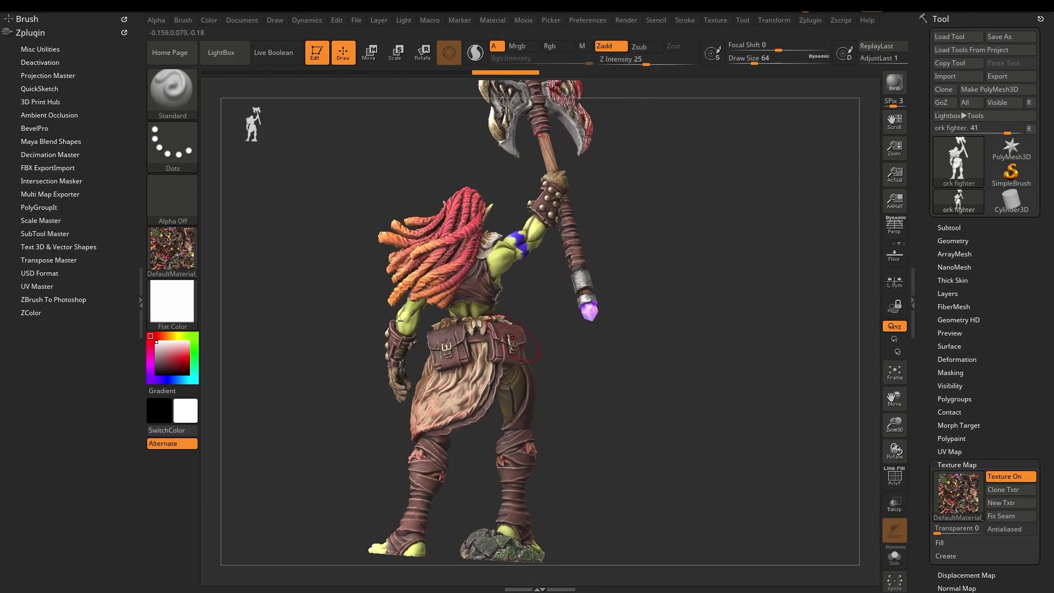
# Turn the model's texture map off and back on to compare it with the untextured mesh.
pyautogui.click(170, 260)
pyautogui.click(1009, 477)
pyautogui.moveTo(659, 350)
pyautogui.mouseDown()
pyautogui.moveTo(677, 356)
pyautogui.moveTo(492, 341)
pyautogui.moveTo(655, 348)
pyautogui.mouseUp()
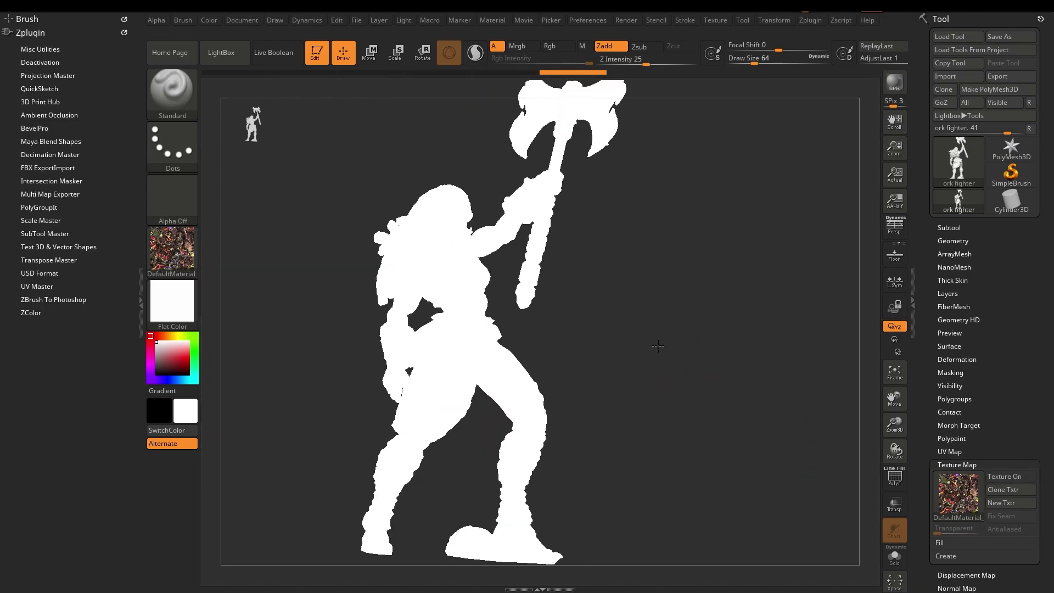
pyautogui.click(1009, 476)
pyautogui.moveTo(831, 381); pyautogui.dragTo(807, 337)
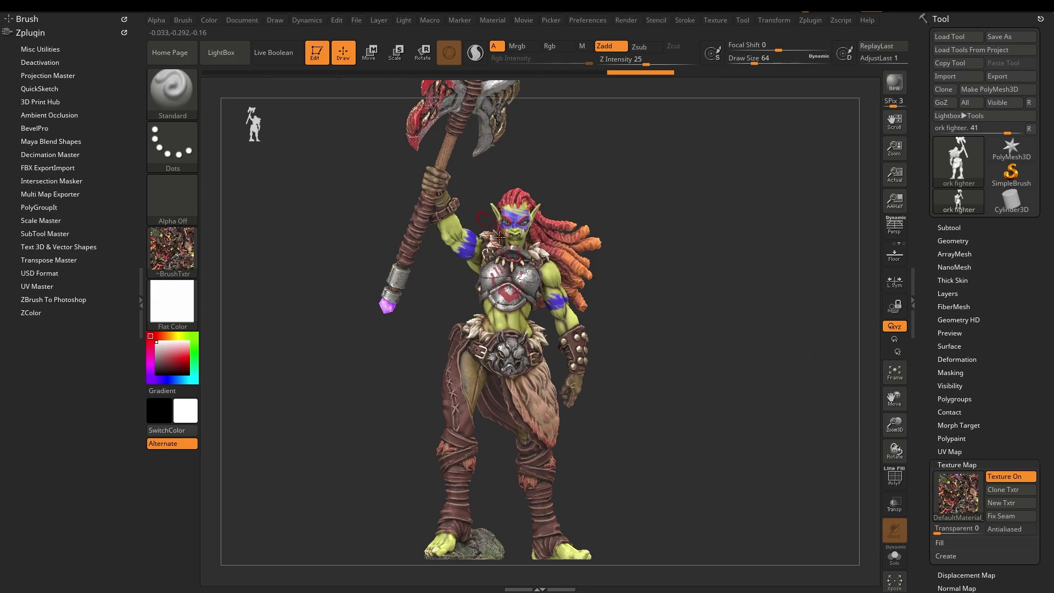
# Update the 3D Print Hub size ratios in millimetres and set the model's Y height to 50 mm.
pyautogui.click(38, 102)
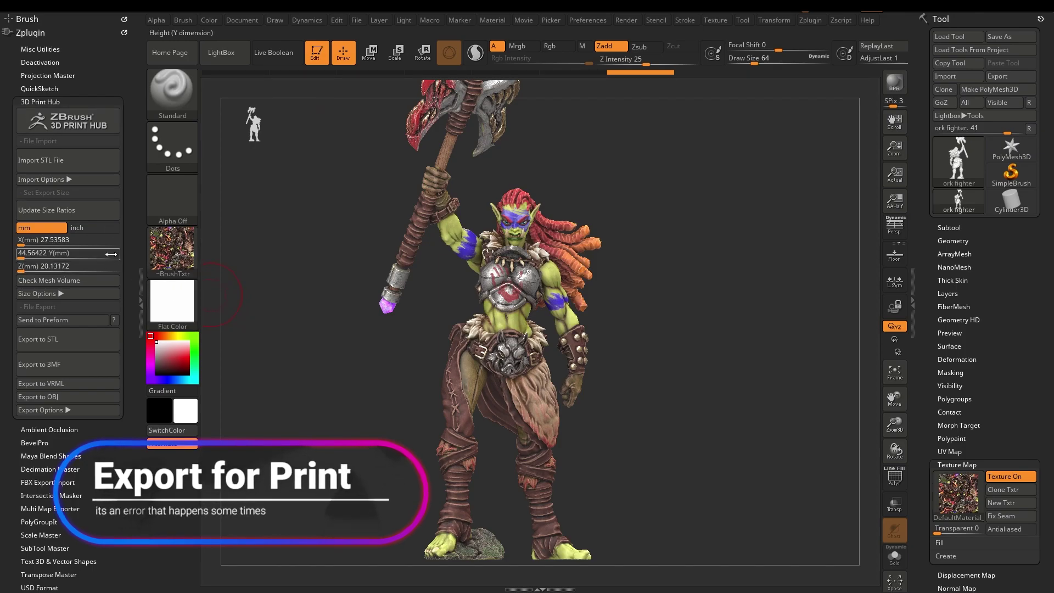
pyautogui.click(95, 210)
pyautogui.click(645, 175)
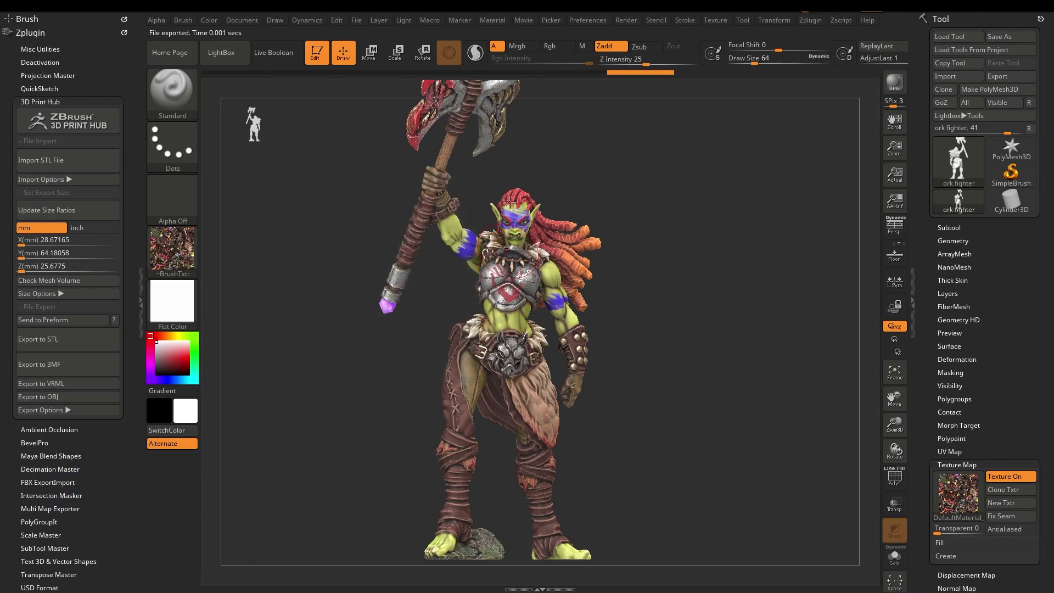
pyautogui.click(66, 253)
pyautogui.write('50')
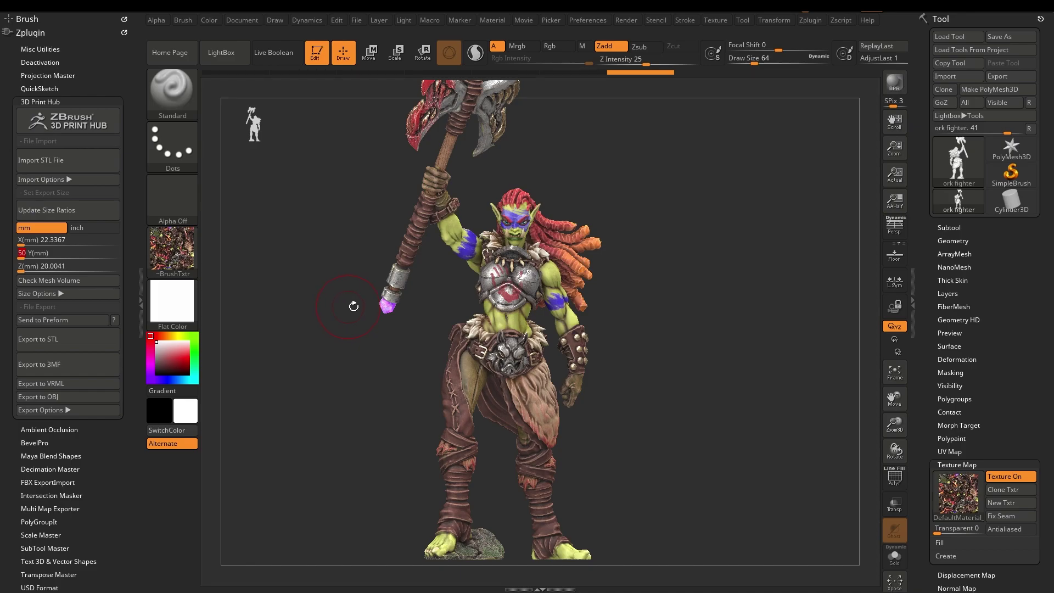
# Set the 3D Print Hub export options to export all subtools as separate files with JPG textures and without polypaint.
pyautogui.moveTo(763, 341); pyautogui.dragTo(530, 237)
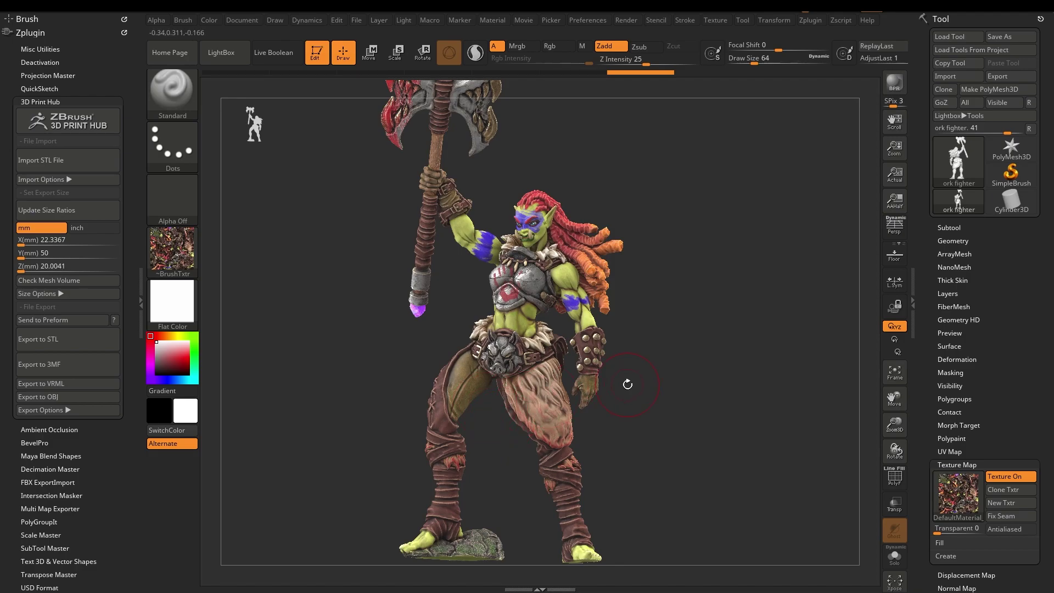
pyautogui.moveTo(715, 442); pyautogui.dragTo(664, 330)
pyautogui.moveTo(739, 295); pyautogui.dragTo(676, 266)
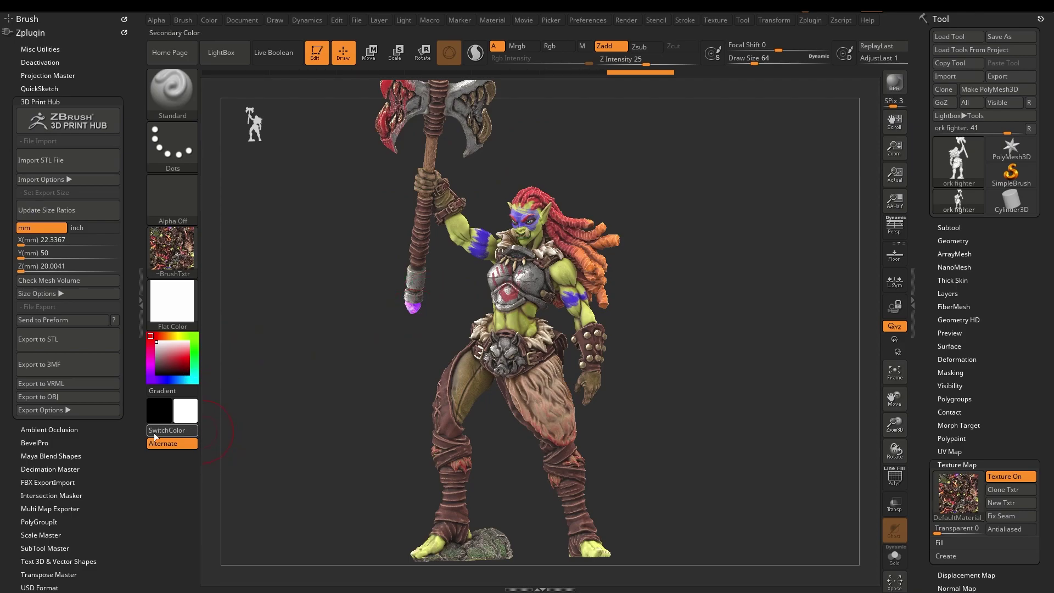
pyautogui.click(57, 412)
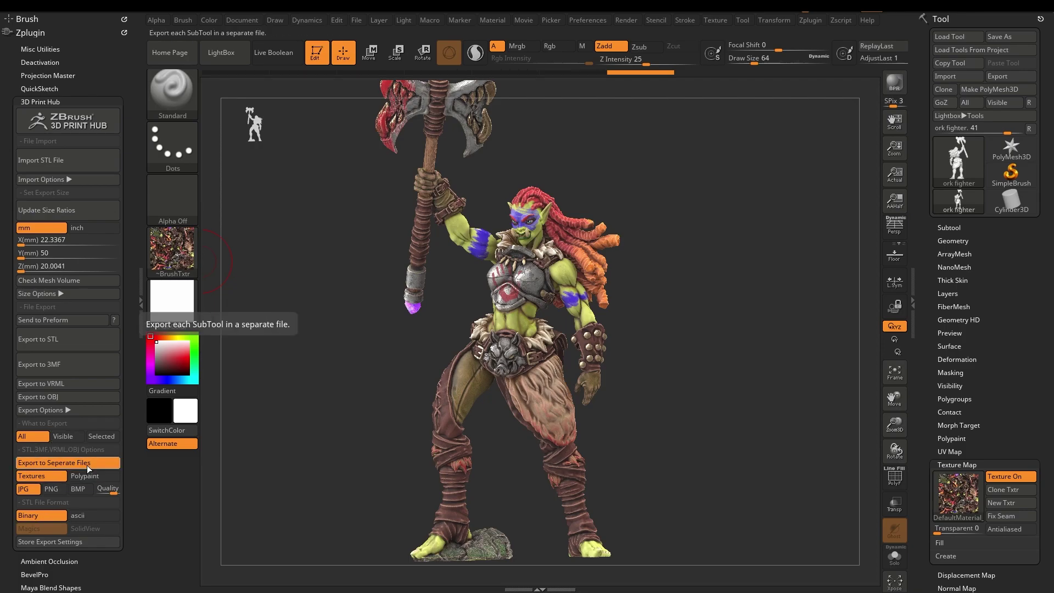
pyautogui.click(52, 477)
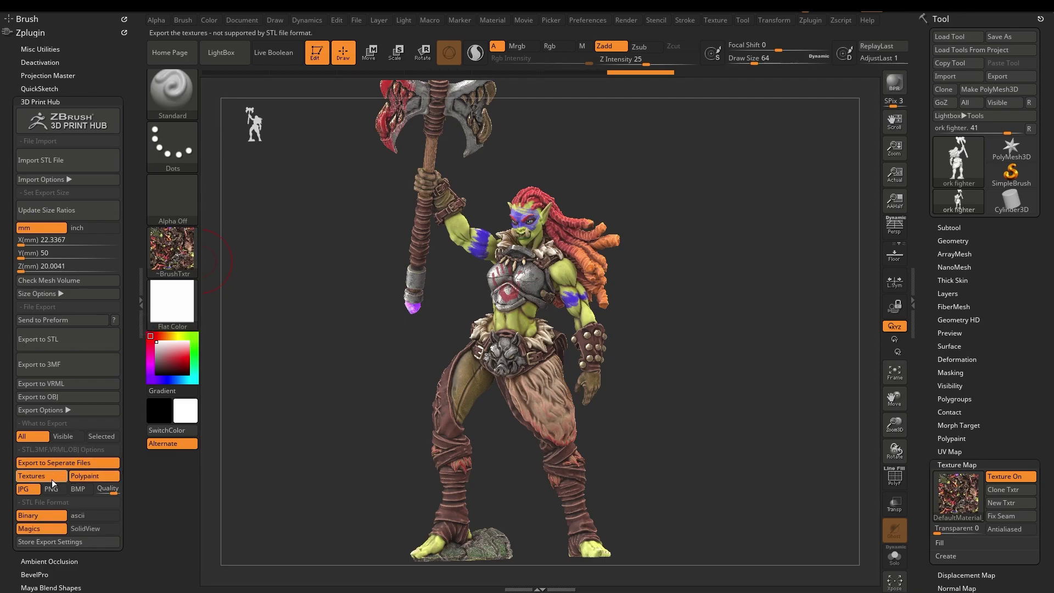
pyautogui.click(94, 477)
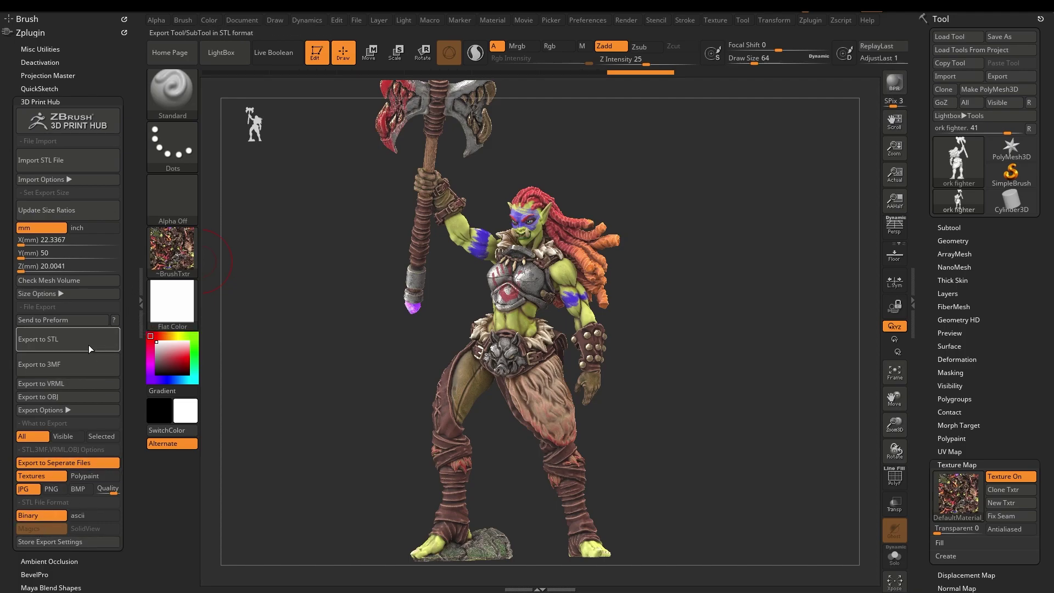
# Export the ork fighter in OBJ format as ork_fighter.obj into a new folder named "to print".
pyautogui.click(73, 394)
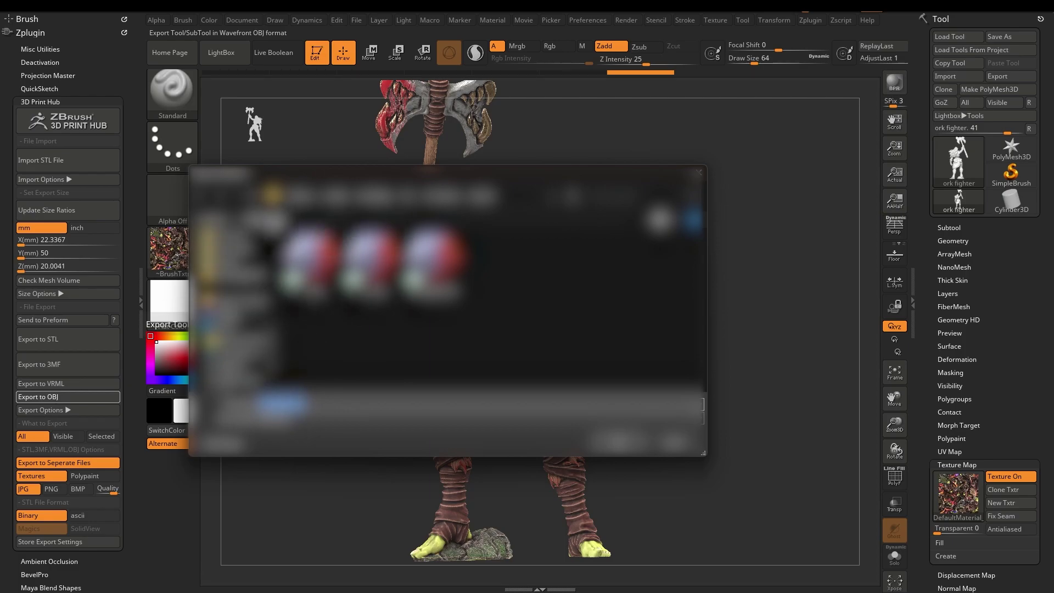
pyautogui.click(273, 223)
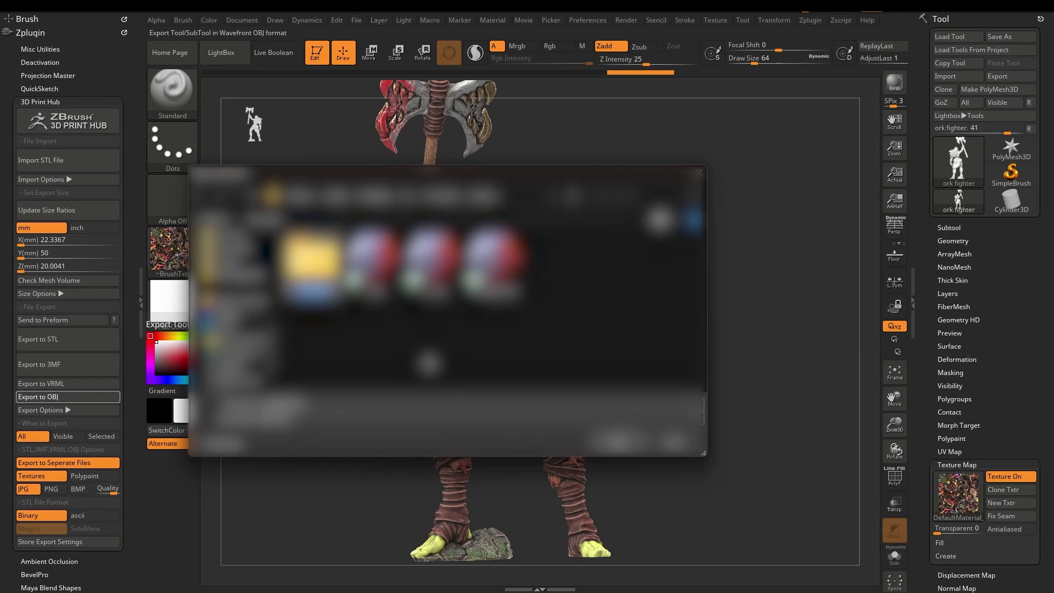
pyautogui.press('Return')
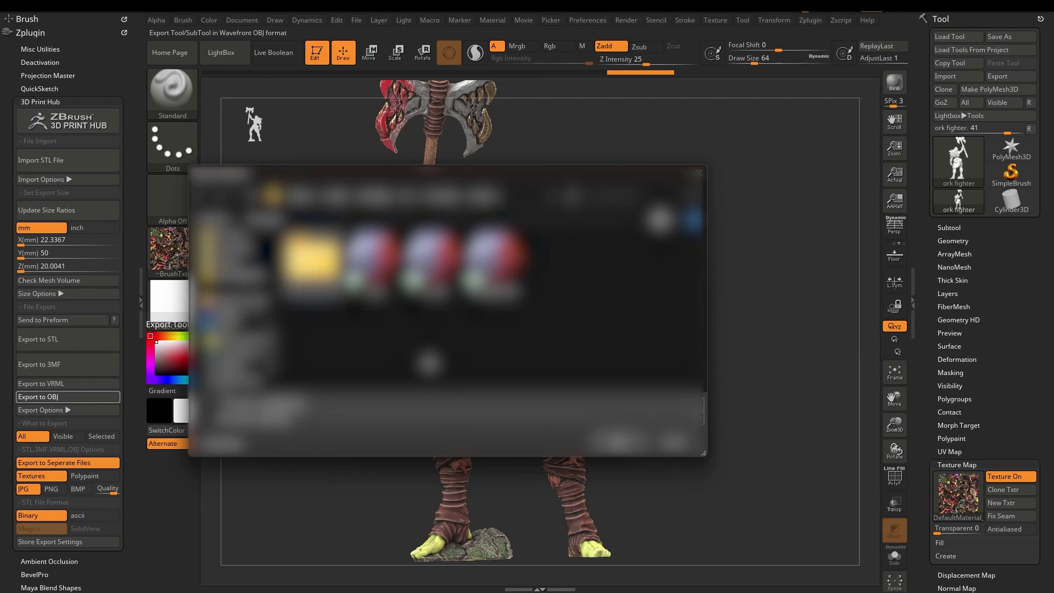
pyautogui.press('Return')
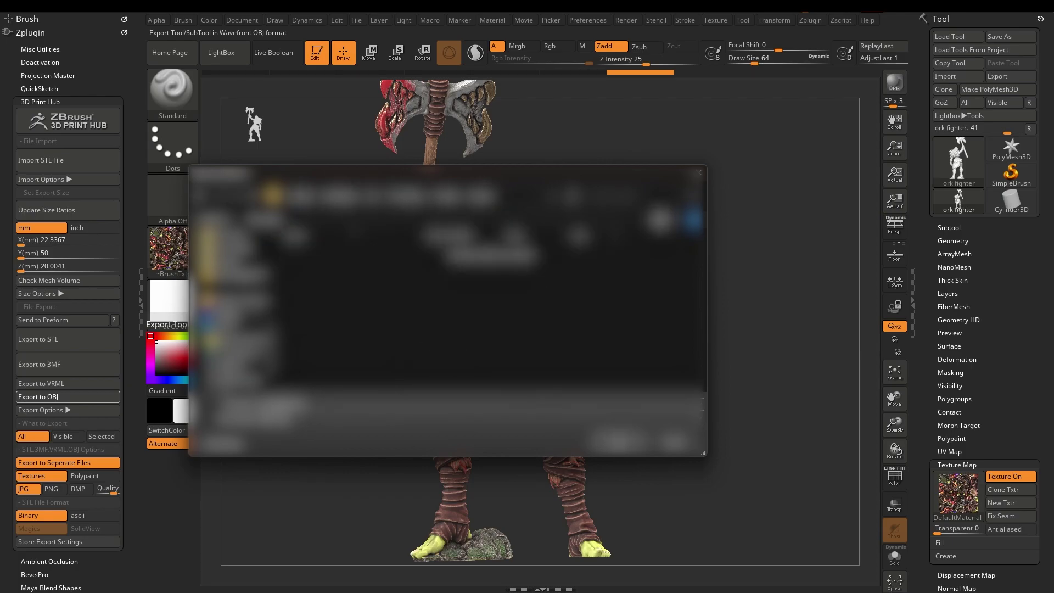
pyautogui.click(616, 444)
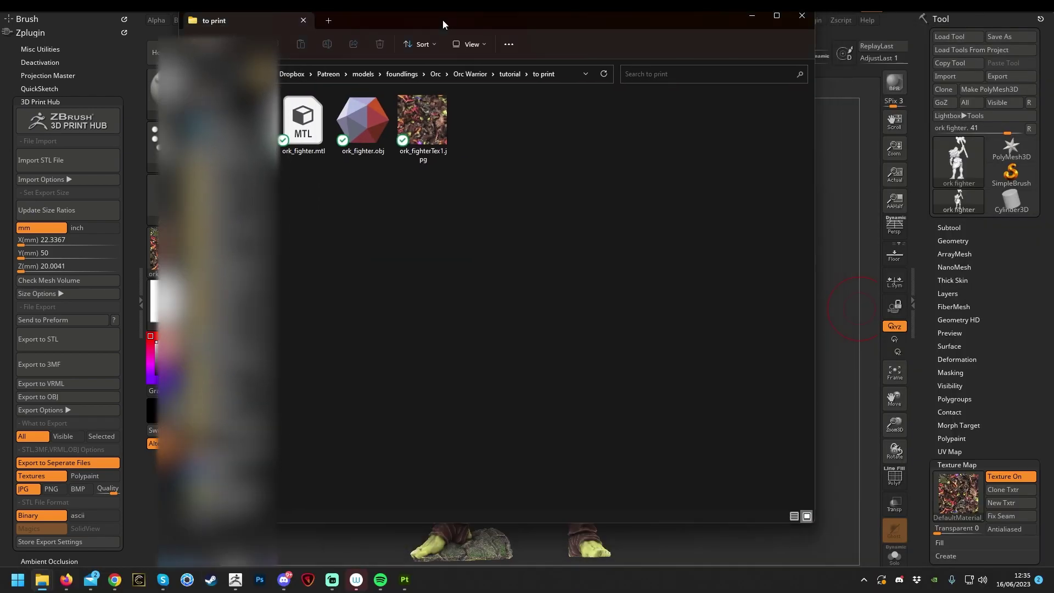
# Open the exported ork_fighter.obj from the "to print" folder in Autodesk Meshmixer and examine its texture from several angles.
pyautogui.moveTo(443, 20); pyautogui.dragTo(415, 55)
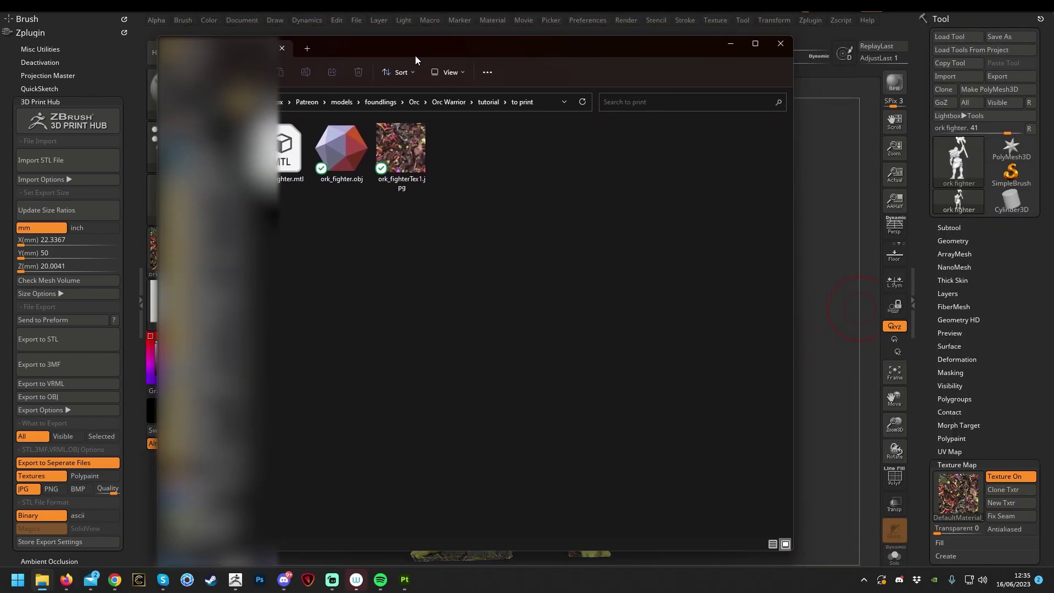
pyautogui.click(334, 152)
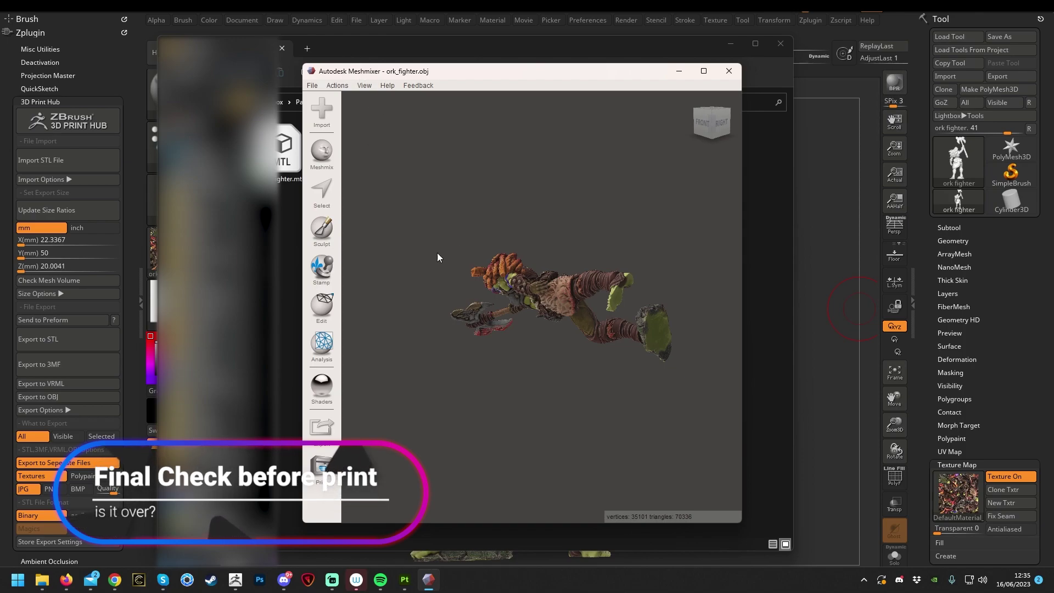
pyautogui.moveTo(527, 379); pyautogui.dragTo(629, 329, button='right')
pyautogui.scroll(9, 597, 261)
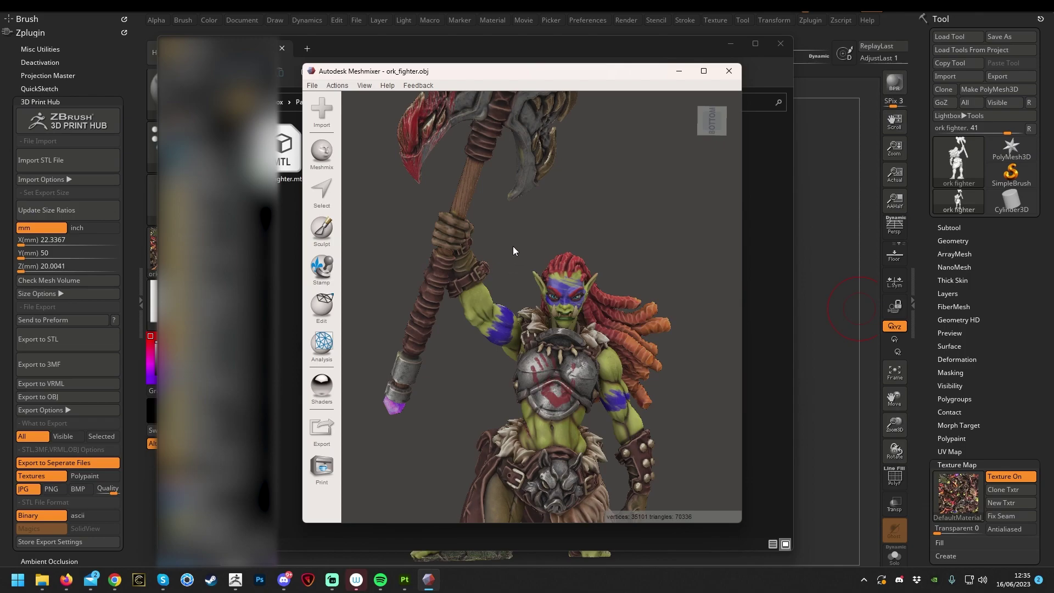
pyautogui.scroll(-3, 507, 217)
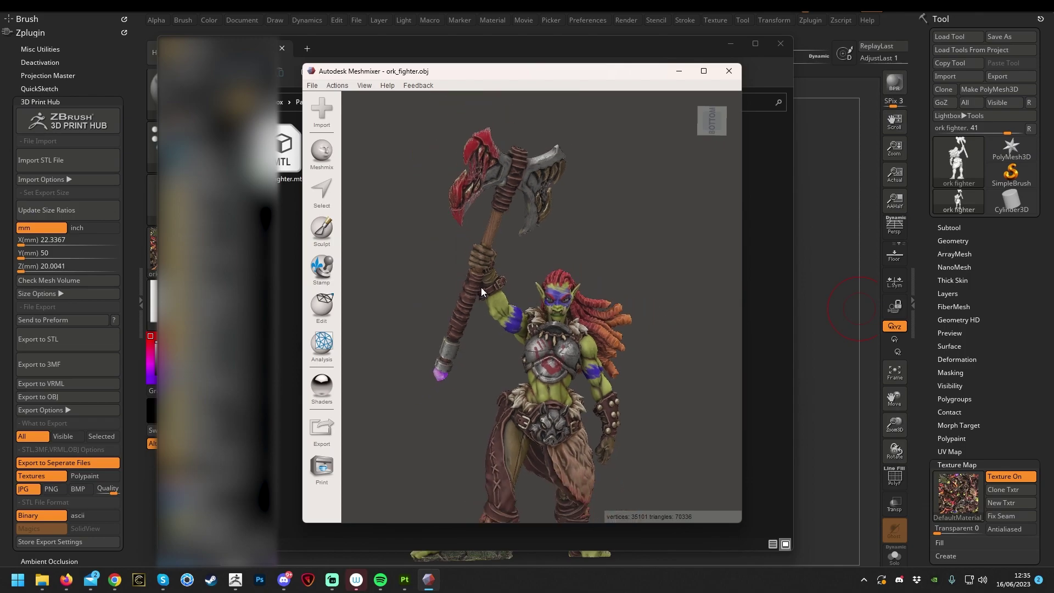
pyautogui.scroll(-2, 484, 286)
pyautogui.moveTo(609, 307); pyautogui.dragTo(568, 273, button='right')
pyautogui.scroll(2, 566, 272)
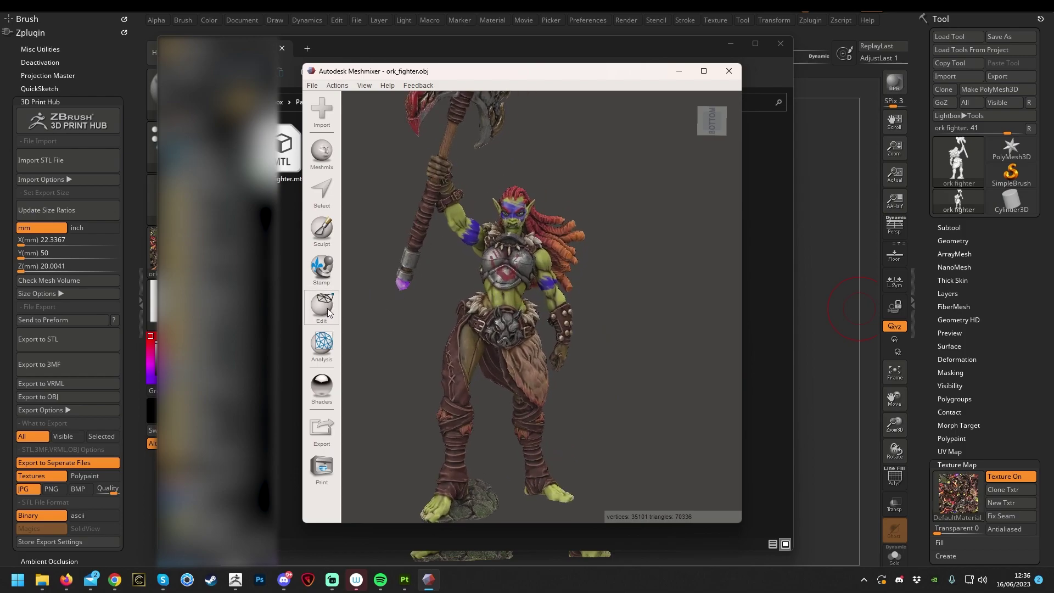
pyautogui.moveTo(442, 268); pyautogui.dragTo(507, 377, button='right')
pyautogui.moveTo(621, 299); pyautogui.dragTo(516, 308, button='right')
# Check the ork fighter mesh for defects with the Inspector analysis, leave it, and close Meshmixer to return to the "to print" folder.
pyautogui.click(322, 343)
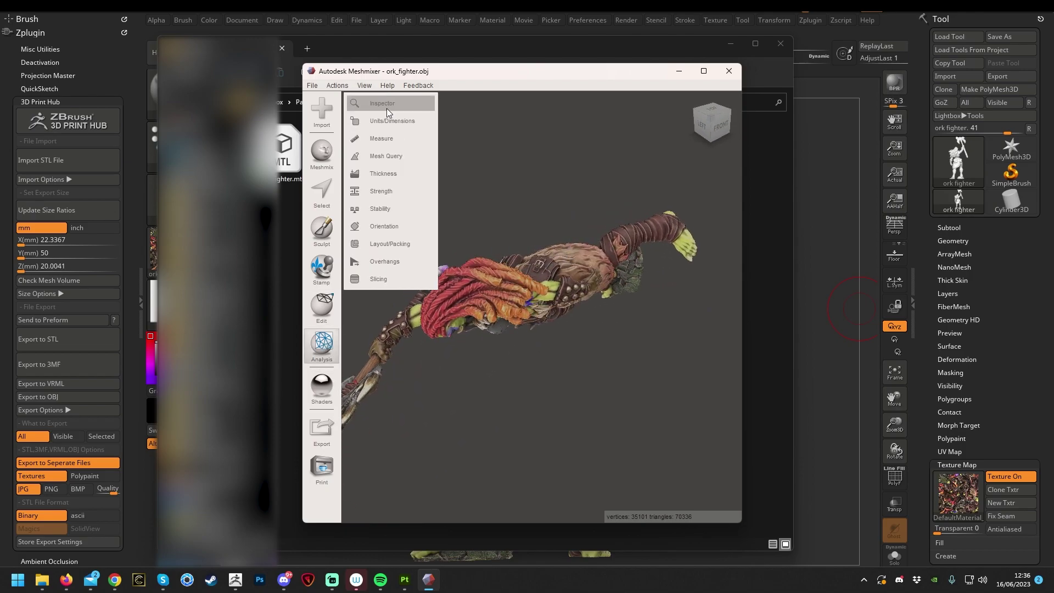
pyautogui.click(400, 103)
pyautogui.moveTo(627, 214); pyautogui.dragTo(531, 306, button='right')
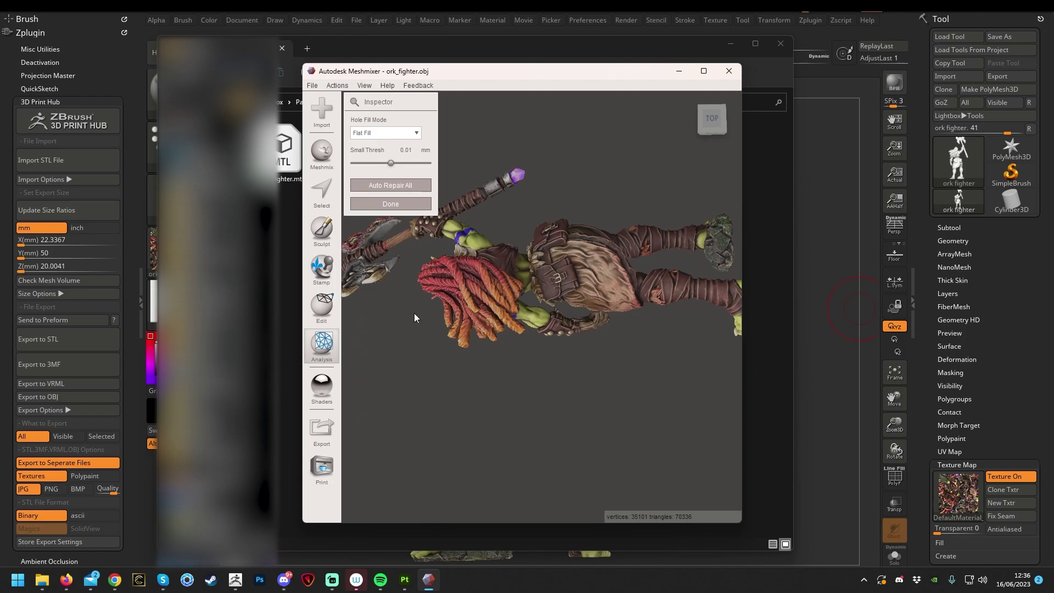
pyautogui.moveTo(732, 285); pyautogui.dragTo(554, 360, button='right')
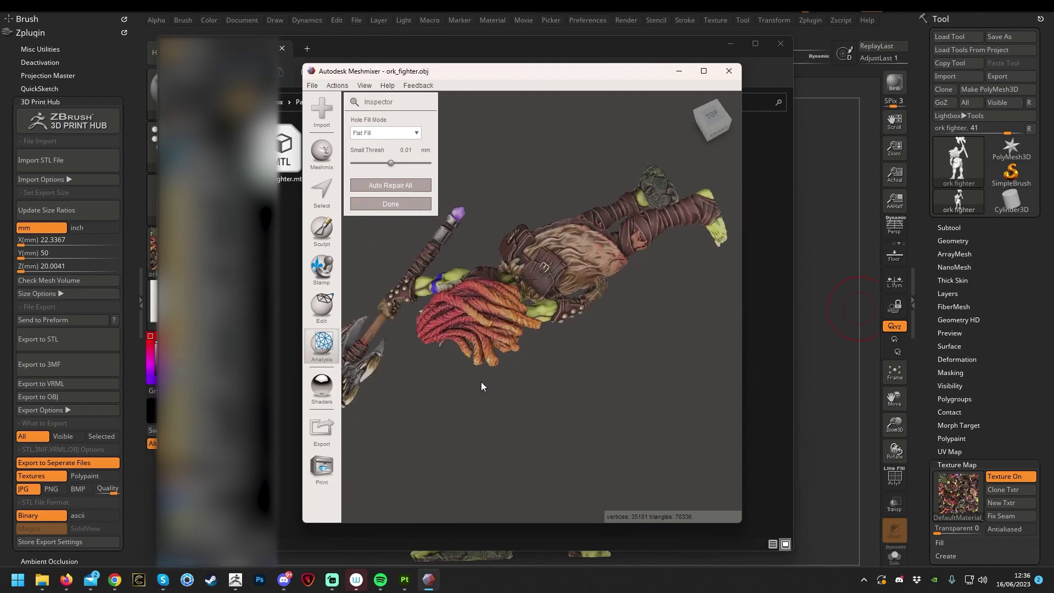
pyautogui.moveTo(475, 383); pyautogui.dragTo(548, 218, button='right')
pyautogui.click(410, 205)
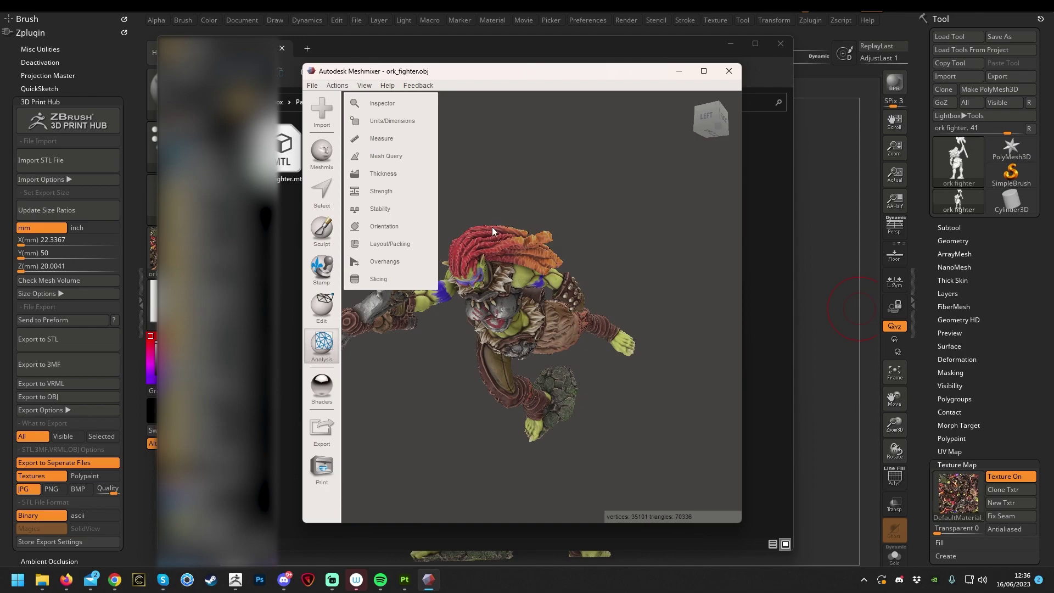
pyautogui.moveTo(608, 301); pyautogui.dragTo(697, 179, button='right')
pyautogui.click(729, 71)
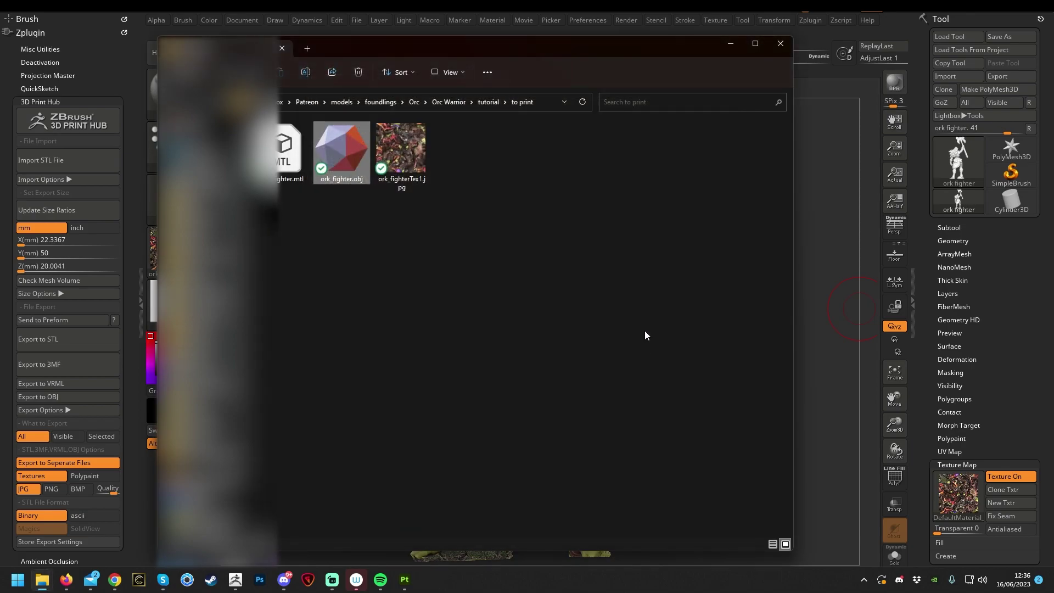
pyautogui.click(645, 331)
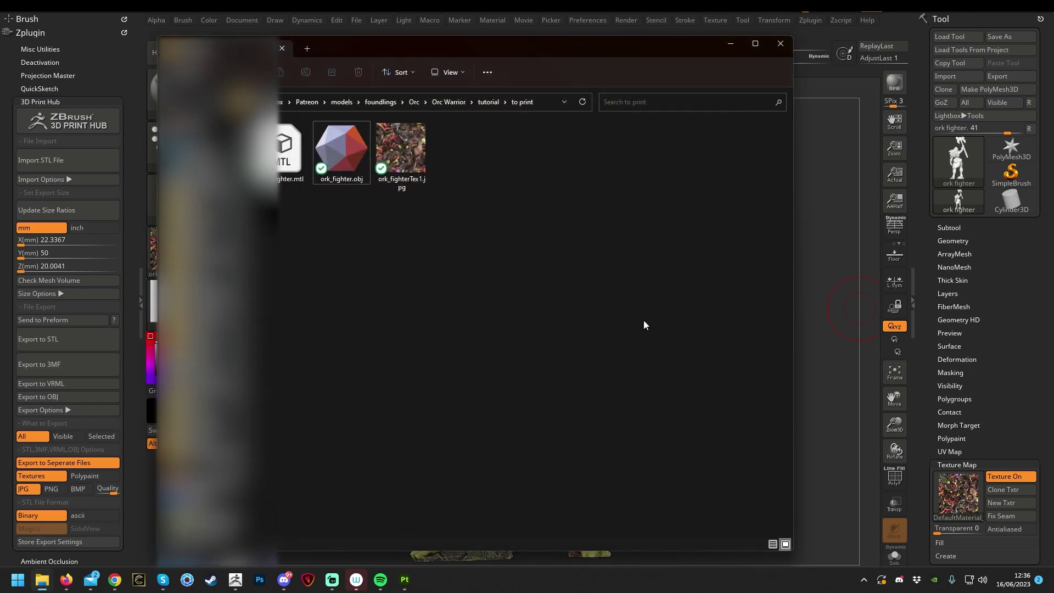